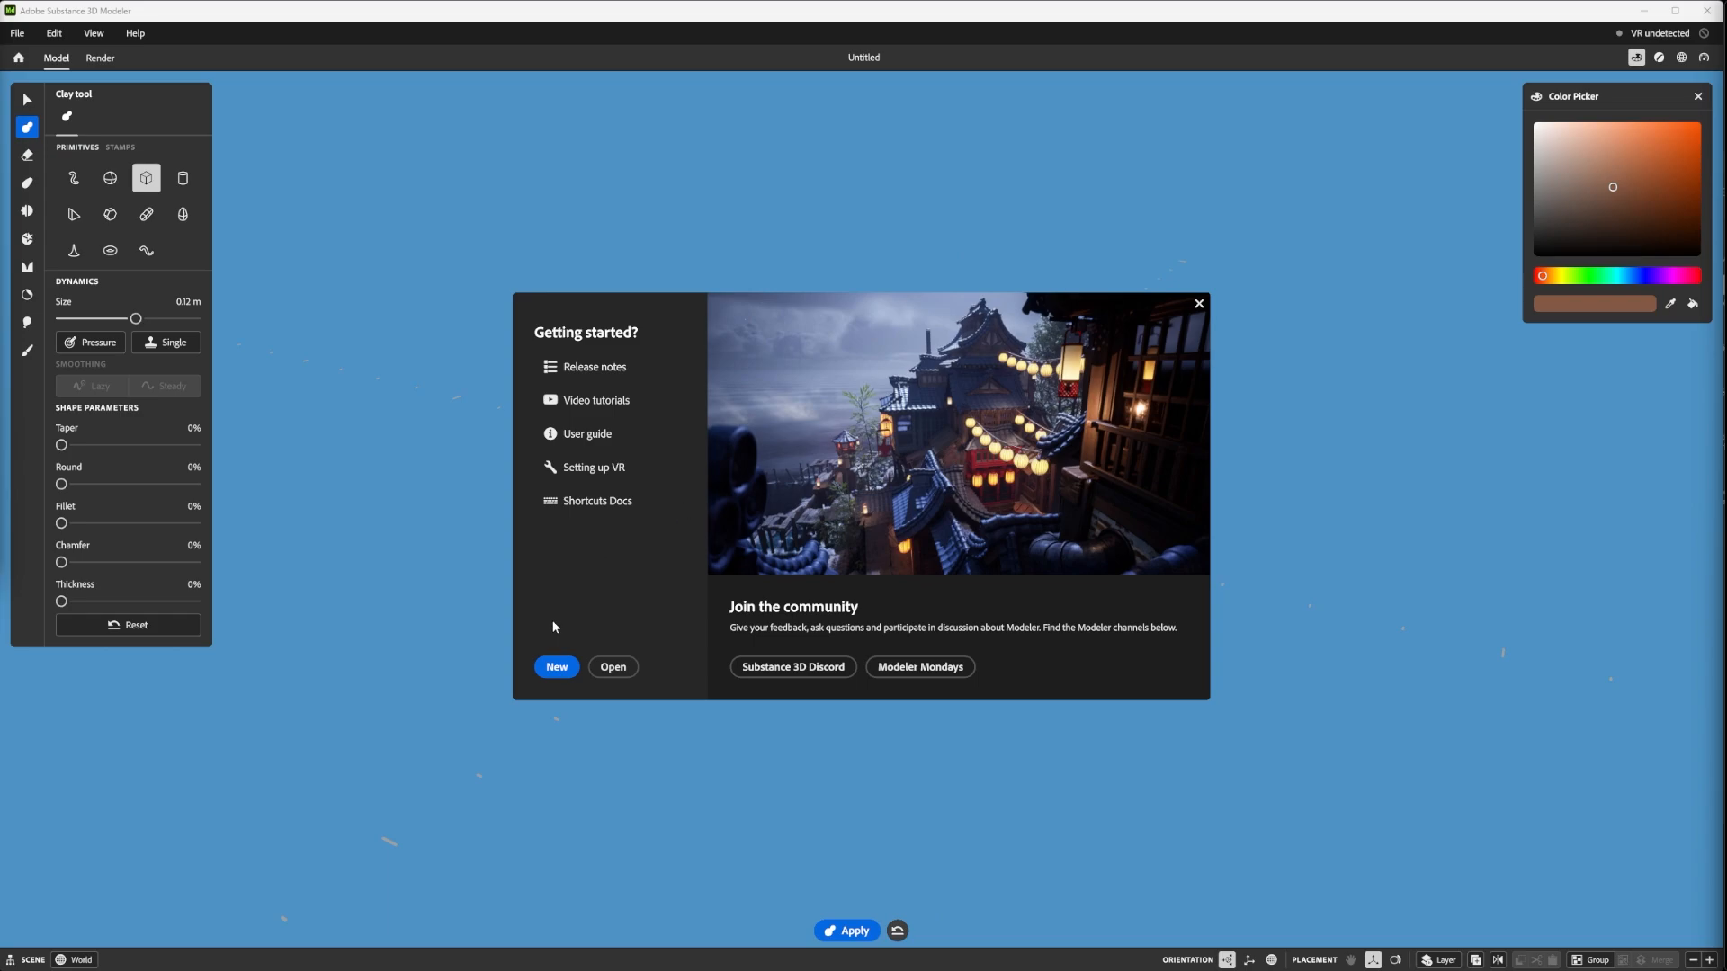
# - Create a new empty scene
pyautogui.click(551, 664)
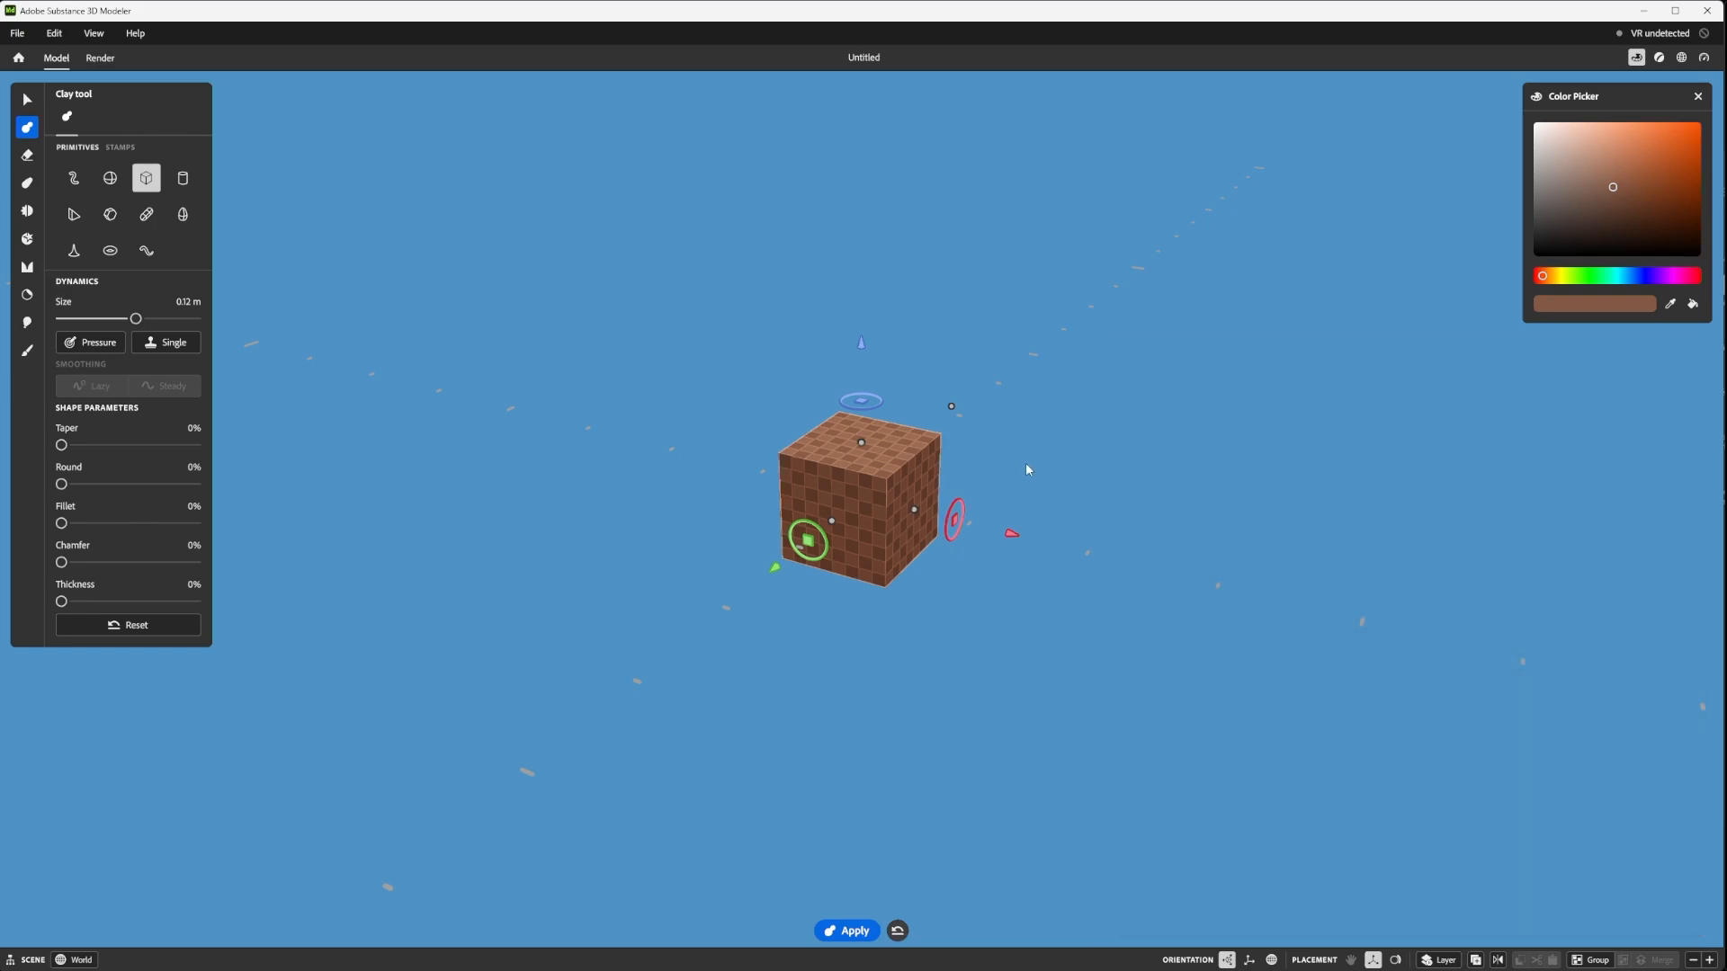
# - Examine the cube primitive preview from different distances and angles
pyautogui.scroll(-3, 1026, 462)
pyautogui.scroll(6, 986, 549)
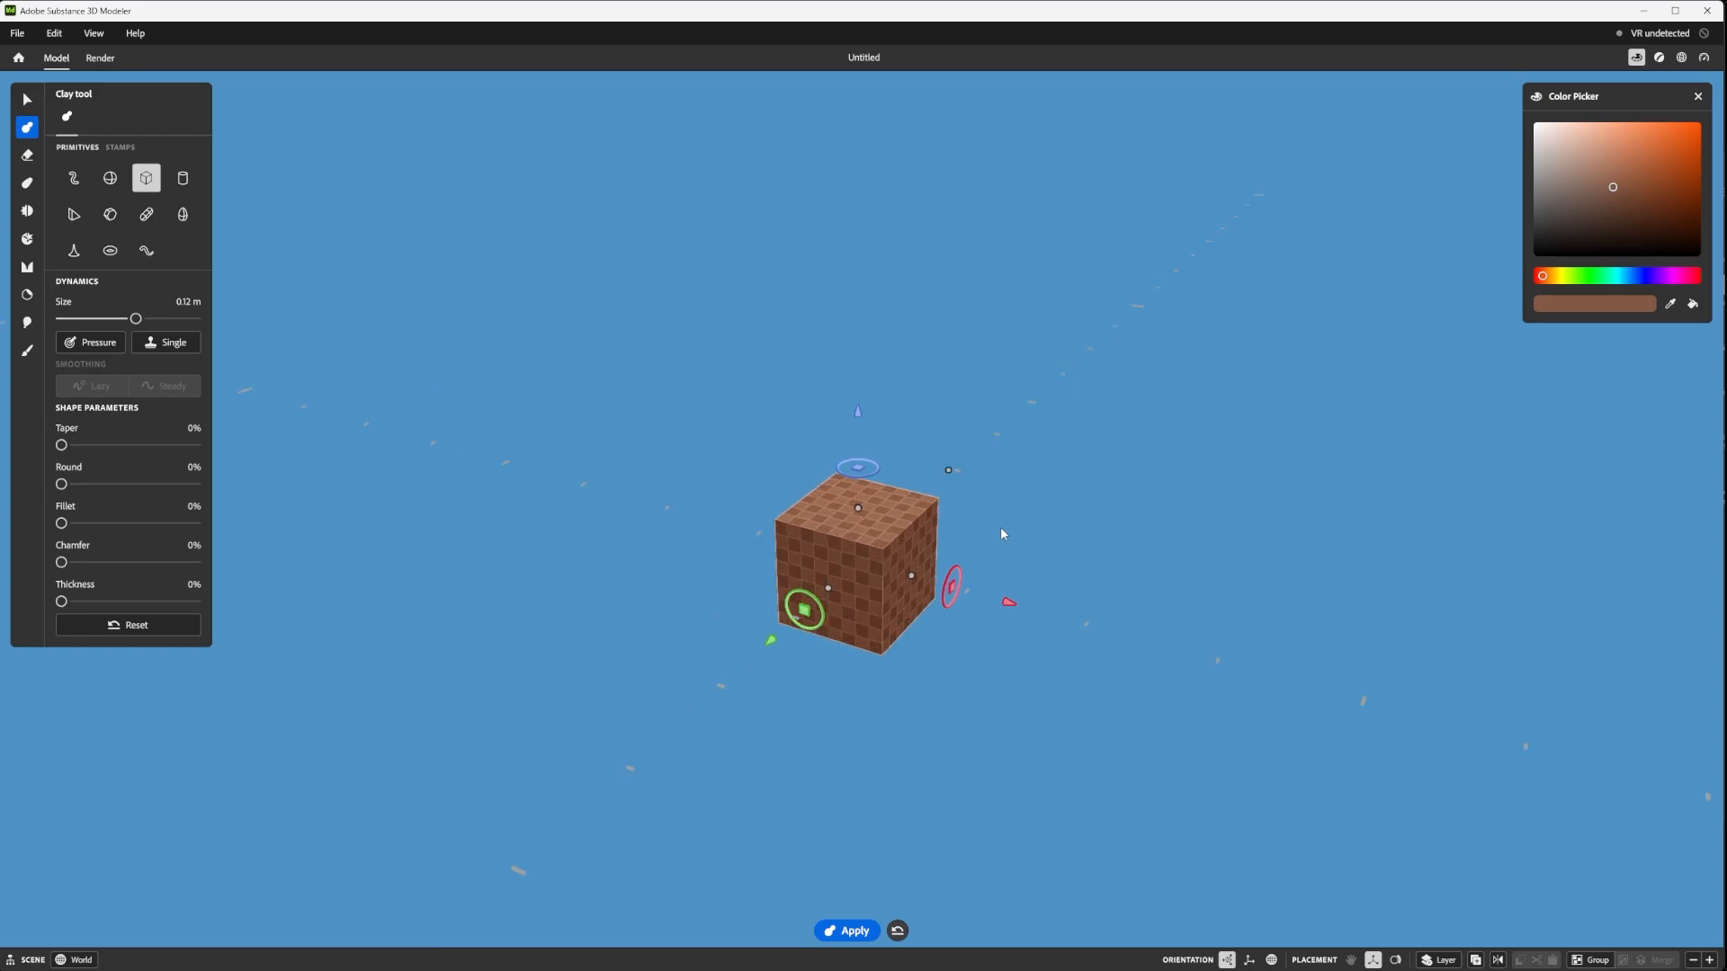
pyautogui.scroll(-3, 1110, 572)
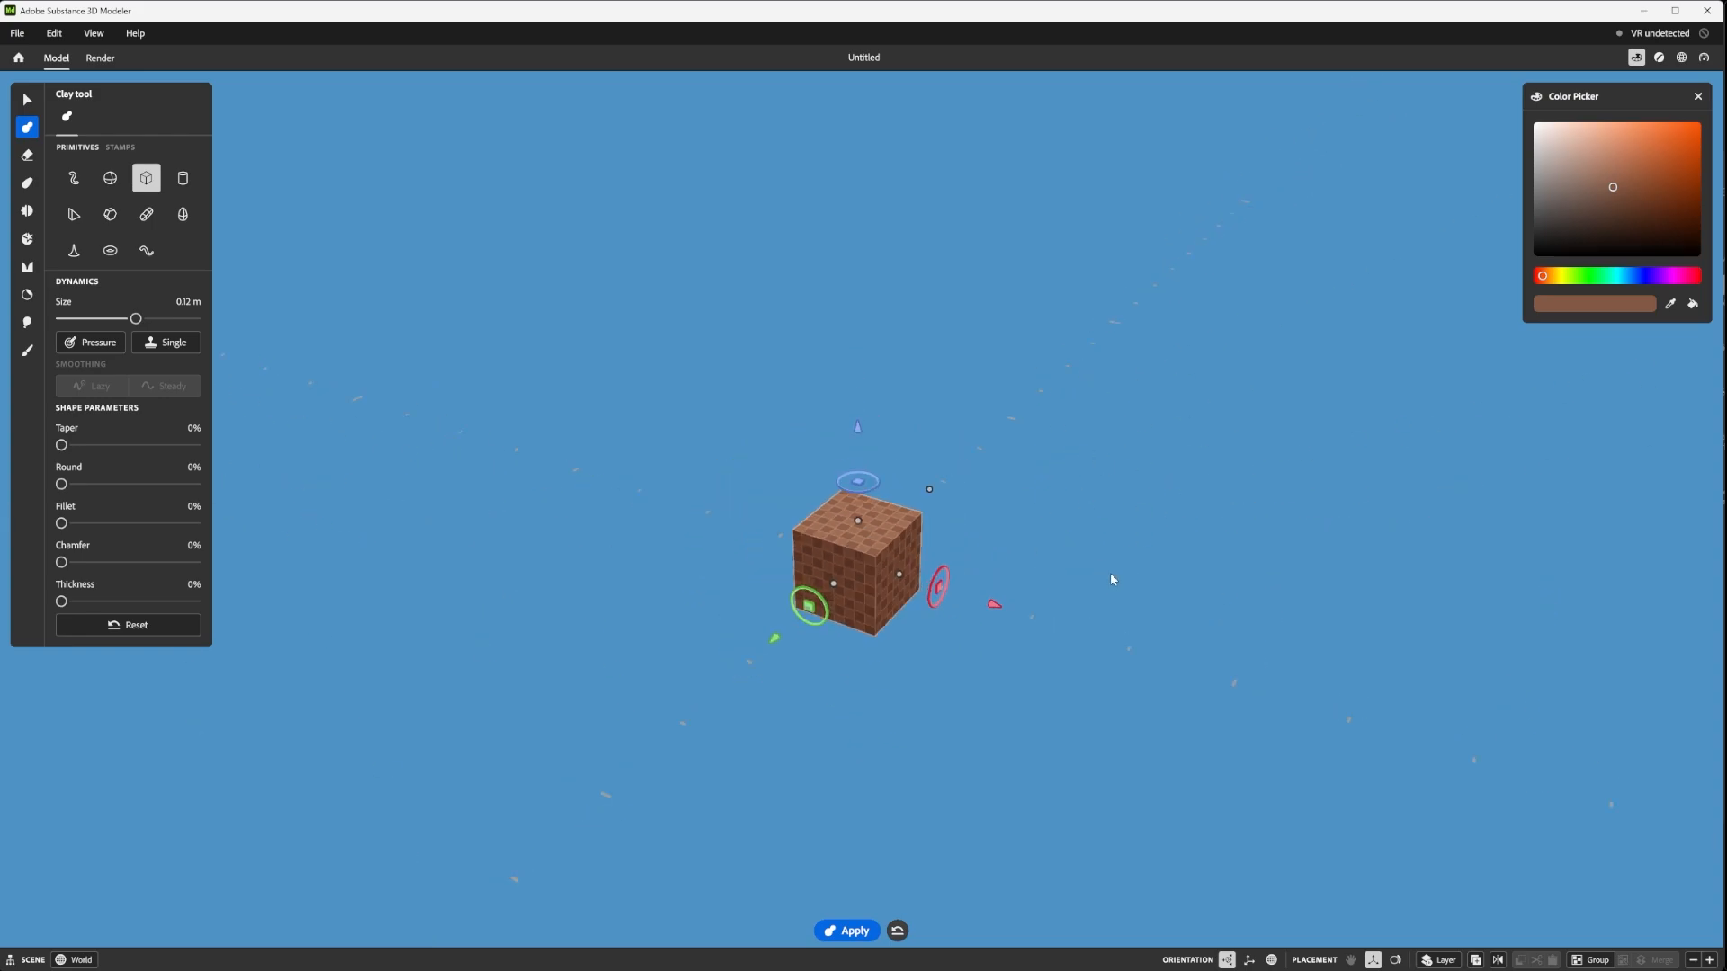
pyautogui.scroll(2, 1070, 552)
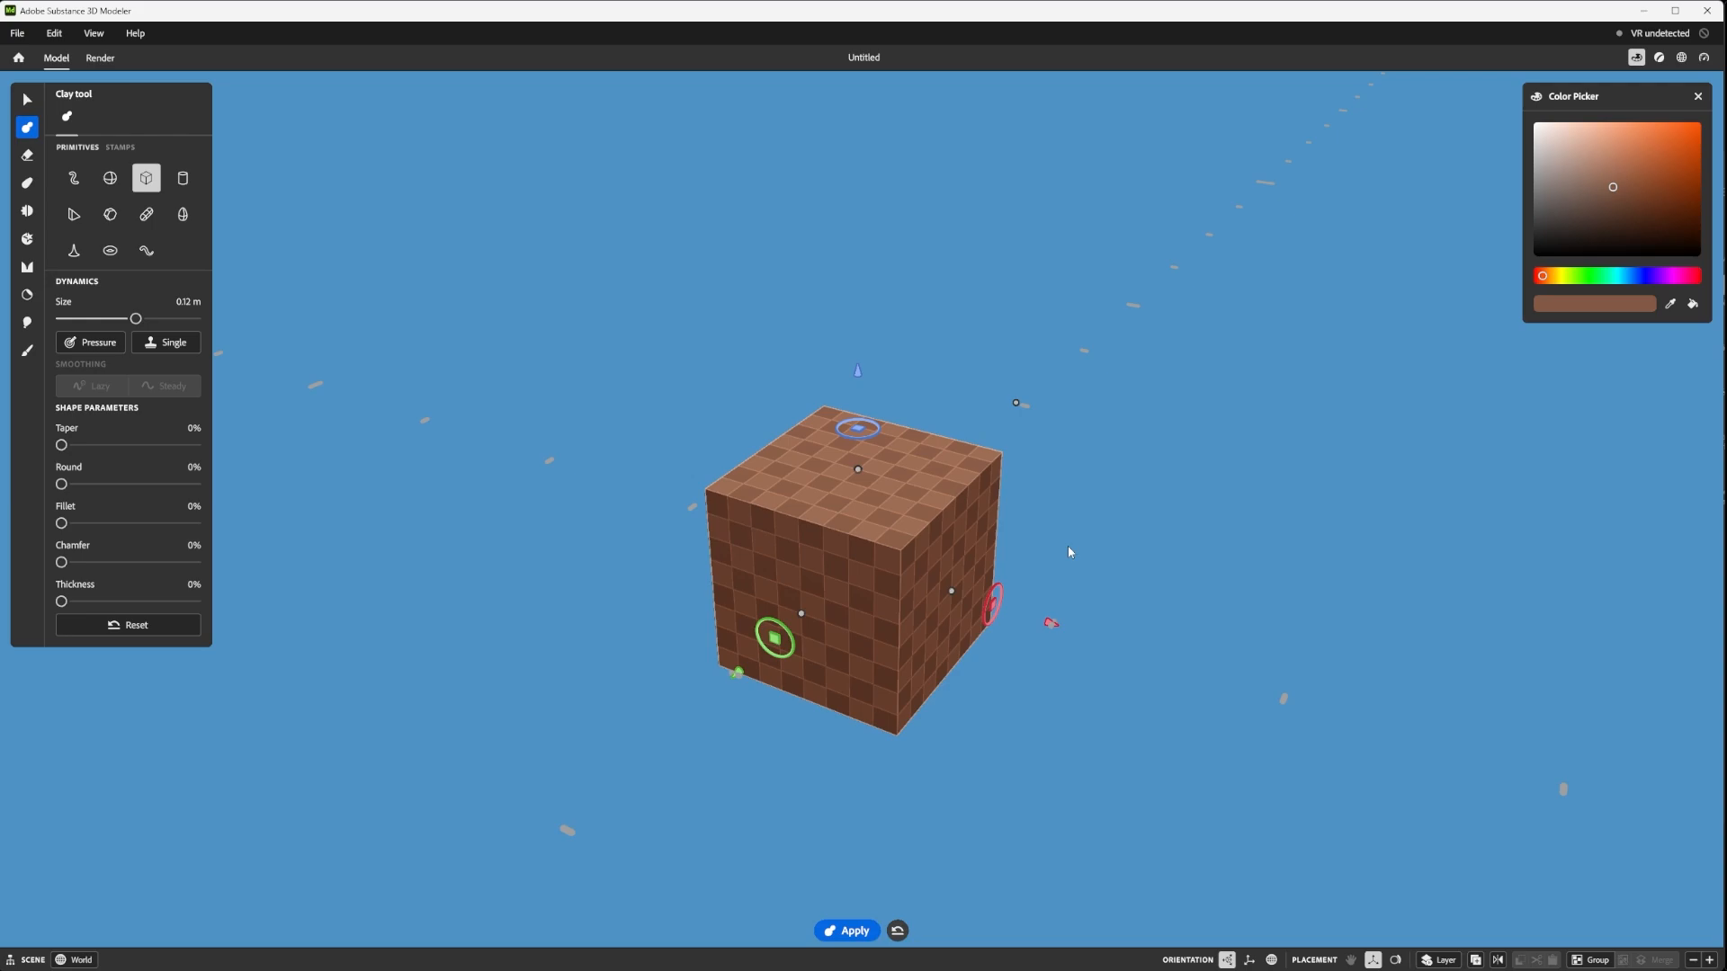
pyautogui.scroll(-3, 1045, 552)
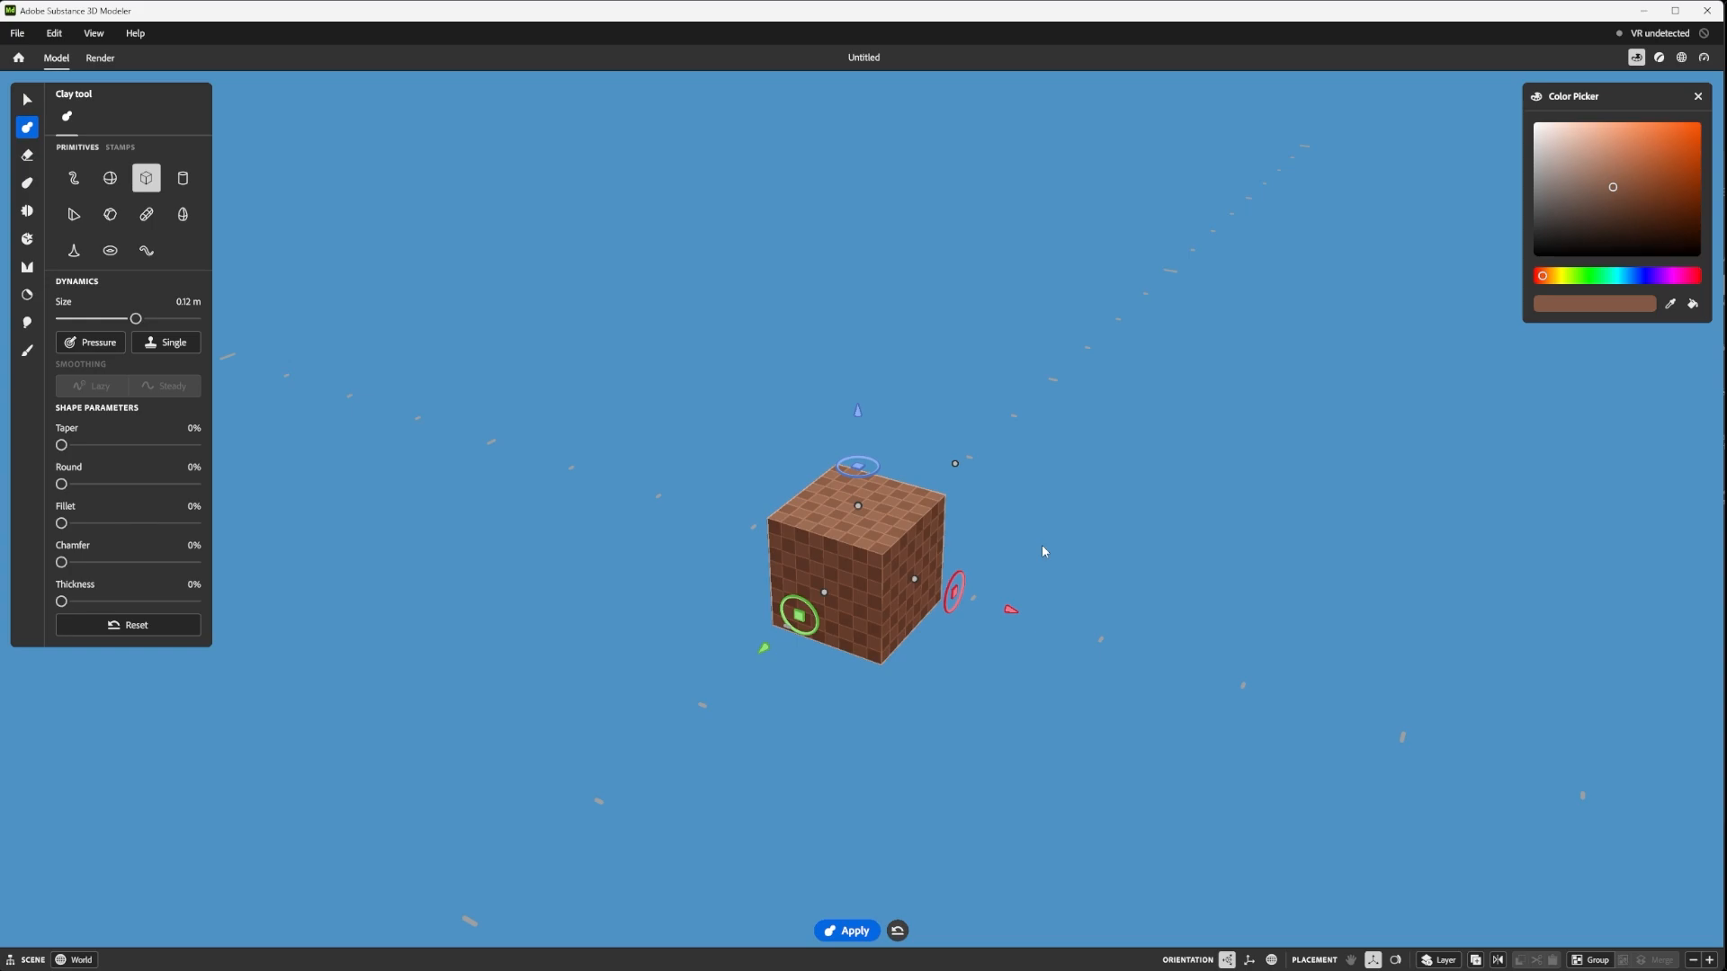
pyautogui.scroll(-2, 846, 510)
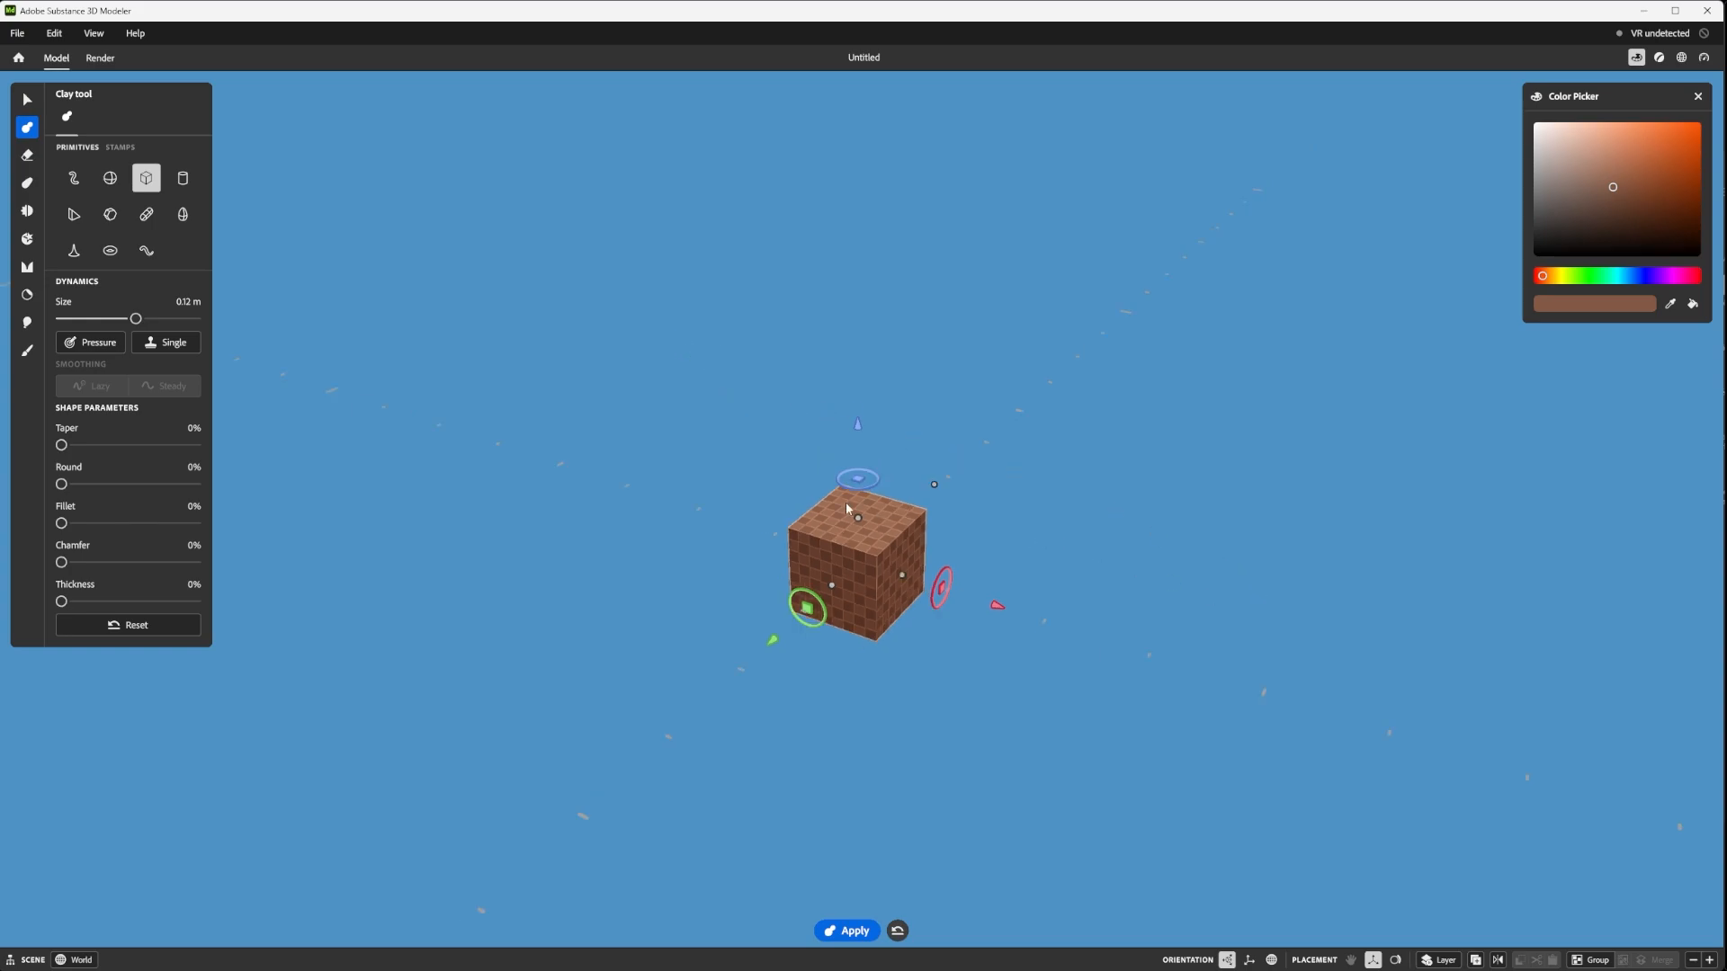
pyautogui.keyDown('alt'); pyautogui.moveTo(935, 525); pyautogui.dragTo(948, 635); pyautogui.keyUp('alt')
pyautogui.scroll(4, 969, 571)
pyautogui.scroll(-3, 937, 601)
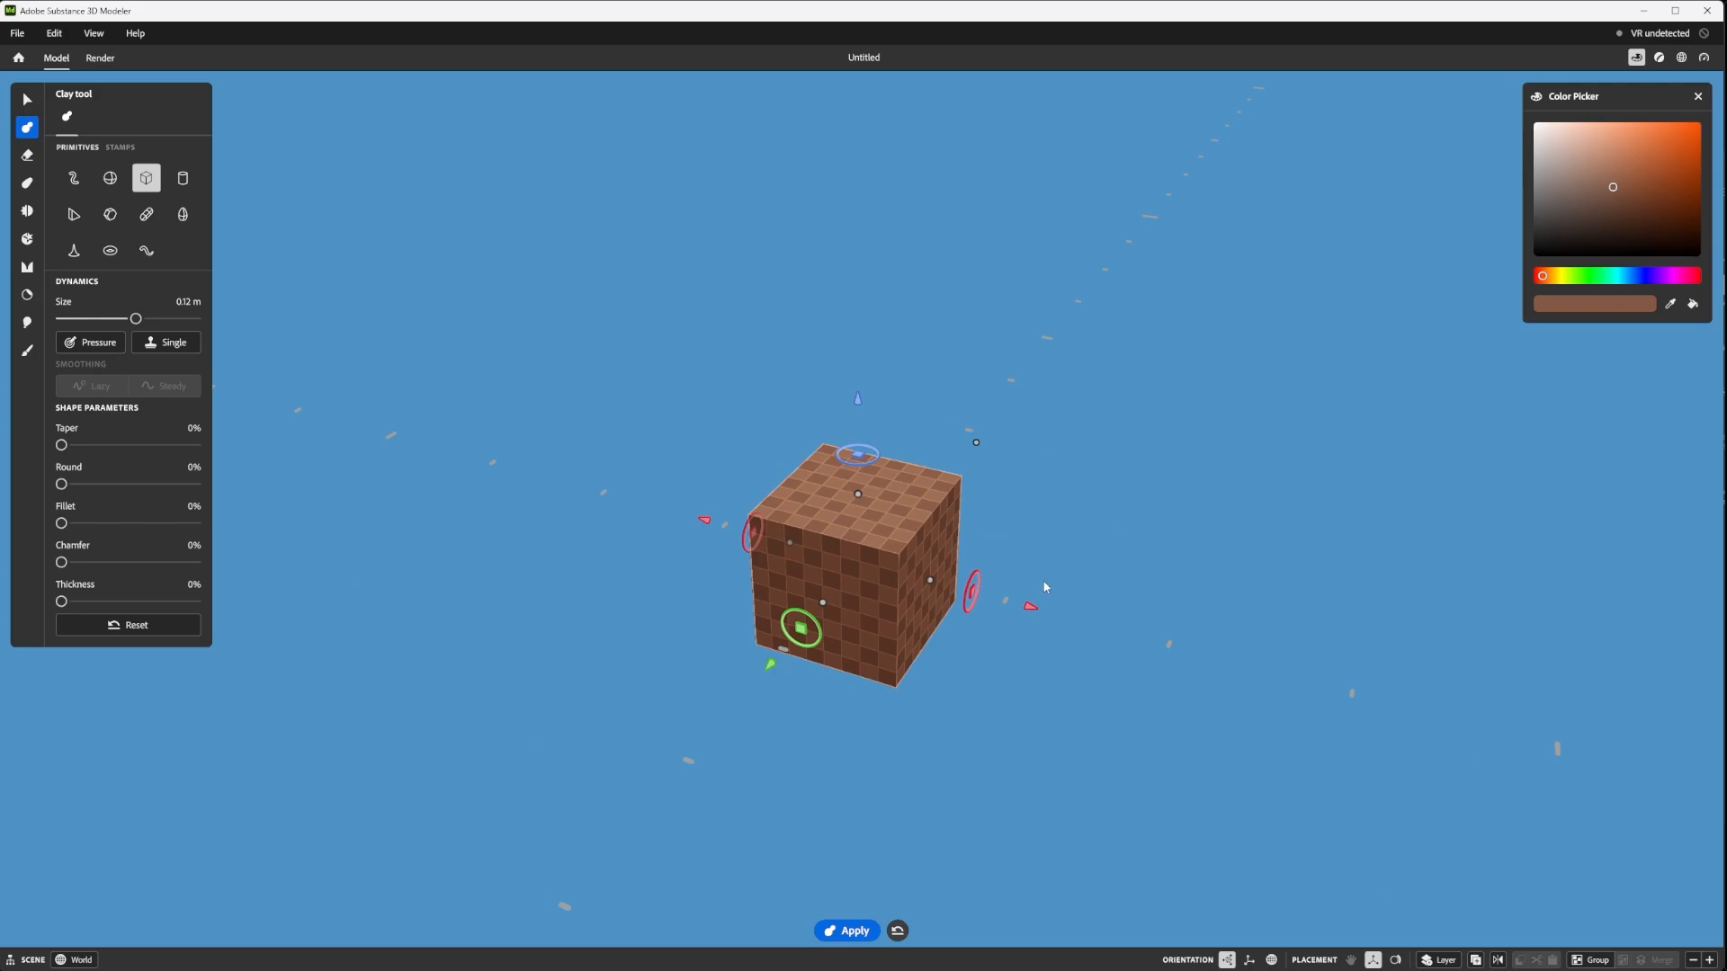
pyautogui.press('Return')
pyautogui.moveTo(1032, 607)
pyautogui.mouseDown()
pyautogui.moveTo(1239, 675)
pyautogui.moveTo(845, 557)
pyautogui.mouseUp()
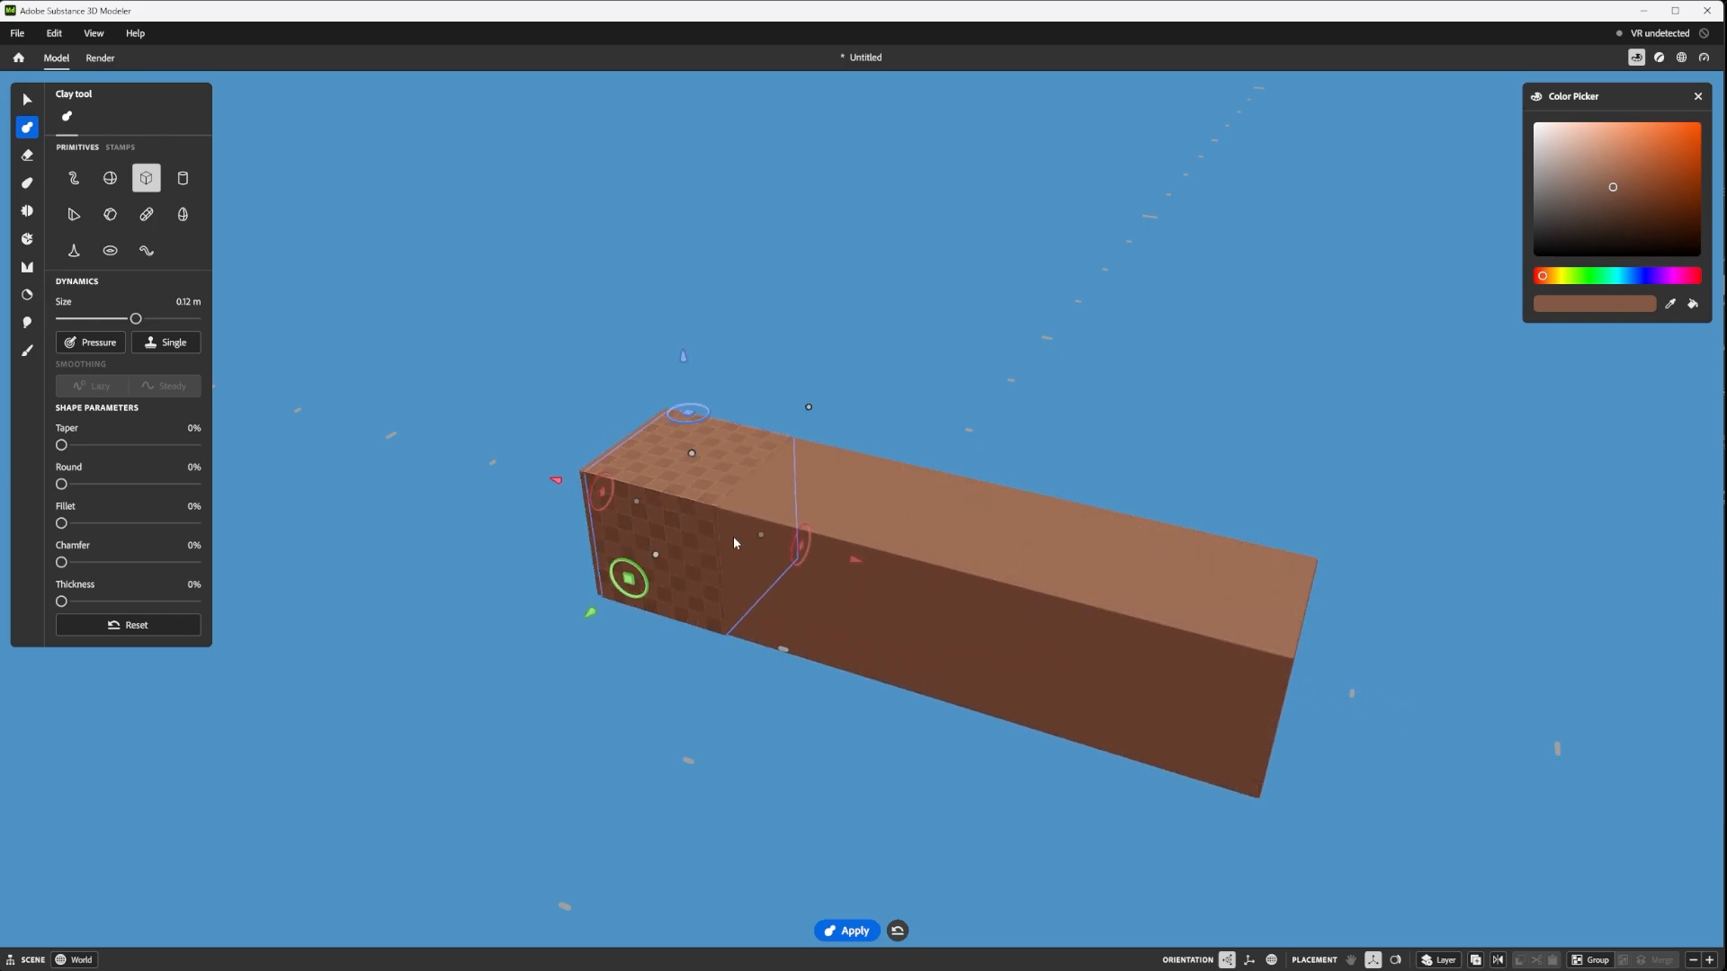
pyautogui.moveTo(692, 449)
pyautogui.mouseDown()
pyautogui.moveTo(691, 421)
pyautogui.moveTo(850, 562)
pyautogui.moveTo(558, 318)
pyautogui.moveTo(443, 646)
pyautogui.moveTo(597, 461)
pyautogui.moveTo(1208, 289)
pyautogui.mouseUp()
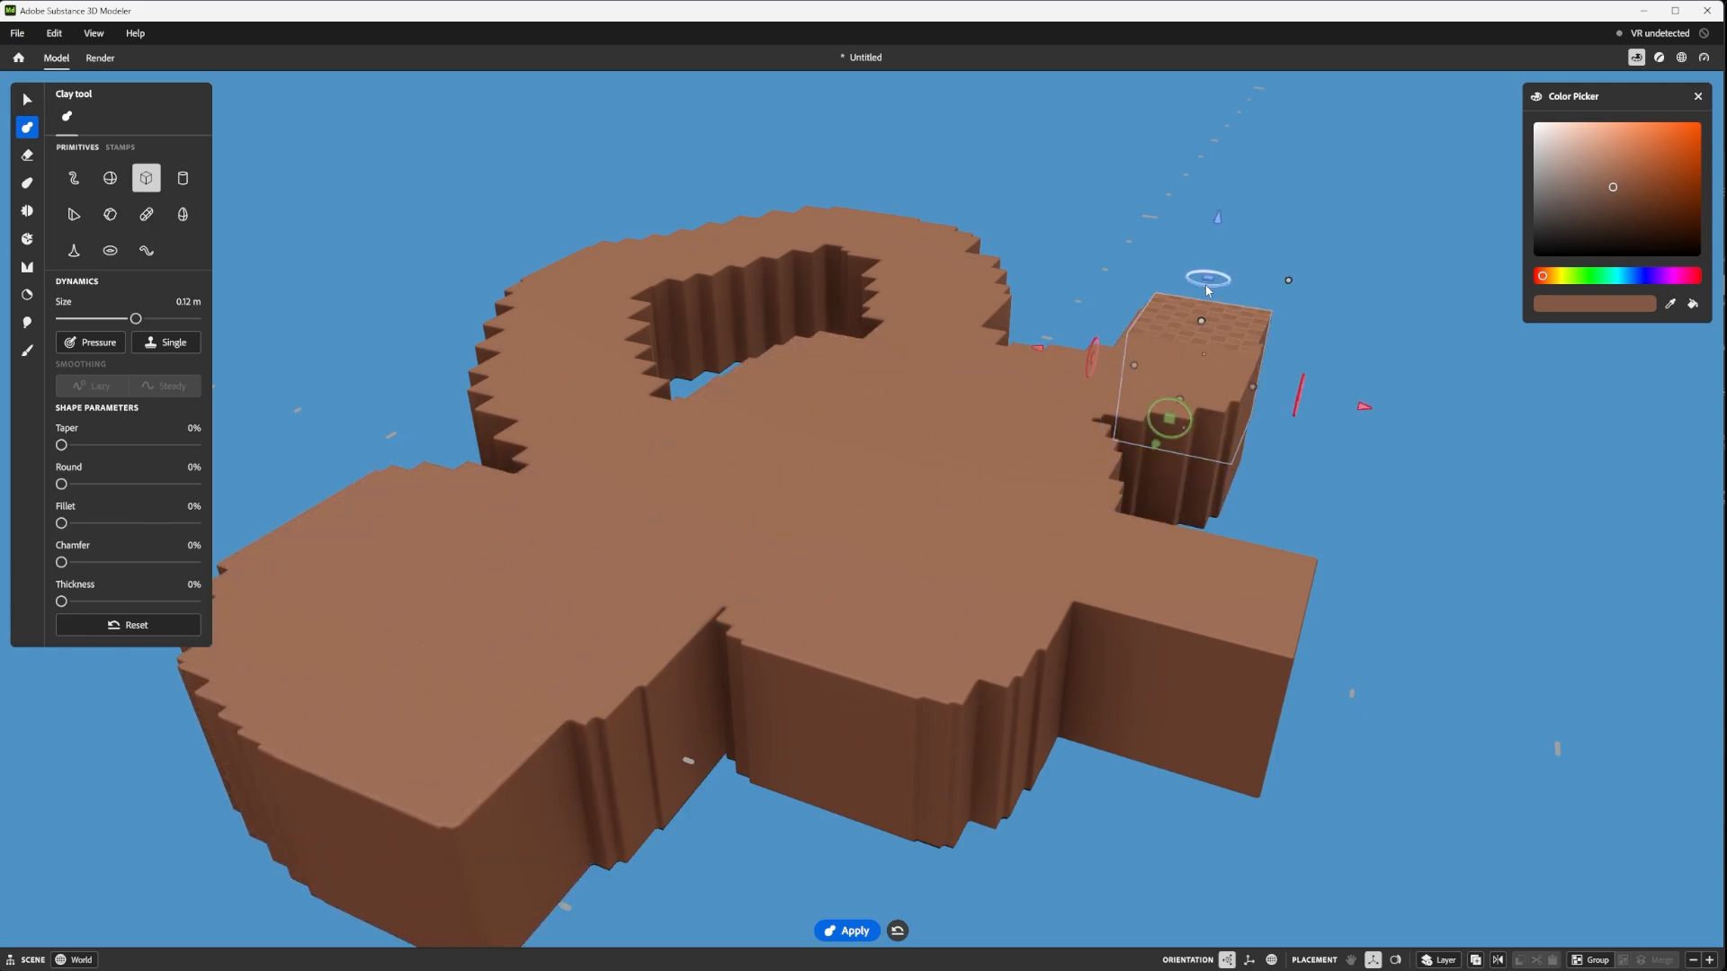
pyautogui.hotkey('ctrl', 'z')
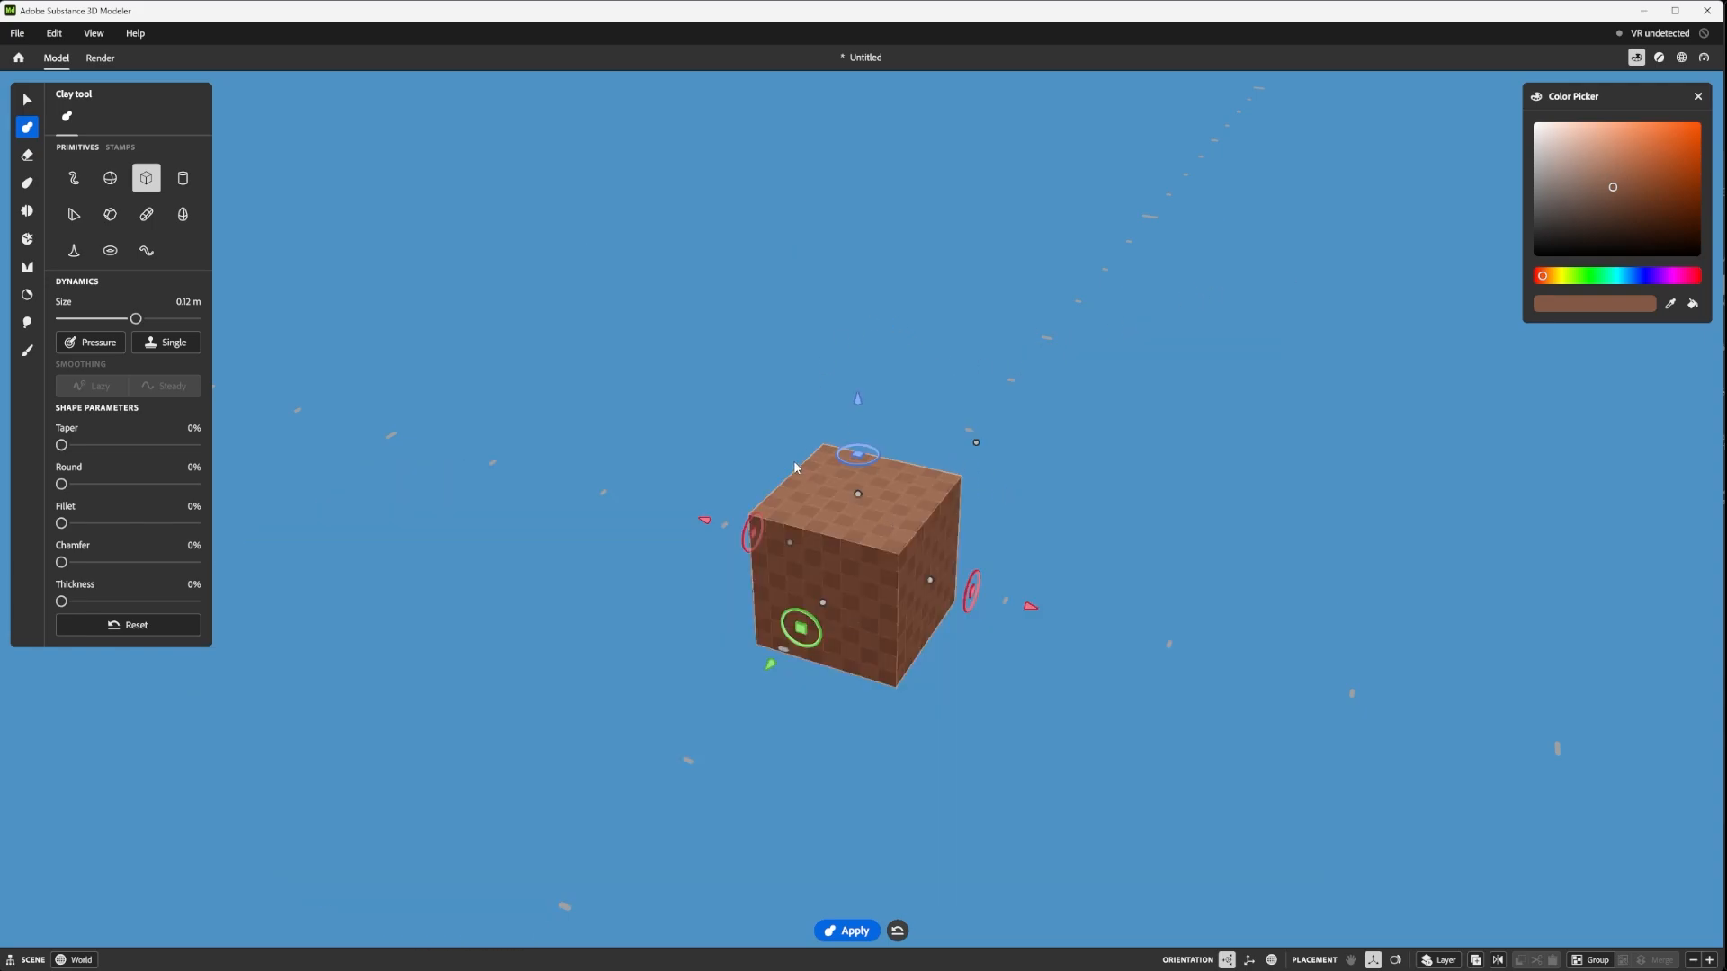
# - Switch the Clay tool to Single mode so it places one shape at a time
pyautogui.scroll(-5, 791, 506)
pyautogui.scroll(4, 813, 499)
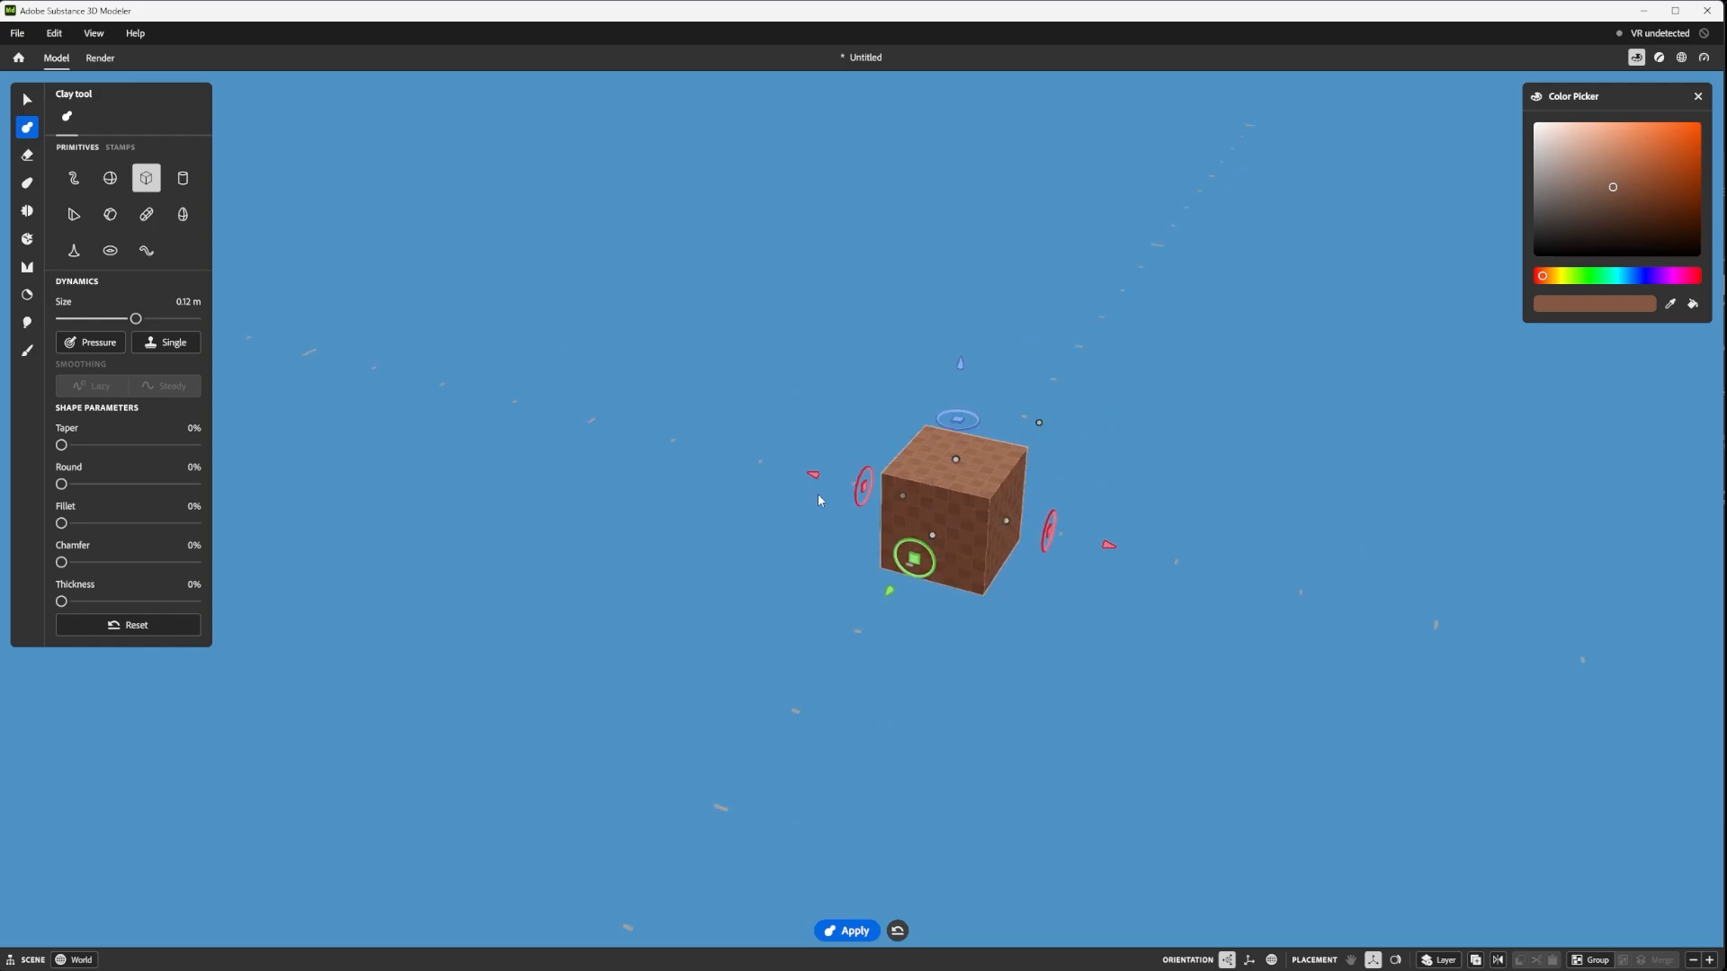
pyautogui.click(173, 346)
pyautogui.moveTo(665, 459); pyautogui.dragTo(865, 548, button='middle')
pyautogui.scroll(-4, 791, 504)
pyautogui.scroll(3, 872, 546)
pyautogui.scroll(-3, 845, 520)
pyautogui.scroll(3, 862, 526)
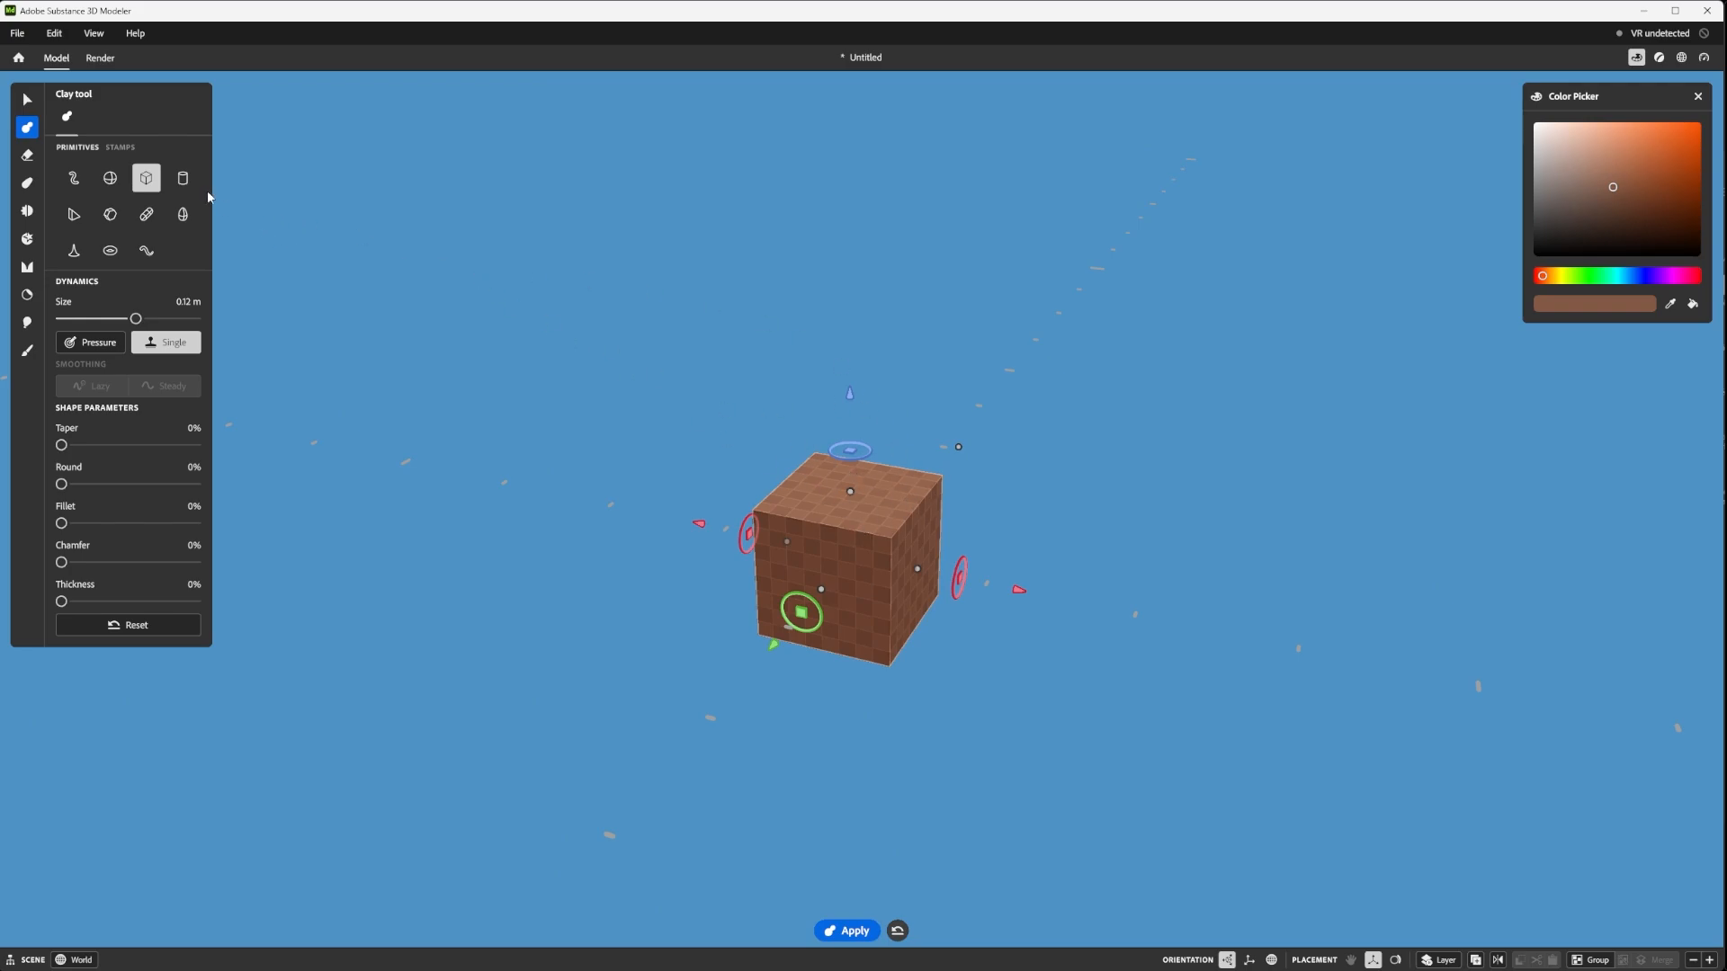
# - Change the clay primitive to a cylinder and stretch it upward into a tall column about 1.18 m in size
pyautogui.click(182, 178)
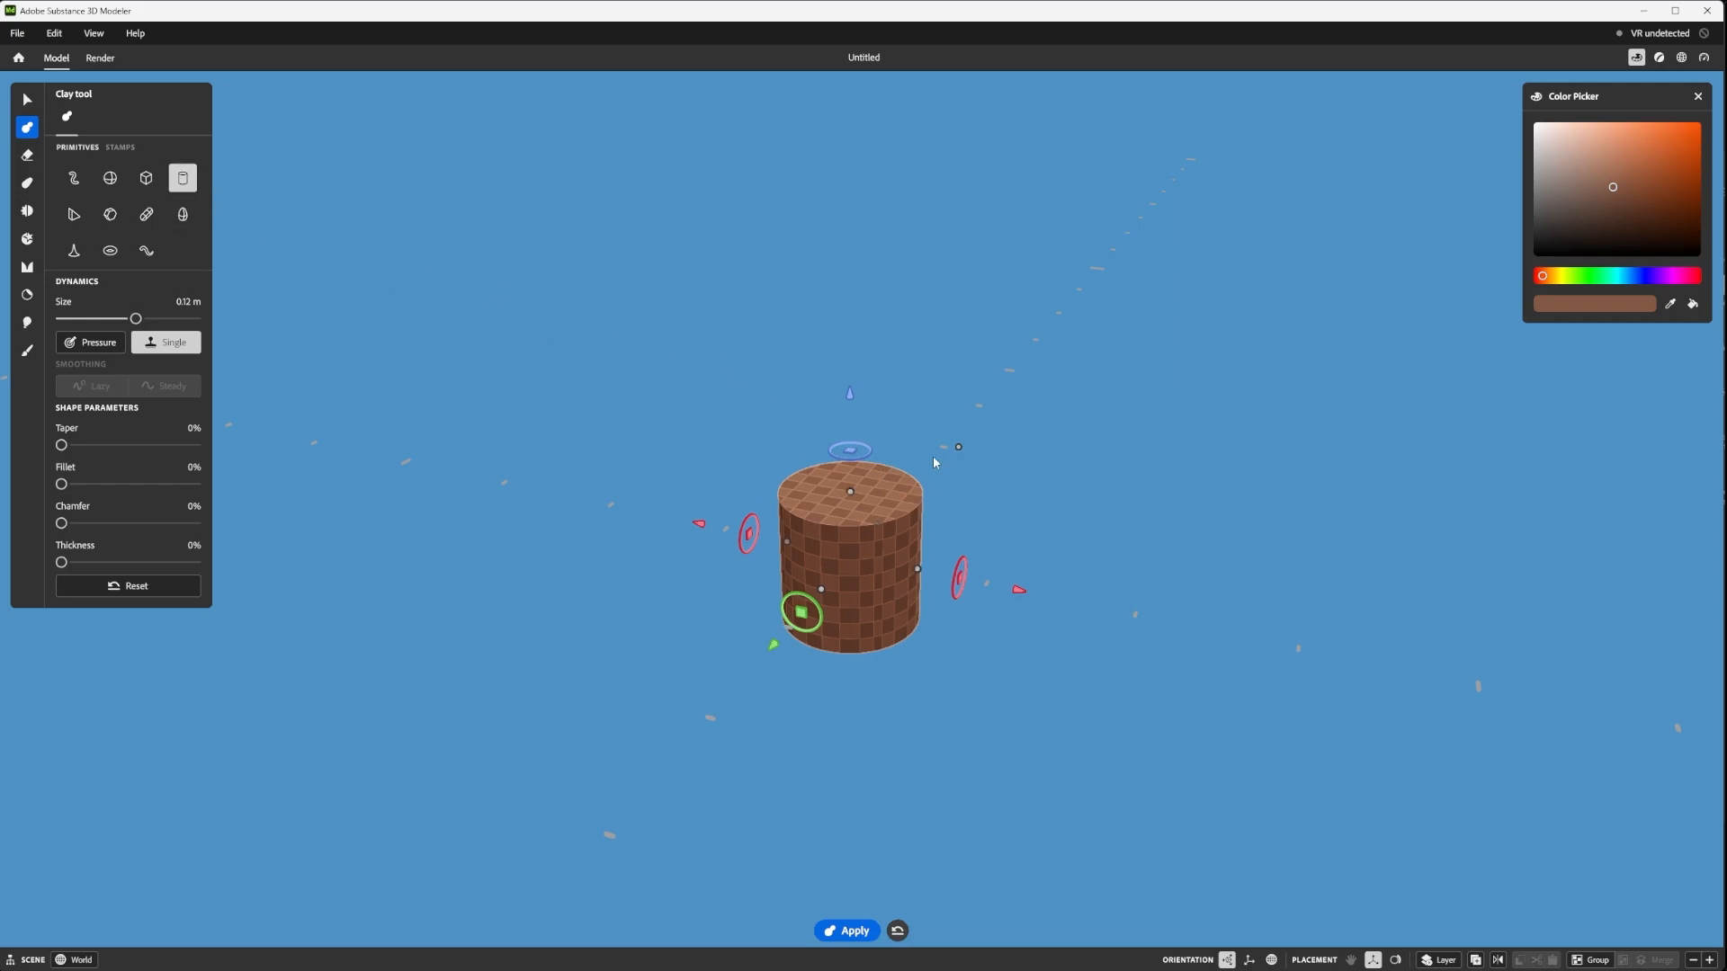
pyautogui.scroll(-3, 934, 461)
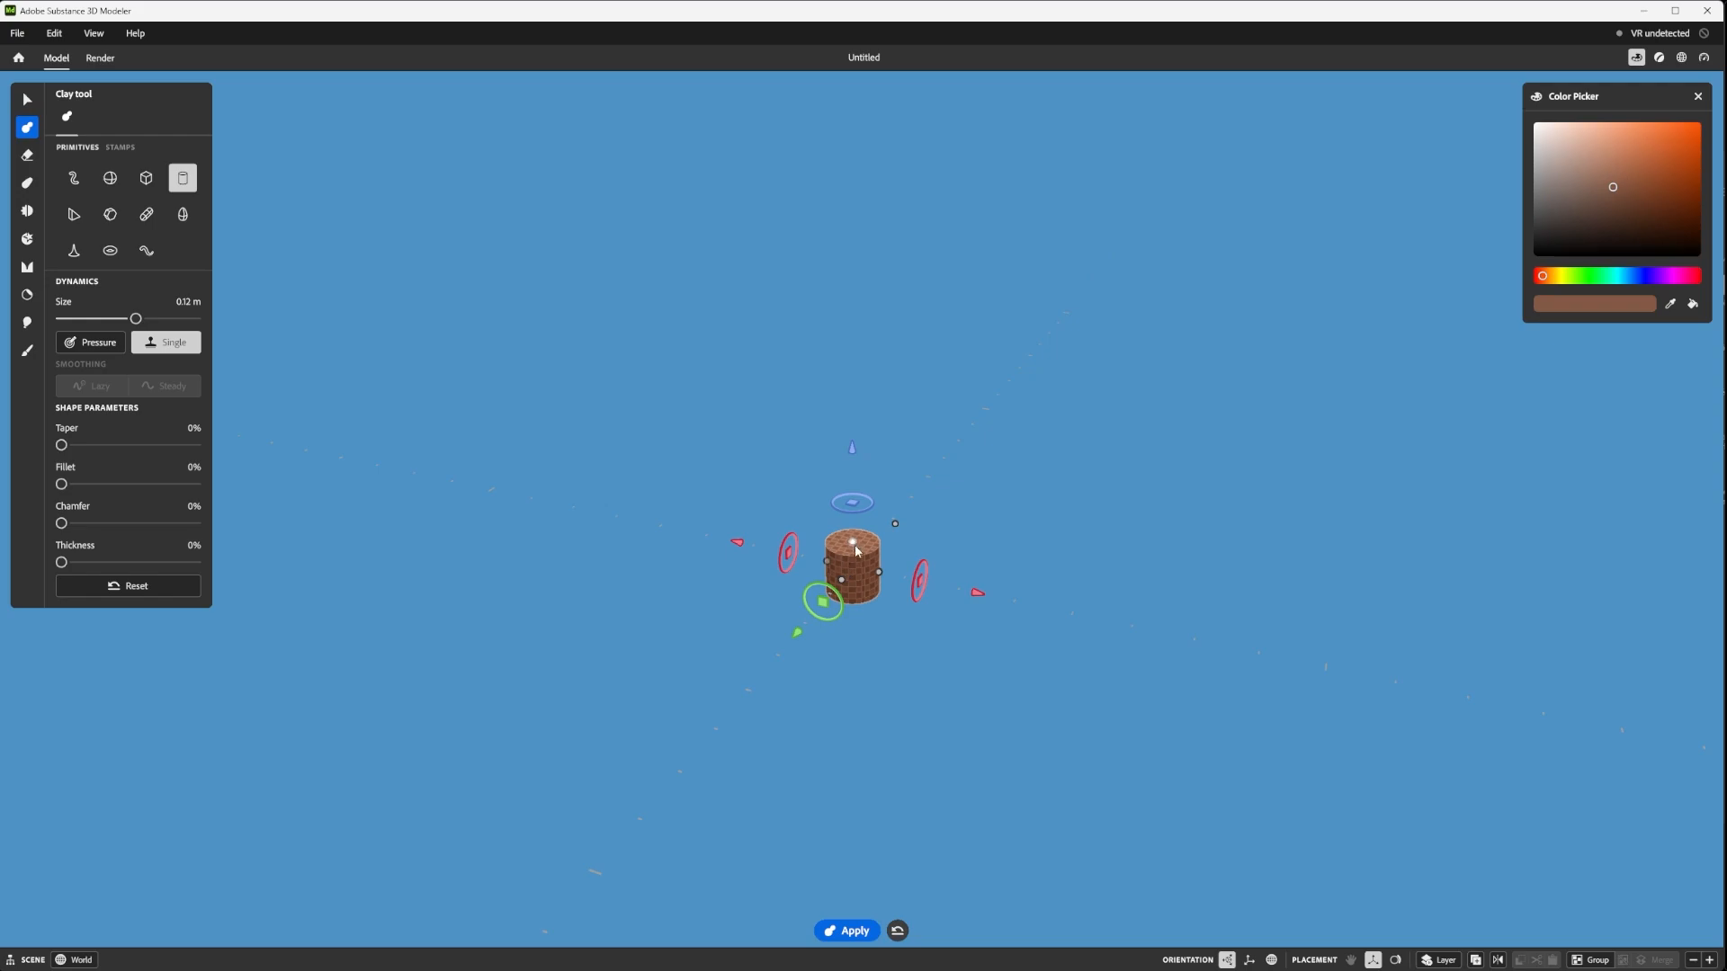
pyautogui.scroll(-2, 858, 540)
pyautogui.moveTo(858, 540); pyautogui.dragTo(861, 244)
pyautogui.scroll(-3, 917, 376)
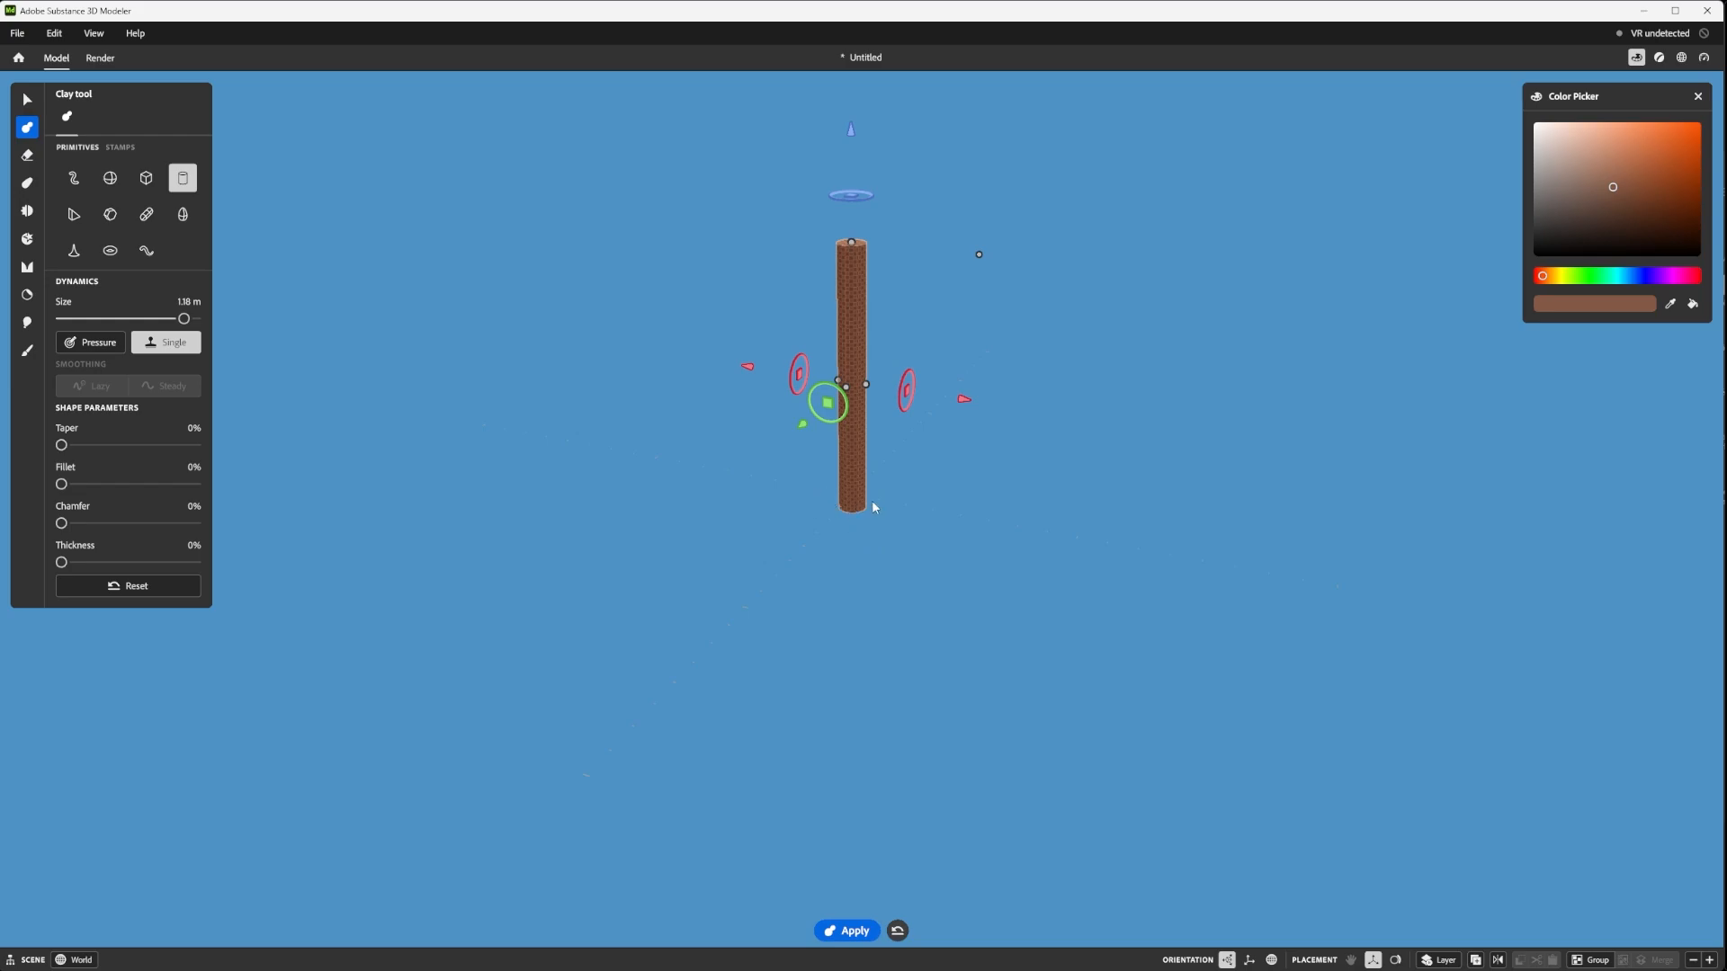
# - Set the taper of the cylinder column to 39% so it narrows towards its upper end
pyautogui.scroll(2, 867, 500)
pyautogui.keyDown('alt'); pyautogui.moveTo(867, 508); pyautogui.dragTo(967, 410); pyautogui.keyUp('alt')
pyautogui.keyDown('alt'); pyautogui.moveTo(883, 252); pyautogui.dragTo(902, 266); pyautogui.keyUp('alt')
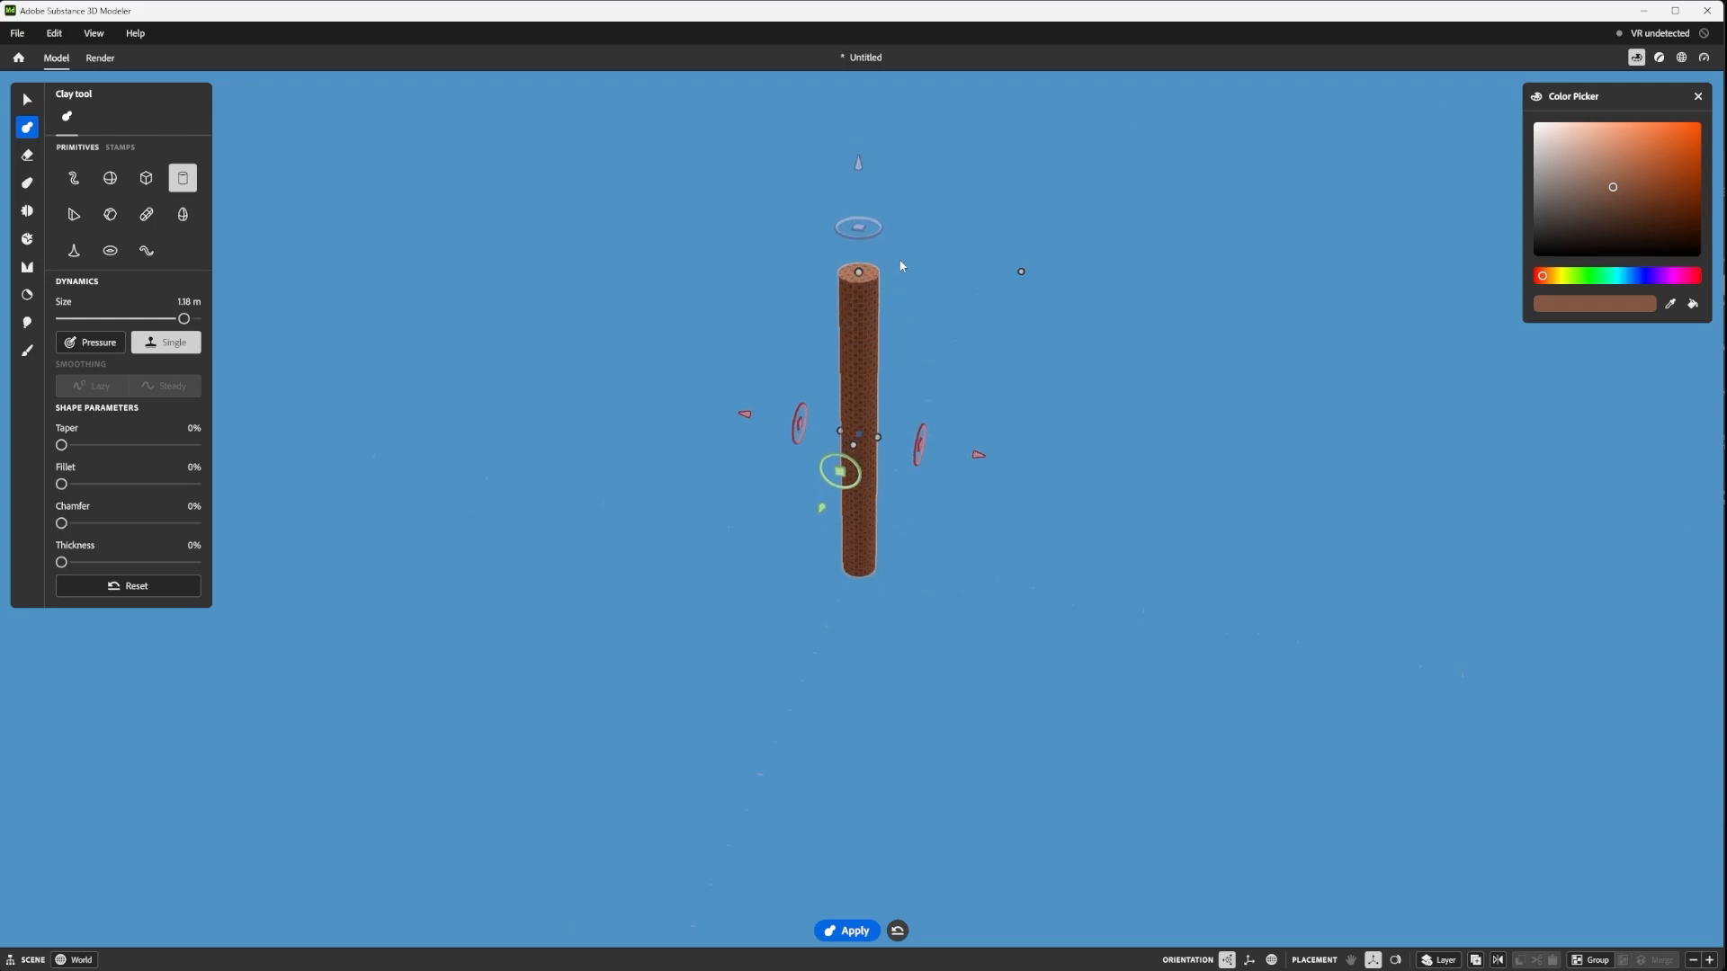
pyautogui.keyDown('alt'); pyautogui.moveTo(902, 266); pyautogui.dragTo(927, 362, button='right'); pyautogui.keyUp('alt')
pyautogui.keyDown('alt'); pyautogui.moveTo(932, 369); pyautogui.dragTo(945, 474, button='middle'); pyautogui.keyUp('alt')
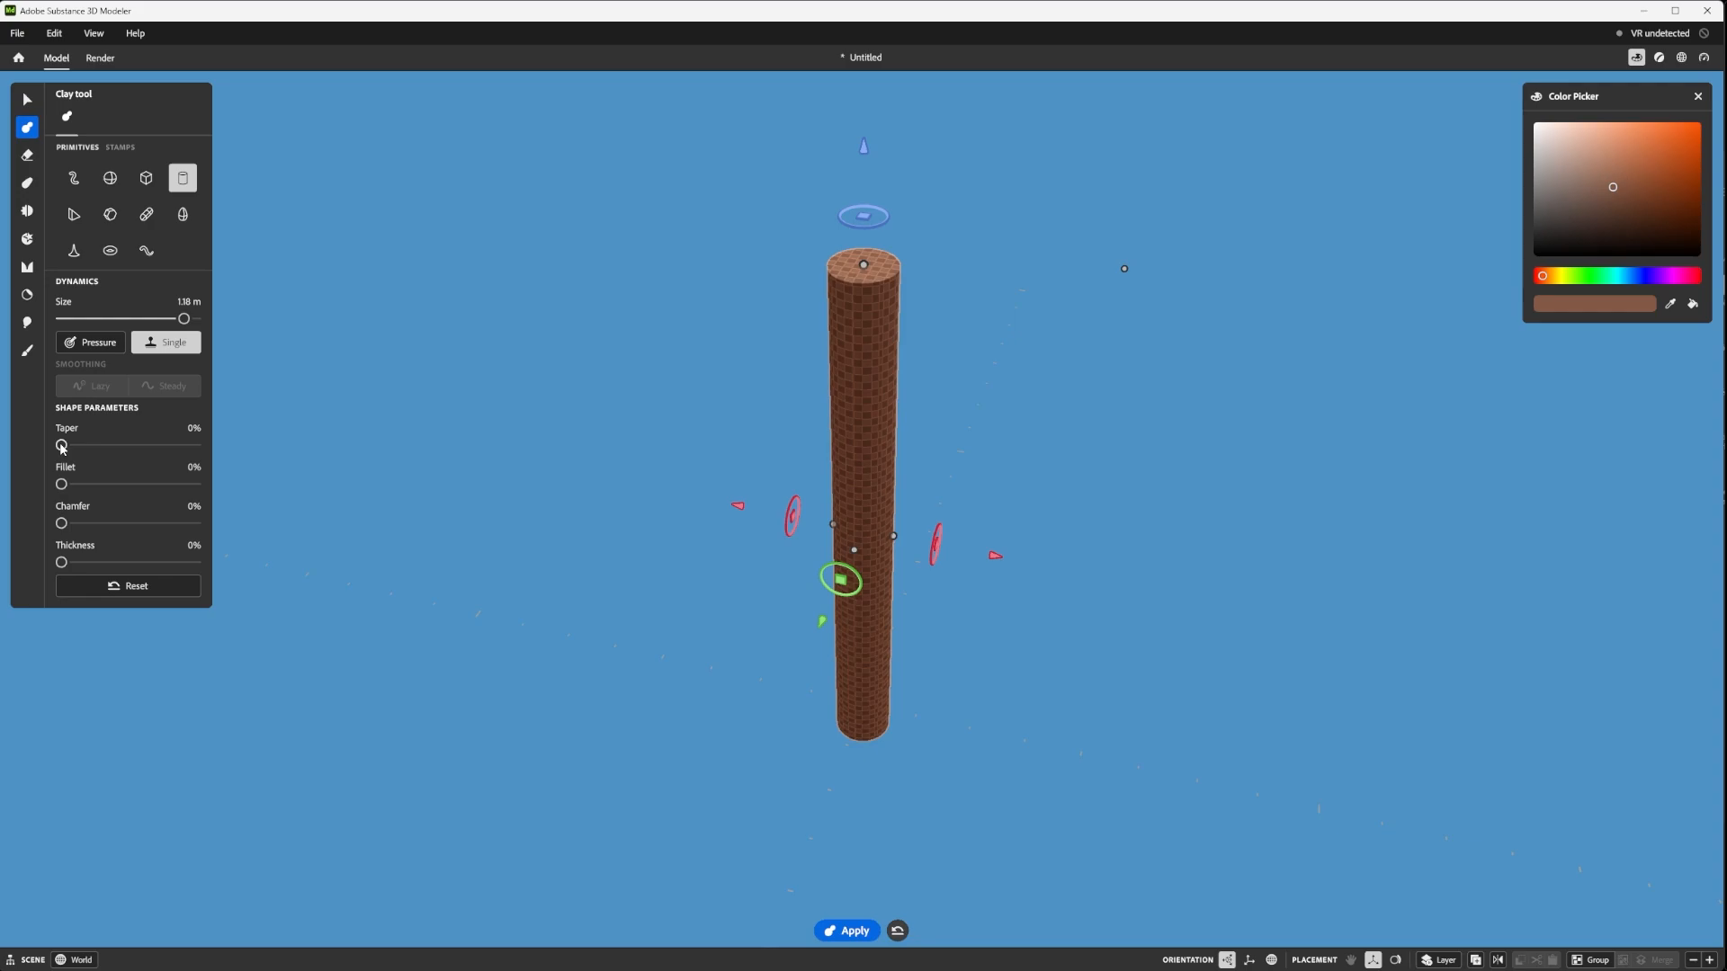
pyautogui.moveTo(61, 447); pyautogui.dragTo(111, 449)
pyautogui.scroll(-3, 619, 507)
pyautogui.keyDown('alt'); pyautogui.moveTo(619, 508); pyautogui.dragTo(753, 432); pyautogui.keyUp('alt')
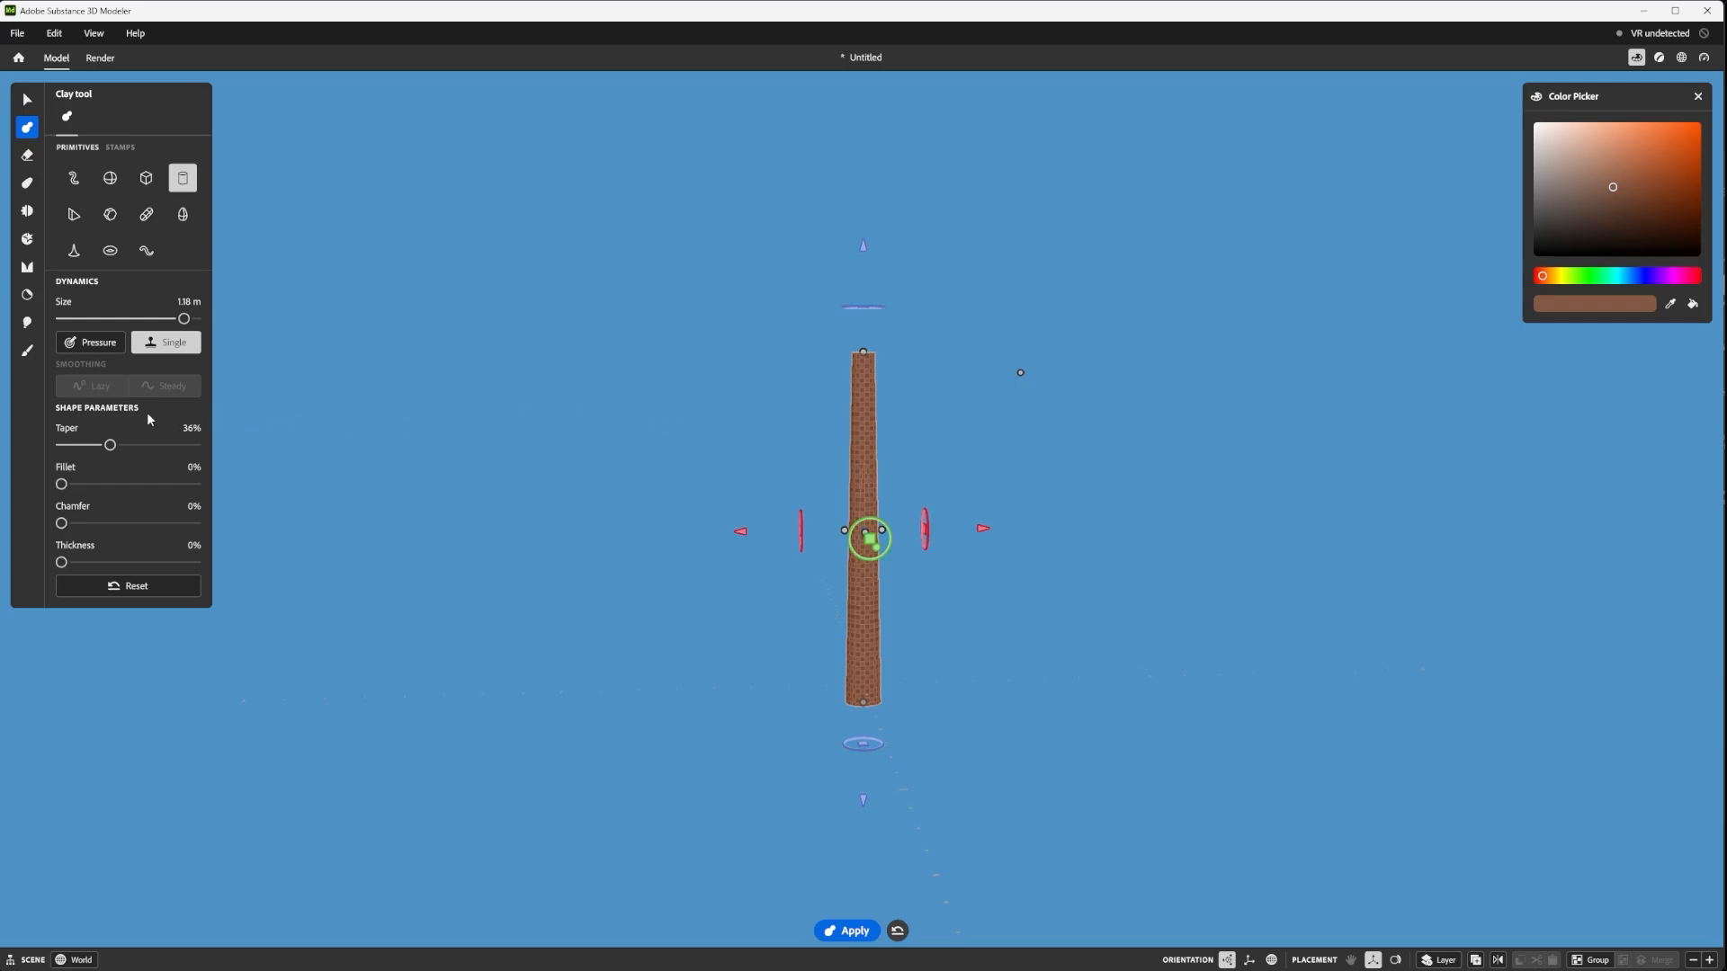
pyautogui.moveTo(109, 447); pyautogui.dragTo(115, 449)
# - Shorten the tapered column from its upper end to a size of about 1.08 m
pyautogui.moveTo(864, 353); pyautogui.dragTo(890, 415)
pyautogui.scroll(3, 893, 368)
pyautogui.scroll(3, 891, 416)
pyautogui.moveTo(863, 184); pyautogui.dragTo(864, 196)
# - Round the column's end edges with a fillet of 9%
pyautogui.scroll(-3, 948, 286)
pyautogui.keyDown('alt'); pyautogui.moveTo(953, 323); pyautogui.dragTo(1039, 426); pyautogui.keyUp('alt')
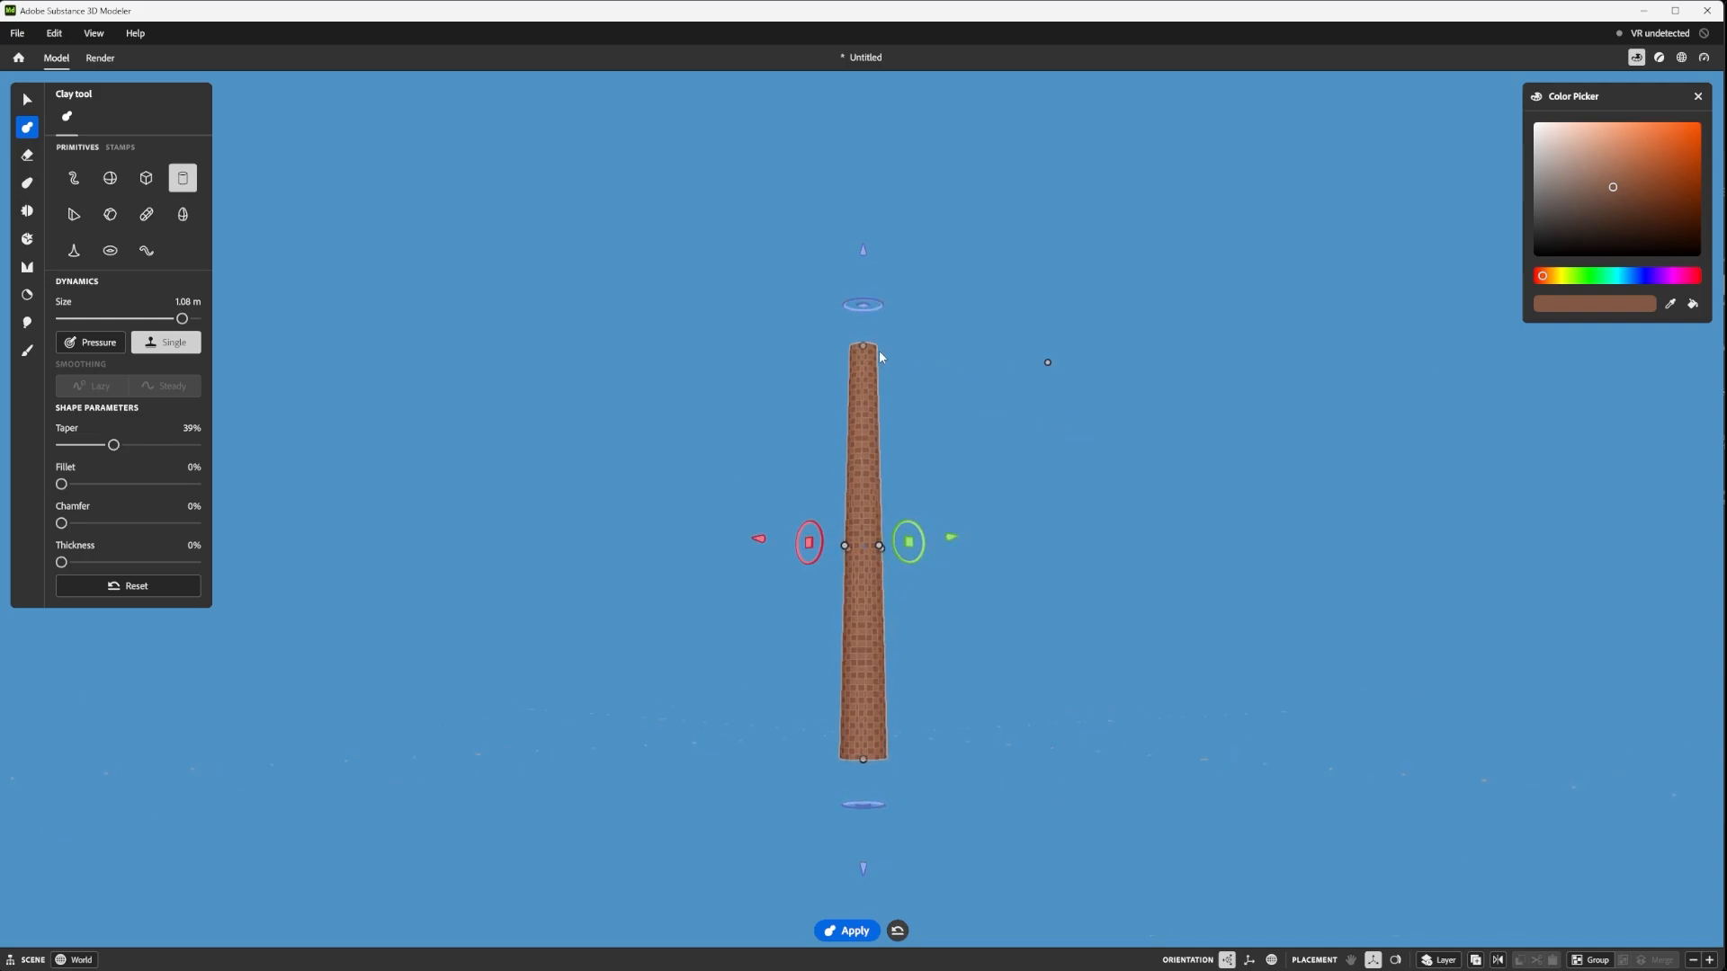
pyautogui.keyDown('alt'); pyautogui.moveTo(879, 357); pyautogui.dragTo(904, 446); pyautogui.keyUp('alt')
pyautogui.keyDown('alt'); pyautogui.moveTo(904, 446); pyautogui.dragTo(911, 288, button='right'); pyautogui.keyUp('alt')
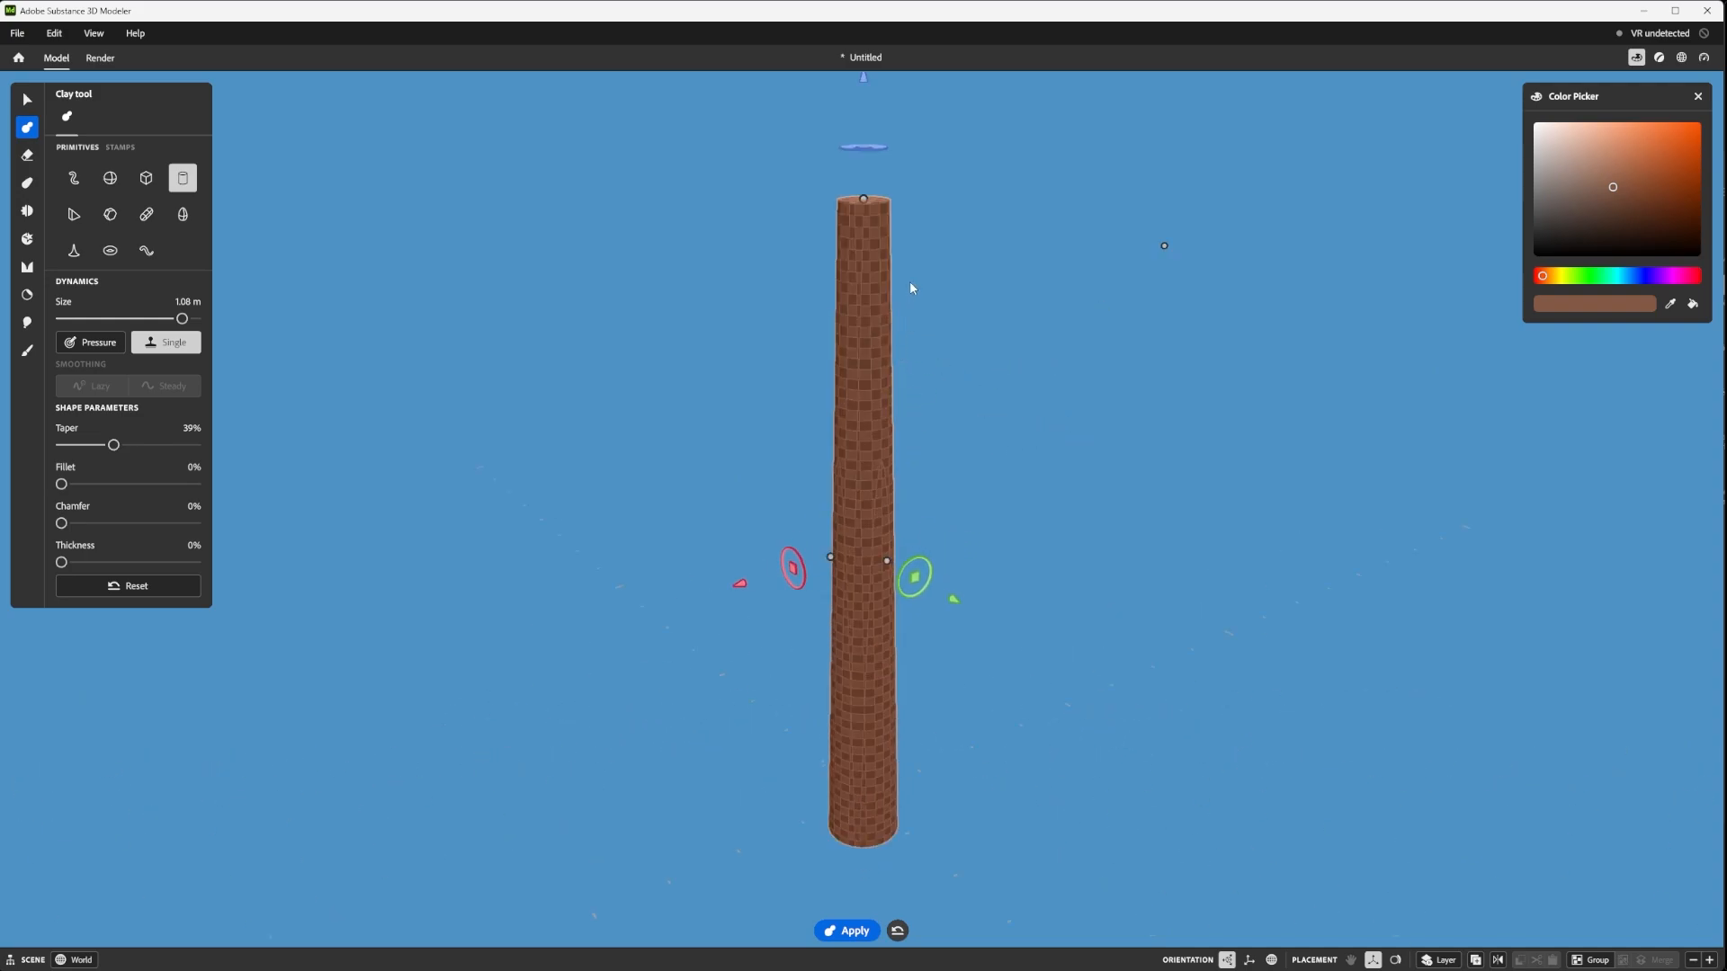
pyautogui.keyDown('alt'); pyautogui.moveTo(939, 324); pyautogui.dragTo(927, 511, button='middle'); pyautogui.keyUp('alt')
pyautogui.keyDown('alt'); pyautogui.moveTo(904, 329); pyautogui.dragTo(908, 414); pyautogui.keyUp('alt')
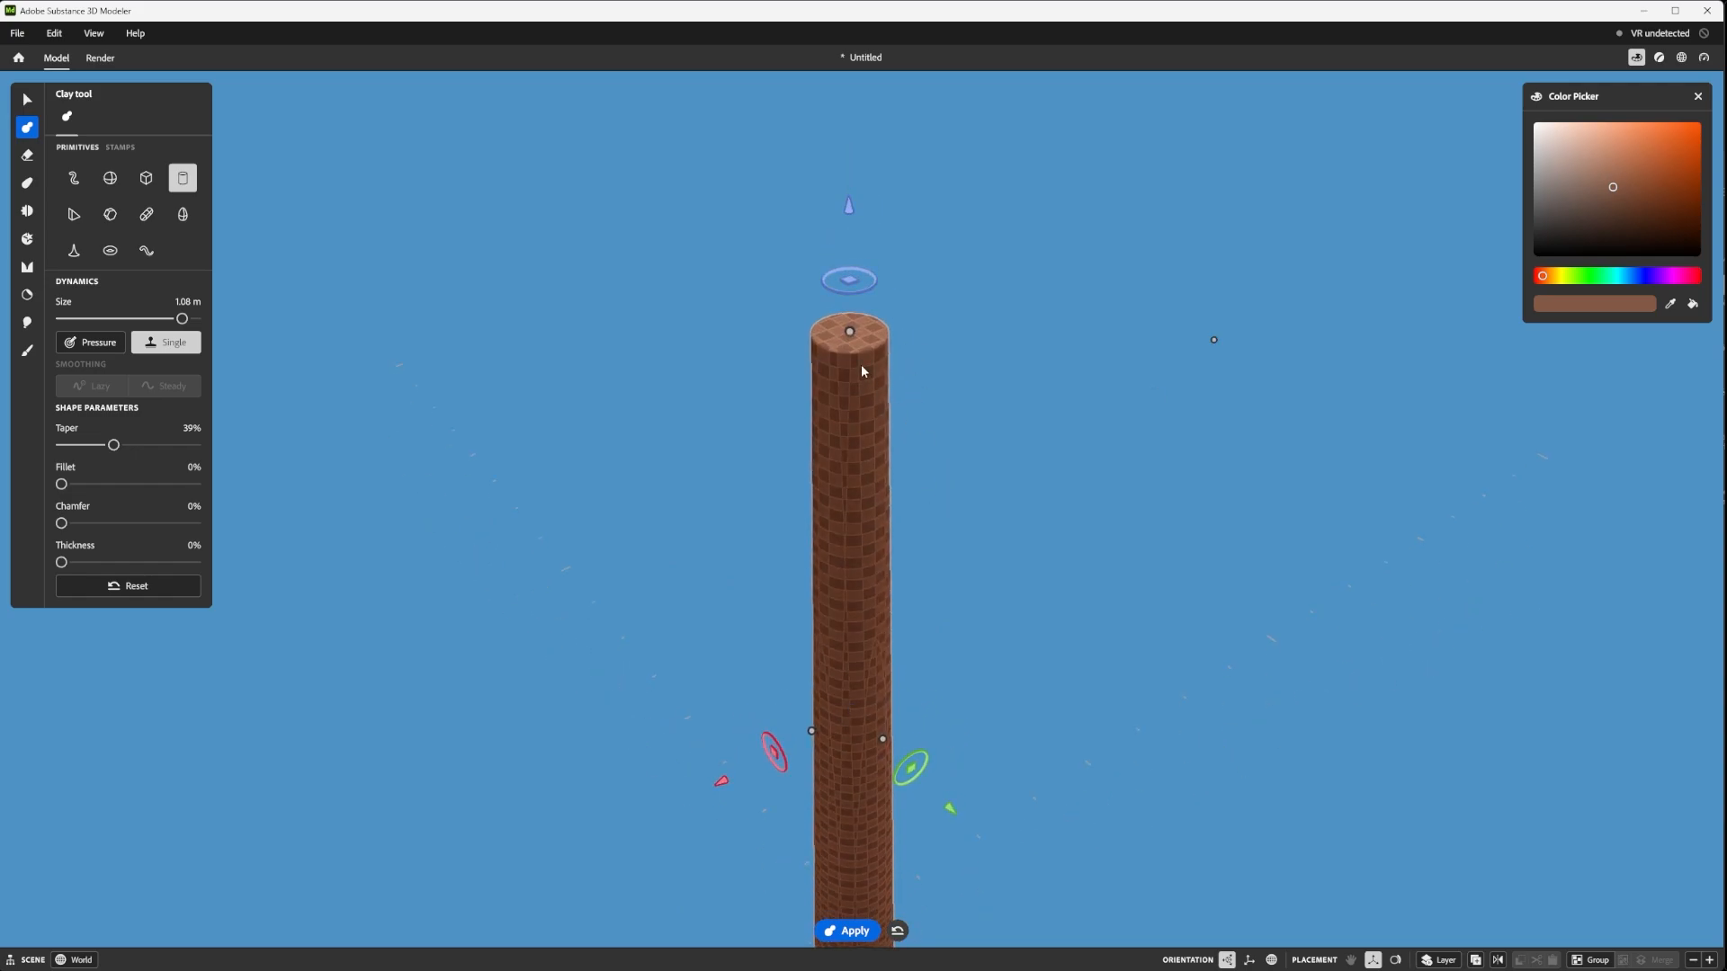
pyautogui.scroll(2, 860, 371)
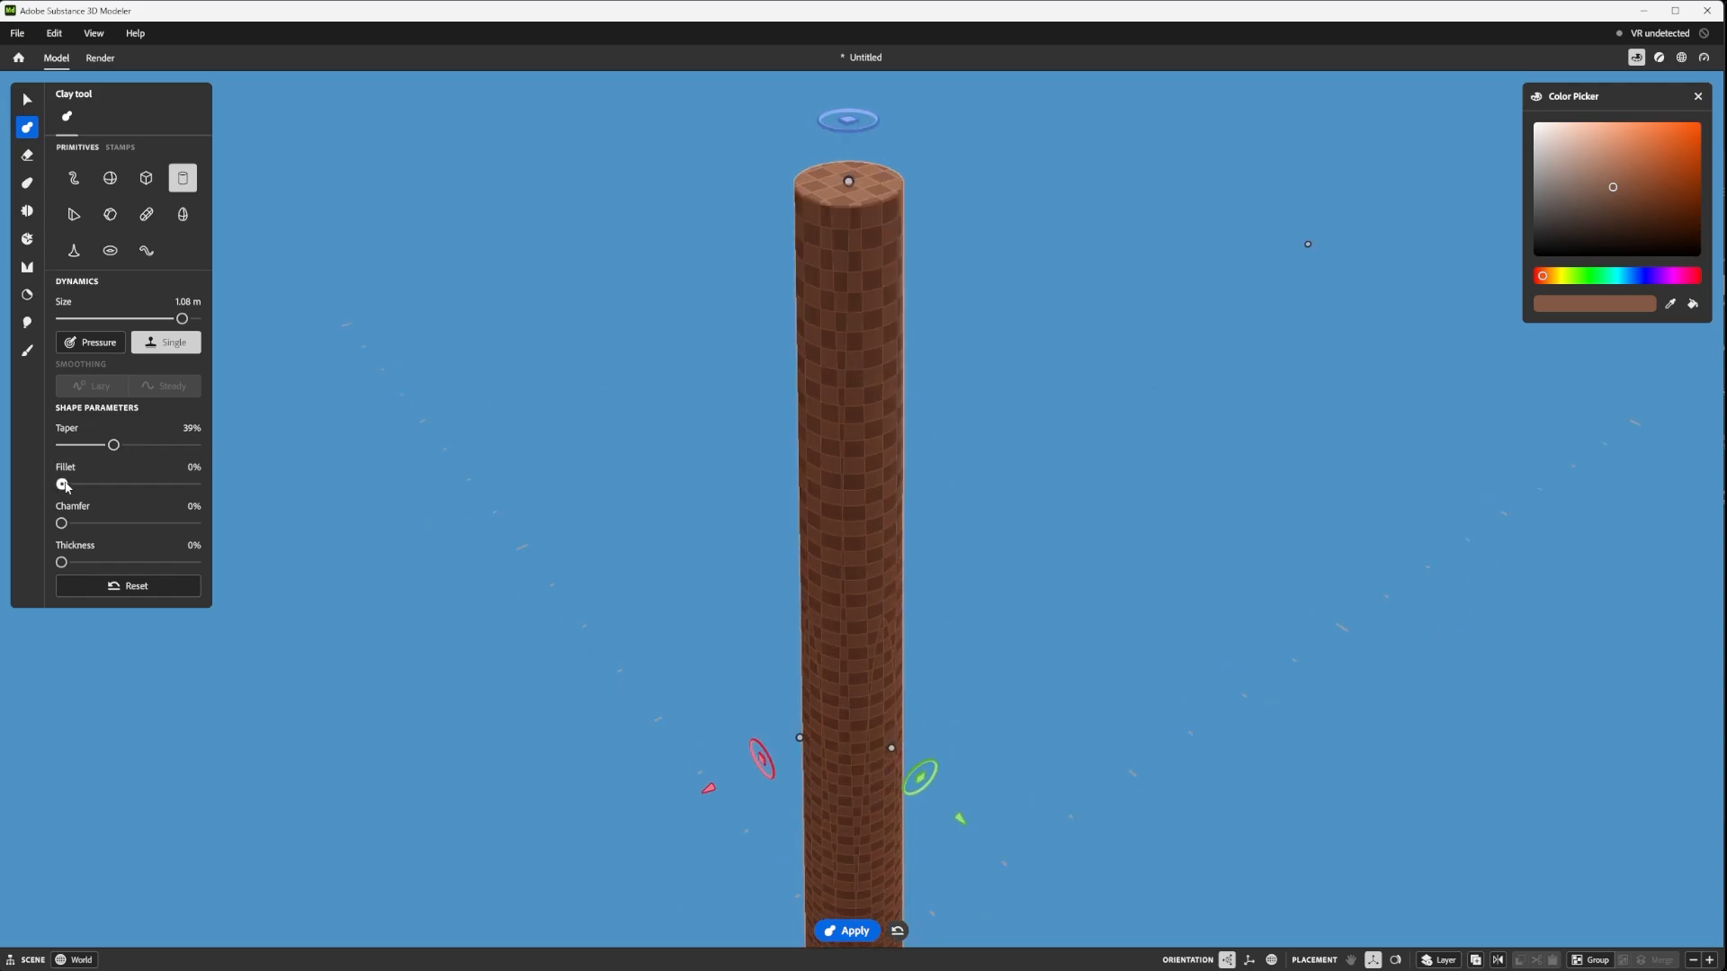
pyautogui.moveTo(62, 484); pyautogui.dragTo(79, 487)
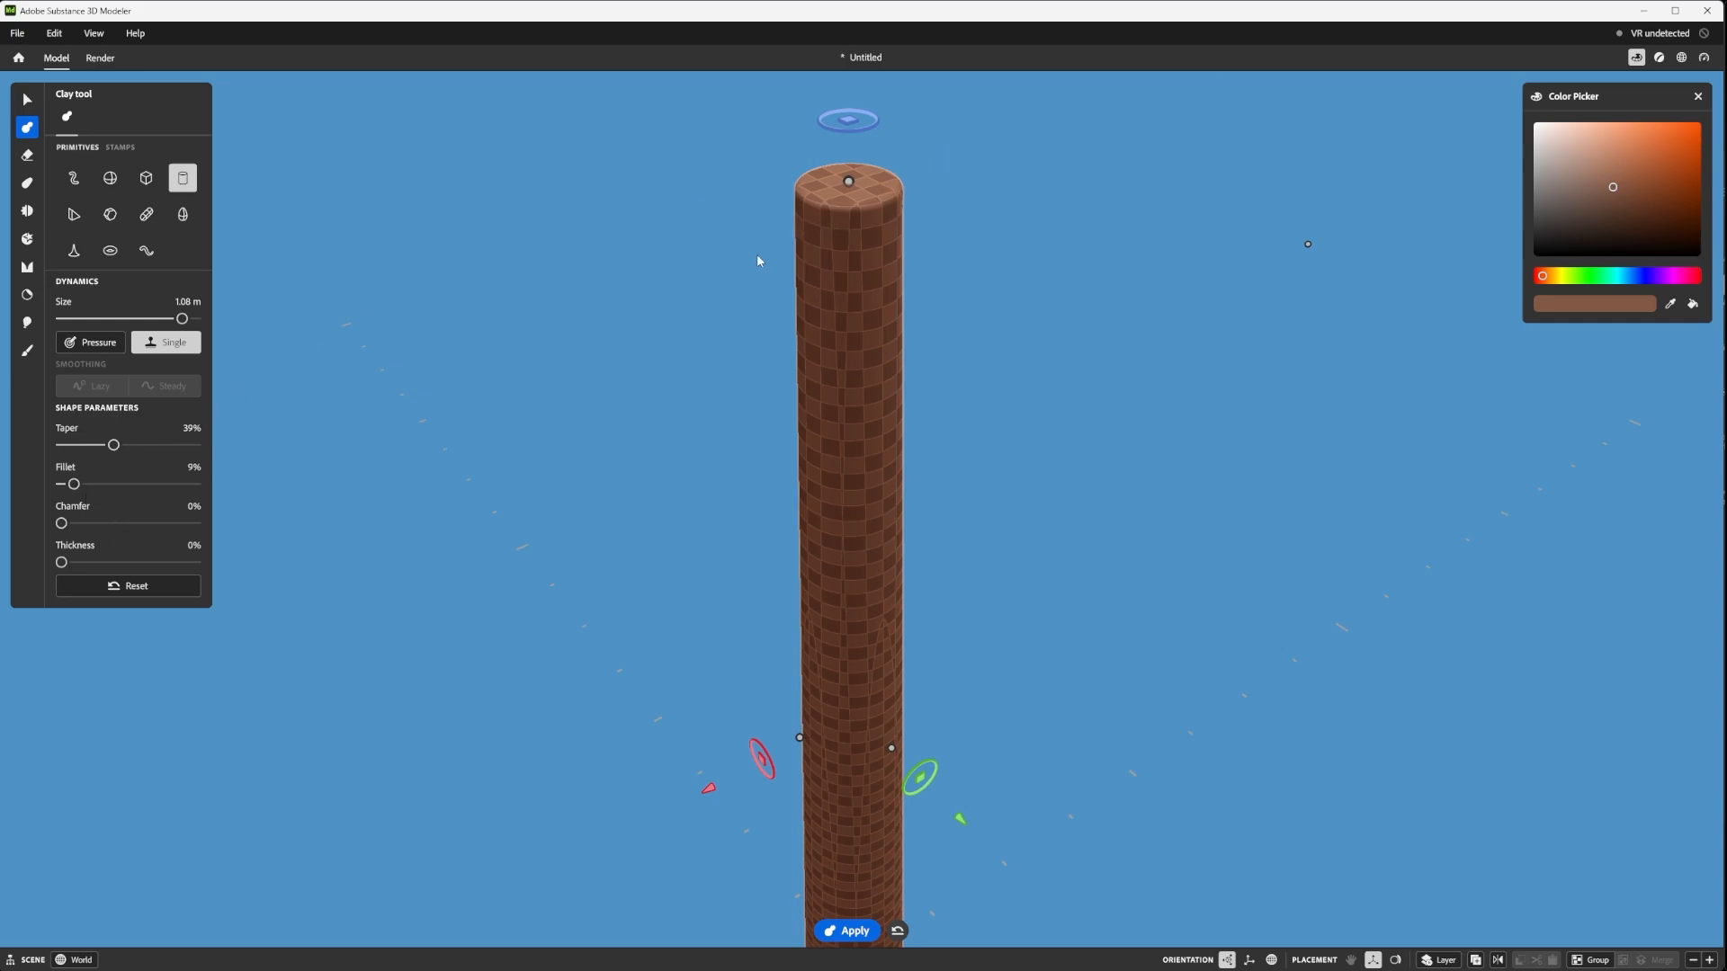
# - Apply the tapered column as clay and place a 0.12 m cylinder, tapering downward, against its lower end
pyautogui.scroll(-3, 879, 221)
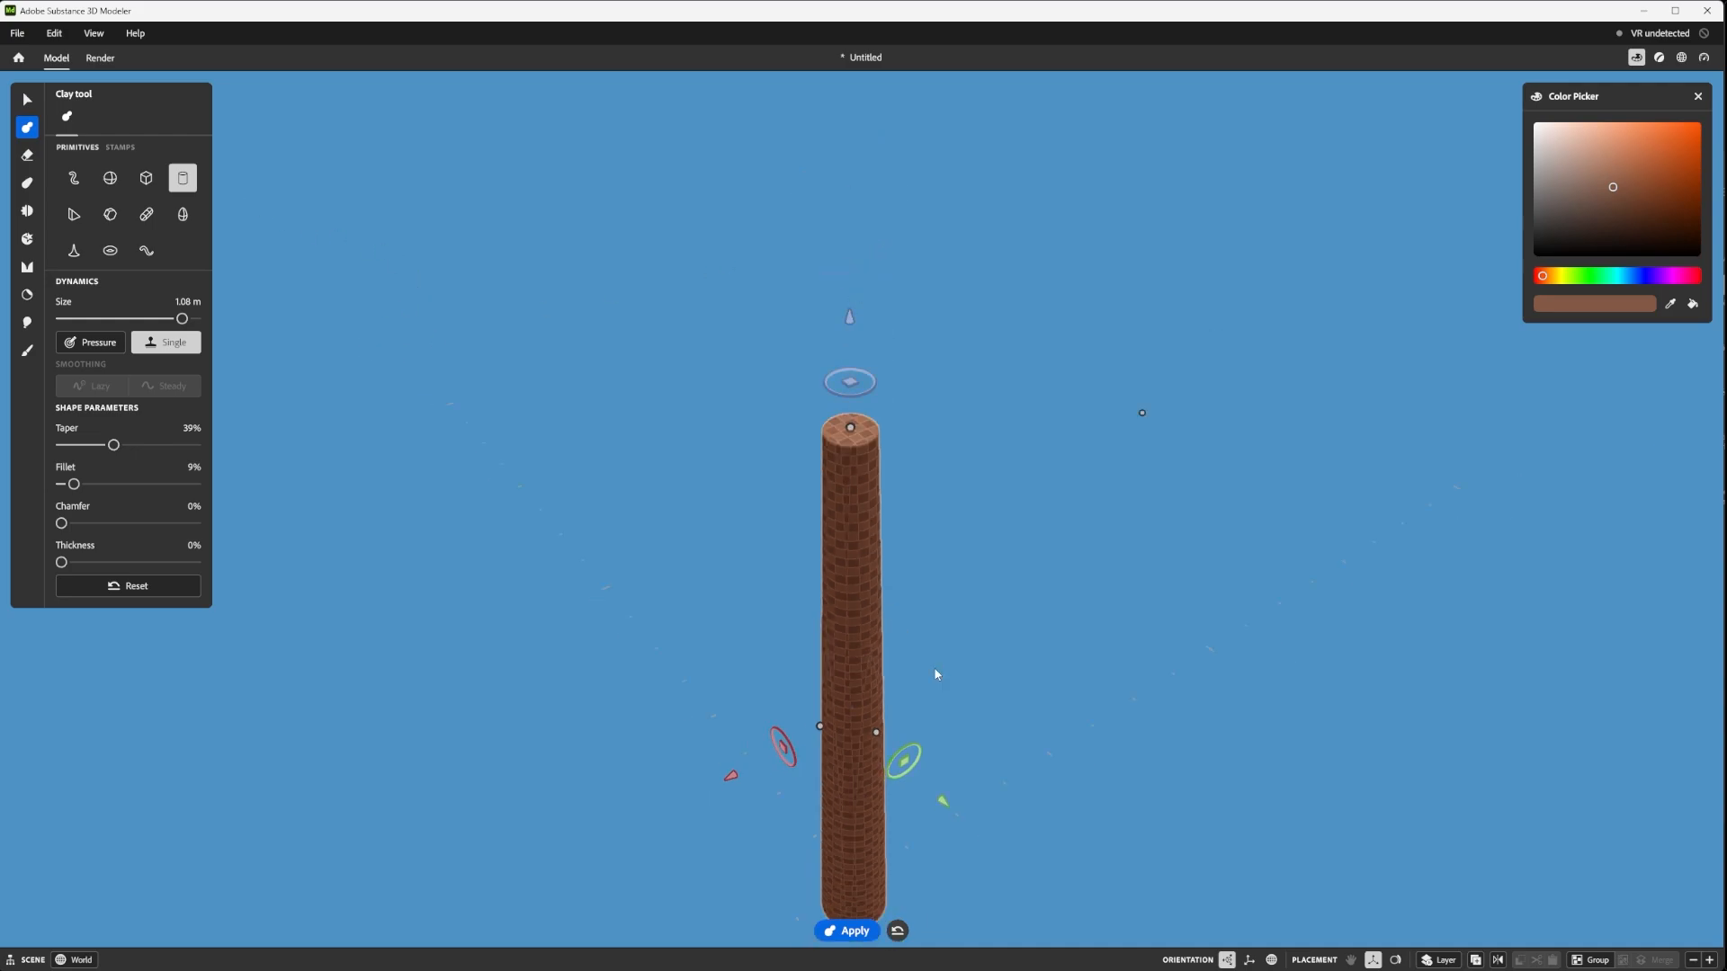
pyautogui.keyDown('alt'); pyautogui.moveTo(934, 666); pyautogui.dragTo(979, 536); pyautogui.keyUp('alt')
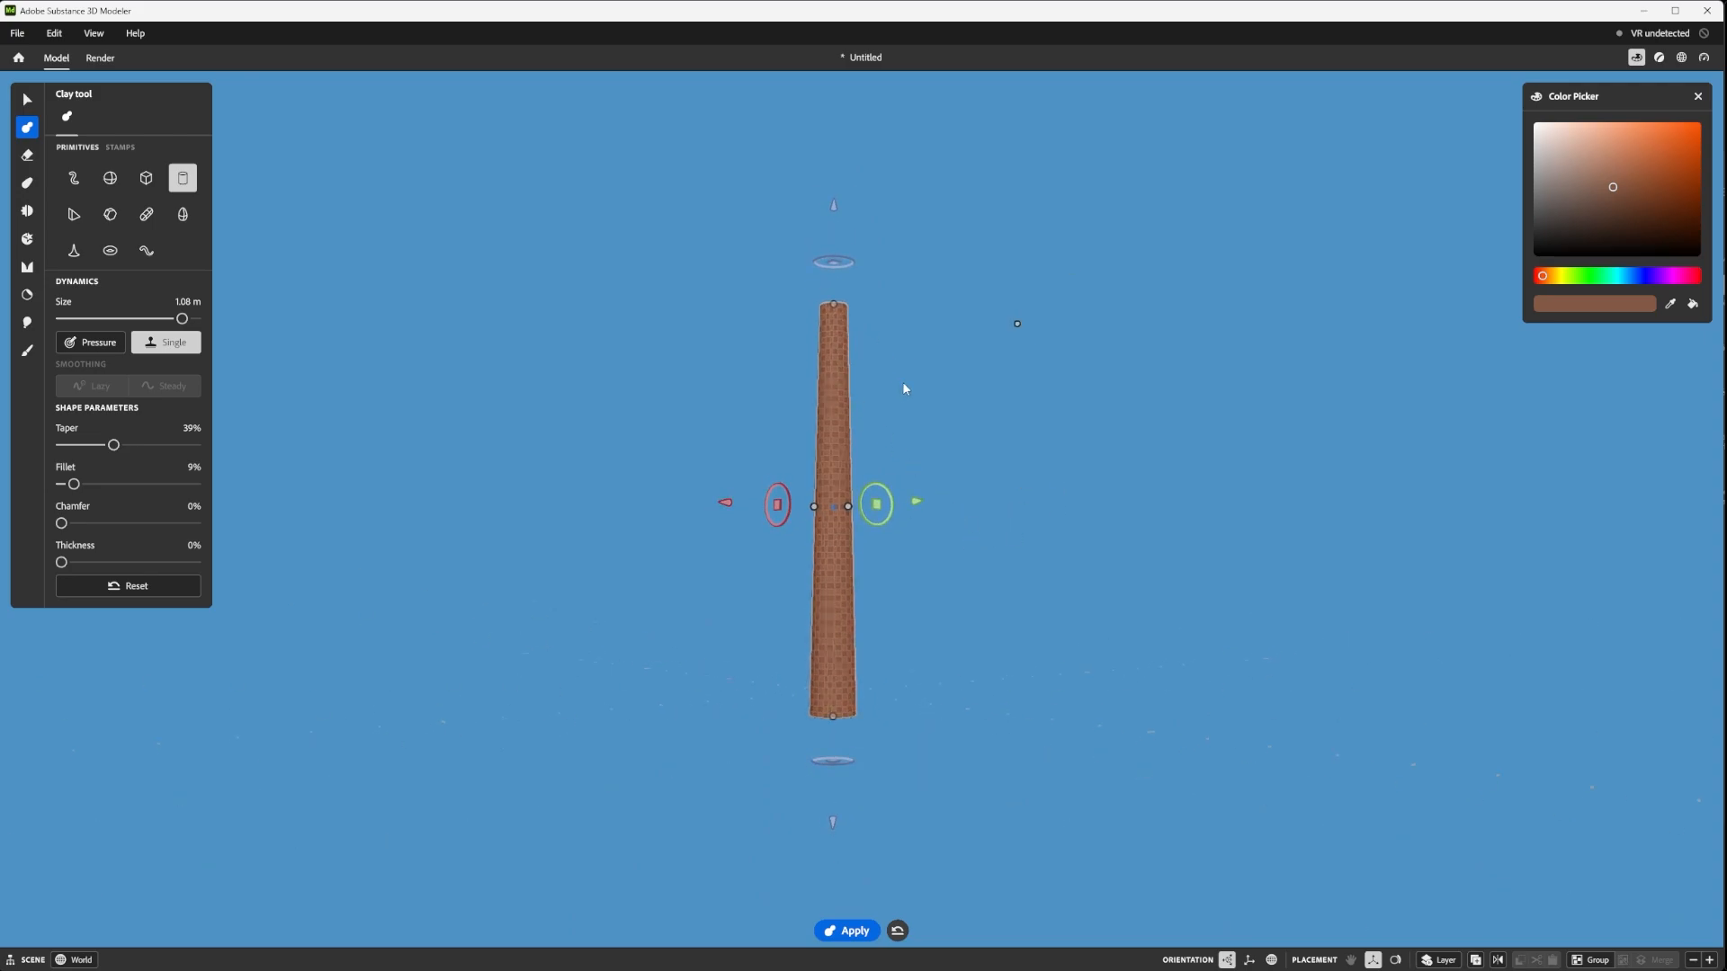
pyautogui.keyDown('alt'); pyautogui.moveTo(904, 387); pyautogui.dragTo(834, 748); pyautogui.keyUp('alt')
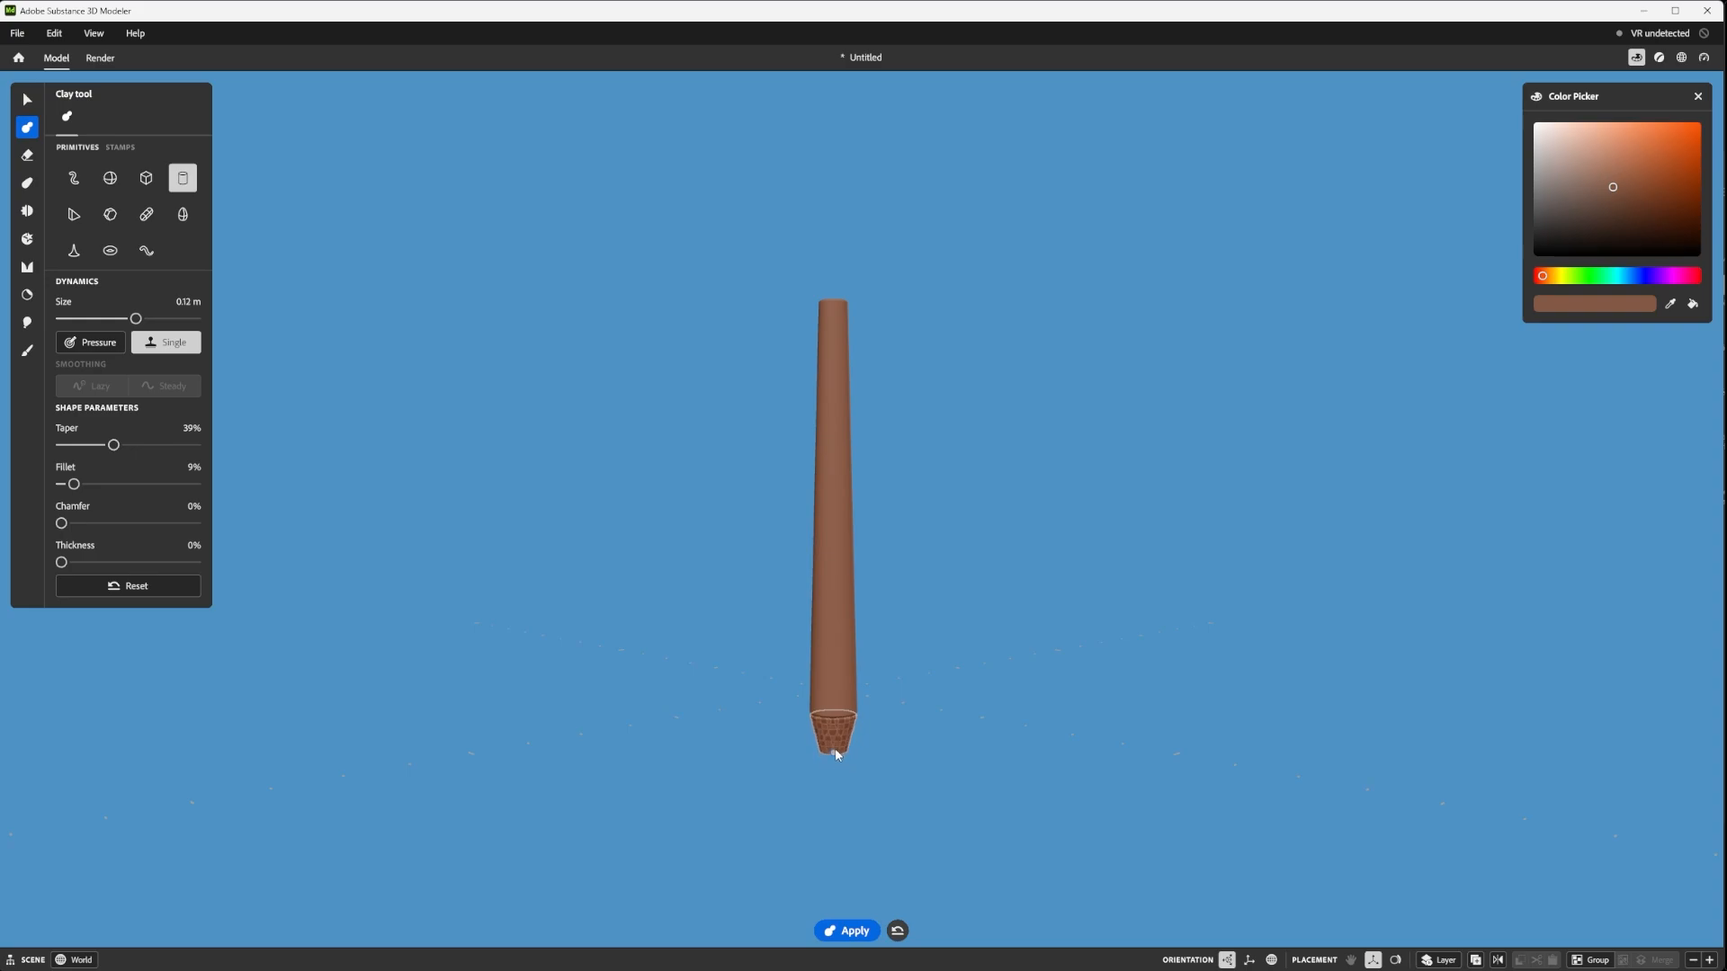
# - Set the lower cylinder's taper to 66% and its fillet to 4%
pyautogui.scroll(5, 835, 748)
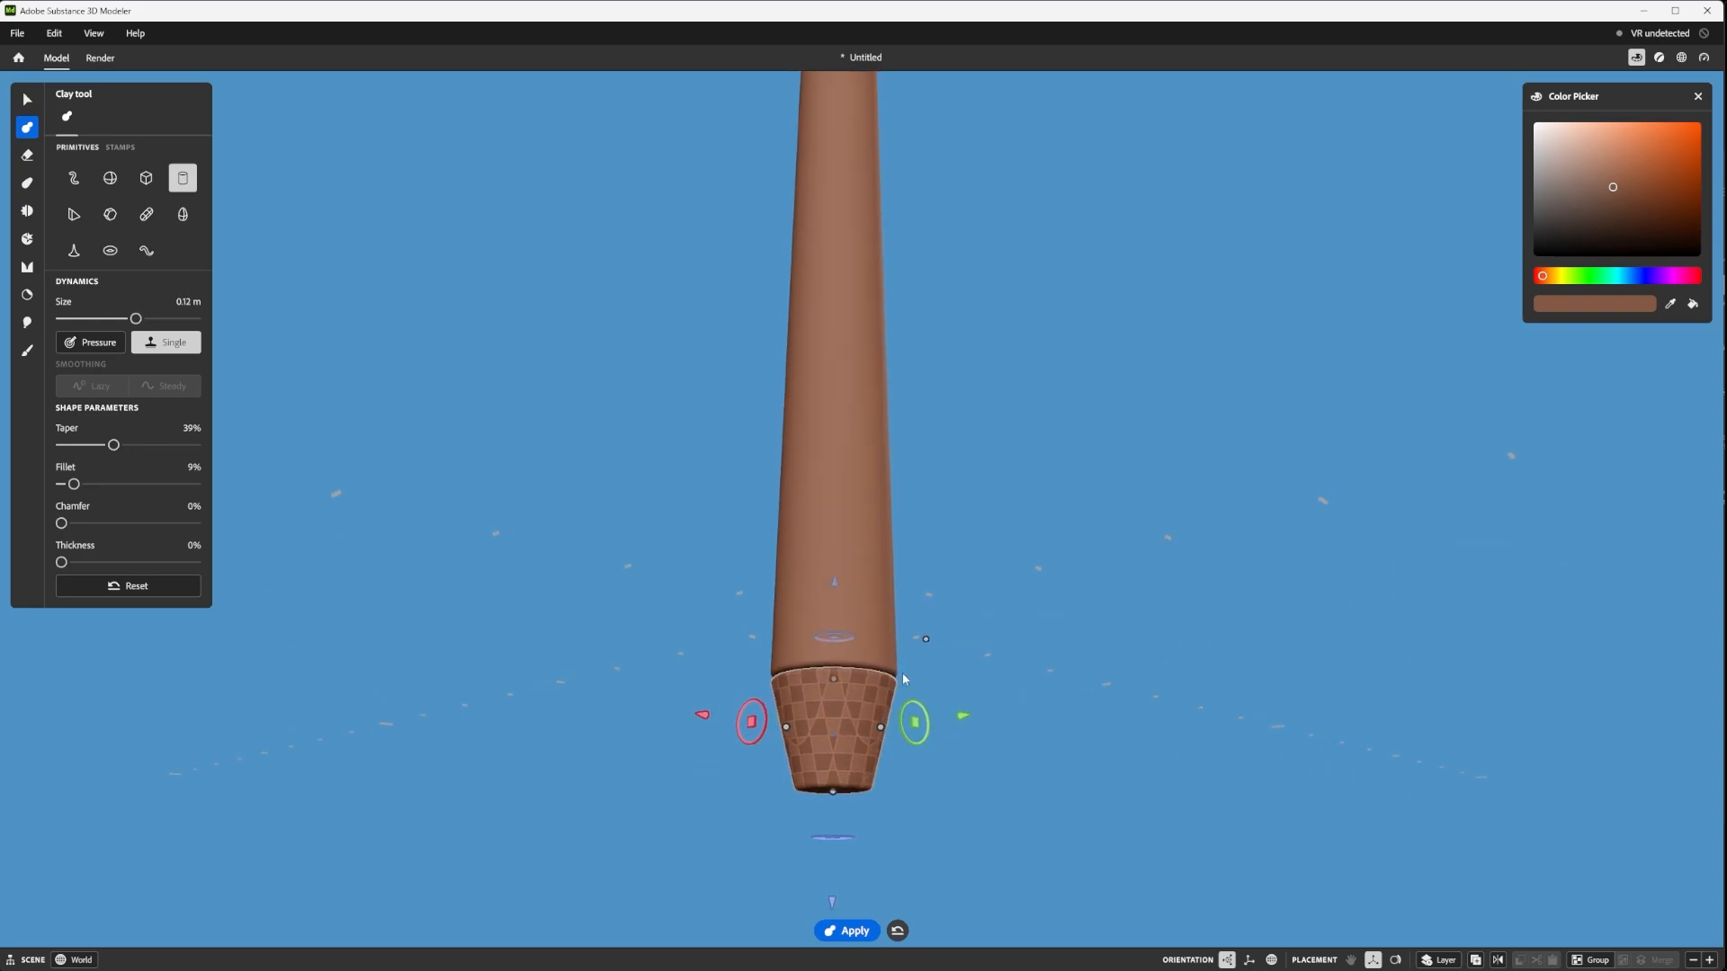
pyautogui.moveTo(114, 445); pyautogui.dragTo(149, 445)
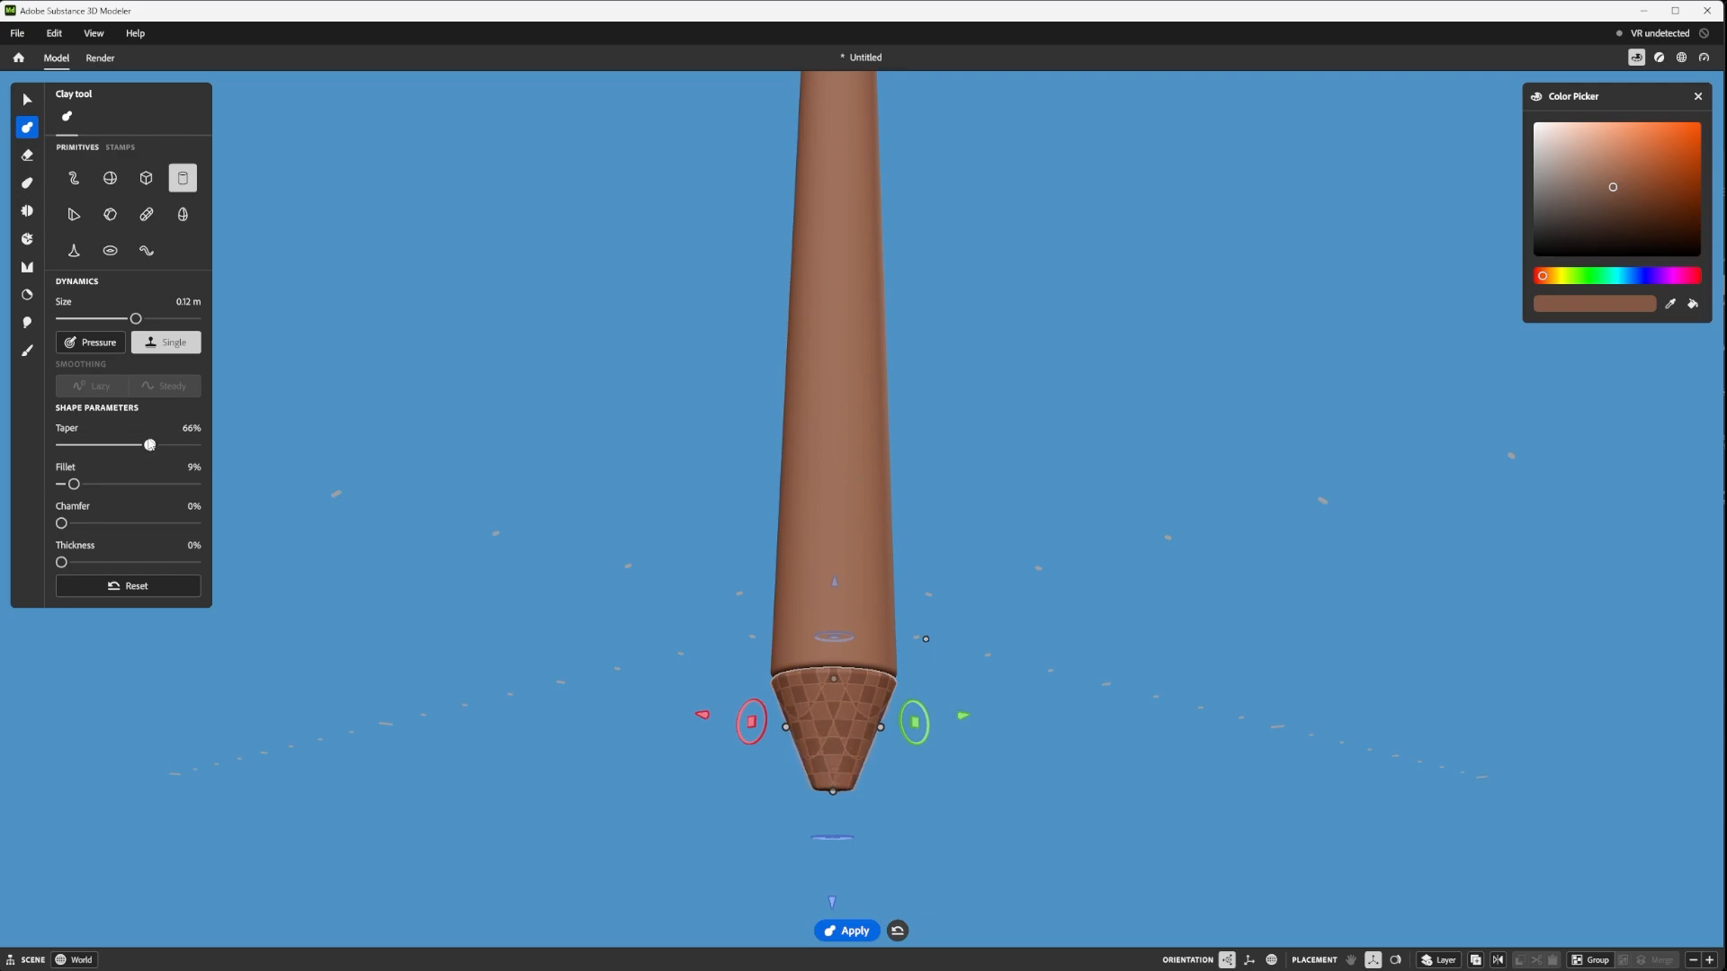
pyautogui.scroll(3, 829, 790)
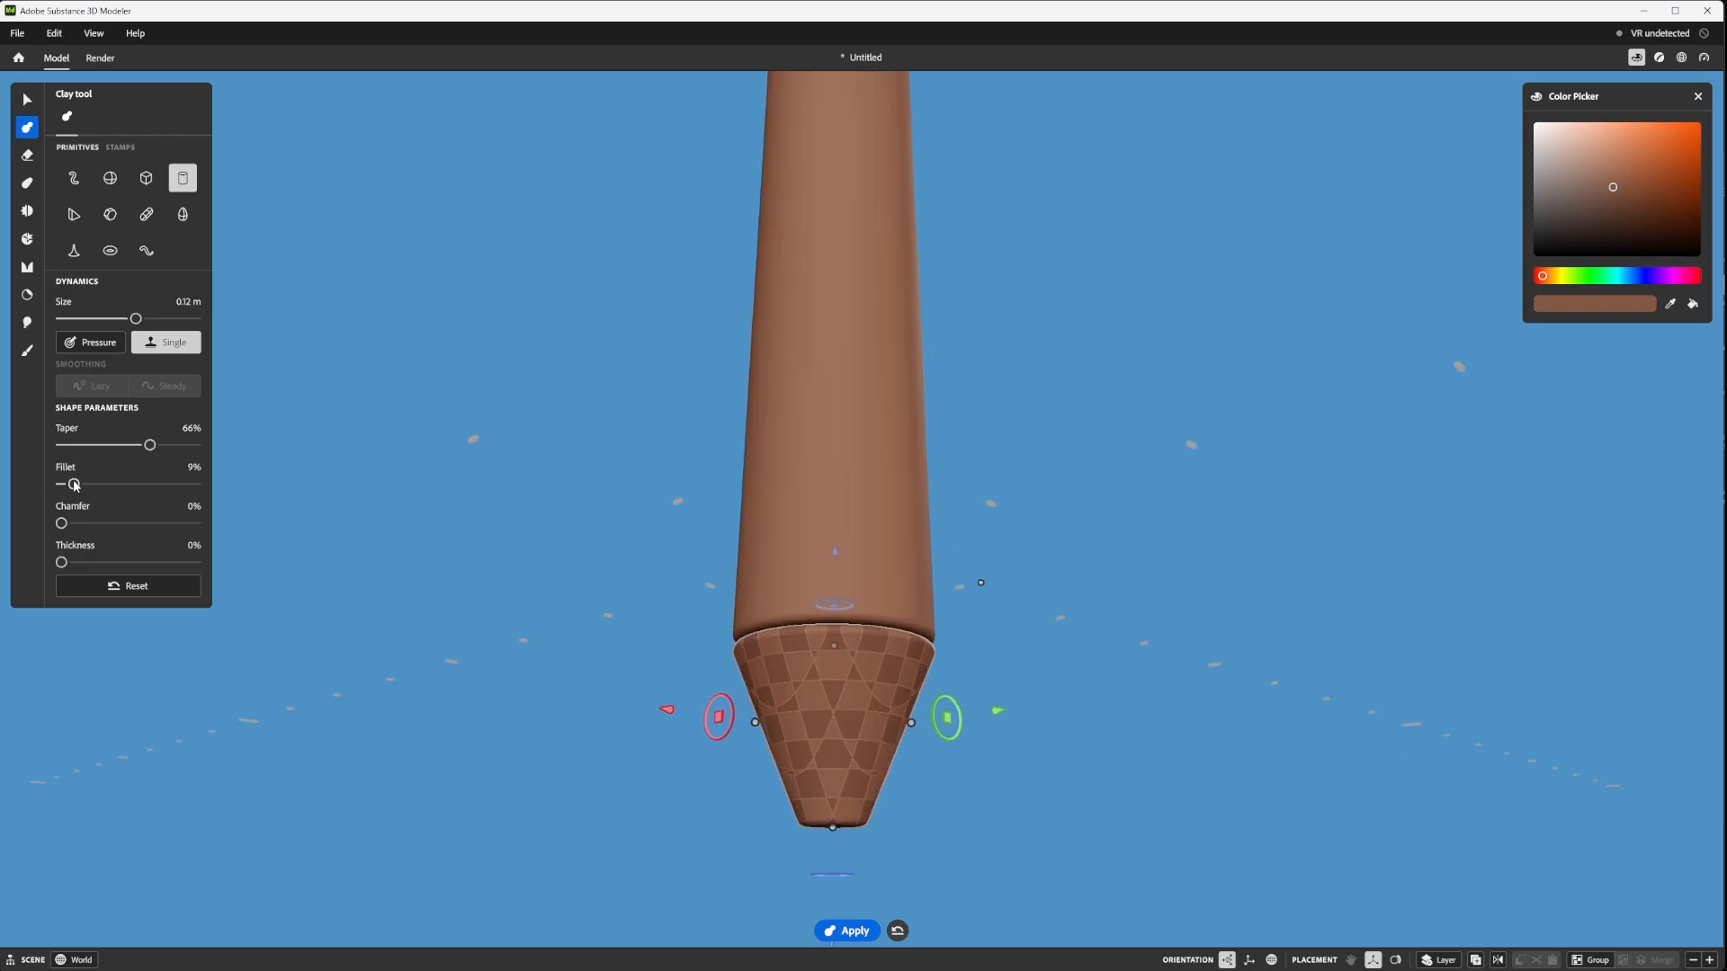
pyautogui.moveTo(74, 484); pyautogui.dragTo(67, 486)
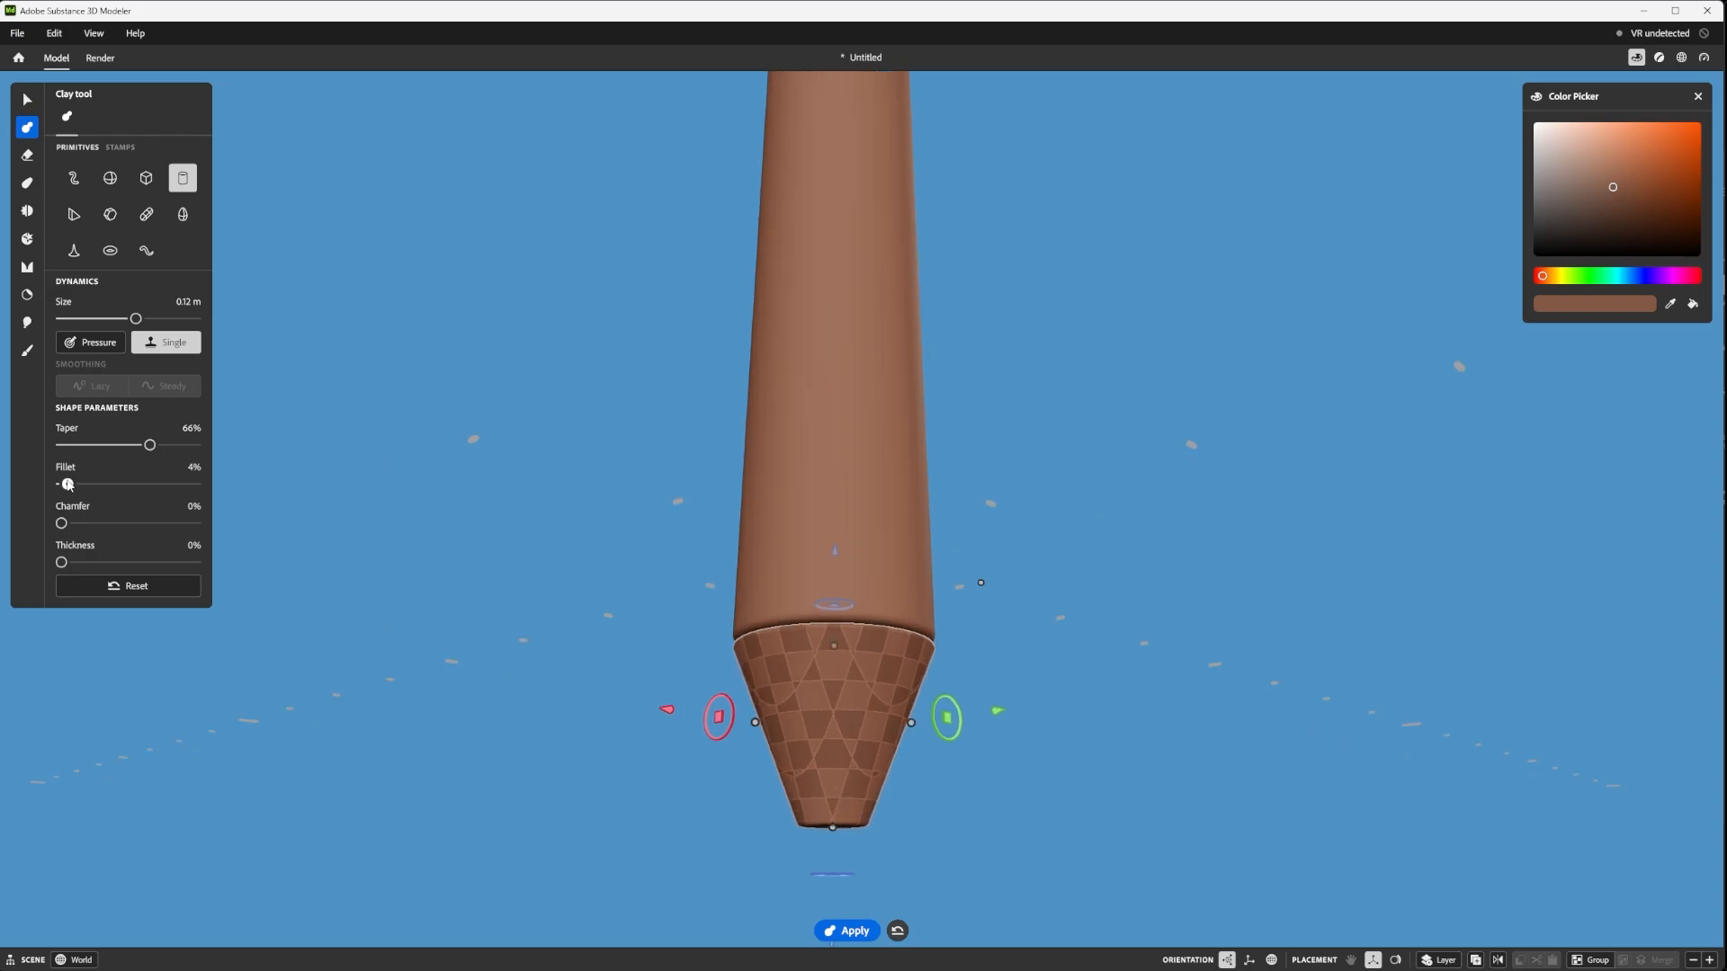
# - Extend the tapered tip slightly upward to meet the column's base and slightly downward at its lower end
pyautogui.moveTo(835, 645)
pyautogui.mouseDown()
pyautogui.moveTo(834, 632)
pyautogui.moveTo(890, 644)
pyautogui.moveTo(920, 603)
pyautogui.moveTo(792, 648)
pyautogui.moveTo(785, 630)
pyautogui.moveTo(831, 634)
pyautogui.mouseUp()
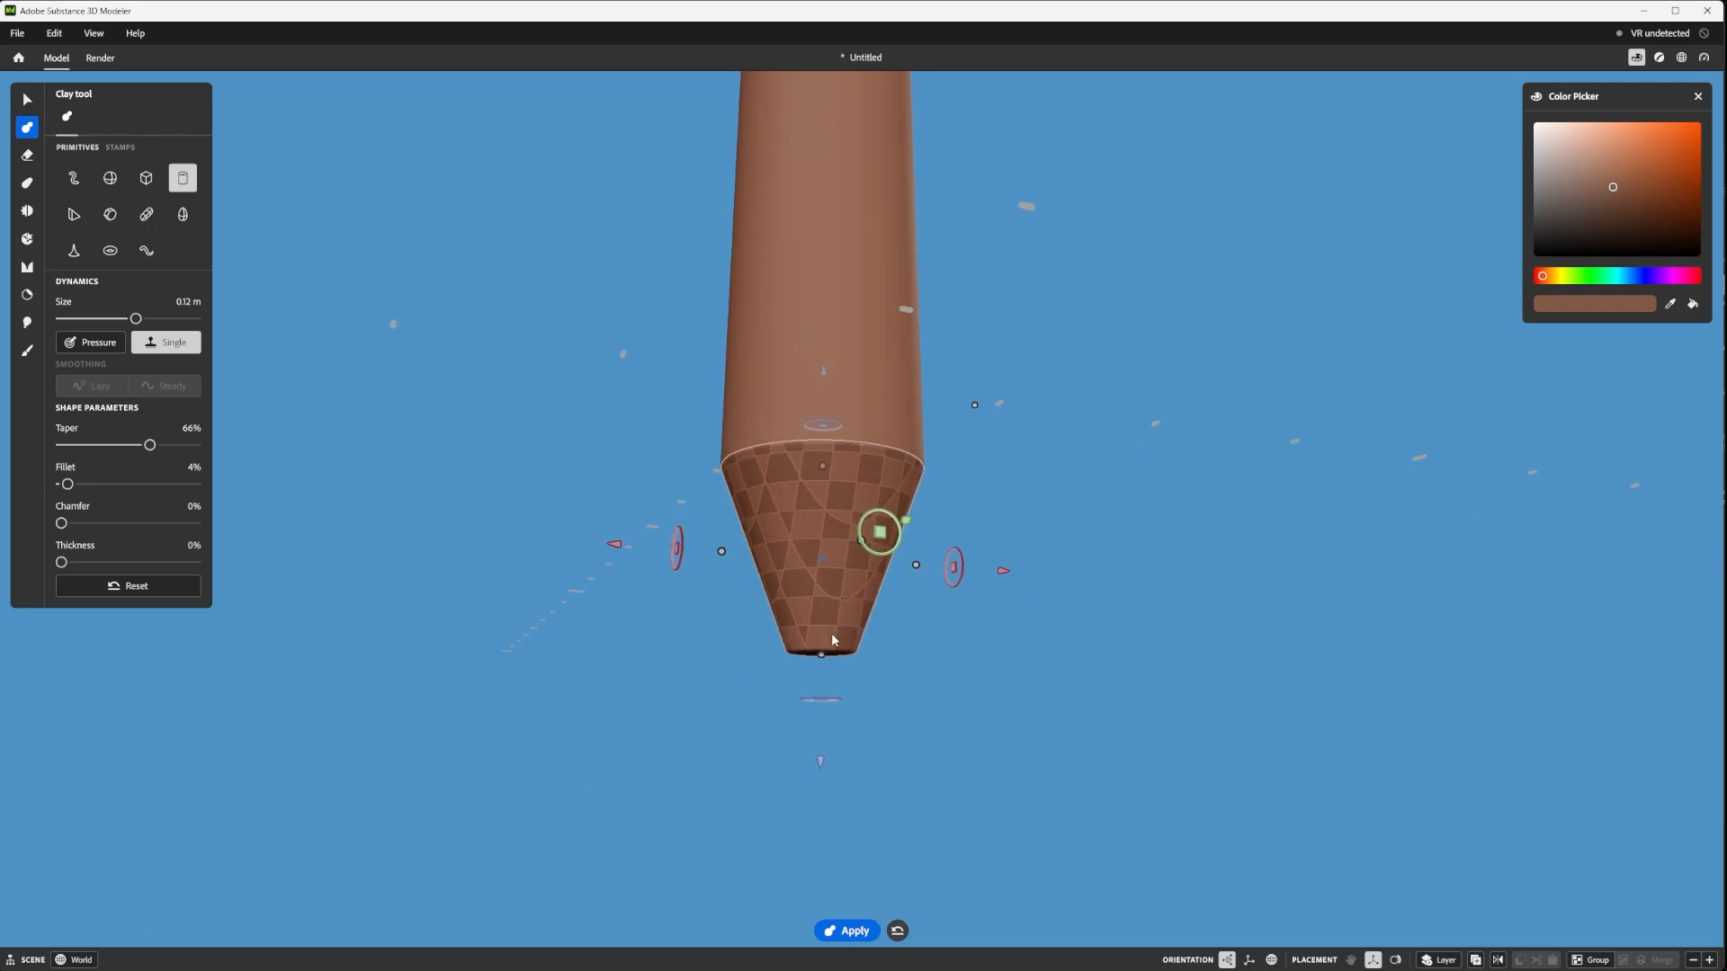
pyautogui.scroll(5, 851, 646)
pyautogui.scroll(-8, 851, 647)
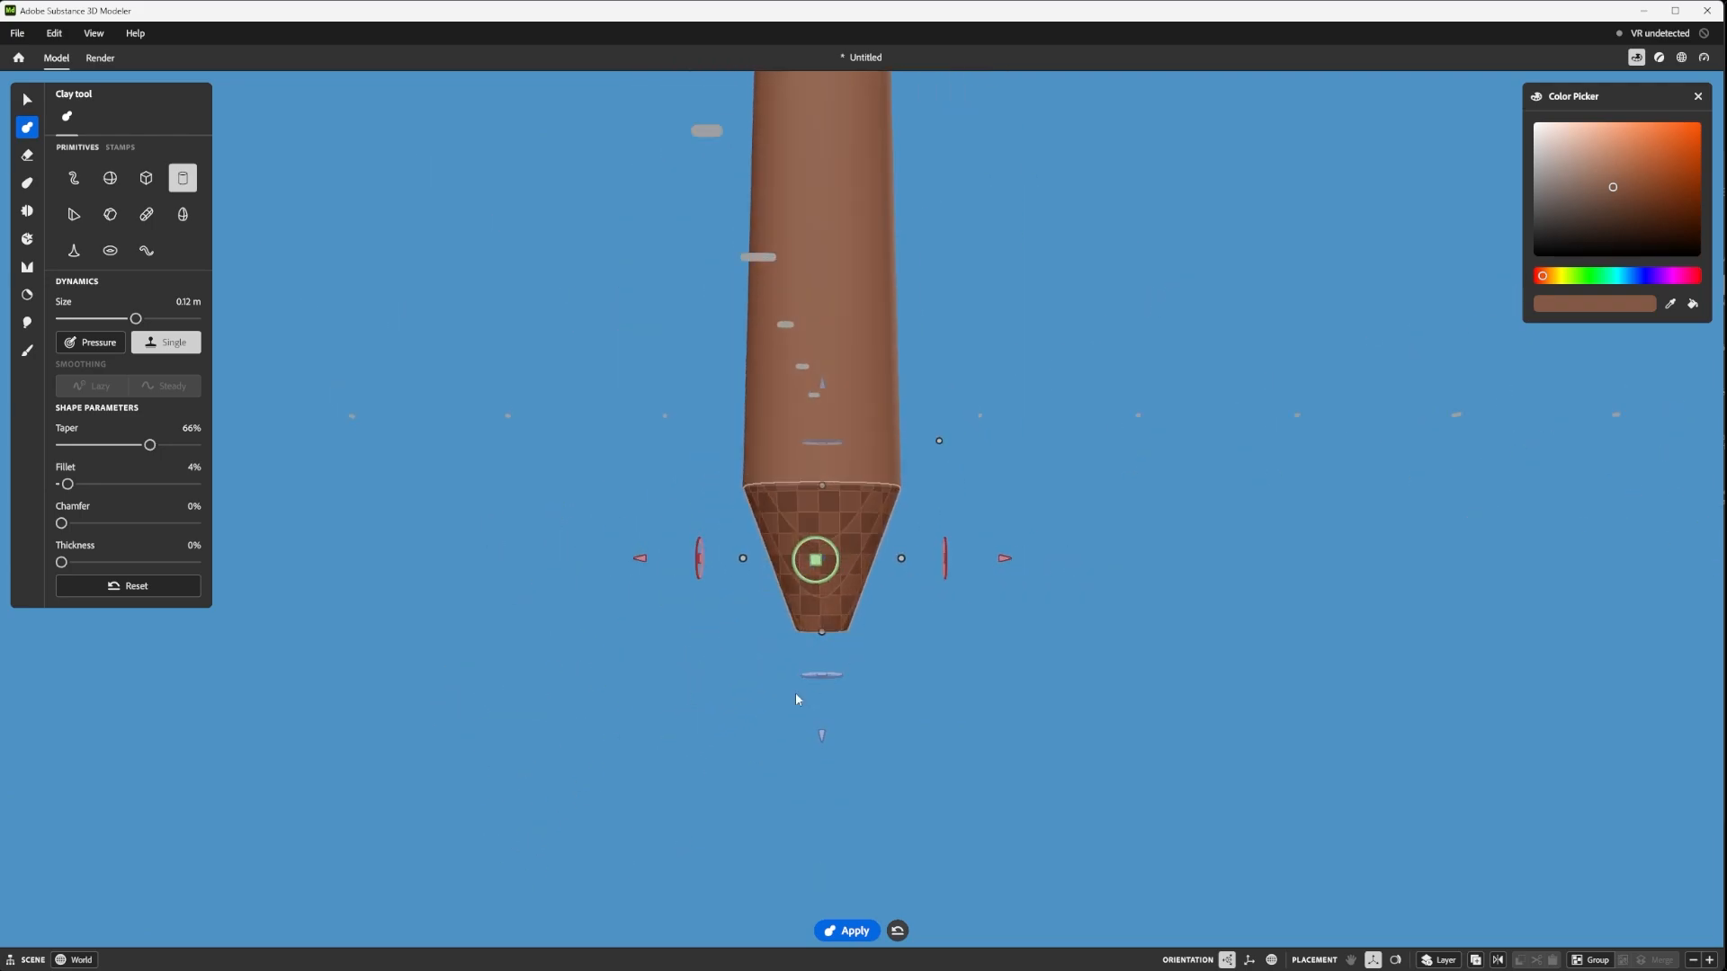
pyautogui.scroll(1, 855, 622)
pyautogui.scroll(3, 855, 612)
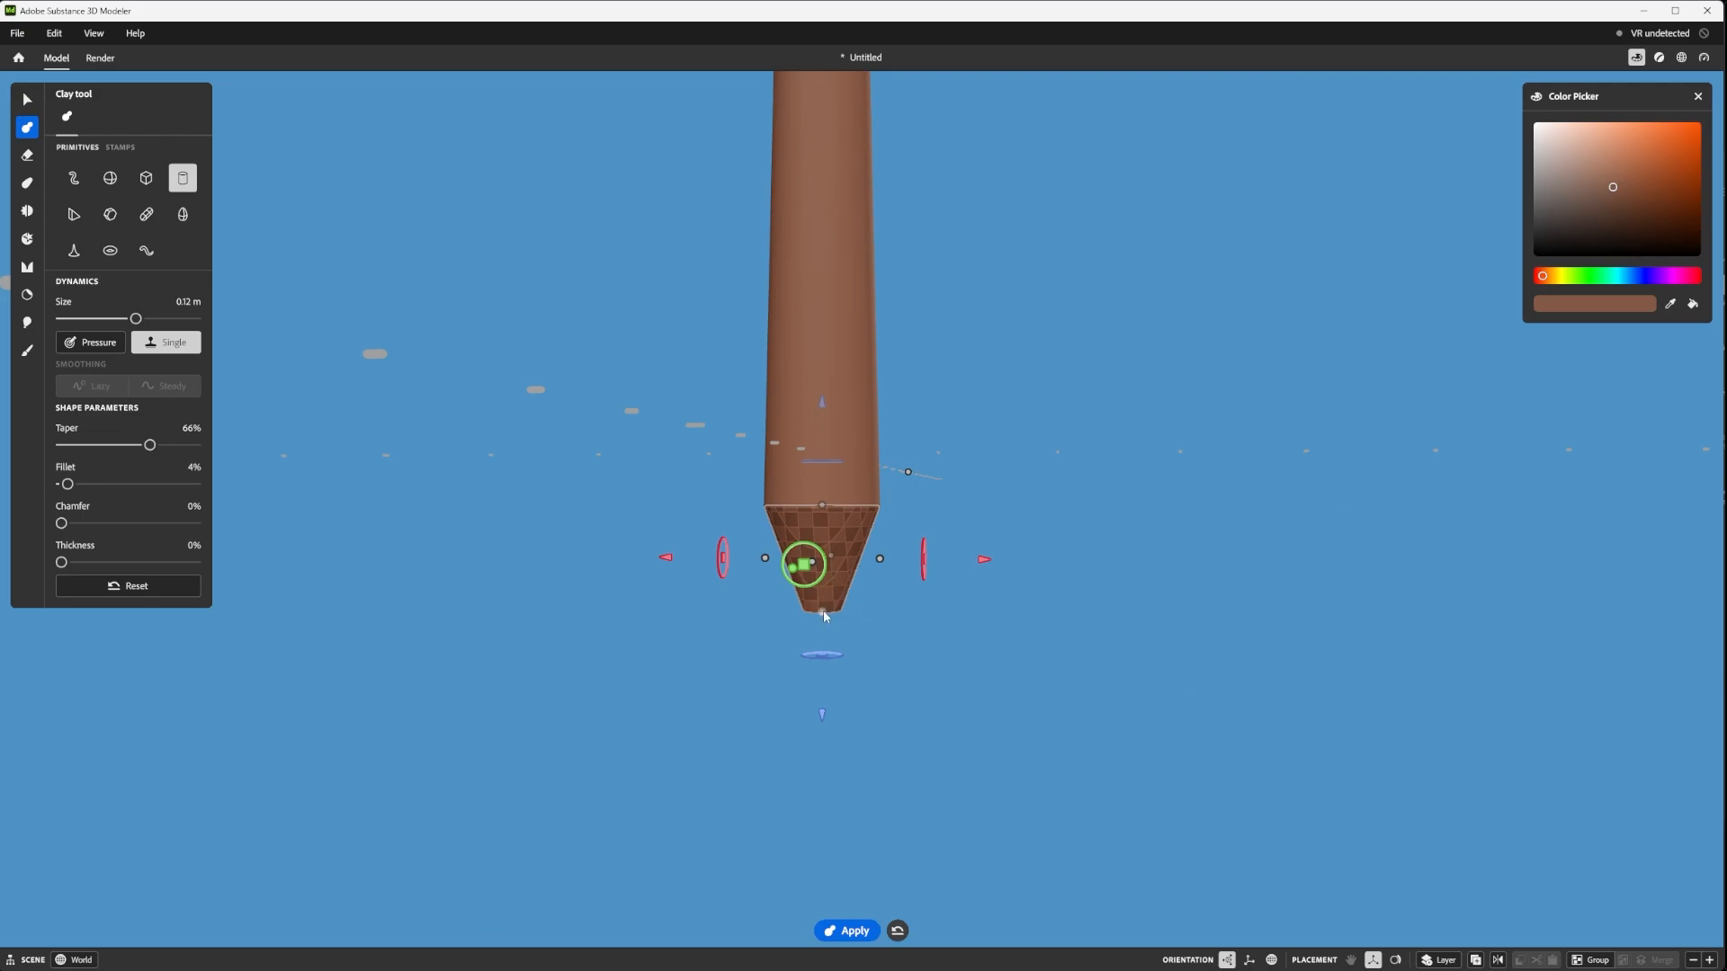
pyautogui.click(822, 612)
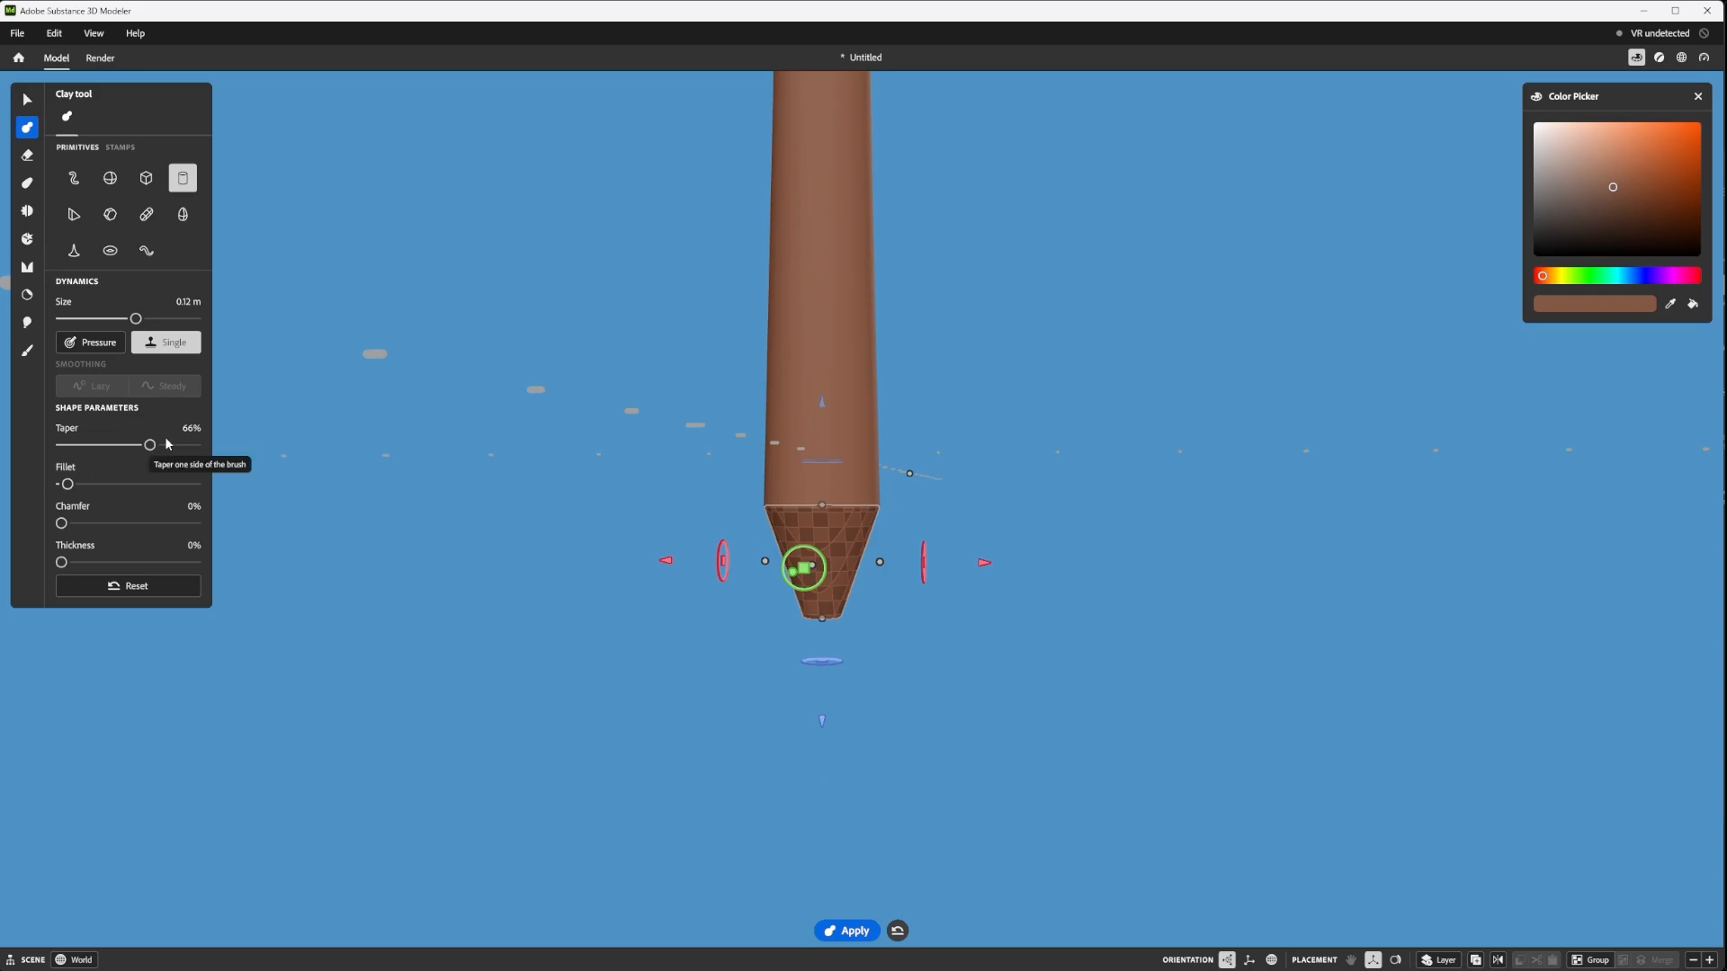
# - Increase the tip's taper a little further, apply it as clay and switch to the Select tool
pyautogui.moveTo(150, 444); pyautogui.dragTo(165, 447)
pyautogui.scroll(-3, 763, 508)
pyautogui.moveTo(762, 507)
pyautogui.keyDown('alt'); pyautogui.mouseDown()
pyautogui.moveTo(619, 509)
pyautogui.moveTo(660, 537)
pyautogui.moveTo(818, 552)
pyautogui.moveTo(925, 617)
pyautogui.moveTo(780, 461)
pyautogui.moveTo(804, 516)
pyautogui.moveTo(904, 448)
pyautogui.moveTo(836, 454)
pyautogui.moveTo(1017, 380)
pyautogui.moveTo(825, 503)
pyautogui.moveTo(995, 586)
pyautogui.moveTo(871, 455)
pyautogui.mouseUp(); pyautogui.keyUp('alt')
pyautogui.scroll(3, 791, 608)
pyautogui.click(27, 99)
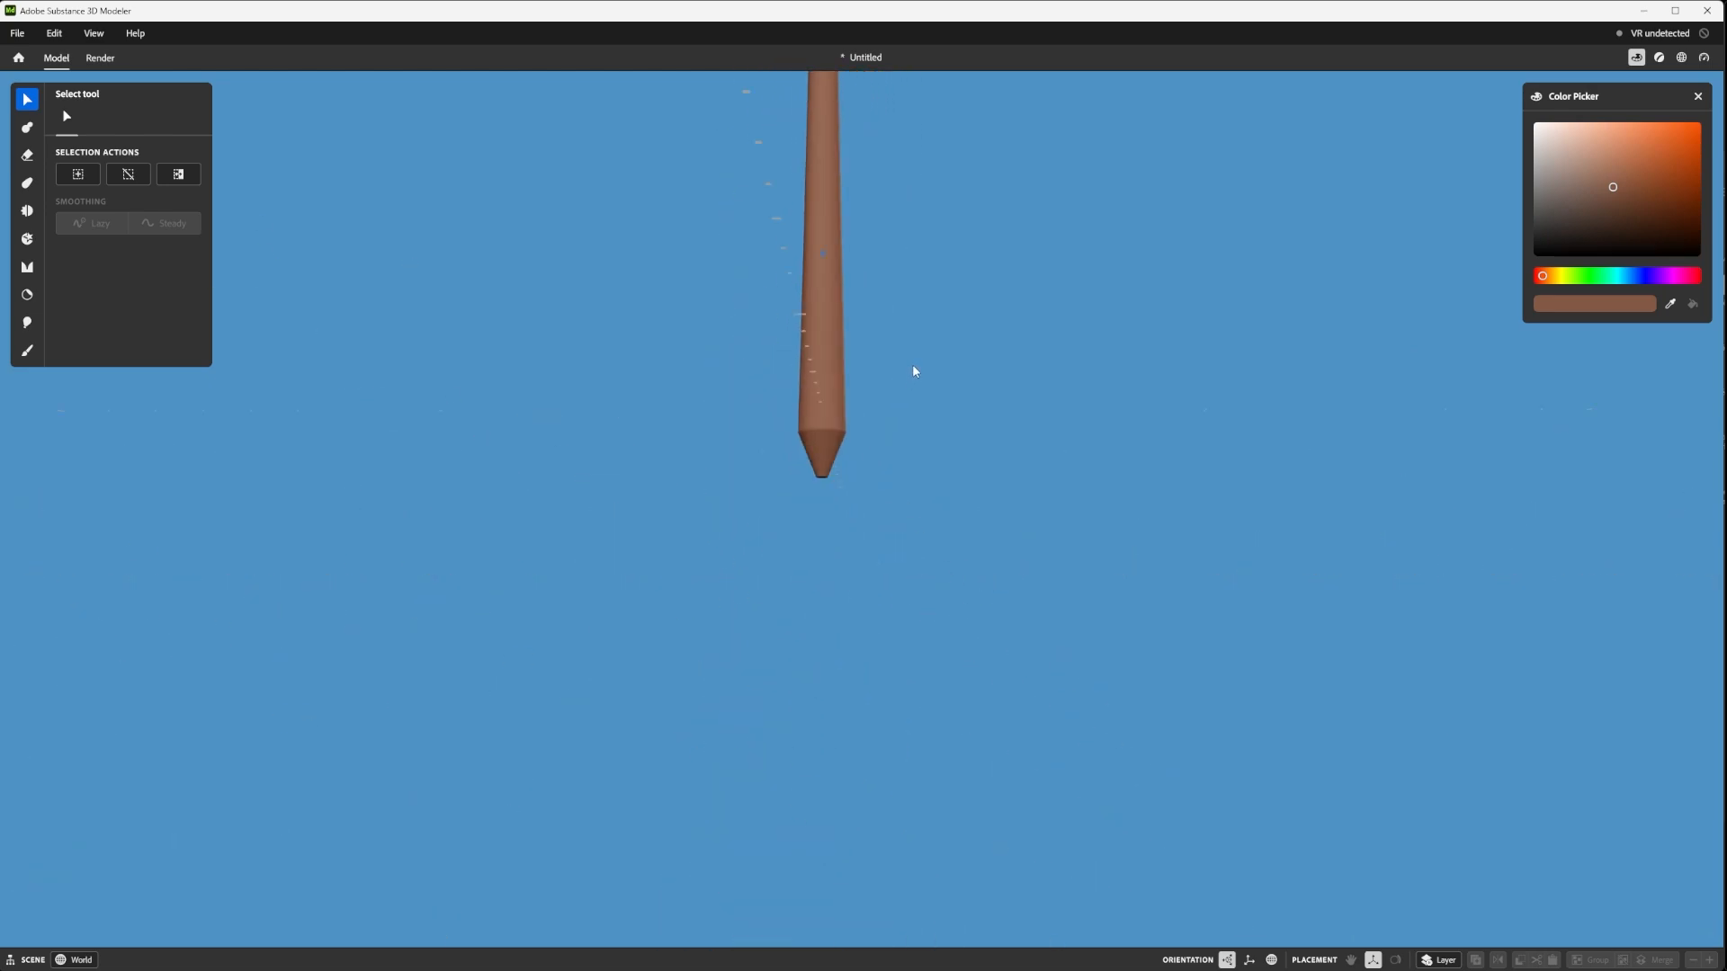
# - Select the finished tapered shaft and open its clay for editing
pyautogui.moveTo(915, 370)
pyautogui.keyDown('alt'); pyautogui.mouseDown()
pyautogui.moveTo(890, 744)
pyautogui.moveTo(921, 532)
pyautogui.mouseUp(); pyautogui.keyUp('alt')
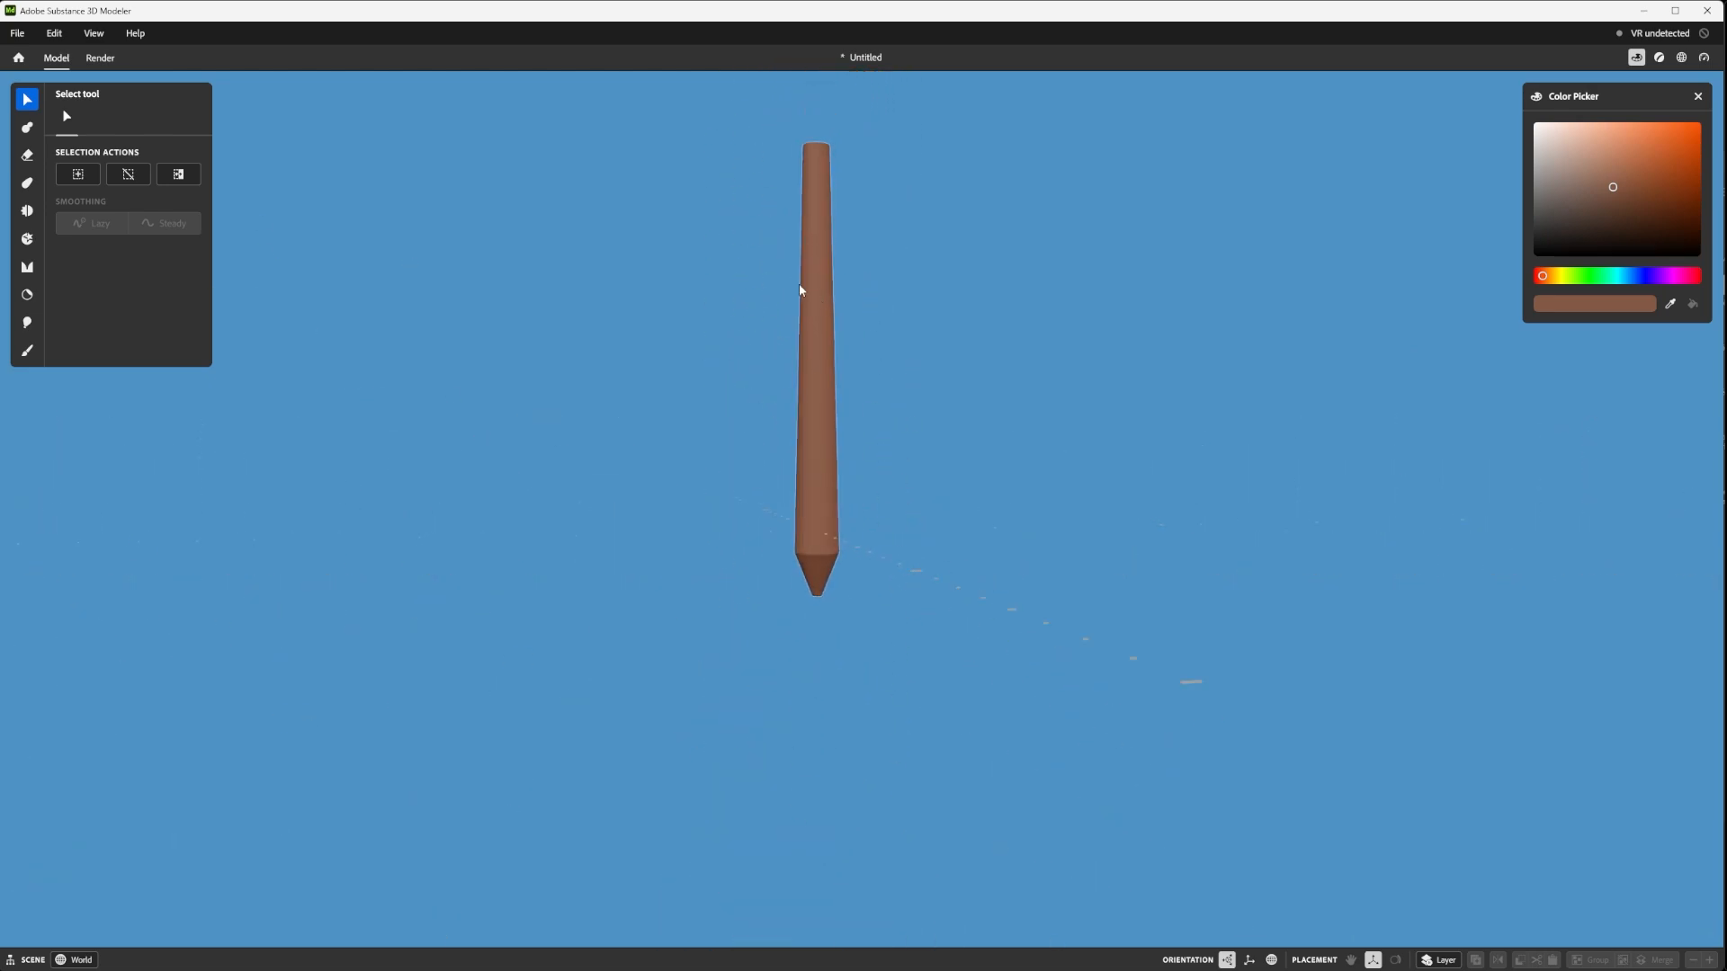
pyautogui.scroll(3, 850, 404)
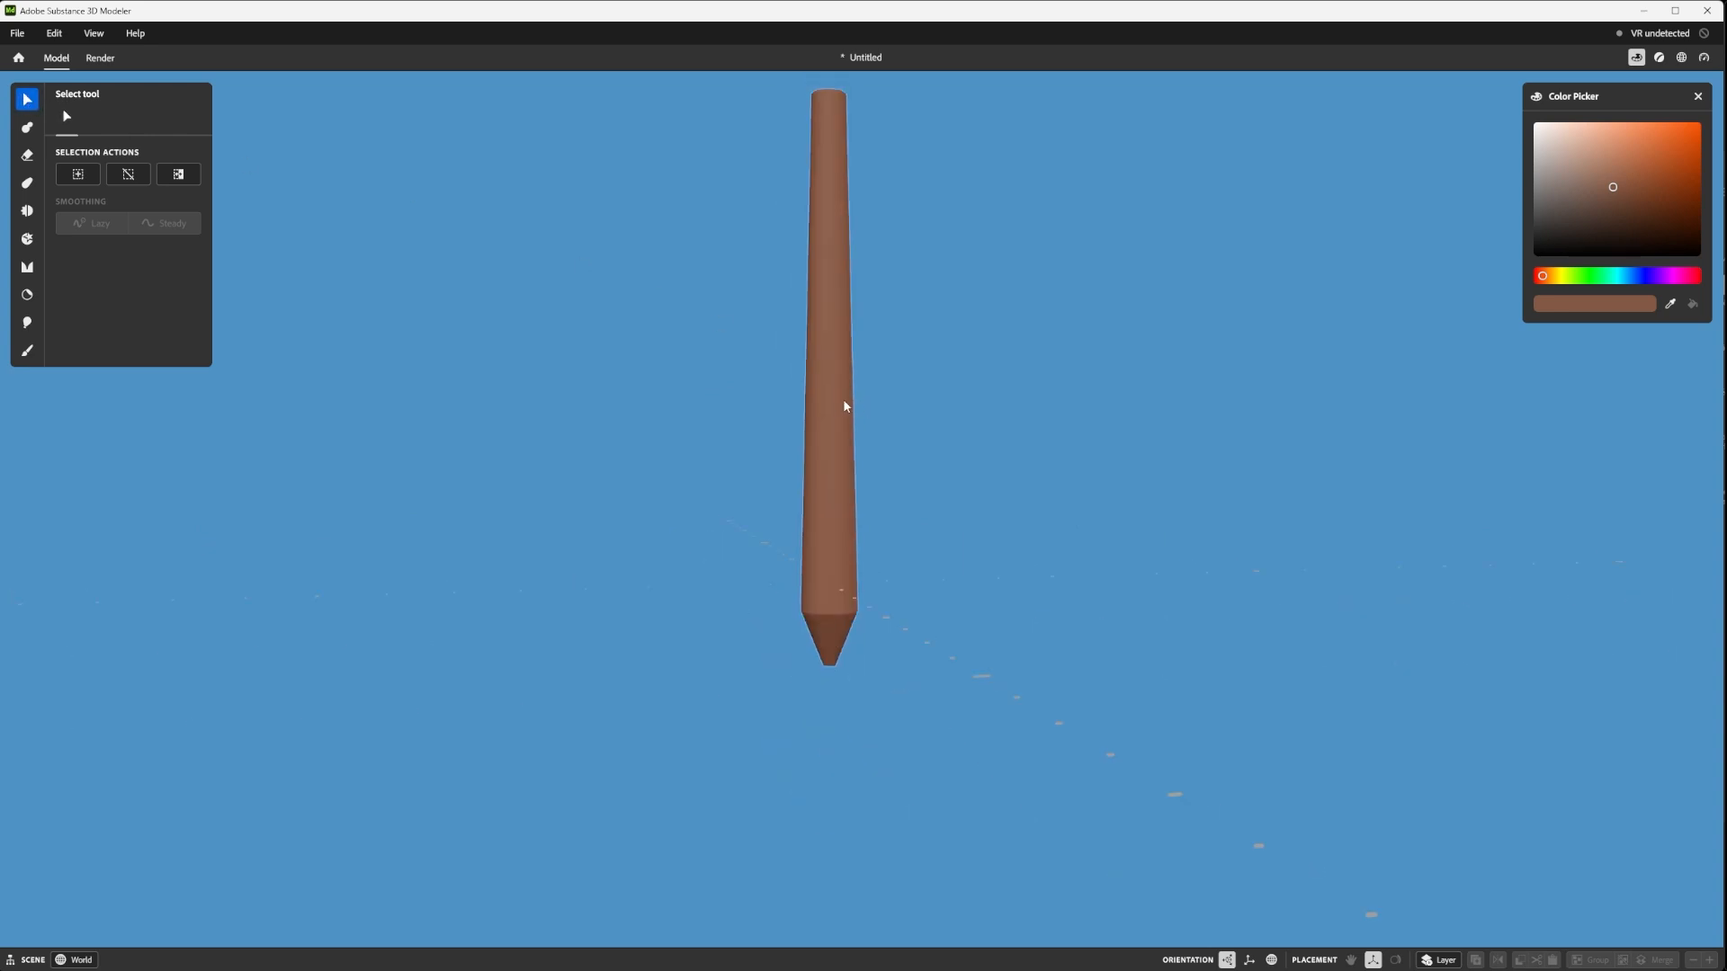
pyautogui.click(845, 407)
pyautogui.moveTo(1007, 479)
pyautogui.keyDown('alt'); pyautogui.mouseDown()
pyautogui.moveTo(581, 391)
pyautogui.moveTo(976, 532)
pyautogui.mouseUp(); pyautogui.keyUp('alt')
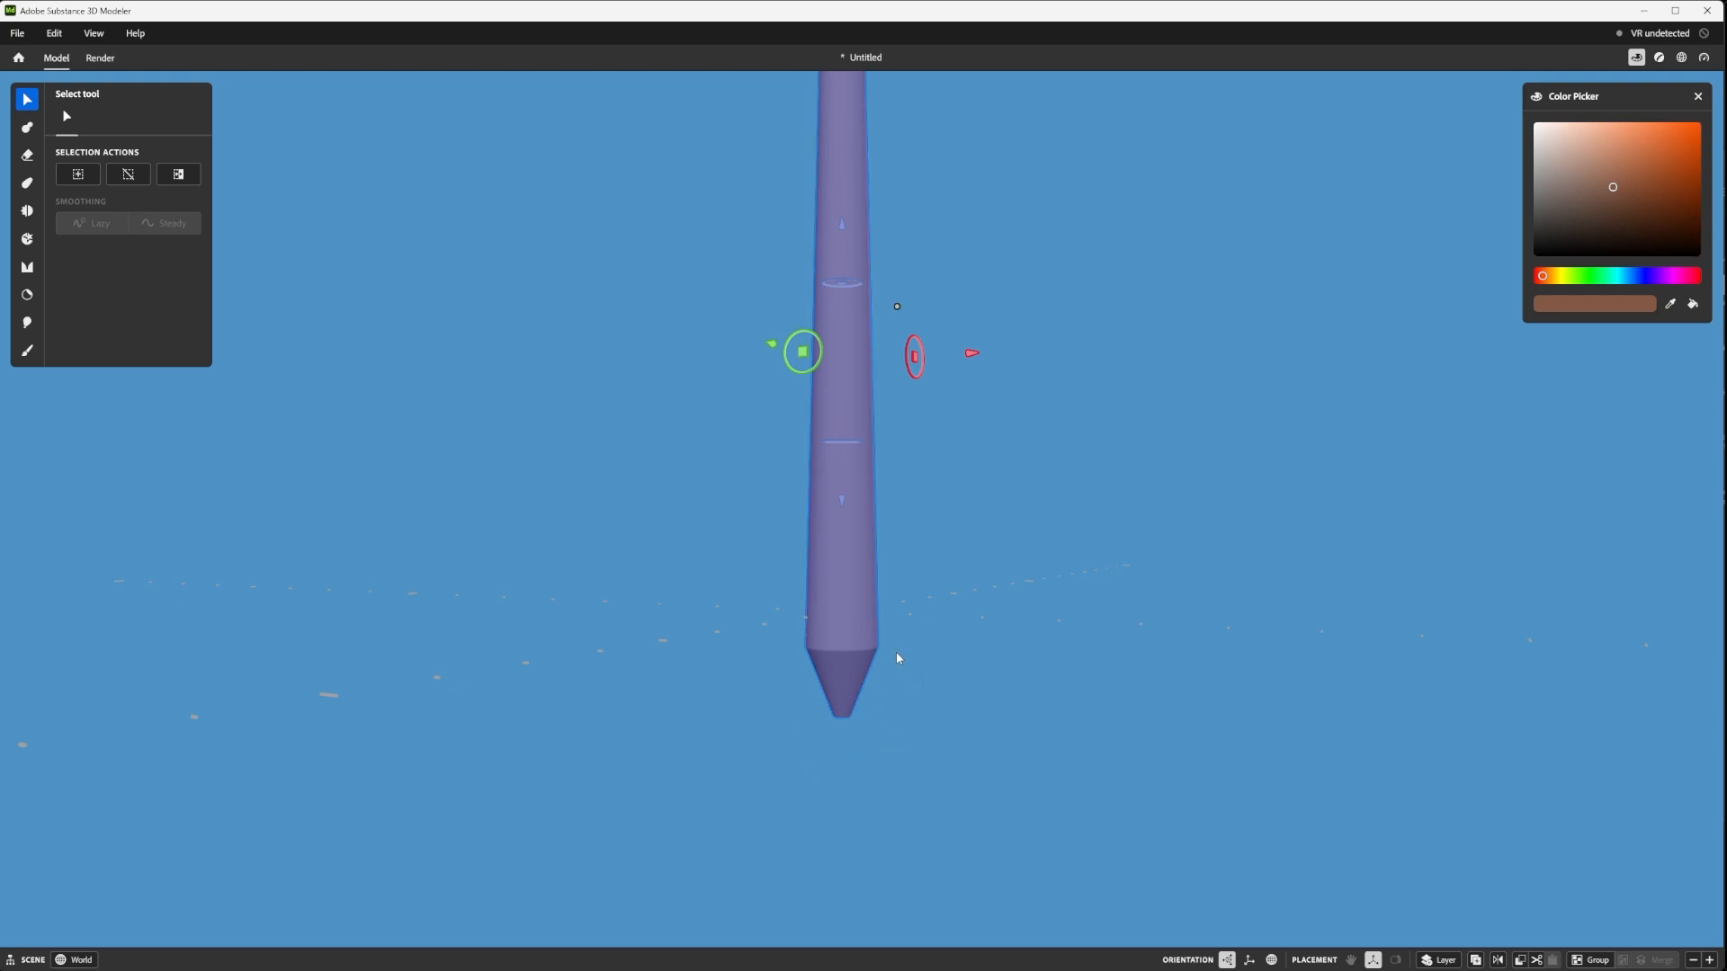
pyautogui.doubleClick(838, 554)
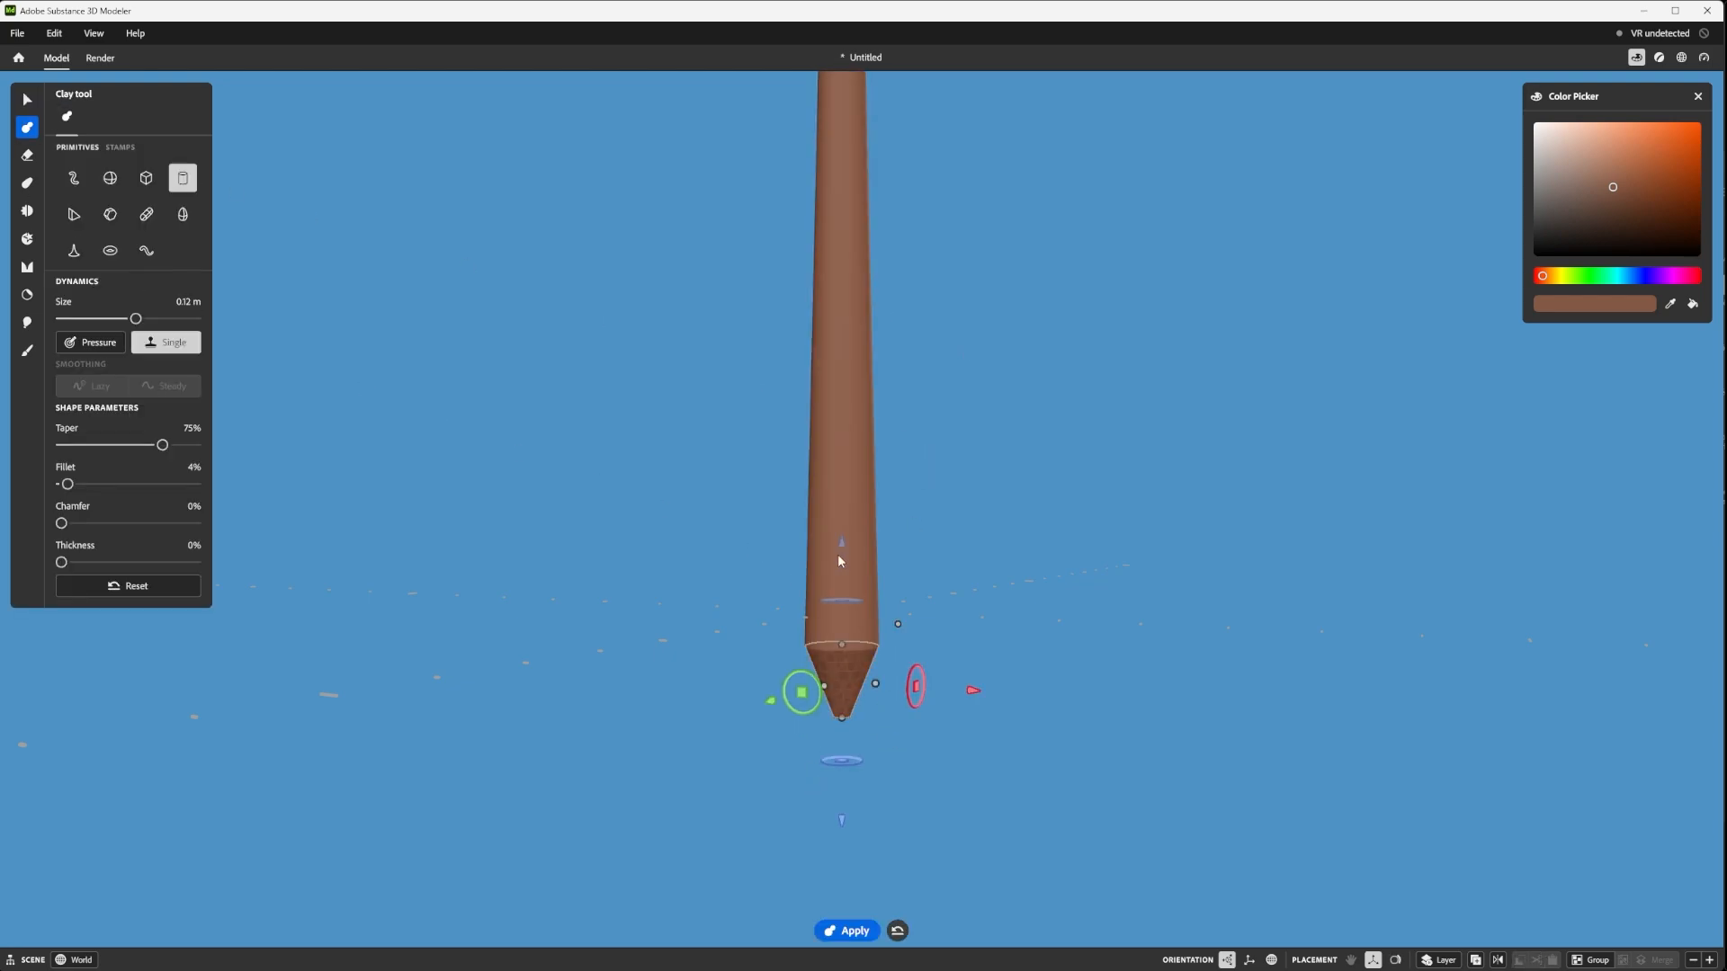
# - Switch to the Split tool and enlarge its 75% tapered cylinder to 0.17 m around the shaft's tip
pyautogui.scroll(3, 915, 638)
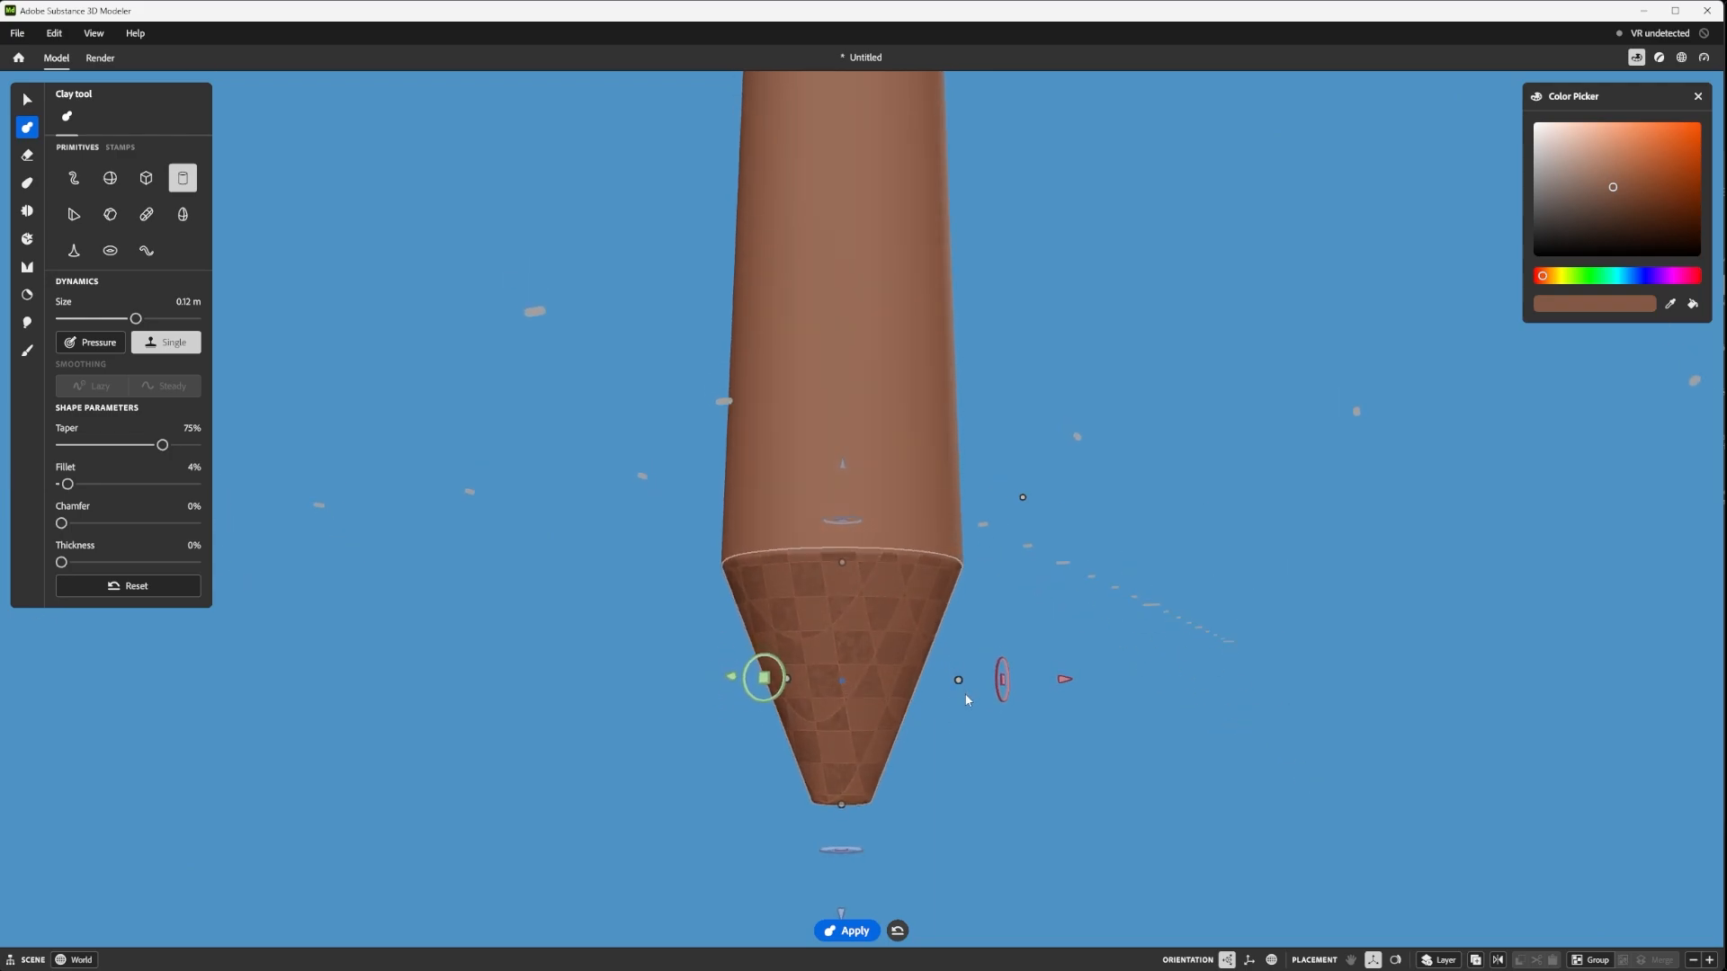
pyautogui.click(26, 156)
pyautogui.scroll(-2, 986, 569)
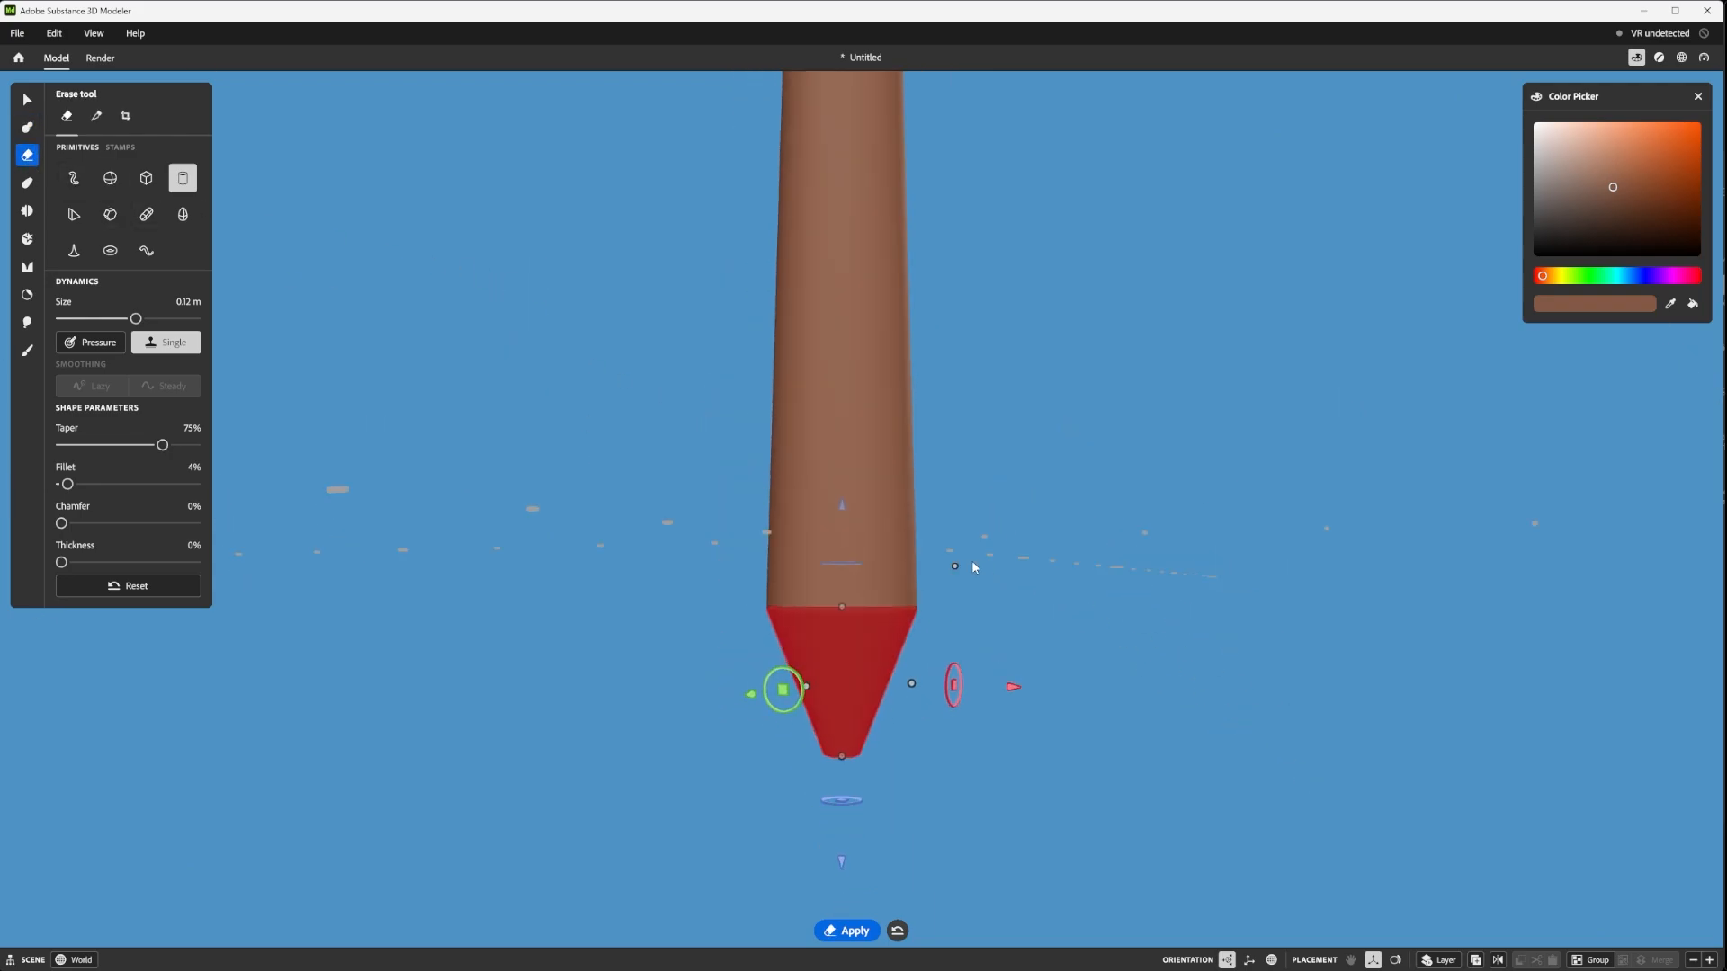
pyautogui.click(96, 116)
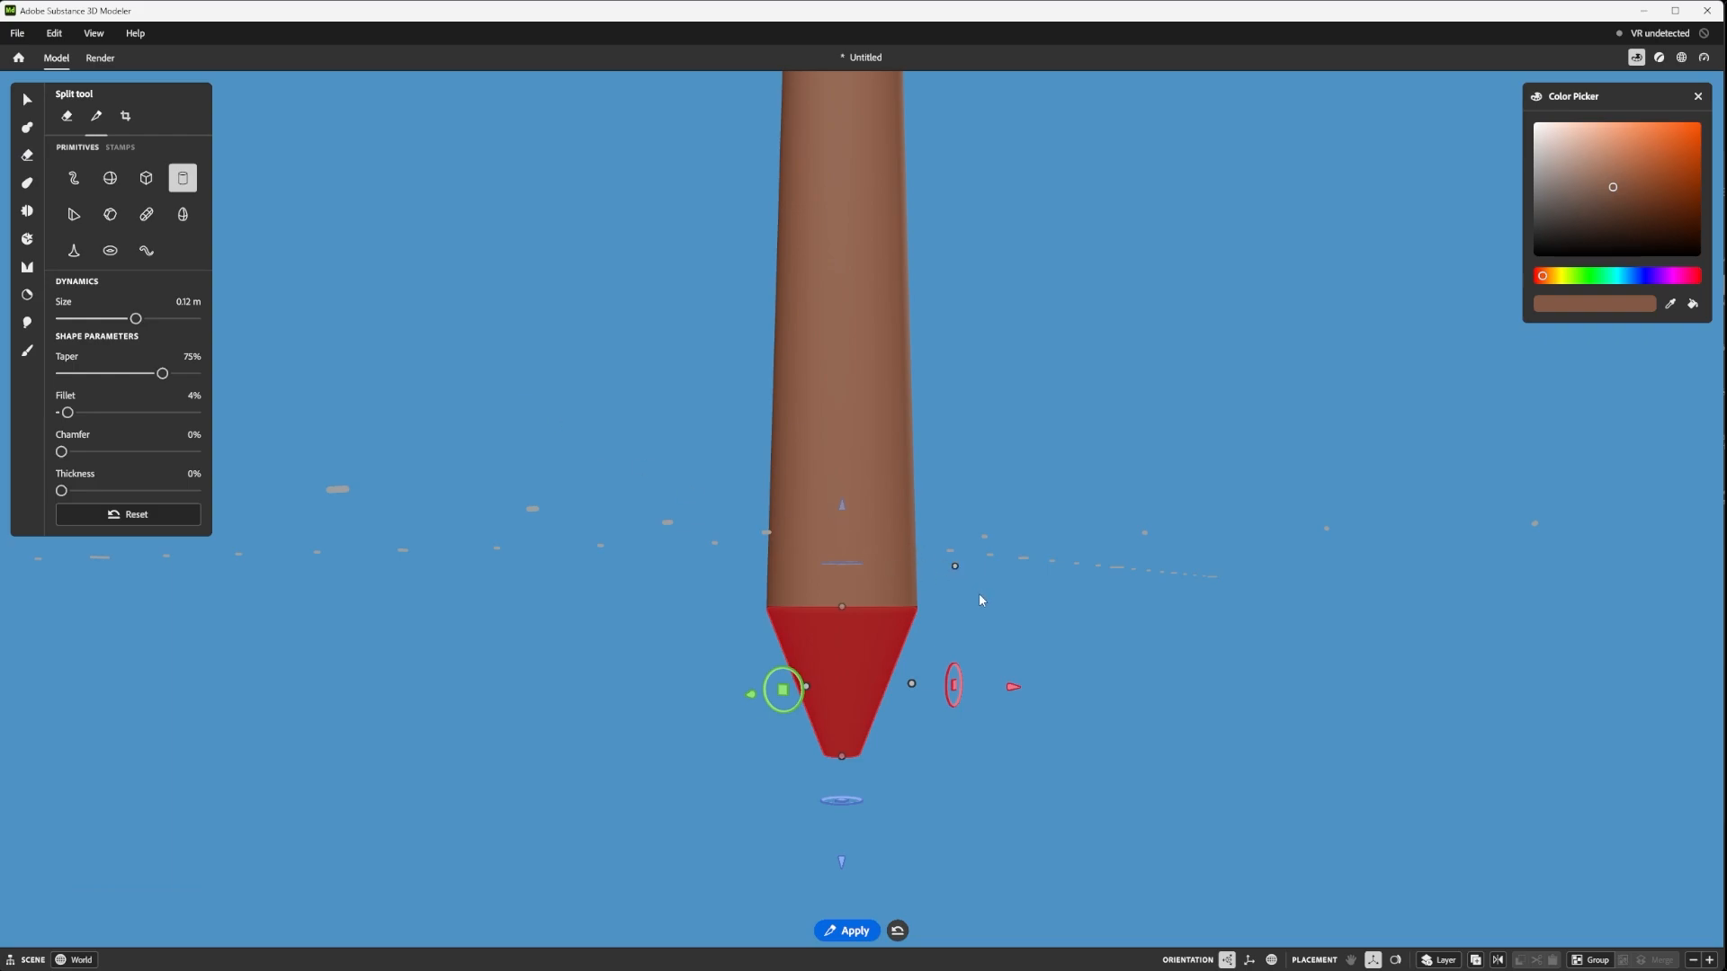
pyautogui.moveTo(962, 567); pyautogui.dragTo(997, 523)
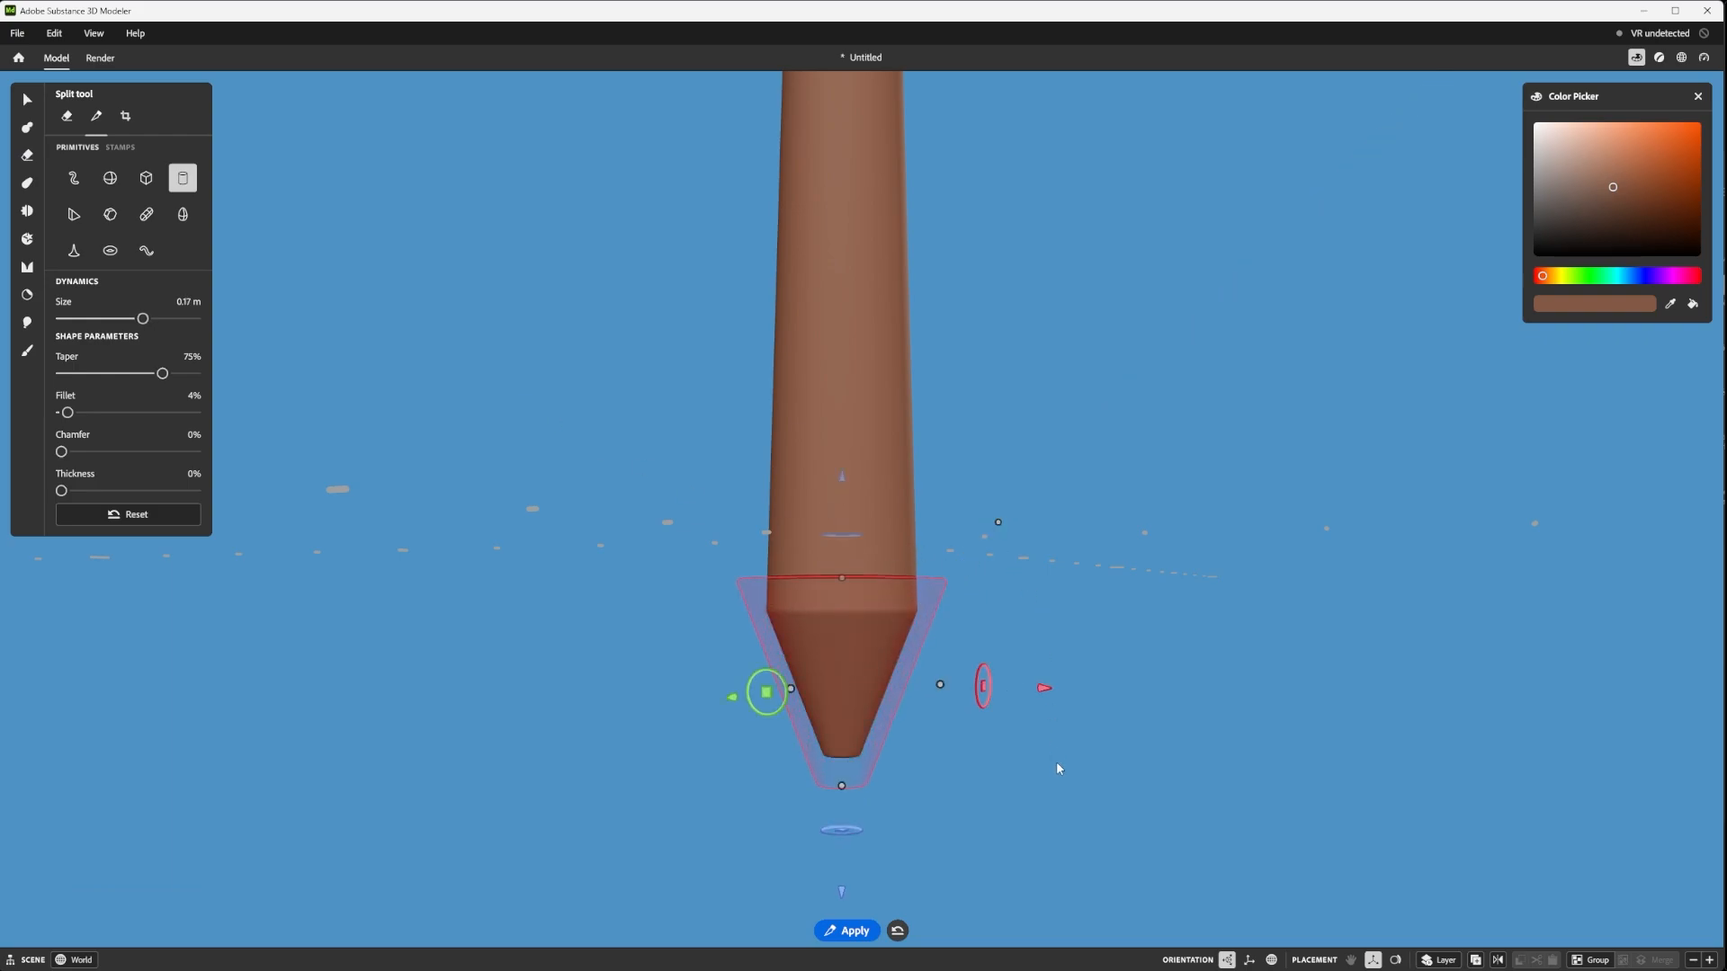
pyautogui.moveTo(1029, 731); pyautogui.dragTo(1011, 664, button='middle')
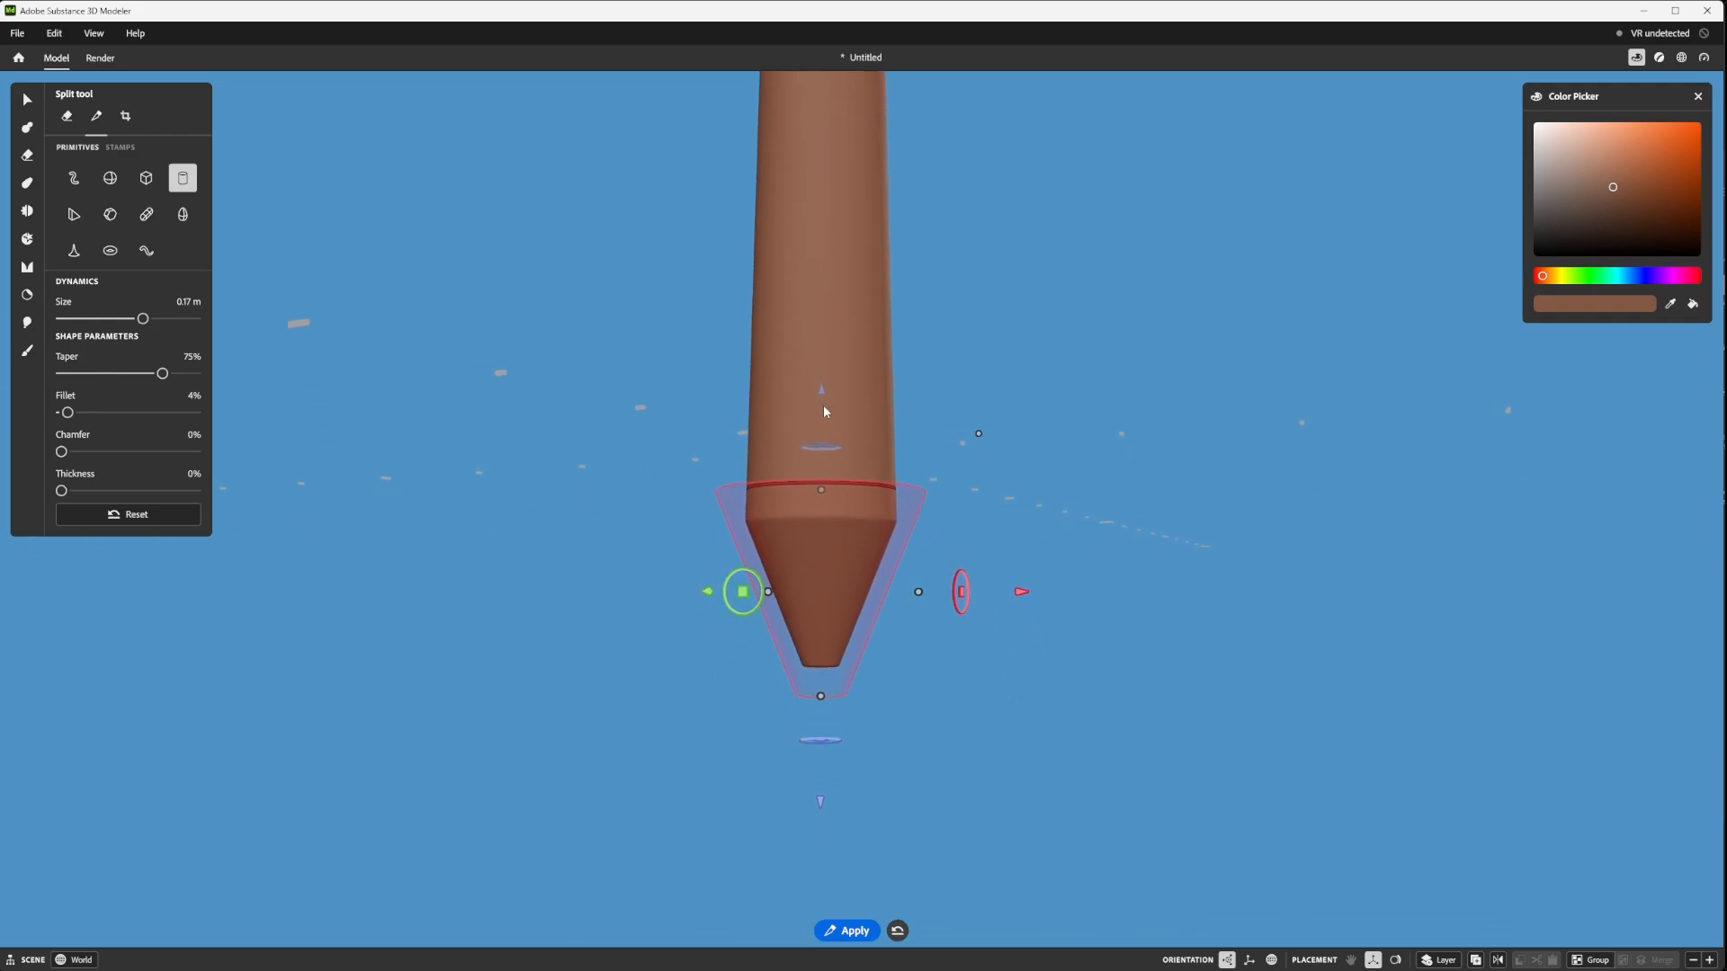
# - Lower the splitting cylinder until it covers only the lower half of the conical tip, and apply the split
pyautogui.moveTo(820, 395); pyautogui.dragTo(830, 500)
pyautogui.scroll(5, 855, 581)
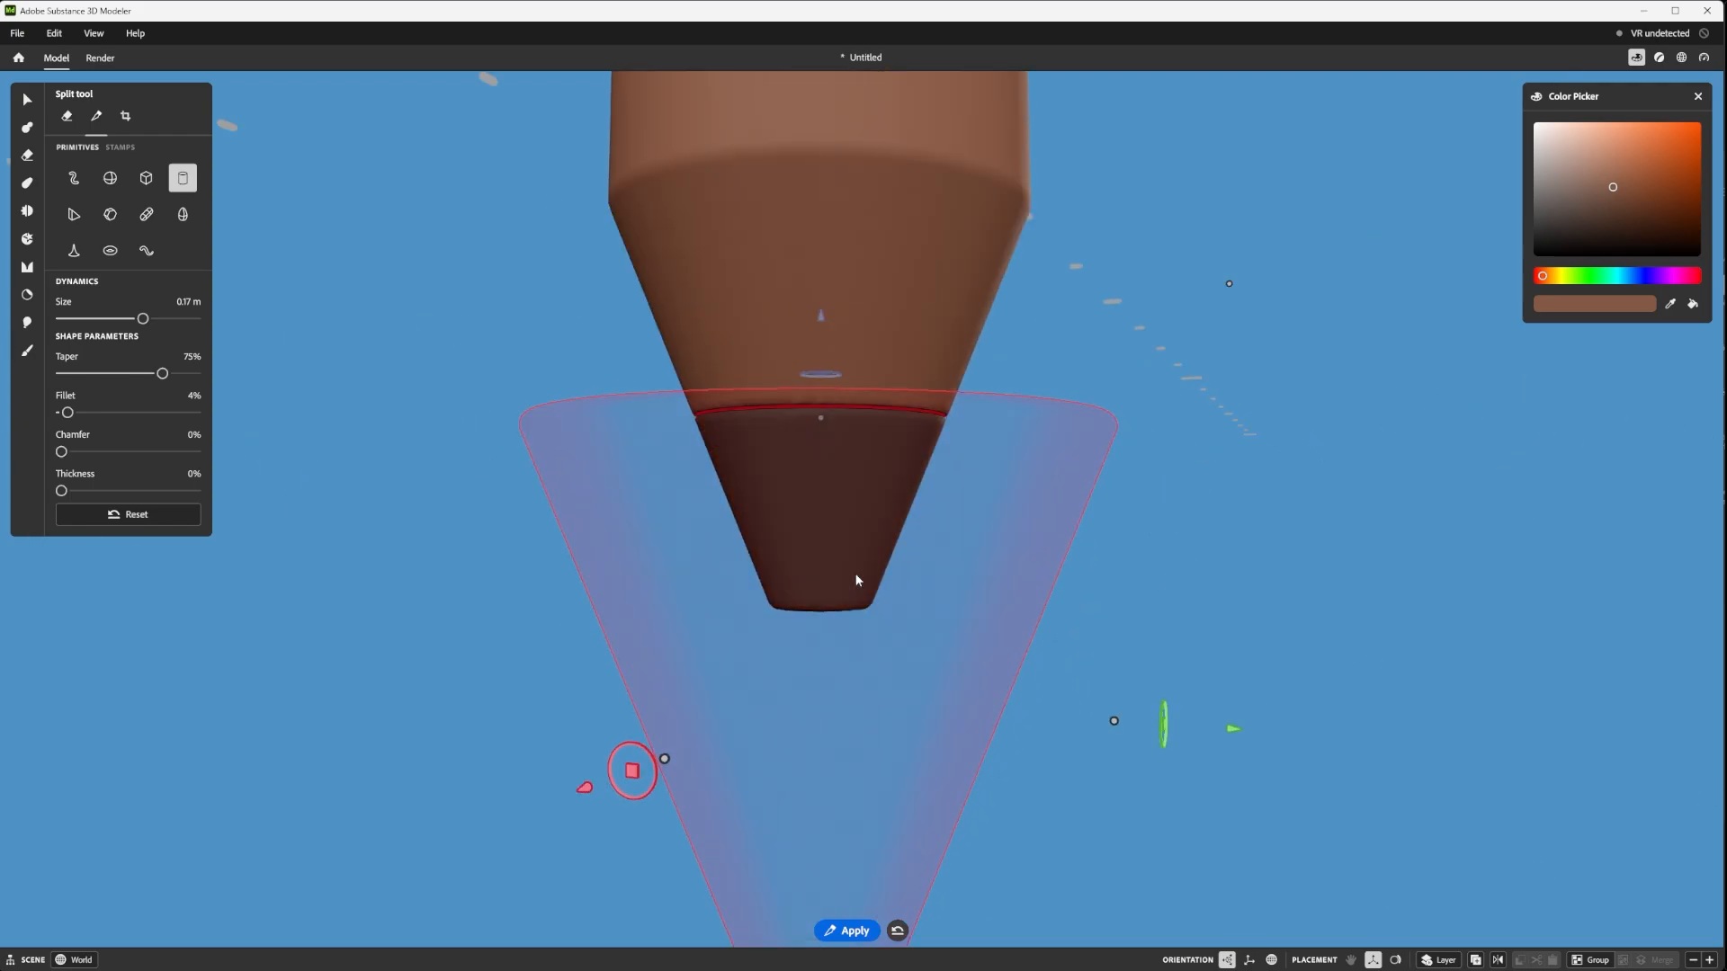
pyautogui.keyDown('alt'); pyautogui.moveTo(1016, 429); pyautogui.dragTo(1131, 479); pyautogui.keyUp('alt')
pyautogui.scroll(3, 809, 430)
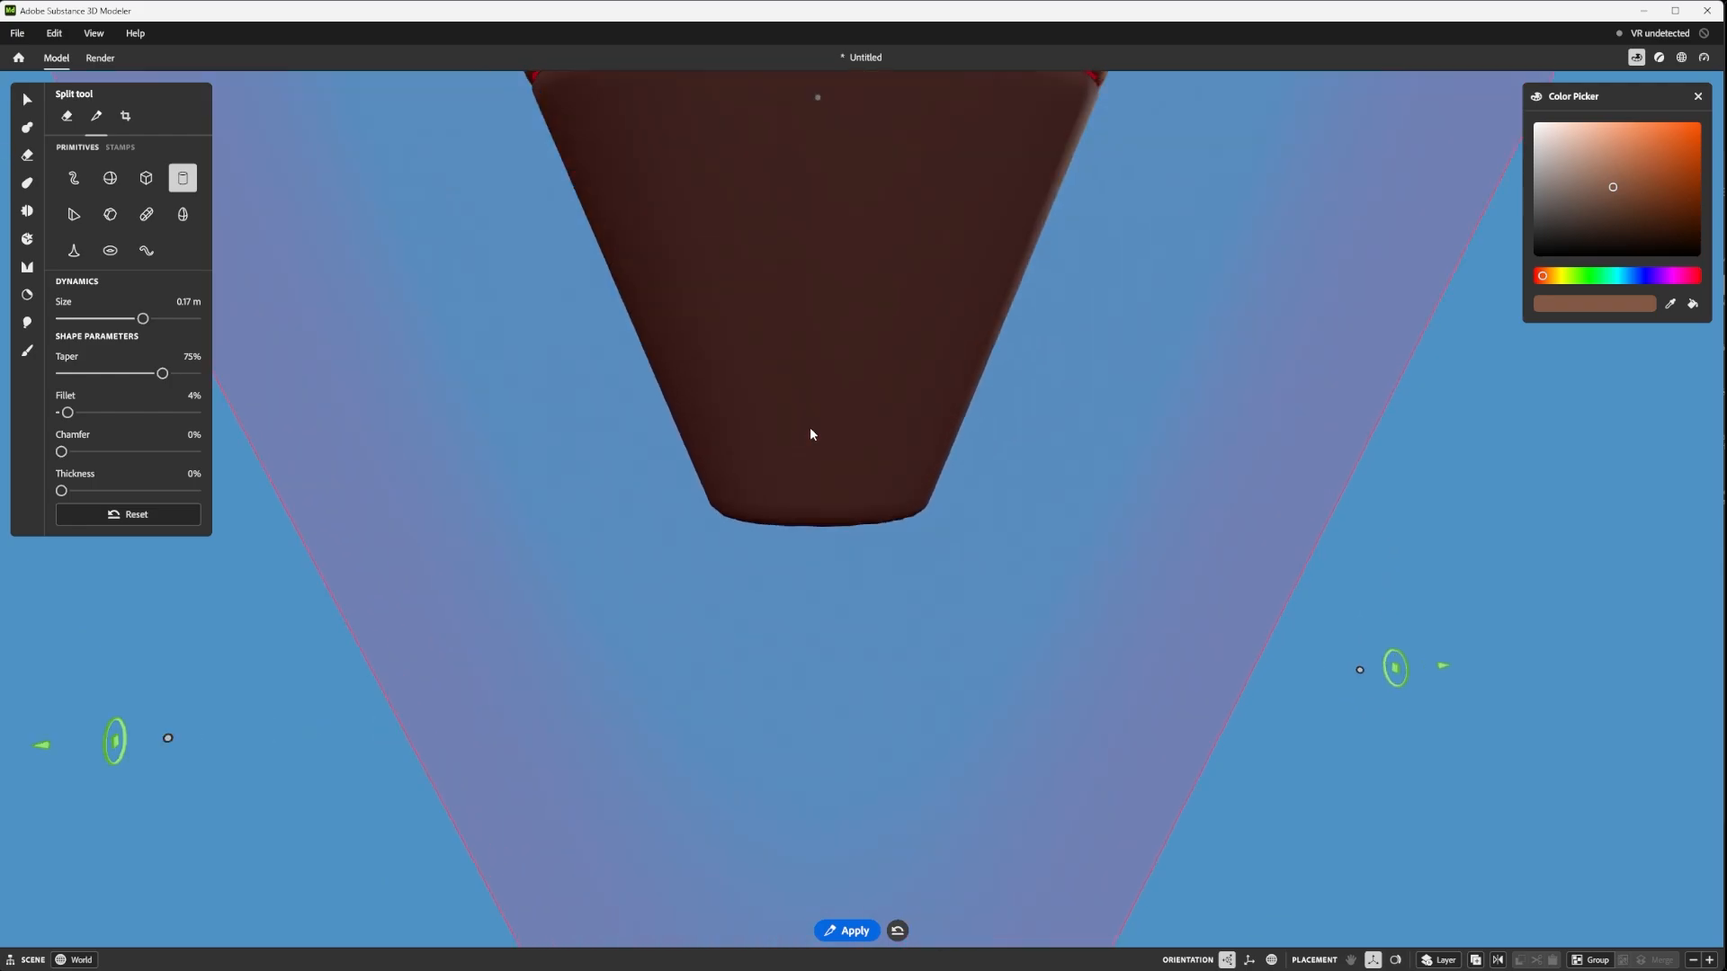
pyautogui.scroll(-2, 819, 412)
pyautogui.keyDown('alt'); pyautogui.moveTo(828, 407); pyautogui.dragTo(806, 507, button='middle'); pyautogui.keyUp('alt')
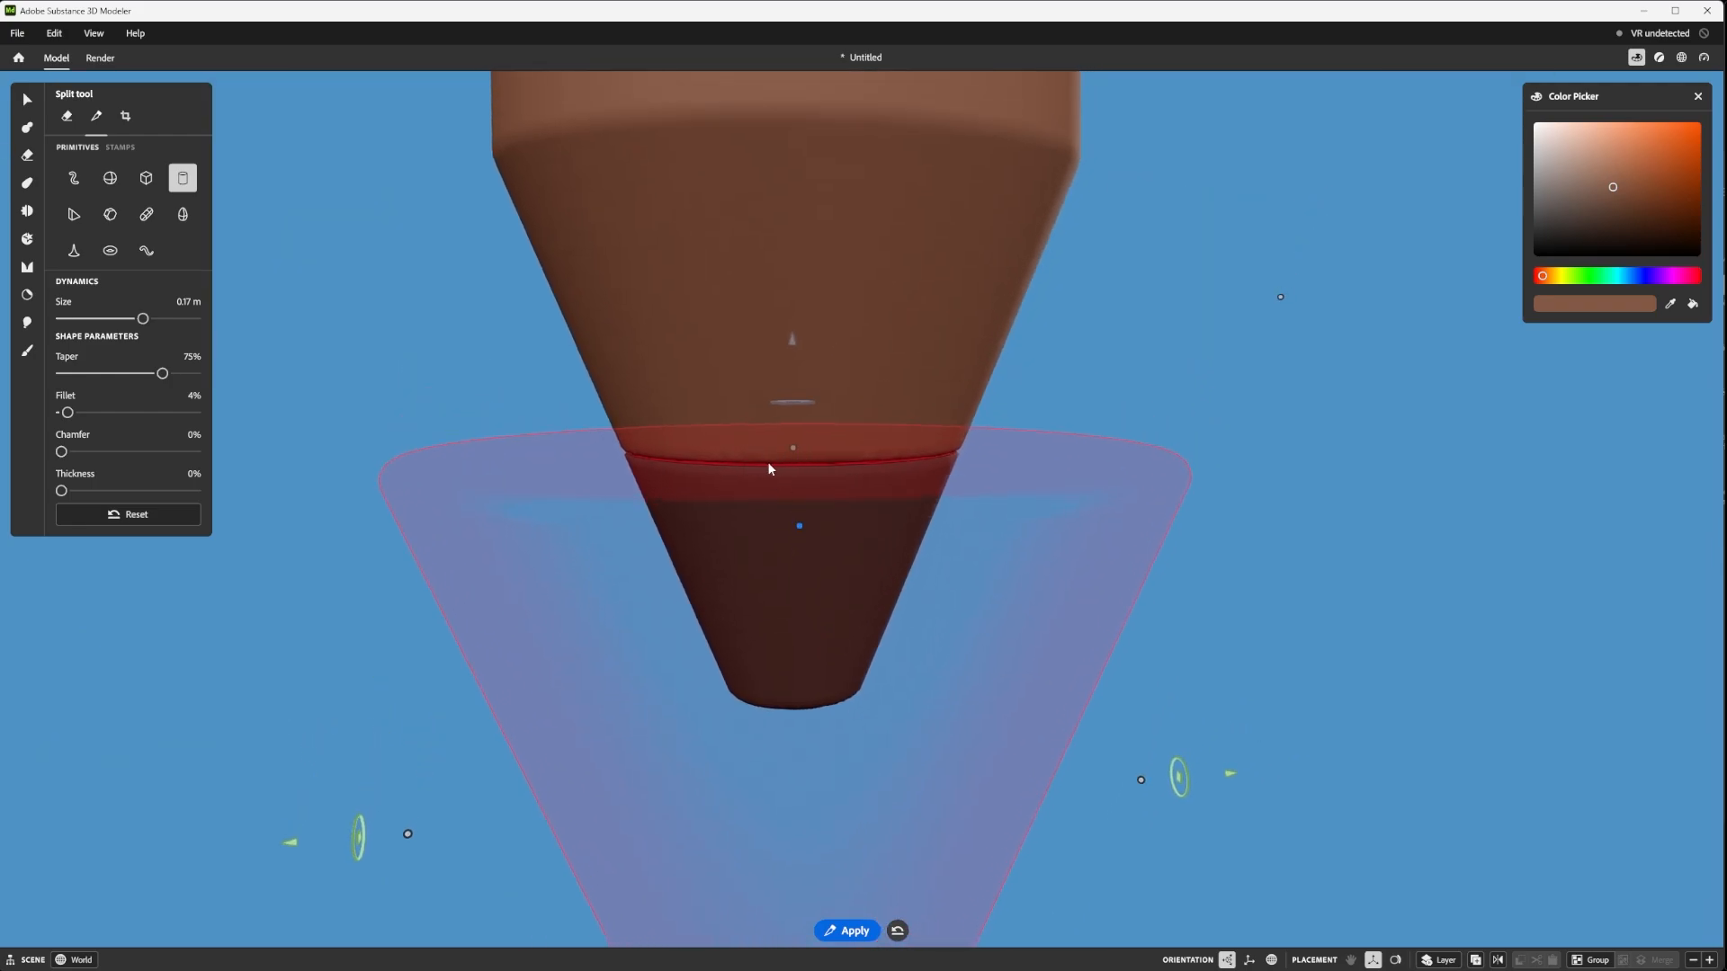
pyautogui.scroll(-2, 772, 470)
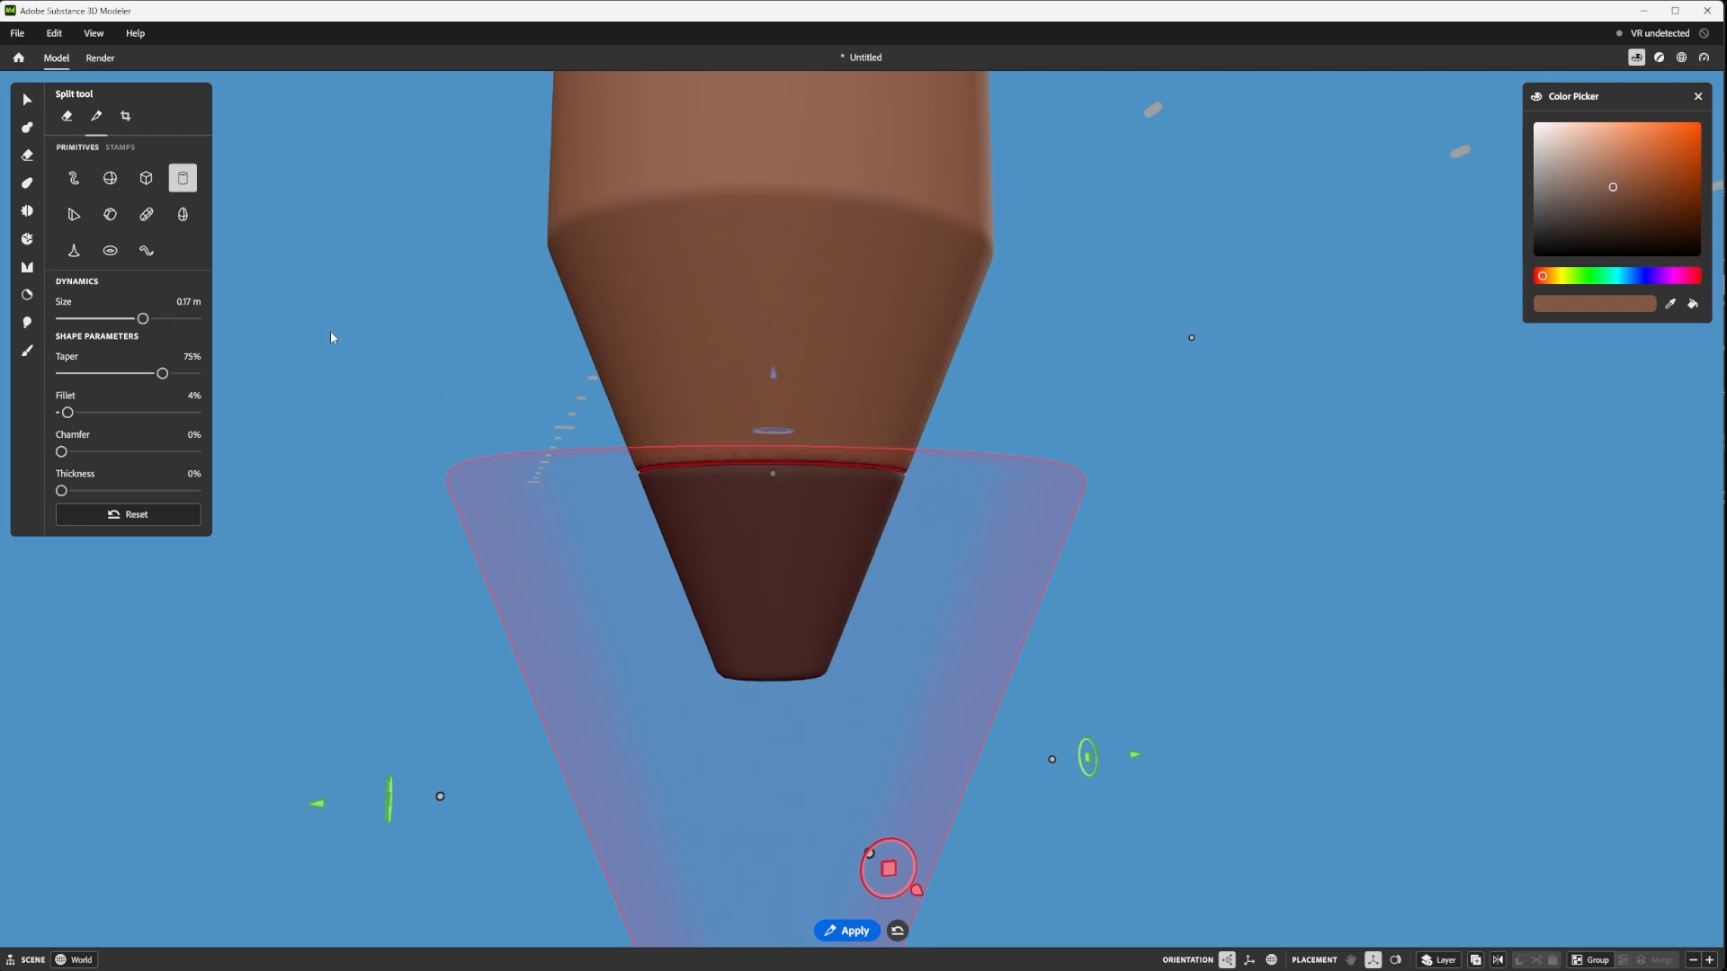
pyautogui.press('Return')
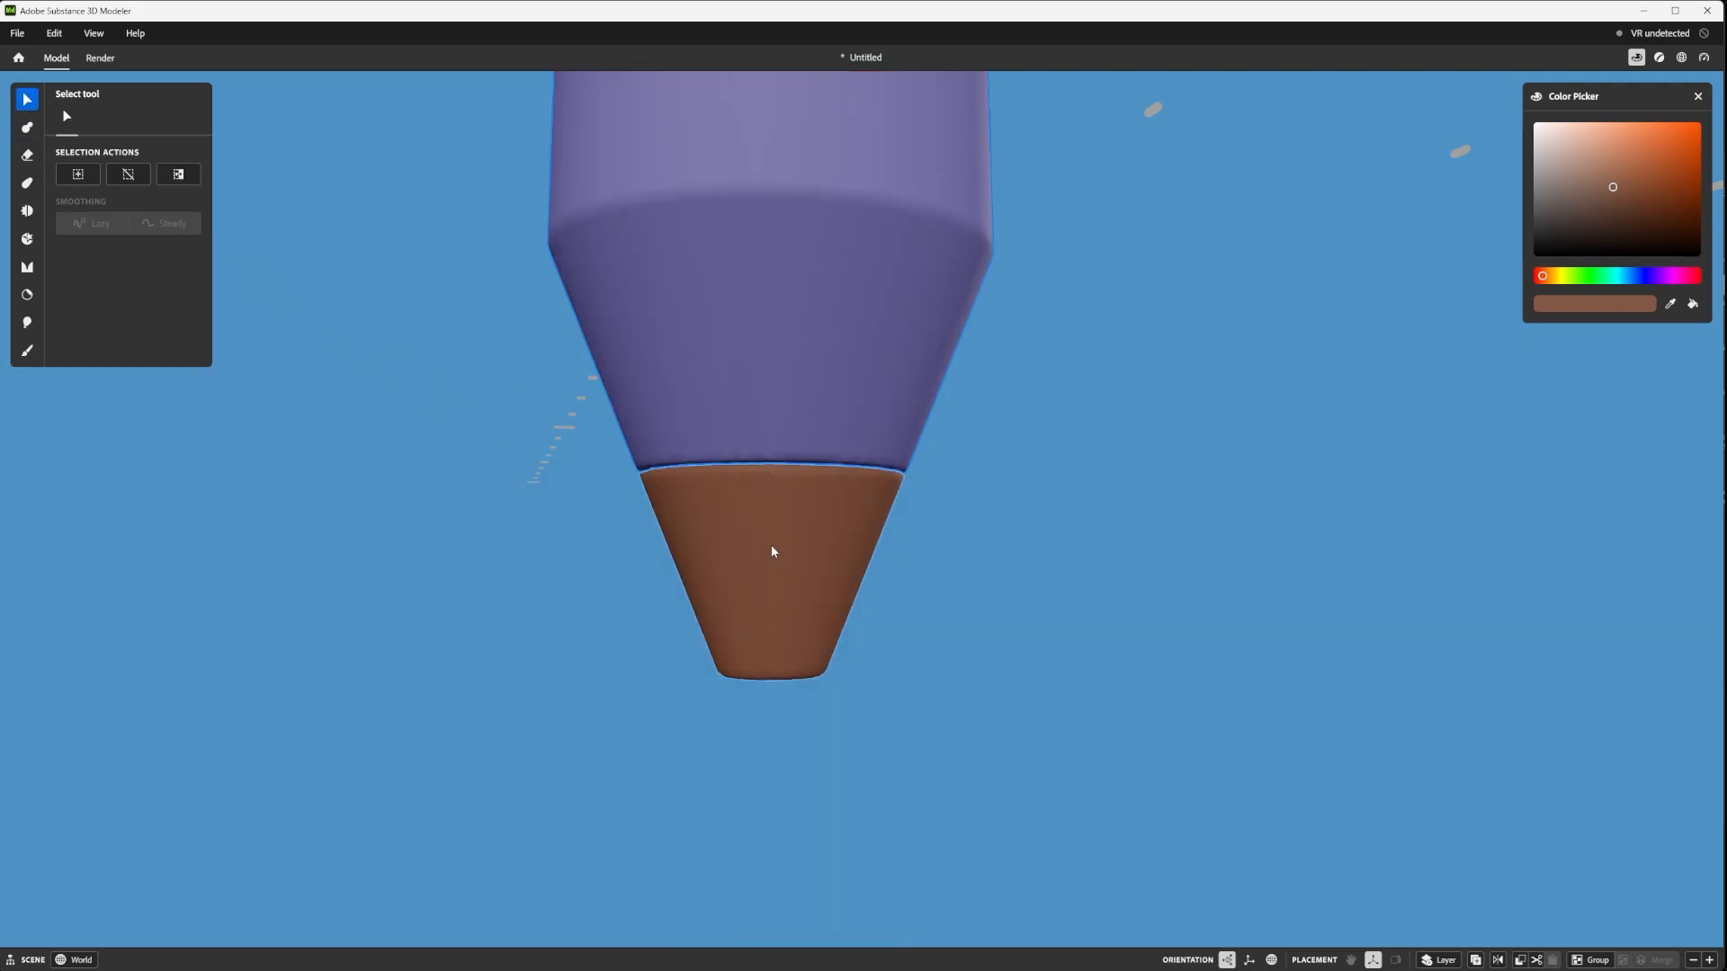
# - Select the split-off tip piece and increase its clay resolution by one level
pyautogui.scroll(-1, 774, 526)
pyautogui.scroll(2, 783, 490)
pyautogui.scroll(-2, 791, 504)
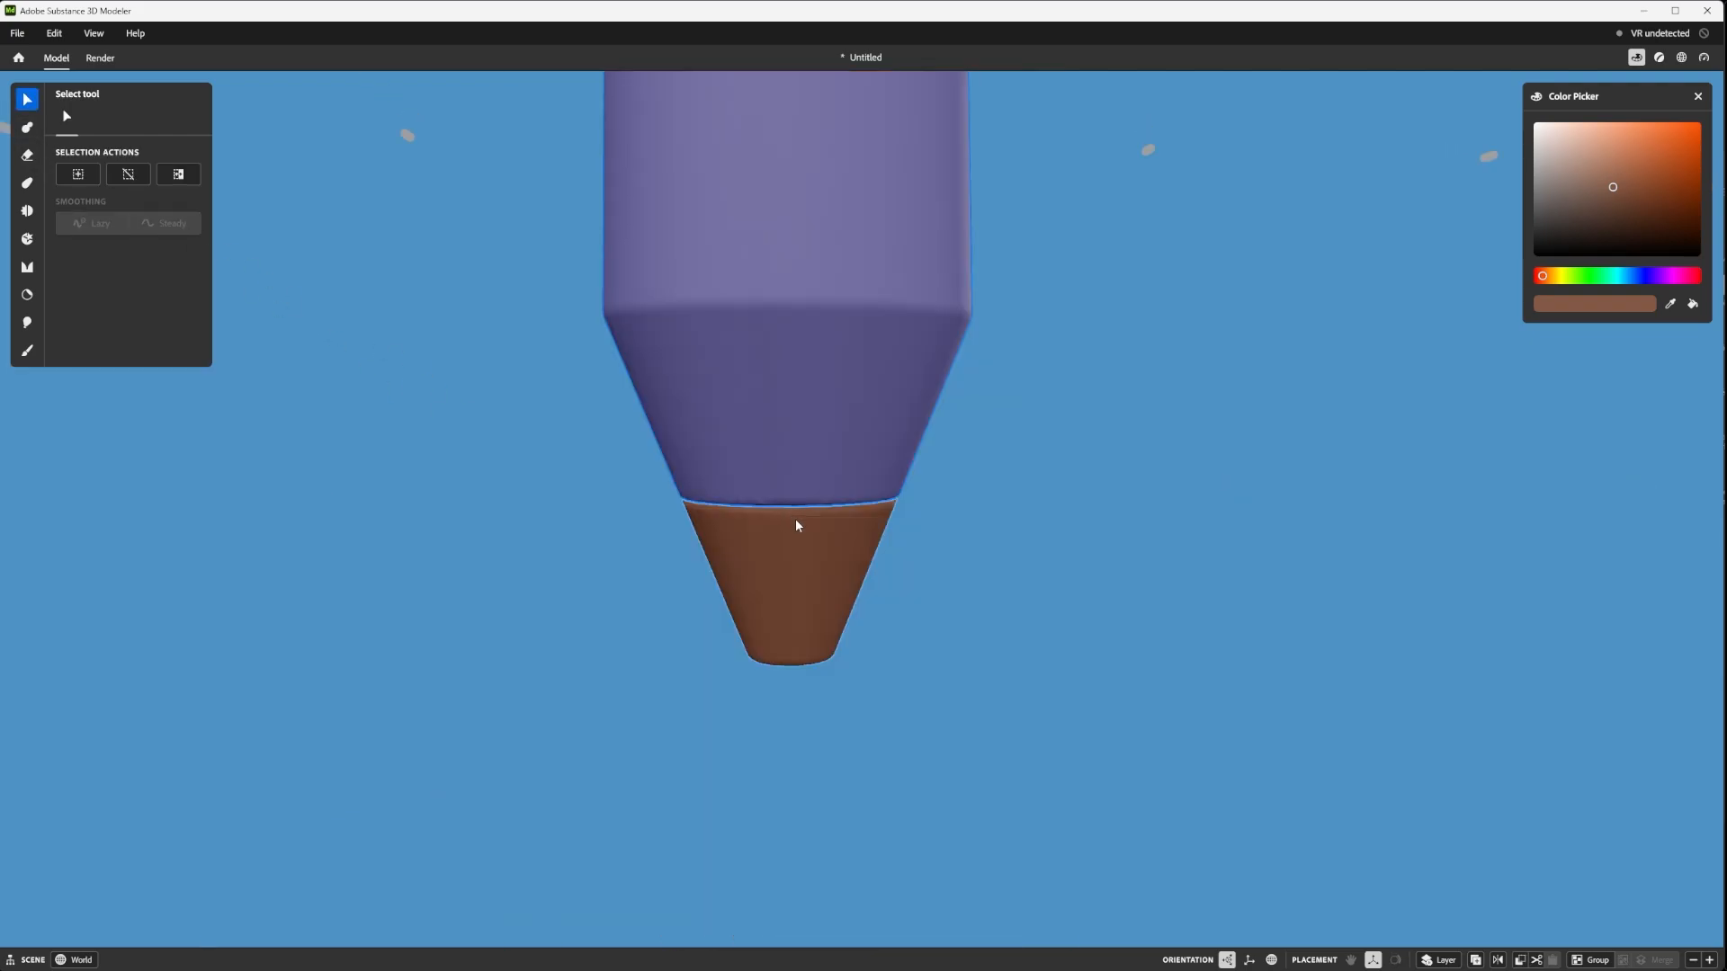
pyautogui.moveTo(798, 524)
pyautogui.keyDown('alt'); pyautogui.mouseDown(button='middle')
pyautogui.moveTo(798, 477)
pyautogui.moveTo(794, 494)
pyautogui.mouseUp(button='middle'); pyautogui.keyUp('alt')
pyautogui.scroll(3, 796, 472)
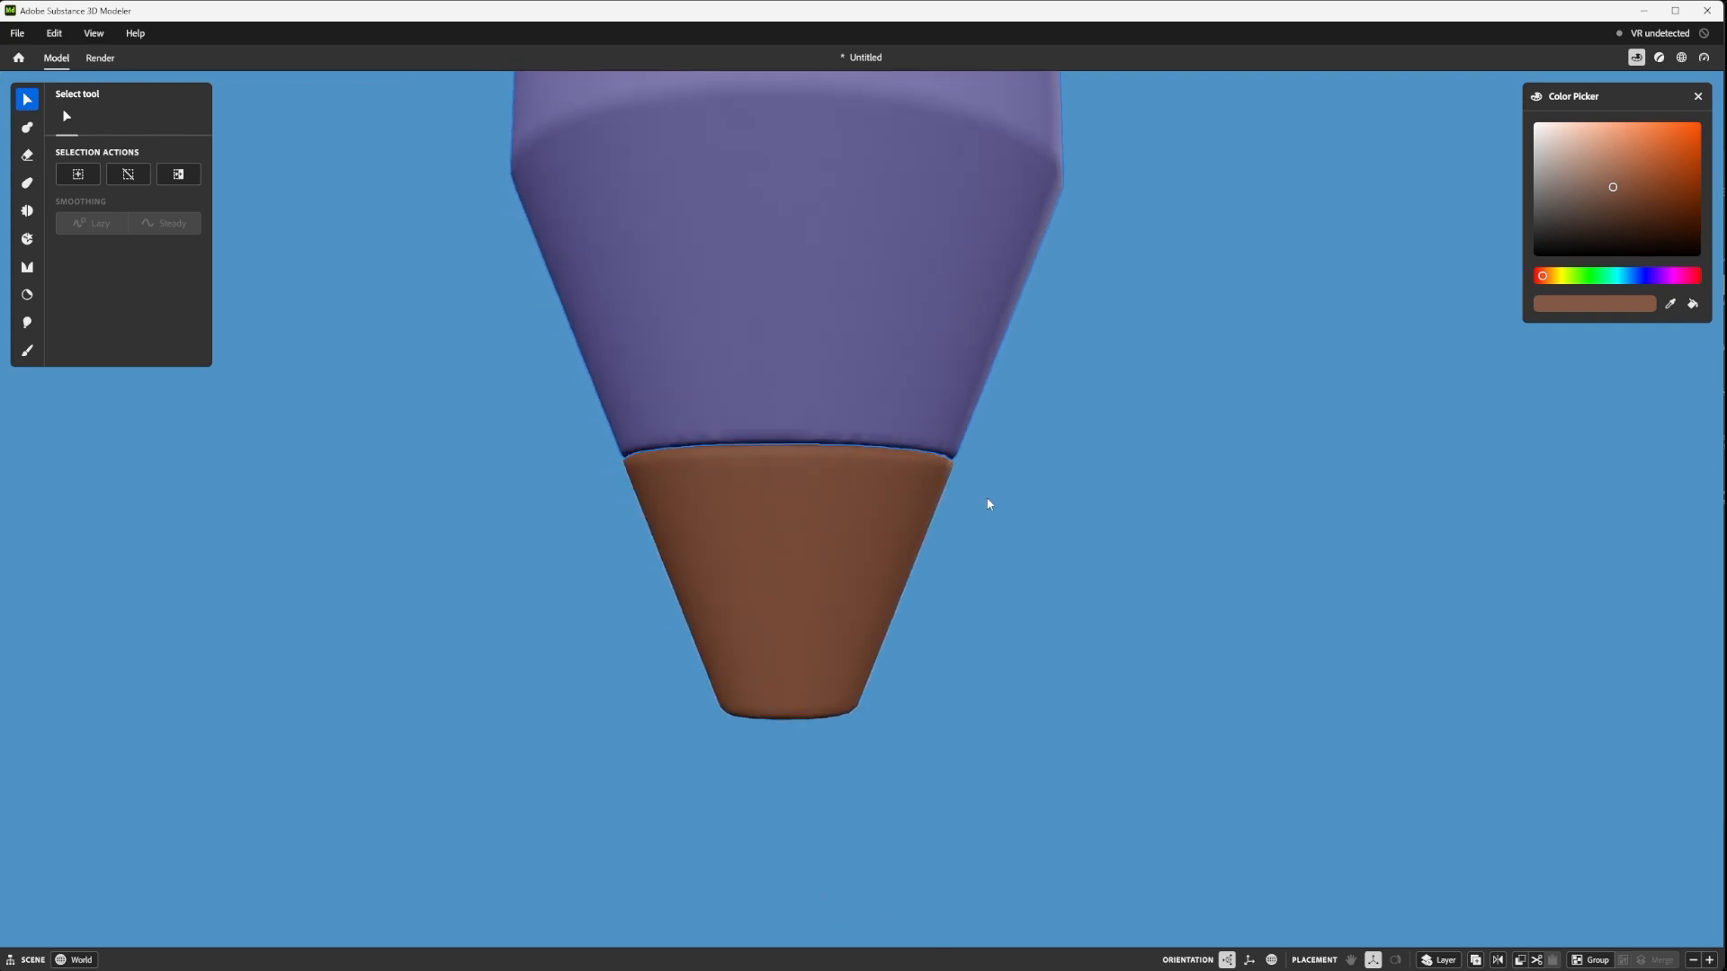
pyautogui.click(873, 563)
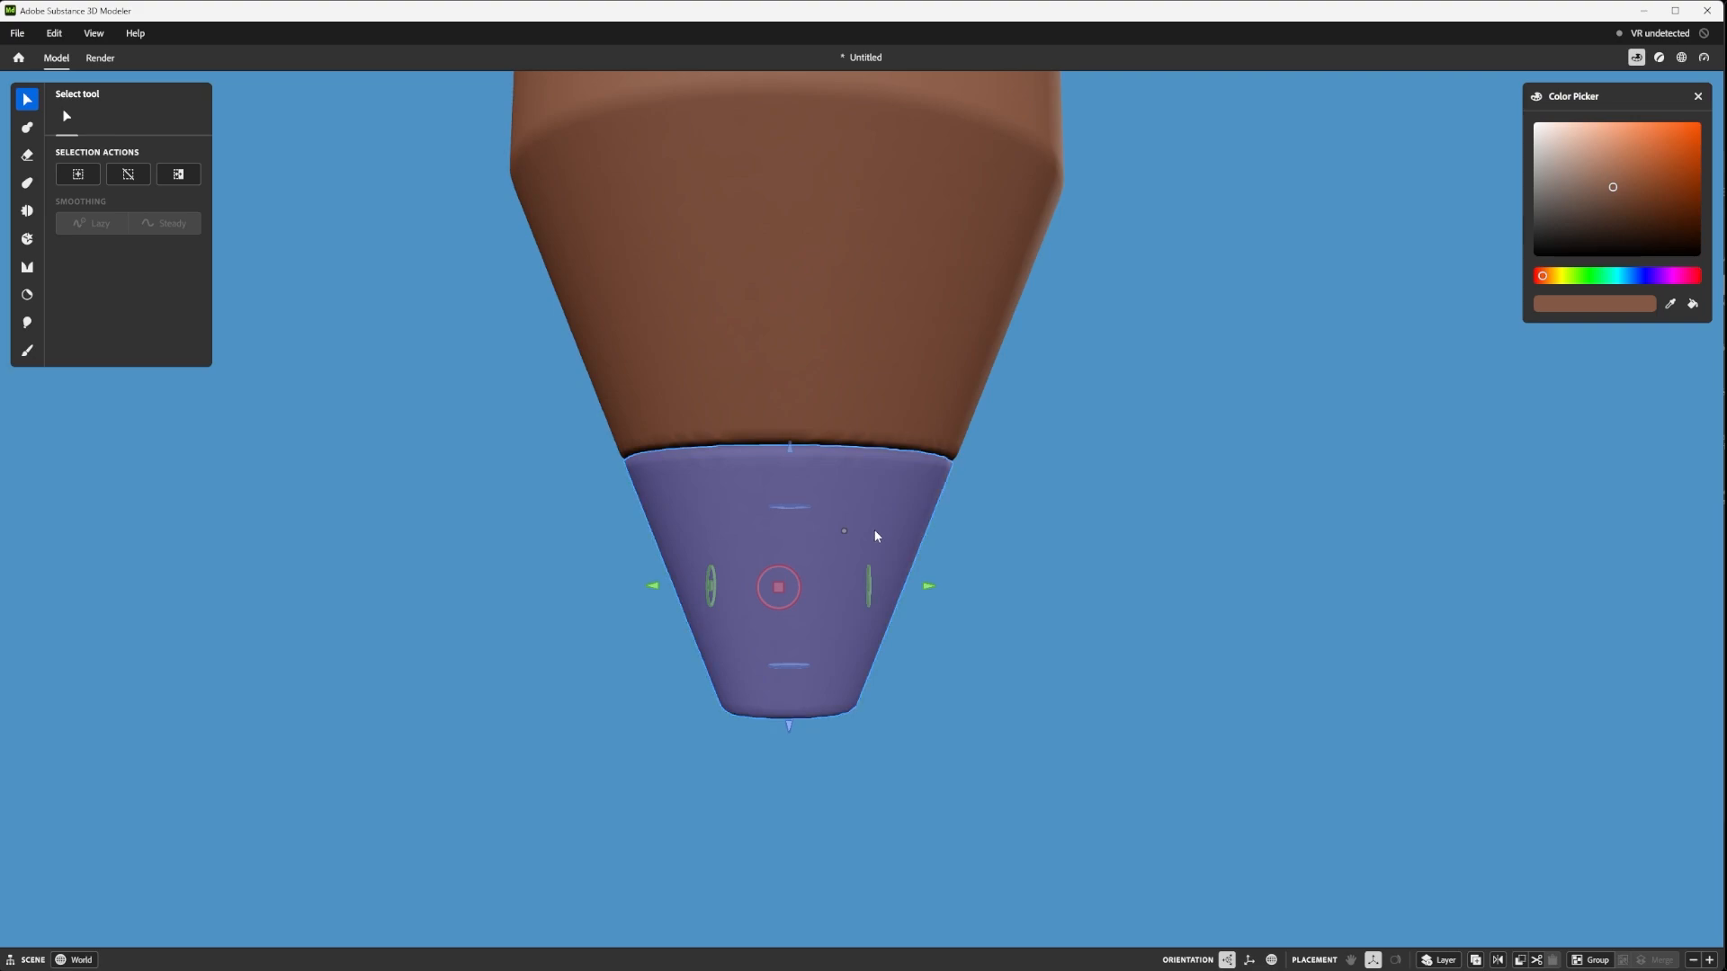
pyautogui.rightClick(872, 529)
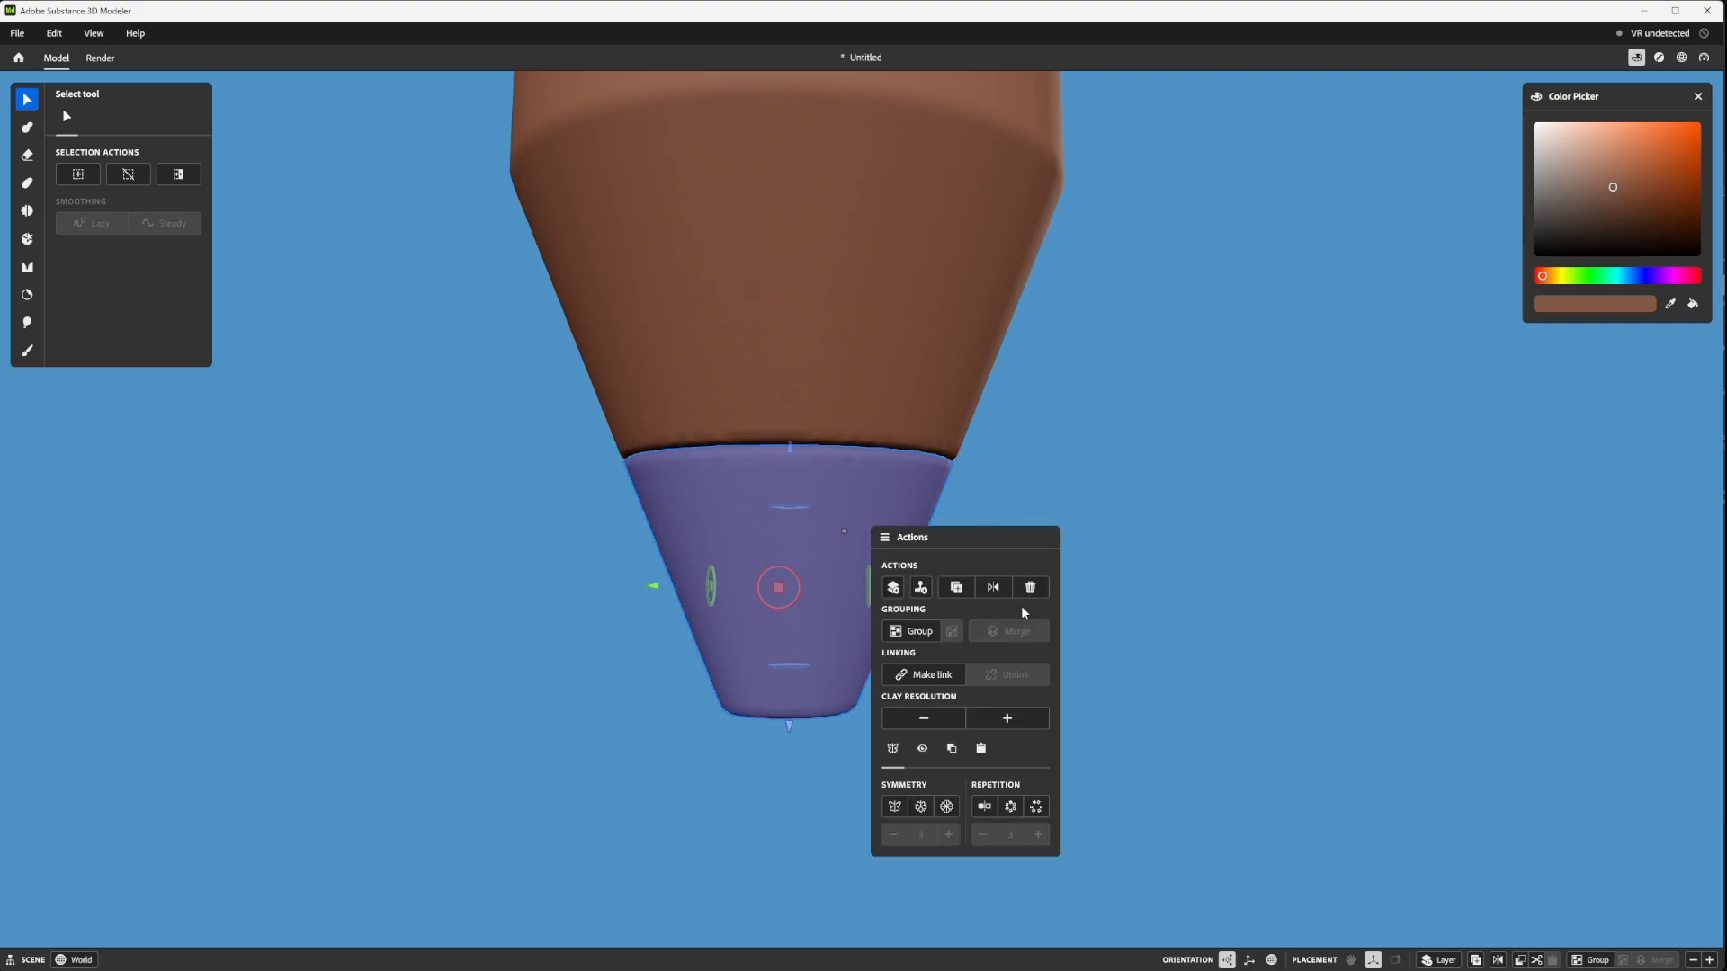
pyautogui.click(1007, 718)
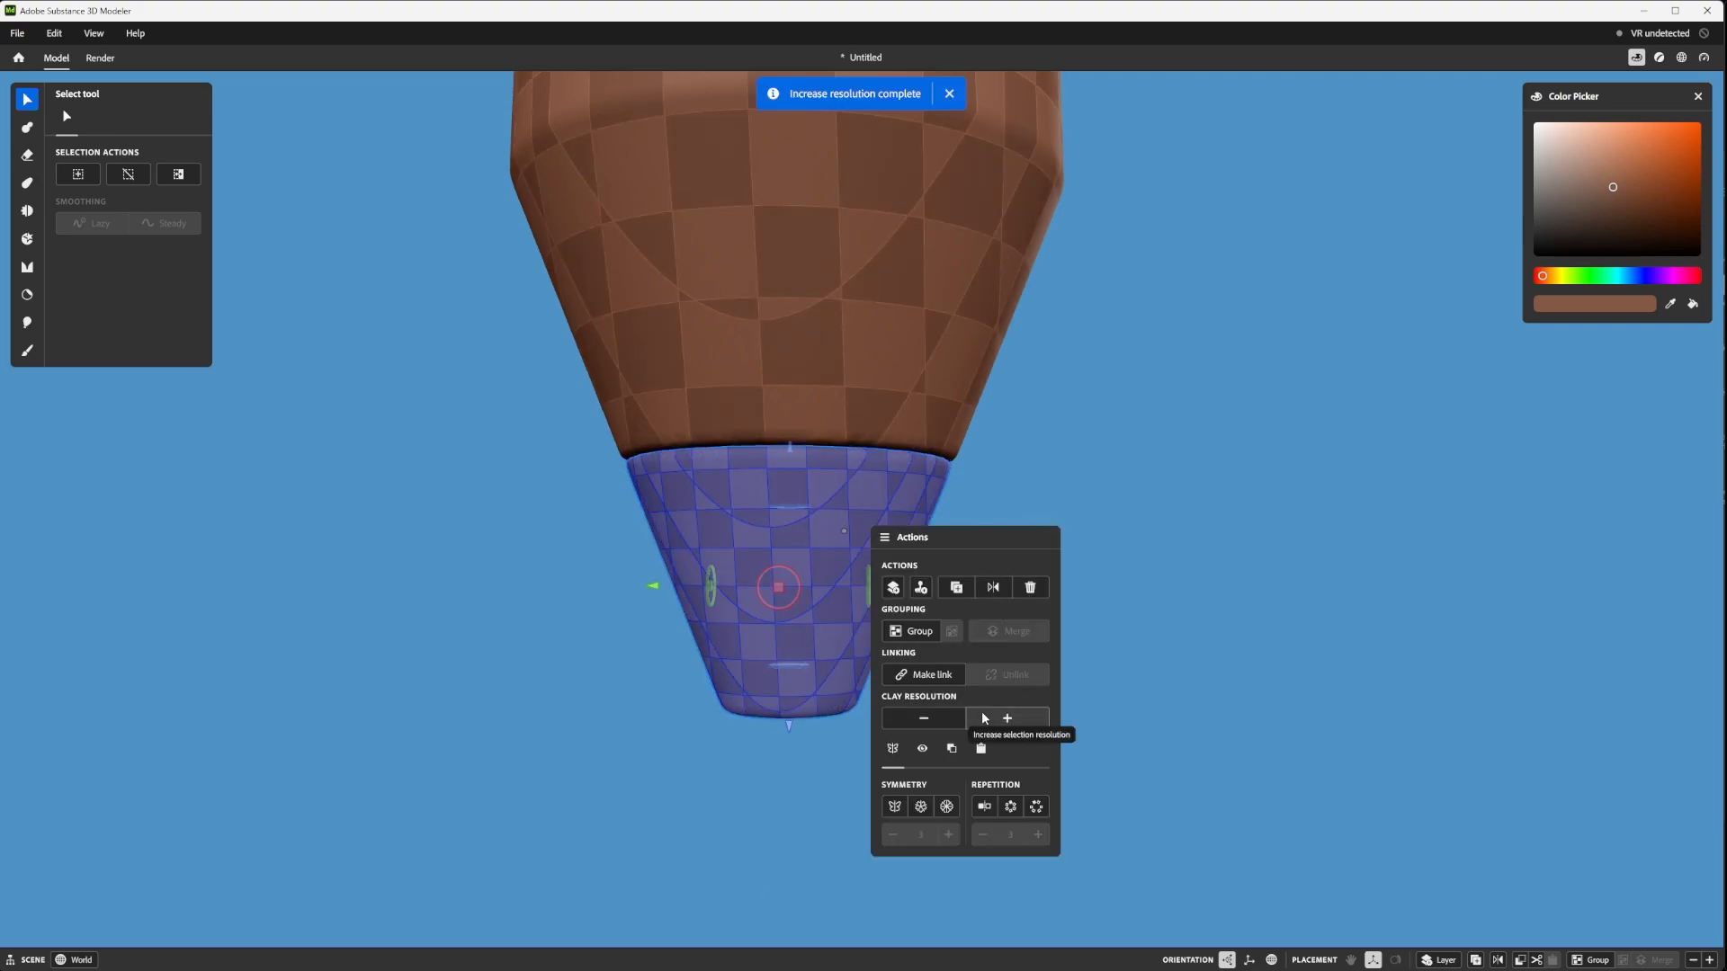
pyautogui.moveTo(779, 464); pyautogui.dragTo(607, 450, button='middle')
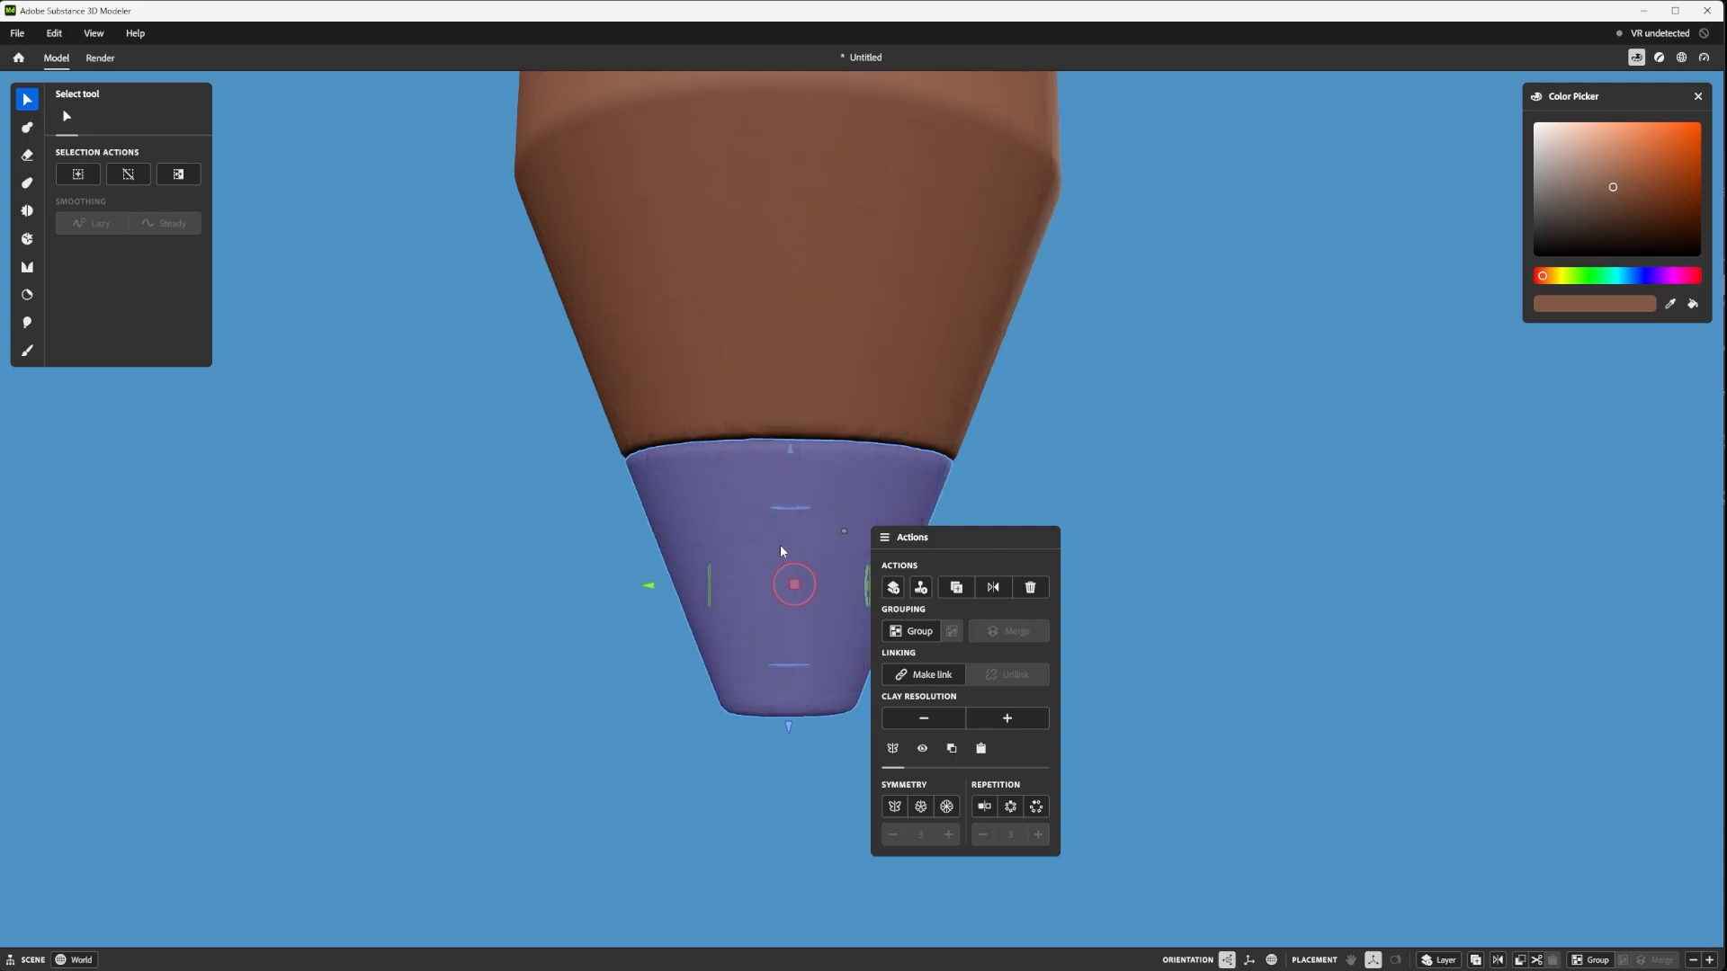
pyautogui.moveTo(761, 493); pyautogui.dragTo(726, 671, button='middle')
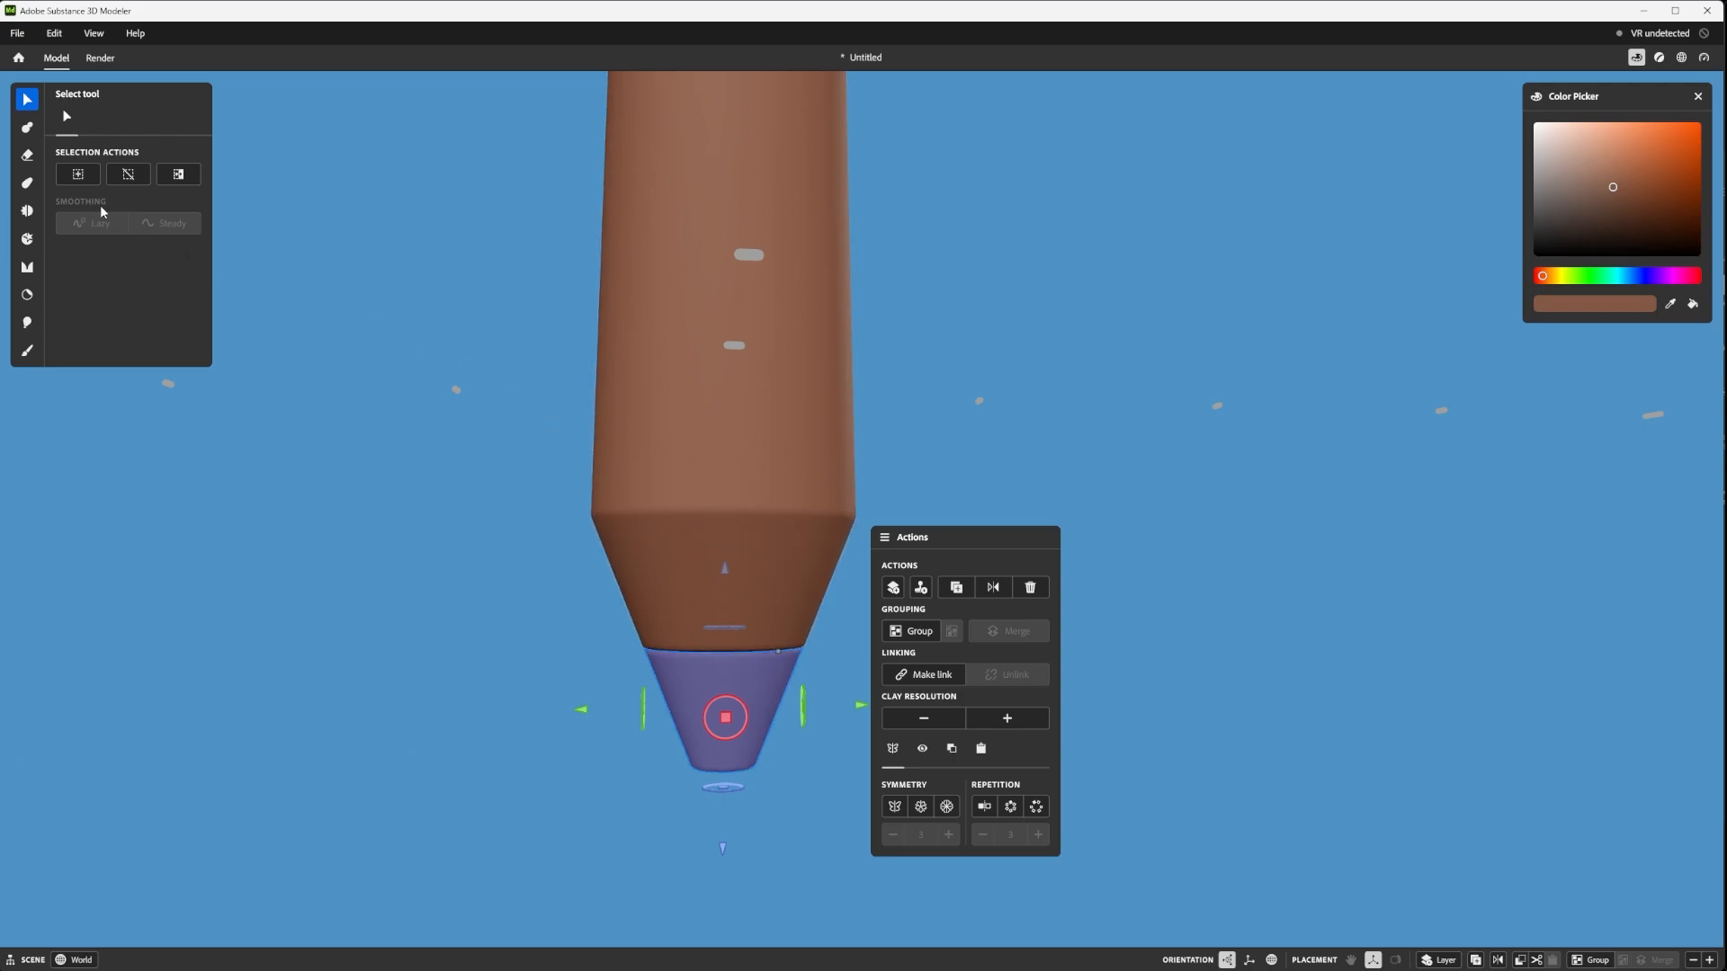
# - Return to splitting the shaft body and replace the tapered cutter with a plain 0.12 m cylinder at 0% taper and fillet
pyautogui.click(682, 465)
pyautogui.hotkey('ctrl', 'z')
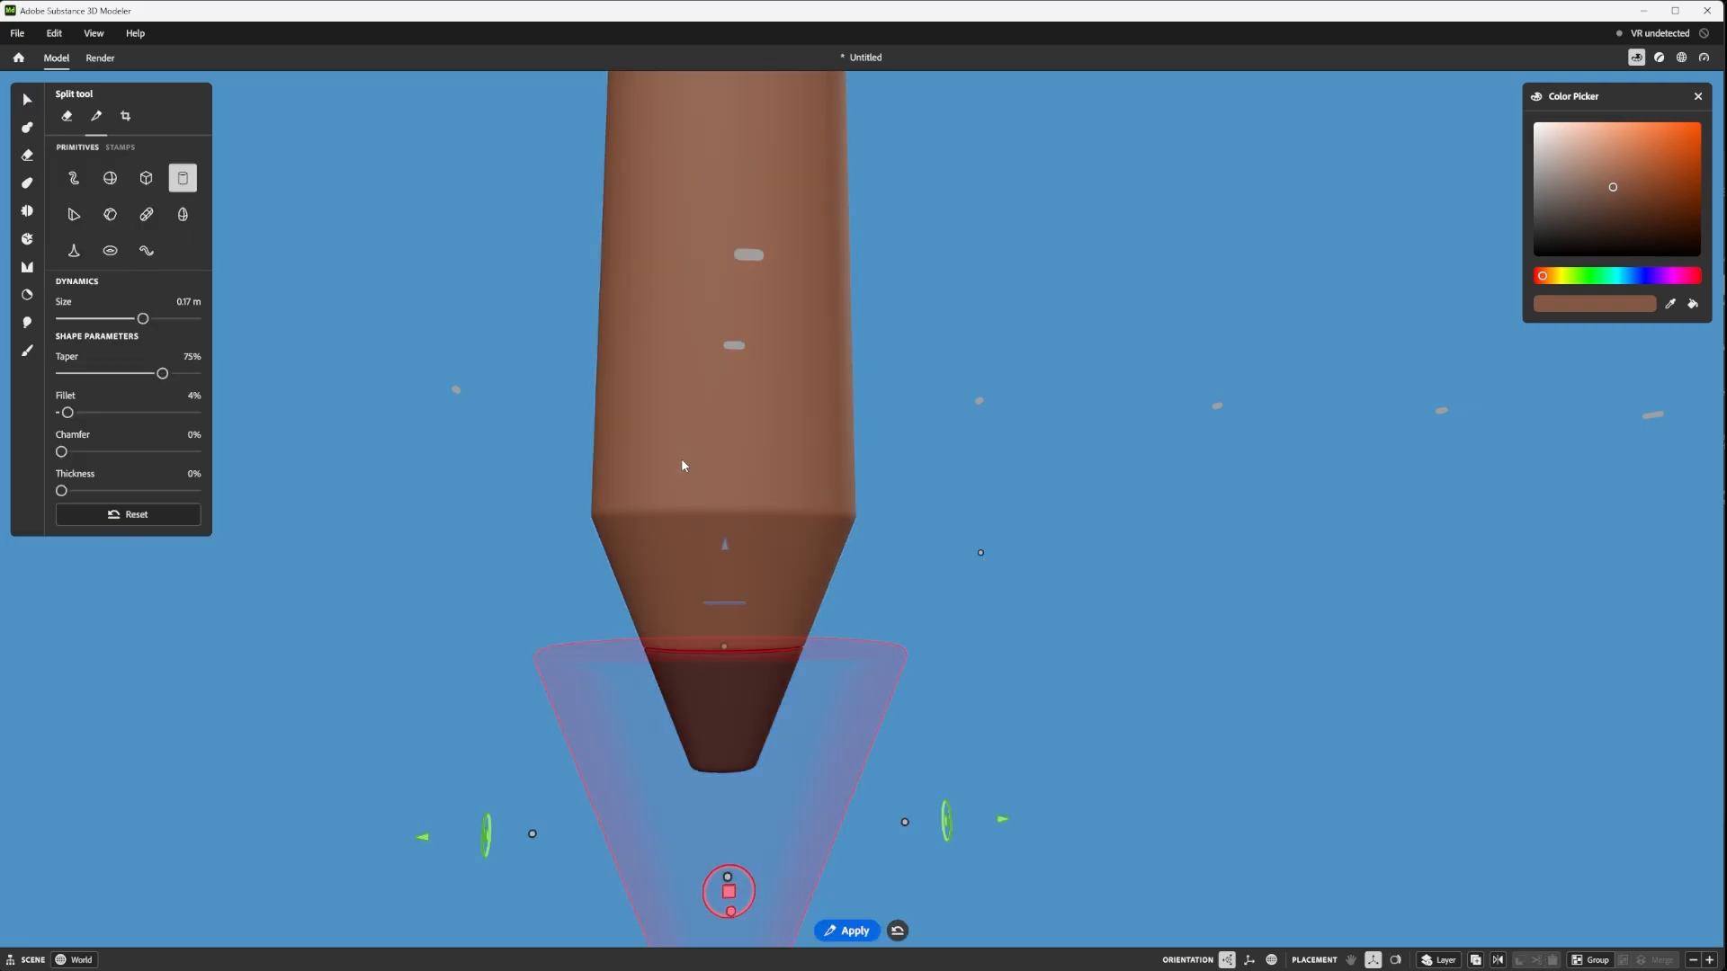
pyautogui.moveTo(609, 515); pyautogui.dragTo(737, 671, button='right')
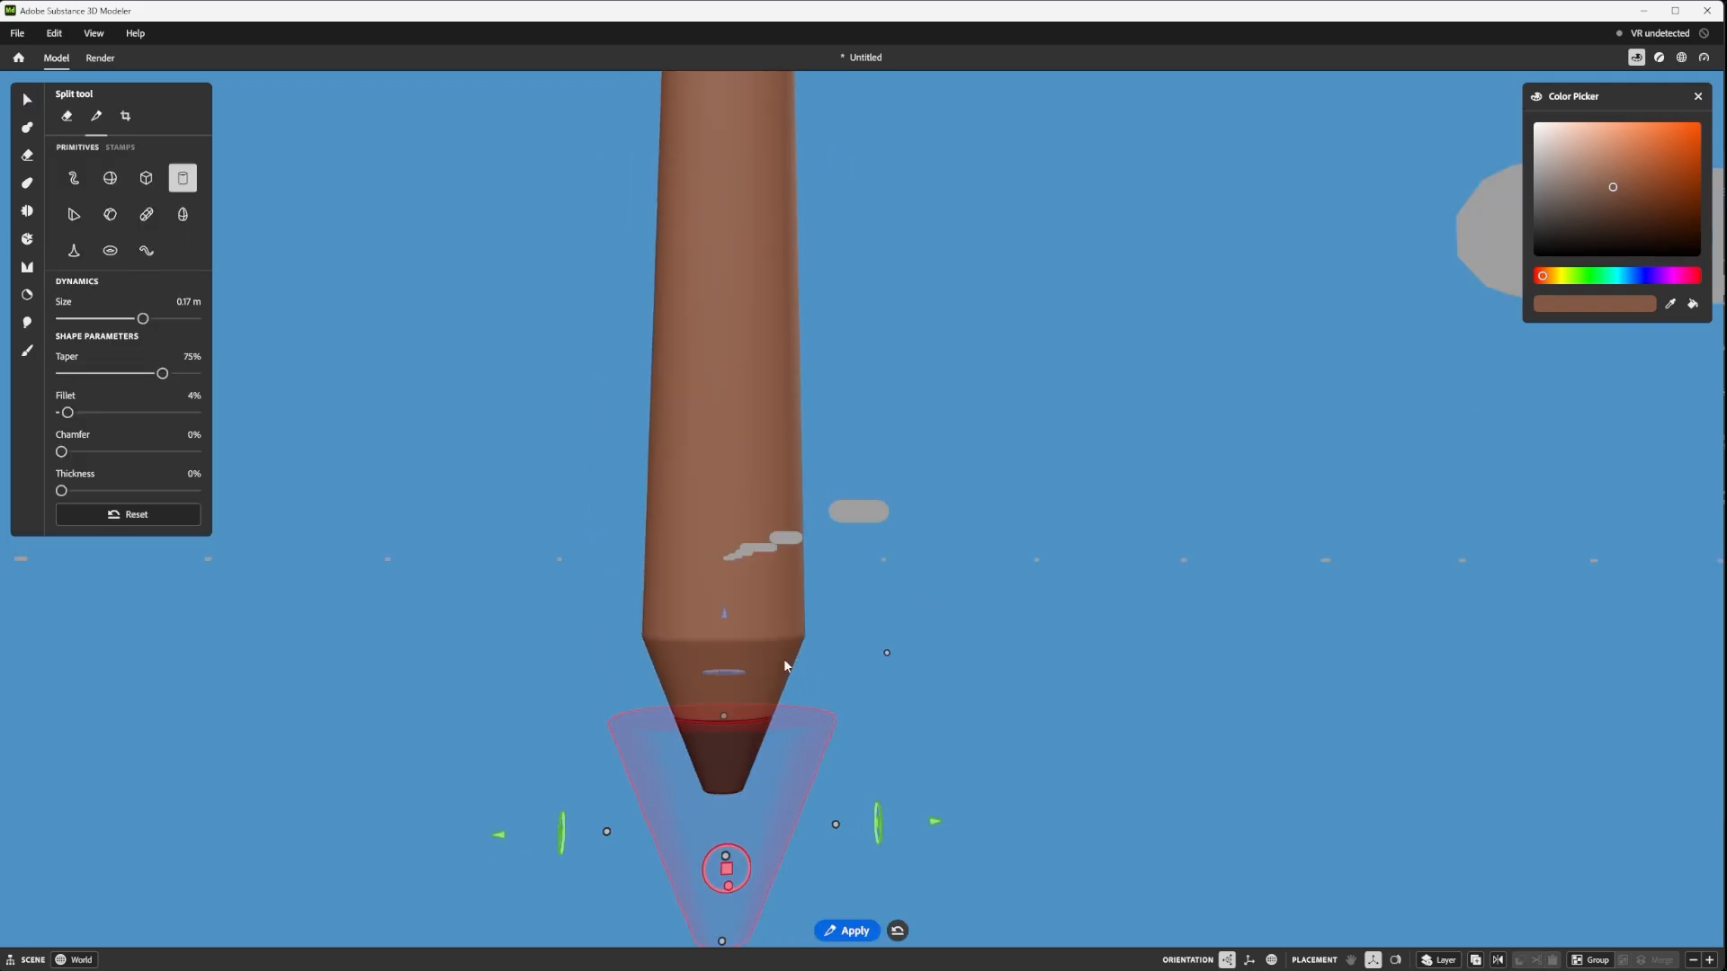
pyautogui.moveTo(817, 737); pyautogui.dragTo(800, 629, button='middle')
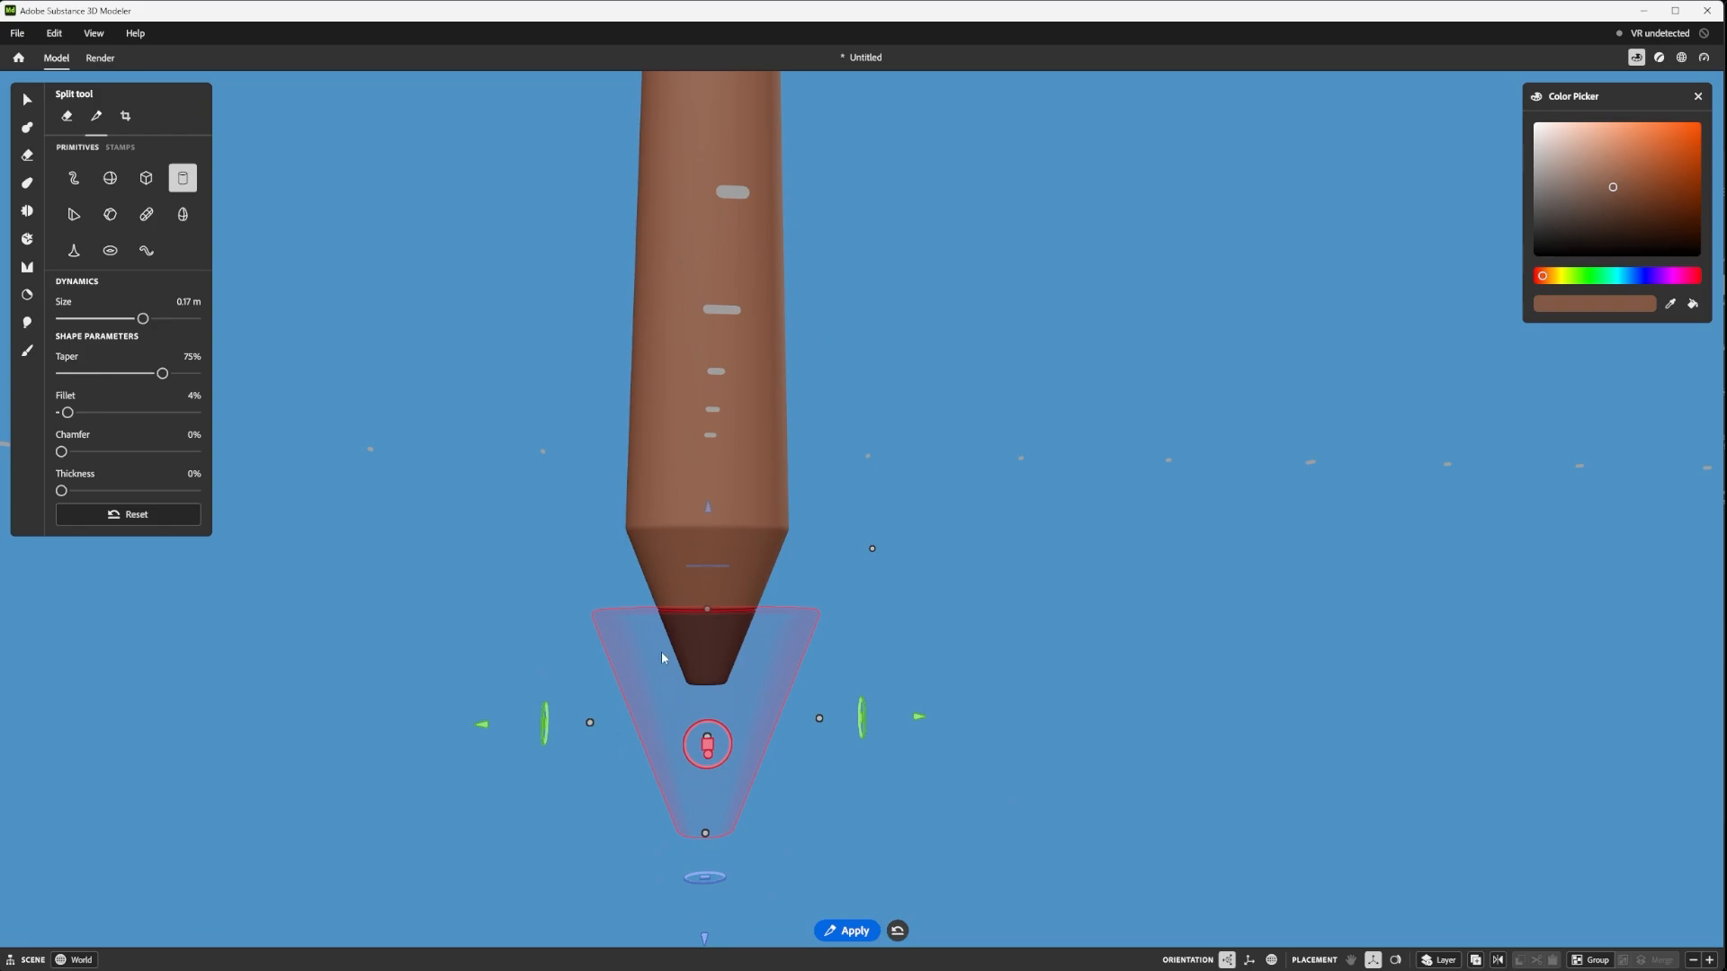
pyautogui.click(182, 178)
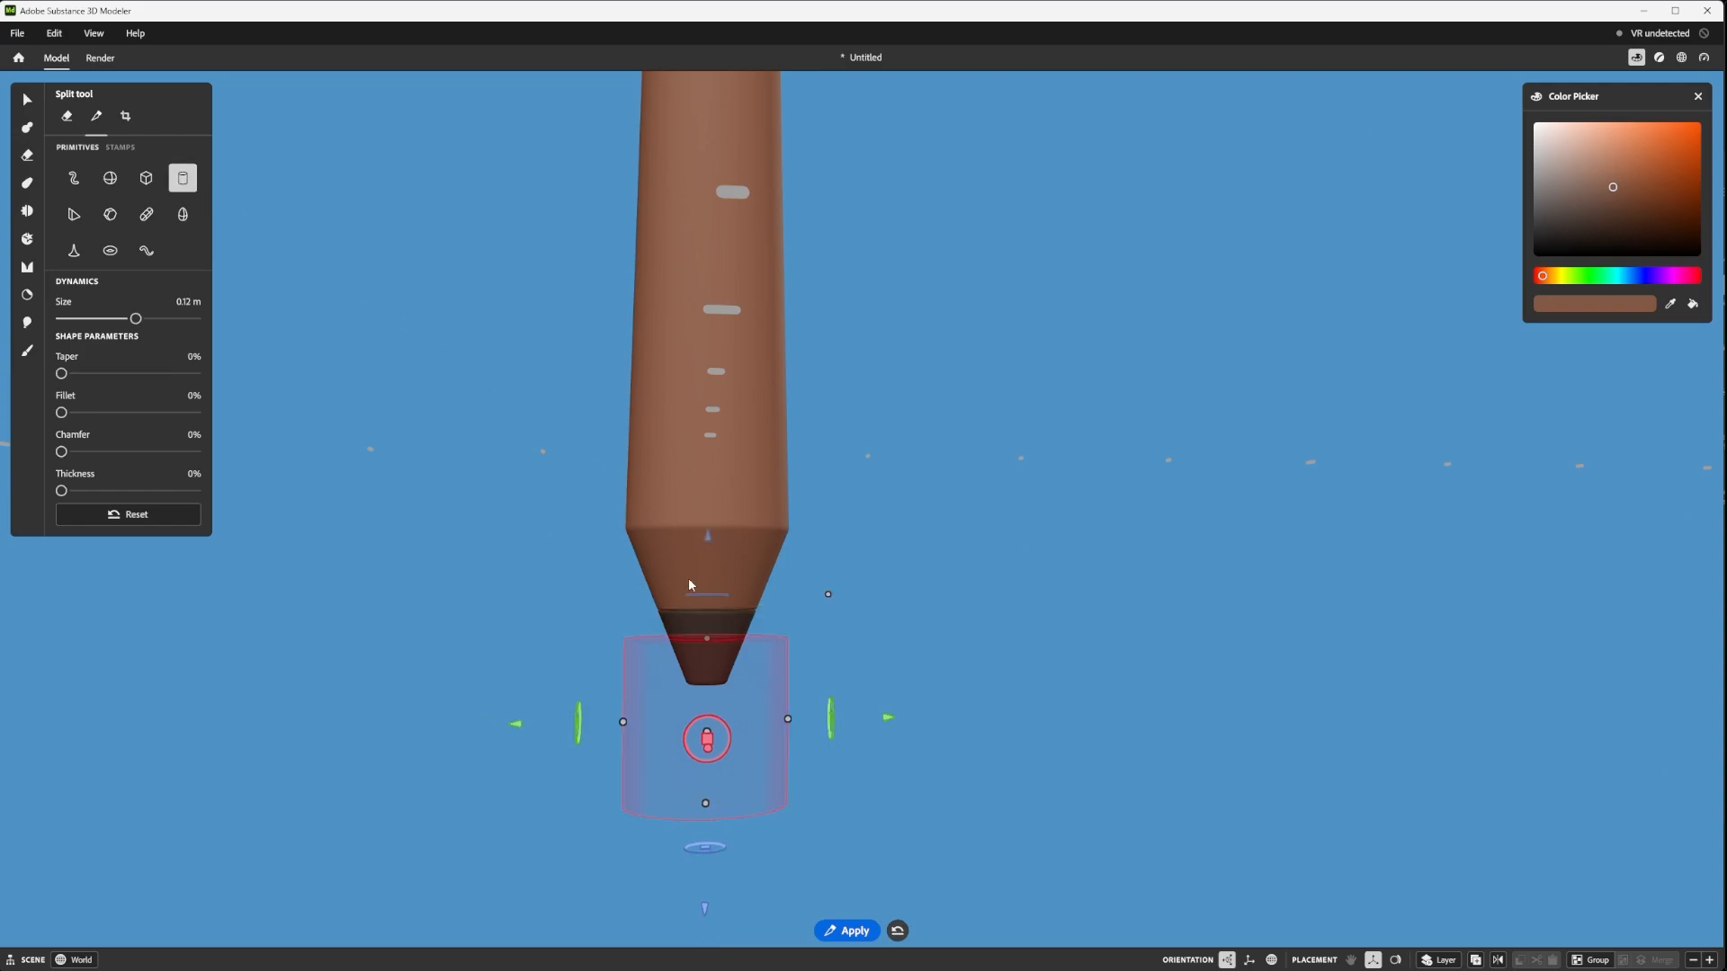
pyautogui.scroll(2, 689, 581)
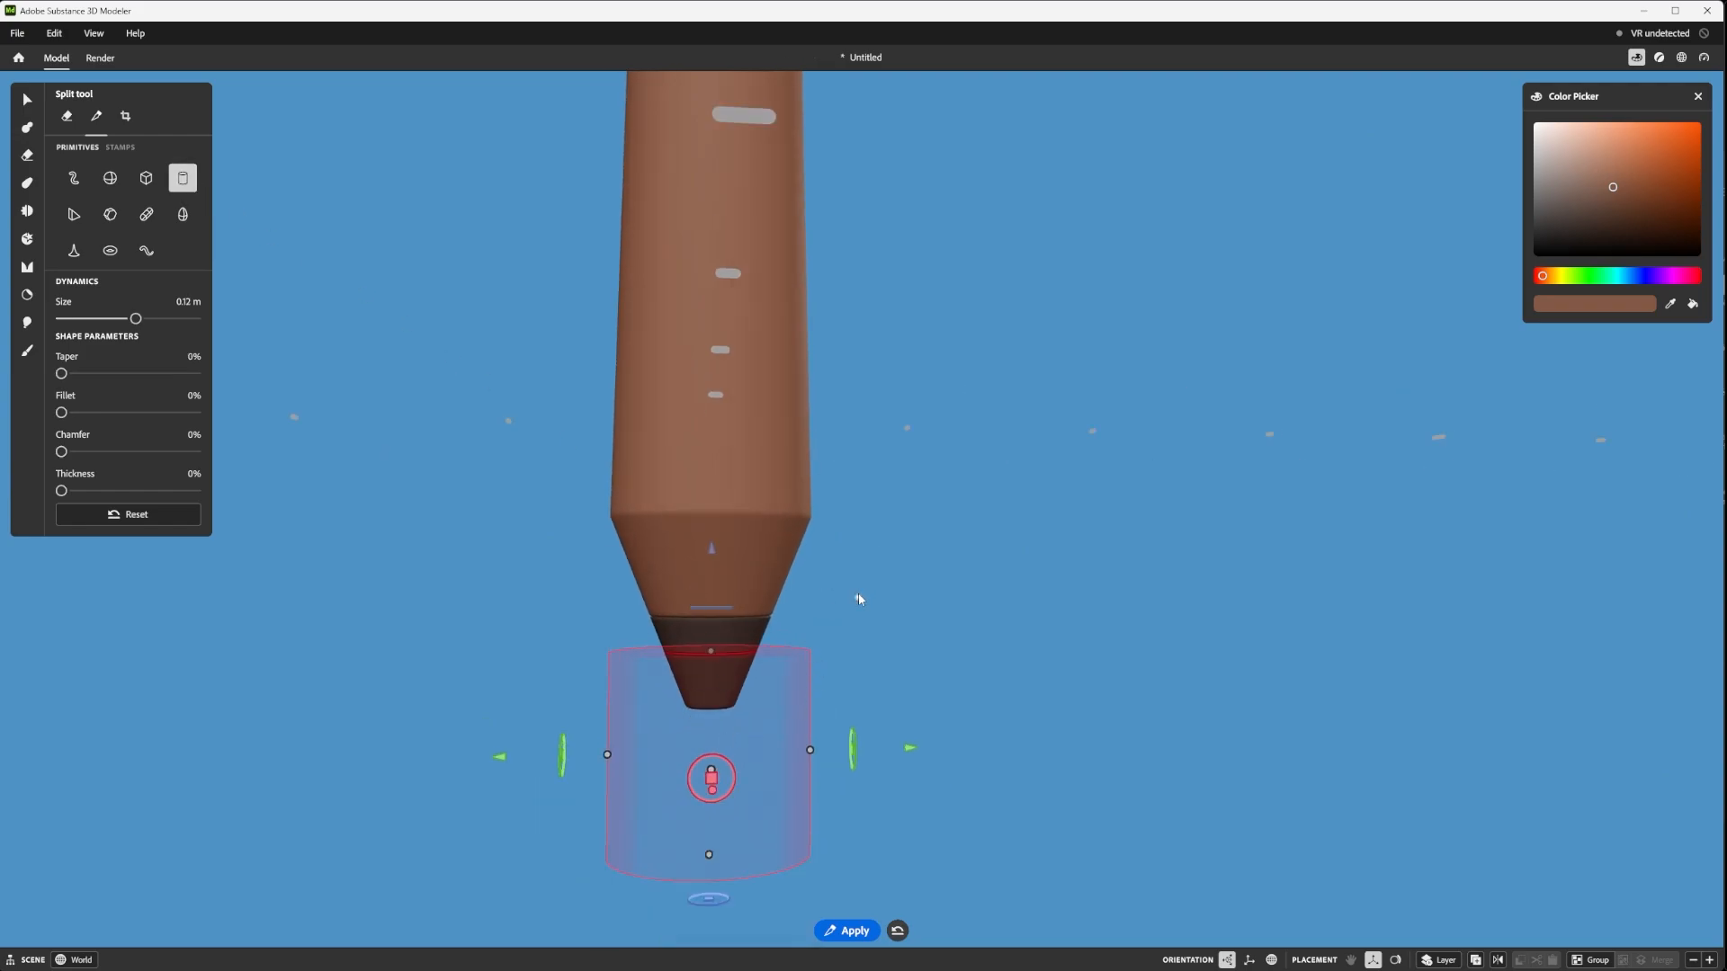
# - Widen the splitting cylinder to 0.16 m and flatten it into a thin disc across the cone, just below the shaft's shoulder
pyautogui.moveTo(858, 596); pyautogui.dragTo(877, 533)
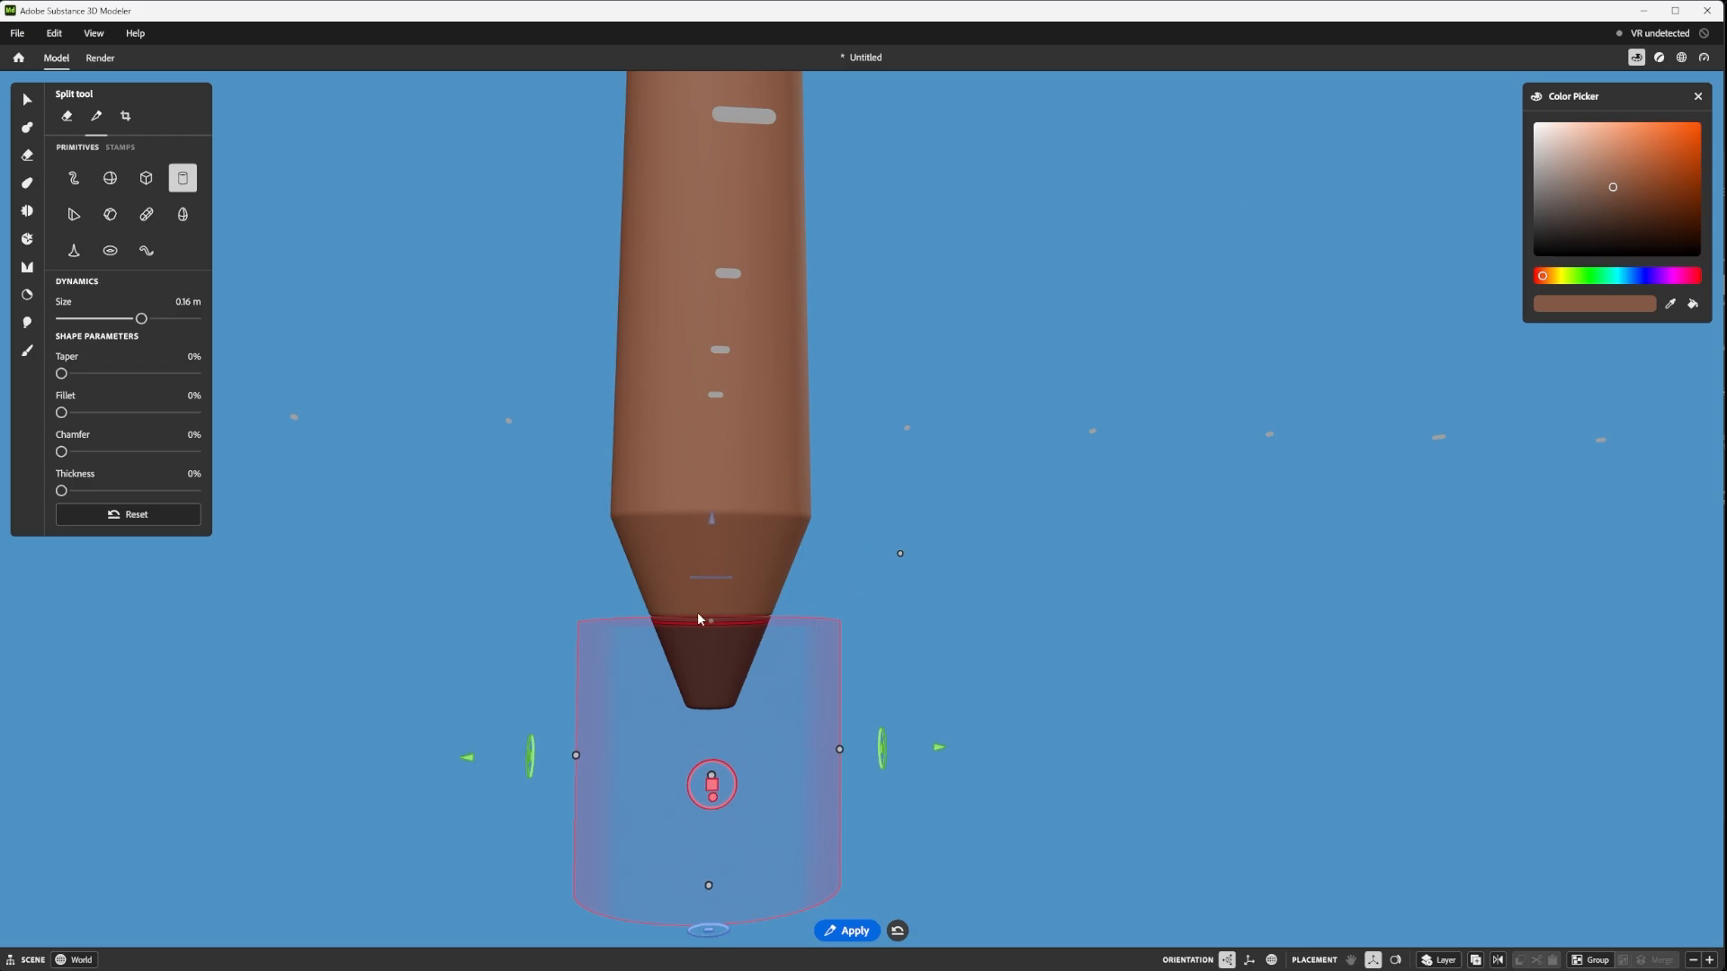
pyautogui.moveTo(709, 617); pyautogui.dragTo(720, 534)
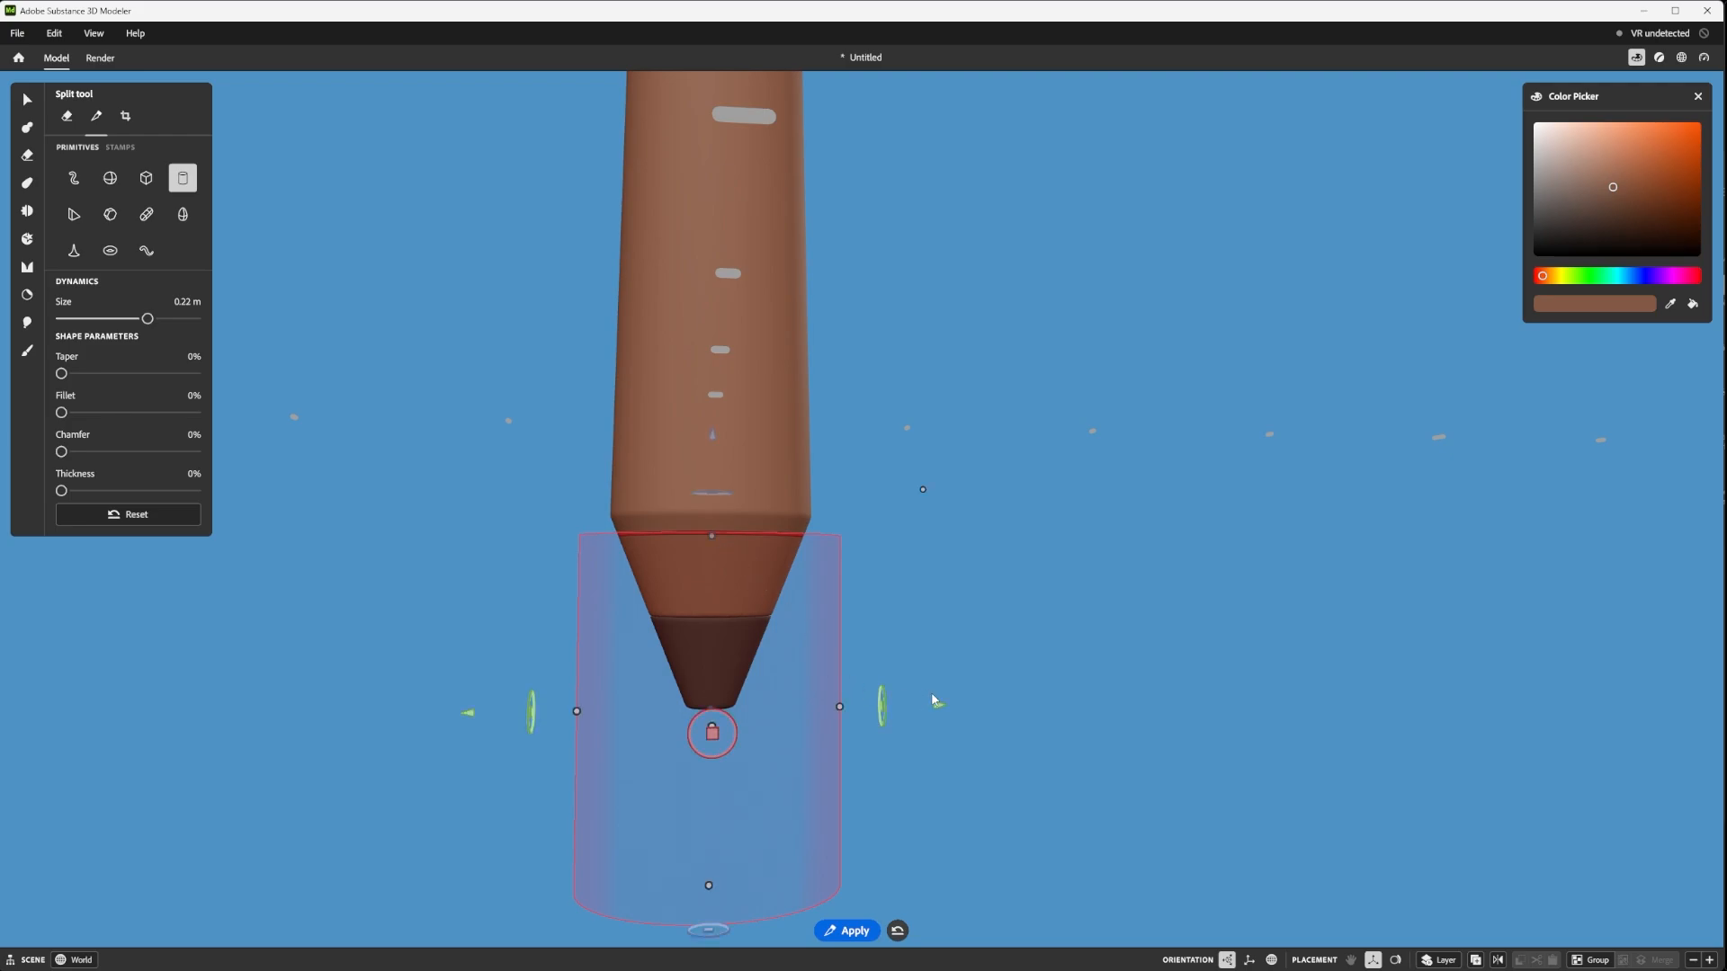
pyautogui.moveTo(932, 694); pyautogui.dragTo(924, 628, button='middle')
pyautogui.moveTo(694, 813); pyautogui.dragTo(581, 511)
pyautogui.scroll(5, 709, 478)
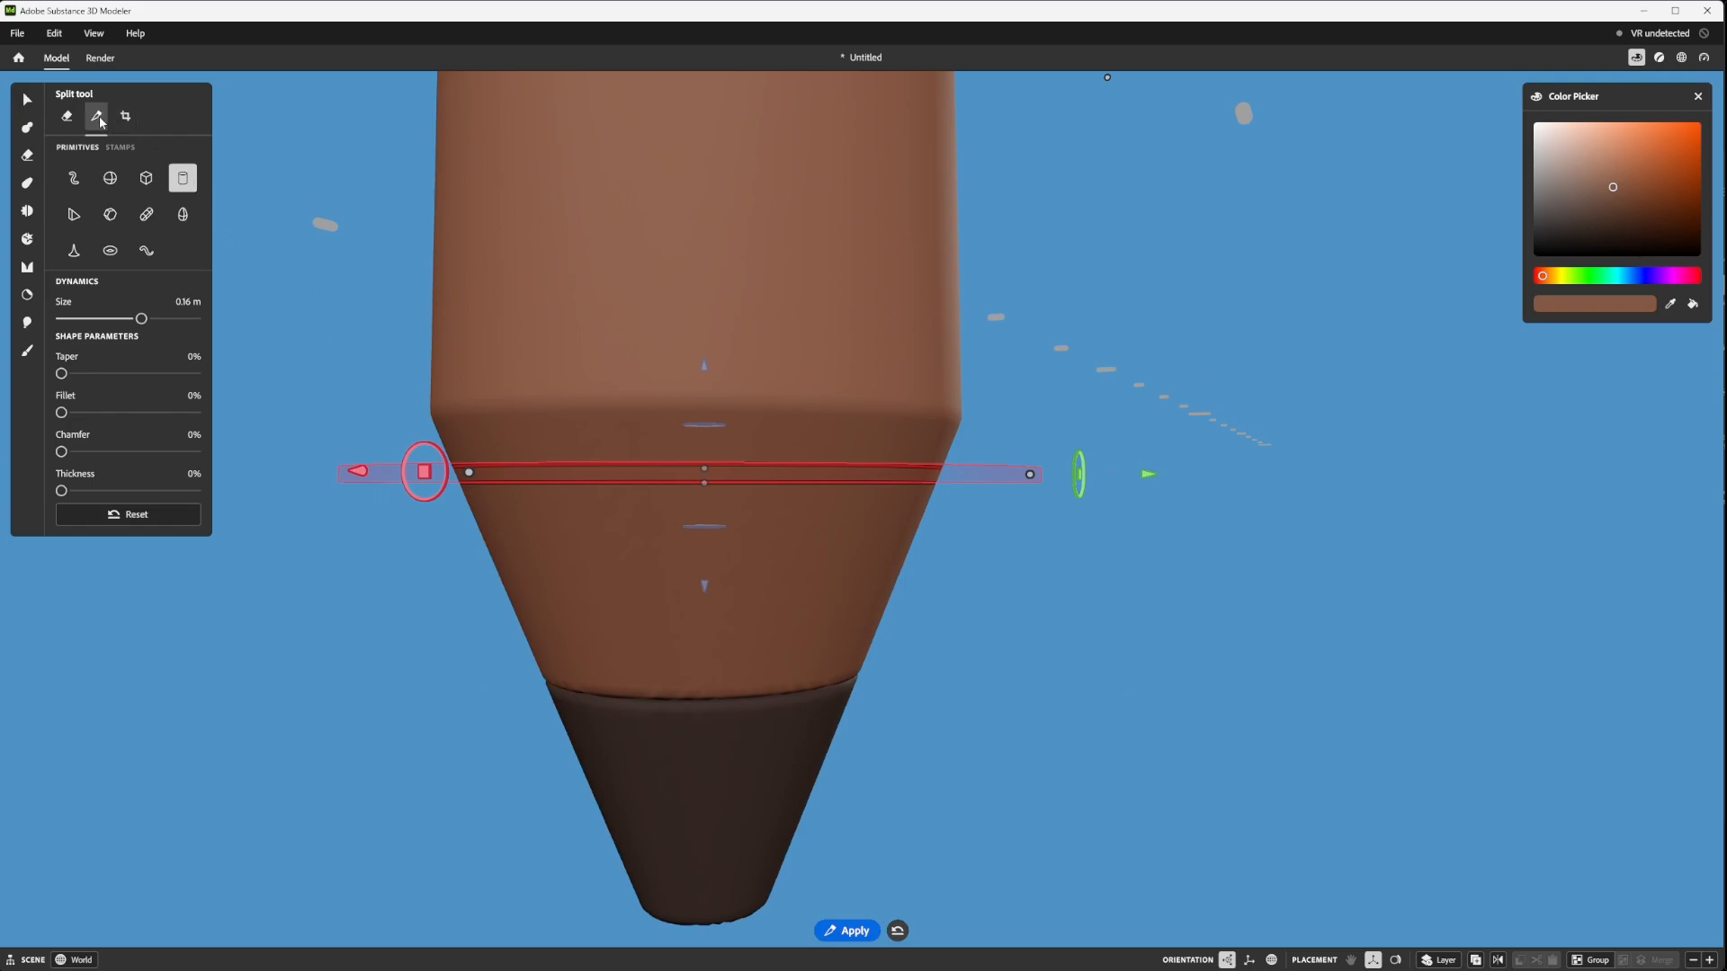
pyautogui.click(680, 468)
pyautogui.keyDown('alt'); pyautogui.moveTo(792, 490); pyautogui.dragTo(771, 351); pyautogui.keyUp('alt')
pyautogui.scroll(3, 717, 501)
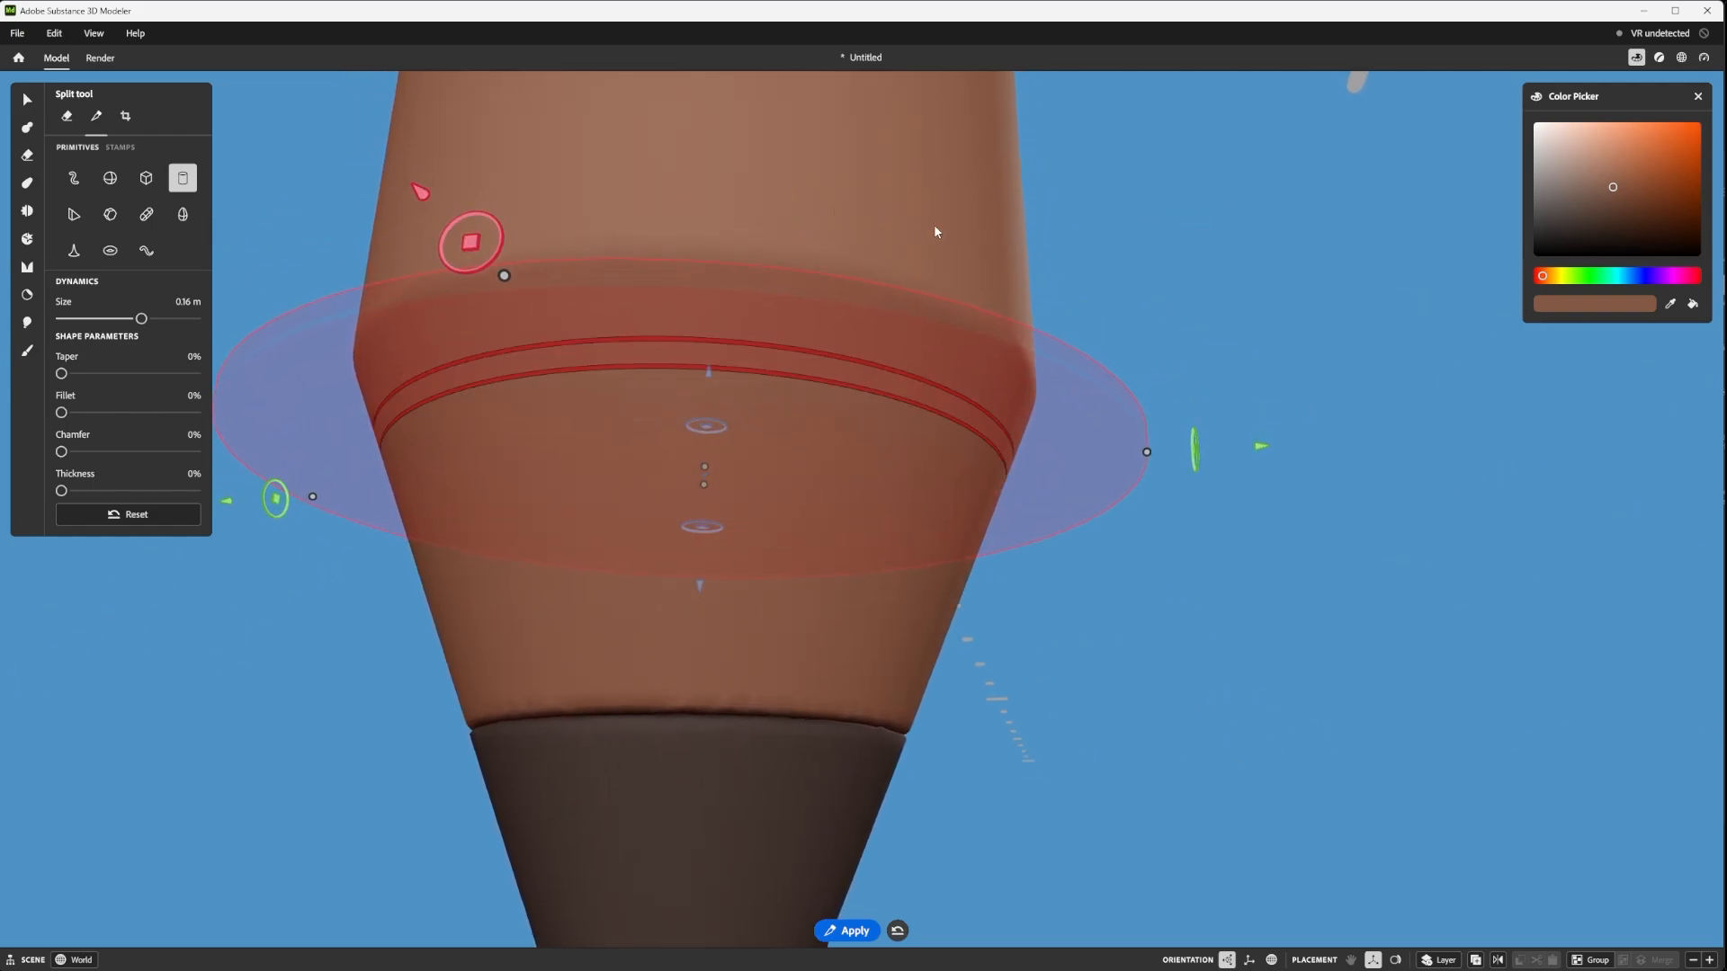
# - Try to split the thin ring from the cone and raise the clay resolution after the cut
pyautogui.rightClick(1173, 247)
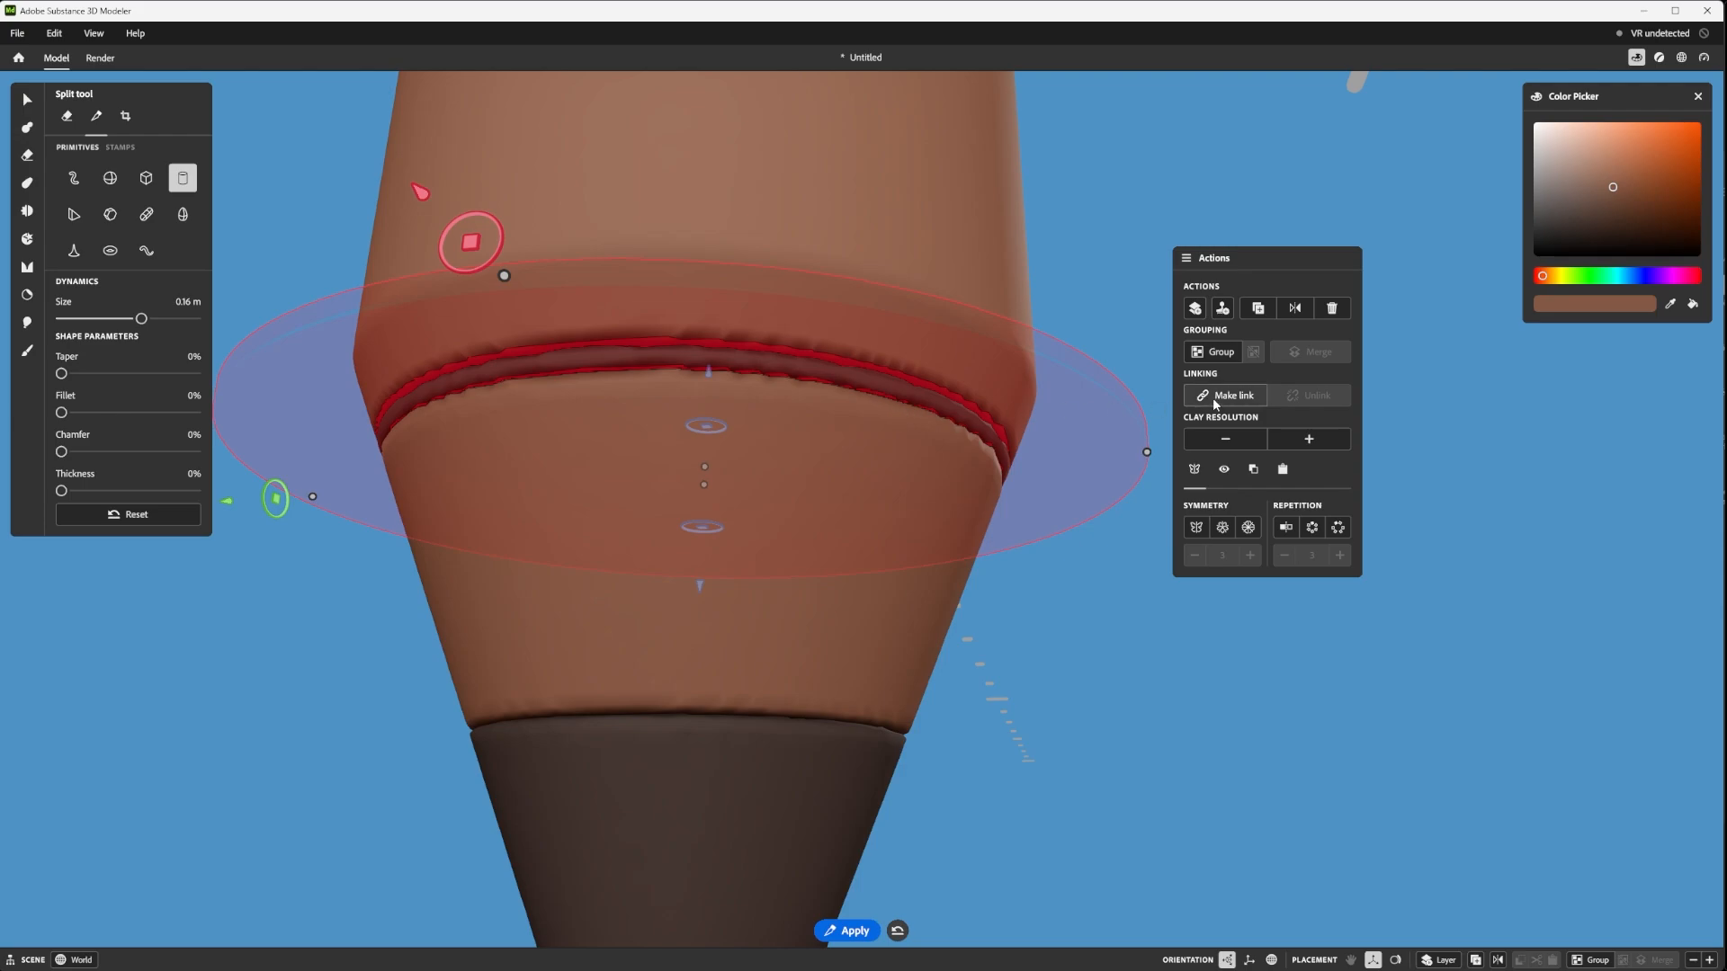
pyautogui.click(1308, 439)
pyautogui.click(785, 343)
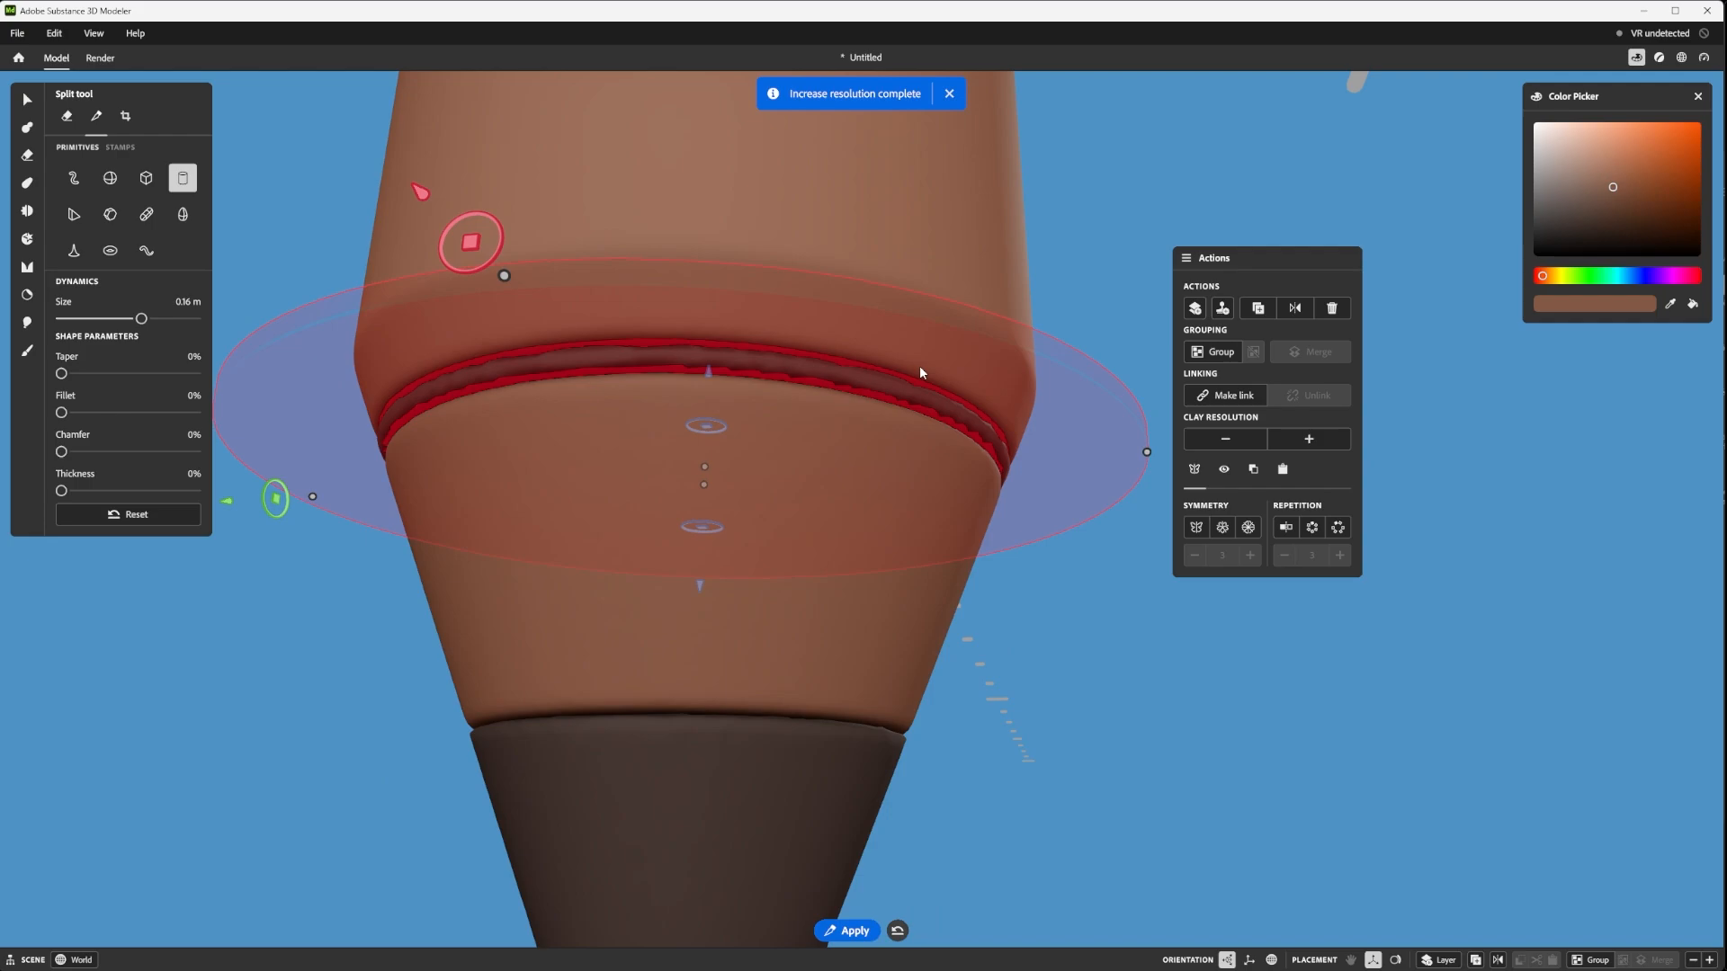
pyautogui.press('space')
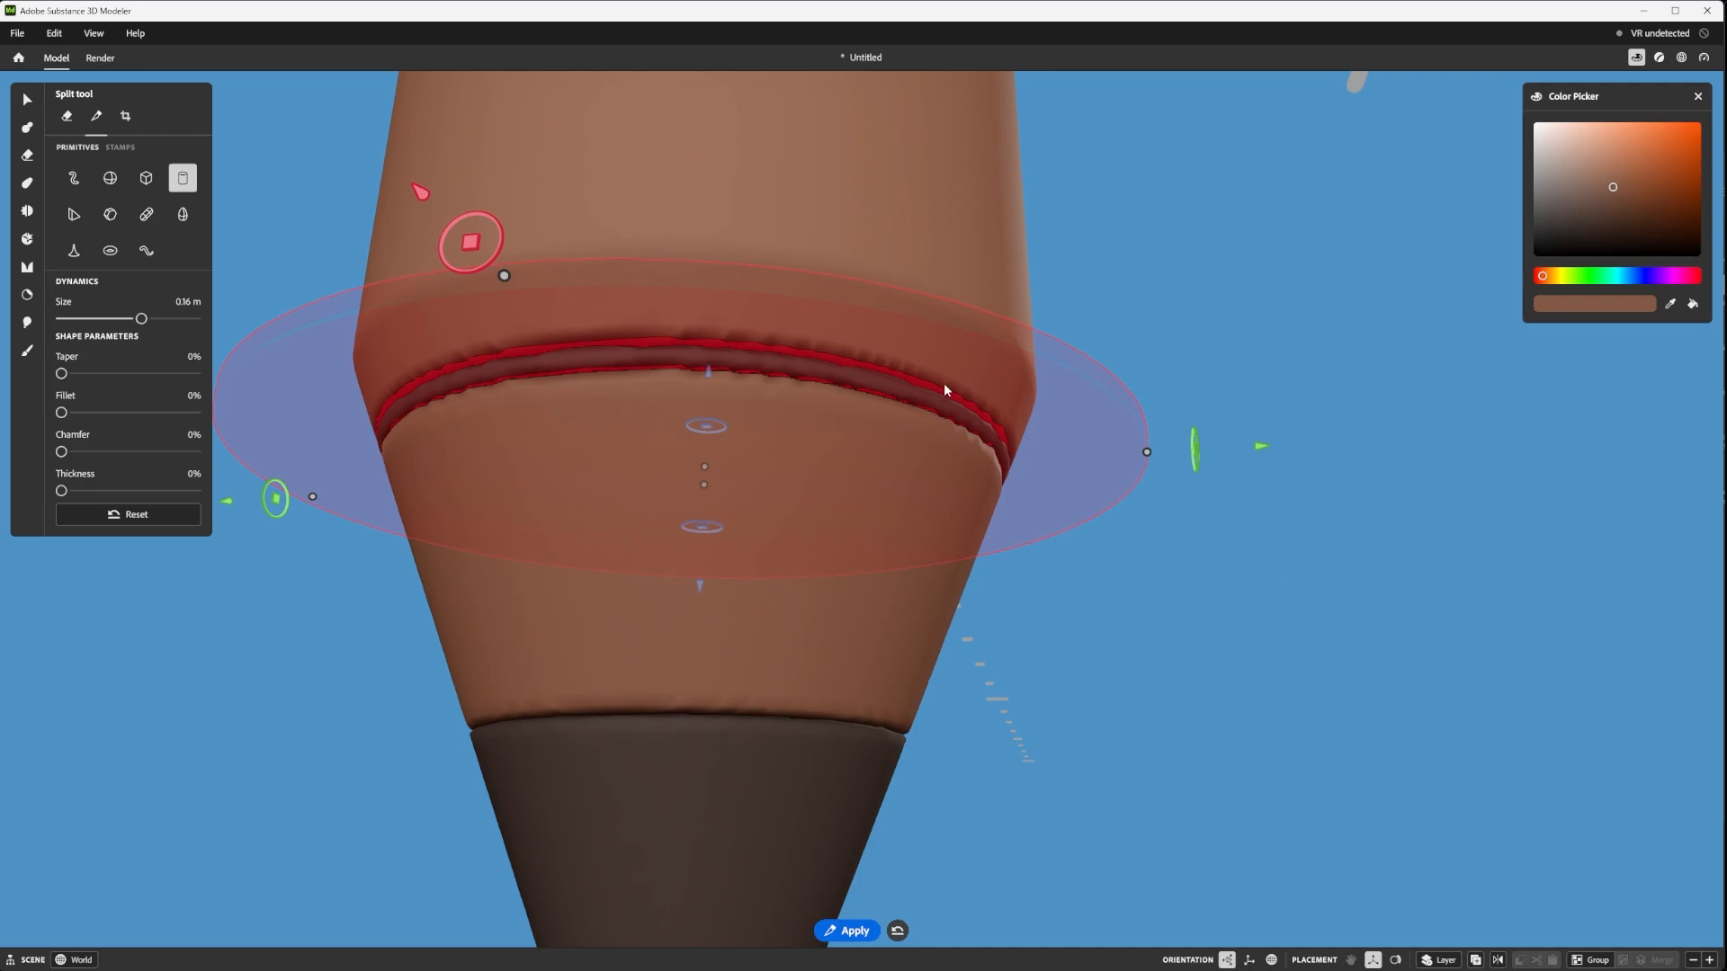
# - Increase the uncut shaft body's clay resolution by one level
pyautogui.press('space')
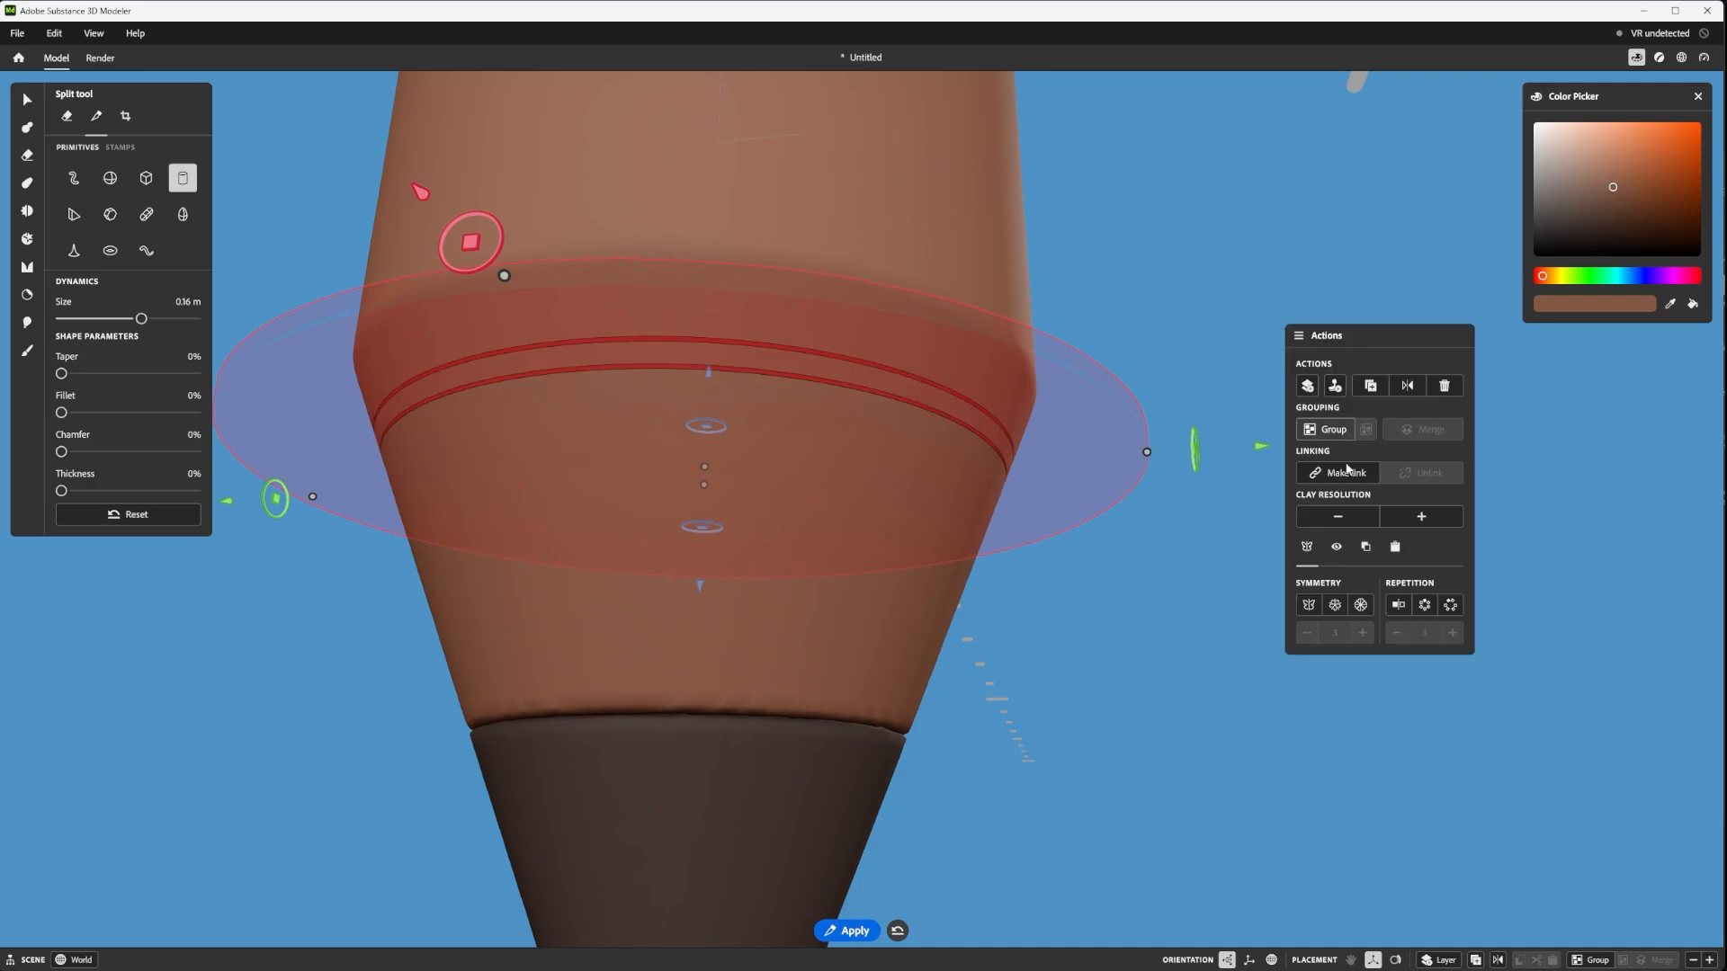
pyautogui.click(1407, 513)
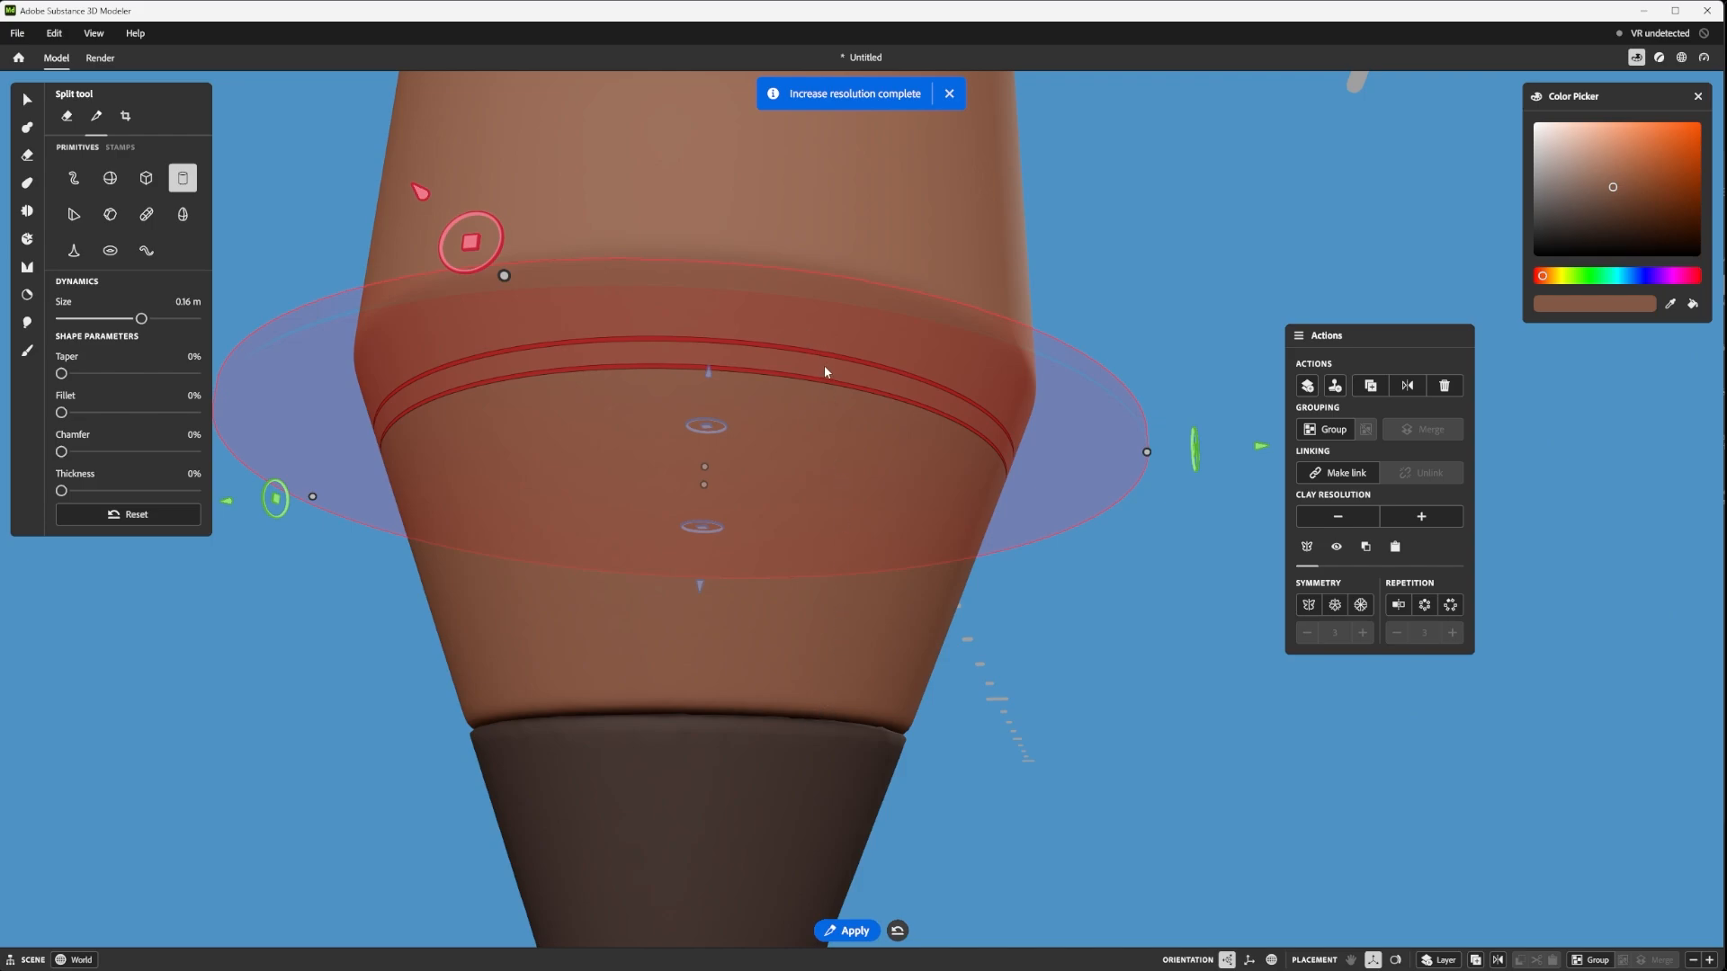
# - Split the thin ring off the cone with the flattened cylinder and raise the shaft body's clay resolution by one level
pyautogui.press('Return')
pyautogui.keyDown('alt'); pyautogui.moveTo(854, 387); pyautogui.dragTo(747, 475); pyautogui.keyUp('alt')
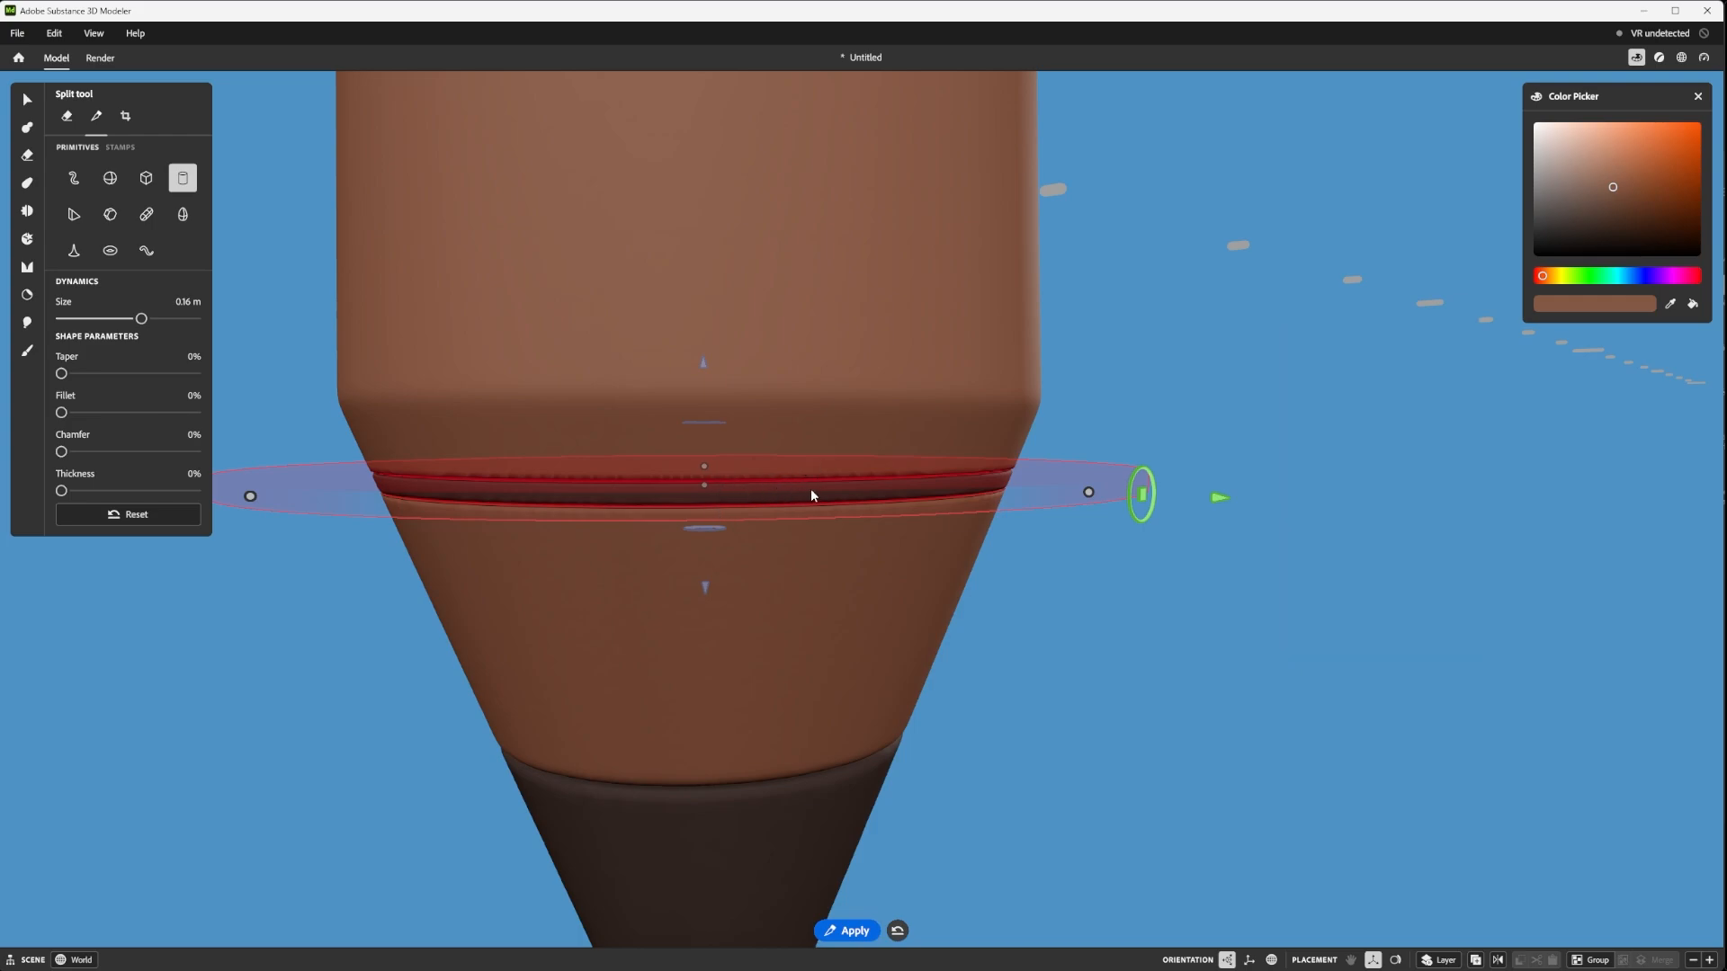
pyautogui.press('Return')
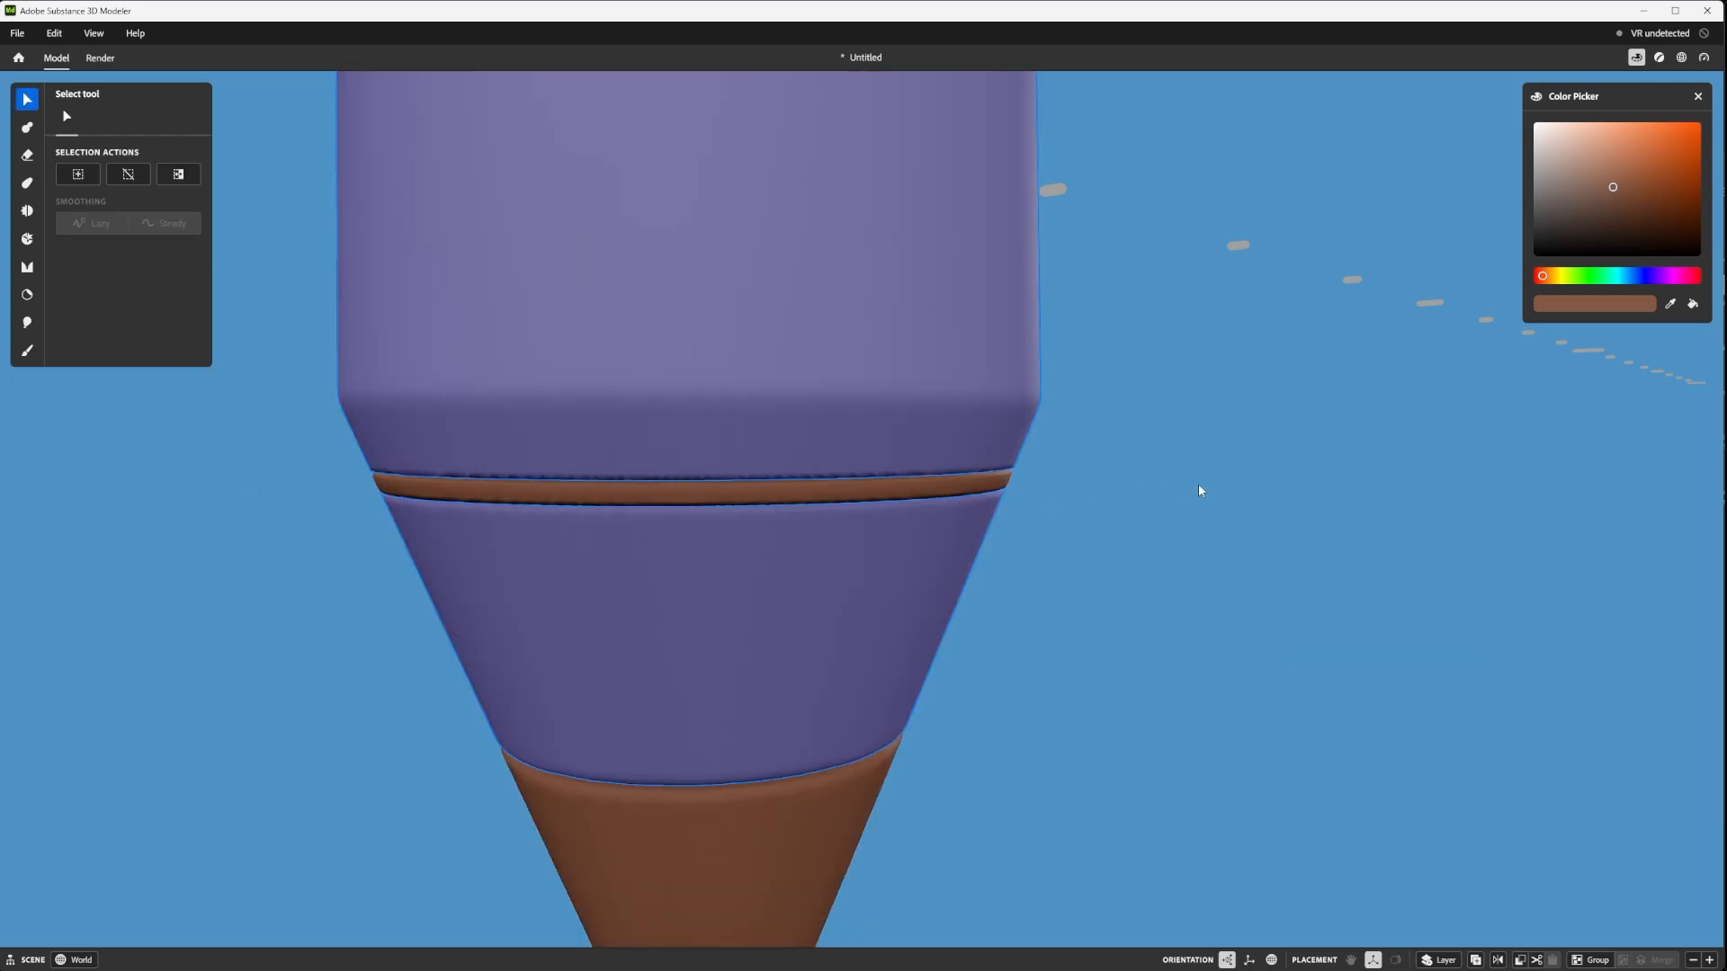
pyautogui.rightClick(1199, 490)
pyautogui.click(1320, 682)
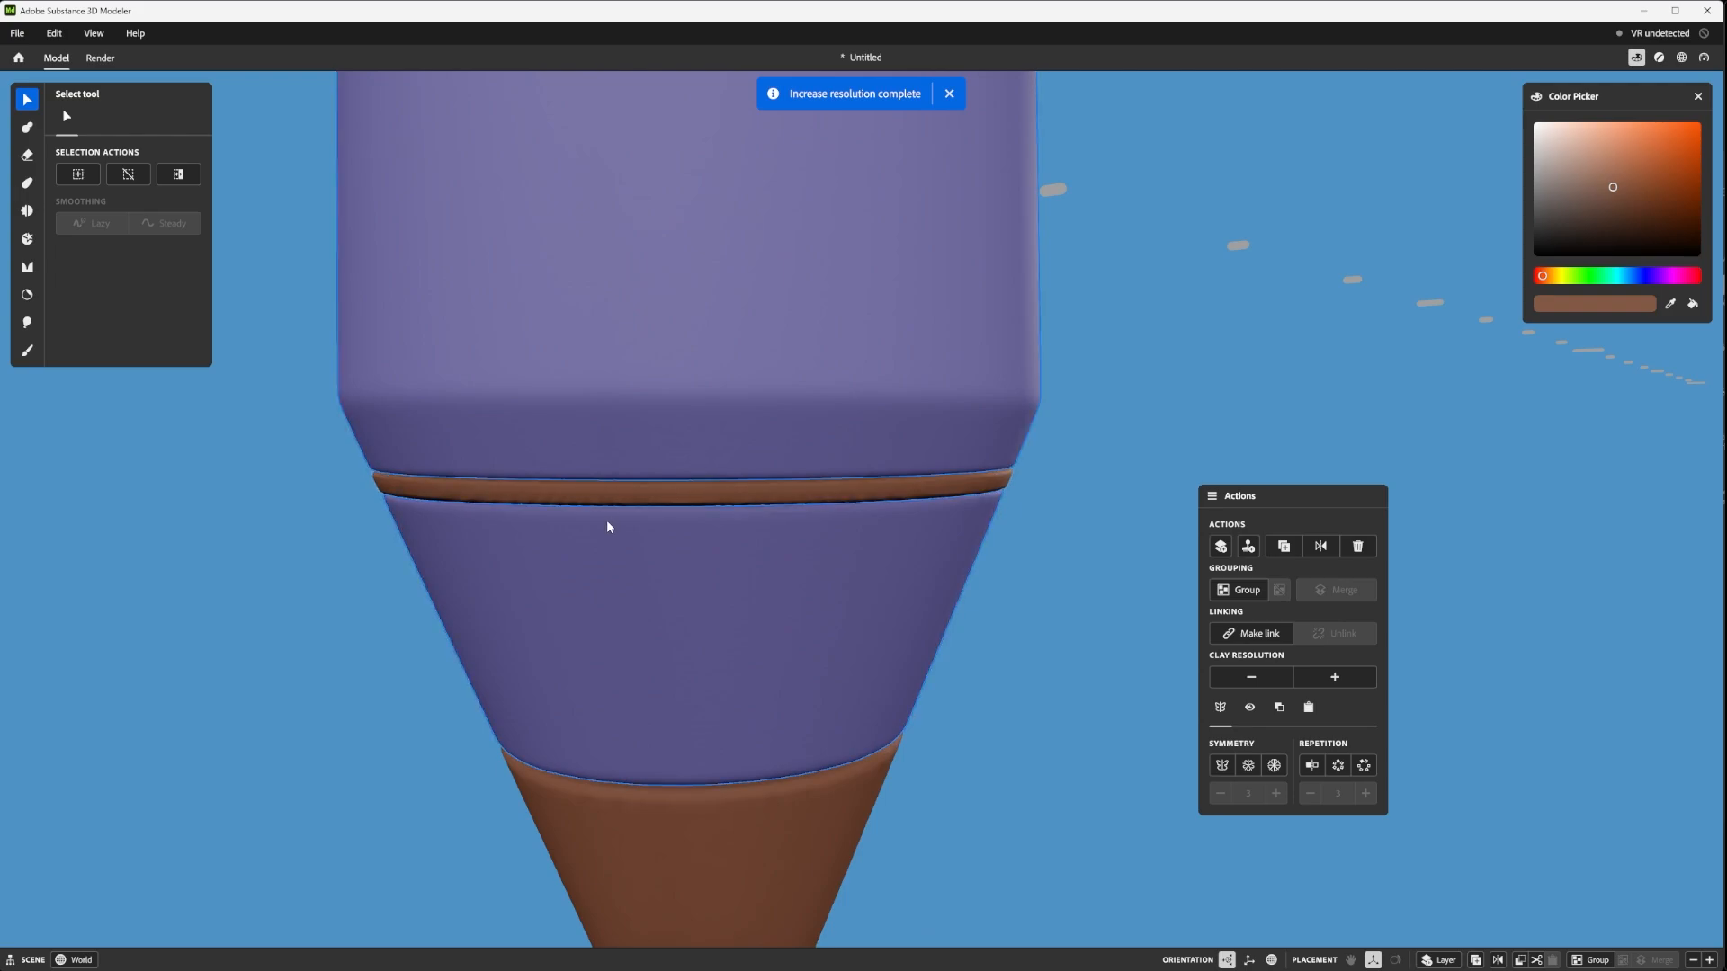
# - Increase the separated thin ring's clay resolution by one level and clear the selection
pyautogui.keyDown('alt'); pyautogui.moveTo(609, 528); pyautogui.dragTo(800, 526); pyautogui.keyUp('alt')
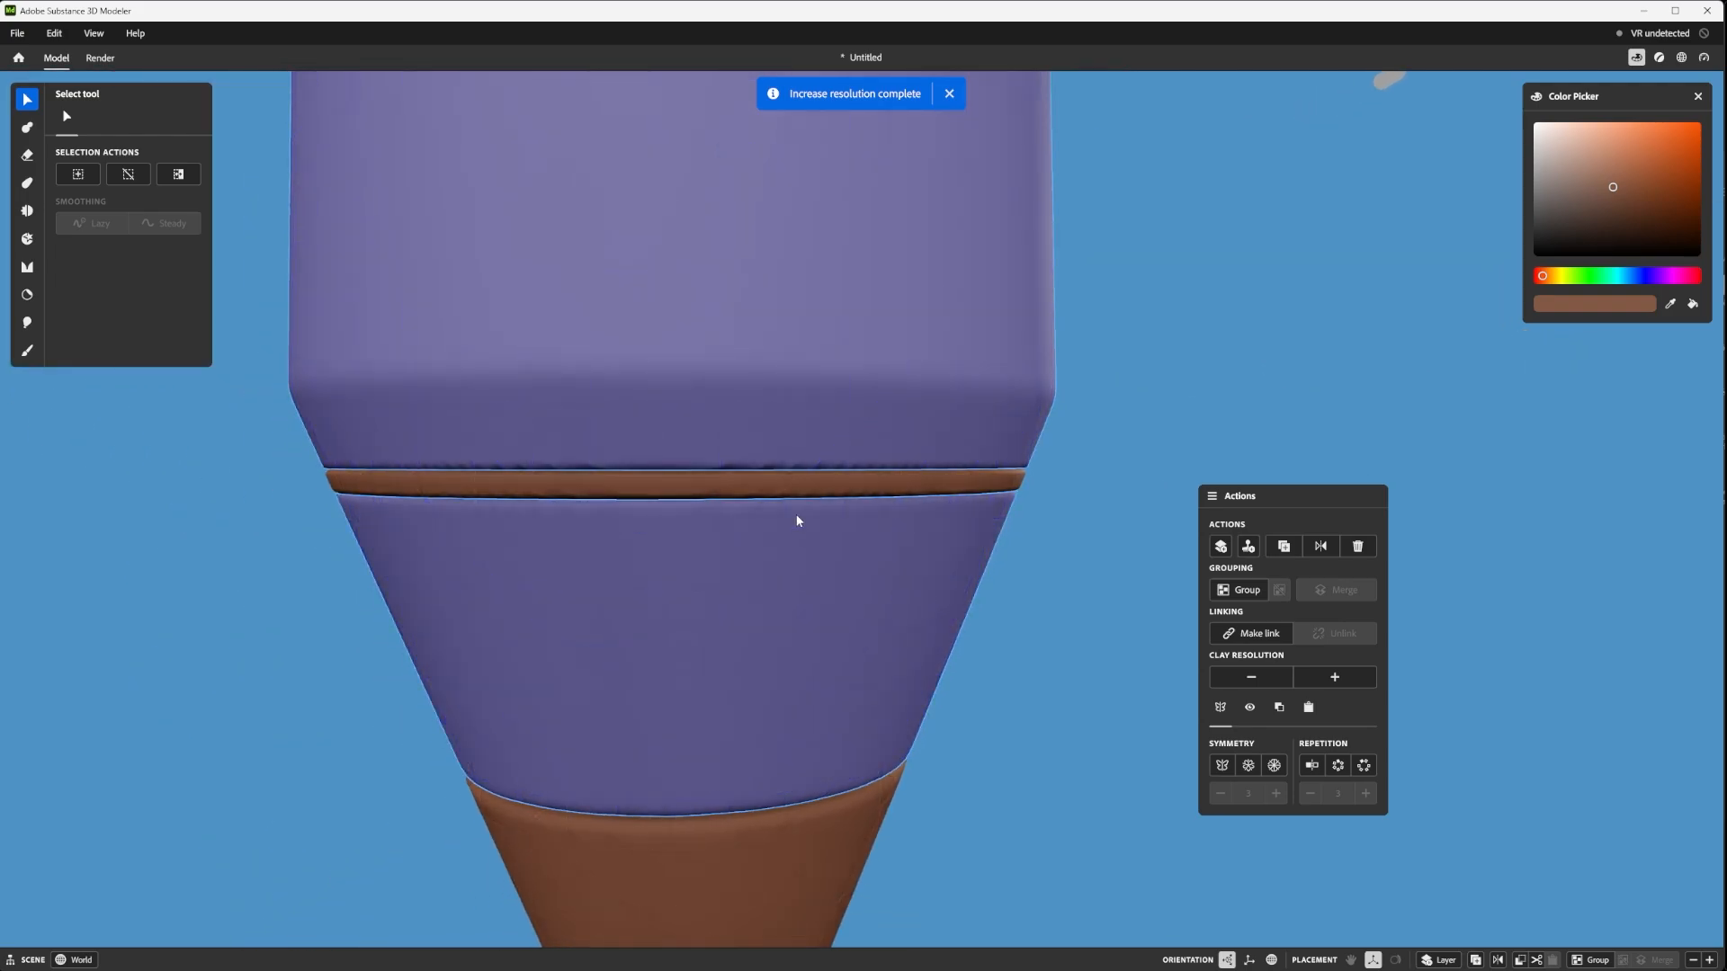
pyautogui.click(745, 487)
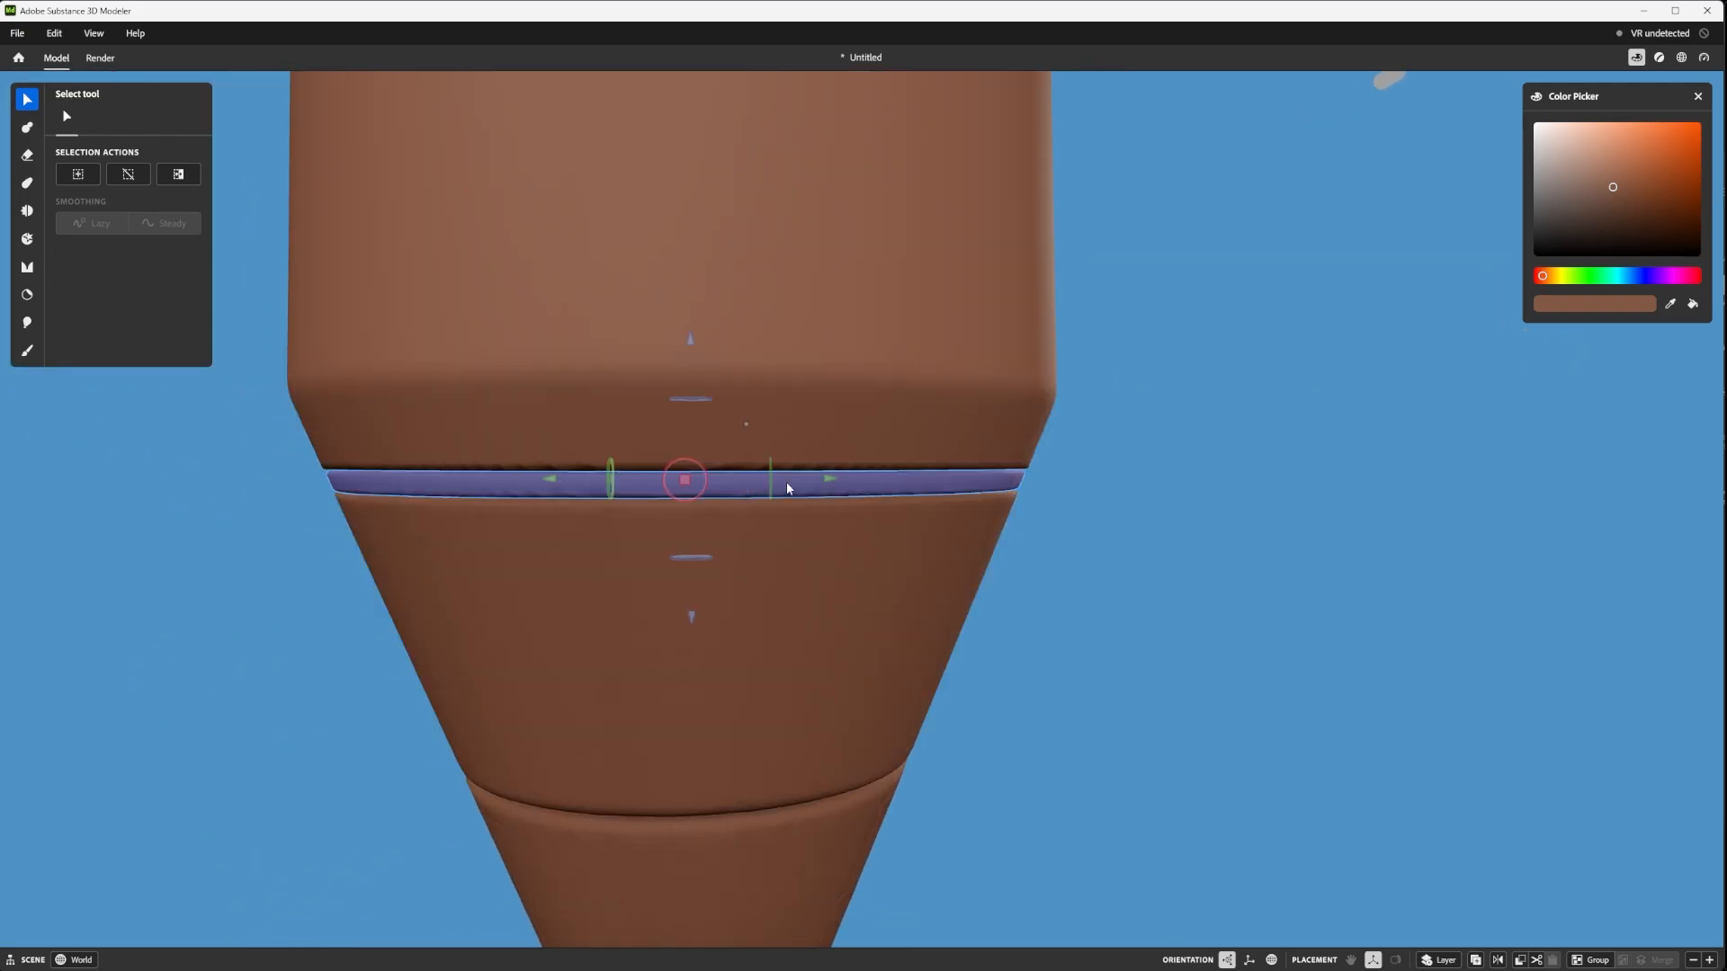
pyautogui.rightClick(988, 493)
pyautogui.click(1124, 674)
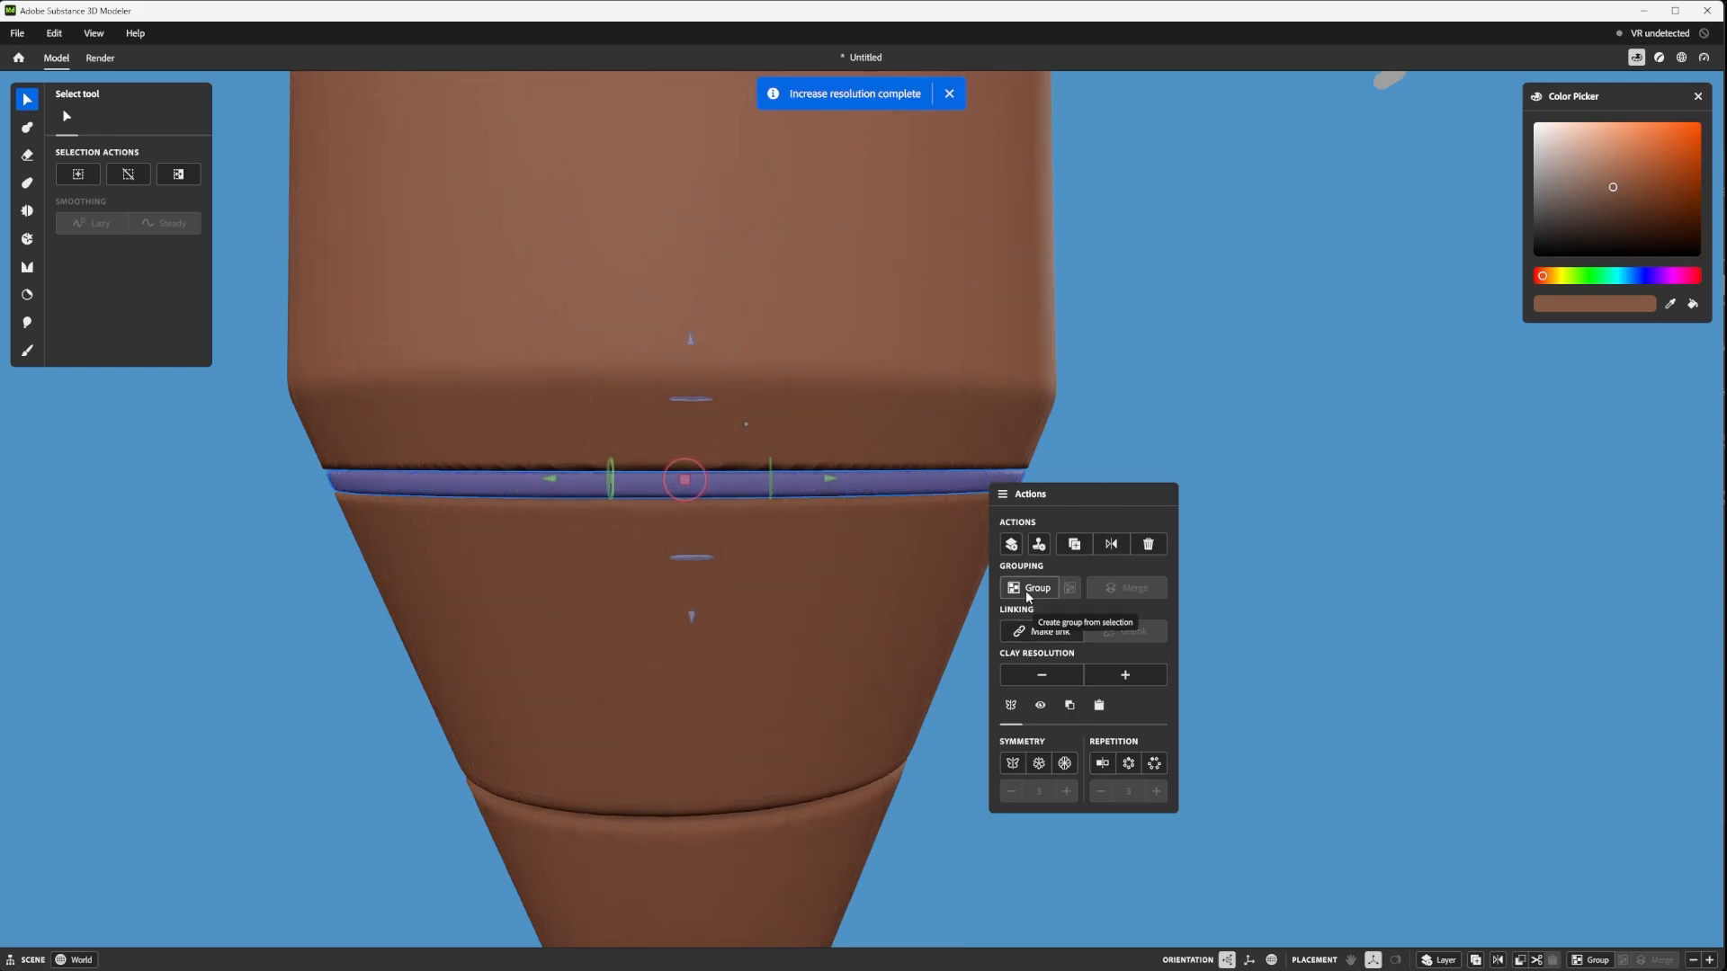
pyautogui.keyDown('alt'); pyautogui.moveTo(993, 456); pyautogui.dragTo(733, 459); pyautogui.keyUp('alt')
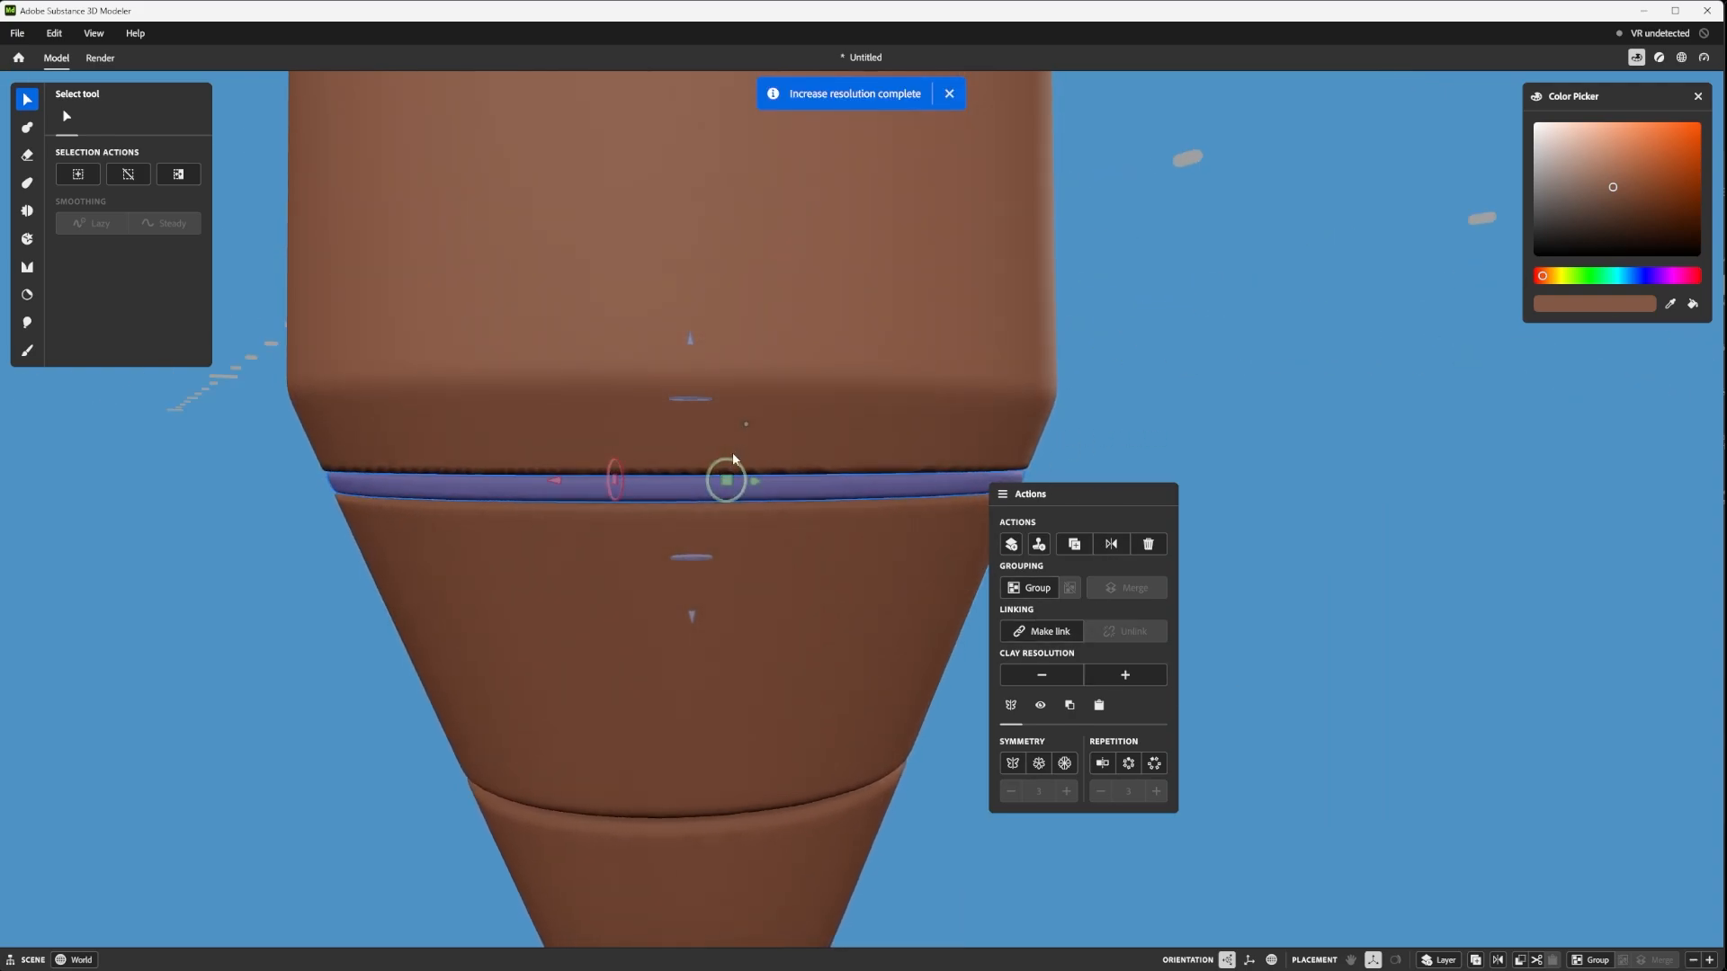
pyautogui.click(1071, 390)
# - Examine the ring and tip seams on the lower end of the shaft from several distances and angles
pyautogui.scroll(-6, 1072, 389)
pyautogui.scroll(5, 691, 482)
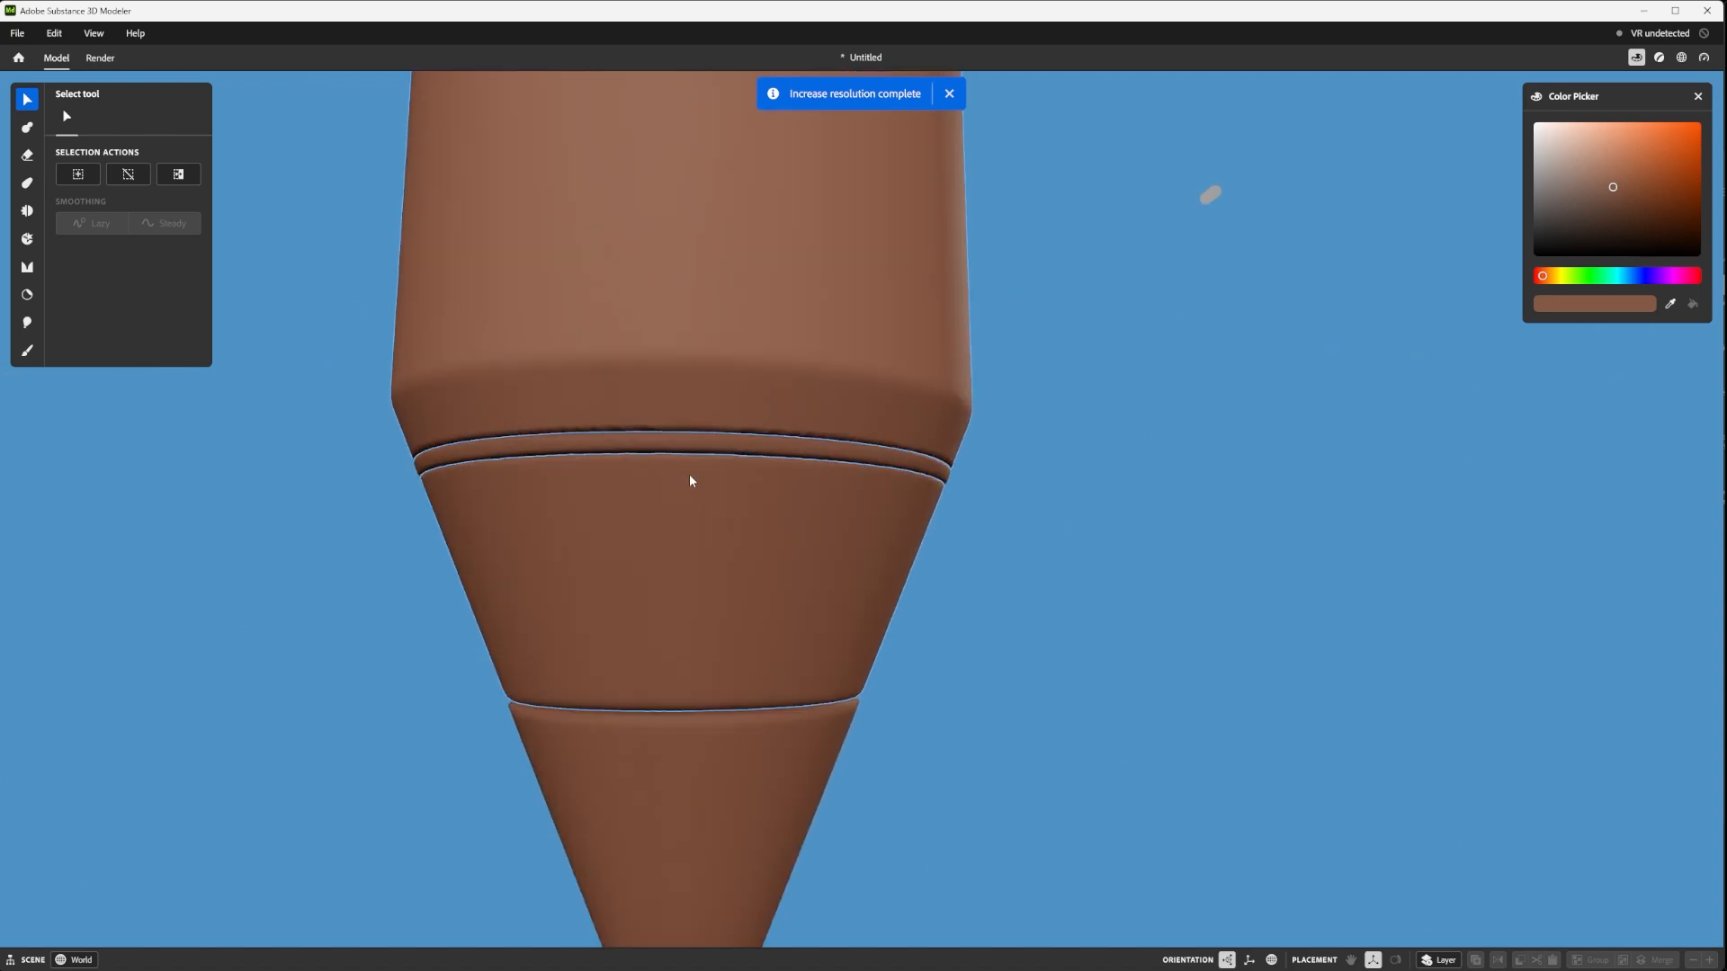
pyautogui.scroll(-4, 711, 441)
pyautogui.moveTo(751, 462); pyautogui.dragTo(769, 603, button='middle')
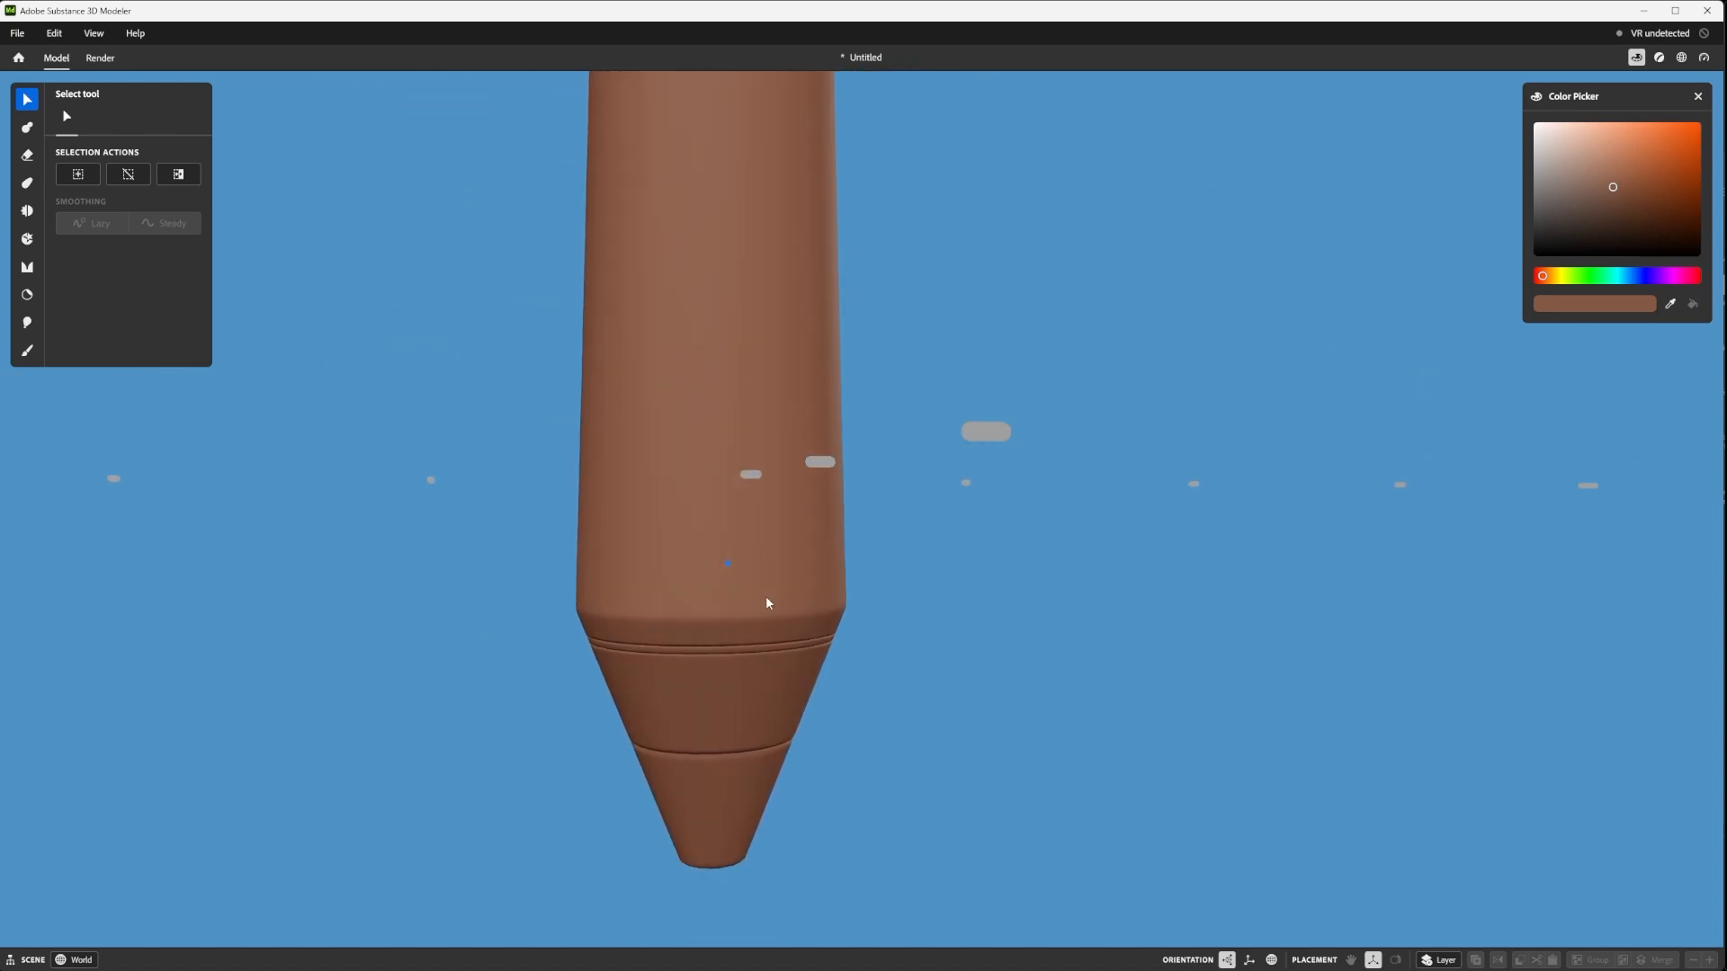
pyautogui.keyDown('alt'); pyautogui.moveTo(768, 603); pyautogui.dragTo(536, 393); pyautogui.keyUp('alt')
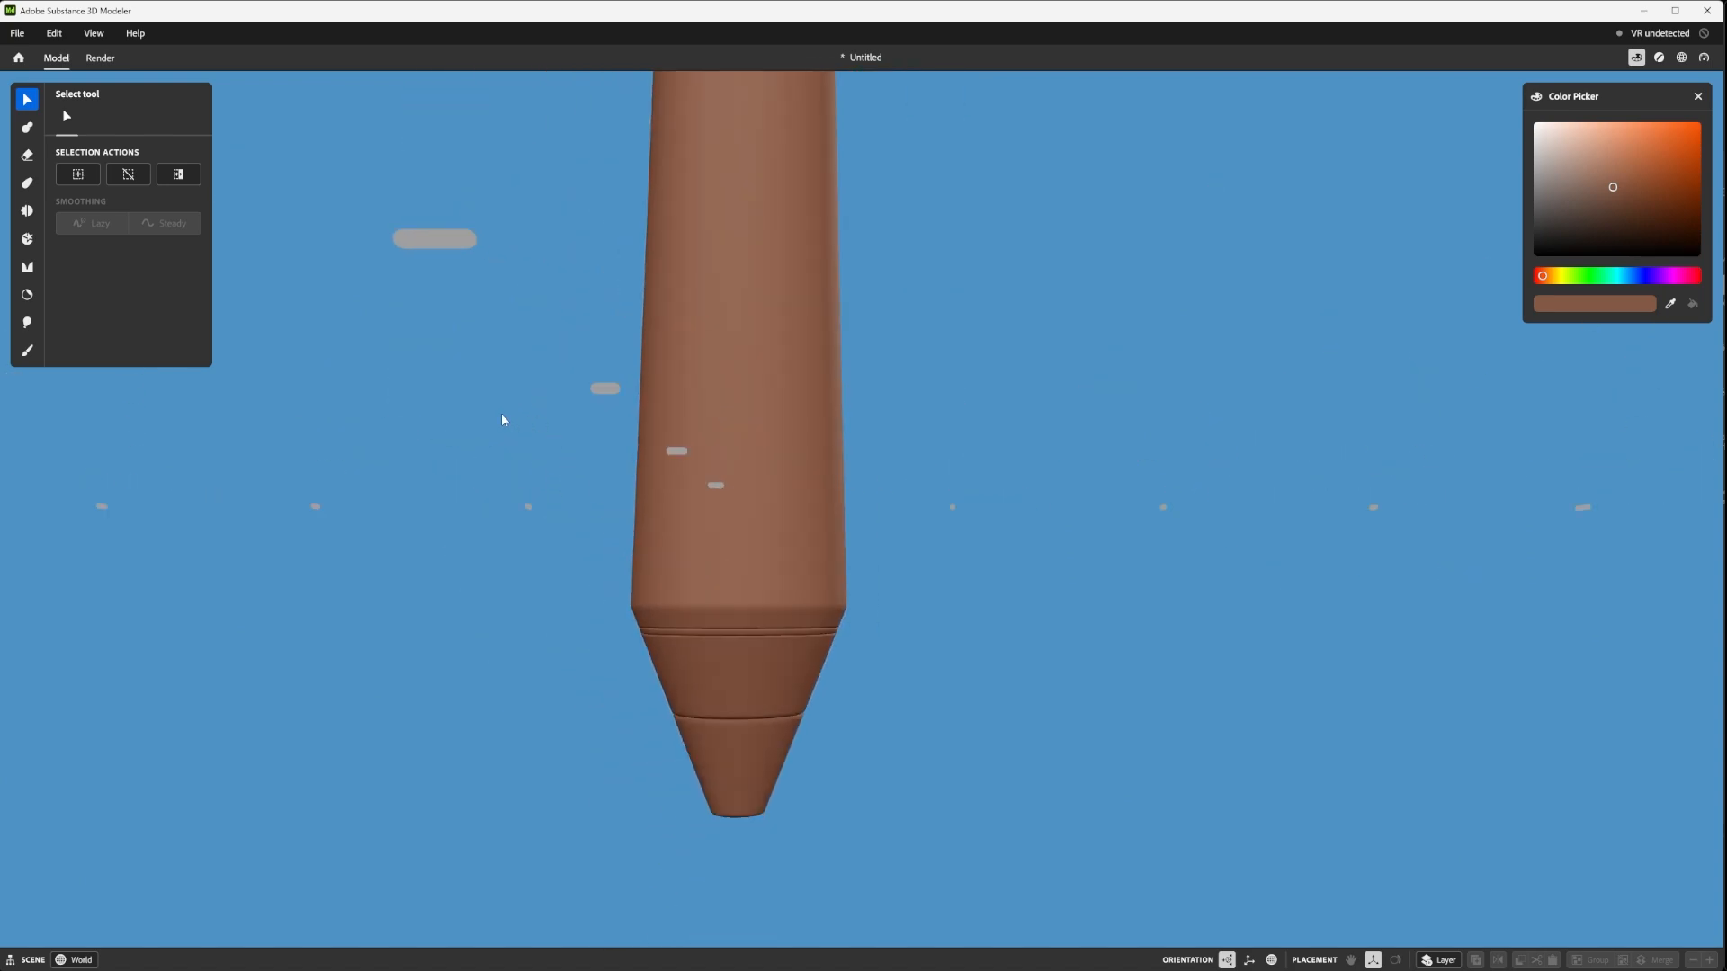
pyautogui.scroll(2, 423, 515)
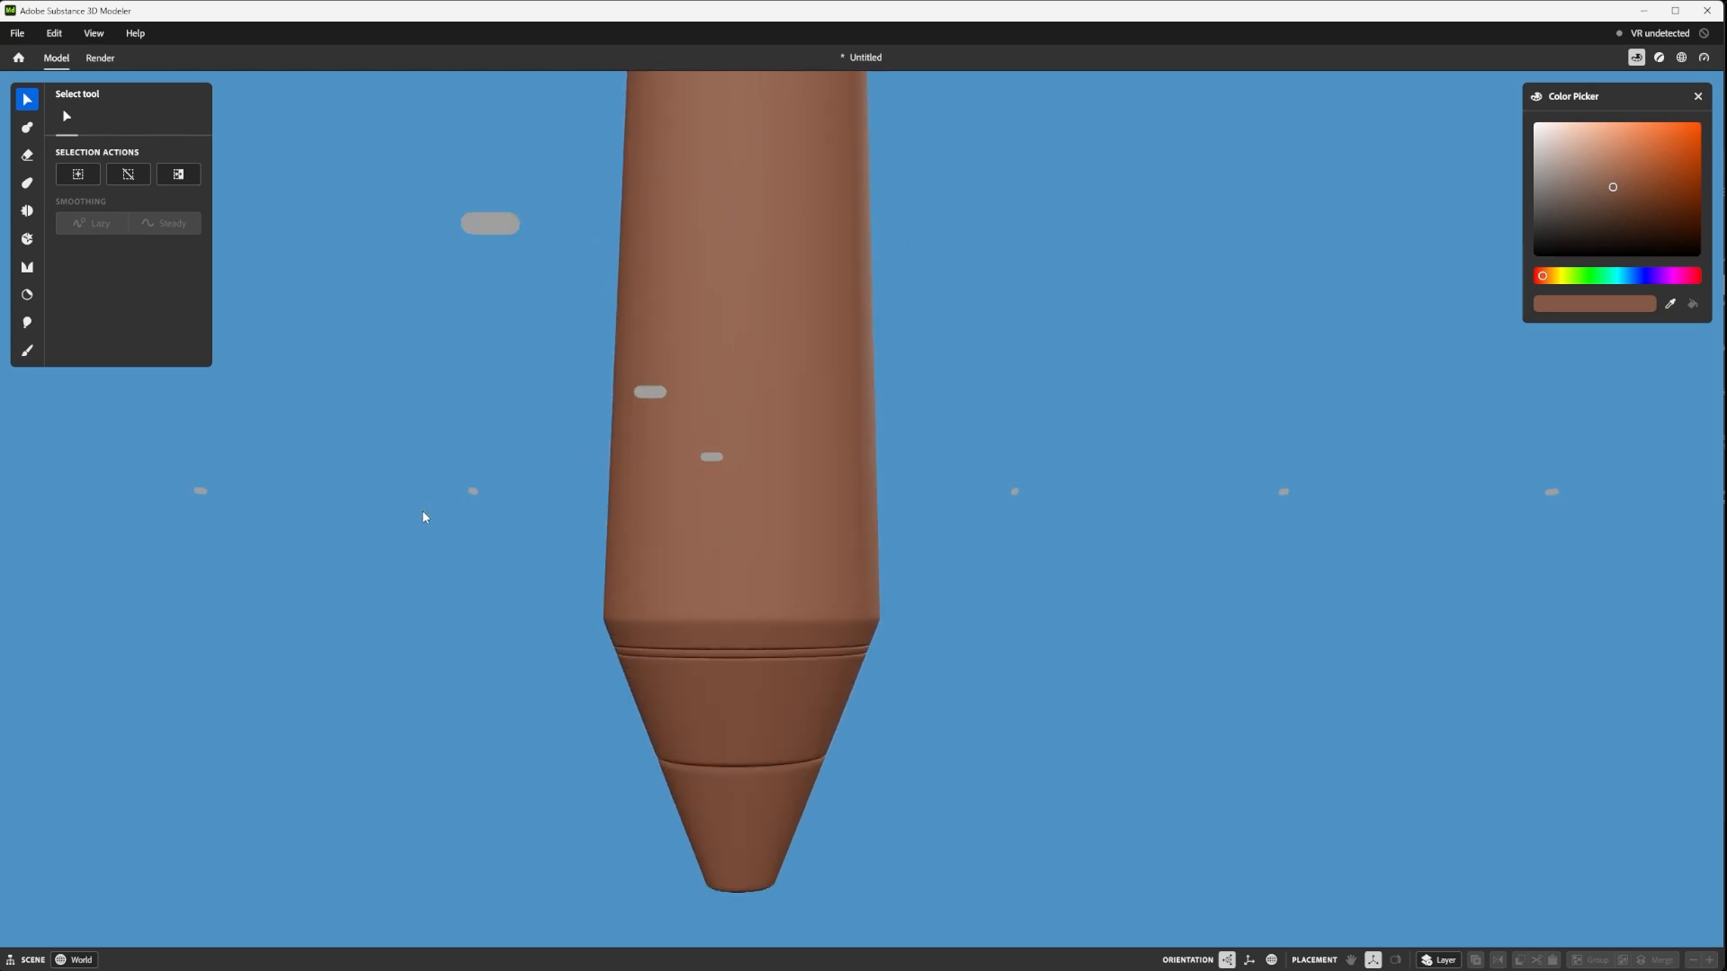
pyautogui.scroll(3, 710, 648)
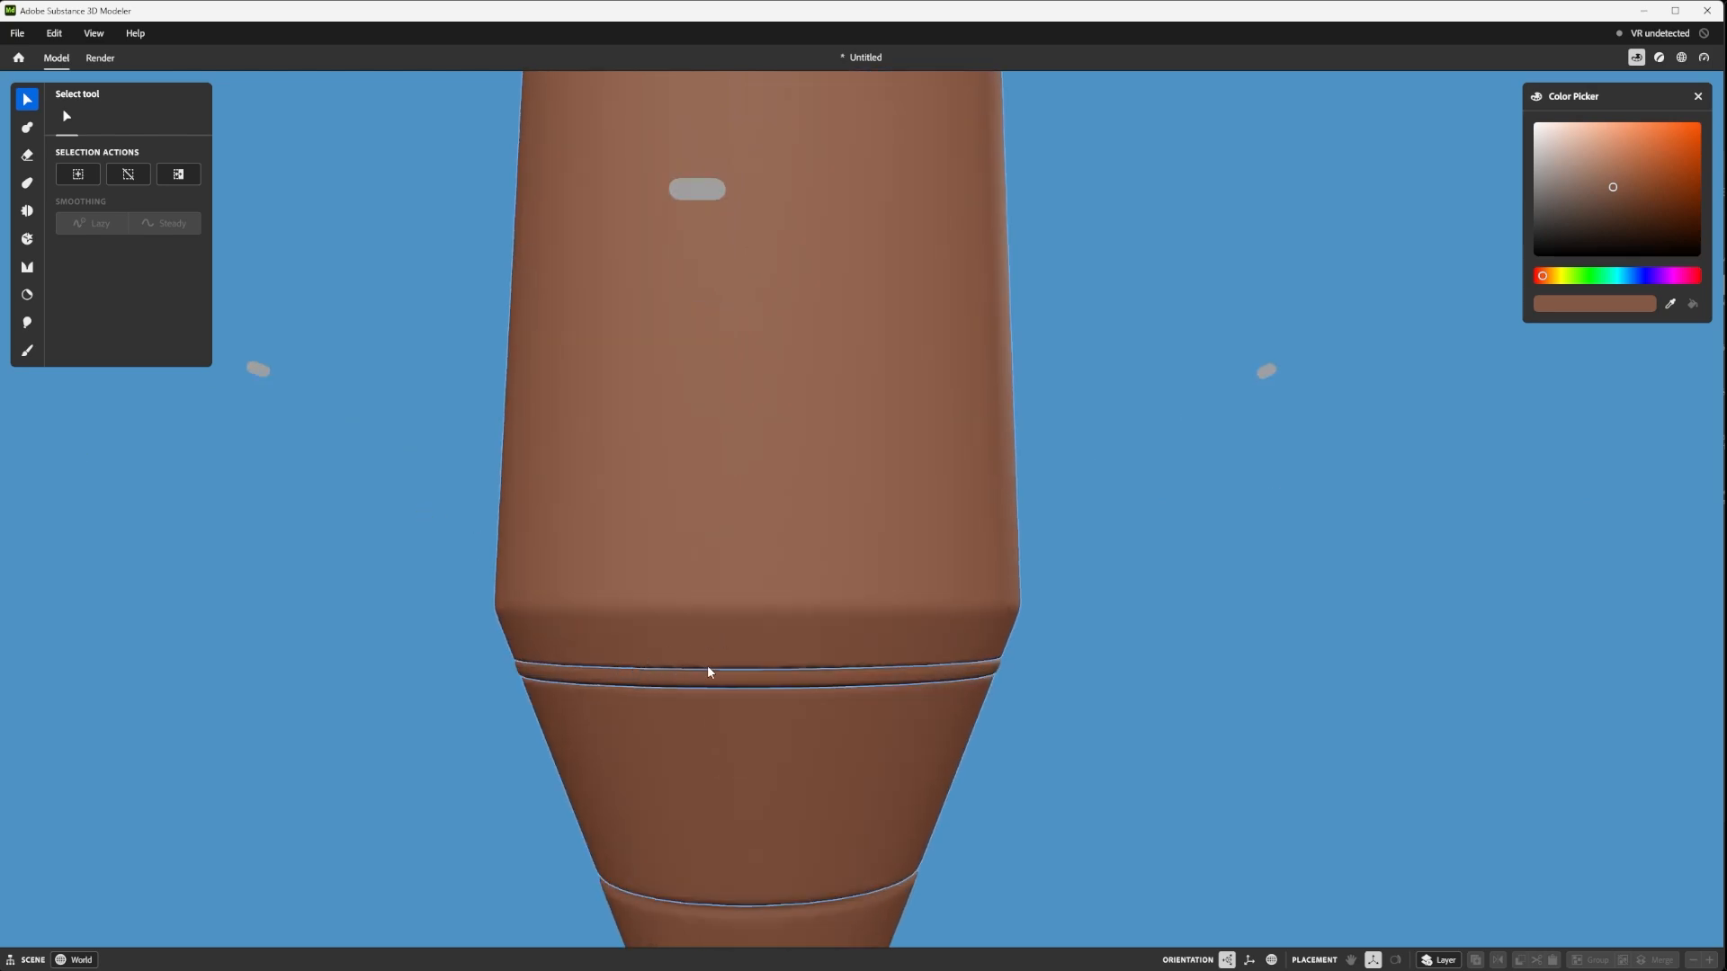
pyautogui.scroll(-4, 771, 629)
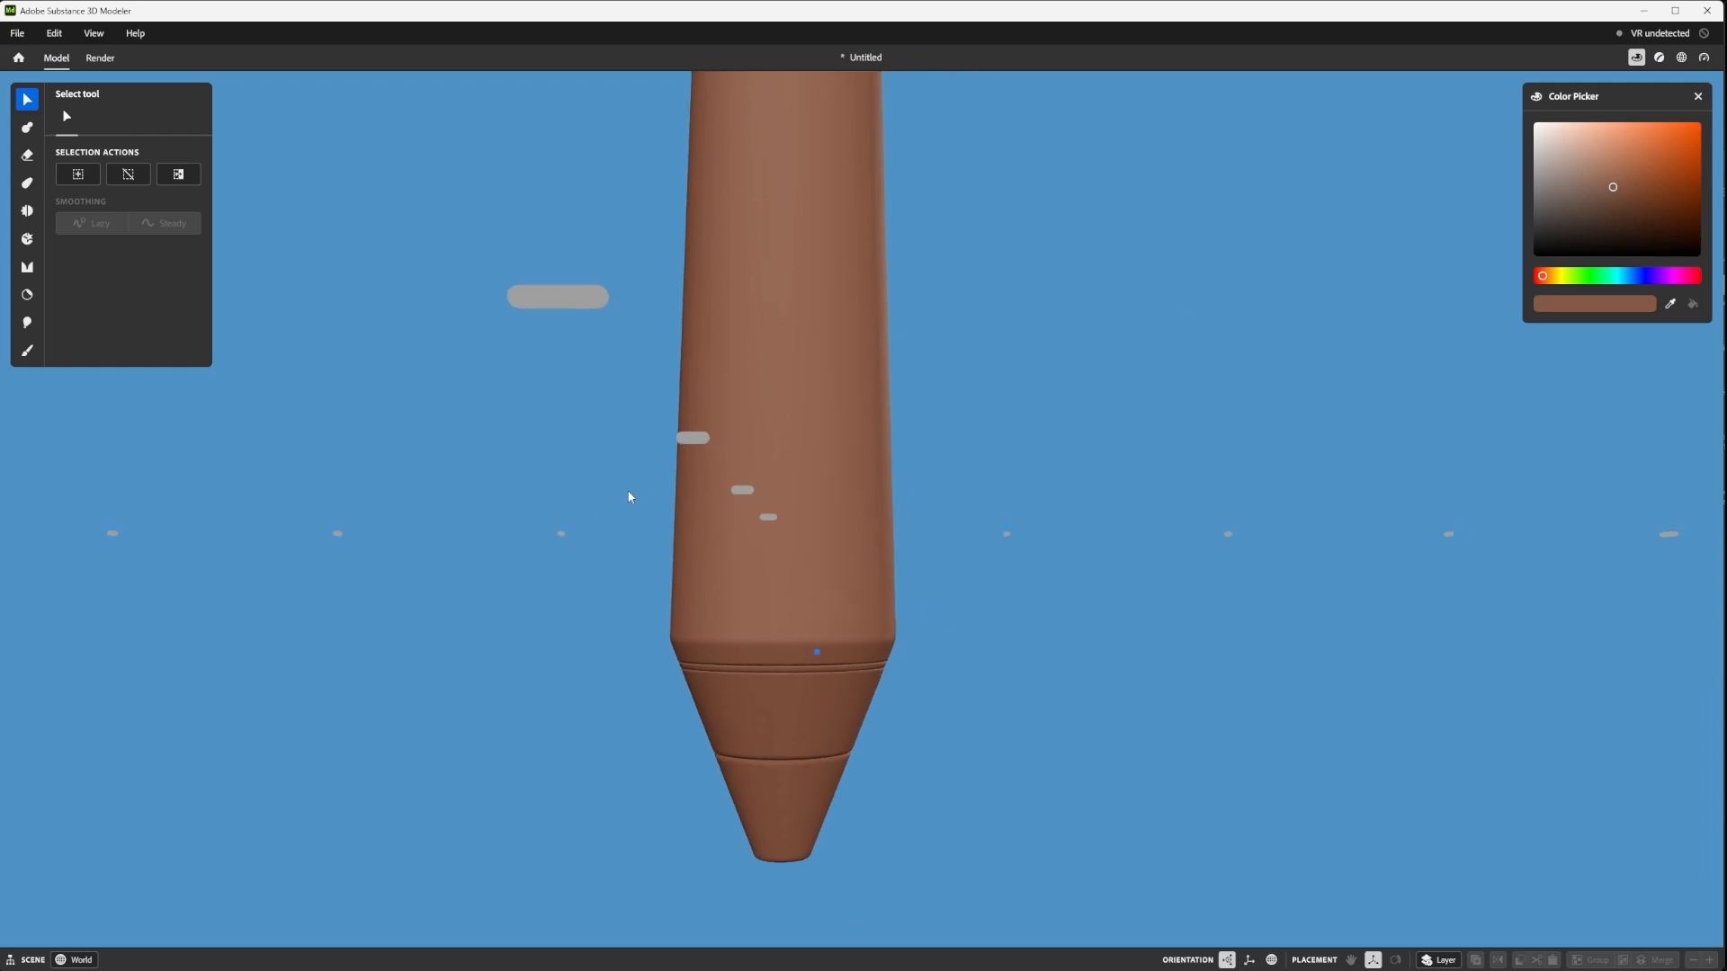
pyautogui.moveTo(628, 496); pyautogui.dragTo(468, 484, button='middle')
# - Select the shaft body for editing and activate the Warp tool with its spherical 0.12 m brush
pyautogui.click(586, 312)
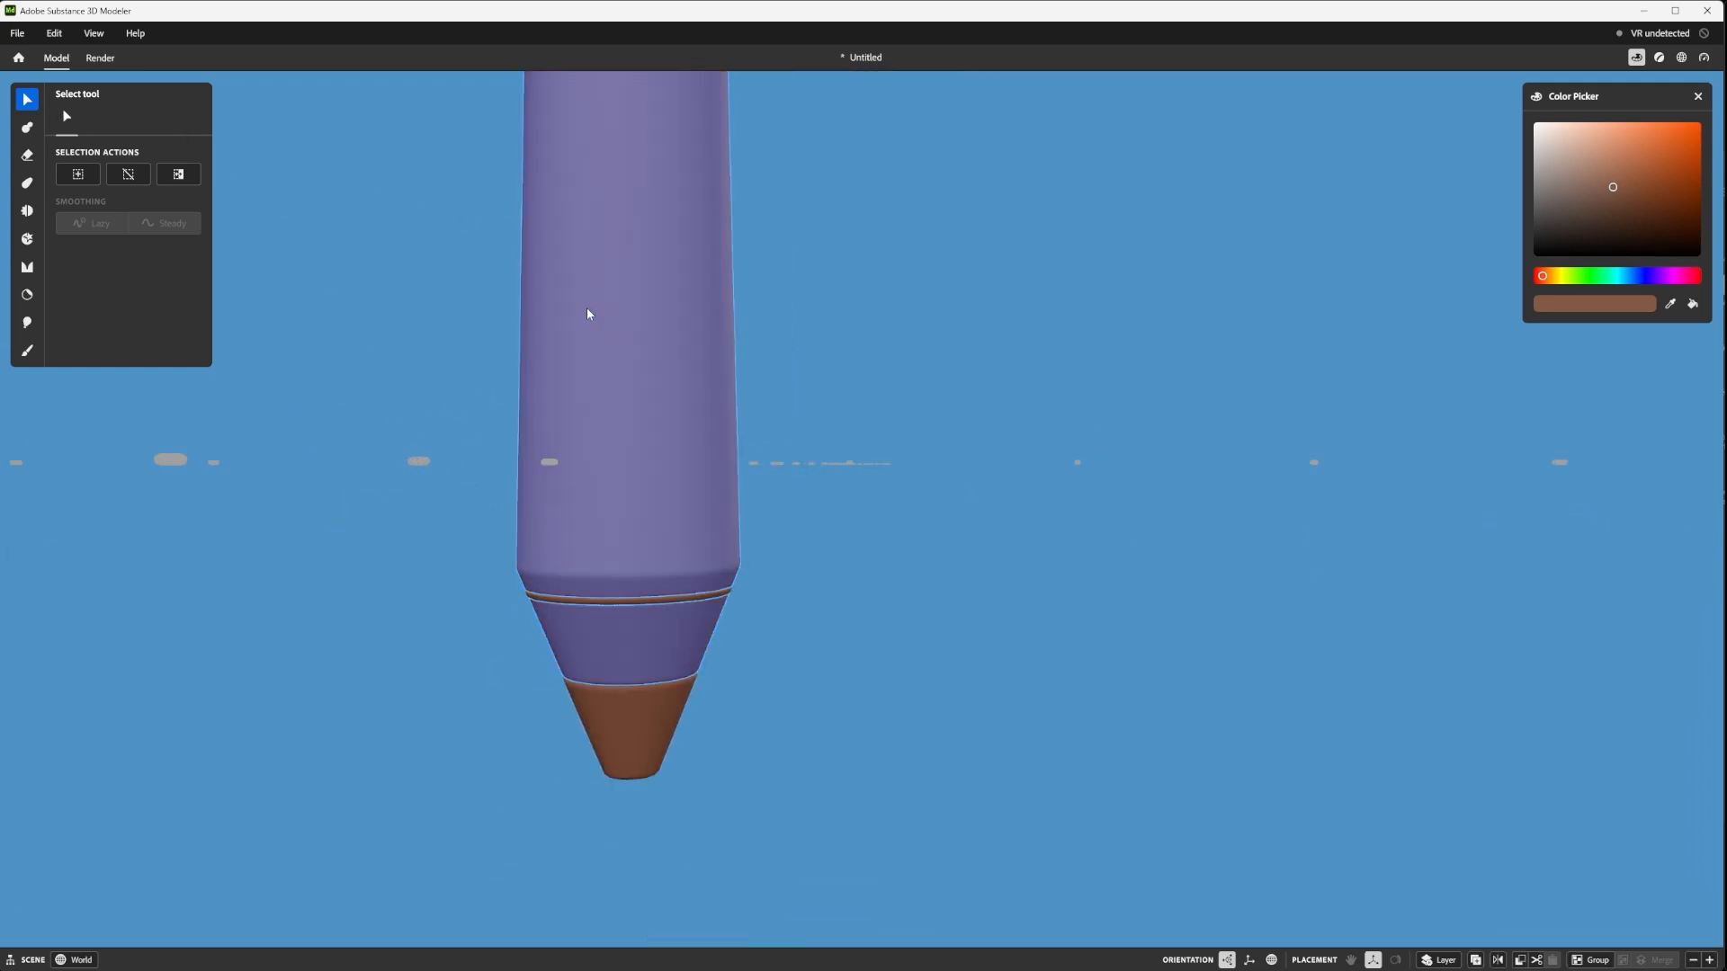
pyautogui.click(28, 127)
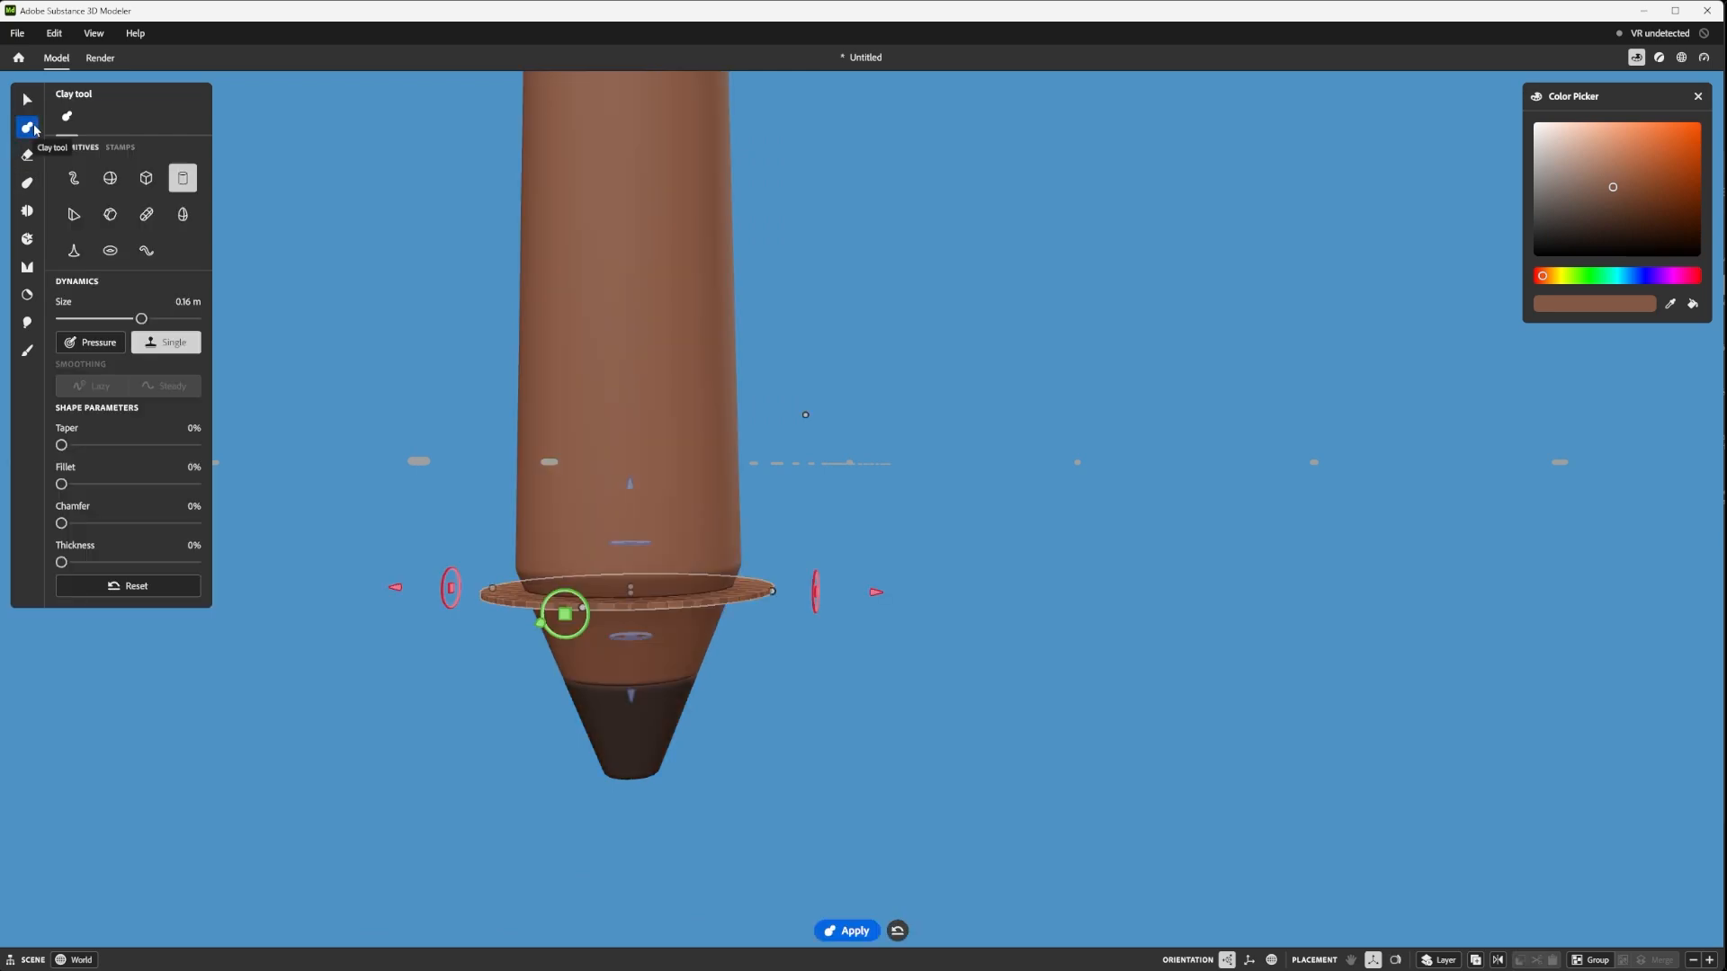
pyautogui.moveTo(431, 425); pyautogui.dragTo(585, 451, button='middle')
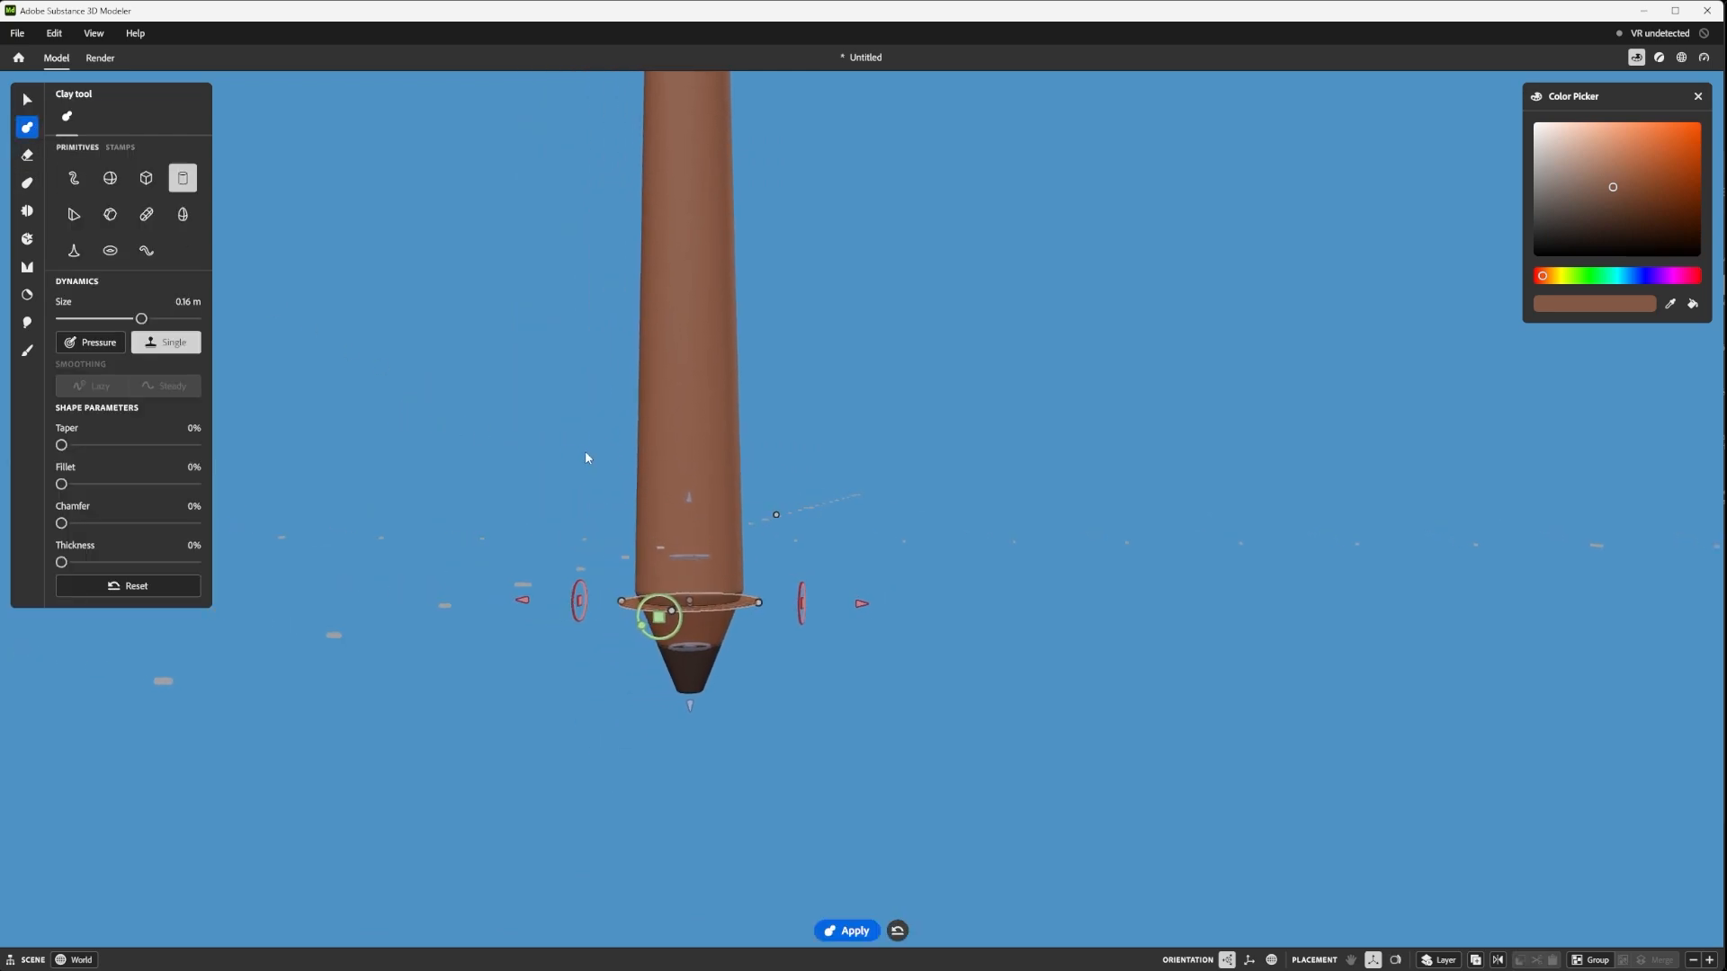
pyautogui.click(27, 155)
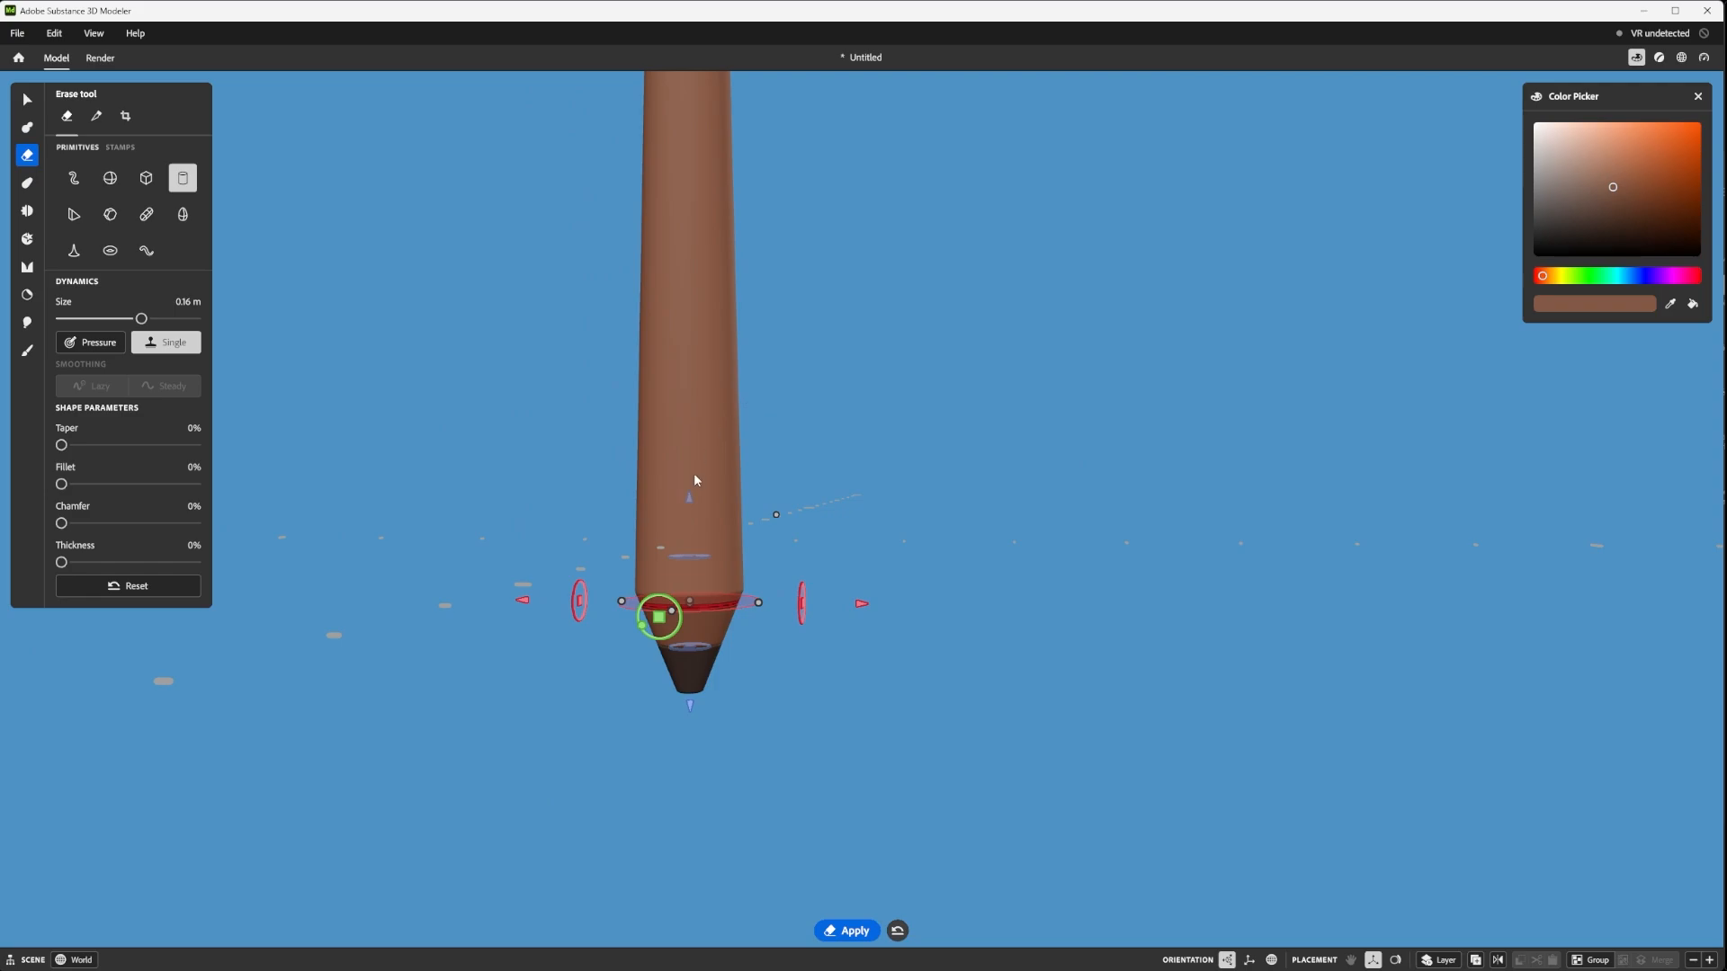
pyautogui.scroll(3, 713, 609)
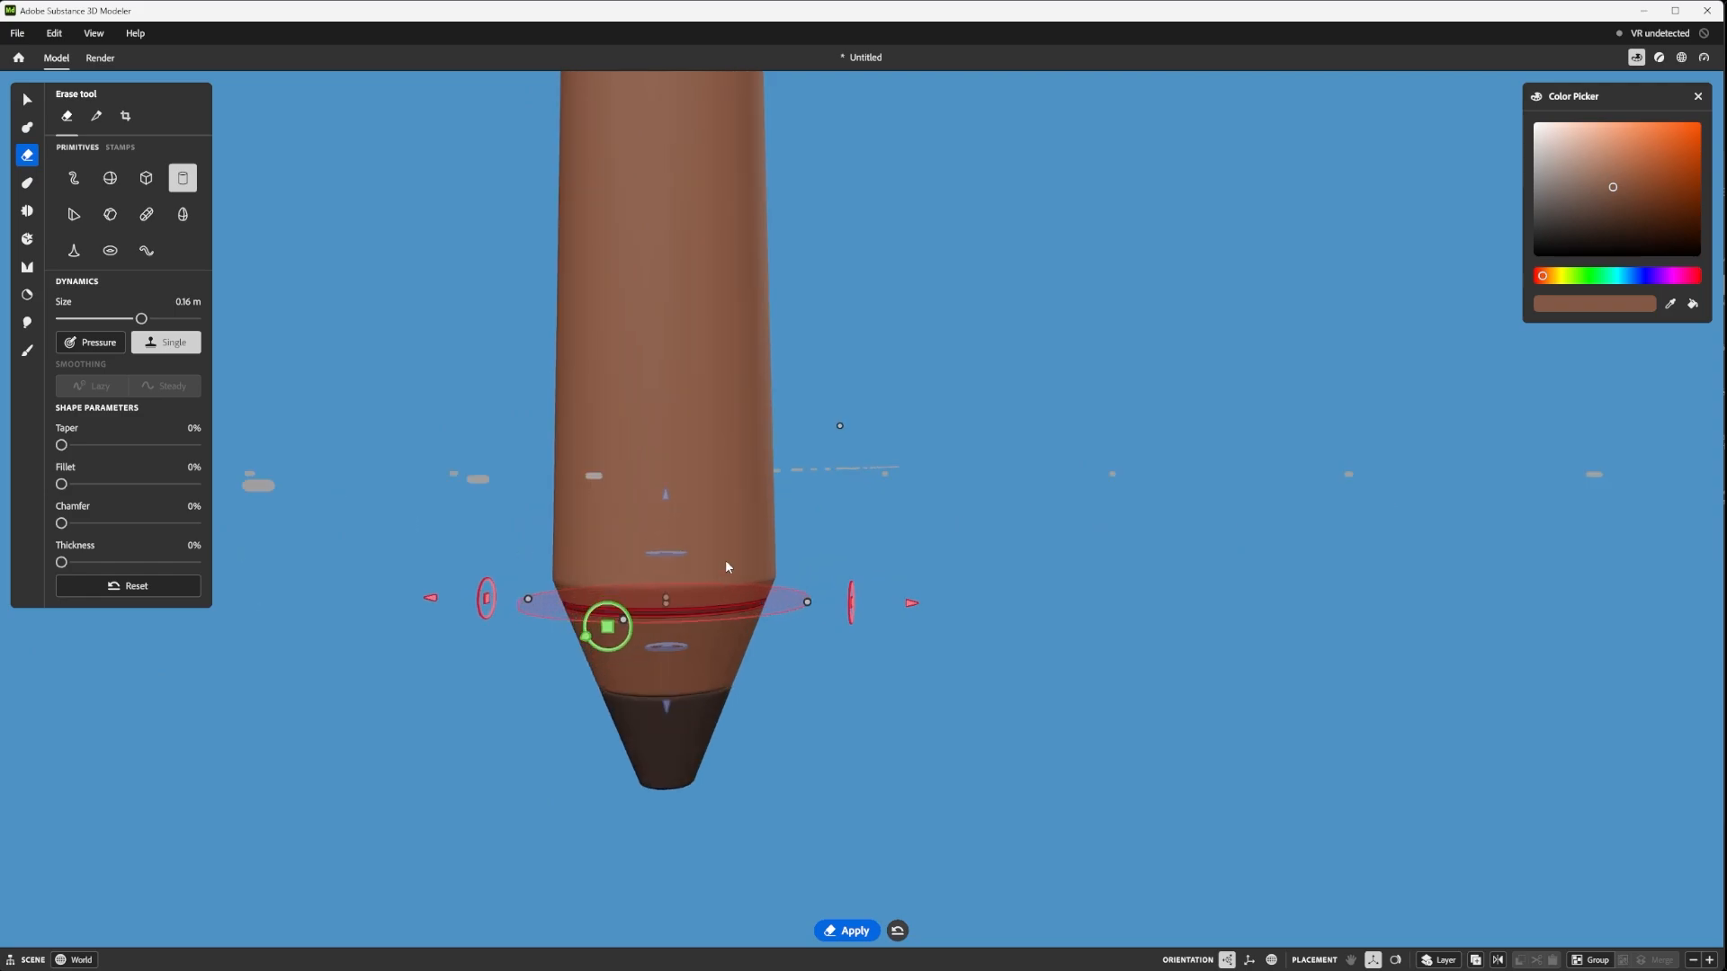
pyautogui.scroll(-2, 728, 526)
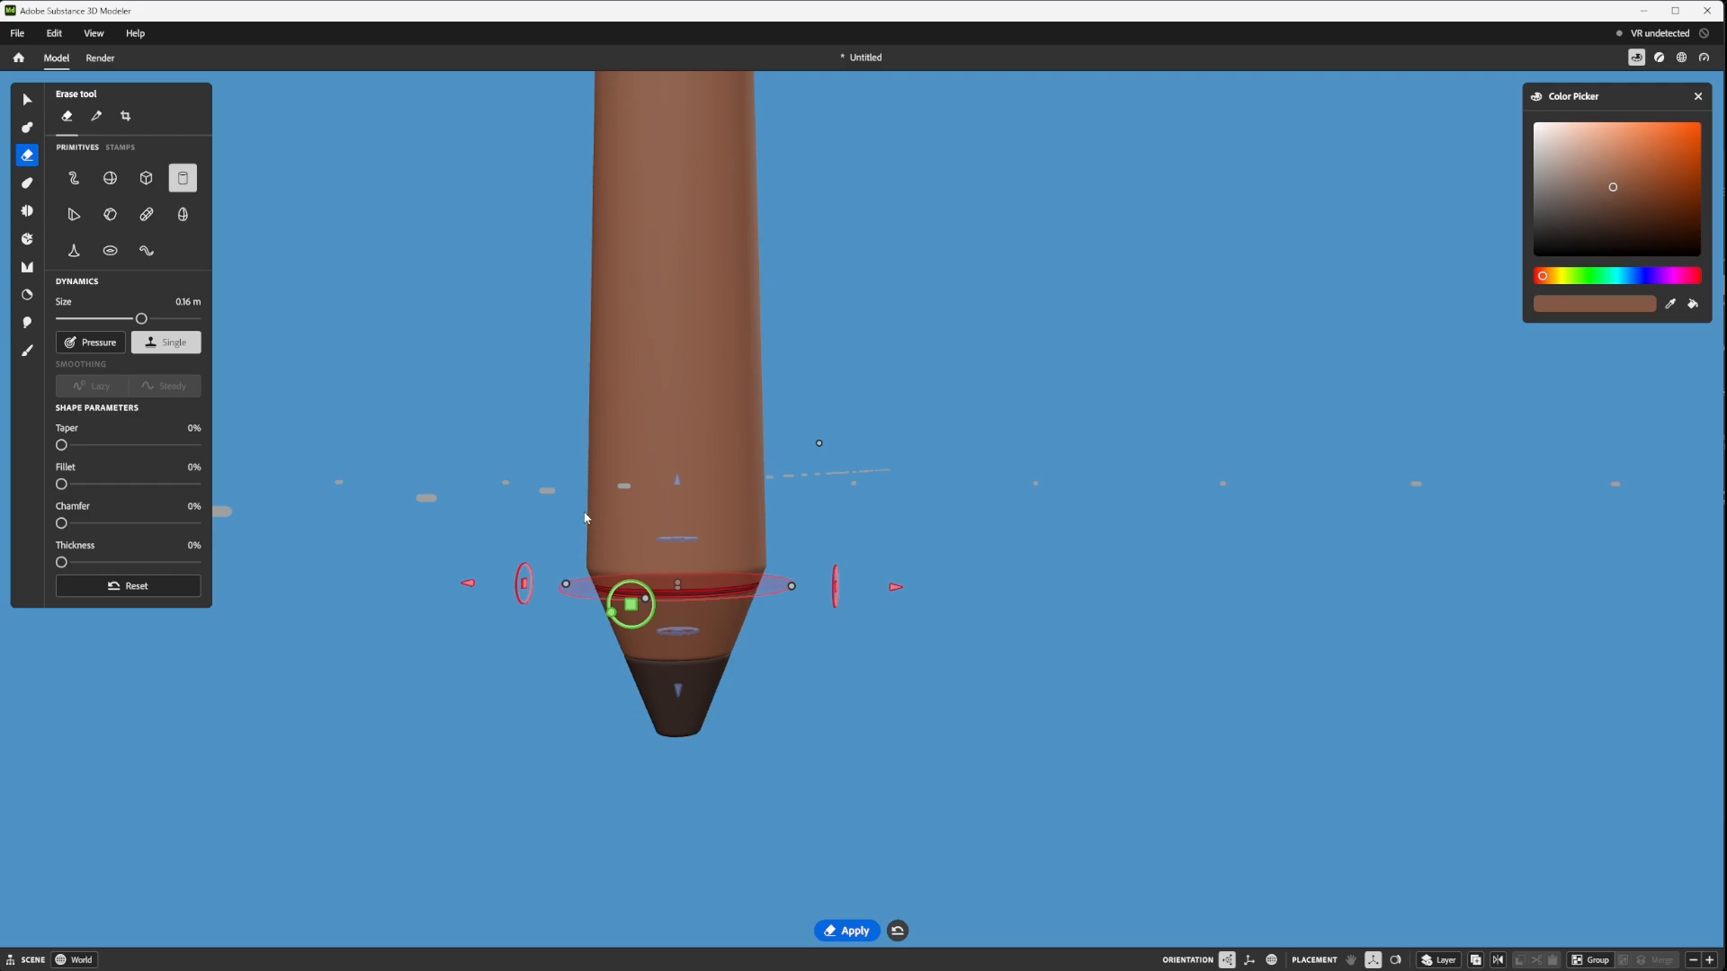
pyautogui.click(28, 183)
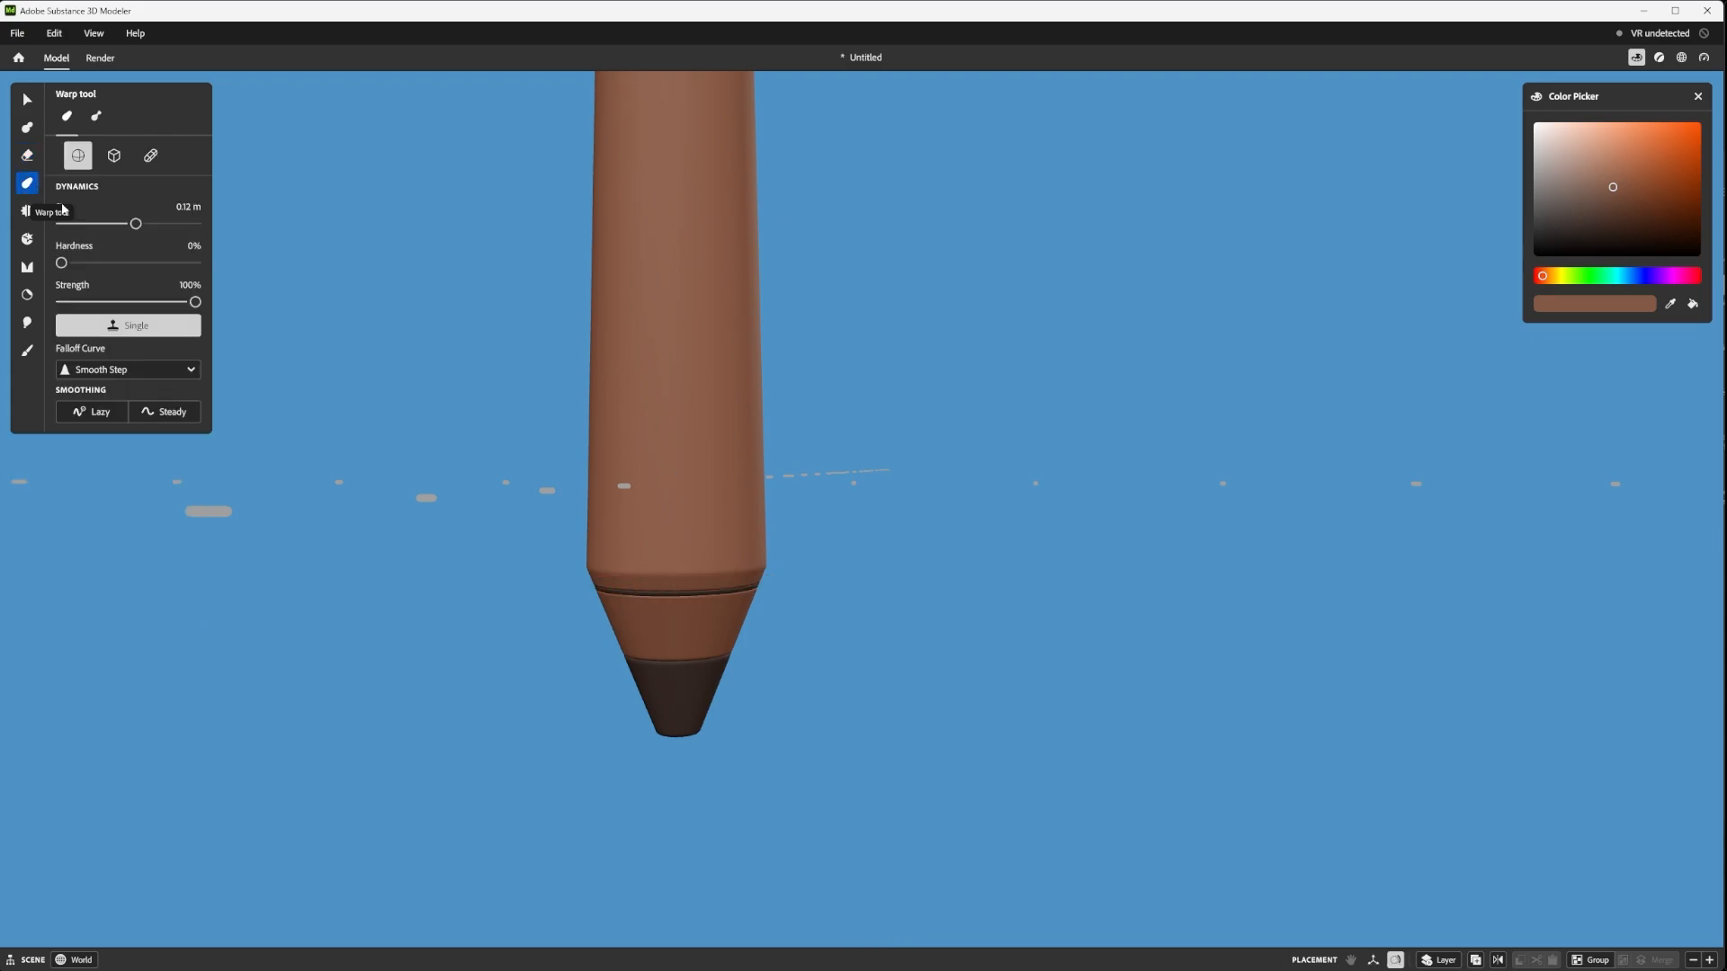
# - Try pulling bulges out of the lower shaft body with the Warp tool at 100% strength, undoing each pull
pyautogui.moveTo(737, 450); pyautogui.dragTo(982, 428)
pyautogui.hotkey('ctrl', 'z')
pyautogui.moveTo(716, 392)
pyautogui.mouseDown()
pyautogui.moveTo(814, 349)
pyautogui.moveTo(783, 364)
pyautogui.mouseUp()
pyautogui.hotkey('ctrl', 'z')
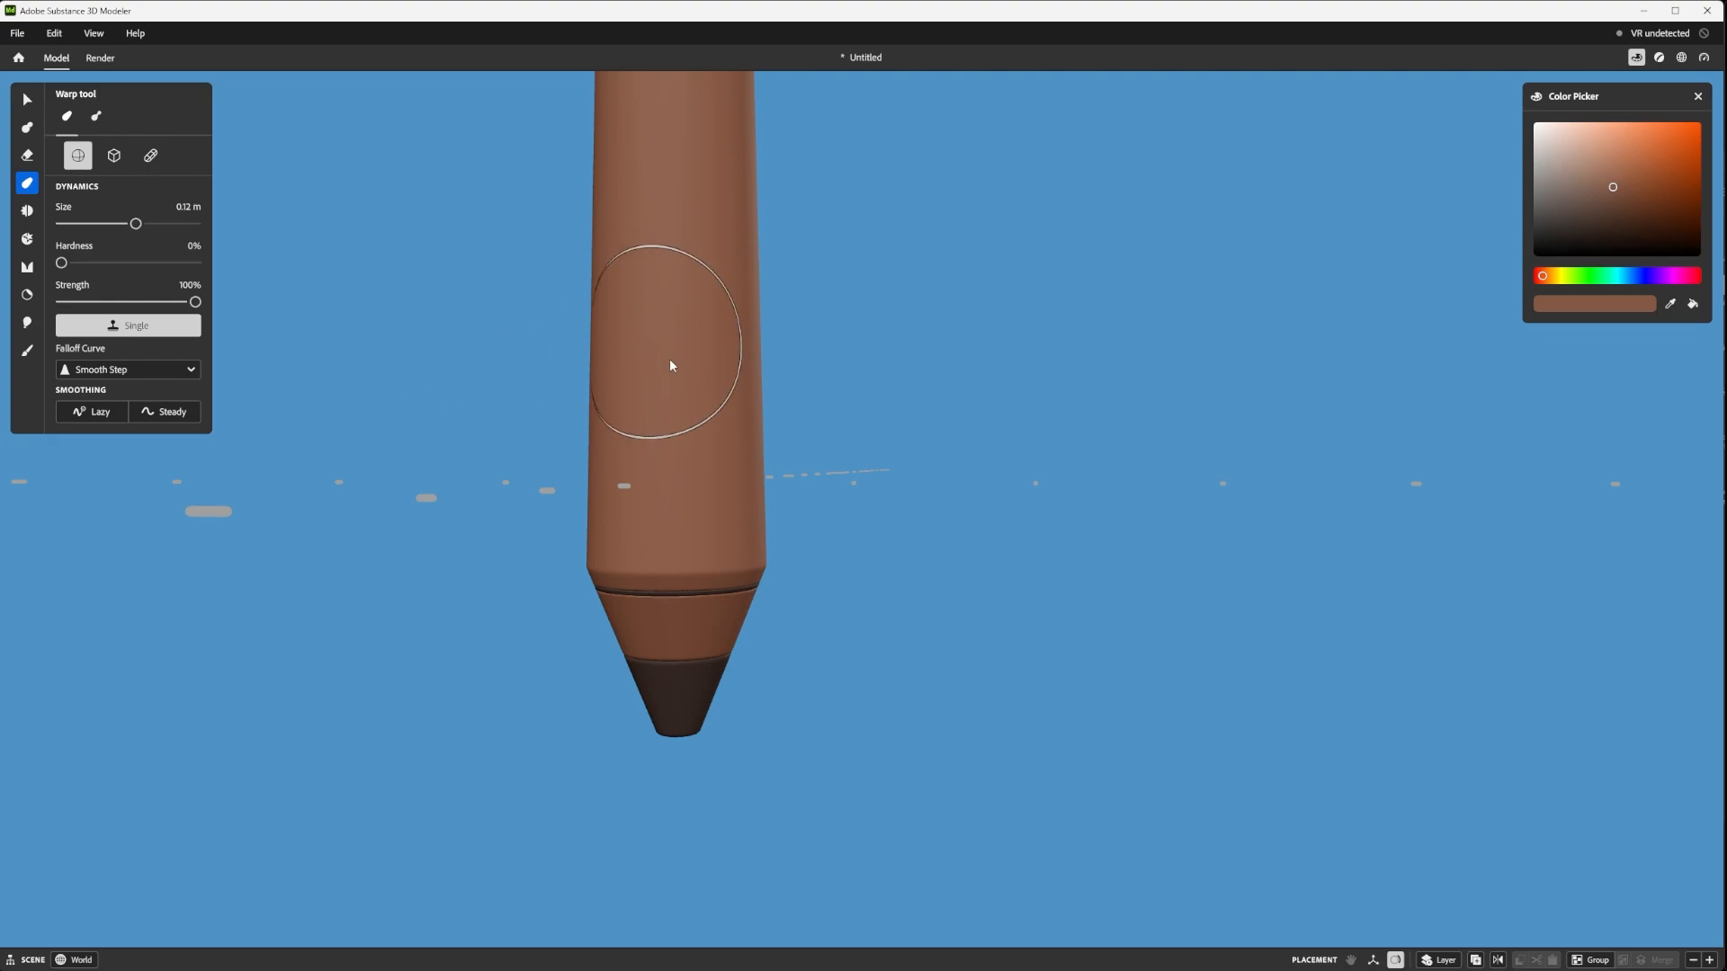
pyautogui.moveTo(747, 469); pyautogui.dragTo(761, 502)
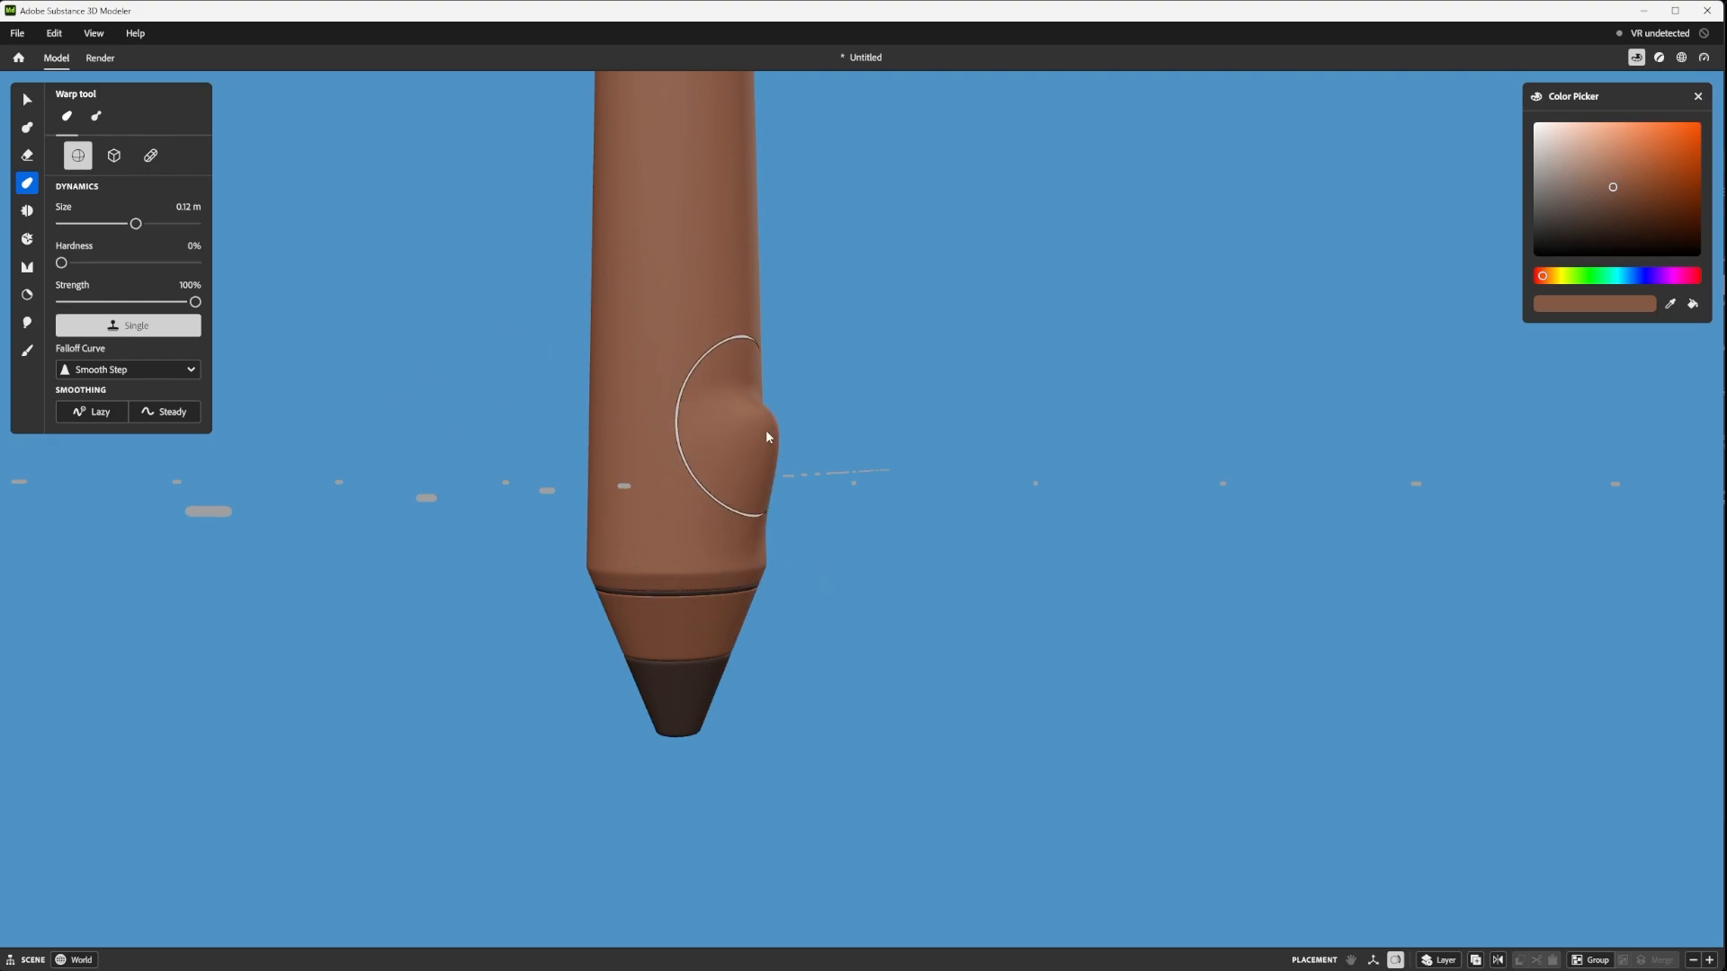
pyautogui.hotkey('ctrl', 'z')
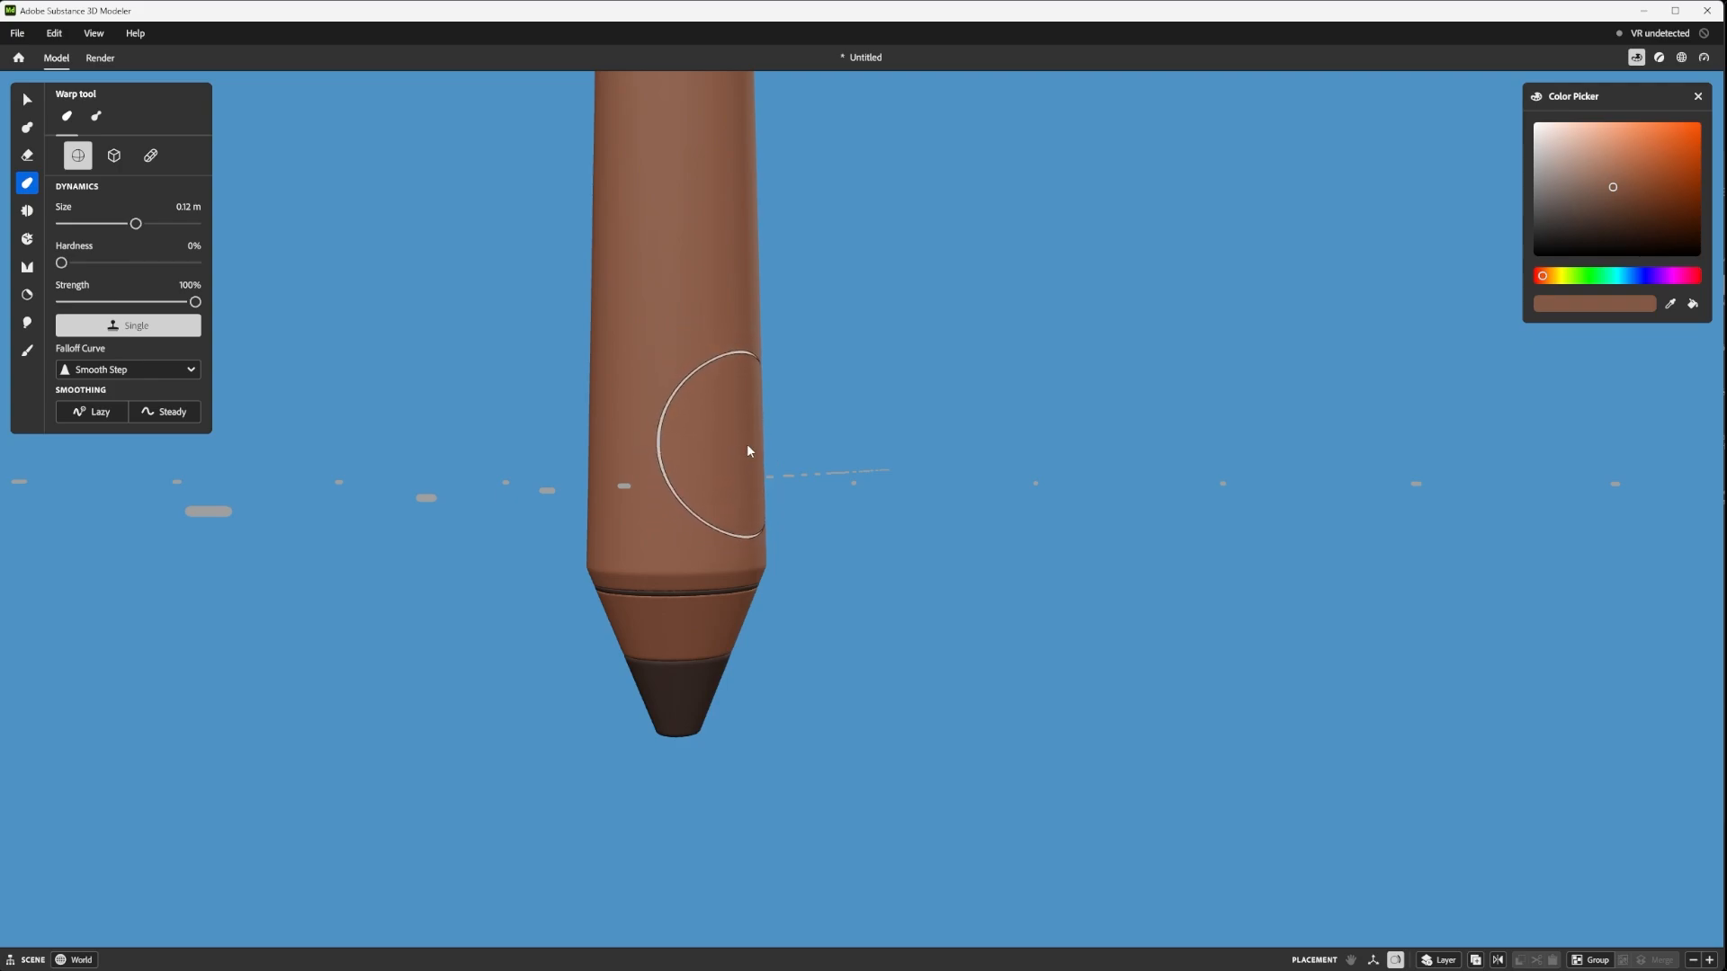
# - Try warping a long spike out of the shaft's side and a second prong down from it, and undo both pulls
pyautogui.moveTo(747, 449)
pyautogui.mouseDown()
pyautogui.moveTo(1083, 297)
pyautogui.moveTo(1132, 316)
pyautogui.mouseUp()
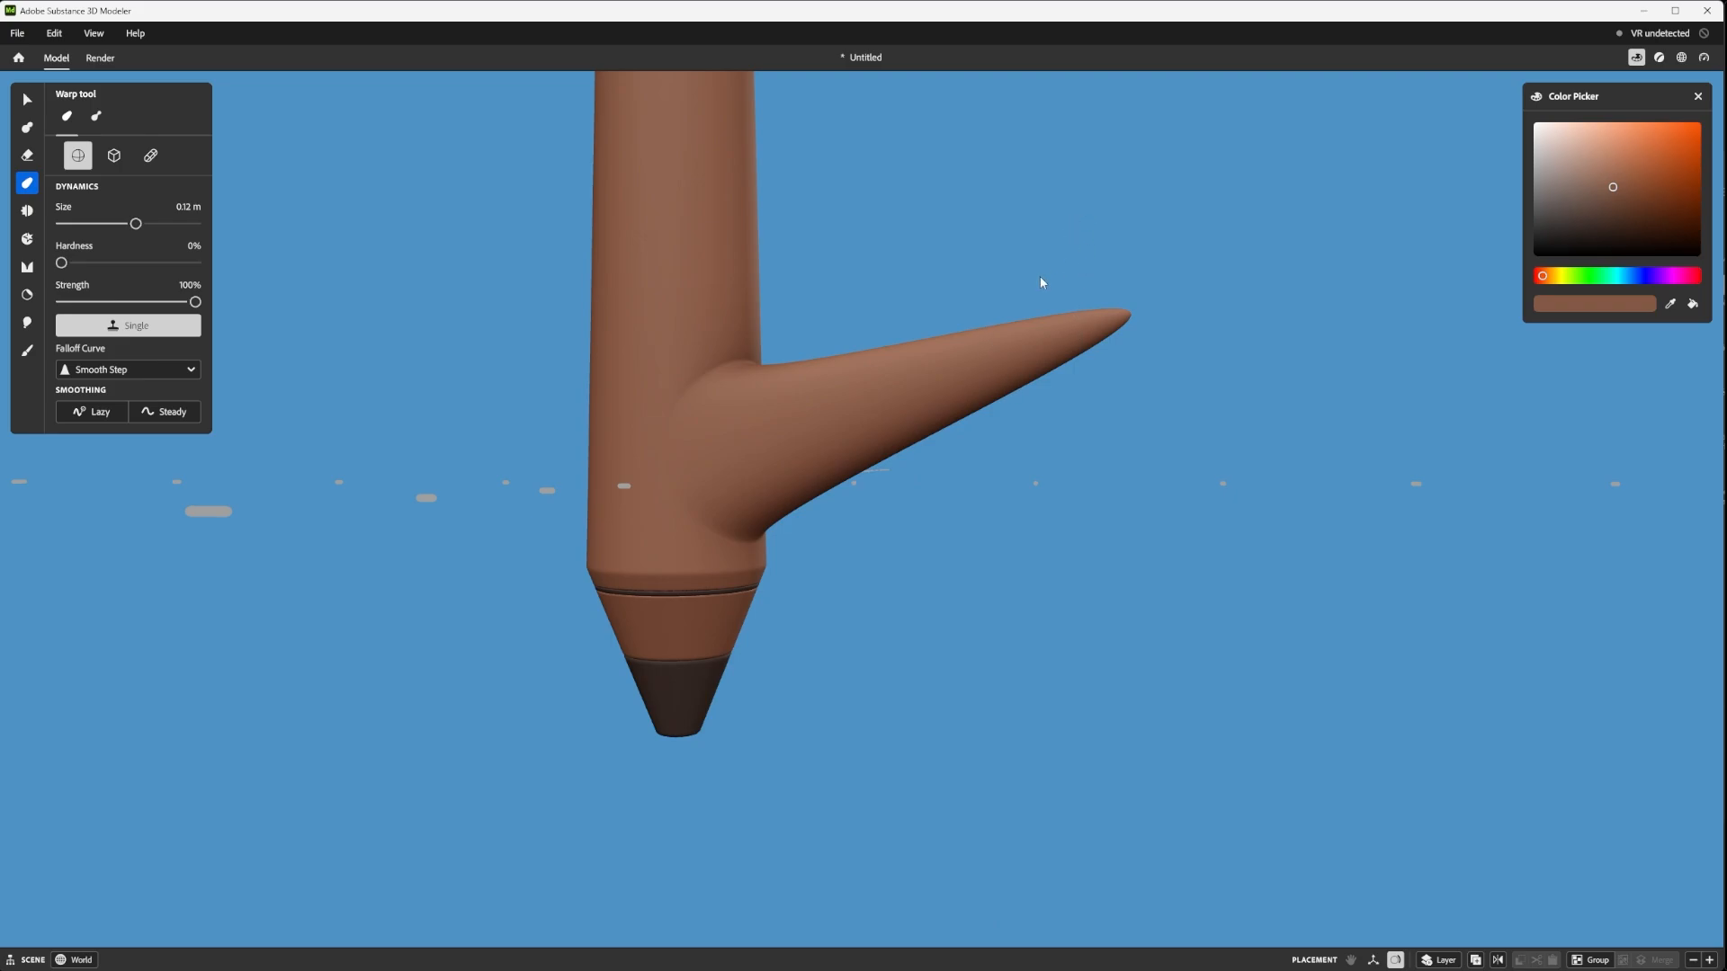
pyautogui.moveTo(963, 413); pyautogui.dragTo(1107, 585)
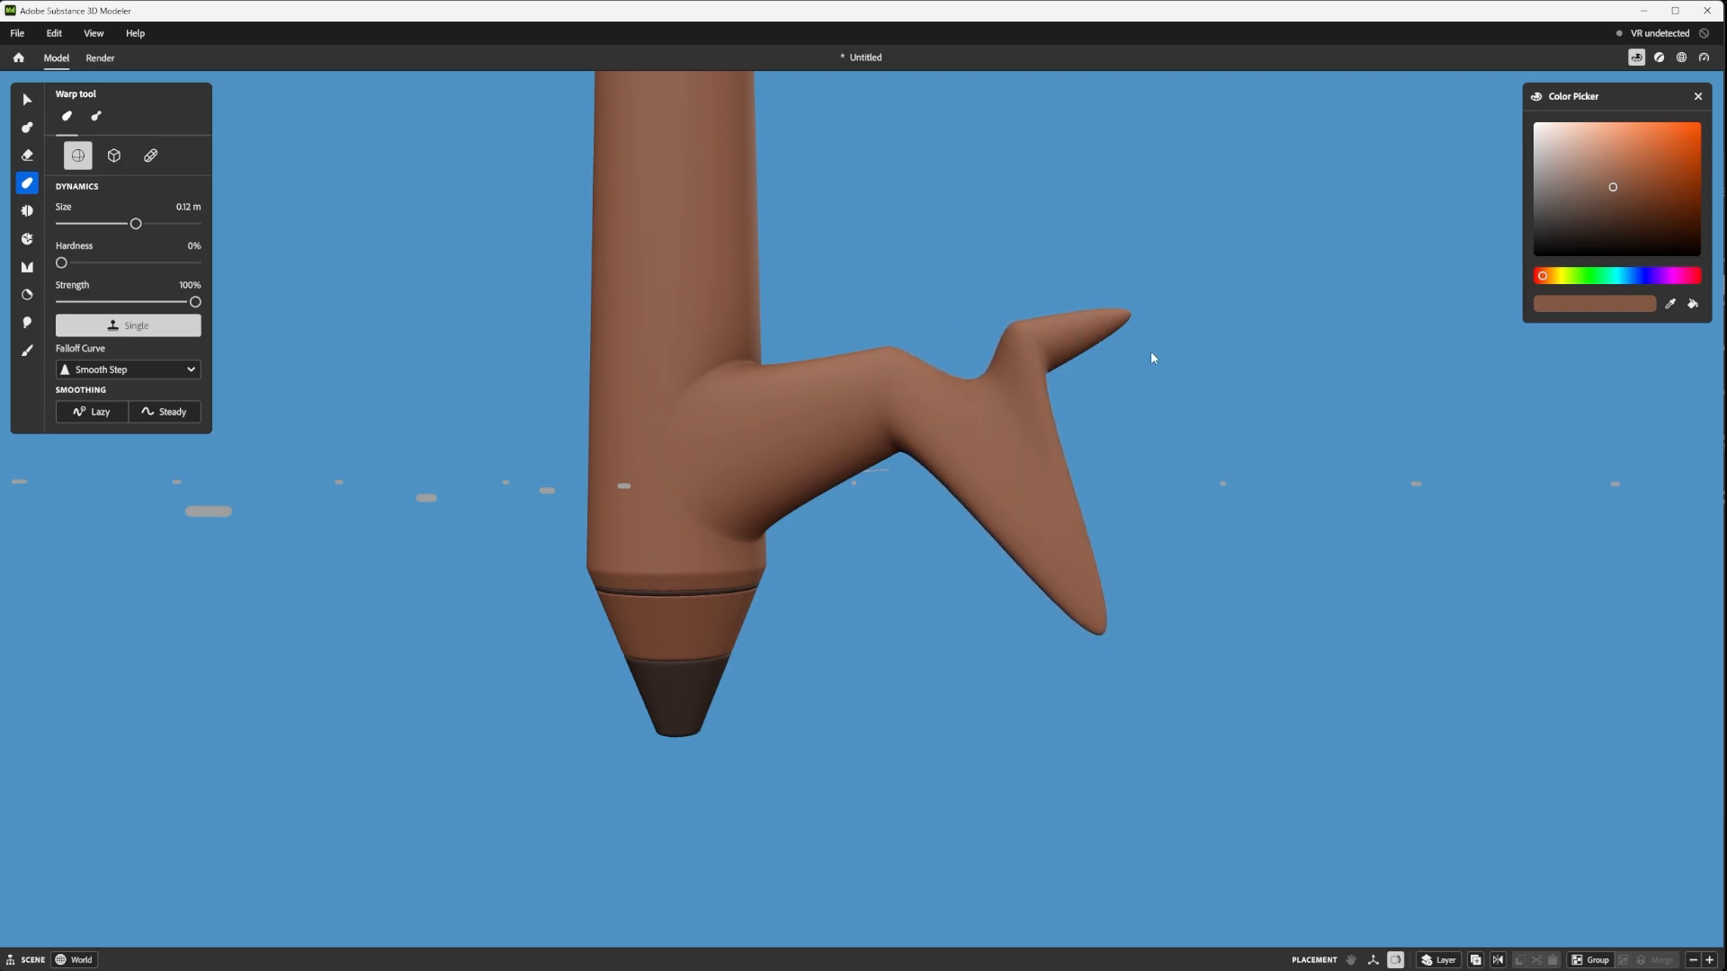
pyautogui.press('super')
pyautogui.click(1174, 403)
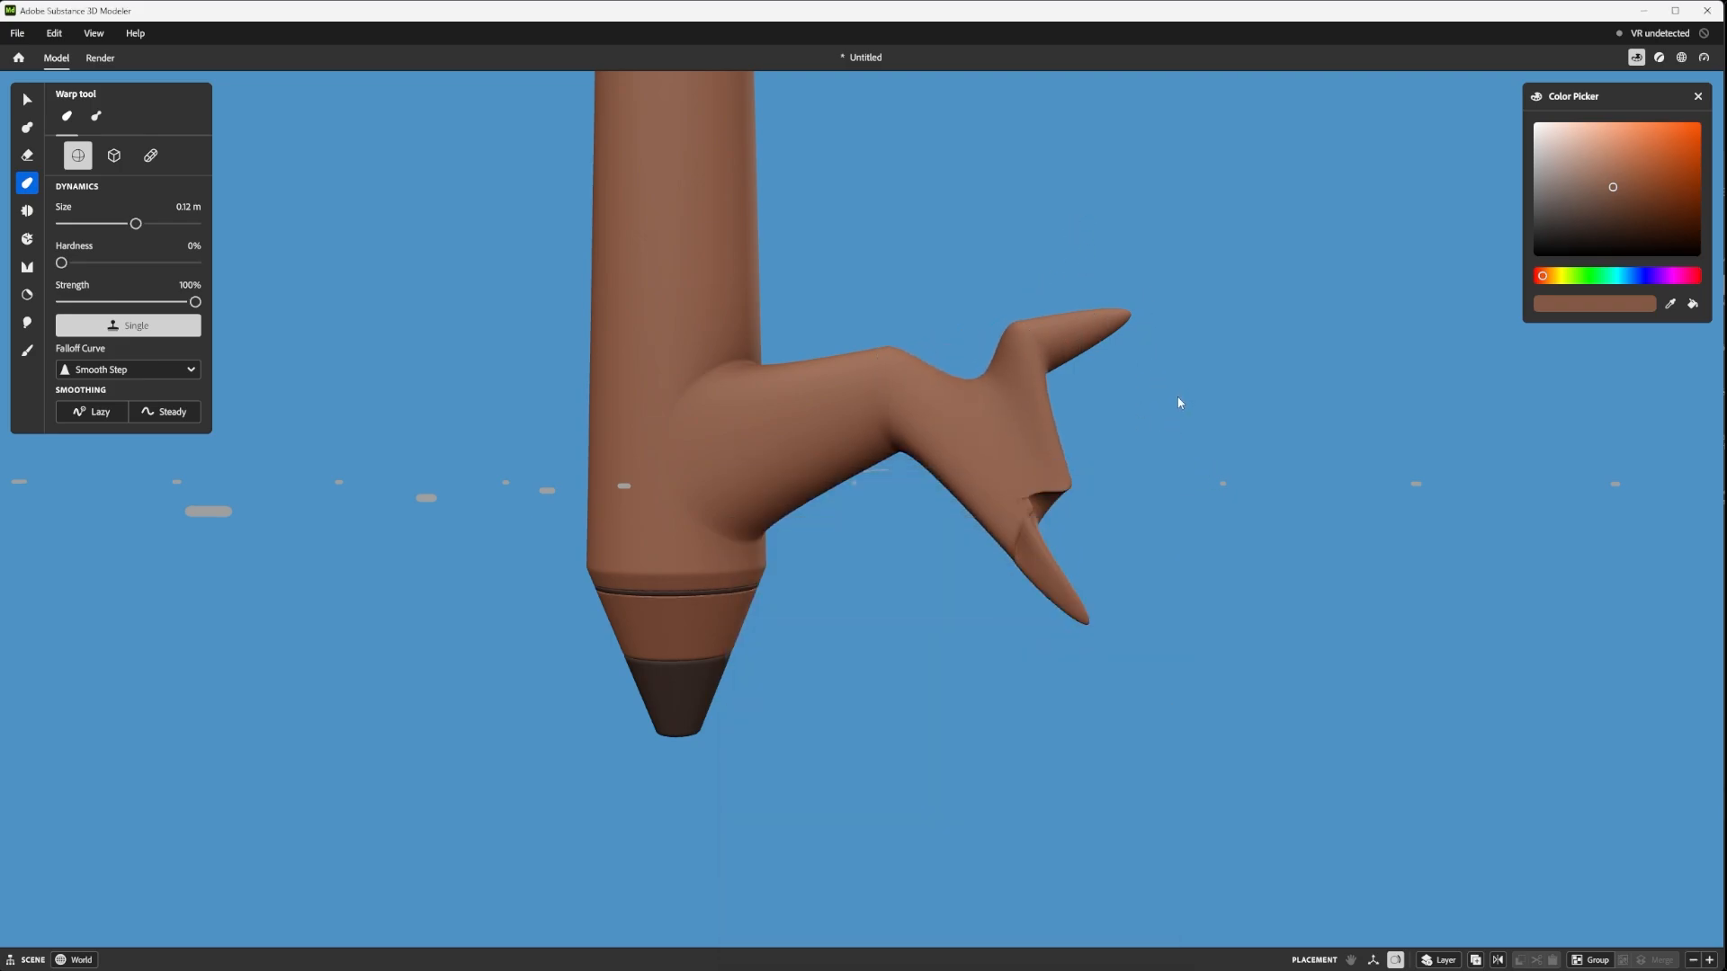
pyautogui.moveTo(1194, 422)
pyautogui.mouseDown(button='middle')
pyautogui.moveTo(1157, 455)
pyautogui.moveTo(1010, 416)
pyautogui.moveTo(1079, 402)
pyautogui.moveTo(1208, 418)
pyautogui.mouseUp(button='middle')
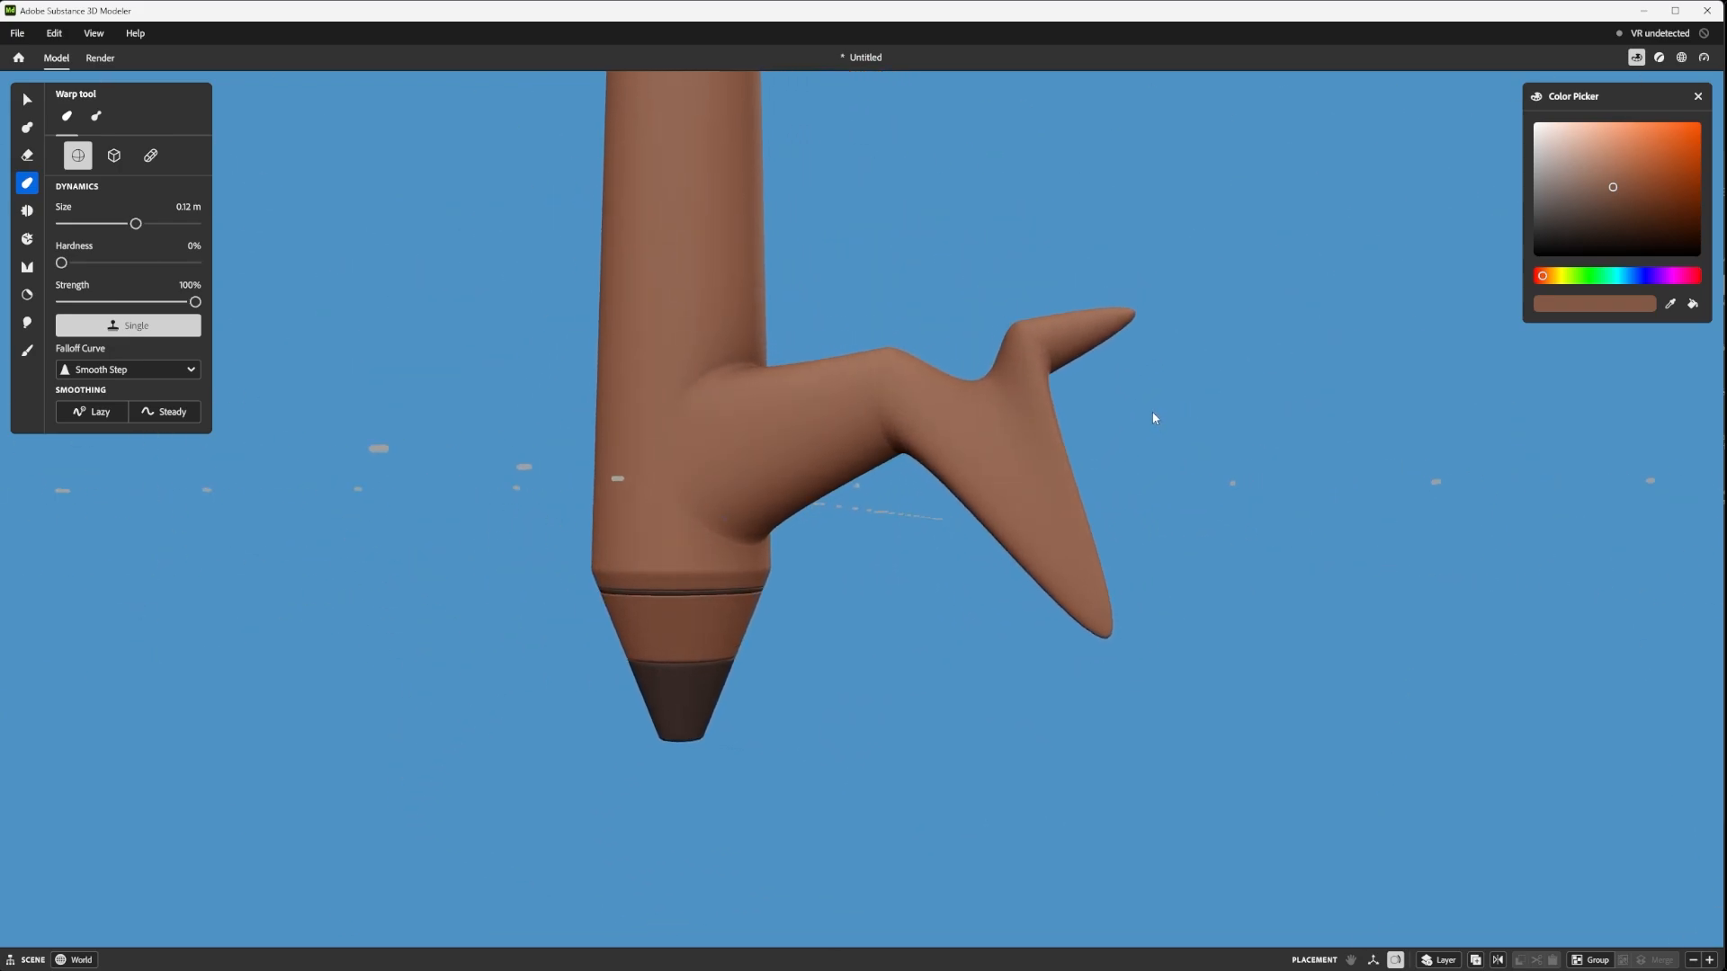
pyautogui.hotkey('ctrl', 'z')
pyautogui.hotkey('ctrl', 'z')
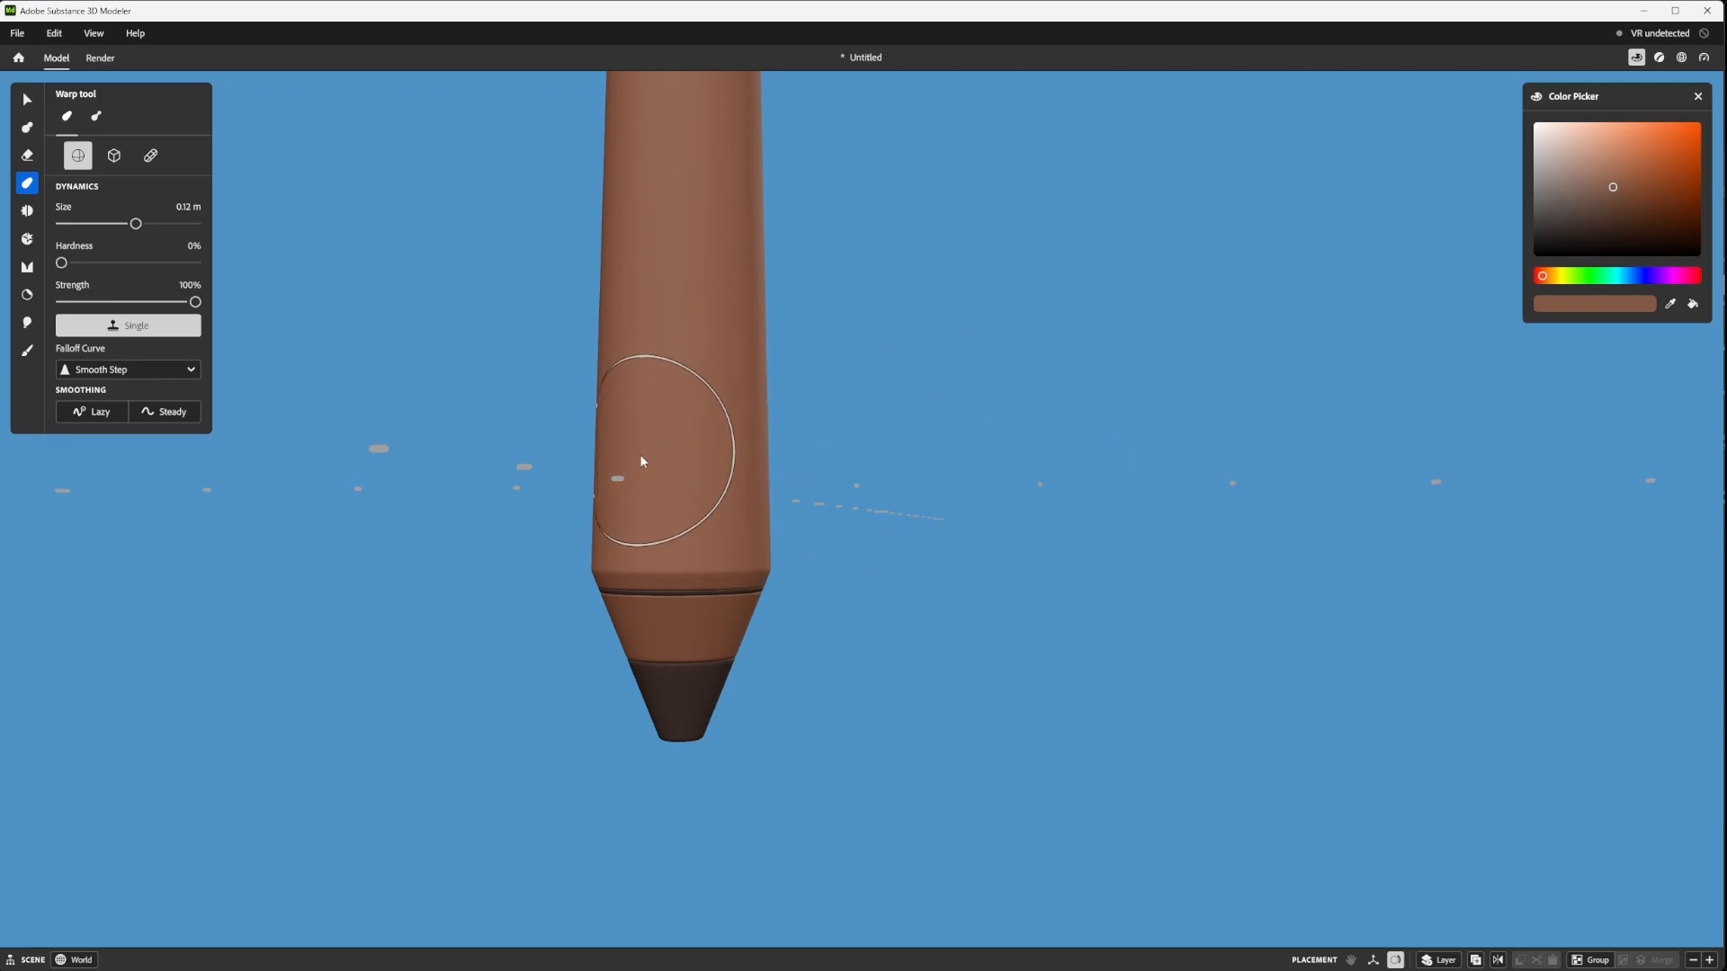
# - Turn on radial symmetry with a count of 13 for the shaft body
pyautogui.scroll(-1, 710, 516)
pyautogui.scroll(-2, 719, 520)
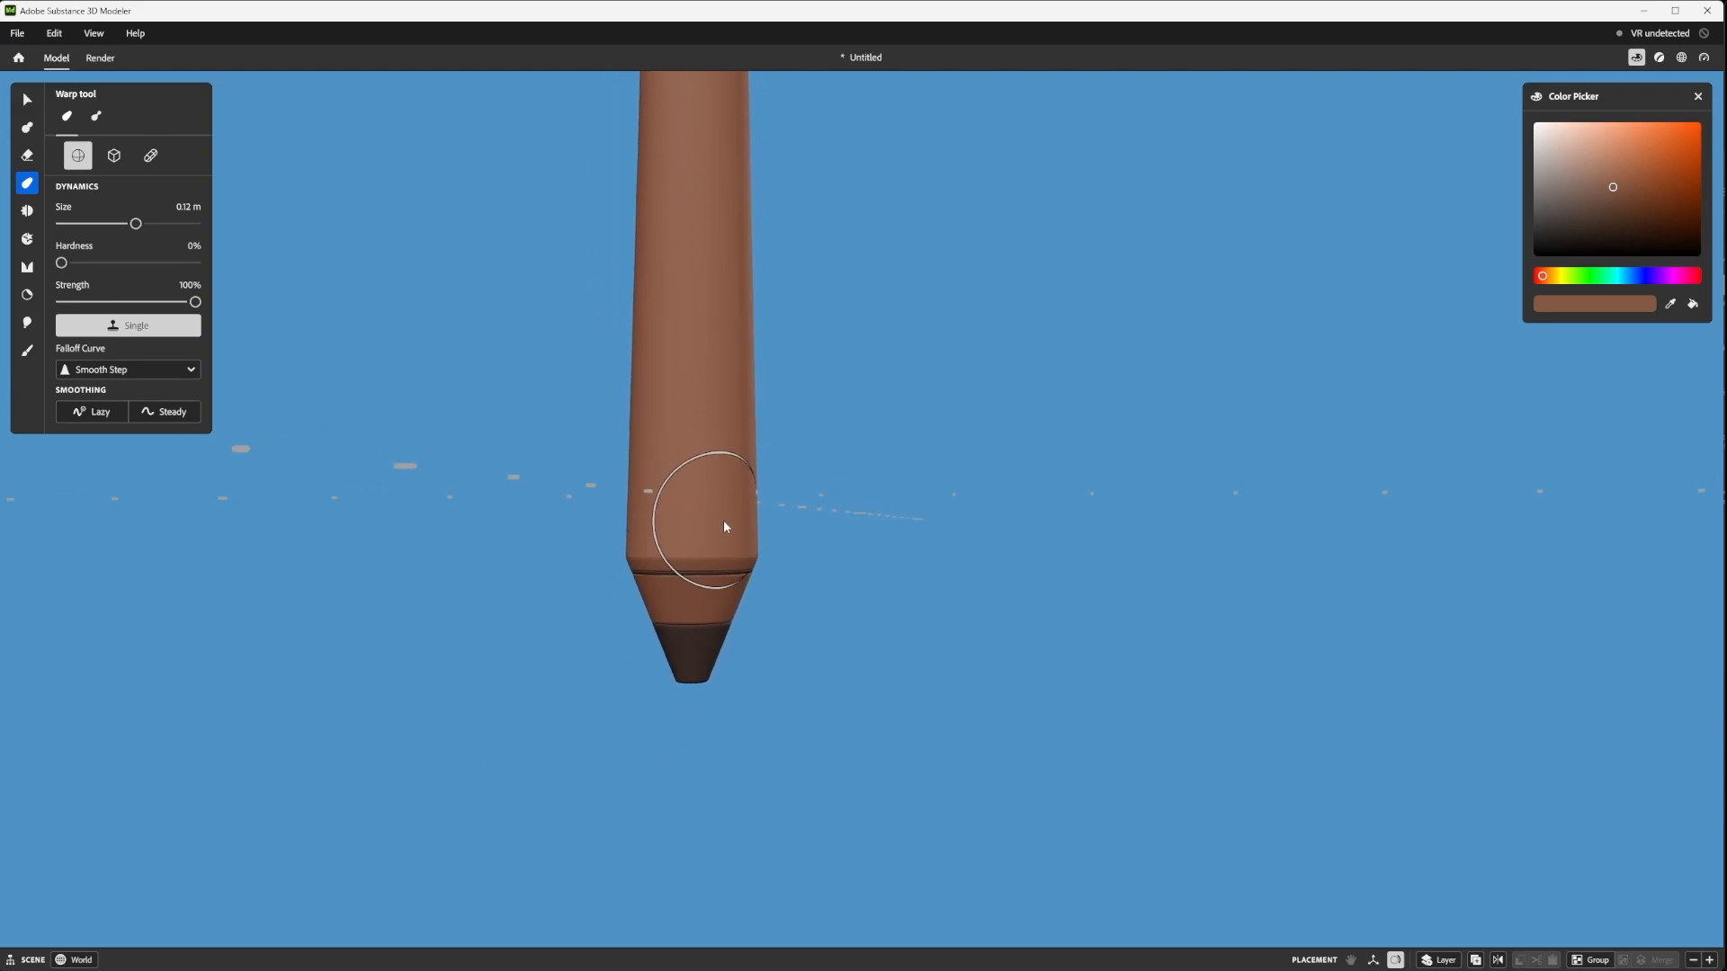
pyautogui.scroll(5, 724, 521)
pyautogui.scroll(-1, 723, 522)
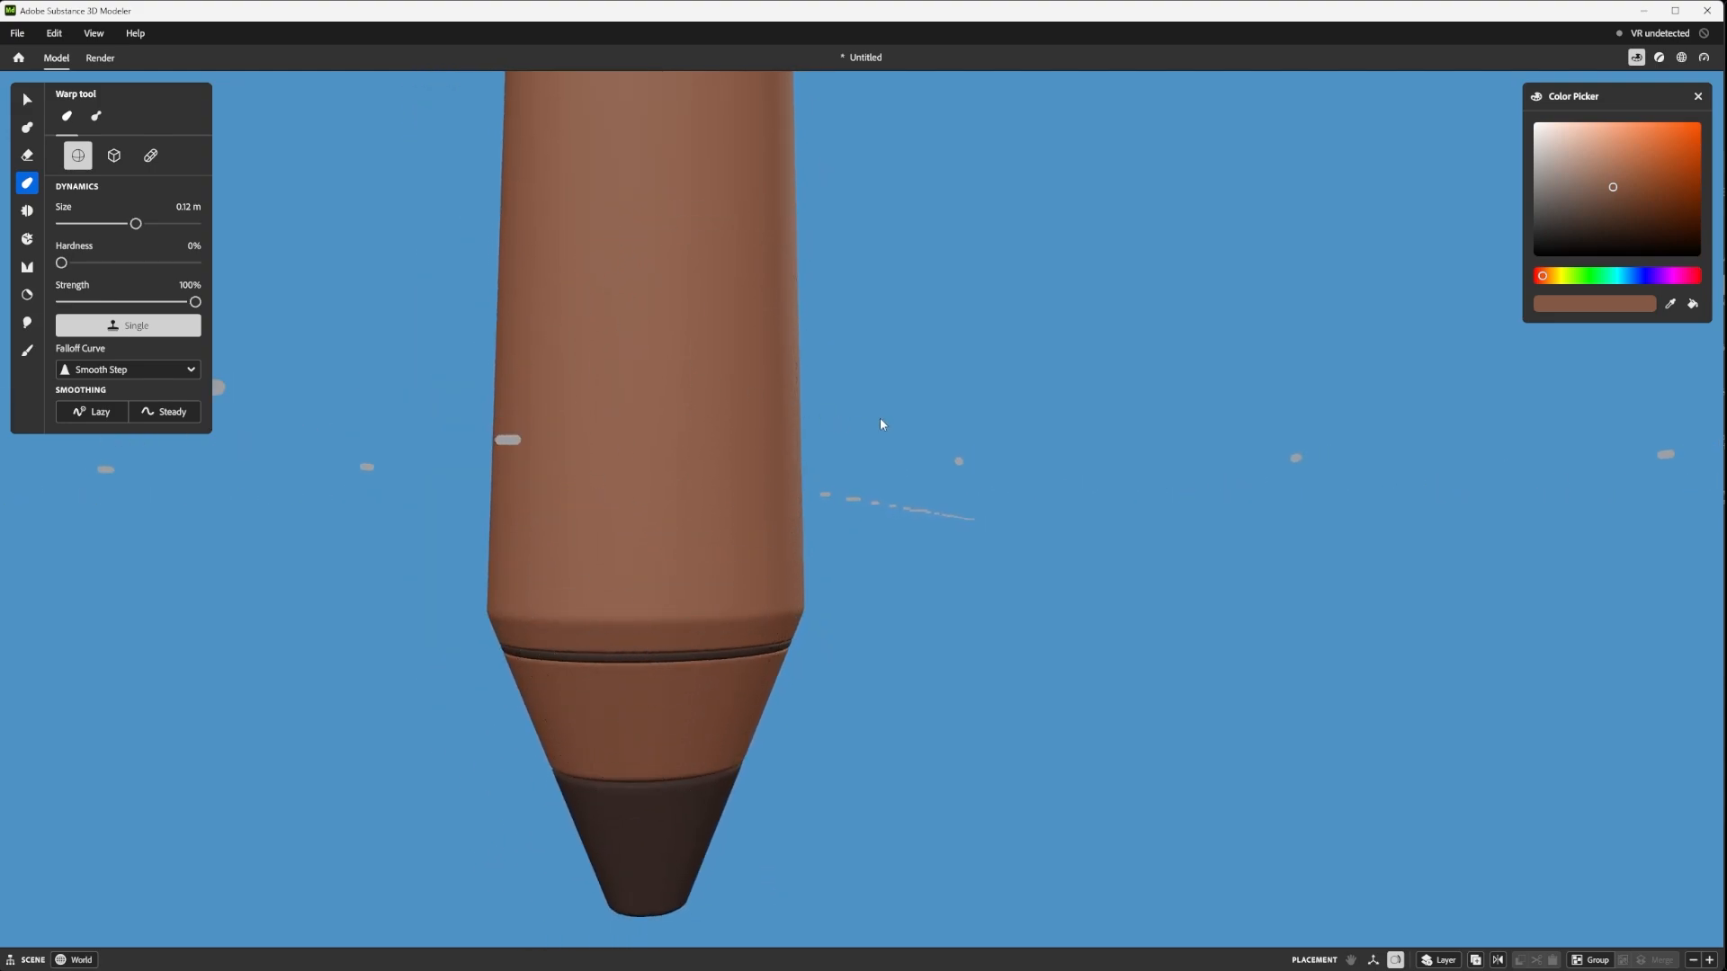
pyautogui.rightClick(1041, 441)
pyautogui.click(1092, 715)
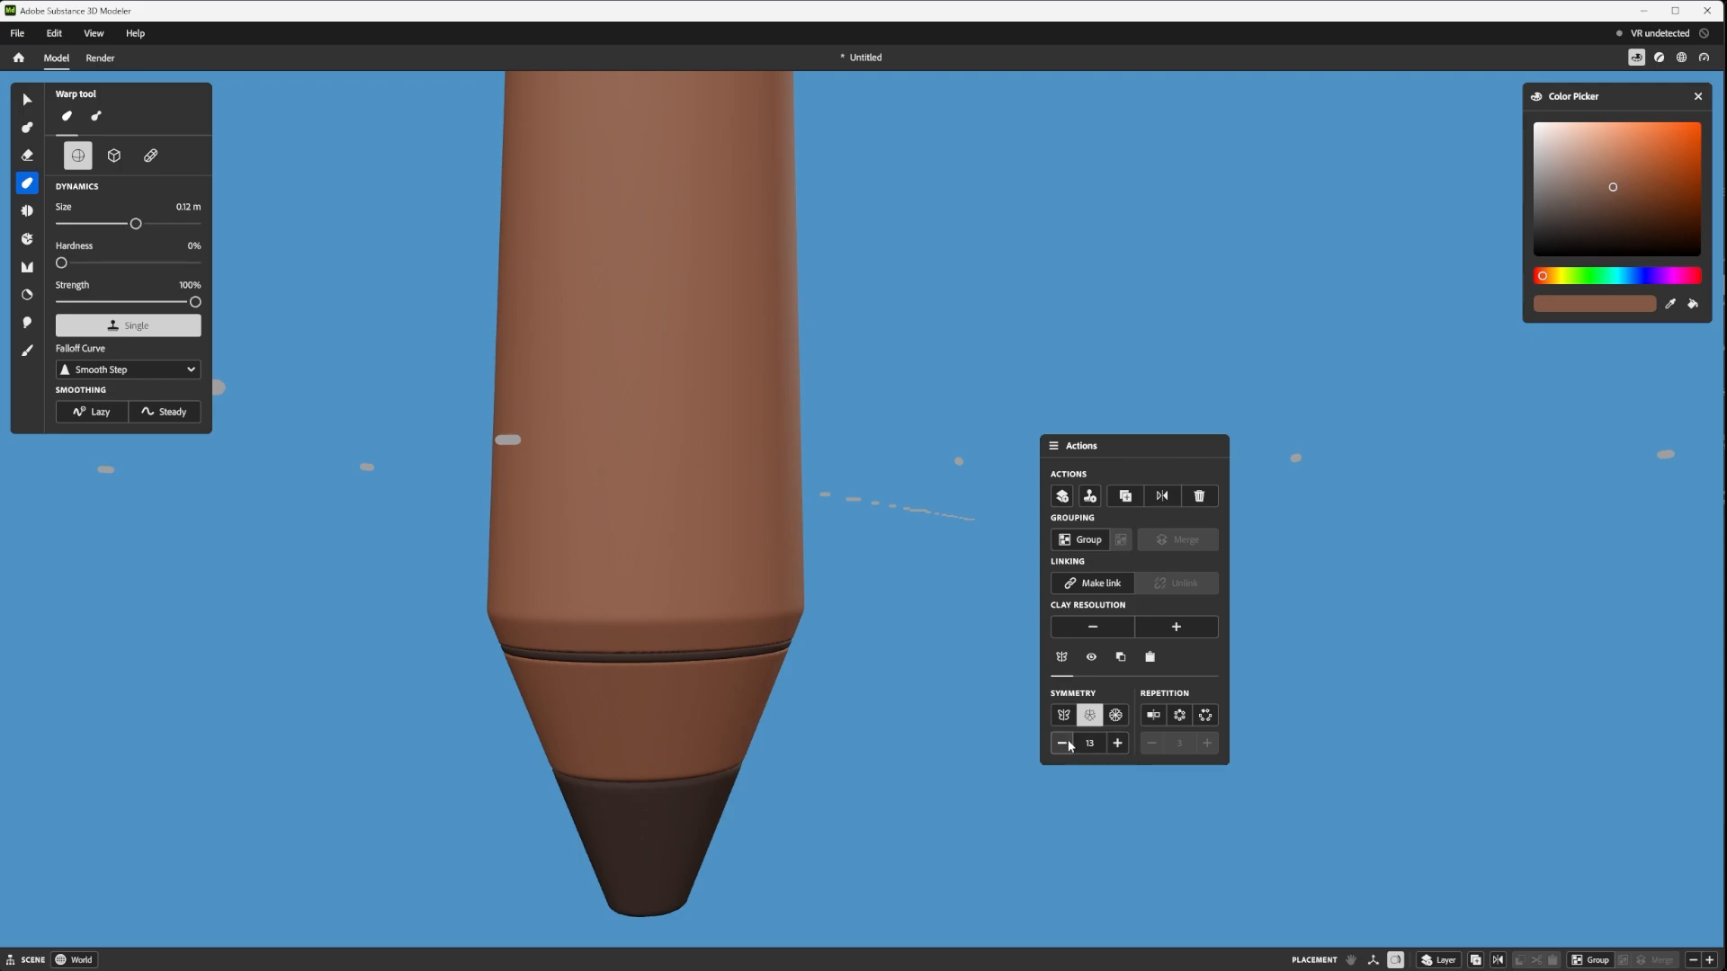
# - Try a symmetrical warp around the lower shaft just above the shoulder, and undo it
pyautogui.click(769, 518)
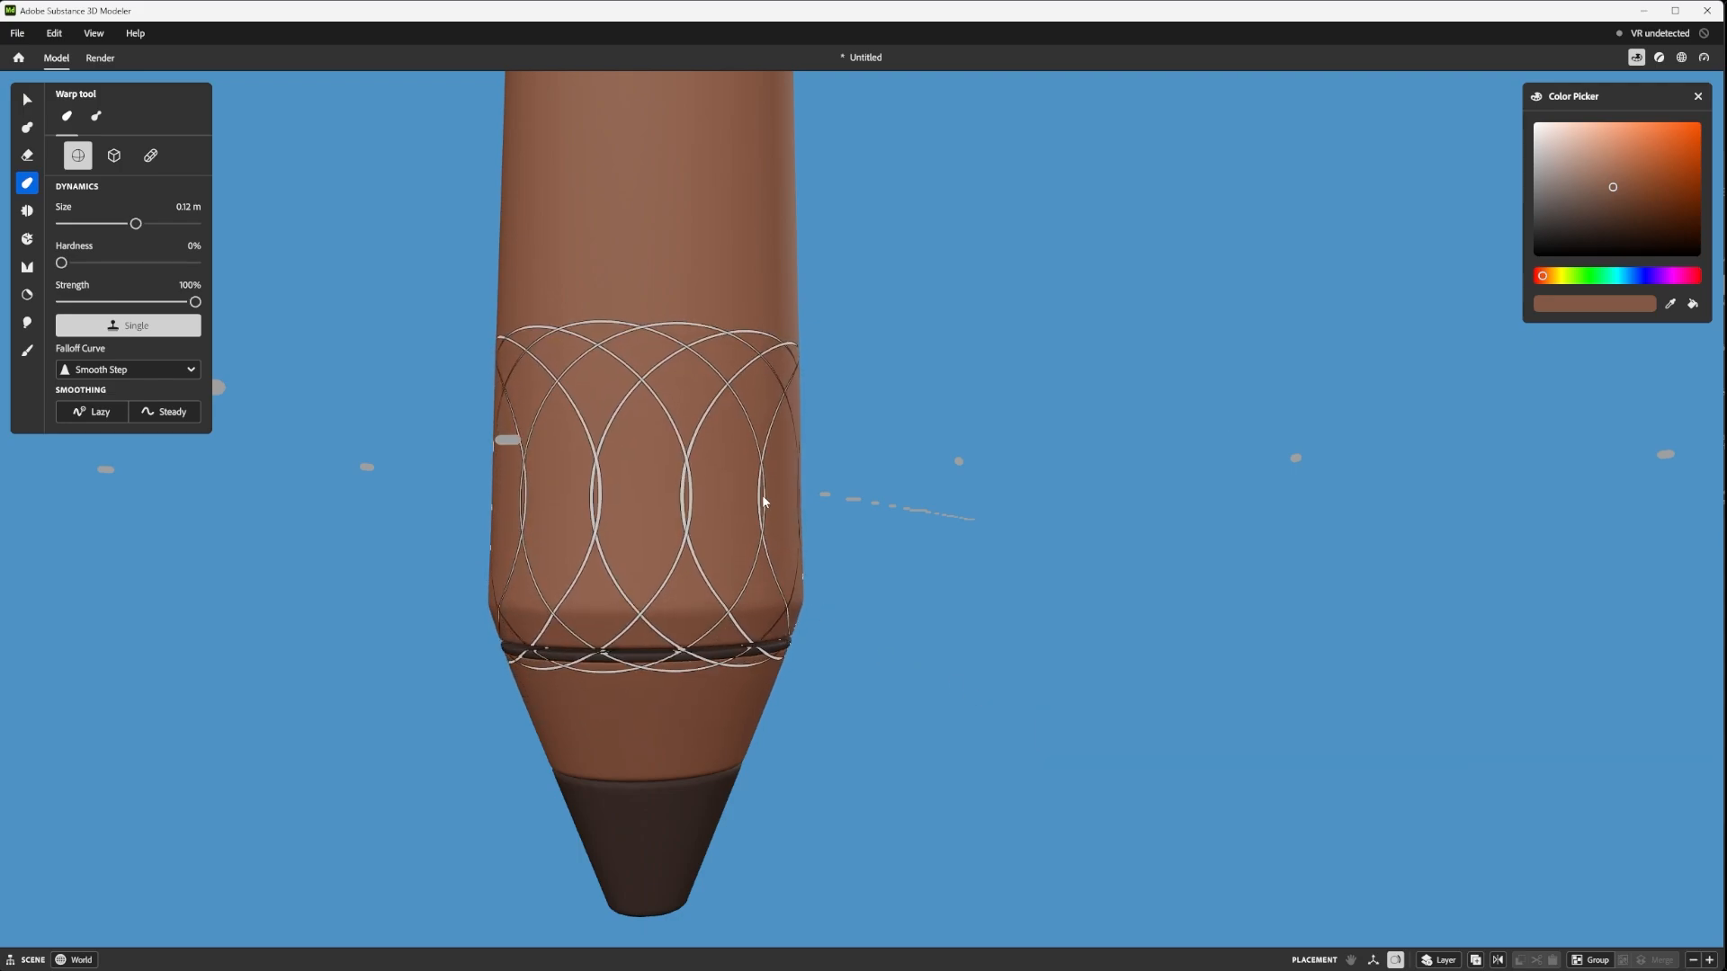
pyautogui.moveTo(760, 477); pyautogui.dragTo(765, 472)
pyautogui.hotkey('ctrl', 'z')
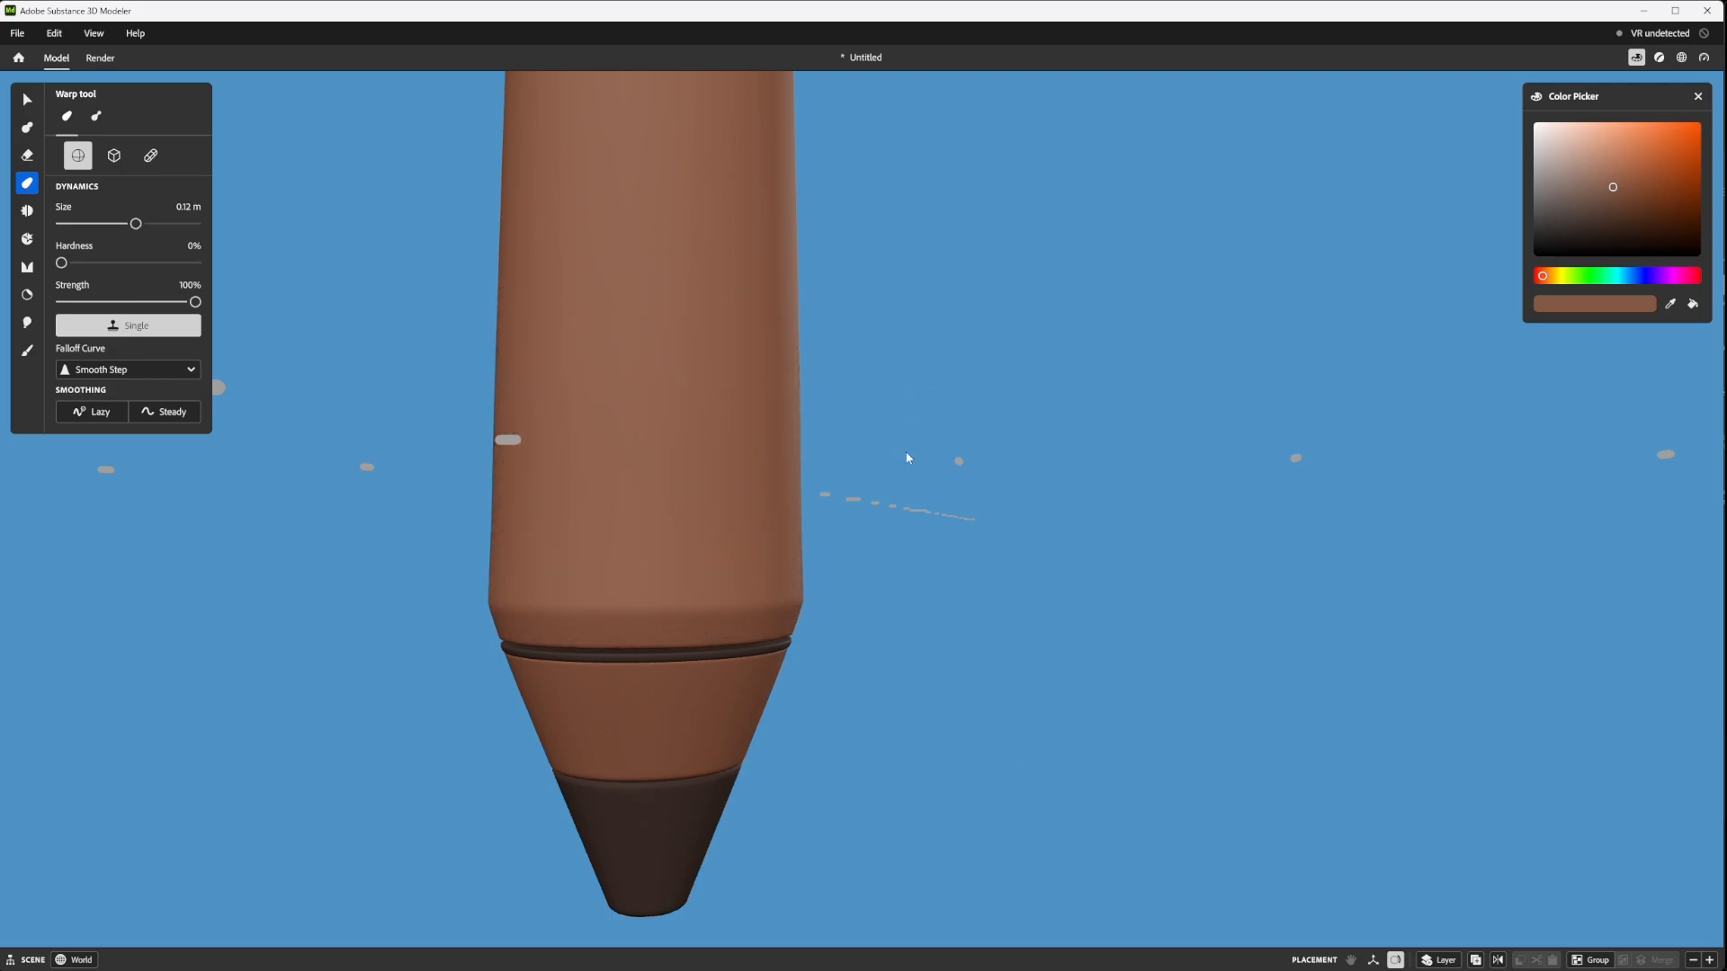
# - Lower the Warp brush strength to 10%
pyautogui.scroll(-5, 905, 452)
pyautogui.moveTo(829, 496); pyautogui.dragTo(1049, 439, button='middle')
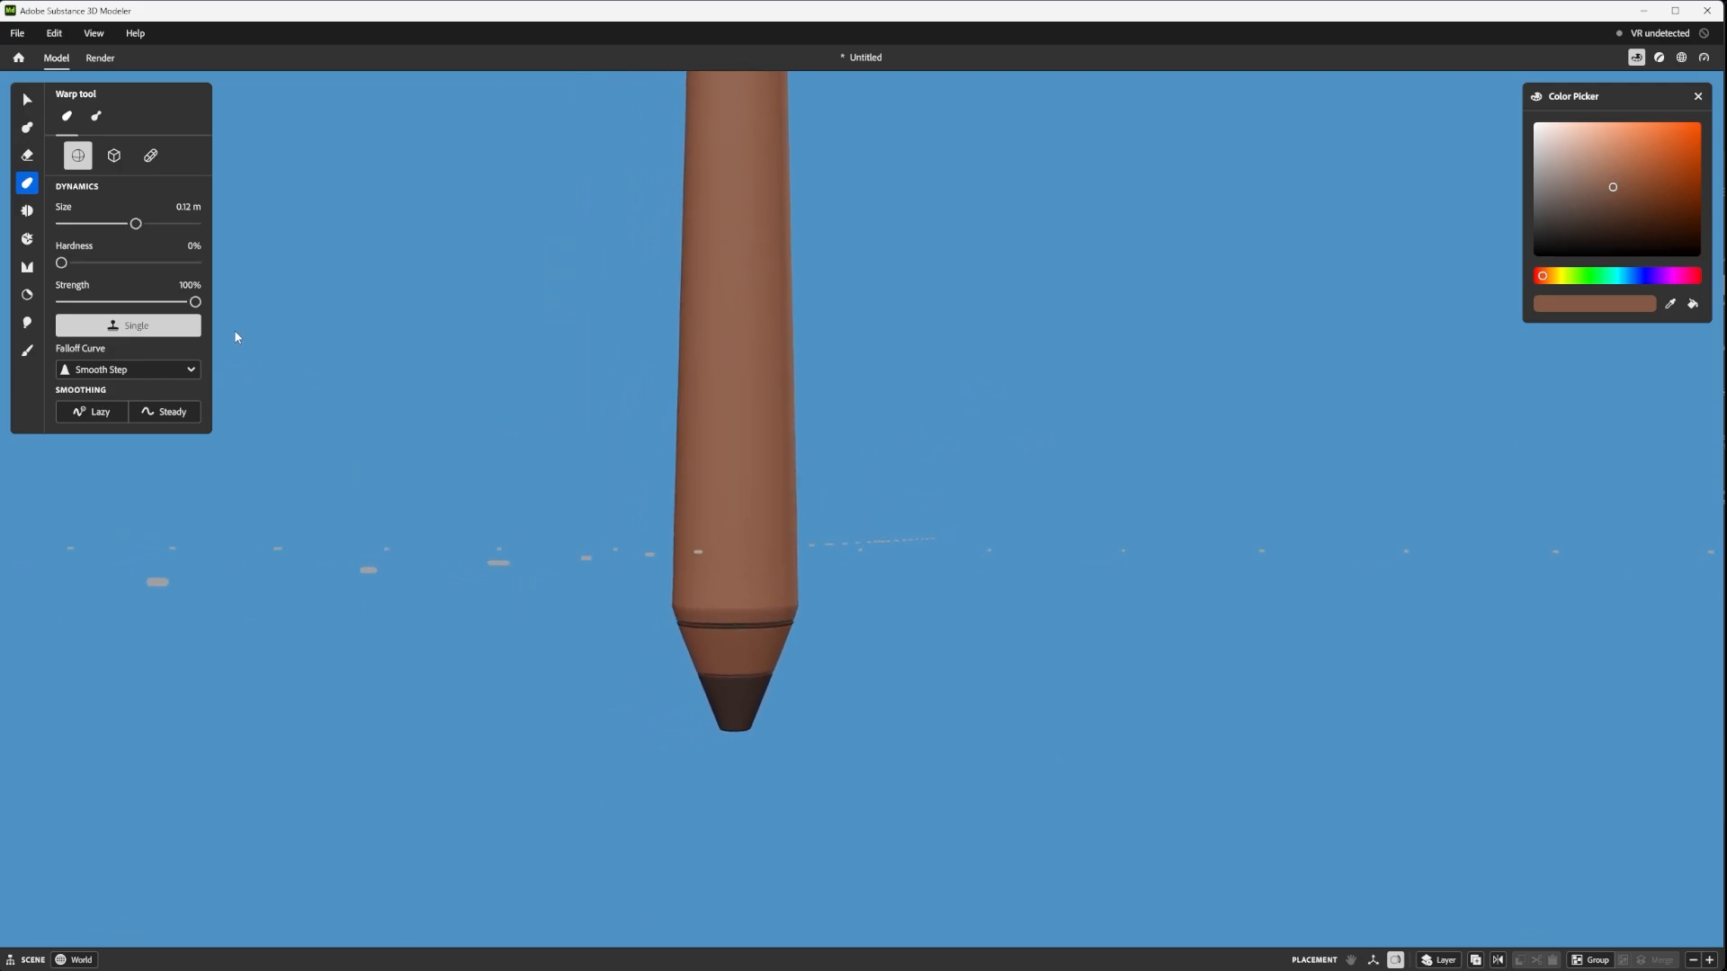
pyautogui.moveTo(191, 301); pyautogui.dragTo(76, 303)
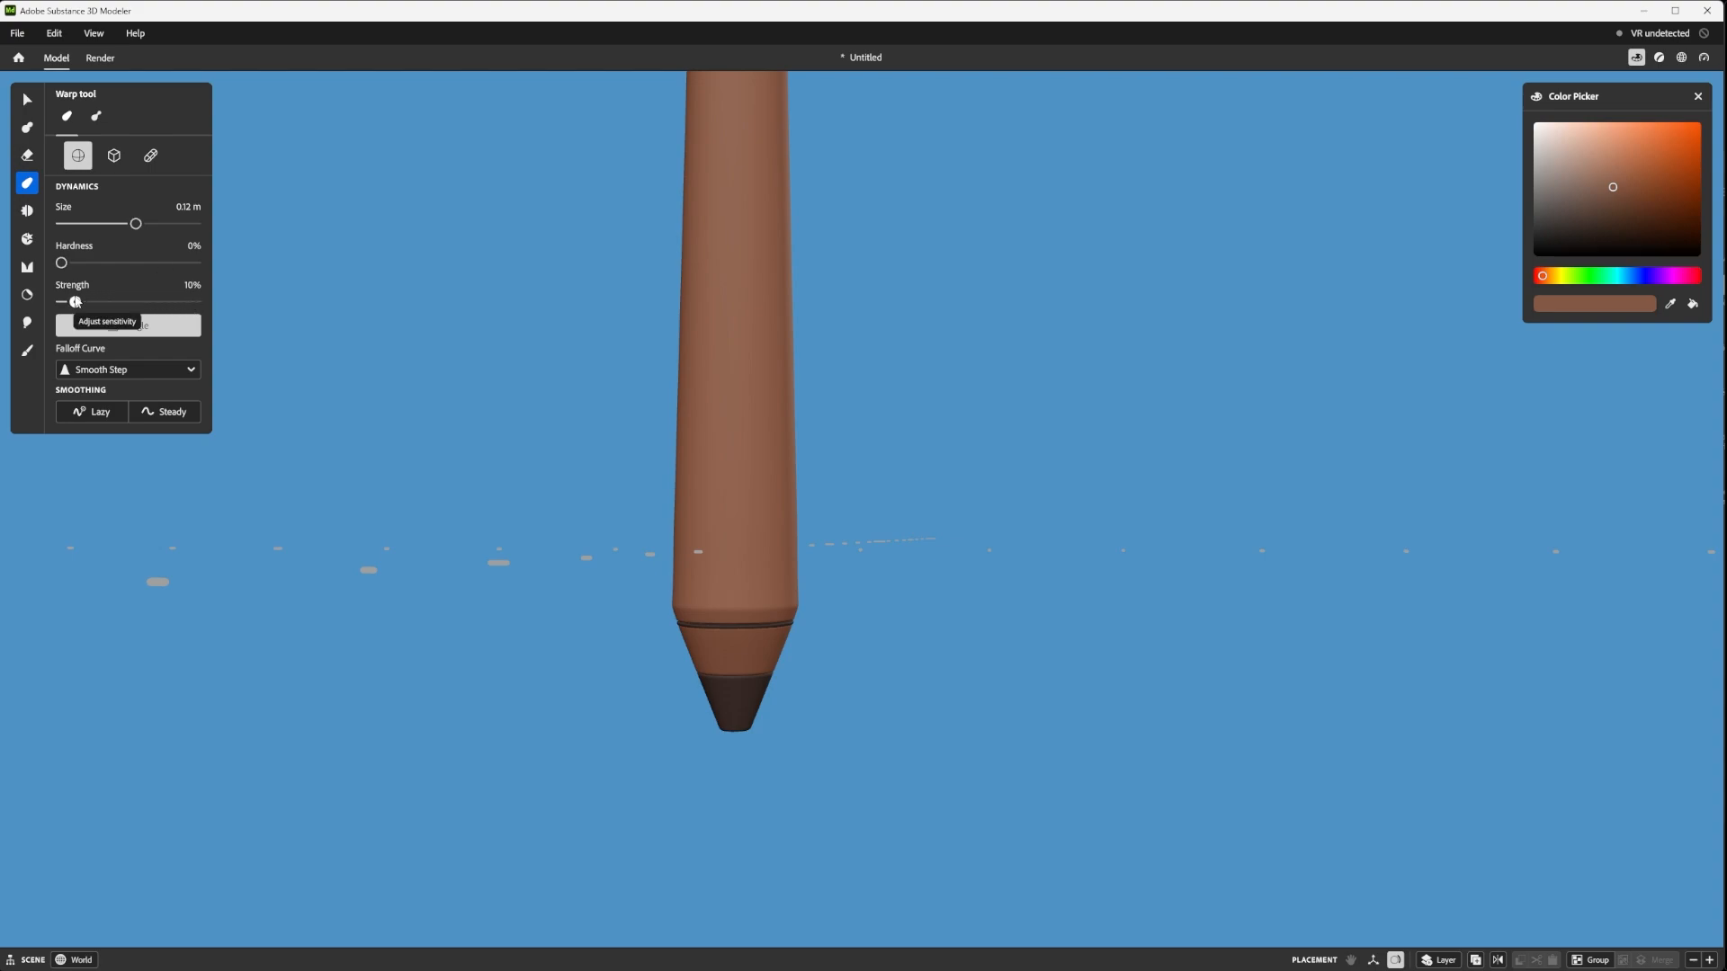
# - Enlarge the Warp brush to 0.23 m and pull the lower shaft gently outward just above the shoulder, undoing the first attempt
pyautogui.moveTo(747, 544)
pyautogui.keyDown('ctrl'); pyautogui.mouseDown(button='right')
pyautogui.moveTo(808, 549)
pyautogui.moveTo(797, 540)
pyautogui.mouseUp(button='right'); pyautogui.keyUp('ctrl')
pyautogui.moveTo(799, 544); pyautogui.dragTo(791, 514)
pyautogui.hotkey('ctrl', 'z')
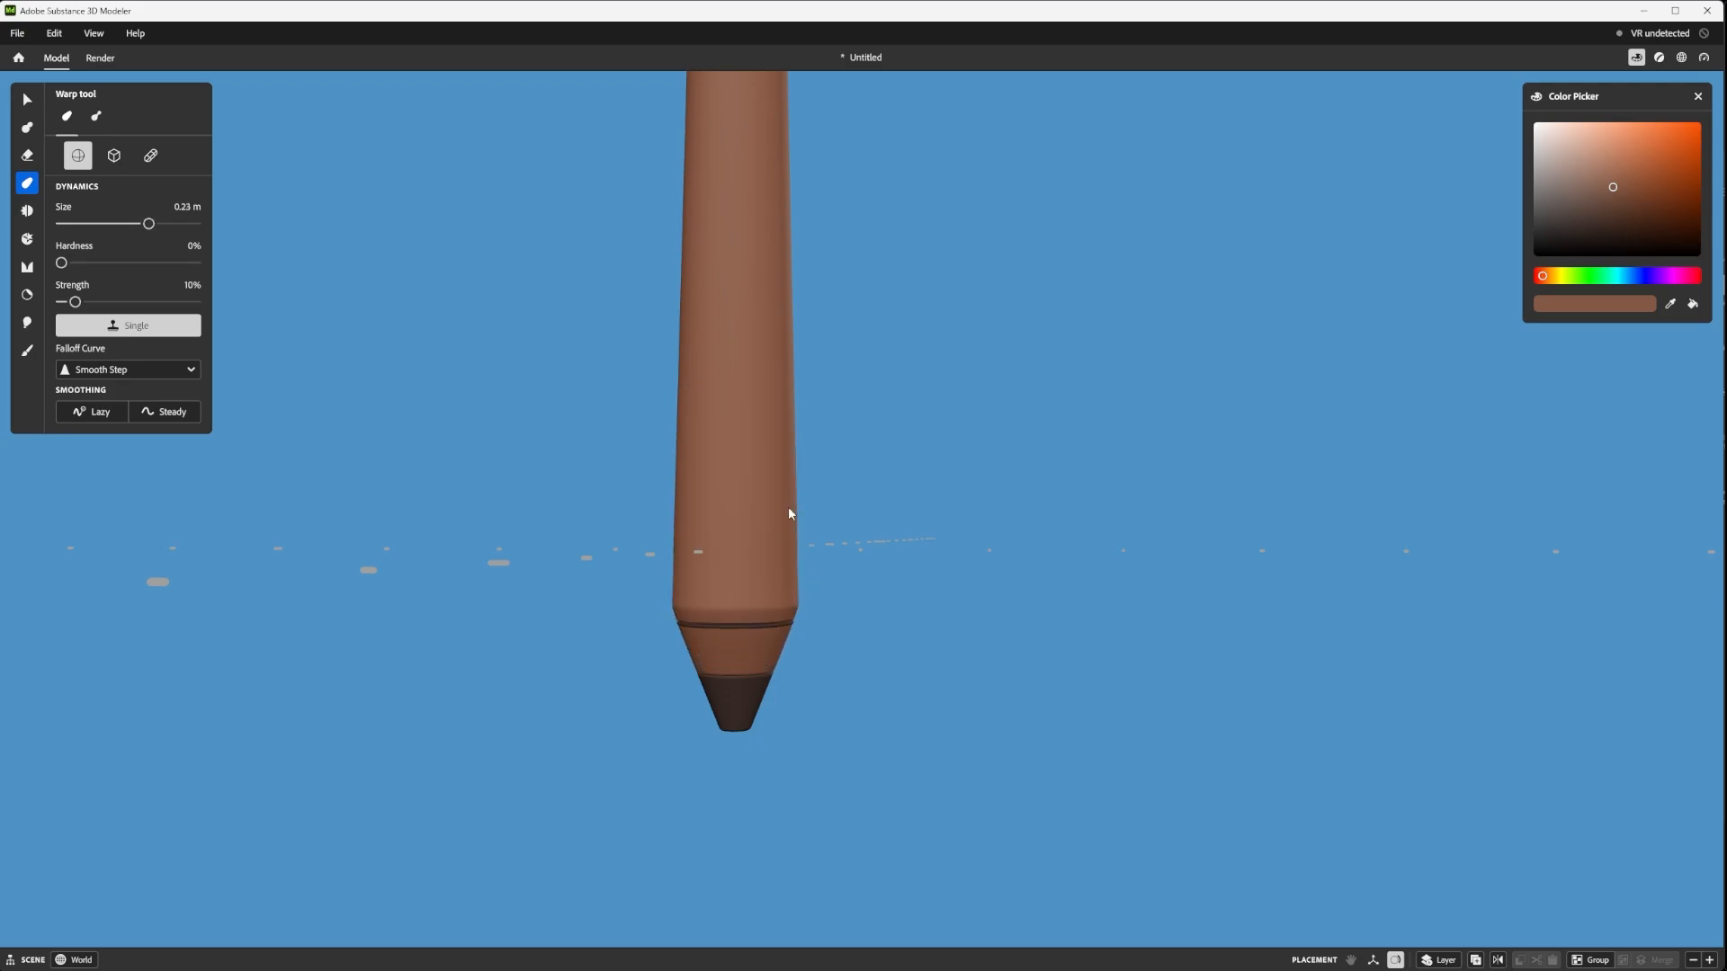
pyautogui.moveTo(789, 545); pyautogui.dragTo(796, 587)
pyautogui.click(789, 478)
pyautogui.moveTo(794, 416); pyautogui.dragTo(795, 569)
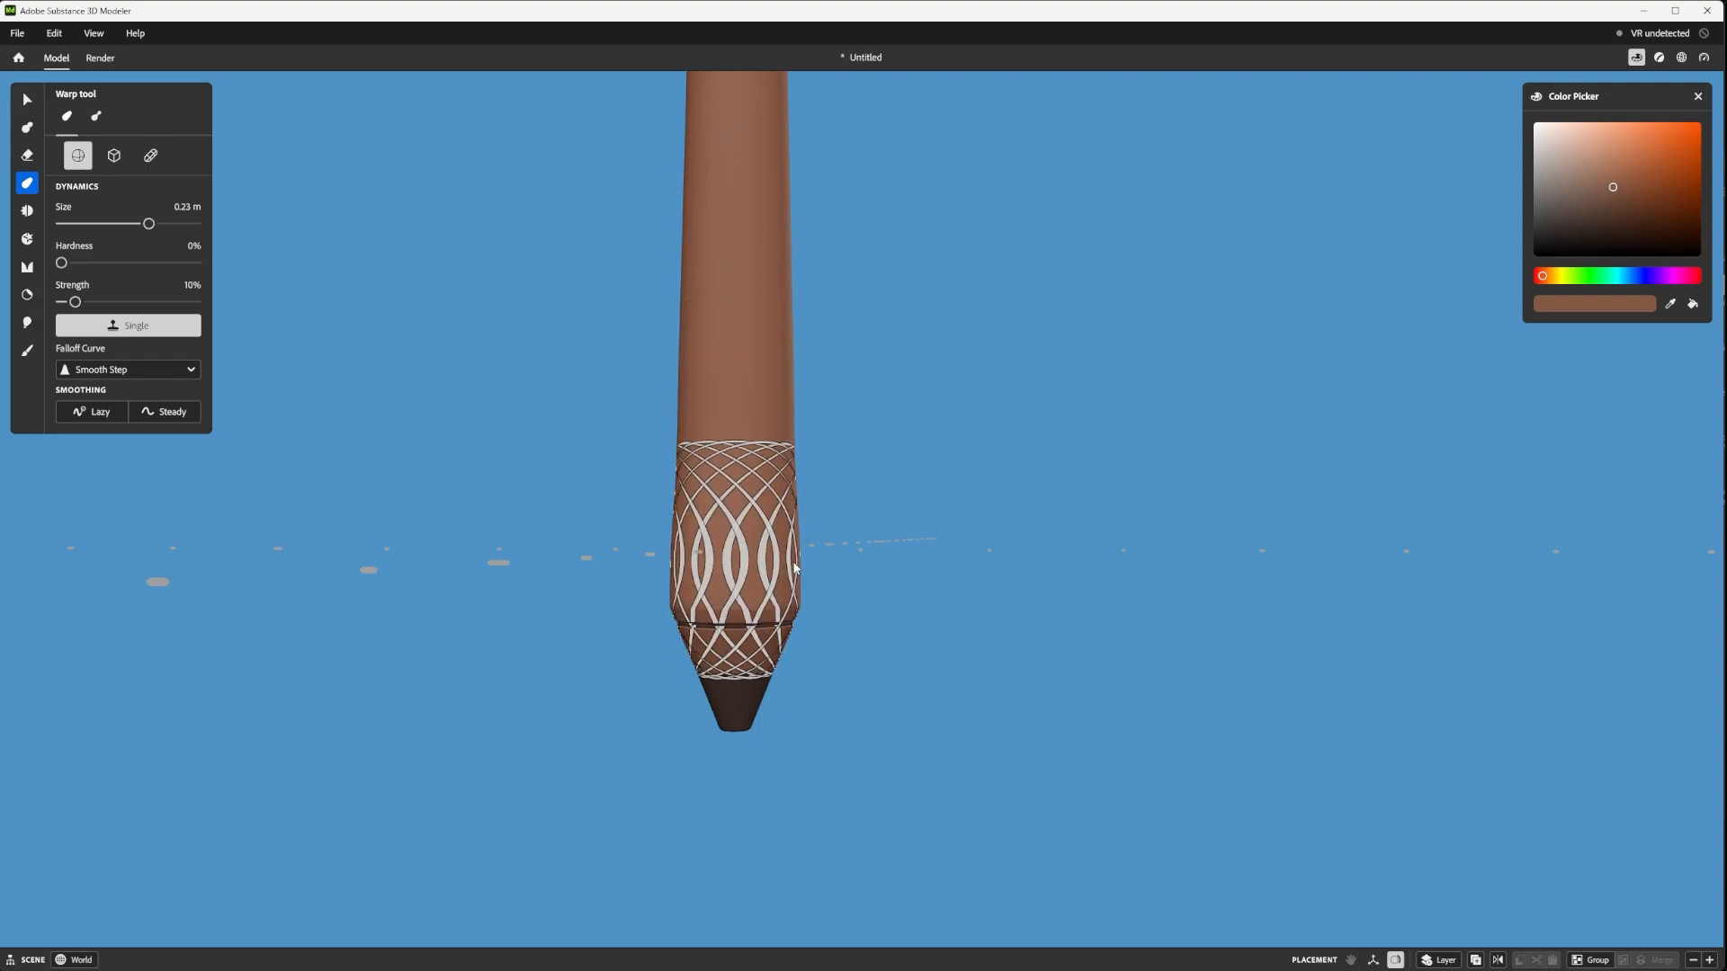
# - Reduce the Warp brush to 0.12 m, refine the flare above the shoulder, and check the shaft's profile from several angles
pyautogui.keyDown('ctrl'); pyautogui.moveTo(794, 564); pyautogui.dragTo(739, 562, button='right'); pyautogui.keyUp('ctrl')
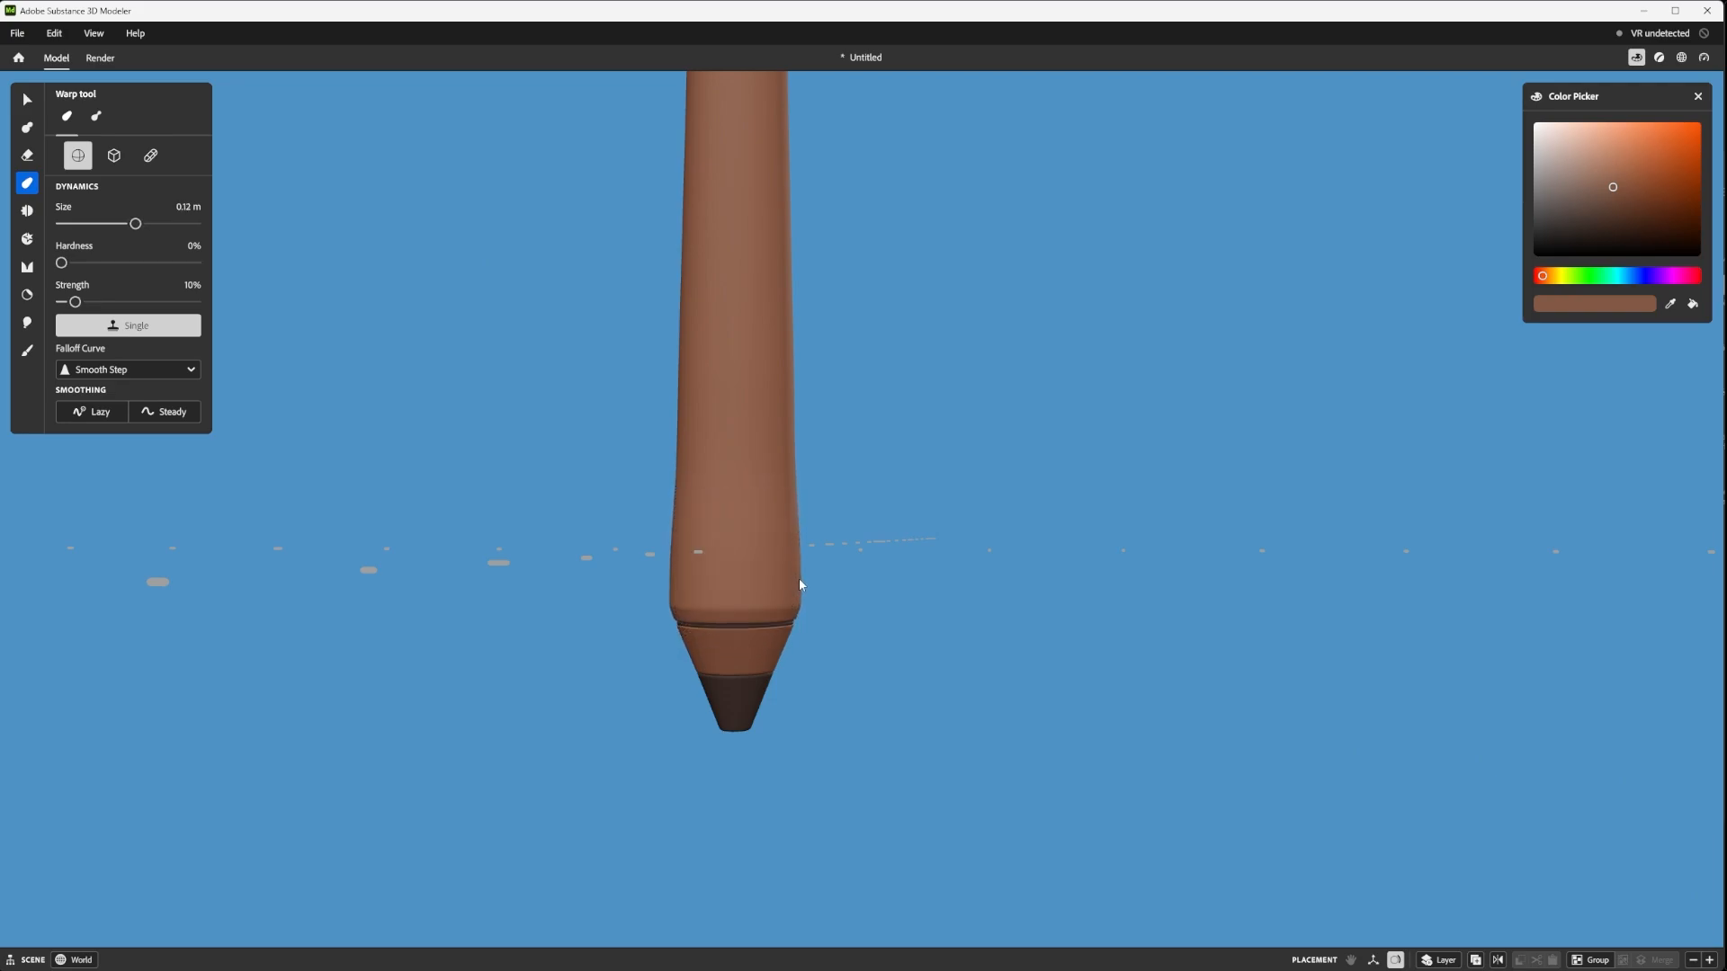
pyautogui.moveTo(798, 579); pyautogui.dragTo(791, 538)
pyautogui.keyDown('alt'); pyautogui.moveTo(1028, 490); pyautogui.dragTo(923, 519, button='right'); pyautogui.keyUp('alt')
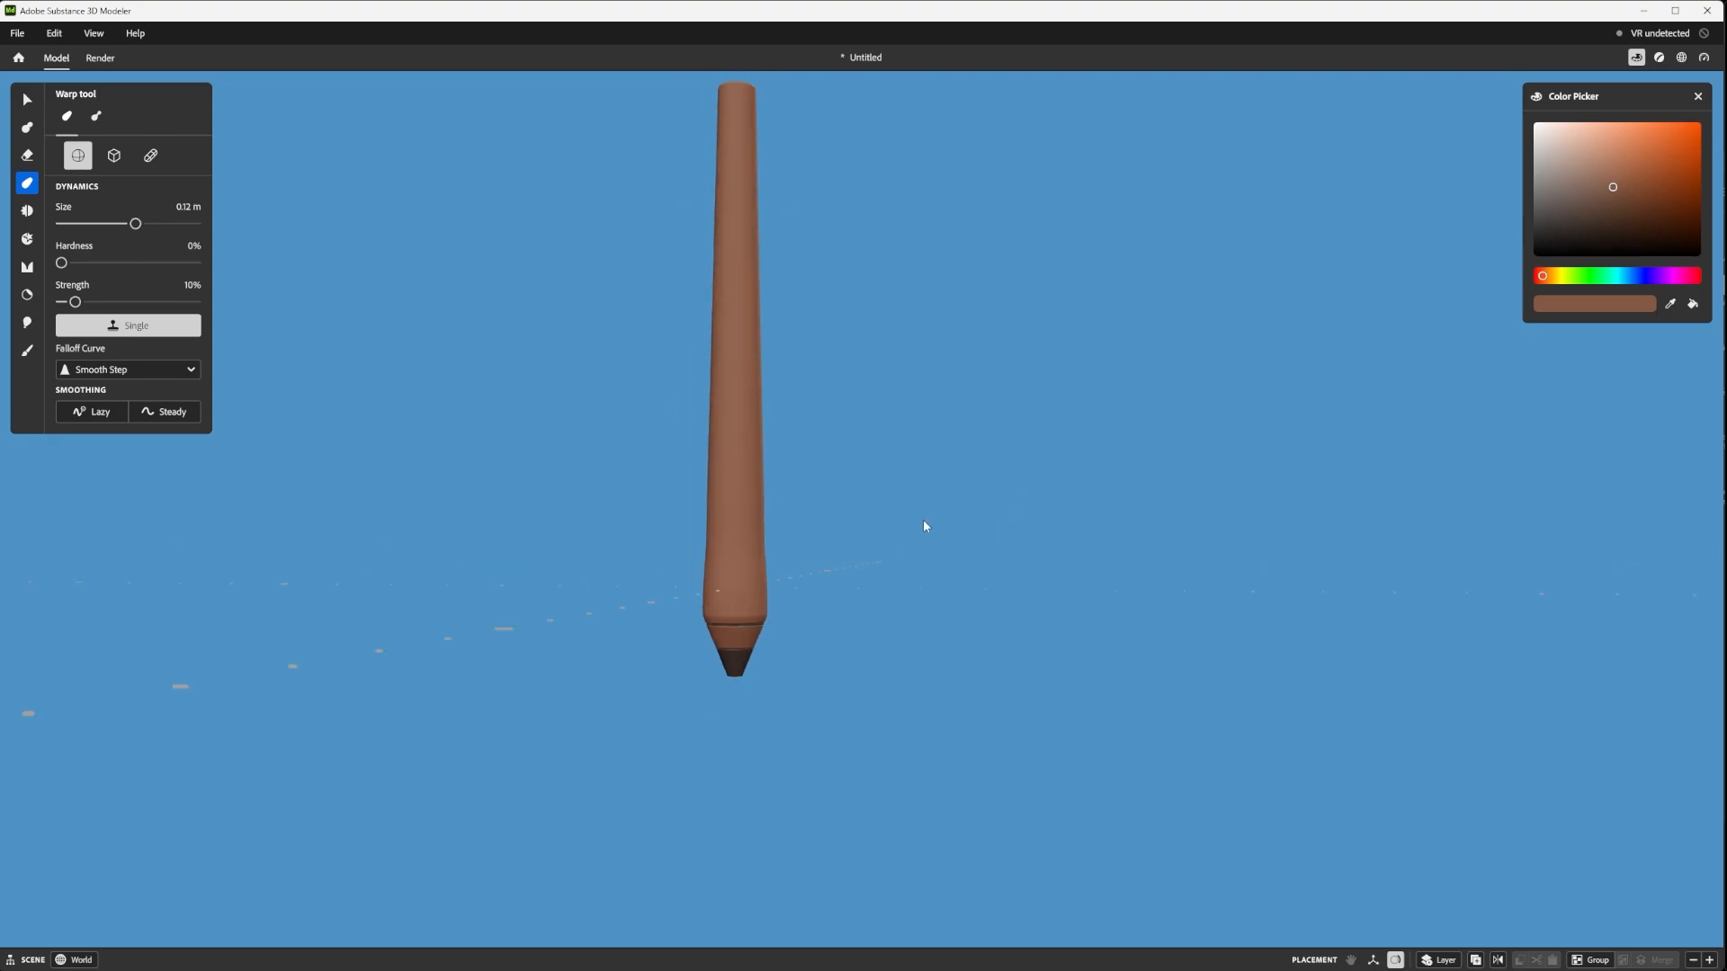
pyautogui.keyDown('alt'); pyautogui.moveTo(923, 525); pyautogui.dragTo(851, 516); pyautogui.keyUp('alt')
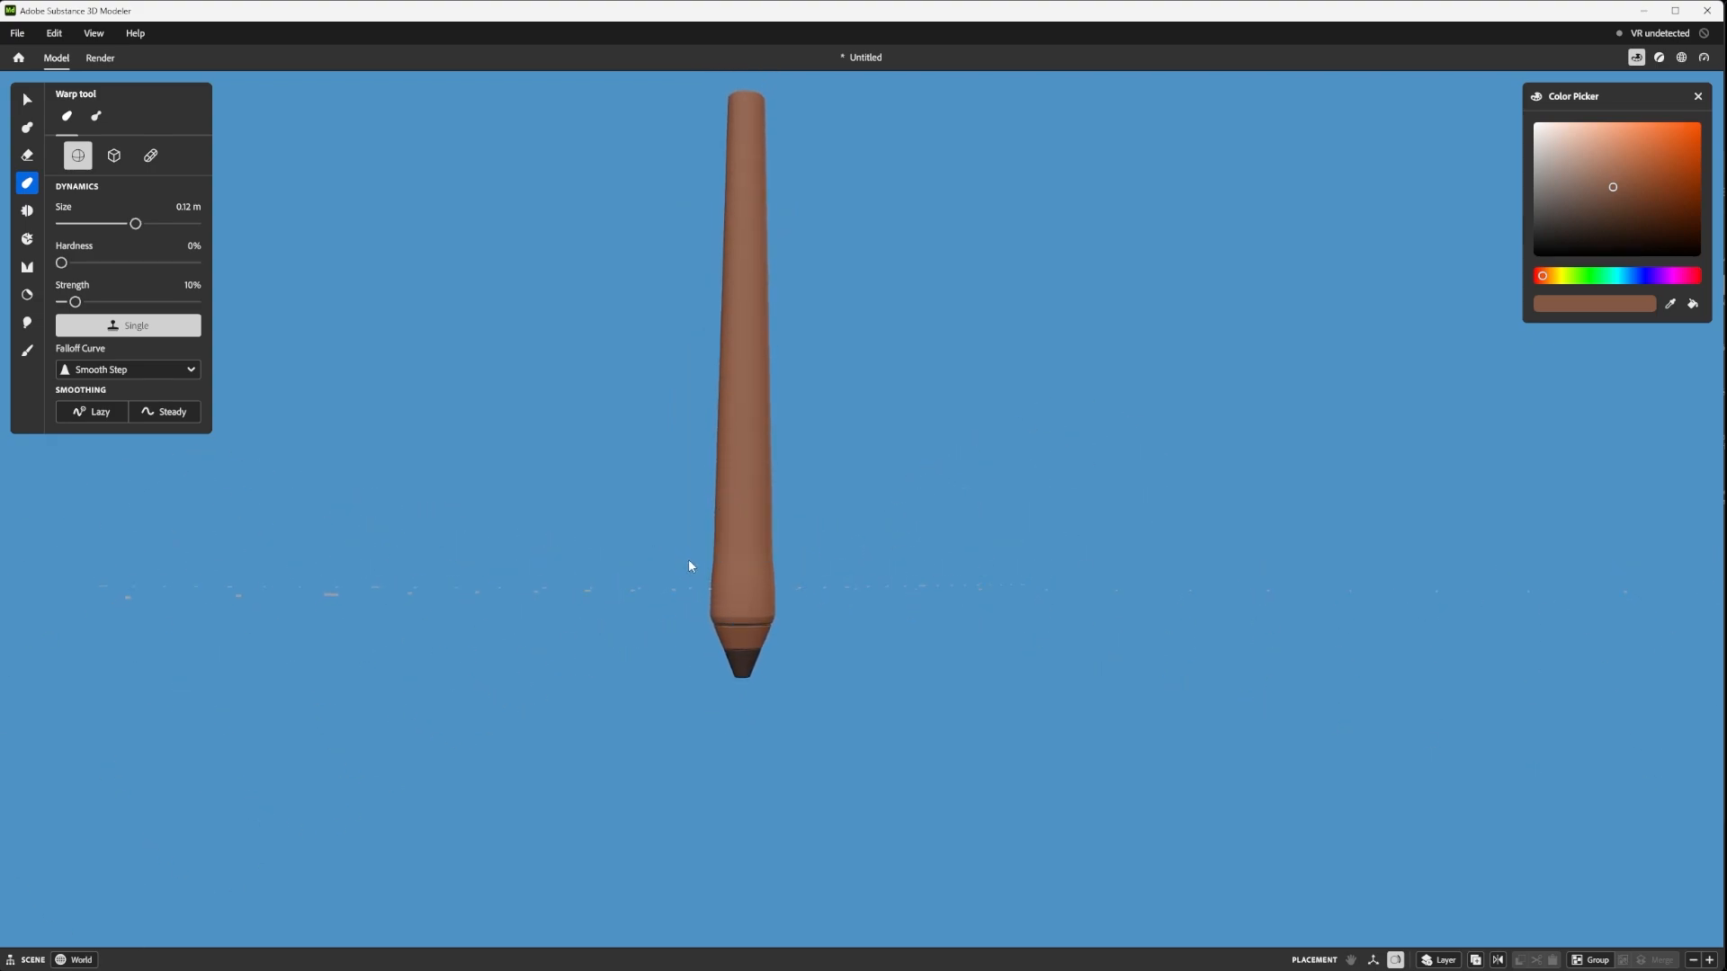
pyautogui.scroll(3, 690, 565)
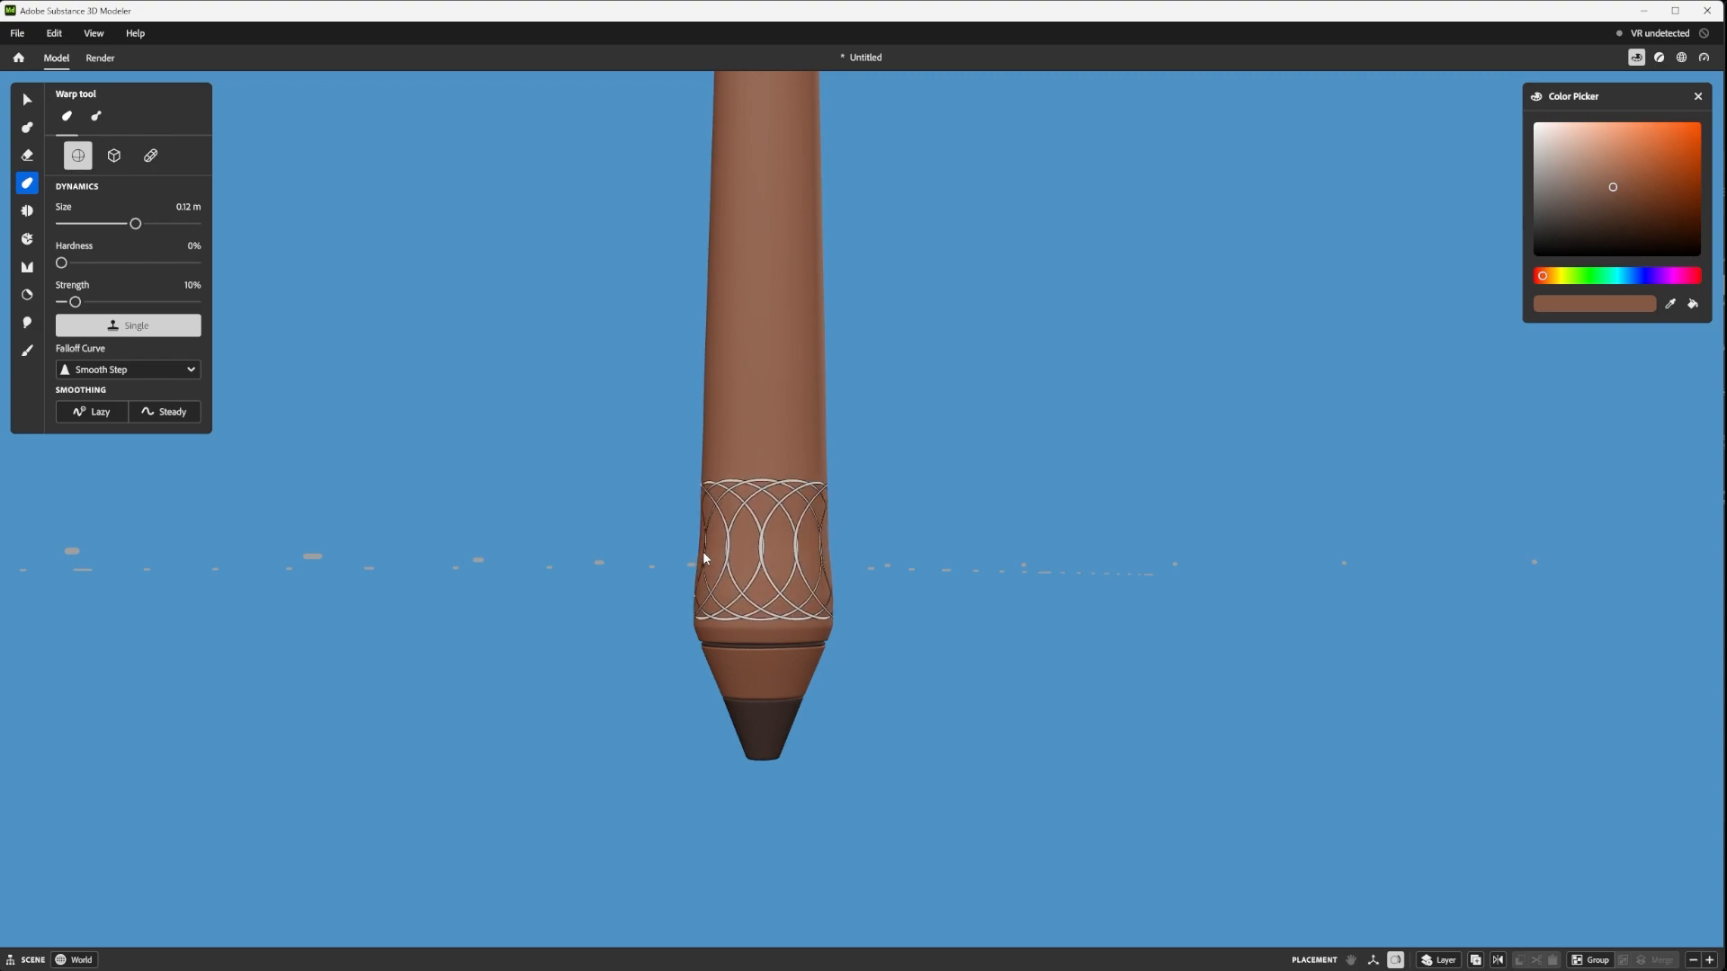
pyautogui.scroll(-3, 698, 565)
pyautogui.moveTo(1050, 539)
pyautogui.keyDown('alt'); pyautogui.mouseDown()
pyautogui.moveTo(674, 527)
pyautogui.moveTo(903, 532)
pyautogui.mouseUp(); pyautogui.keyUp('alt')
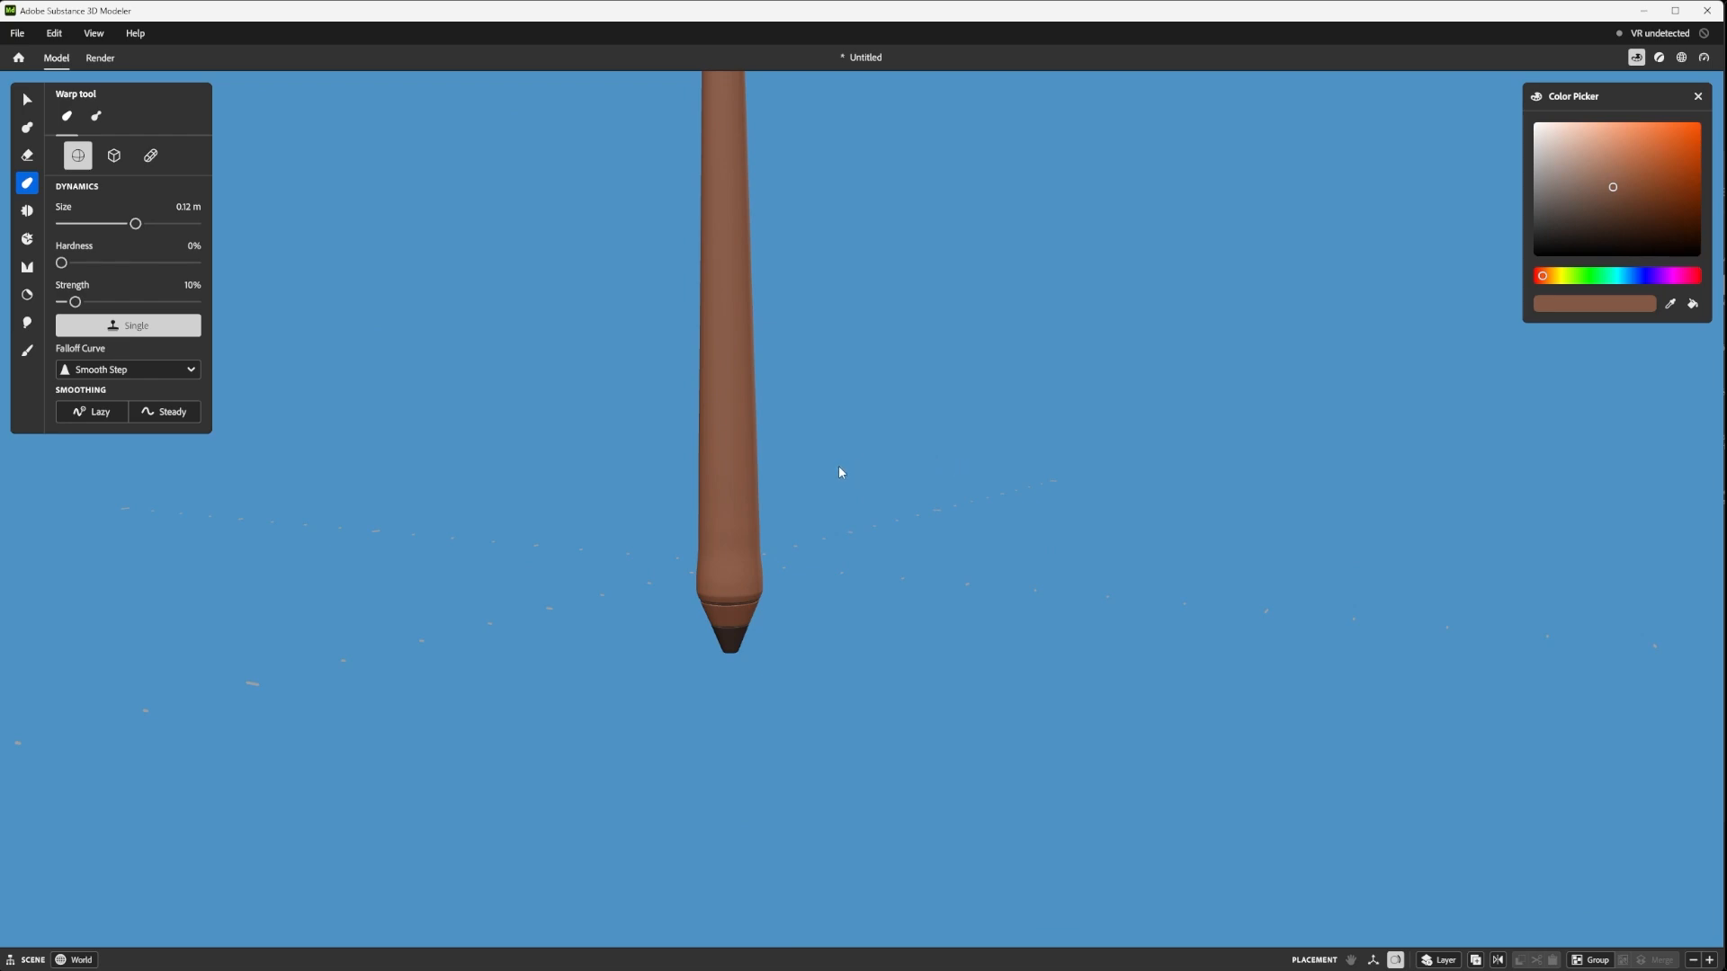
pyautogui.scroll(3, 825, 498)
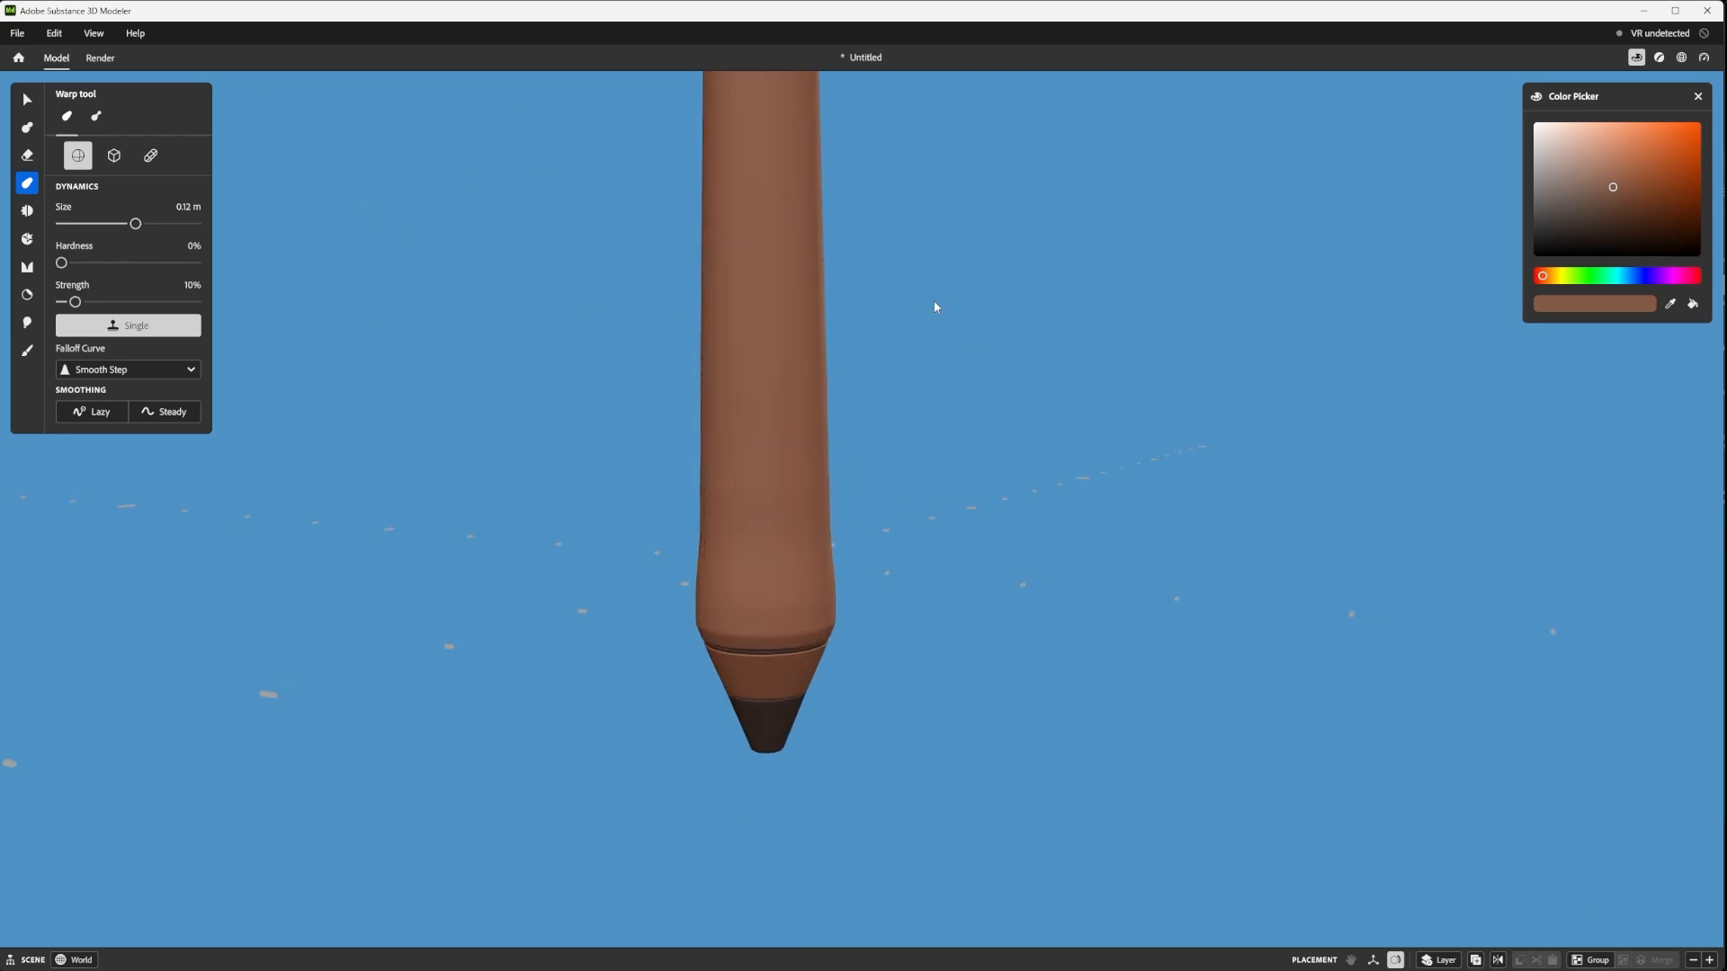
# - Try stretching the cylinder eraser from the shoulder up around the lower shaft to a size of about 0.32 m
pyautogui.click(25, 157)
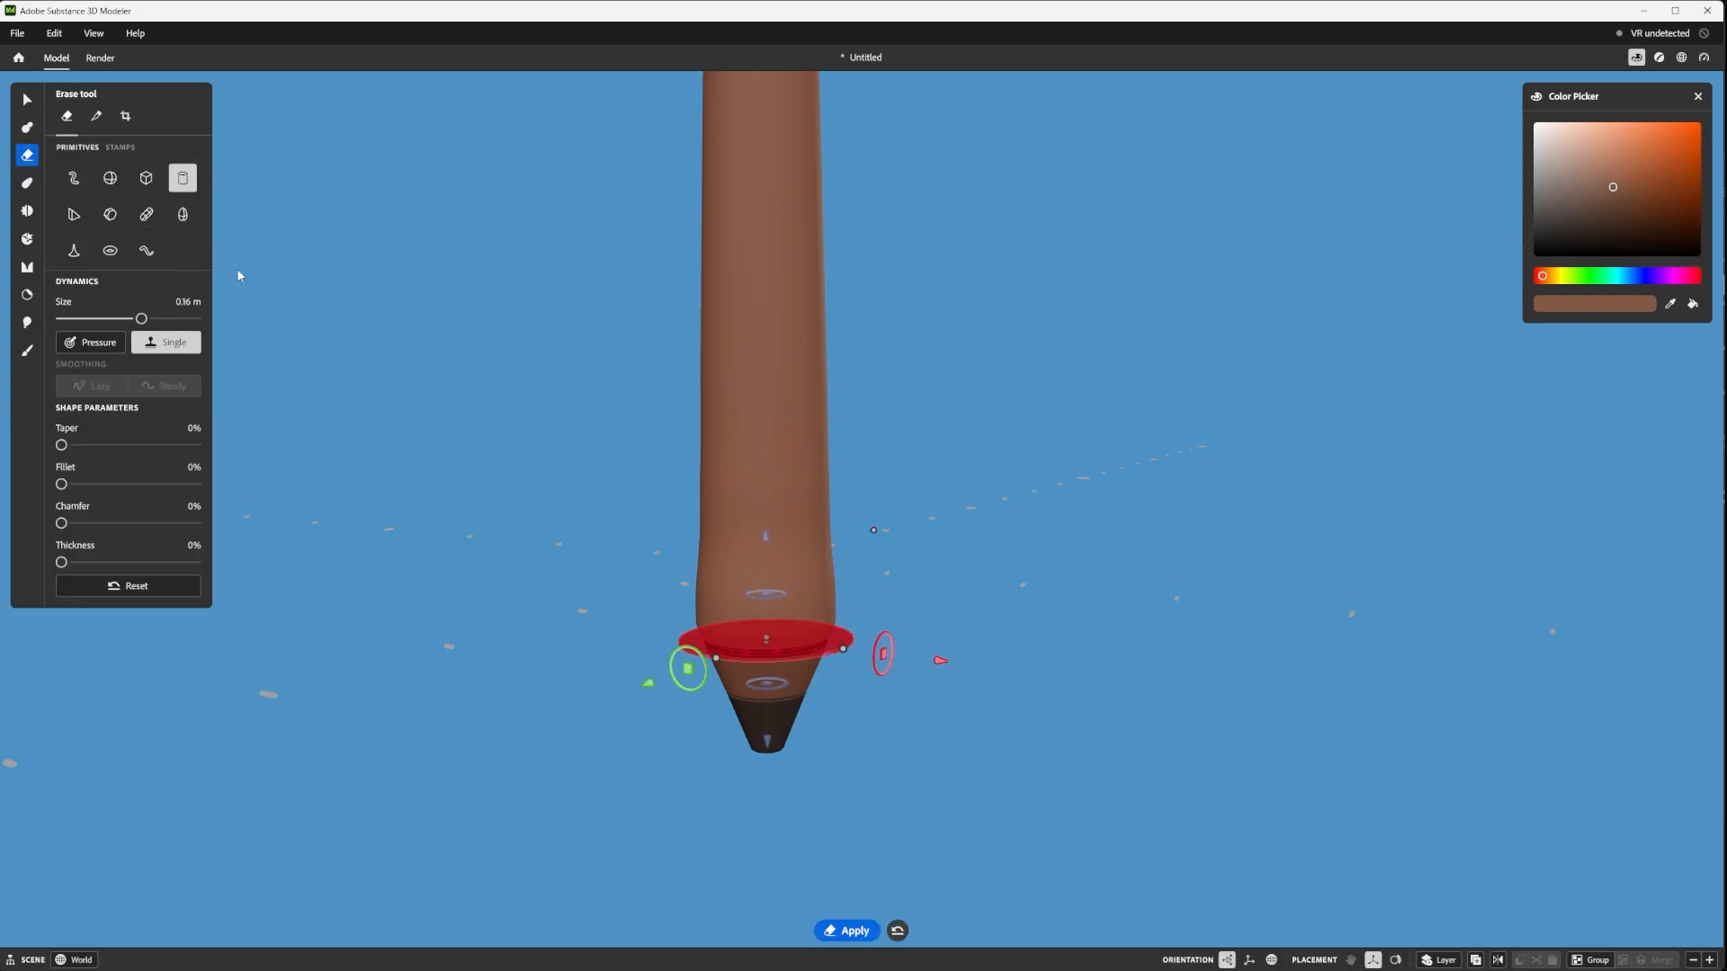
pyautogui.scroll(2, 816, 561)
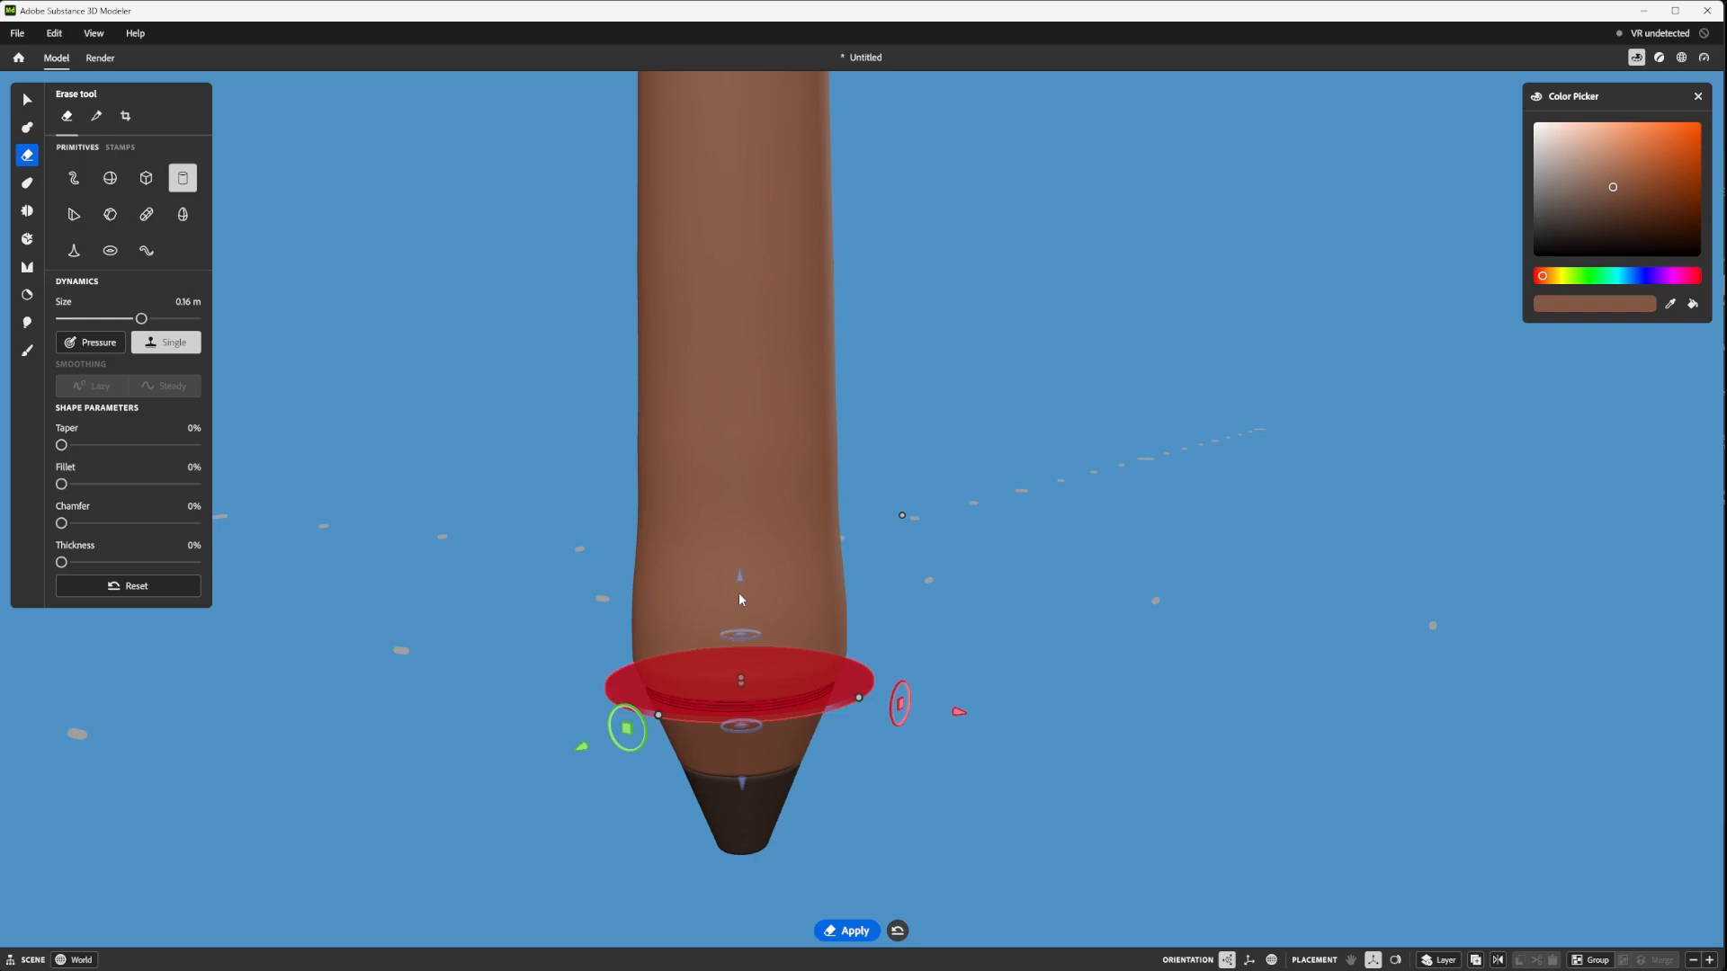
pyautogui.scroll(-2, 741, 595)
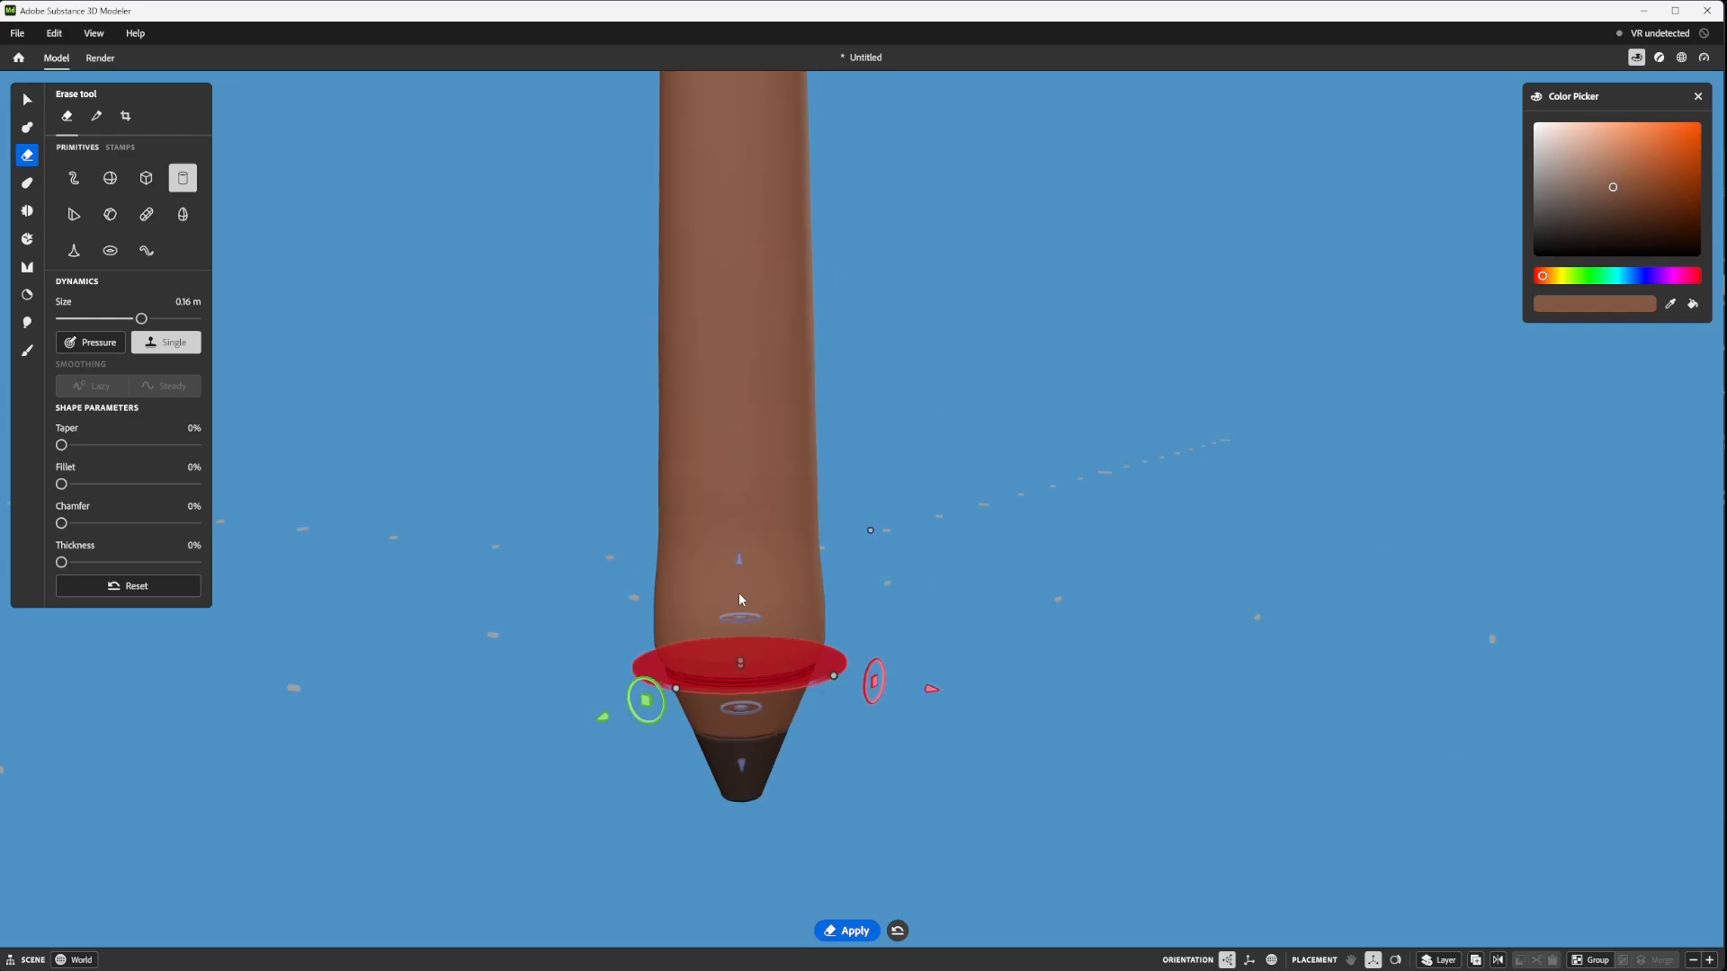
pyautogui.moveTo(747, 663); pyautogui.dragTo(779, 229)
pyautogui.moveTo(577, 542)
pyautogui.keyDown('alt'); pyautogui.mouseDown()
pyautogui.moveTo(876, 430)
pyautogui.moveTo(997, 464)
pyautogui.moveTo(899, 509)
pyautogui.mouseUp(); pyautogui.keyUp('alt')
pyautogui.scroll(3, 801, 576)
pyautogui.scroll(-2, 800, 572)
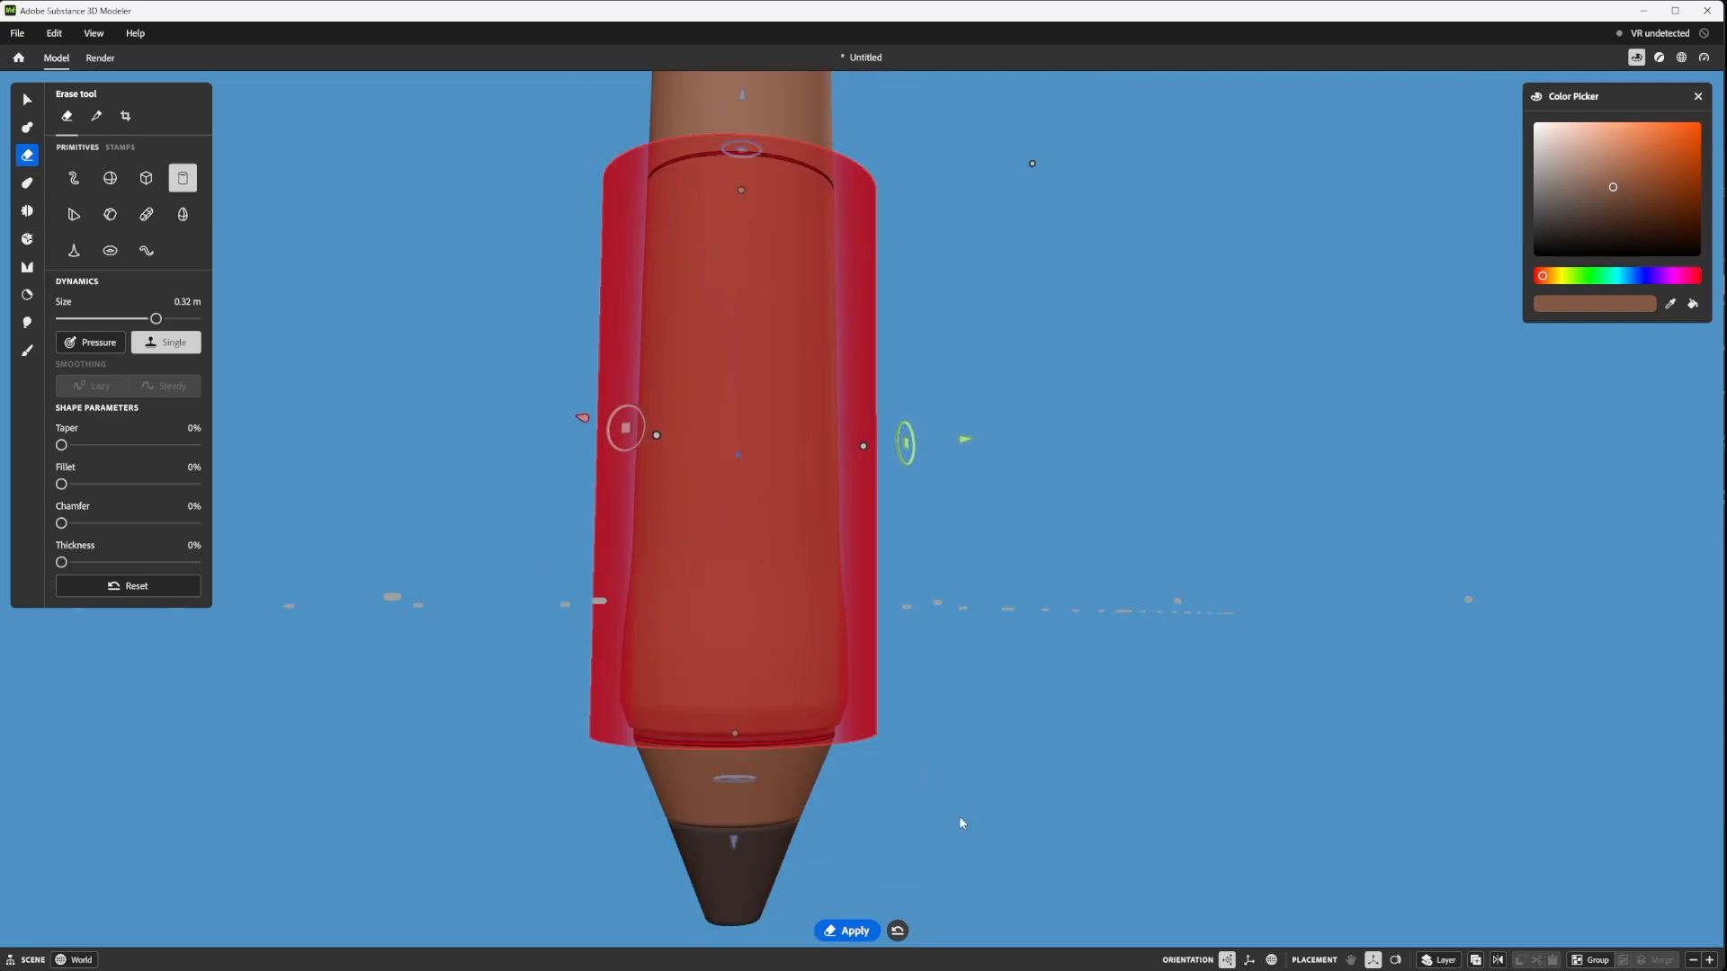
# - Try reshaping the cylinder eraser into a 0.16 m band around the cone by extending its lower end and lowering its upper end
pyautogui.moveTo(960, 823)
pyautogui.mouseDown(button='middle')
pyautogui.moveTo(797, 683)
pyautogui.moveTo(810, 722)
pyautogui.mouseUp(button='middle')
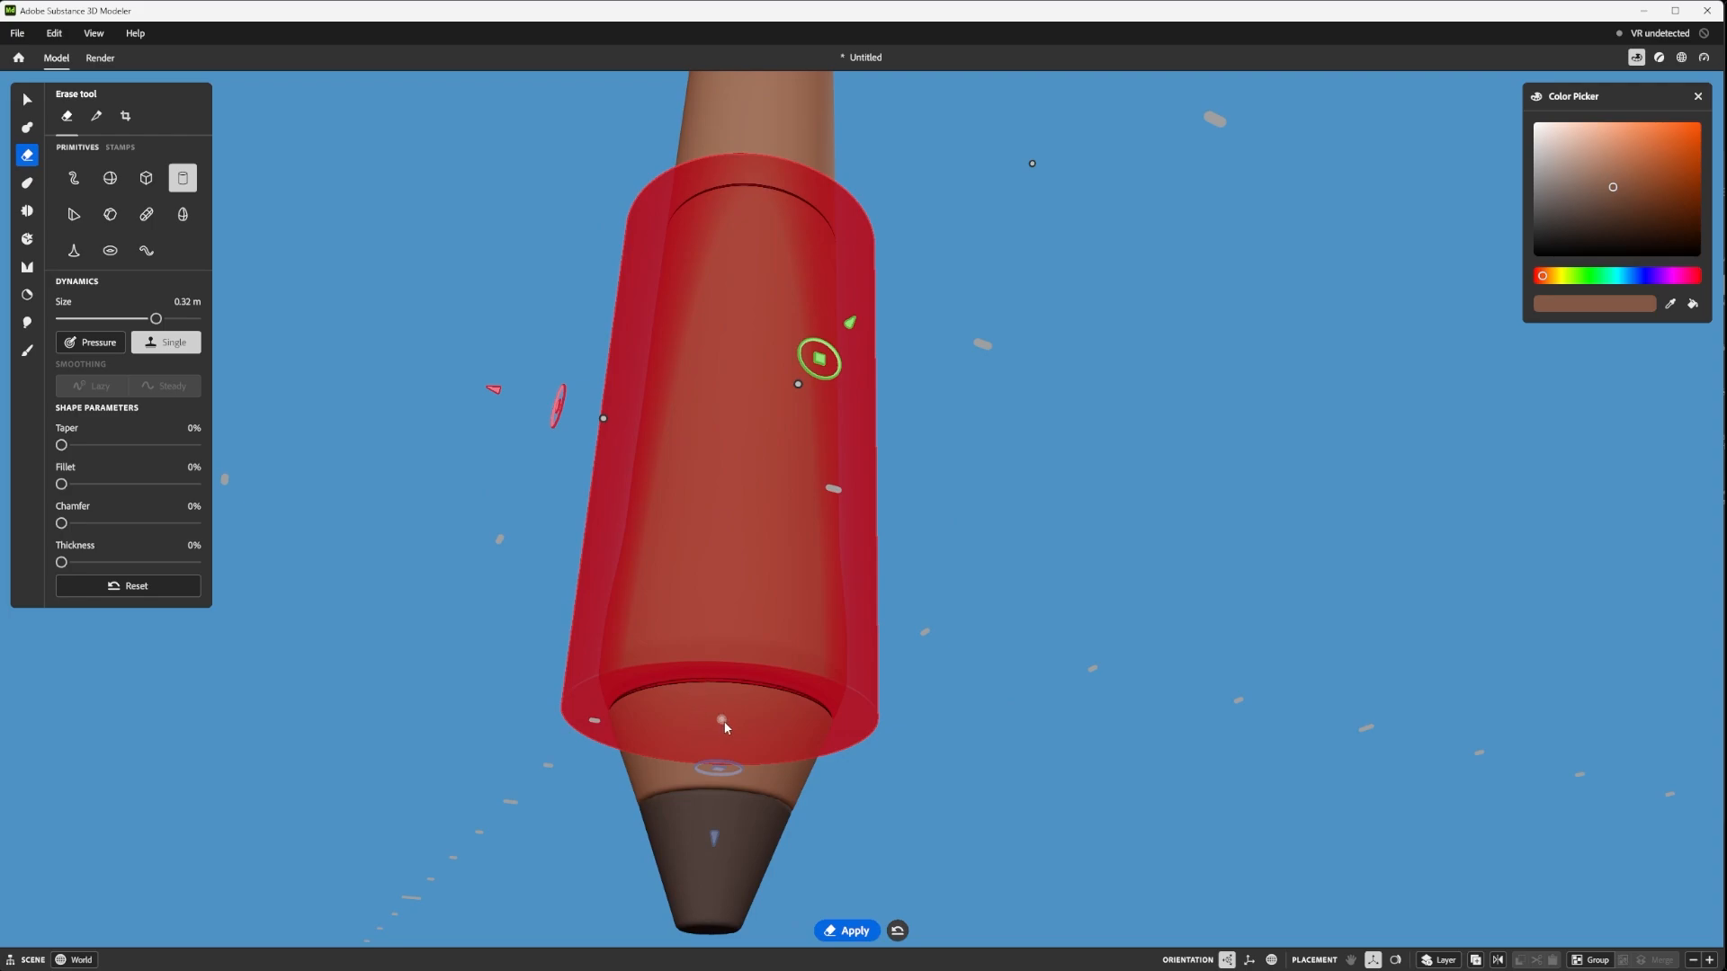
pyautogui.moveTo(725, 718); pyautogui.dragTo(720, 827)
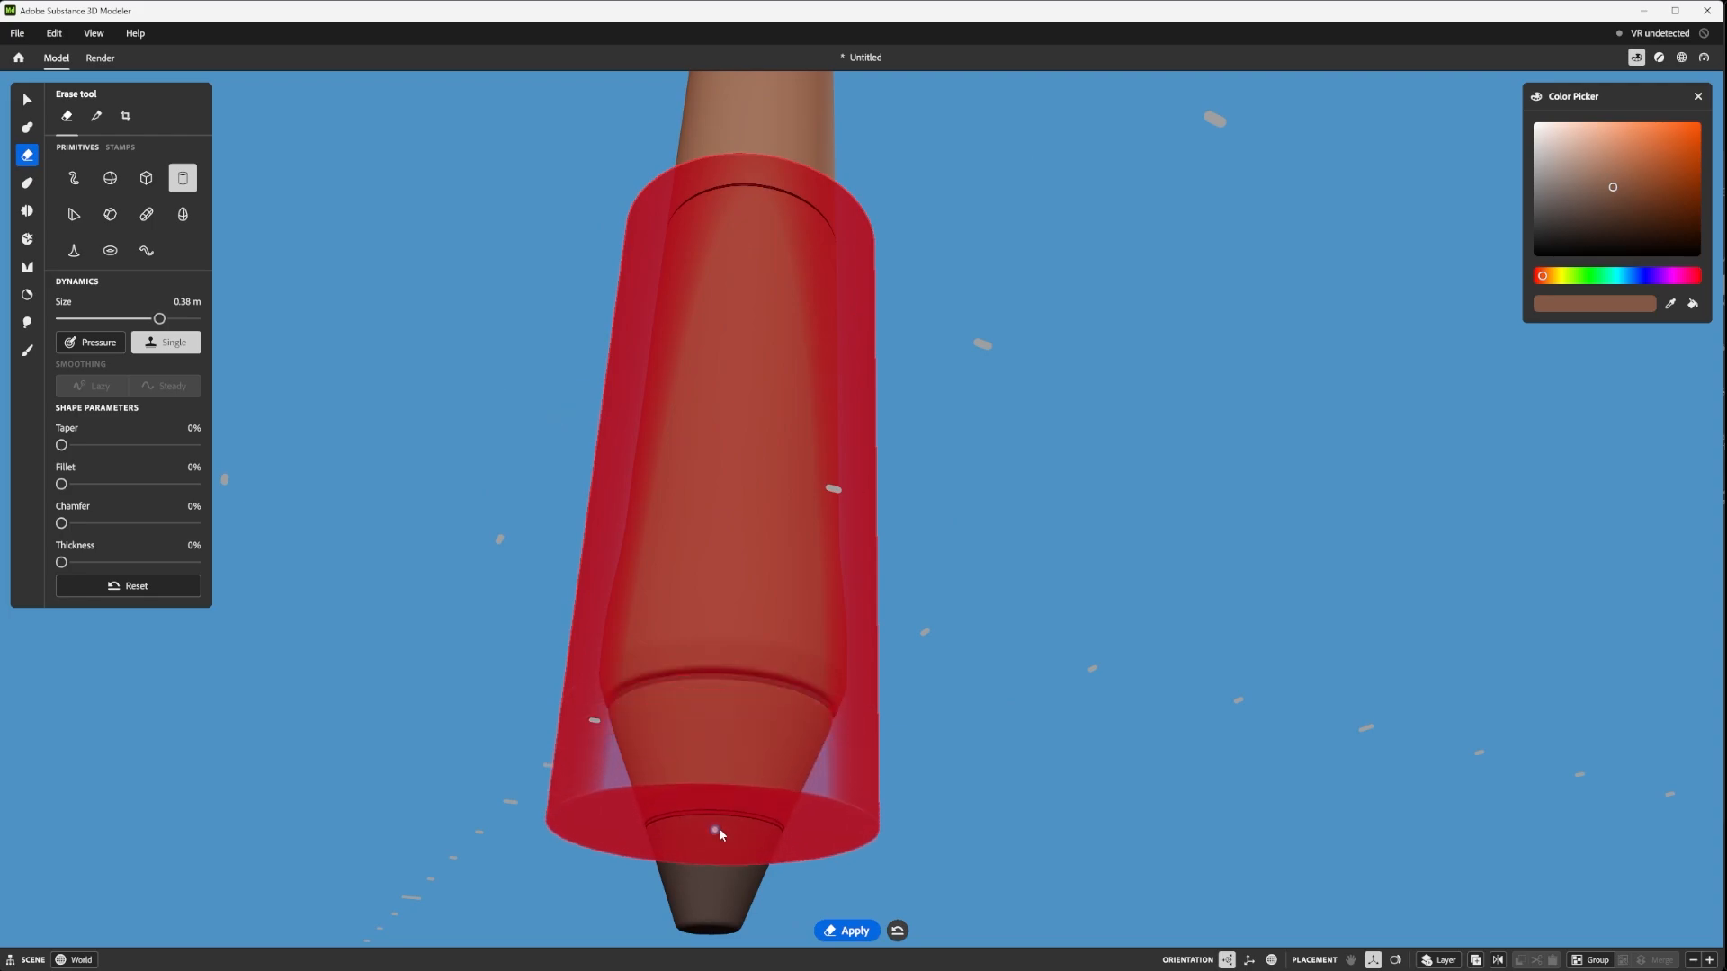
pyautogui.moveTo(754, 255); pyautogui.dragTo(705, 397, button='middle')
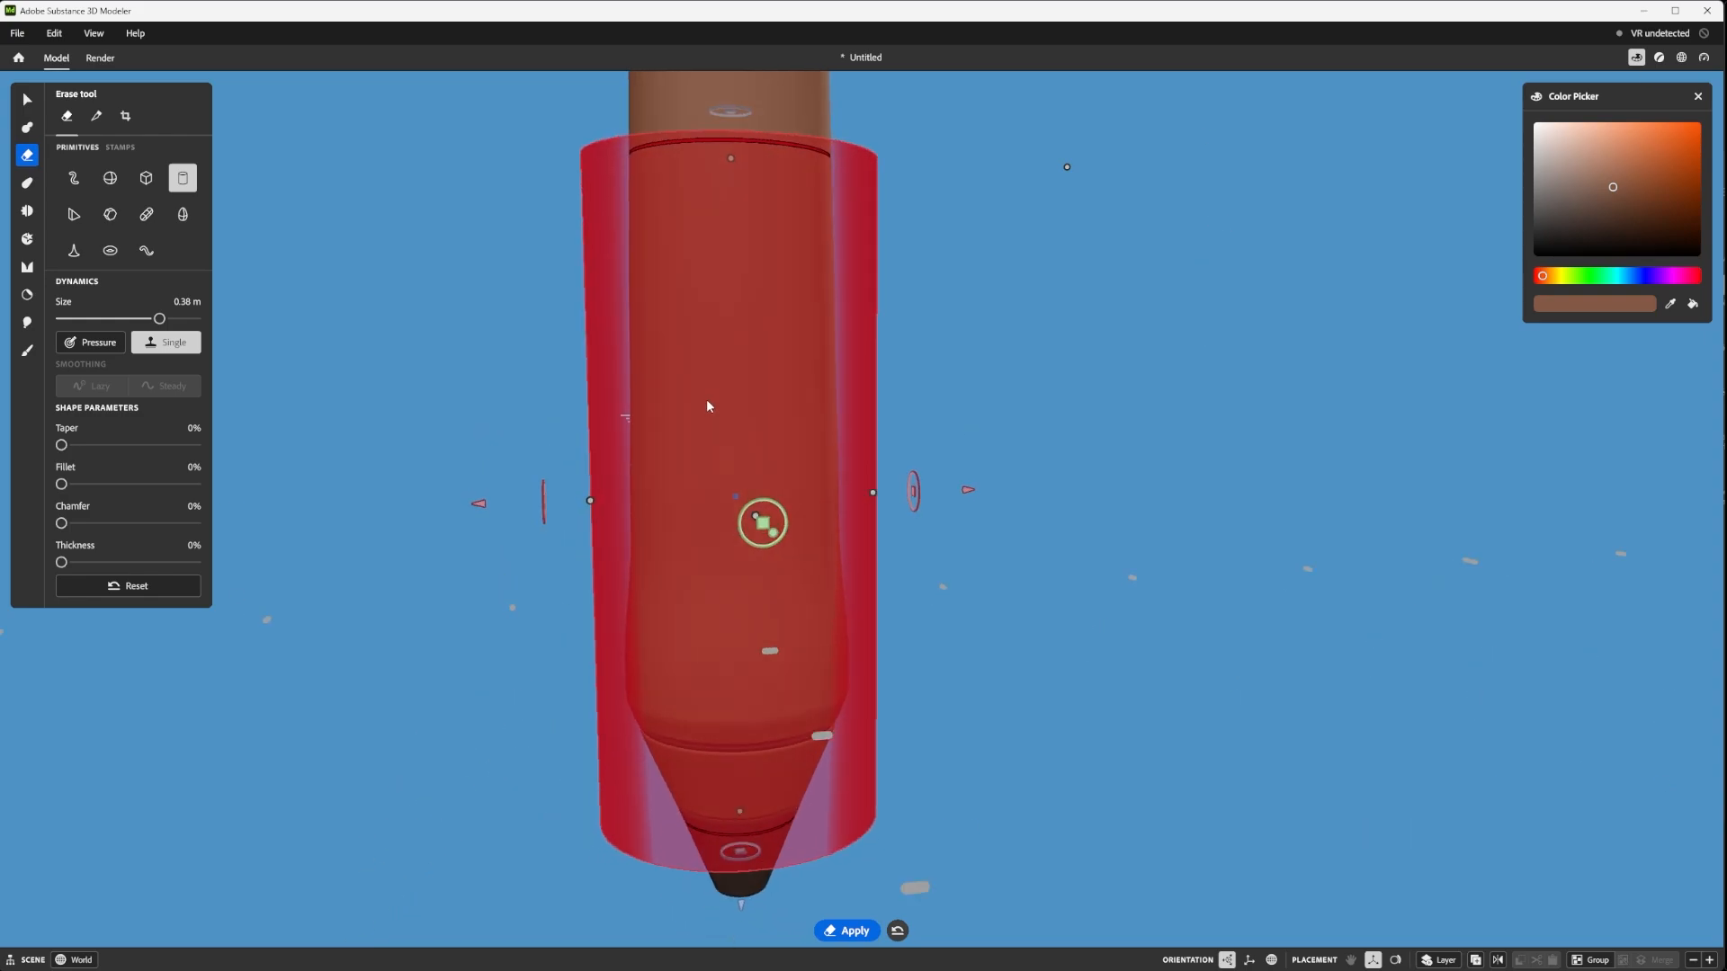
pyautogui.moveTo(733, 162); pyautogui.dragTo(660, 759)
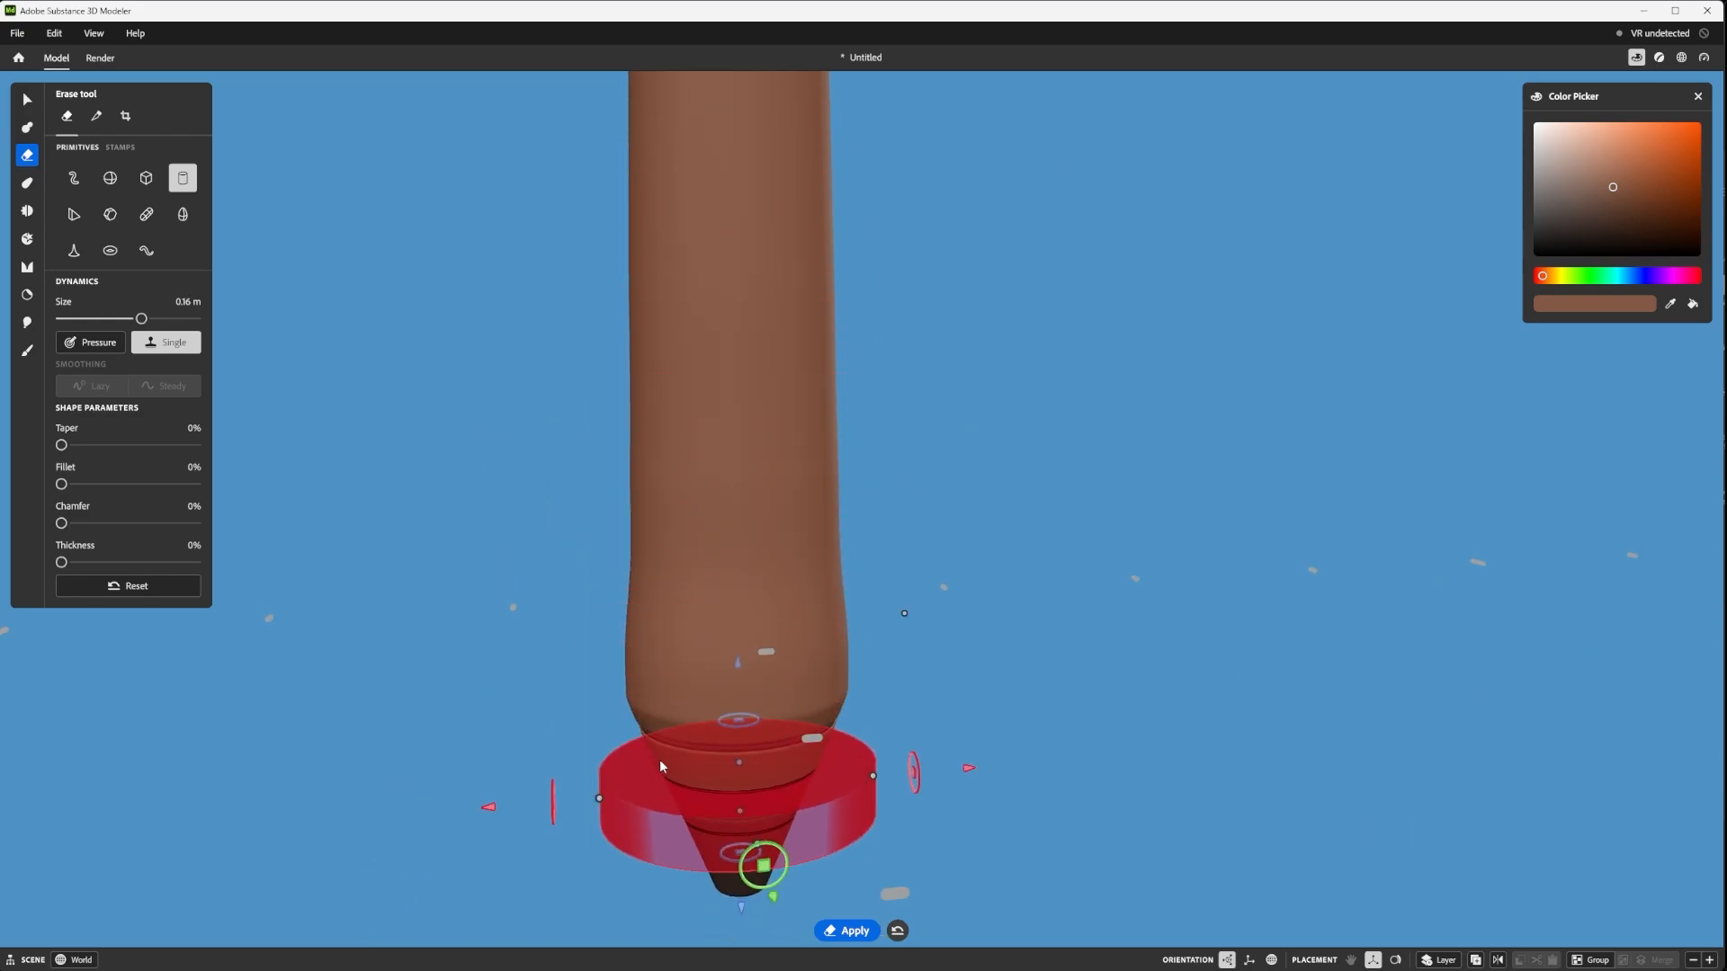
pyautogui.scroll(5, 668, 758)
pyautogui.moveTo(735, 696); pyautogui.dragTo(770, 537)
pyautogui.scroll(-5, 776, 580)
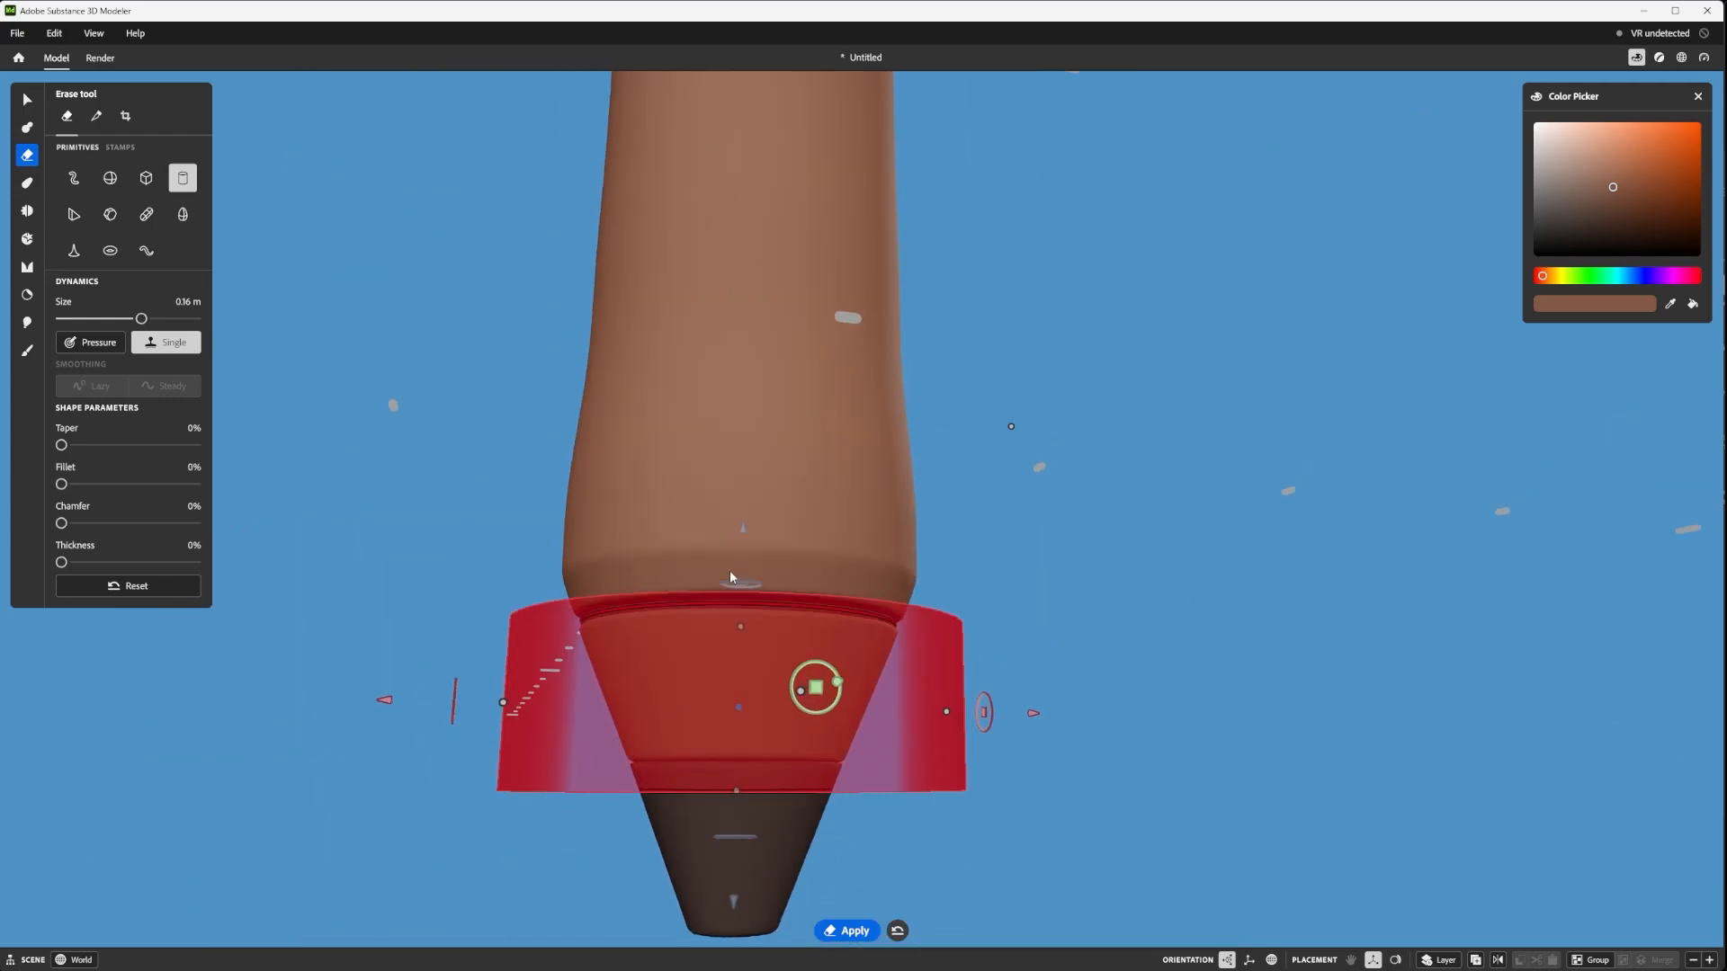
pyautogui.scroll(5, 702, 694)
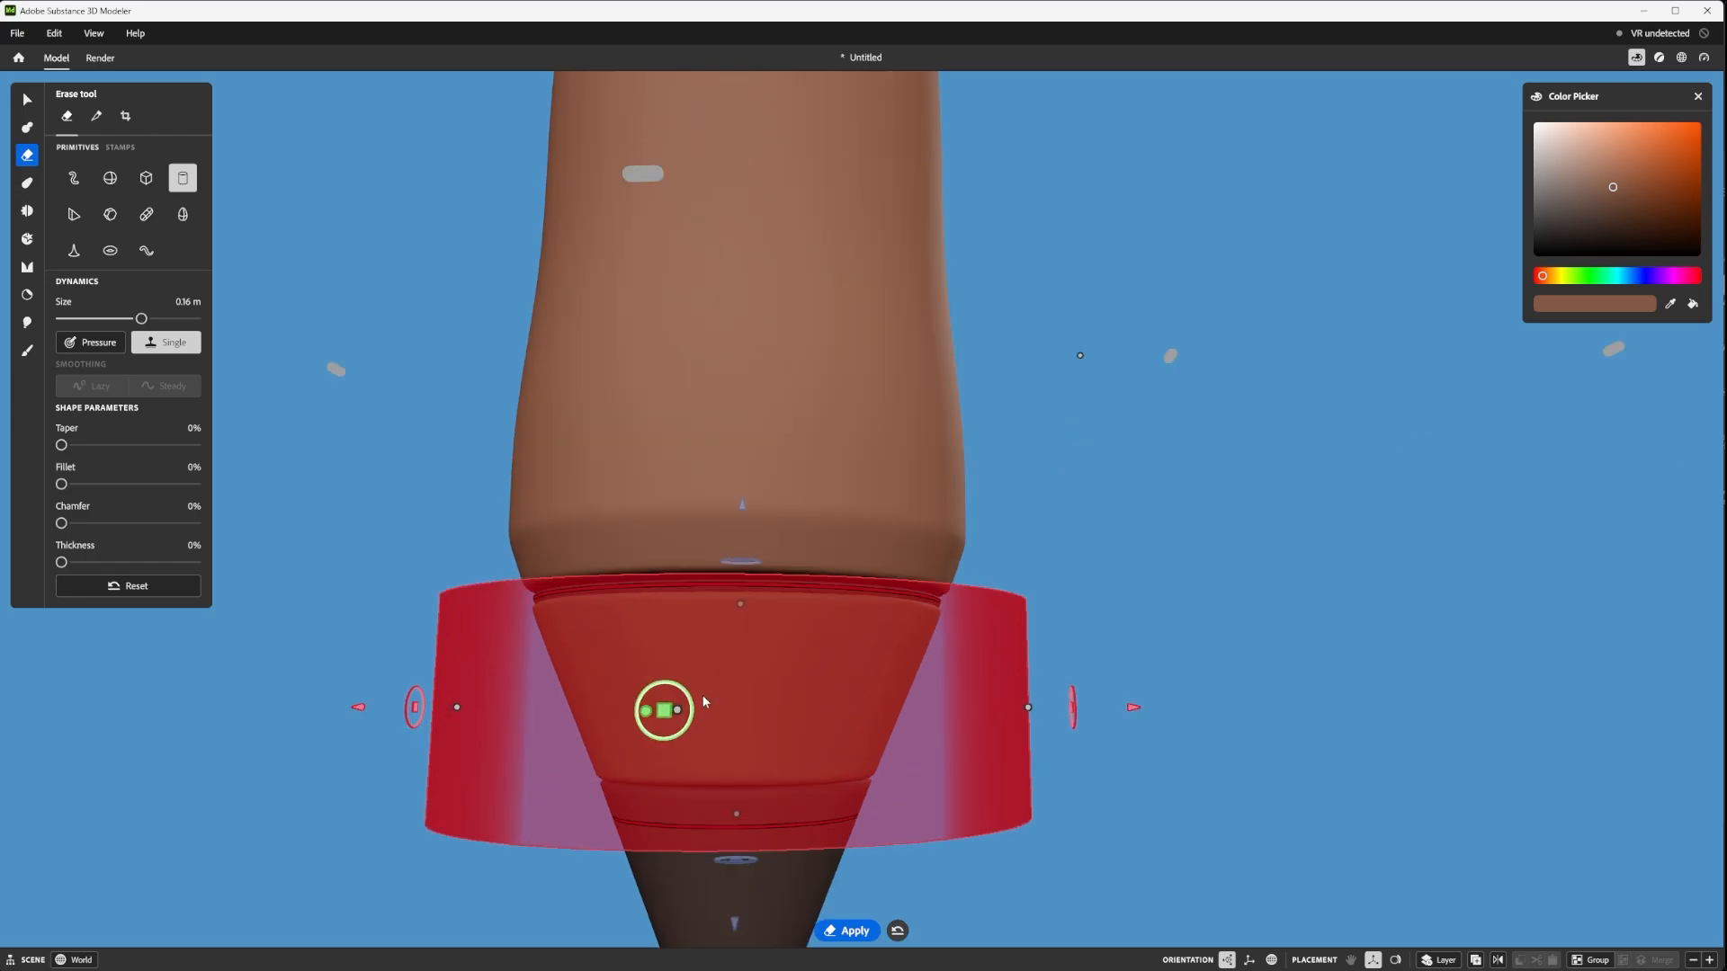
# - Try the Split tool with the cylinder around the cone, leave it unapplied, and reselect the shaft body
pyautogui.click(102, 116)
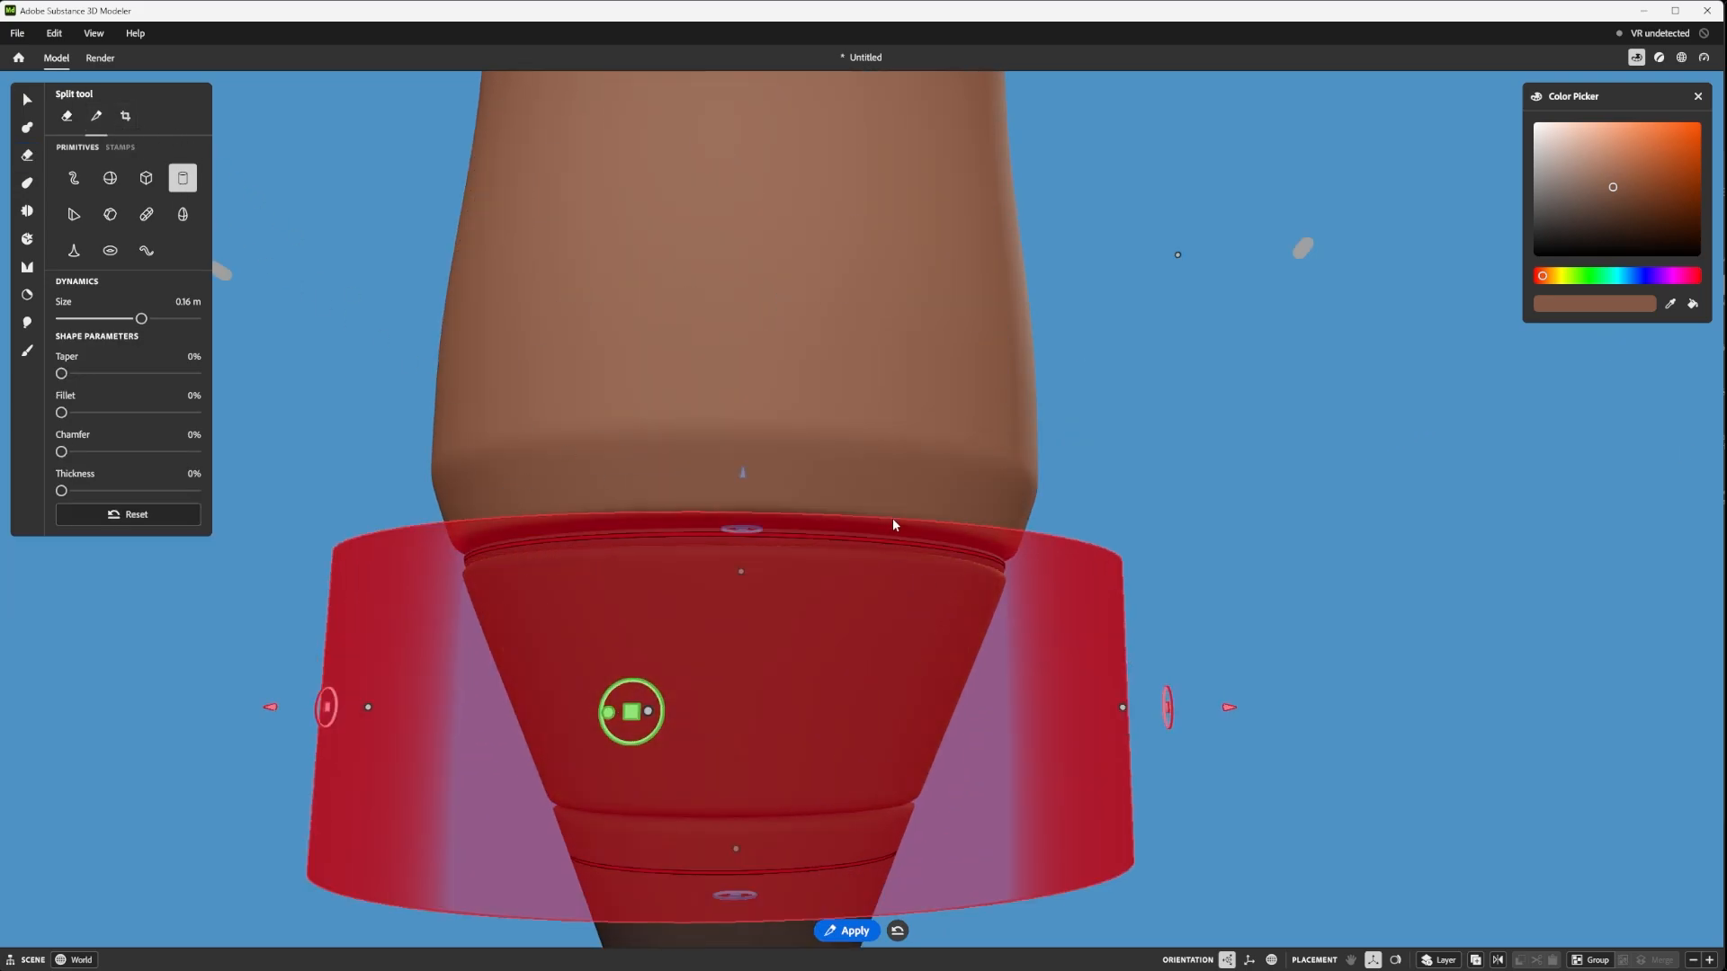
pyautogui.scroll(-5, 894, 522)
pyautogui.click(27, 99)
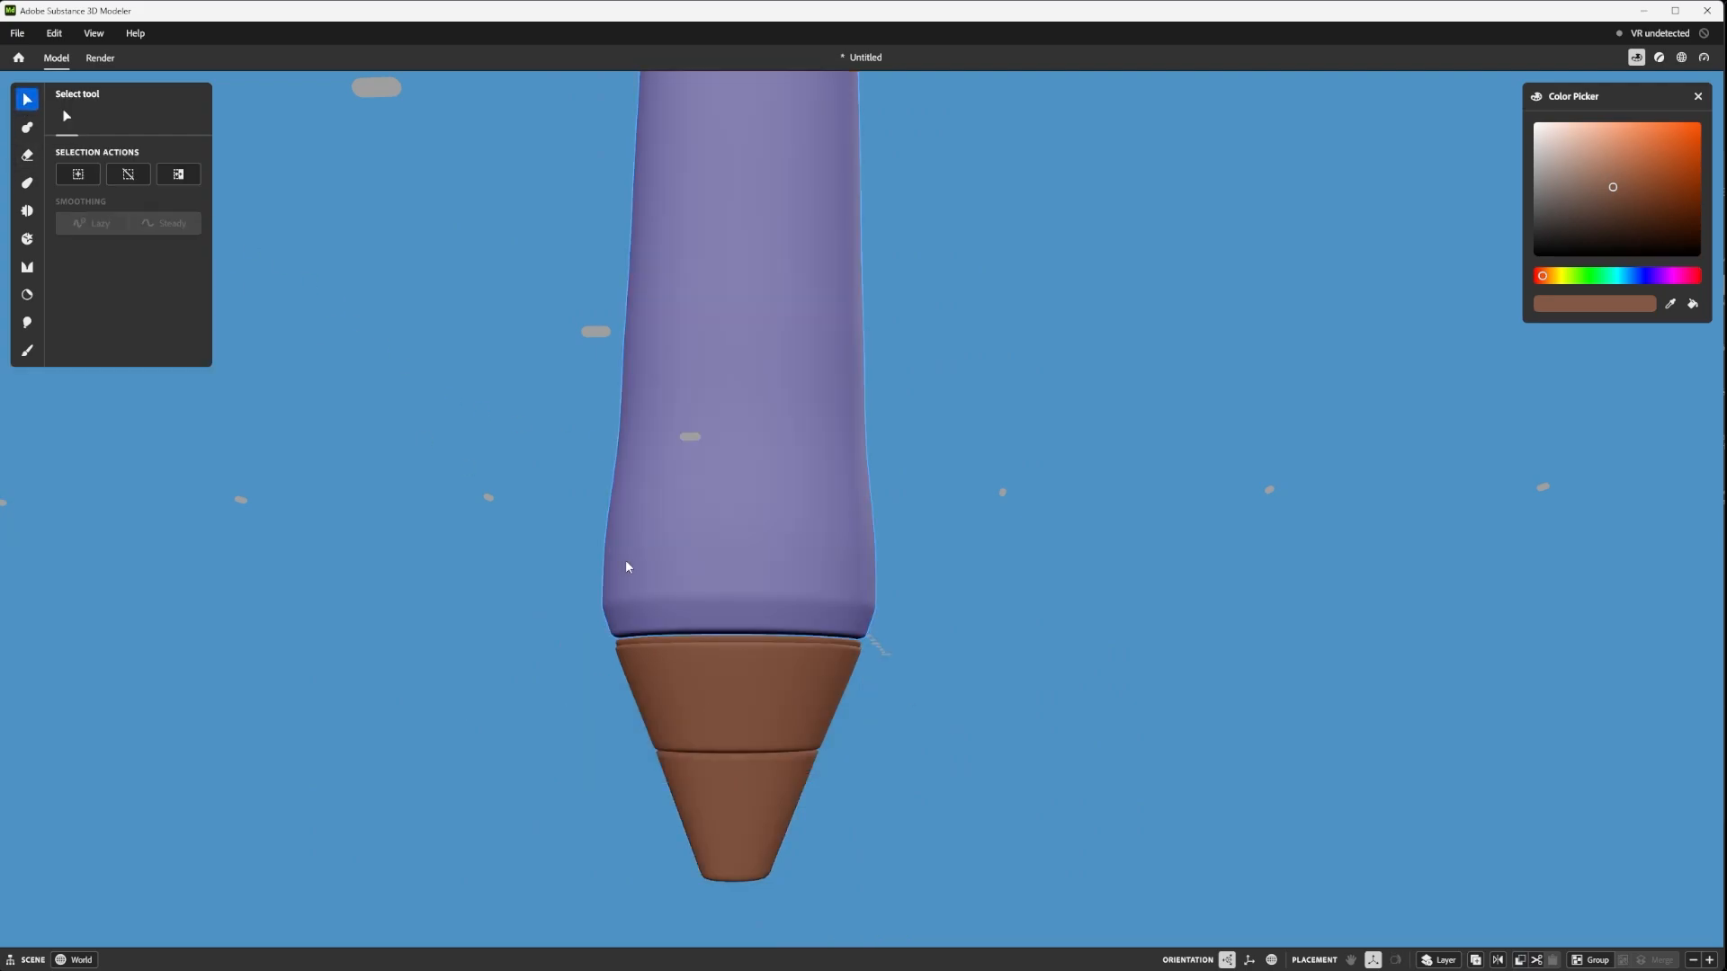
pyautogui.click(736, 711)
pyautogui.click(757, 544)
pyautogui.press('f')
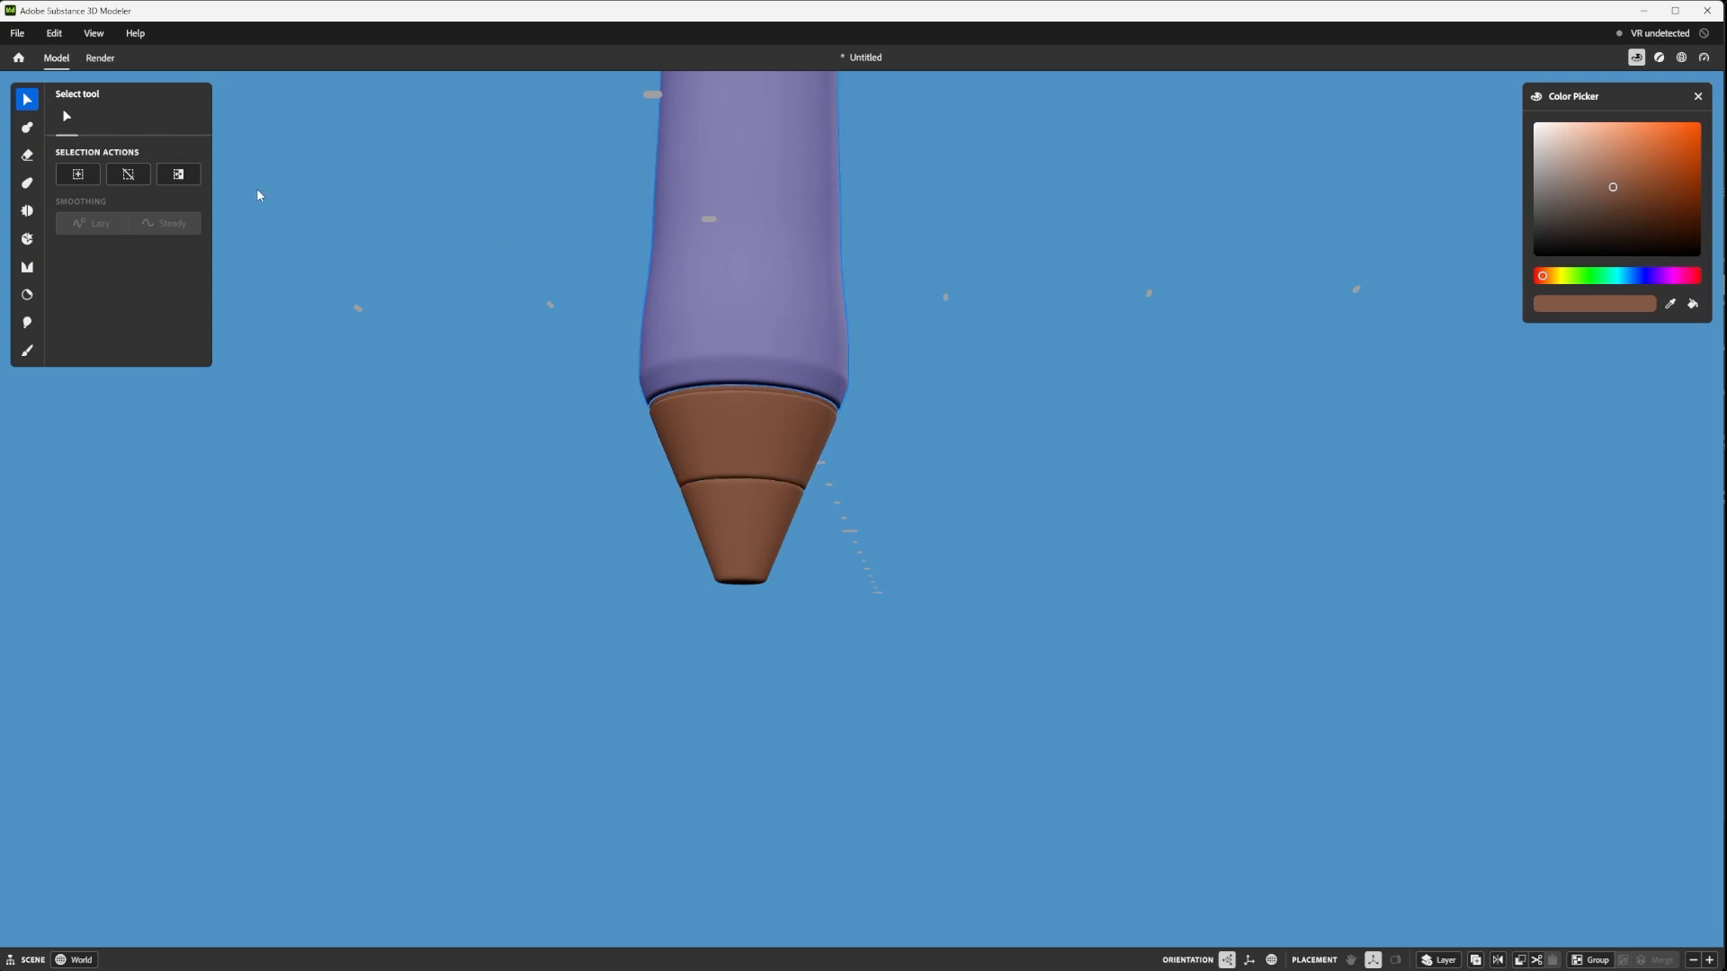
# - Try tipping the cylinder eraser on its side around the cone, and undo the rotation
pyautogui.click(27, 154)
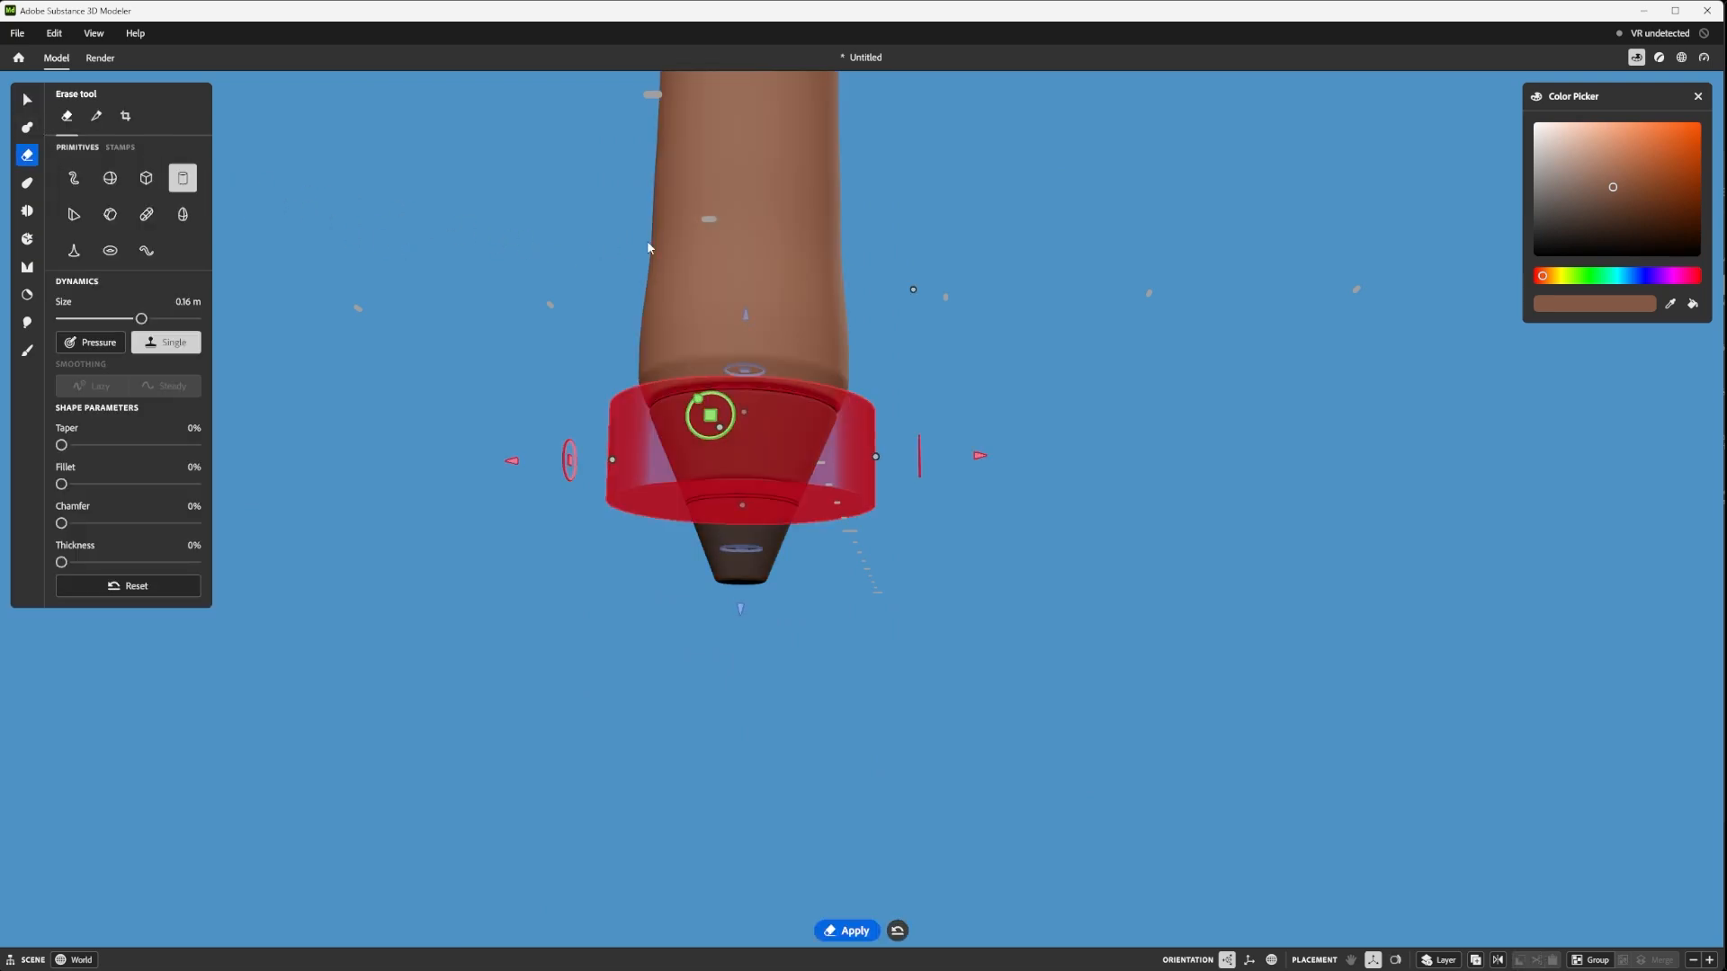
pyautogui.keyDown('alt'); pyautogui.moveTo(713, 326); pyautogui.dragTo(687, 565); pyautogui.keyUp('alt')
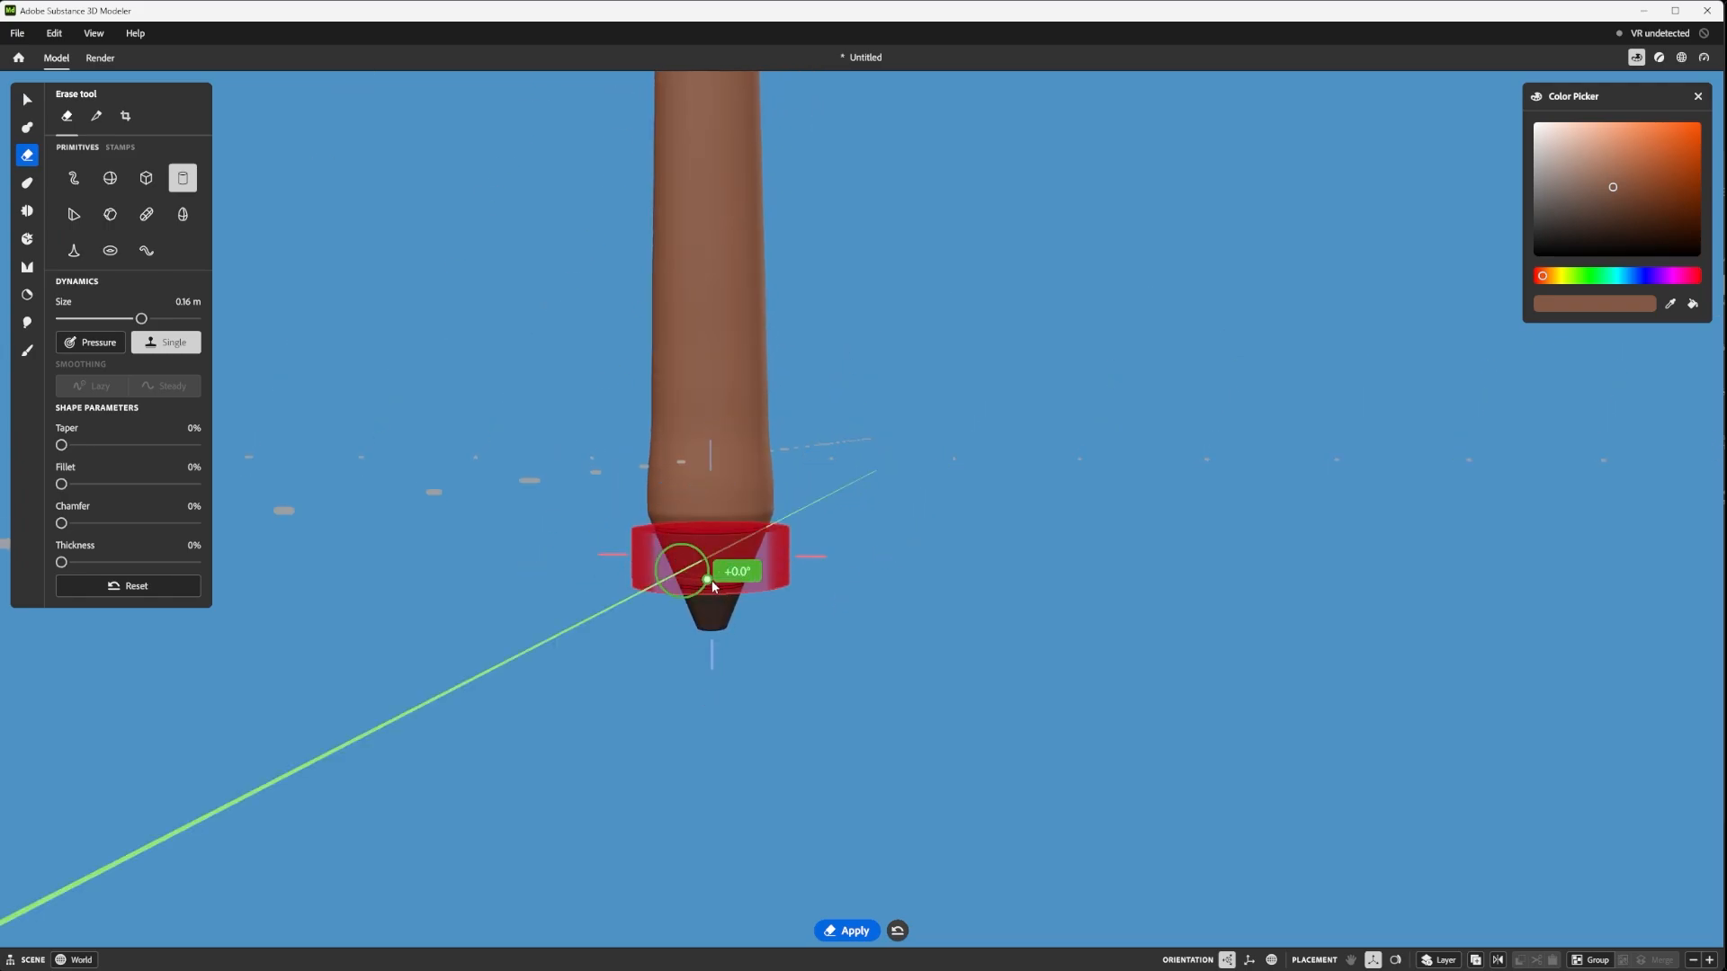
pyautogui.moveTo(711, 580); pyautogui.dragTo(732, 439)
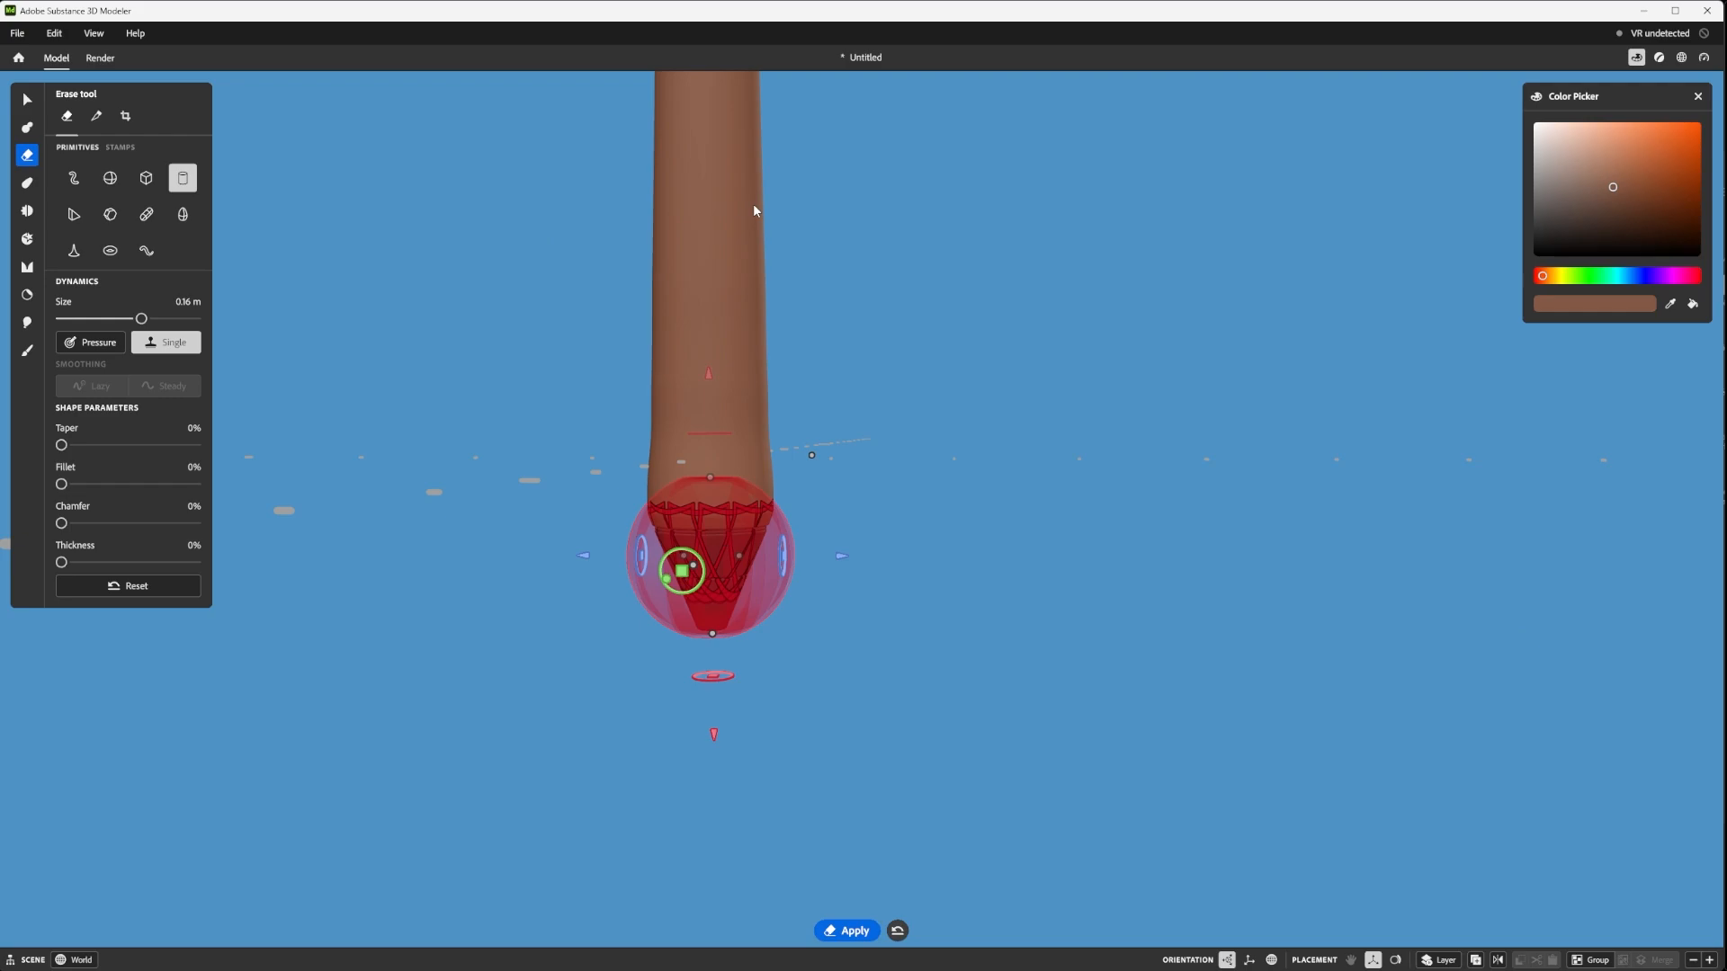
pyautogui.hotkey('ctrl', 'z')
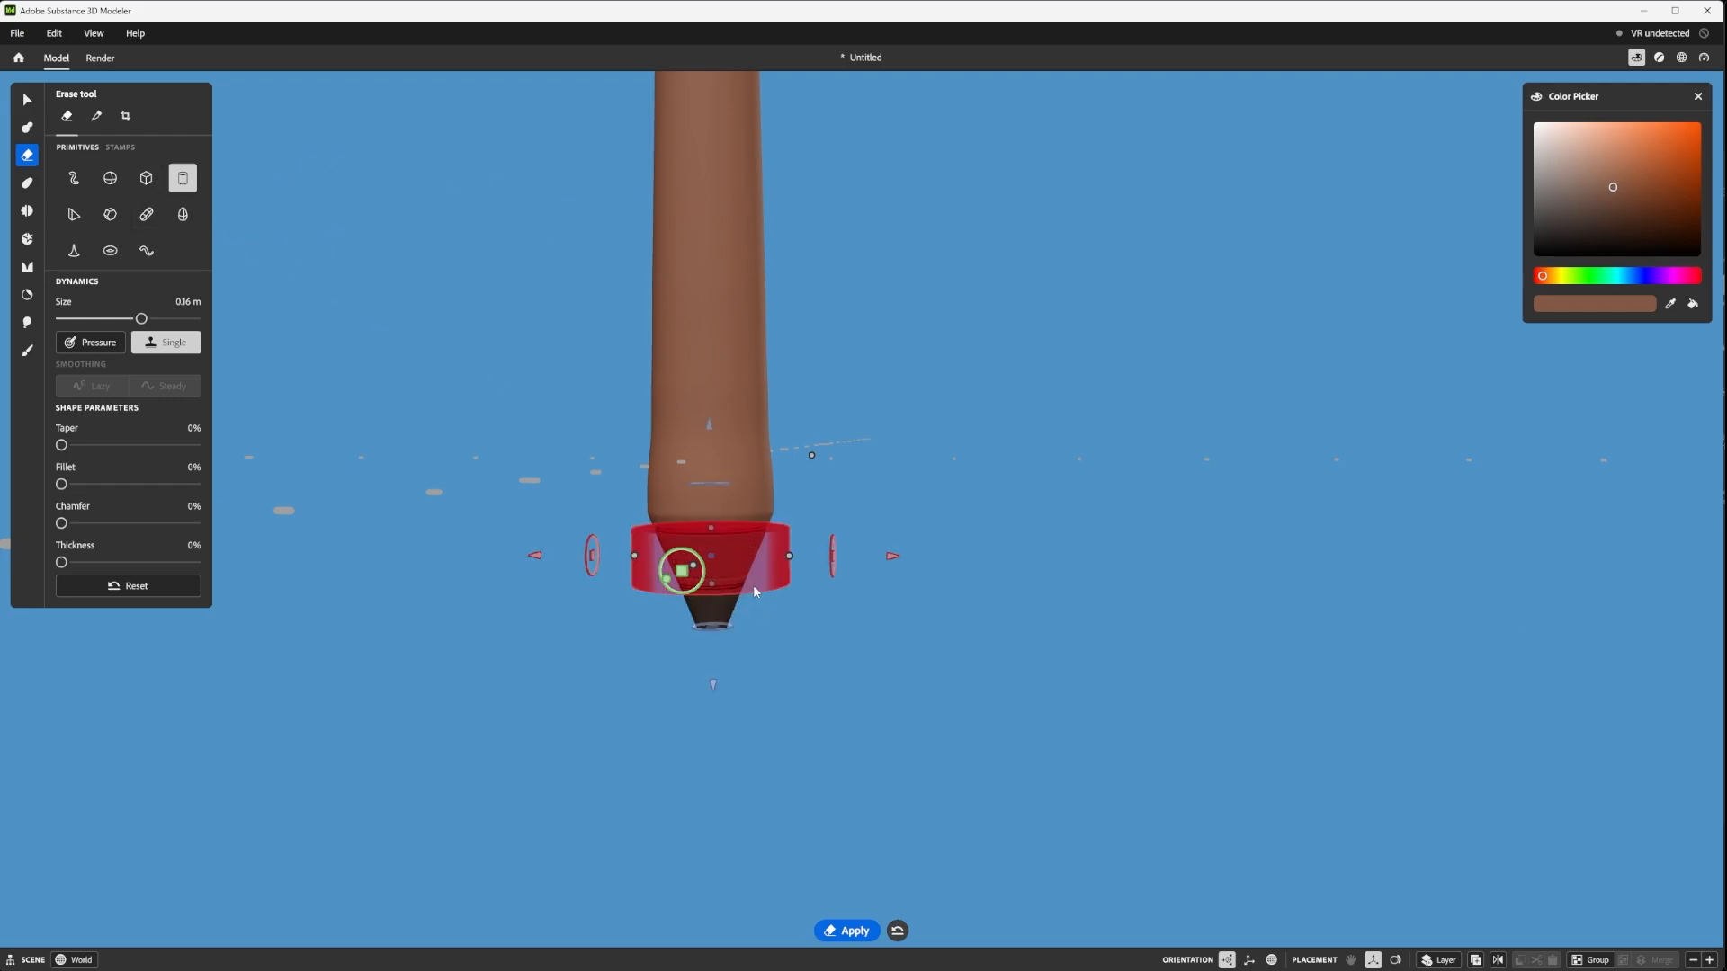
# - Fit the cylinder cutter around the lower shaft from the shoulder upward, with a size of about 0.40 m
pyautogui.moveTo(752, 585)
pyautogui.keyDown('alt'); pyautogui.mouseDown()
pyautogui.moveTo(719, 583)
pyautogui.moveTo(760, 135)
pyautogui.mouseUp(); pyautogui.keyUp('alt')
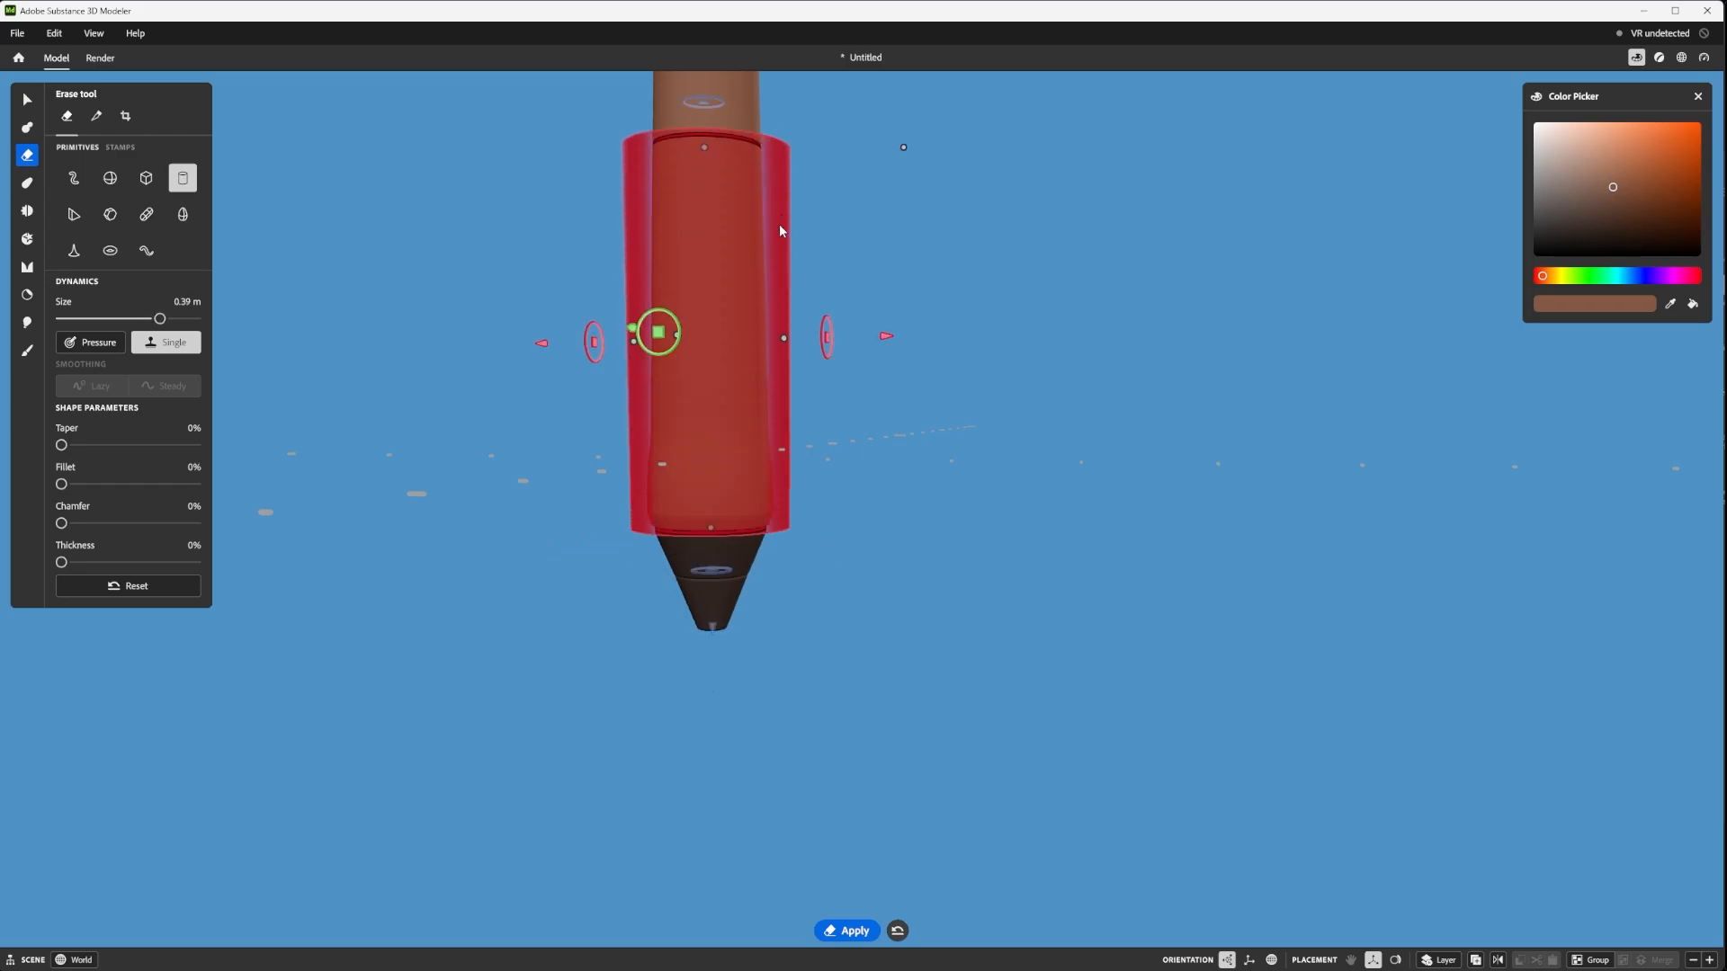
pyautogui.scroll(-3, 783, 224)
pyautogui.keyDown('alt'); pyautogui.moveTo(790, 223); pyautogui.dragTo(777, 497); pyautogui.keyUp('alt')
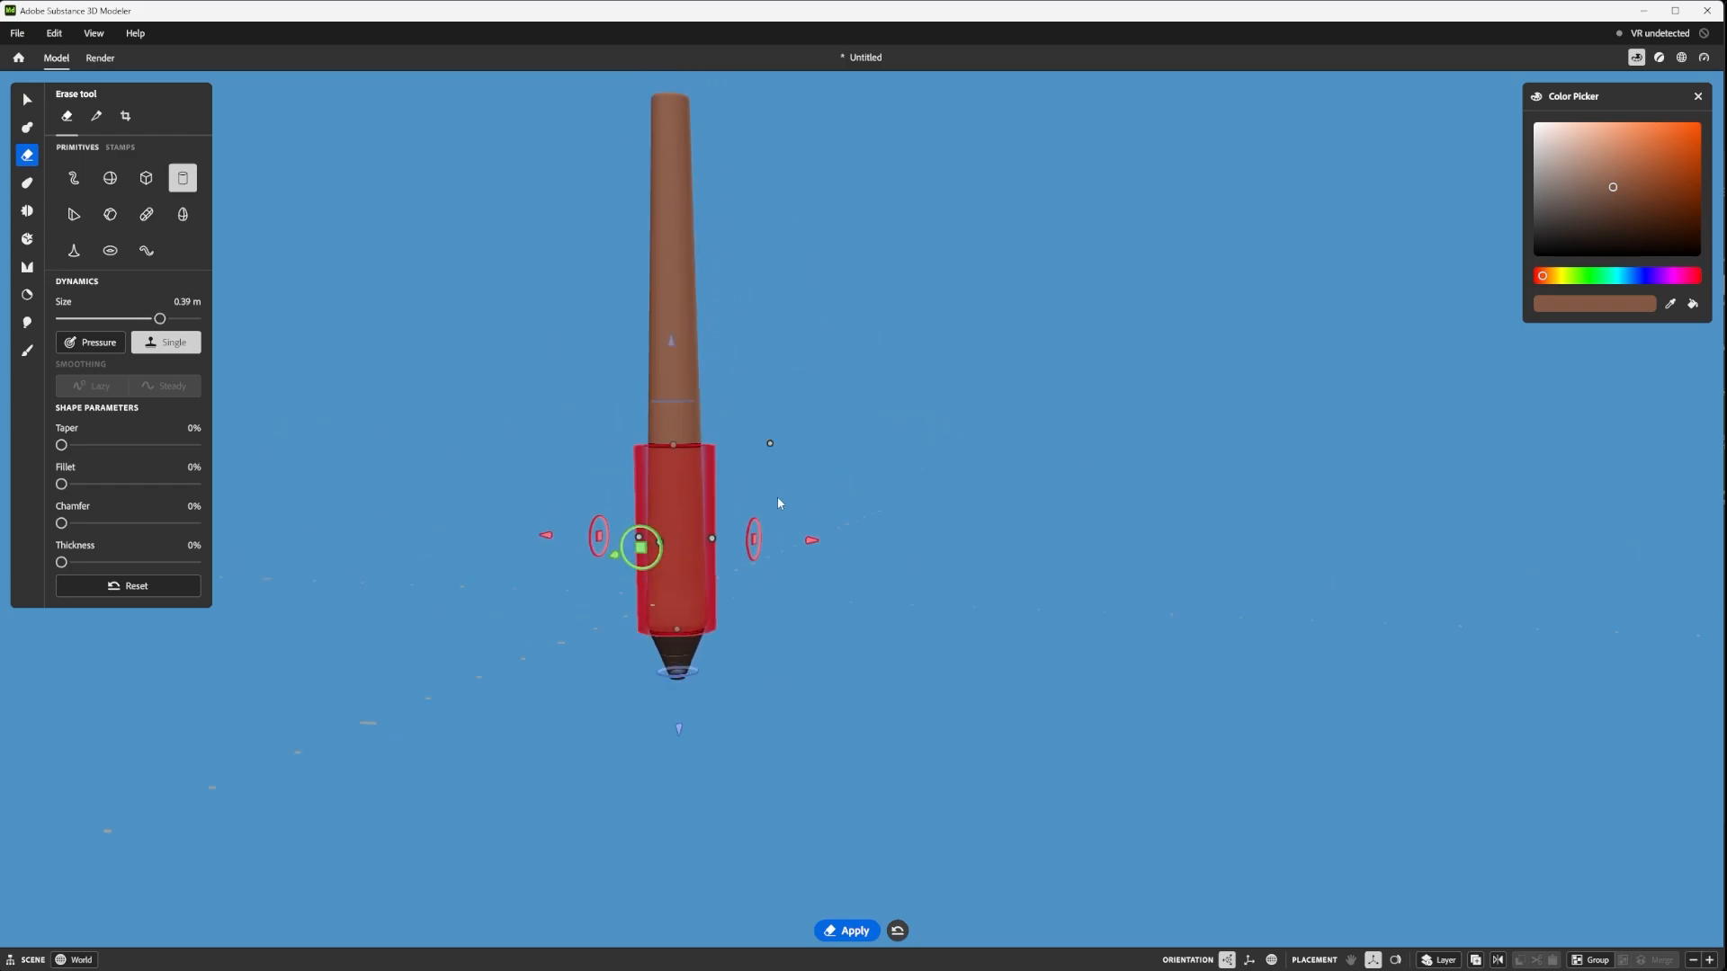
pyautogui.keyDown('alt'); pyautogui.moveTo(874, 537); pyautogui.dragTo(791, 528); pyautogui.keyUp('alt')
pyautogui.scroll(5, 792, 634)
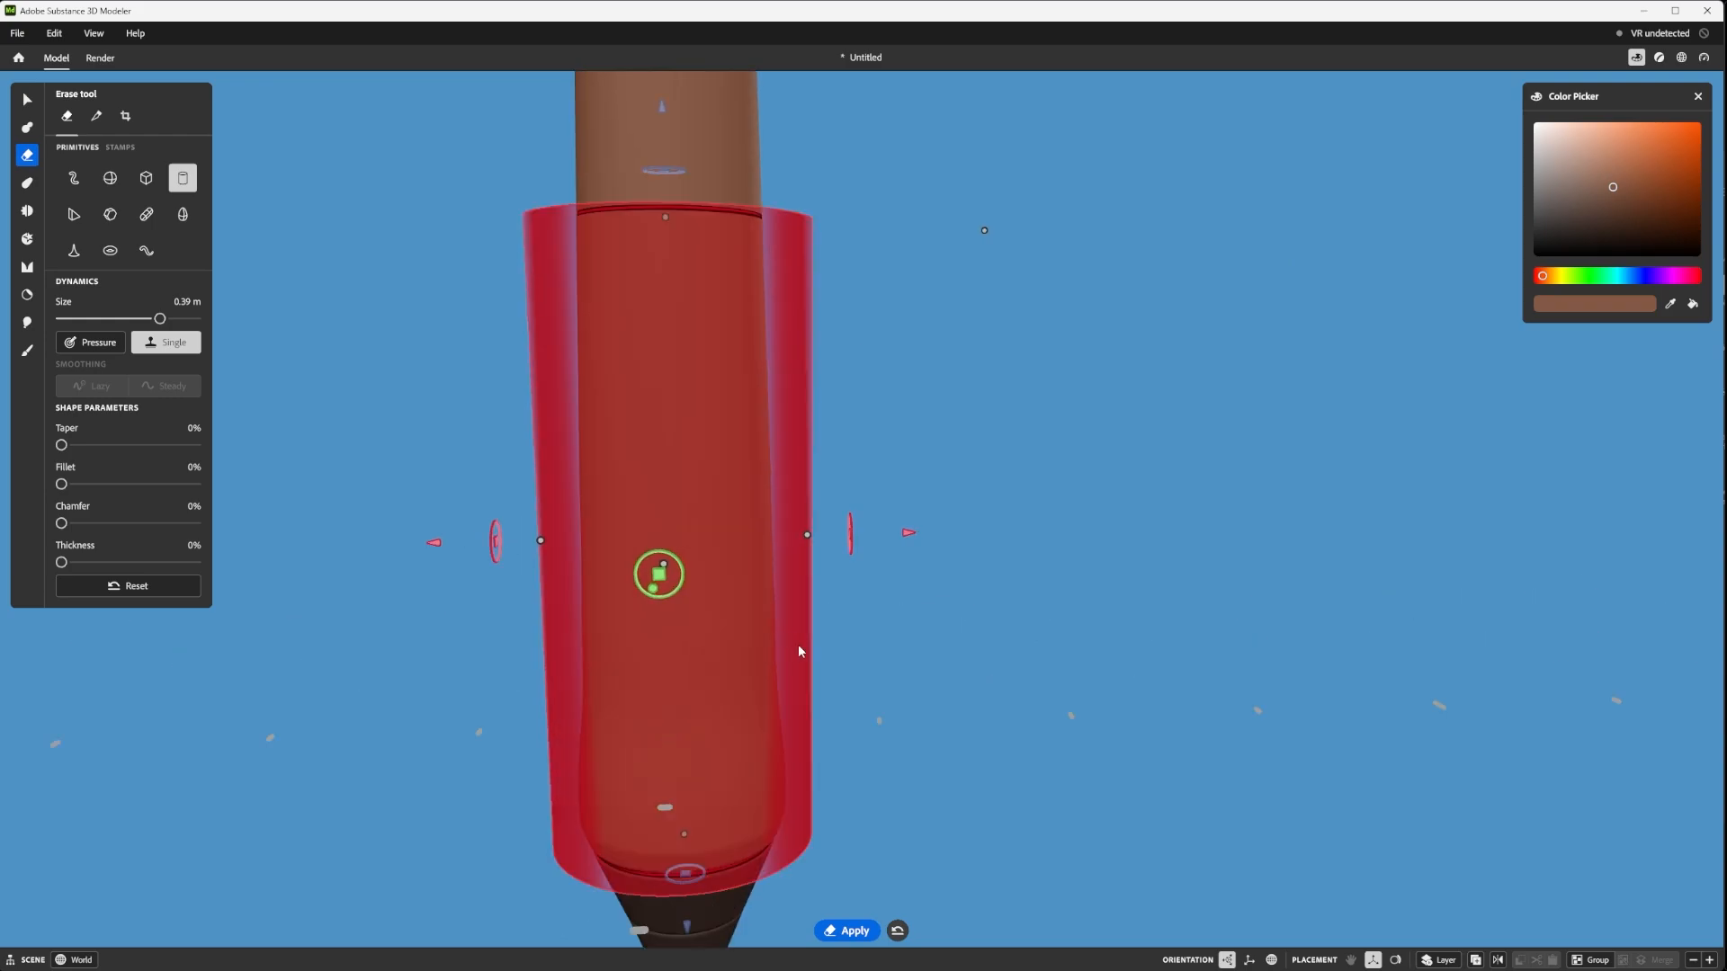
pyautogui.moveTo(797, 644)
pyautogui.keyDown('alt'); pyautogui.mouseDown(button='middle')
pyautogui.moveTo(769, 426)
pyautogui.moveTo(714, 447)
pyautogui.mouseUp(button='middle'); pyautogui.keyUp('alt')
pyautogui.keyDown('alt'); pyautogui.moveTo(511, 471); pyautogui.dragTo(635, 510); pyautogui.keyUp('alt')
pyautogui.scroll(-4, 694, 498)
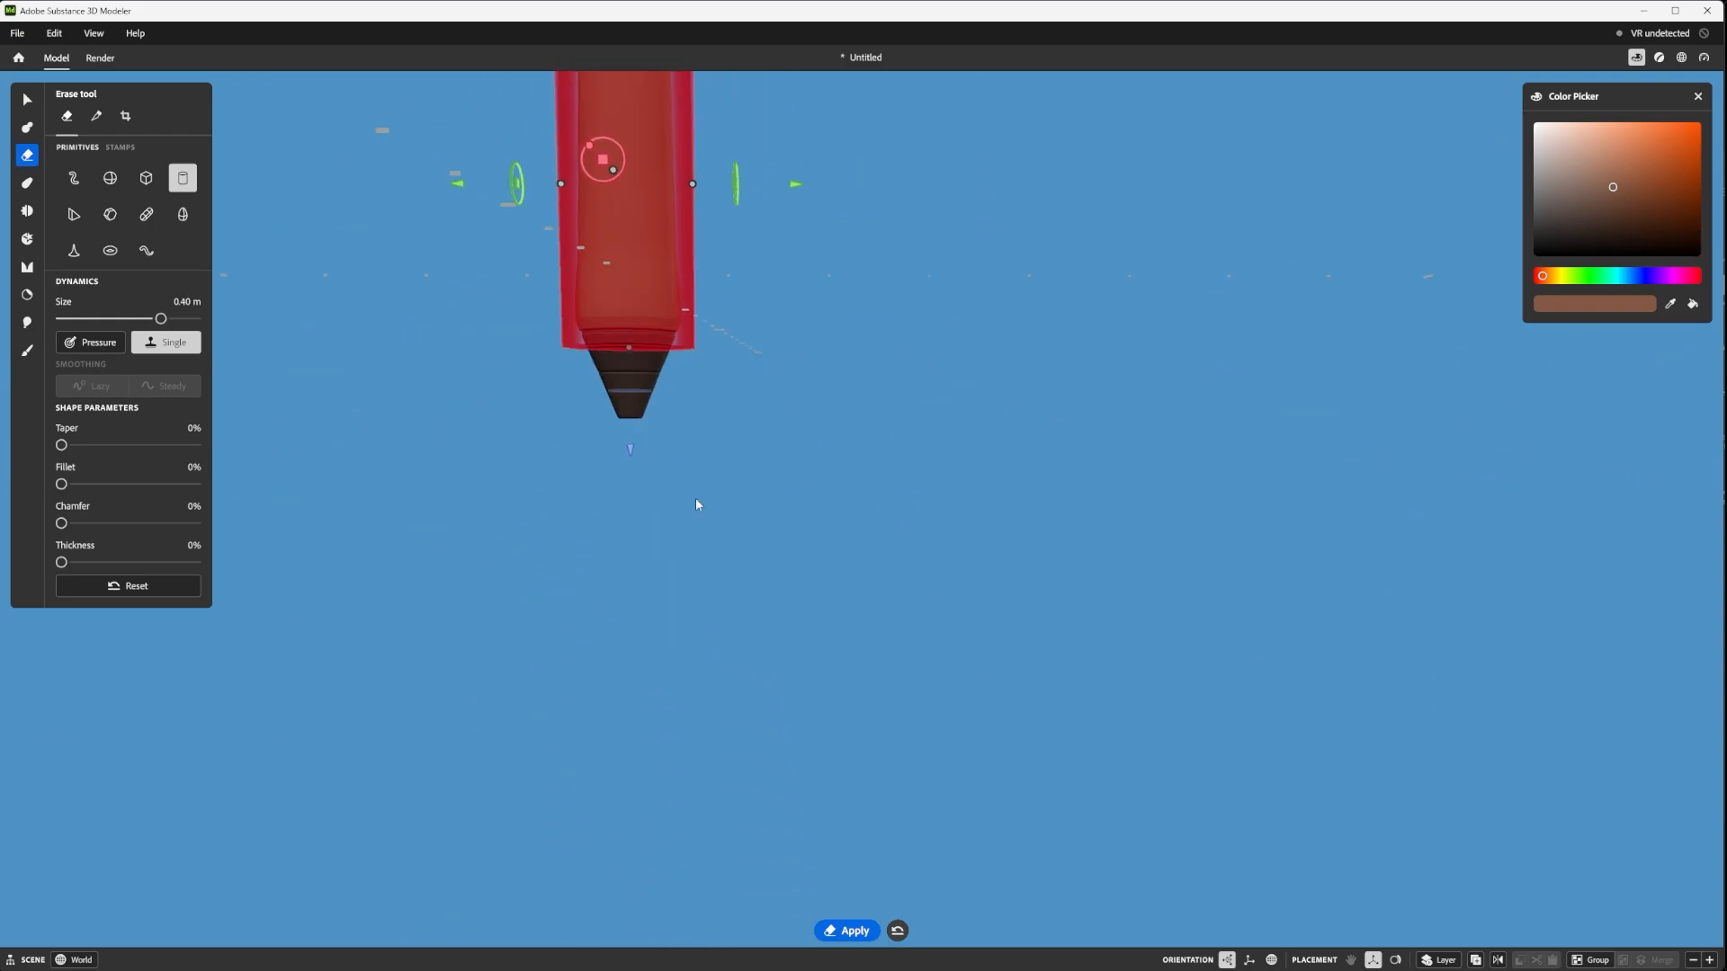
pyautogui.keyDown('alt'); pyautogui.moveTo(808, 272); pyautogui.dragTo(869, 675, button='middle'); pyautogui.keyUp('alt')
pyautogui.scroll(2, 783, 589)
pyautogui.scroll(-4, 737, 489)
pyautogui.keyDown('alt'); pyautogui.moveTo(779, 494); pyautogui.dragTo(818, 544, button='middle'); pyautogui.keyUp('alt')
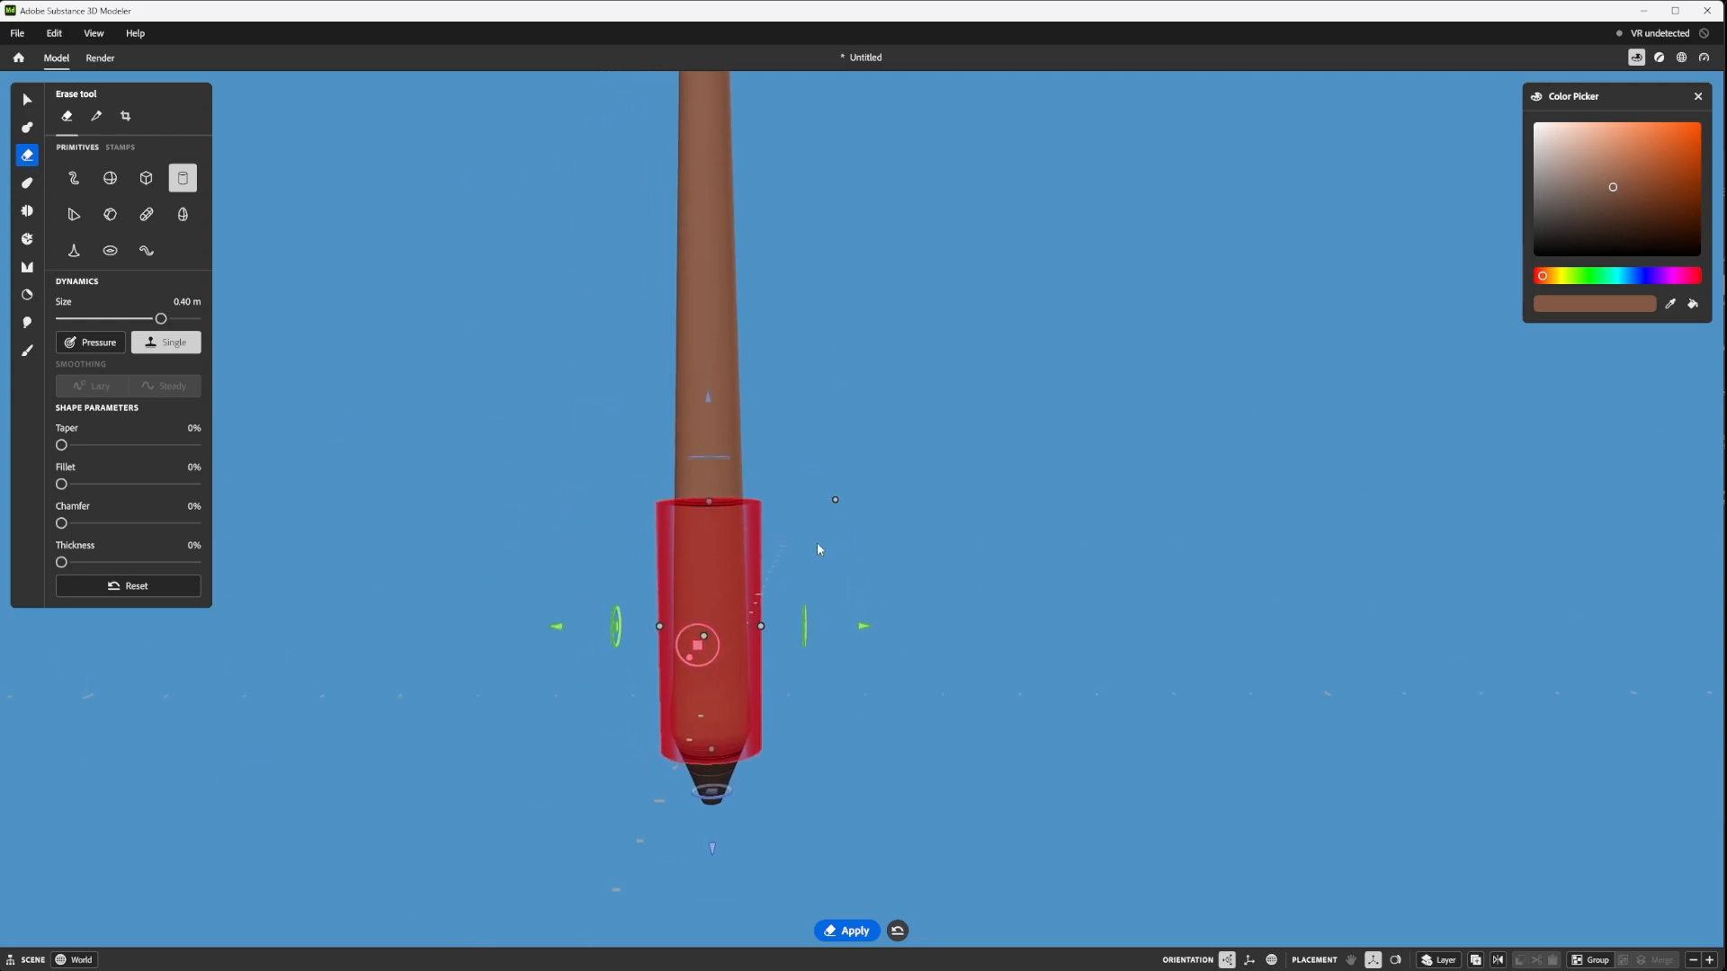
# - Extend the cylinder up the shaft to about 0.70 m and use the Split tool to separate the enclosed body from the upper section
pyautogui.click(95, 118)
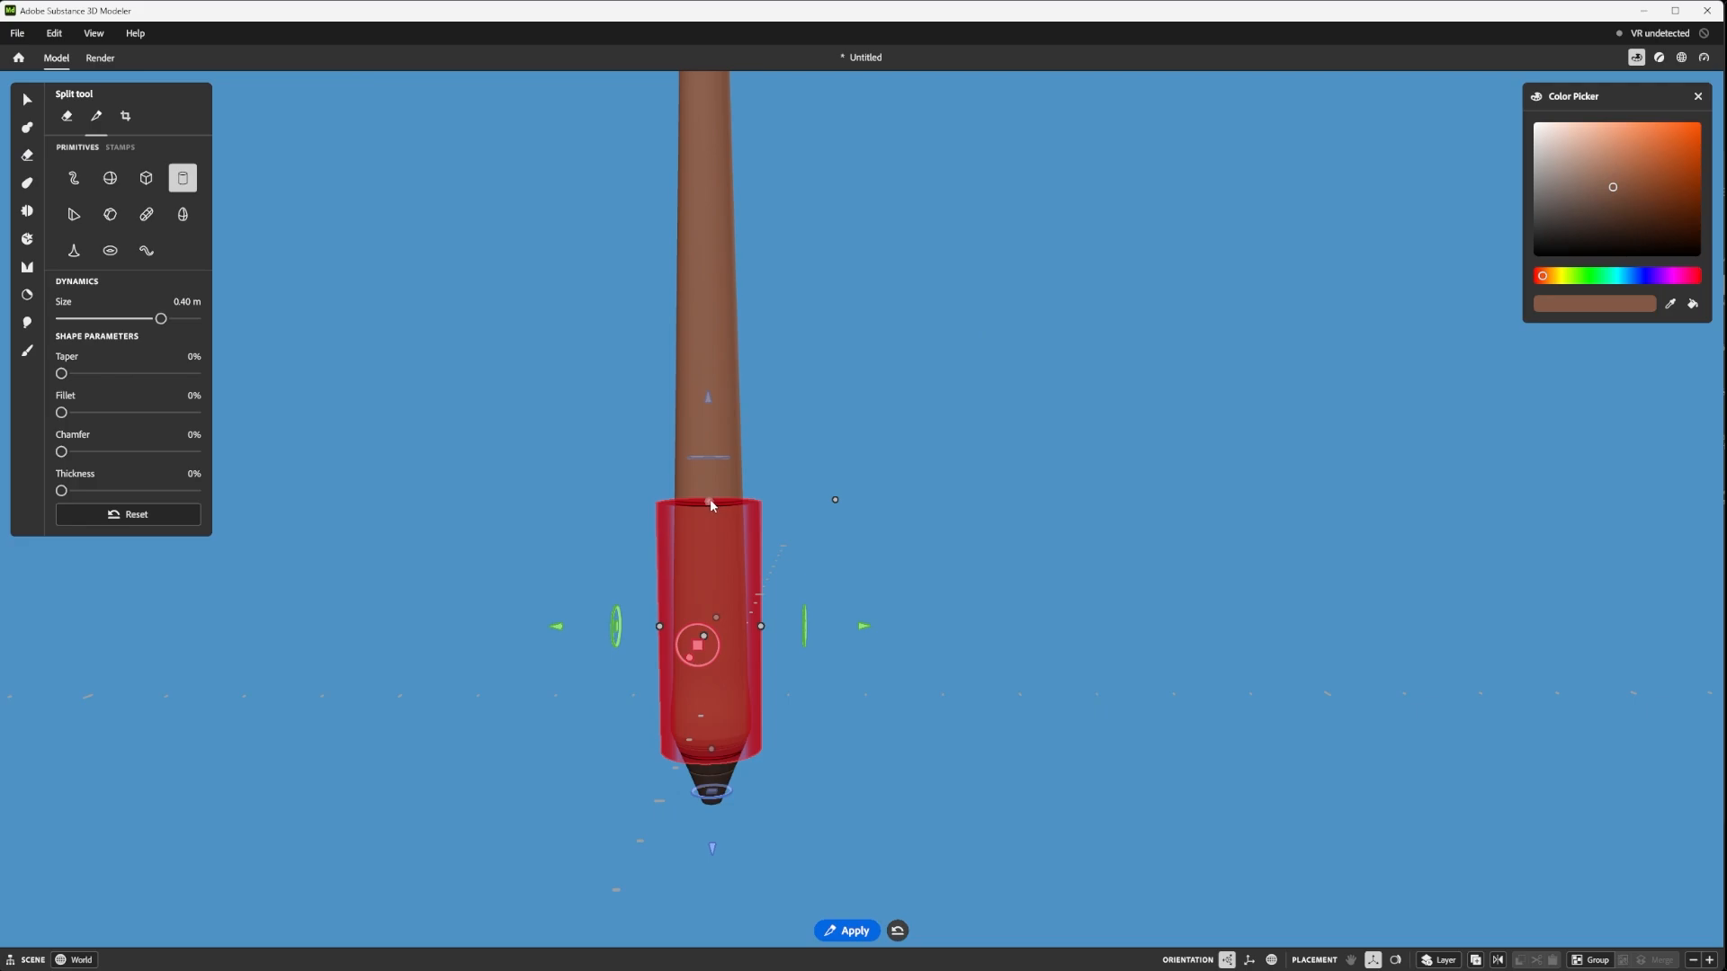
pyautogui.moveTo(710, 502); pyautogui.dragTo(696, 268)
pyautogui.scroll(-3, 731, 317)
pyautogui.keyDown('alt'); pyautogui.moveTo(792, 326); pyautogui.dragTo(902, 374); pyautogui.keyUp('alt')
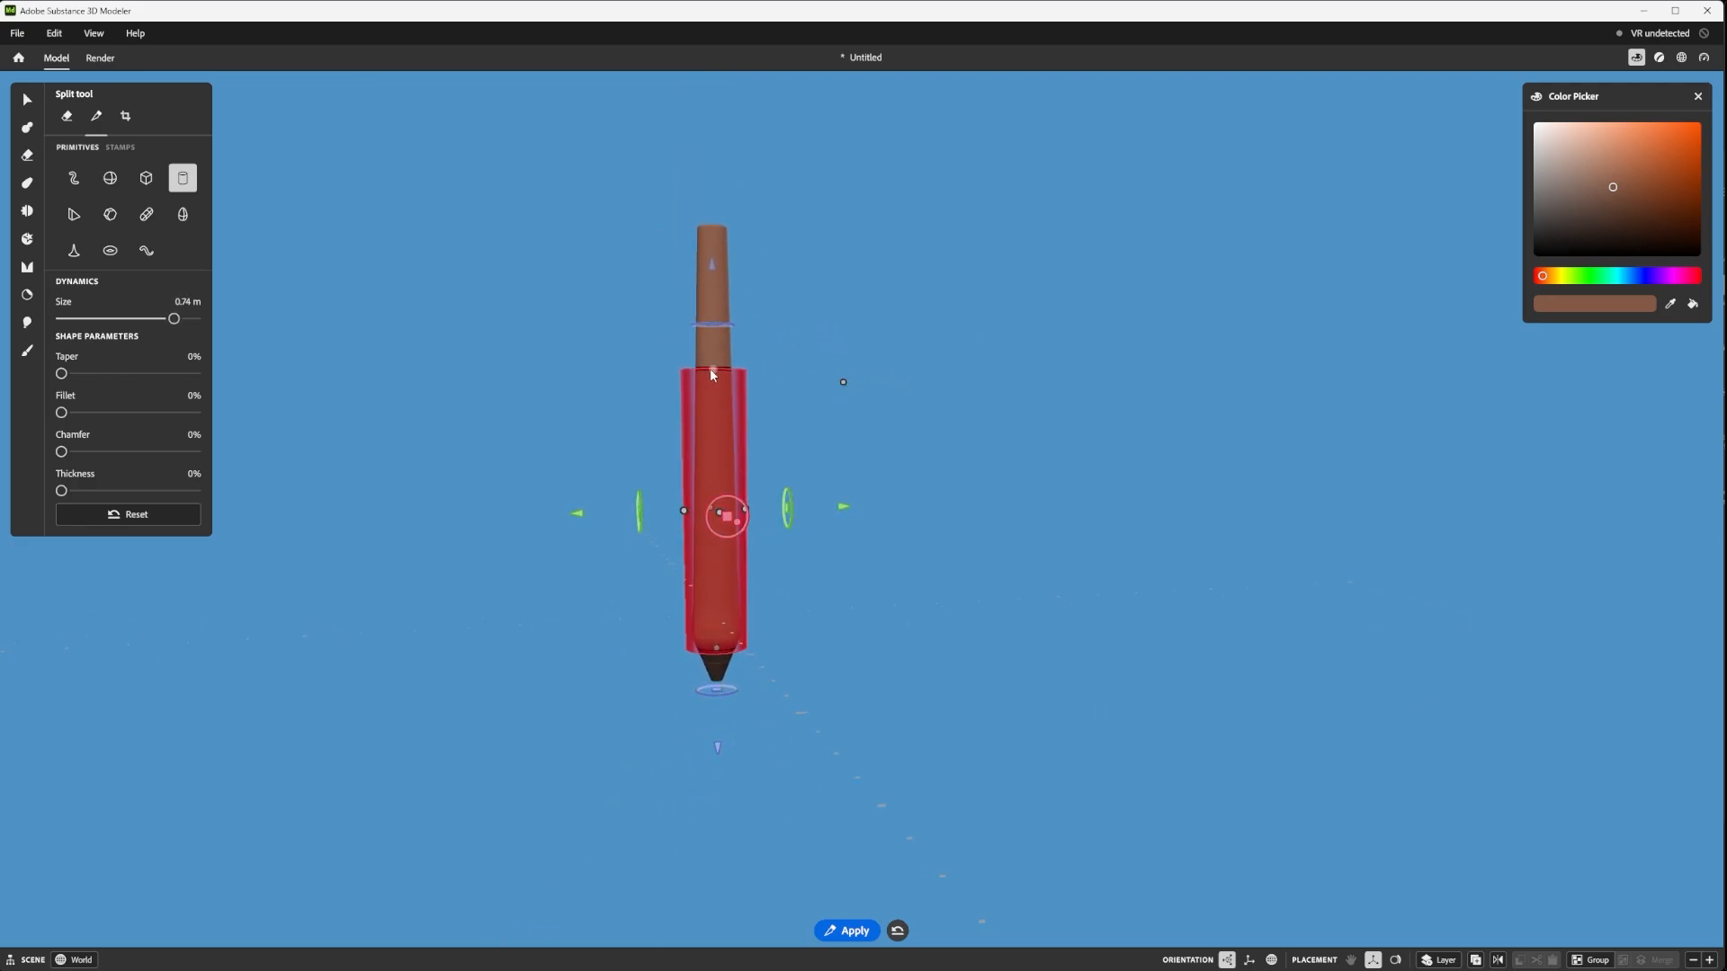
pyautogui.moveTo(722, 377); pyautogui.dragTo(718, 459)
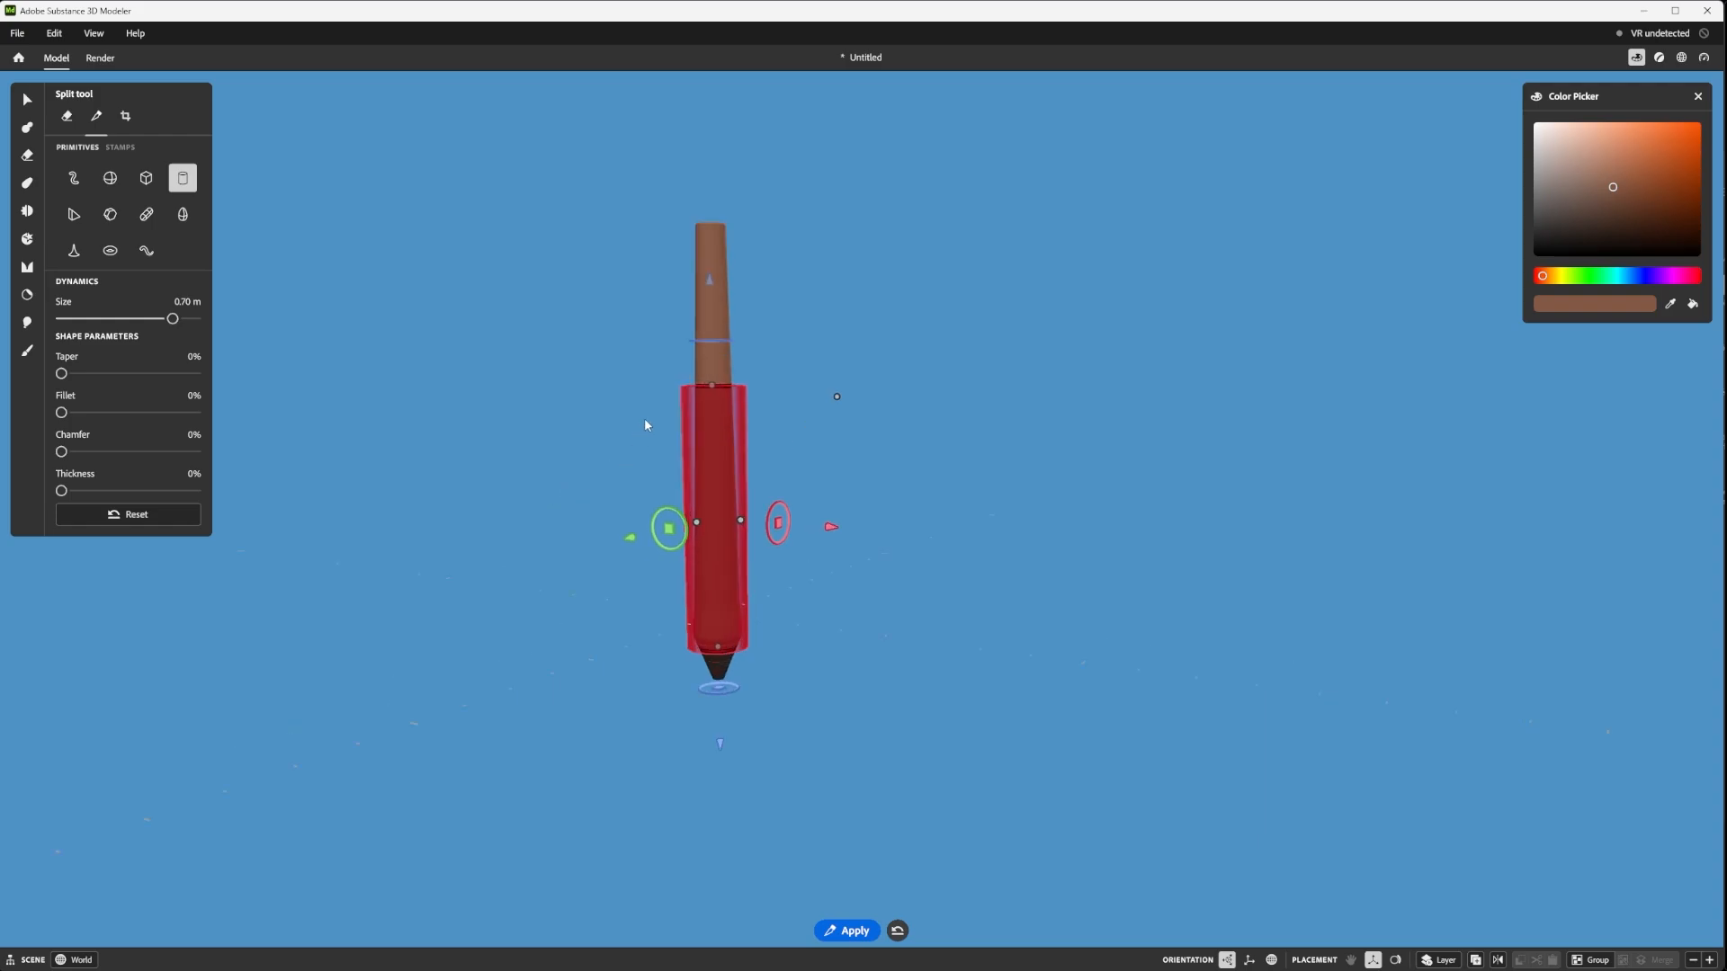
pyautogui.keyDown('alt'); pyautogui.moveTo(606, 531); pyautogui.dragTo(619, 339); pyautogui.keyUp('alt')
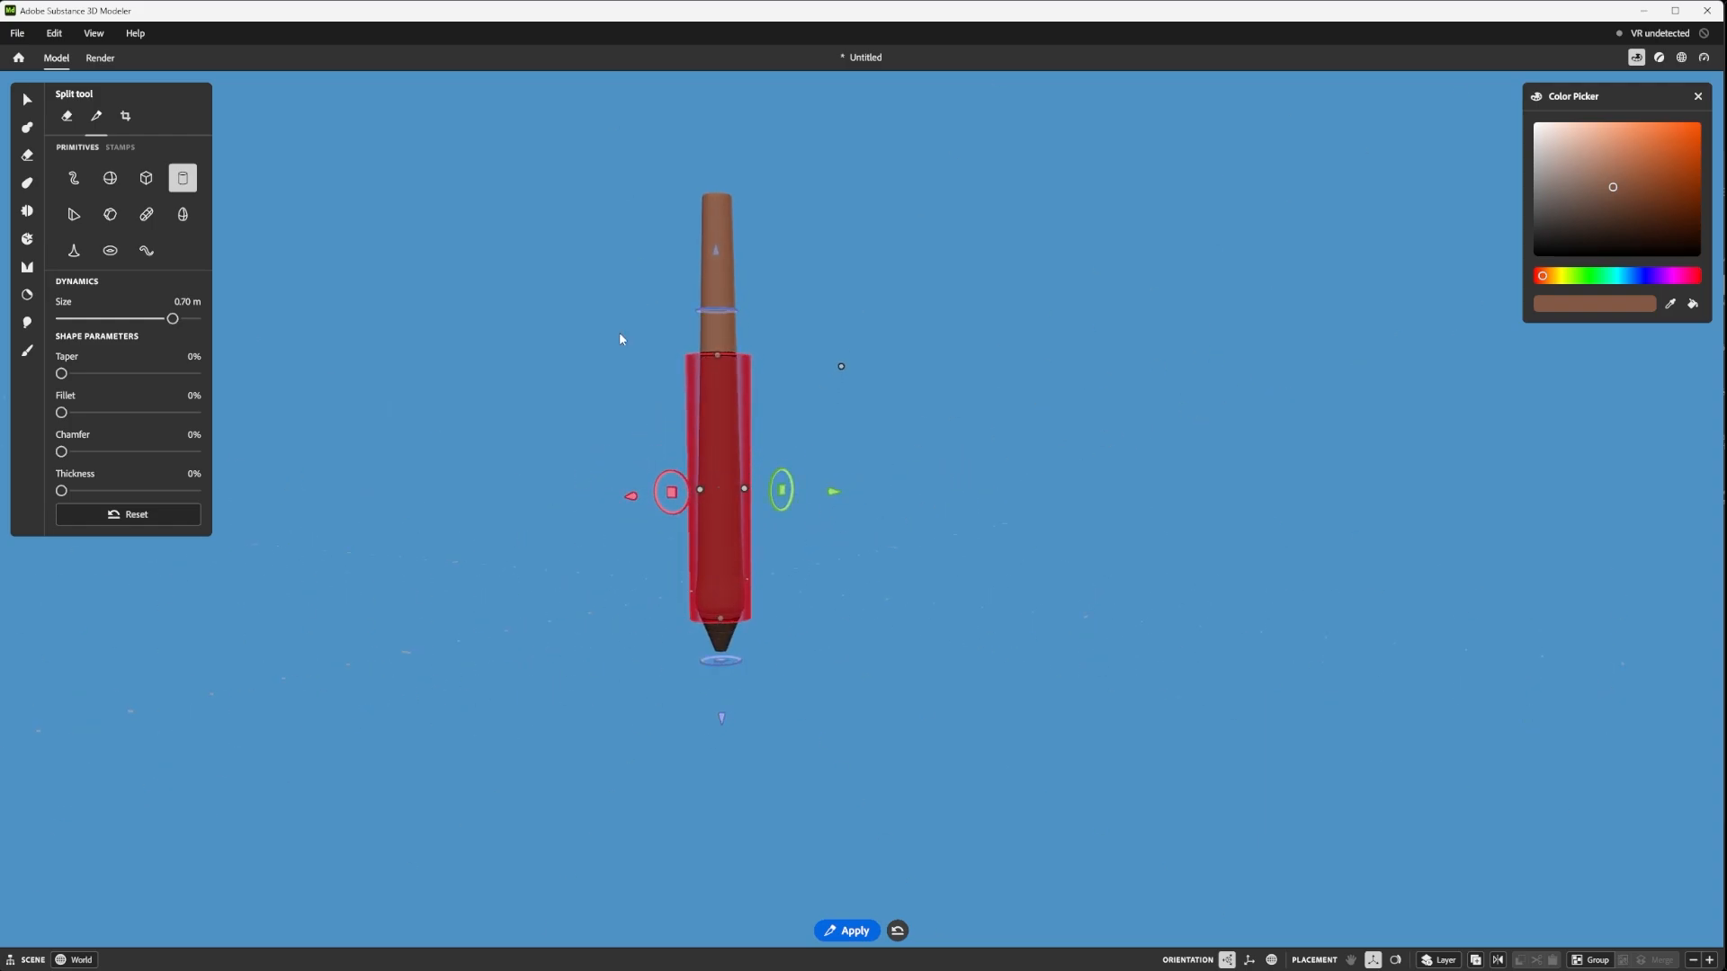
pyautogui.click(28, 100)
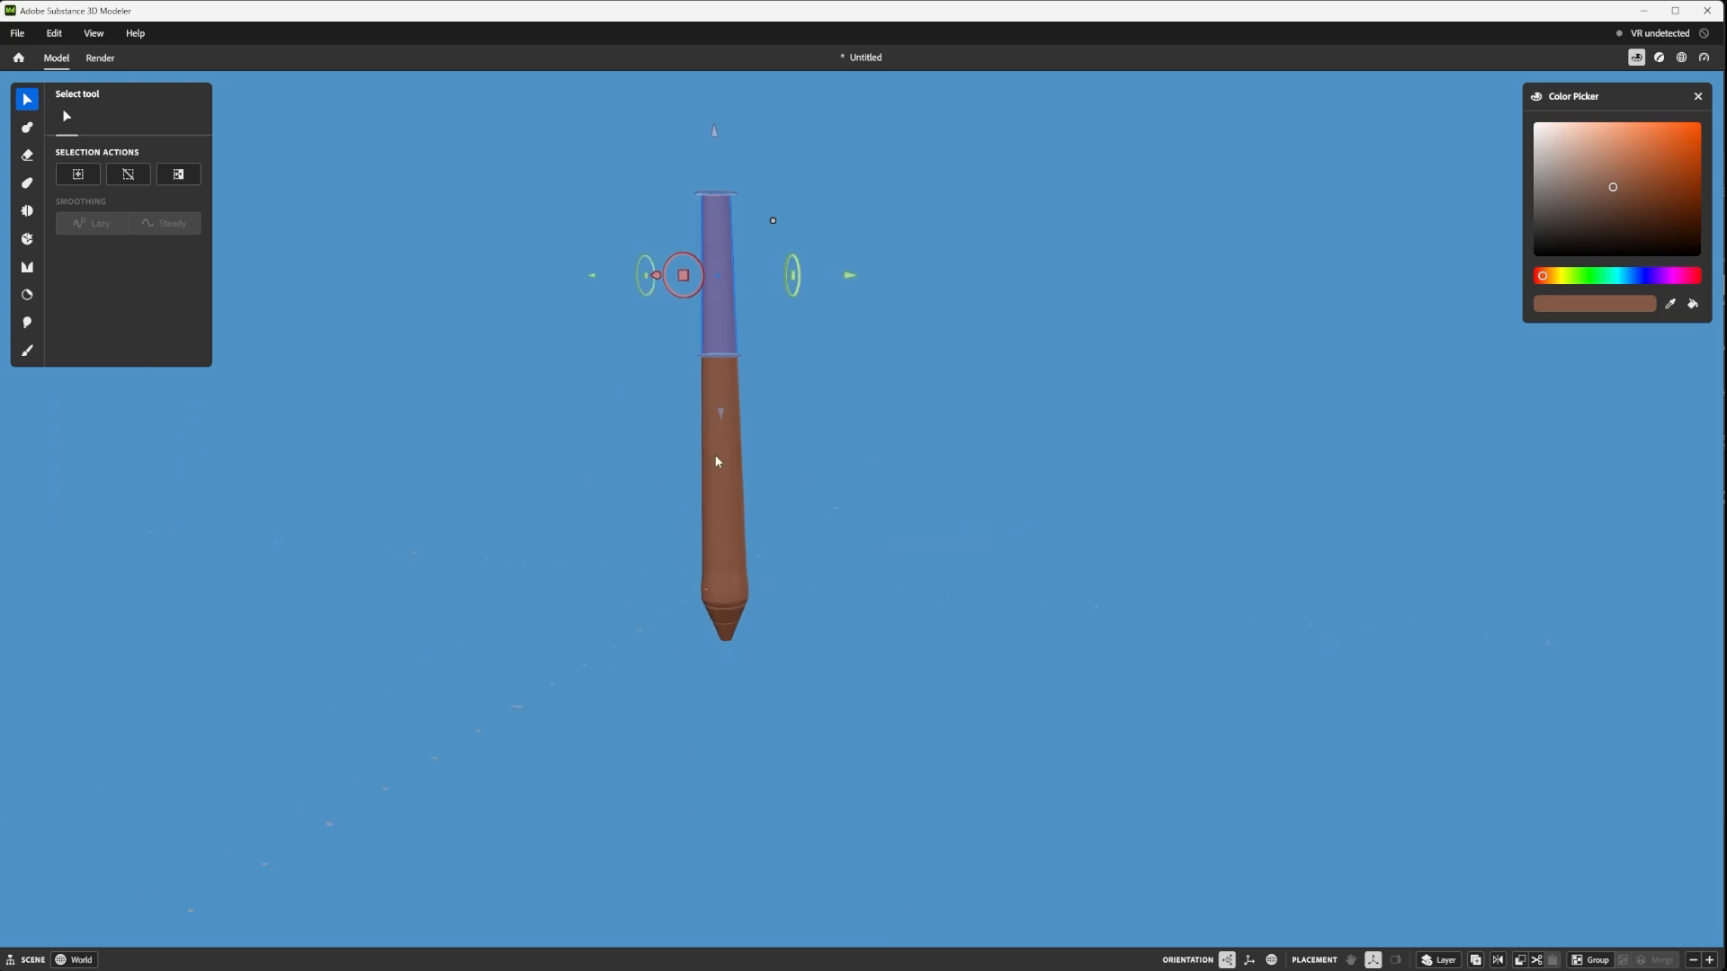
# - Deselect the upper section, then select the shaft's flared middle section below the split seam and open it for sculpting
pyautogui.click(811, 481)
pyautogui.keyDown('alt'); pyautogui.moveTo(813, 489); pyautogui.dragTo(904, 560); pyautogui.keyUp('alt')
pyautogui.scroll(5, 785, 322)
pyautogui.keyDown('alt'); pyautogui.moveTo(902, 552); pyautogui.dragTo(879, 694, button='right'); pyautogui.keyUp('alt')
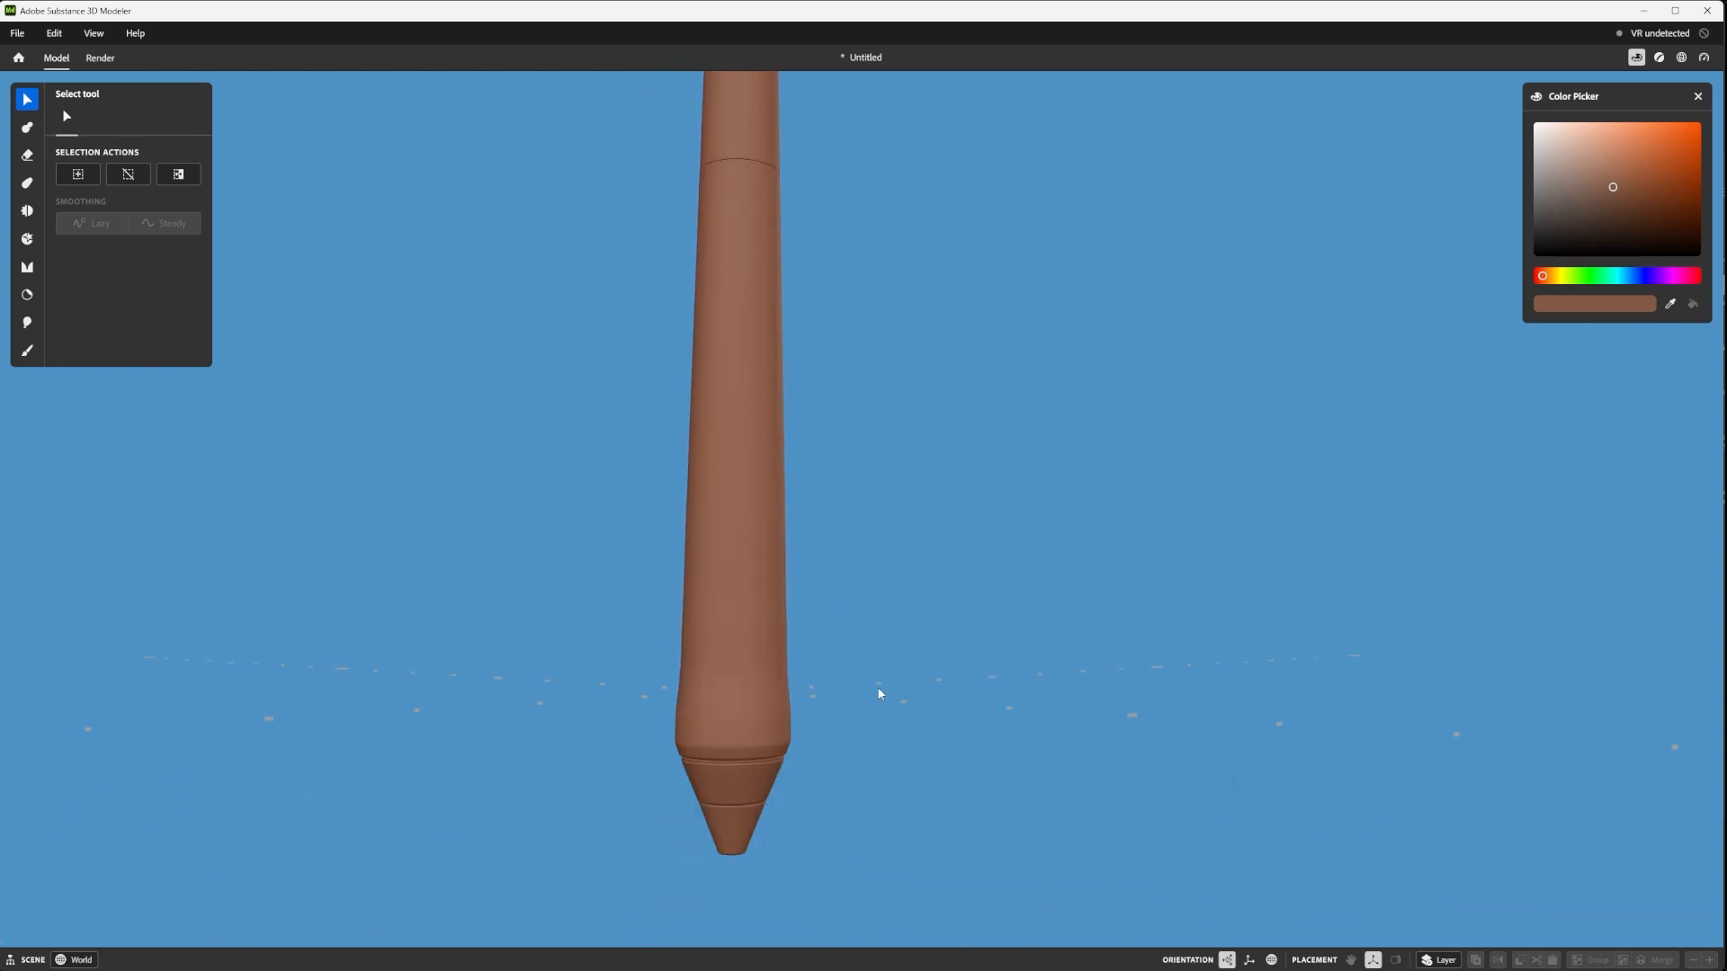
pyautogui.keyDown('alt'); pyautogui.moveTo(879, 694); pyautogui.dragTo(859, 735, button='middle'); pyautogui.keyUp('alt')
pyautogui.click(734, 502)
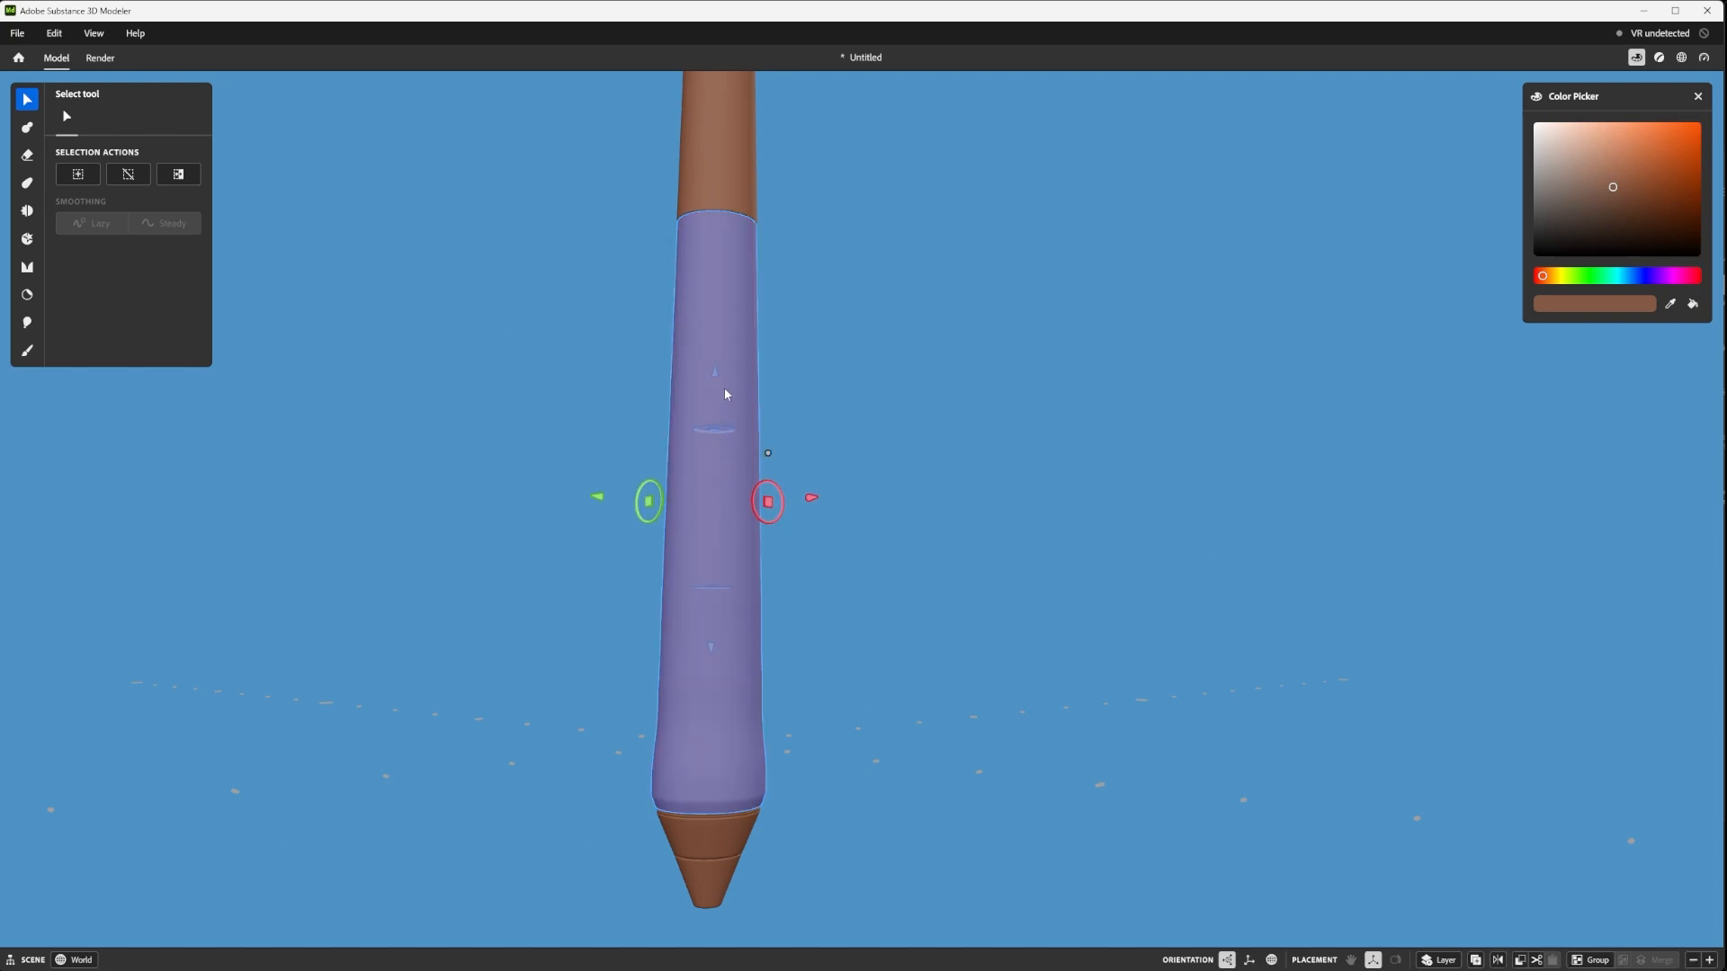
pyautogui.keyDown('alt'); pyautogui.moveTo(807, 239); pyautogui.dragTo(801, 462, button='middle'); pyautogui.keyUp('alt')
pyautogui.scroll(4, 801, 462)
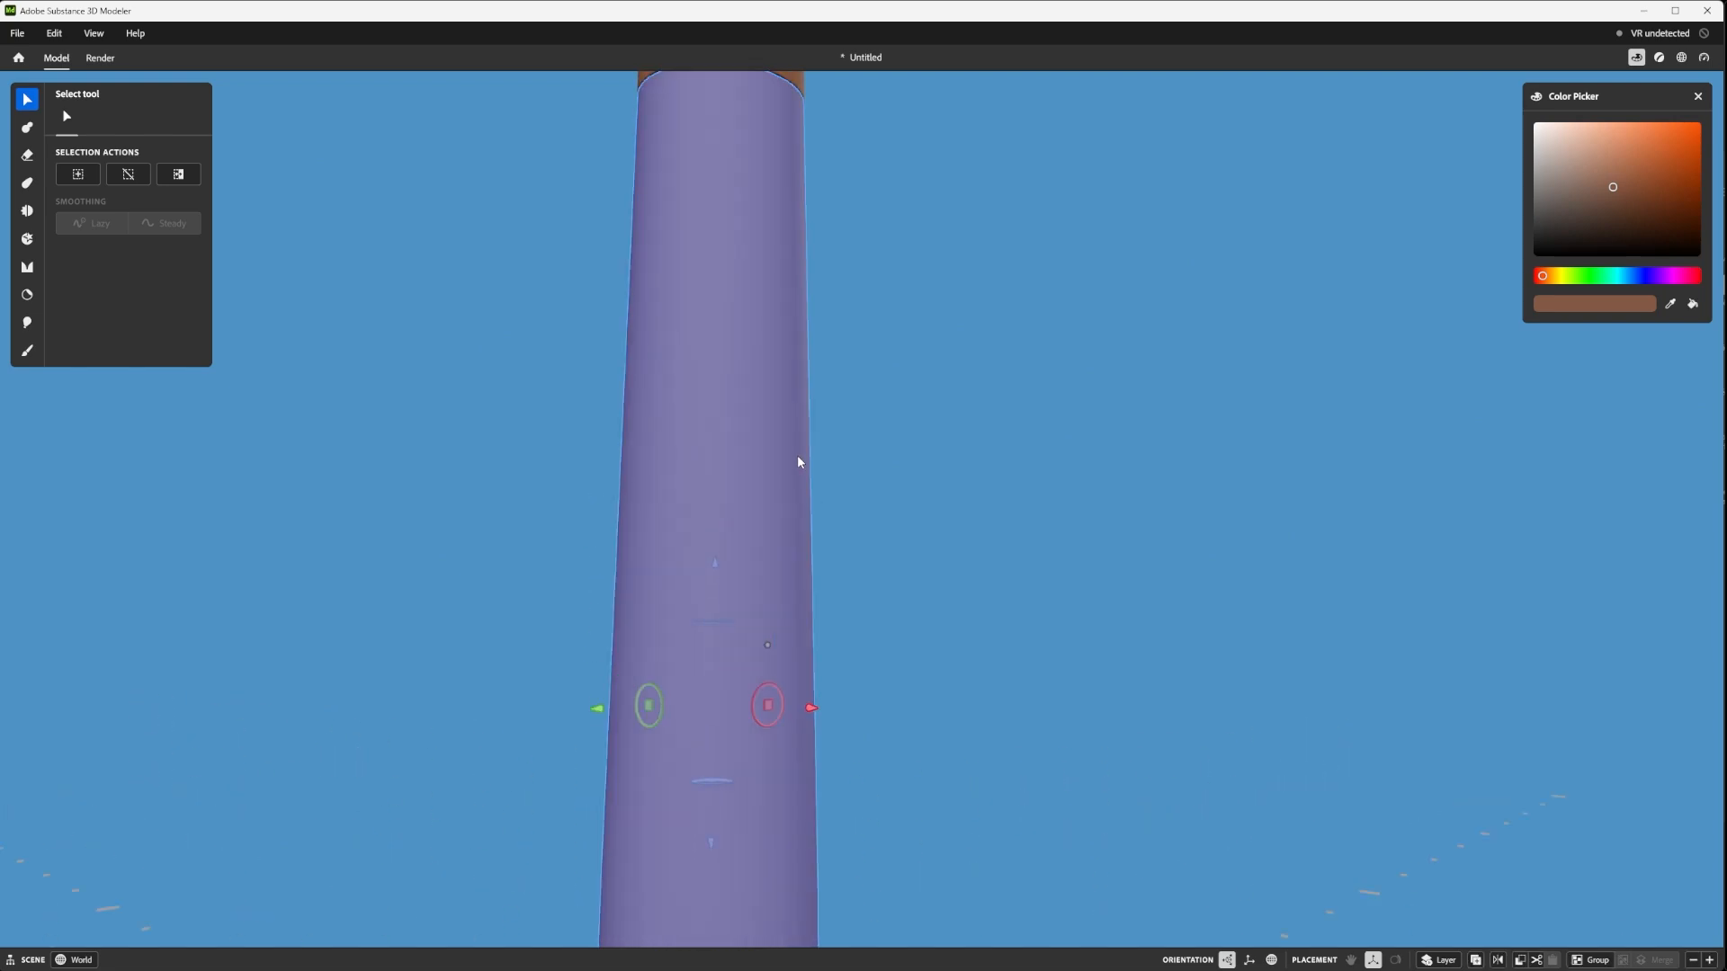
pyautogui.doubleClick(758, 429)
pyautogui.scroll(-2, 758, 429)
pyautogui.scroll(-2, 759, 428)
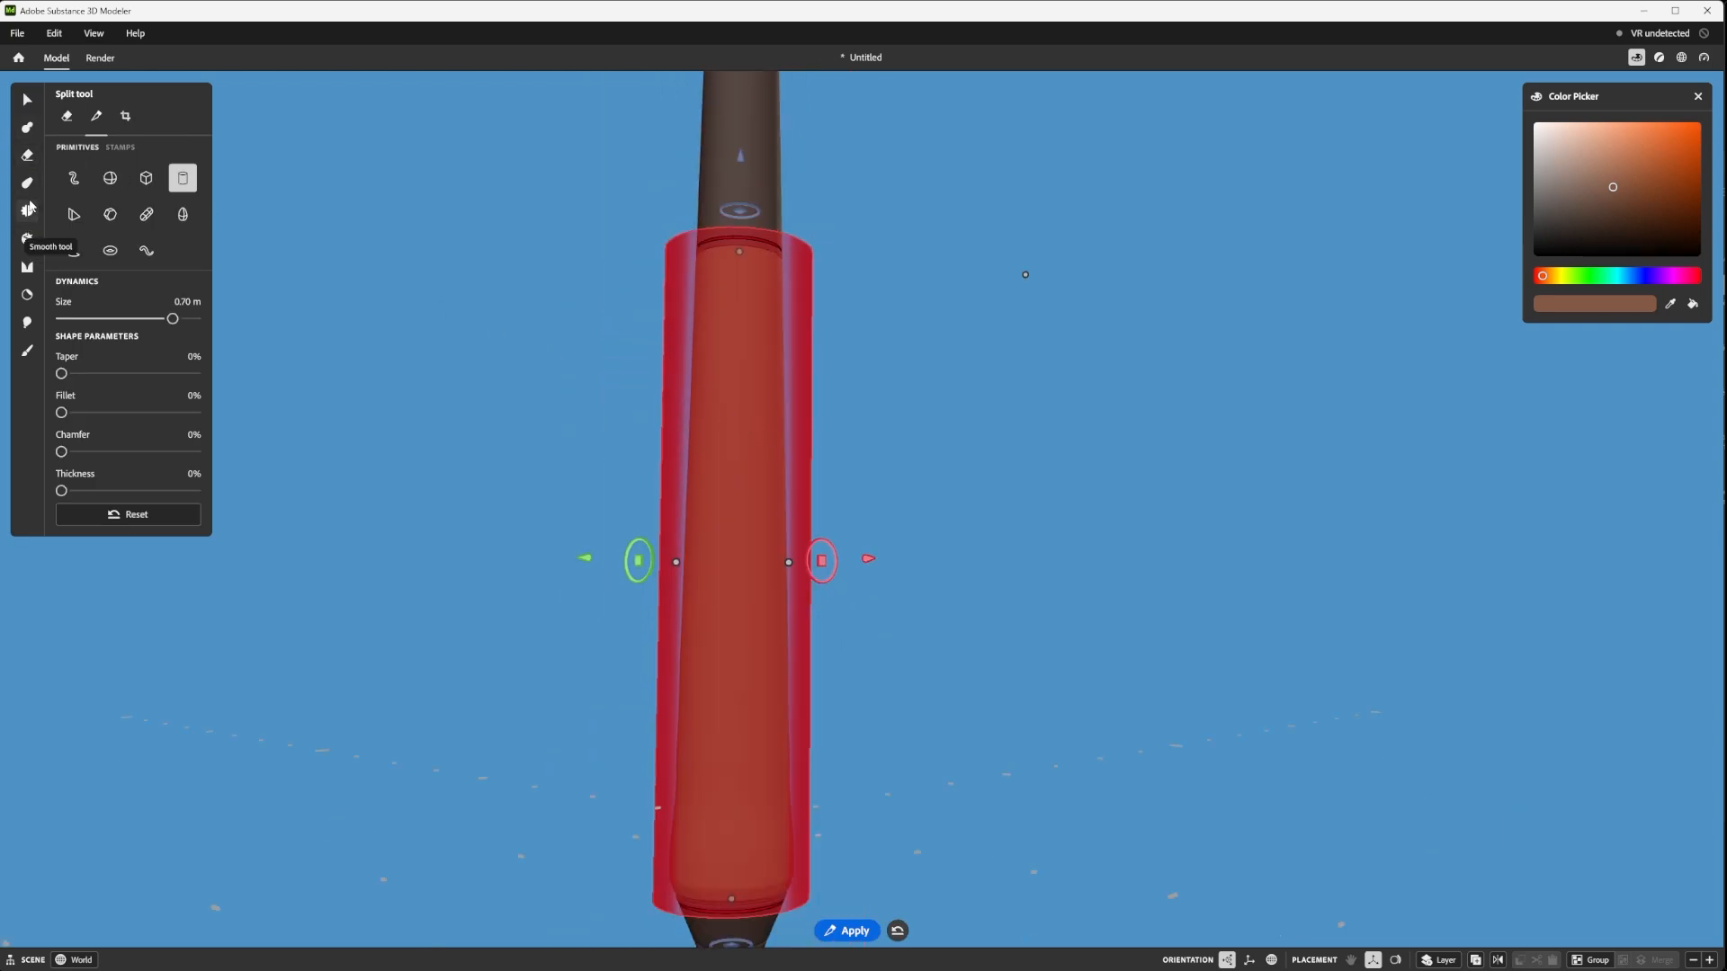
# - Warp the upper end of the middle section slightly outward at the seam, using a 0.12 m brush at 10% strength
pyautogui.click(27, 182)
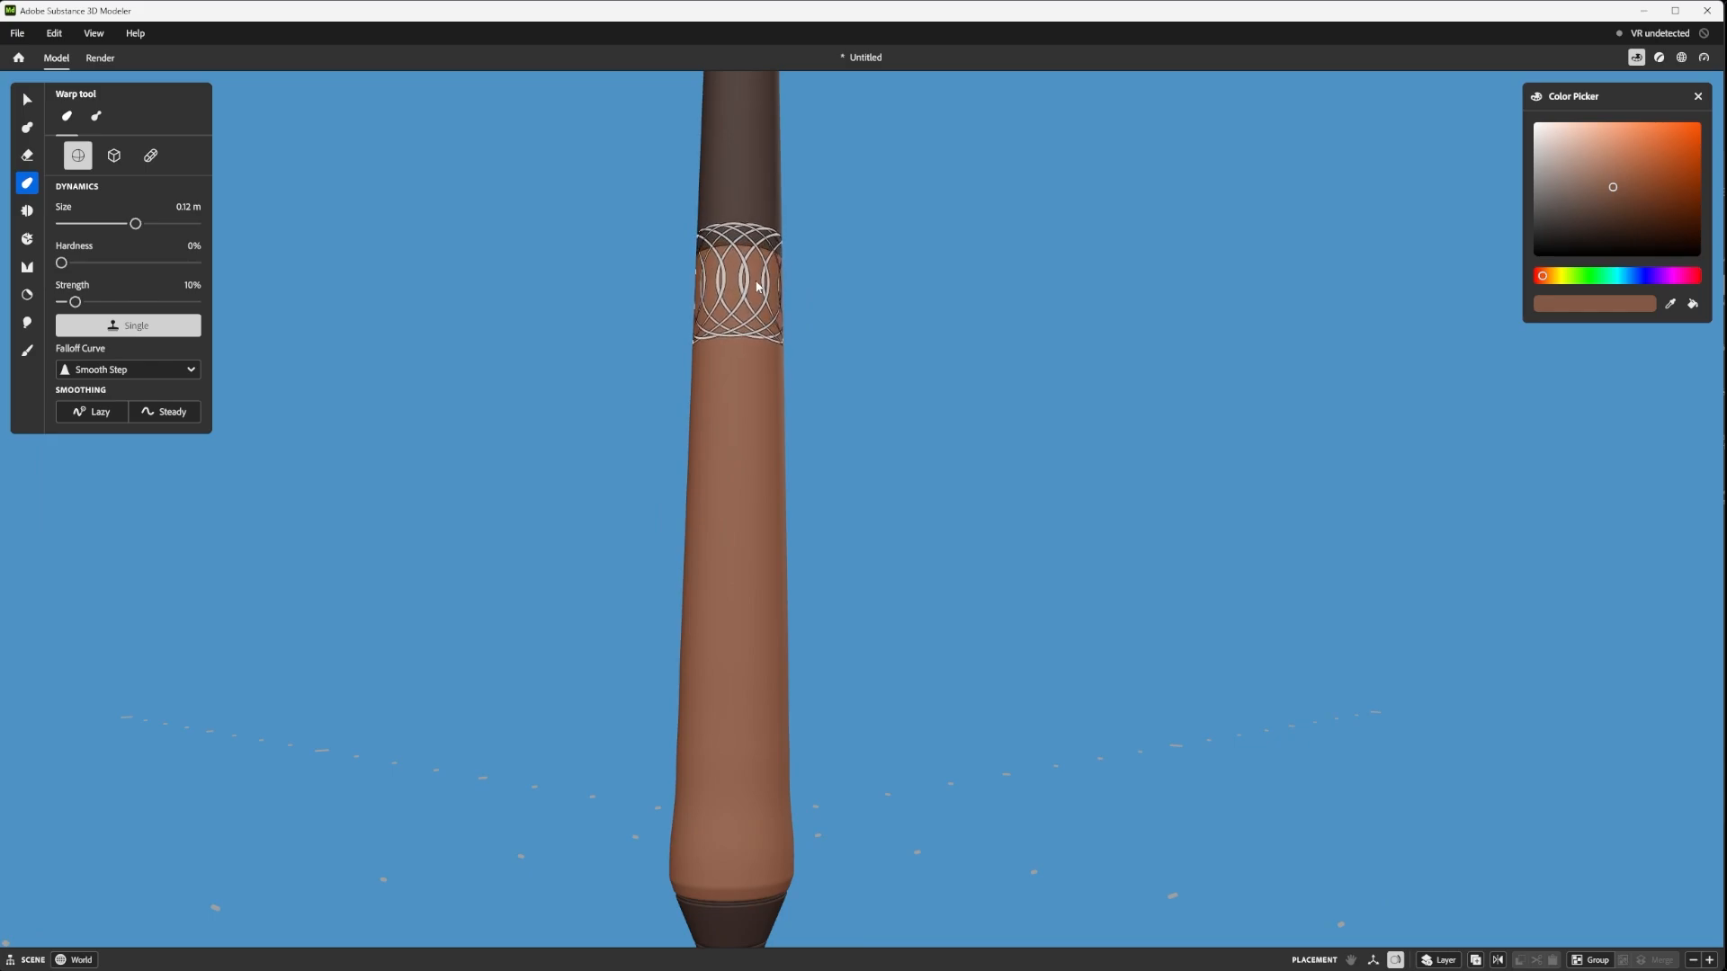
pyautogui.scroll(2, 756, 281)
pyautogui.keyDown('alt'); pyautogui.moveTo(758, 283); pyautogui.dragTo(706, 346); pyautogui.keyUp('alt')
pyautogui.keyDown('alt'); pyautogui.moveTo(790, 289); pyautogui.dragTo(767, 404, button='middle'); pyautogui.keyUp('alt')
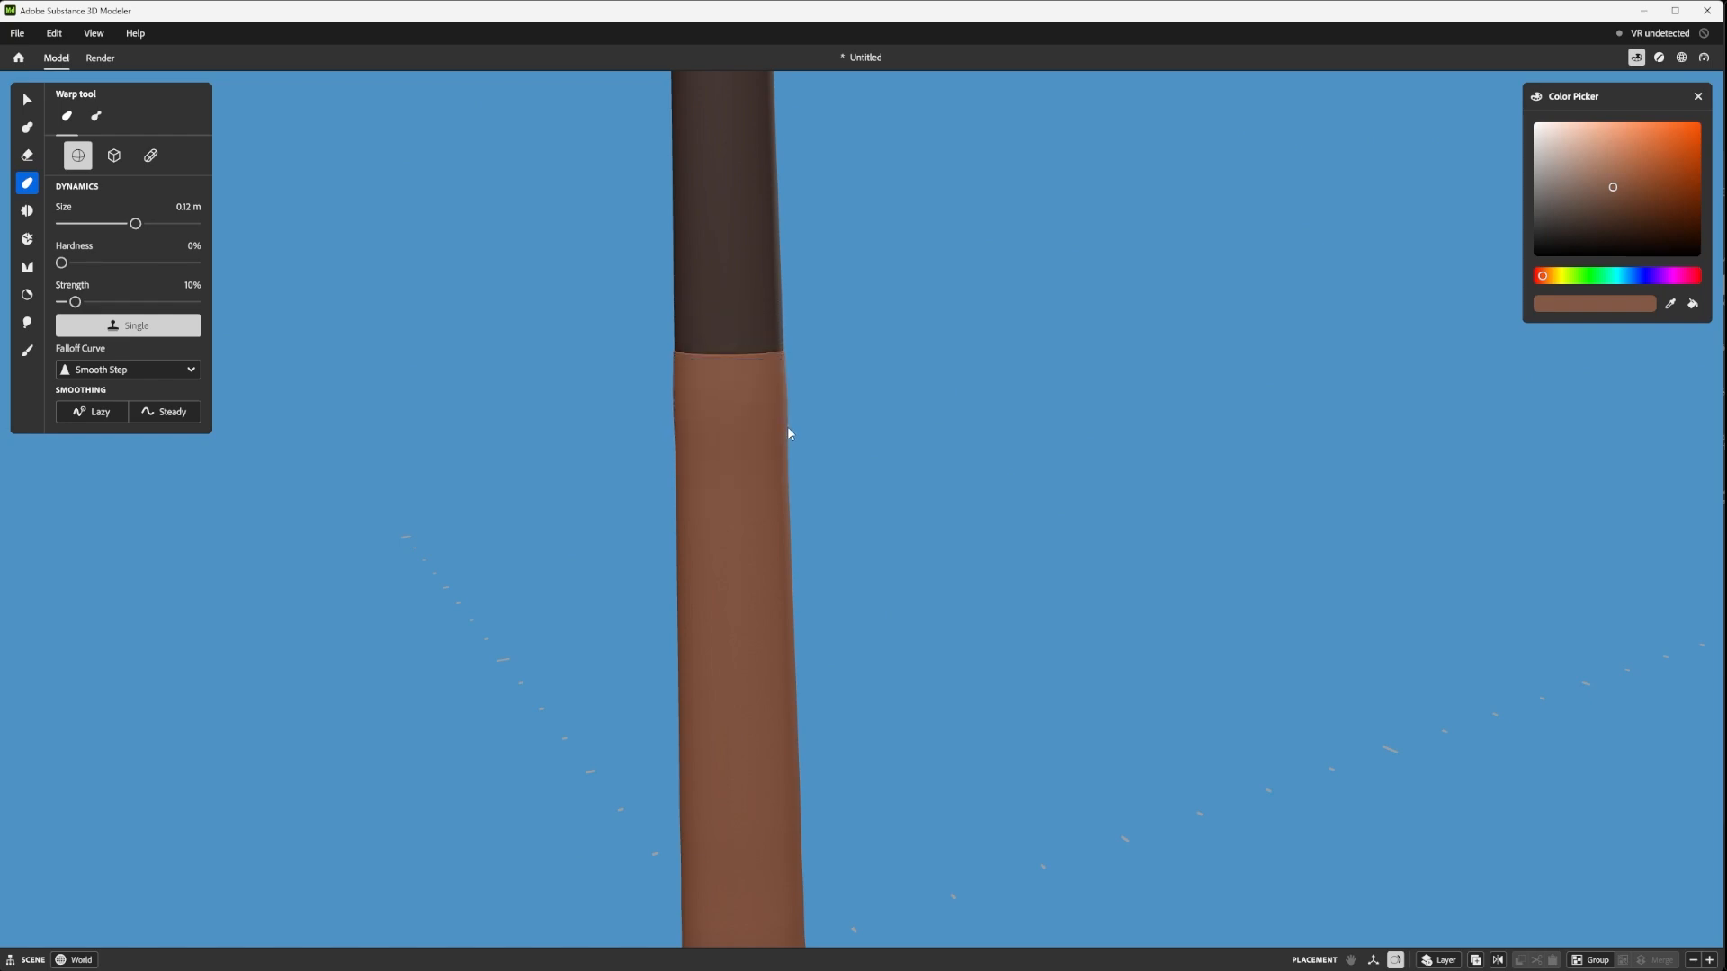
pyautogui.moveTo(691, 401)
pyautogui.mouseDown(button='middle')
pyautogui.moveTo(860, 446)
pyautogui.moveTo(833, 442)
pyautogui.moveTo(720, 332)
pyautogui.moveTo(532, 297)
pyautogui.moveTo(640, 305)
pyautogui.mouseUp(button='middle')
pyautogui.scroll(5, 810, 419)
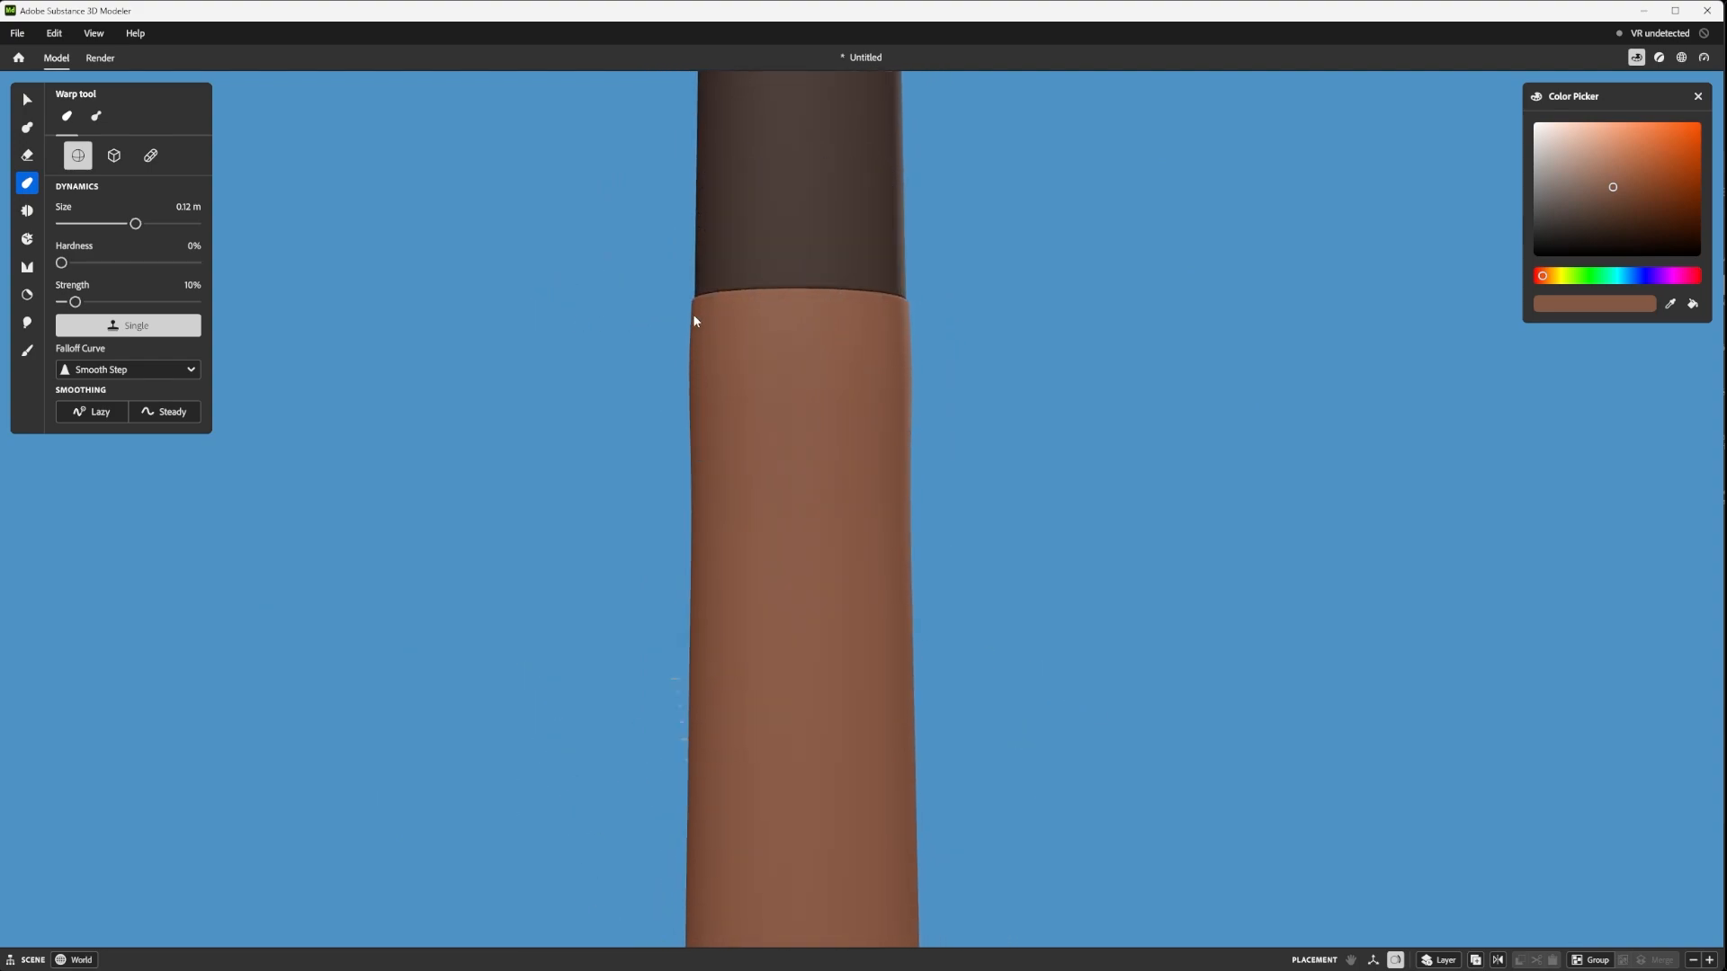
# - Examine the warped seam and the whole shaft's profile from several angles and distances
pyautogui.scroll(-3, 711, 369)
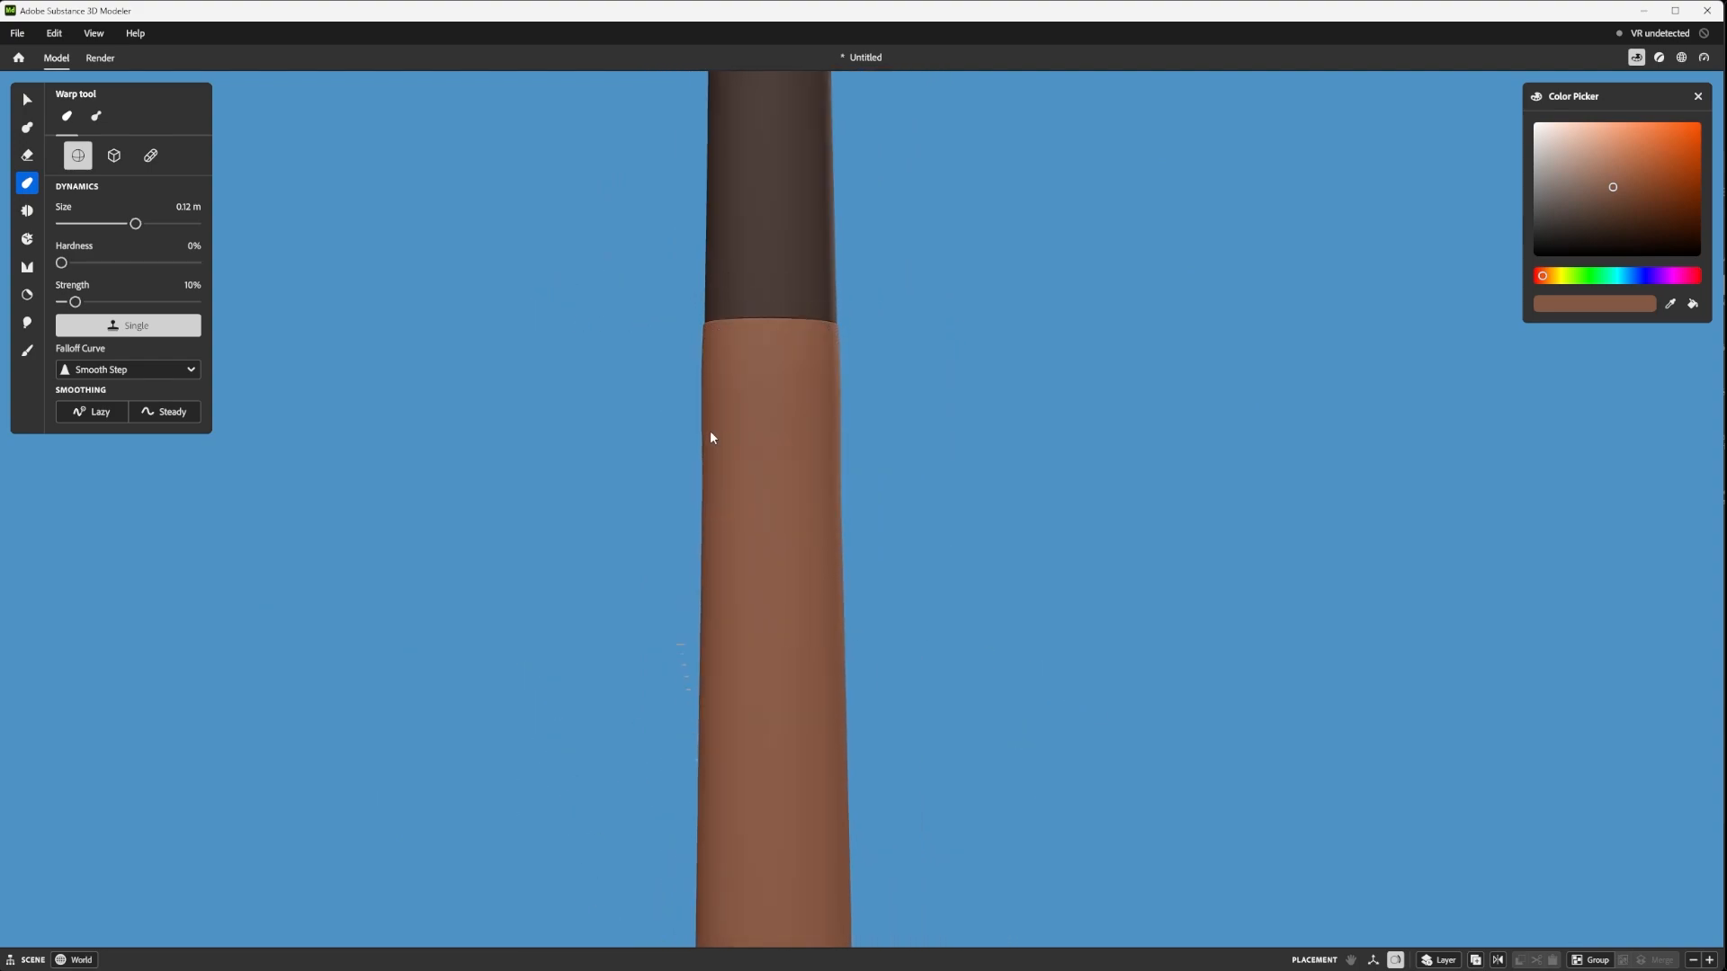
pyautogui.scroll(-3, 698, 462)
pyautogui.moveTo(698, 462)
pyautogui.mouseDown(button='middle')
pyautogui.moveTo(702, 528)
pyautogui.moveTo(855, 533)
pyautogui.moveTo(808, 528)
pyautogui.mouseUp(button='middle')
pyautogui.scroll(-3, 791, 535)
pyautogui.scroll(5, 722, 359)
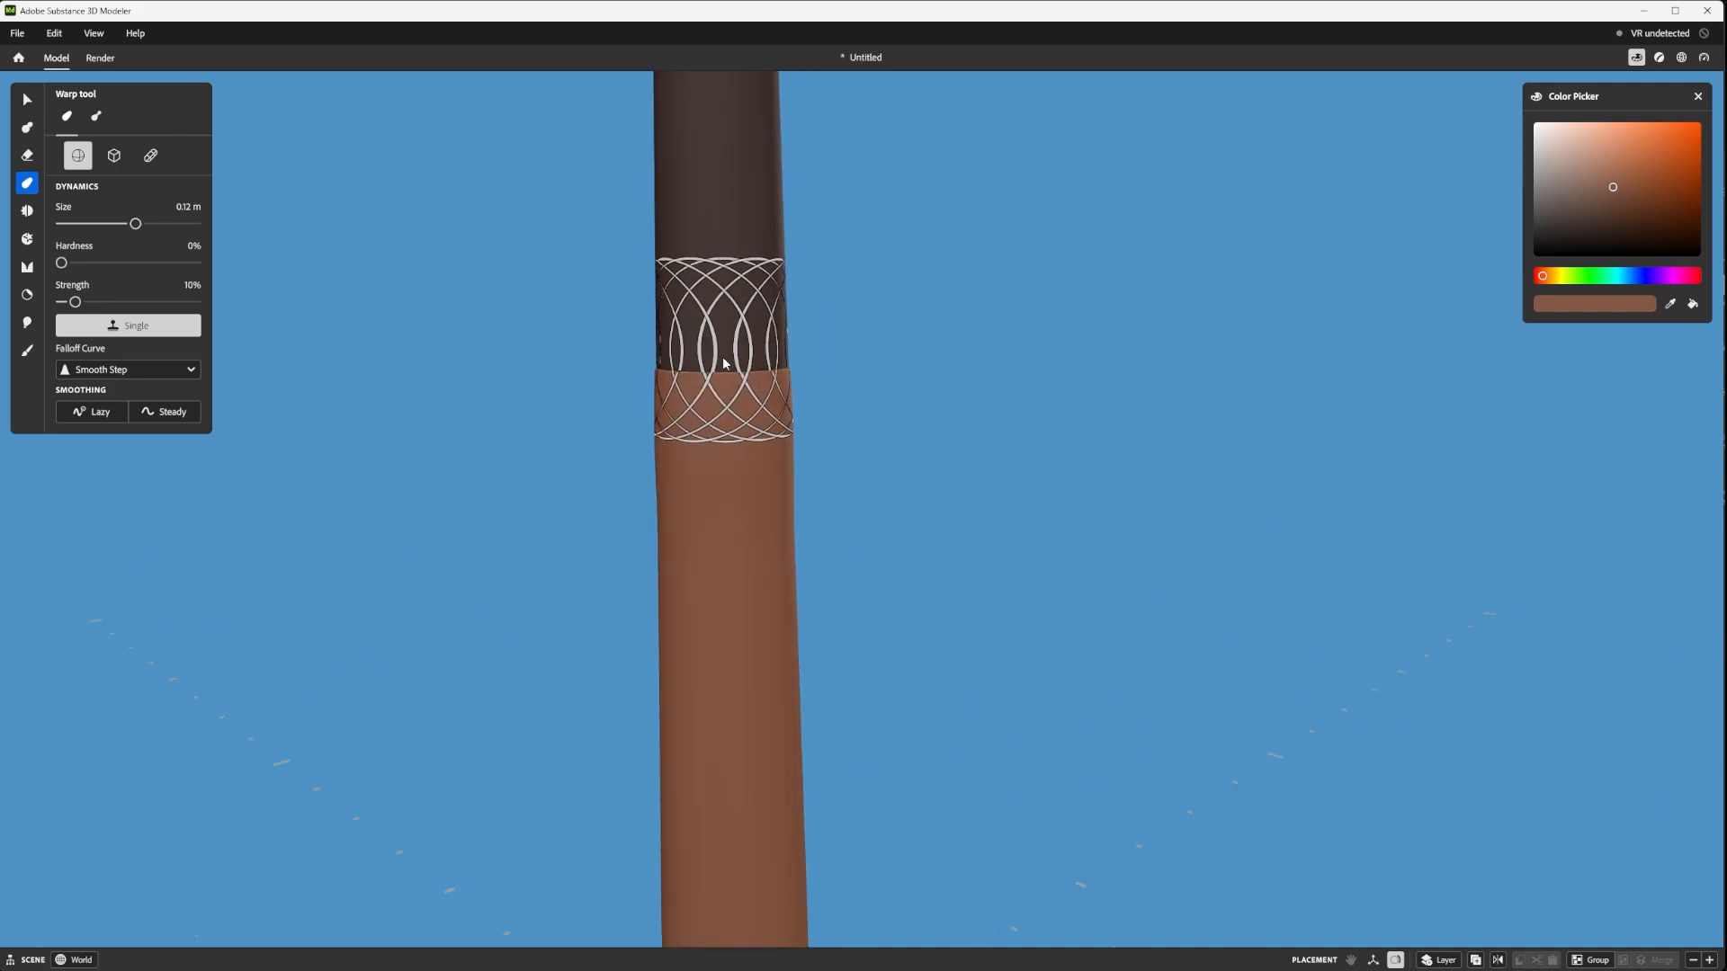
pyautogui.scroll(3, 724, 362)
pyautogui.scroll(-5, 657, 388)
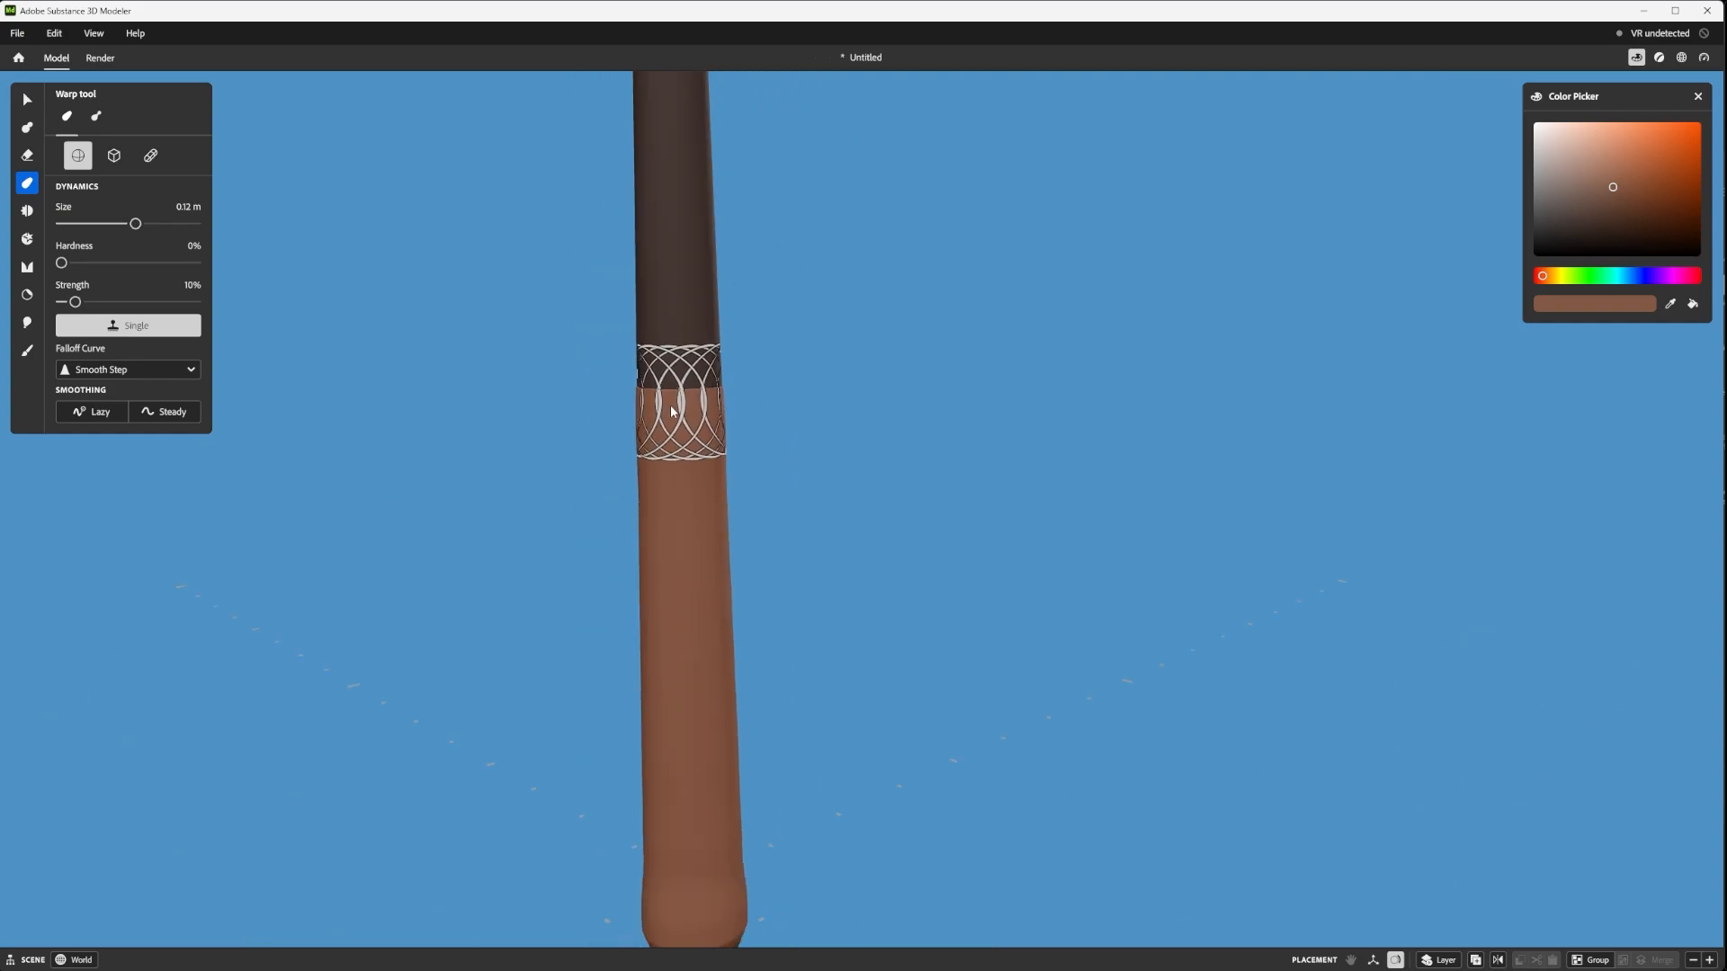
pyautogui.scroll(-3, 671, 411)
pyautogui.moveTo(663, 547); pyautogui.dragTo(896, 447, button='middle')
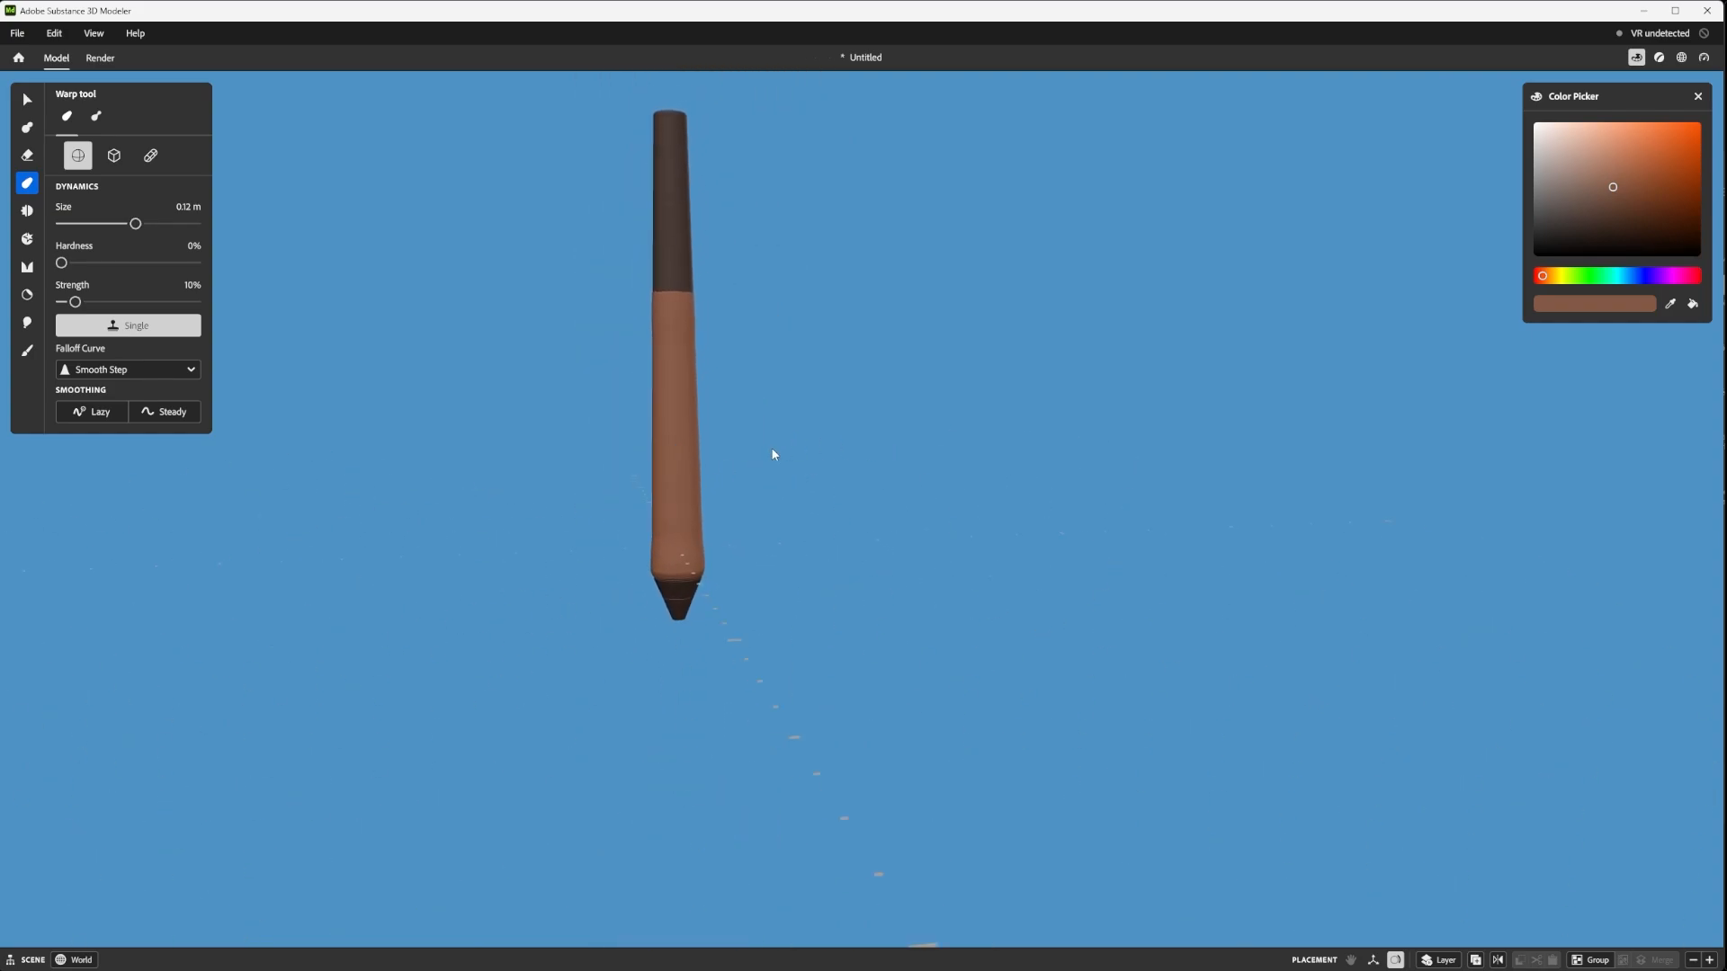
pyautogui.scroll(3, 709, 489)
pyautogui.scroll(-2, 683, 493)
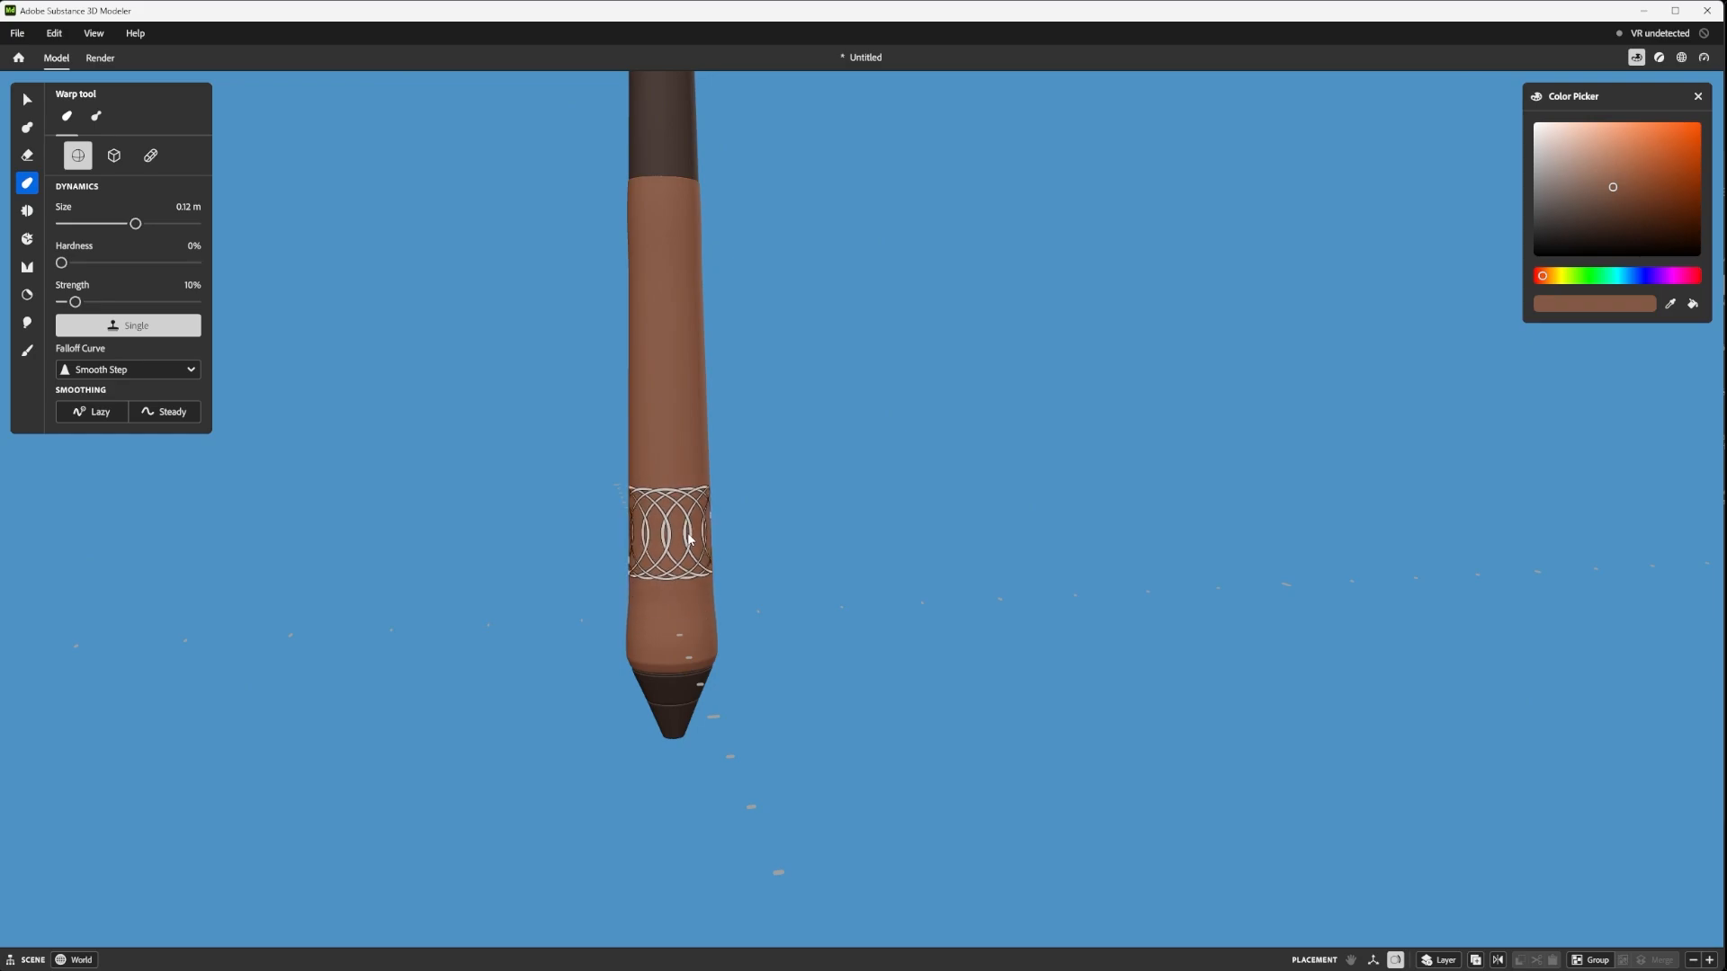
pyautogui.scroll(-3, 682, 590)
pyautogui.keyDown('alt'); pyautogui.moveTo(751, 282); pyautogui.dragTo(749, 466, button='middle'); pyautogui.keyUp('alt')
pyautogui.keyDown('alt'); pyautogui.moveTo(748, 466); pyautogui.dragTo(725, 522); pyautogui.keyUp('alt')
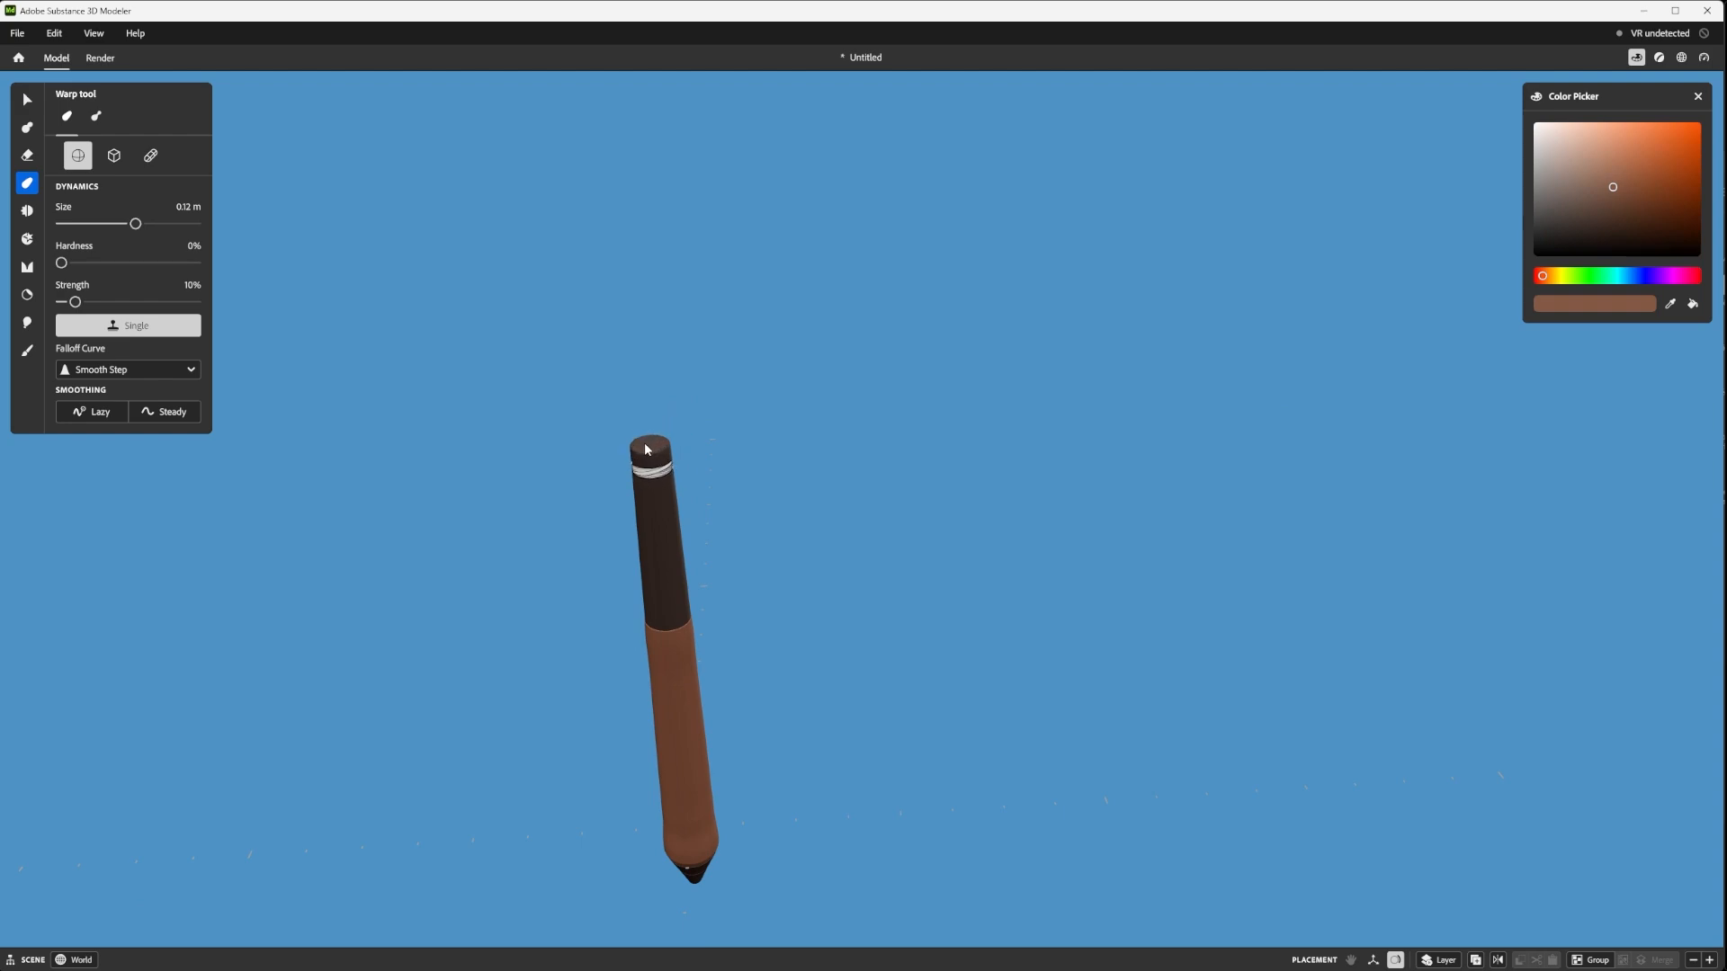
pyautogui.keyDown('alt'); pyautogui.moveTo(648, 451); pyautogui.dragTo(848, 446); pyautogui.keyUp('alt')
pyautogui.scroll(5, 723, 509)
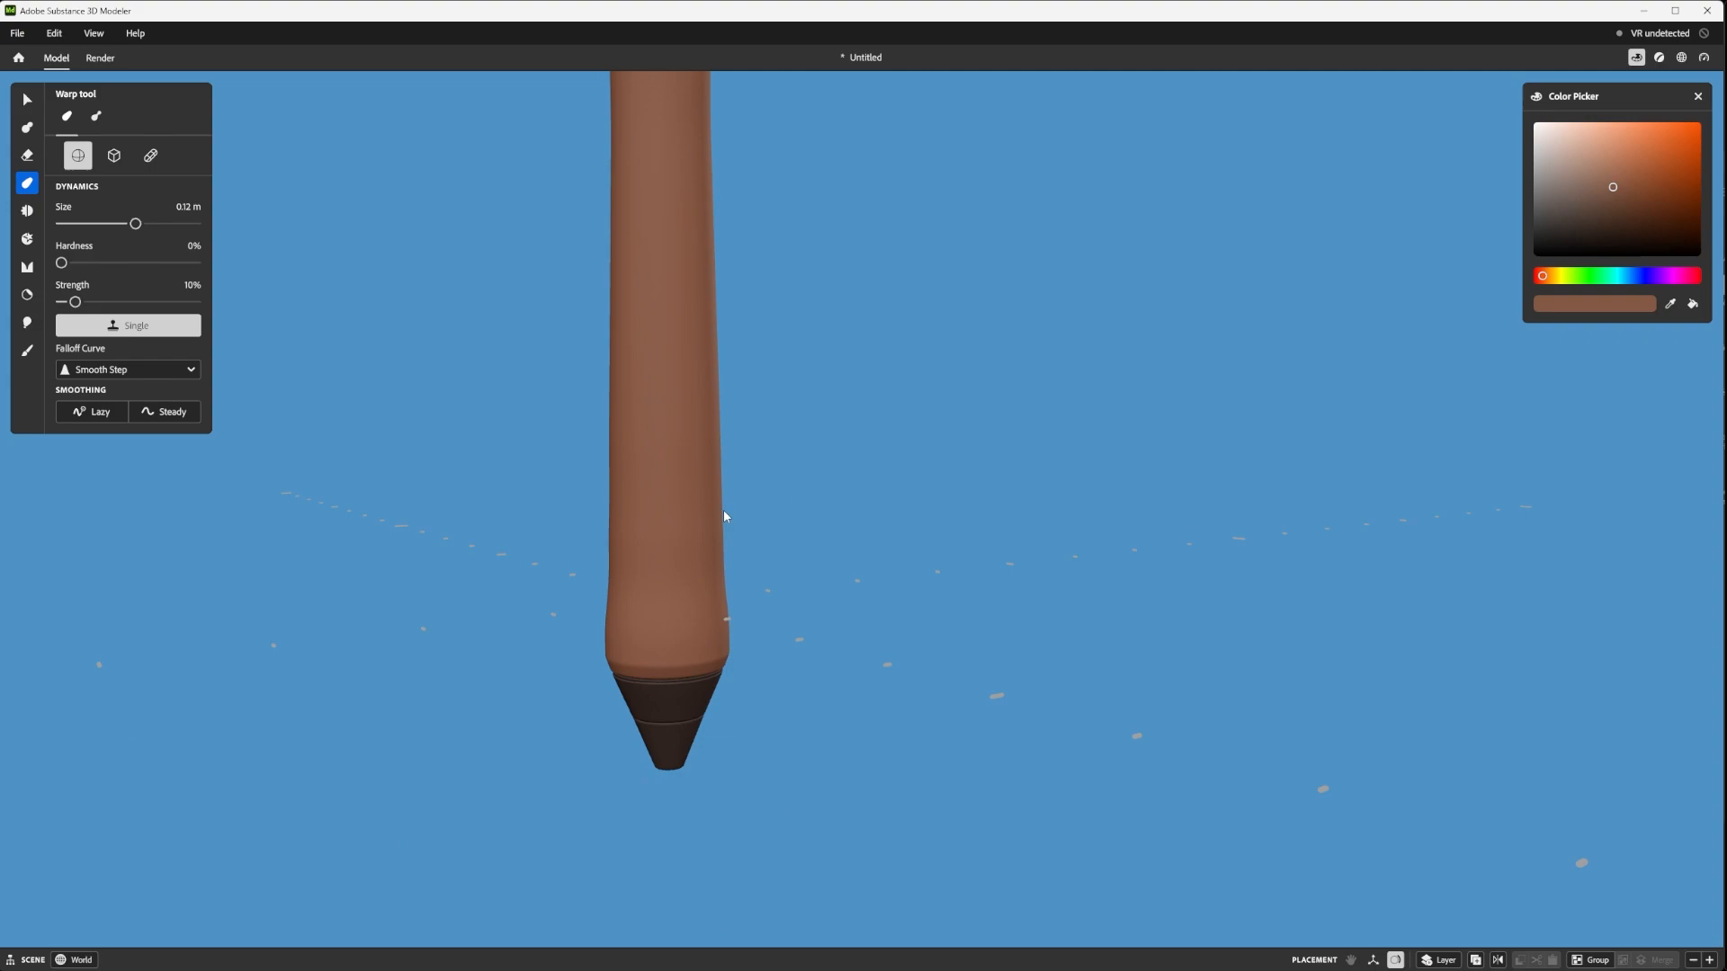
# - Switch to the Select tool, deselect the body, and inspect the seams between the shaft's sections
pyautogui.click(28, 99)
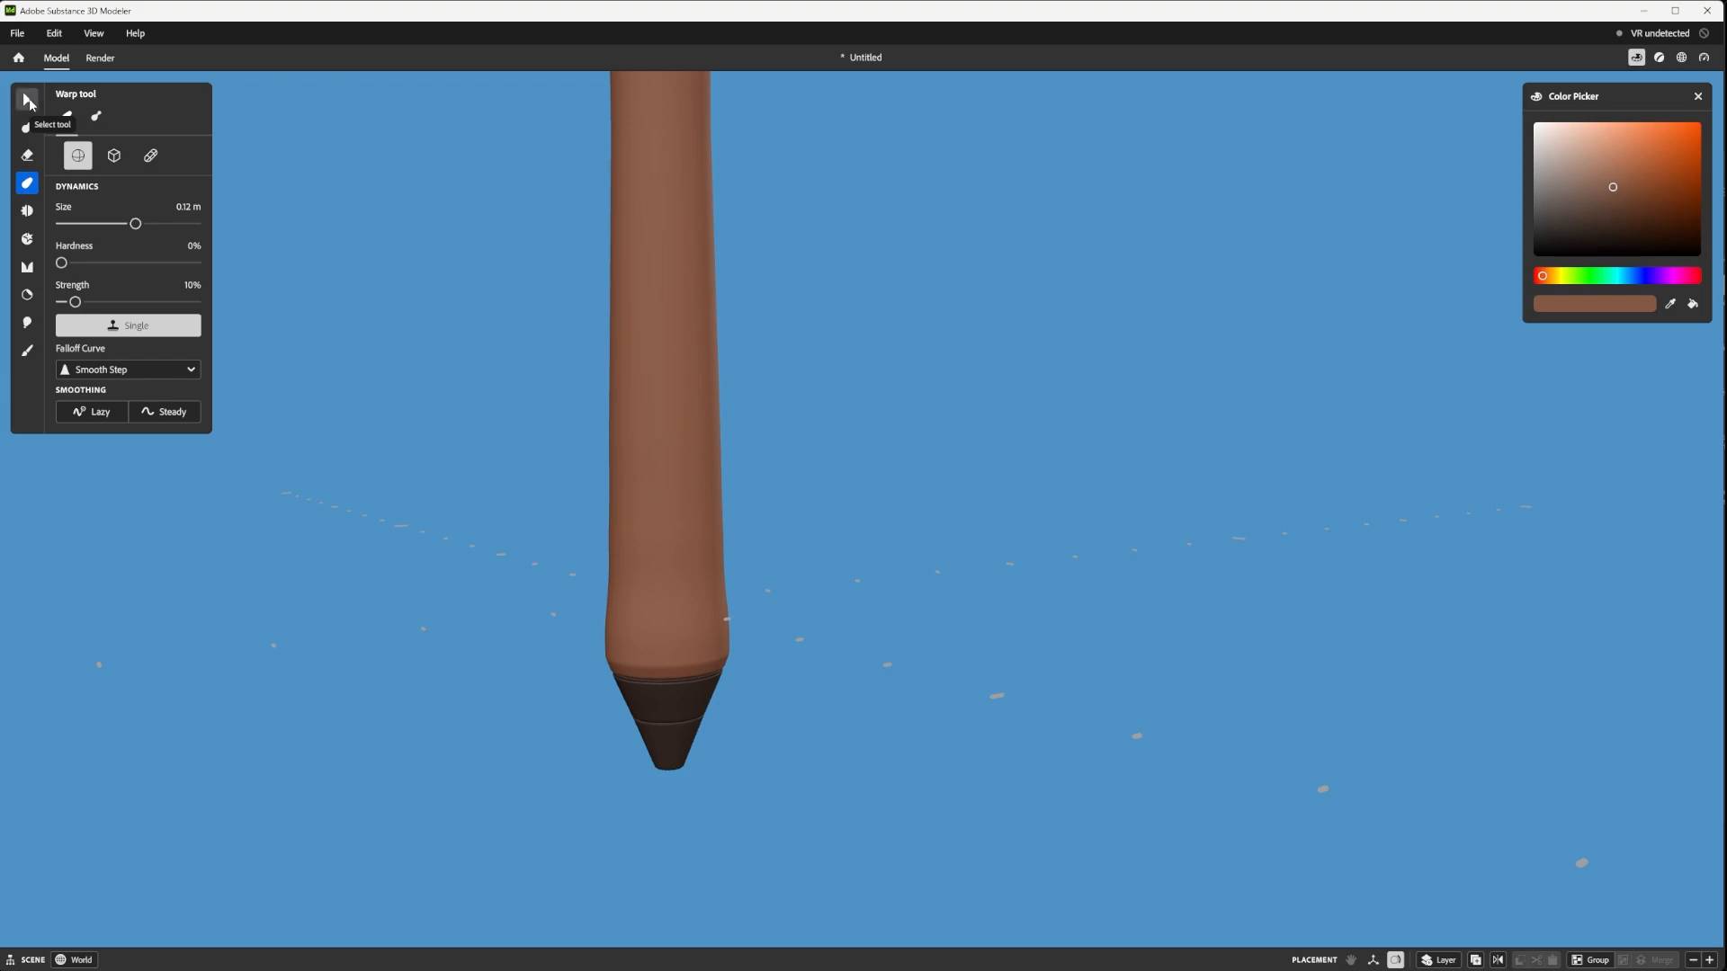
pyautogui.click(930, 392)
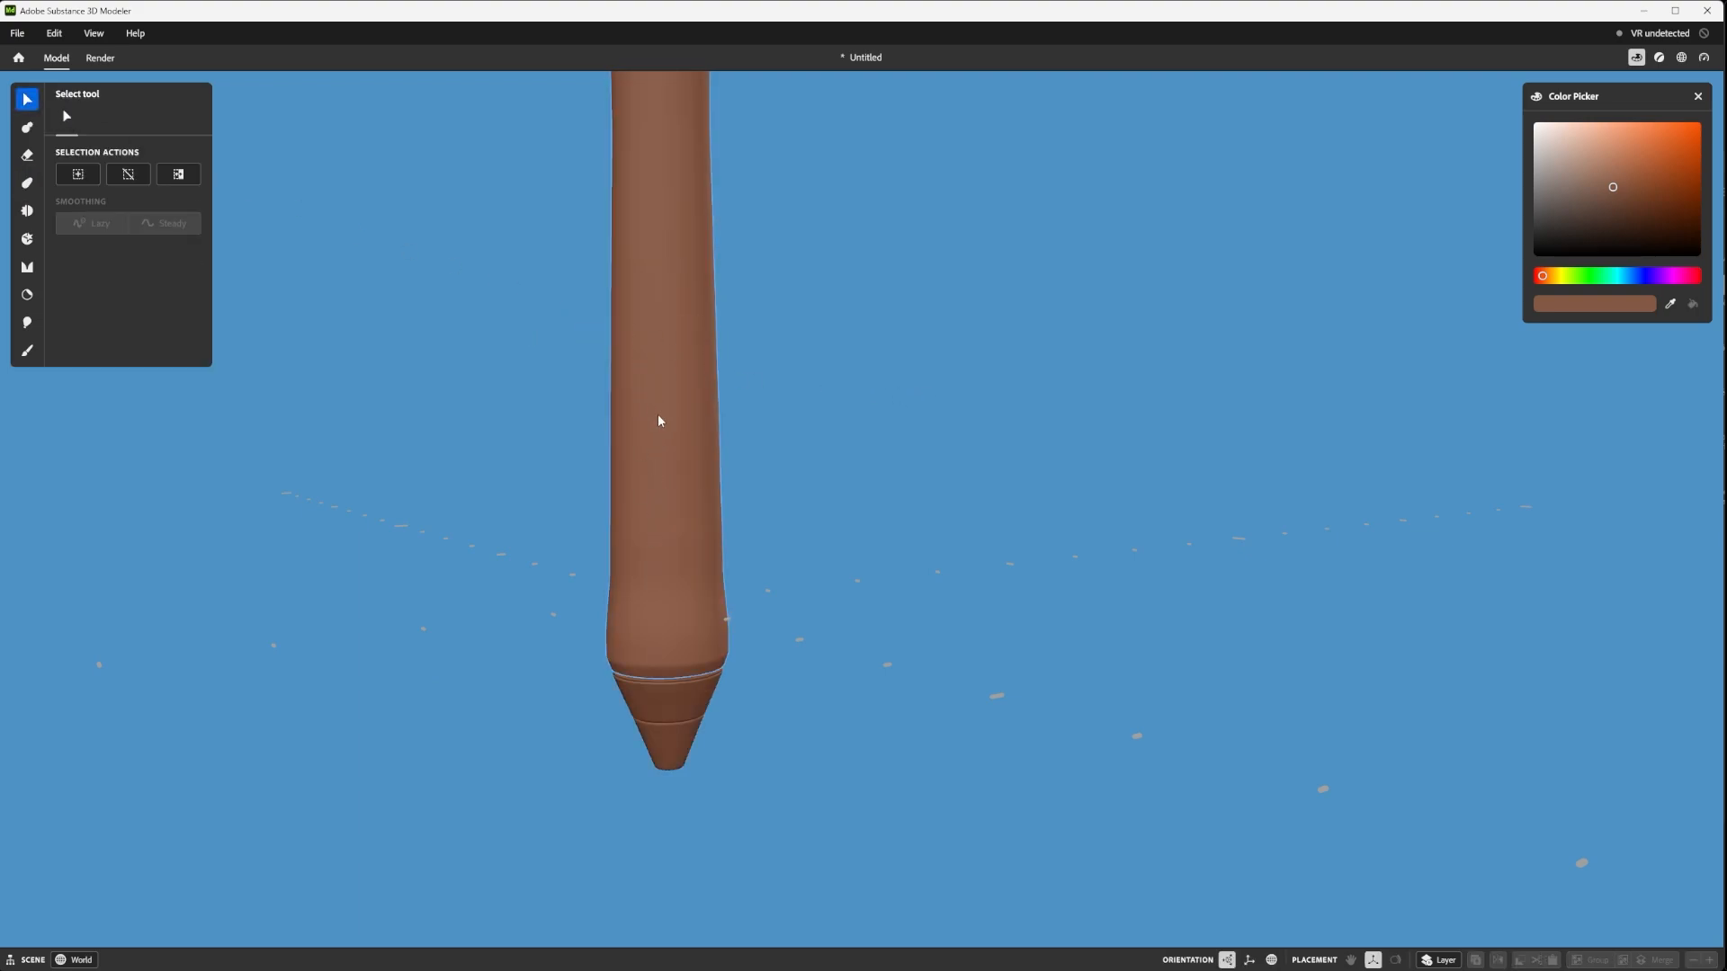
pyautogui.scroll(-3, 652, 450)
pyautogui.keyDown('alt'); pyautogui.moveTo(623, 424); pyautogui.dragTo(652, 480, button='middle'); pyautogui.keyUp('alt')
pyautogui.keyDown('alt'); pyautogui.moveTo(652, 480); pyautogui.dragTo(693, 472); pyautogui.keyUp('alt')
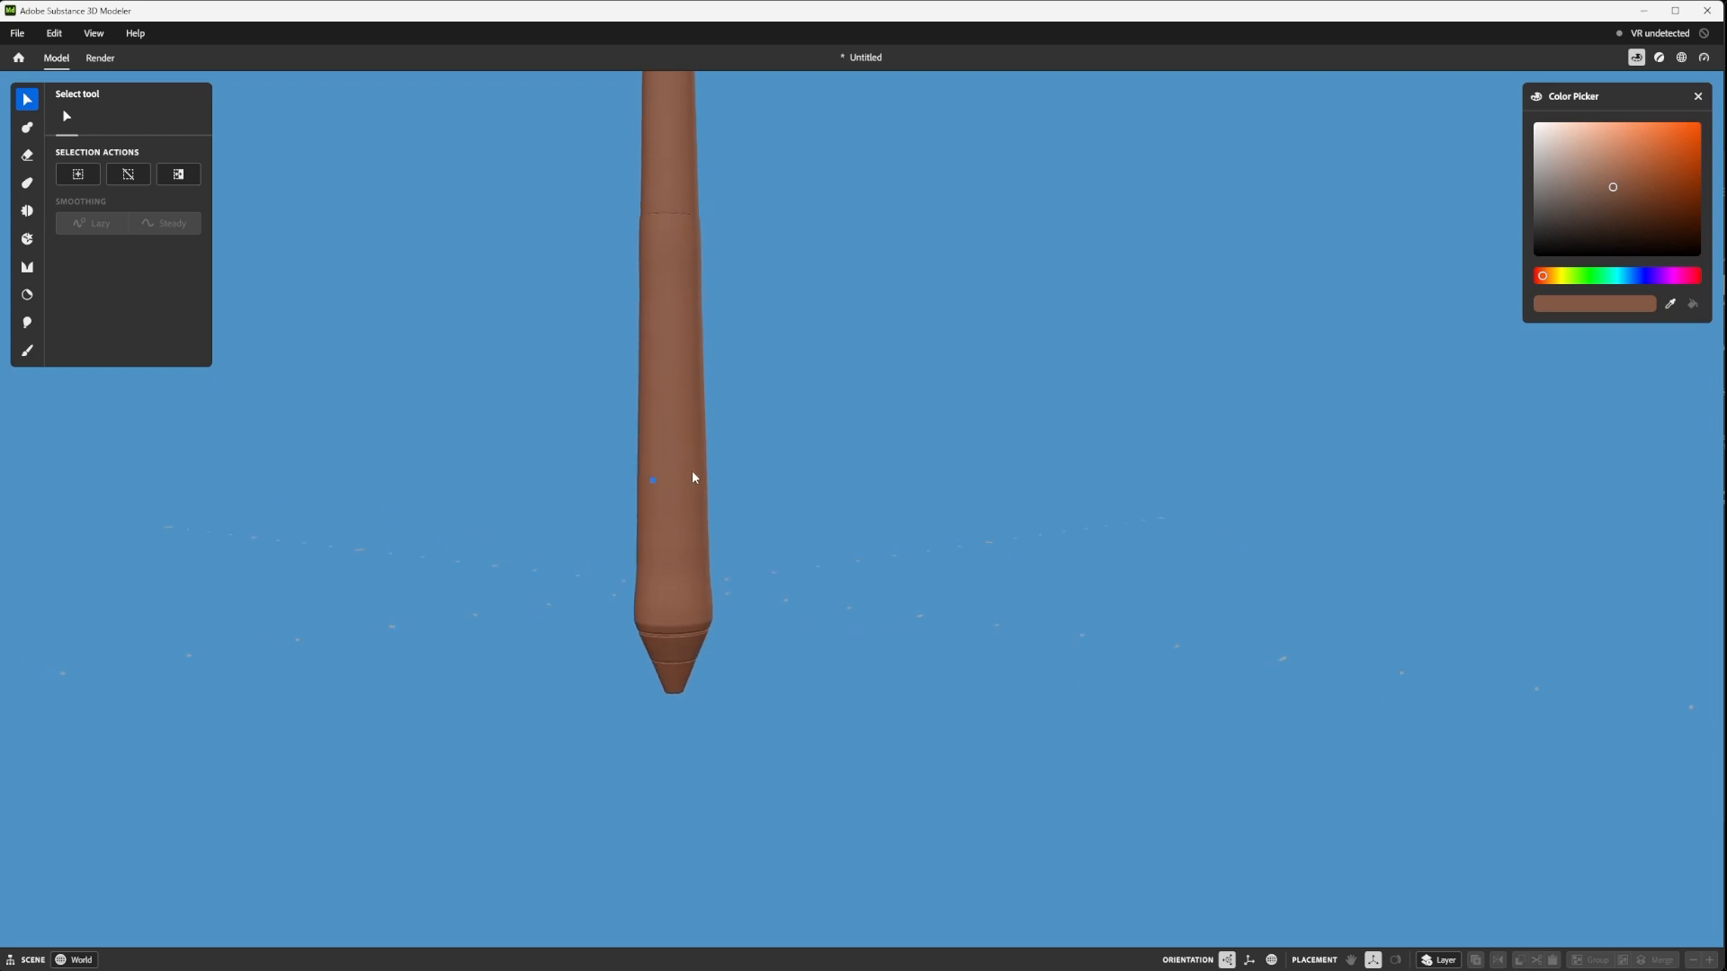
pyautogui.scroll(3, 629, 359)
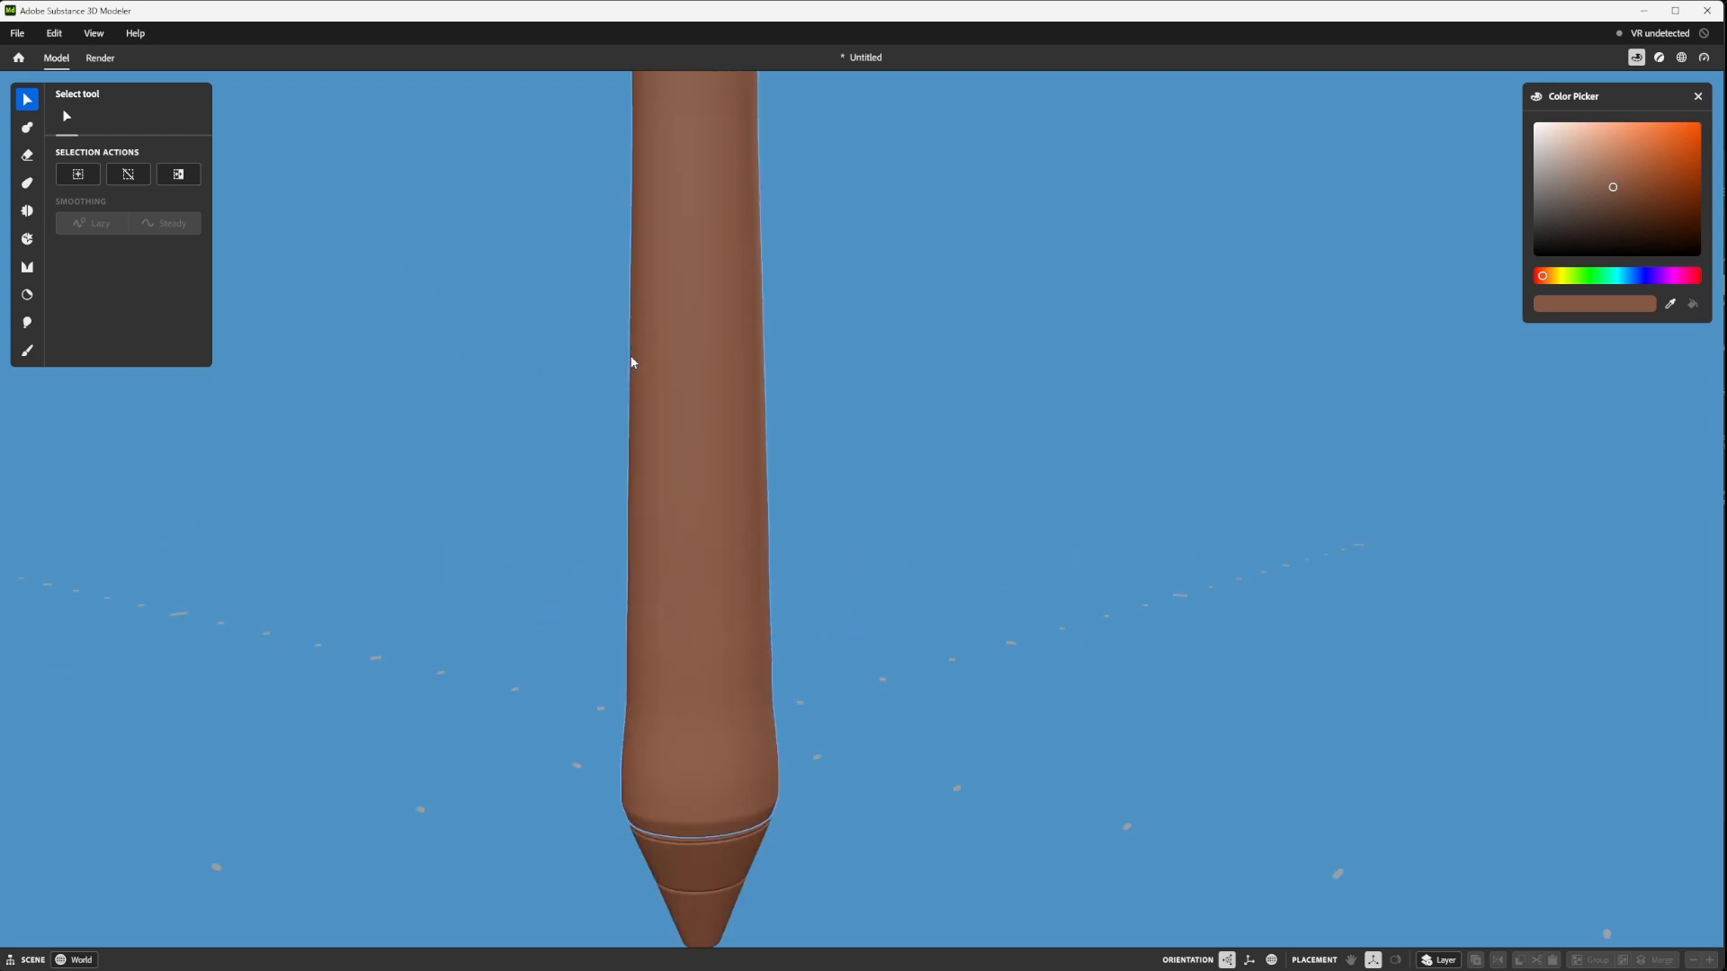
pyautogui.scroll(-3, 629, 359)
pyautogui.keyDown('alt'); pyautogui.moveTo(867, 320); pyautogui.dragTo(889, 497, button='middle'); pyautogui.keyUp('alt')
pyautogui.scroll(-2, 889, 496)
pyautogui.scroll(-2, 829, 414)
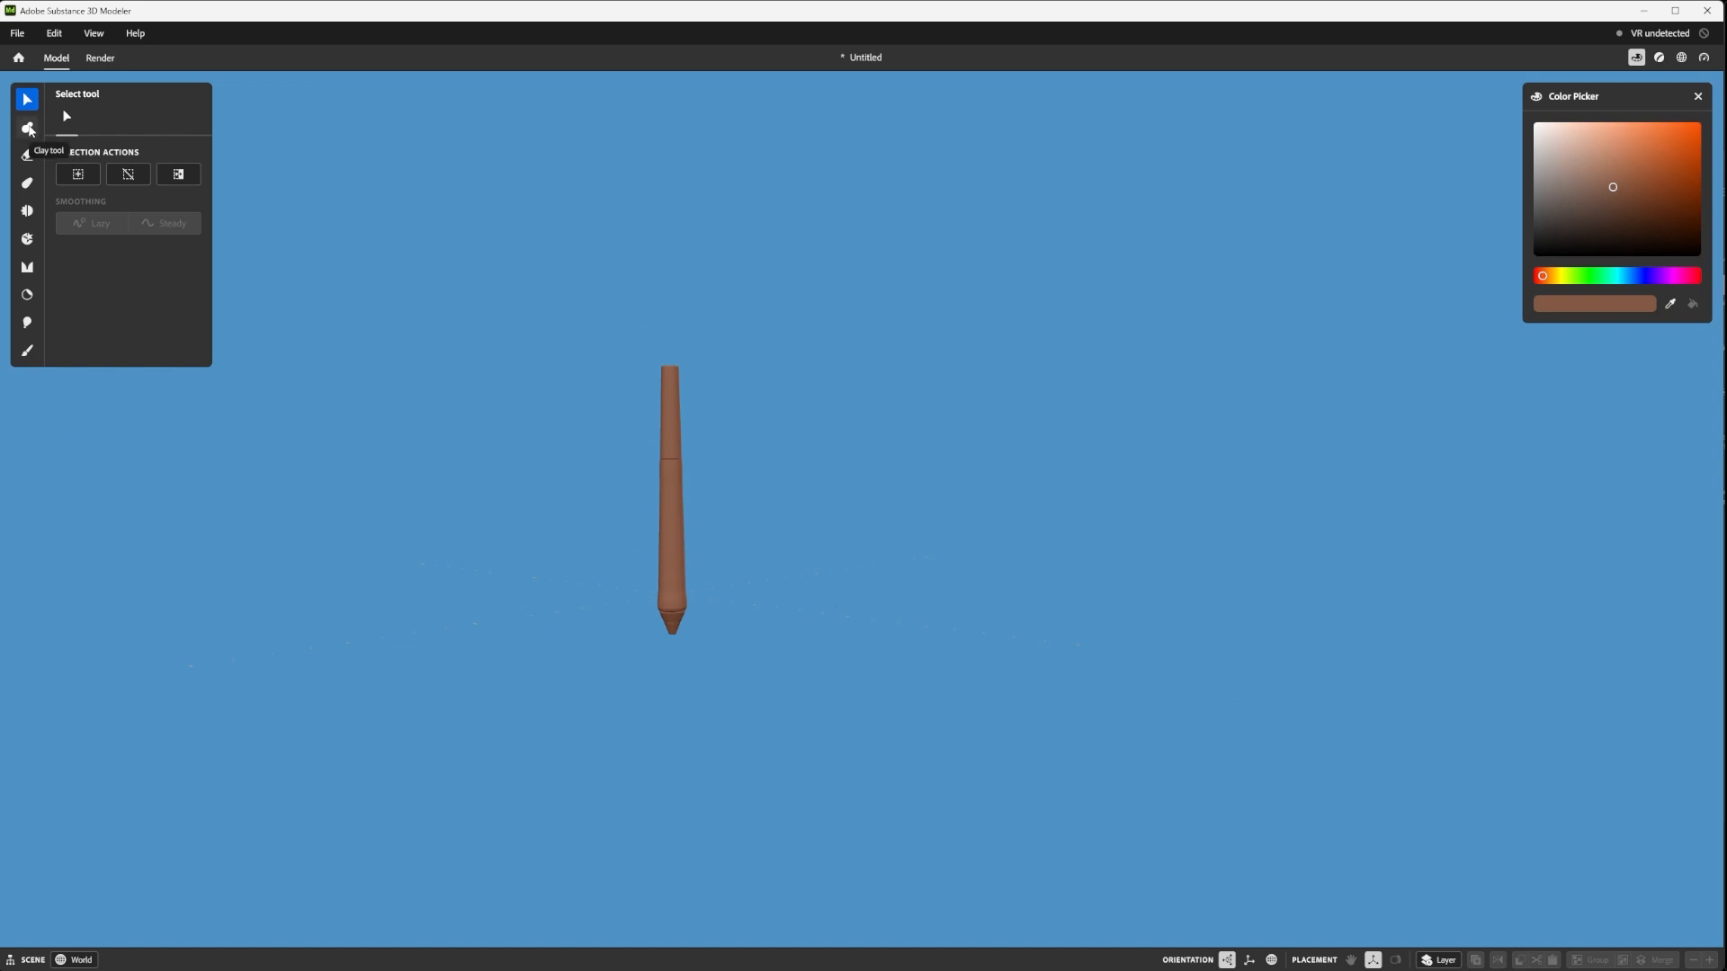
pyautogui.scroll(4, 672, 490)
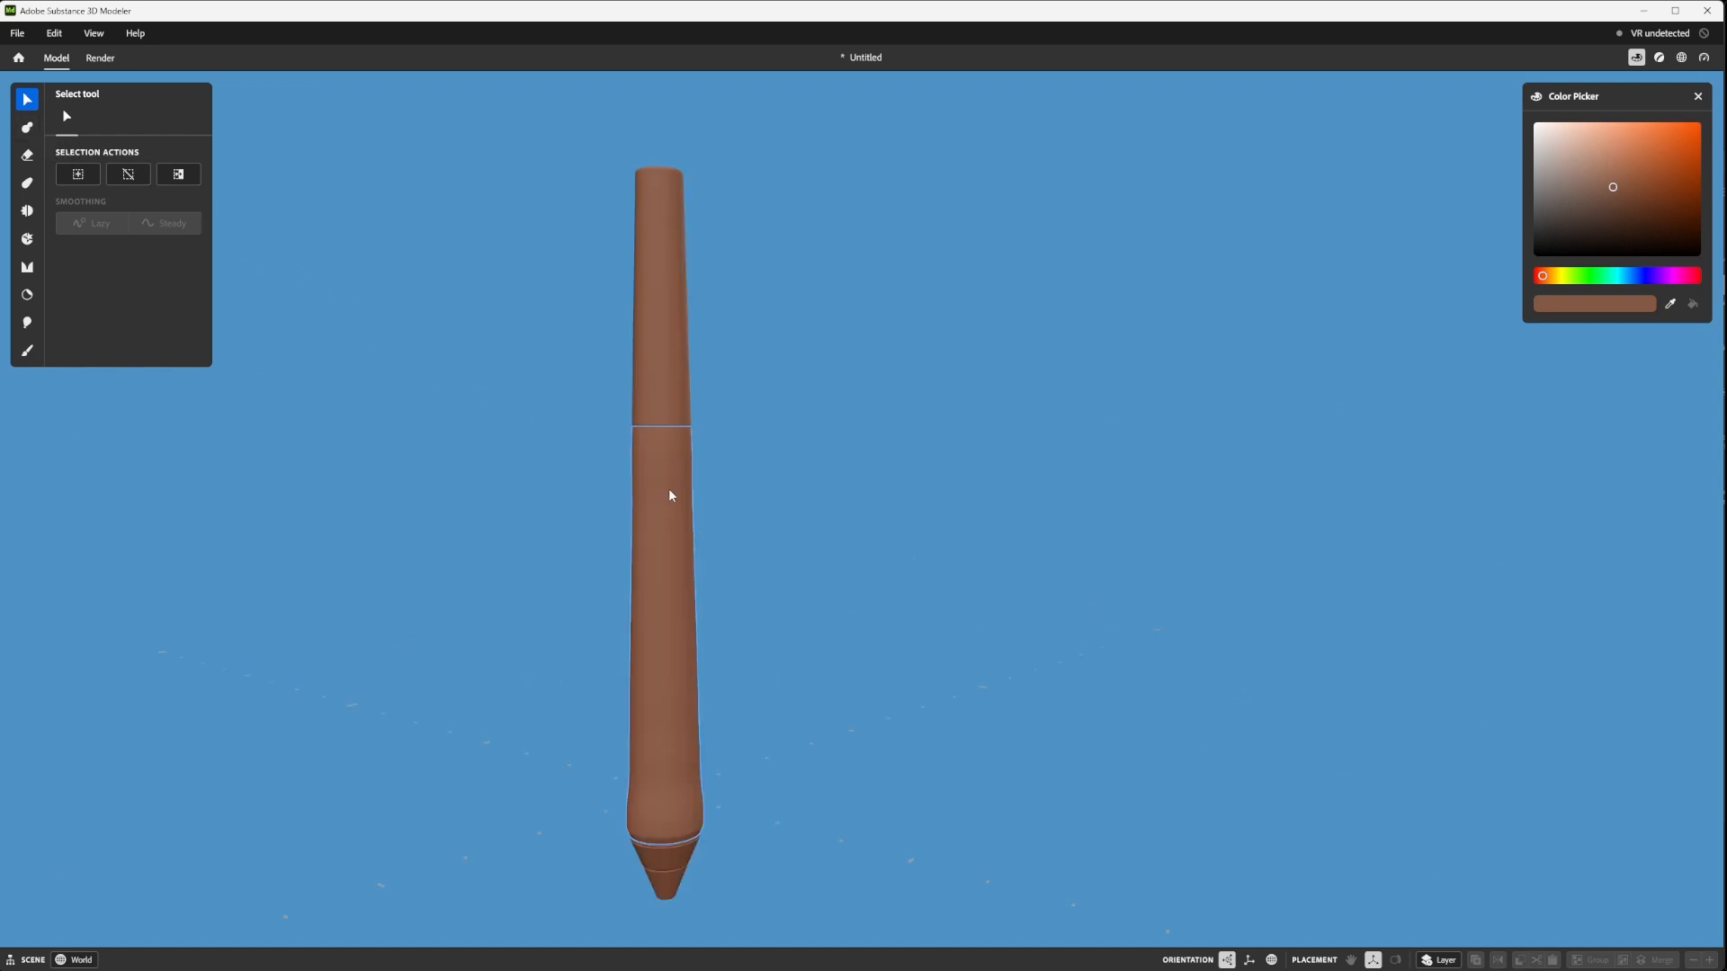
# - Select the middle section and prepare a Clay tool cylinder of 0.12 m around it
pyautogui.click(669, 491)
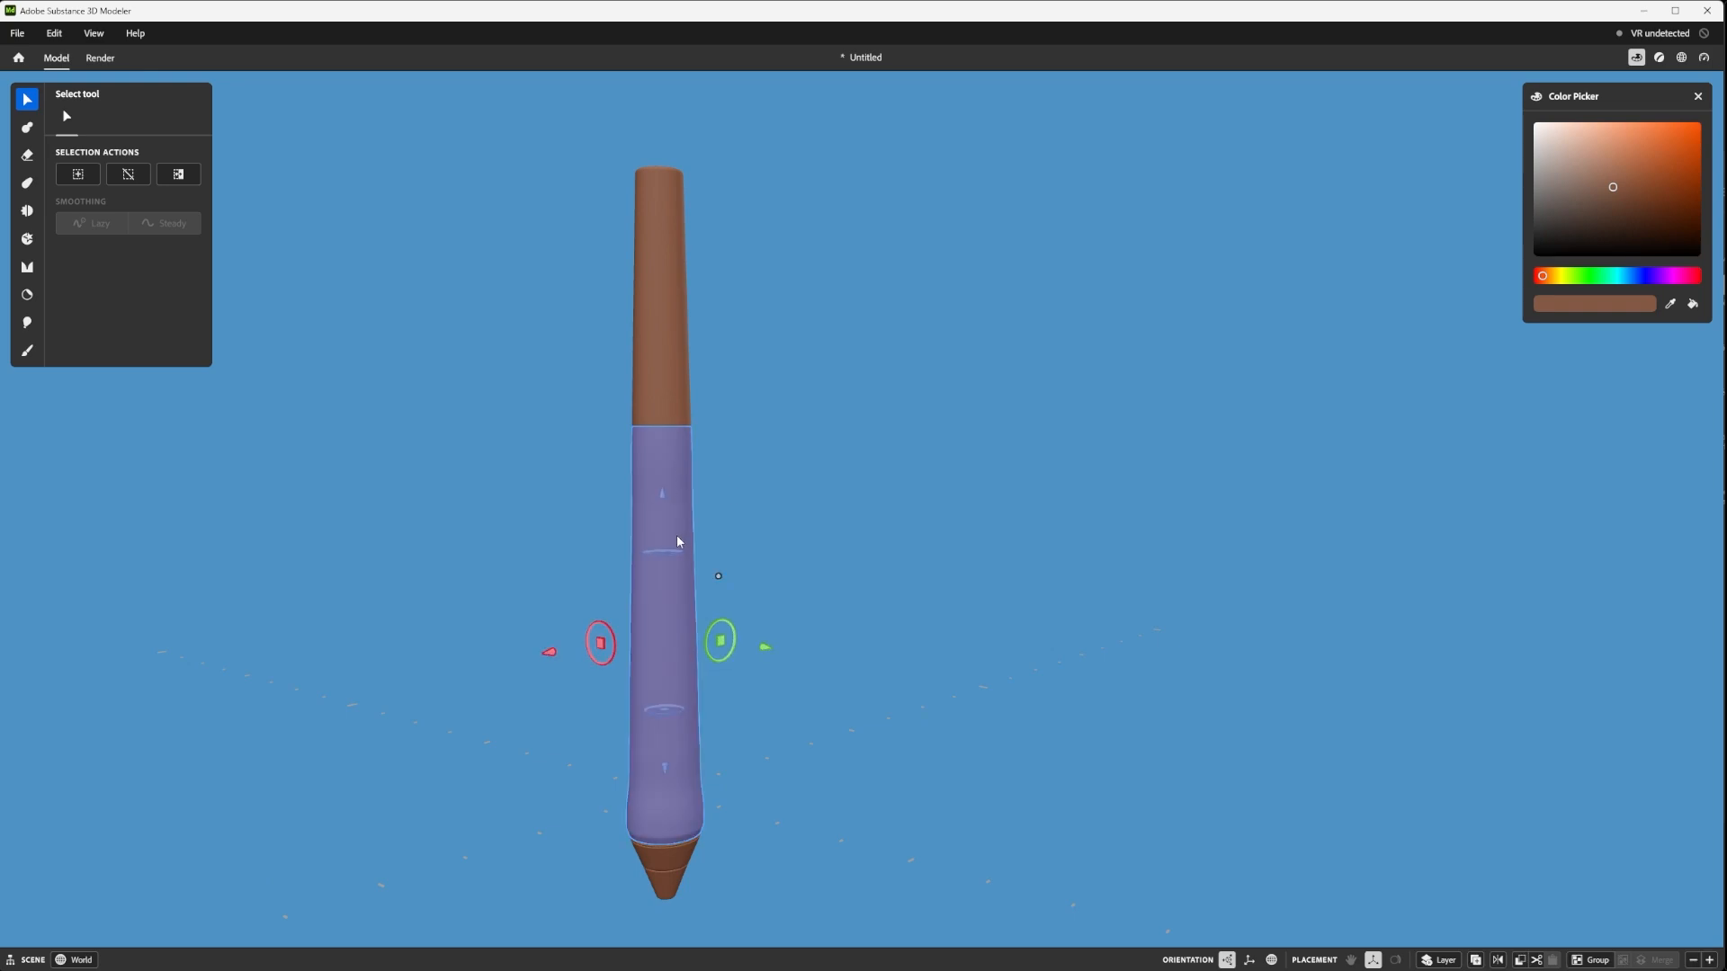
pyautogui.click(36, 139)
pyautogui.moveTo(818, 509); pyautogui.dragTo(825, 421, button='middle')
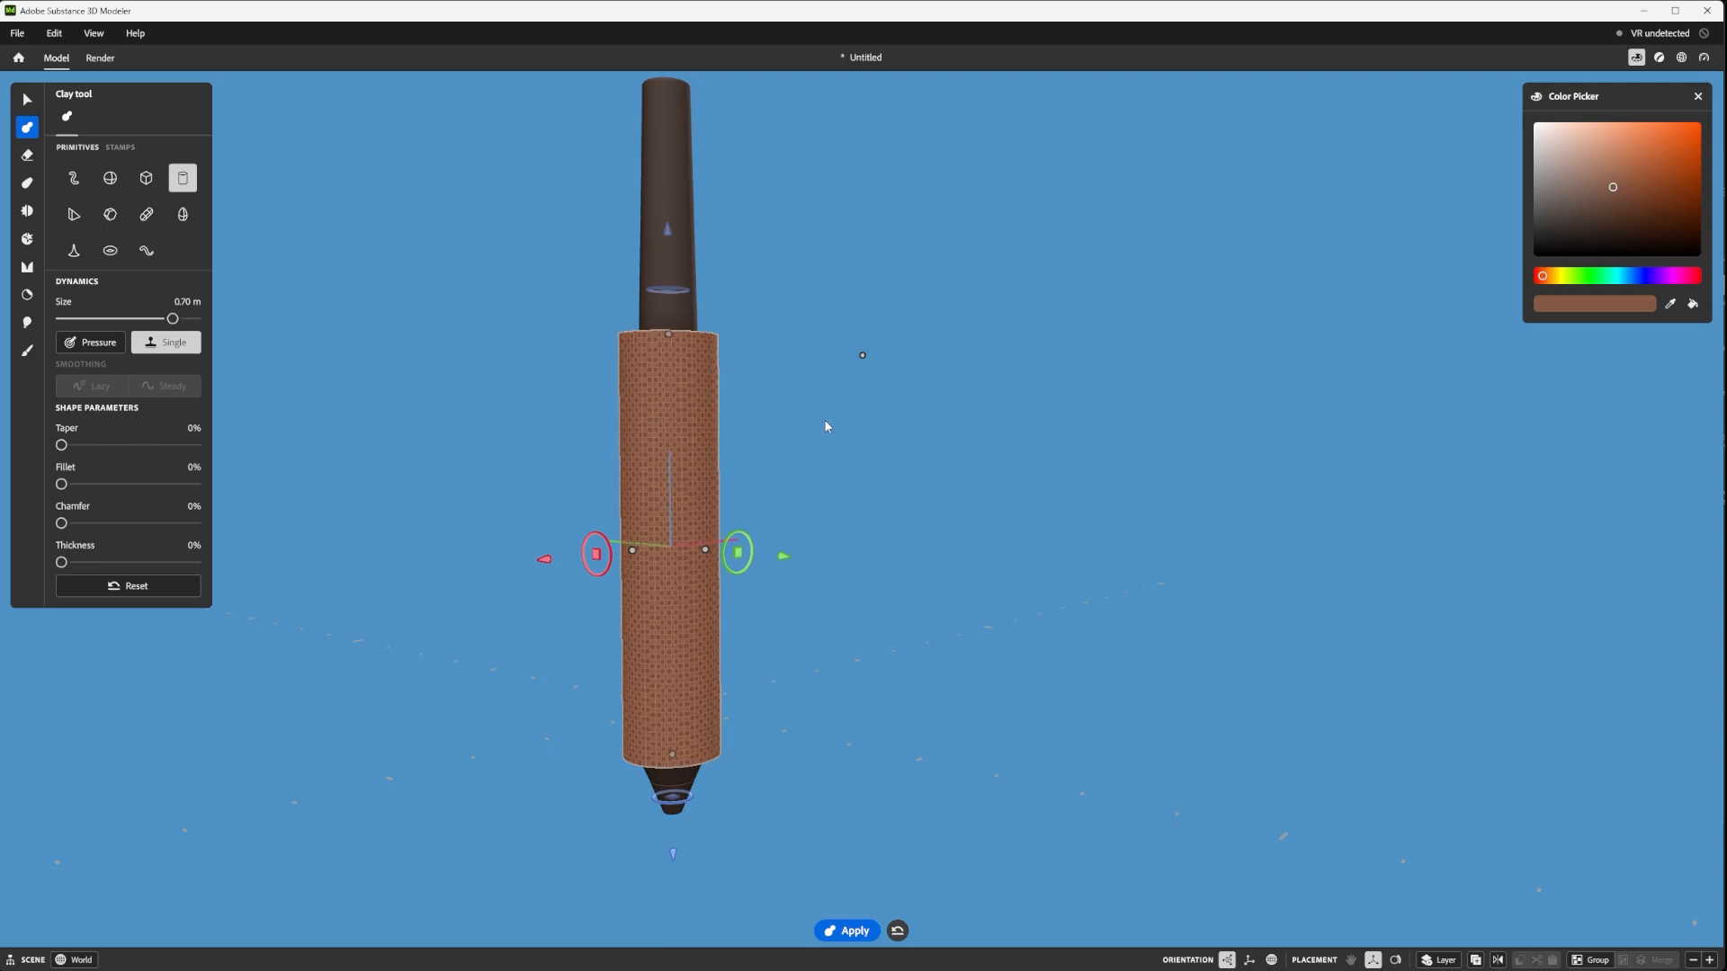
pyautogui.keyDown('alt'); pyautogui.moveTo(889, 359); pyautogui.dragTo(822, 420); pyautogui.keyUp('alt')
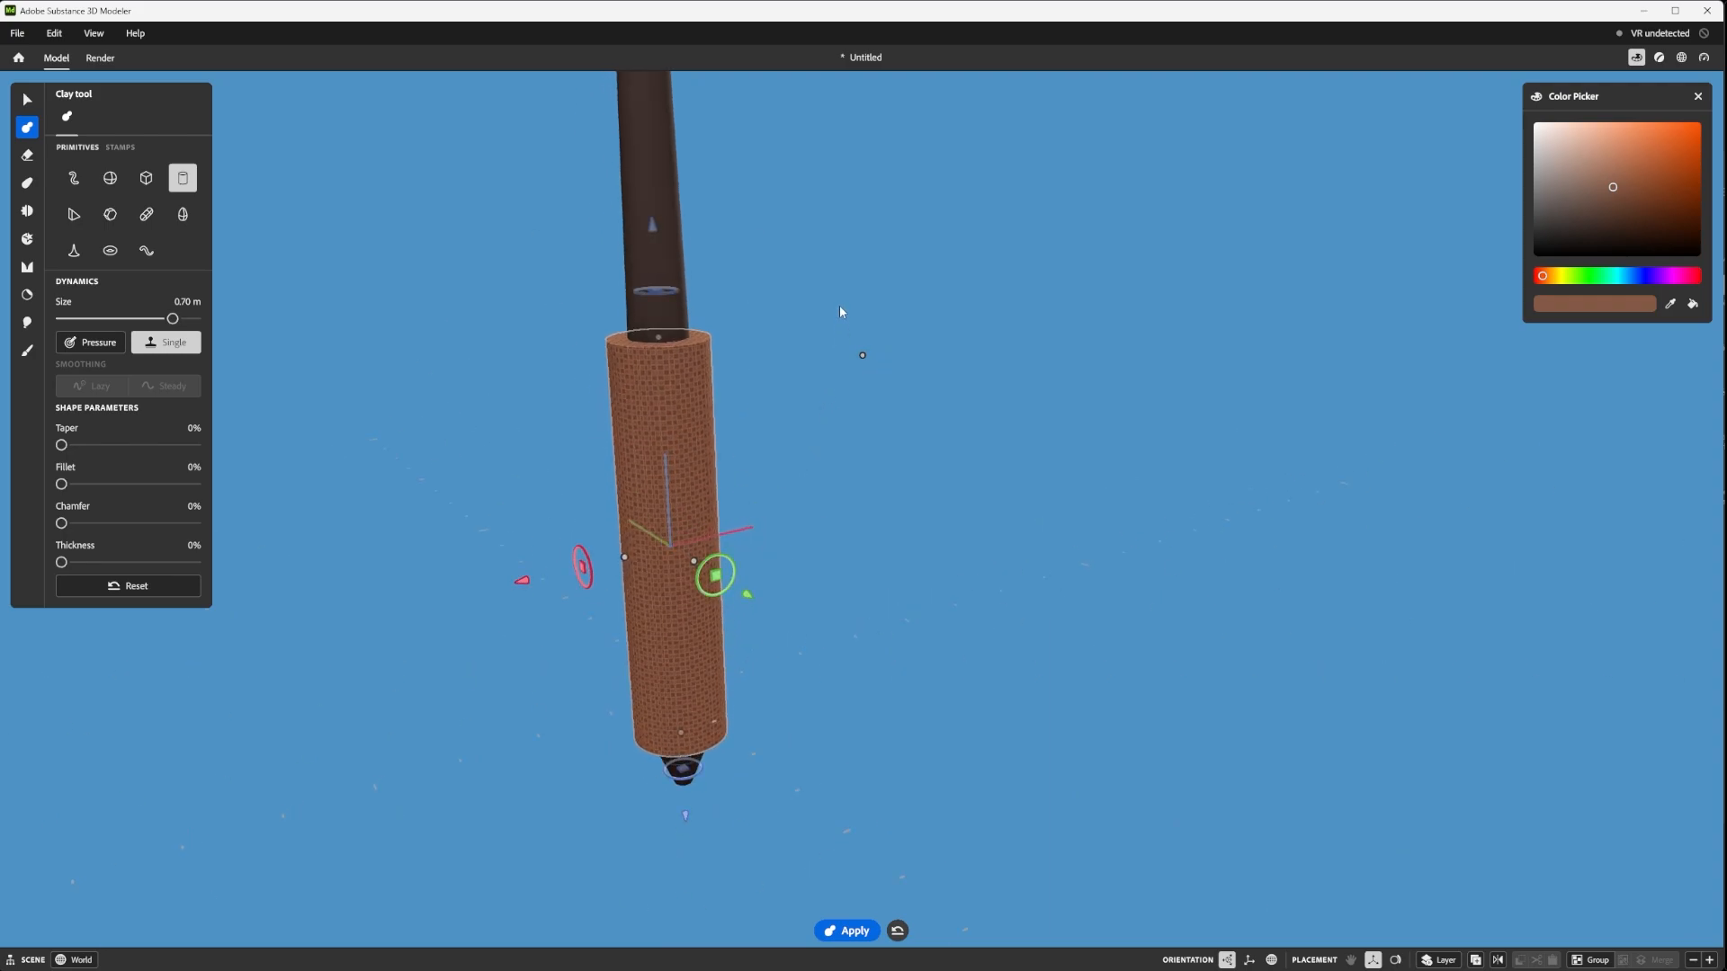
pyautogui.keyDown('alt'); pyautogui.moveTo(760, 322); pyautogui.dragTo(738, 338); pyautogui.keyUp('alt')
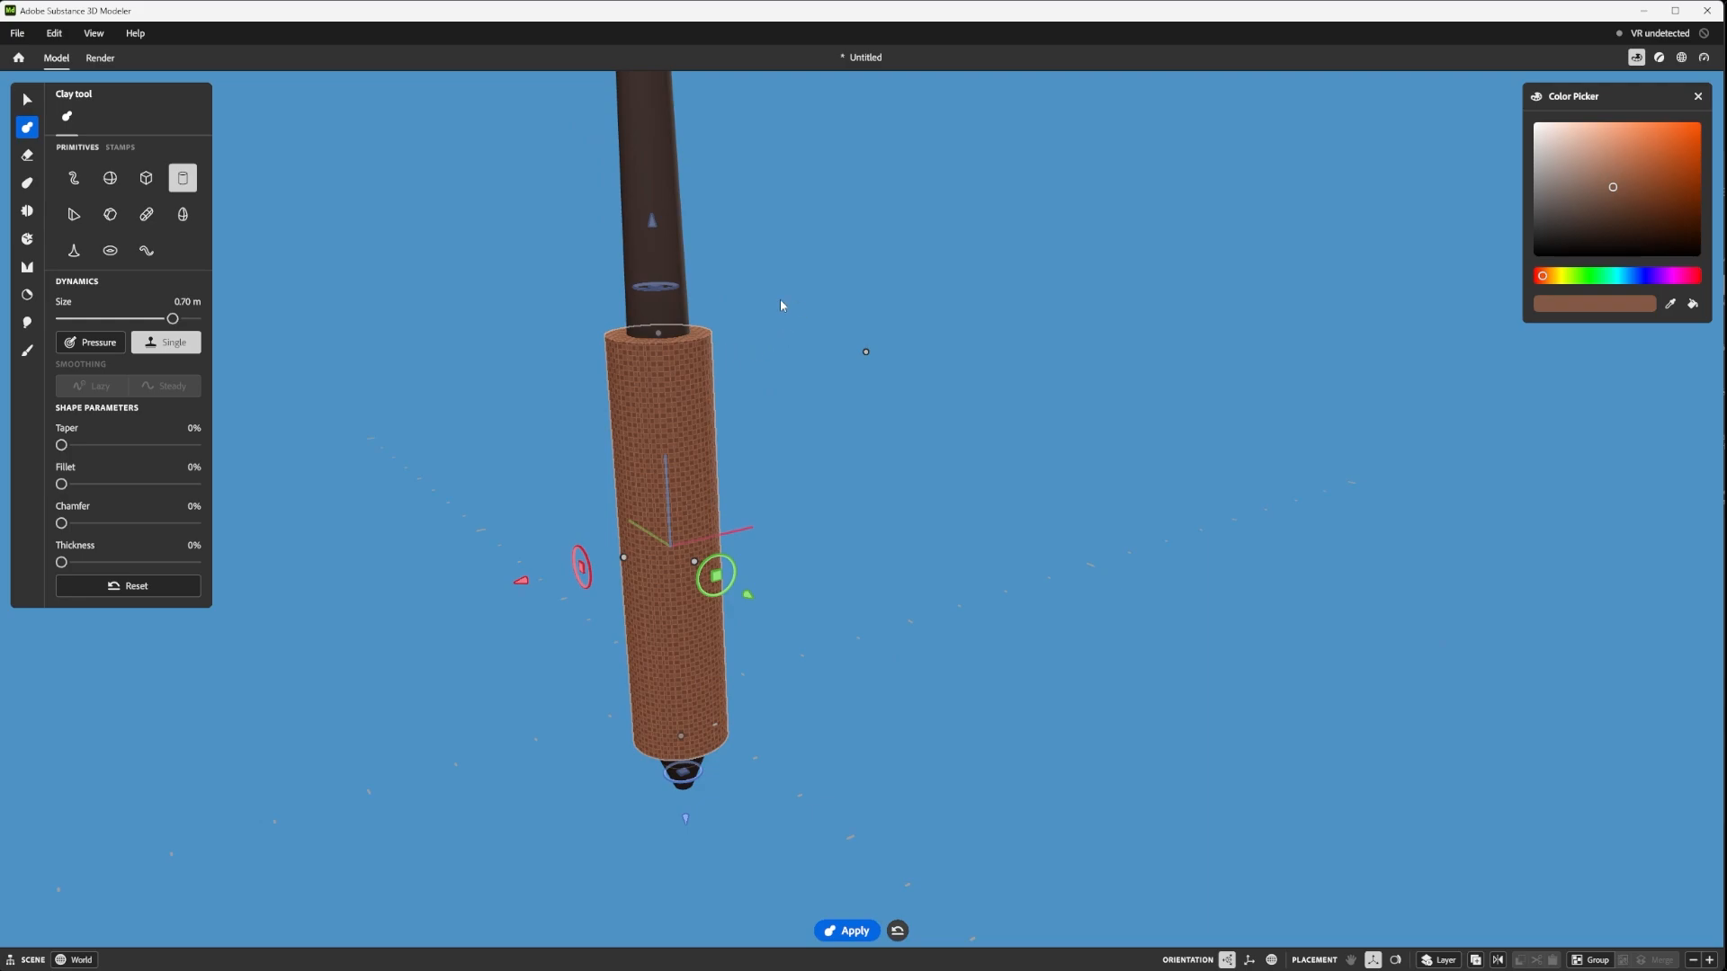
pyautogui.click(181, 177)
pyautogui.scroll(3, 639, 439)
pyautogui.scroll(-4, 635, 437)
pyautogui.keyDown('alt'); pyautogui.moveTo(608, 426); pyautogui.dragTo(828, 387); pyautogui.keyUp('alt')
pyautogui.keyDown('alt'); pyautogui.moveTo(828, 387); pyautogui.dragTo(734, 482, button='right'); pyautogui.keyUp('alt')
pyautogui.keyDown('alt'); pyautogui.moveTo(734, 482); pyautogui.dragTo(739, 379, button='middle'); pyautogui.keyUp('alt')
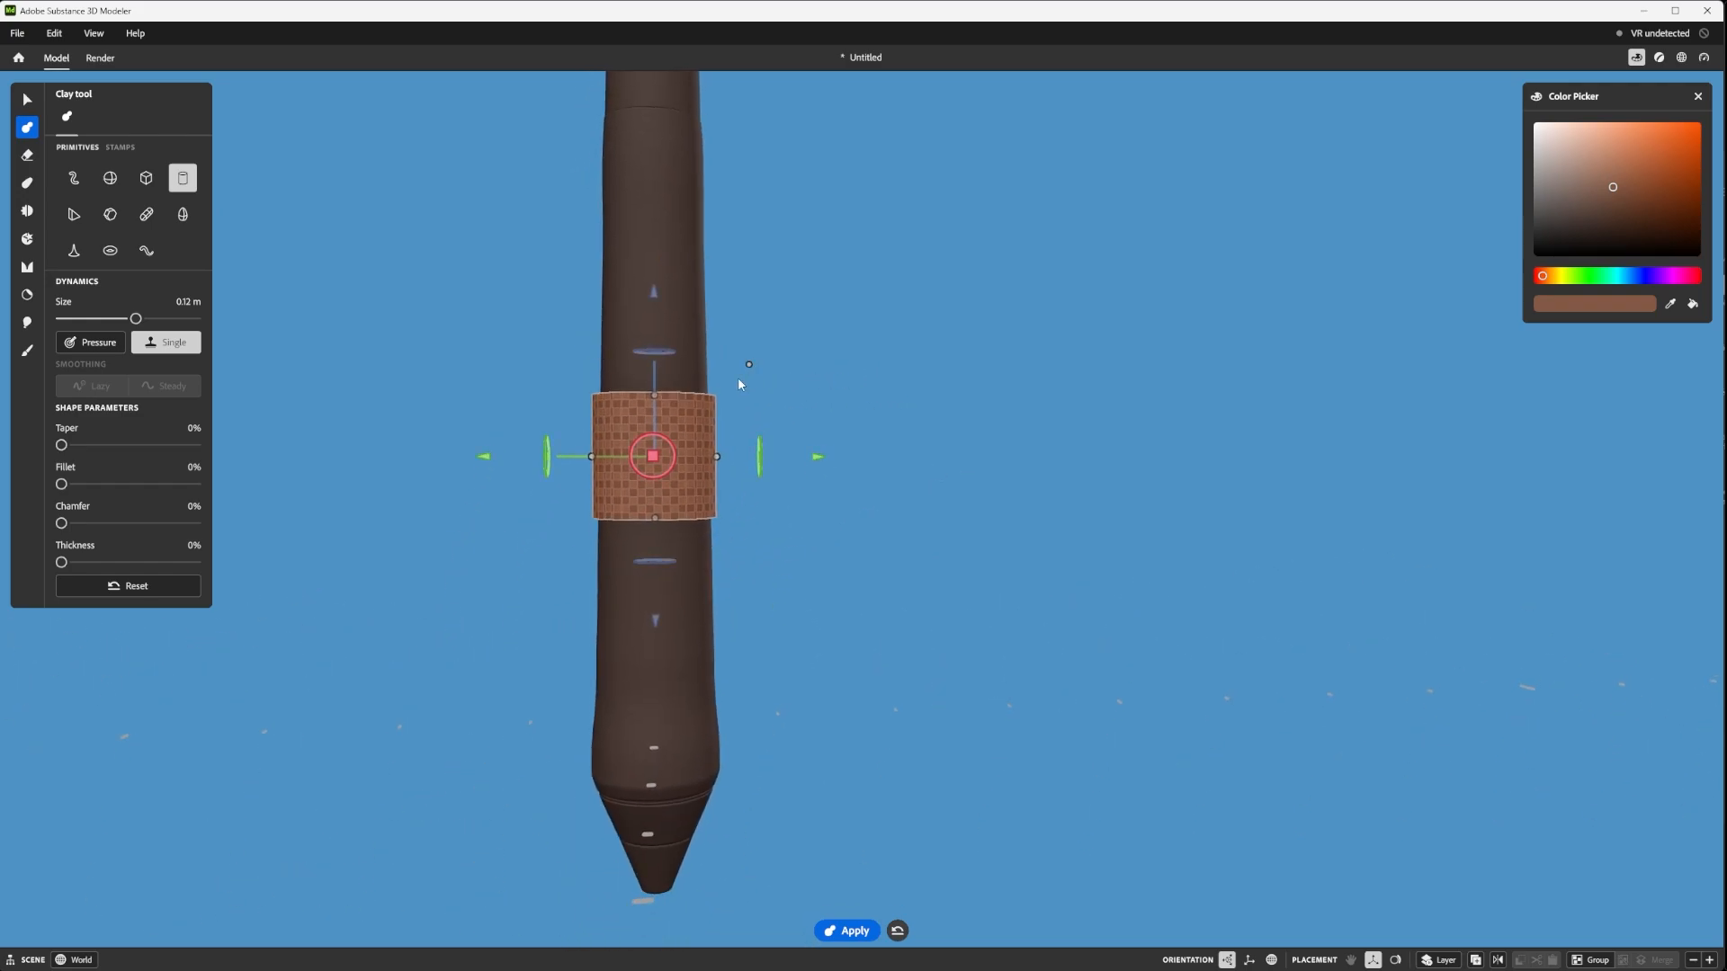
# - Change the clay primitive to a cube and turn off its radial symmetry
pyautogui.click(145, 179)
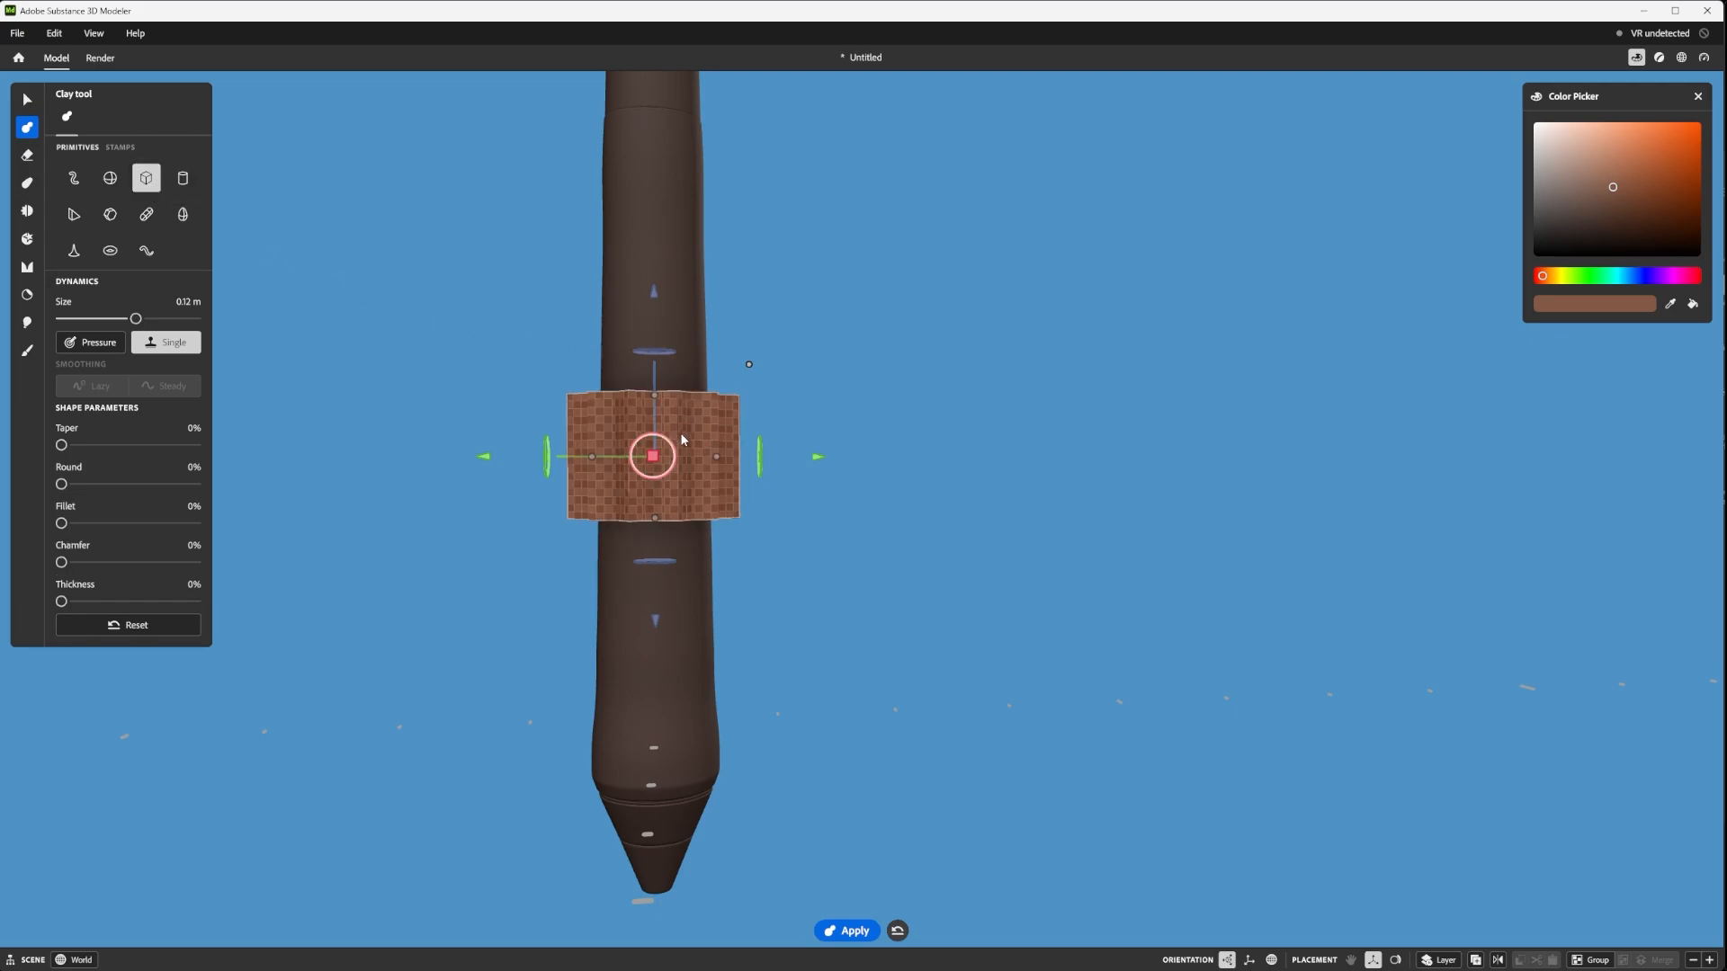
pyautogui.keyDown('alt'); pyautogui.moveTo(657, 451); pyautogui.dragTo(601, 598); pyautogui.keyUp('alt')
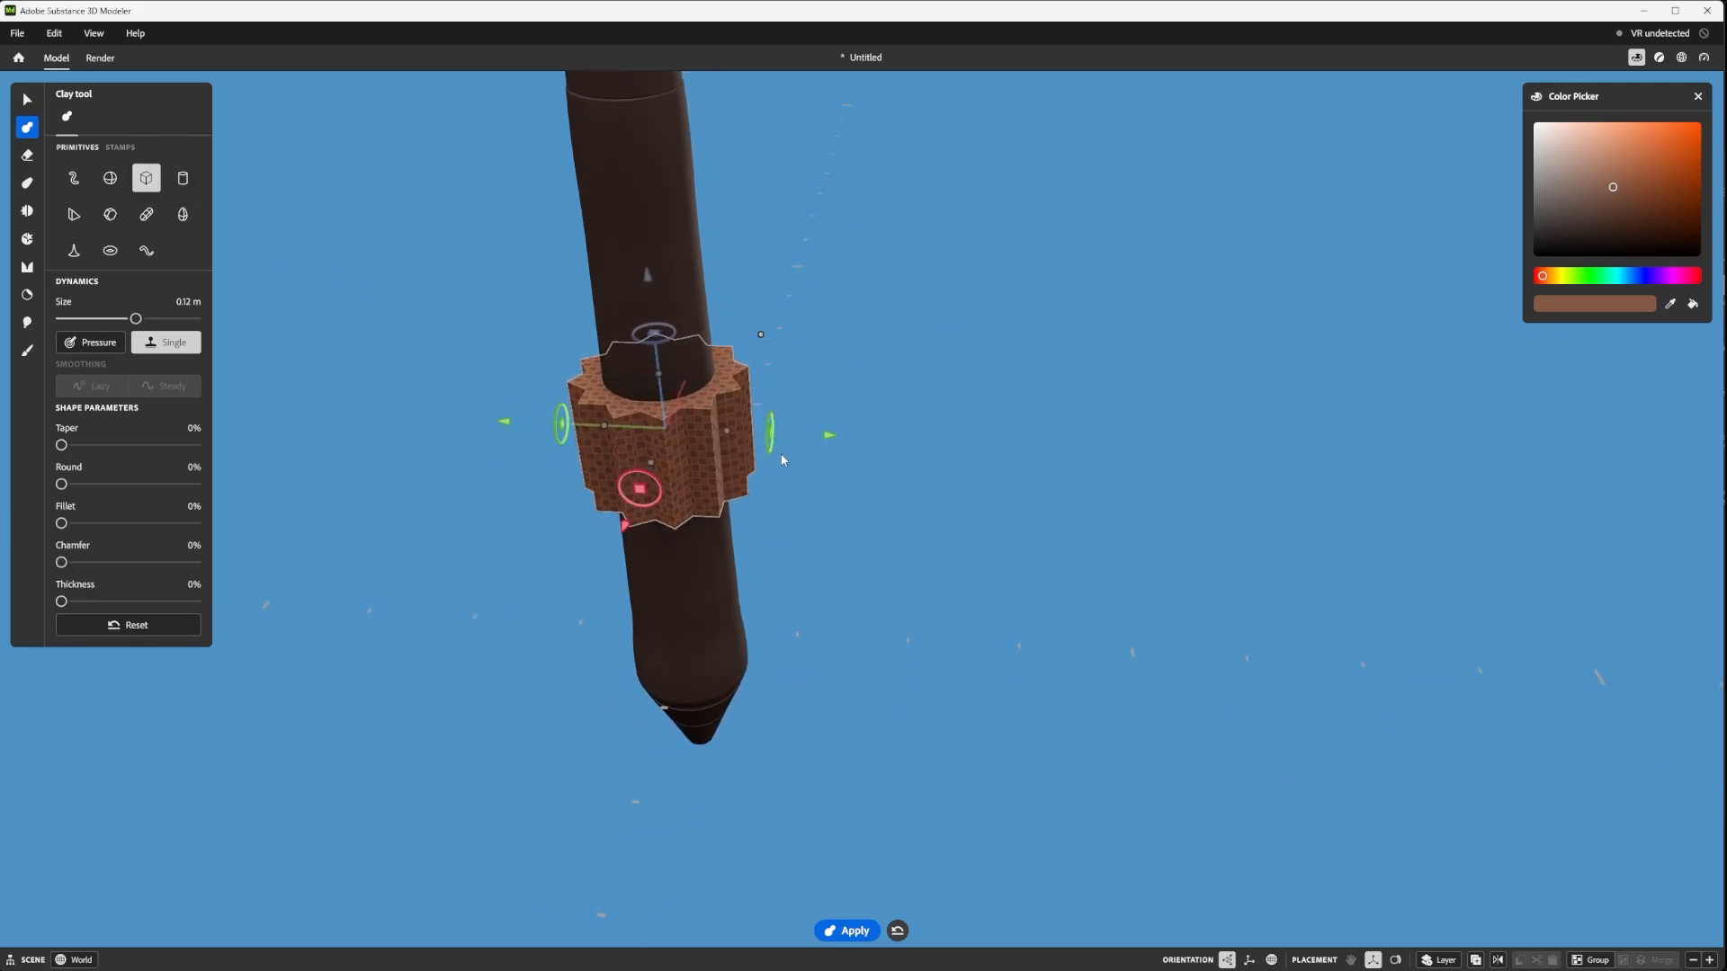
pyautogui.rightClick(967, 390)
pyautogui.click(1037, 663)
pyautogui.moveTo(727, 460); pyautogui.dragTo(661, 547, button='middle')
pyautogui.moveTo(647, 372); pyautogui.dragTo(527, 415, button='middle')
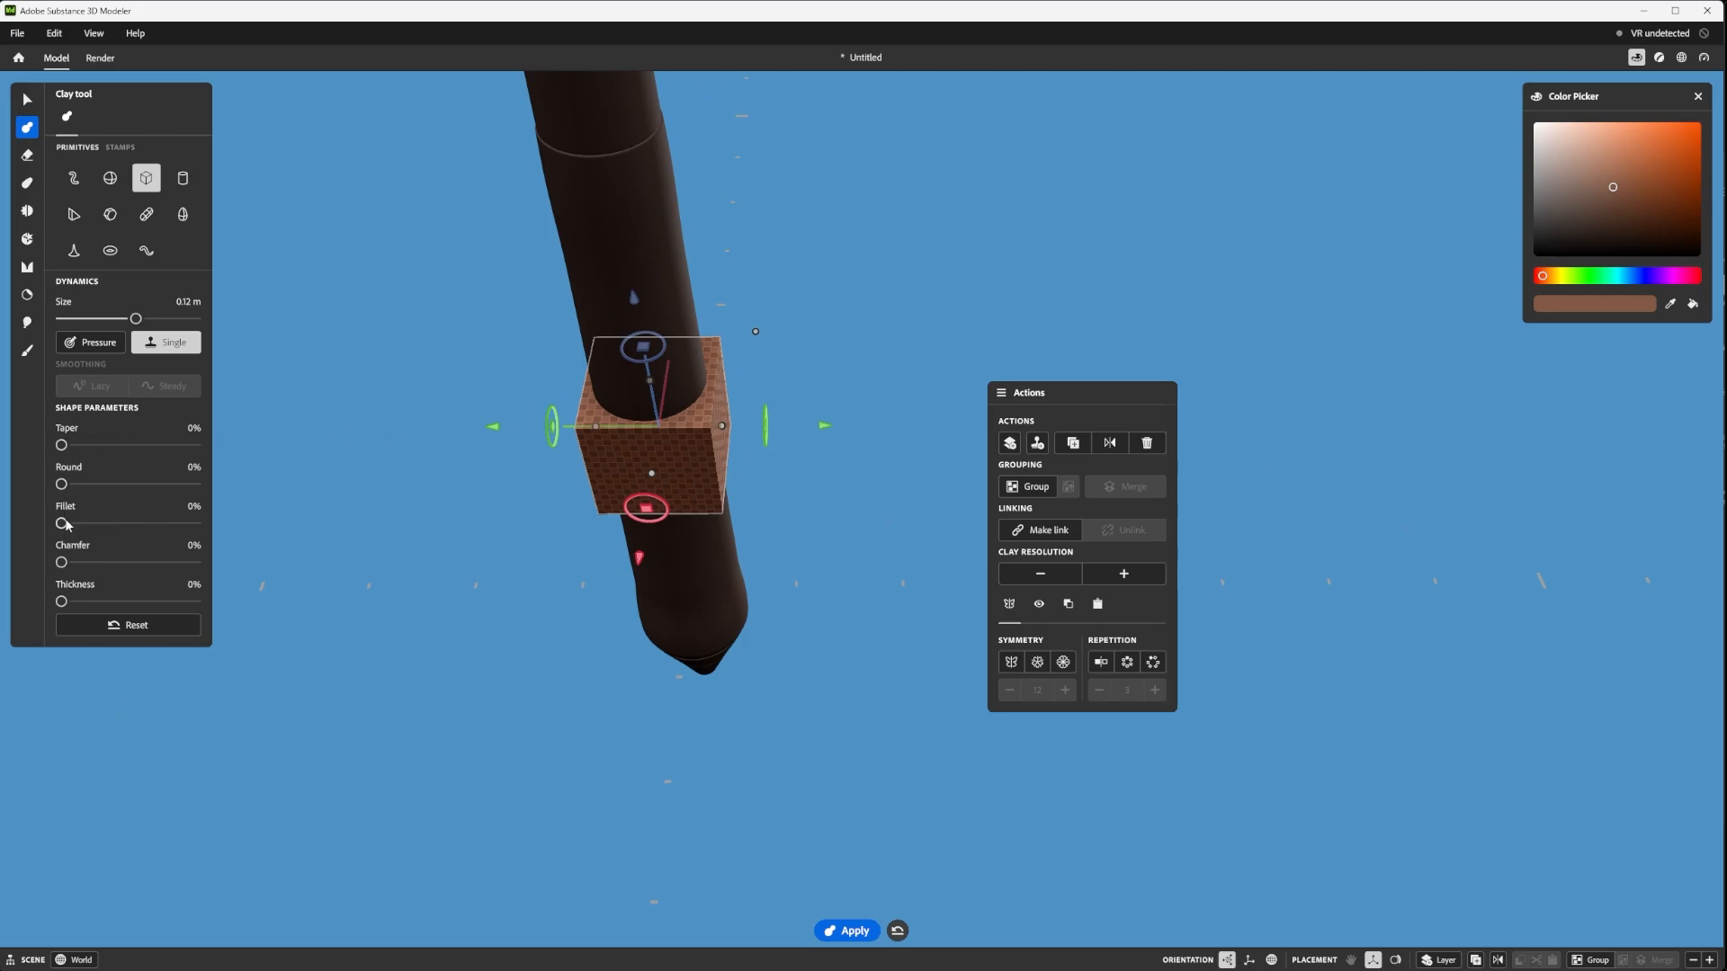
# - Set the cube's Round to 100%, narrow it into a slim rounded bar, and enable placement on the surface
pyautogui.moveTo(64, 484); pyautogui.dragTo(194, 484)
pyautogui.moveTo(665, 466); pyautogui.dragTo(791, 401, button='middle')
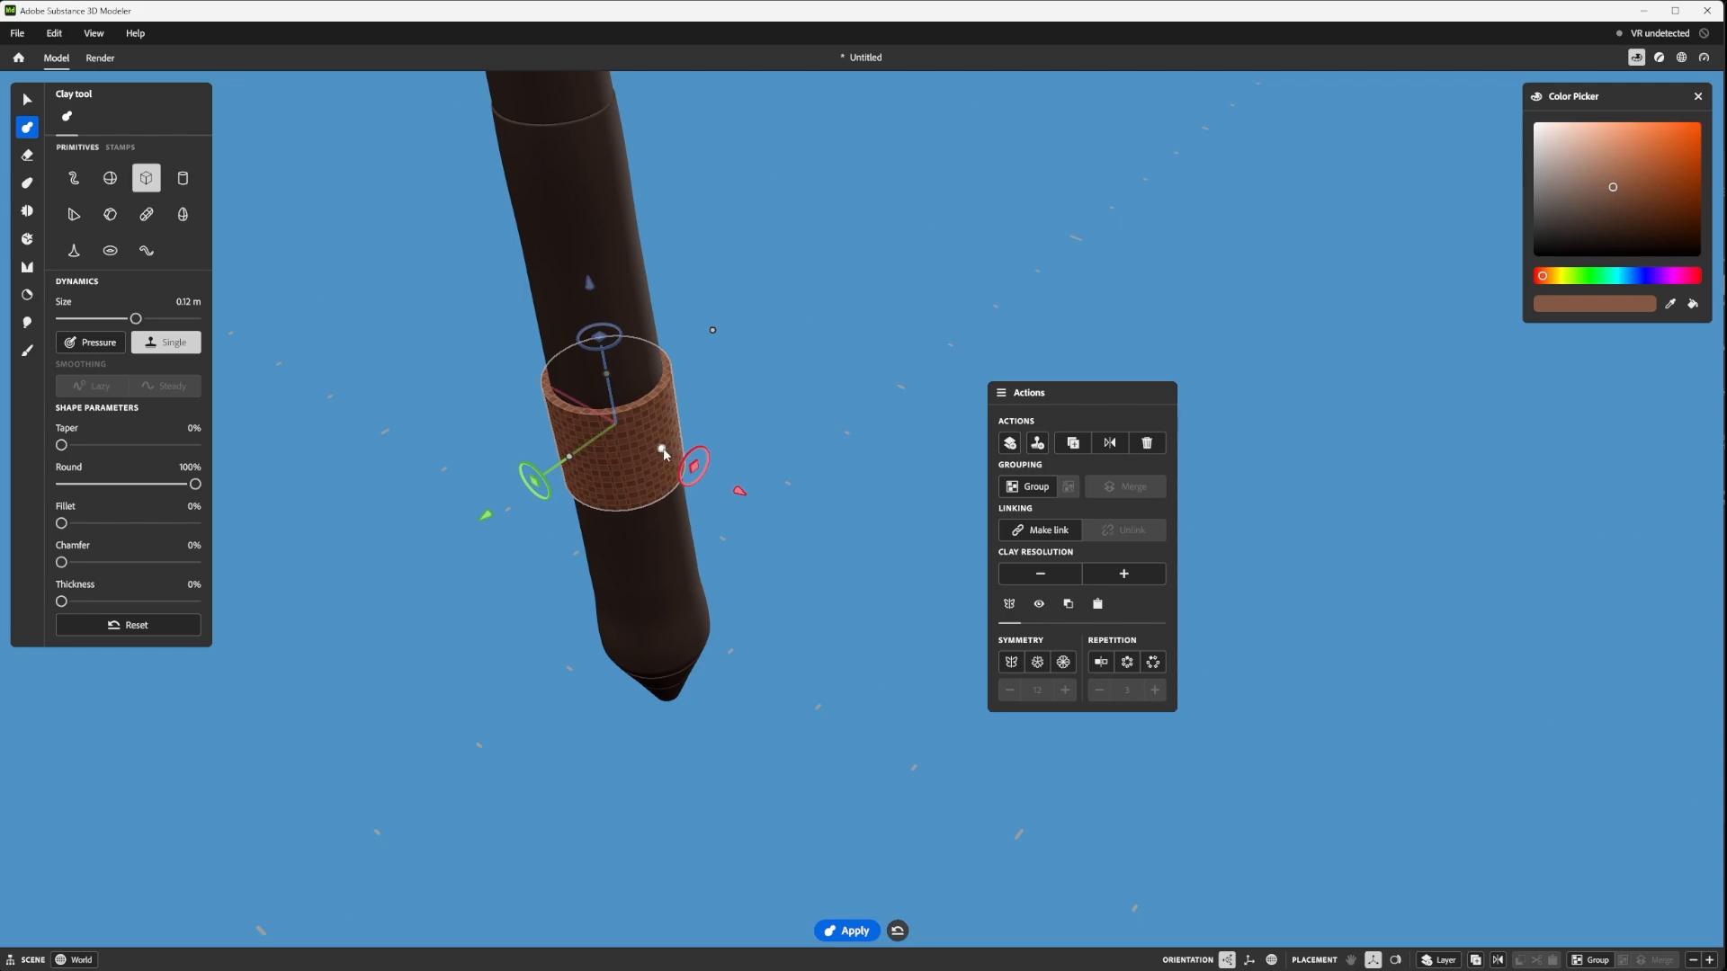
pyautogui.moveTo(665, 454); pyautogui.dragTo(572, 417)
pyautogui.moveTo(571, 412); pyautogui.dragTo(294, 271, button='middle')
pyautogui.moveTo(482, 360); pyautogui.dragTo(742, 528, button='middle')
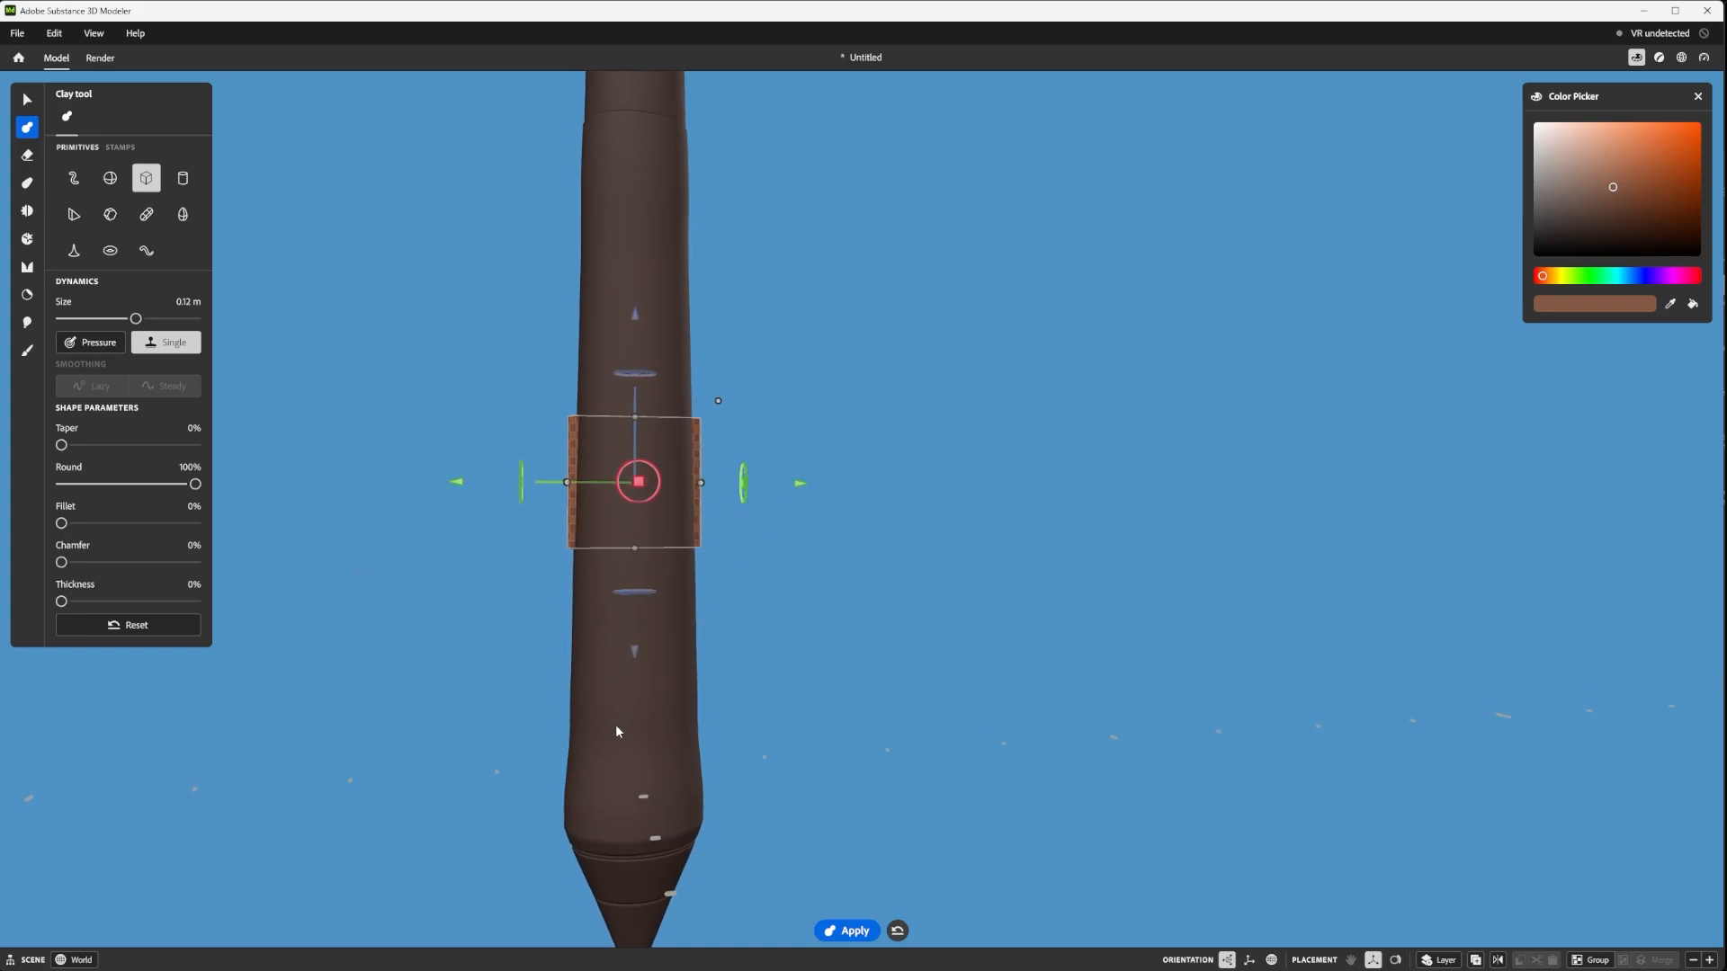
pyautogui.press('g')
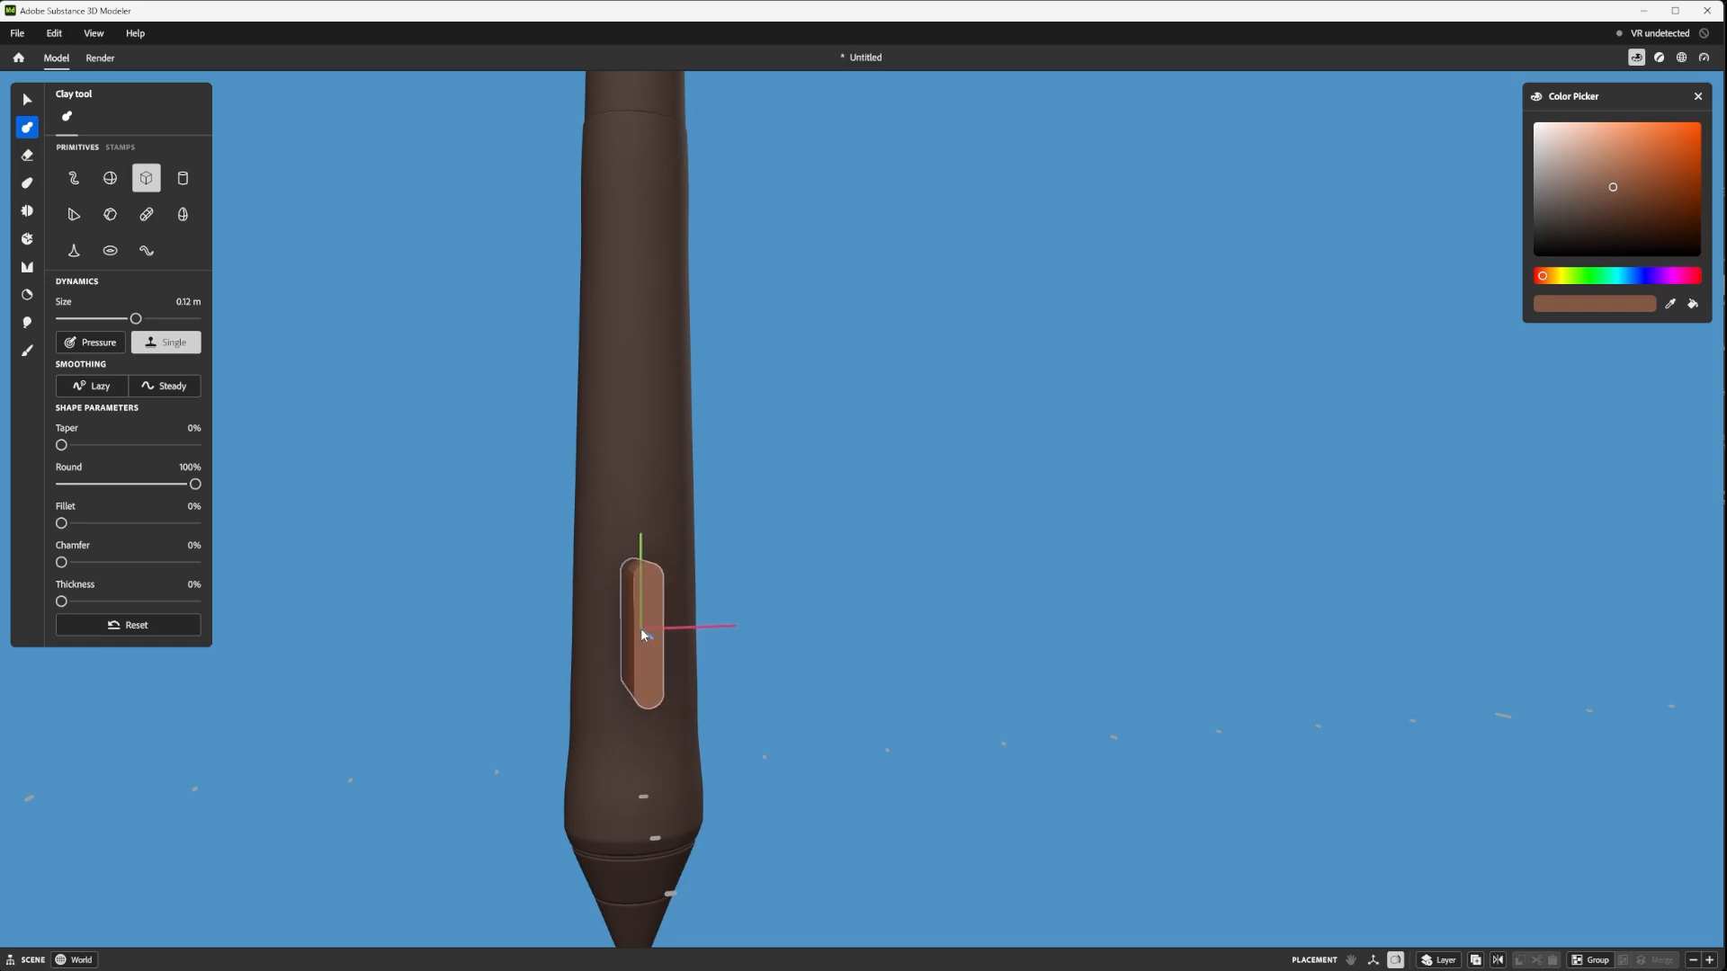
# - Try stamping the rounded bar lengthwise on the front of the middle section, and undo it
pyautogui.click(639, 606)
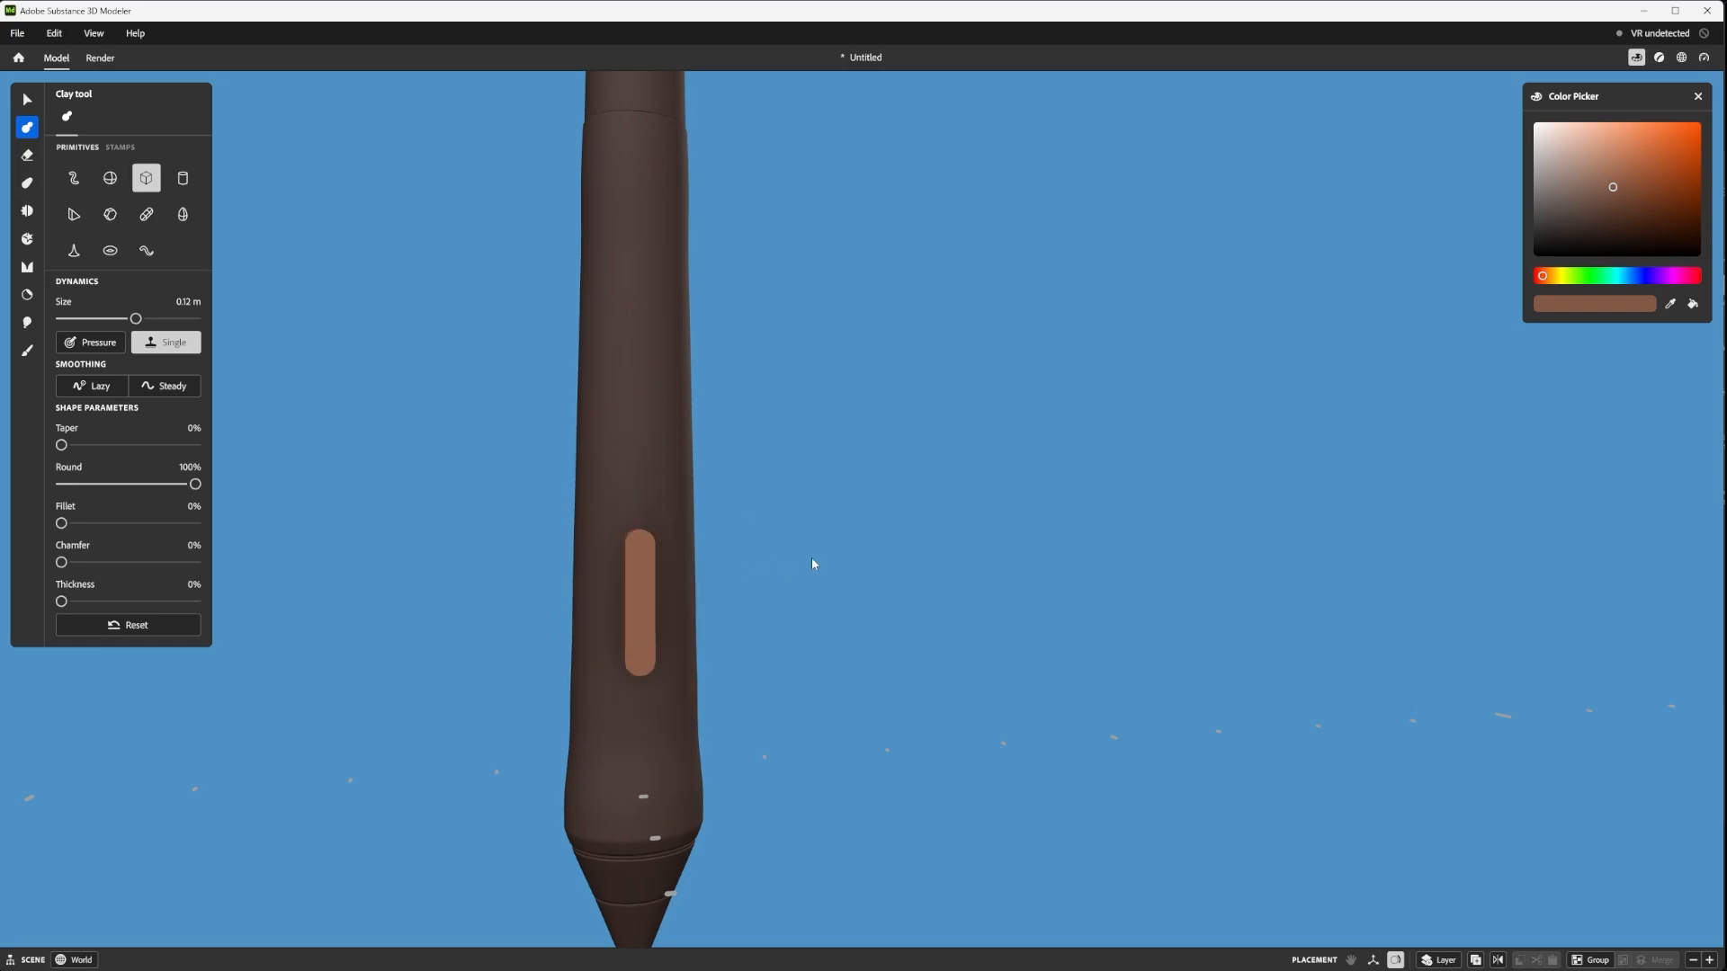
pyautogui.moveTo(811, 558); pyautogui.dragTo(667, 635, button='middle')
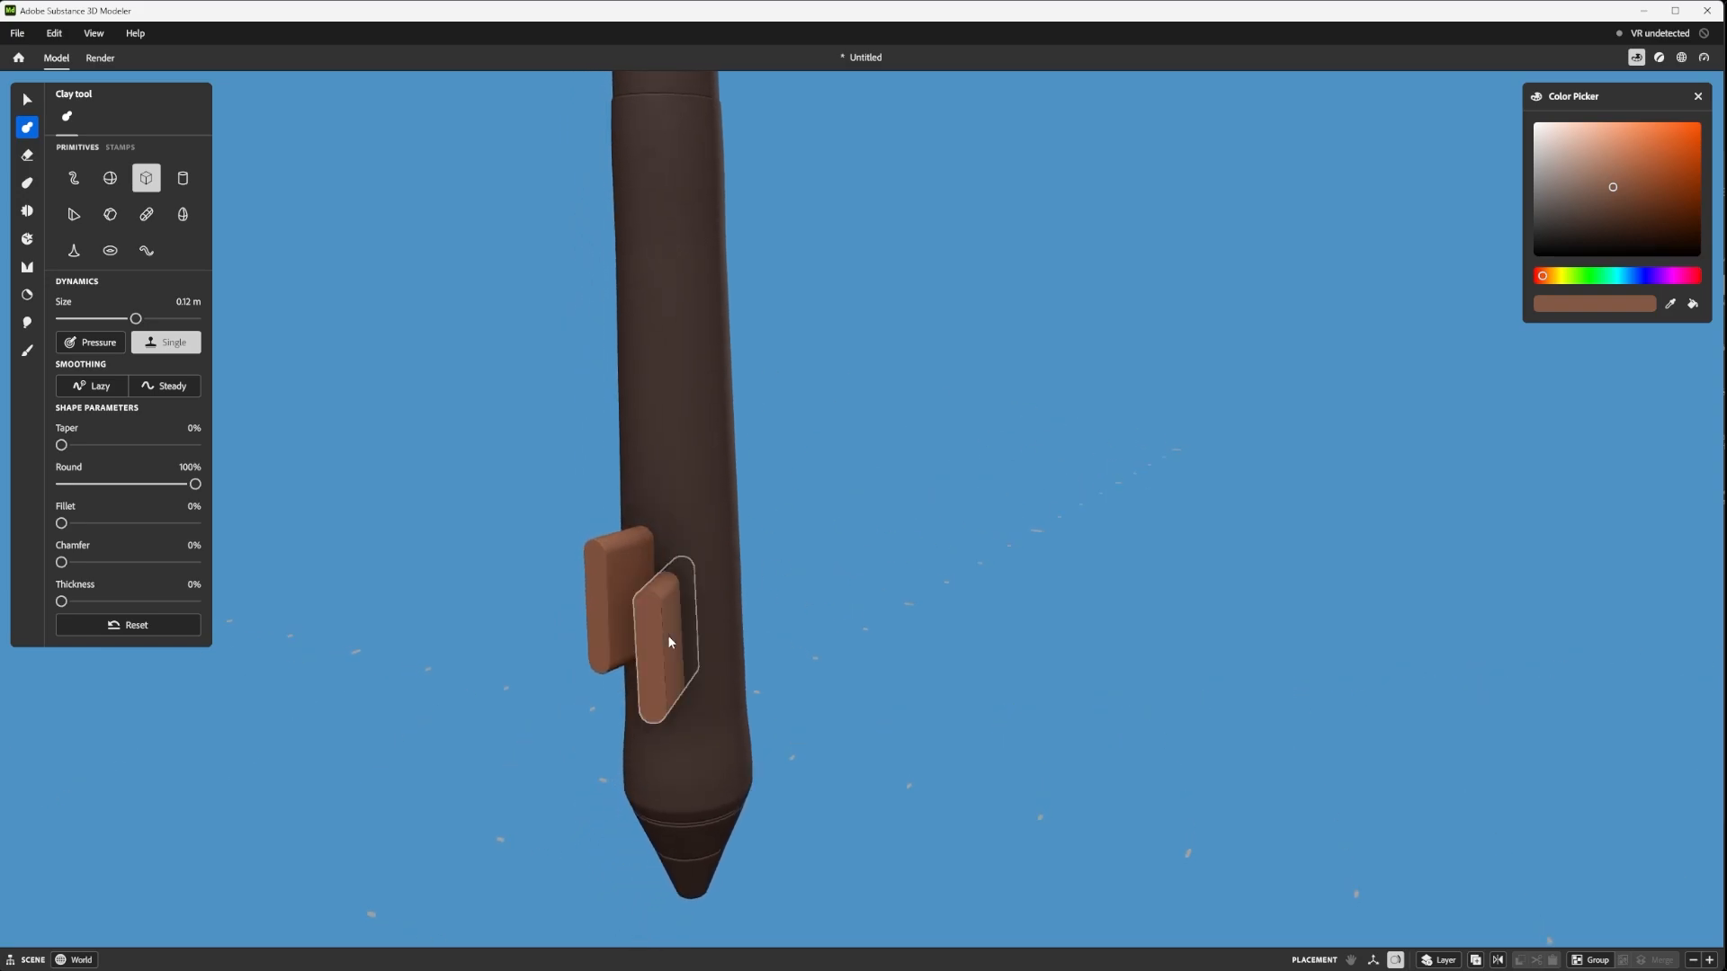
pyautogui.hotkey('ctrl', 'z')
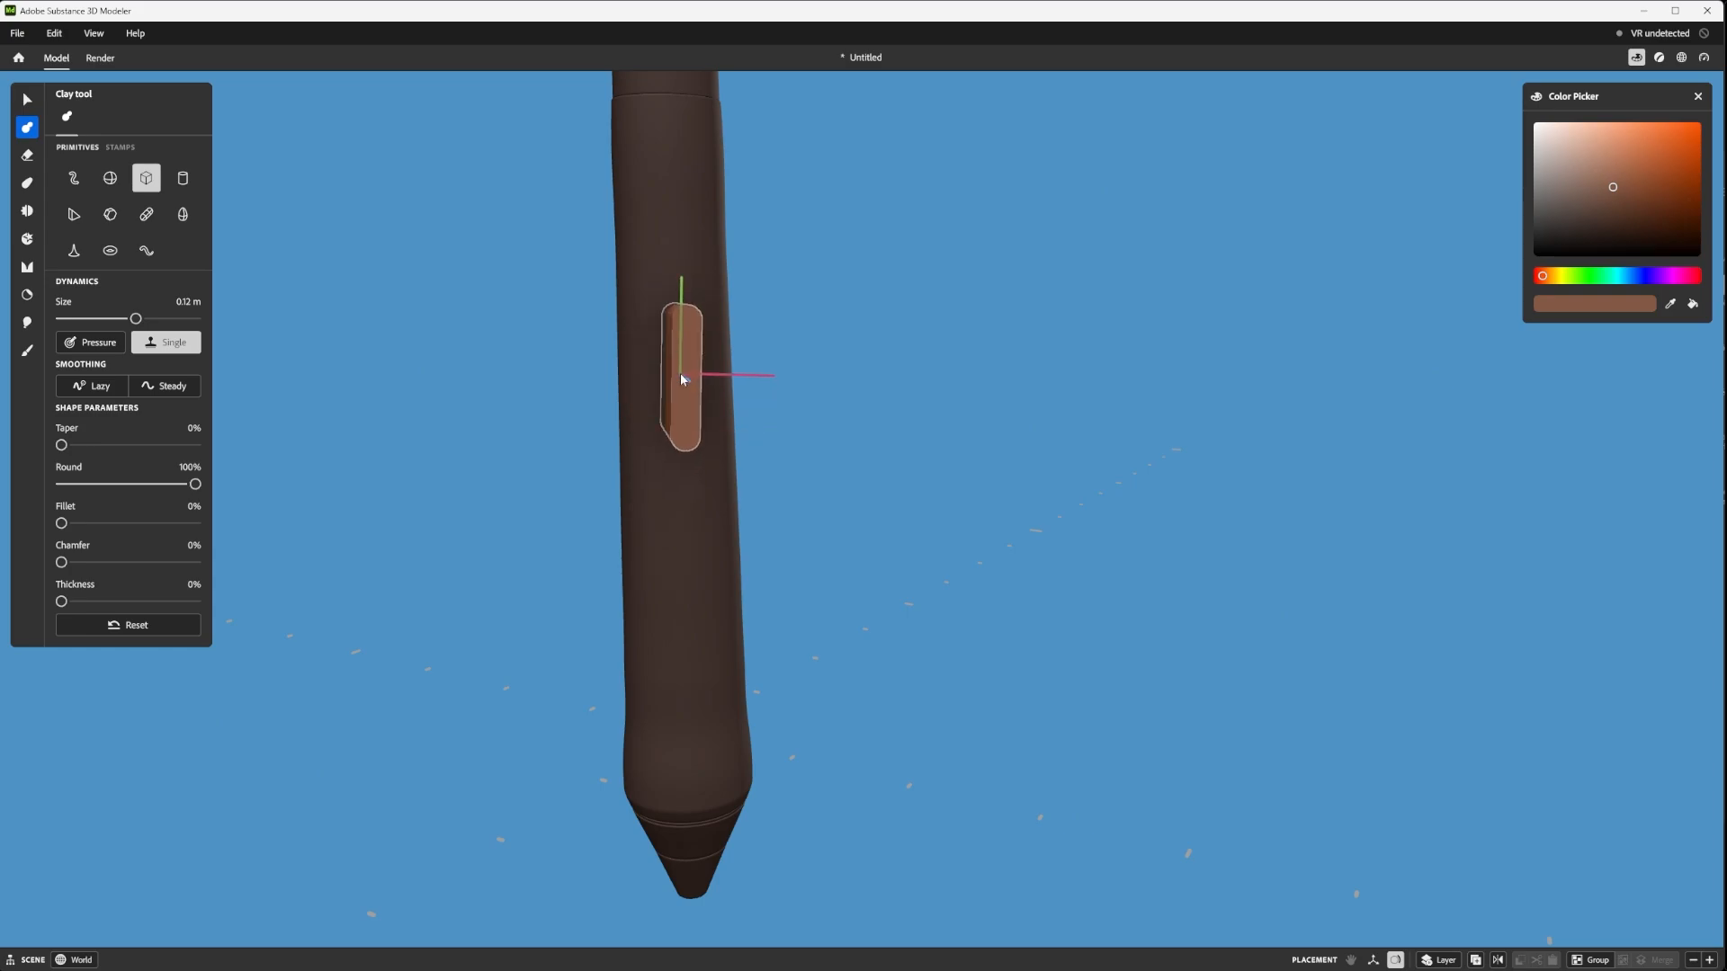
pyautogui.keyDown('alt'); pyautogui.moveTo(887, 544); pyautogui.dragTo(1079, 497); pyautogui.keyUp('alt')
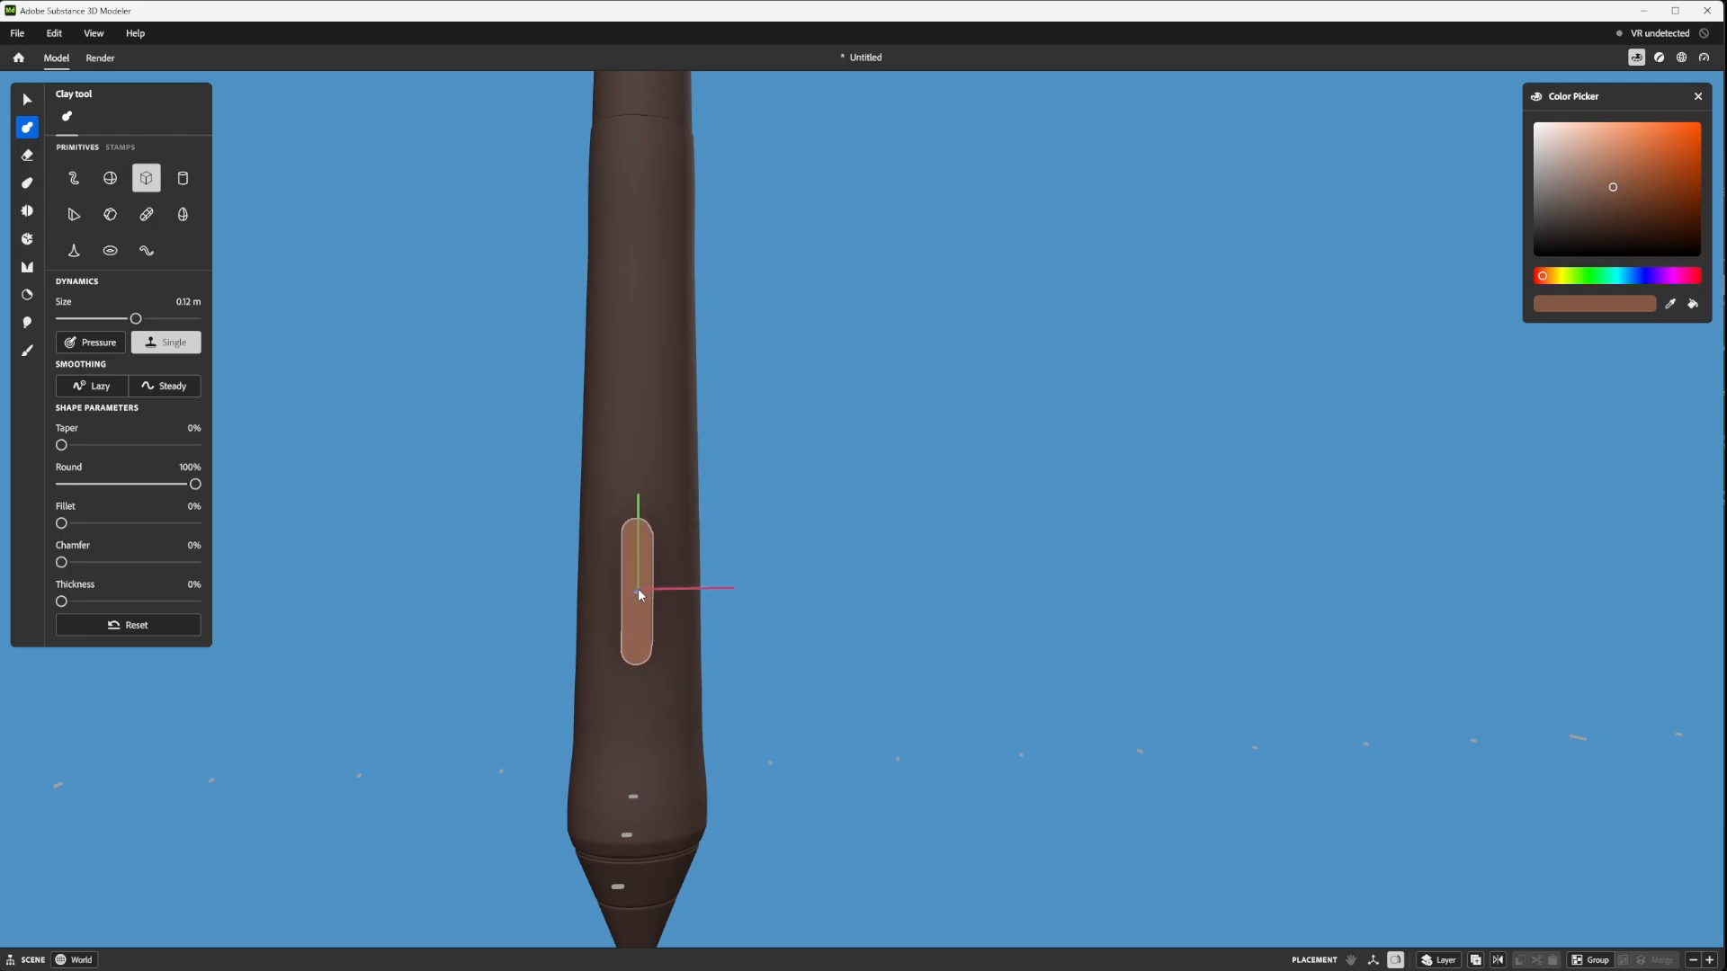
pyautogui.click(639, 592)
pyautogui.moveTo(890, 557); pyautogui.dragTo(717, 601, button='right')
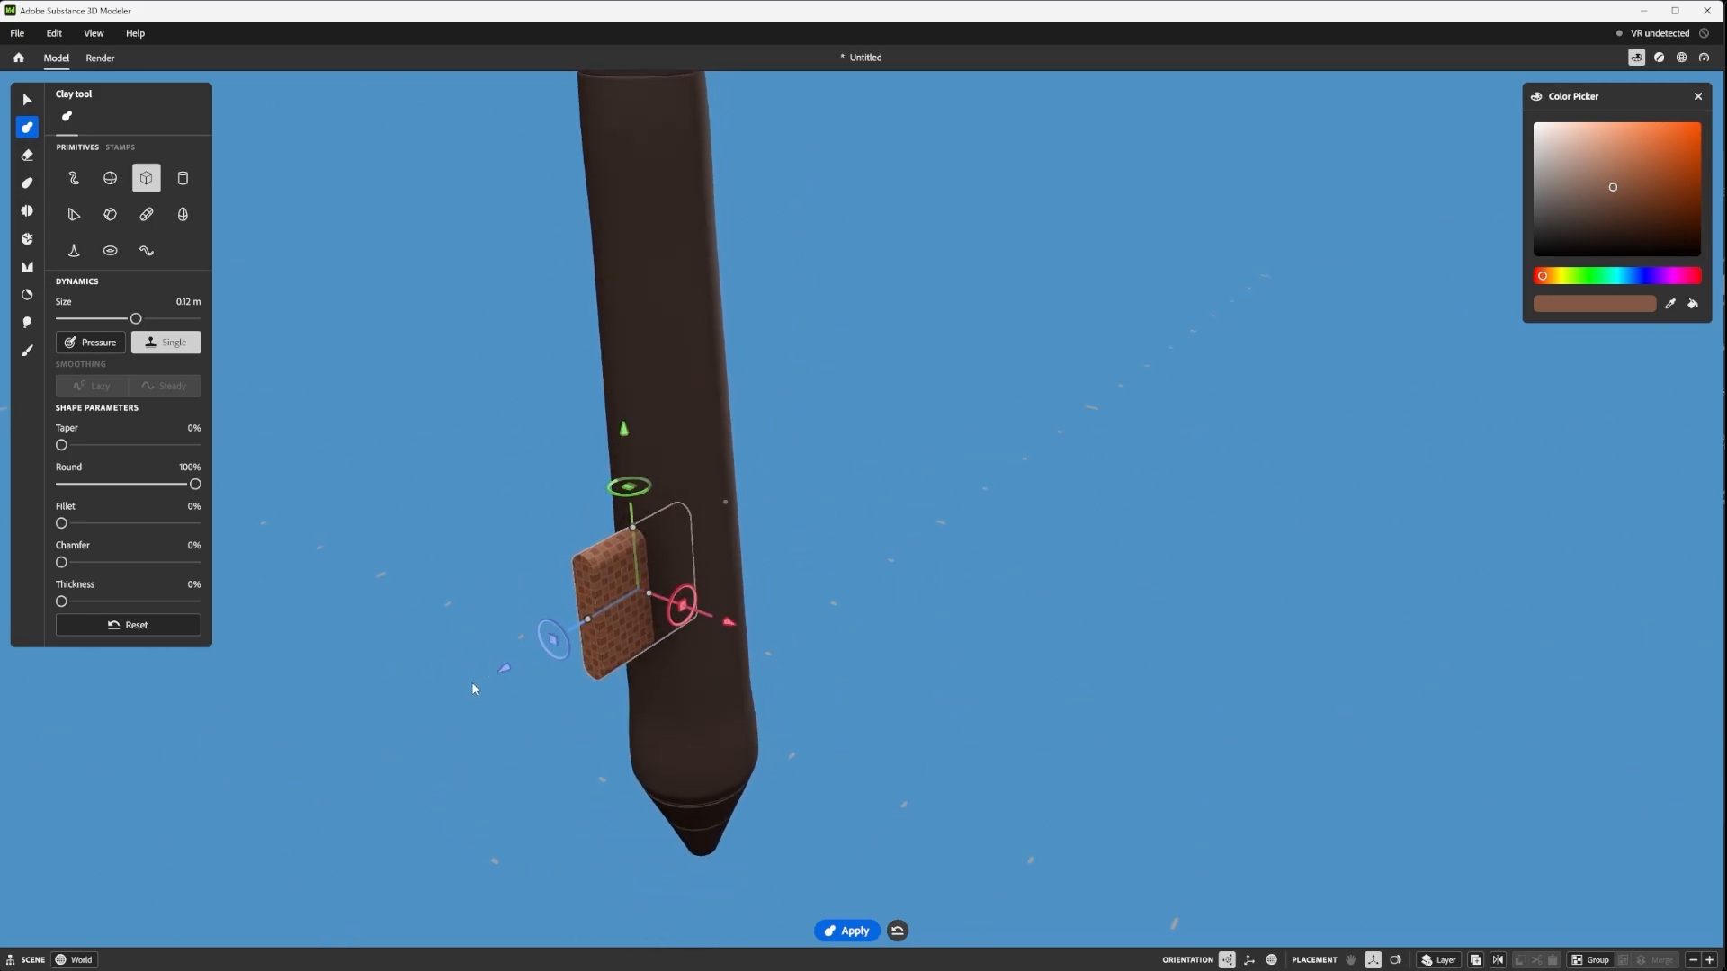
pyautogui.moveTo(611, 606); pyautogui.dragTo(721, 566, button='right')
pyautogui.scroll(3, 628, 563)
pyautogui.scroll(-3, 628, 563)
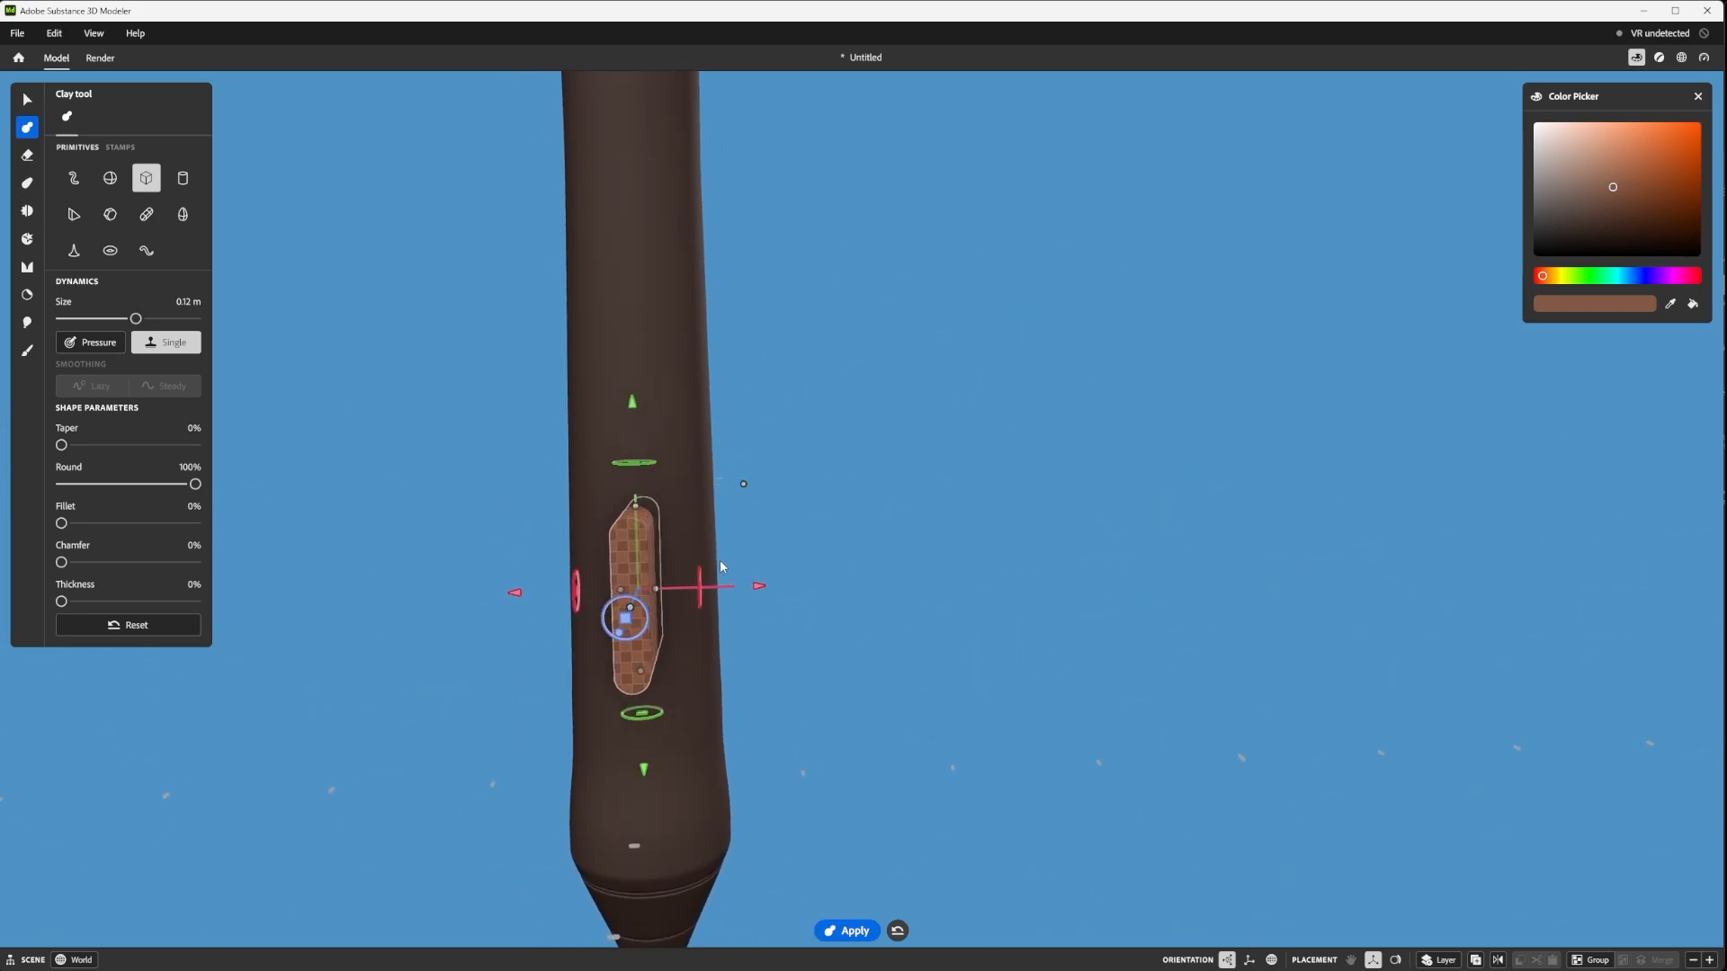
pyautogui.click(1229, 960)
pyautogui.press('Escape')
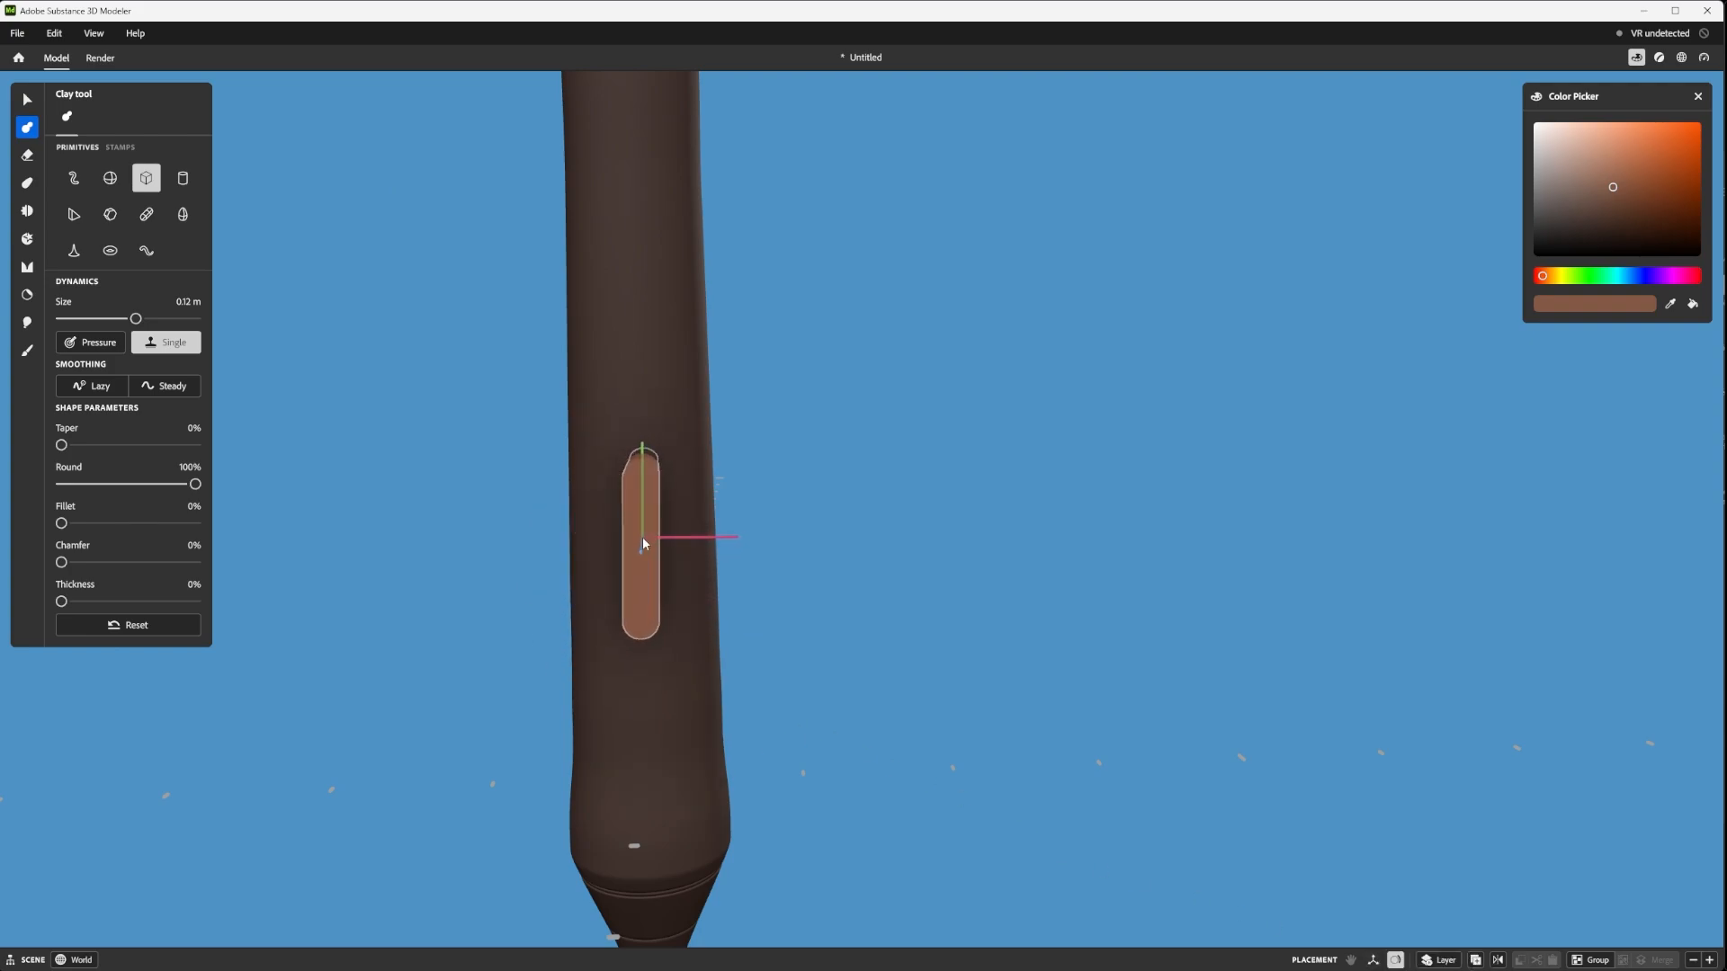
# - Place the rounded bar on the front of the lower body and stretch it along the shaft to about 0.92 m
pyautogui.click(642, 537)
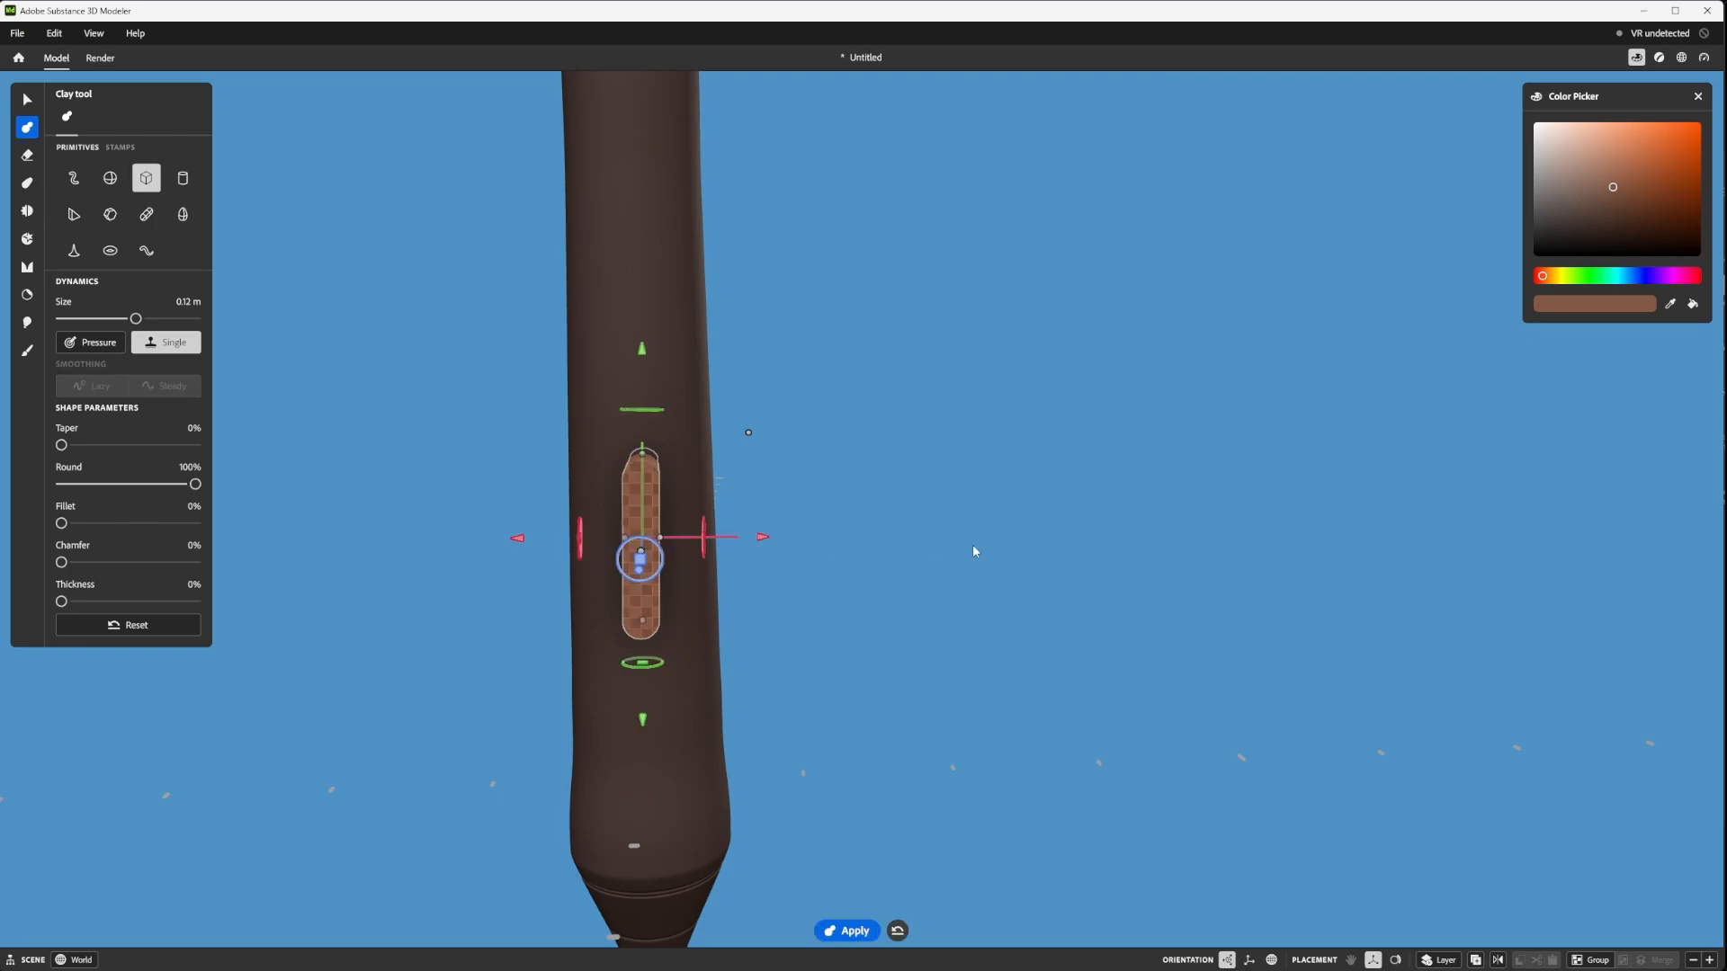
pyautogui.moveTo(973, 544); pyautogui.dragTo(918, 546, button='right')
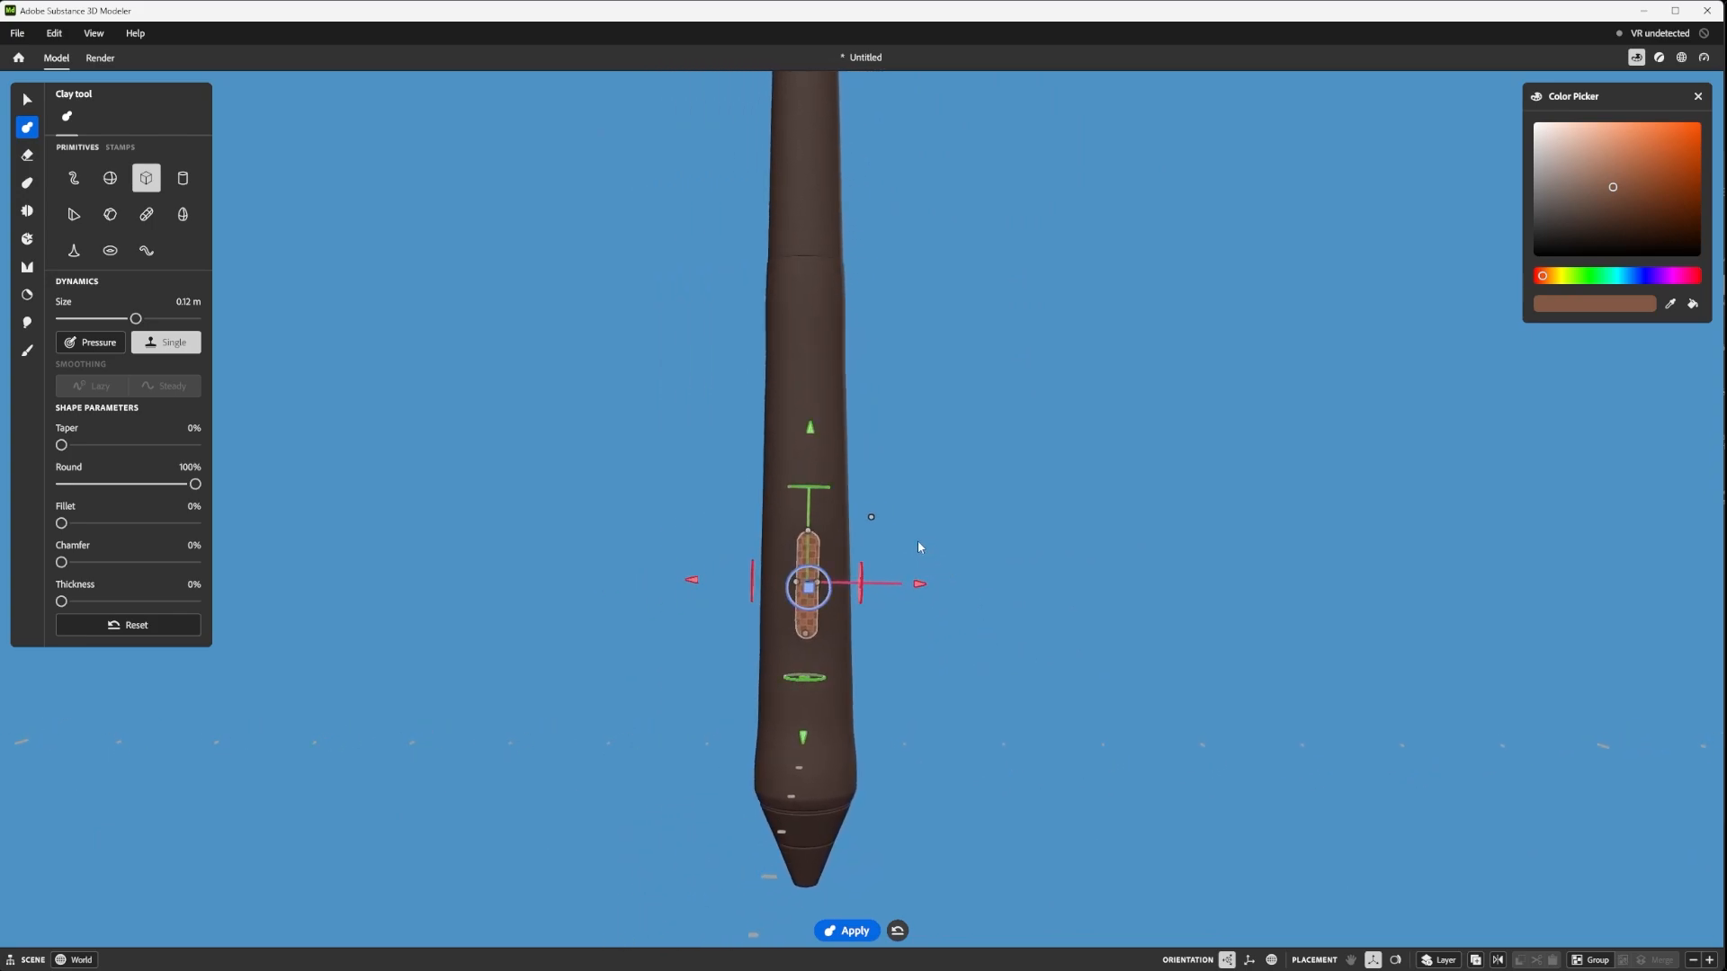
pyautogui.scroll(-3, 887, 483)
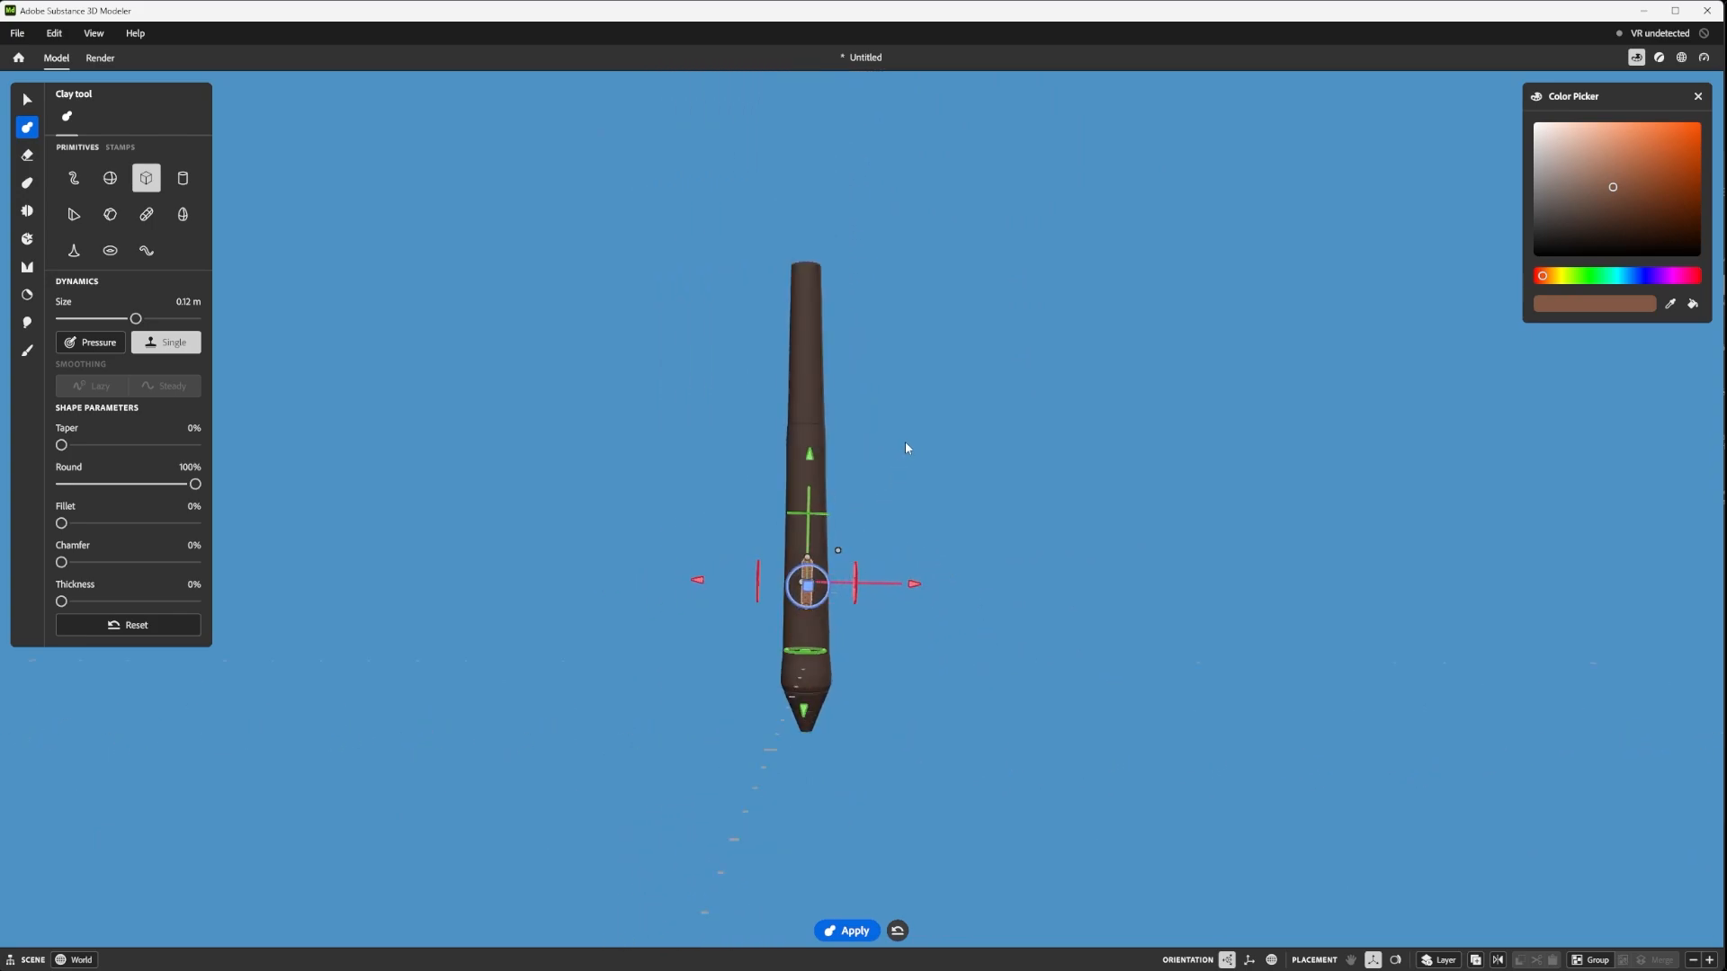
pyautogui.scroll(5, 905, 440)
pyautogui.scroll(-4, 903, 451)
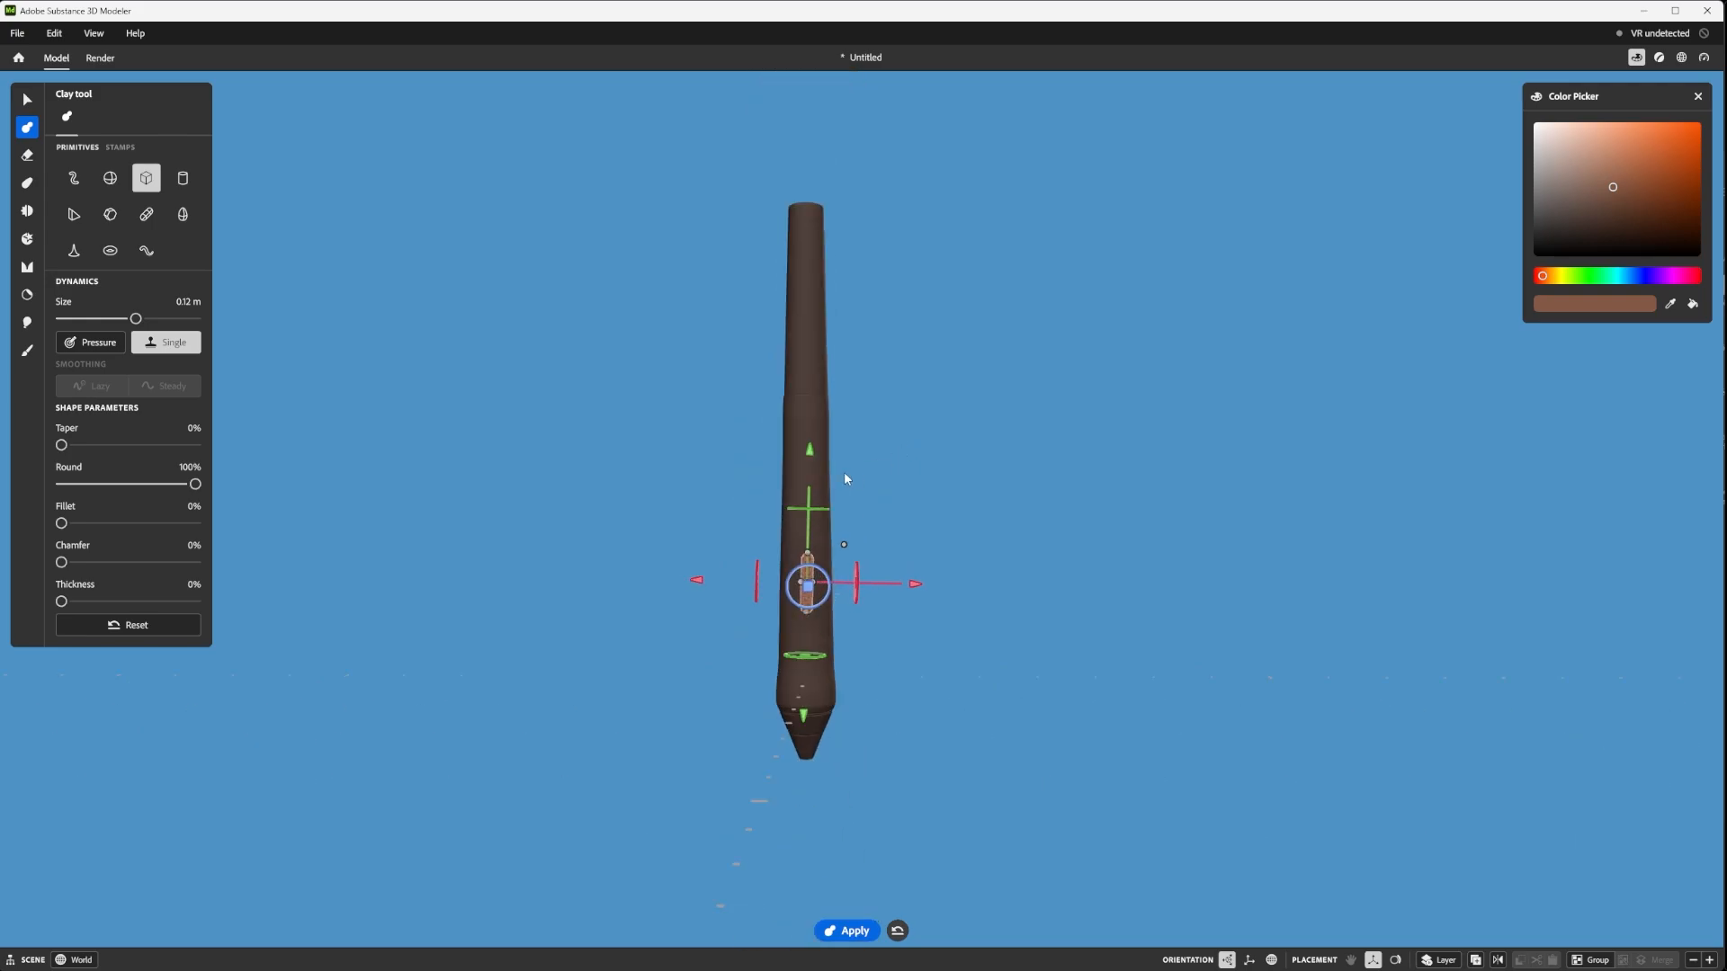
pyautogui.moveTo(811, 555); pyautogui.dragTo(828, 231)
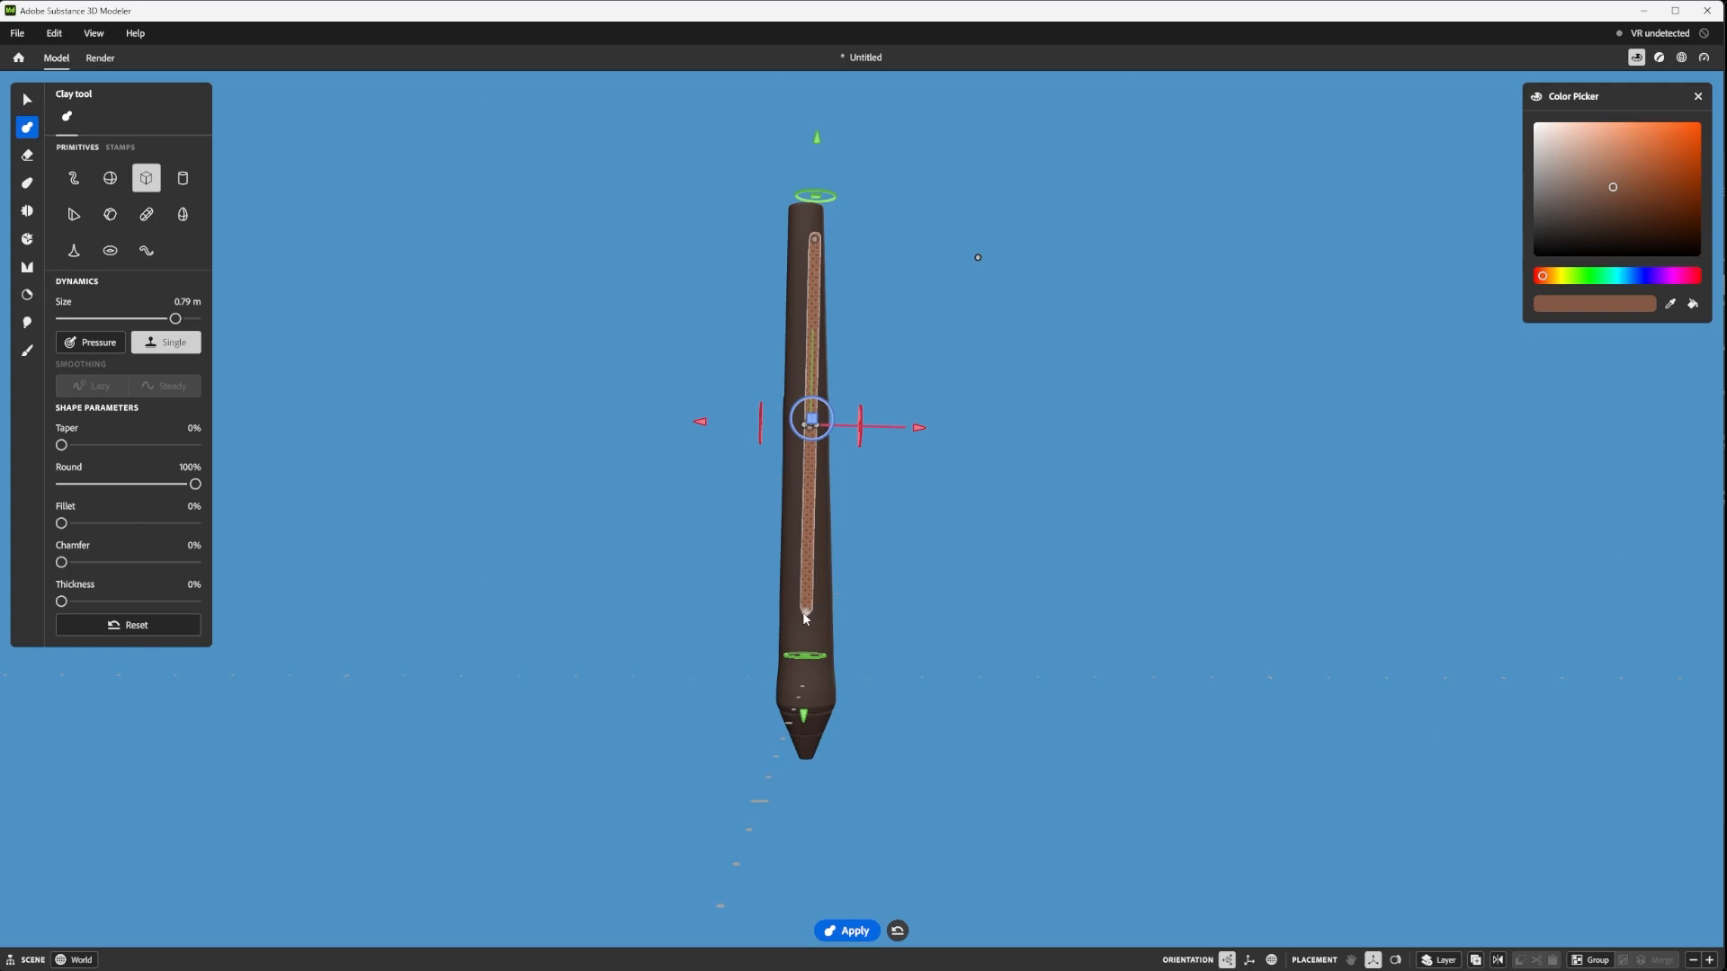
pyautogui.moveTo(805, 619); pyautogui.dragTo(803, 629)
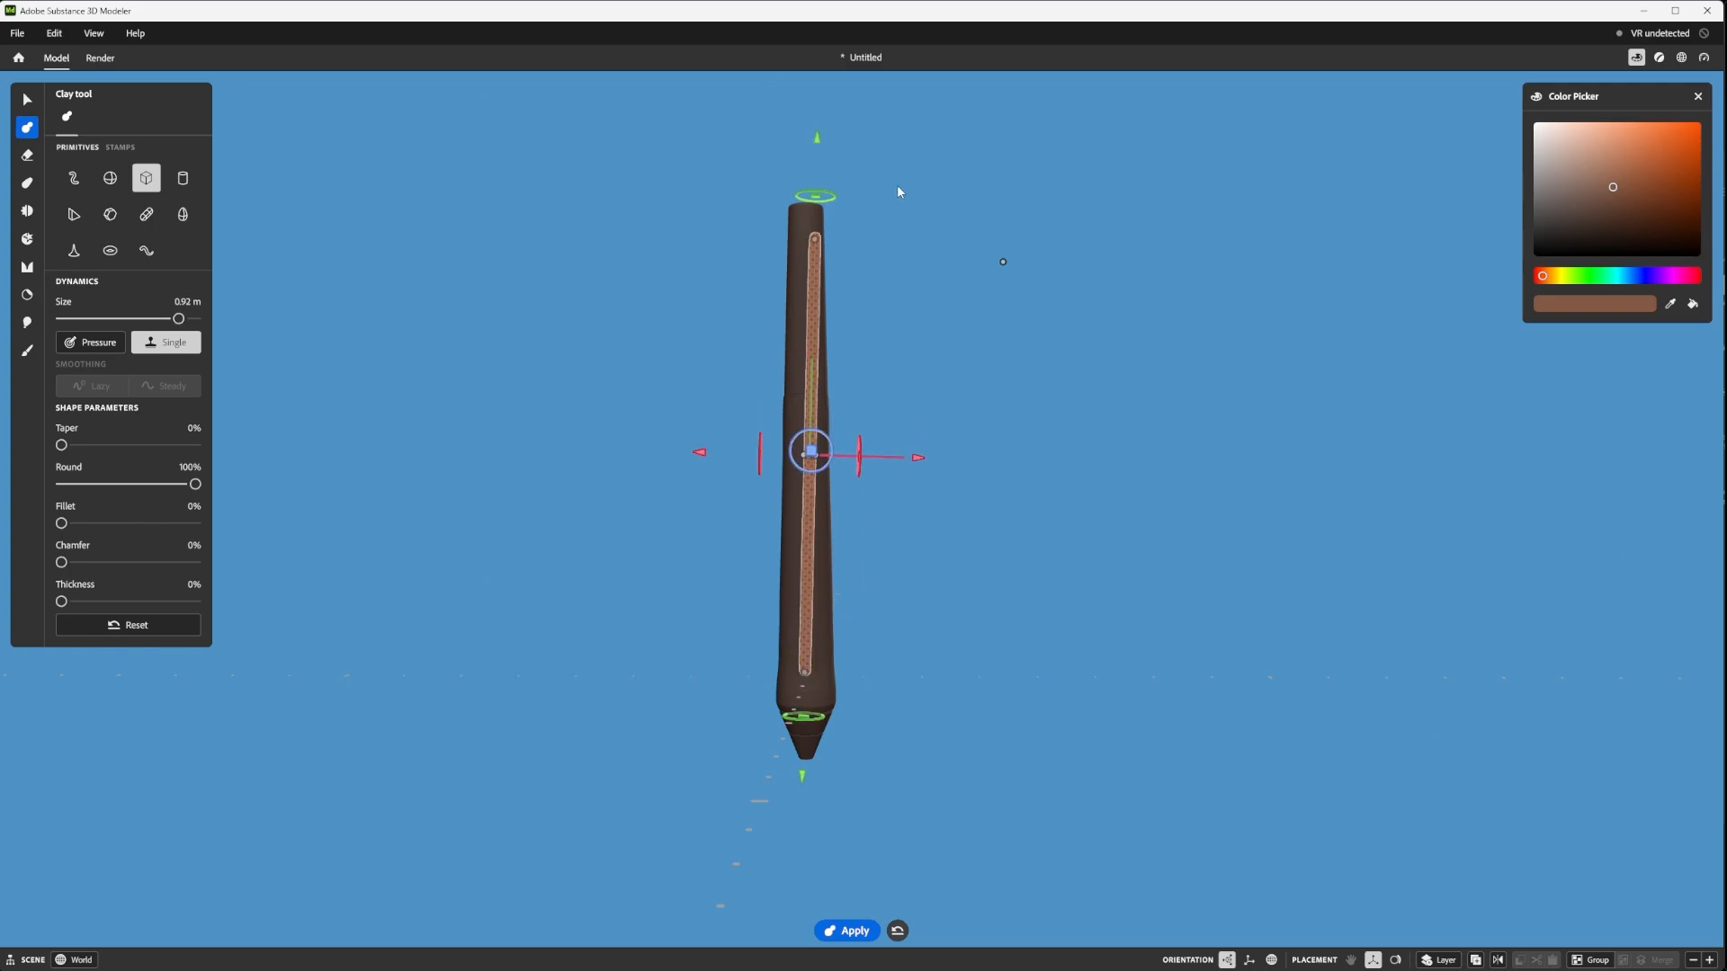
# - Straighten the long bar parallel to the shaft and centre it across the shaft's width
pyautogui.scroll(3, 862, 385)
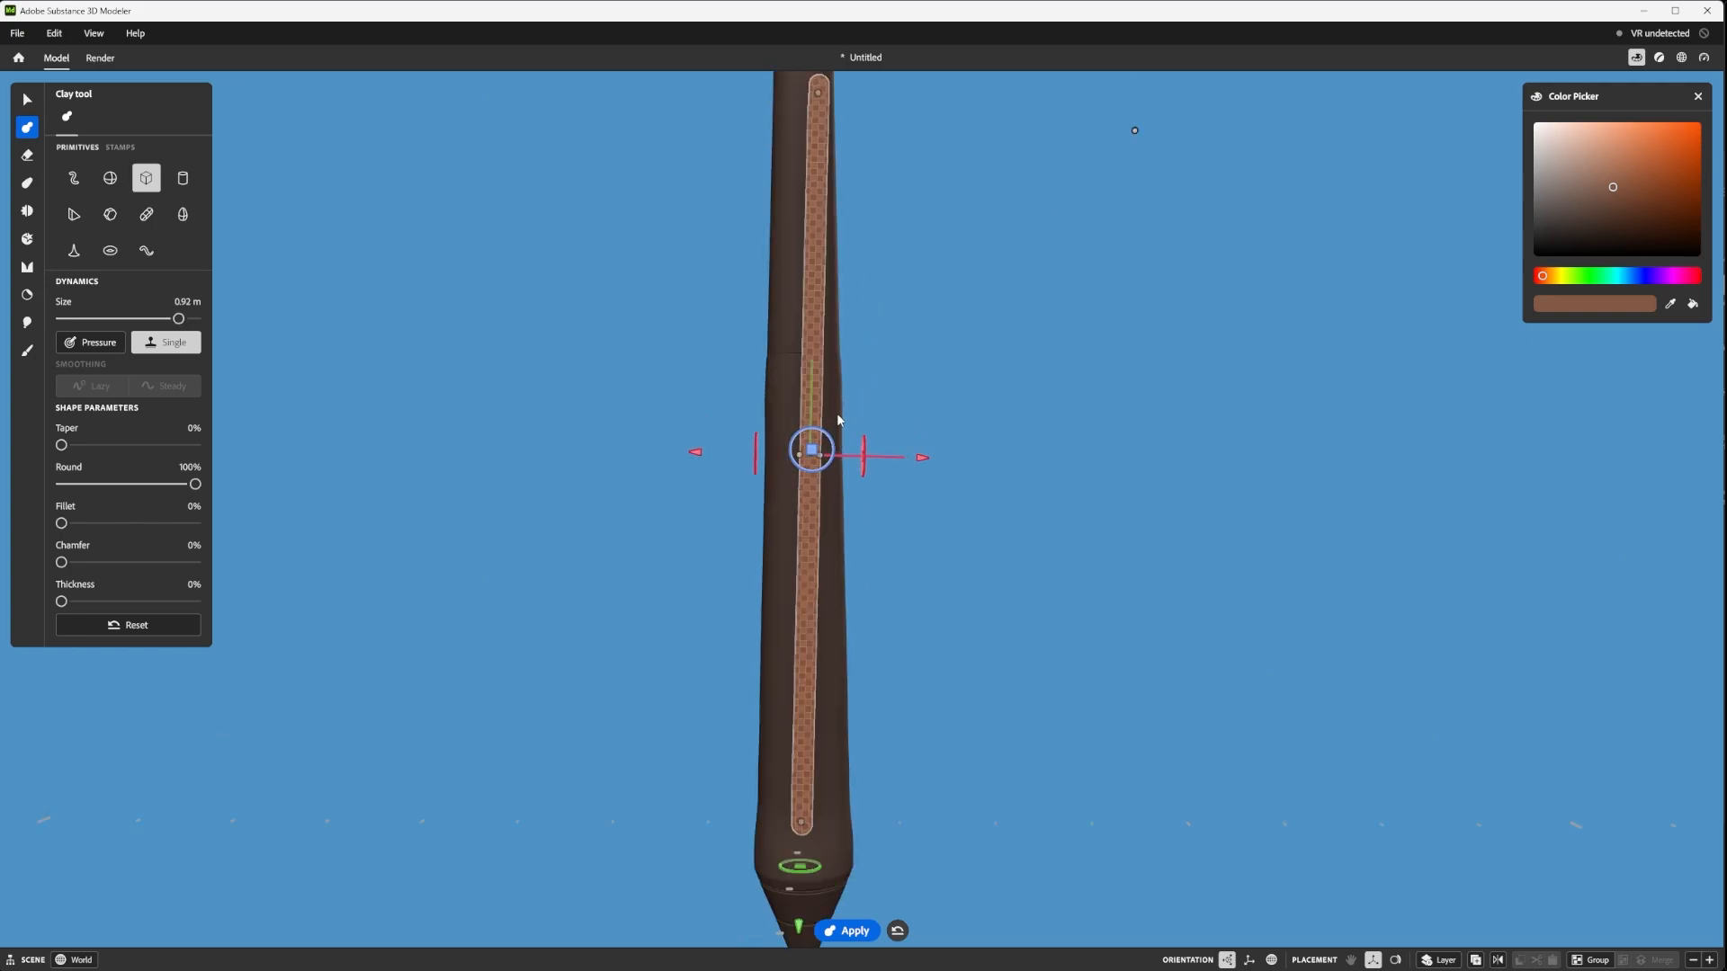
pyautogui.scroll(-2, 837, 420)
pyautogui.moveTo(830, 447)
pyautogui.mouseDown()
pyautogui.moveTo(839, 423)
pyautogui.moveTo(1237, 368)
pyautogui.moveTo(1486, 370)
pyautogui.moveTo(1512, 400)
pyautogui.moveTo(1541, 358)
pyautogui.moveTo(1714, 284)
pyautogui.moveTo(1484, 215)
pyautogui.moveTo(1486, 200)
pyautogui.mouseUp()
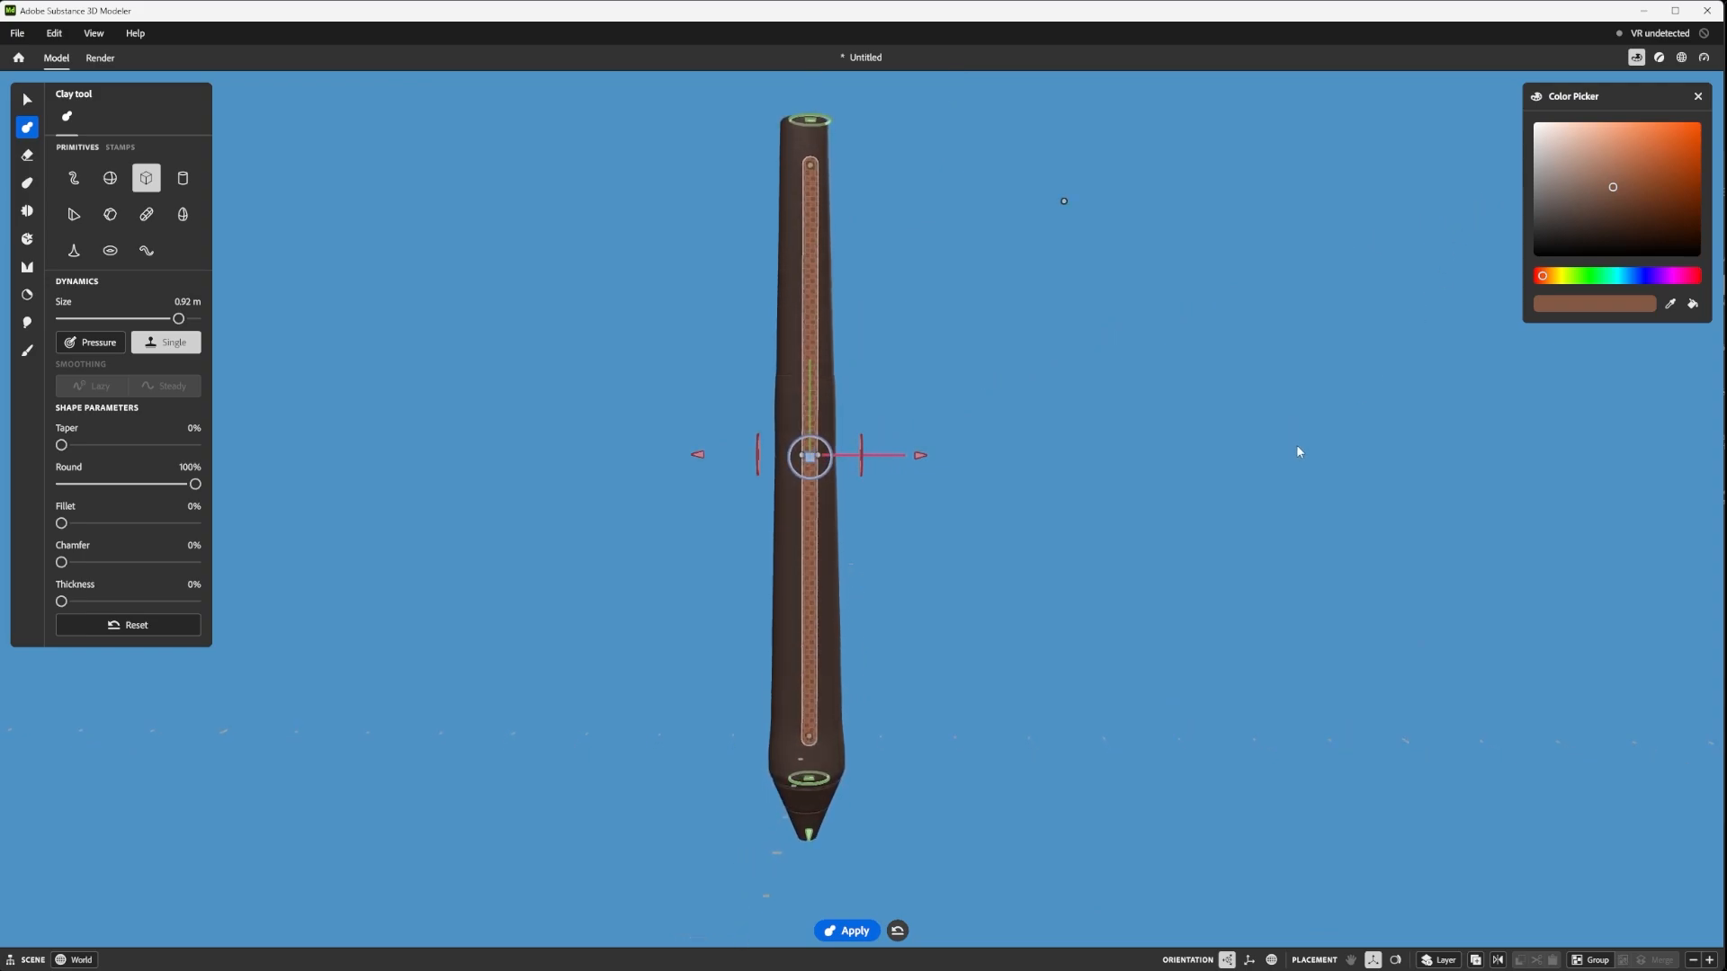
pyautogui.moveTo(924, 455)
pyautogui.mouseDown()
pyautogui.moveTo(853, 430)
pyautogui.moveTo(1574, 221)
pyautogui.moveTo(1473, 89)
pyautogui.mouseUp()
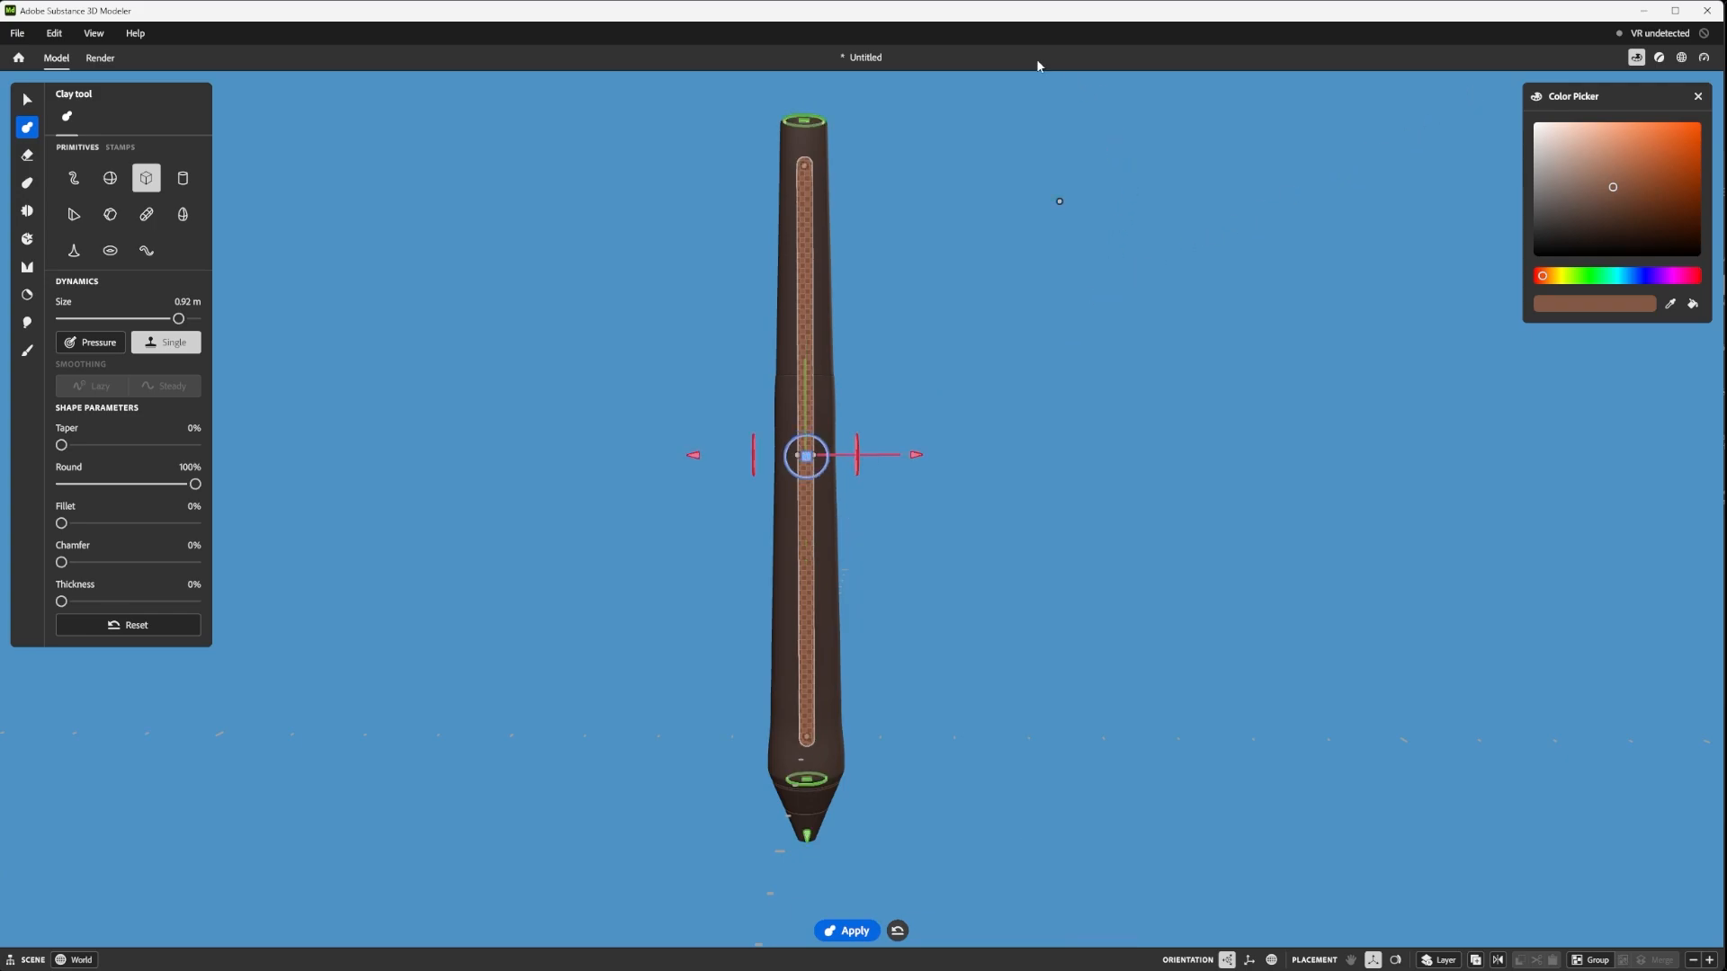
# - Shorten the bar to about 0.31 m so it covers only the front of the lower body
pyautogui.moveTo(925, 730)
pyautogui.keyDown('alt'); pyautogui.mouseDown()
pyautogui.moveTo(928, 648)
pyautogui.moveTo(924, 740)
pyautogui.mouseUp(); pyautogui.keyUp('alt')
pyautogui.scroll(3, 923, 655)
pyautogui.scroll(-3, 921, 656)
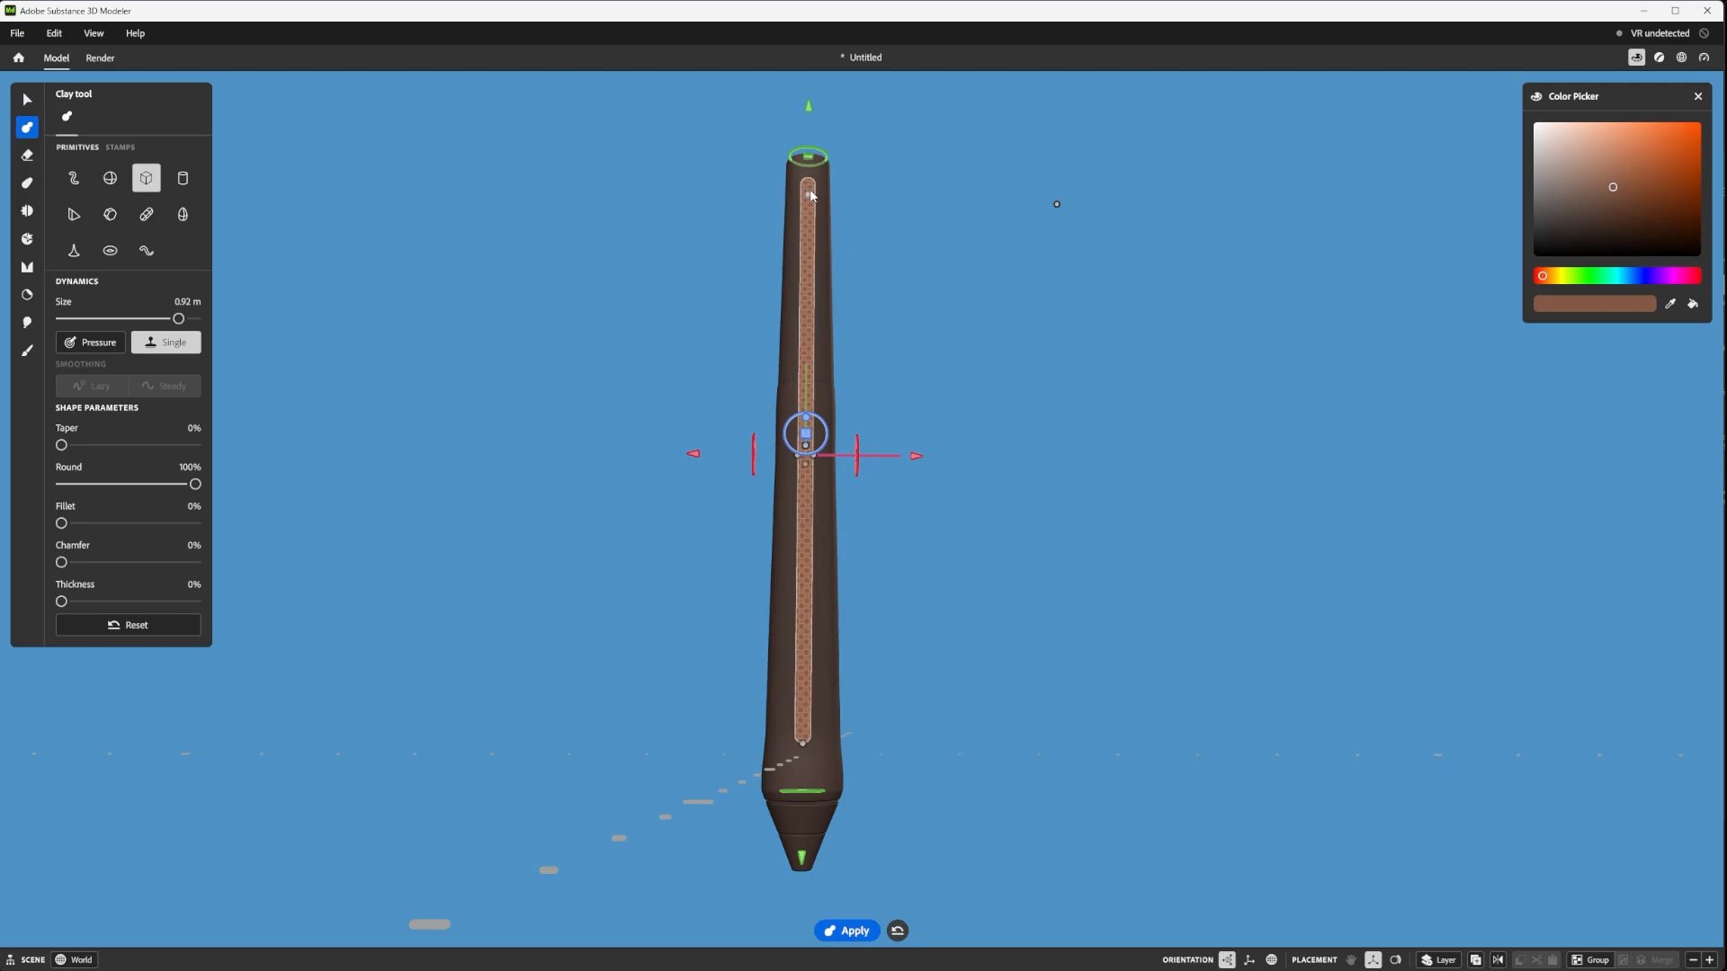
pyautogui.moveTo(812, 195)
pyautogui.mouseDown()
pyautogui.moveTo(781, 628)
pyautogui.moveTo(795, 572)
pyautogui.mouseUp()
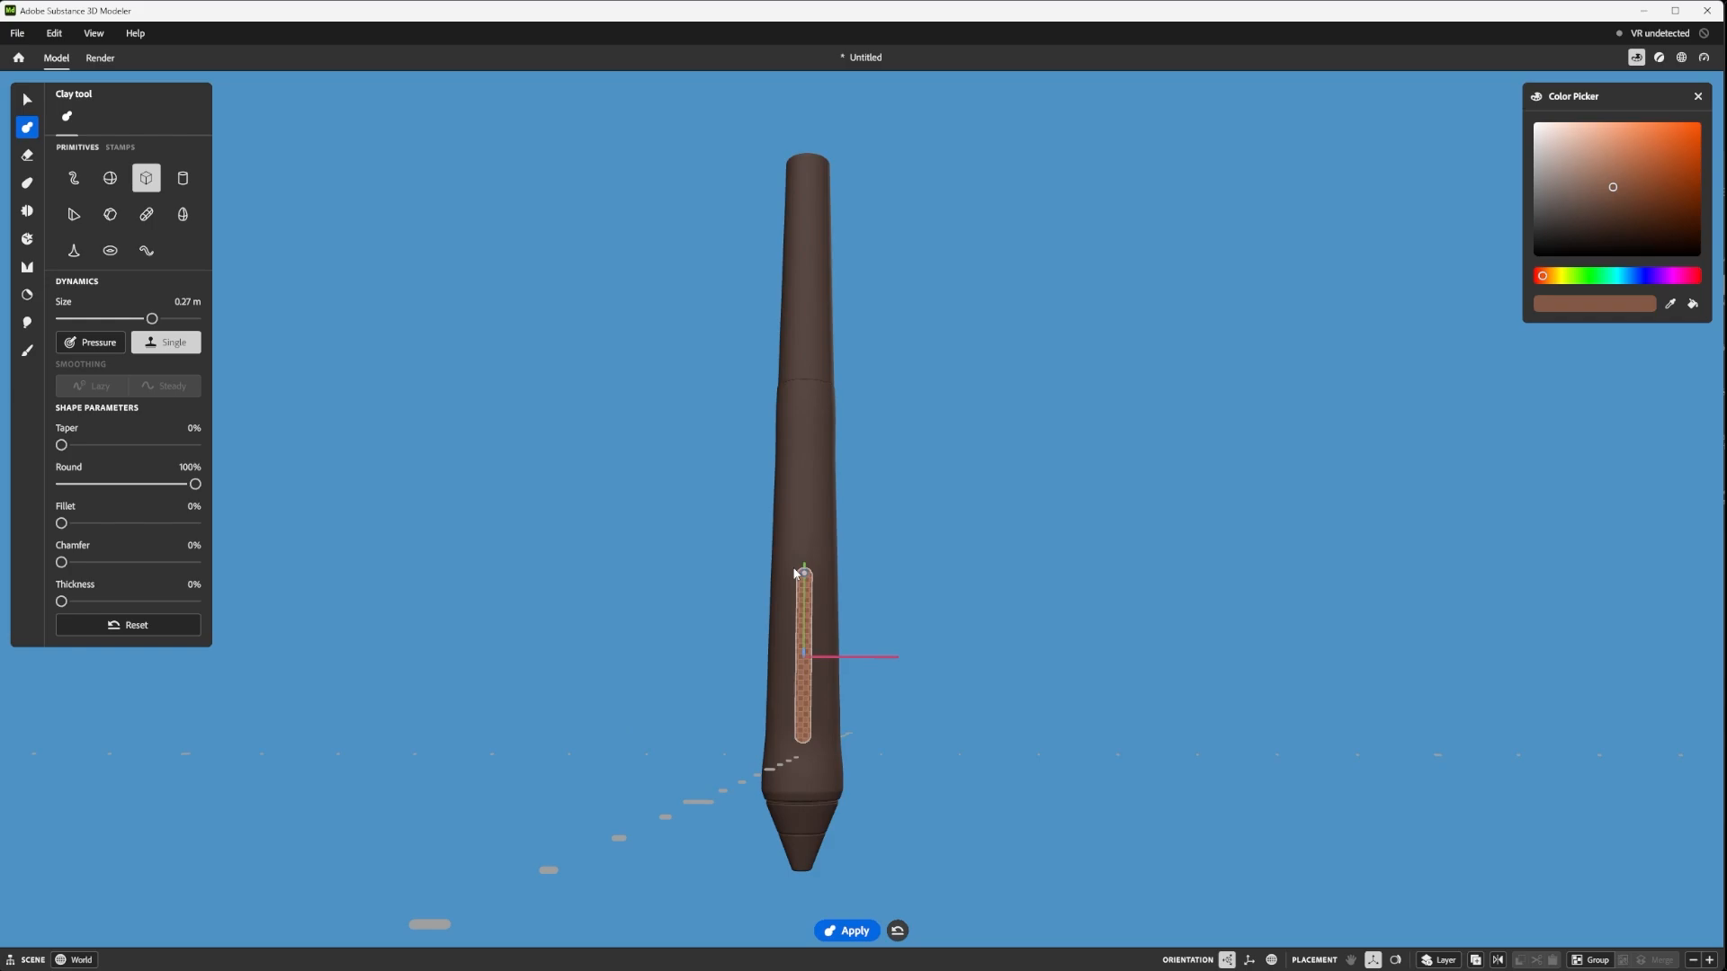
pyautogui.moveTo(795, 572); pyautogui.dragTo(803, 547)
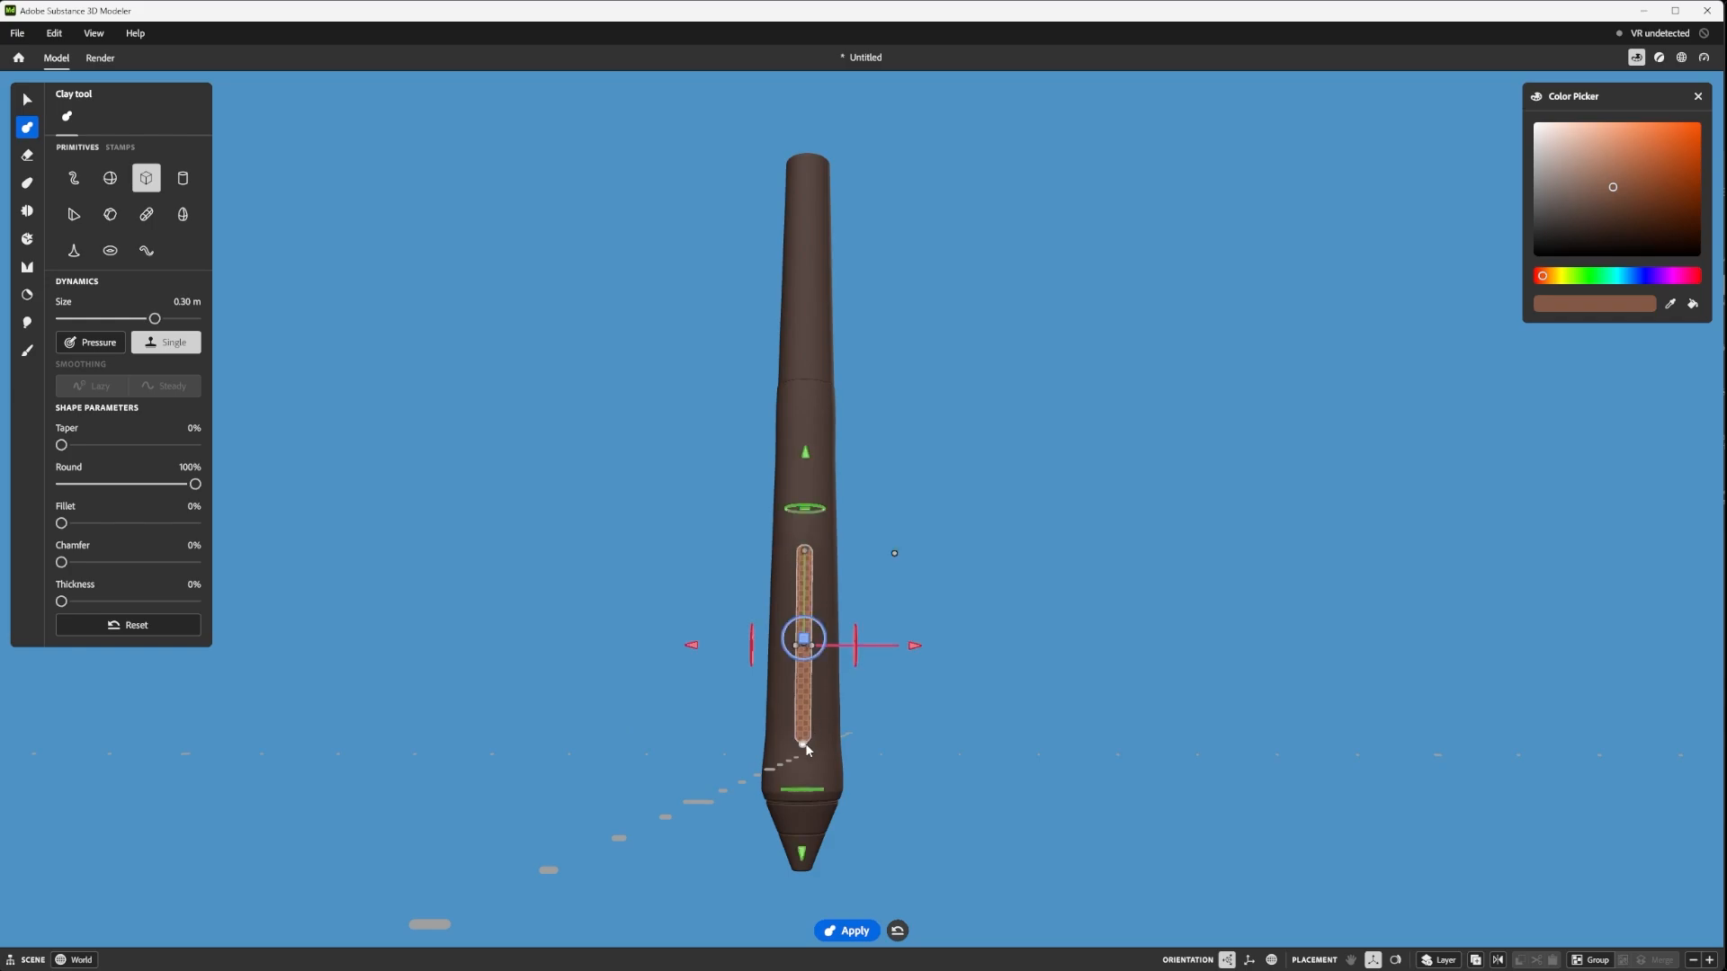
pyautogui.moveTo(804, 745); pyautogui.dragTo(804, 751)
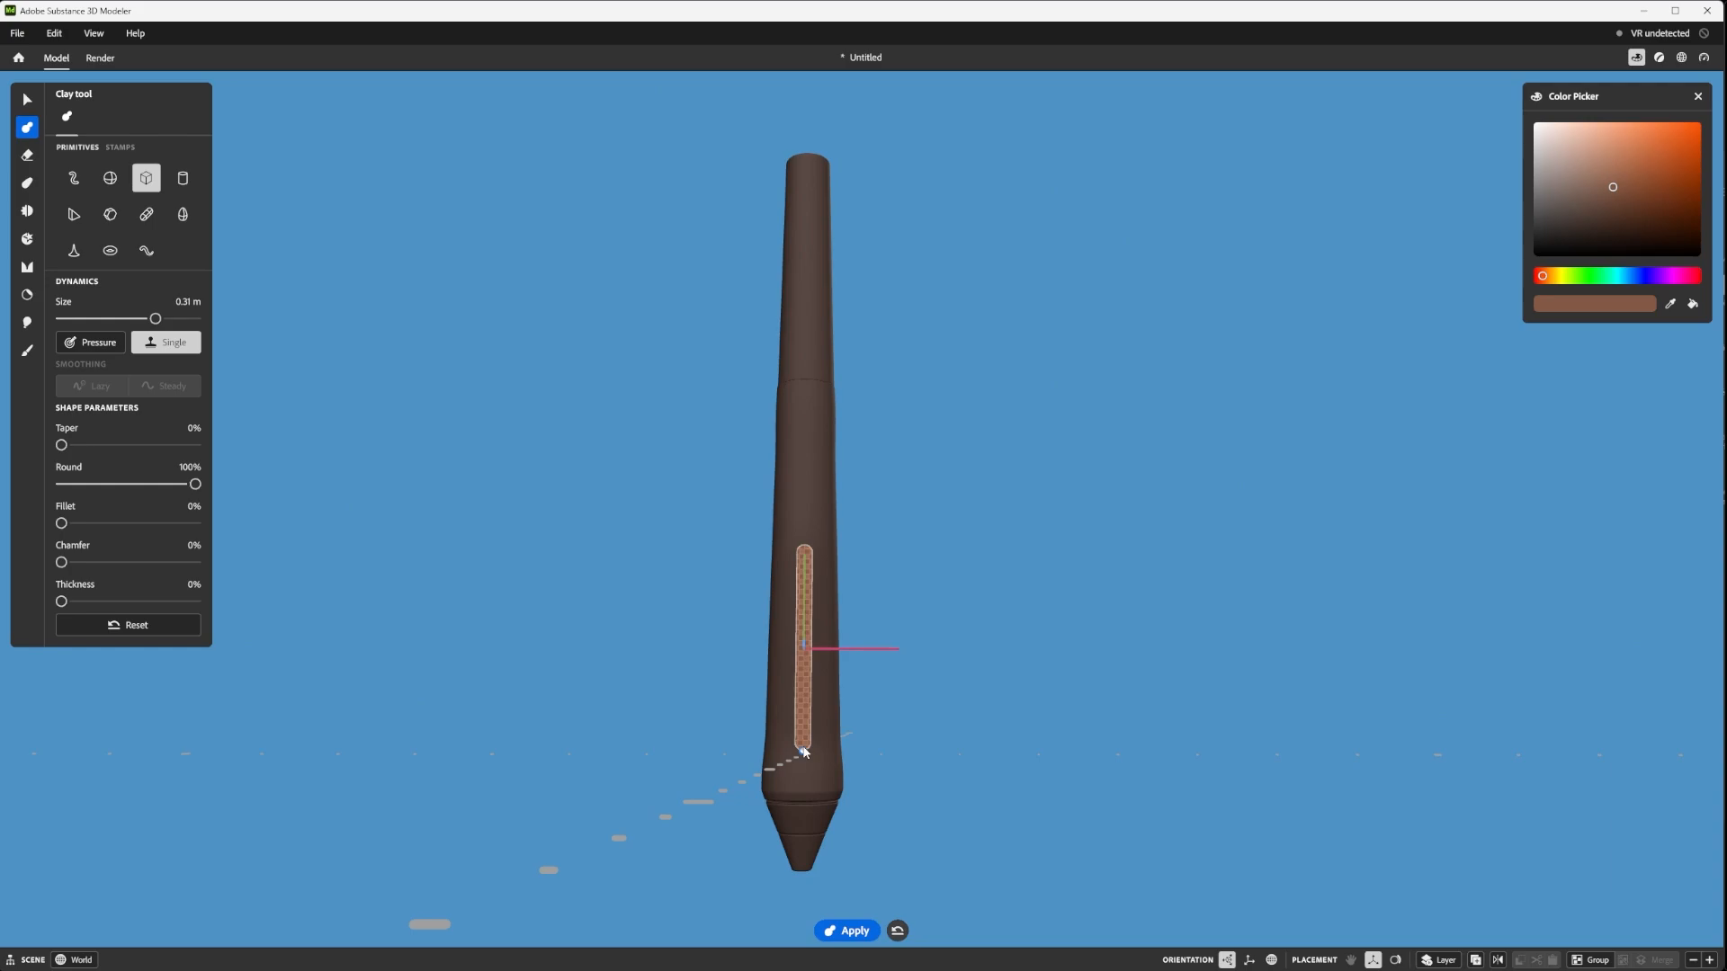
pyautogui.moveTo(804, 745); pyautogui.dragTo(804, 748)
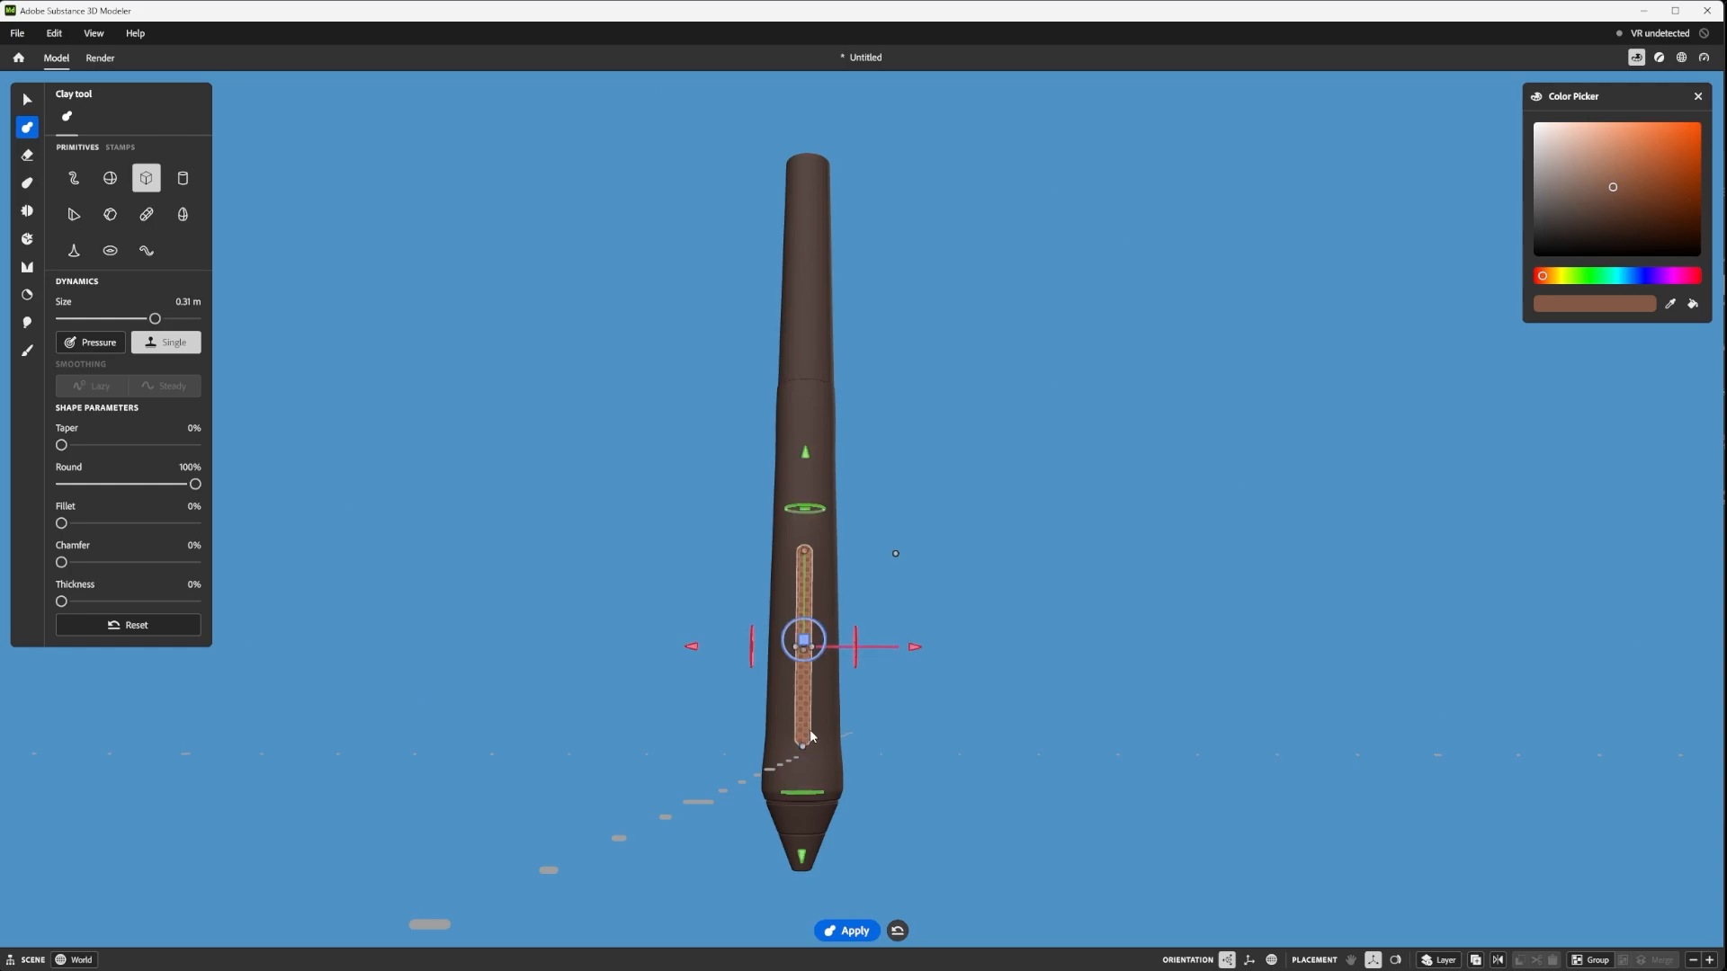
pyautogui.moveTo(809, 644)
pyautogui.mouseDown()
pyautogui.moveTo(834, 677)
pyautogui.moveTo(819, 650)
pyautogui.moveTo(883, 677)
pyautogui.moveTo(805, 650)
pyautogui.mouseUp()
# - Reduce the bar's depth so it protrudes less from the body, and widen it across the front
pyautogui.scroll(3, 791, 648)
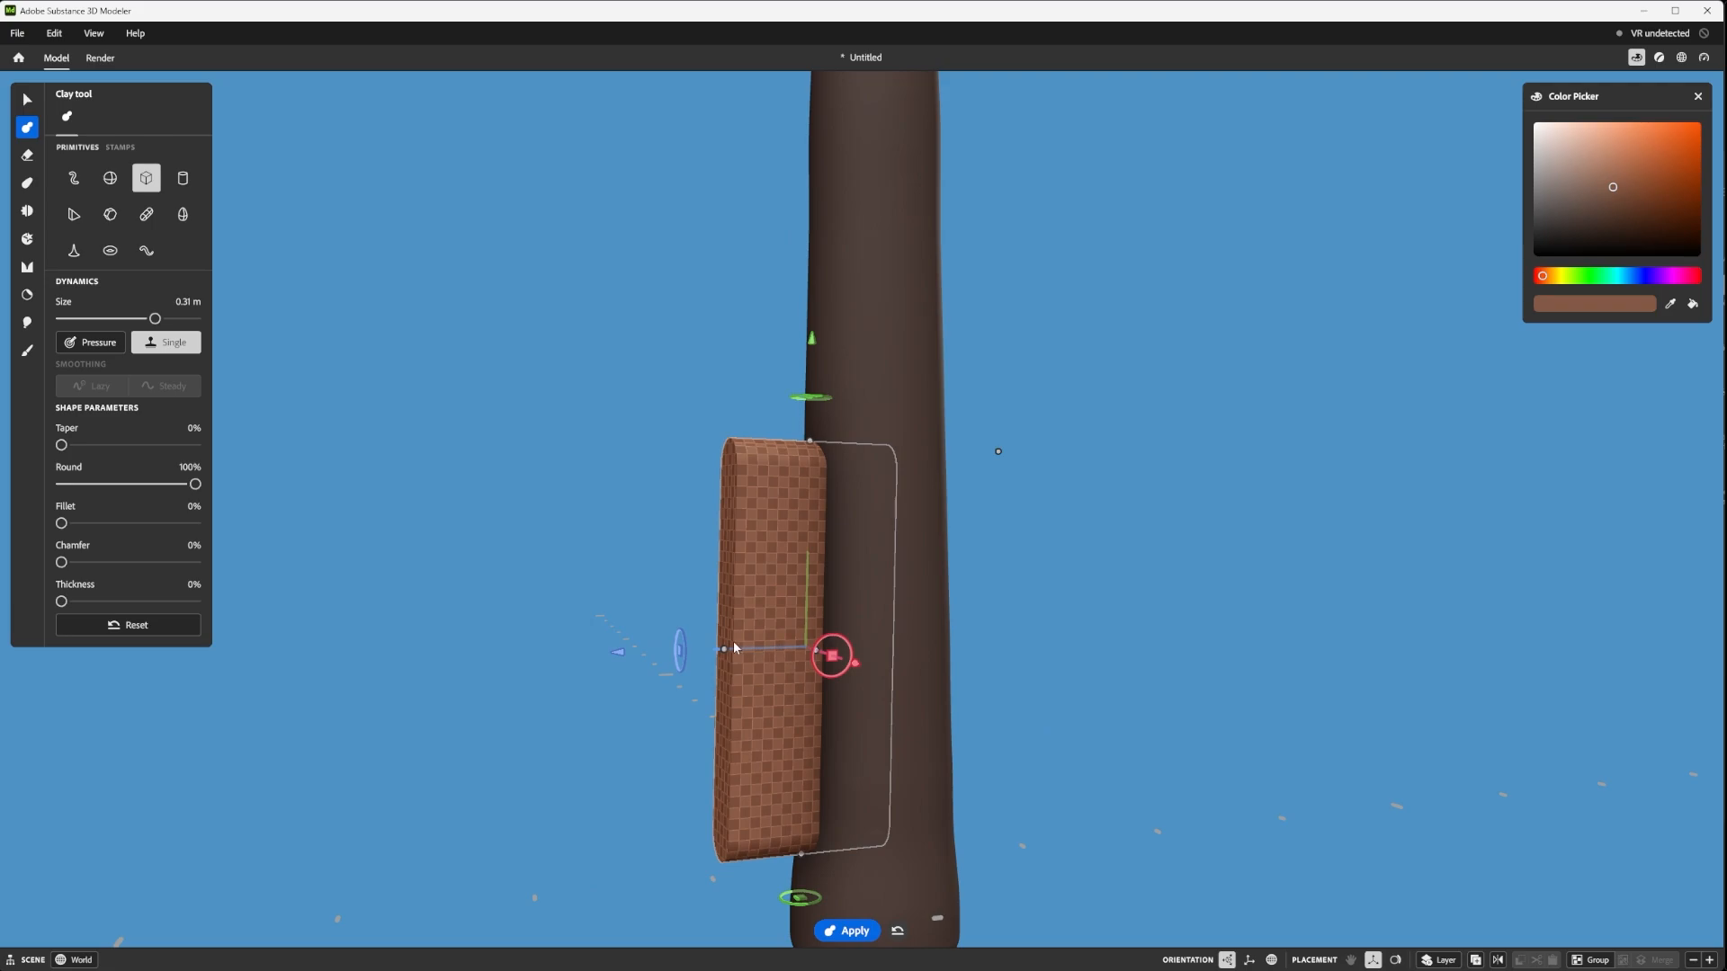
pyautogui.moveTo(725, 653); pyautogui.dragTo(774, 648)
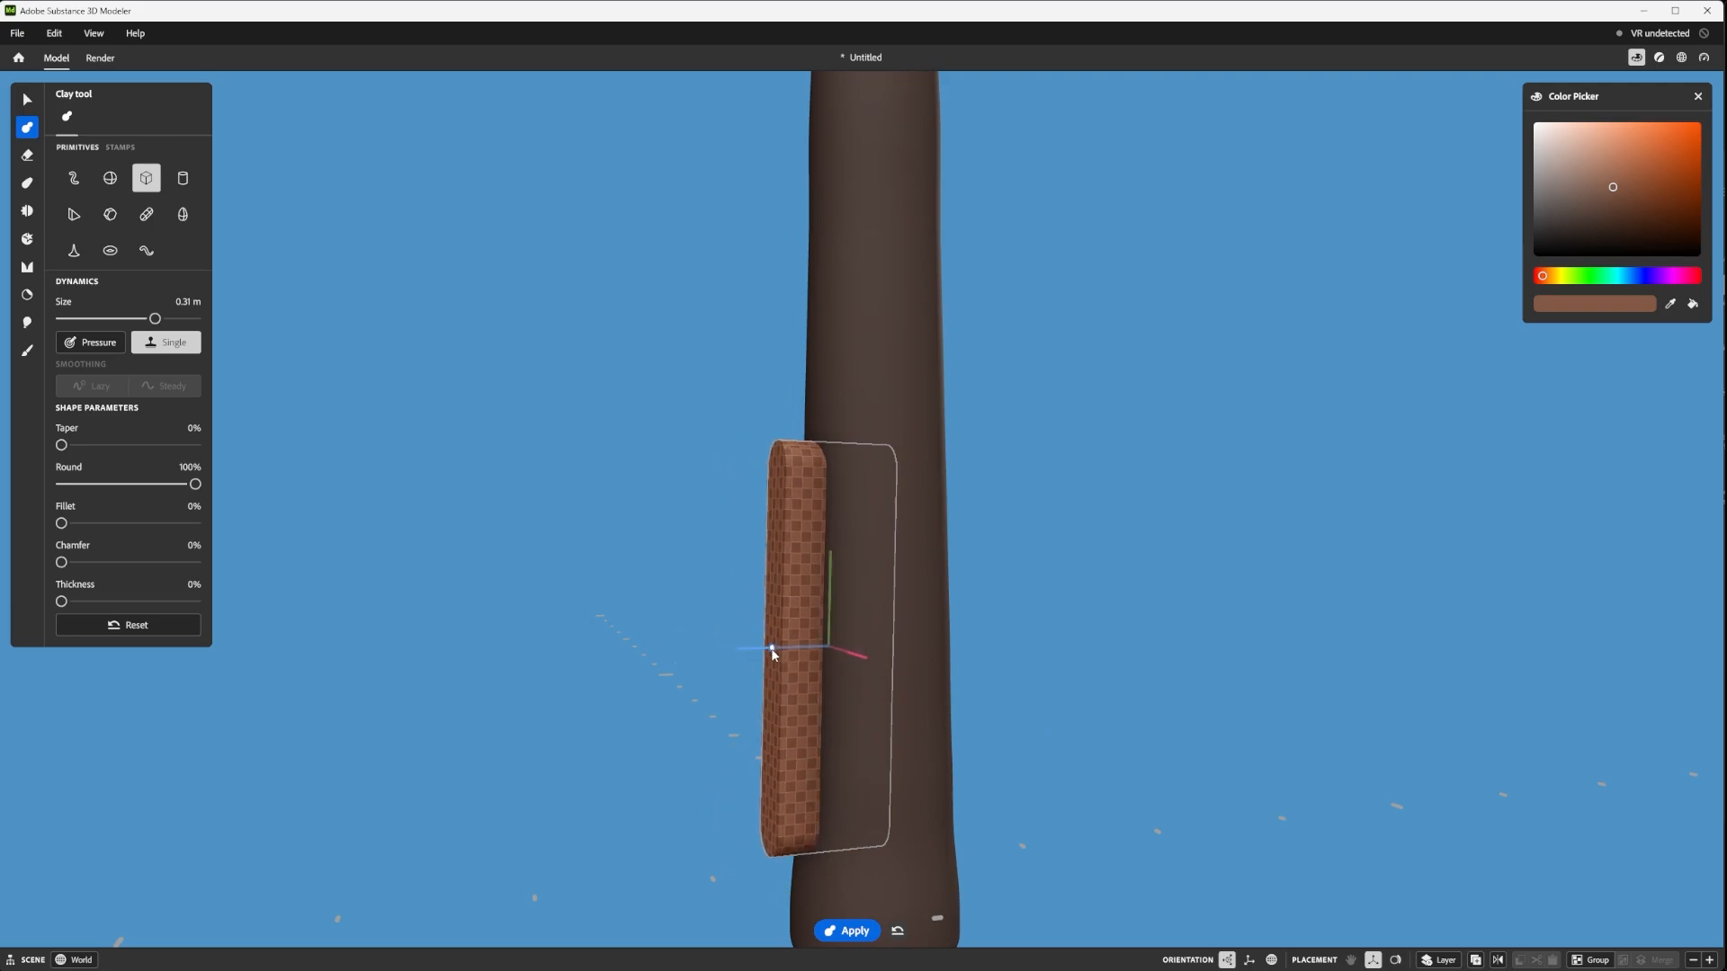
pyautogui.moveTo(882, 645); pyautogui.dragTo(806, 693)
pyautogui.hotkey('ctrl', 'z')
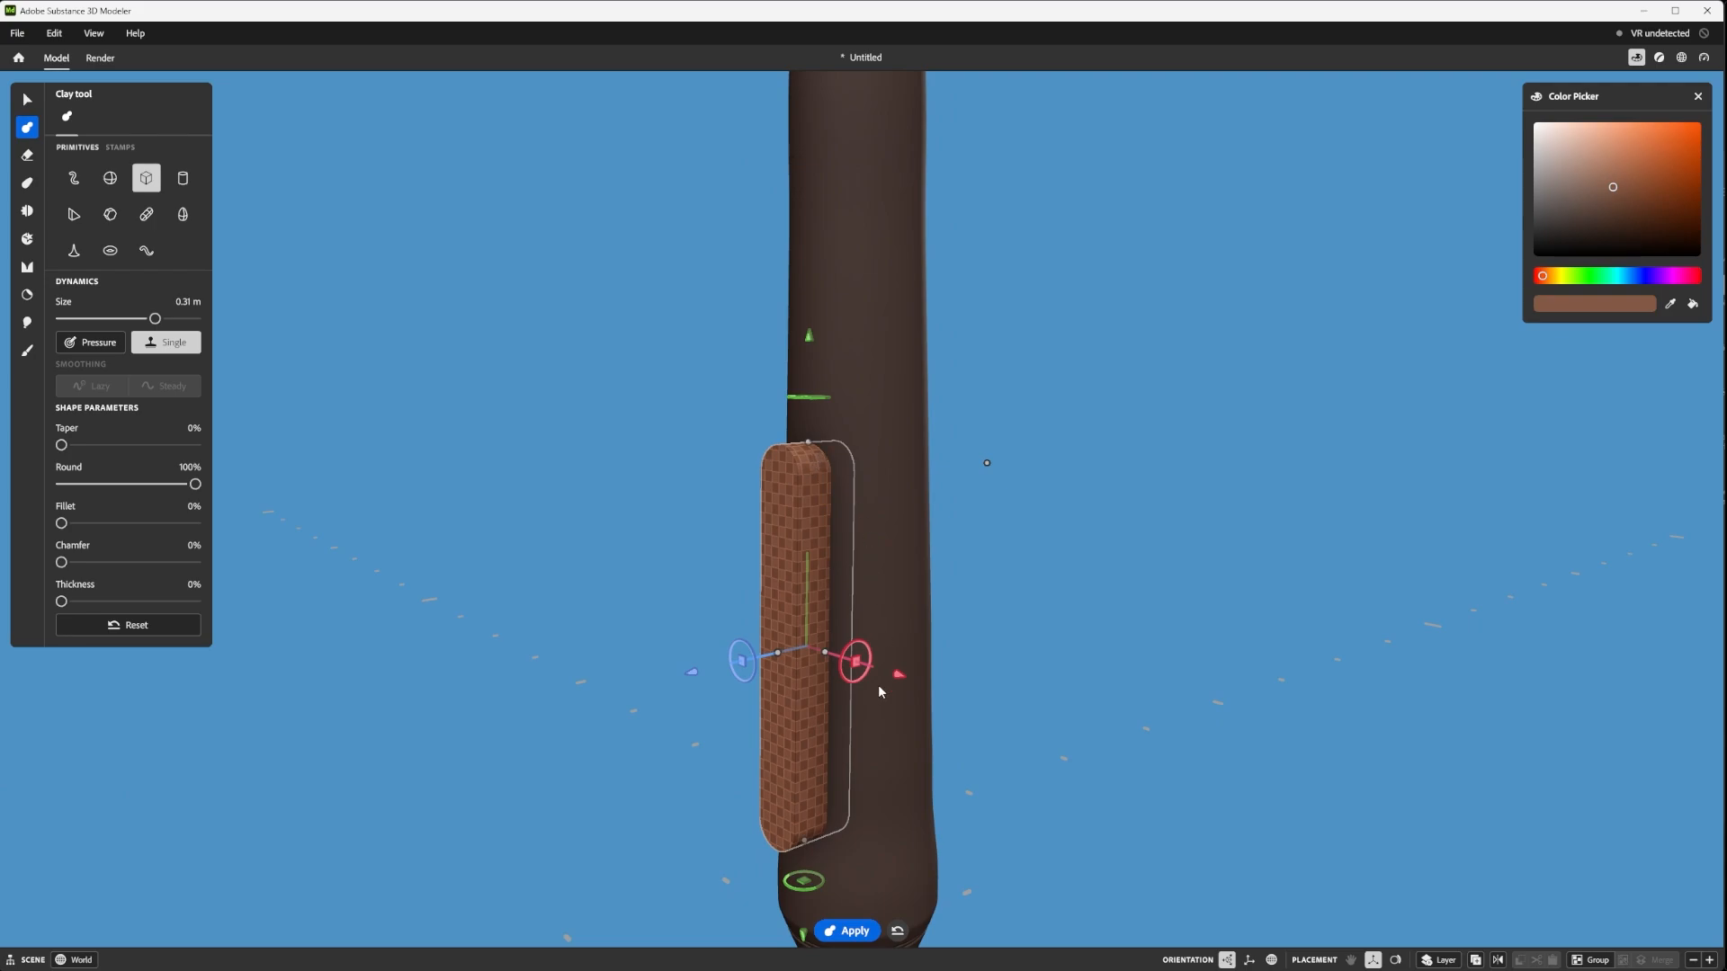
pyautogui.keyDown('alt'); pyautogui.moveTo(892, 796); pyautogui.dragTo(850, 731); pyautogui.keyUp('alt')
pyautogui.scroll(3, 850, 733)
pyautogui.keyDown('alt'); pyautogui.moveTo(876, 673); pyautogui.dragTo(984, 509); pyautogui.keyUp('alt')
pyautogui.scroll(-4, 984, 509)
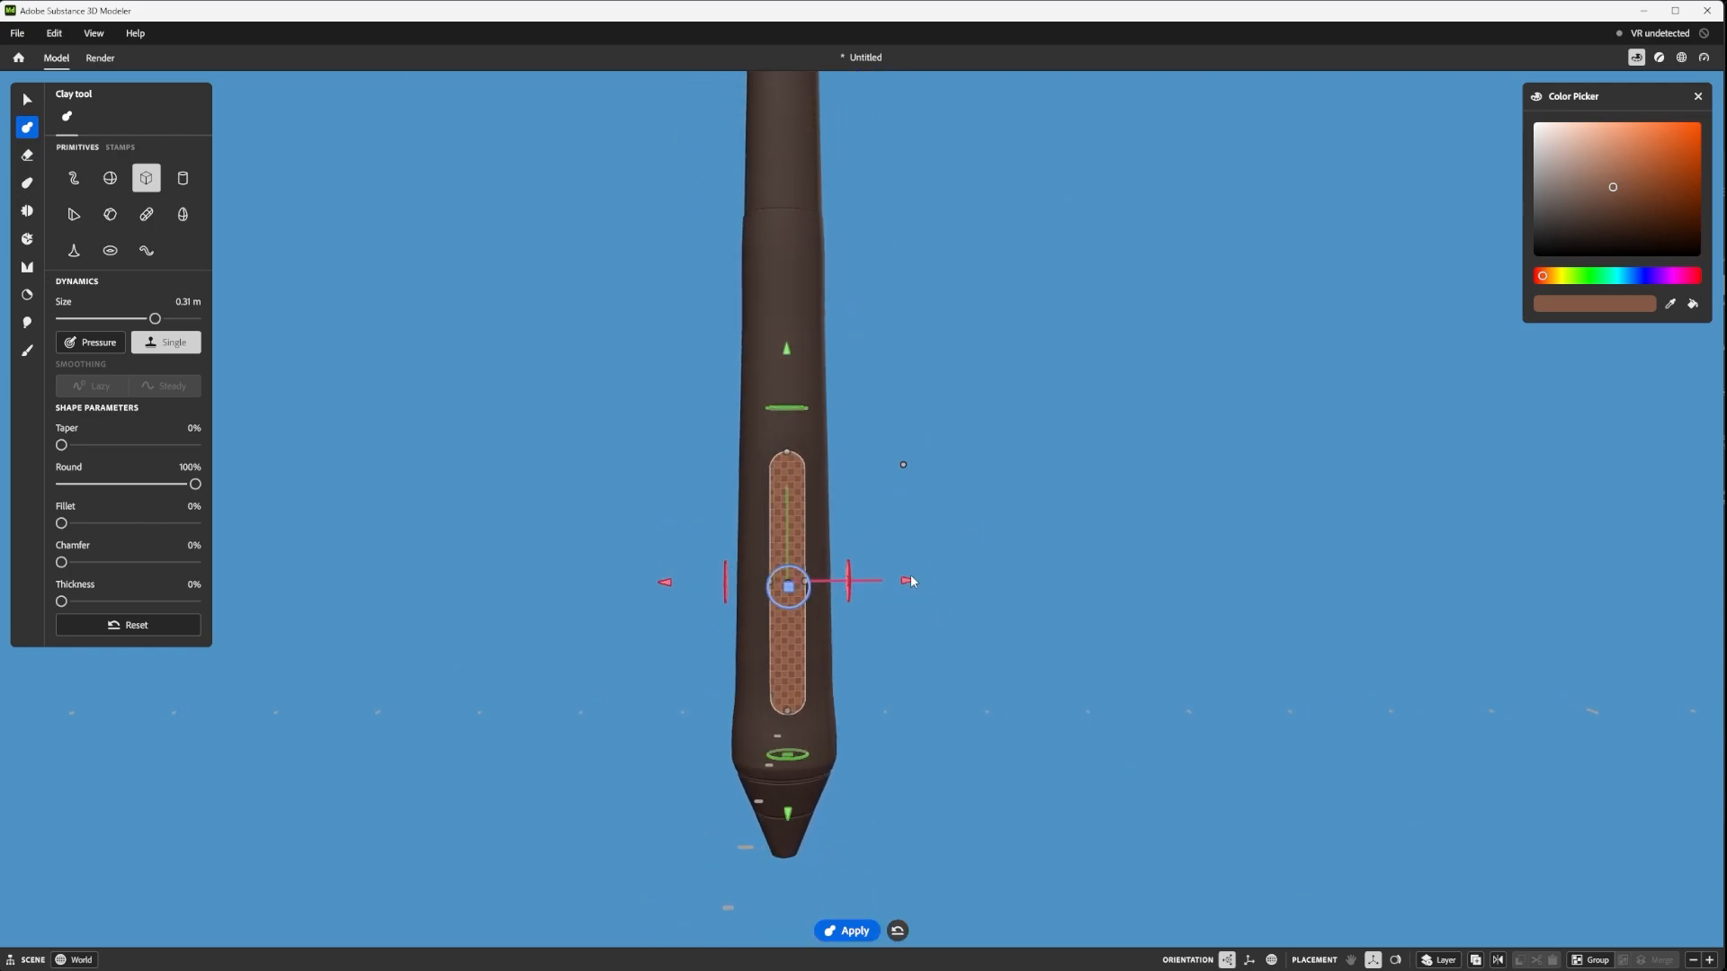
pyautogui.keyDown('alt'); pyautogui.moveTo(982, 526); pyautogui.dragTo(995, 443); pyautogui.keyUp('alt')
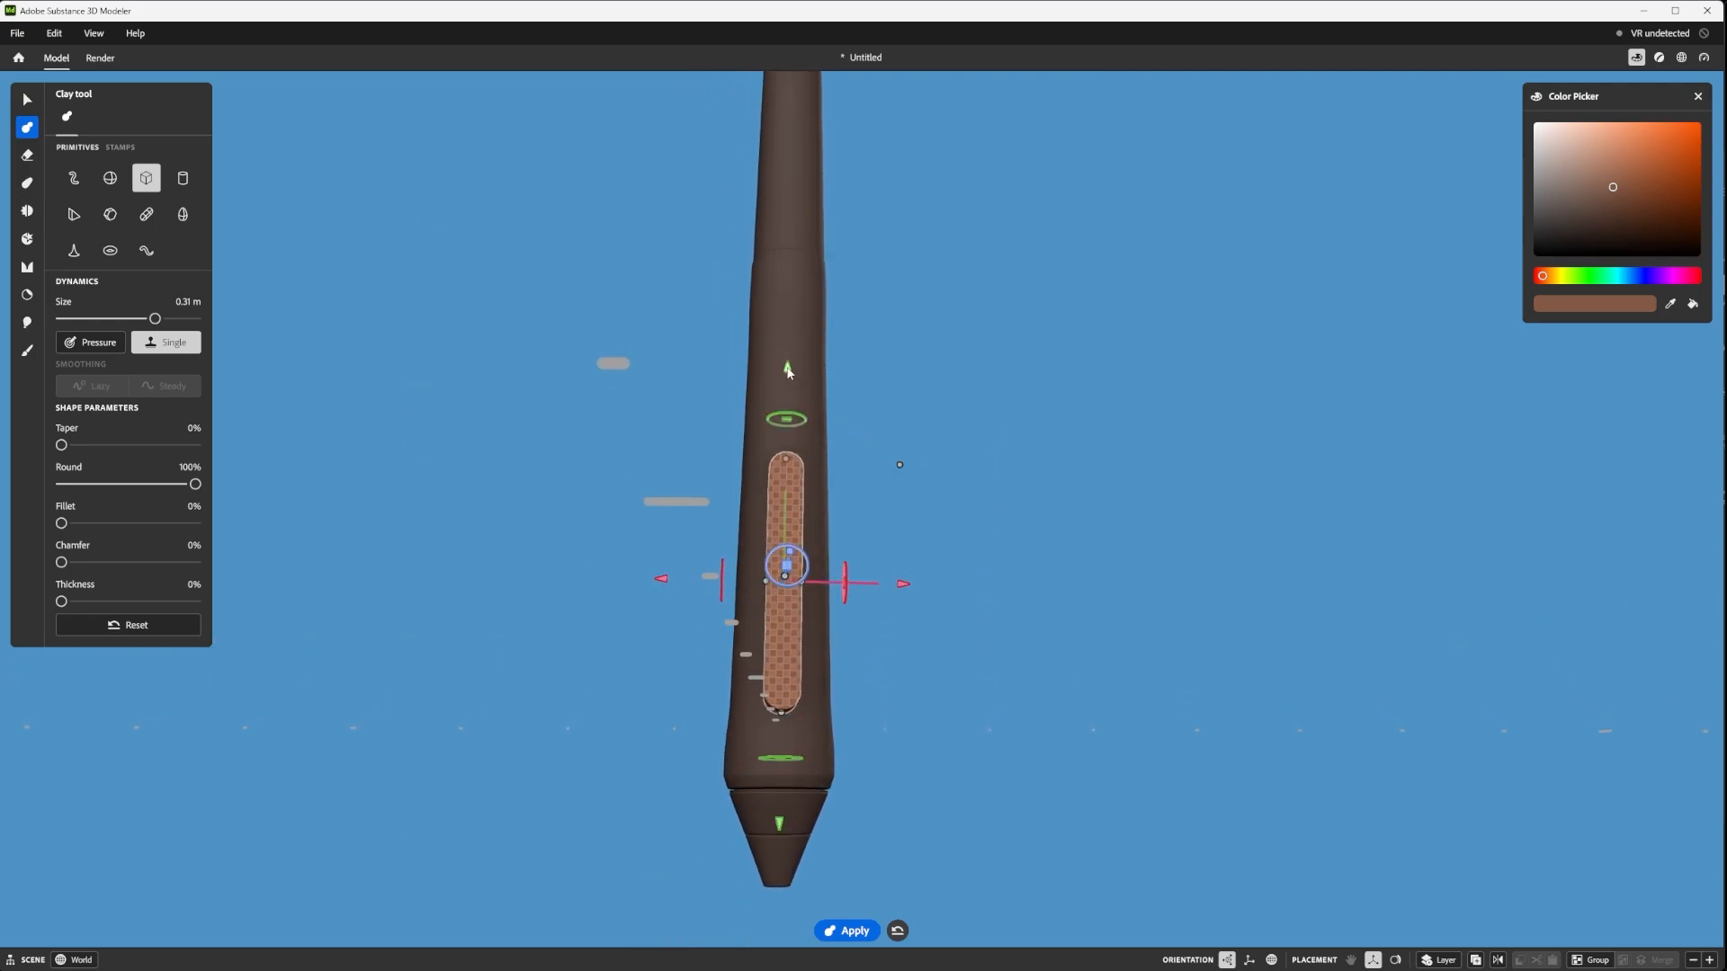
# - Move the bar slightly closer to the tip and shorten it to about 0.26 m
pyautogui.moveTo(788, 370); pyautogui.dragTo(790, 387)
pyautogui.keyDown('alt'); pyautogui.moveTo(943, 488); pyautogui.dragTo(942, 532); pyautogui.keyUp('alt')
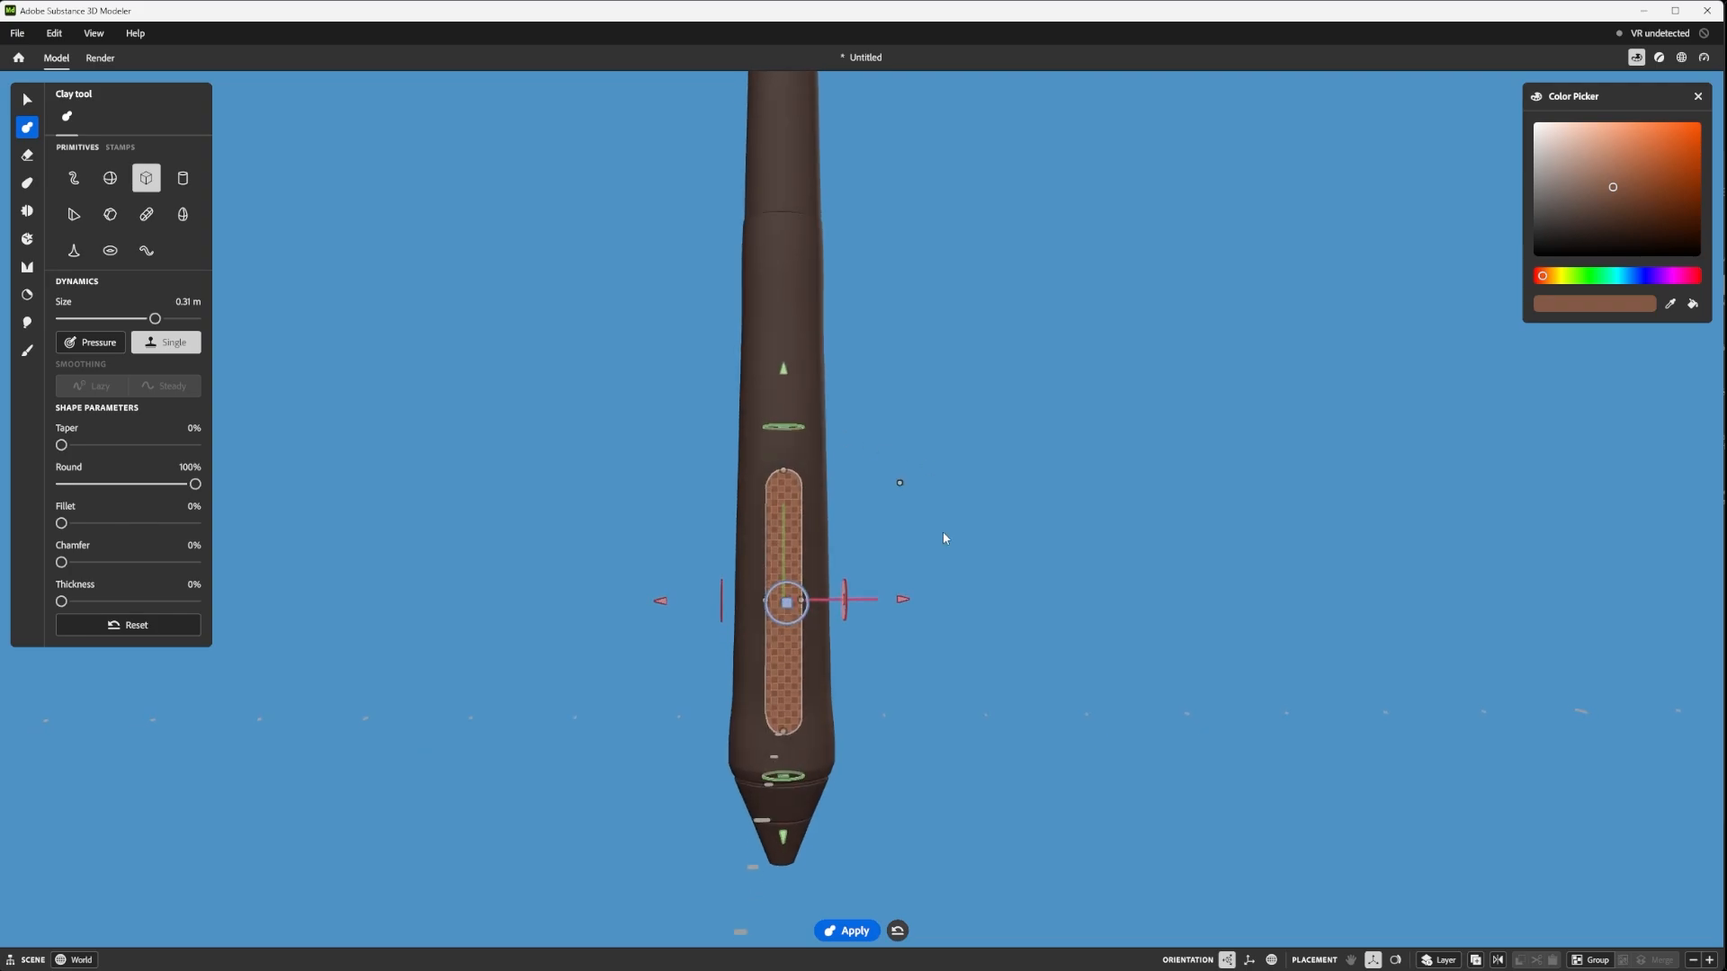
pyautogui.scroll(-3, 942, 527)
pyautogui.moveTo(796, 523)
pyautogui.mouseDown()
pyautogui.moveTo(830, 151)
pyautogui.moveTo(790, 588)
pyautogui.moveTo(795, 552)
pyautogui.mouseUp()
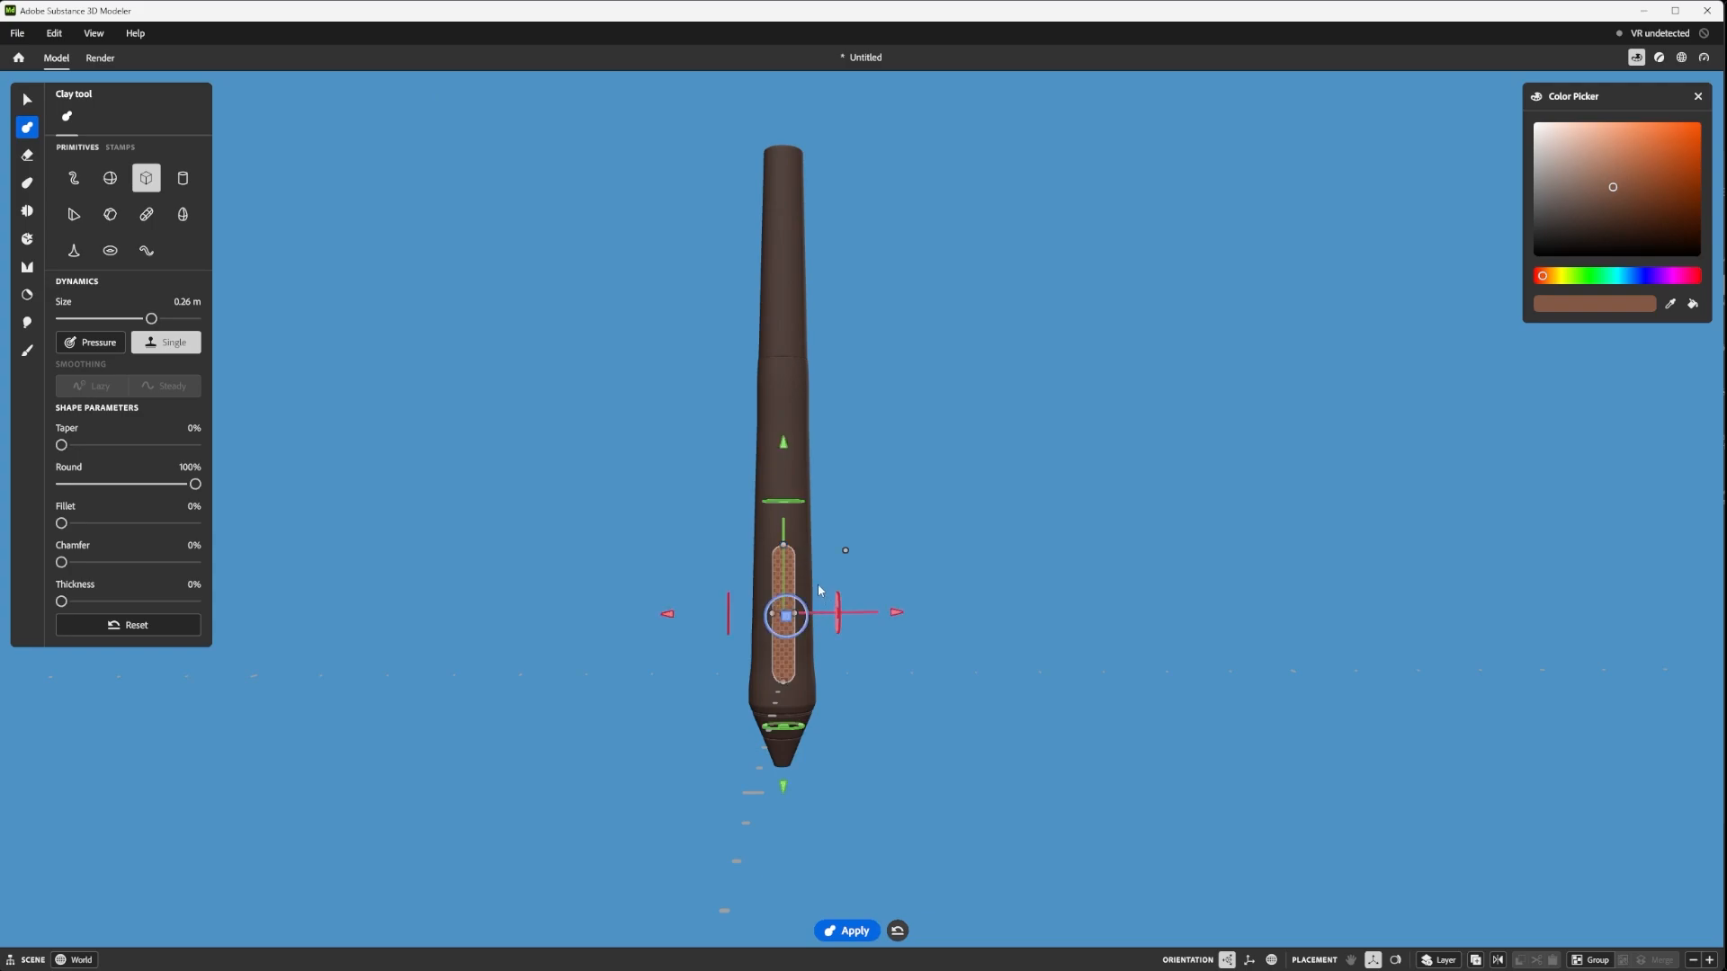
# - Apply the bar, then position a 7.20 cm rounded piece over its lower end and widen it beyond the bar
pyautogui.scroll(5, 811, 617)
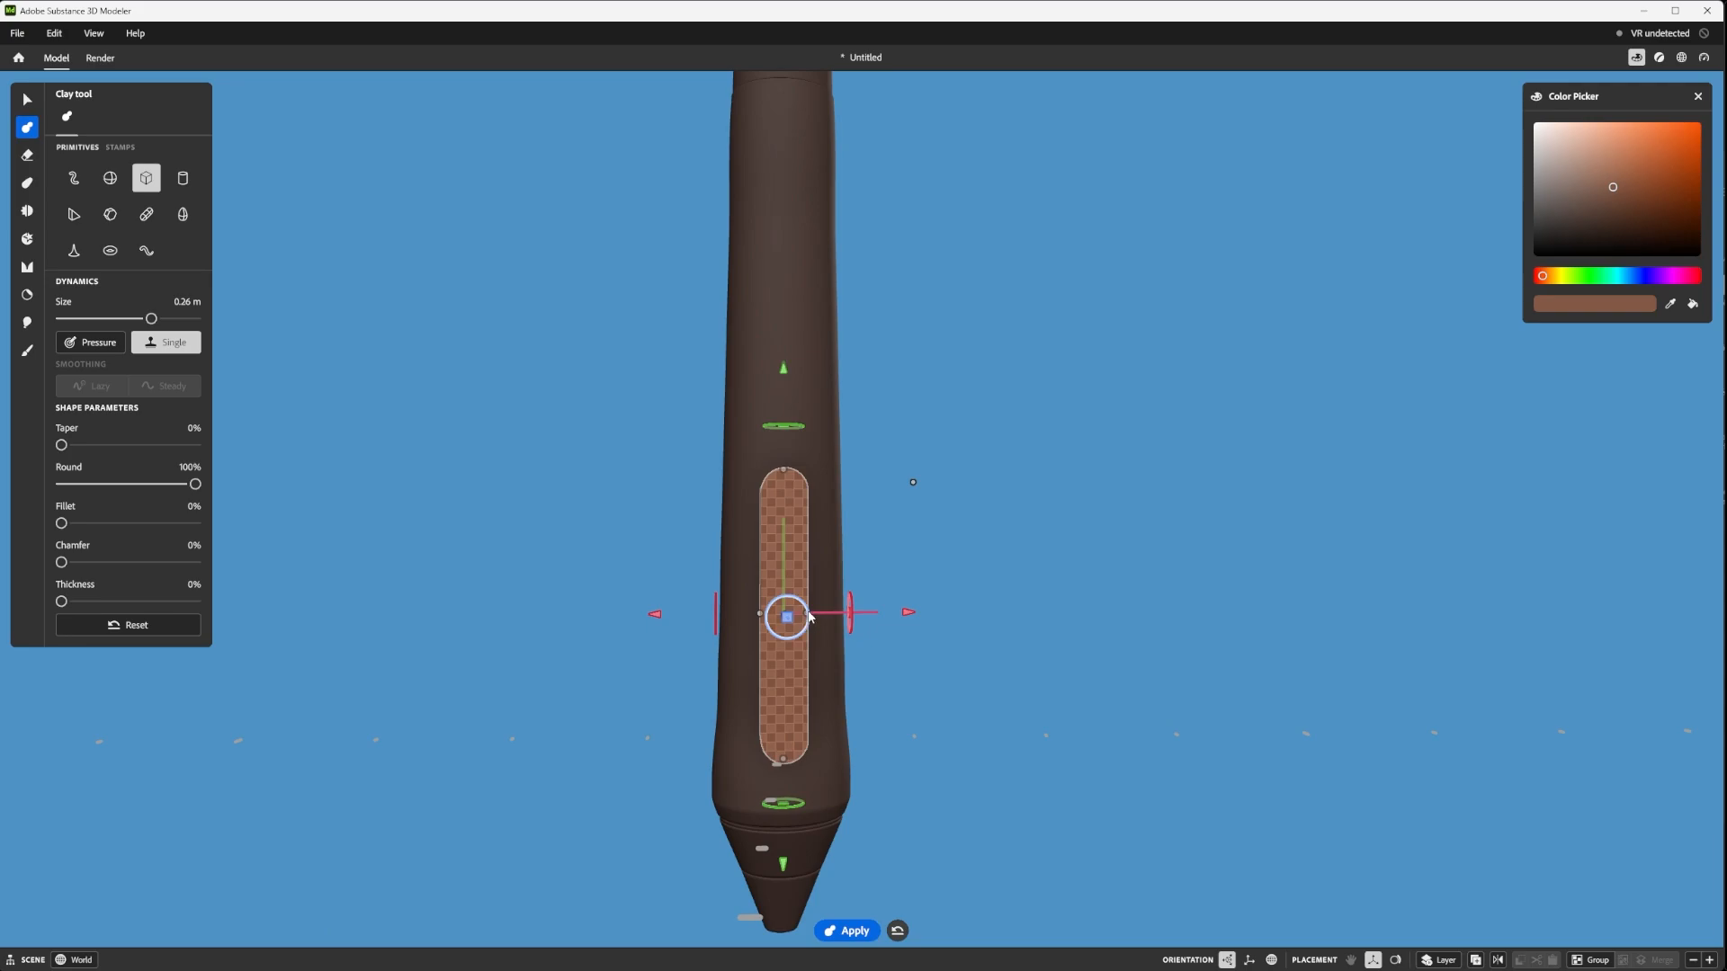
pyautogui.keyDown('alt'); pyautogui.moveTo(825, 622); pyautogui.dragTo(792, 464); pyautogui.keyUp('alt')
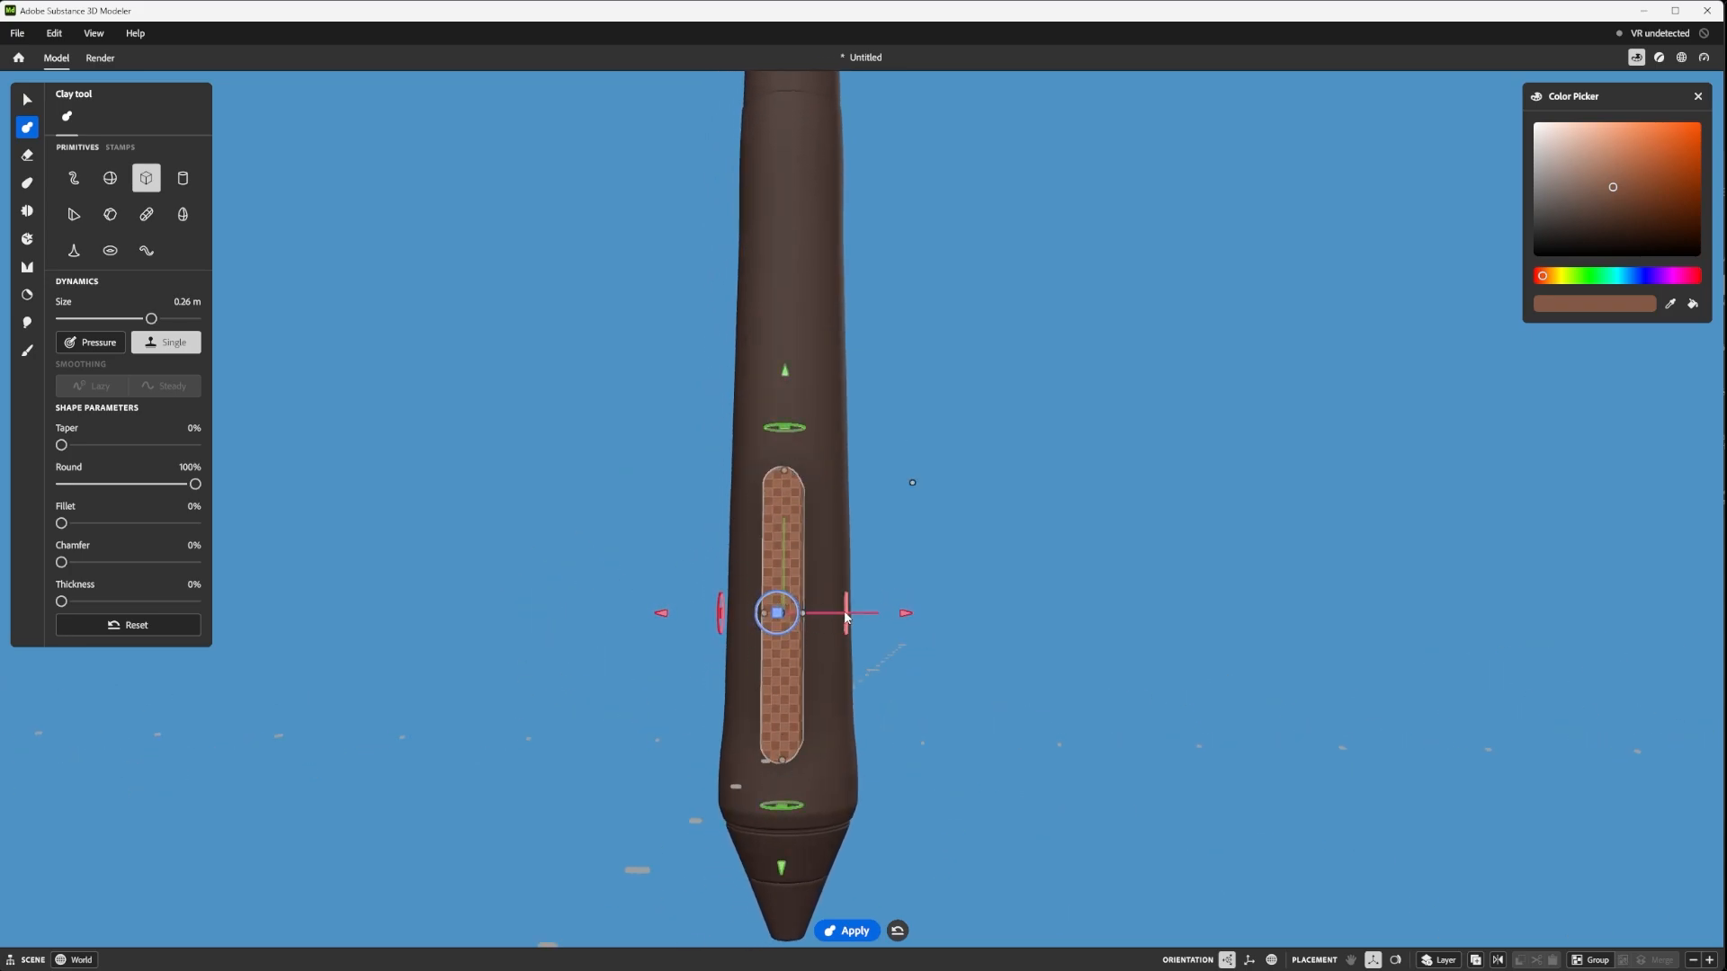
pyautogui.keyDown('alt'); pyautogui.moveTo(845, 620); pyautogui.dragTo(741, 693); pyautogui.keyUp('alt')
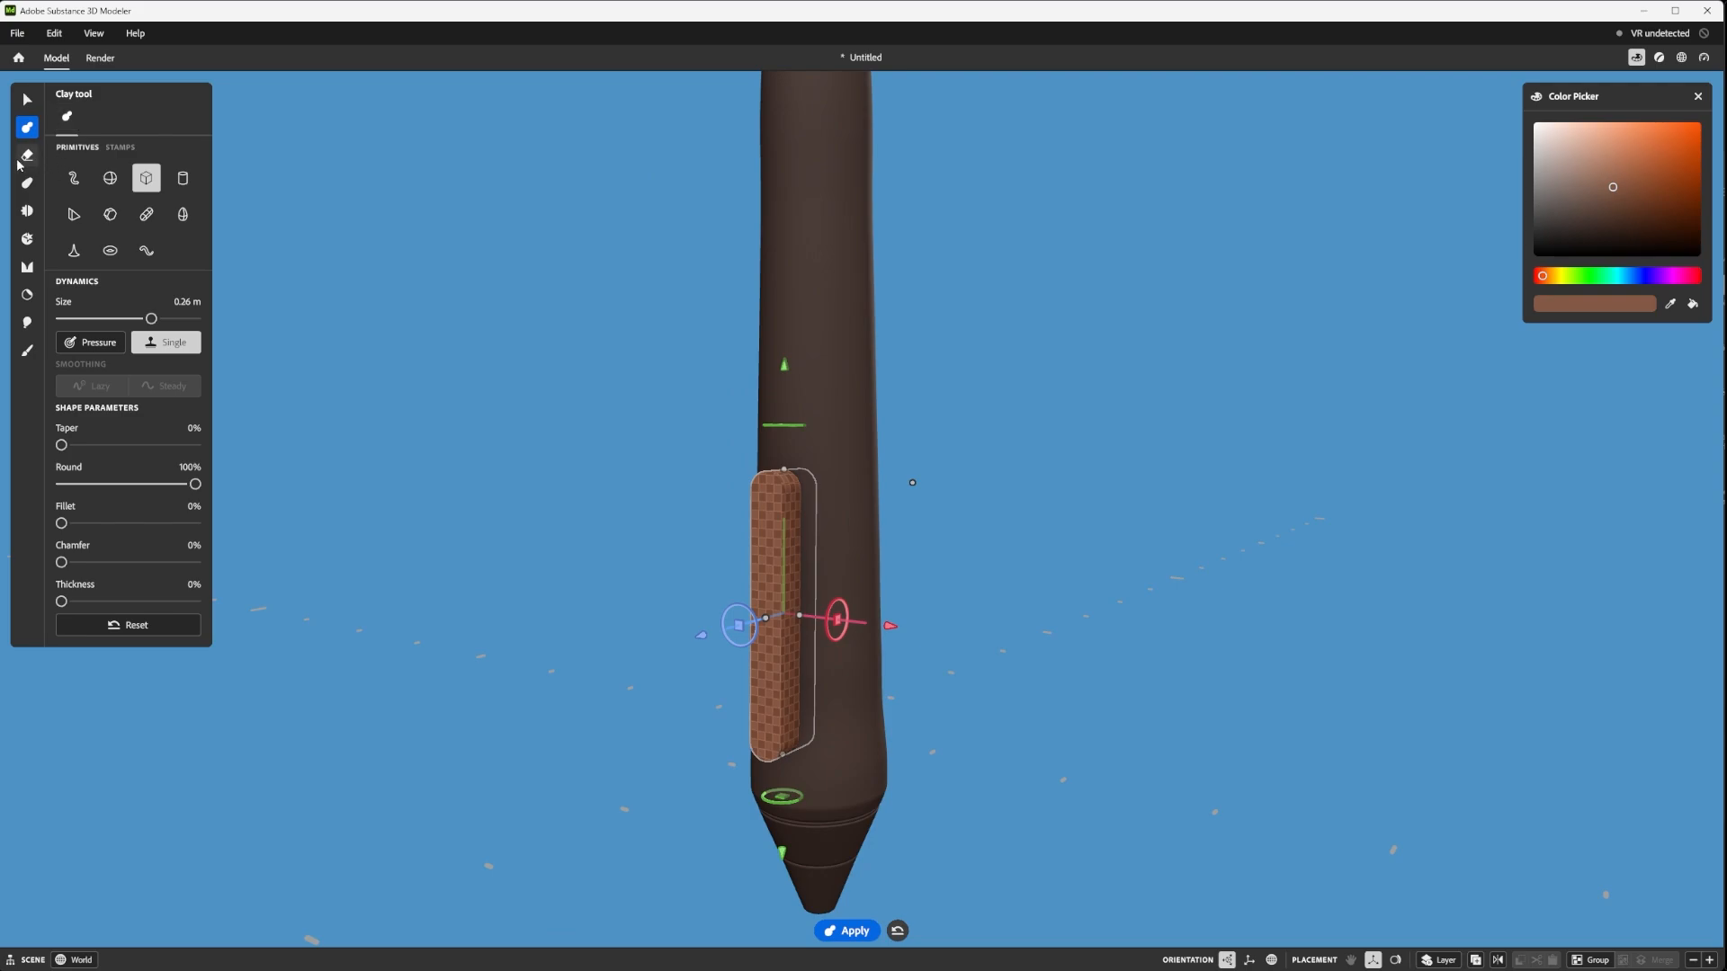
pyautogui.keyDown('alt'); pyautogui.moveTo(555, 509); pyautogui.dragTo(797, 655); pyautogui.keyUp('alt')
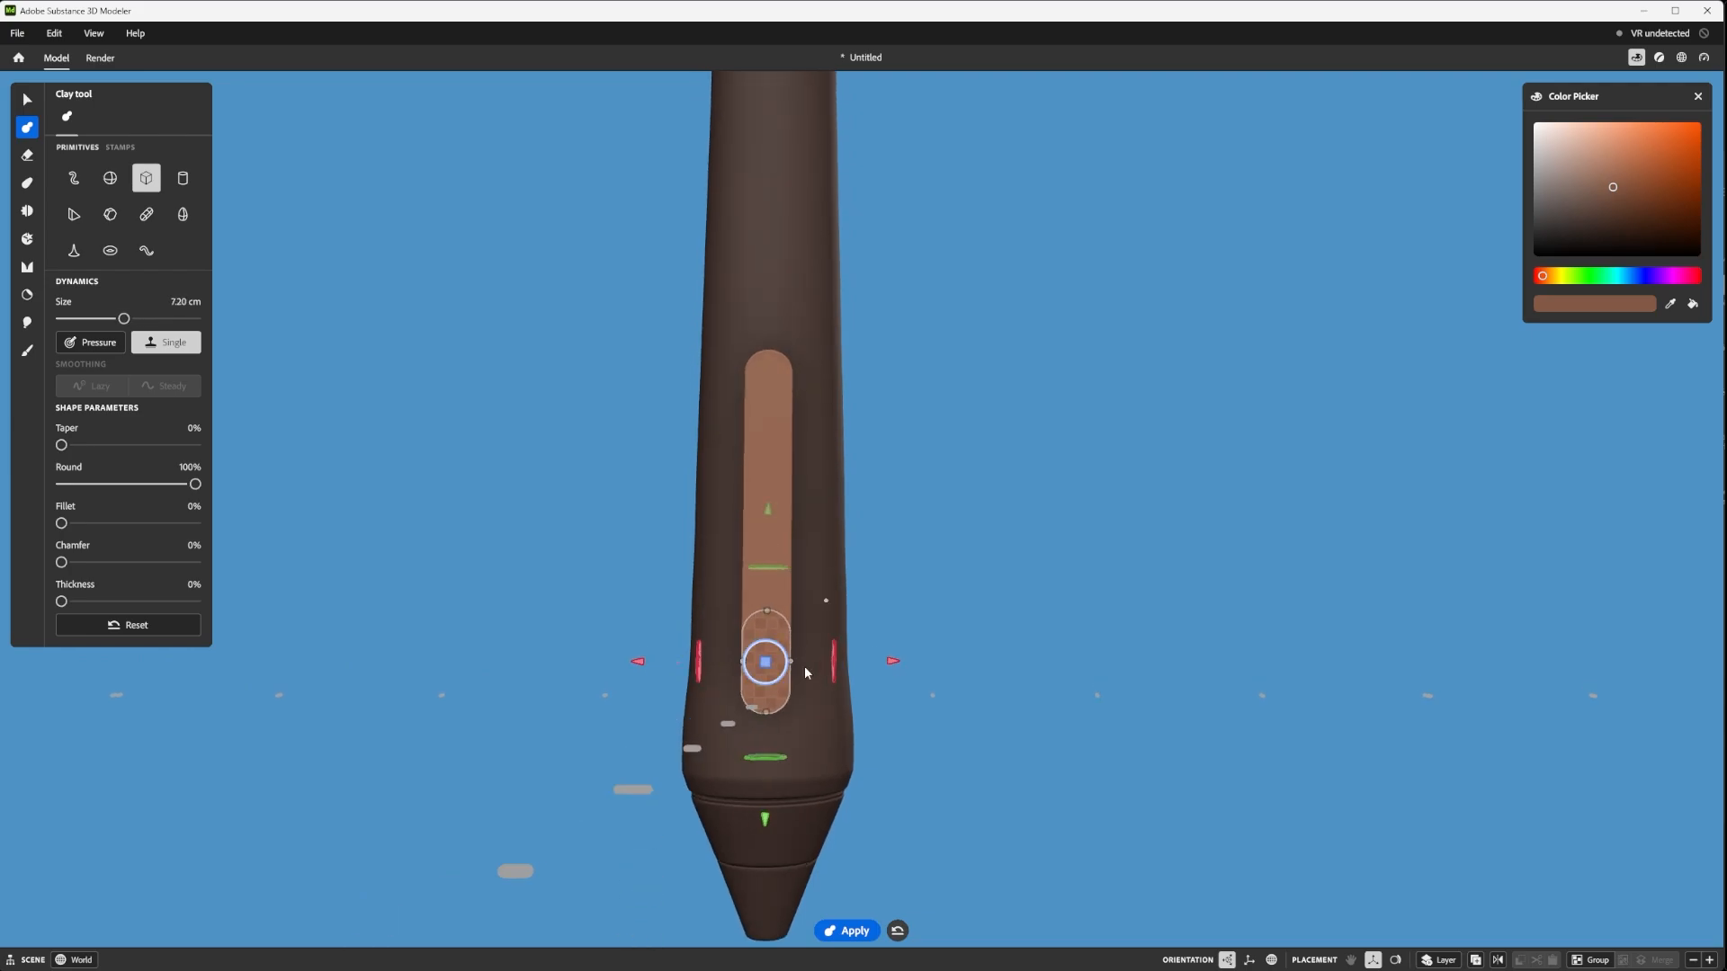
pyautogui.moveTo(794, 666); pyautogui.dragTo(758, 653)
pyautogui.scroll(3, 790, 659)
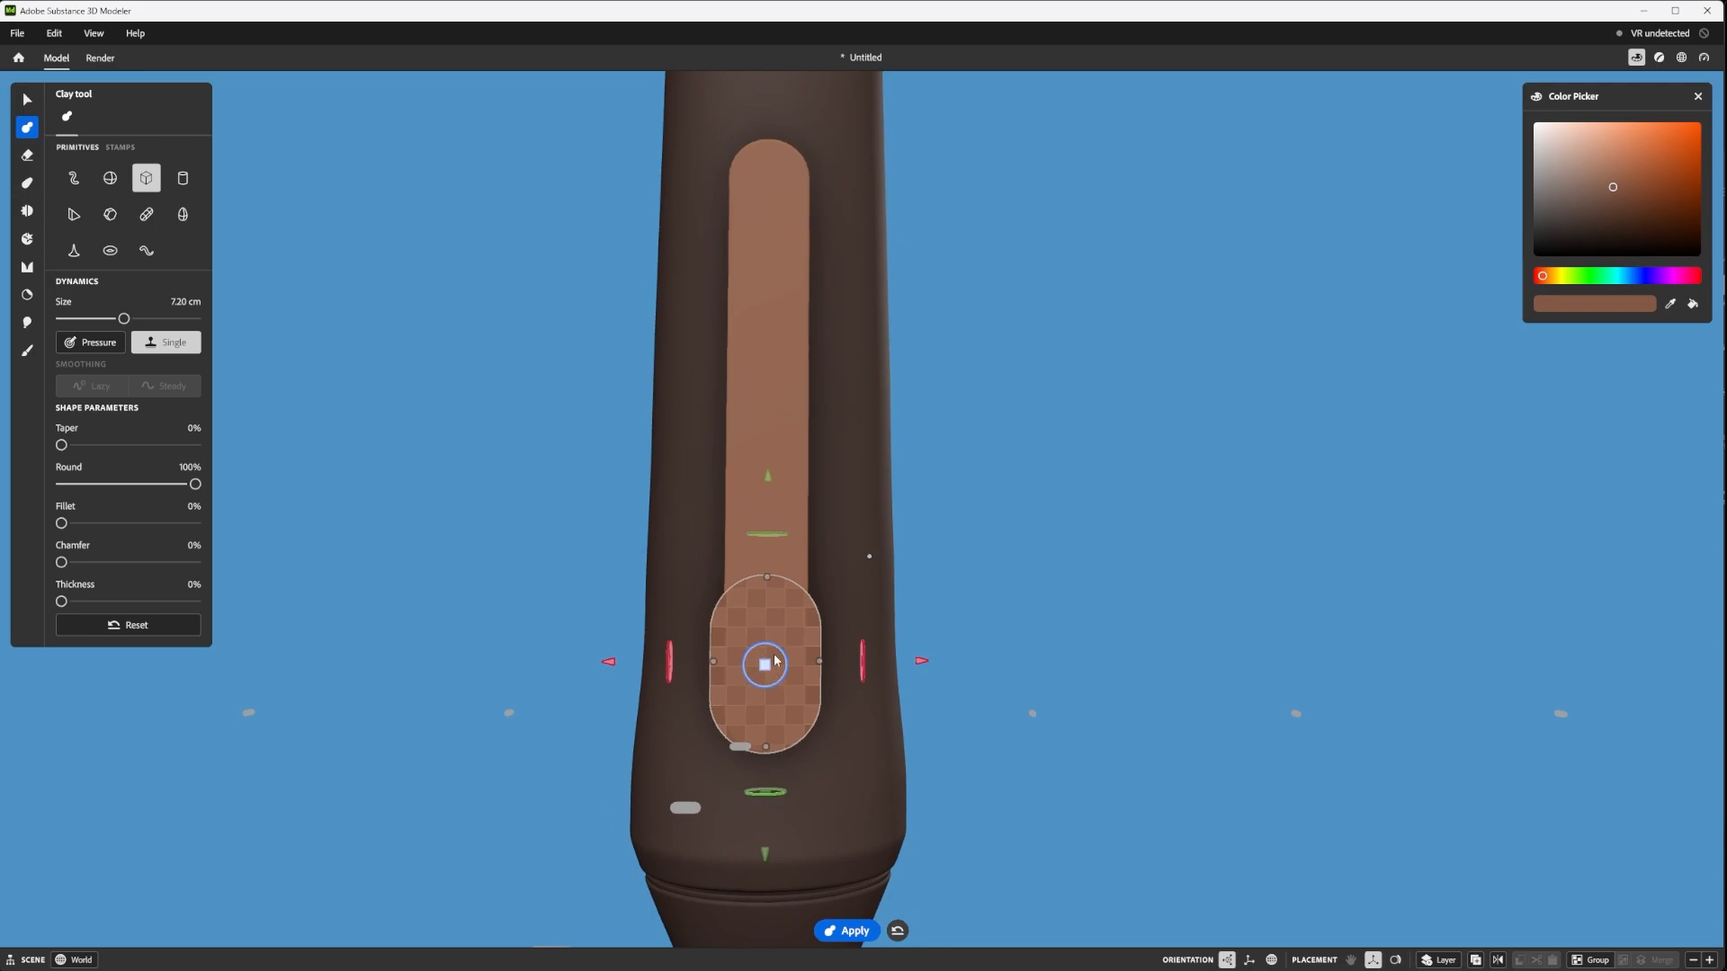
pyautogui.moveTo(821, 661); pyautogui.dragTo(825, 664)
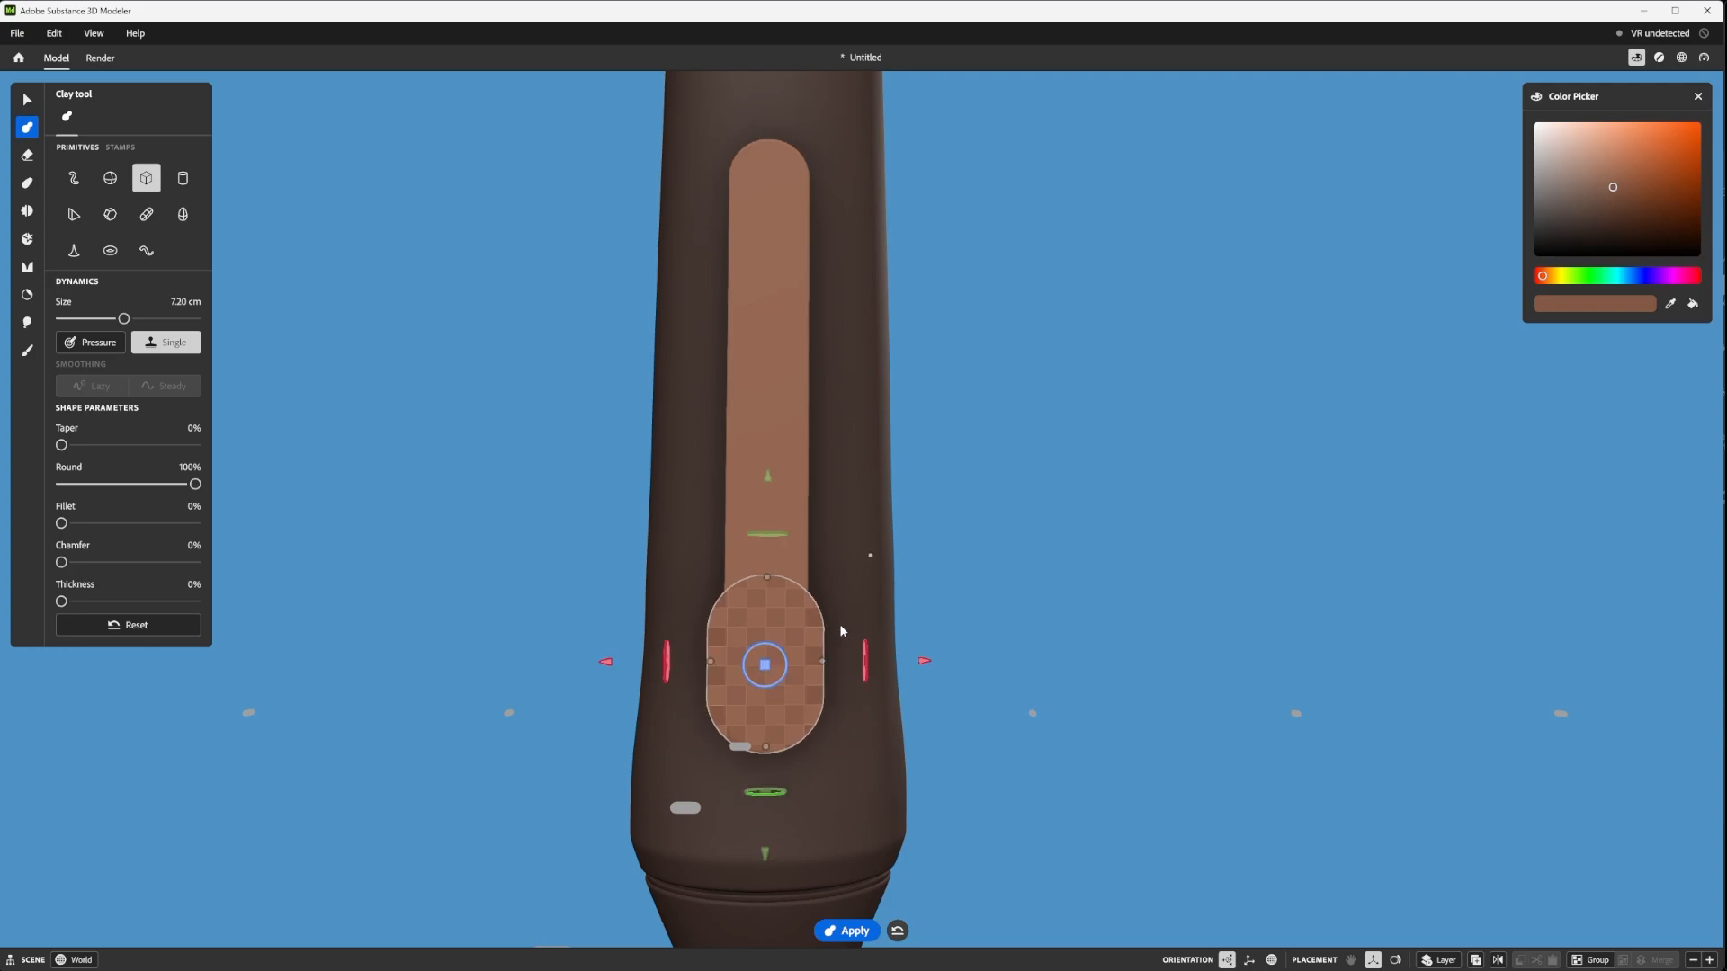
# - Try adjusting the short rounded piece sideways, and undo it
pyautogui.scroll(-3, 850, 620)
pyautogui.moveTo(856, 601); pyautogui.dragTo(788, 635, button='middle')
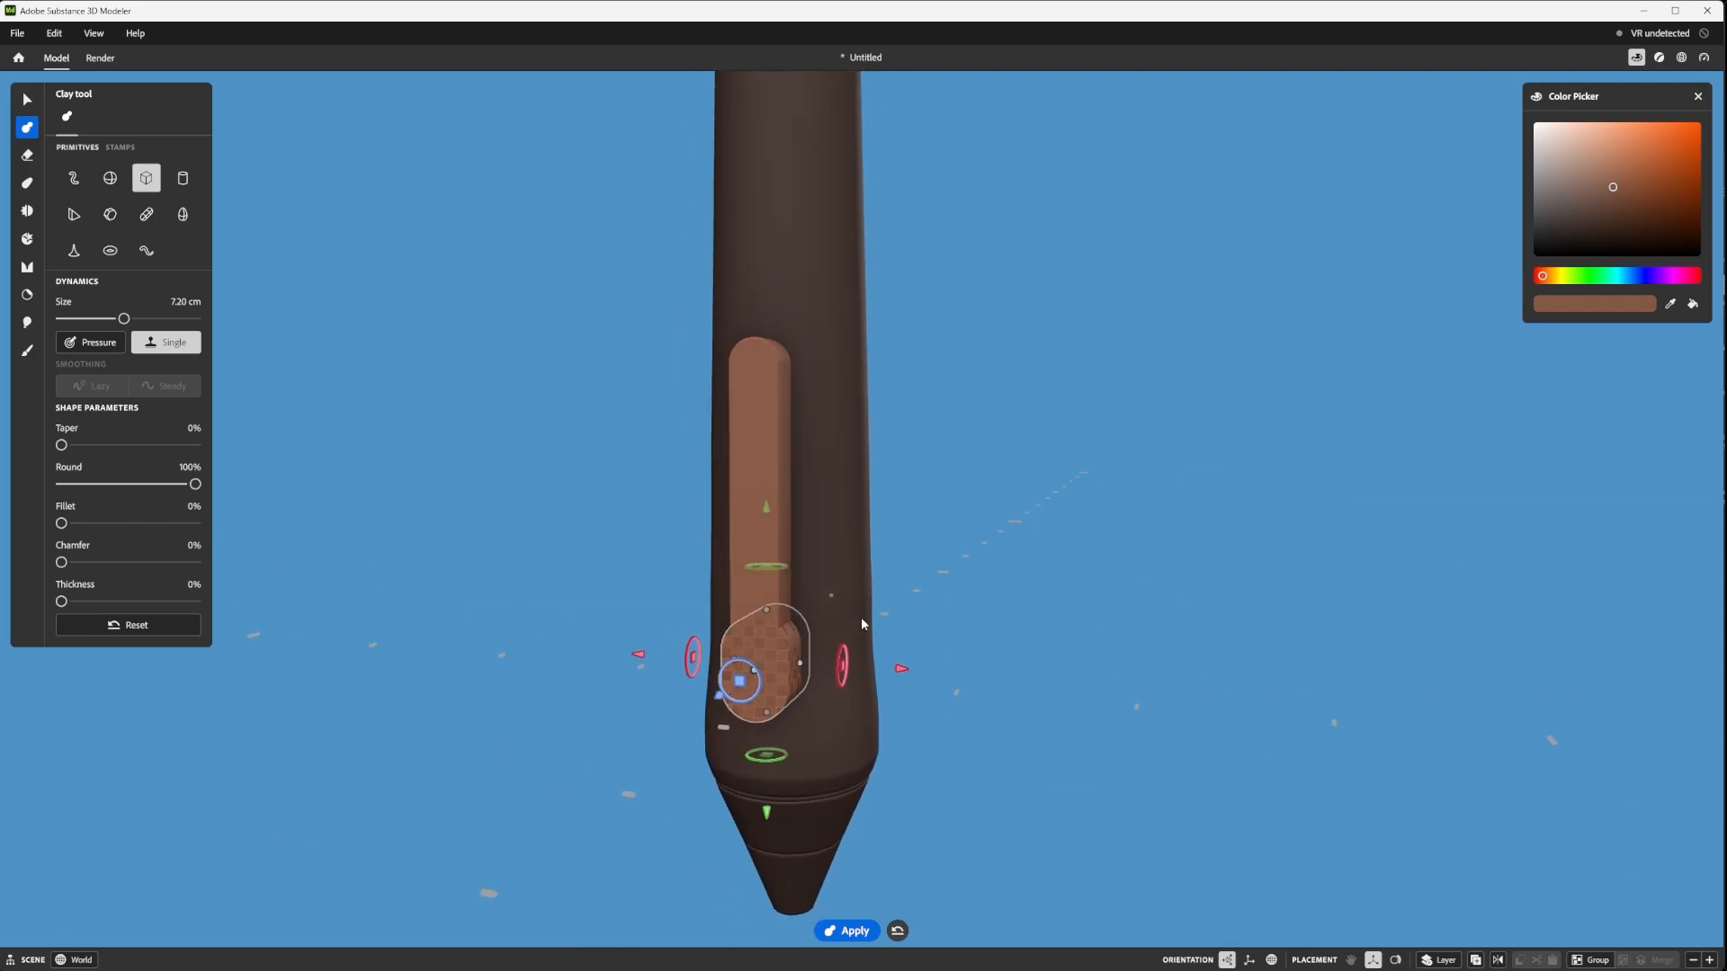
pyautogui.moveTo(857, 604); pyautogui.dragTo(925, 702, button='middle')
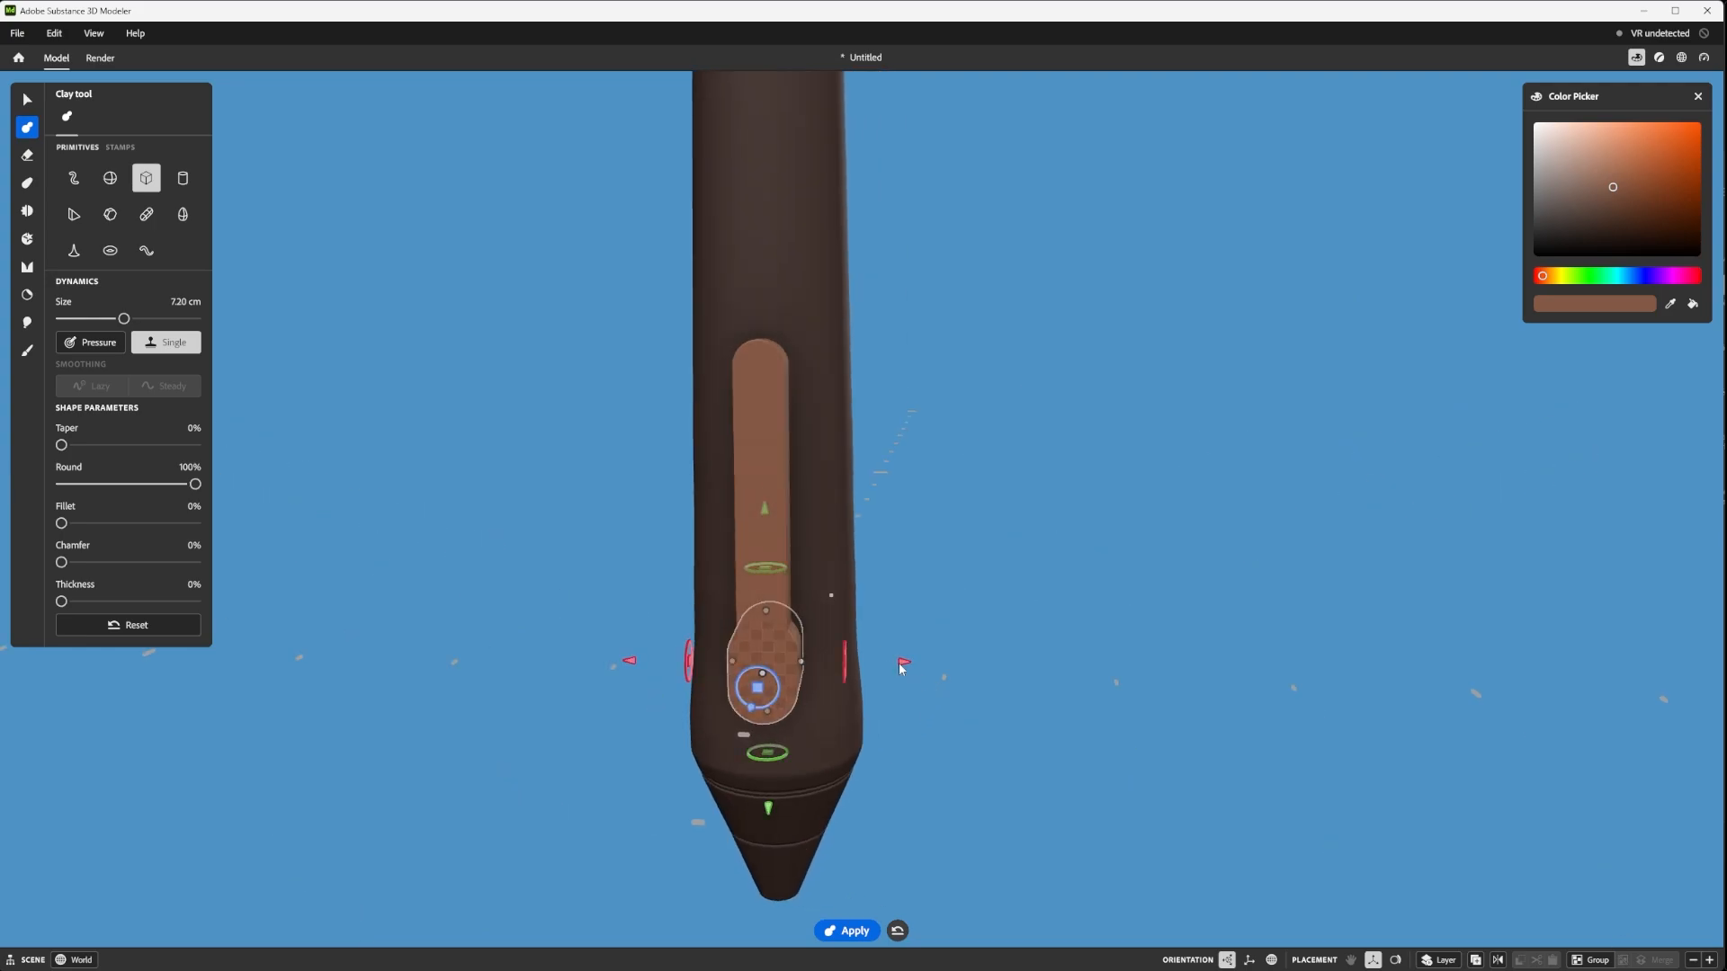
pyautogui.moveTo(900, 665); pyautogui.dragTo(1023, 673)
pyautogui.hotkey('ctrl', 'z')
pyautogui.moveTo(942, 644); pyautogui.dragTo(1018, 532, button='middle')
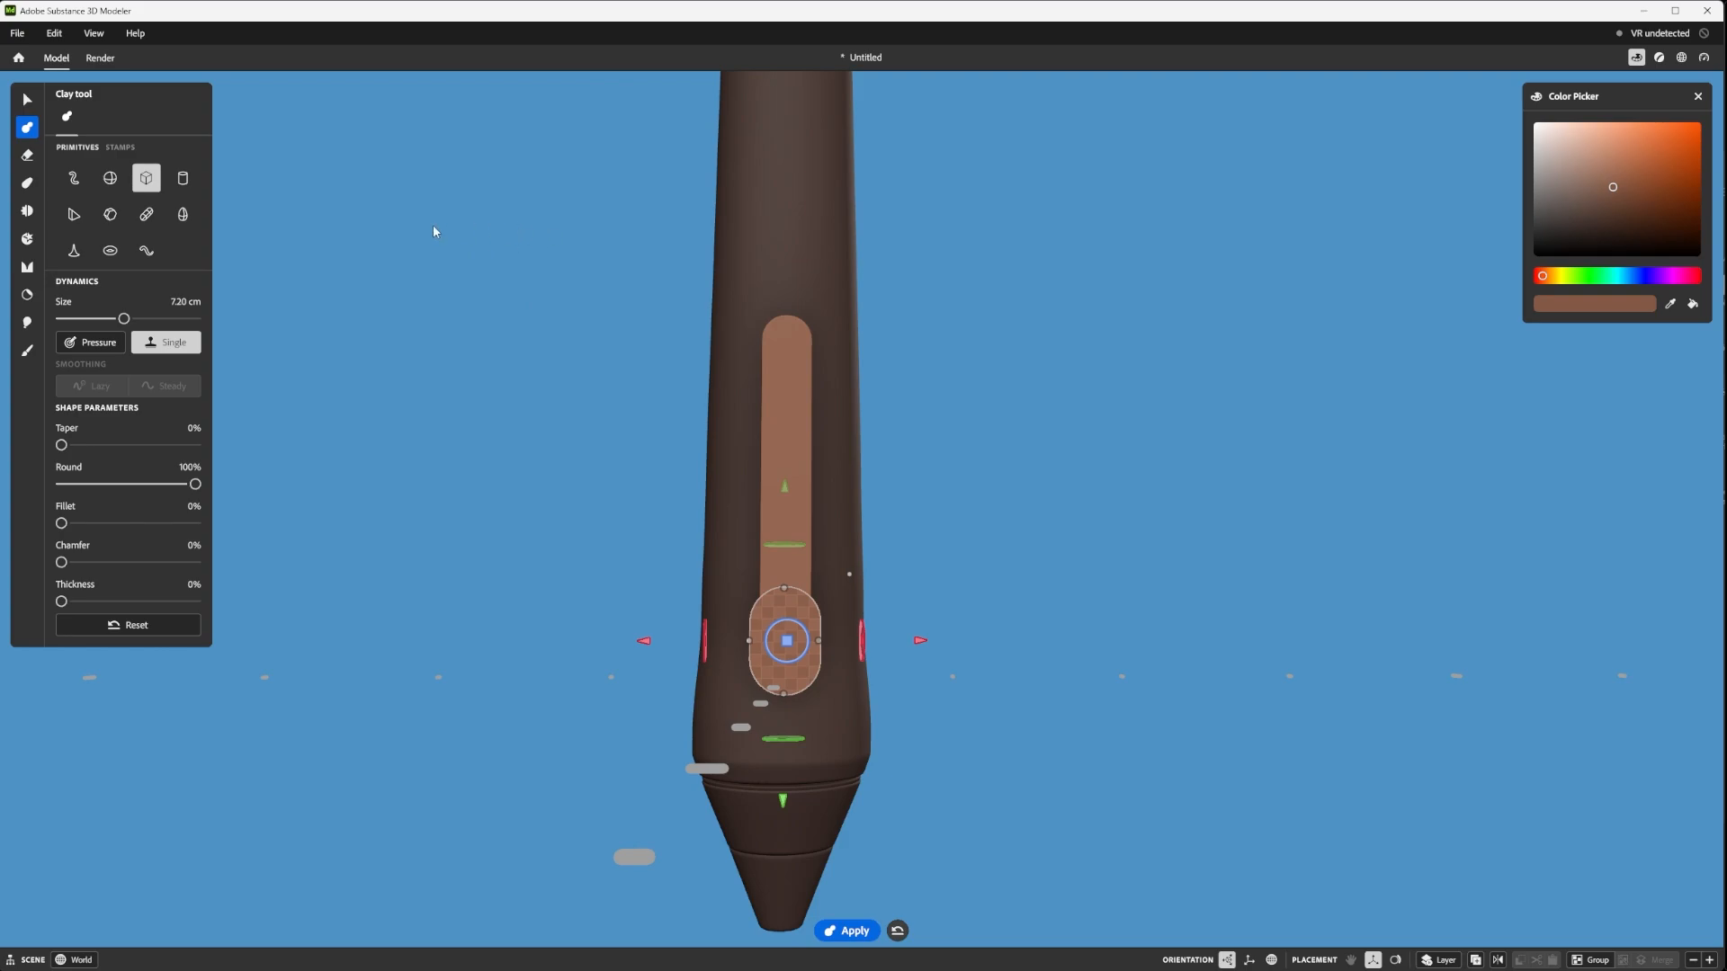
# - Select the long rounded button shape with its wider lower end and set it as a split Boolean
pyautogui.click(27, 99)
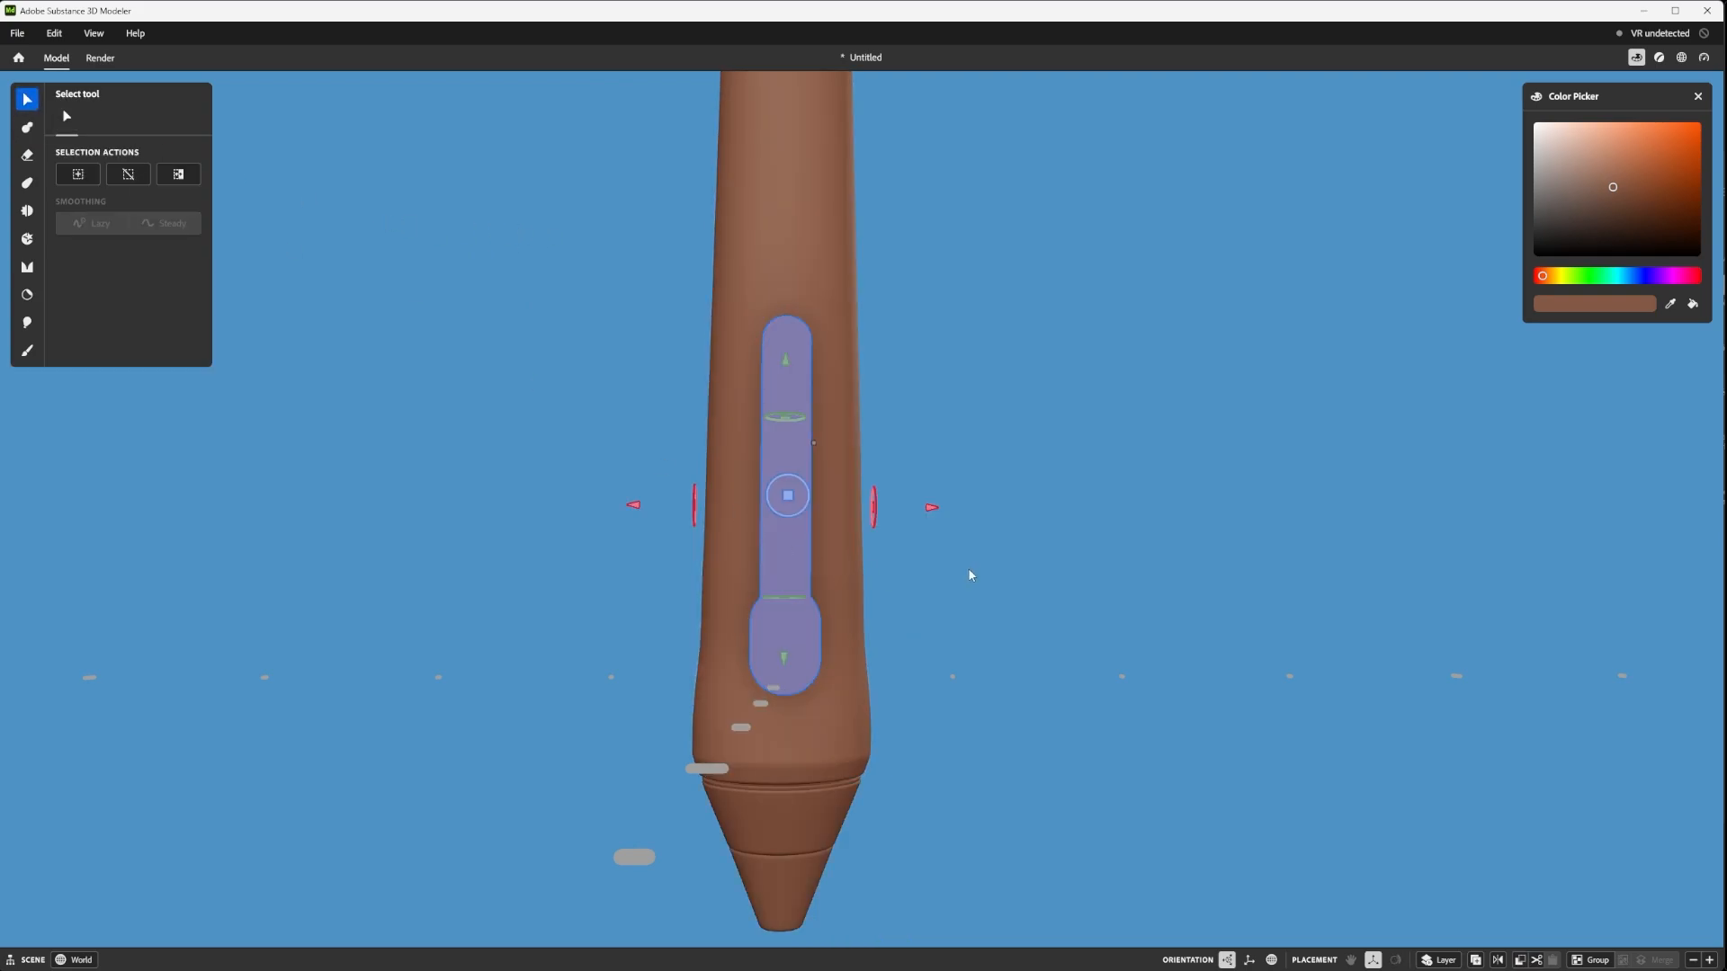
pyautogui.moveTo(794, 520); pyautogui.dragTo(777, 560, button='middle')
pyautogui.moveTo(1146, 442)
pyautogui.mouseDown(button='middle')
pyautogui.moveTo(995, 483)
pyautogui.moveTo(1119, 434)
pyautogui.mouseUp(button='middle')
pyautogui.rightClick(1119, 435)
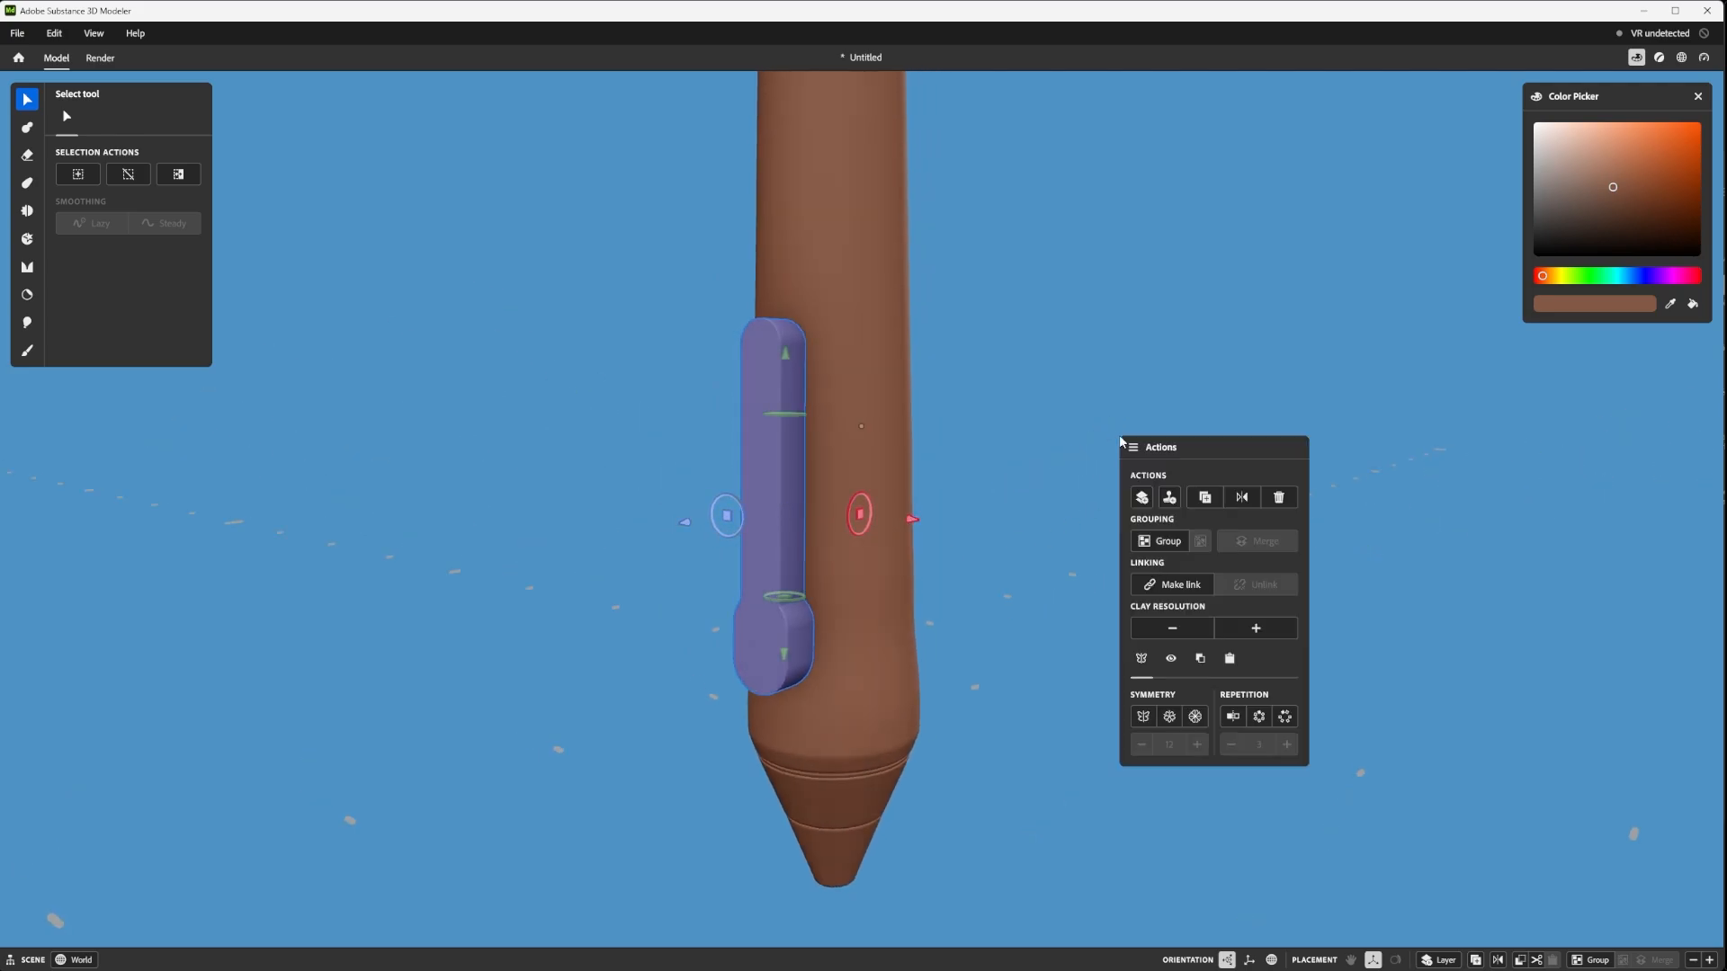
pyautogui.click(1203, 659)
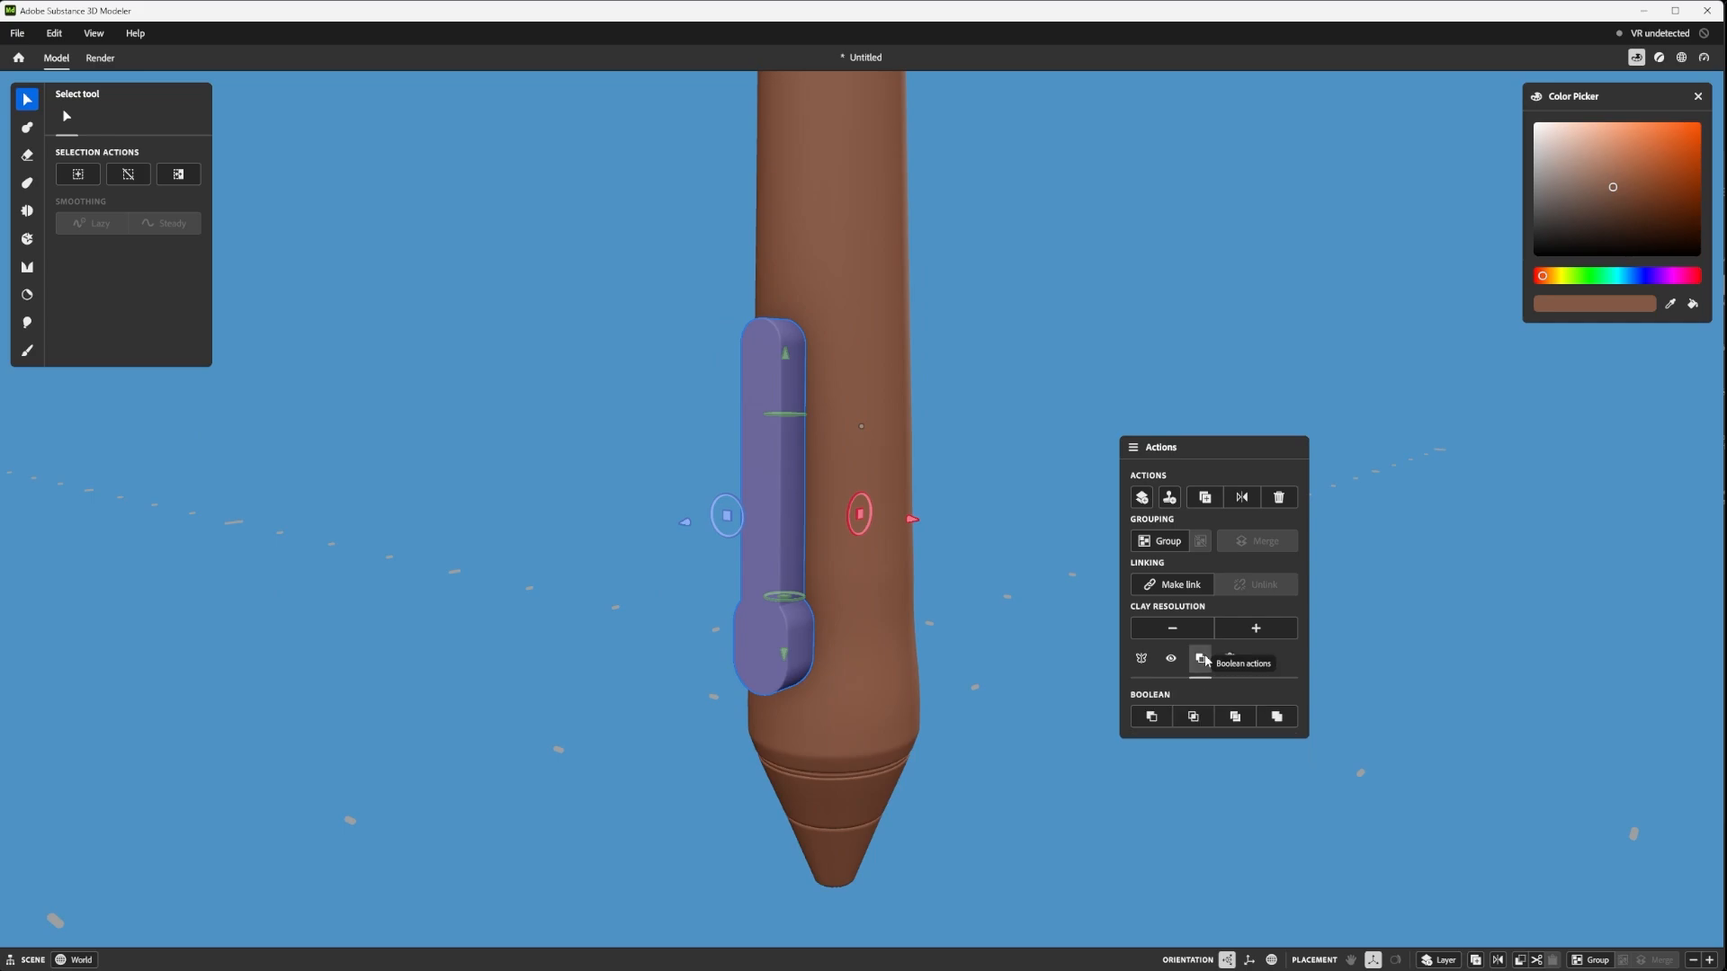
pyautogui.click(1237, 725)
# - Select the pen body behind the button shape and apply the Boolean to it
pyautogui.moveTo(443, 578); pyautogui.dragTo(670, 508, button='middle')
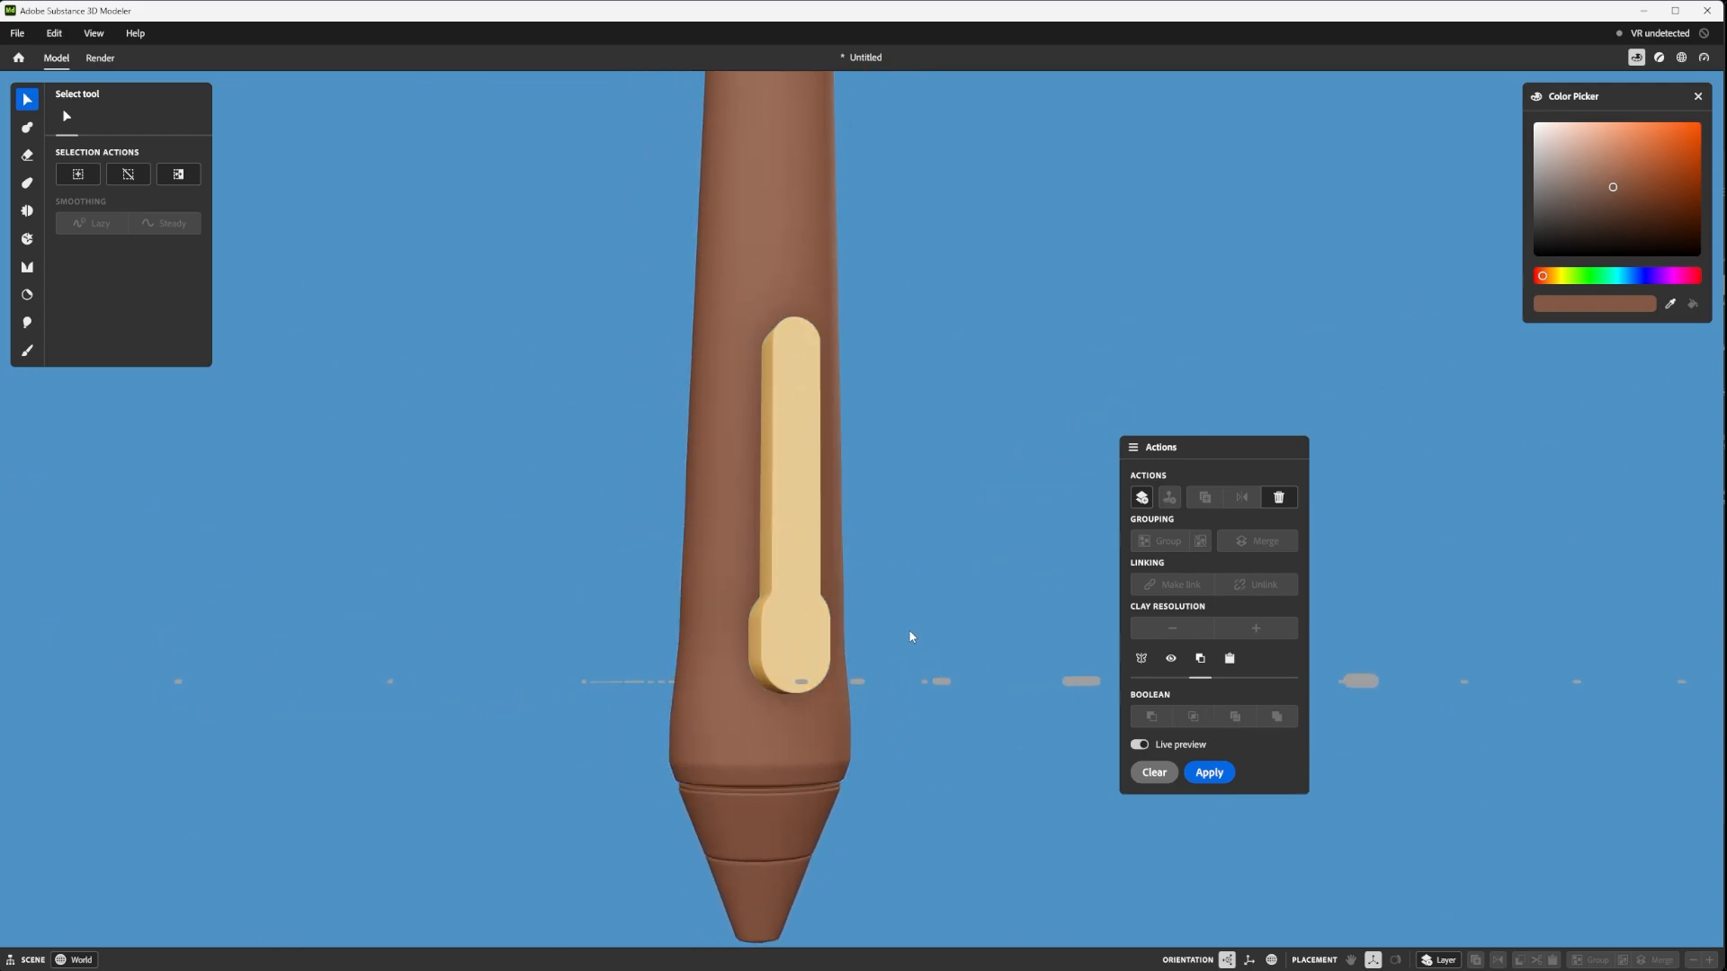
pyautogui.click(709, 317)
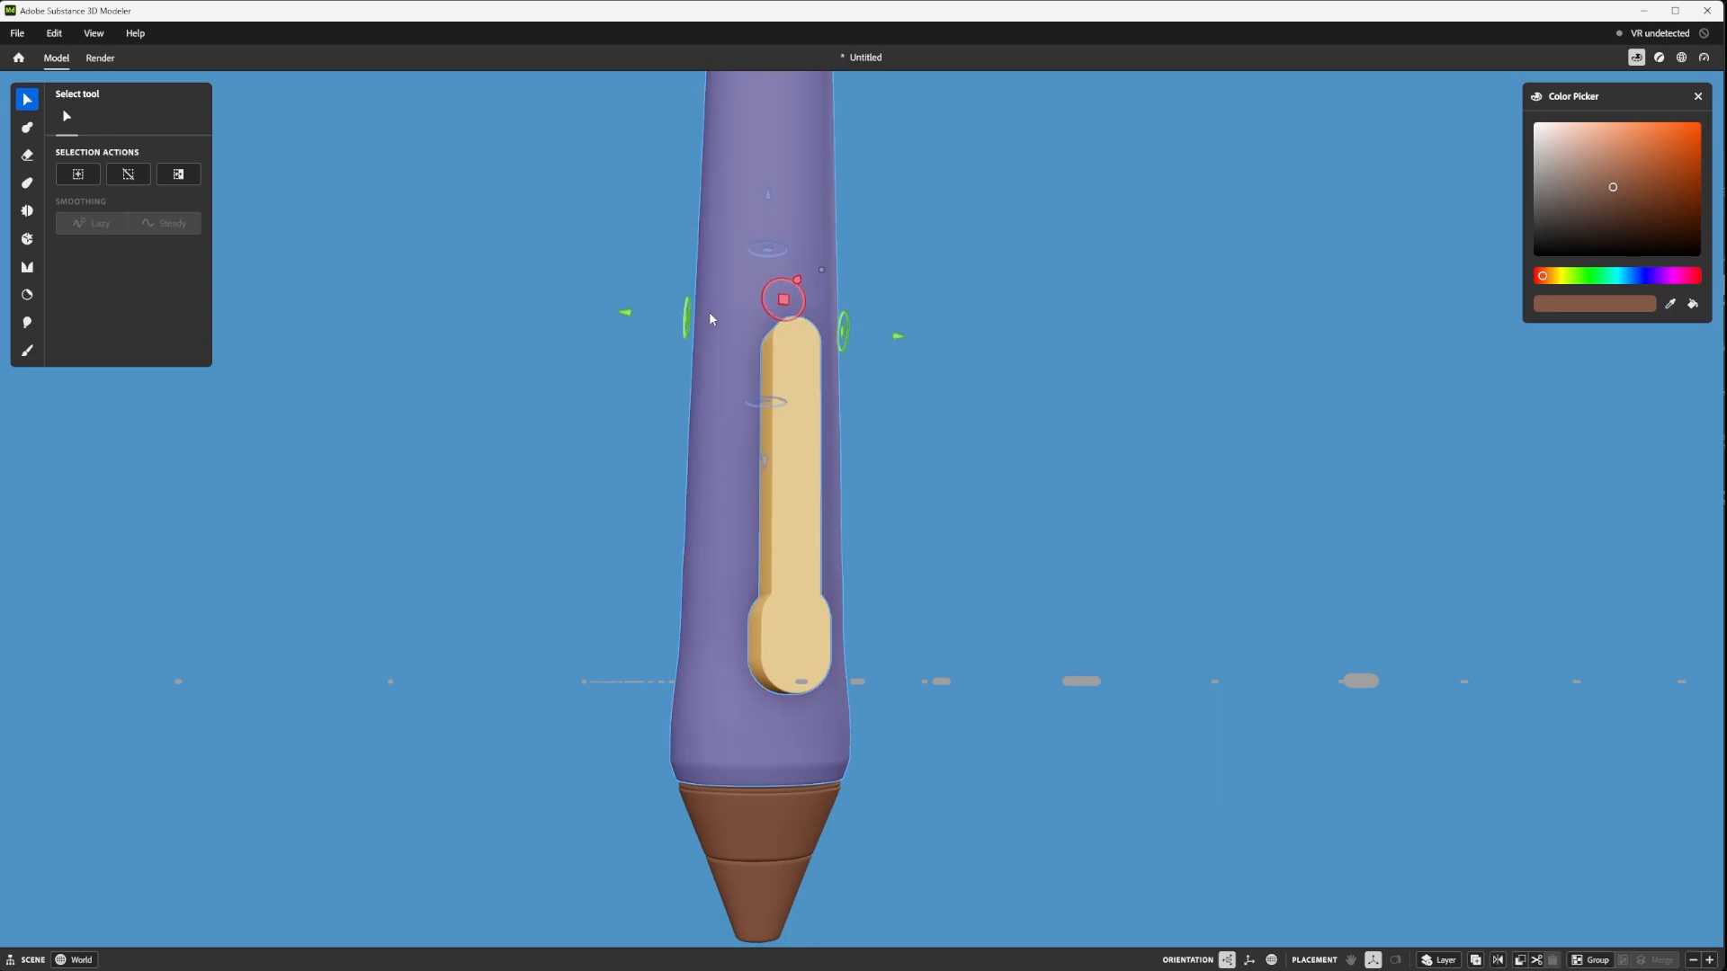
pyautogui.rightClick(1086, 552)
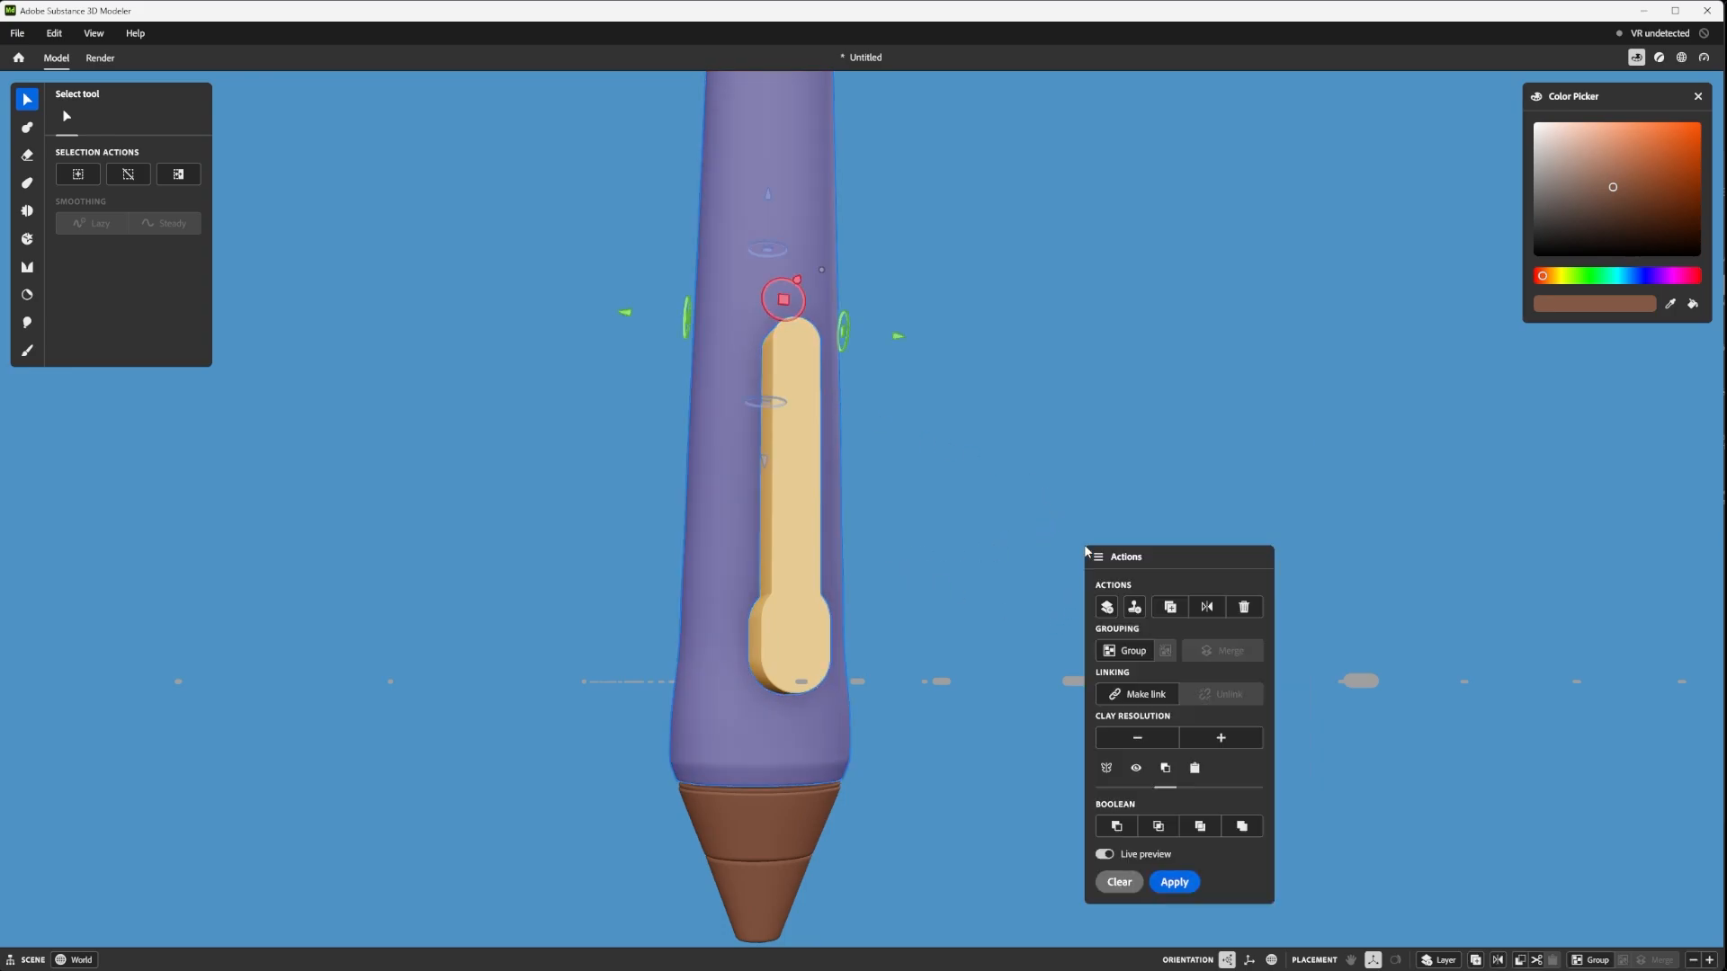
pyautogui.click(1172, 882)
# - Select the button-shaped Boolean cutter and hide it
pyautogui.moveTo(1167, 879); pyautogui.dragTo(696, 578, button='middle')
pyautogui.click(709, 577)
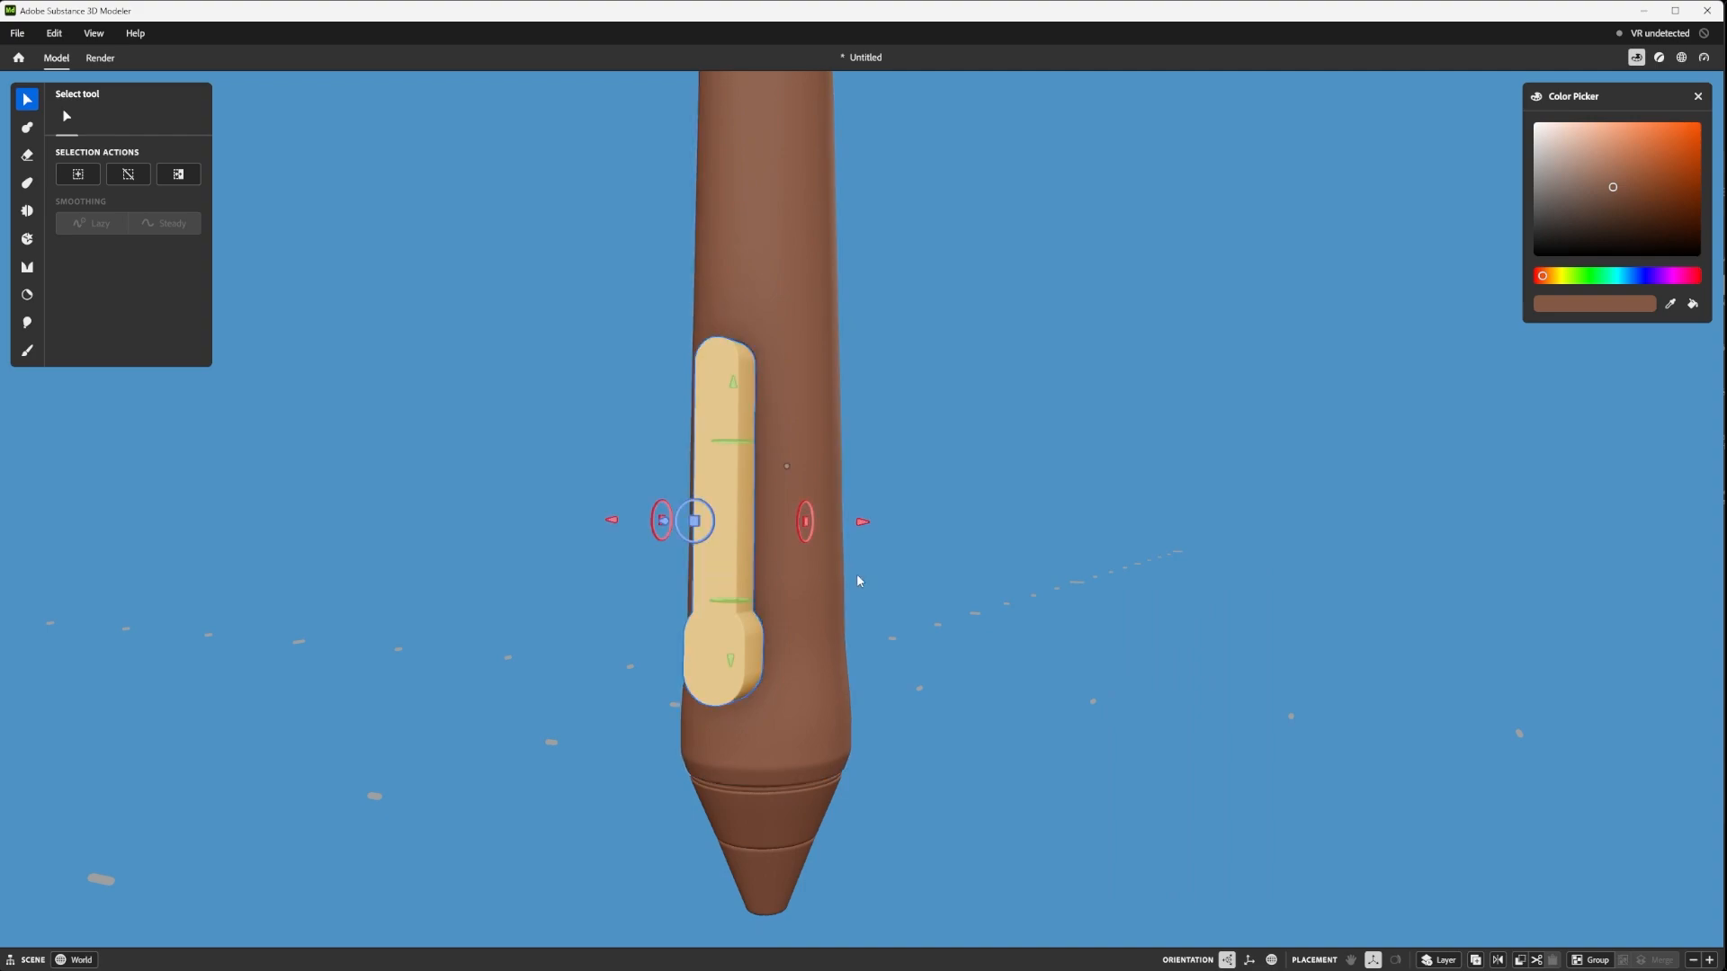
pyautogui.rightClick(1073, 574)
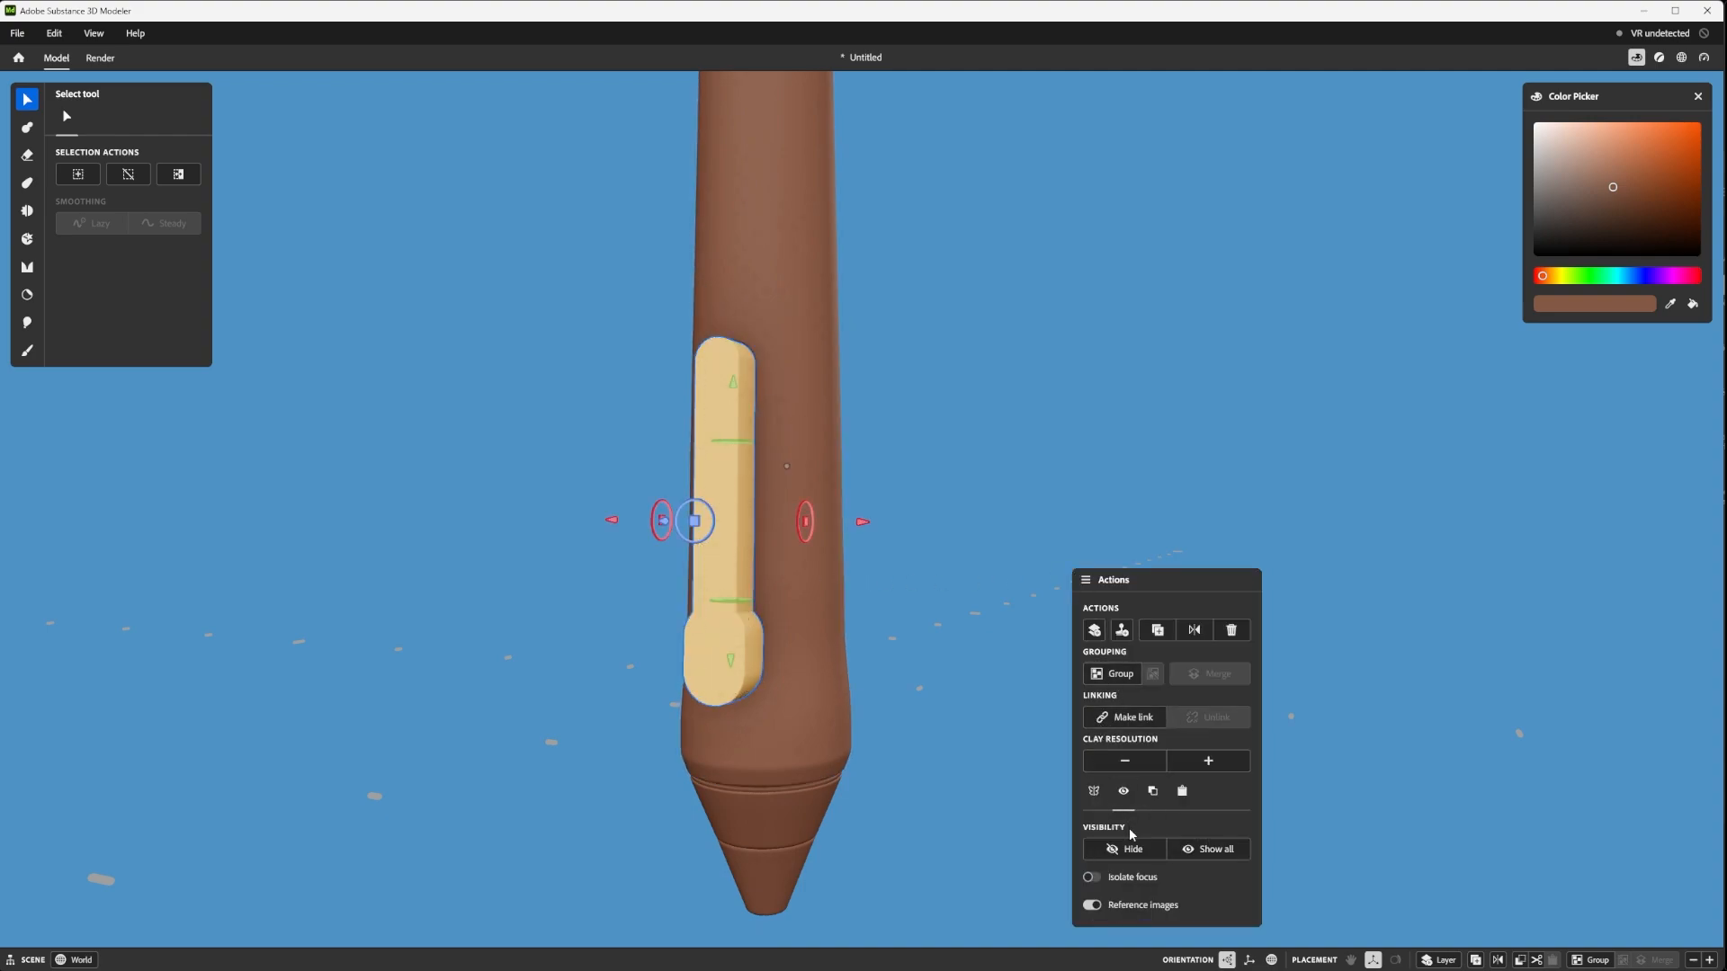
pyautogui.click(1131, 848)
# - Examine the cut outline of the button on the pen body for edge quality
pyautogui.scroll(5, 718, 608)
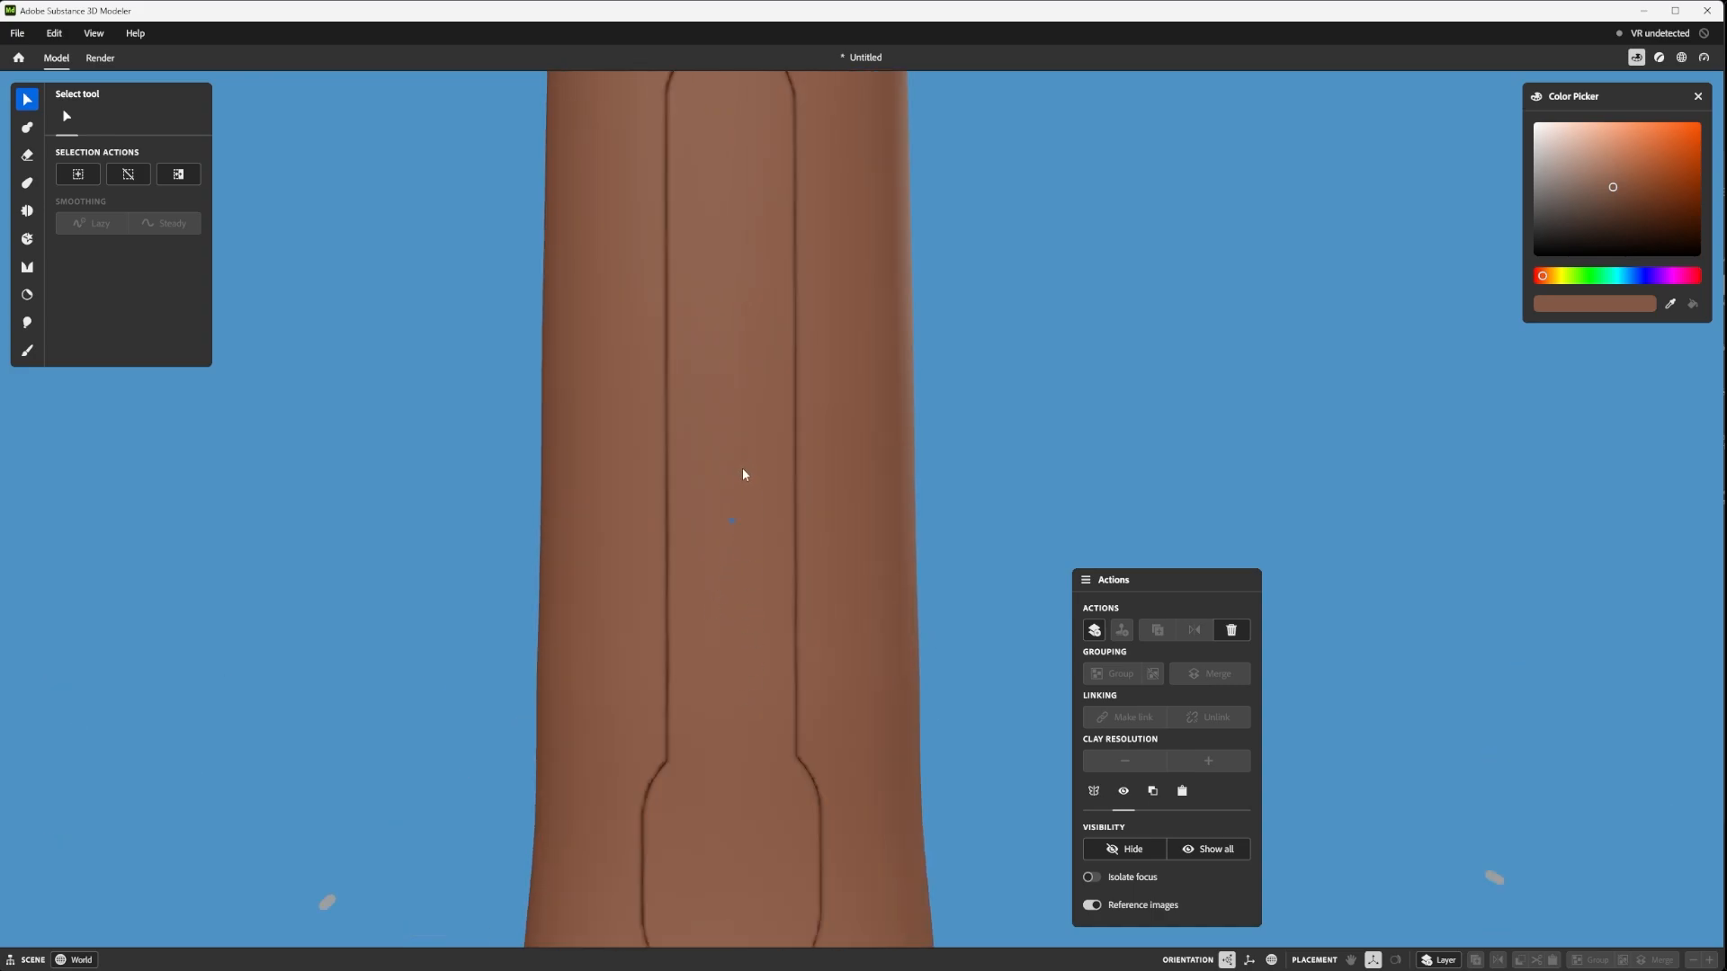
pyautogui.scroll(-5, 744, 470)
pyautogui.scroll(3, 694, 490)
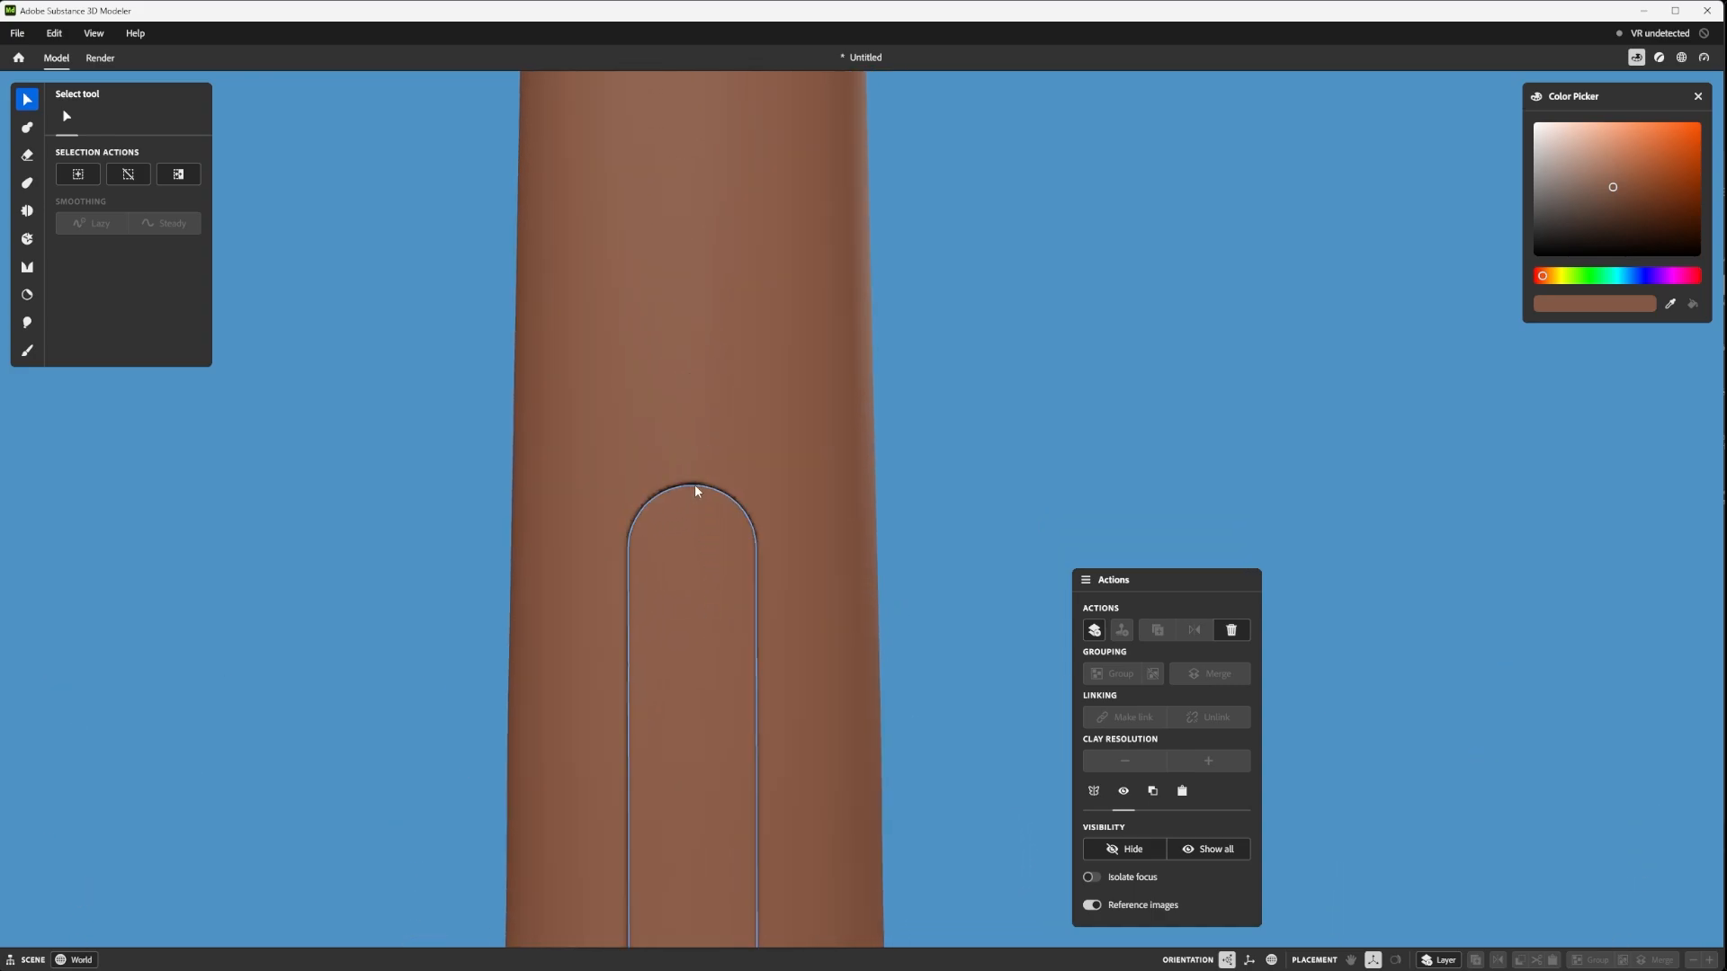
pyautogui.scroll(-3, 796, 612)
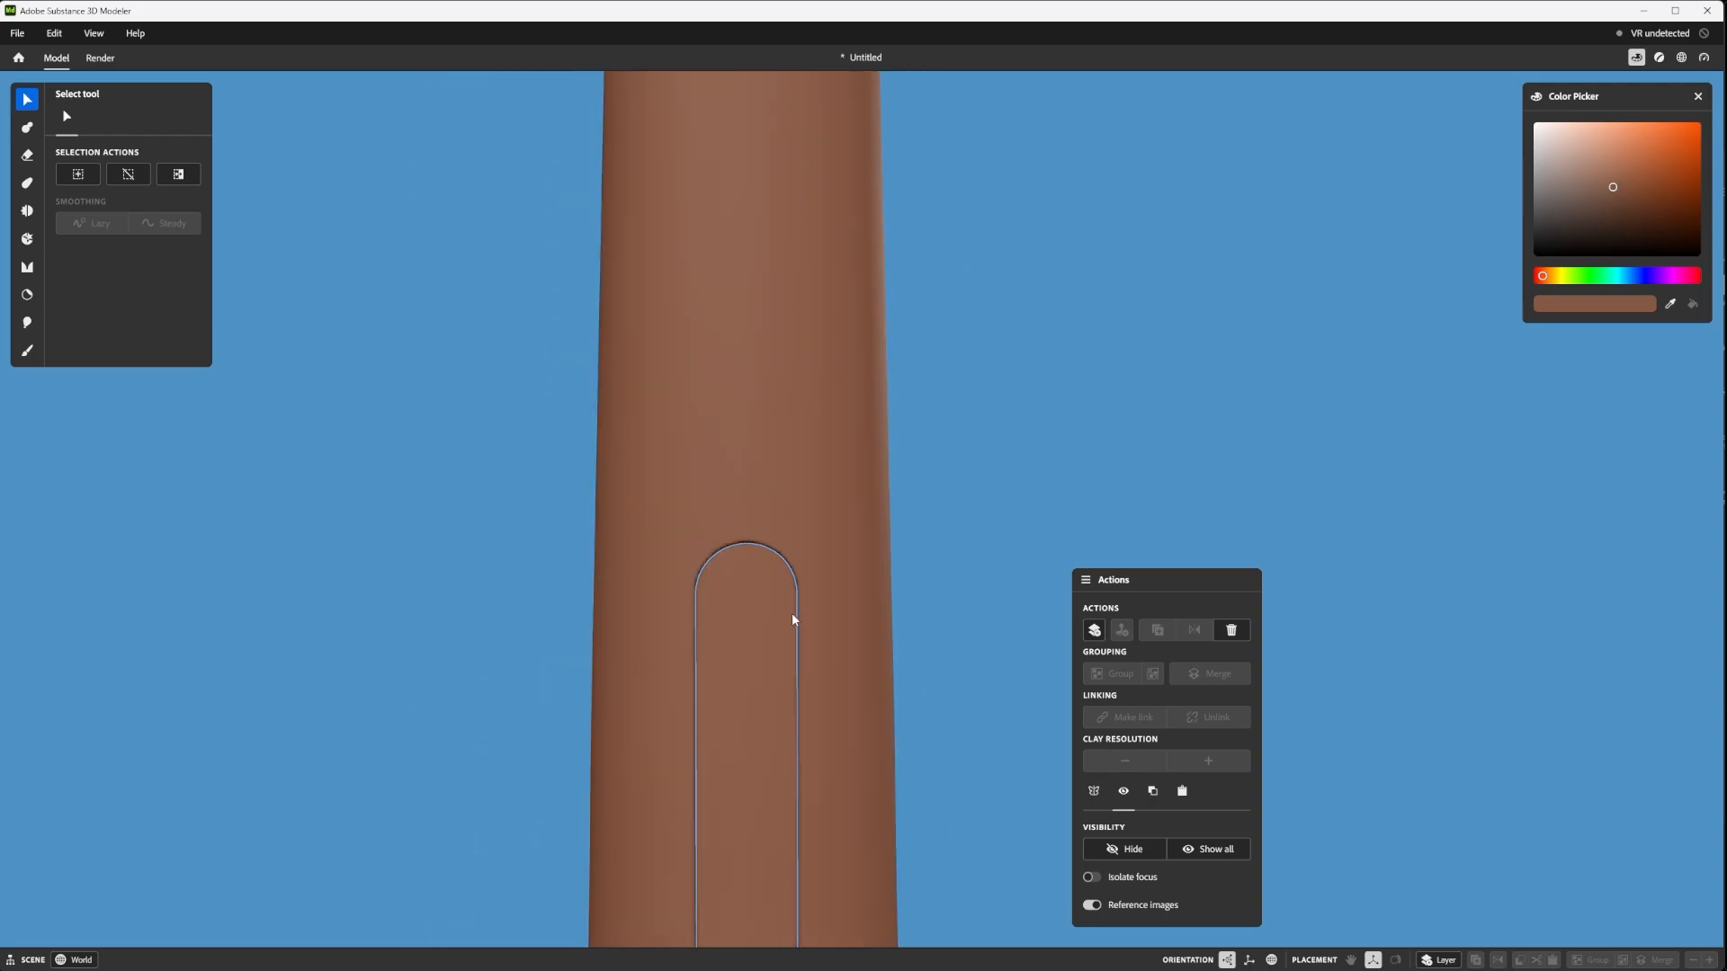
pyautogui.scroll(3, 744, 521)
pyautogui.scroll(-6, 698, 570)
pyautogui.moveTo(717, 685); pyautogui.dragTo(719, 472, button='middle')
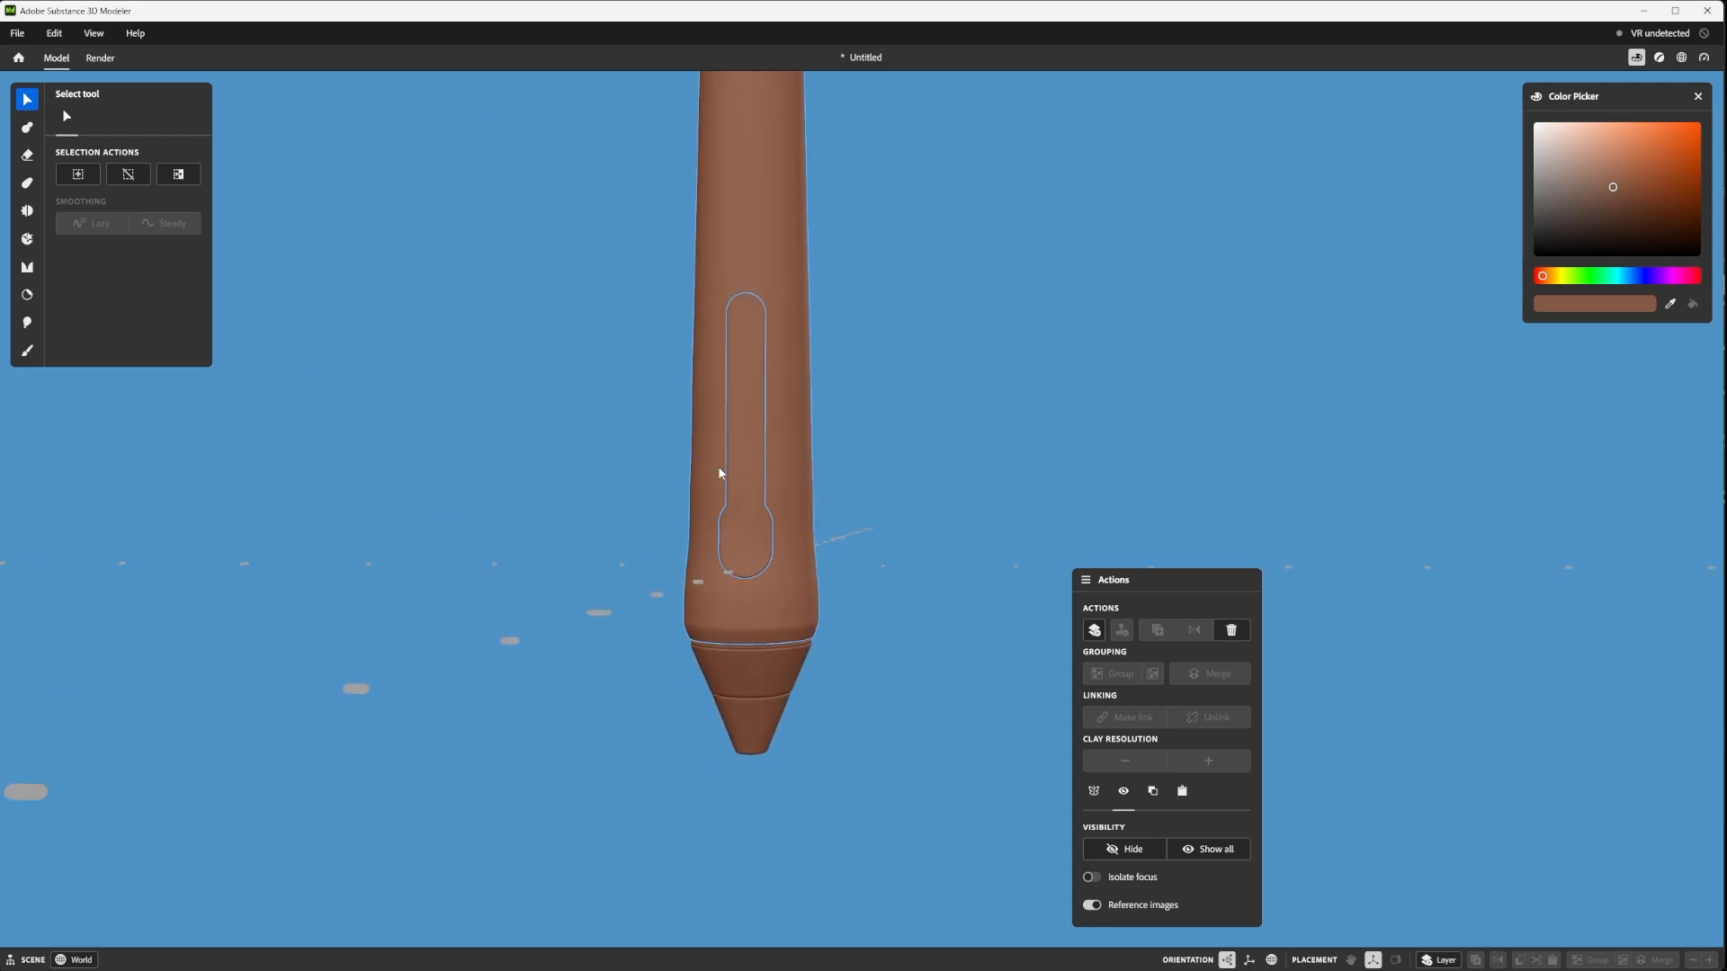
pyautogui.scroll(3, 717, 475)
pyautogui.scroll(-3, 715, 476)
pyautogui.scroll(2, 724, 522)
pyautogui.scroll(4, 722, 523)
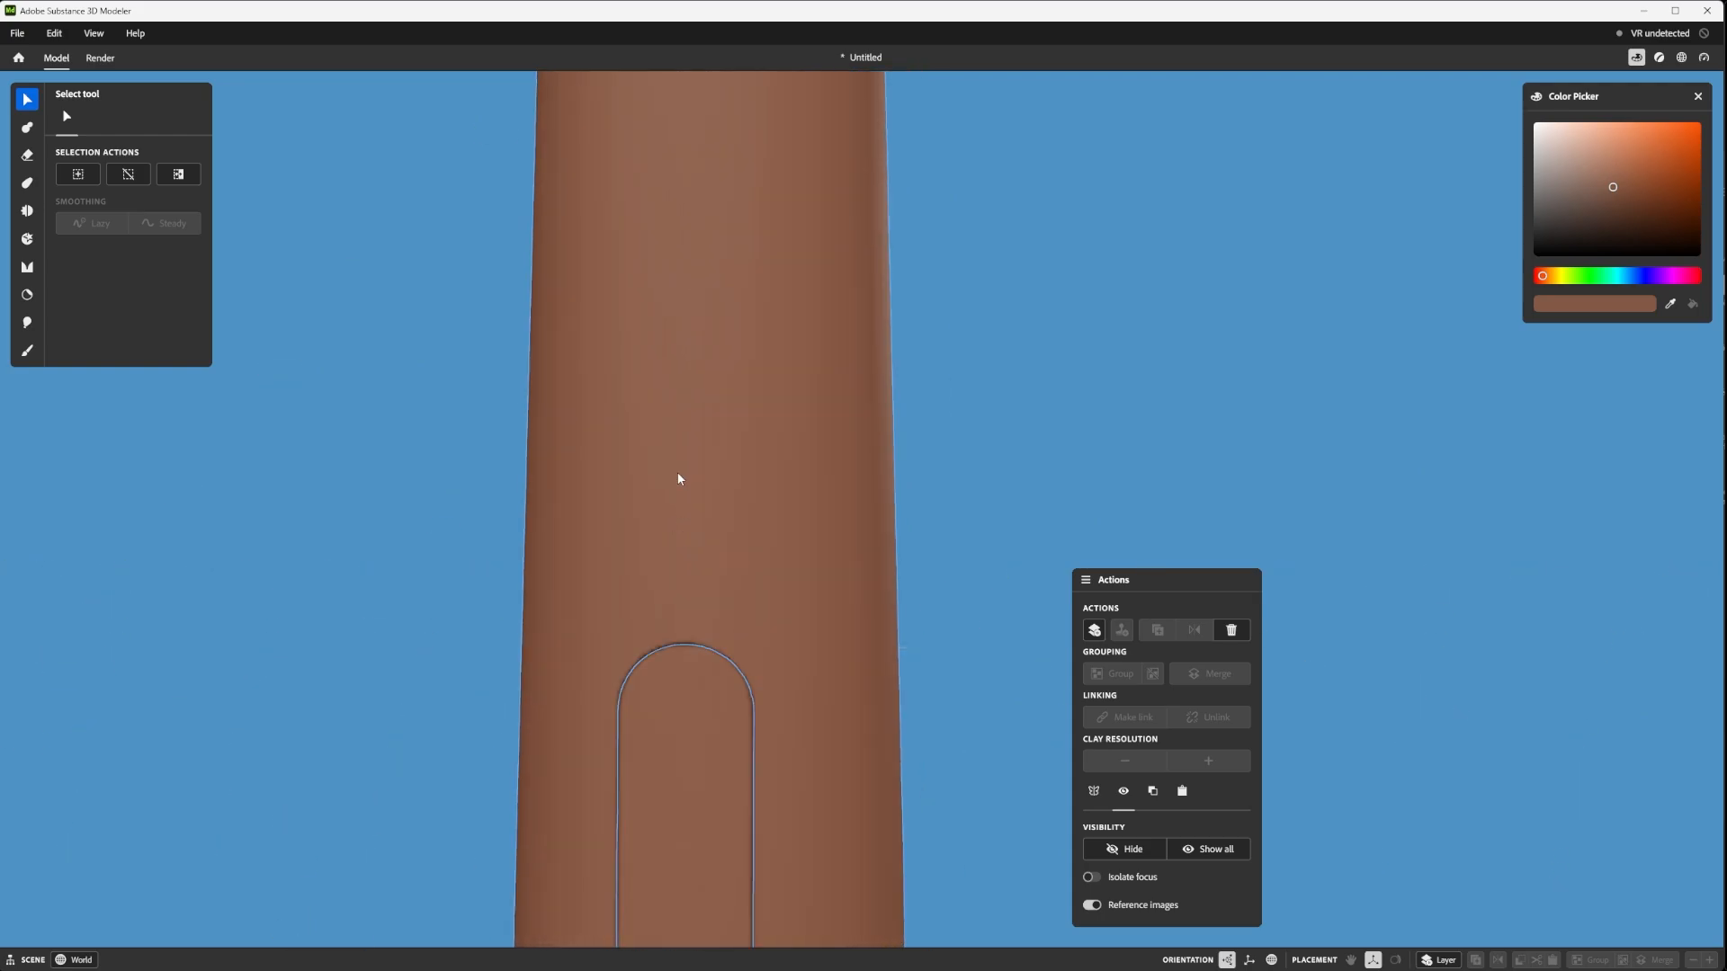
# - Increase the clay resolution of the pen body once and inspect the edge around the button
pyautogui.click(740, 537)
pyautogui.rightClick(821, 482)
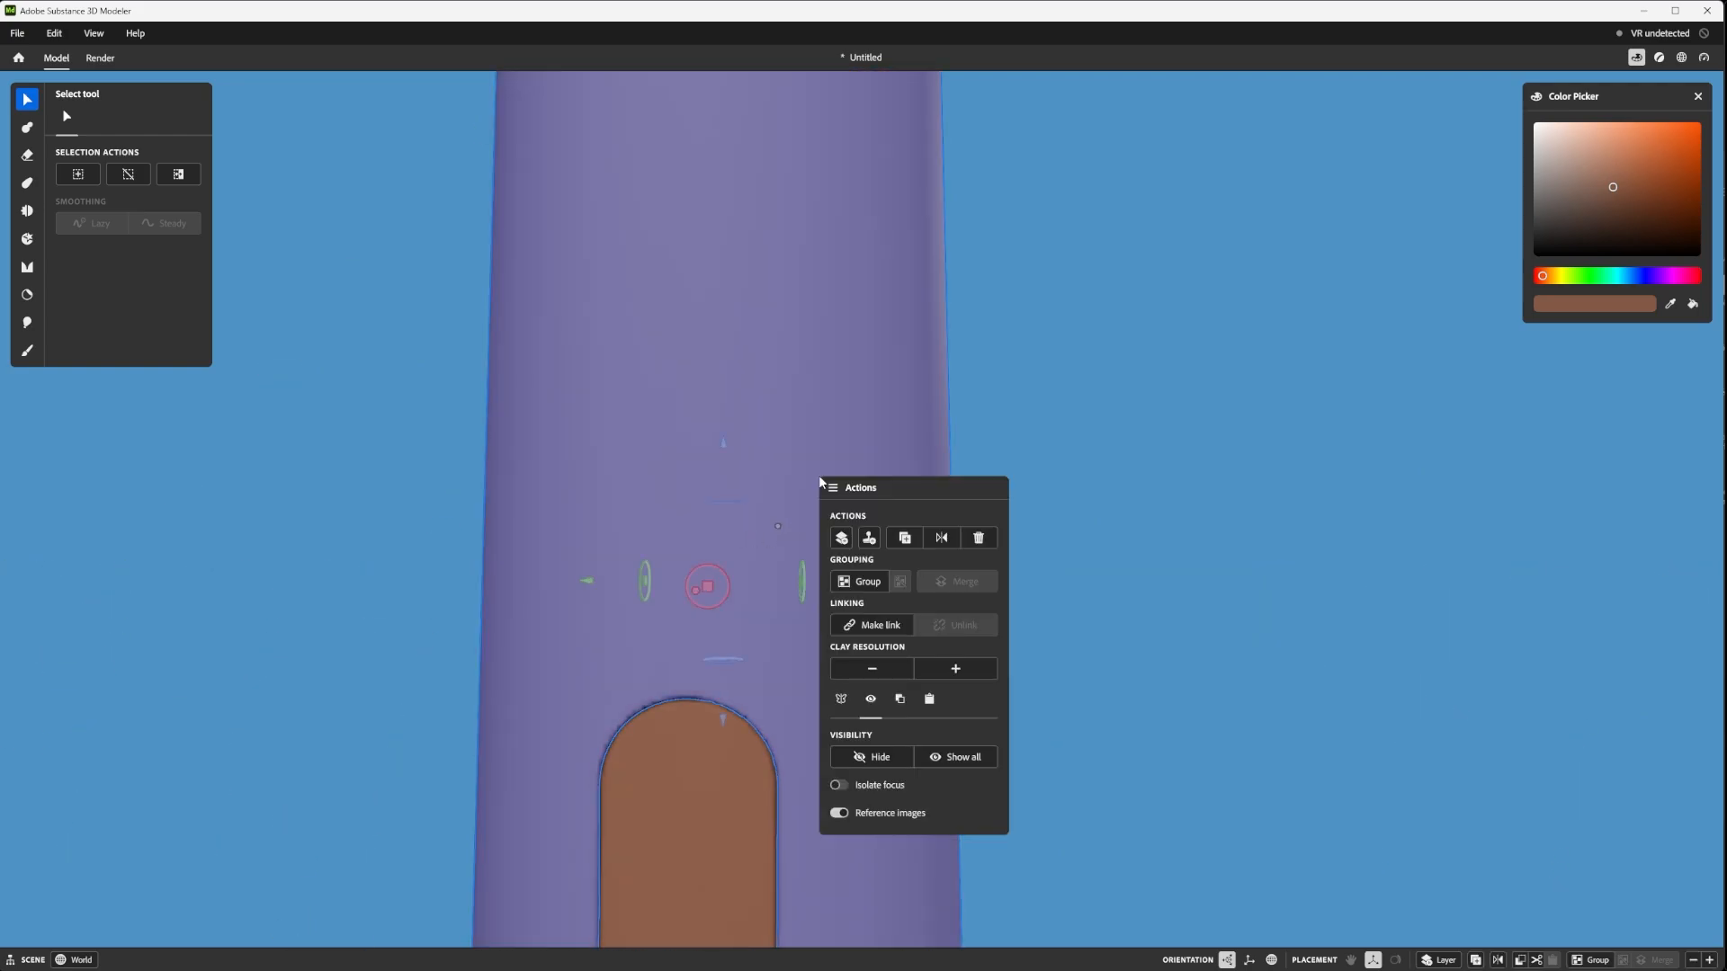
pyautogui.click(955, 669)
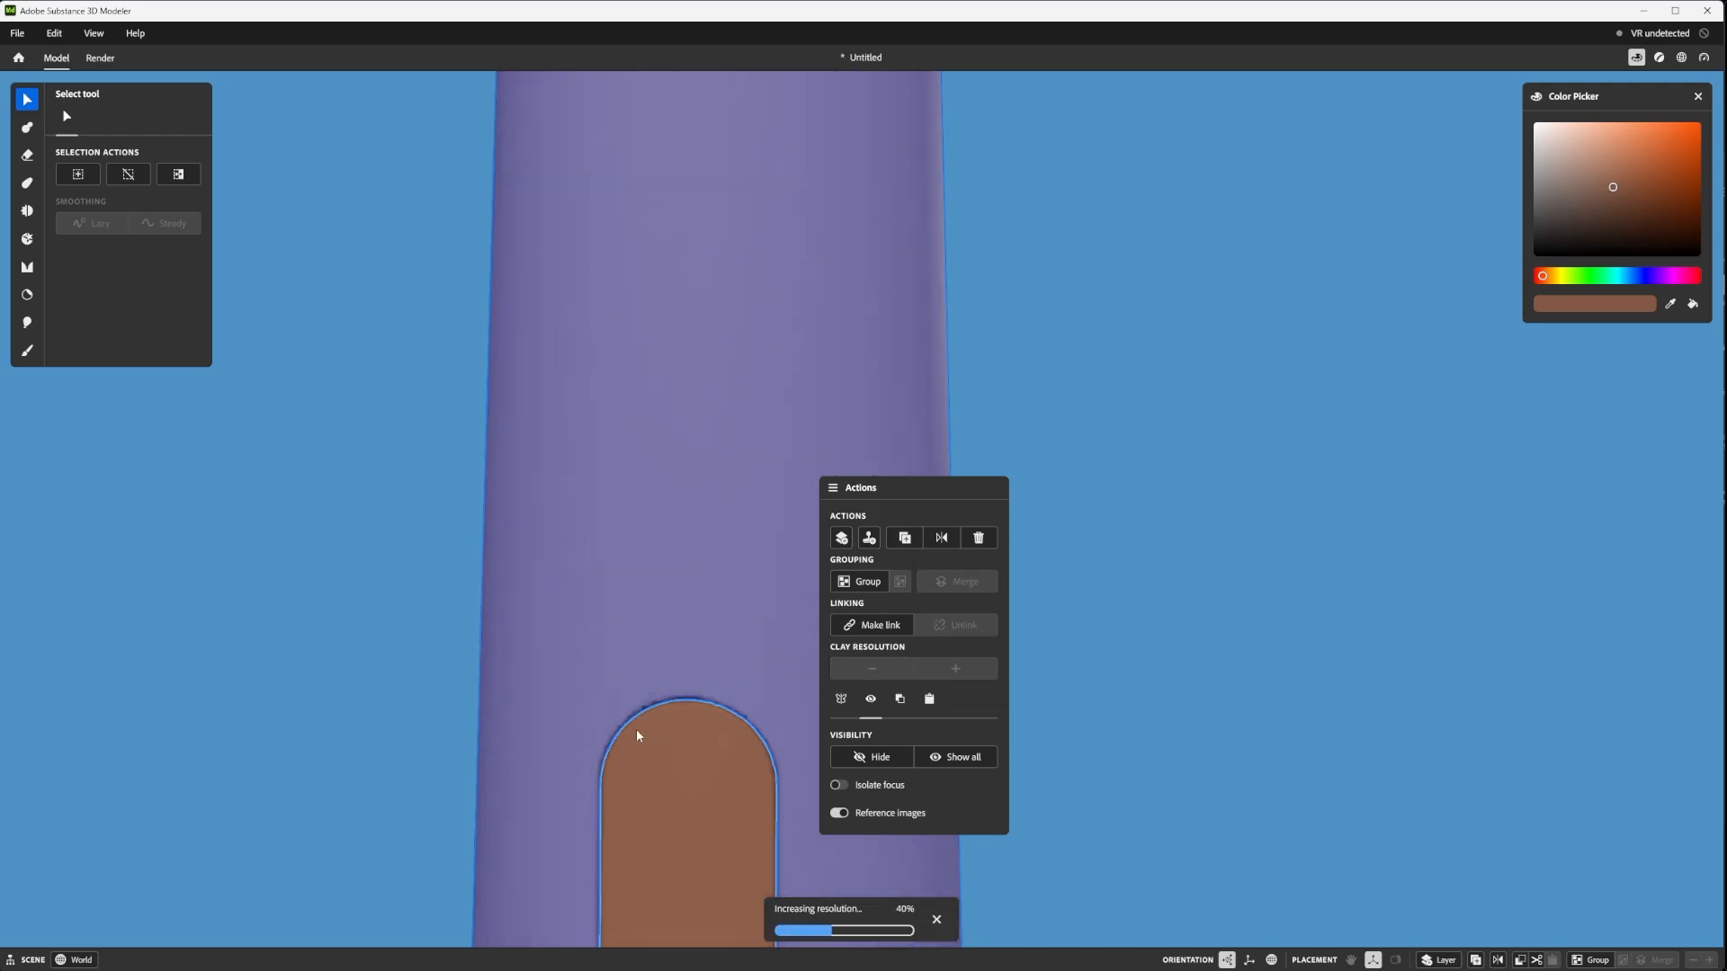
pyautogui.scroll(5, 619, 730)
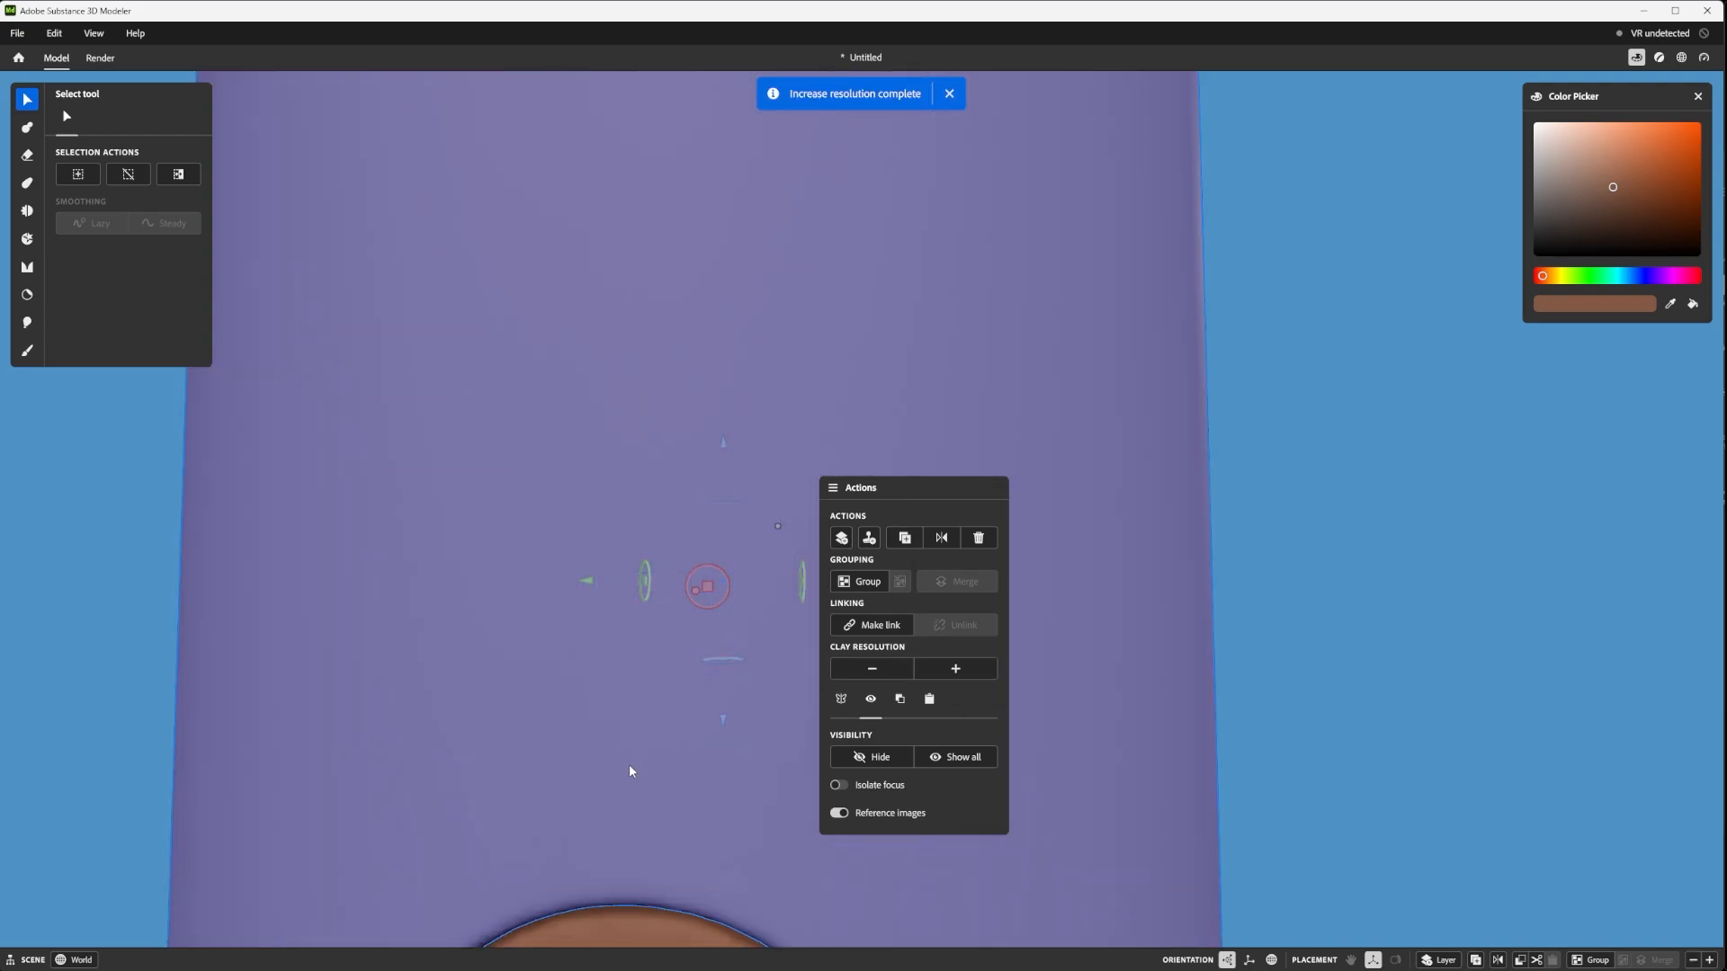
pyautogui.keyDown('alt'); pyautogui.moveTo(573, 688); pyautogui.dragTo(614, 604, button='middle'); pyautogui.keyUp('alt')
pyautogui.scroll(-3, 537, 707)
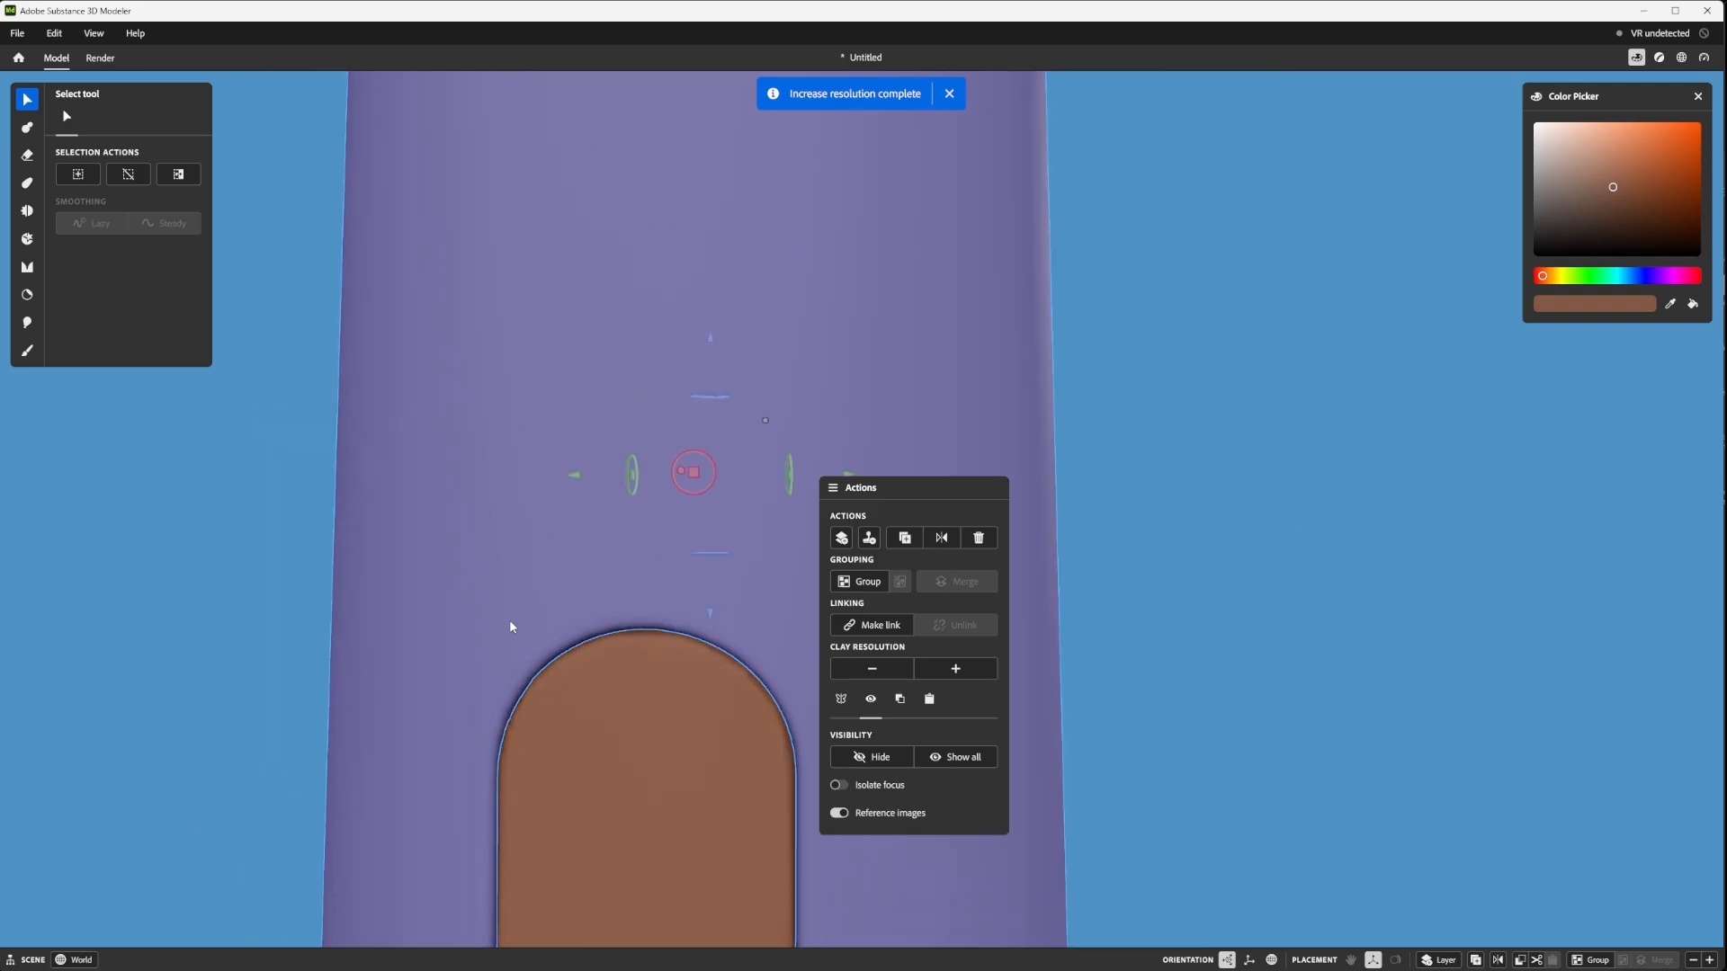
pyautogui.scroll(3, 576, 657)
pyautogui.scroll(-3, 706, 691)
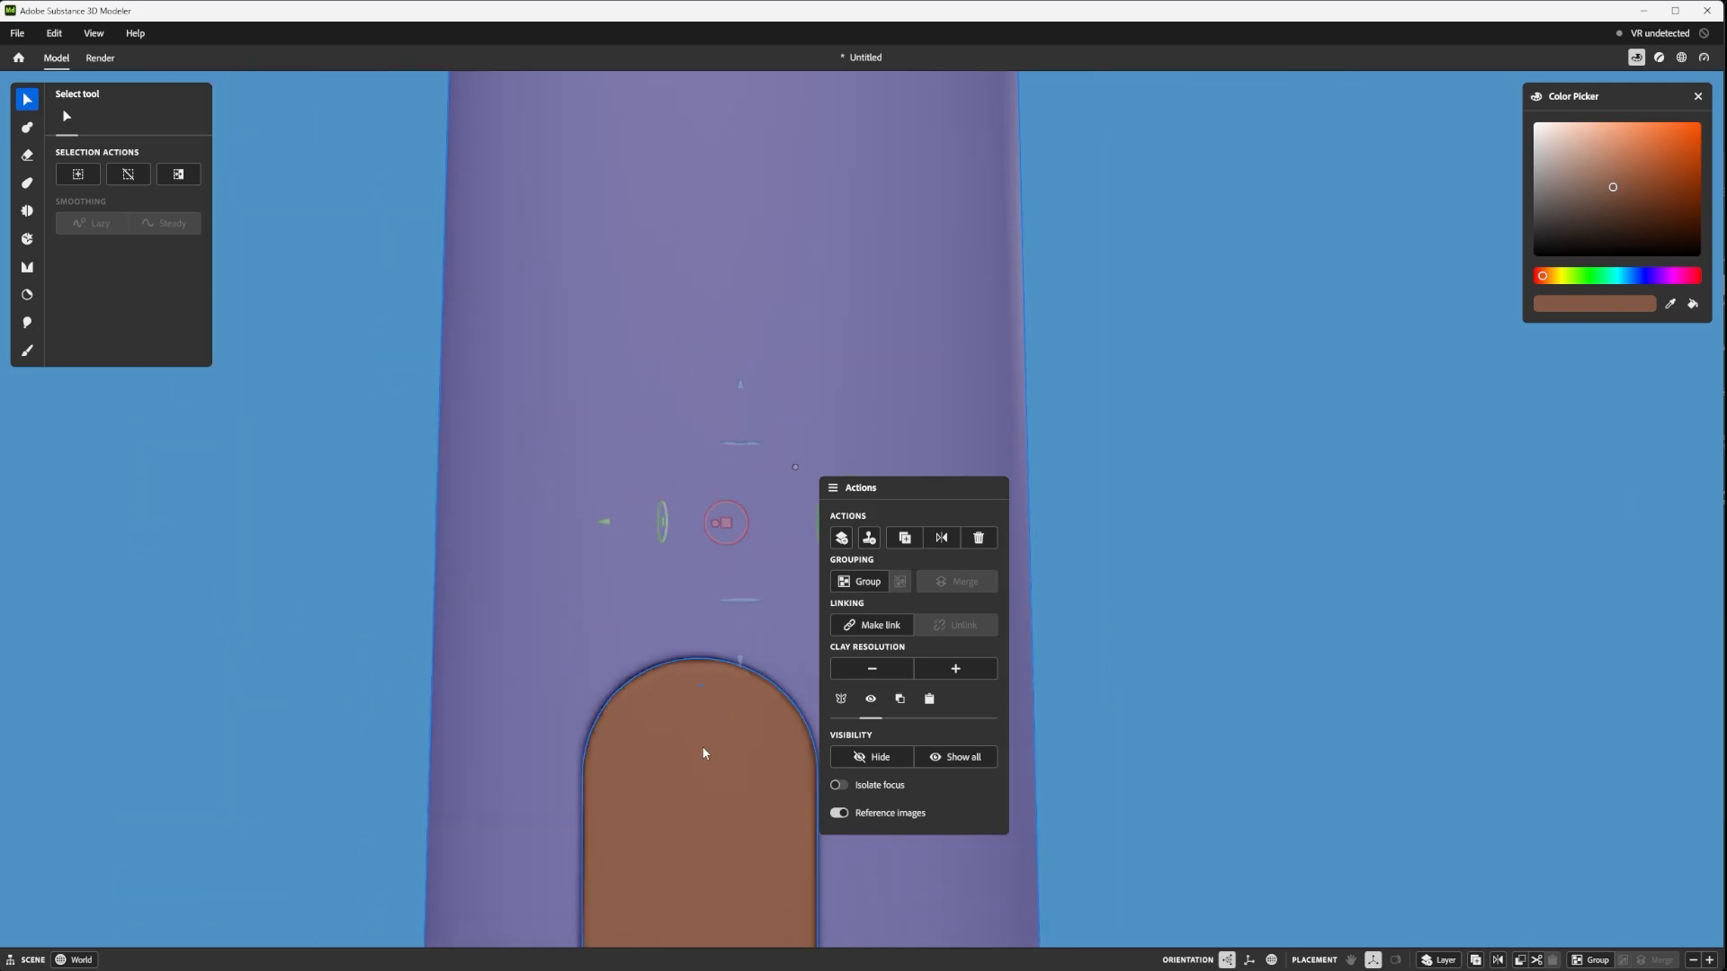
# - Select the upper cone section below the thin ring and increase its clay resolution once
pyautogui.keyDown('alt'); pyautogui.moveTo(705, 752); pyautogui.dragTo(632, 483, button='middle'); pyautogui.keyUp('alt')
pyautogui.scroll(-4, 614, 418)
pyautogui.keyDown('alt'); pyautogui.moveTo(604, 739); pyautogui.dragTo(582, 466, button='middle'); pyautogui.keyUp('alt')
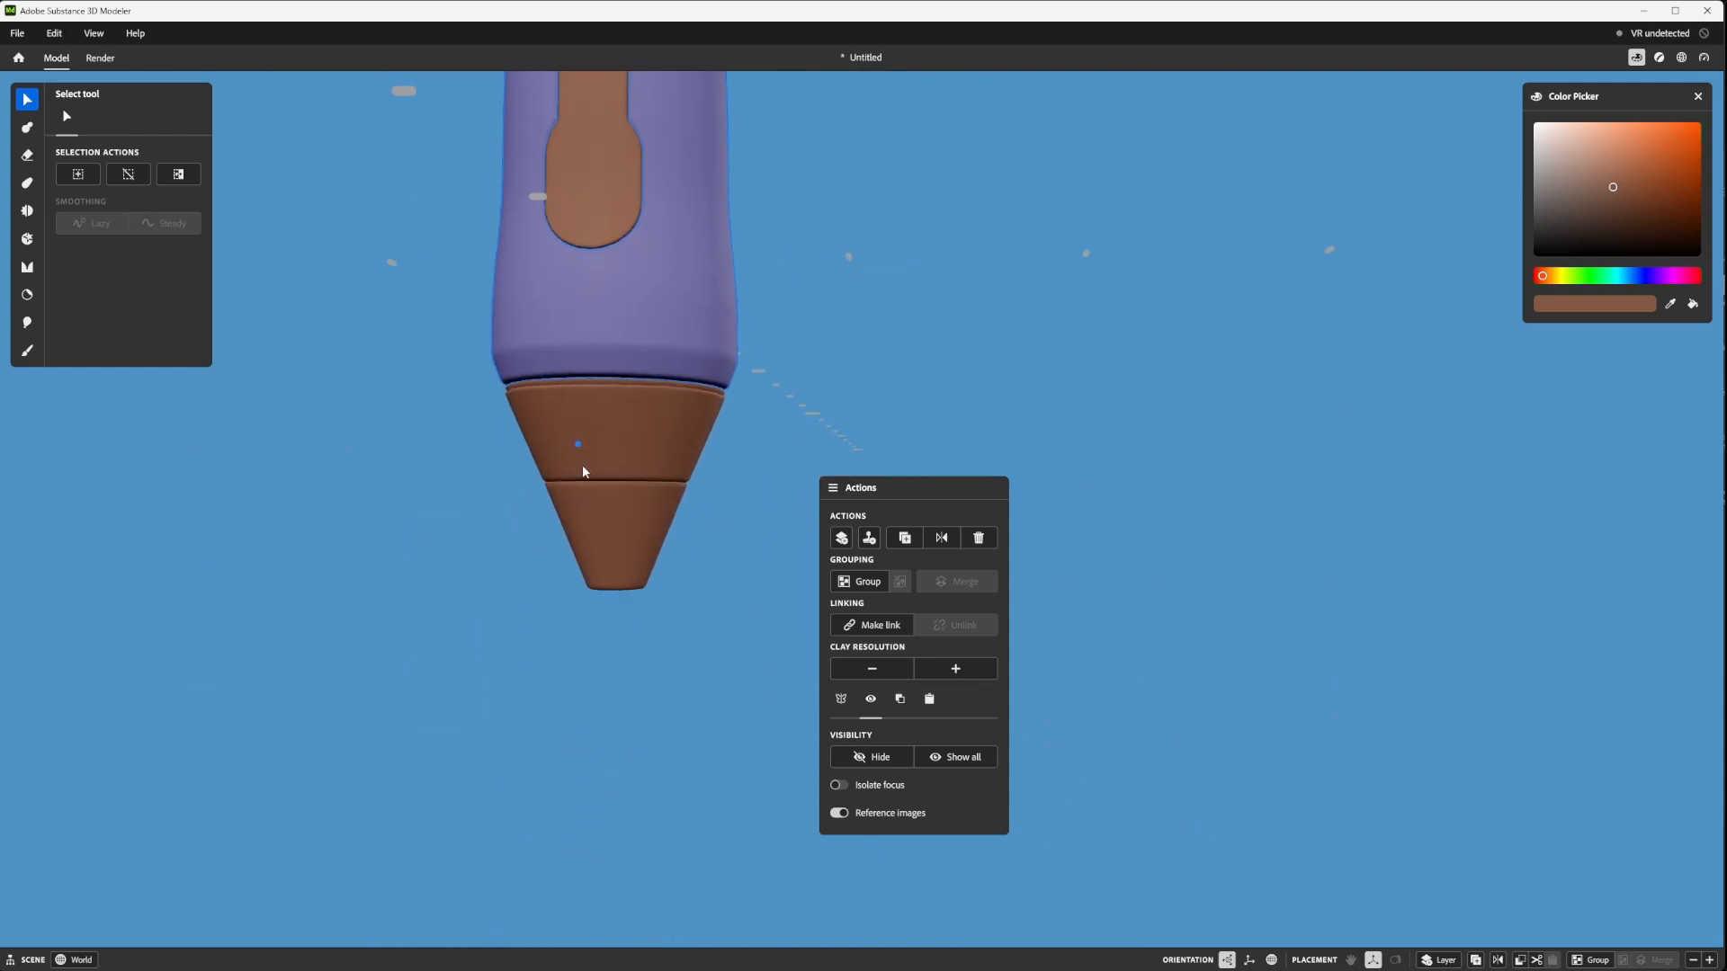
pyautogui.moveTo(586, 557)
pyautogui.keyDown('alt'); pyautogui.mouseDown()
pyautogui.moveTo(624, 471)
pyautogui.moveTo(578, 570)
pyautogui.mouseUp(); pyautogui.keyUp('alt')
pyautogui.scroll(4, 601, 529)
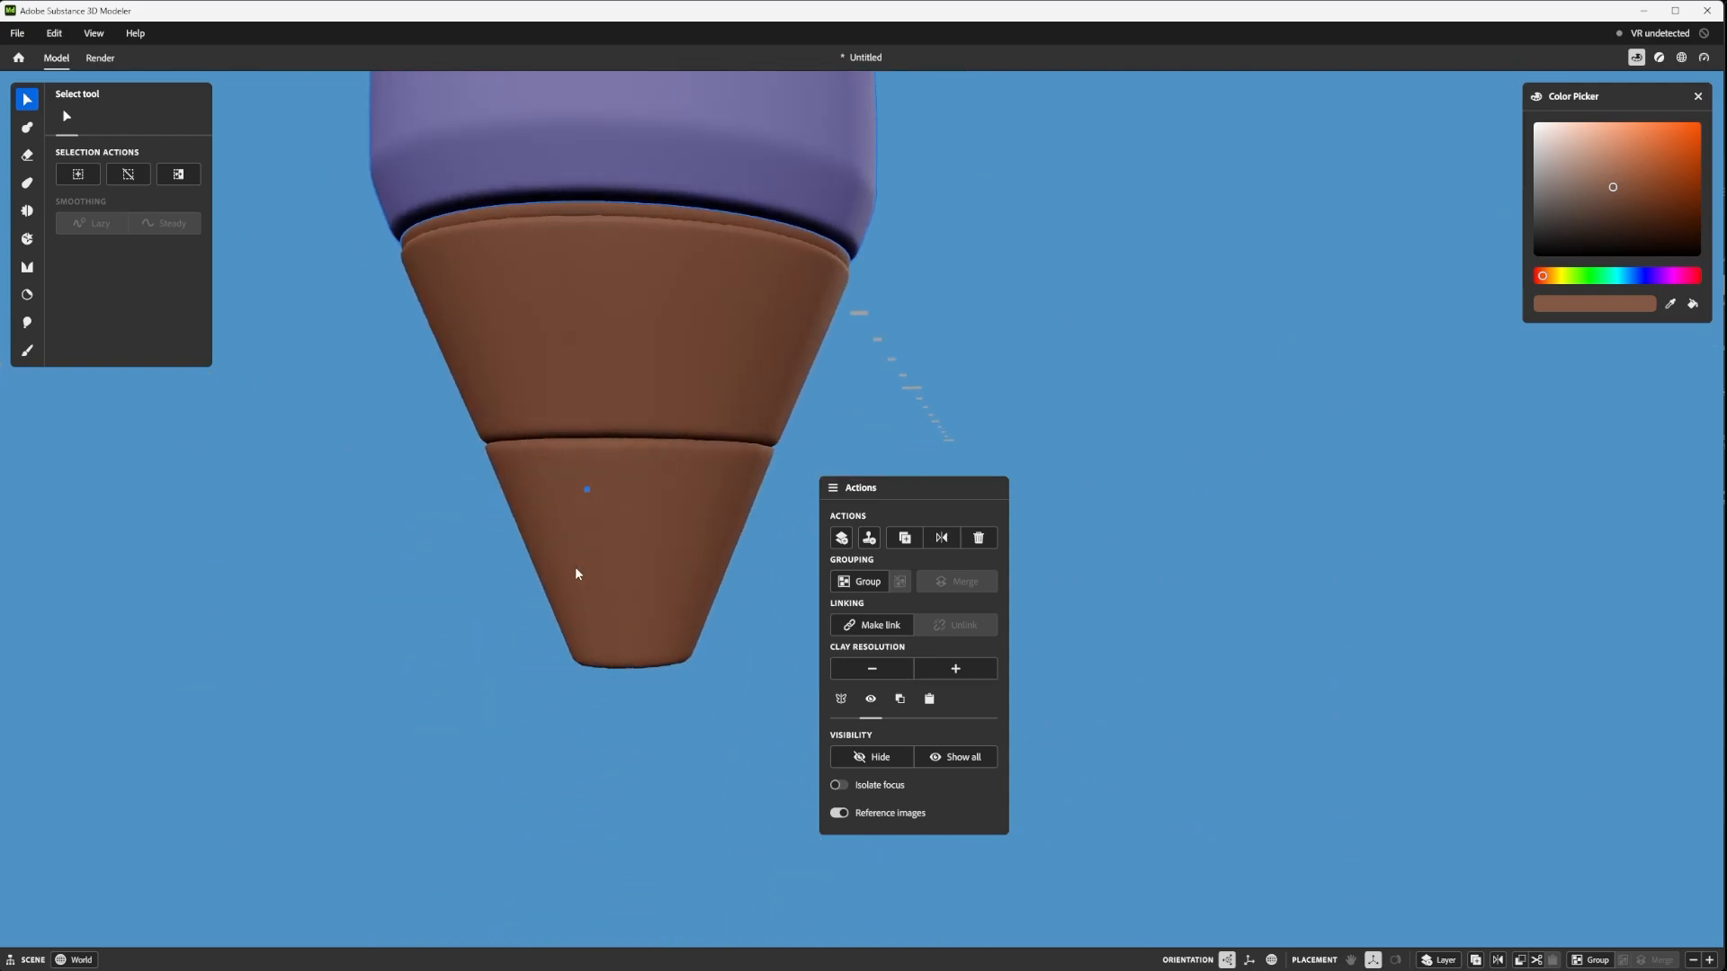
pyautogui.moveTo(567, 485)
pyautogui.keyDown('alt'); pyautogui.mouseDown()
pyautogui.moveTo(678, 408)
pyautogui.moveTo(587, 508)
pyautogui.mouseUp(); pyautogui.keyUp('alt')
pyautogui.keyDown('alt'); pyautogui.moveTo(560, 670); pyautogui.dragTo(585, 362); pyautogui.keyUp('alt')
pyautogui.keyDown('alt'); pyautogui.moveTo(517, 262); pyautogui.dragTo(504, 551); pyautogui.keyUp('alt')
pyautogui.click(545, 544)
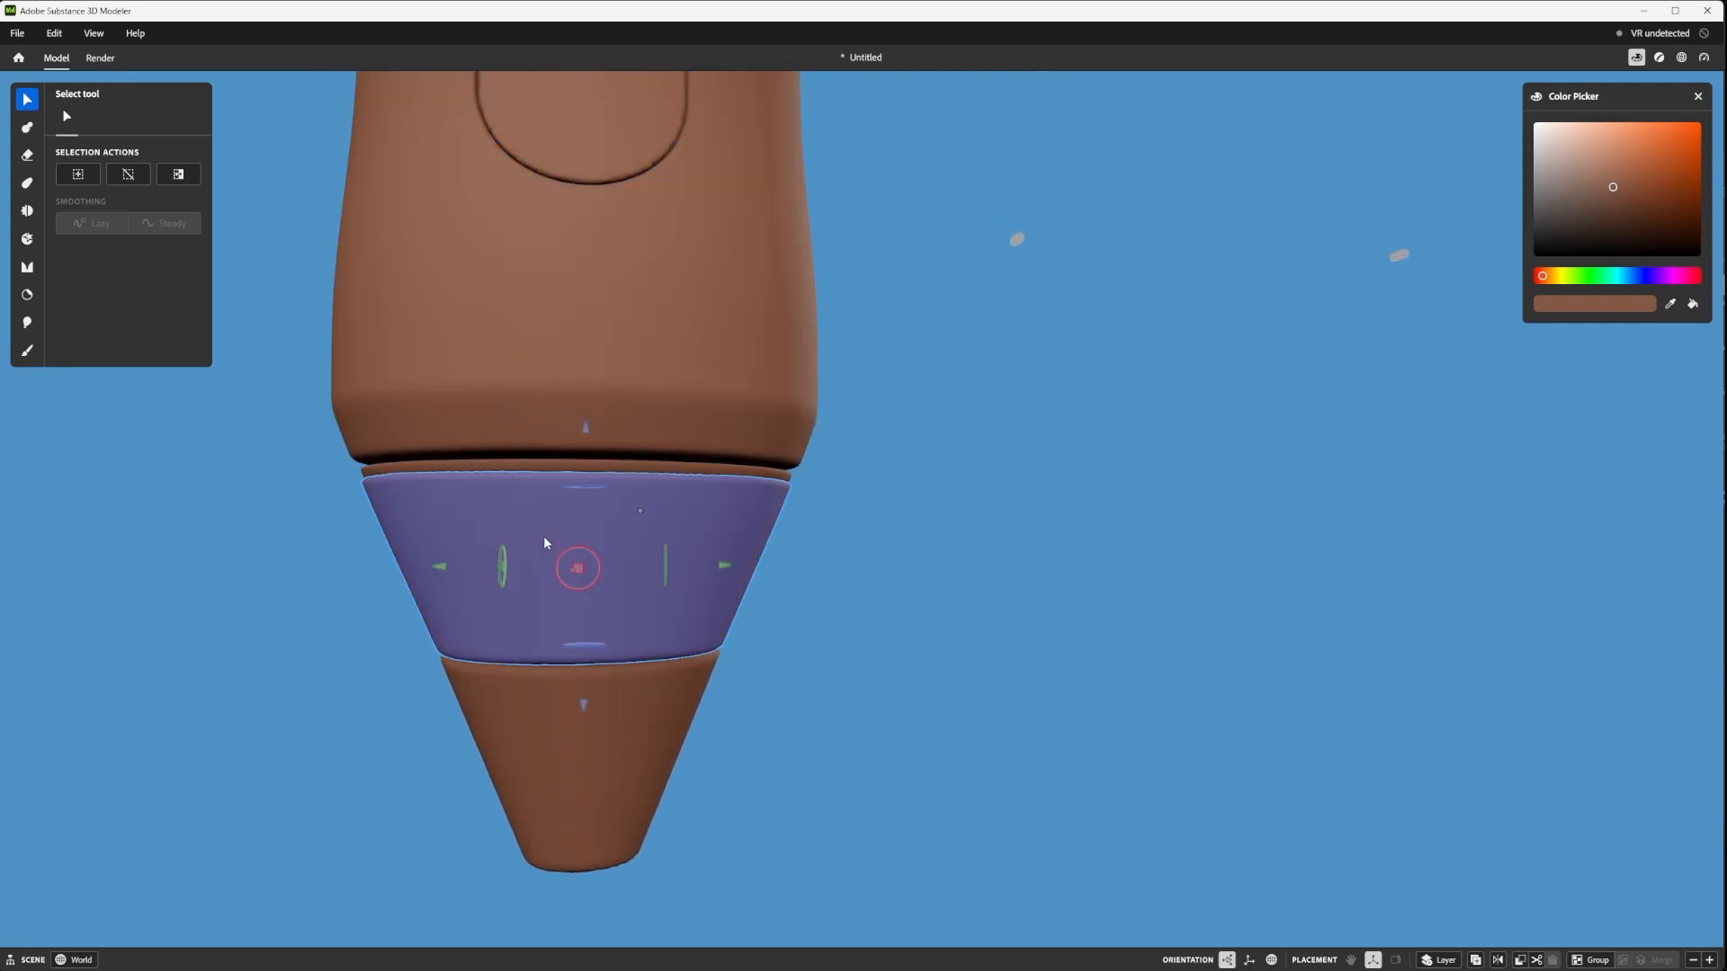
pyautogui.rightClick(604, 533)
pyautogui.click(748, 716)
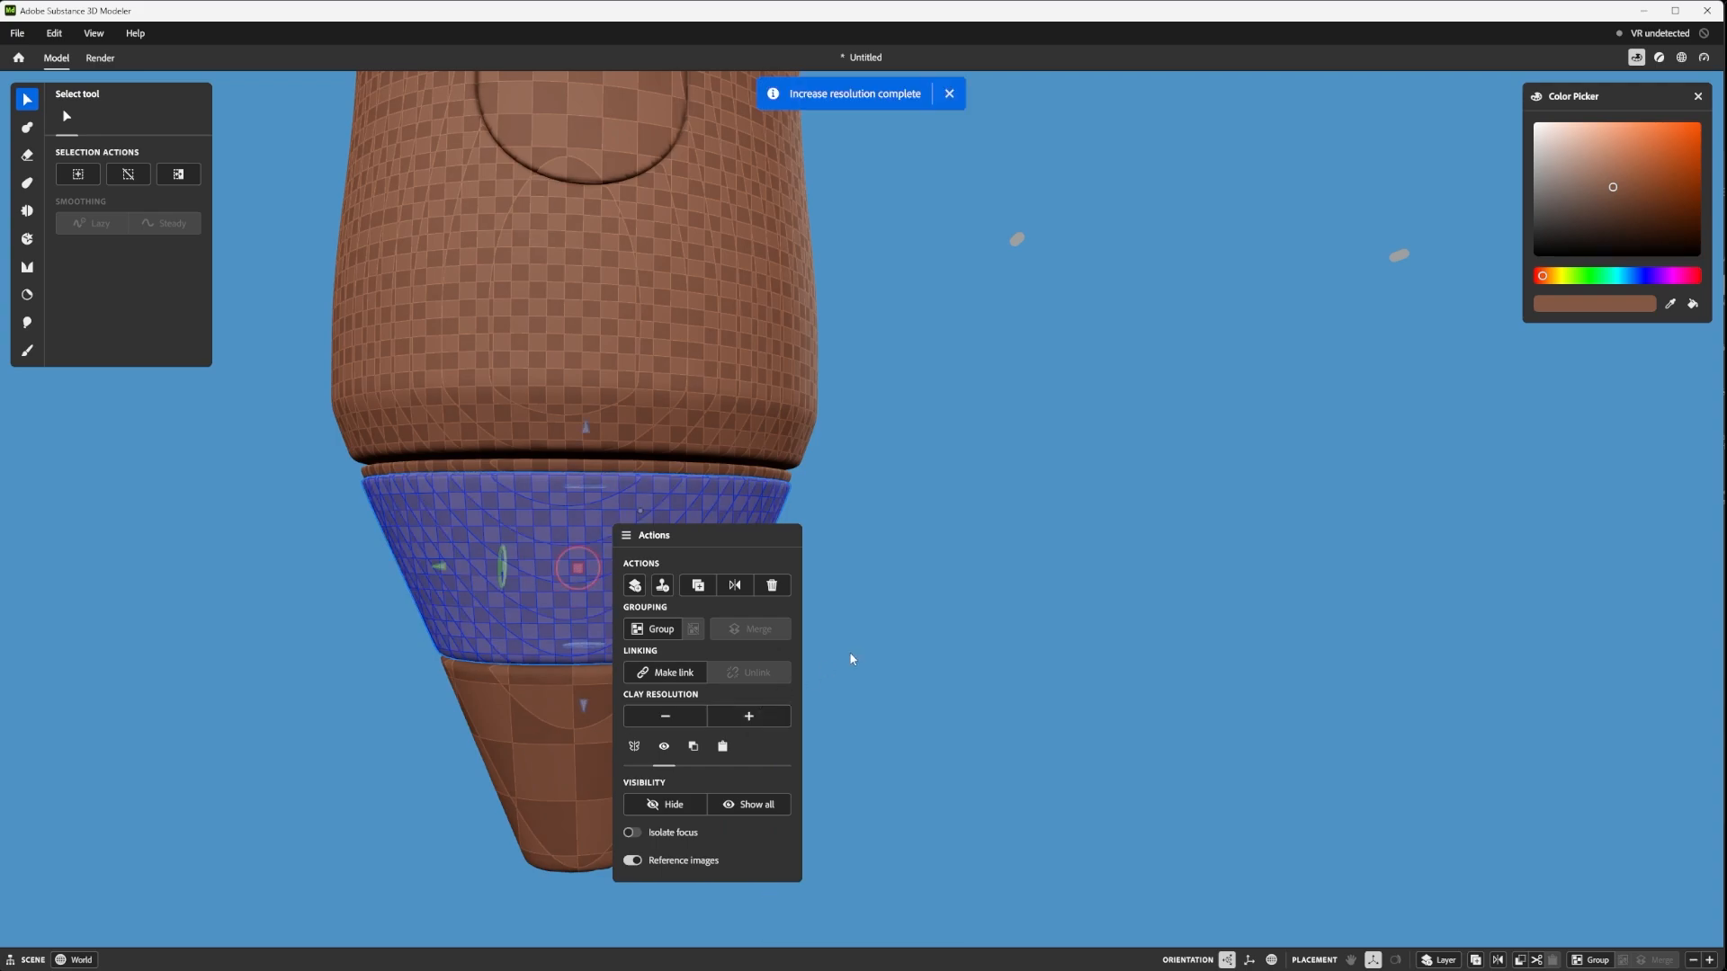
# - Move the thin ring between the body and the cone slightly up and enlarge it a little
pyautogui.keyDown('alt'); pyautogui.moveTo(436, 521); pyautogui.dragTo(255, 466); pyautogui.keyUp('alt')
pyautogui.scroll(2, 537, 500)
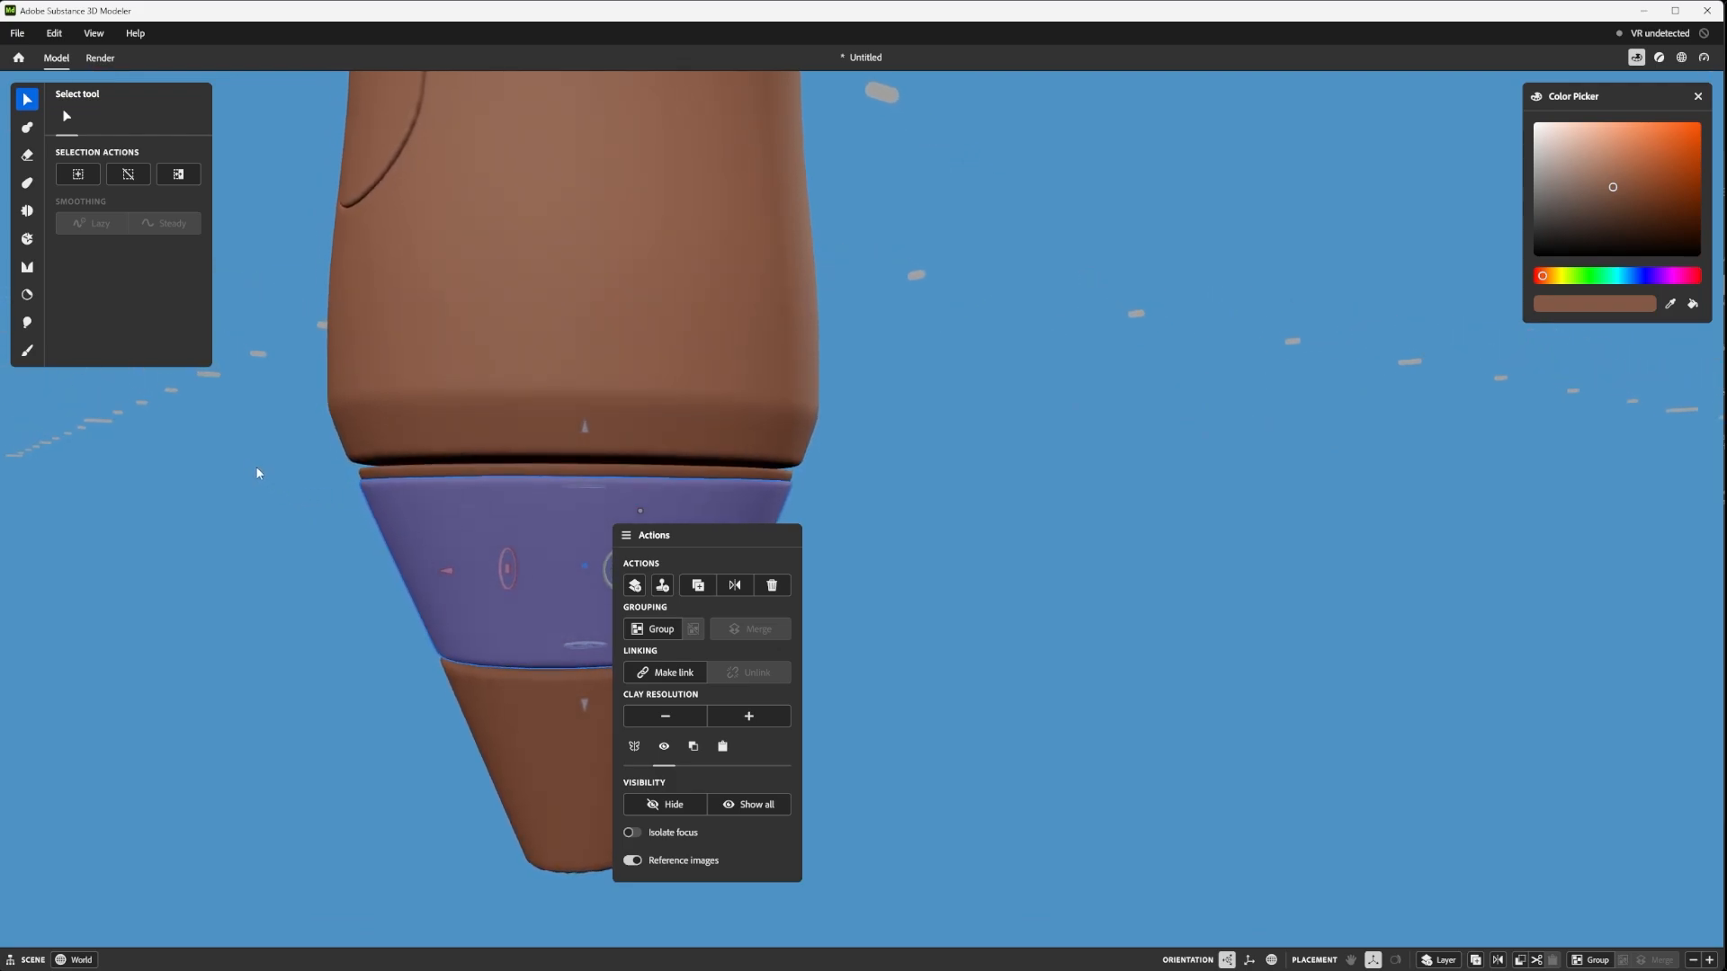
pyautogui.click(506, 471)
pyautogui.moveTo(582, 340); pyautogui.dragTo(581, 337)
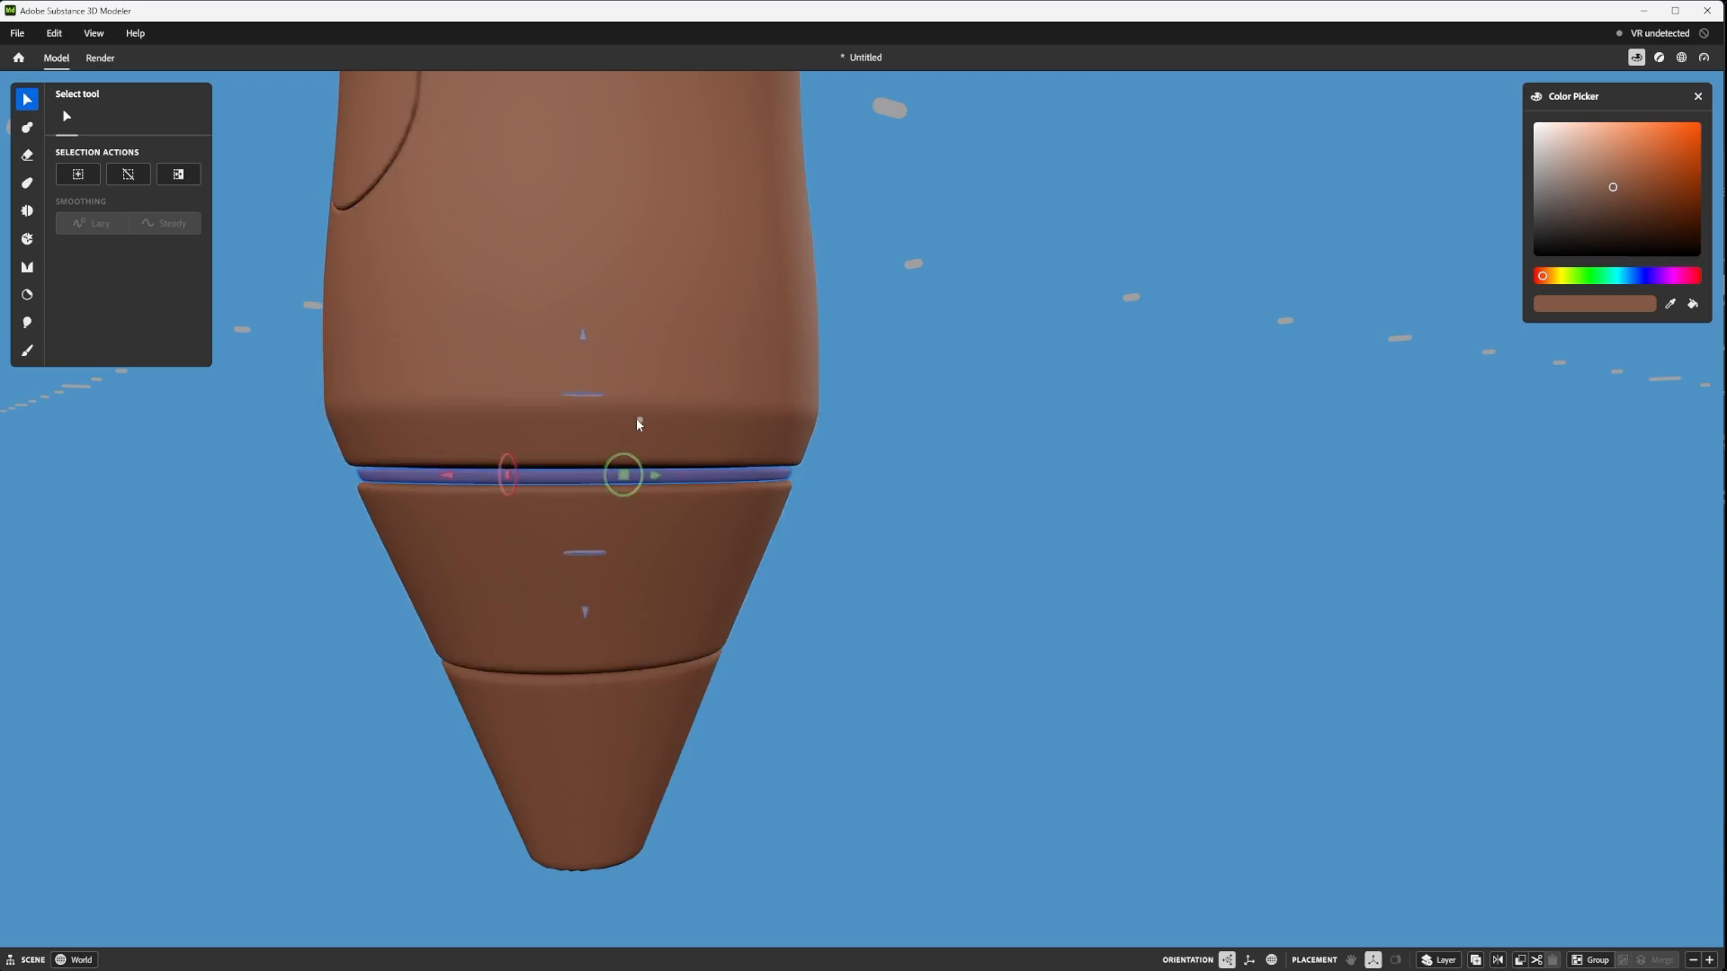
pyautogui.moveTo(642, 415); pyautogui.dragTo(644, 413)
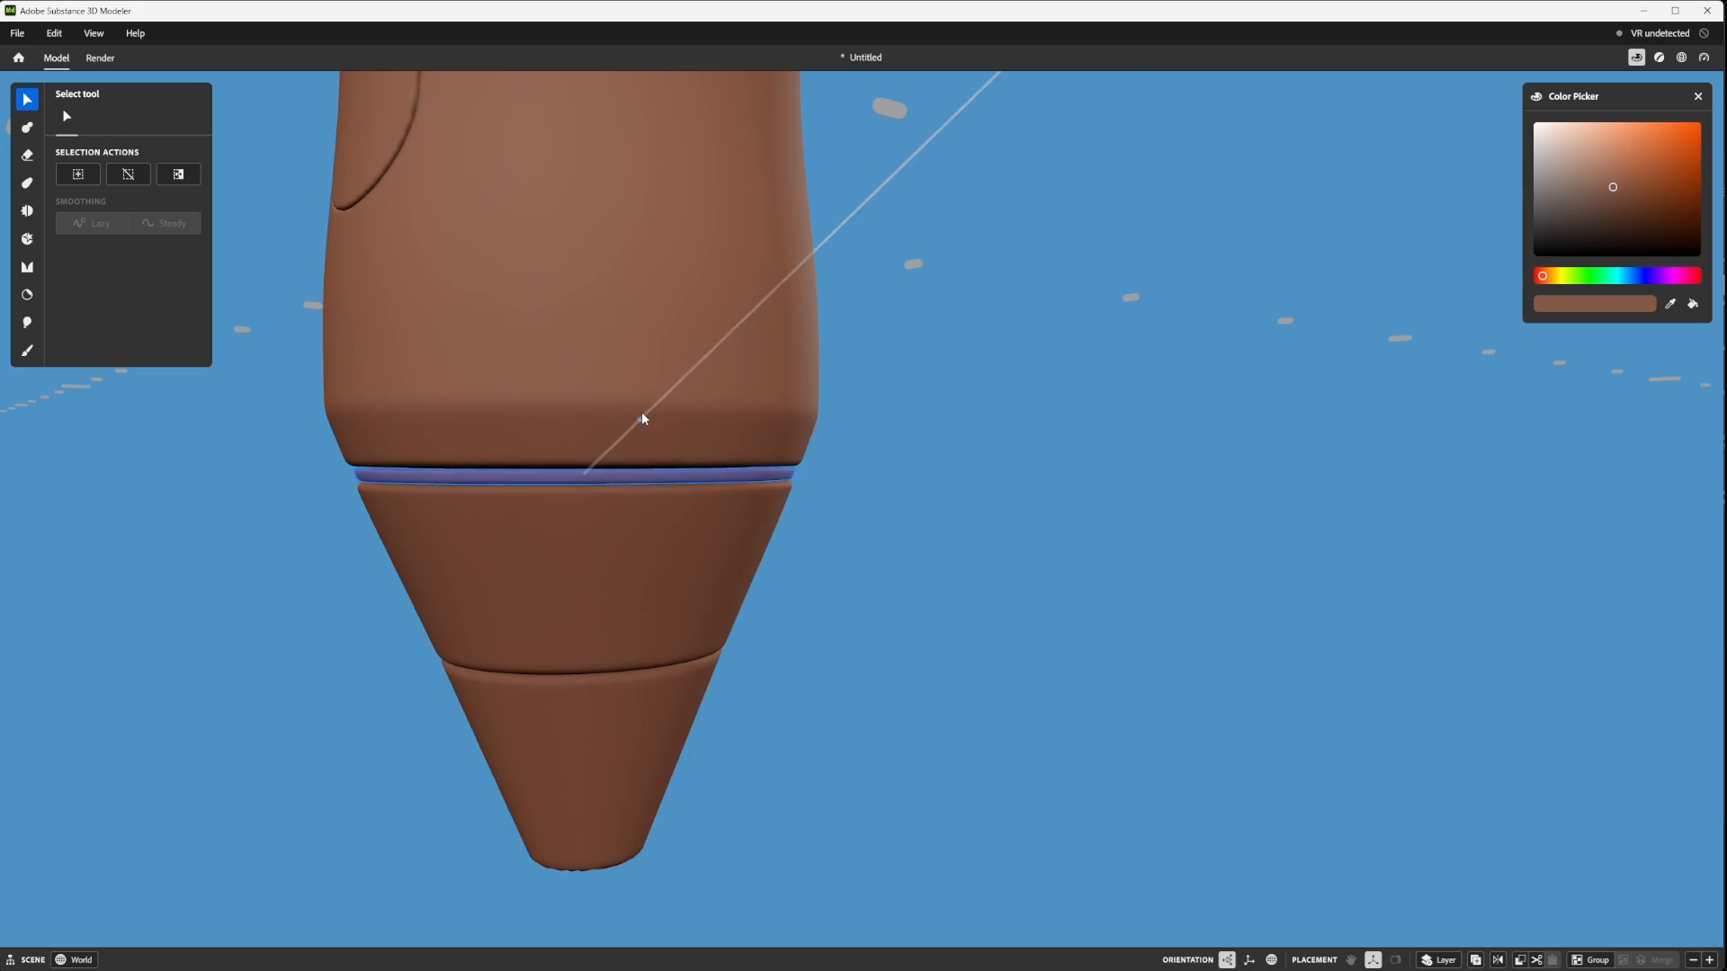
pyautogui.moveTo(644, 410); pyautogui.dragTo(644, 407)
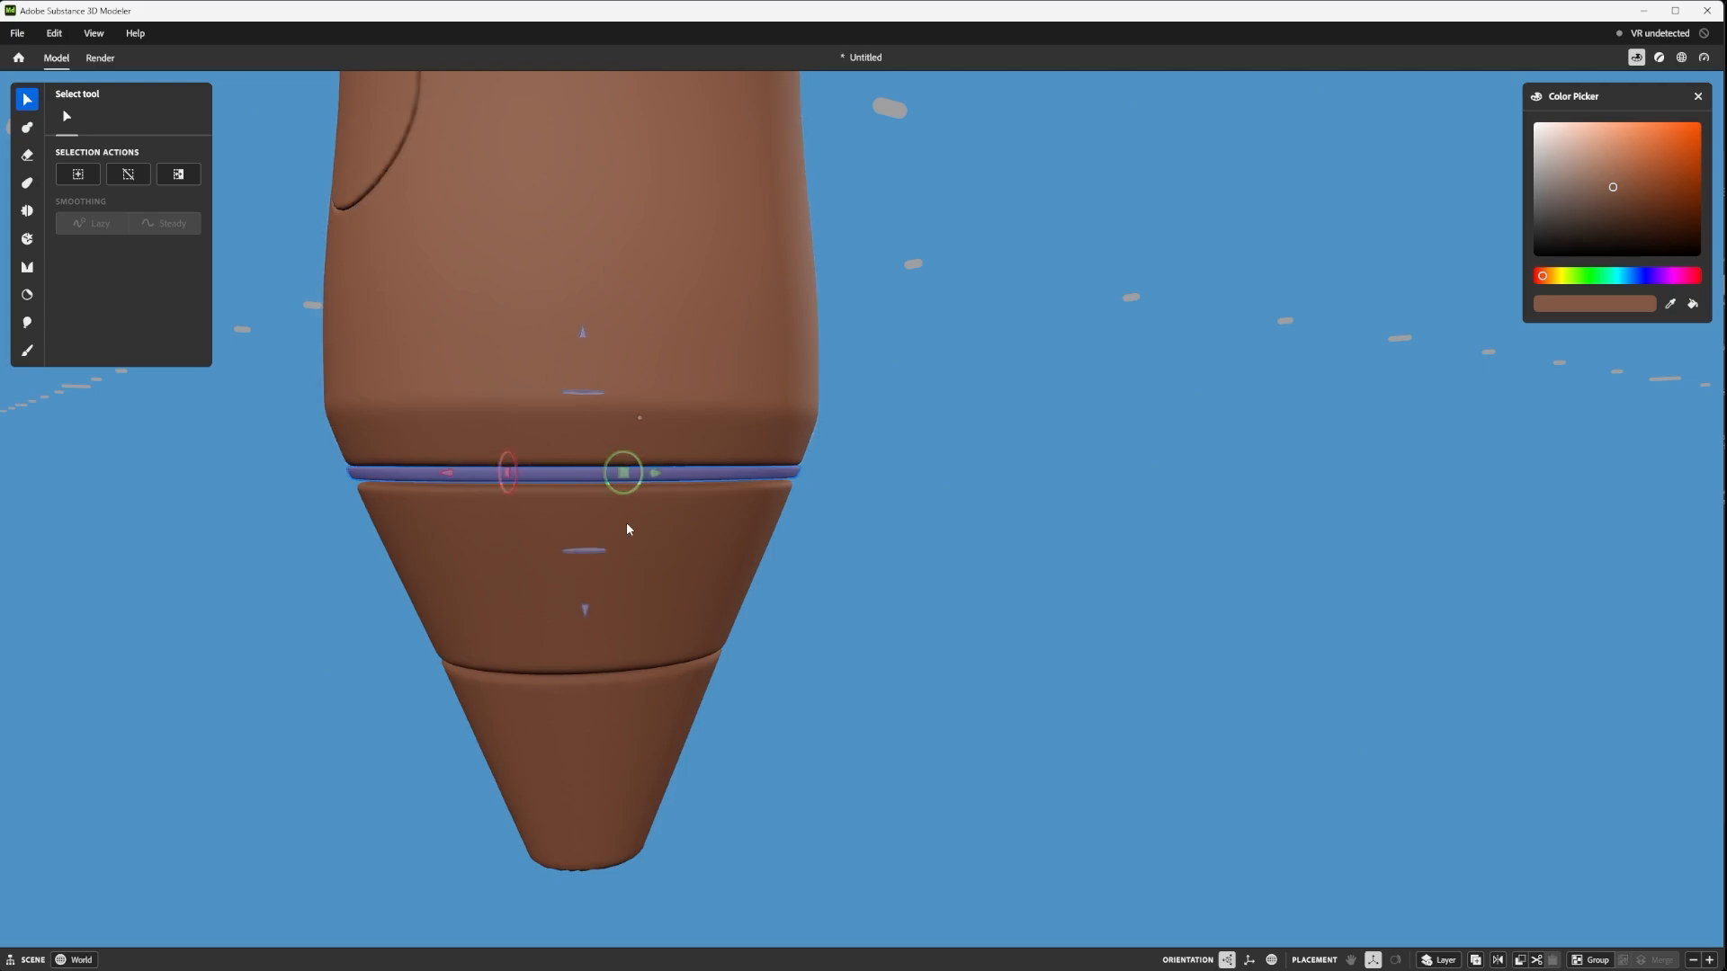
# - Move the upper cone section and the tip section slightly up to tighten the gaps between sections
pyautogui.click(572, 493)
pyautogui.moveTo(583, 435); pyautogui.dragTo(583, 431)
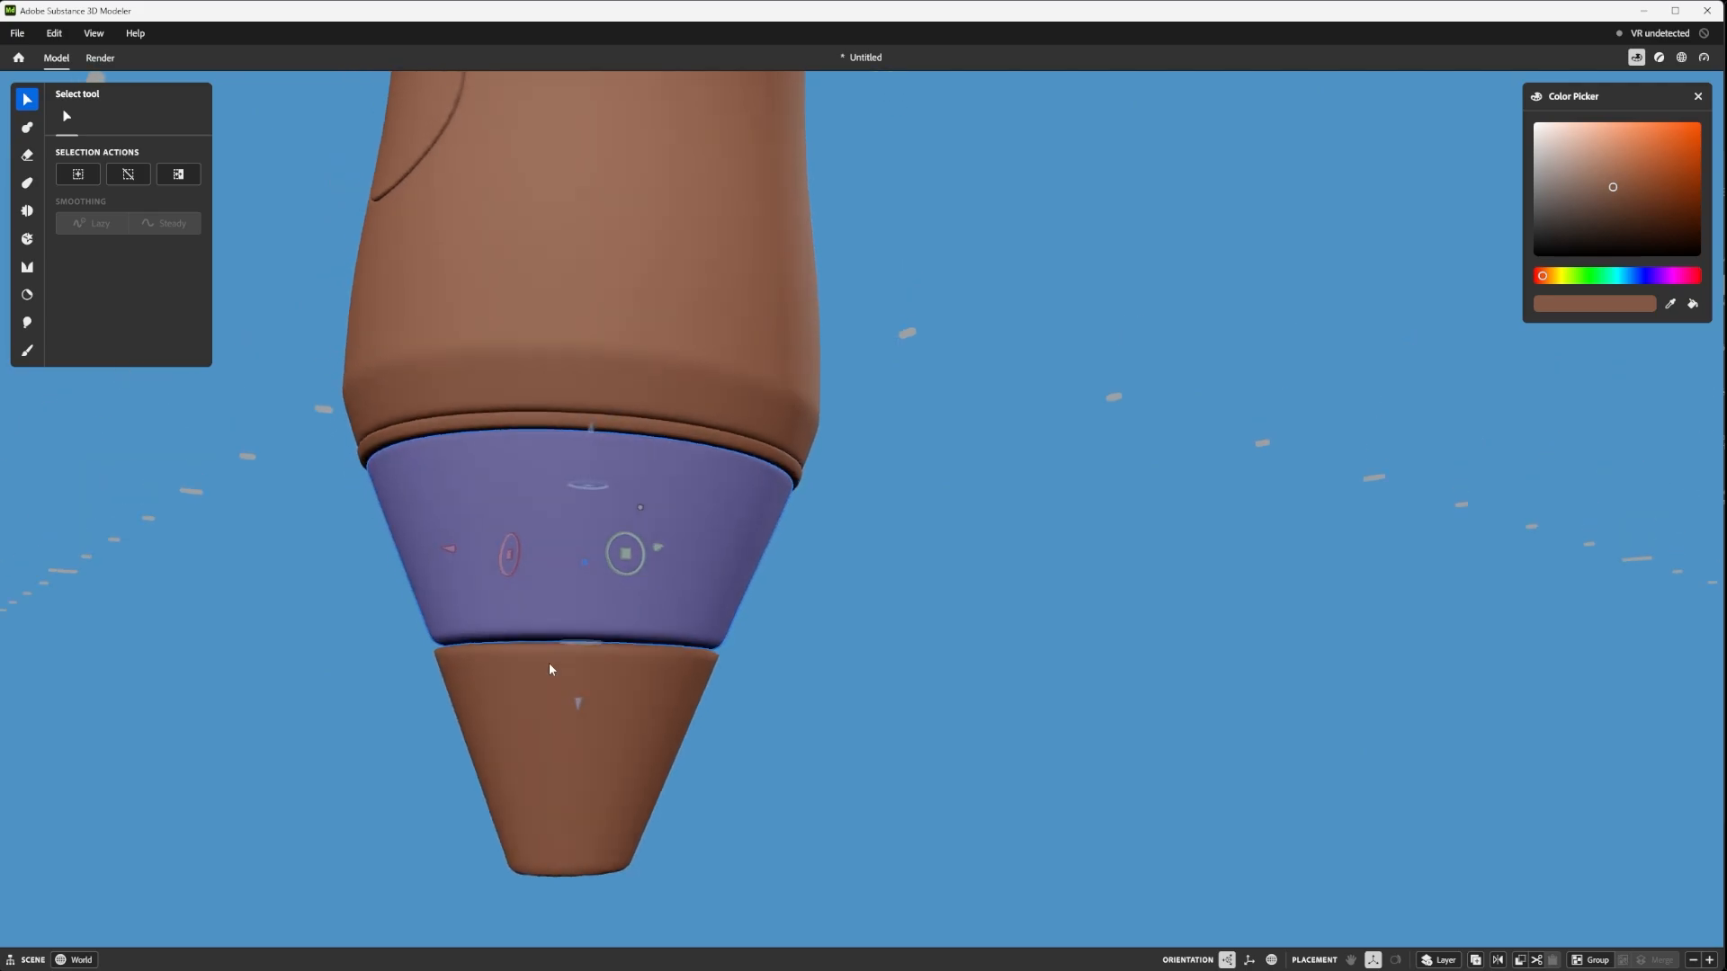
pyautogui.click(540, 717)
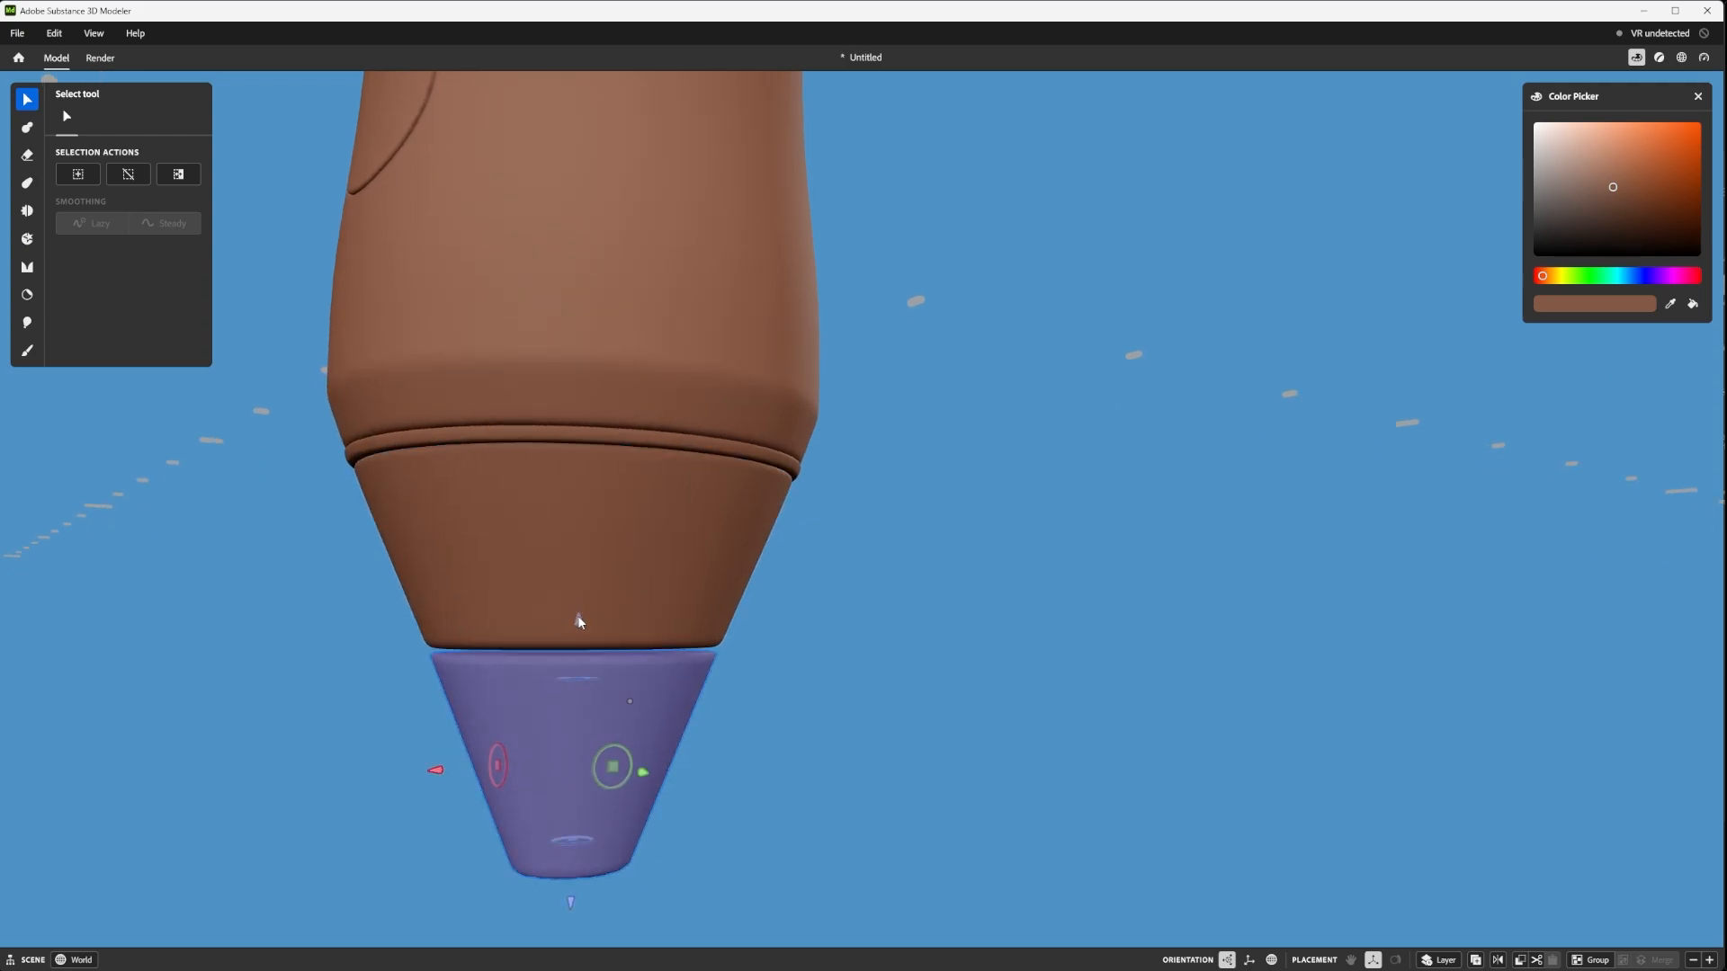
pyautogui.moveTo(578, 617); pyautogui.dragTo(579, 614)
# - Inspect the whole pen from the front and select the button inlay
pyautogui.scroll(-5, 579, 613)
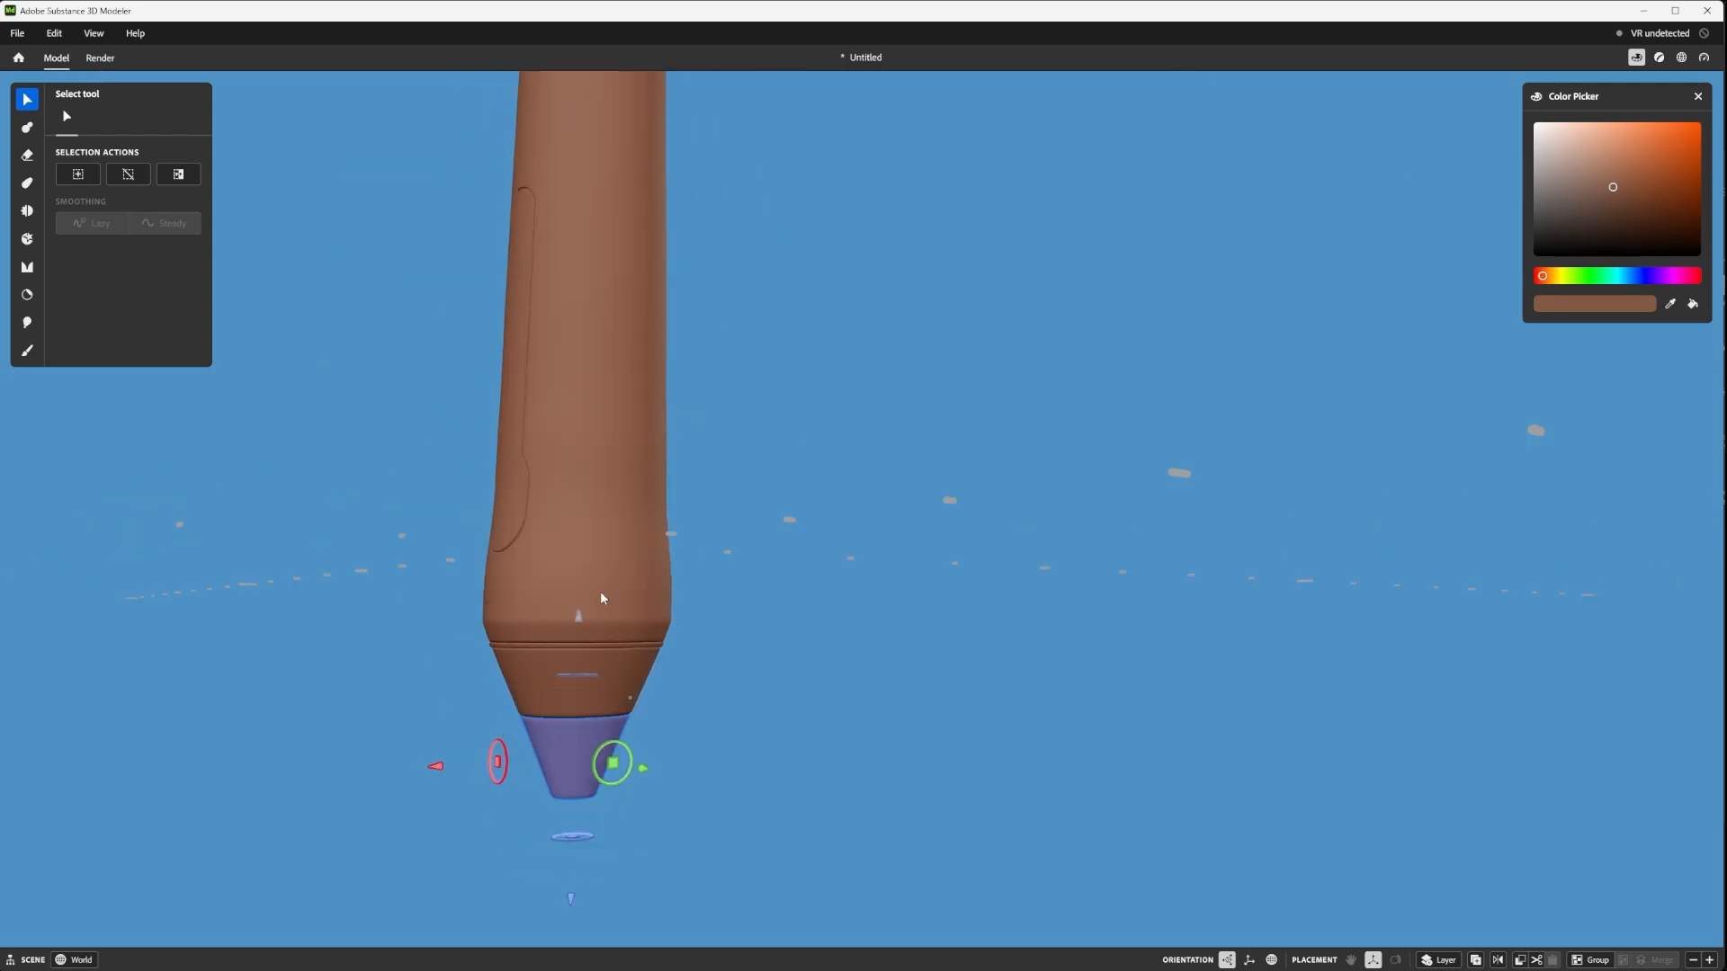
pyautogui.moveTo(601, 591); pyautogui.dragTo(714, 509, button='right')
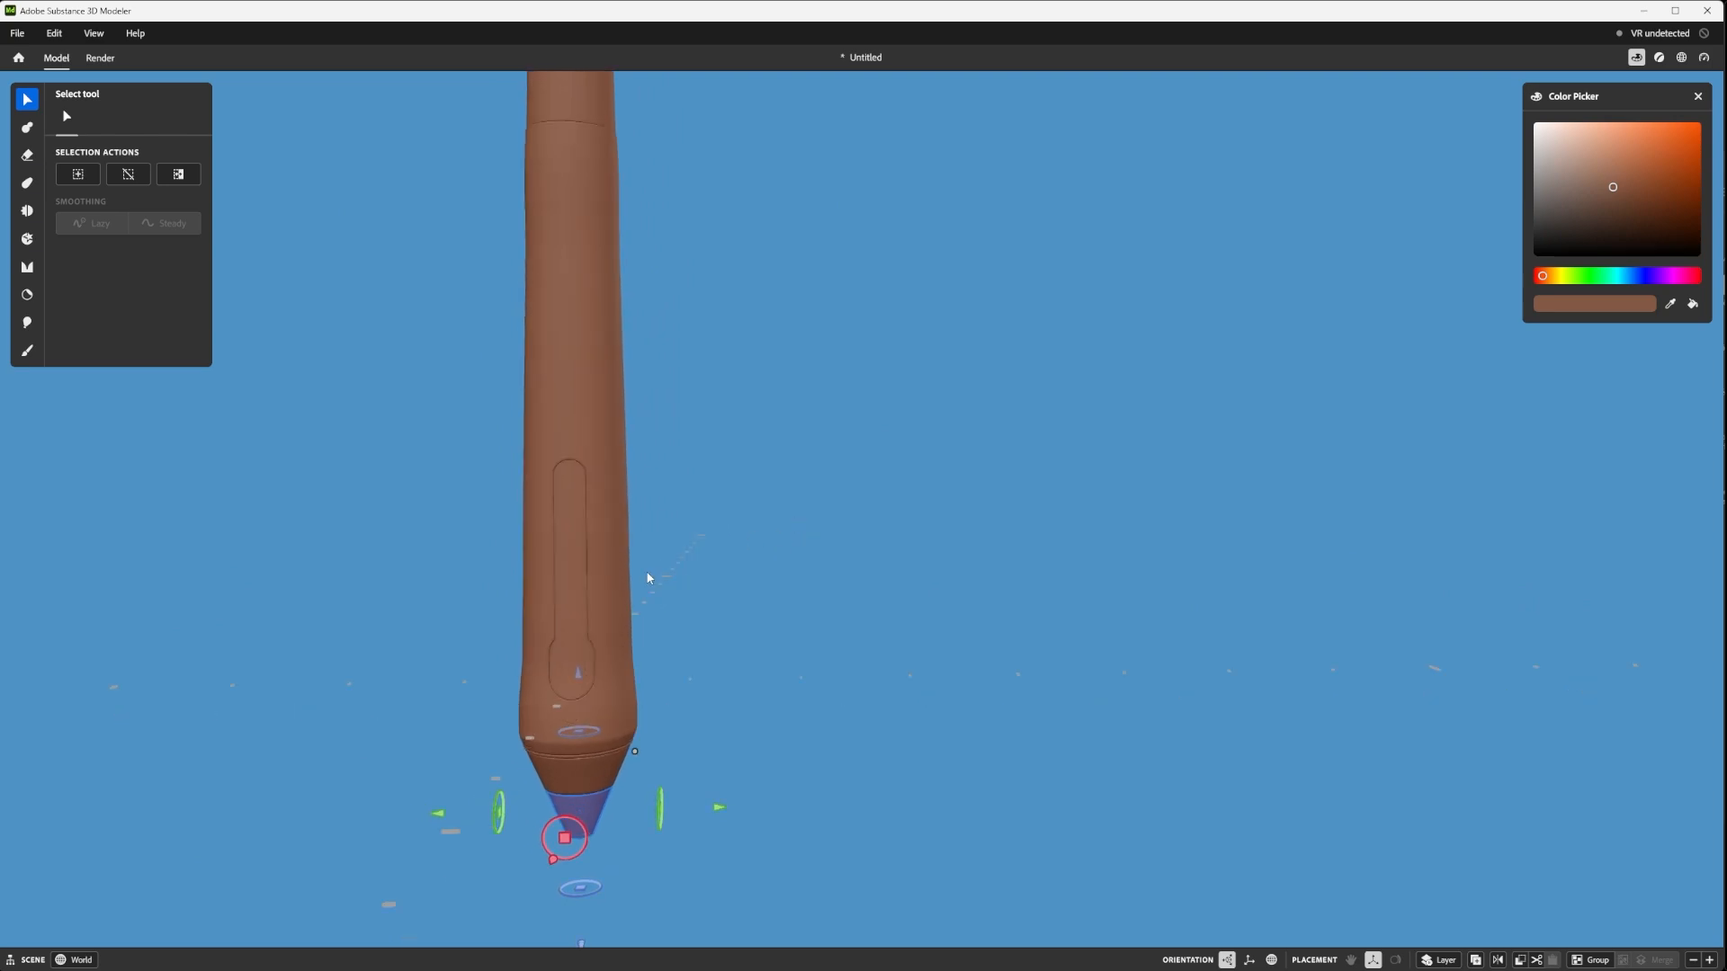
pyautogui.scroll(3, 522, 364)
pyautogui.scroll(-4, 514, 255)
pyautogui.moveTo(489, 578); pyautogui.dragTo(579, 416, button='right')
pyautogui.click(569, 581)
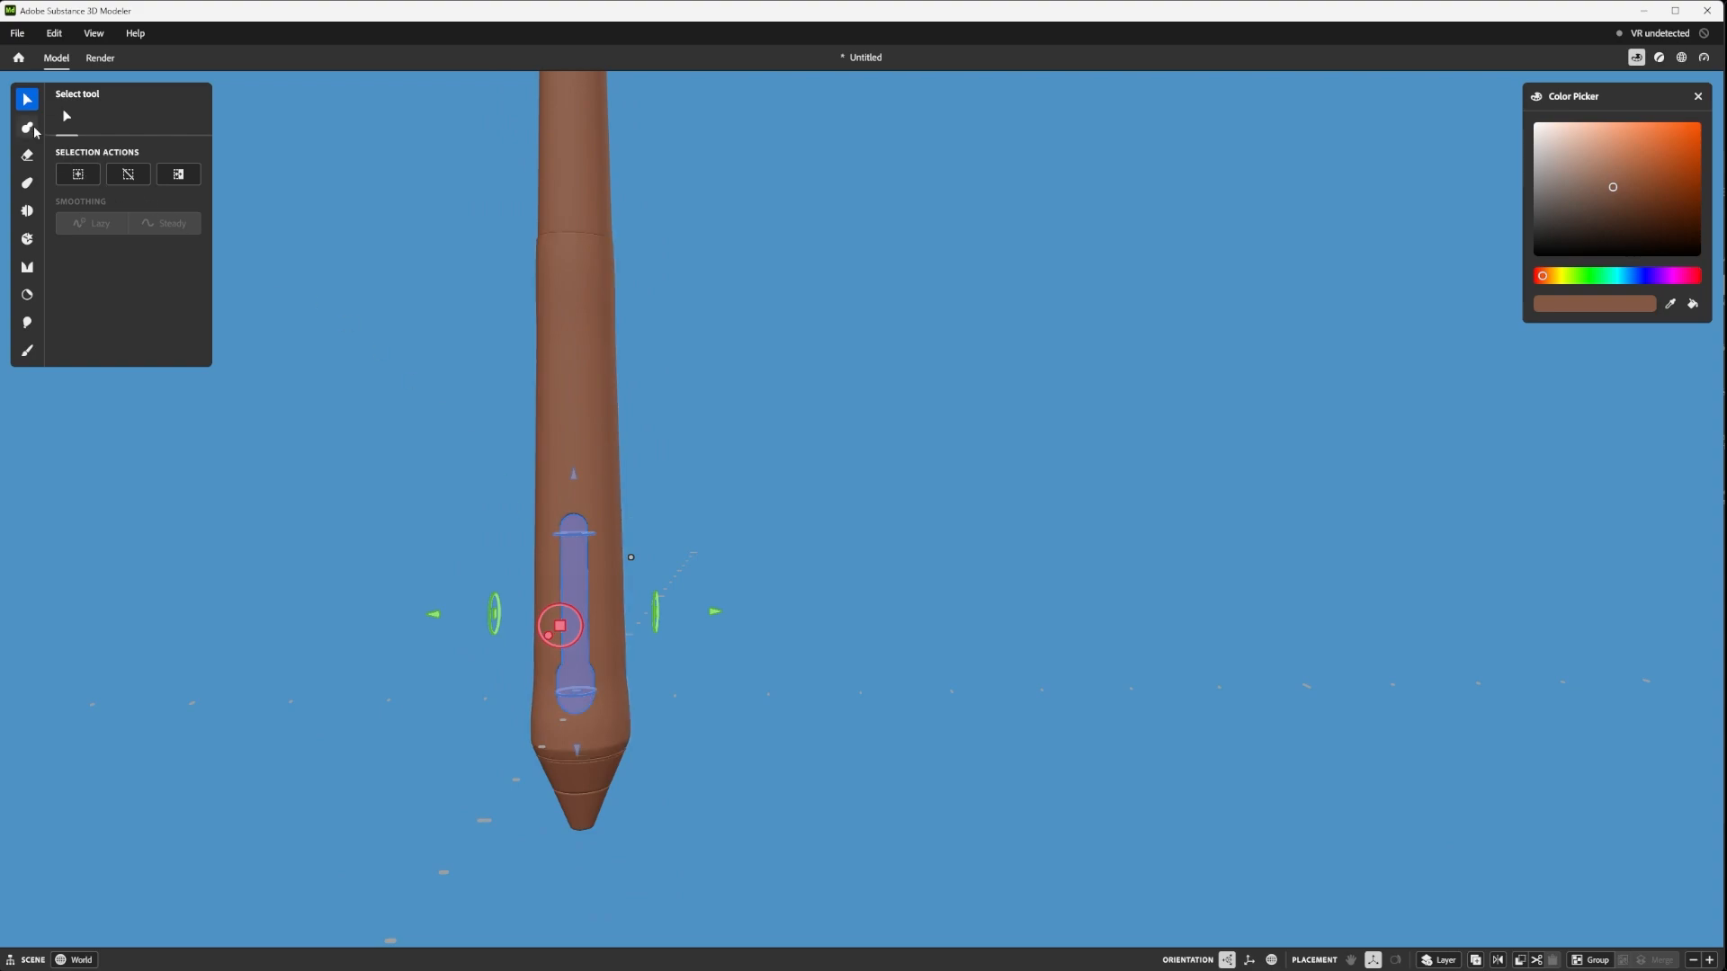
pyautogui.click(27, 155)
pyautogui.scroll(3, 540, 540)
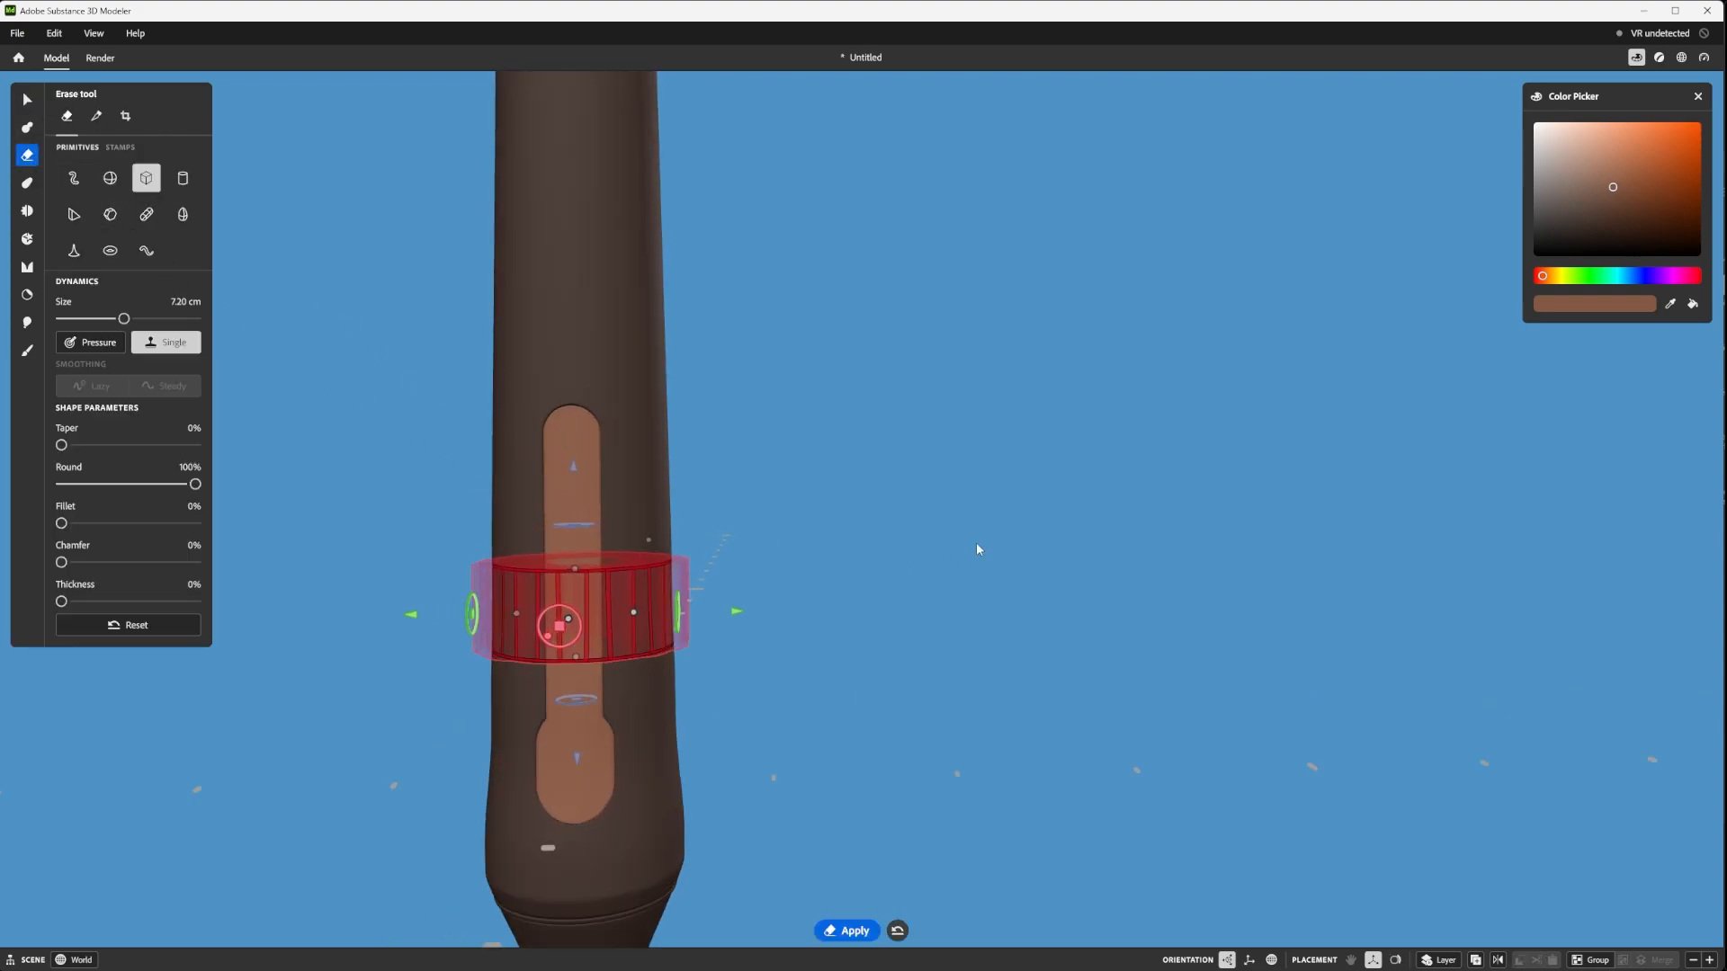
pyautogui.scroll(3, 794, 562)
pyautogui.moveTo(794, 562)
pyautogui.keyDown('alt'); pyautogui.mouseDown()
pyautogui.moveTo(838, 607)
pyautogui.moveTo(683, 647)
pyautogui.moveTo(851, 564)
pyautogui.moveTo(816, 567)
pyautogui.mouseUp(); pyautogui.keyUp('alt')
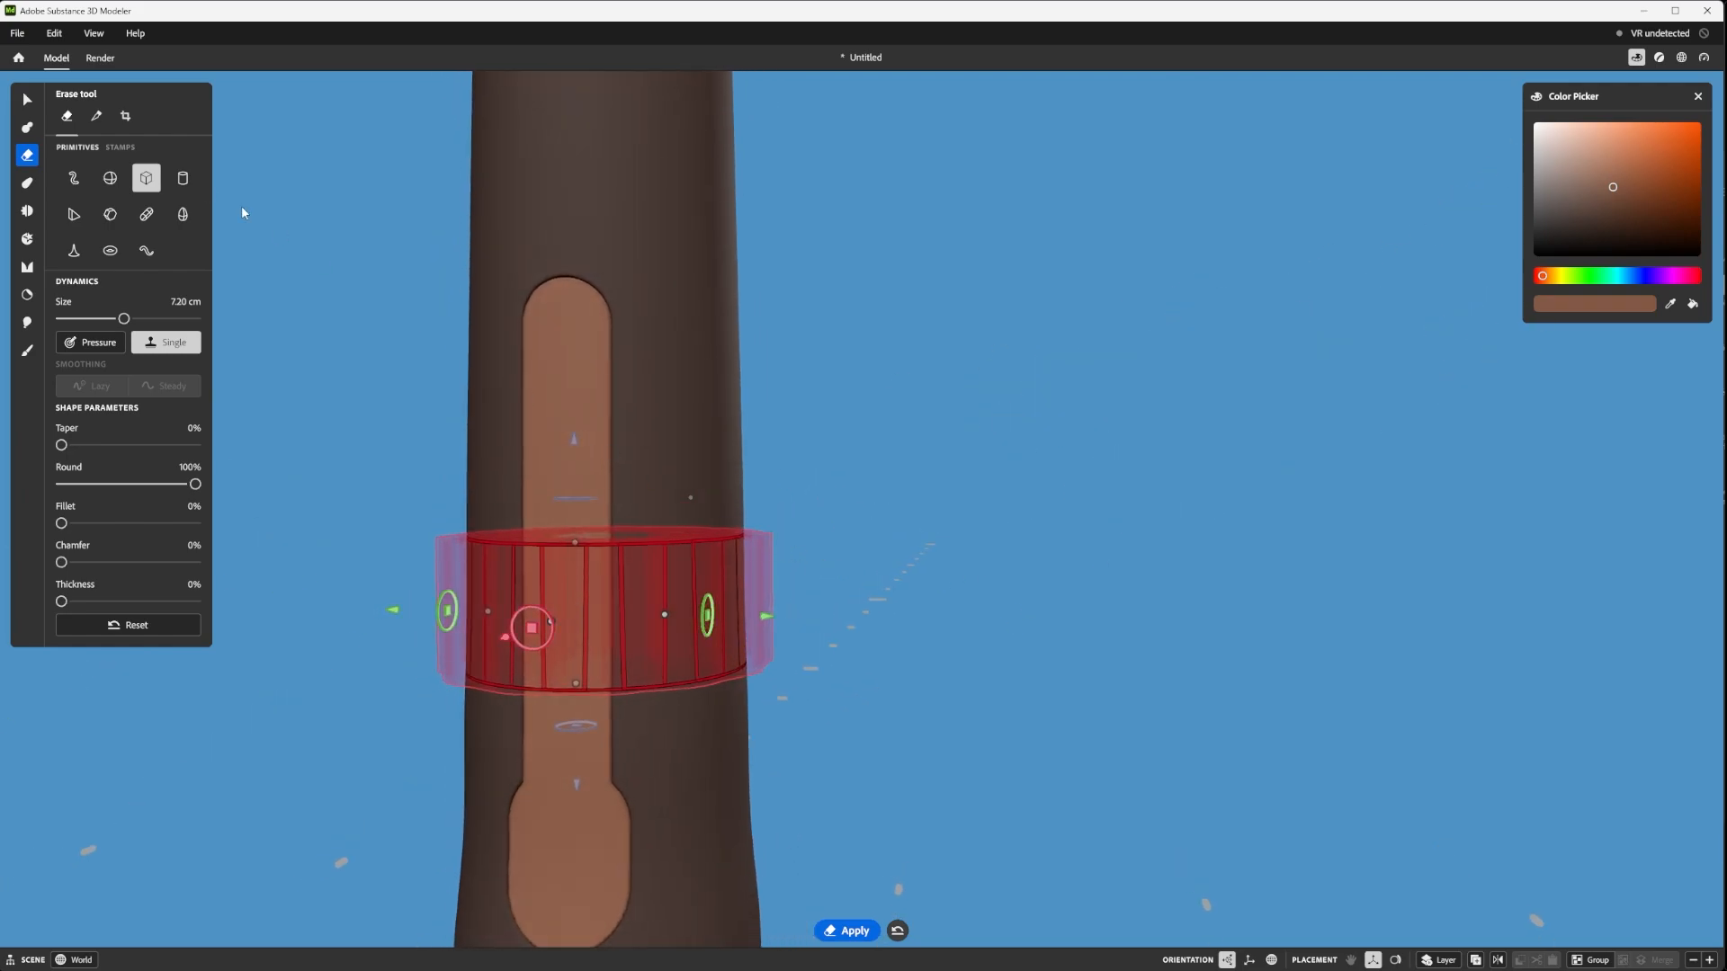
pyautogui.click(27, 182)
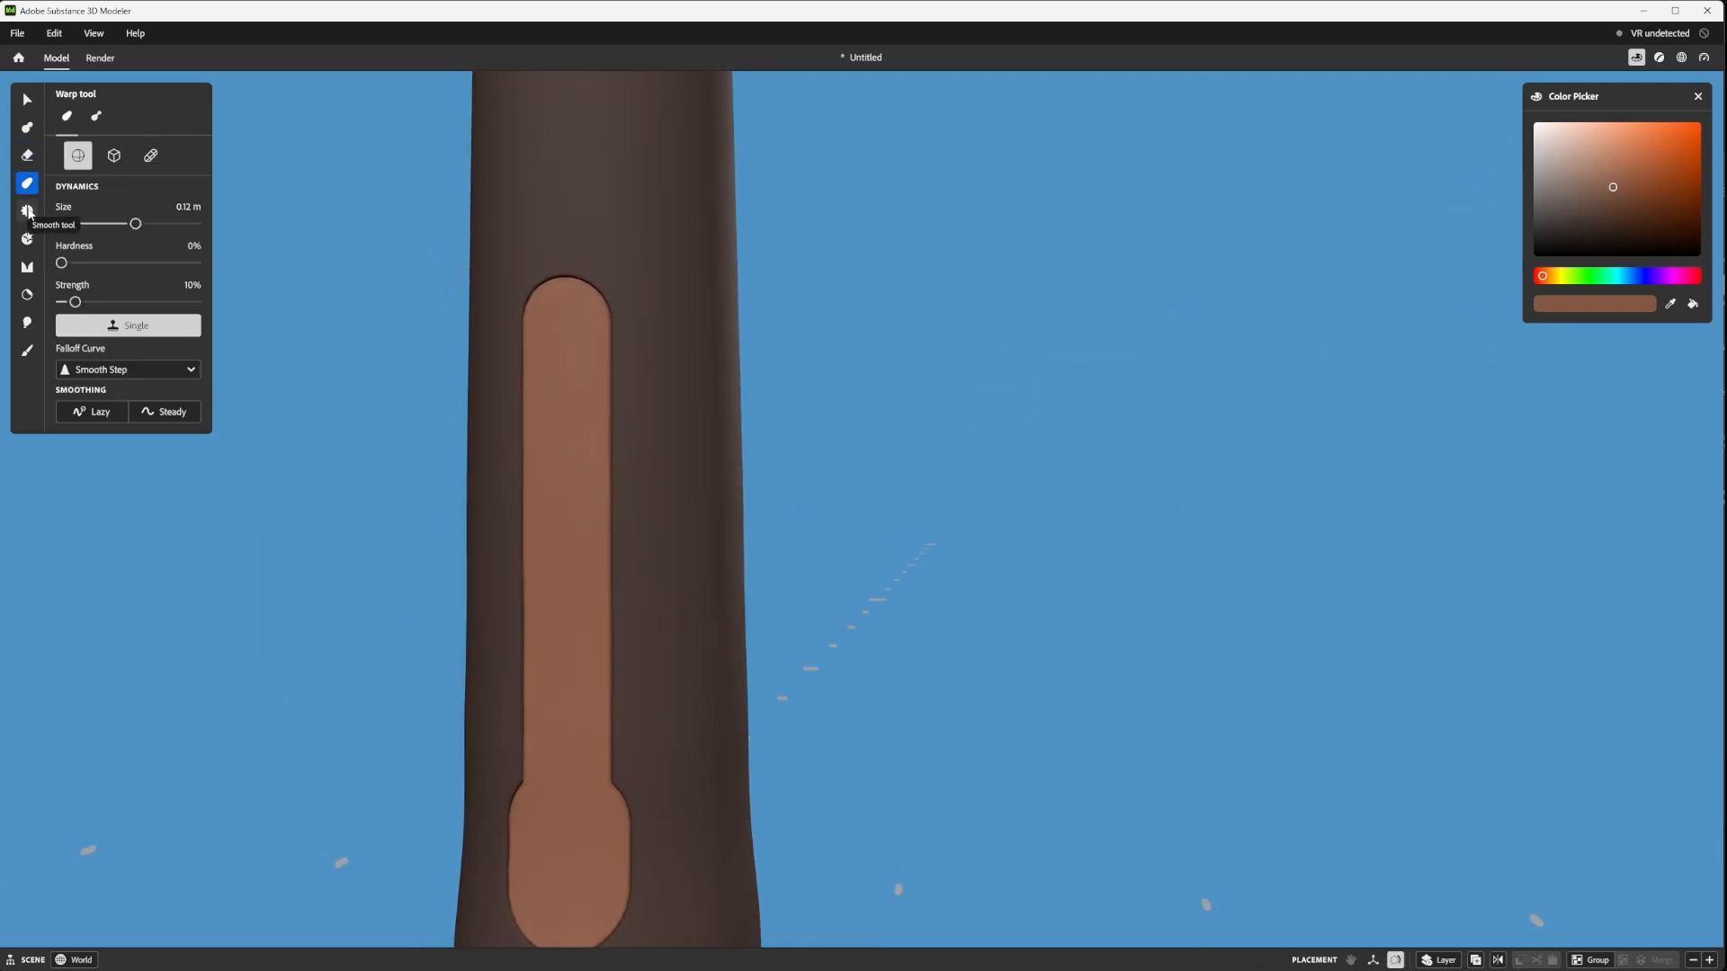
pyautogui.click(27, 211)
pyautogui.click(27, 182)
pyautogui.click(27, 155)
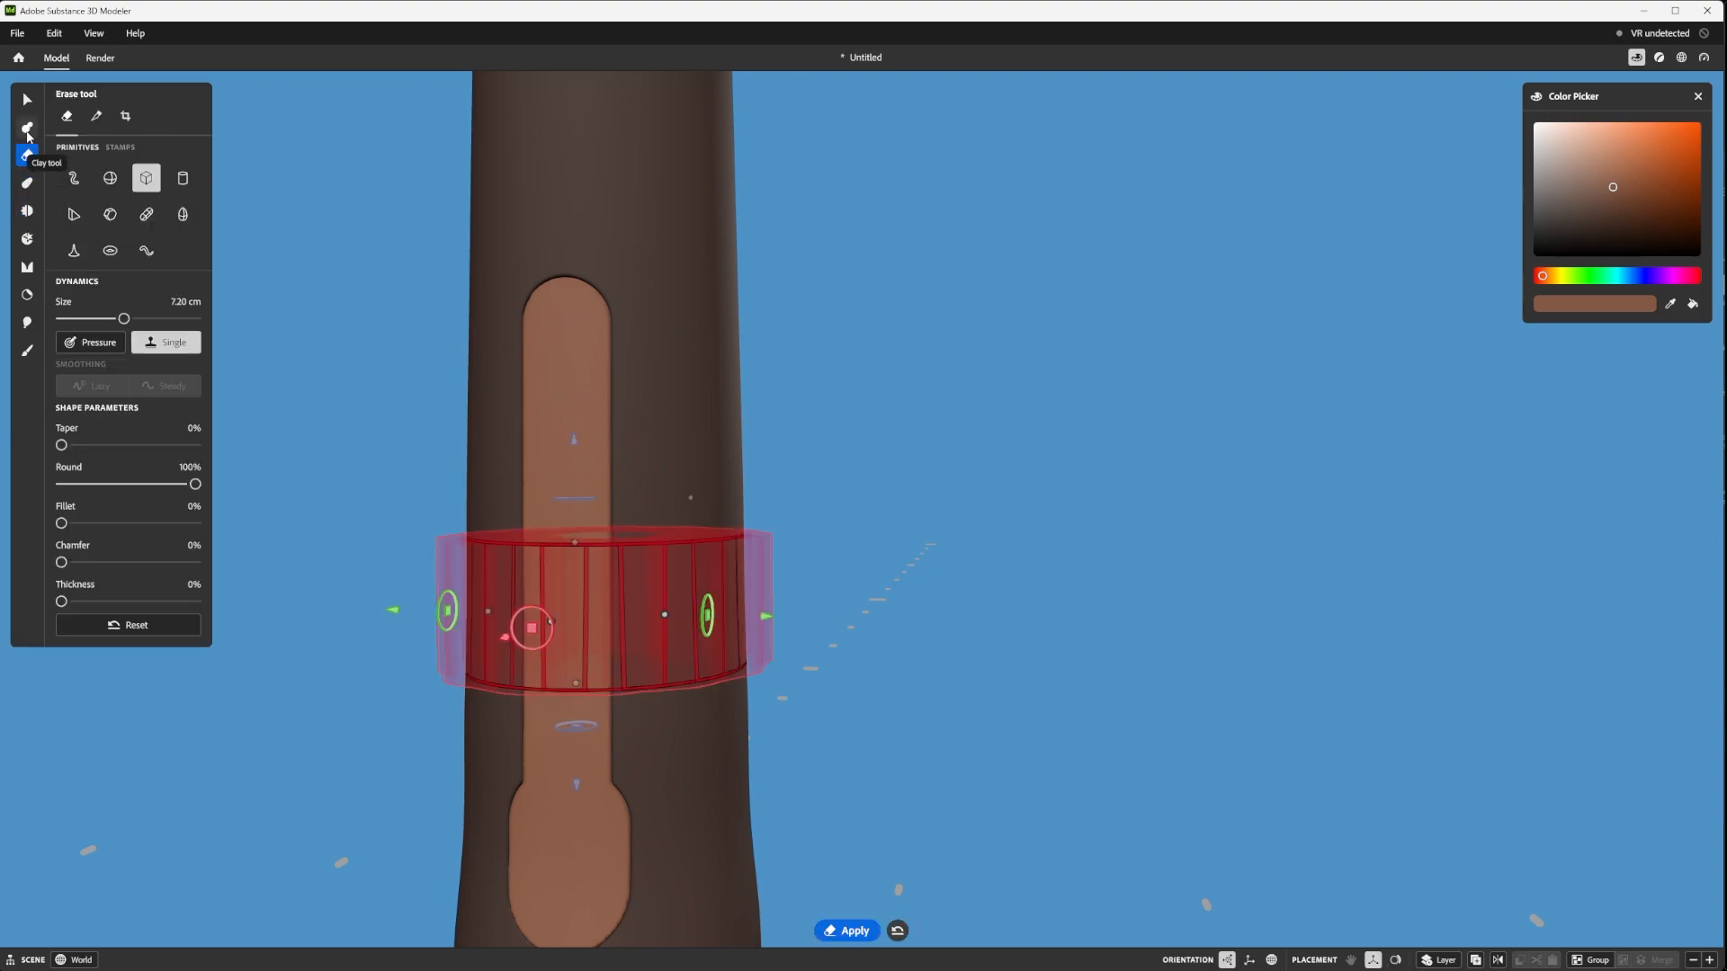
pyautogui.click(27, 126)
pyautogui.click(27, 155)
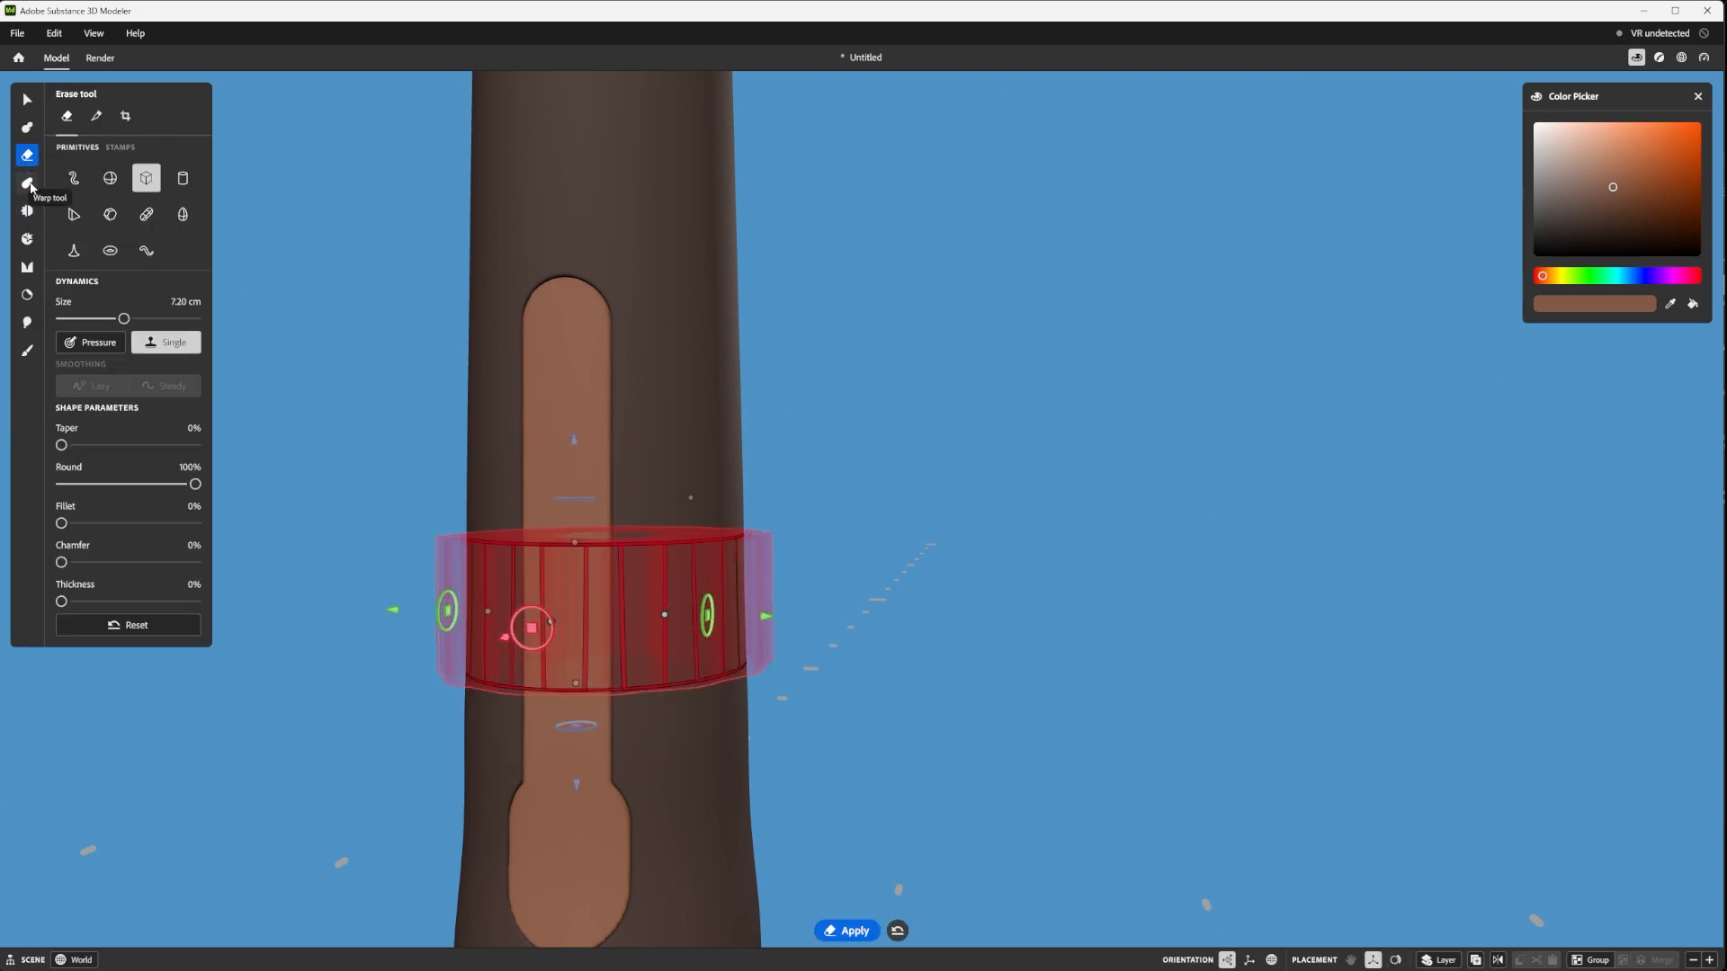
# - Turn off the radial symmetry so the Erase tool uses a single cutting shape
pyautogui.click(29, 185)
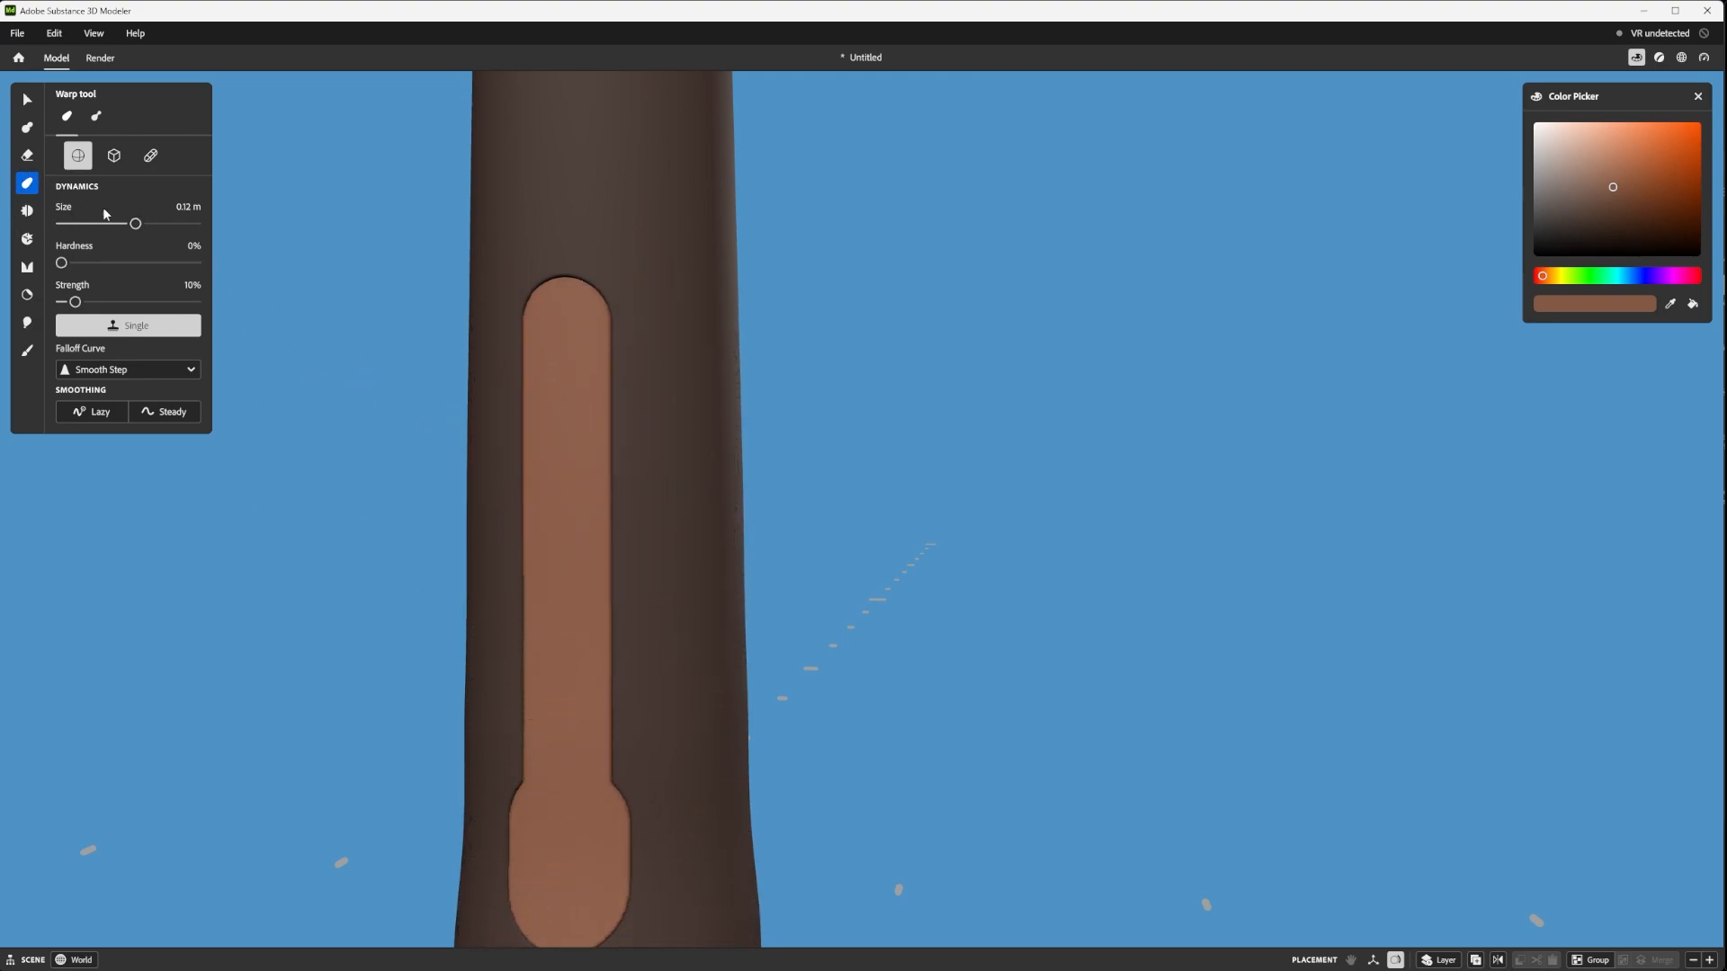
pyautogui.click(27, 155)
pyautogui.rightClick(1075, 580)
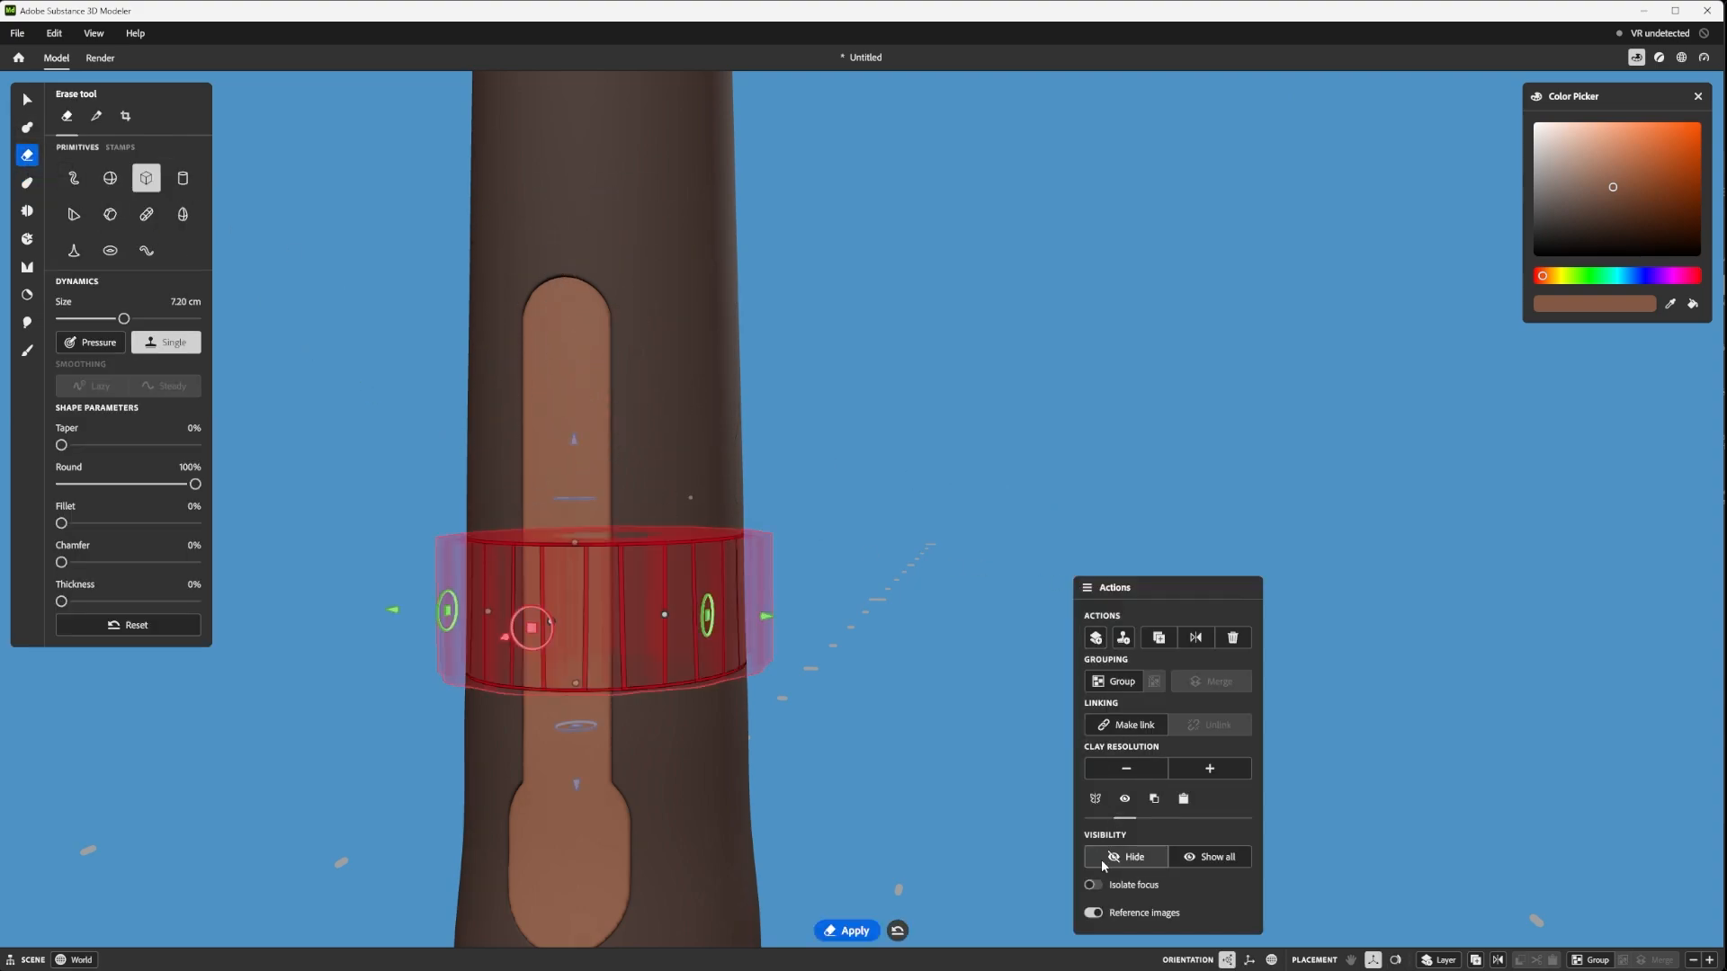
pyautogui.click(1096, 799)
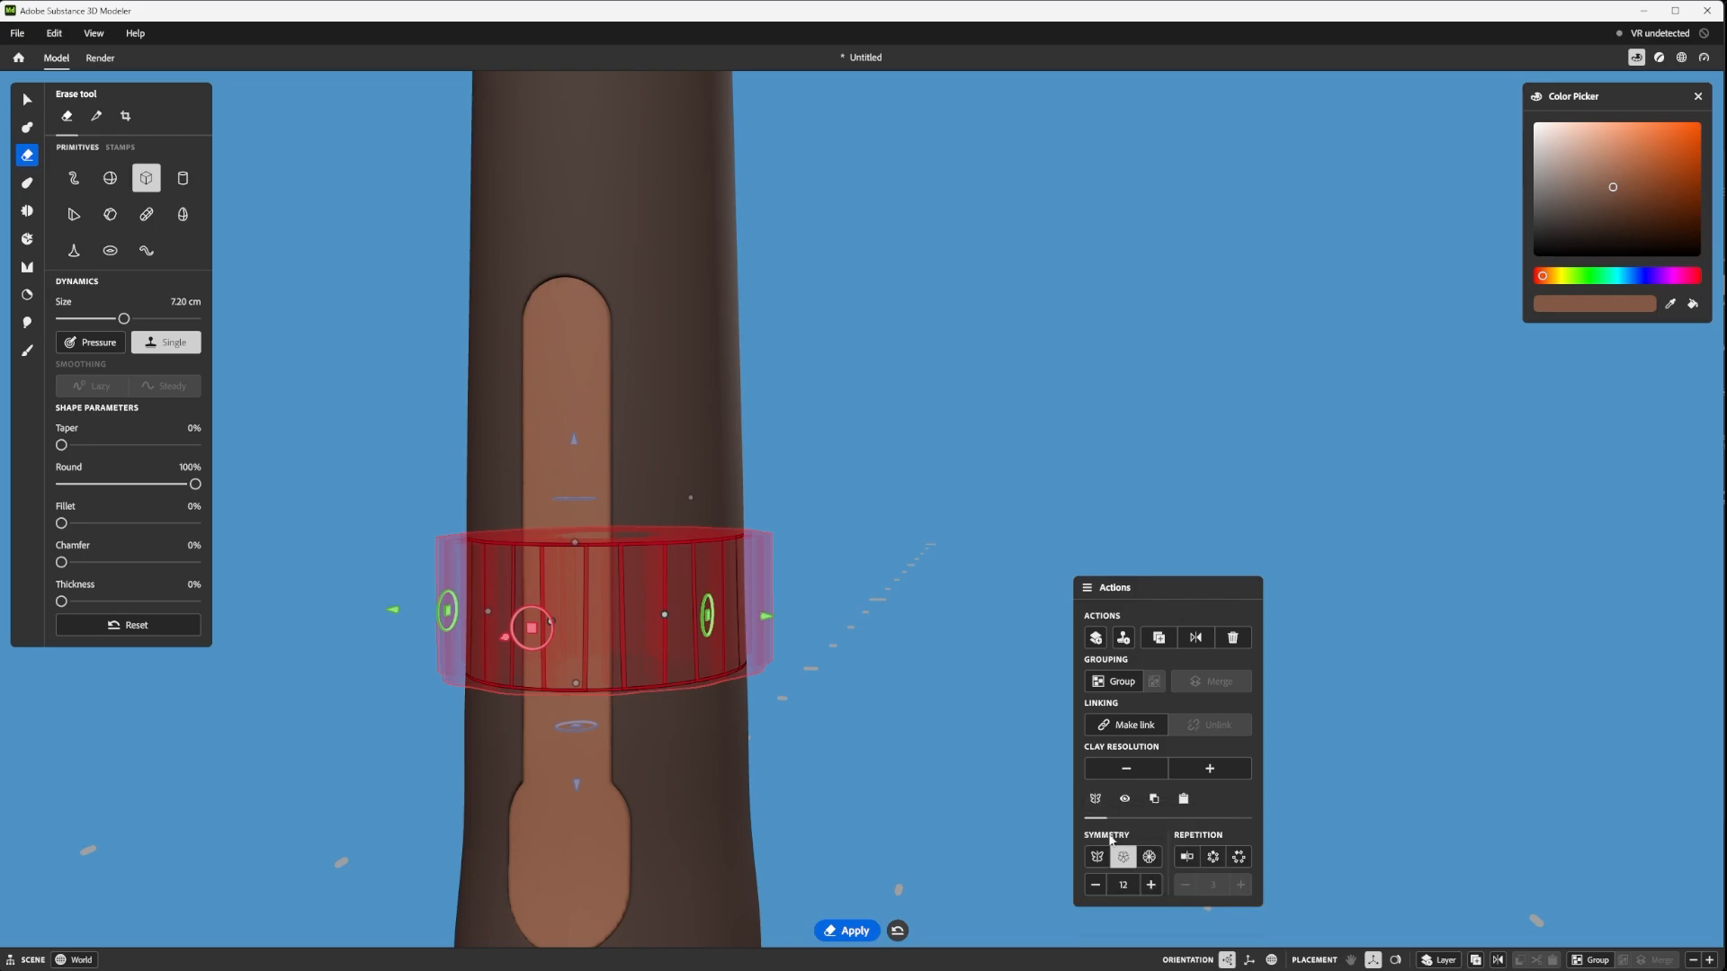
pyautogui.click(1118, 853)
pyautogui.moveTo(596, 587)
pyautogui.keyDown('alt'); pyautogui.mouseDown()
pyautogui.moveTo(395, 664)
pyautogui.moveTo(547, 603)
pyautogui.moveTo(586, 768)
pyautogui.moveTo(554, 613)
pyautogui.moveTo(572, 545)
pyautogui.moveTo(582, 563)
pyautogui.mouseUp(); pyautogui.keyUp('alt')
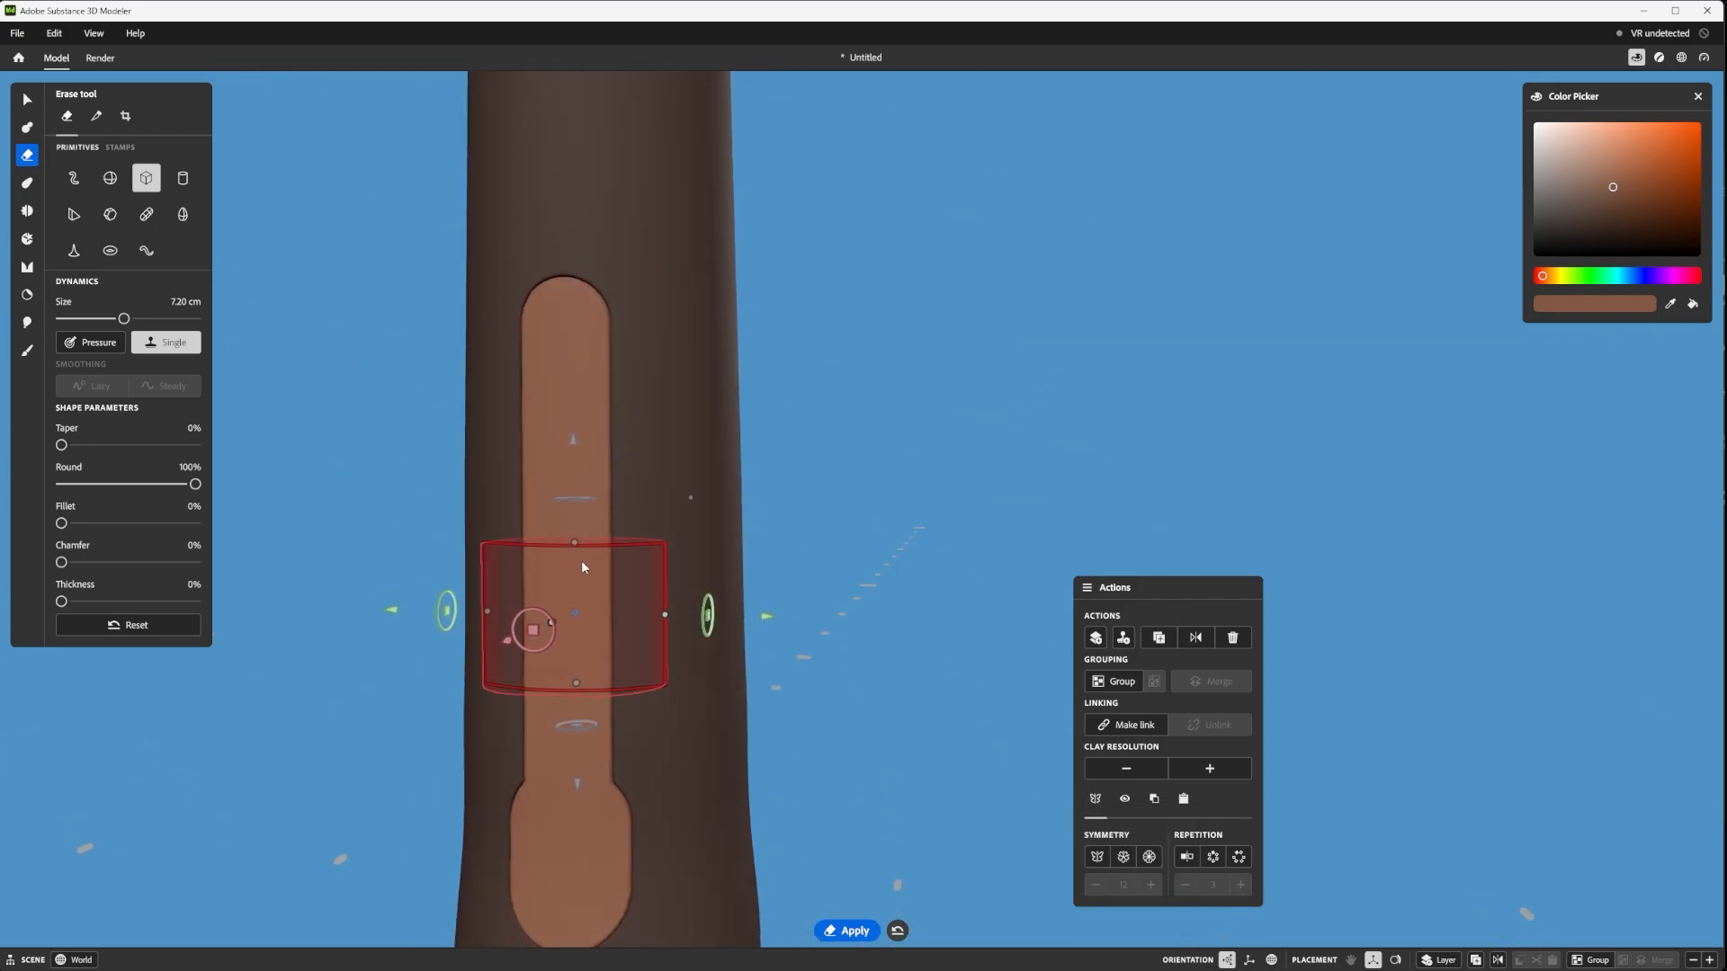
pyautogui.moveTo(601, 779)
pyautogui.keyDown('alt'); pyautogui.mouseDown()
pyautogui.moveTo(603, 724)
pyautogui.moveTo(633, 710)
pyautogui.moveTo(676, 603)
pyautogui.mouseUp(); pyautogui.keyUp('alt')
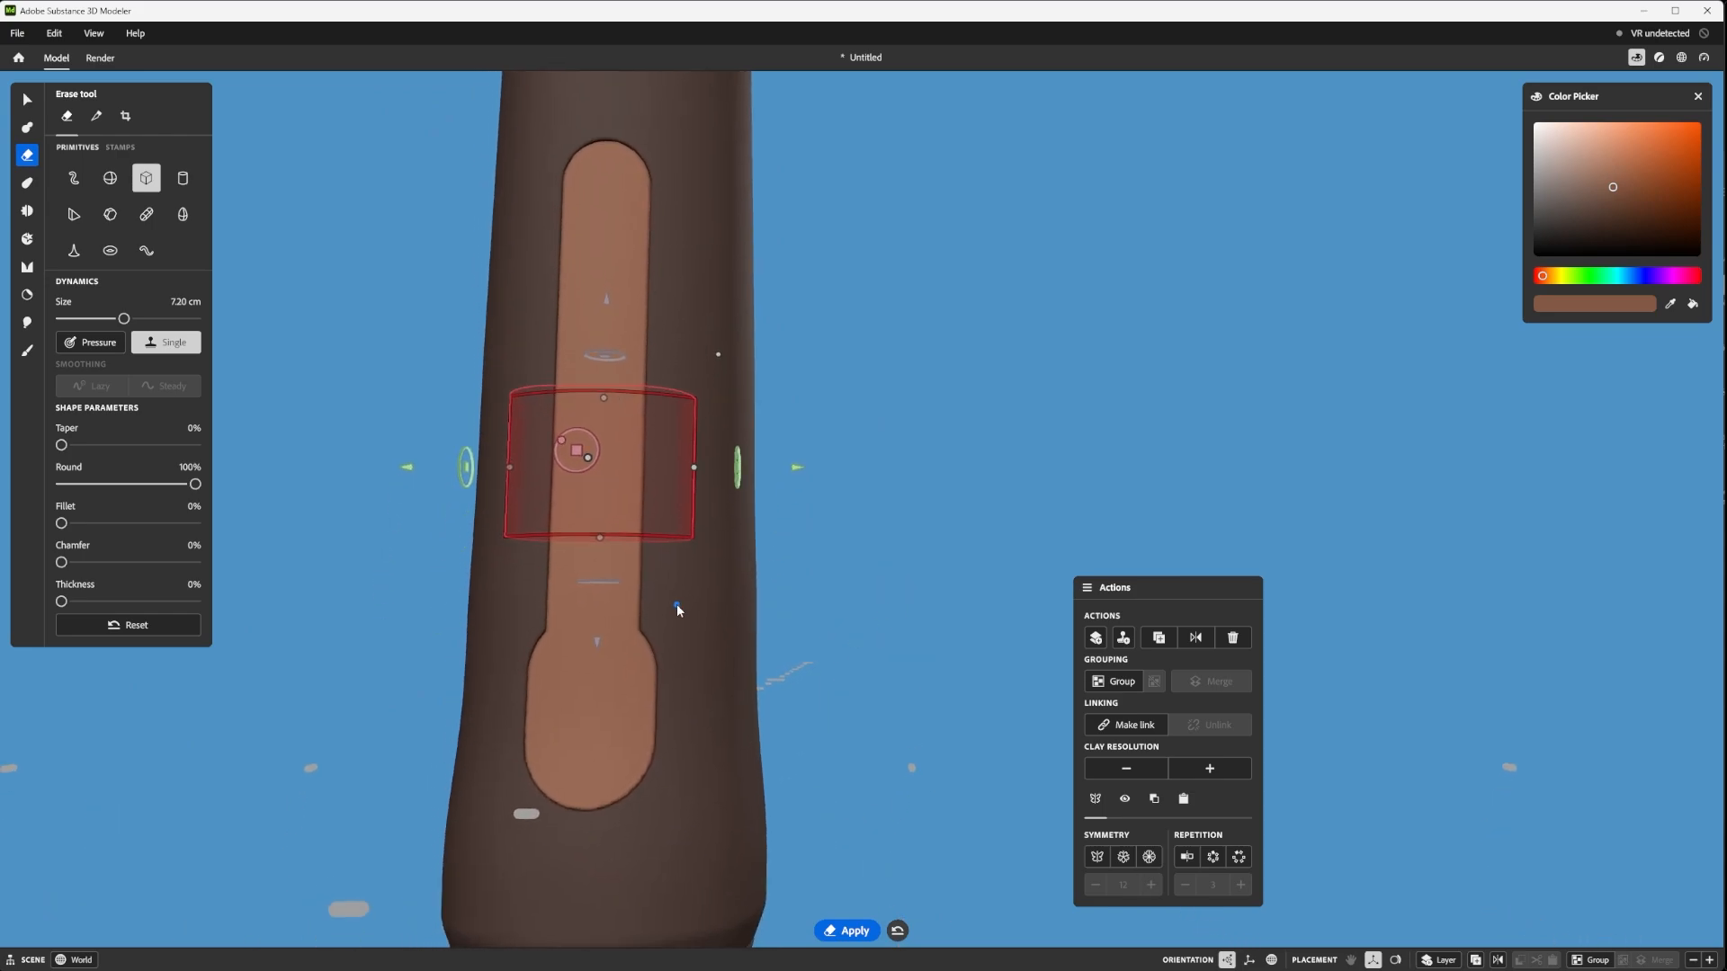
# - Place the rounded erase shape over the oval at the lower end of the brown inlay and shrink it to about 5.77 cm
pyautogui.press('g')
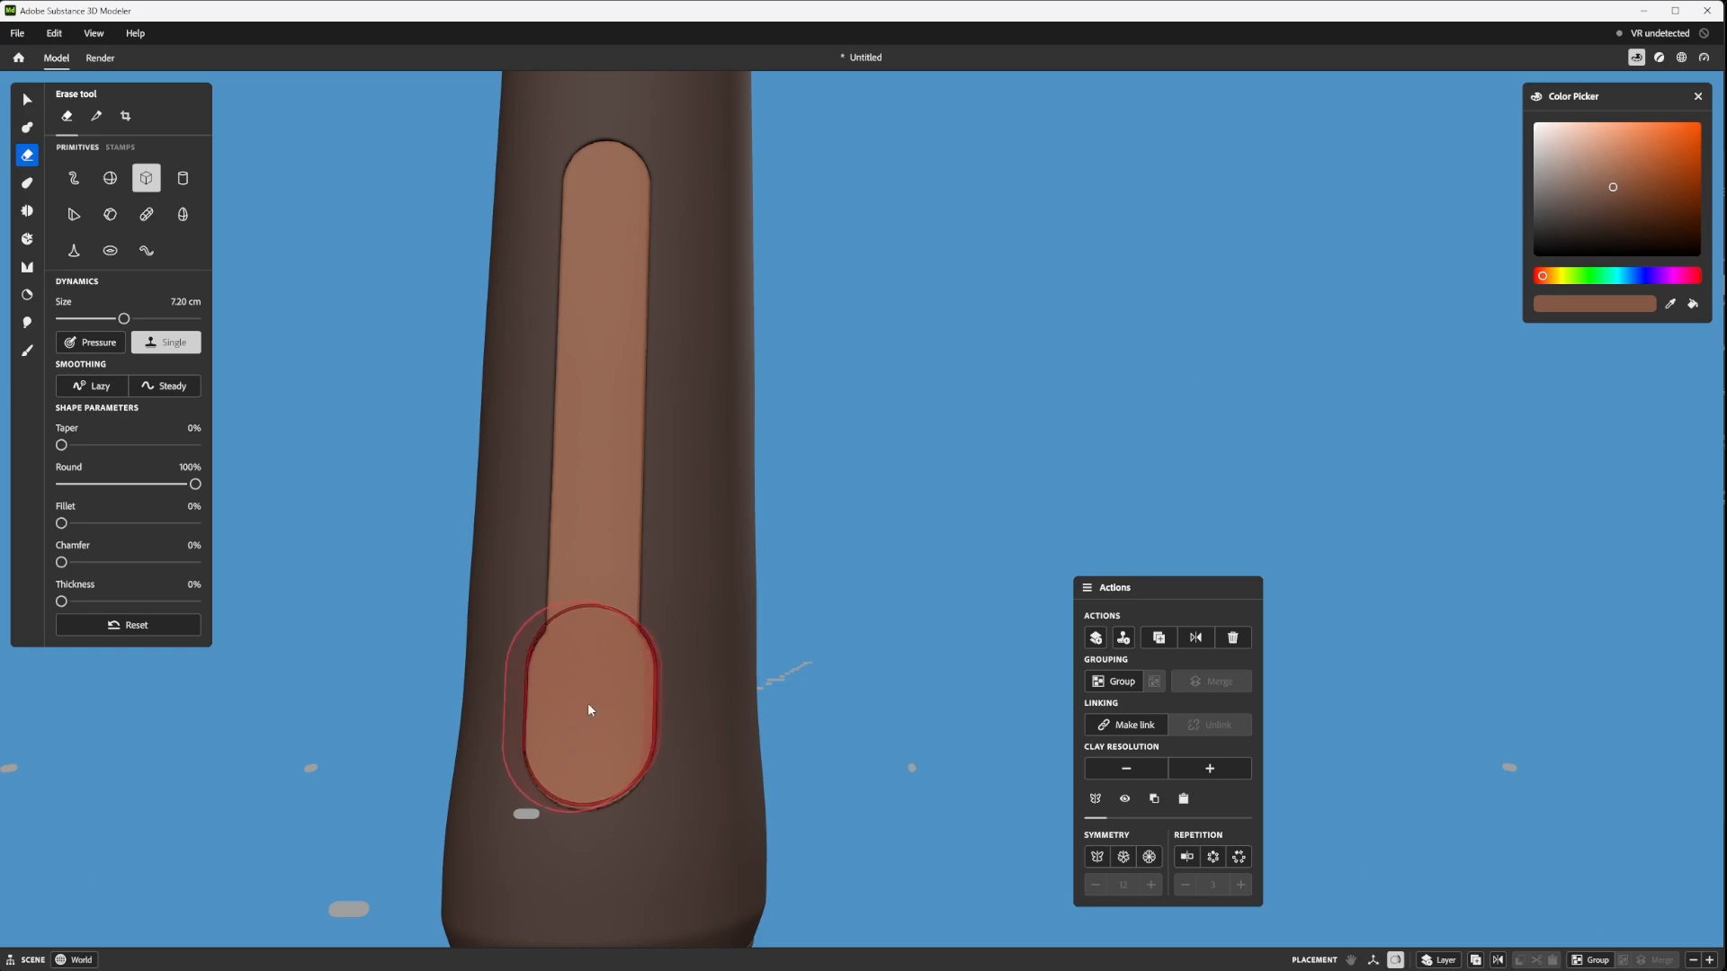
pyautogui.click(588, 704)
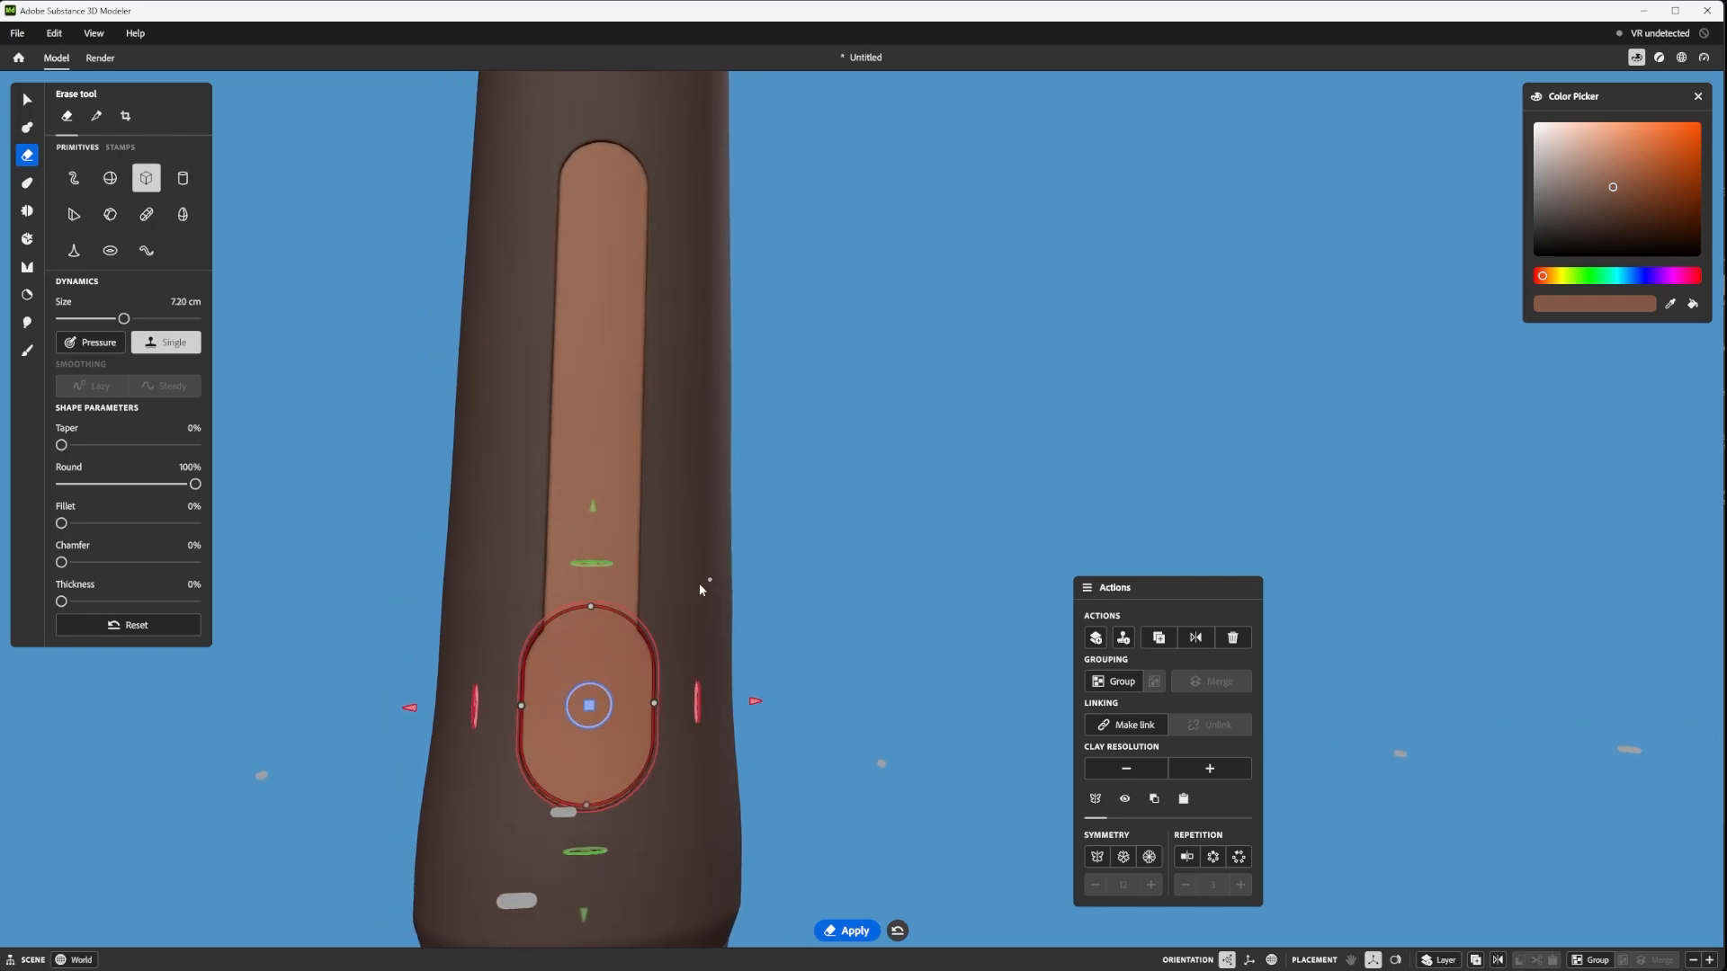
pyautogui.moveTo(709, 579); pyautogui.dragTo(696, 606)
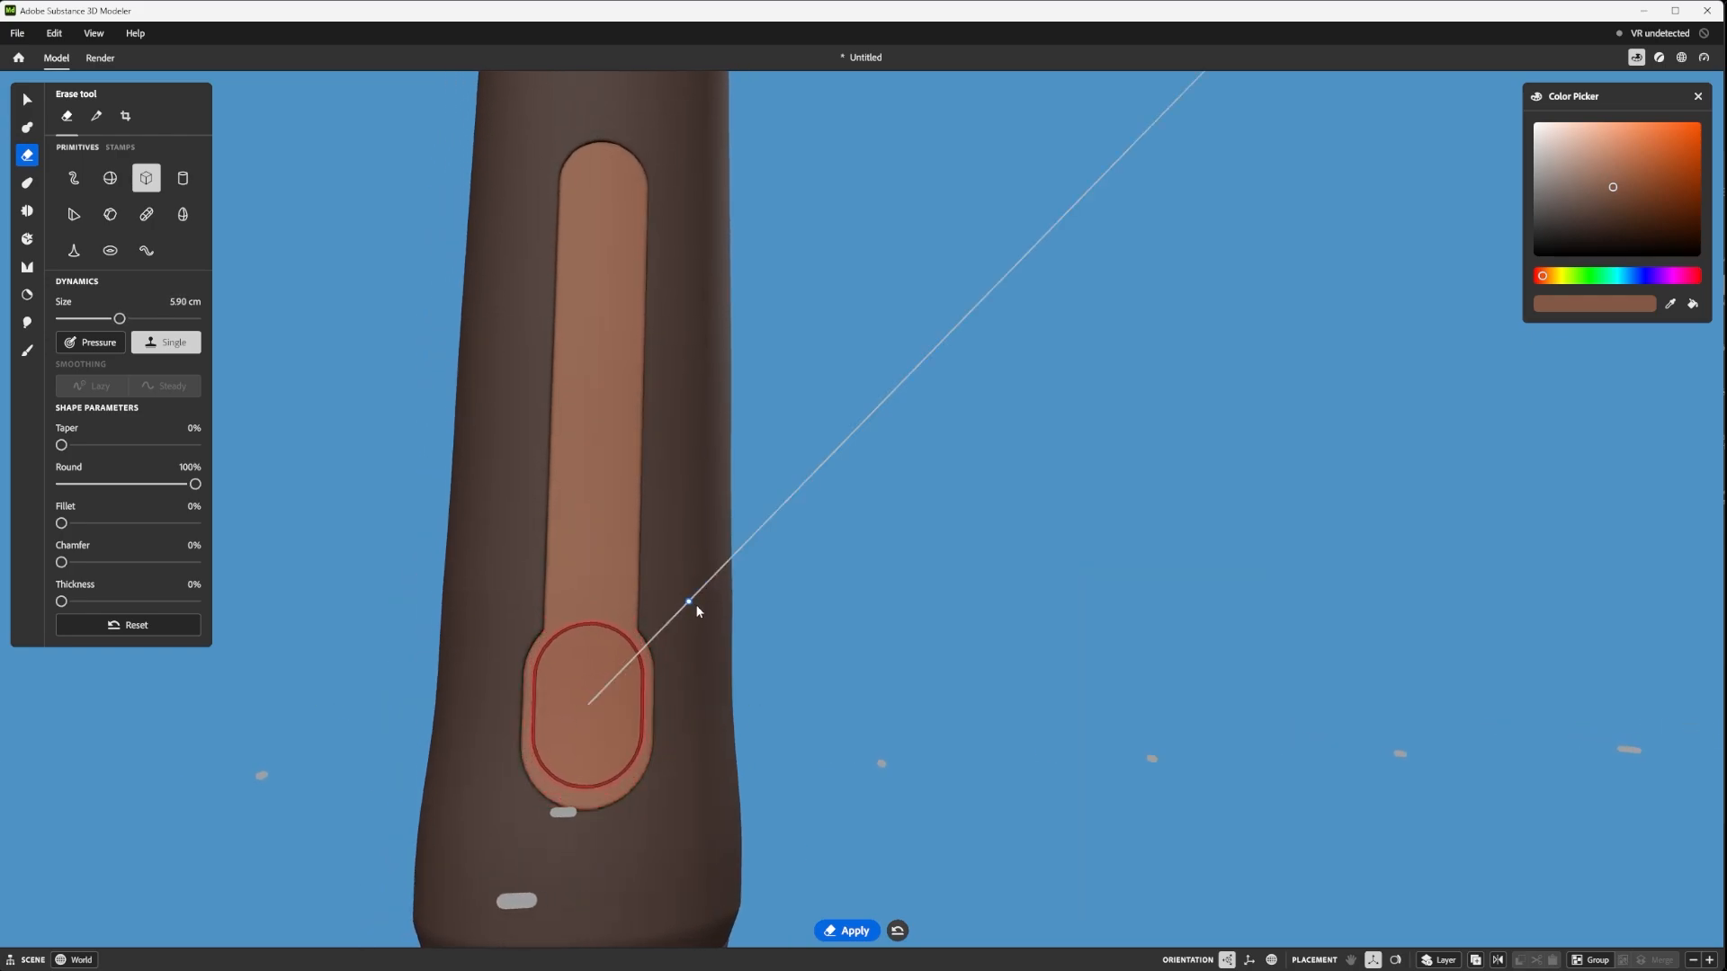
pyautogui.moveTo(698, 612); pyautogui.dragTo(693, 614)
pyautogui.moveTo(592, 524); pyautogui.dragTo(592, 537)
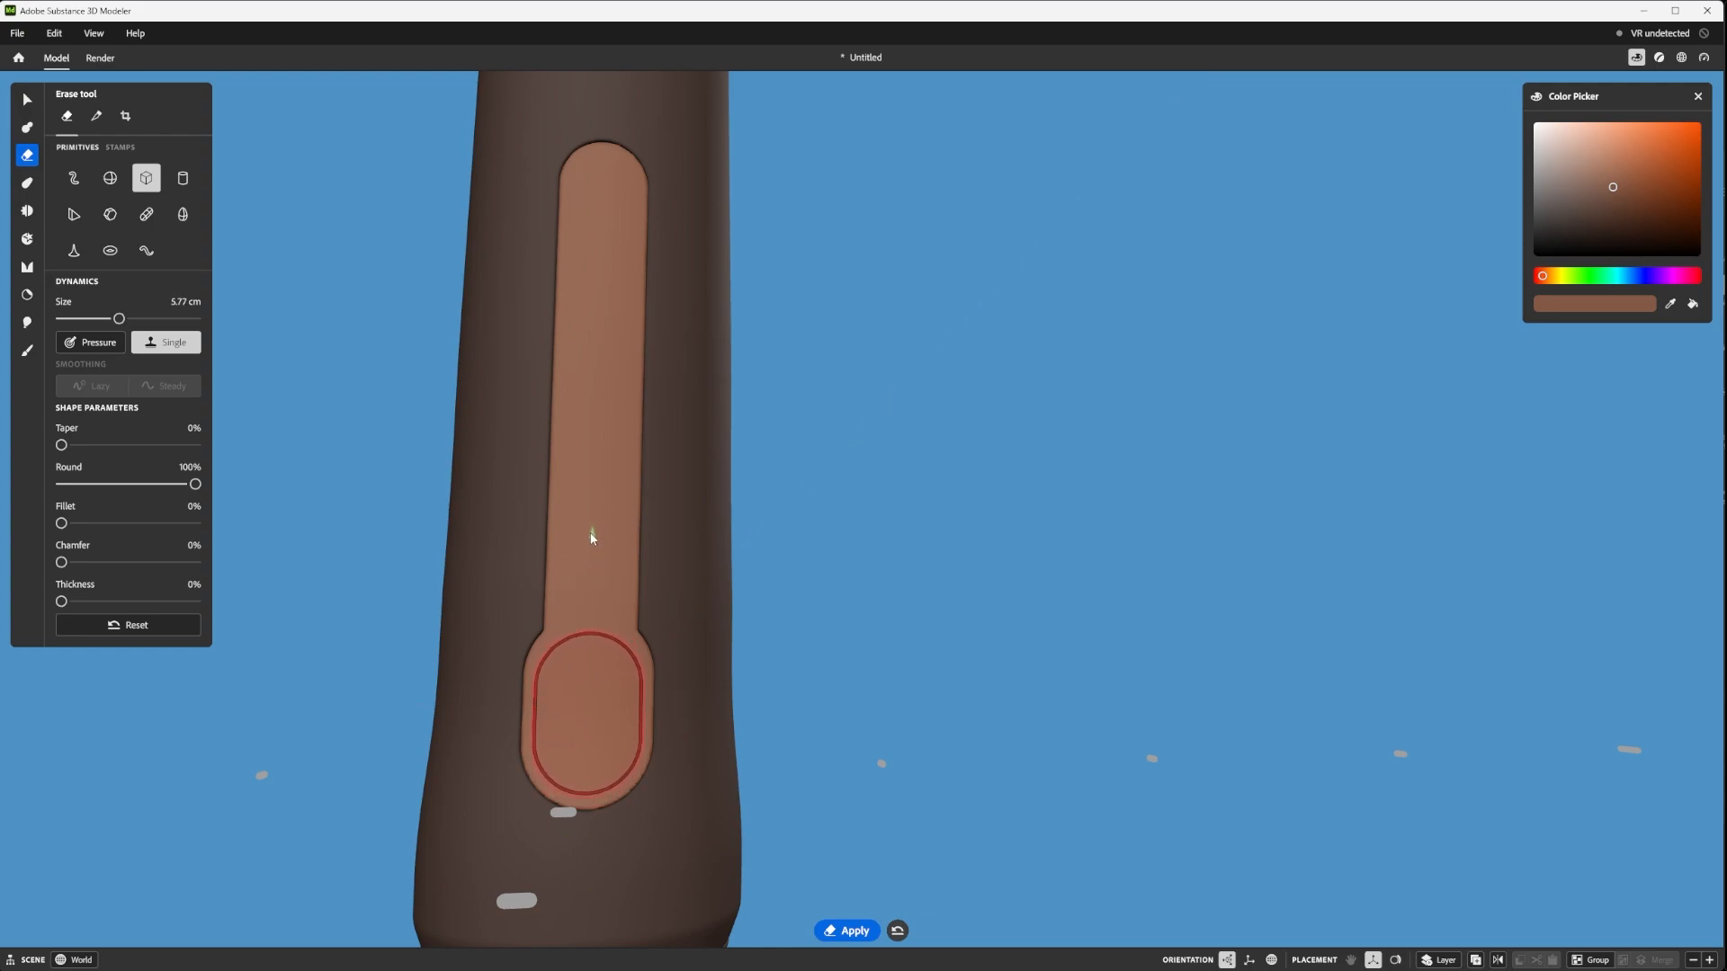
# - Fine-tune the erase shape to about 5.92 cm with an even rim inside the oval, and erase that area
pyautogui.scroll(3, 612, 622)
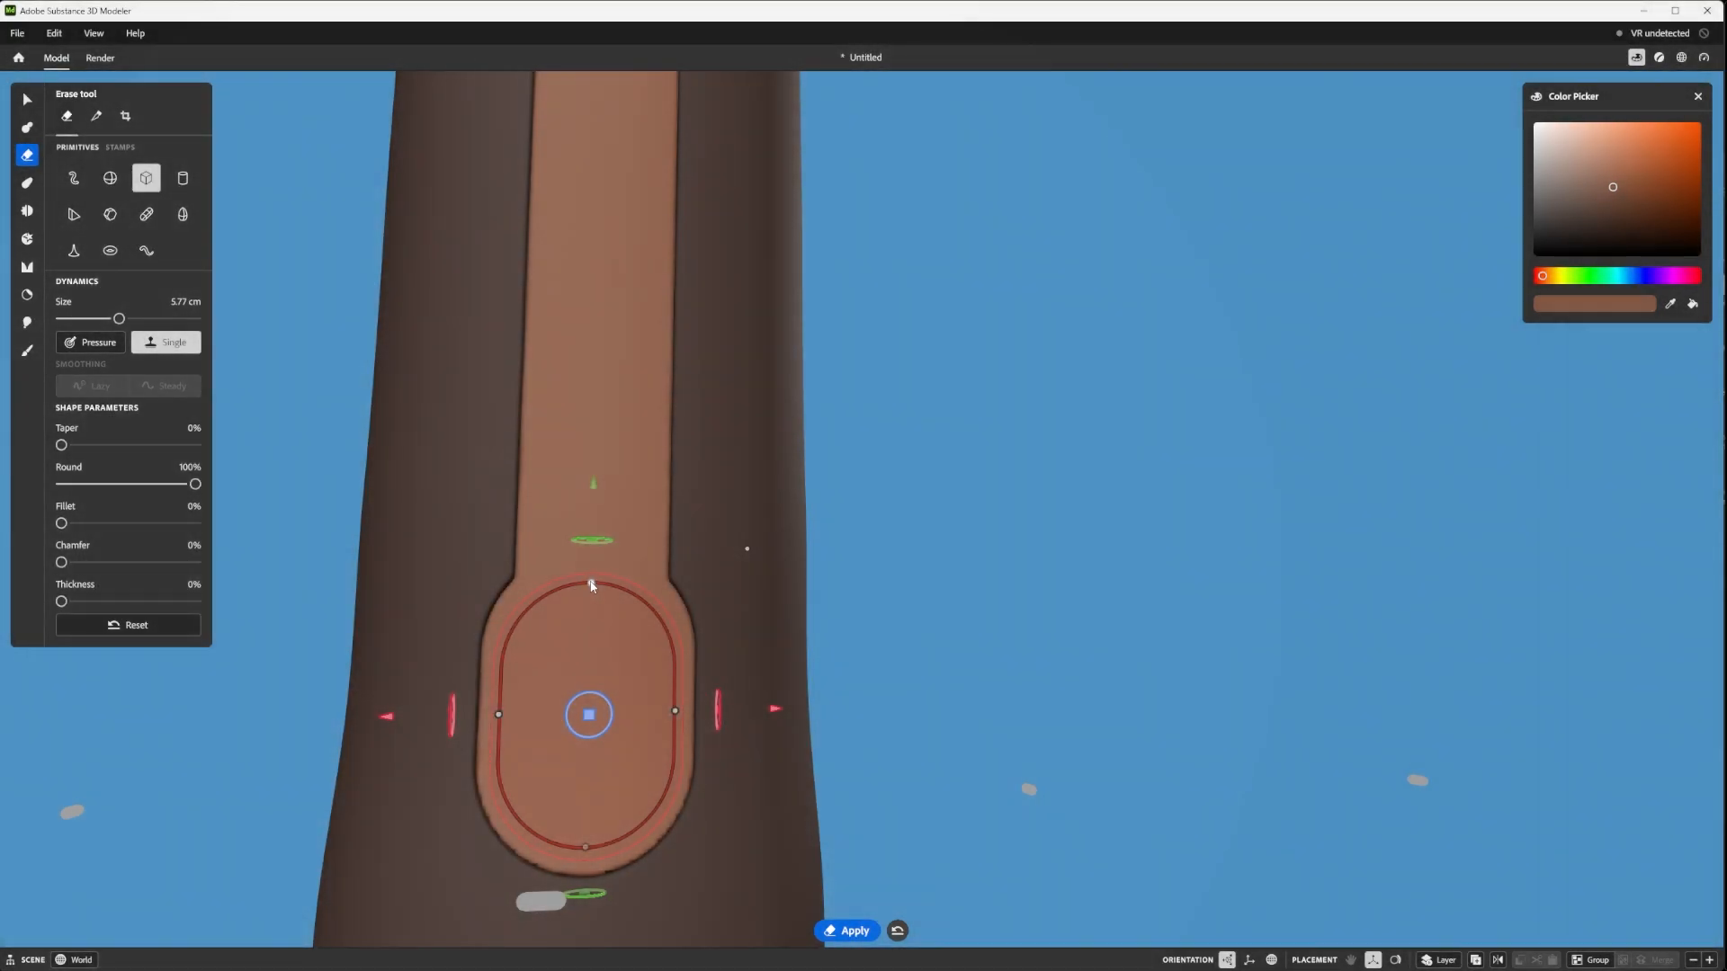
pyautogui.moveTo(592, 586); pyautogui.dragTo(591, 580)
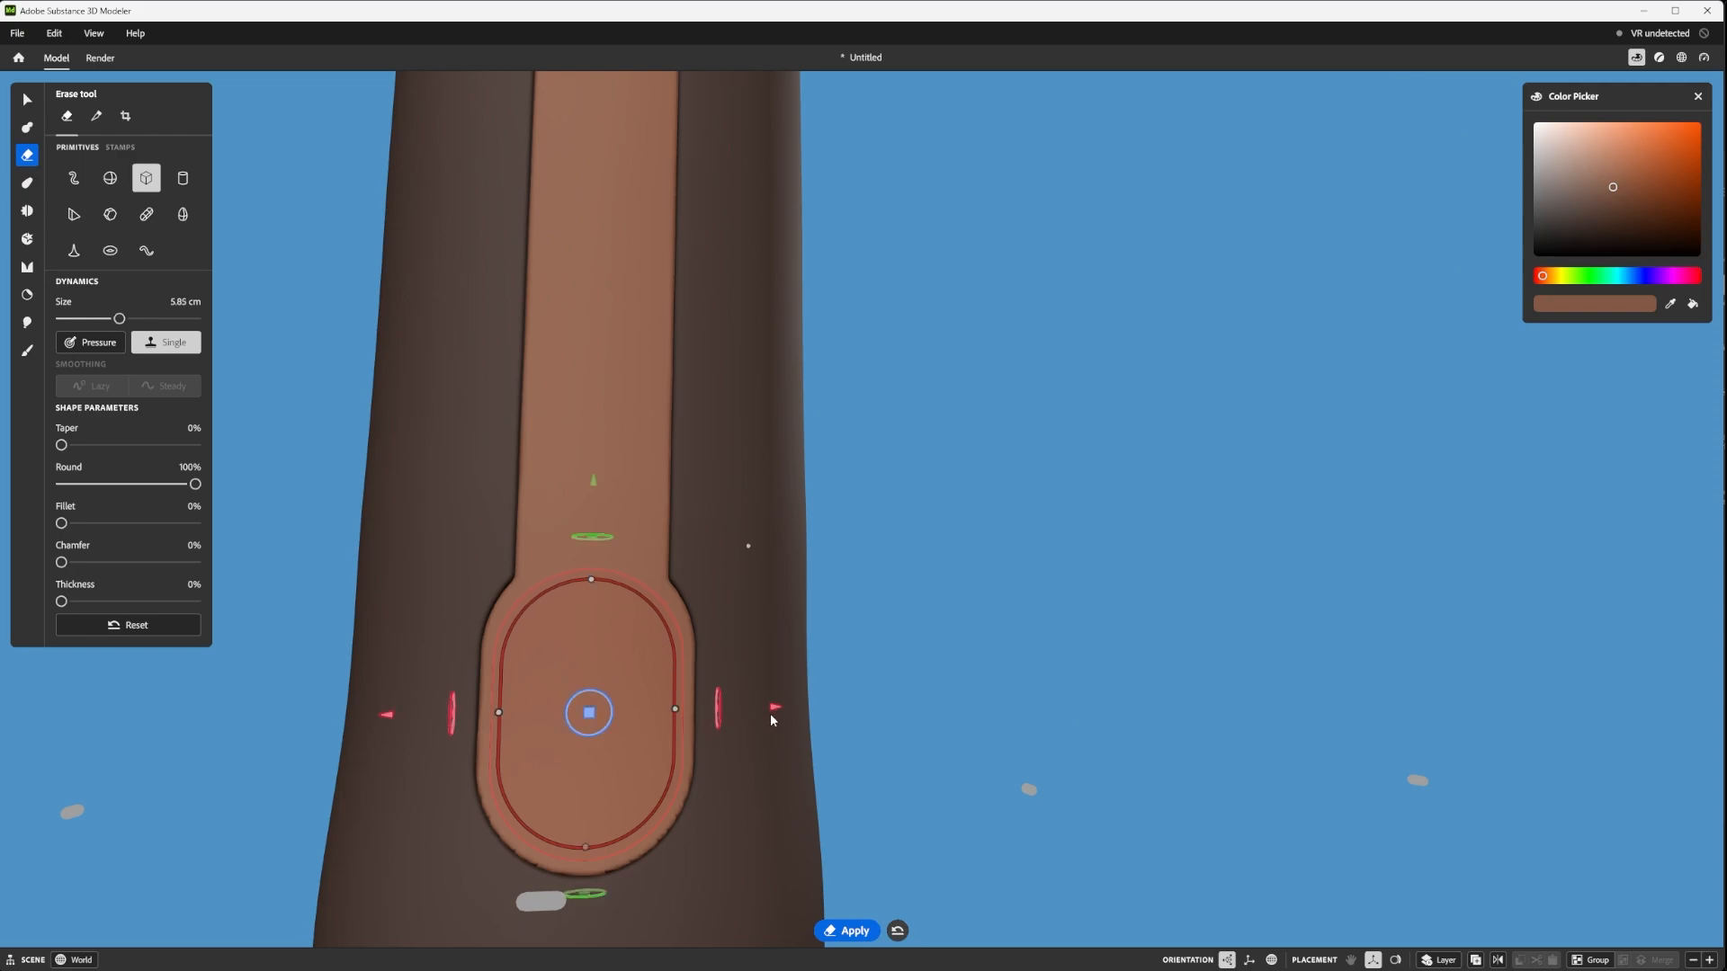
pyautogui.moveTo(776, 711); pyautogui.dragTo(775, 709)
pyautogui.moveTo(582, 845); pyautogui.dragTo(583, 849)
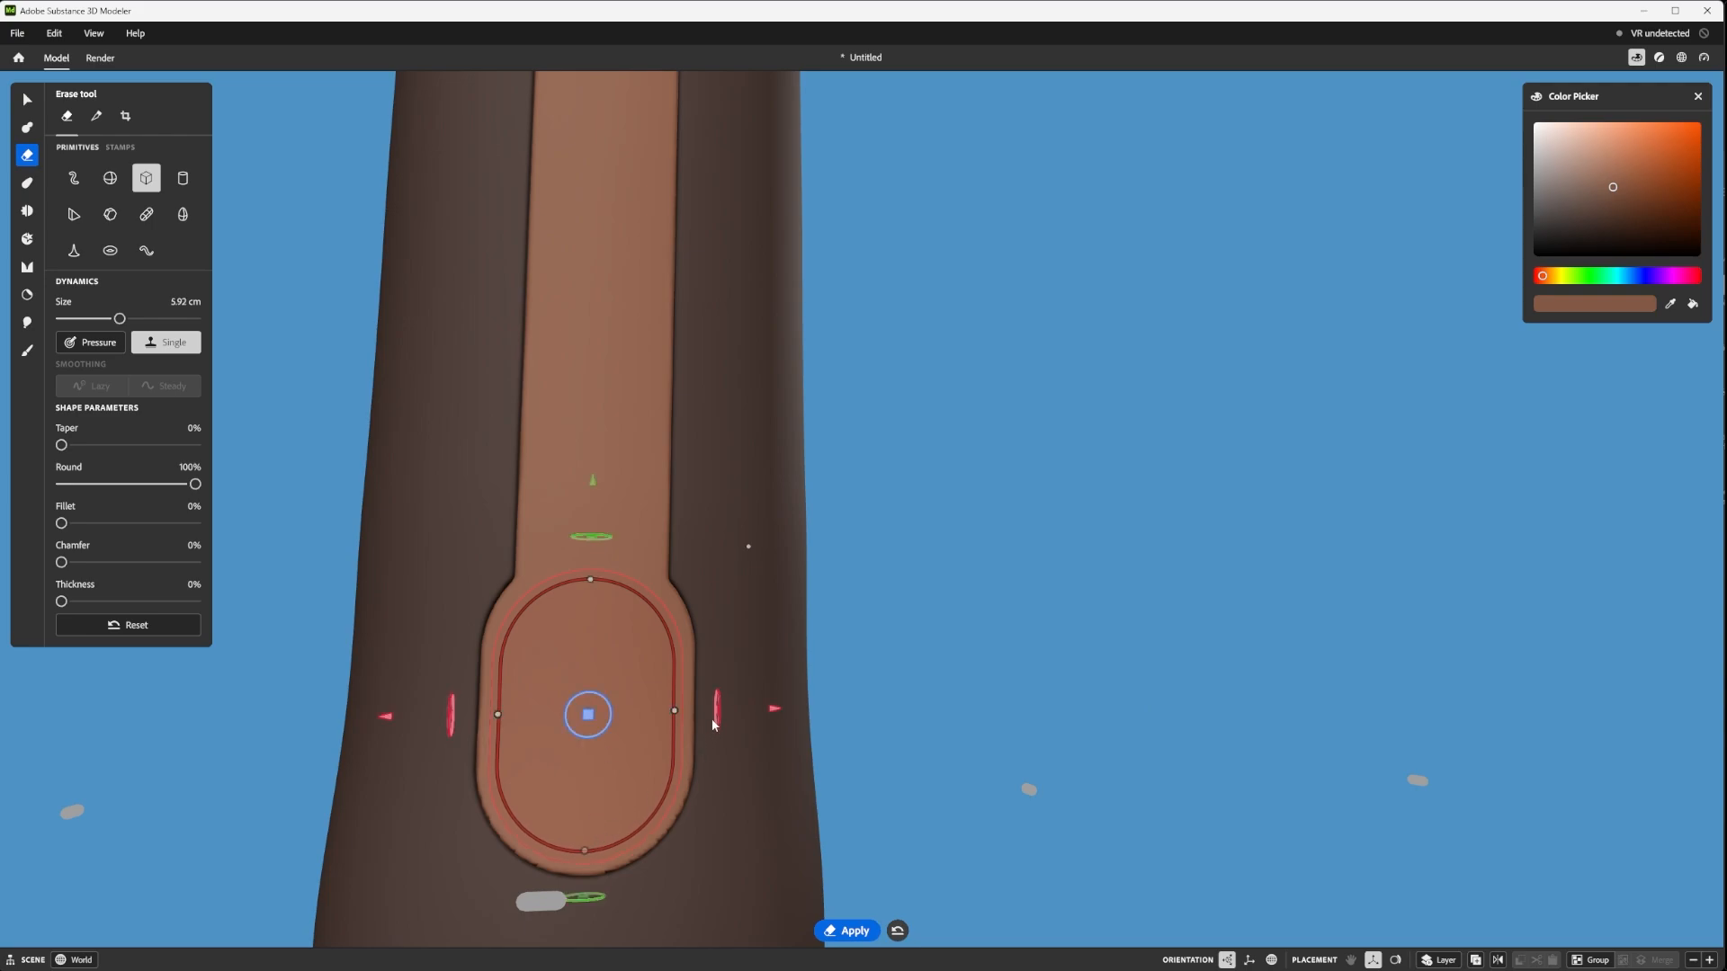
pyautogui.moveTo(711, 722)
pyautogui.keyDown('alt'); pyautogui.mouseDown()
pyautogui.moveTo(558, 794)
pyautogui.moveTo(591, 655)
pyautogui.moveTo(689, 699)
pyautogui.mouseUp(); pyautogui.keyUp('alt')
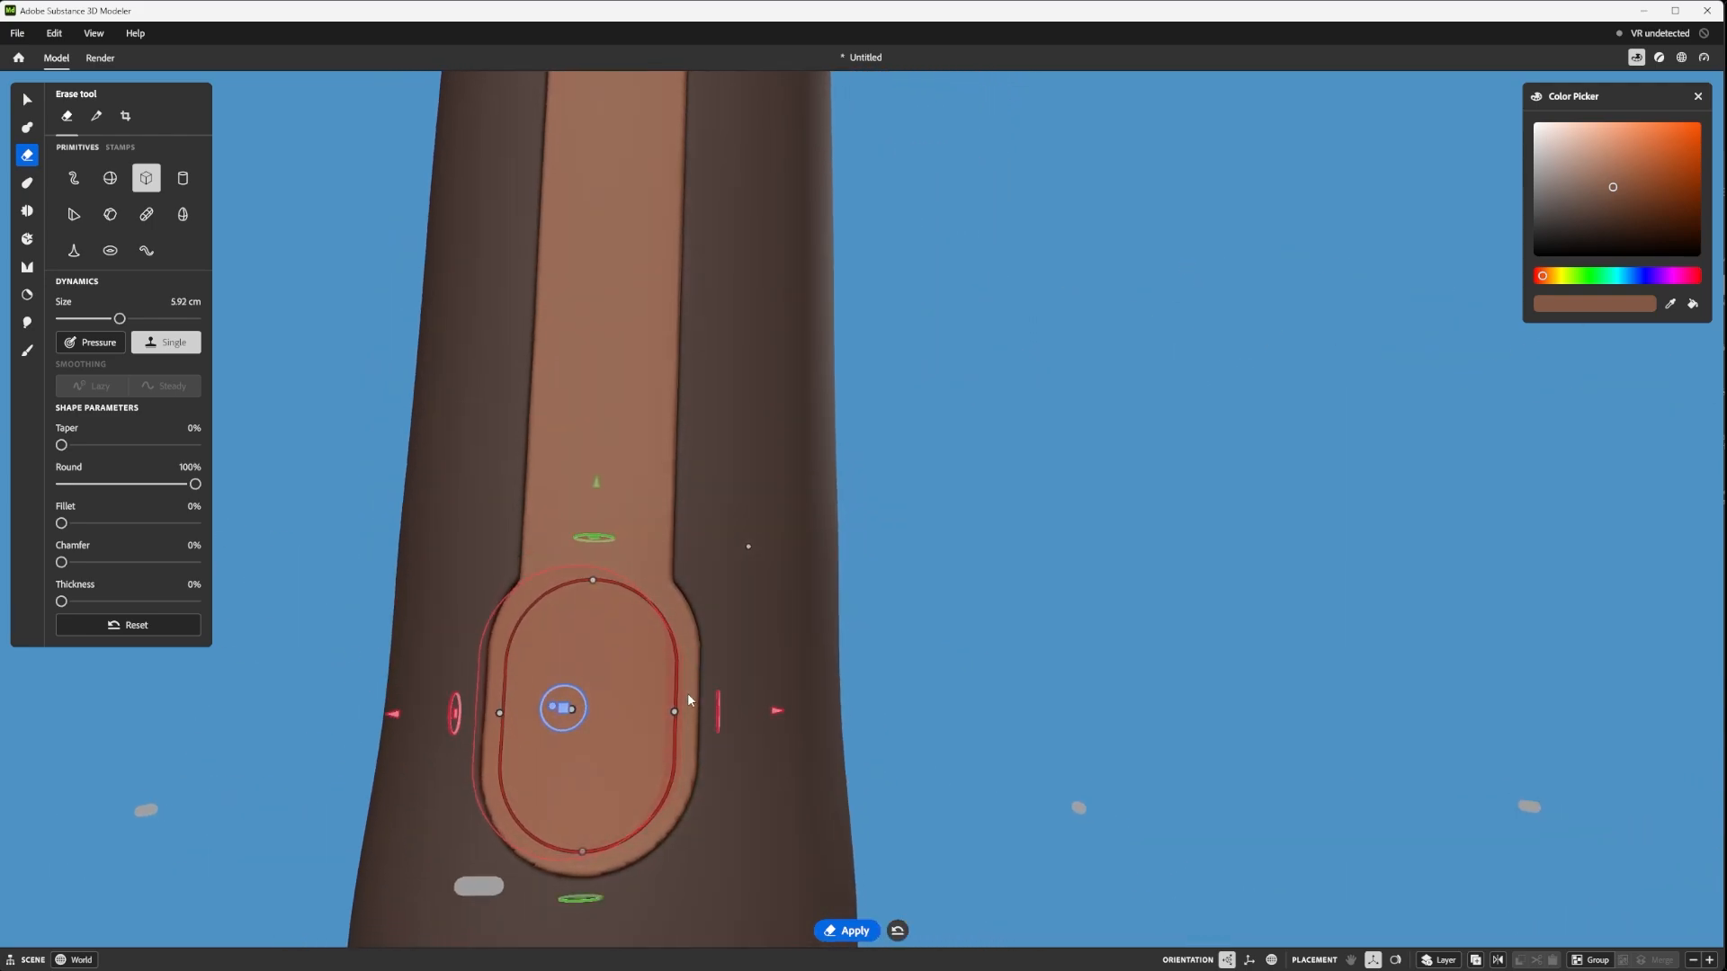
pyautogui.keyDown('alt'); pyautogui.moveTo(666, 603); pyautogui.dragTo(692, 630); pyautogui.keyUp('alt')
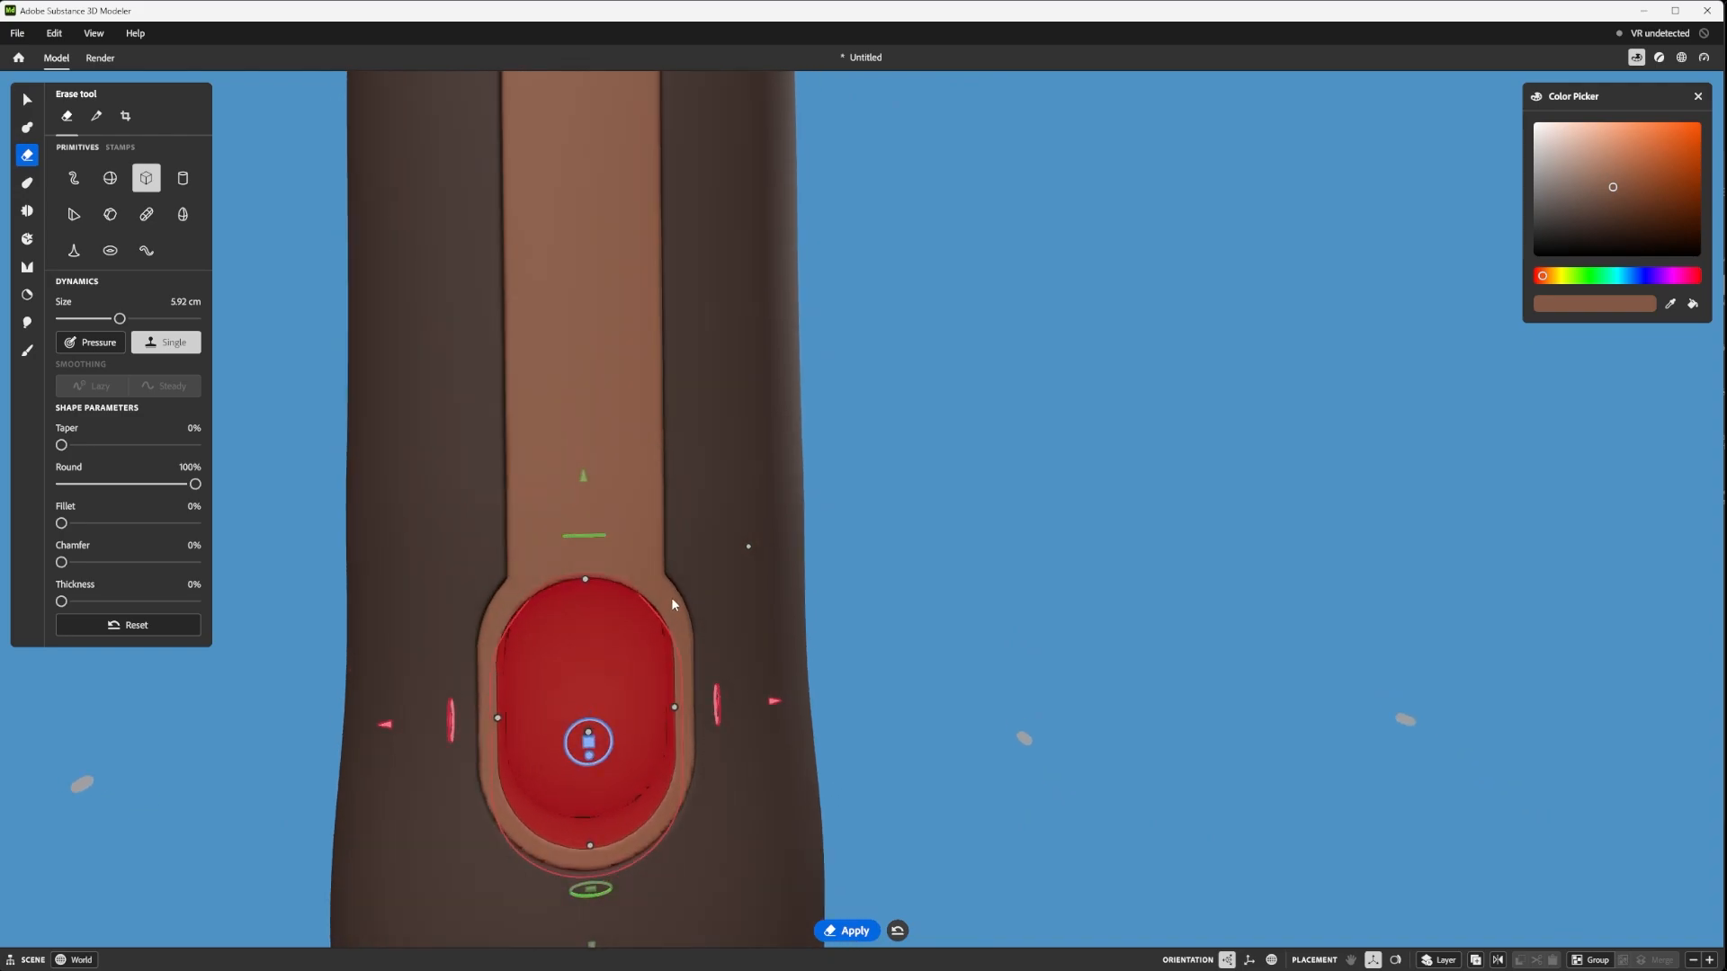
pyautogui.scroll(-2, 671, 601)
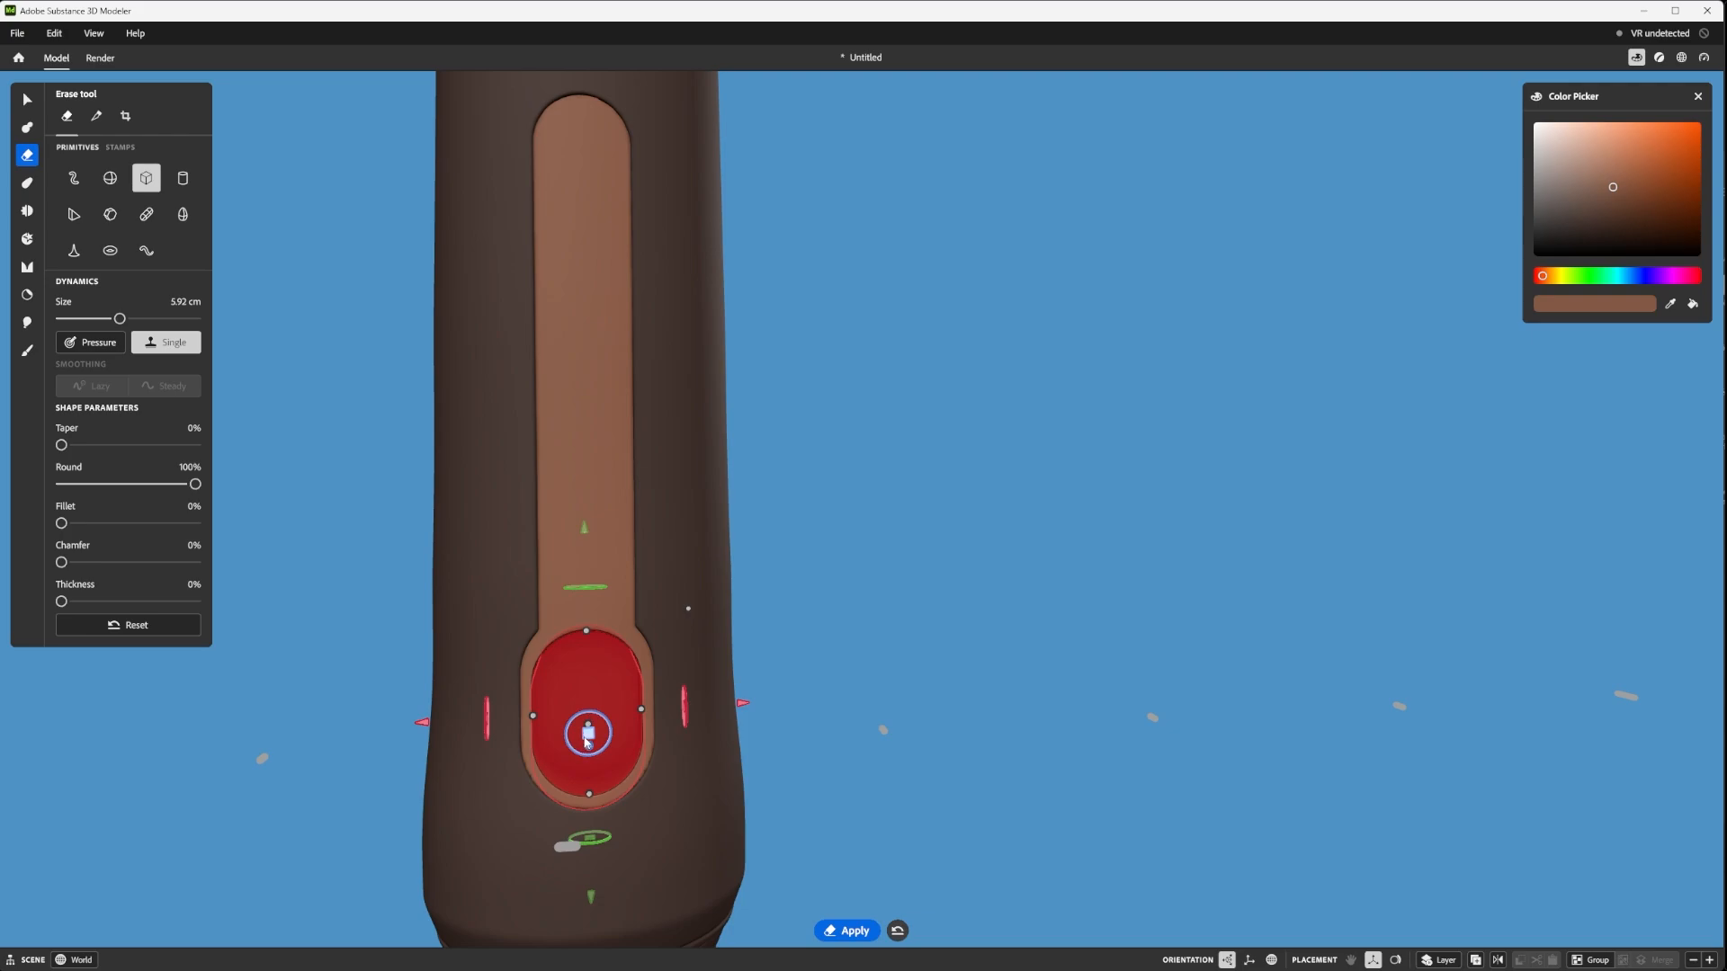
# - Shift the erase shape up onto the inlay's long strip and stretch it lengthwise to about 0.17 m
pyautogui.moveTo(583, 534); pyautogui.dragTo(612, 347)
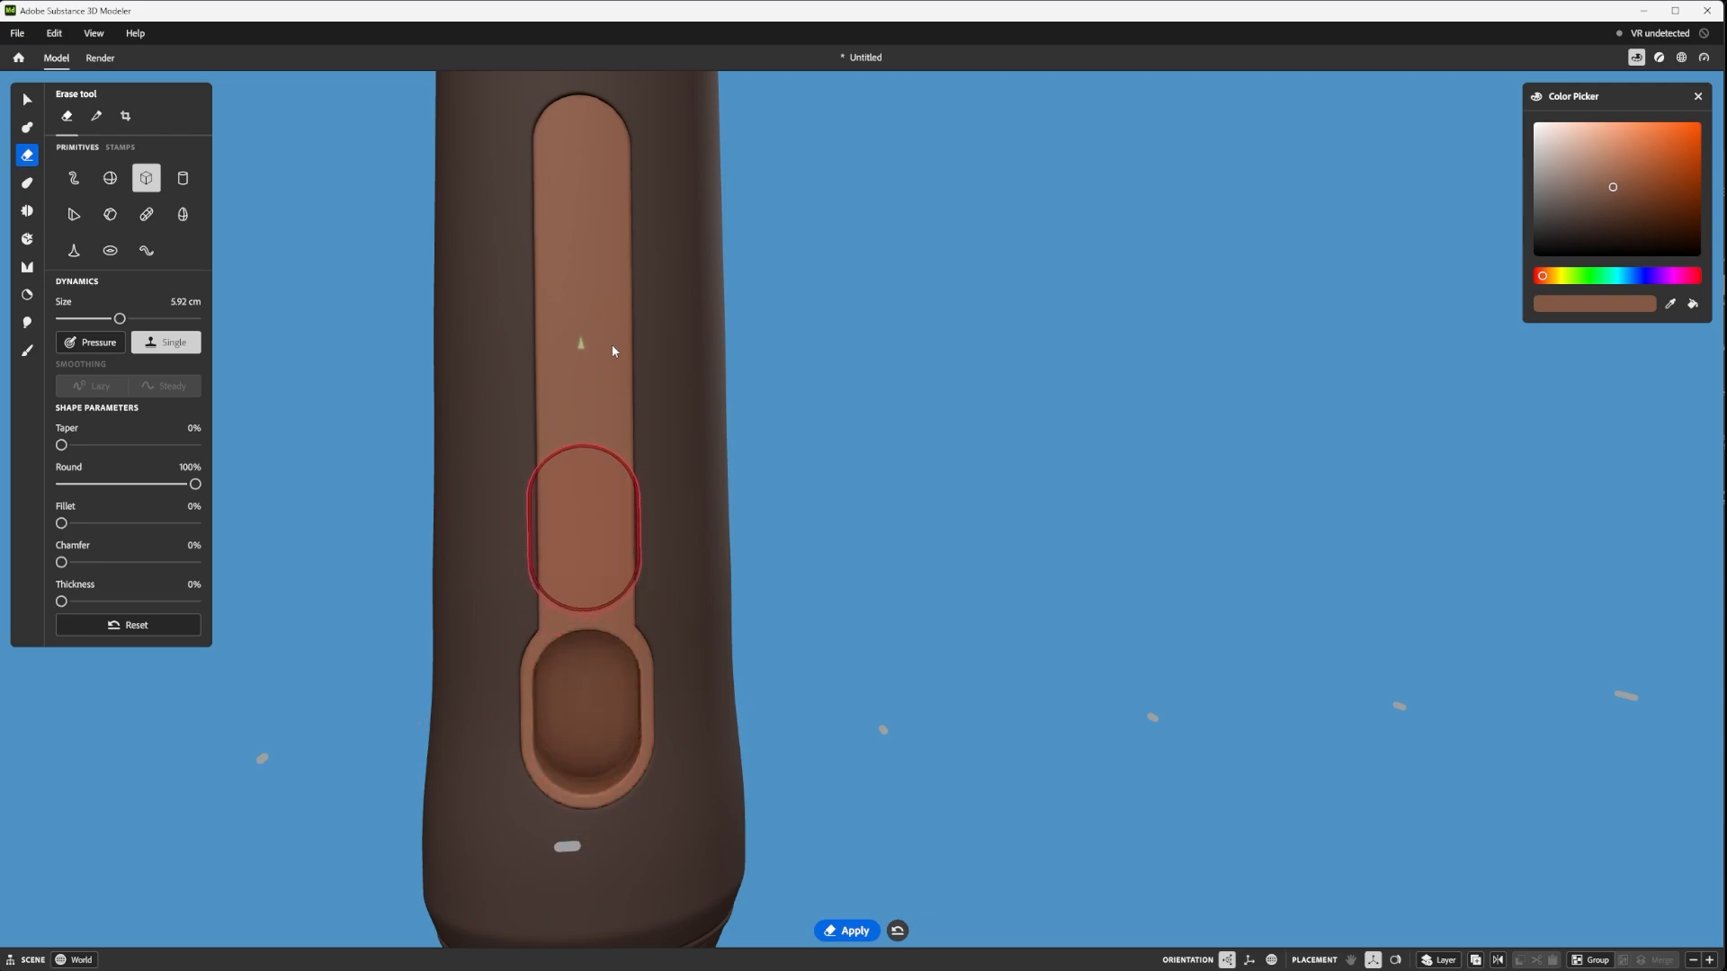
pyautogui.moveTo(612, 351); pyautogui.dragTo(617, 328)
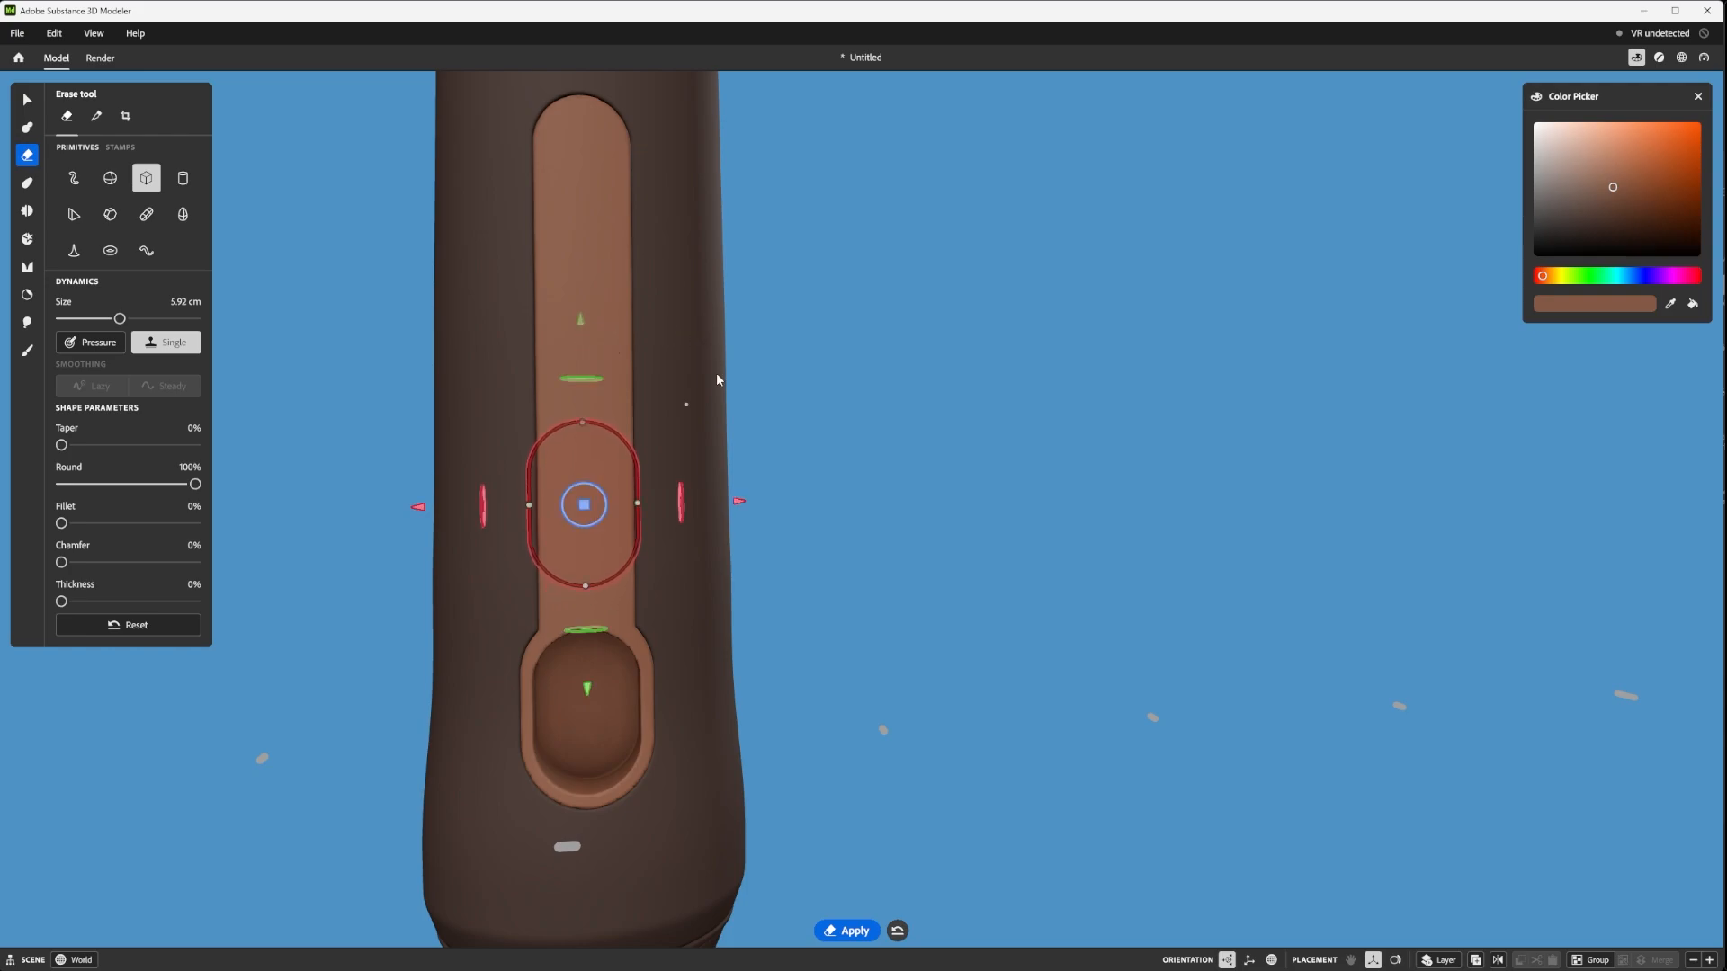
pyautogui.moveTo(739, 505); pyautogui.dragTo(737, 499)
pyautogui.moveTo(585, 431); pyautogui.dragTo(588, 111)
pyautogui.keyDown('alt'); pyautogui.moveTo(741, 266); pyautogui.dragTo(726, 377, button='middle'); pyautogui.keyUp('alt')
pyautogui.moveTo(587, 439); pyautogui.dragTo(931, 289)
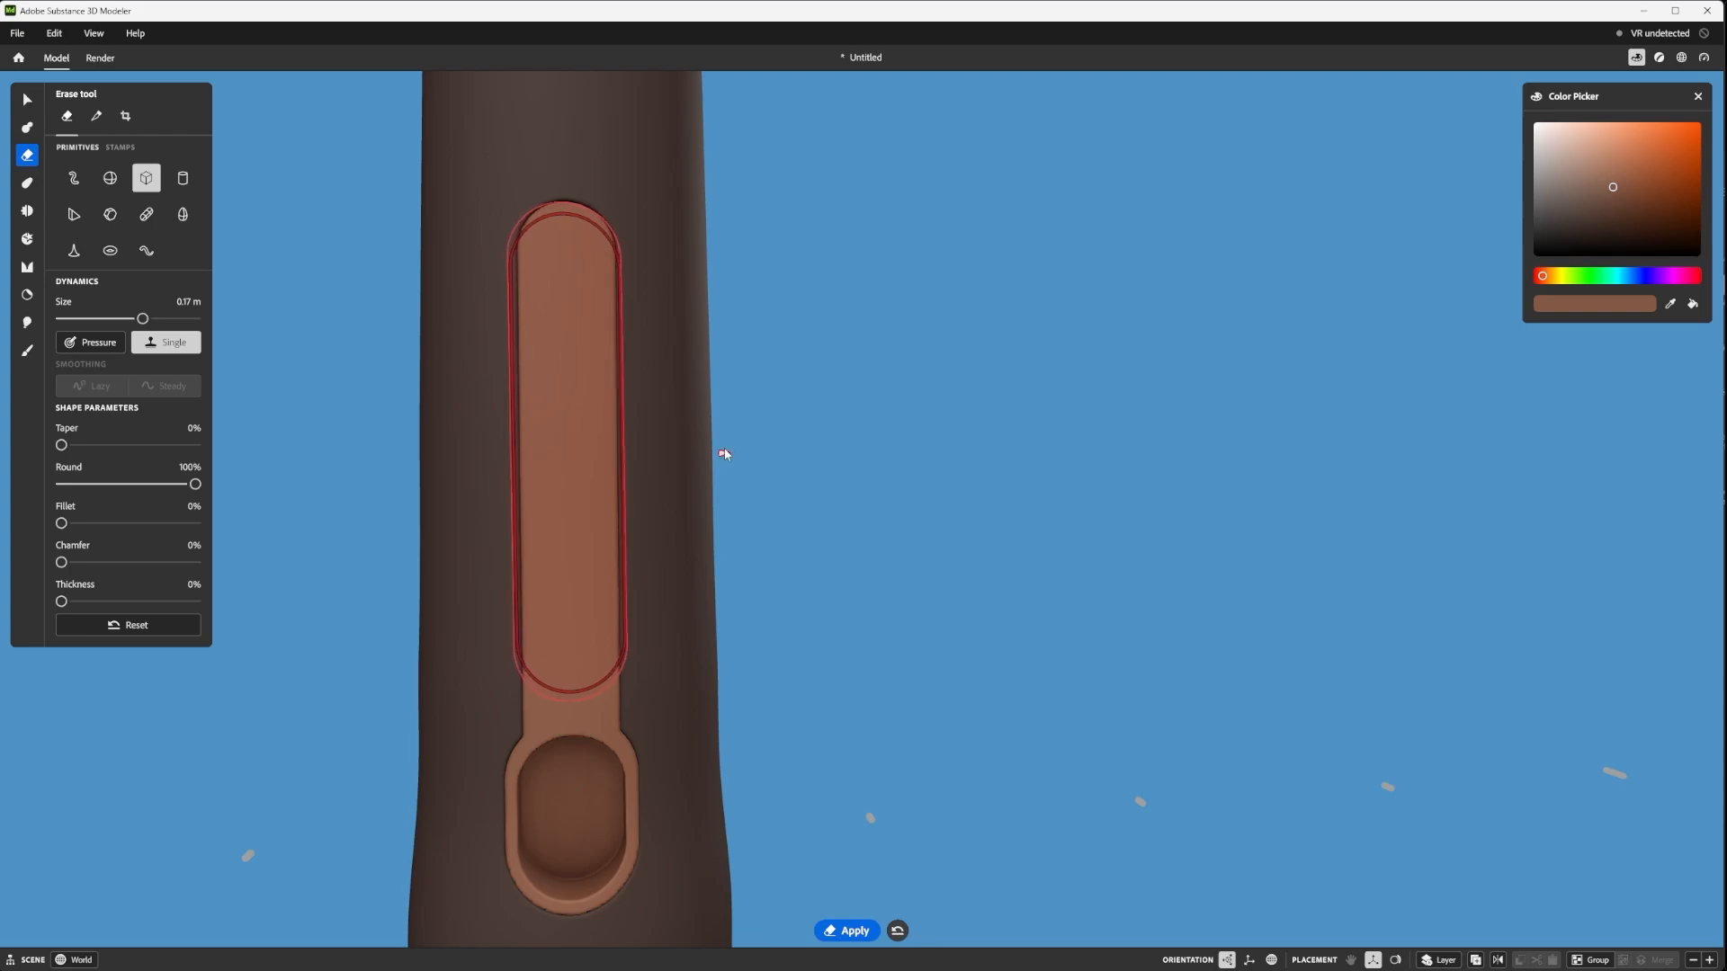
# - Narrow and centre the erase shape within the long strip, and erase a recess there
pyautogui.moveTo(626, 456)
pyautogui.moveTo(623, 455)
pyautogui.mouseDown()
pyautogui.moveTo(516, 455)
pyautogui.moveTo(607, 448)
pyautogui.mouseUp()
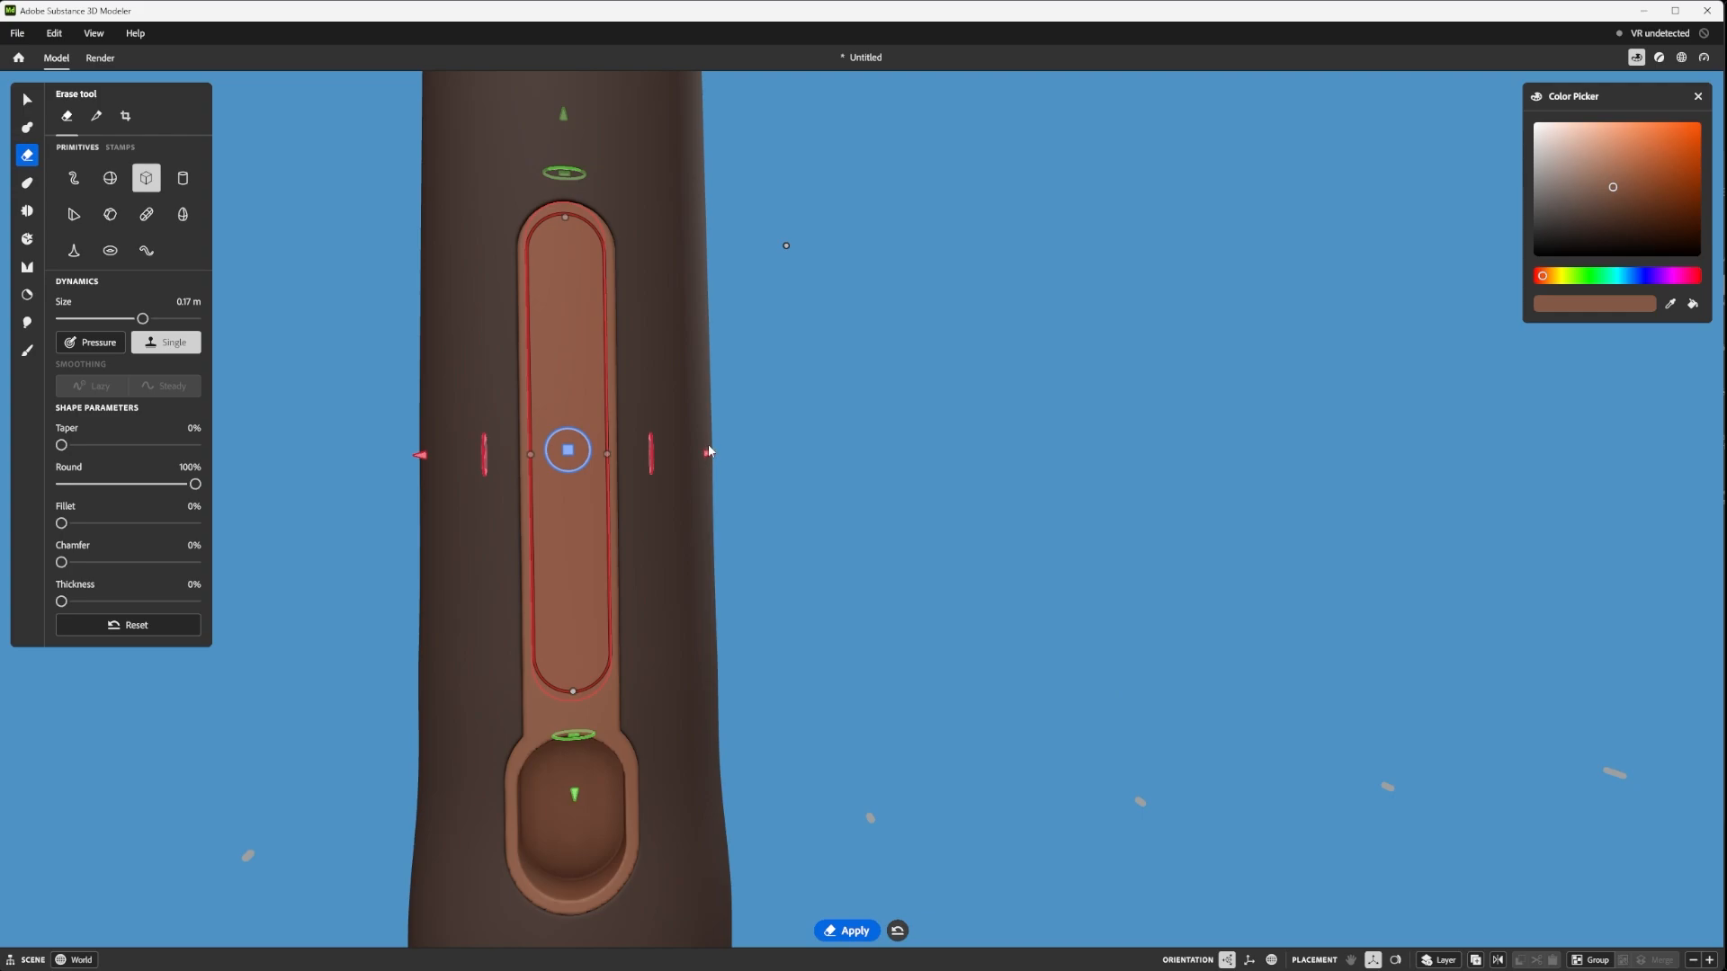
pyautogui.moveTo(565, 219); pyautogui.dragTo(565, 219)
pyautogui.moveTo(652, 581); pyautogui.dragTo(810, 423, button='right')
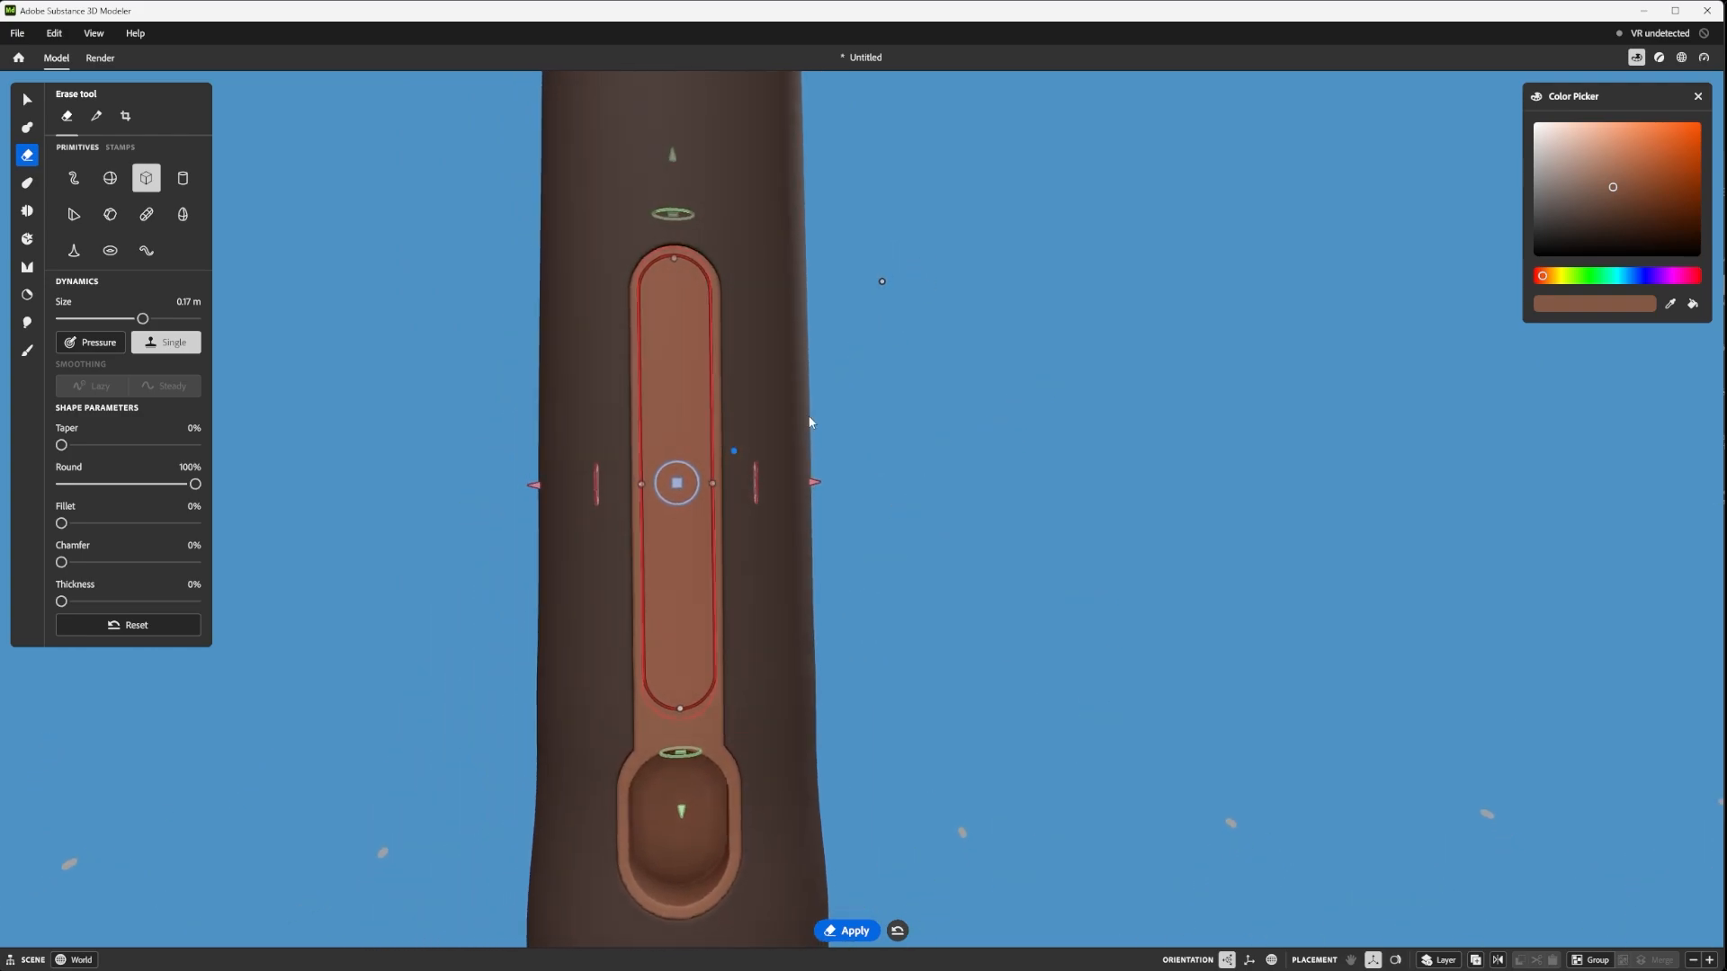
pyautogui.moveTo(810, 423); pyautogui.dragTo(820, 365, button='right')
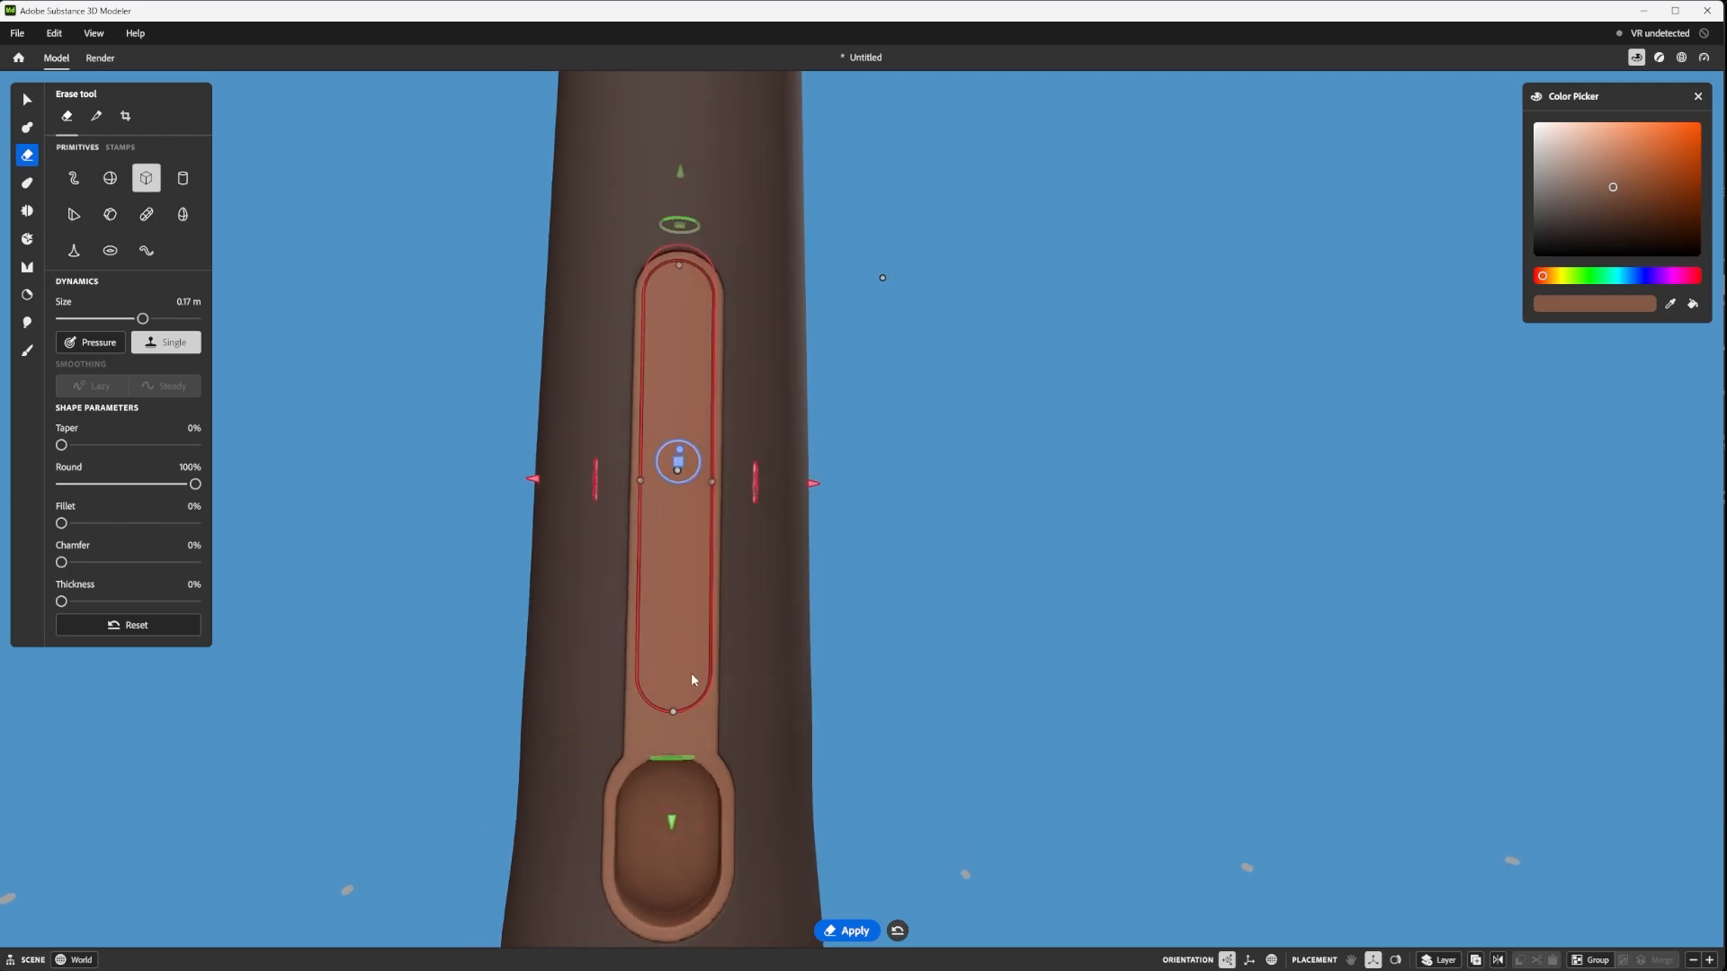
pyautogui.moveTo(703, 670); pyautogui.dragTo(752, 460, button='right')
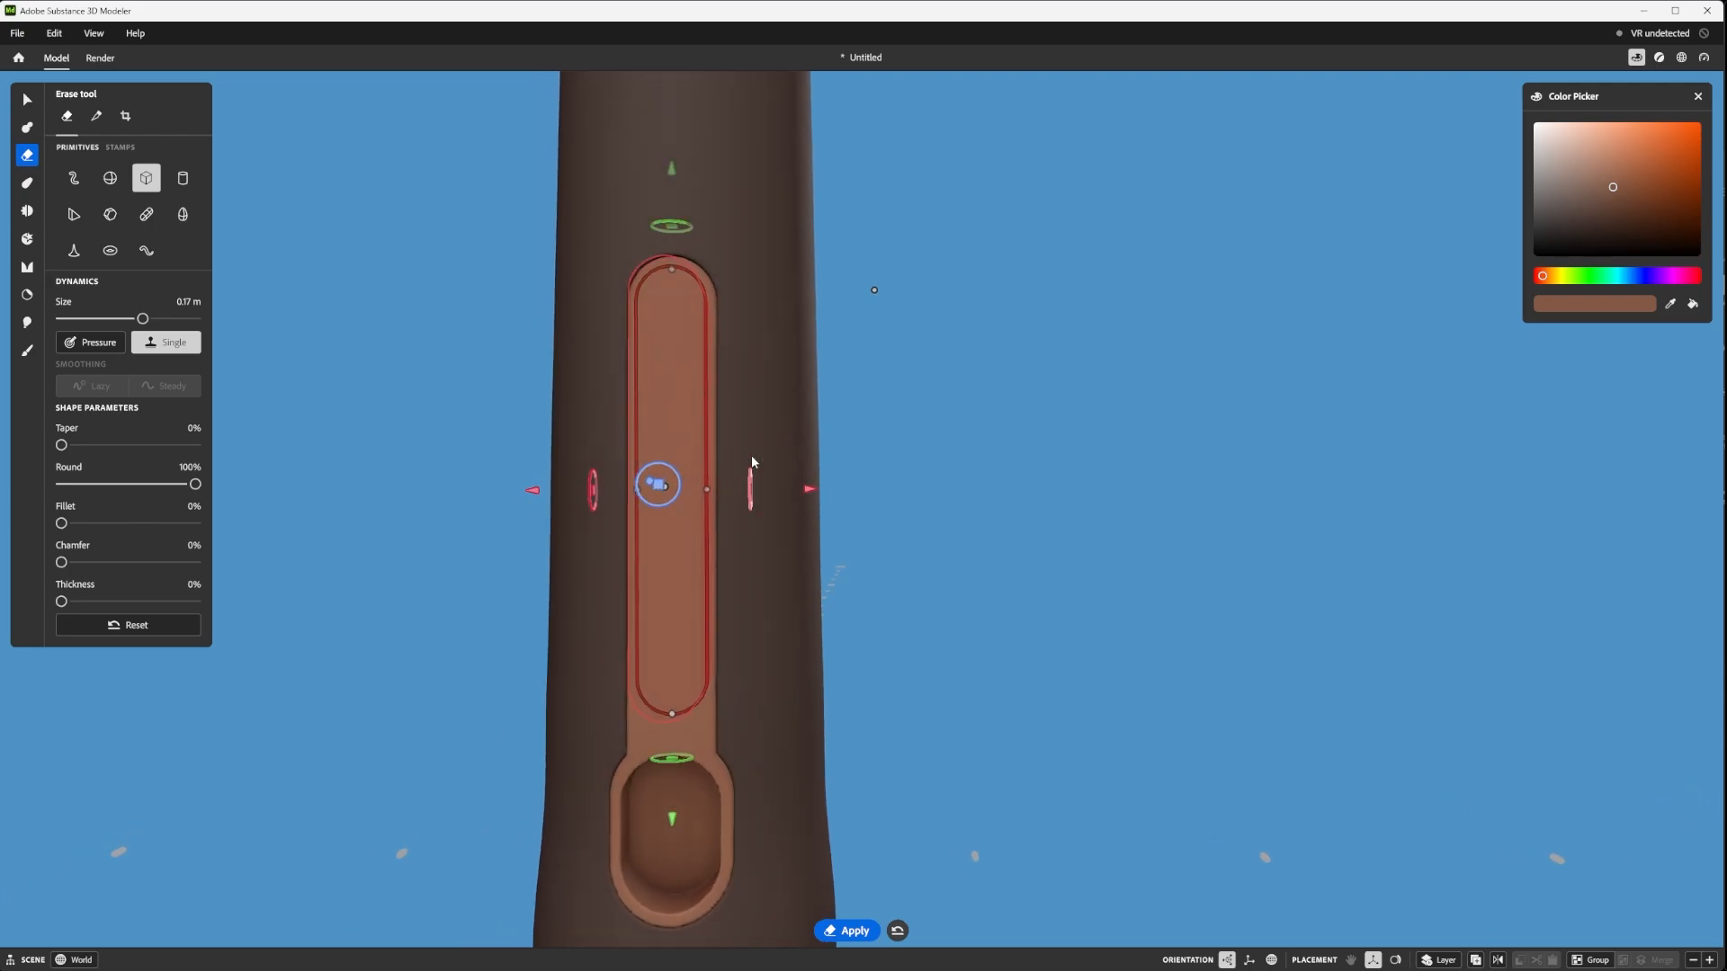
pyautogui.moveTo(829, 390); pyautogui.dragTo(797, 545, button='right')
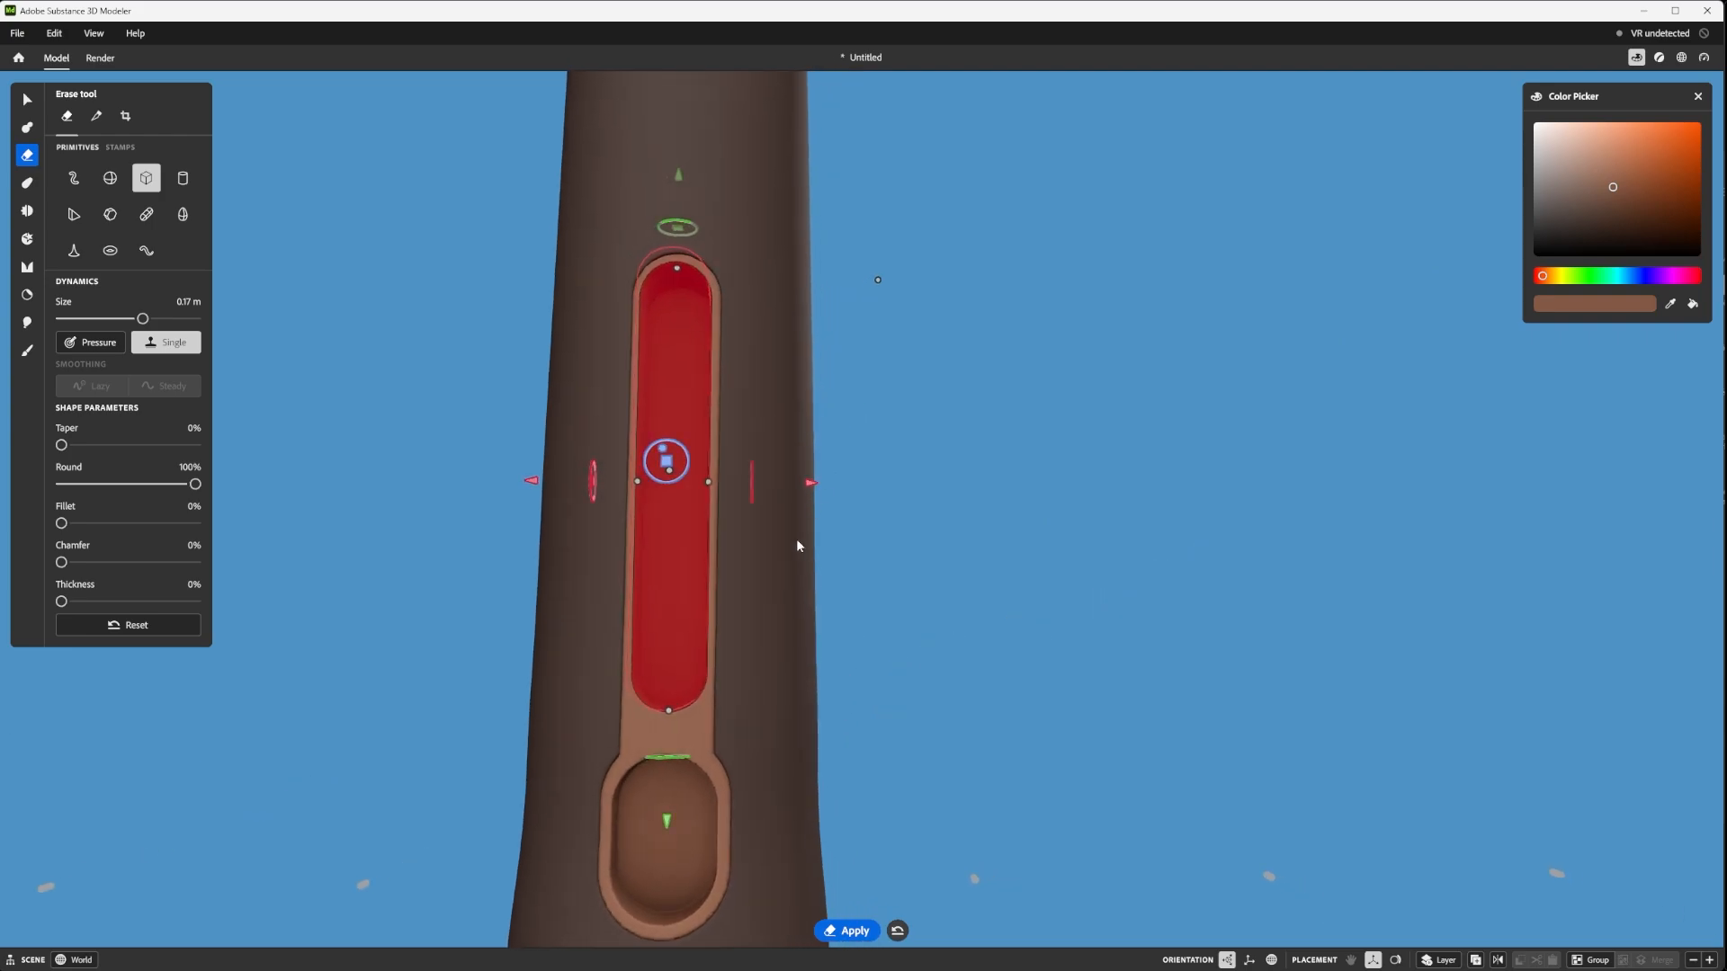
pyautogui.moveTo(662, 623); pyautogui.dragTo(497, 604, button='right')
pyautogui.moveTo(657, 619)
pyautogui.mouseDown(button='right')
pyautogui.moveTo(724, 629)
pyautogui.moveTo(635, 593)
pyautogui.mouseUp(button='right')
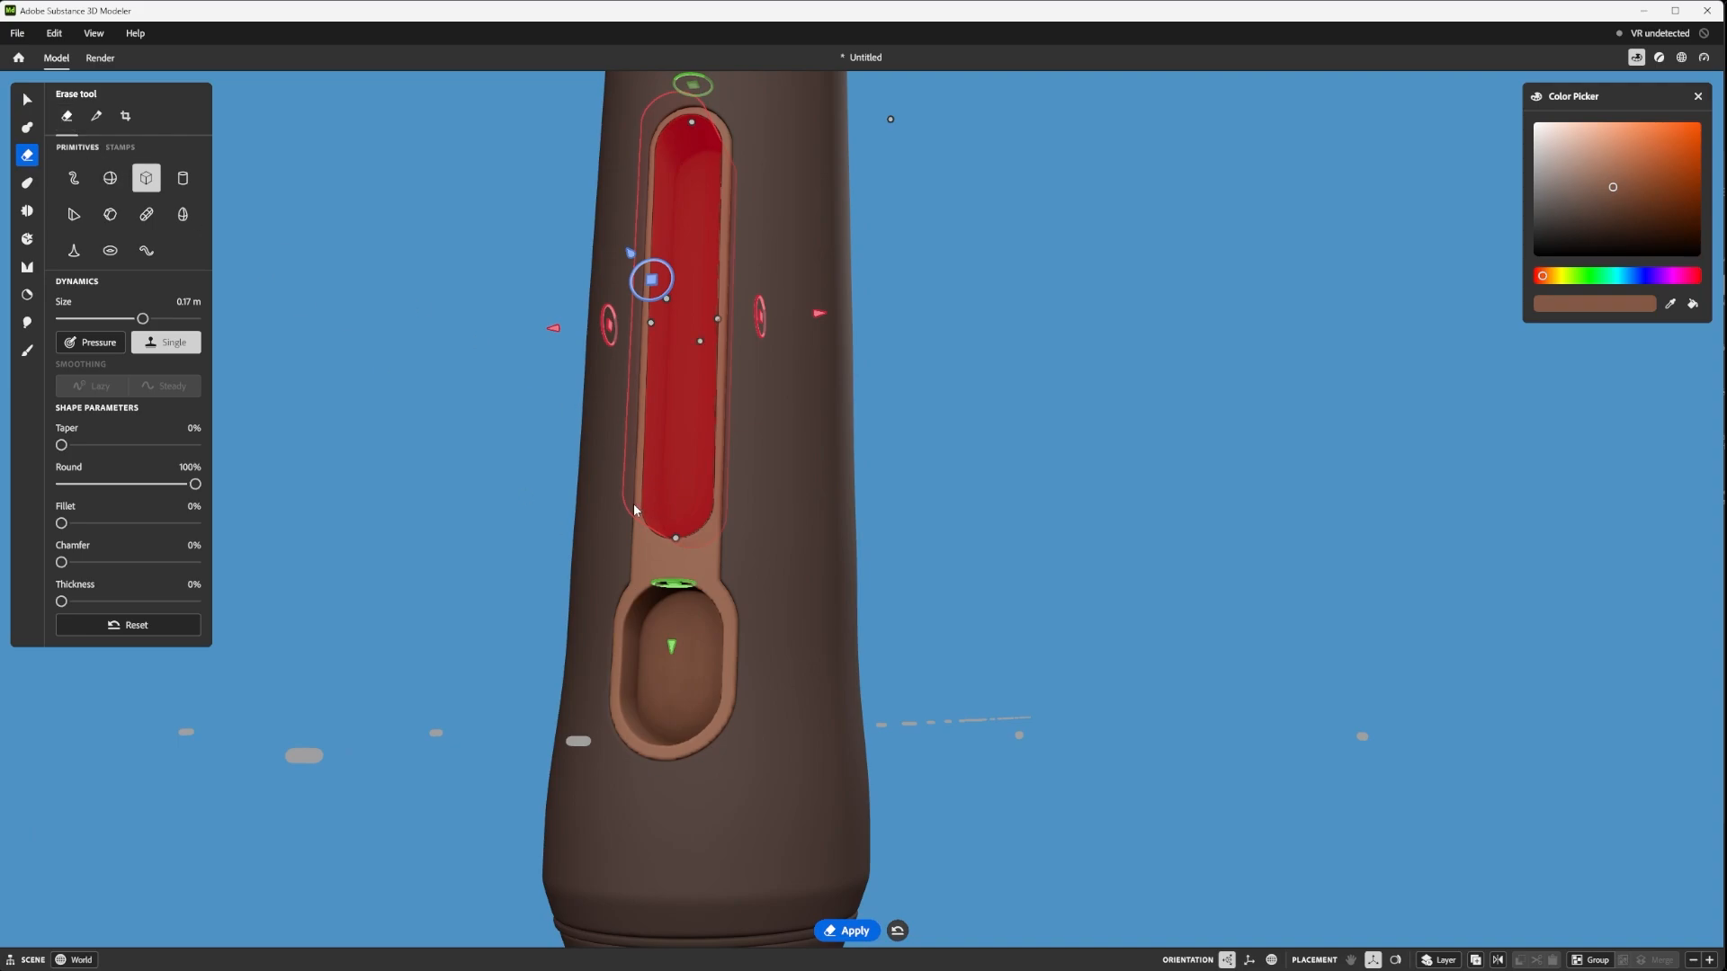
# - Undo the long strip recess, the shape adjustments made for it and the oval recess
pyautogui.hotkey('ctrl', 'z')
pyautogui.hotkey('ctrl', 'z')
pyautogui.hotkey('ctrl', 'z')
pyautogui.hotkey('ctrl', 'z')
pyautogui.hotkey('ctrl', 'z')
pyautogui.hotkey('ctrl', 'z')
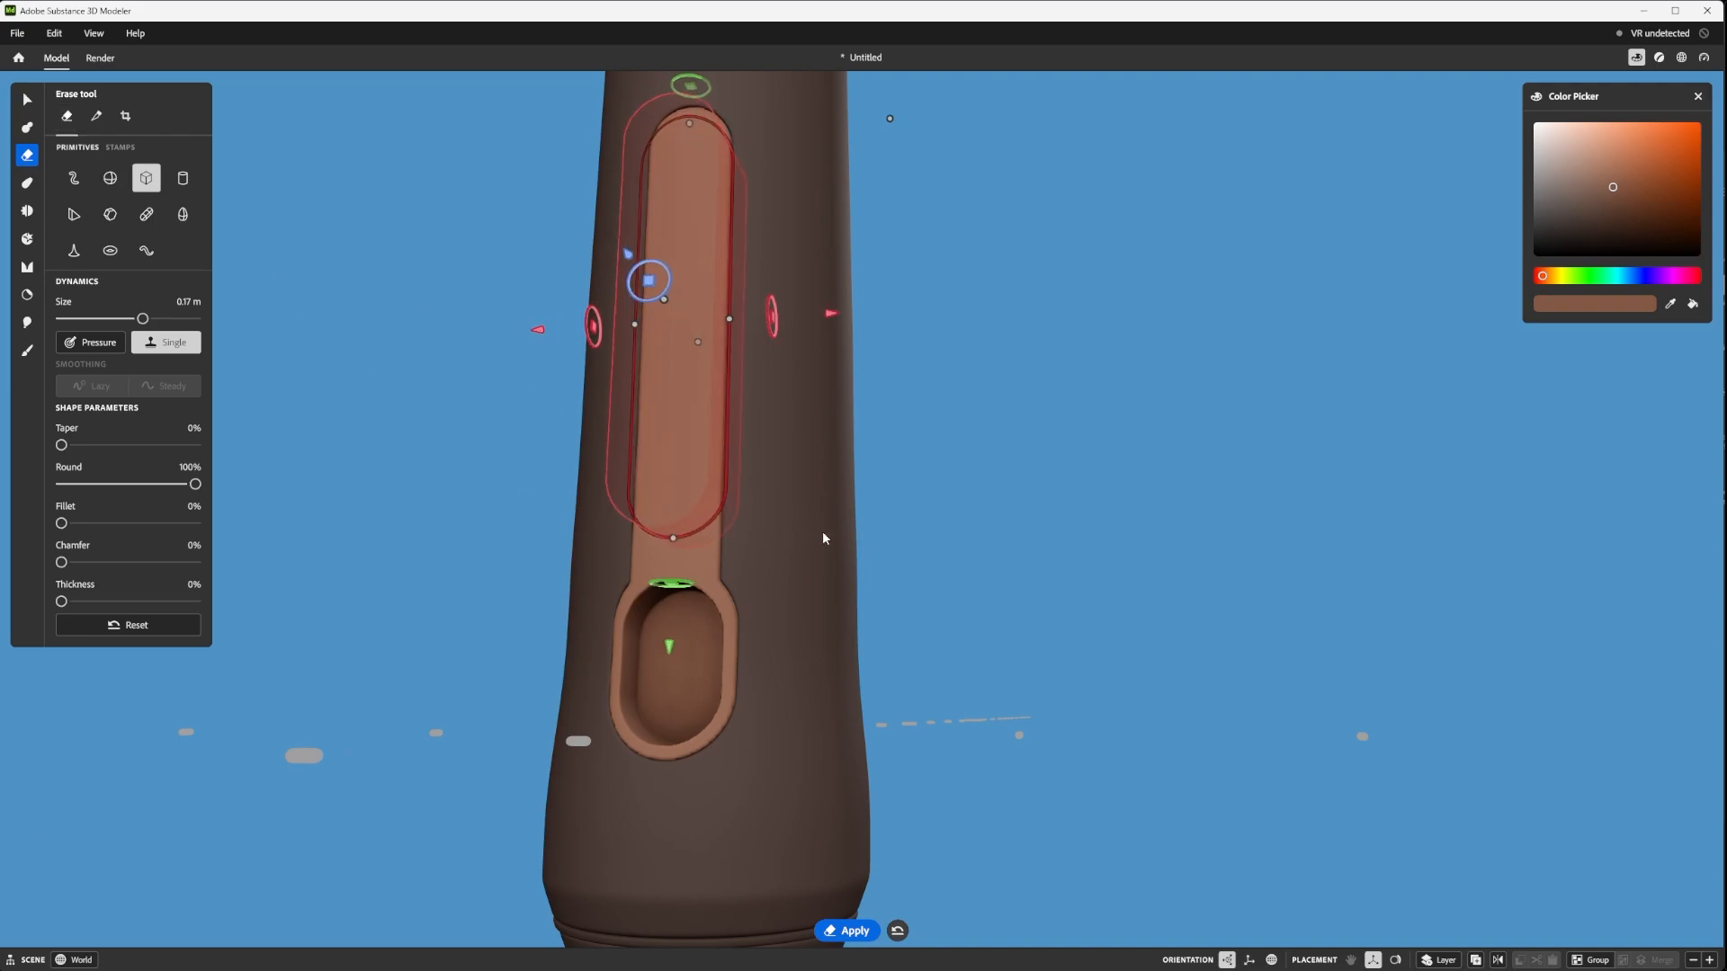
pyautogui.hotkey('ctrl', 'z')
pyautogui.hotkey('ctrl', 'z')
pyautogui.hotkey('ctrl', 'z')
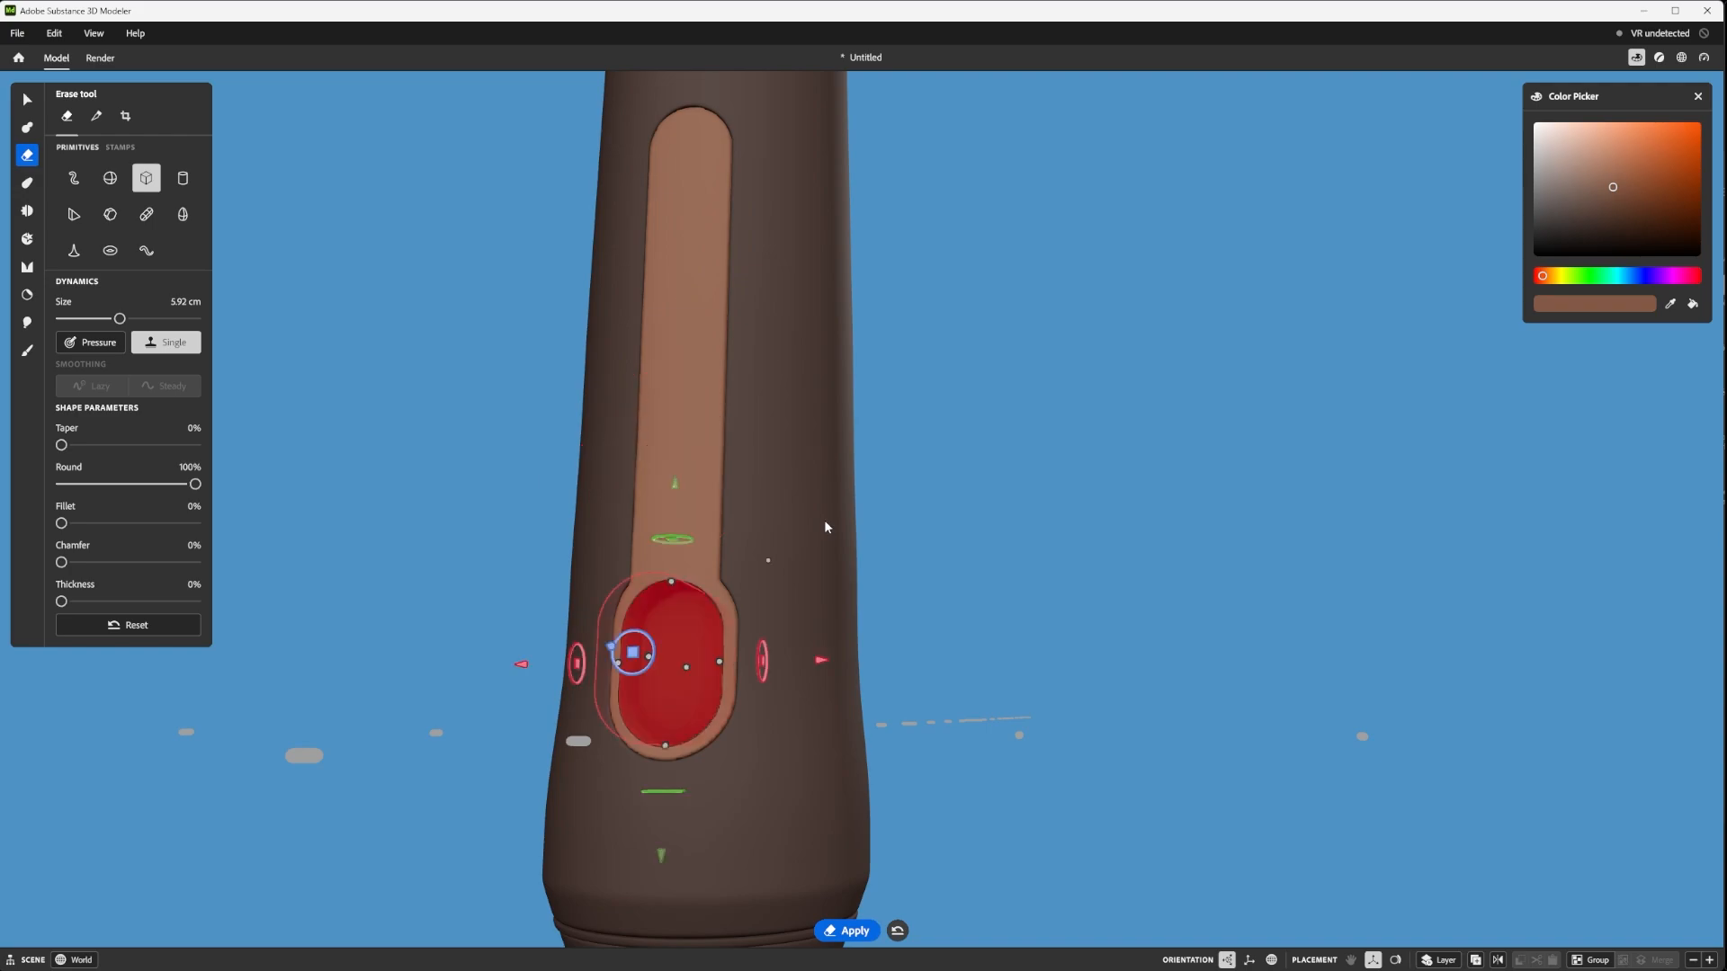
pyautogui.hotkey('ctrl', 'z')
# - Use the Split tool to split off the area inside the inlay's oval end
pyautogui.click(96, 116)
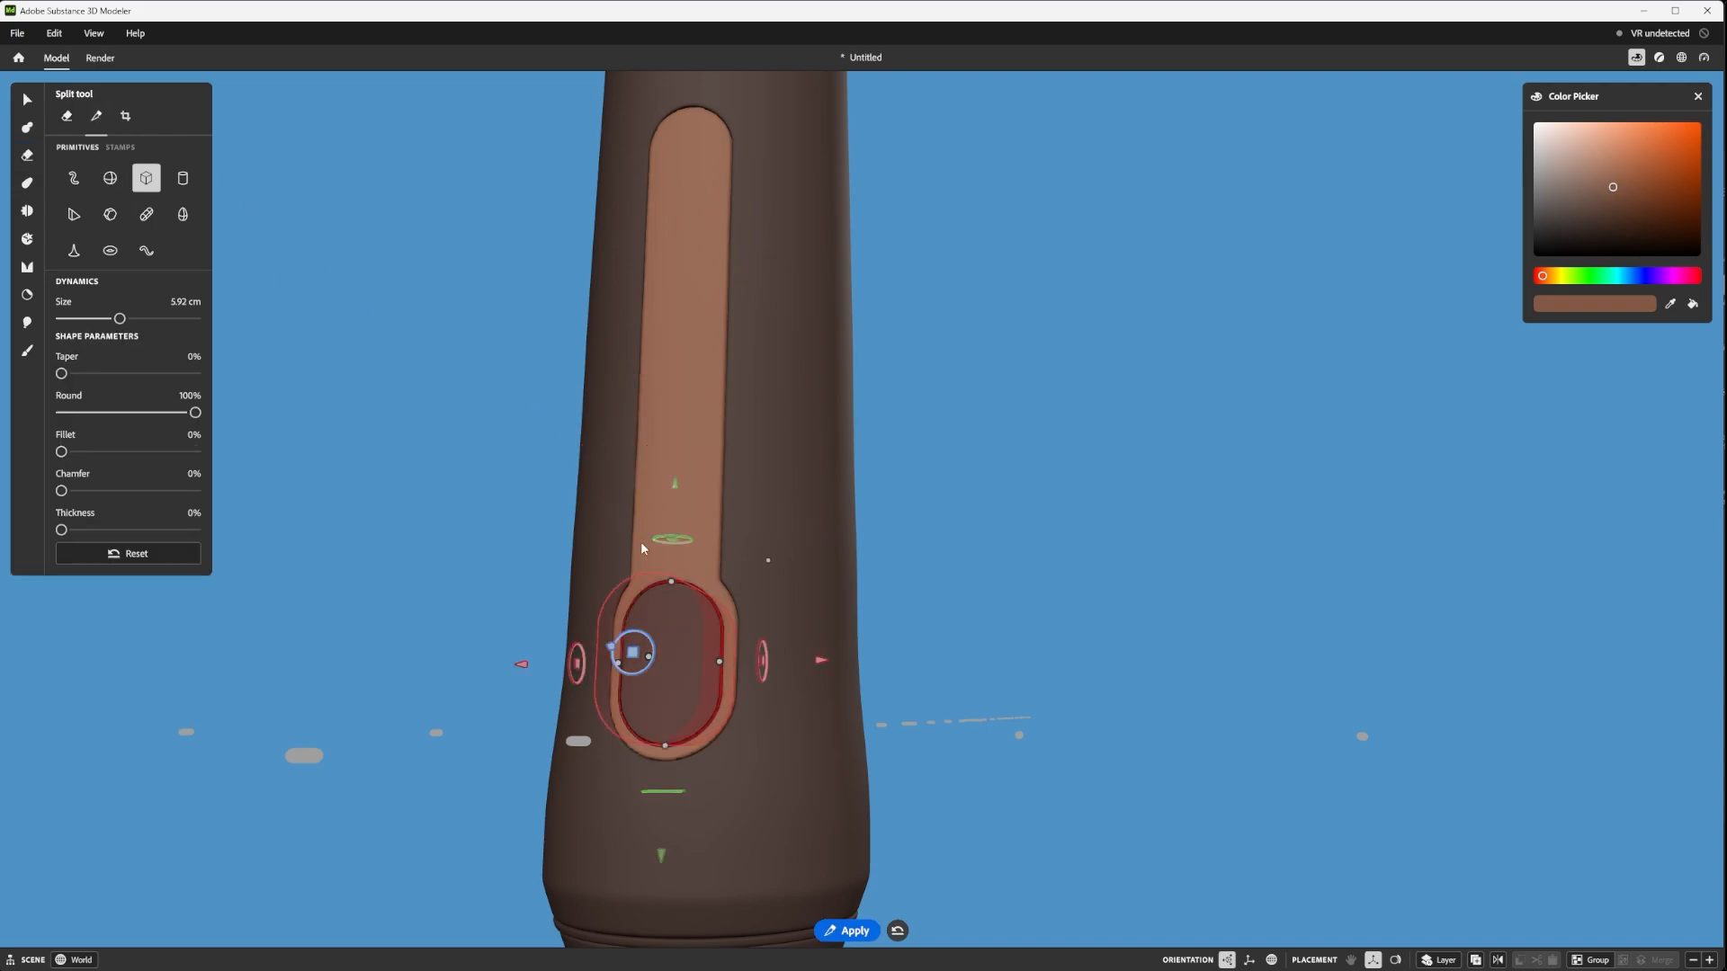
pyautogui.keyDown('alt'); pyautogui.moveTo(641, 543); pyautogui.dragTo(671, 570); pyautogui.keyUp('alt')
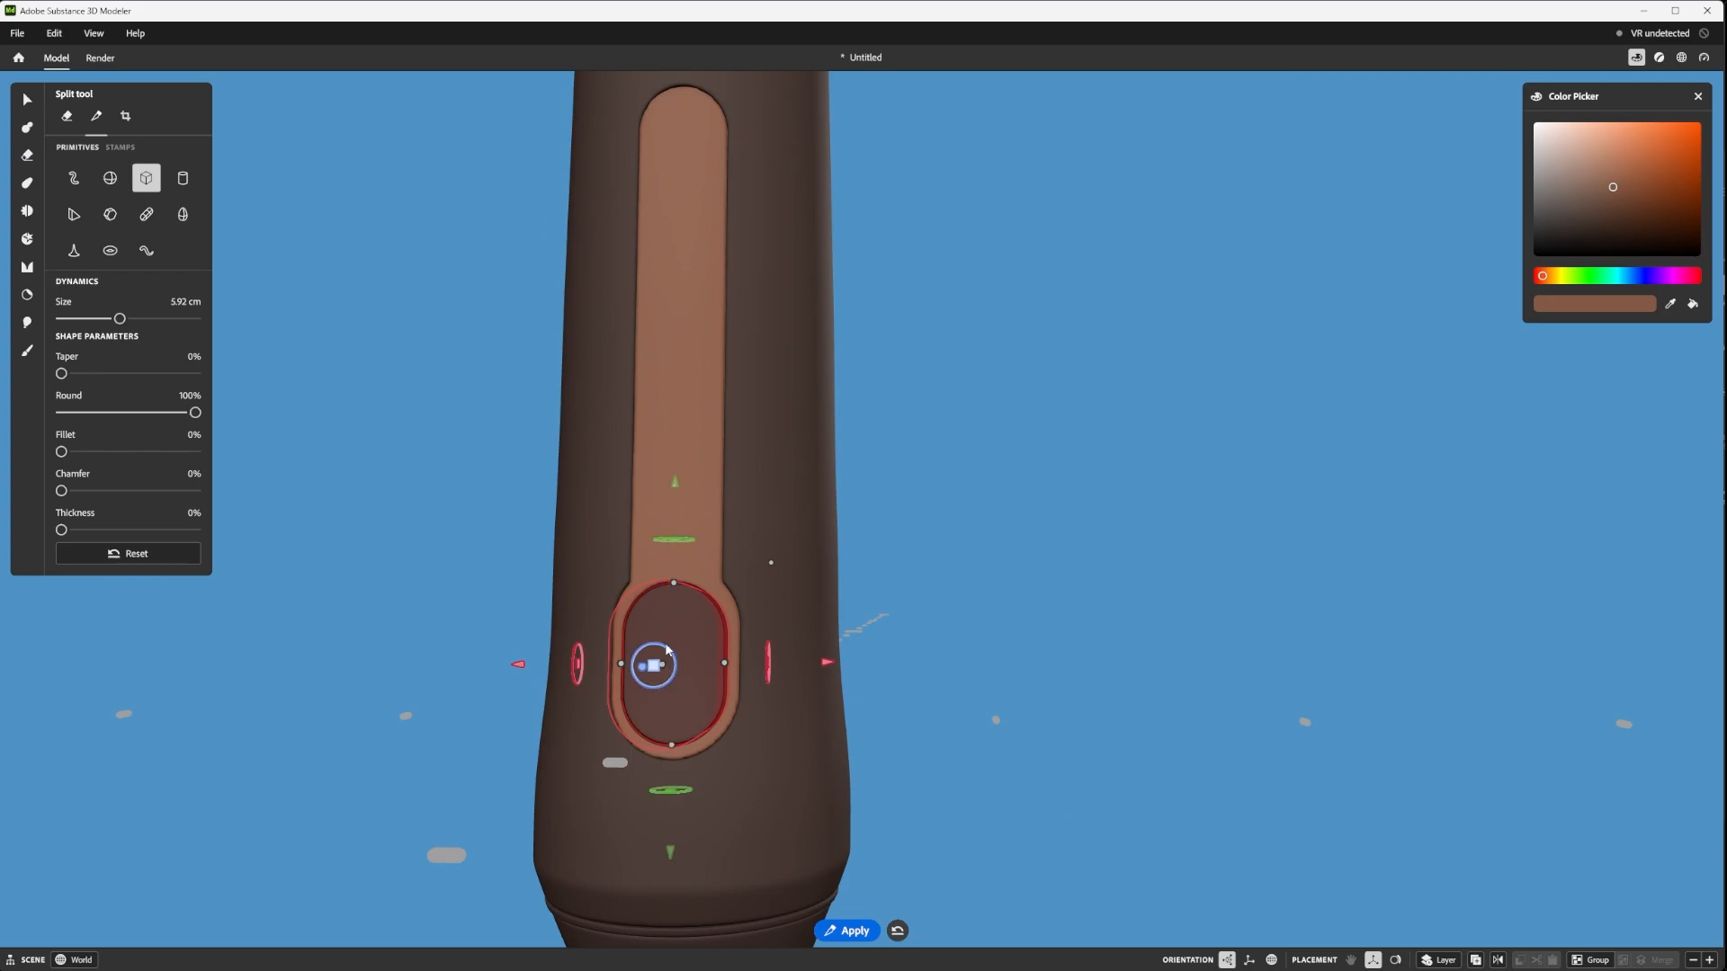
# - Shift the split shape up onto the inlay's long strip and stretch it lengthwise to about 0.17 m
pyautogui.moveTo(677, 481); pyautogui.dragTo(709, 281)
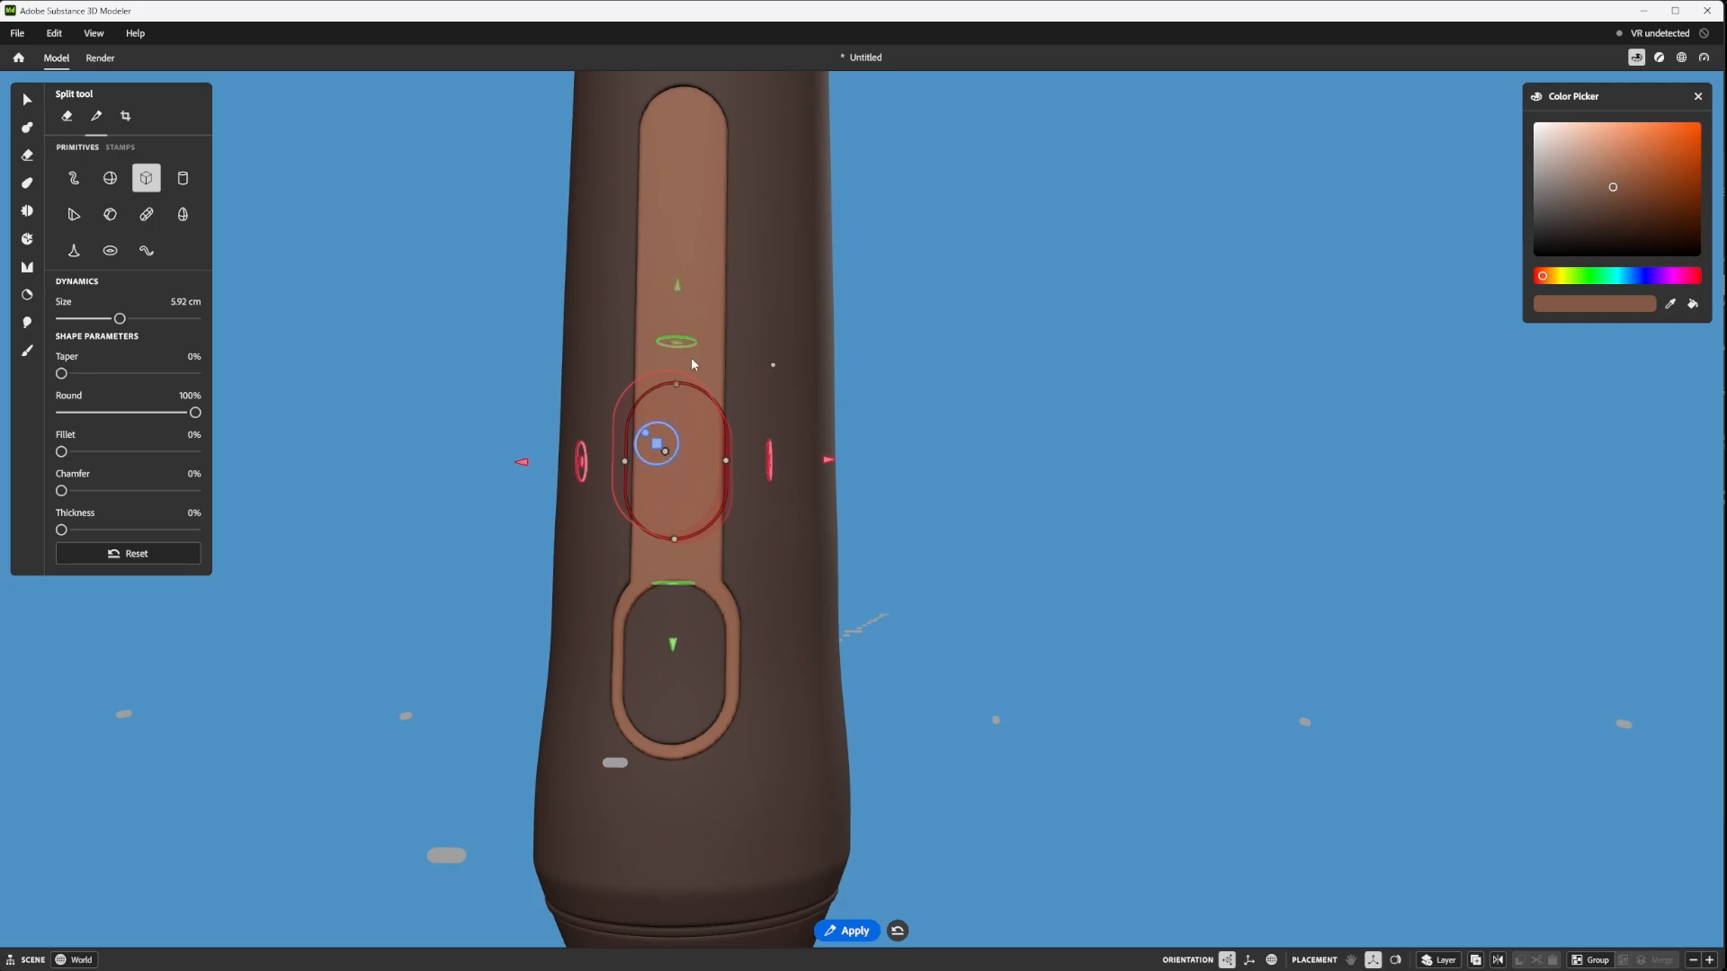
pyautogui.moveTo(679, 366); pyautogui.dragTo(700, 103)
pyautogui.keyDown('alt'); pyautogui.moveTo(765, 180); pyautogui.dragTo(791, 228); pyautogui.keyUp('alt')
pyautogui.keyDown('alt'); pyautogui.moveTo(791, 229); pyautogui.dragTo(743, 427, button='middle'); pyautogui.keyUp('alt')
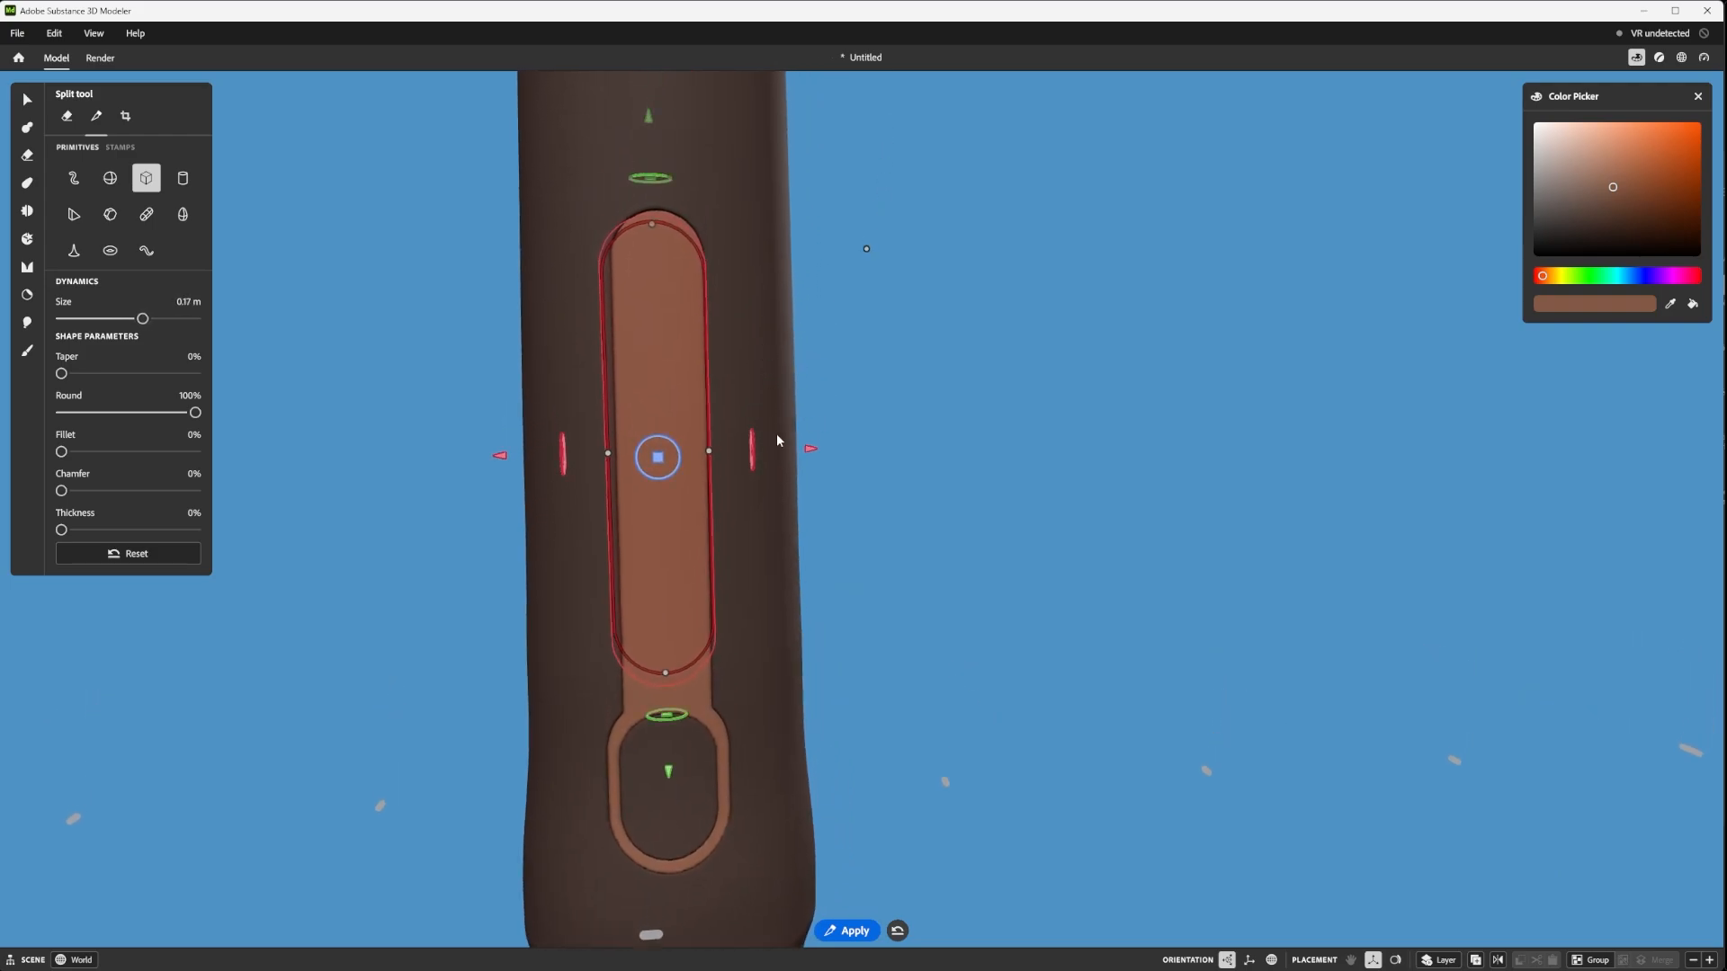
# - Narrow and centre the split shape for an even rim inside the long strip, and split off the enclosed area
pyautogui.moveTo(709, 450); pyautogui.dragTo(699, 454)
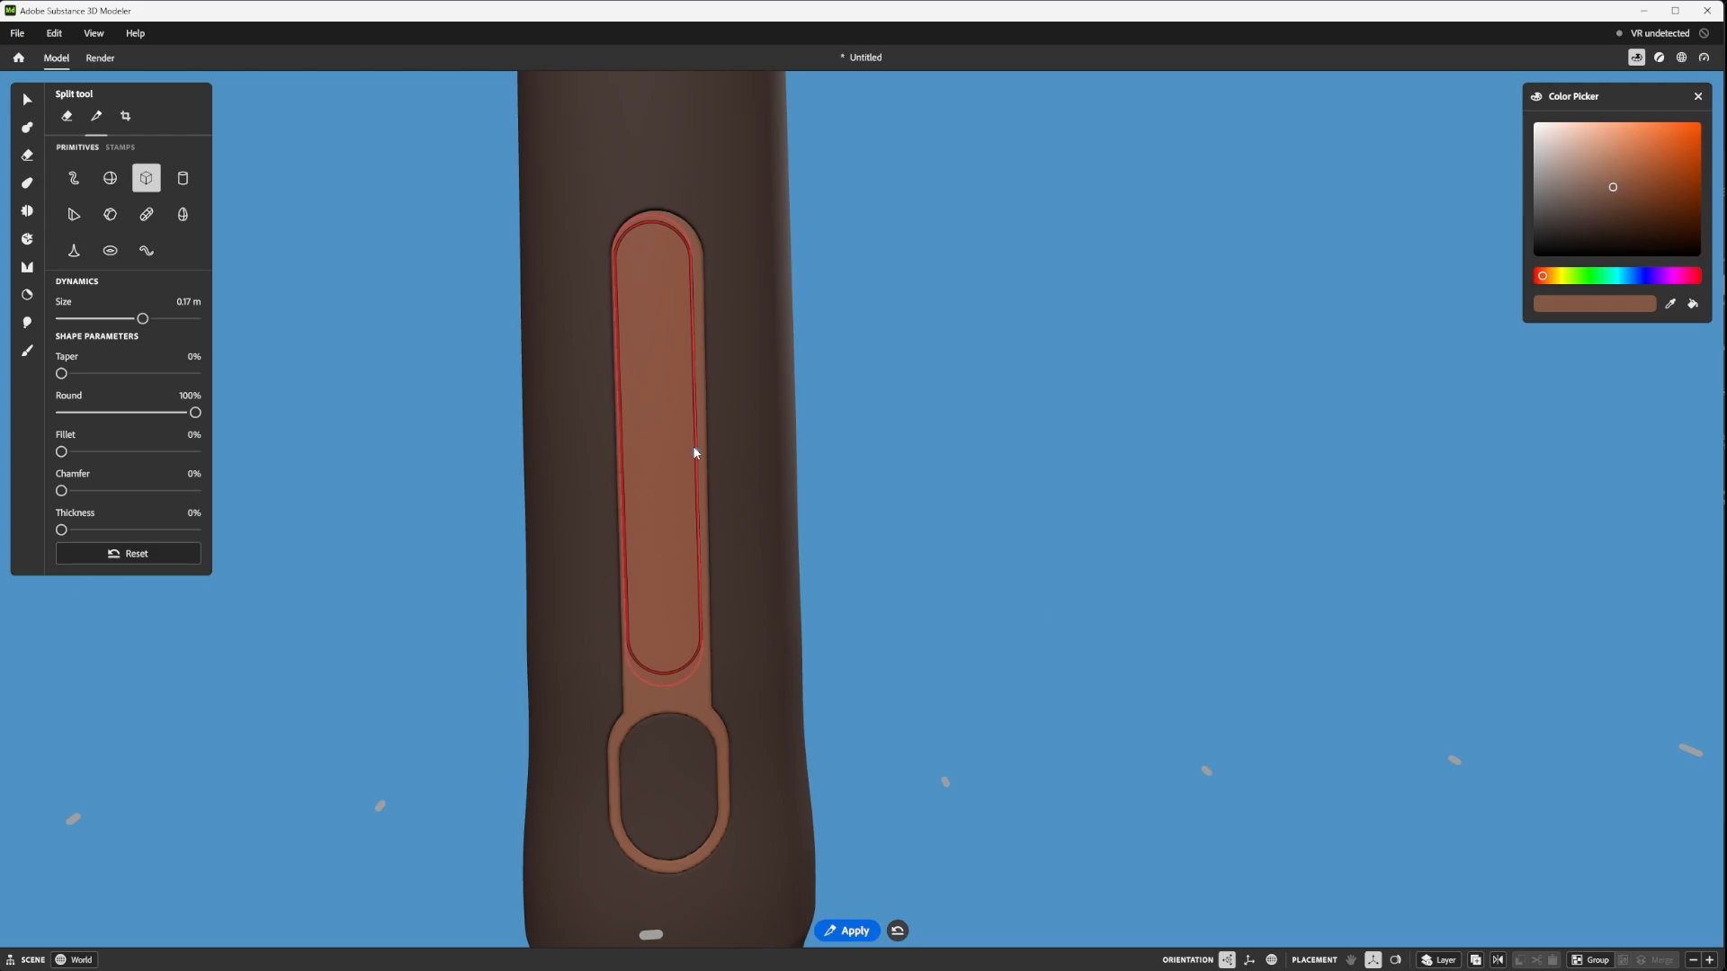
pyautogui.moveTo(676, 439); pyautogui.dragTo(1026, 78)
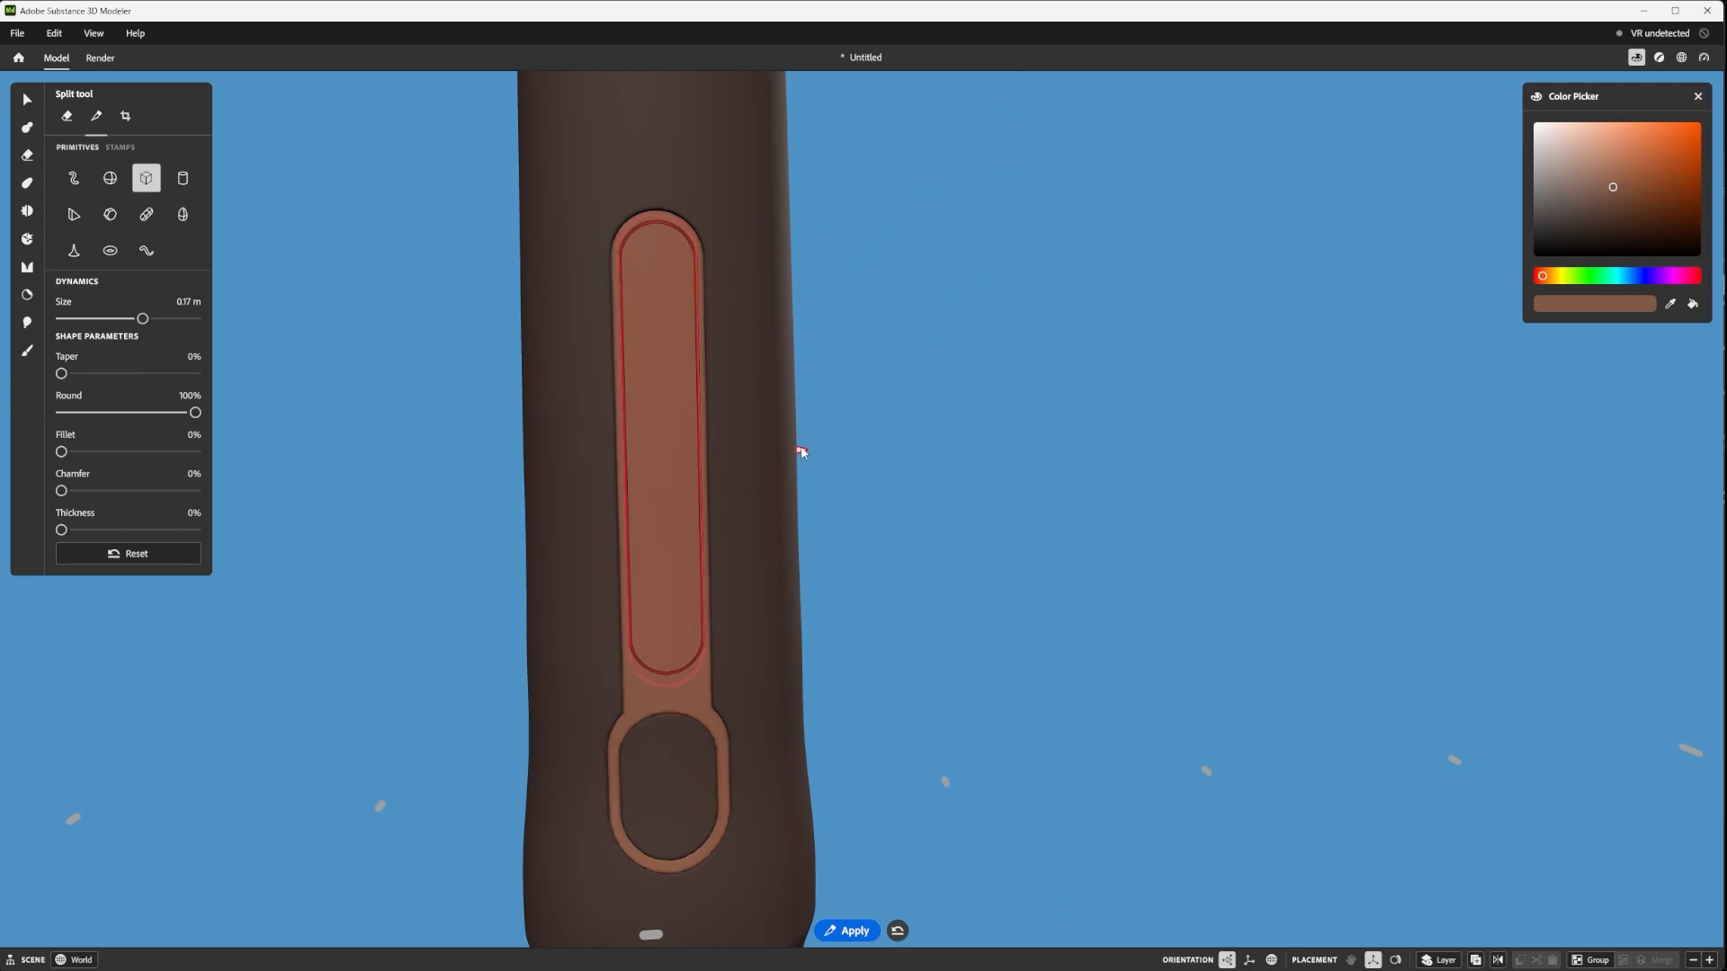
pyautogui.scroll(3, 765, 396)
pyautogui.moveTo(722, 452); pyautogui.dragTo(716, 450)
pyautogui.moveTo(602, 448); pyautogui.dragTo(607, 448)
pyautogui.scroll(-2, 643, 334)
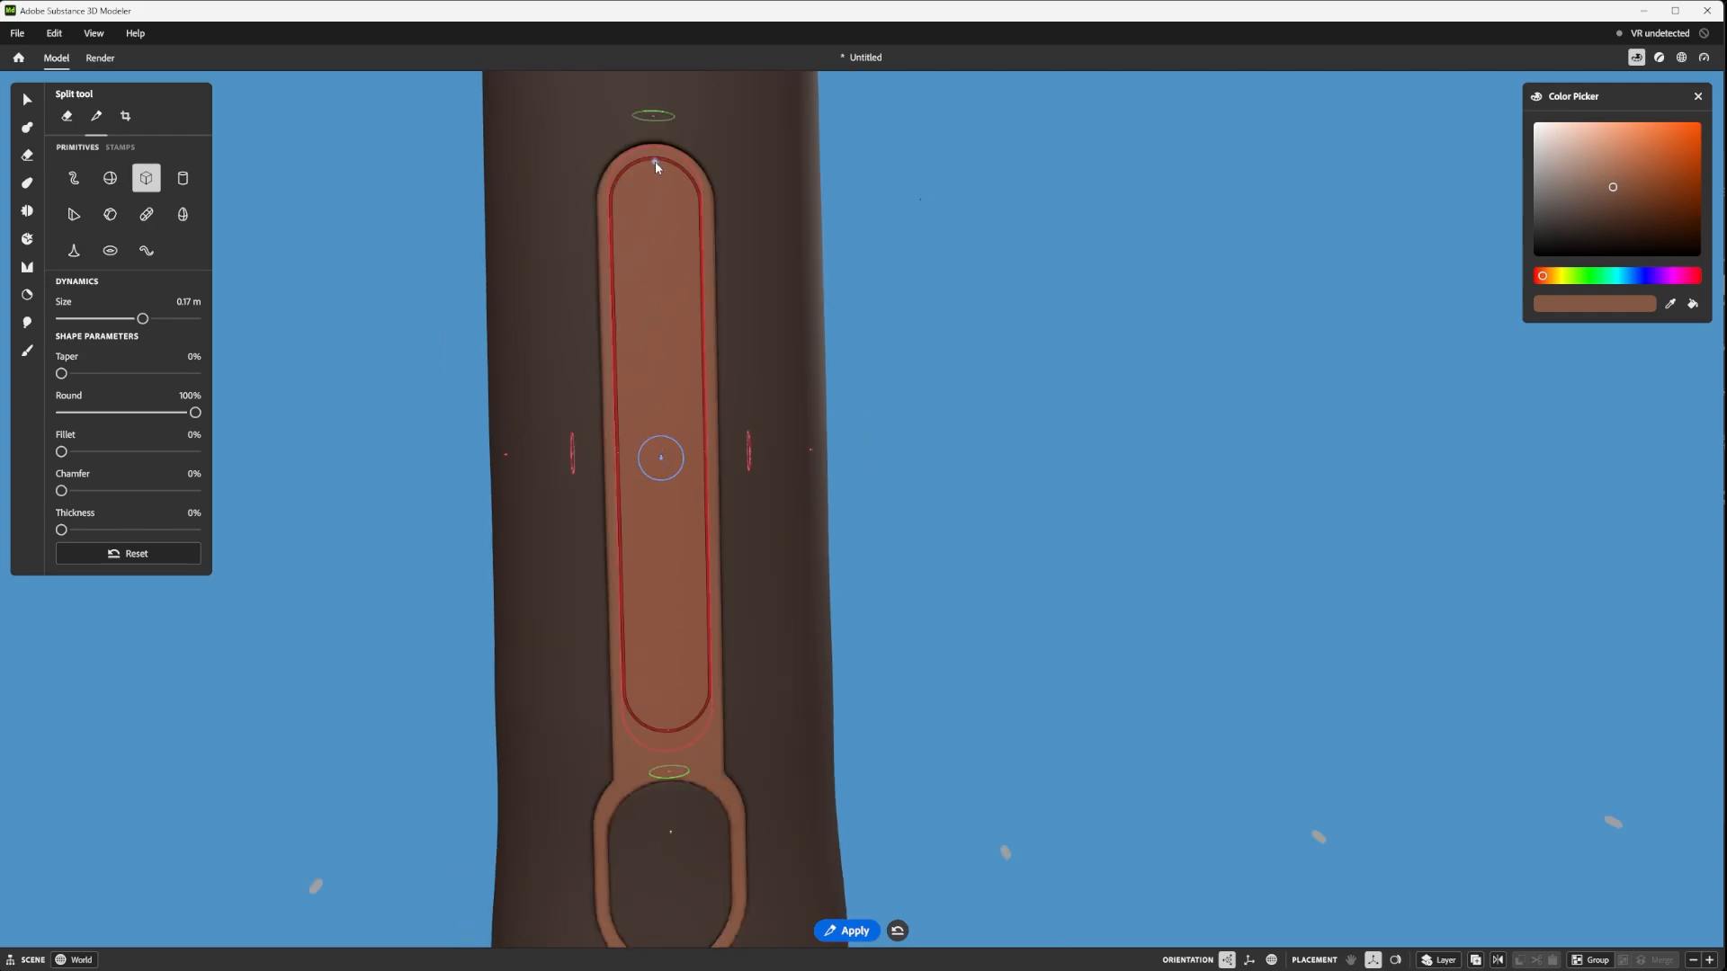
pyautogui.moveTo(878, 342); pyautogui.dragTo(905, 382, button='right')
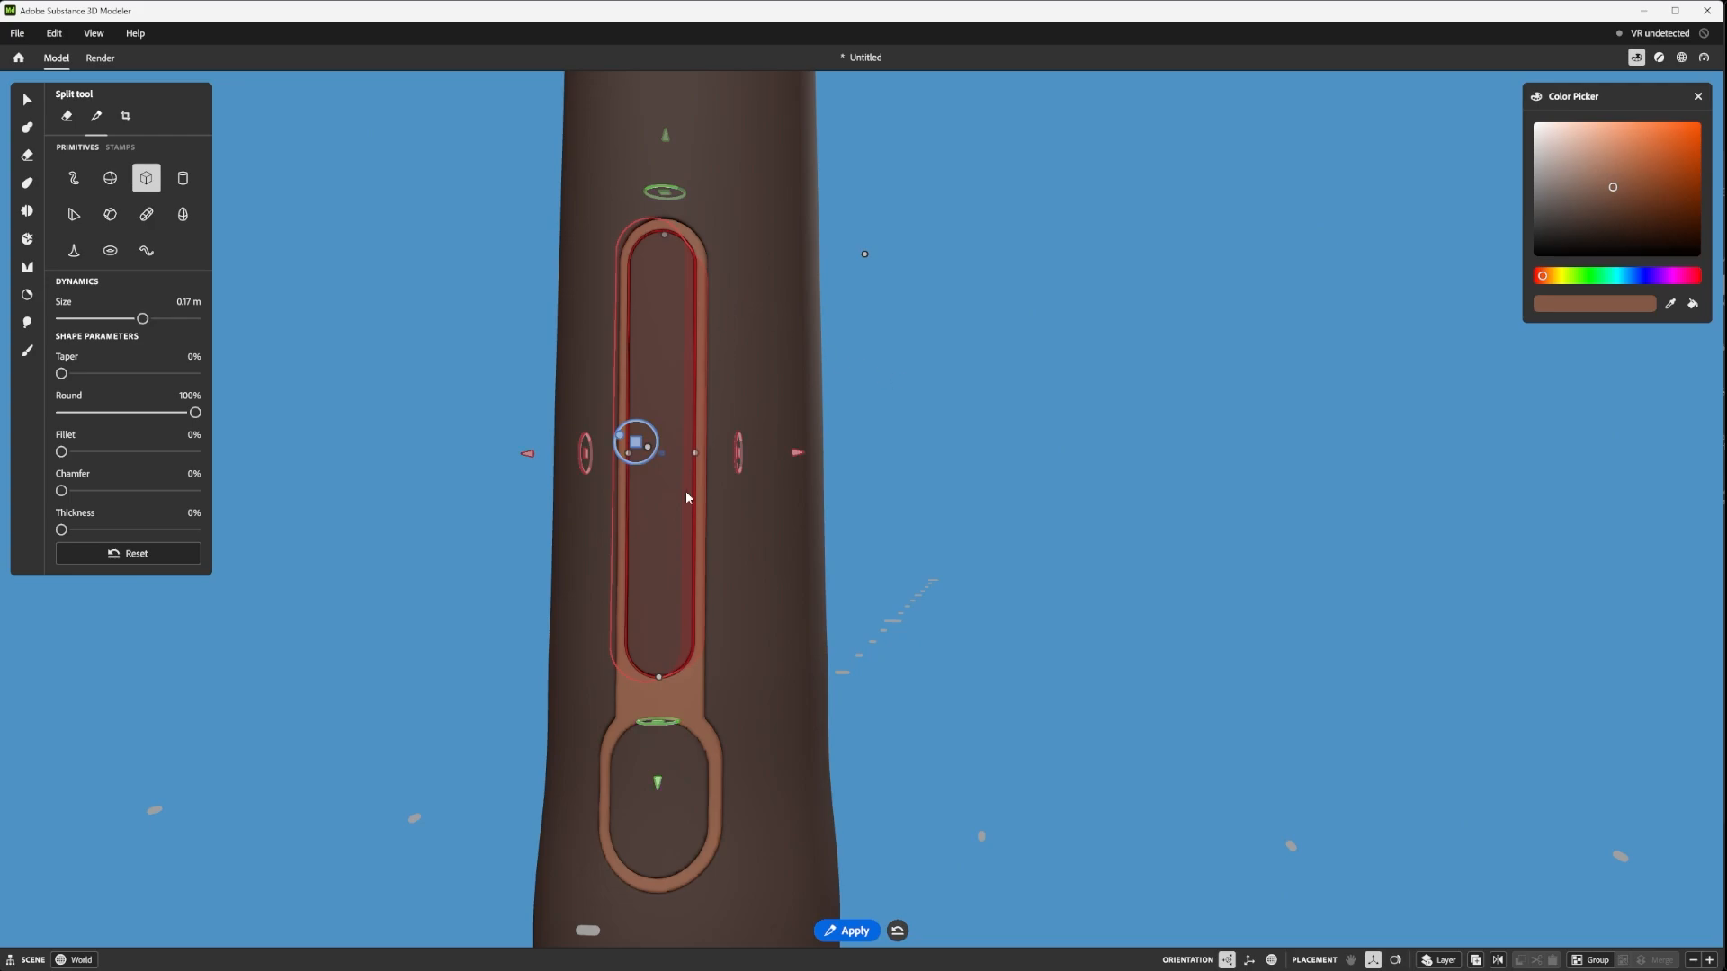
pyautogui.scroll(2, 693, 738)
pyautogui.scroll(-1, 683, 755)
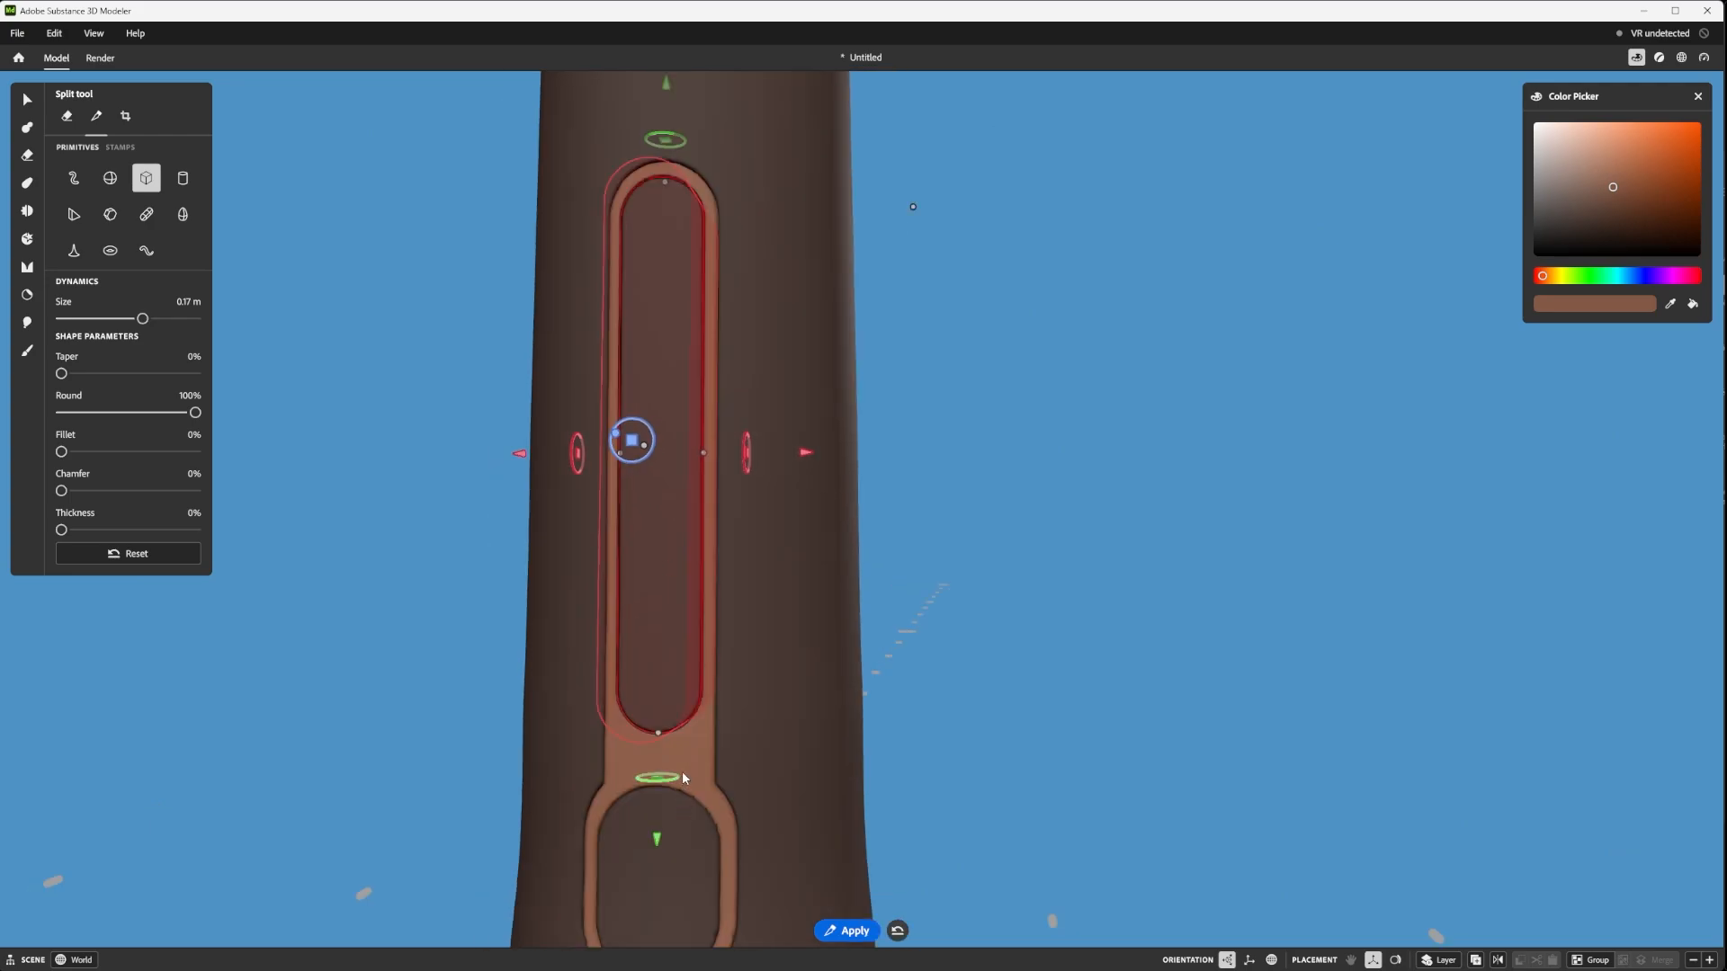
# - Close the Split tool and increase the clay resolution of the inlay's rim around the two insets
pyautogui.press('Return')
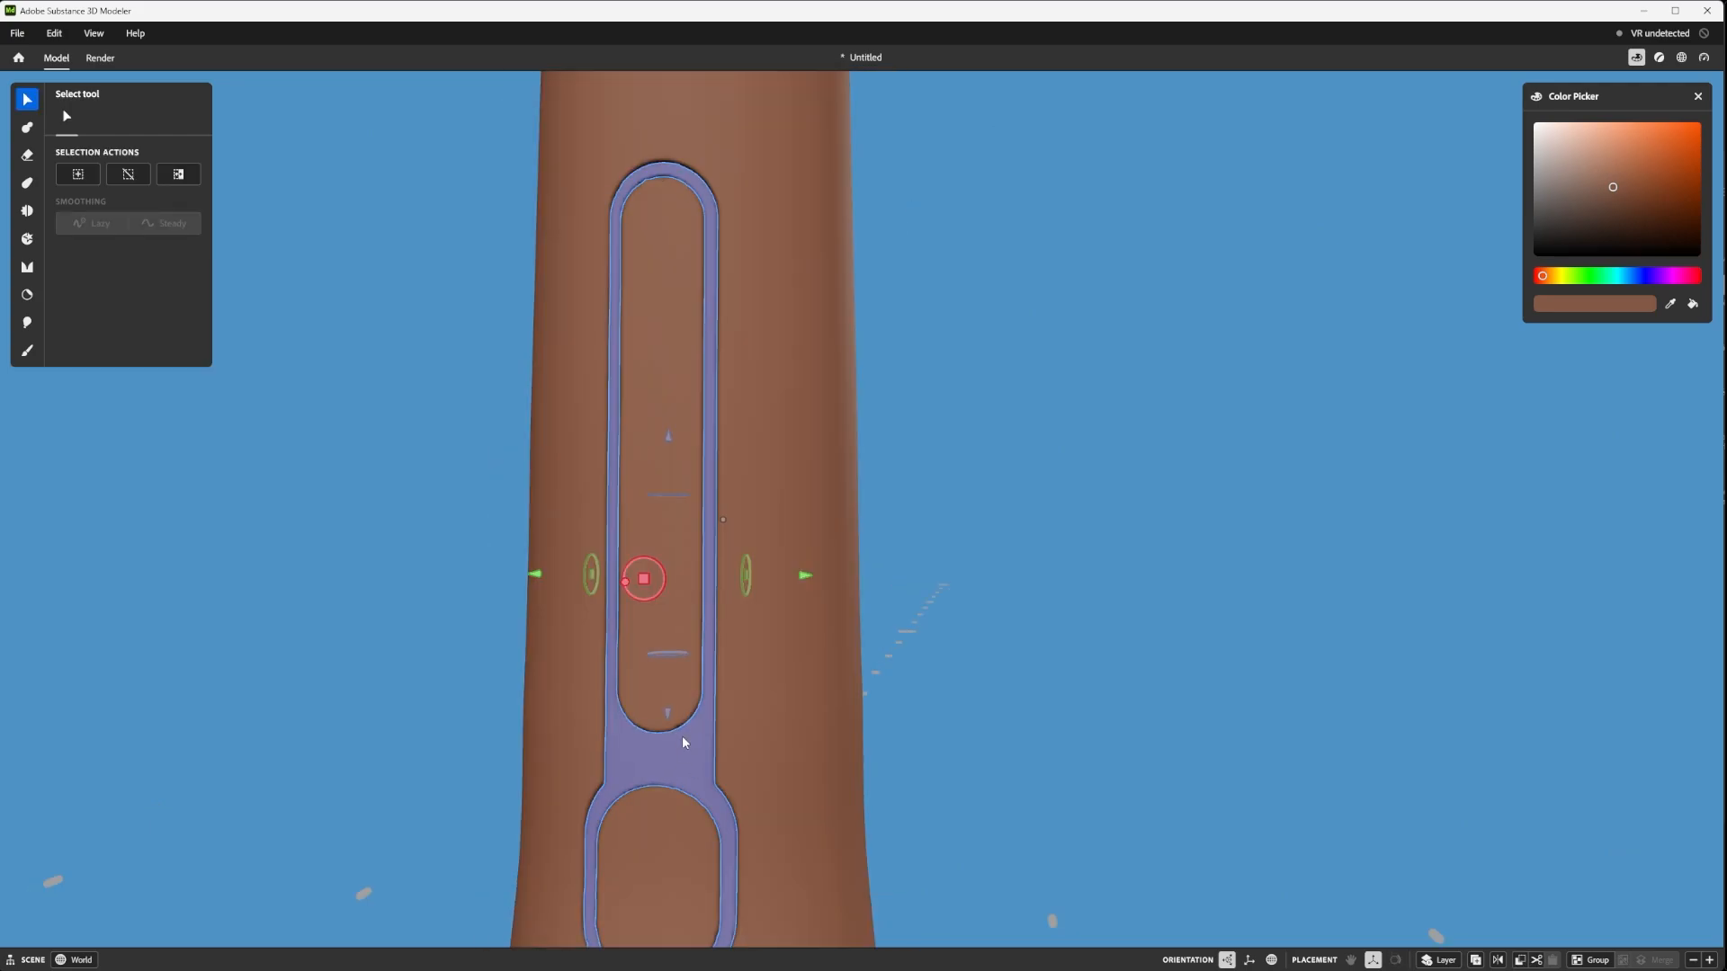
pyautogui.scroll(3, 711, 798)
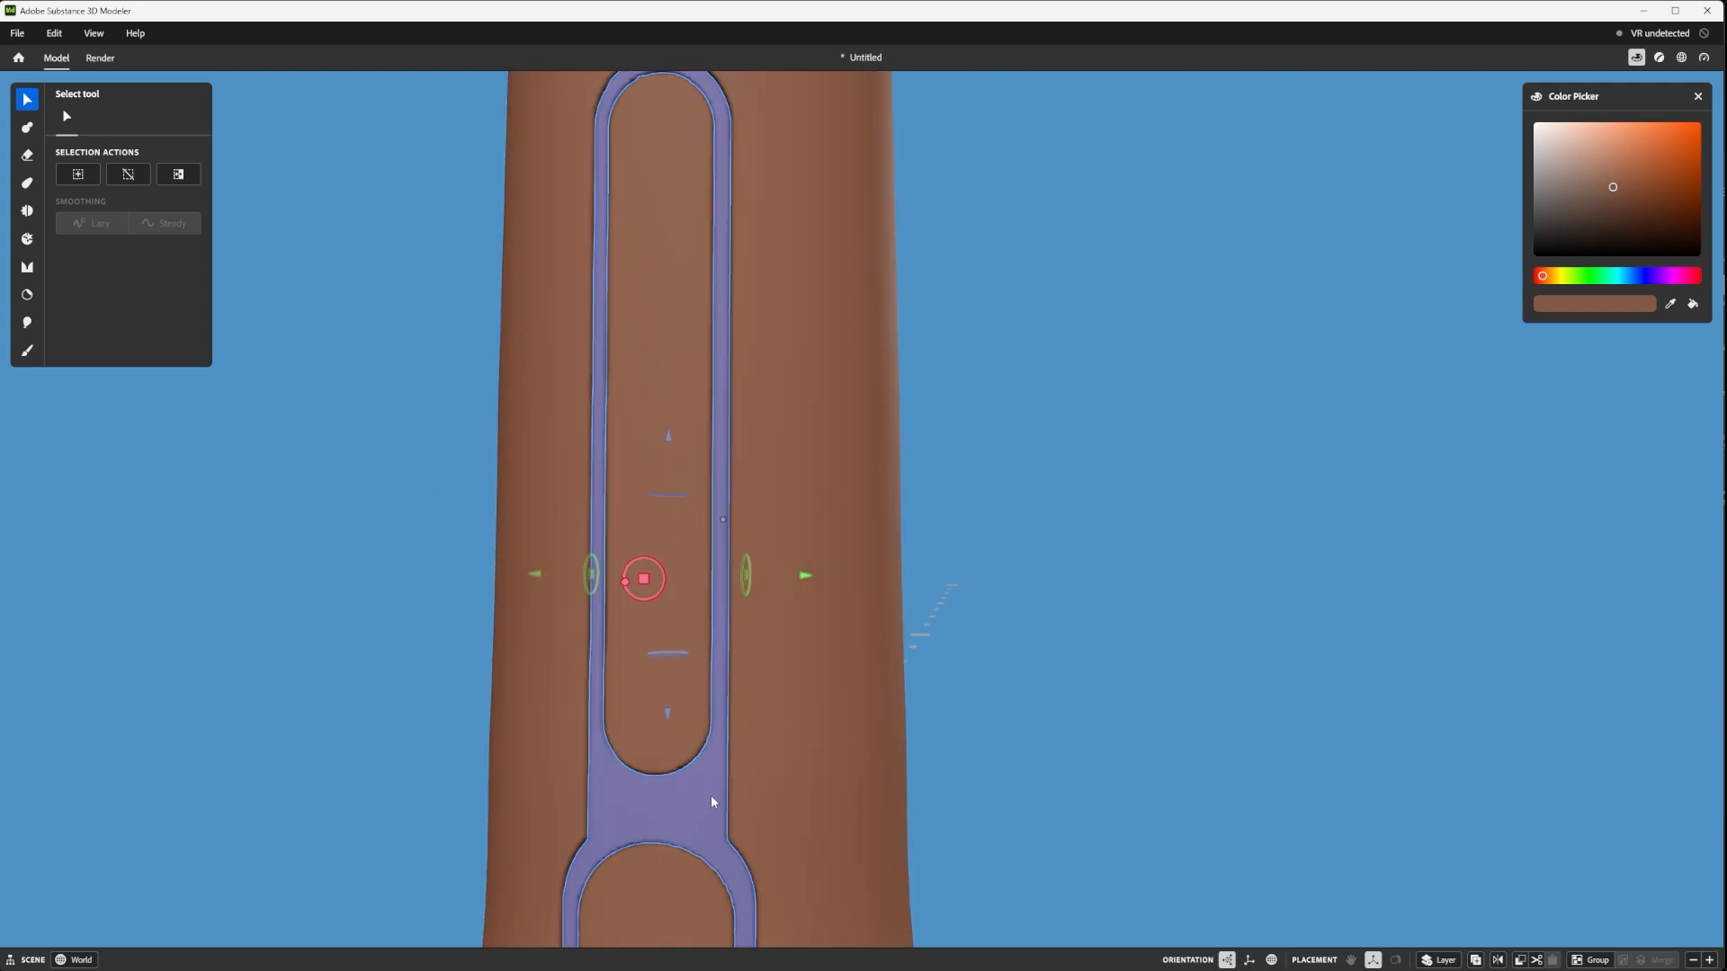
pyautogui.scroll(-3, 712, 807)
pyautogui.scroll(3, 724, 671)
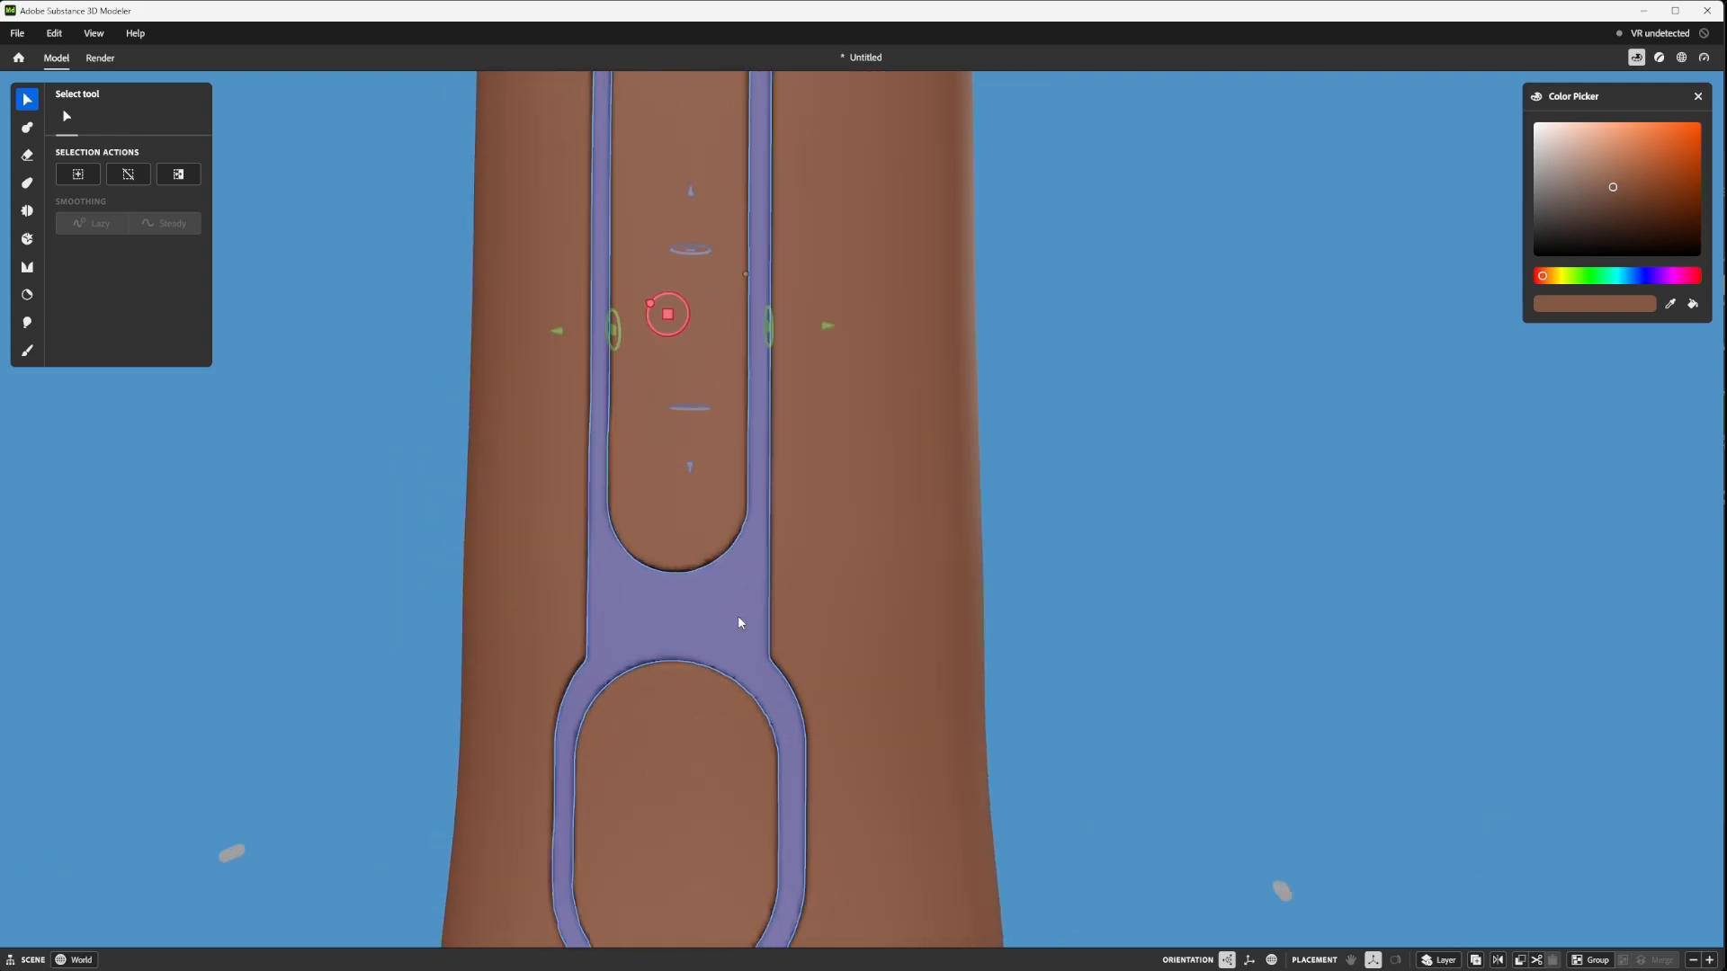
pyautogui.rightClick(730, 638)
pyautogui.click(850, 827)
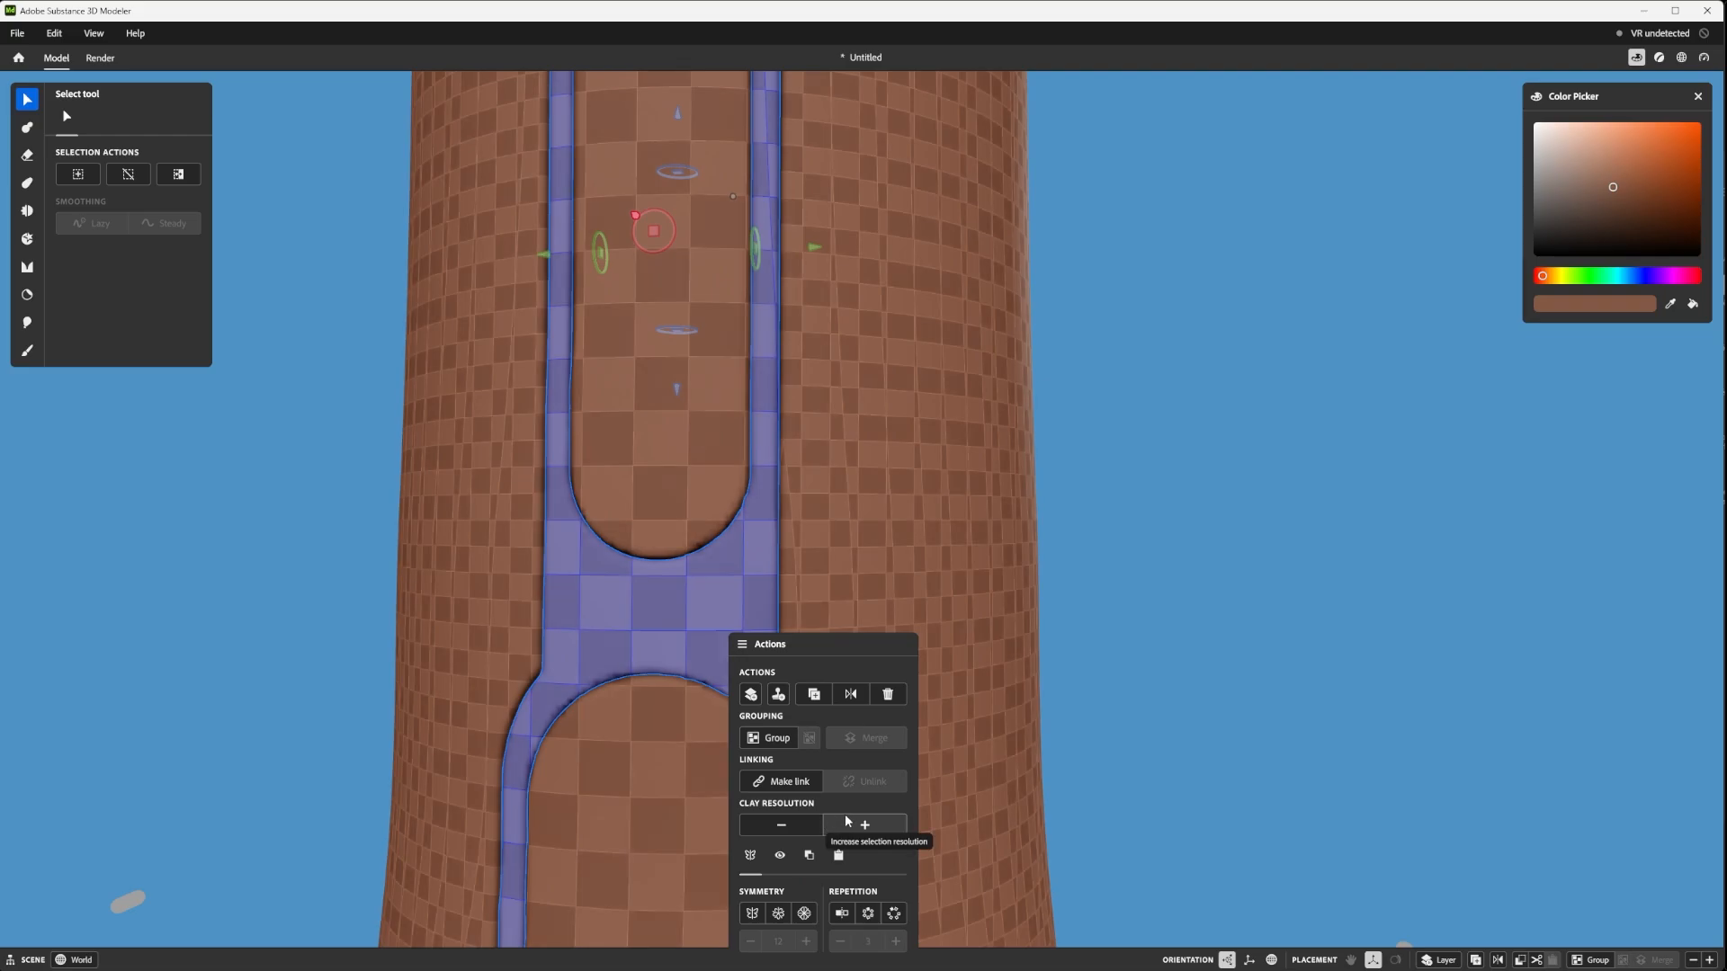
pyautogui.click(849, 827)
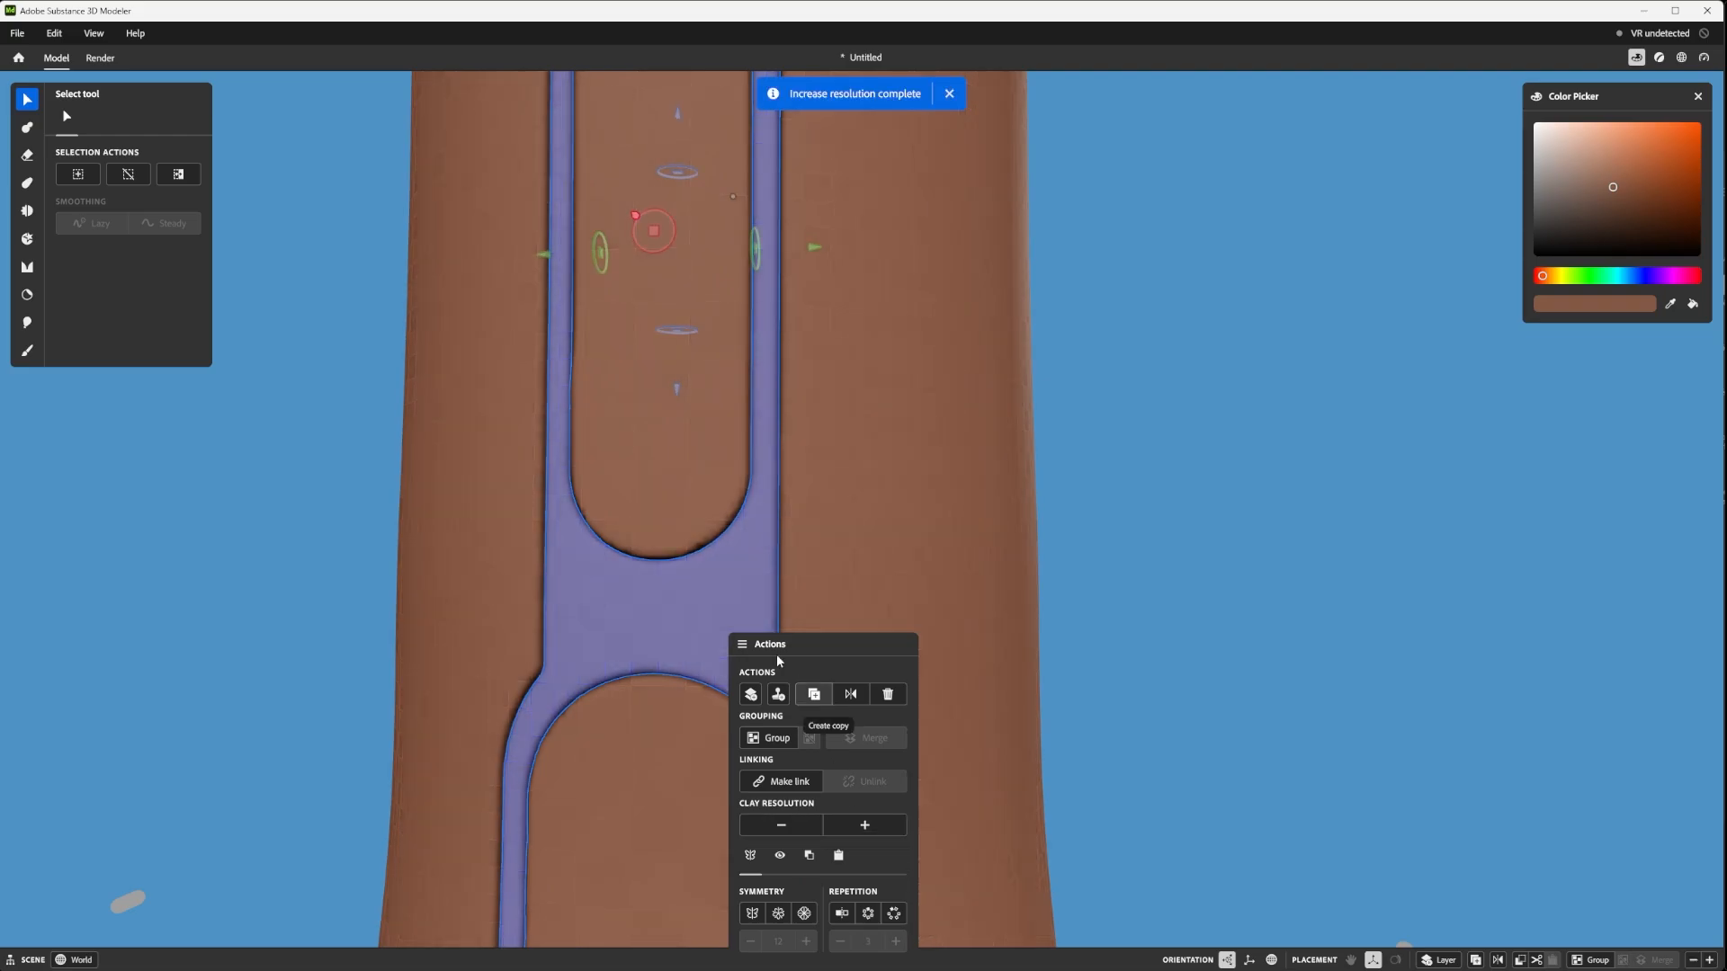
# - Increase the clay resolution of the long strip inset
pyautogui.doubleClick(647, 482)
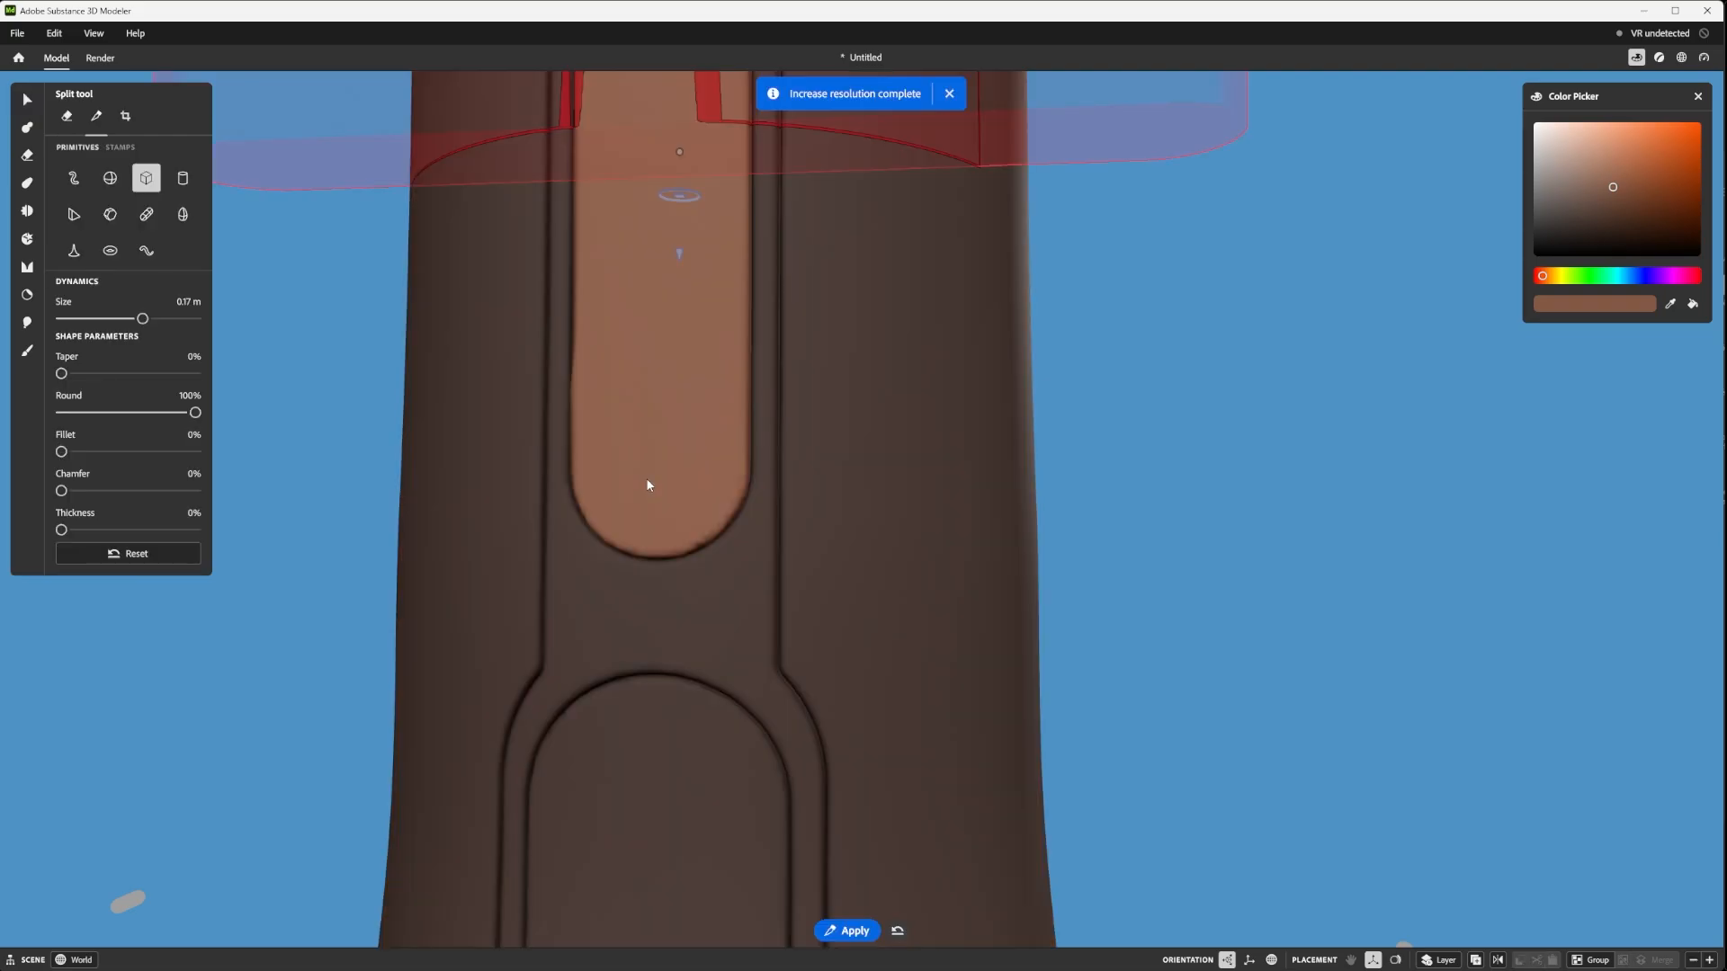
pyautogui.click(28, 101)
pyautogui.rightClick(644, 418)
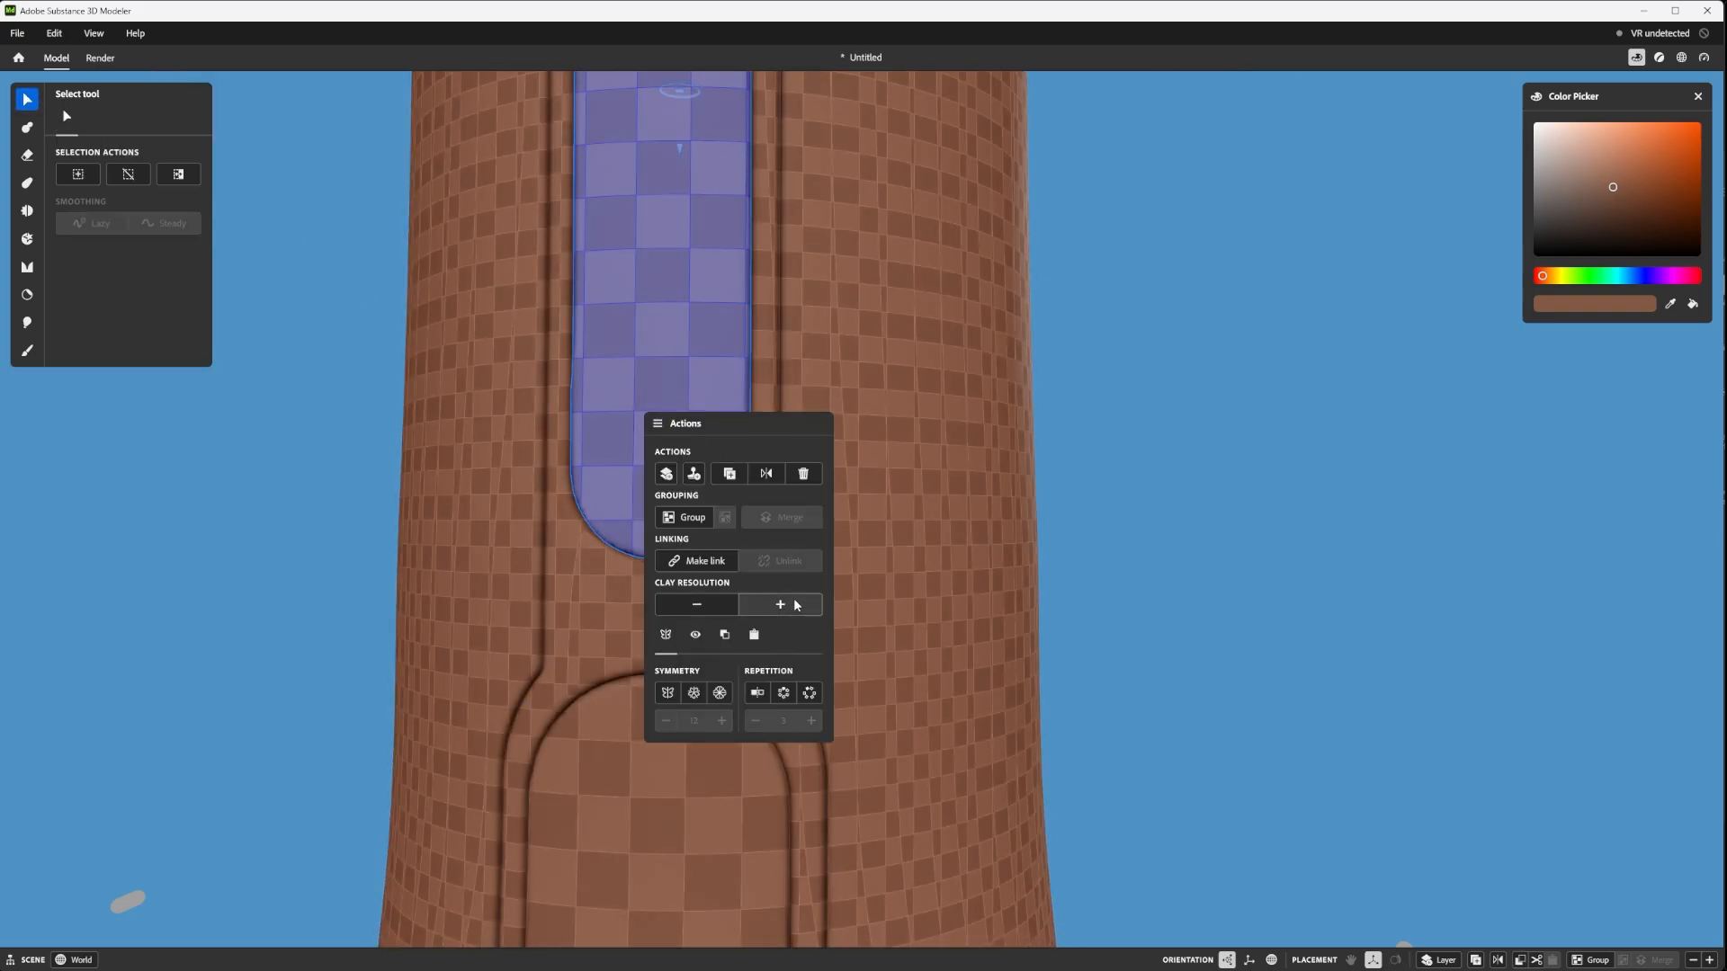
pyautogui.click(796, 605)
# - Increase the clay resolution of the oval inset below the long strip and deselect it
pyautogui.click(663, 845)
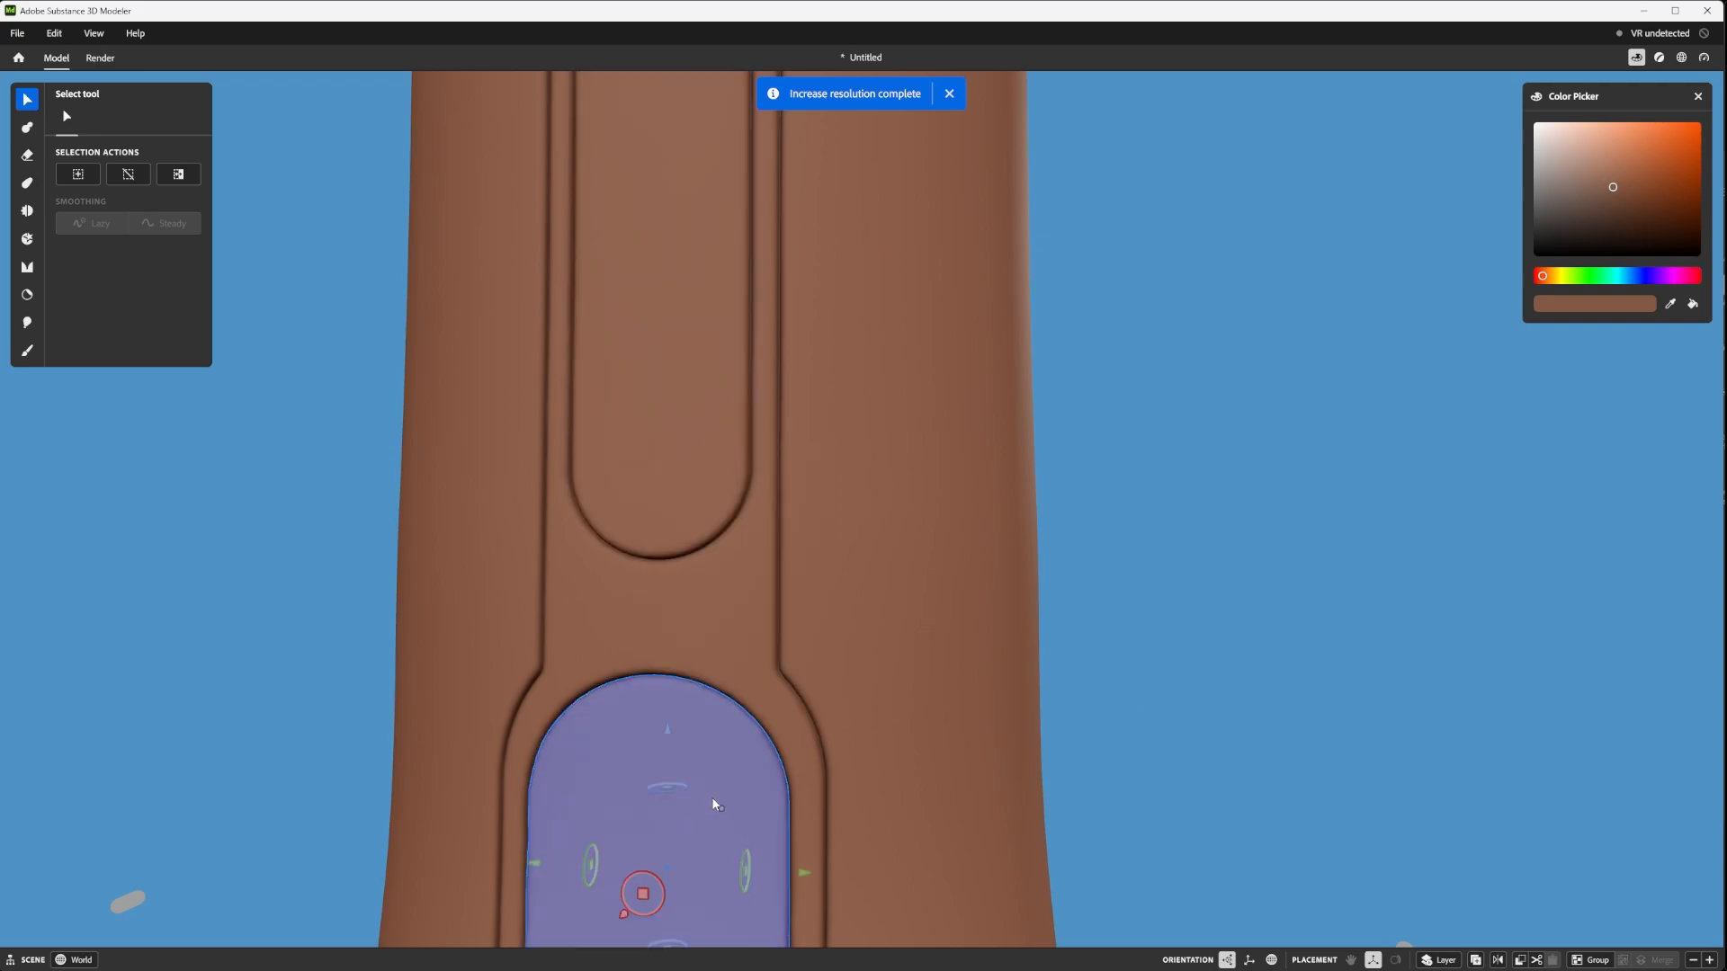
pyautogui.keyDown('alt'); pyautogui.moveTo(713, 802); pyautogui.dragTo(710, 523, button='middle'); pyautogui.keyUp('alt')
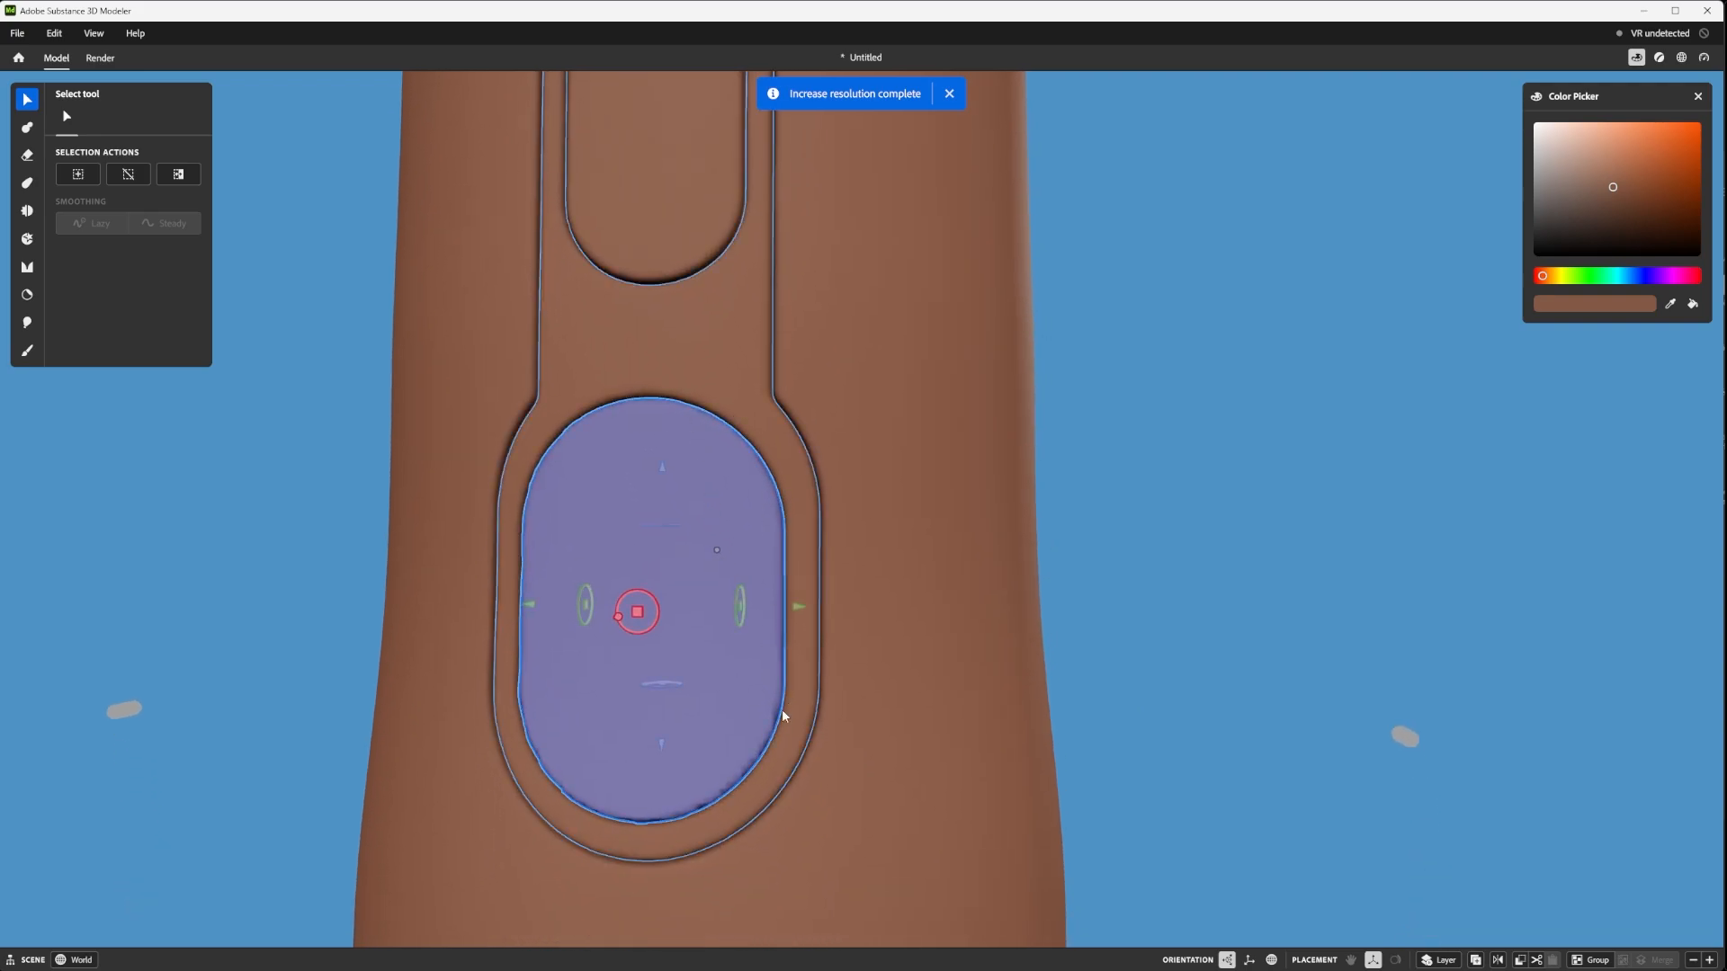
pyautogui.rightClick(663, 551)
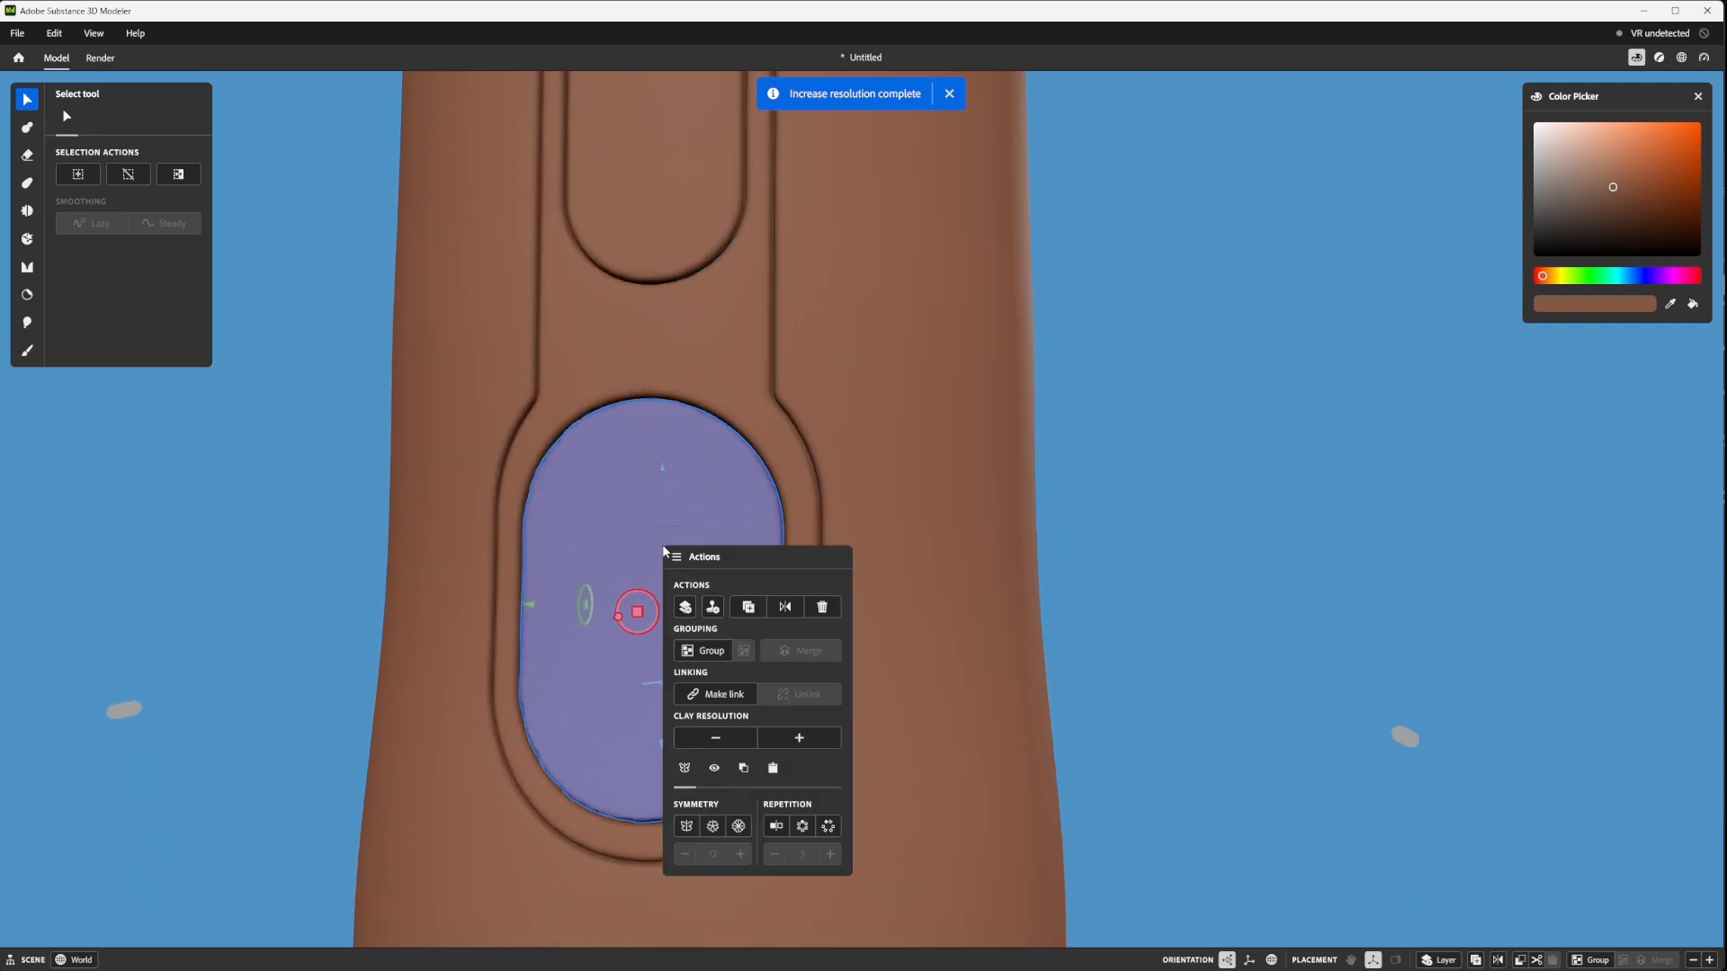
pyautogui.click(799, 738)
pyautogui.click(1170, 528)
pyautogui.scroll(-5, 1141, 548)
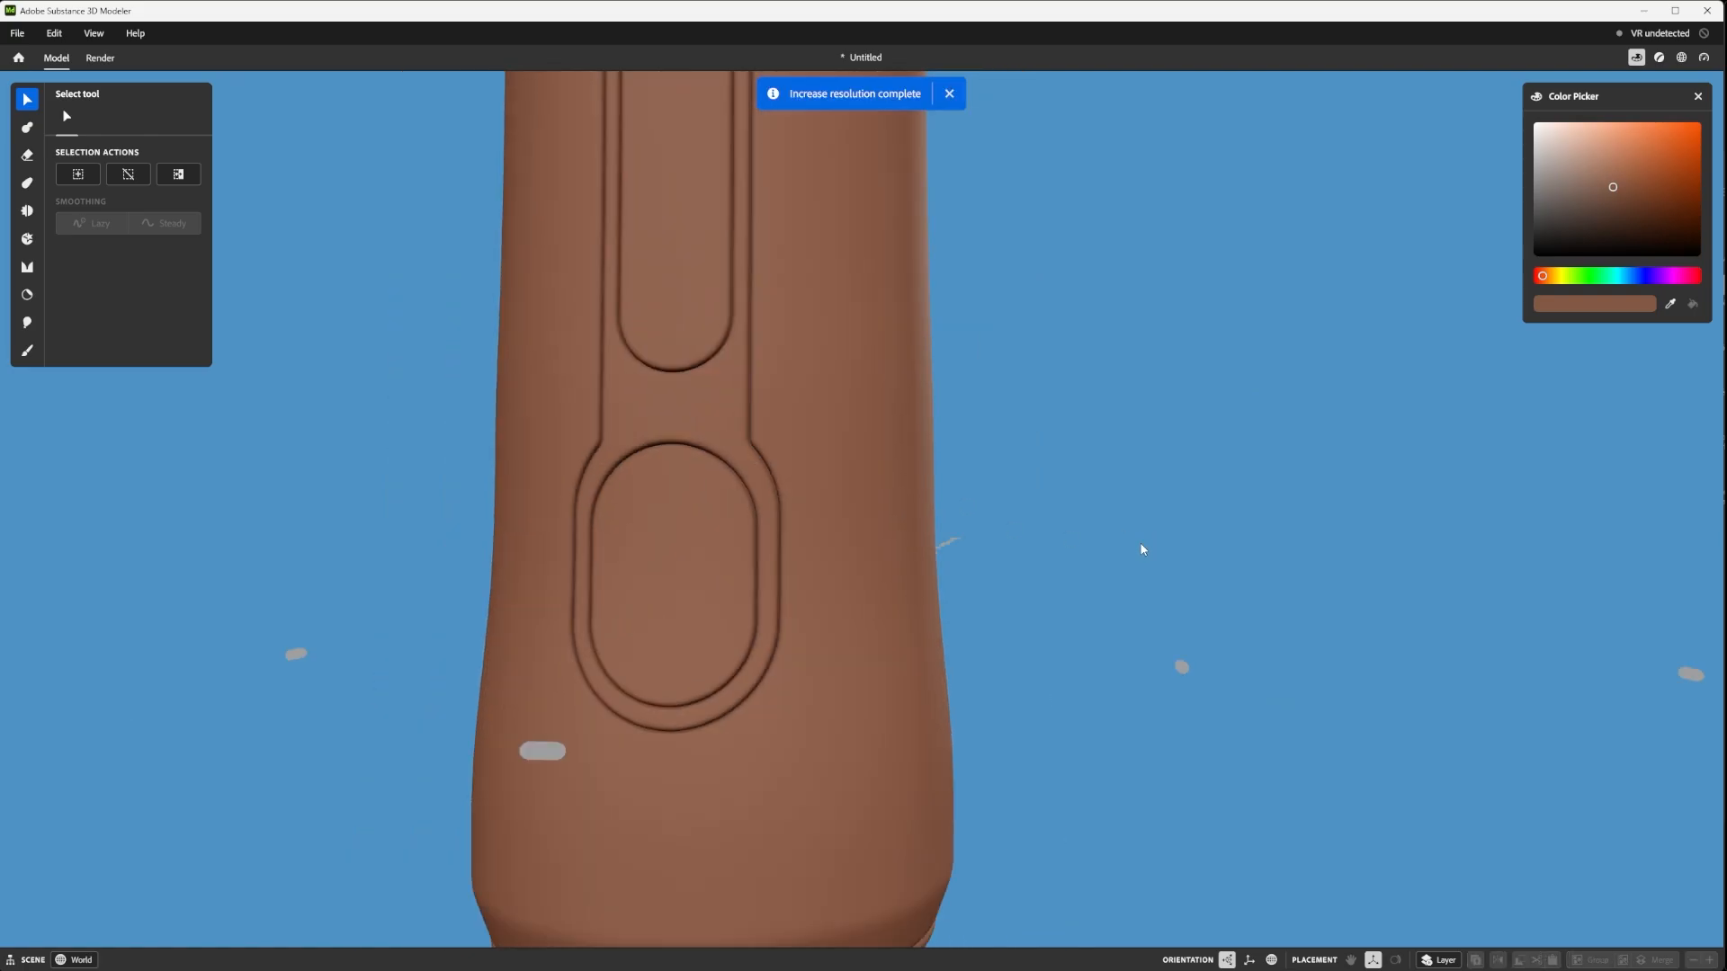
pyautogui.scroll(-5, 895, 399)
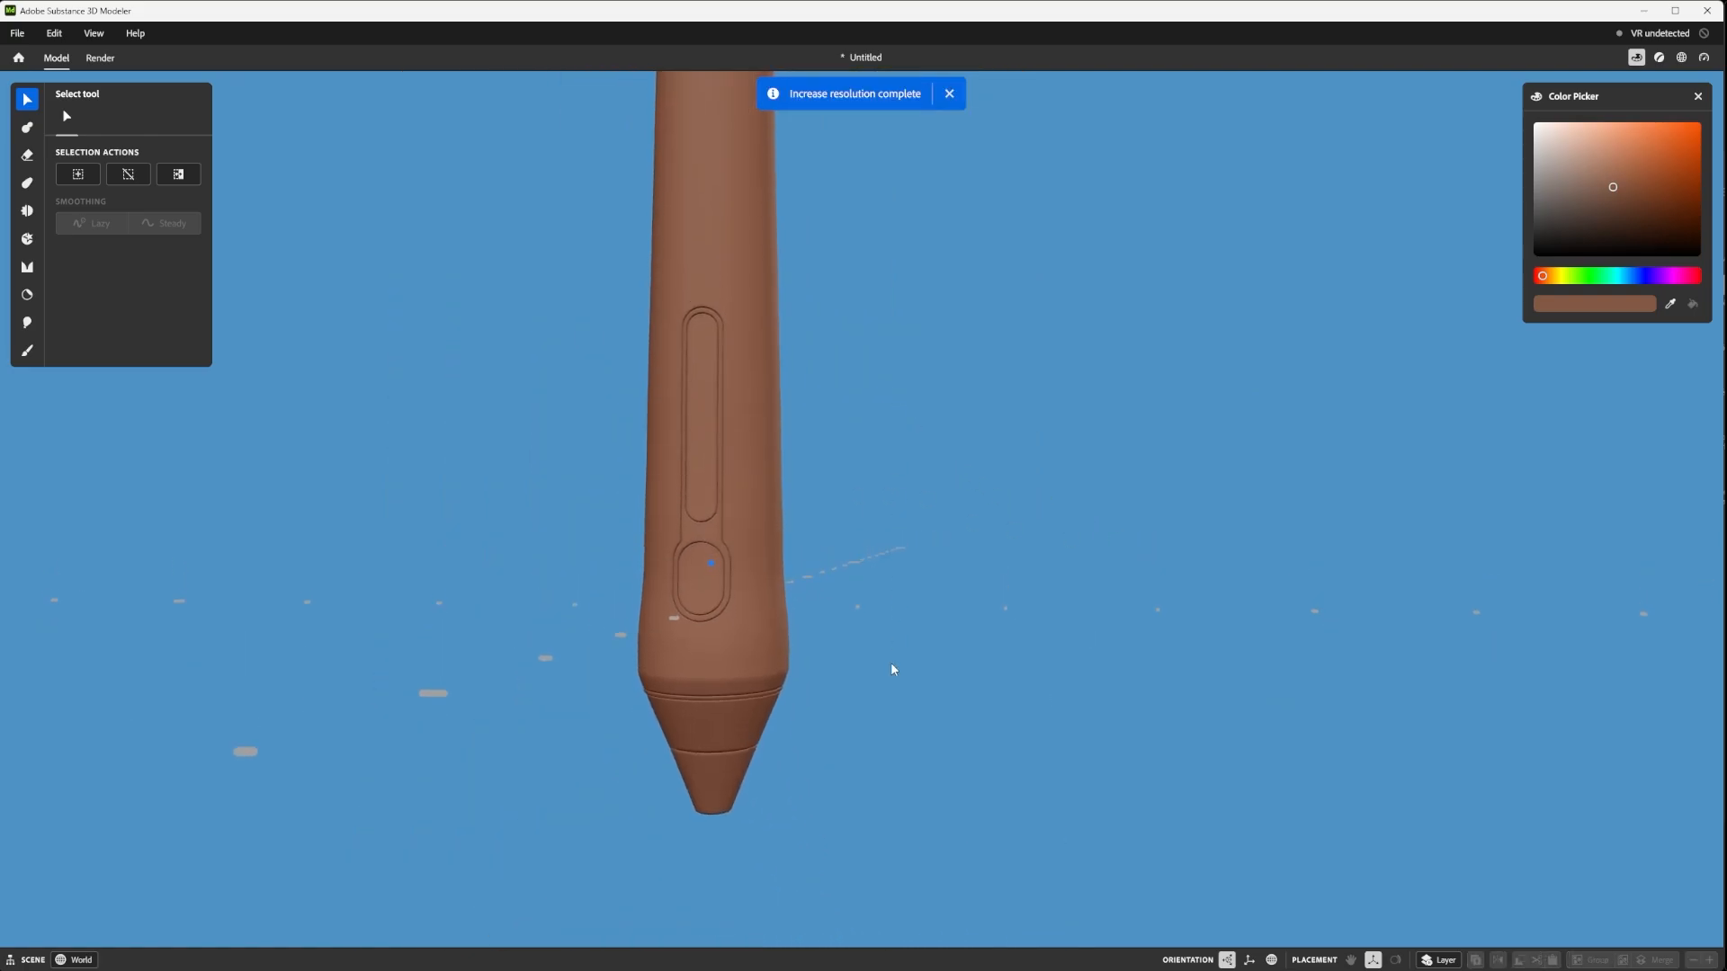
# - Move the long strip inset outward in side view so it stands slightly proud of the handle
pyautogui.keyDown('alt'); pyautogui.moveTo(767, 337); pyautogui.dragTo(775, 668, button='middle'); pyautogui.keyUp('alt')
pyautogui.keyDown('alt'); pyautogui.moveTo(776, 667); pyautogui.dragTo(505, 554); pyautogui.keyUp('alt')
pyautogui.scroll(5, 682, 526)
pyautogui.click(650, 651)
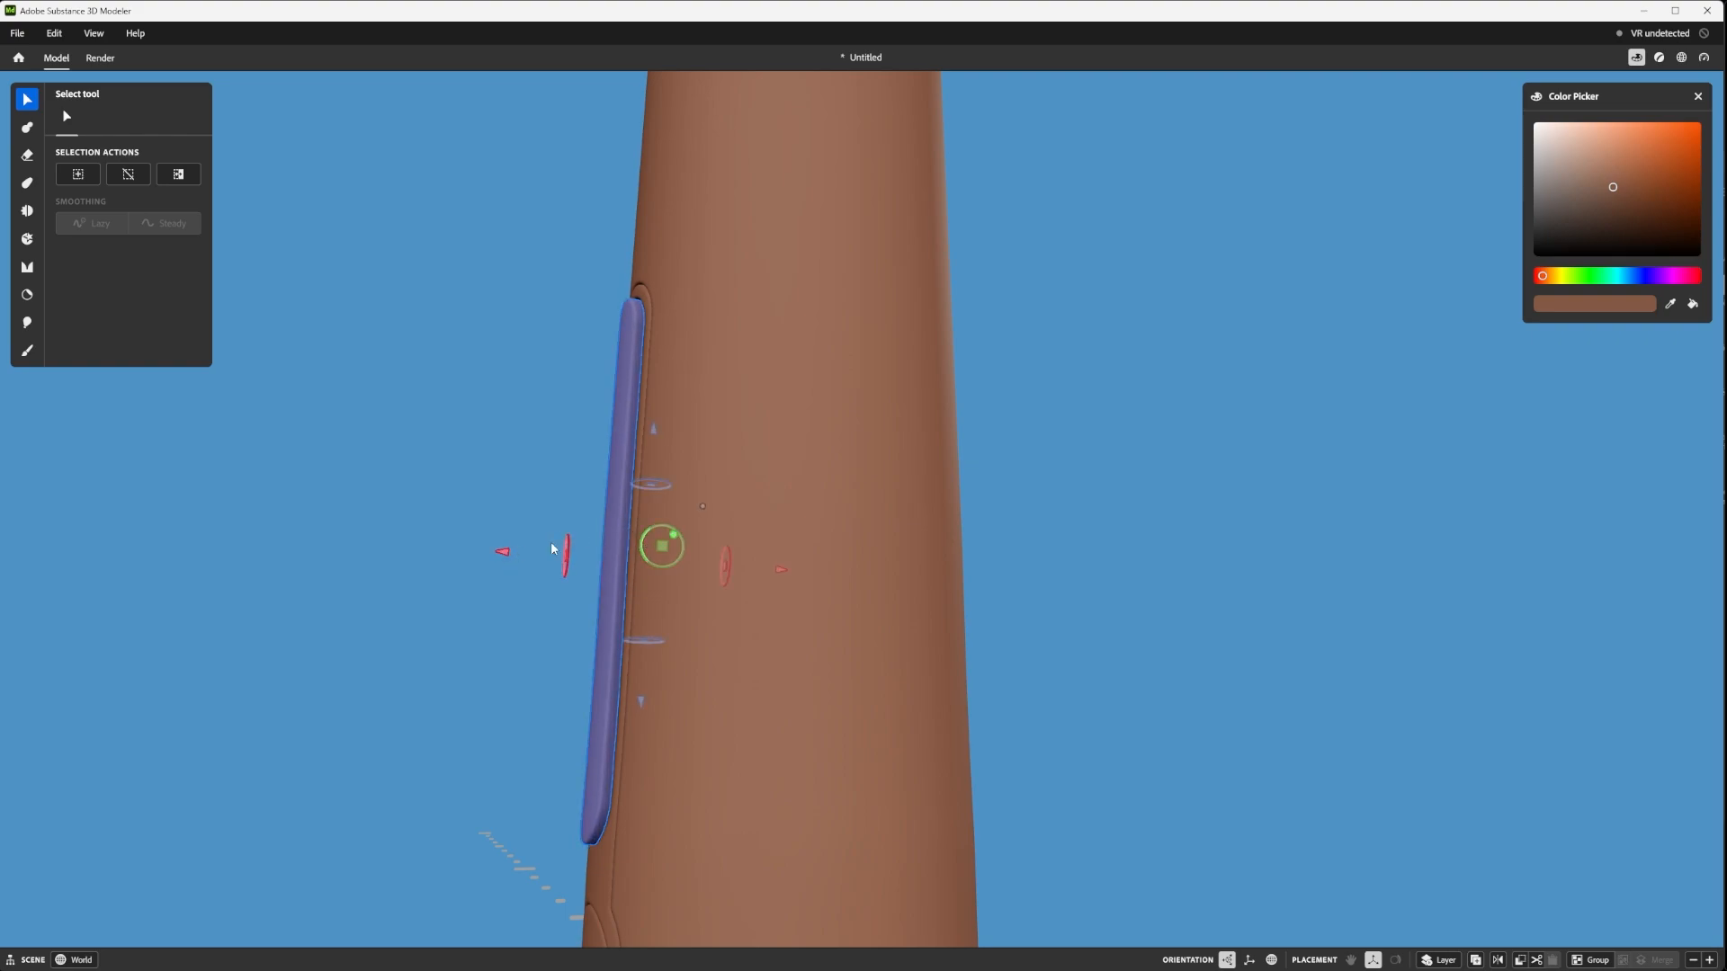
pyautogui.moveTo(644, 544); pyautogui.dragTo(224, 358)
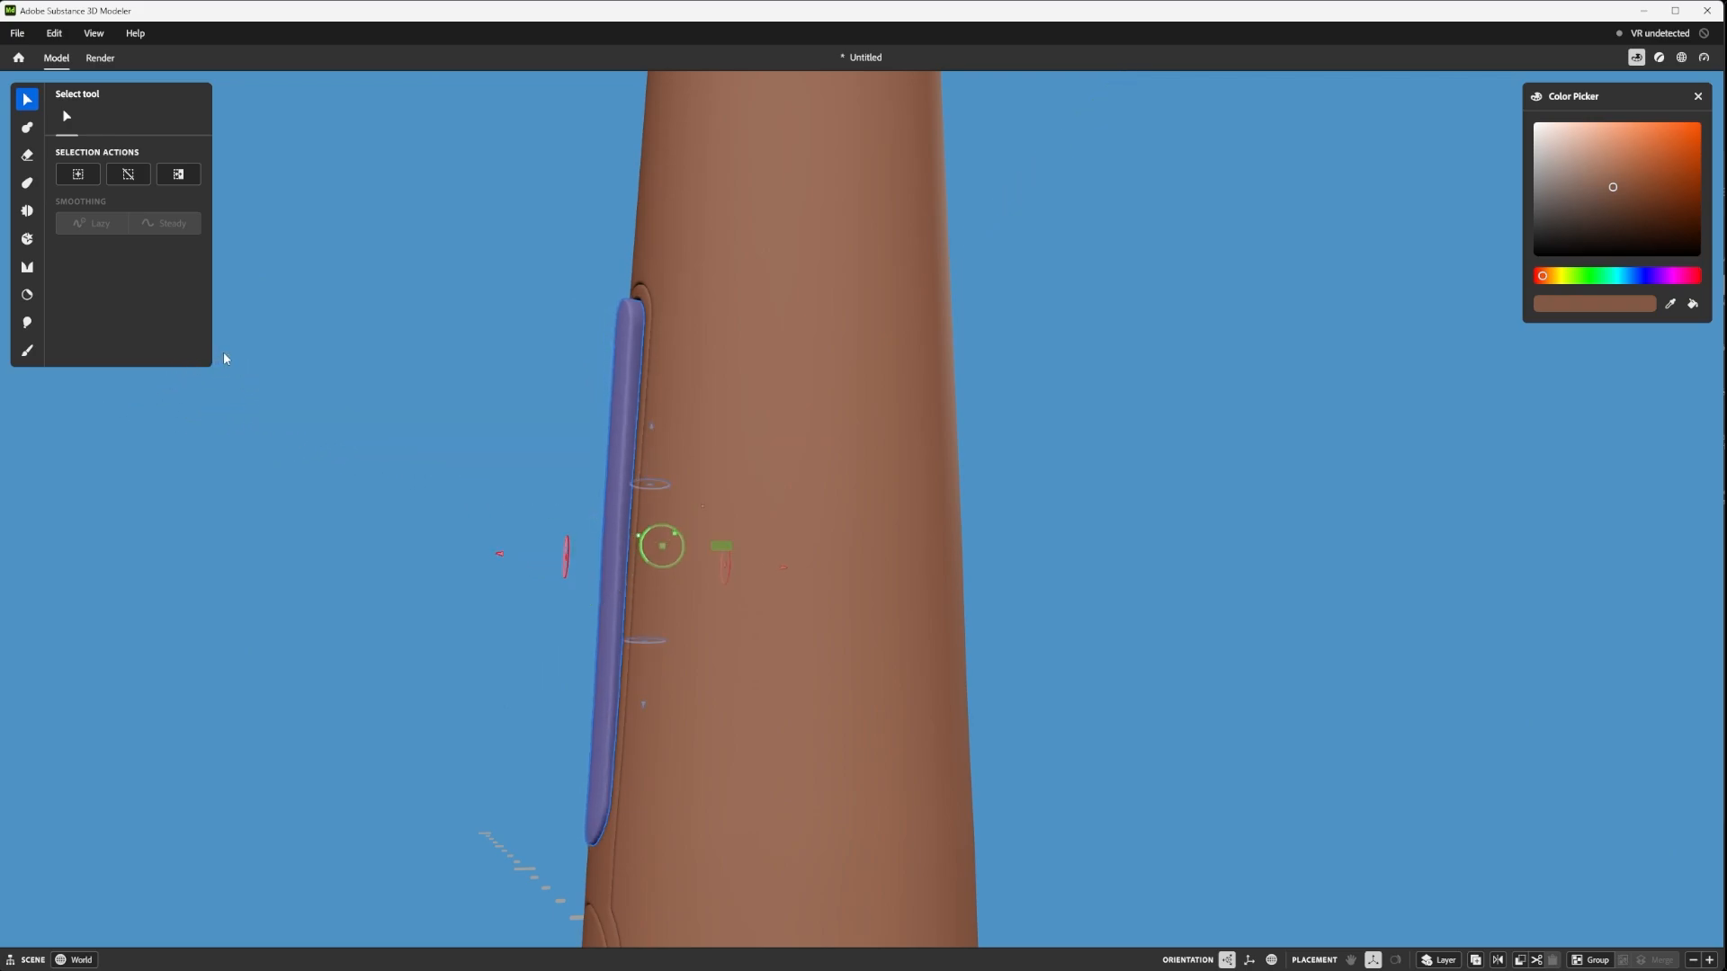
# - Move the oval inset slightly outward from the handle's surface to match the raised long strip
pyautogui.scroll(-3, 381, 459)
pyautogui.keyDown('alt'); pyautogui.moveTo(462, 501); pyautogui.dragTo(473, 416, button='middle'); pyautogui.keyUp('alt')
pyautogui.scroll(2, 502, 546)
pyautogui.scroll(2, 502, 546)
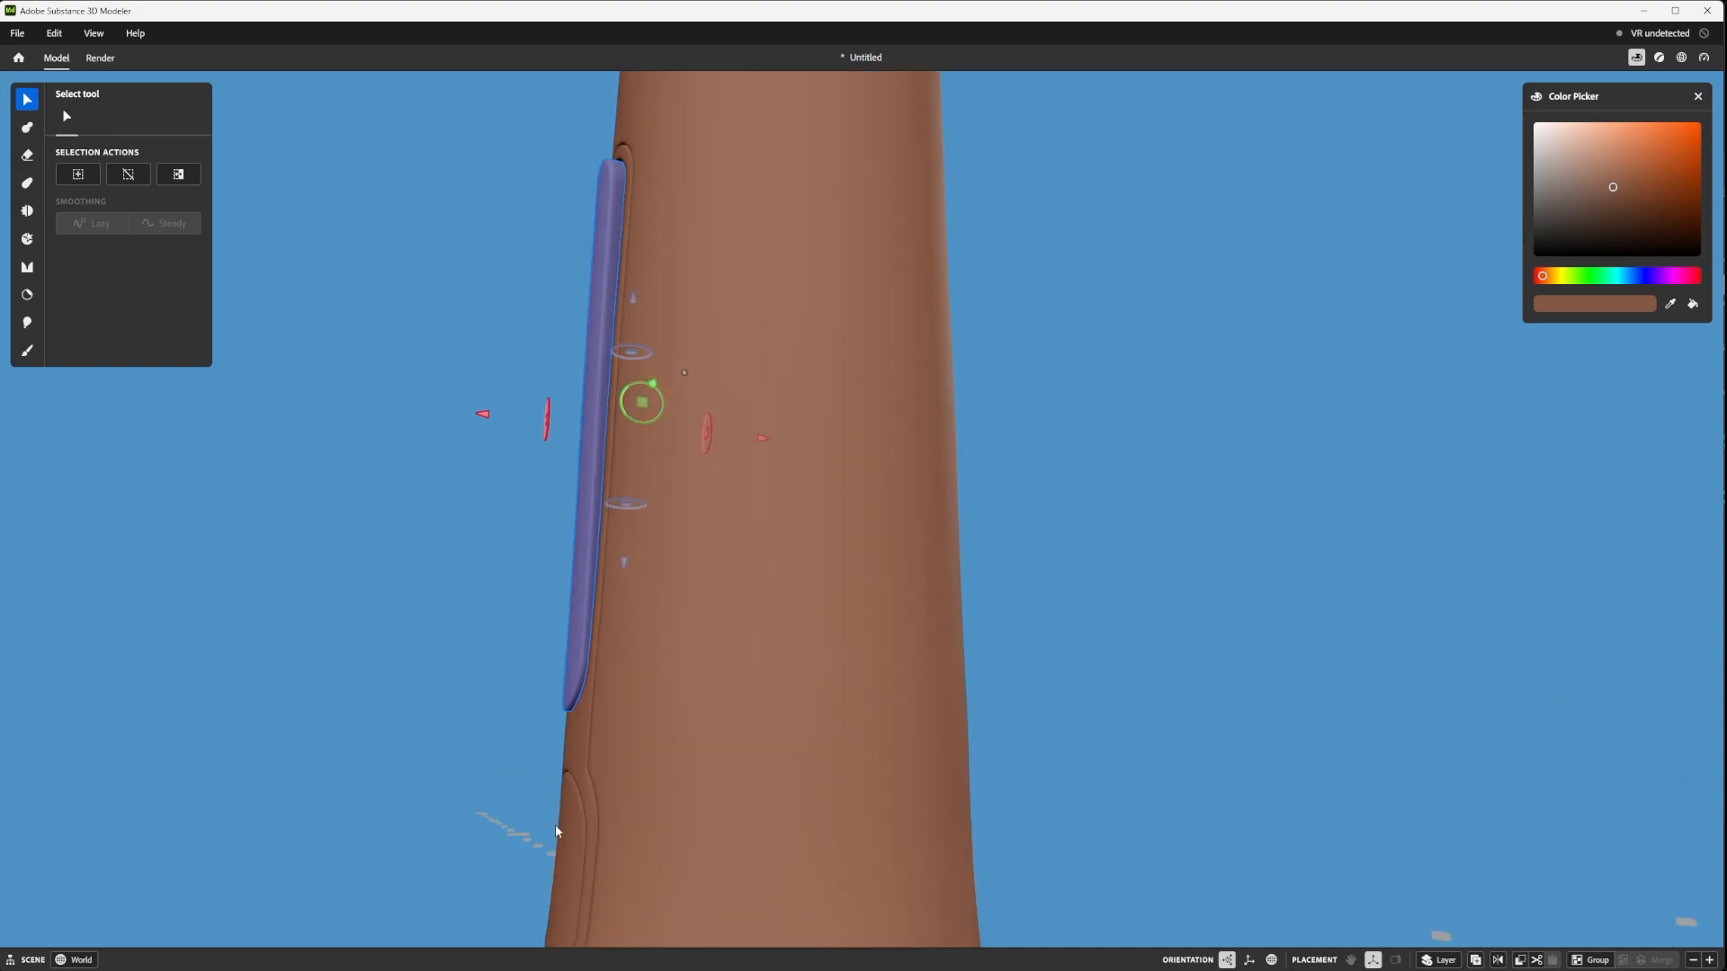
pyautogui.click(568, 818)
pyautogui.scroll(-2, 496, 752)
pyautogui.keyDown('alt'); pyautogui.moveTo(504, 732); pyautogui.dragTo(517, 426, button='middle'); pyautogui.keyUp('alt')
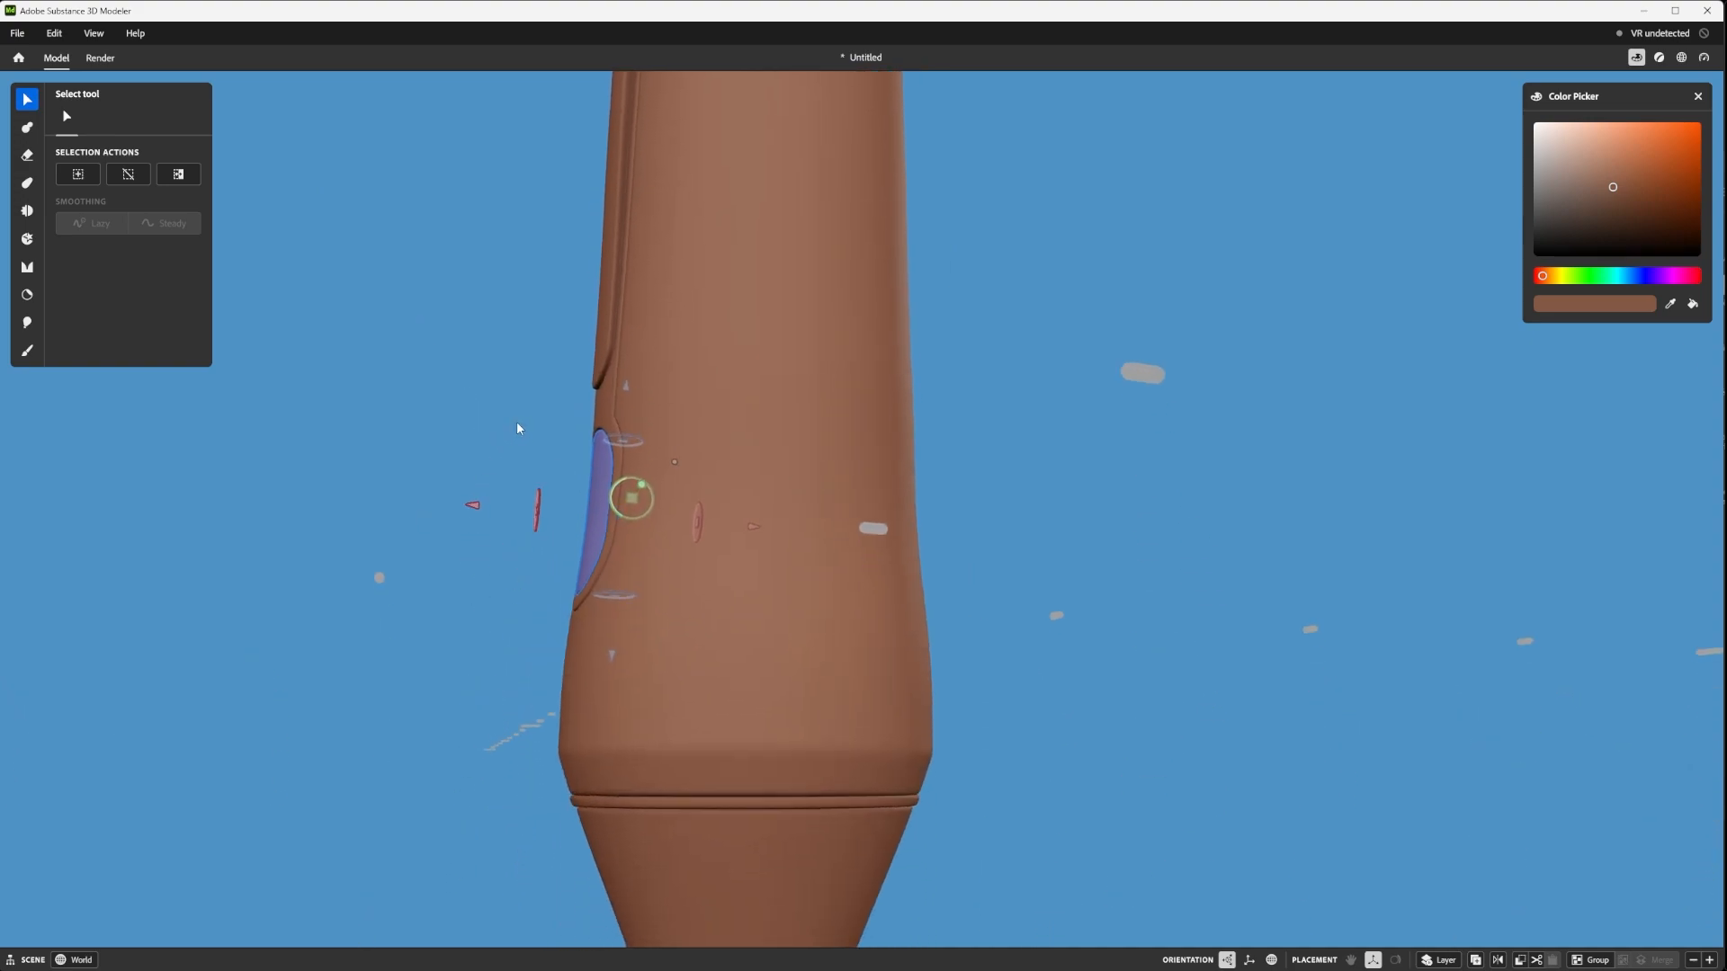
pyautogui.moveTo(476, 510); pyautogui.dragTo(470, 506)
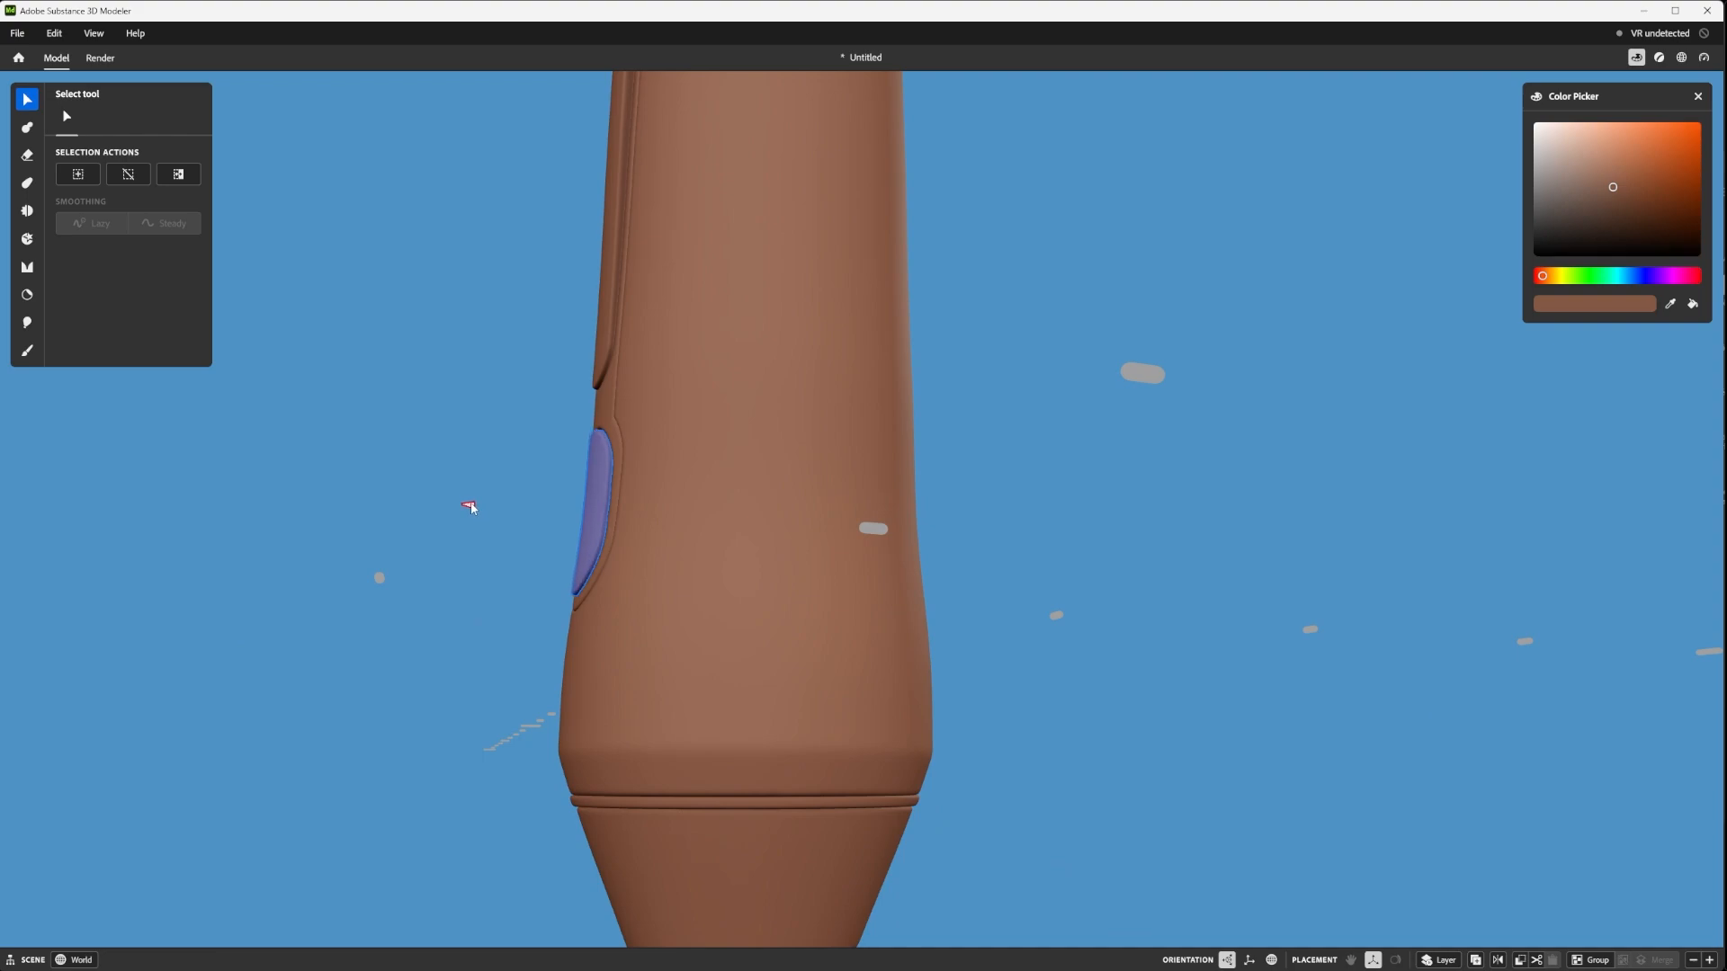
# - Examine the raised insets and the tapered tip of the pen from several angles
pyautogui.keyDown('alt'); pyautogui.moveTo(570, 471); pyautogui.dragTo(809, 370); pyautogui.keyUp('alt')
pyautogui.scroll(-5, 585, 450)
pyautogui.click(801, 366)
pyautogui.scroll(-8, 737, 365)
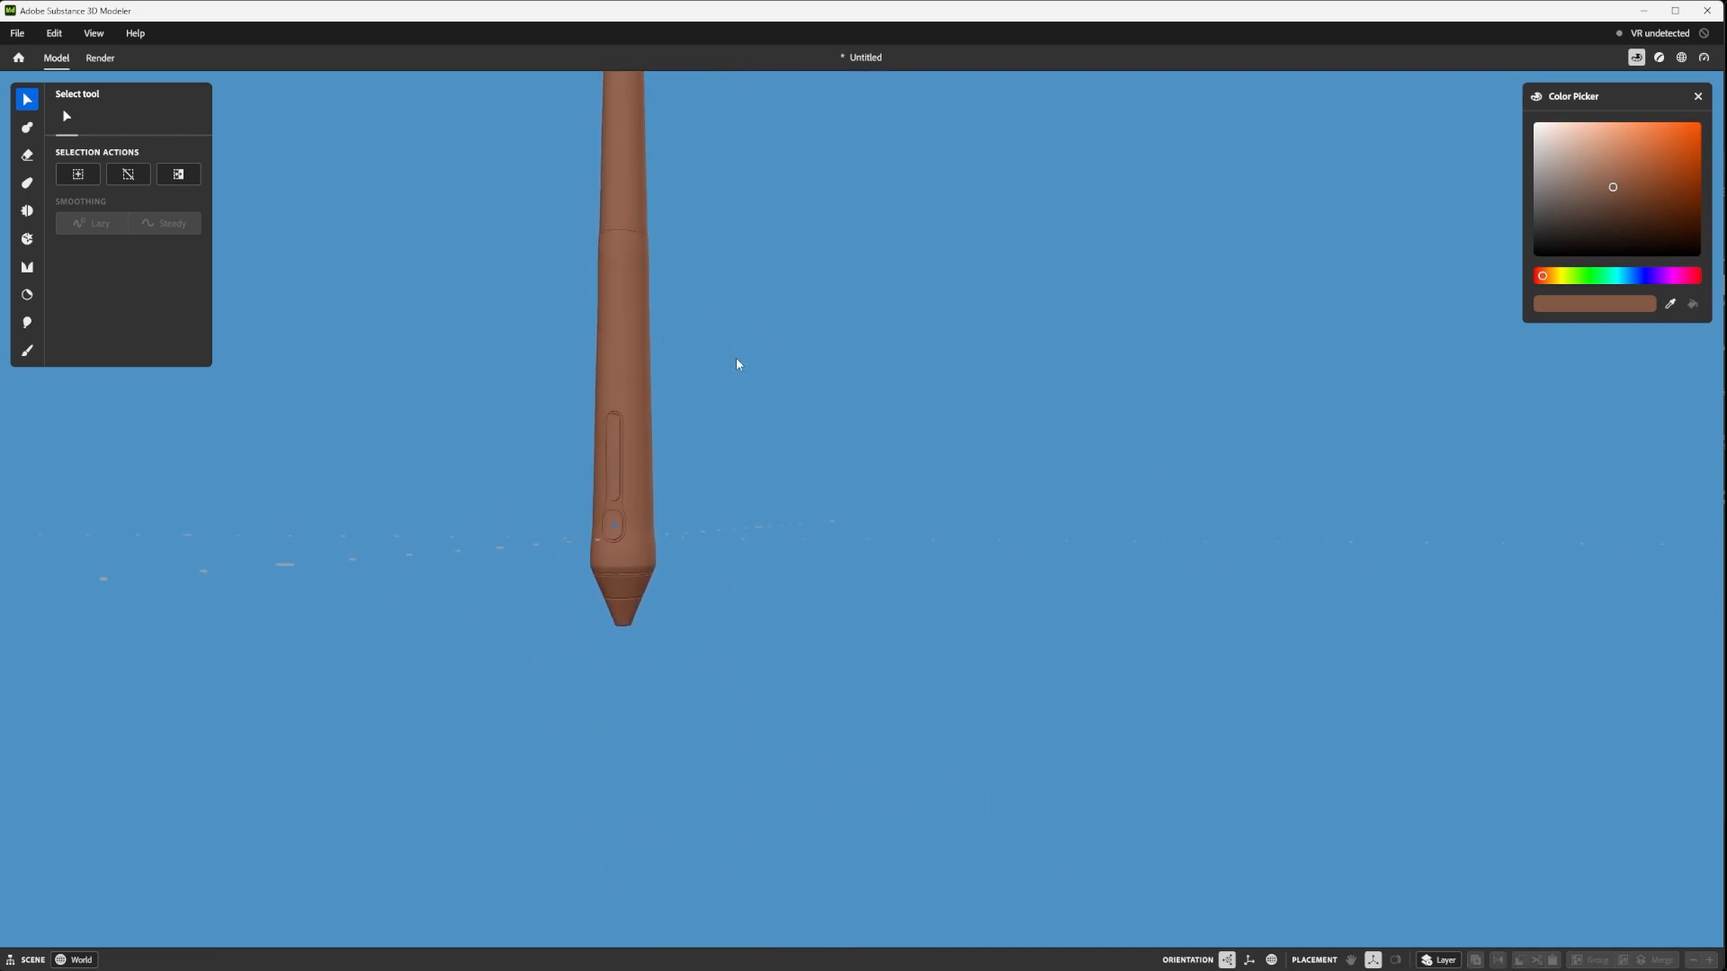
pyautogui.scroll(3, 728, 519)
pyautogui.scroll(5, 729, 520)
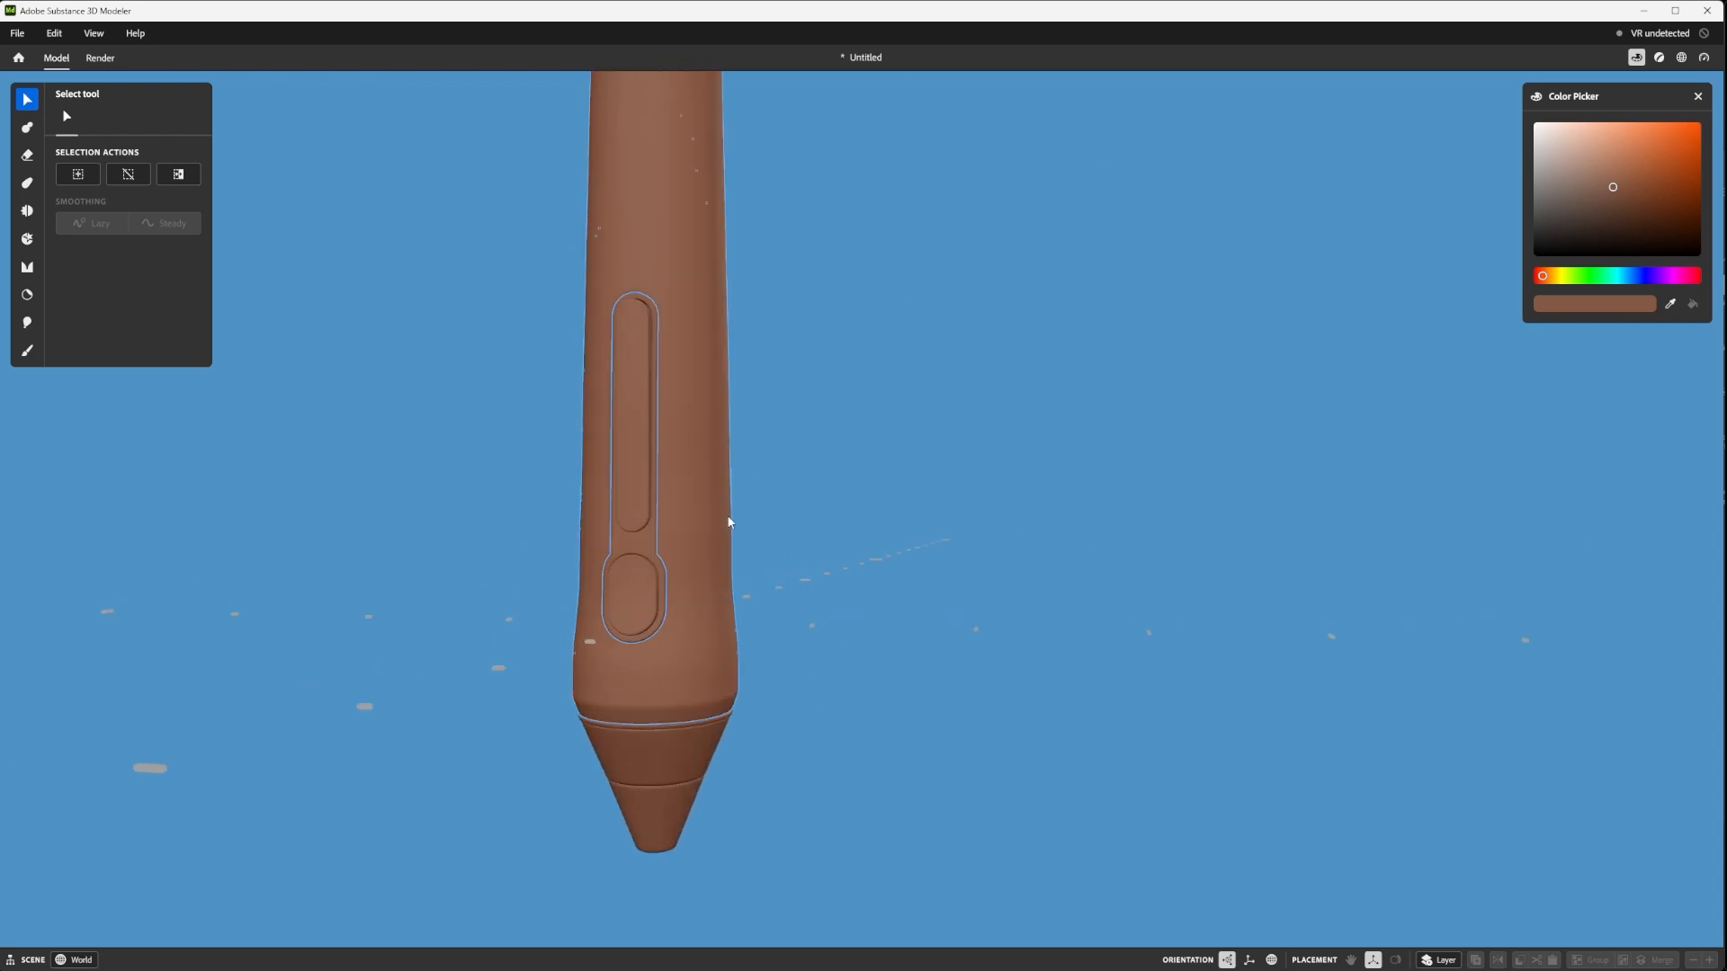
pyautogui.scroll(-2, 771, 601)
pyautogui.scroll(1, 785, 504)
pyautogui.keyDown('alt'); pyautogui.moveTo(787, 504); pyautogui.dragTo(578, 648); pyautogui.keyUp('alt')
pyautogui.keyDown('alt'); pyautogui.moveTo(781, 556); pyautogui.dragTo(803, 706); pyautogui.keyUp('alt')
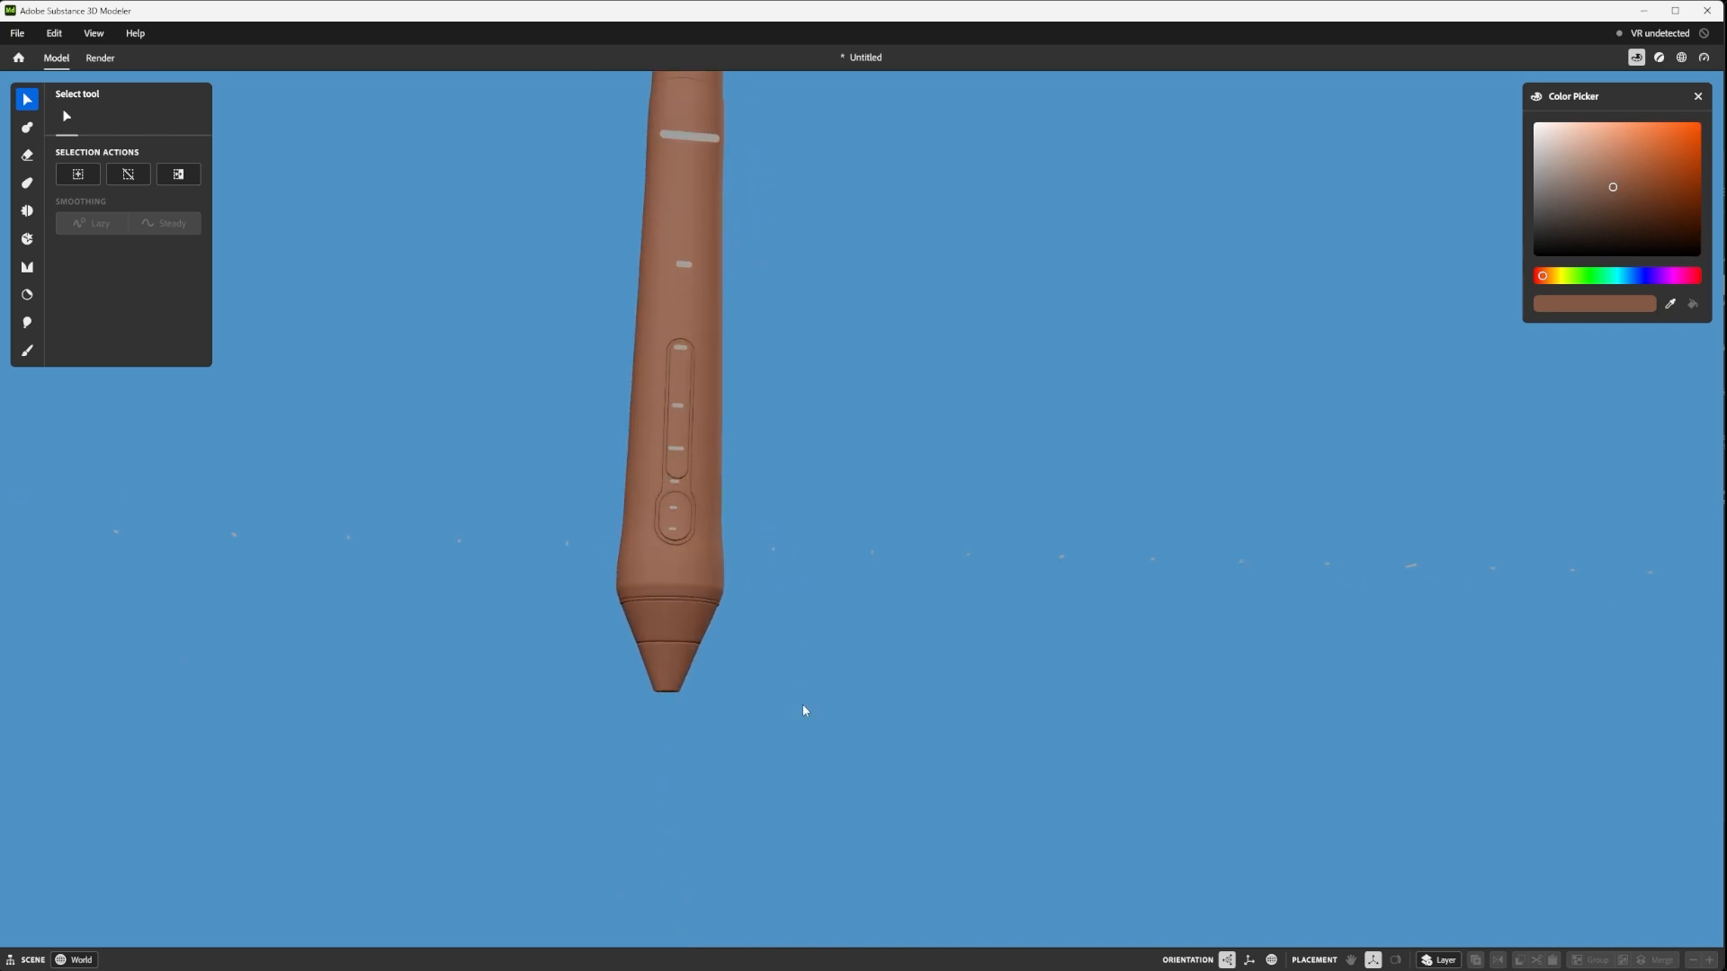
pyautogui.scroll(2, 794, 686)
pyautogui.scroll(-1, 795, 686)
pyautogui.keyDown('alt'); pyautogui.moveTo(788, 683); pyautogui.dragTo(810, 630); pyautogui.keyUp('alt')
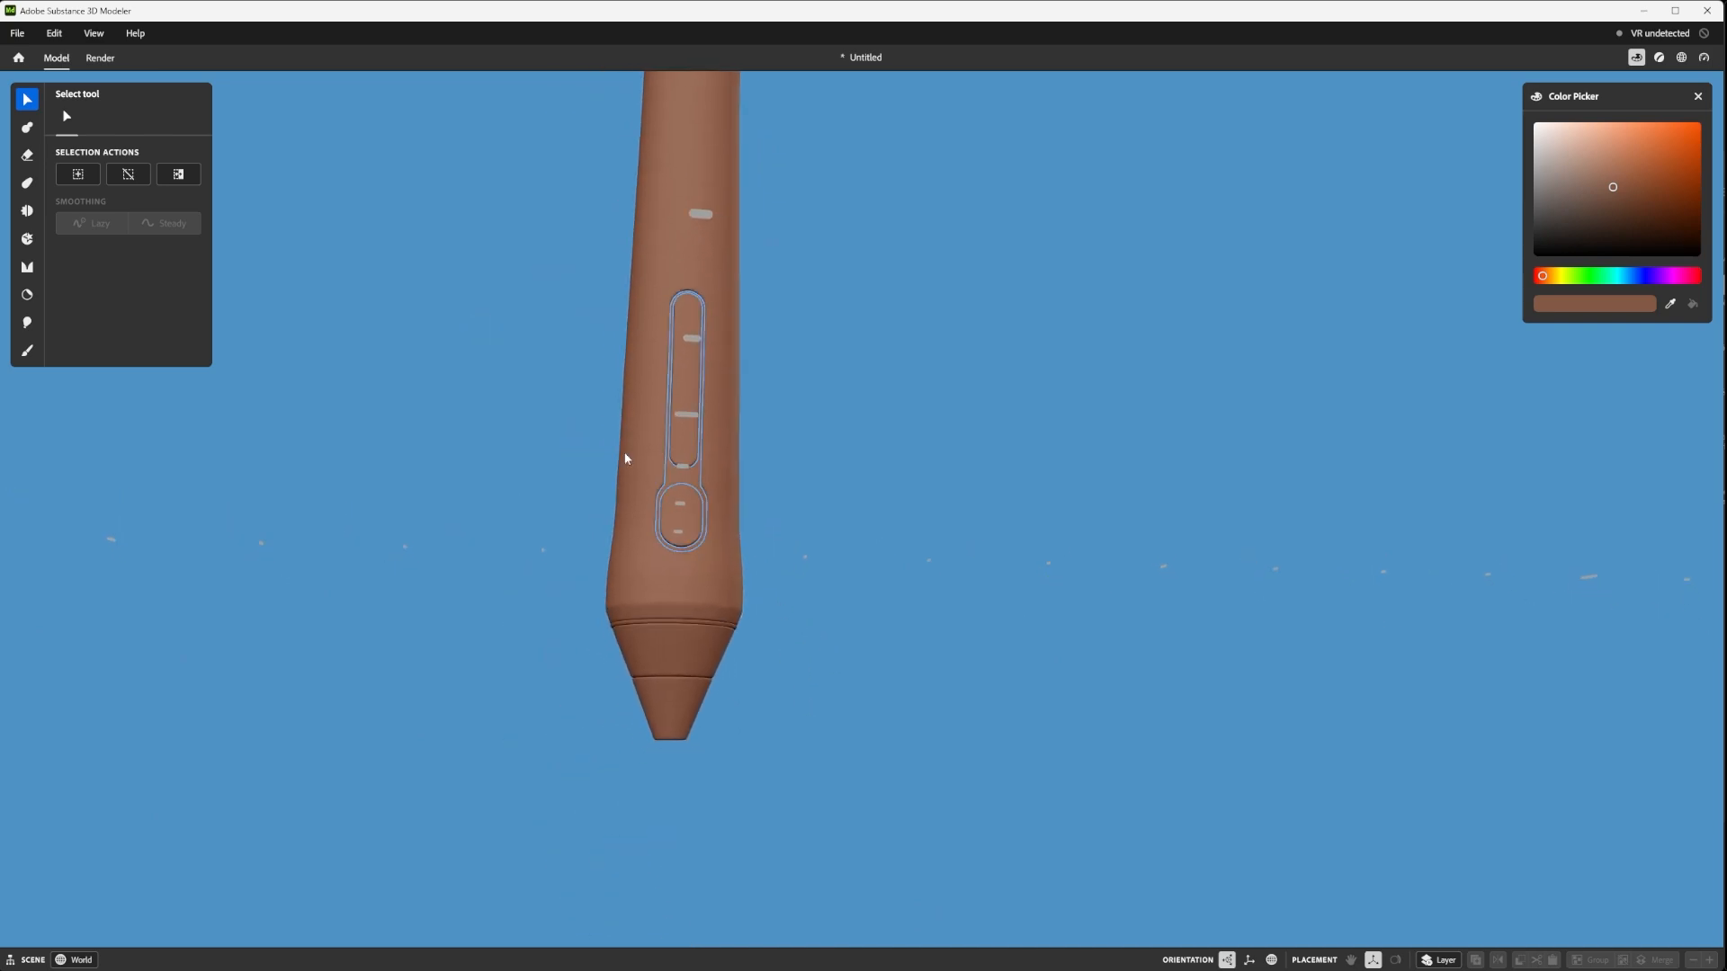
pyautogui.keyDown('alt'); pyautogui.moveTo(626, 459); pyautogui.dragTo(352, 352); pyautogui.keyUp('alt')
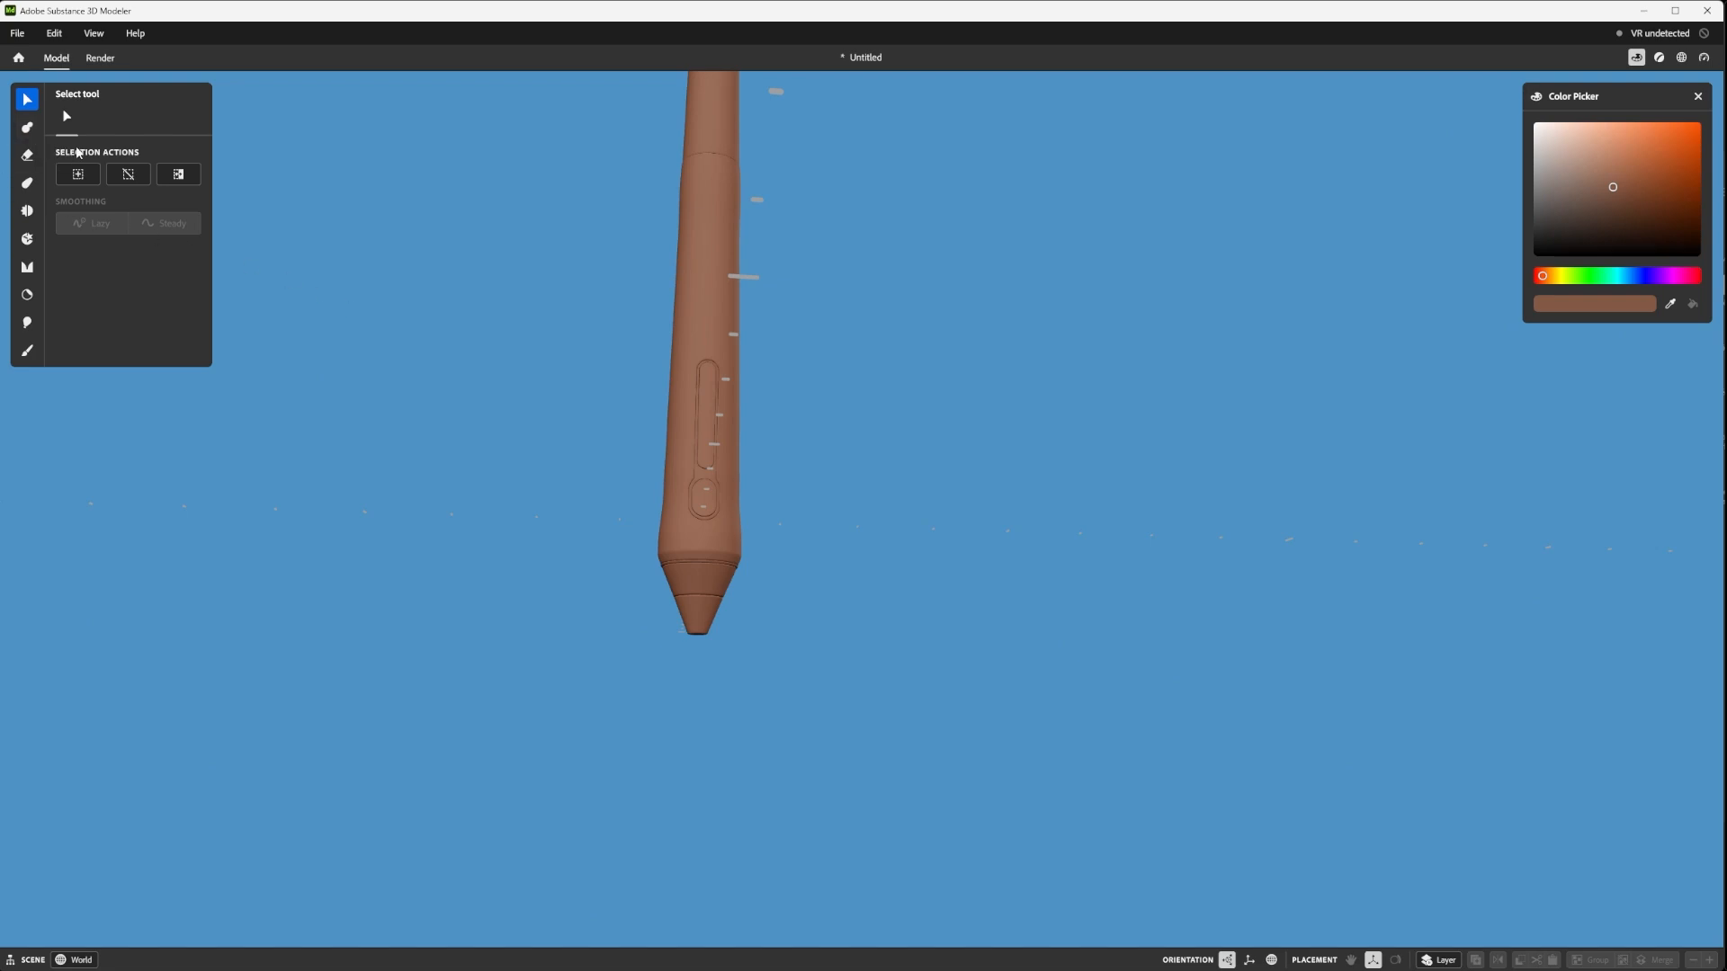
# - Set up a Capsule primitive with the Clay tool, shrink it to about 2.76 cm and position it at the pen's tip
pyautogui.click(27, 127)
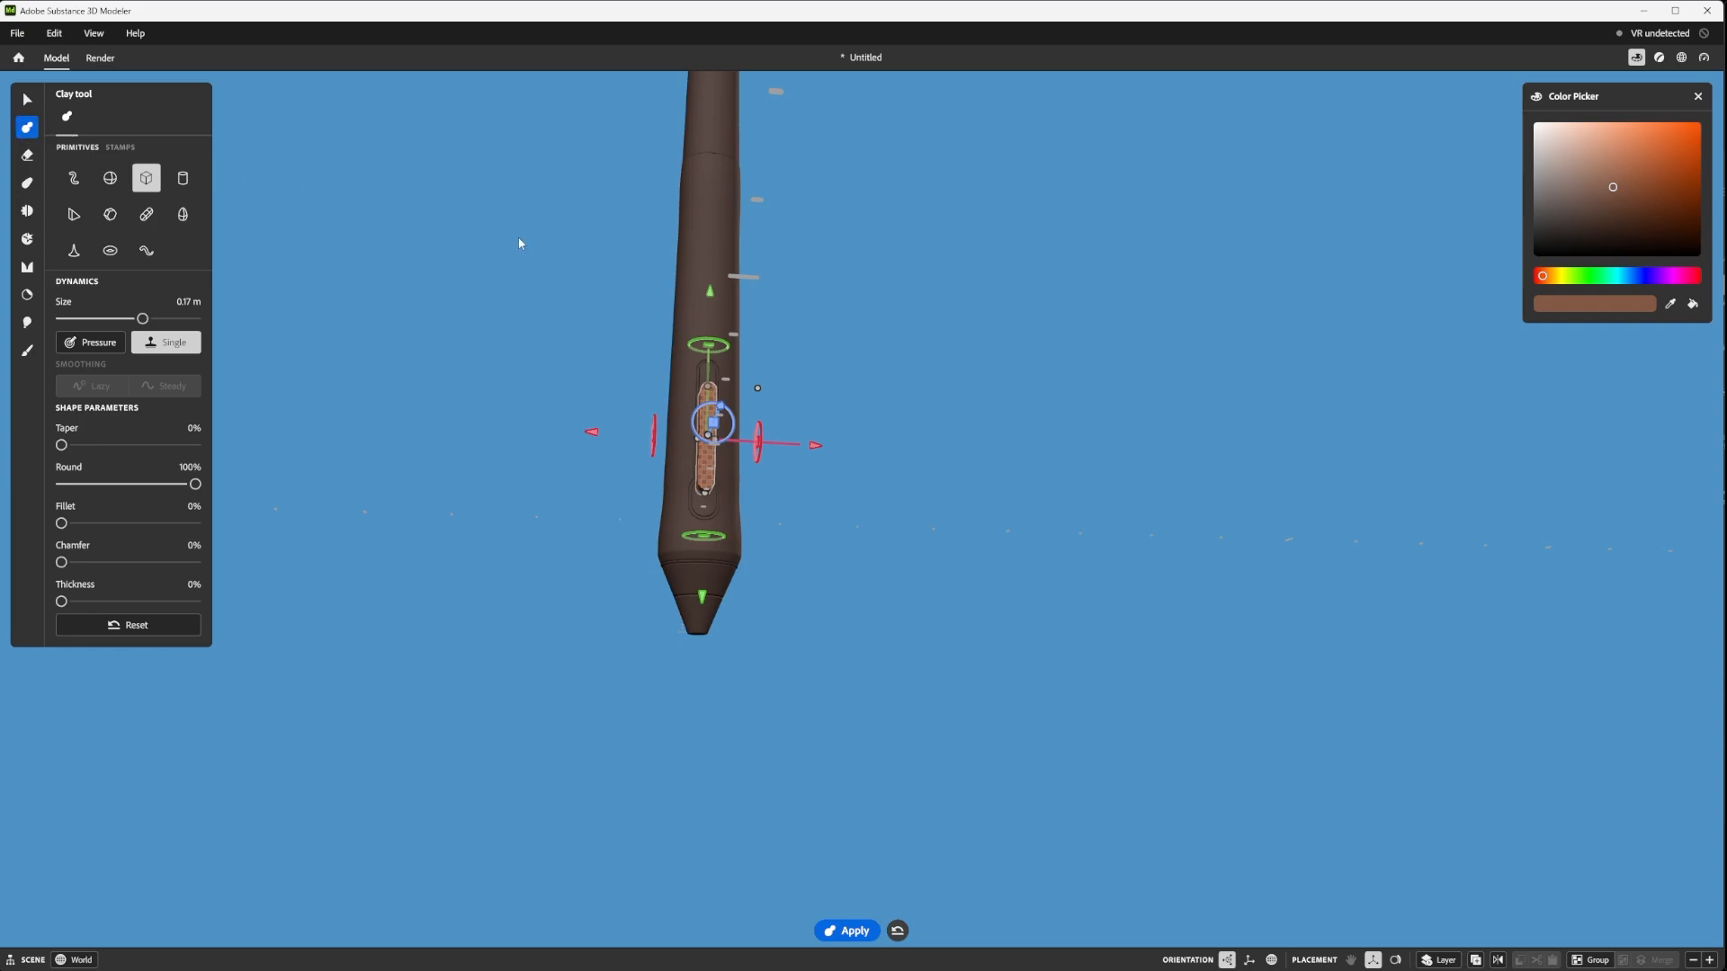
pyautogui.click(148, 218)
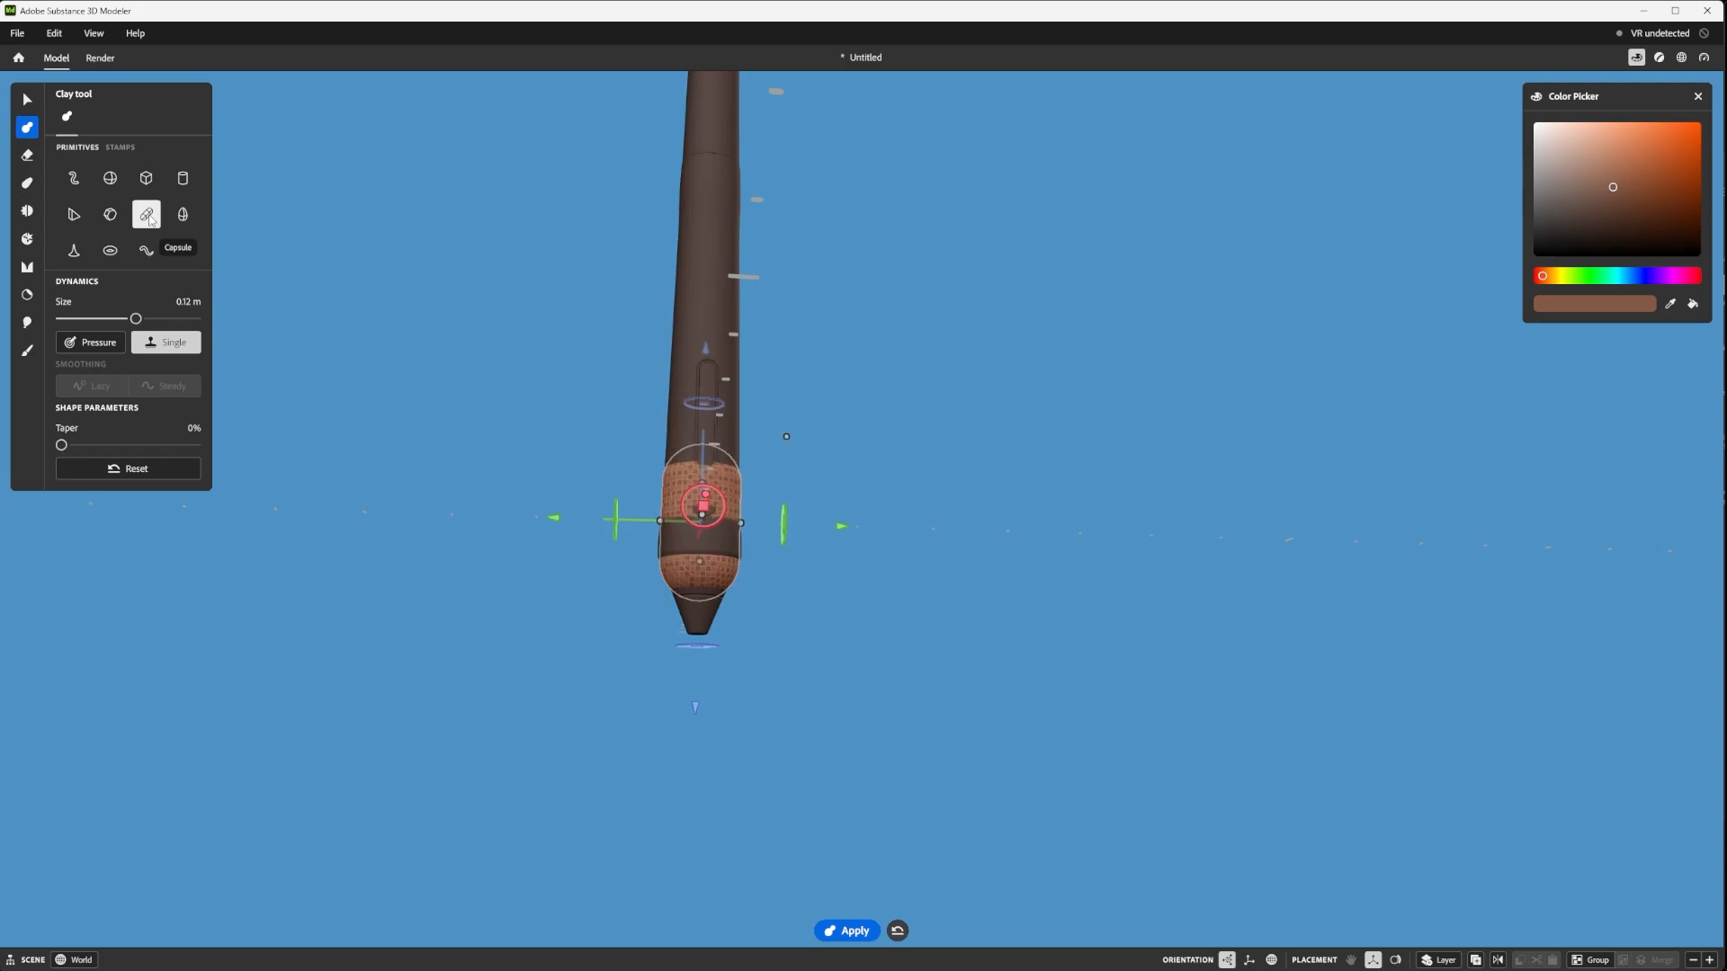
pyautogui.click(146, 215)
pyautogui.keyDown('alt'); pyautogui.moveTo(405, 395); pyautogui.dragTo(776, 447); pyautogui.keyUp('alt')
pyautogui.scroll(2, 780, 446)
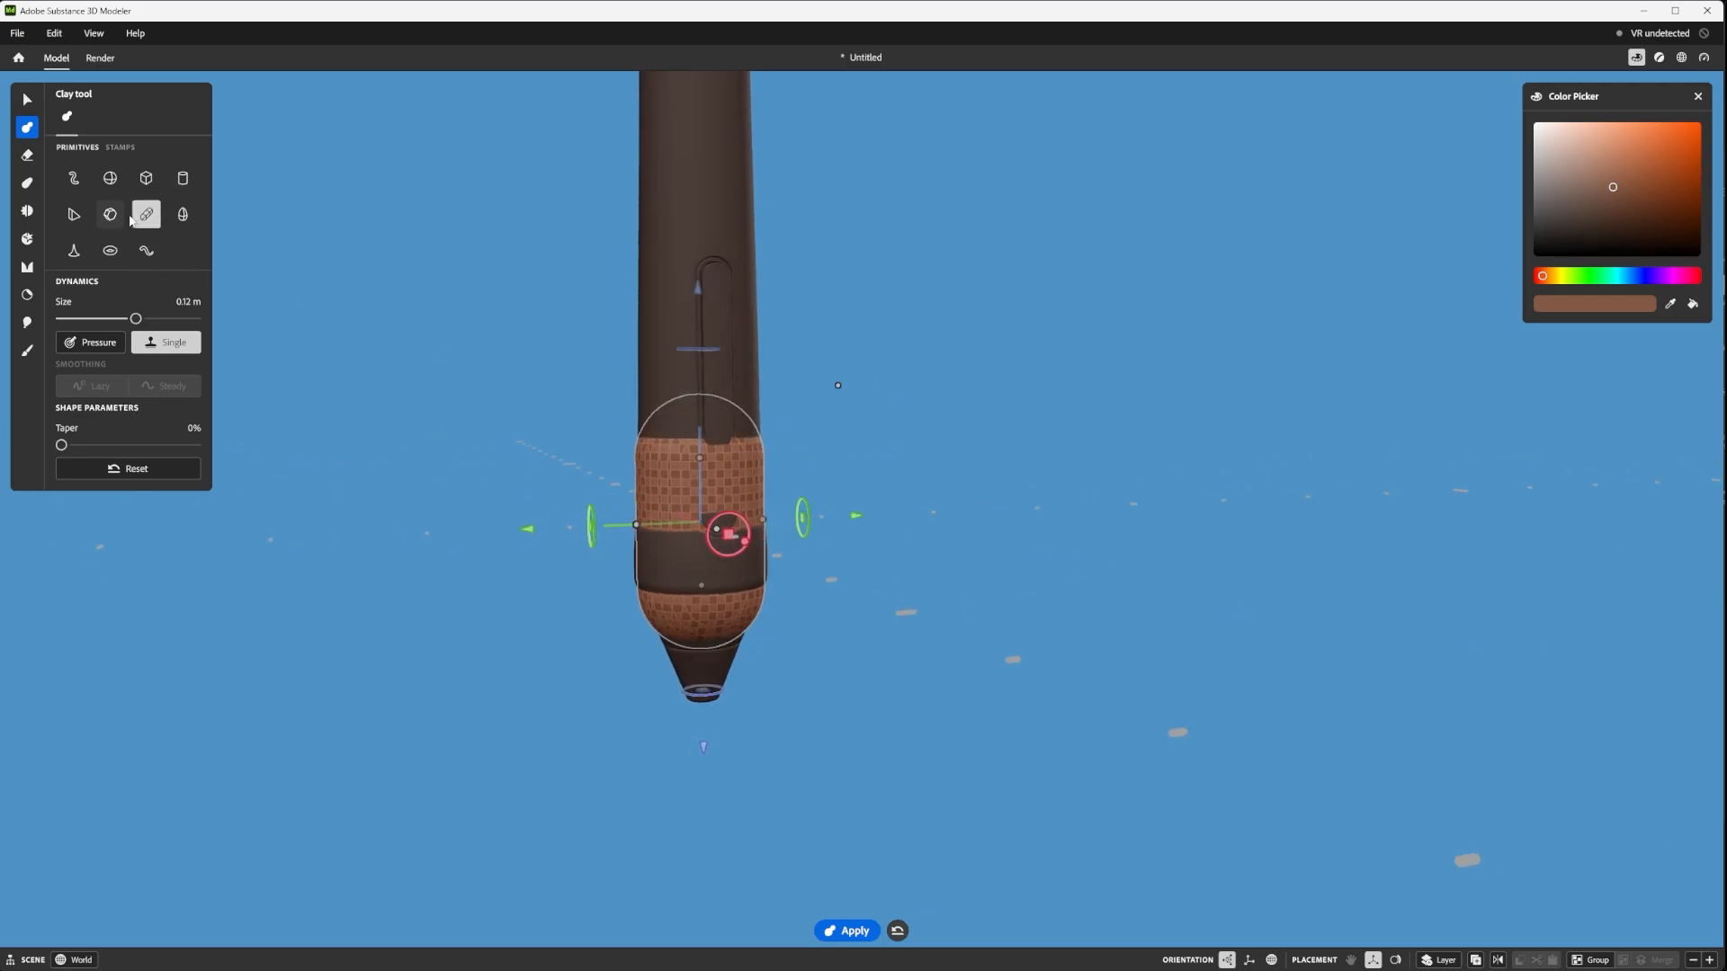
pyautogui.moveTo(840, 385); pyautogui.dragTo(743, 509)
pyautogui.moveTo(699, 398); pyautogui.dragTo(696, 589)
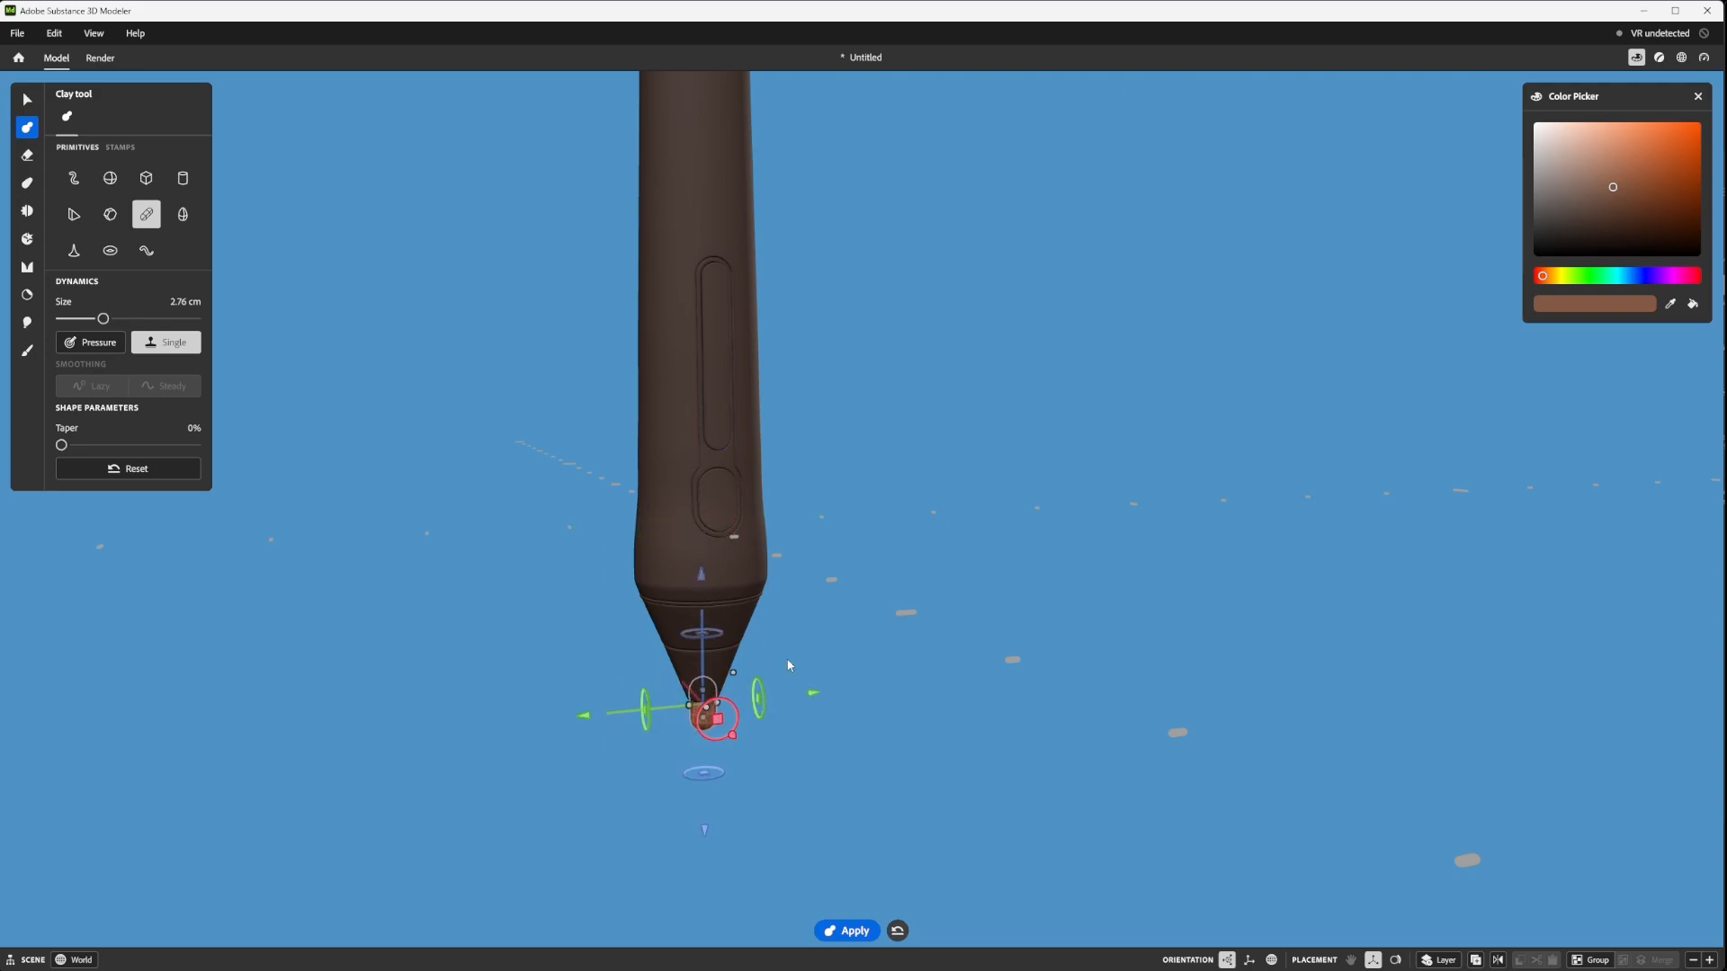
# - Switch the capsule from the Clay tool to the Erase tool and shrink it to about 1.71 cm within the tip's end face
pyautogui.scroll(3, 792, 667)
pyautogui.keyDown('alt'); pyautogui.moveTo(812, 720); pyautogui.dragTo(817, 580); pyautogui.keyUp('alt')
pyautogui.scroll(3, 832, 684)
pyautogui.keyDown('alt'); pyautogui.moveTo(844, 724); pyautogui.dragTo(802, 738); pyautogui.keyUp('alt')
pyautogui.keyDown('alt'); pyautogui.moveTo(982, 519); pyautogui.dragTo(960, 624); pyautogui.keyUp('alt')
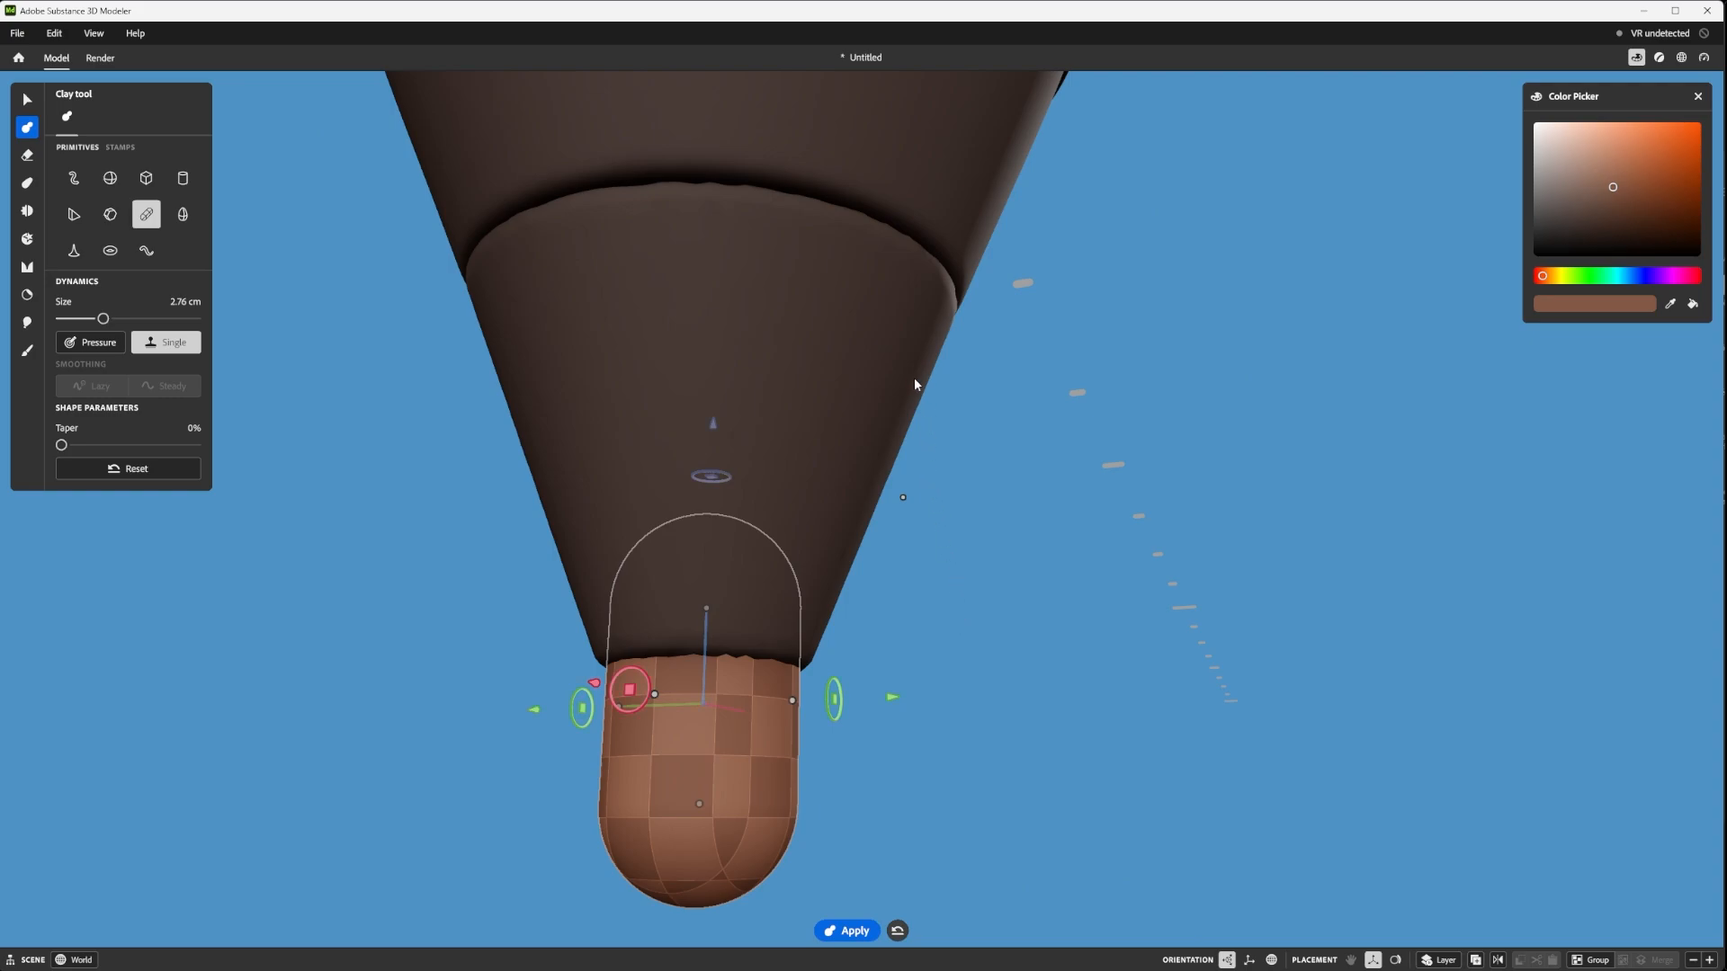
pyautogui.press('Escape')
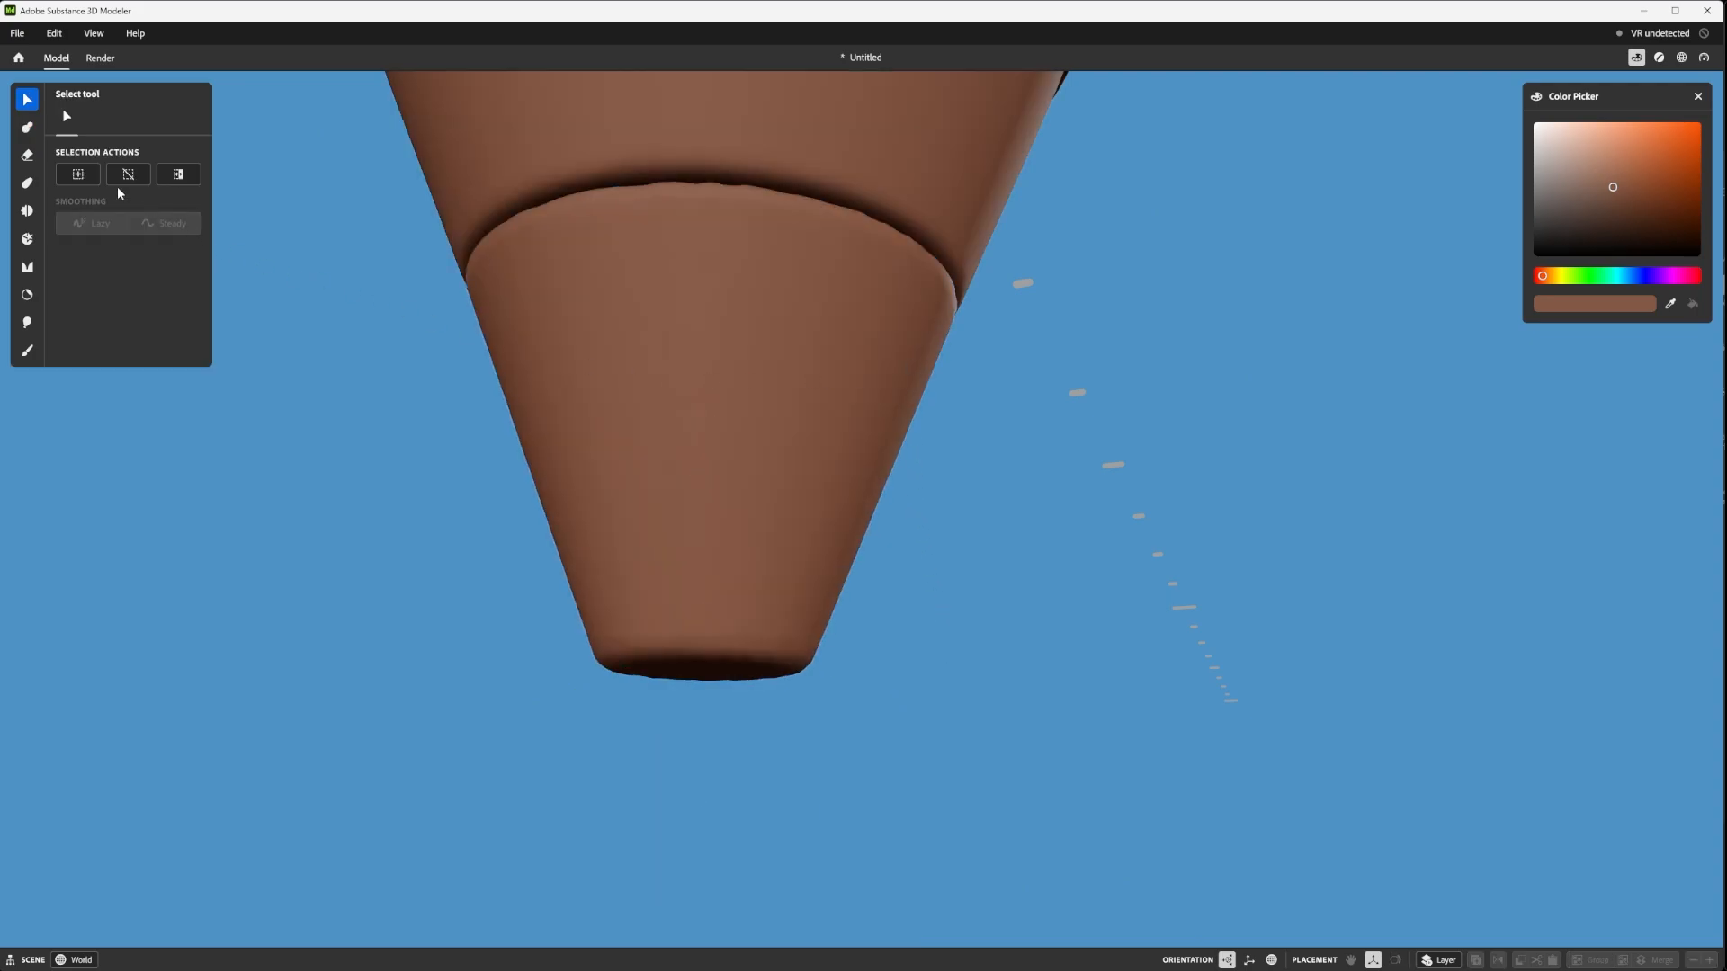
pyautogui.click(27, 155)
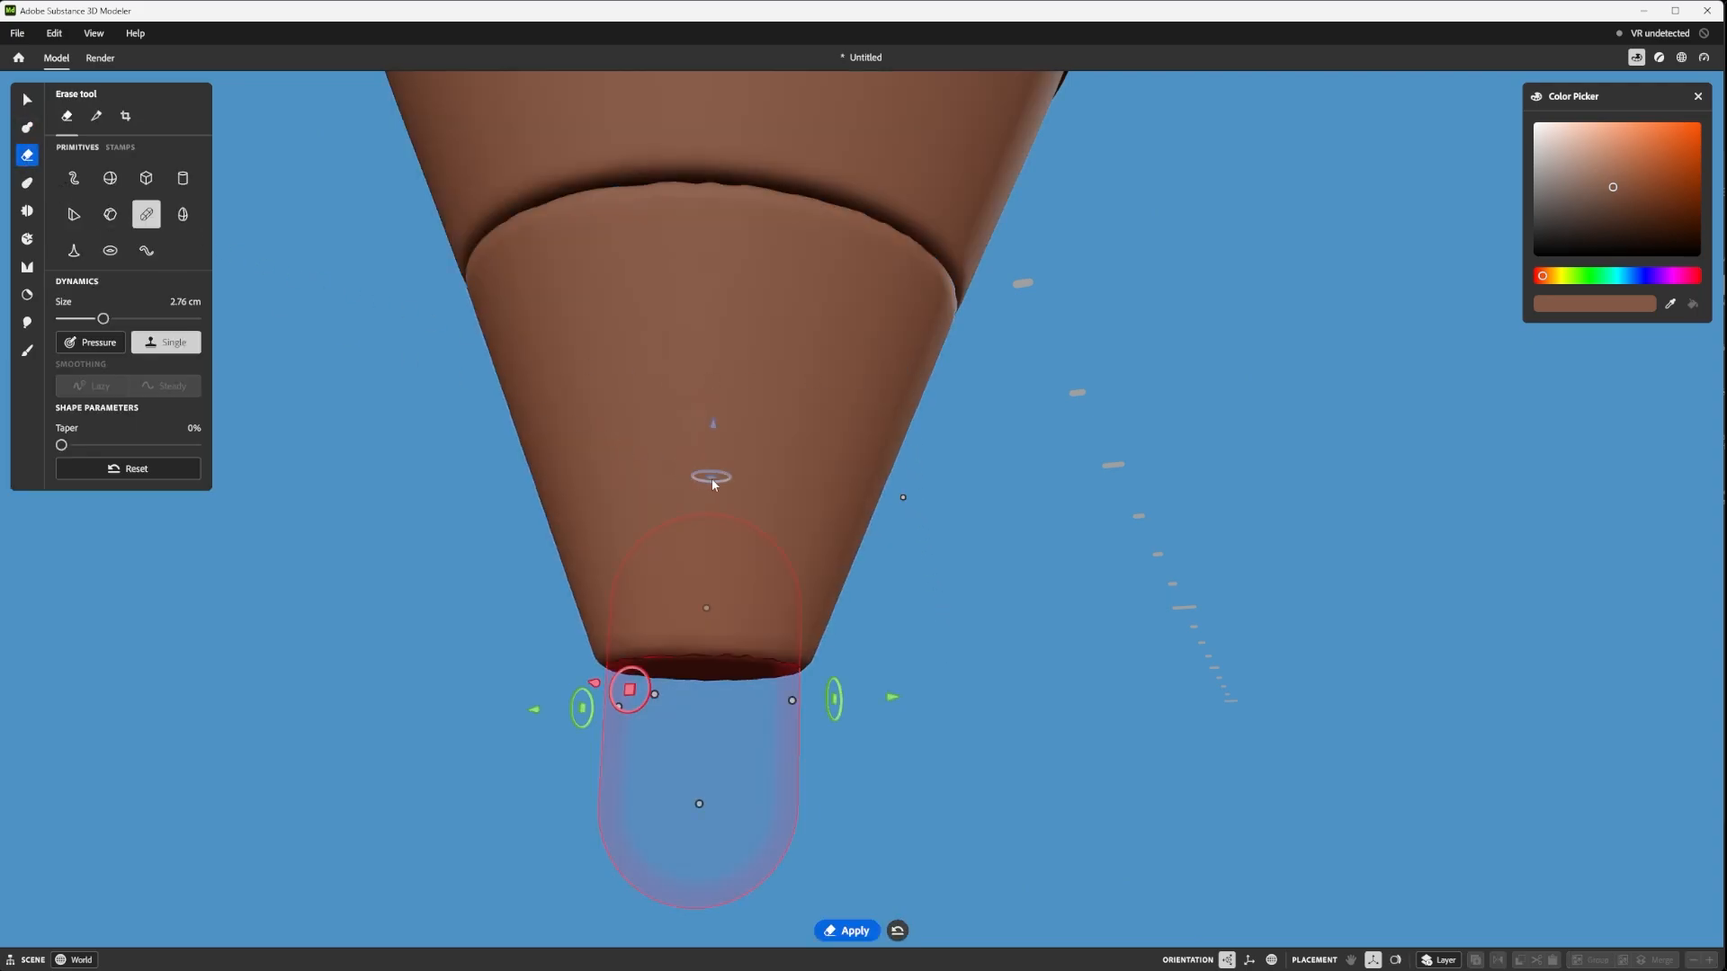
pyautogui.moveTo(868, 628); pyautogui.dragTo(936, 531, button='right')
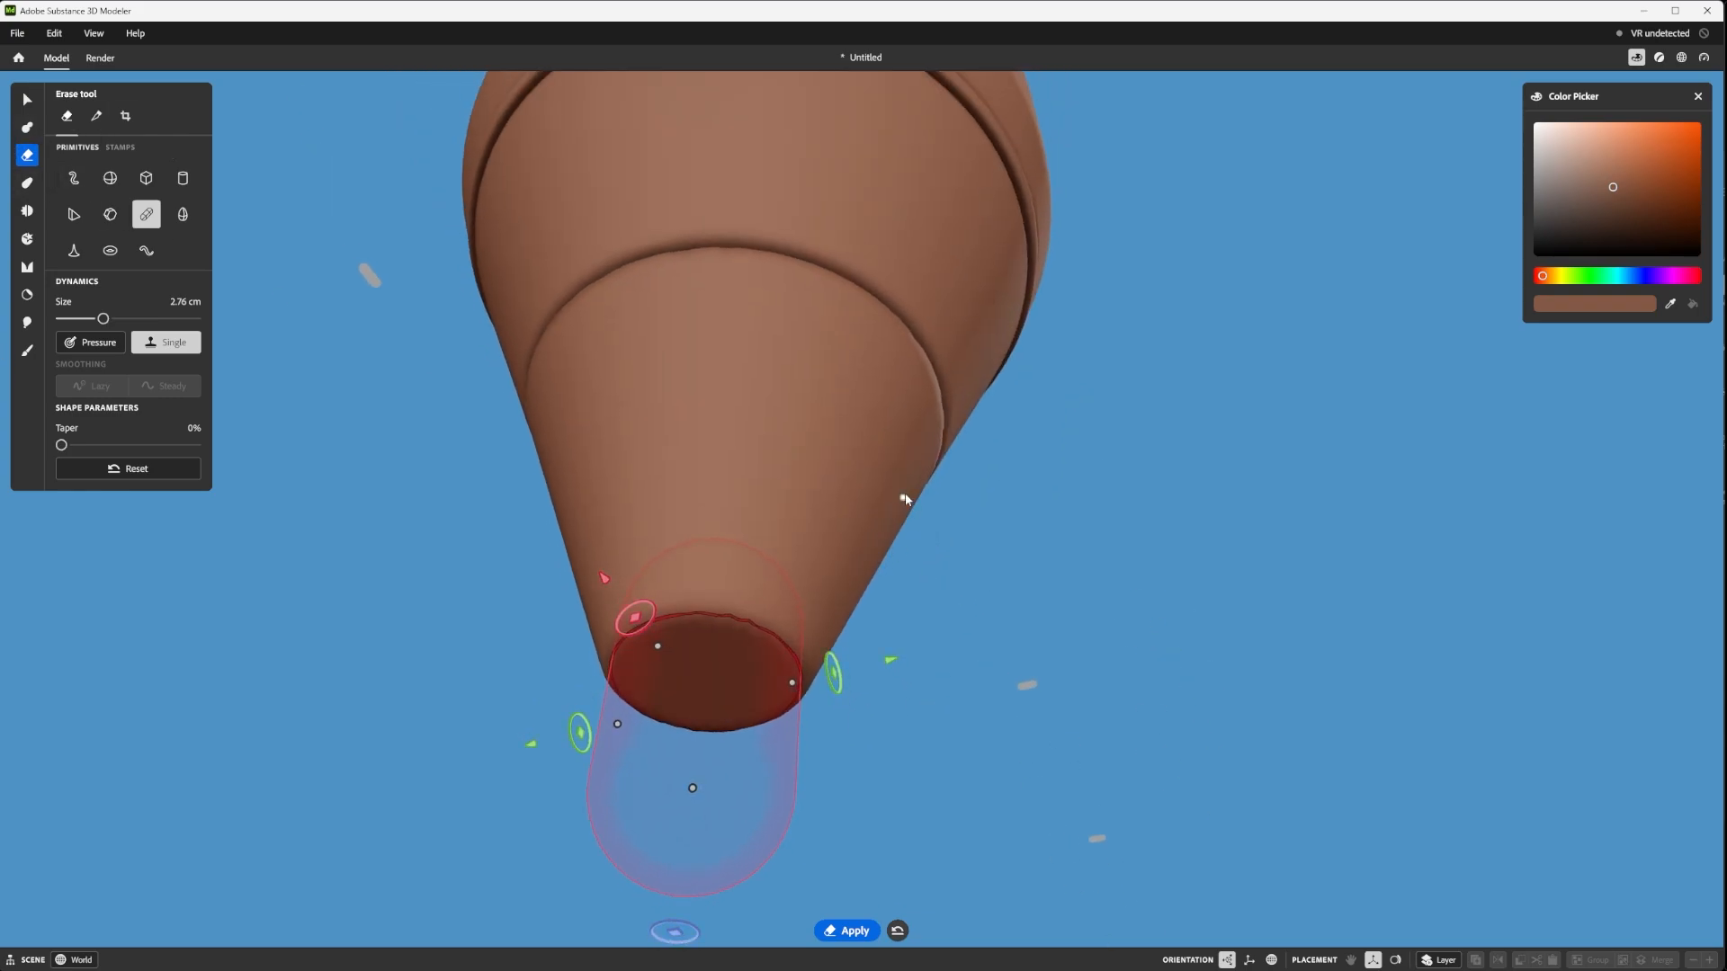
pyautogui.moveTo(904, 497); pyautogui.dragTo(828, 566)
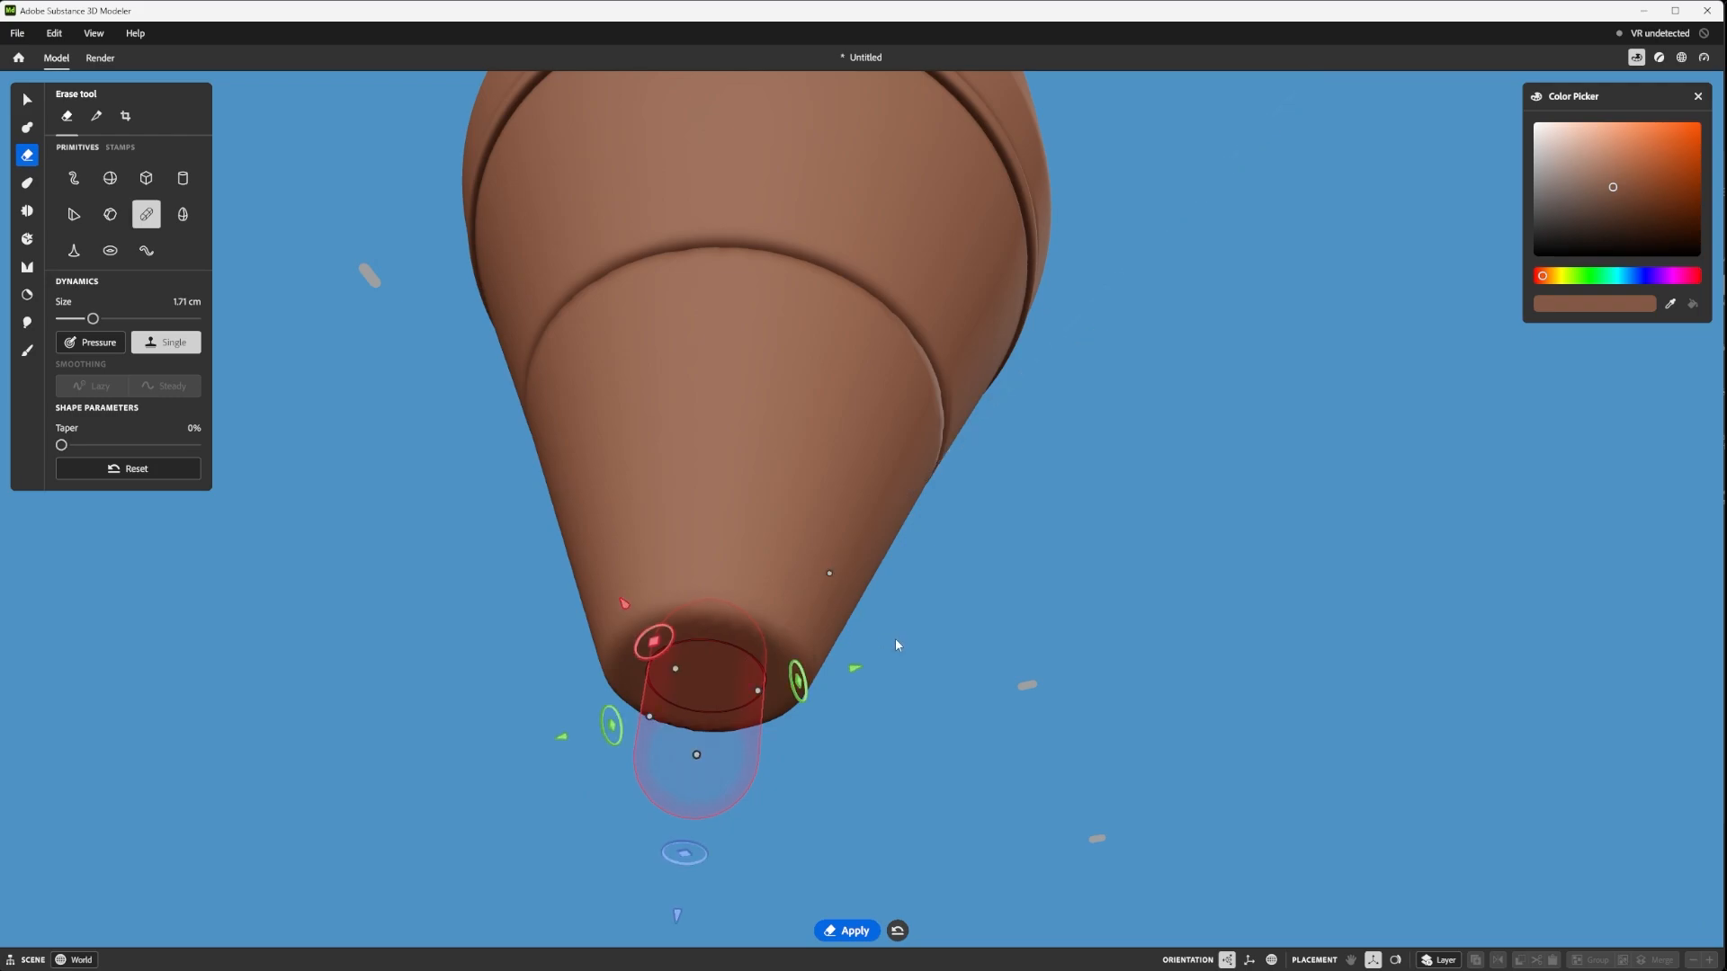
# - Lengthen the erasing capsule deeper into the pen's tip and enlarge it to about 3.68 cm
pyautogui.moveTo(894, 639); pyautogui.dragTo(833, 796, button='right')
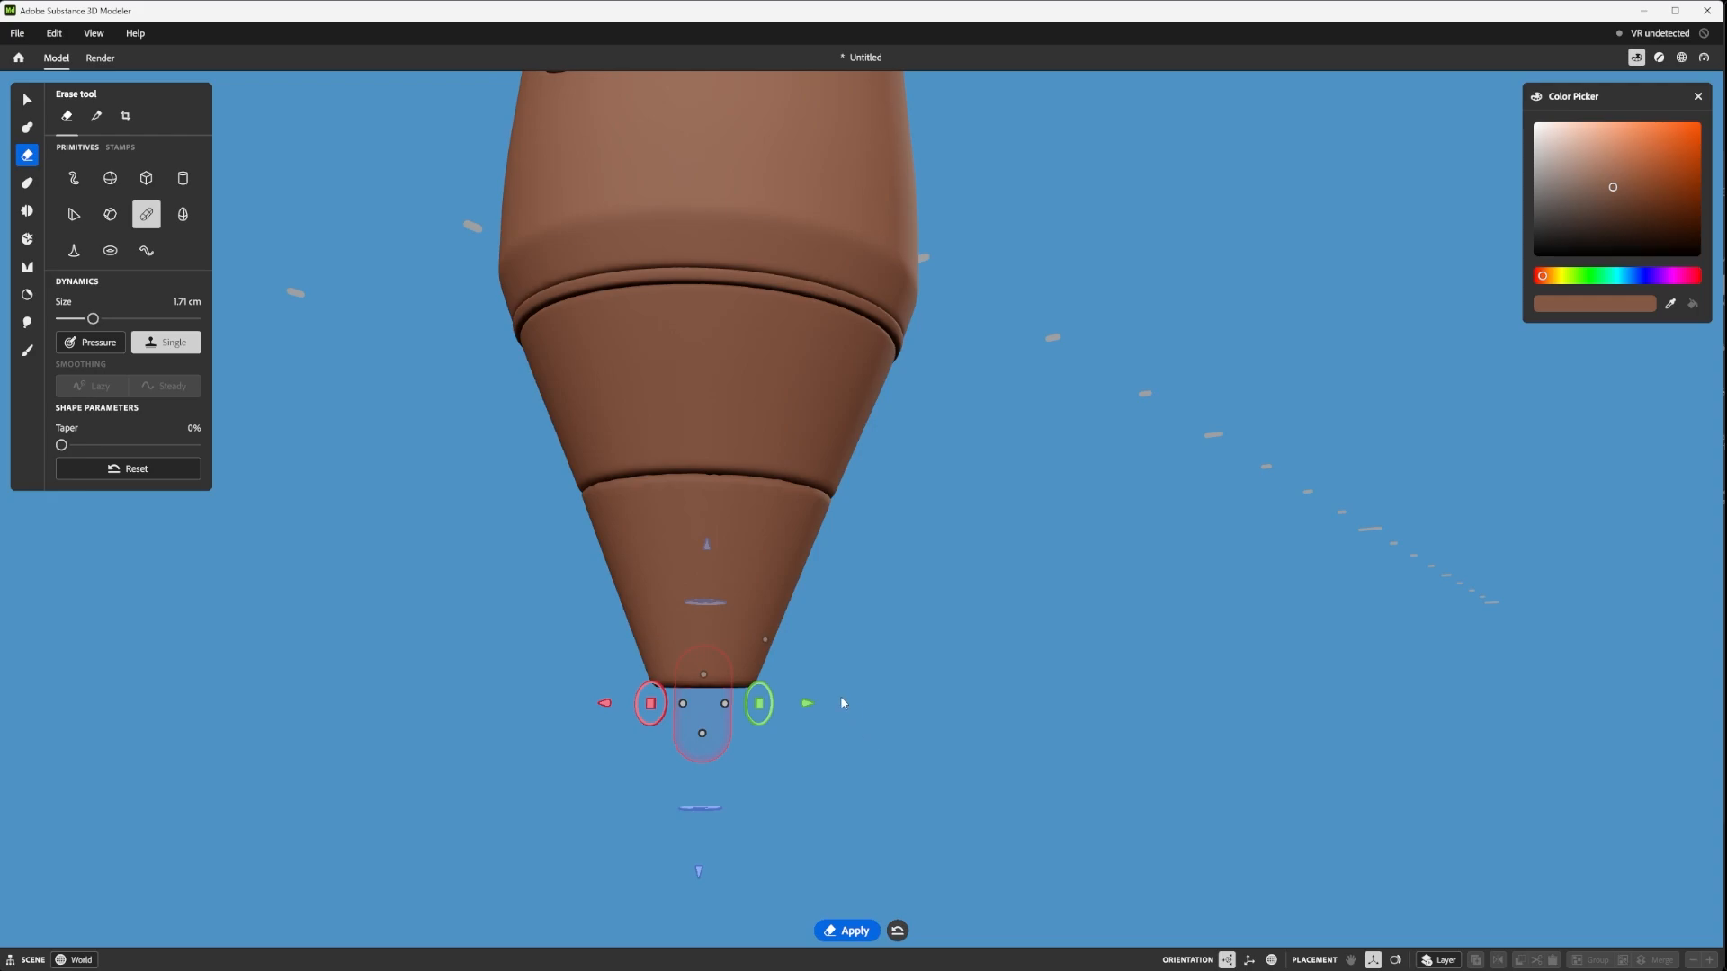
pyautogui.scroll(2, 803, 697)
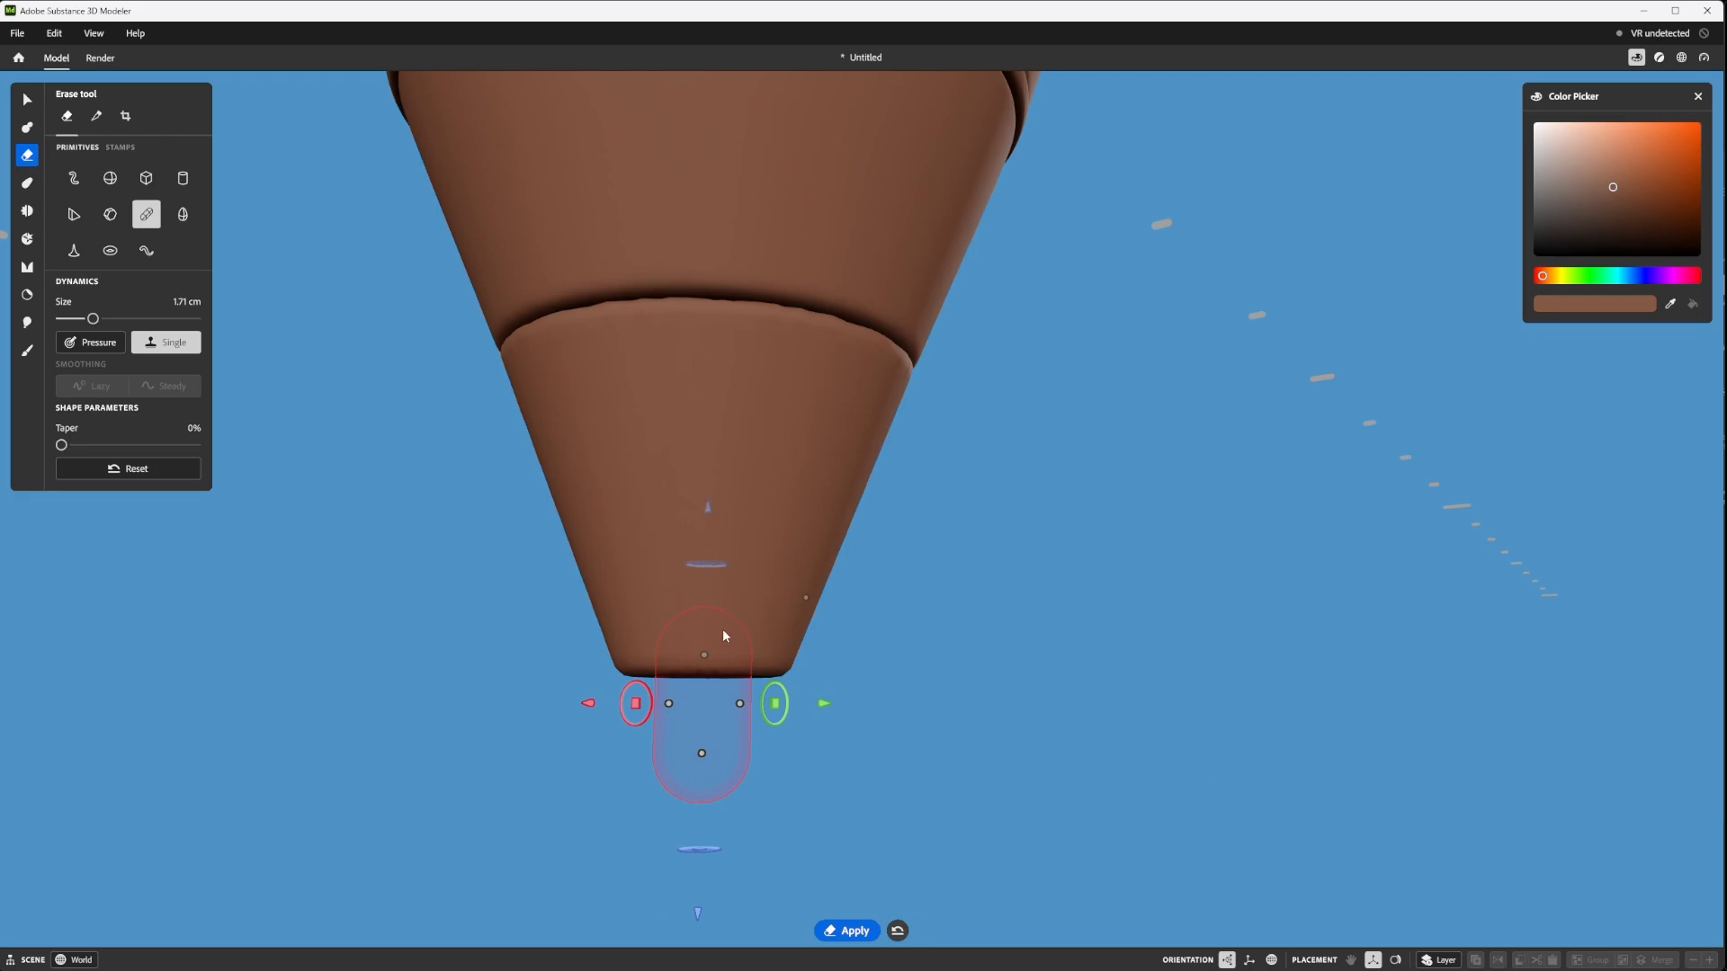
pyautogui.moveTo(705, 657); pyautogui.dragTo(714, 570)
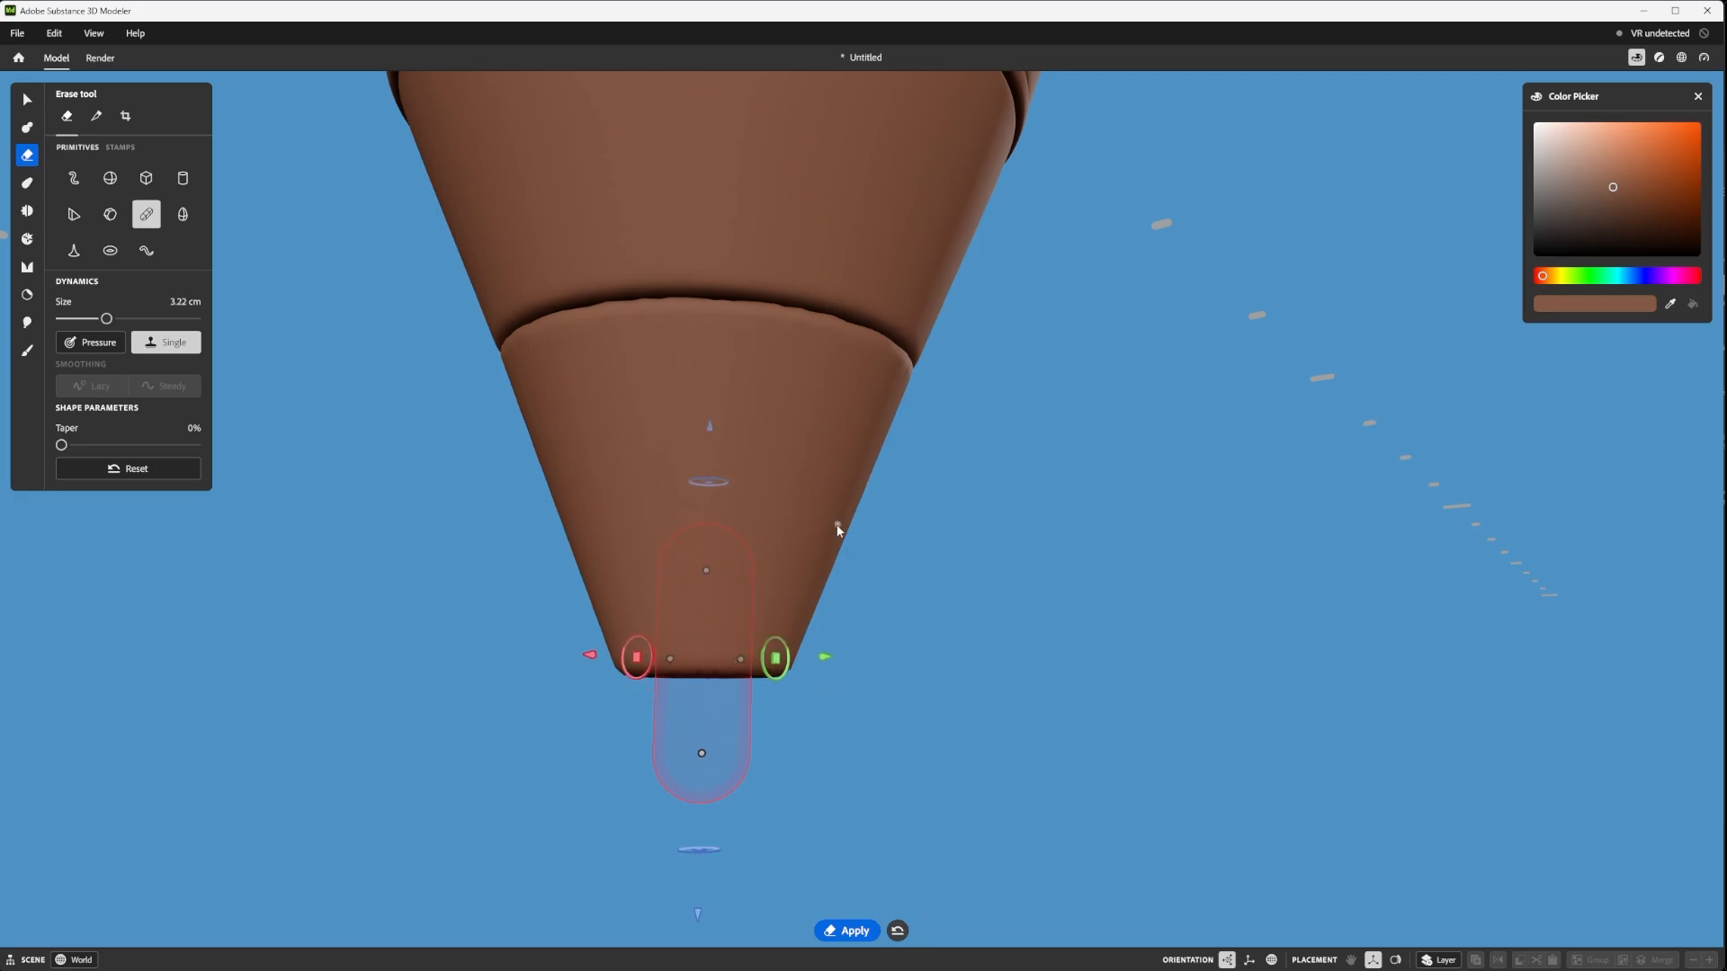
pyautogui.moveTo(837, 527); pyautogui.dragTo(855, 506)
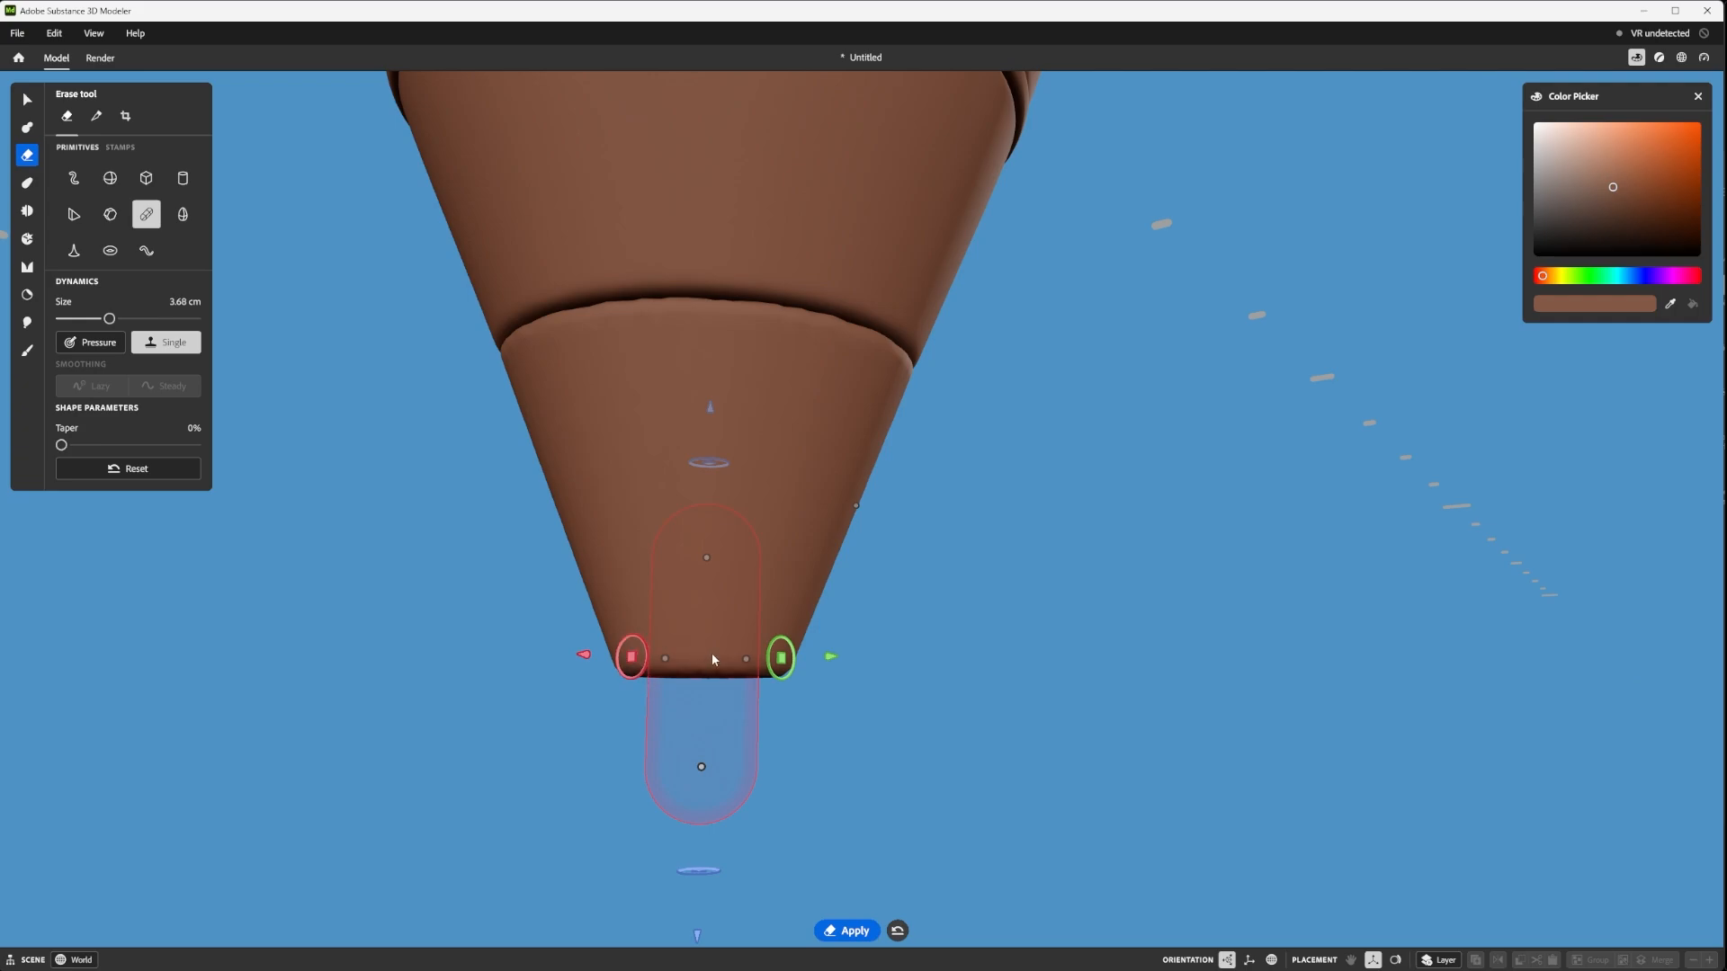
# - Erase the capsule's volume from the pen's tip and set up a Smooth brush of about 3.4 cm
pyautogui.keyDown('alt'); pyautogui.moveTo(846, 690); pyautogui.dragTo(763, 520); pyautogui.keyUp('alt')
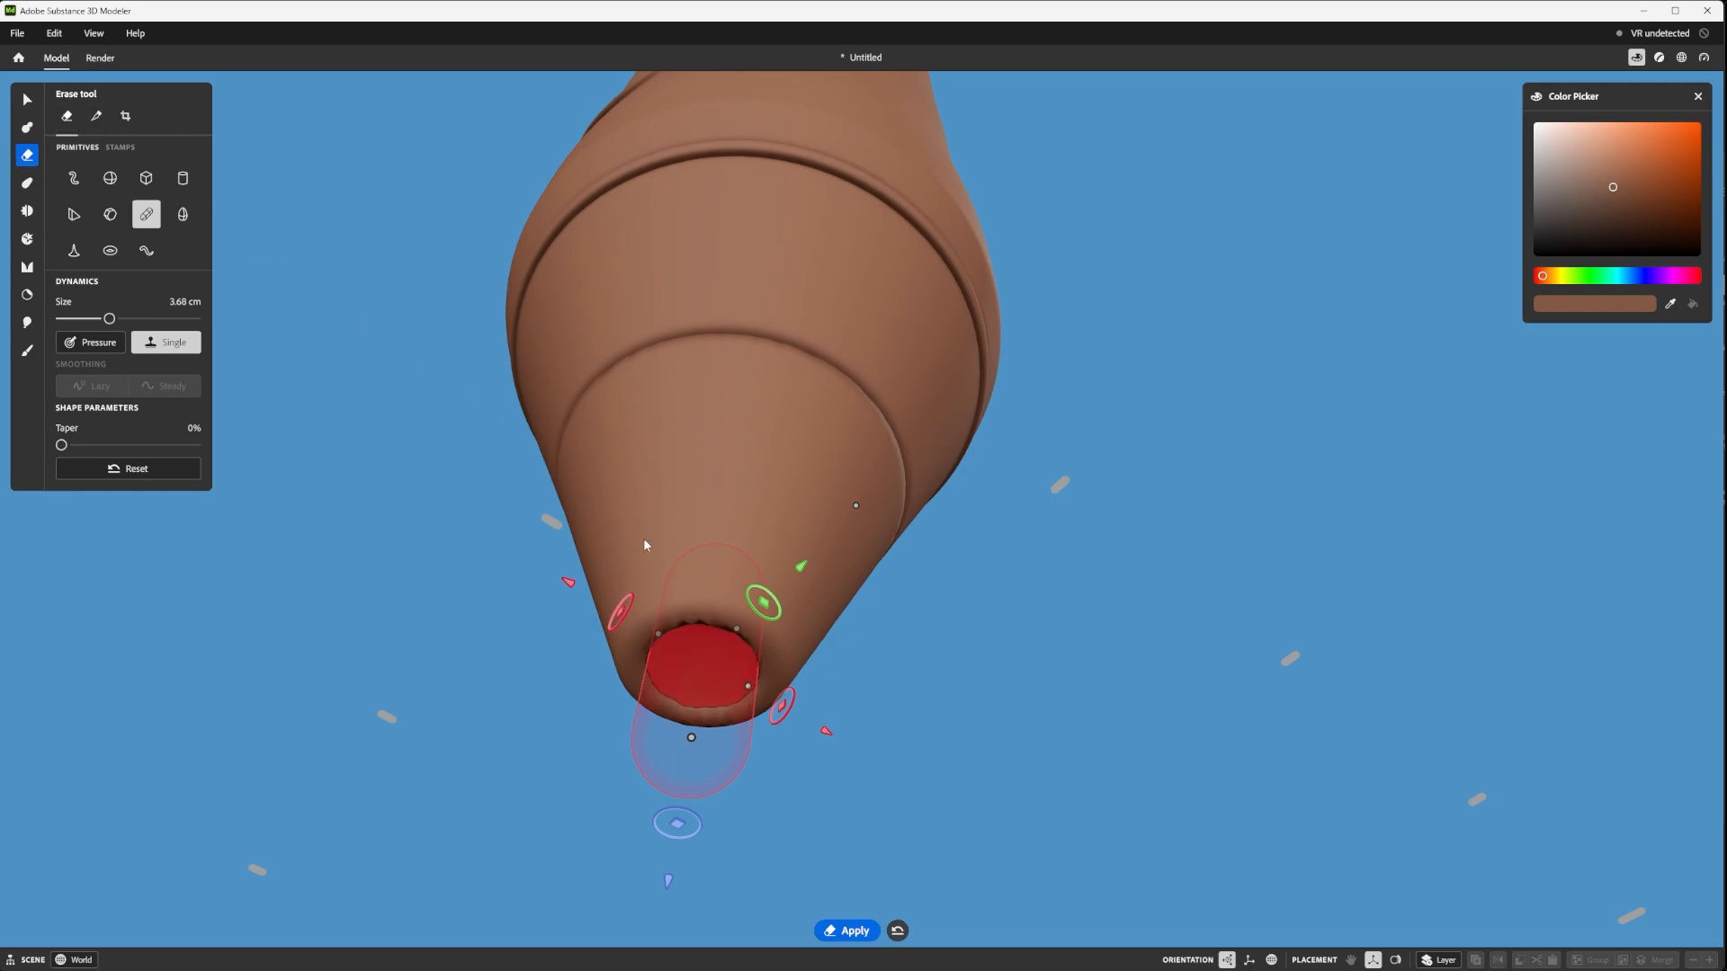
pyautogui.moveTo(694, 607)
pyautogui.keyDown('alt'); pyautogui.mouseDown()
pyautogui.moveTo(694, 592)
pyautogui.moveTo(681, 625)
pyautogui.mouseUp(); pyautogui.keyUp('alt')
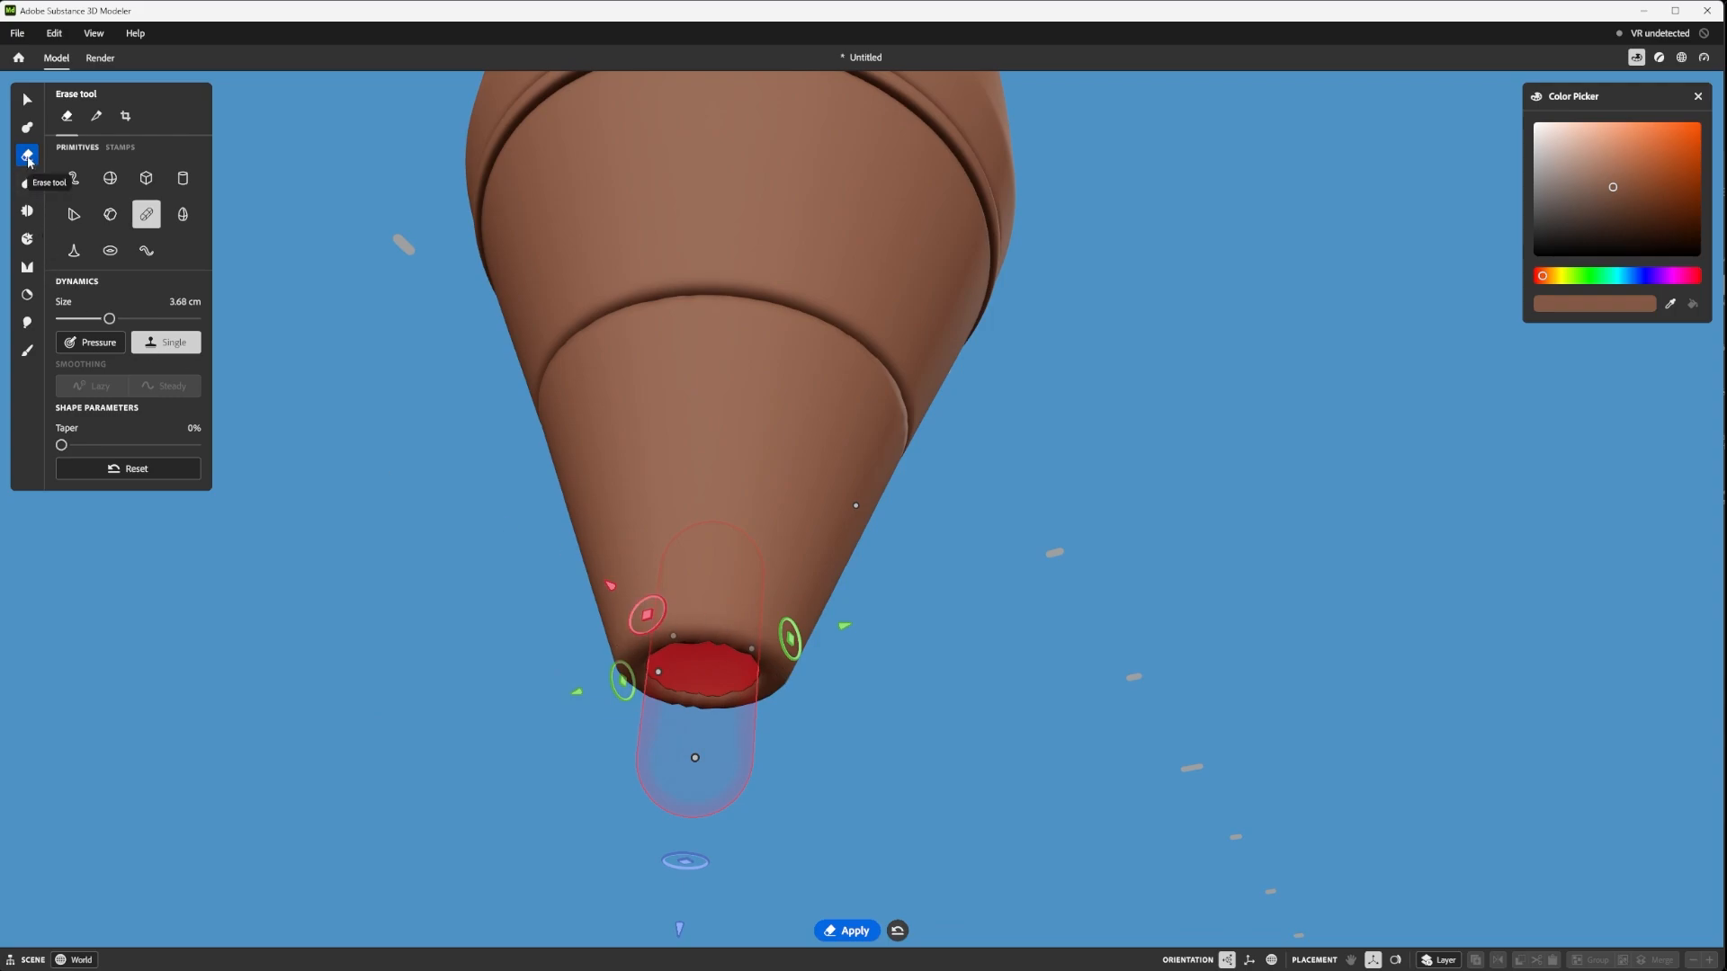
pyautogui.click(27, 210)
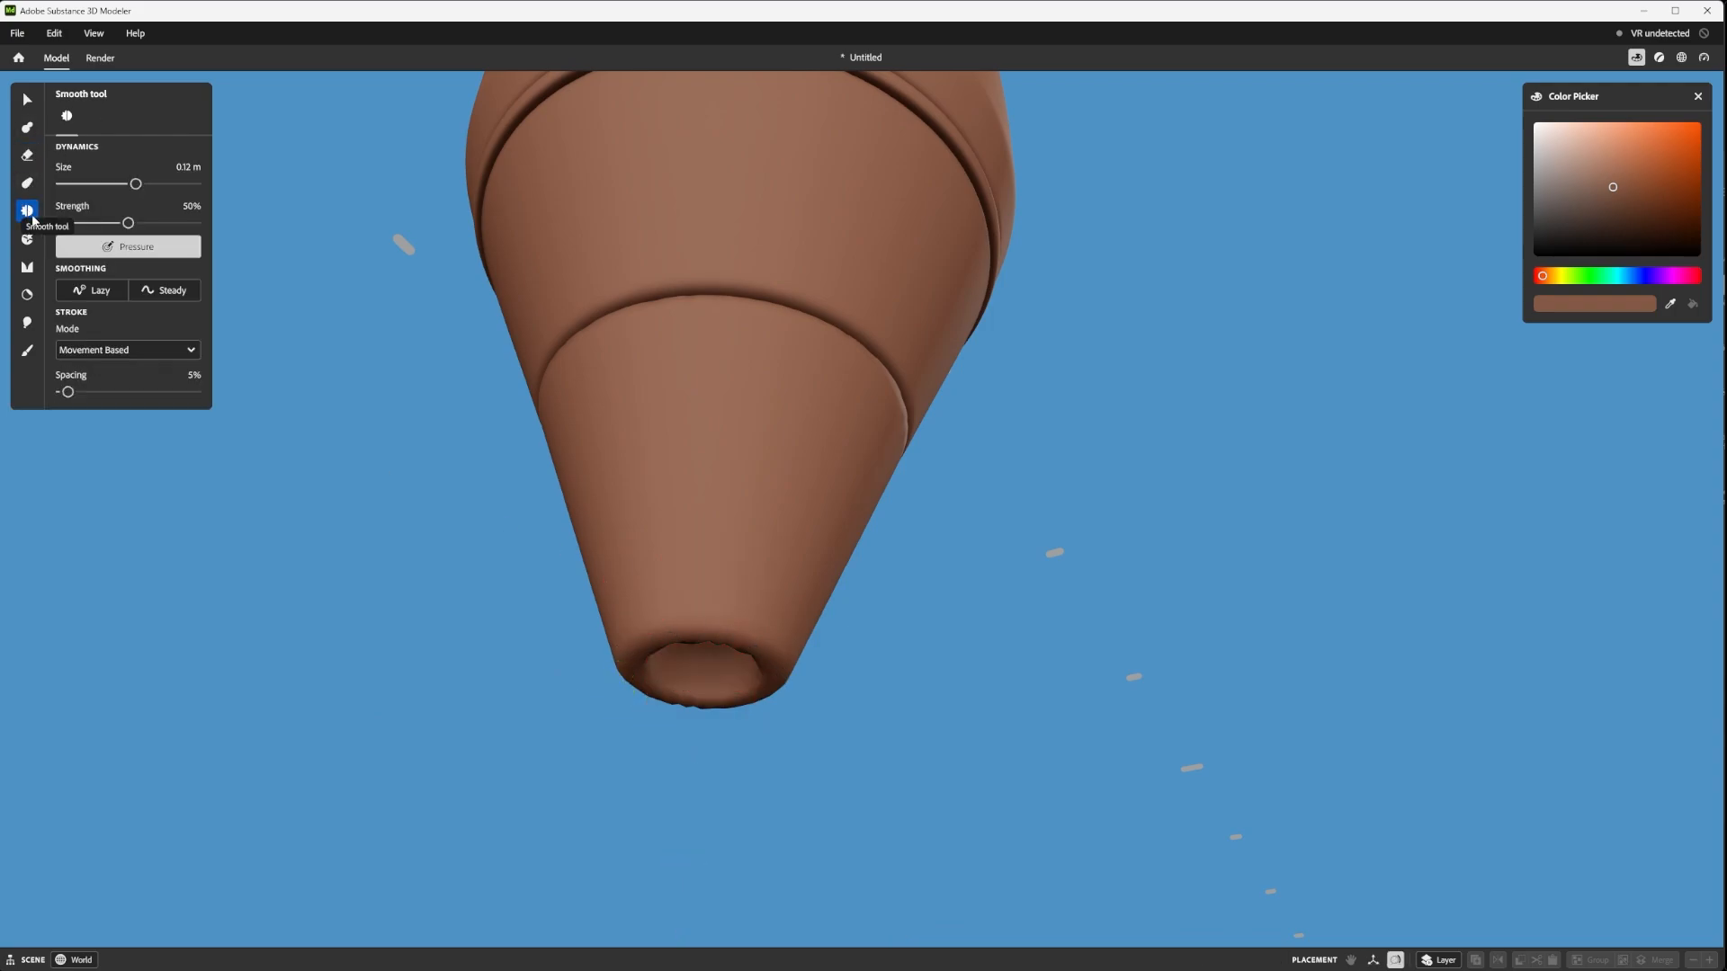
pyautogui.keyDown('ctrl'); pyautogui.moveTo(725, 628); pyautogui.dragTo(626, 627, button='right'); pyautogui.keyUp('ctrl')
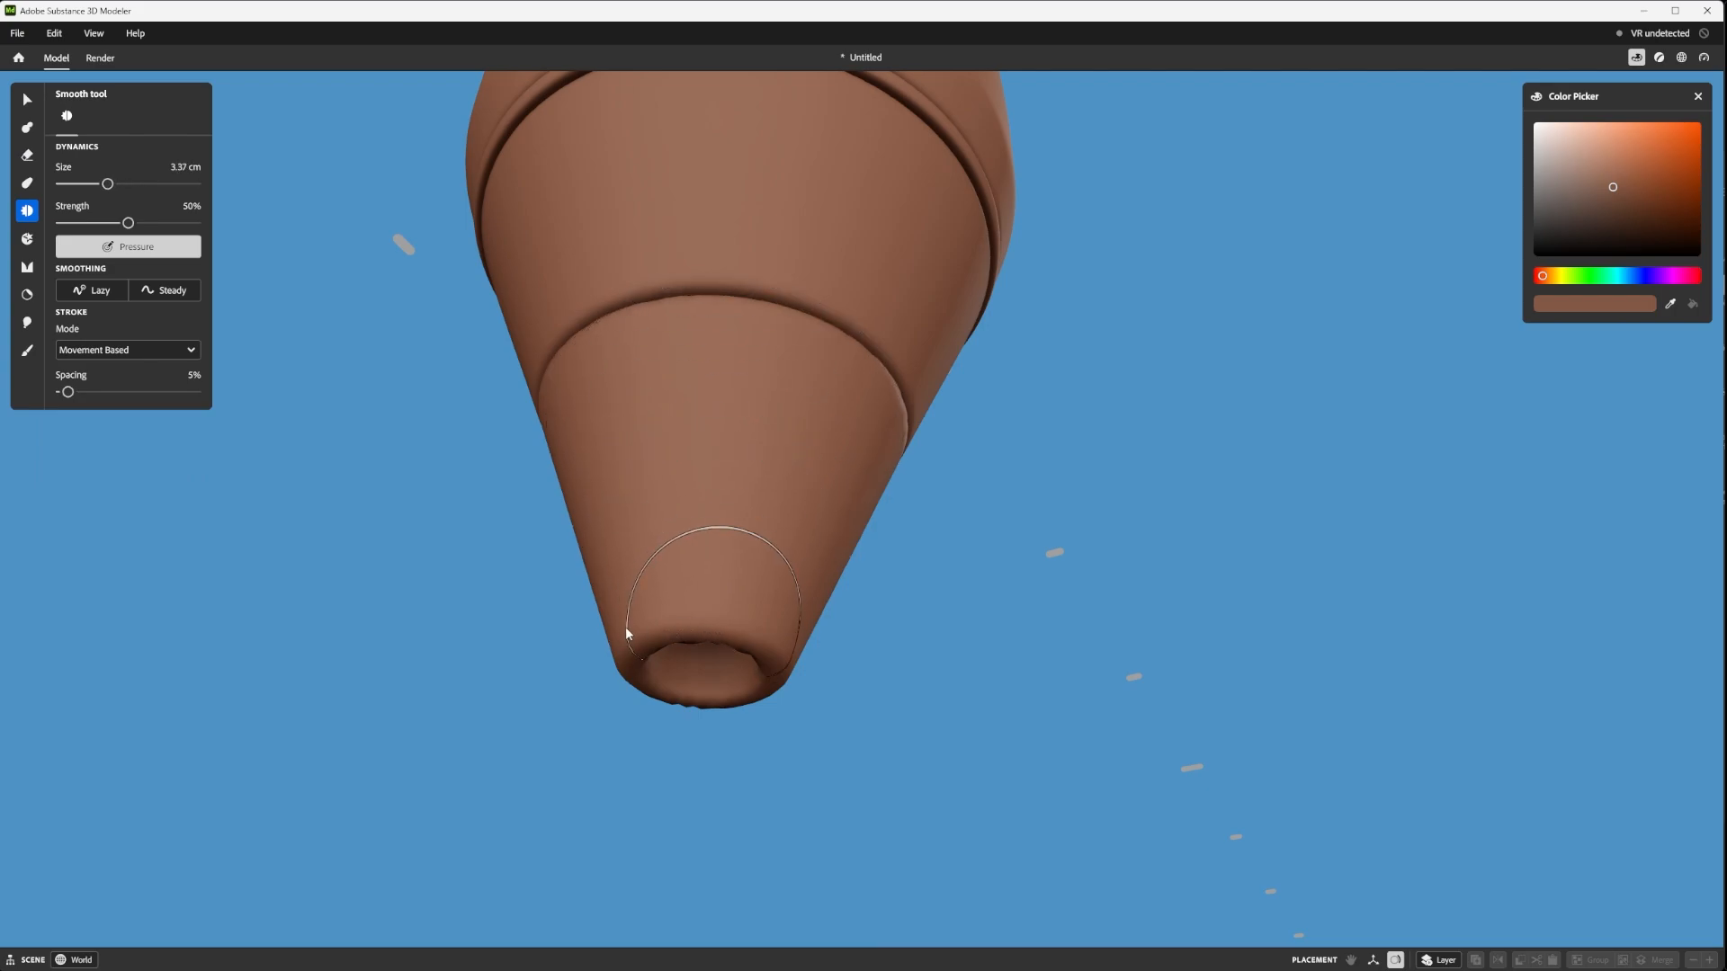
# - Replace the existing symmetry with 12-fold radial symmetry and work on smoothing the rim of the tip's hollow
pyautogui.rightClick(719, 607)
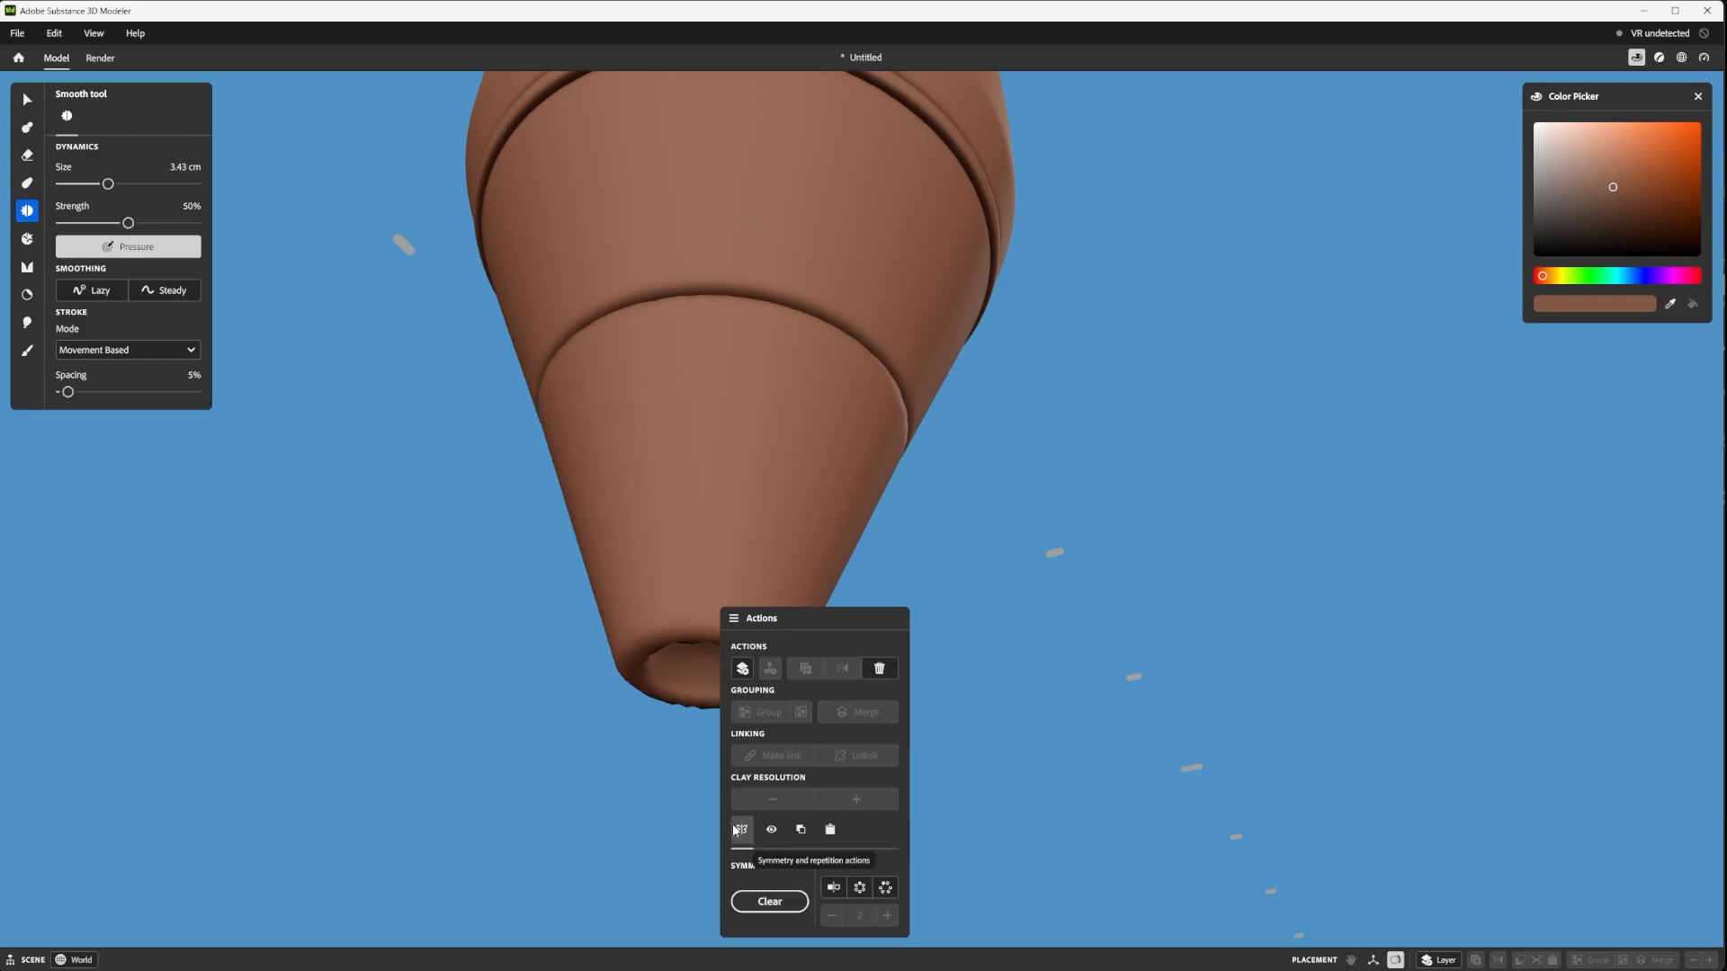
pyautogui.rightClick(1092, 447)
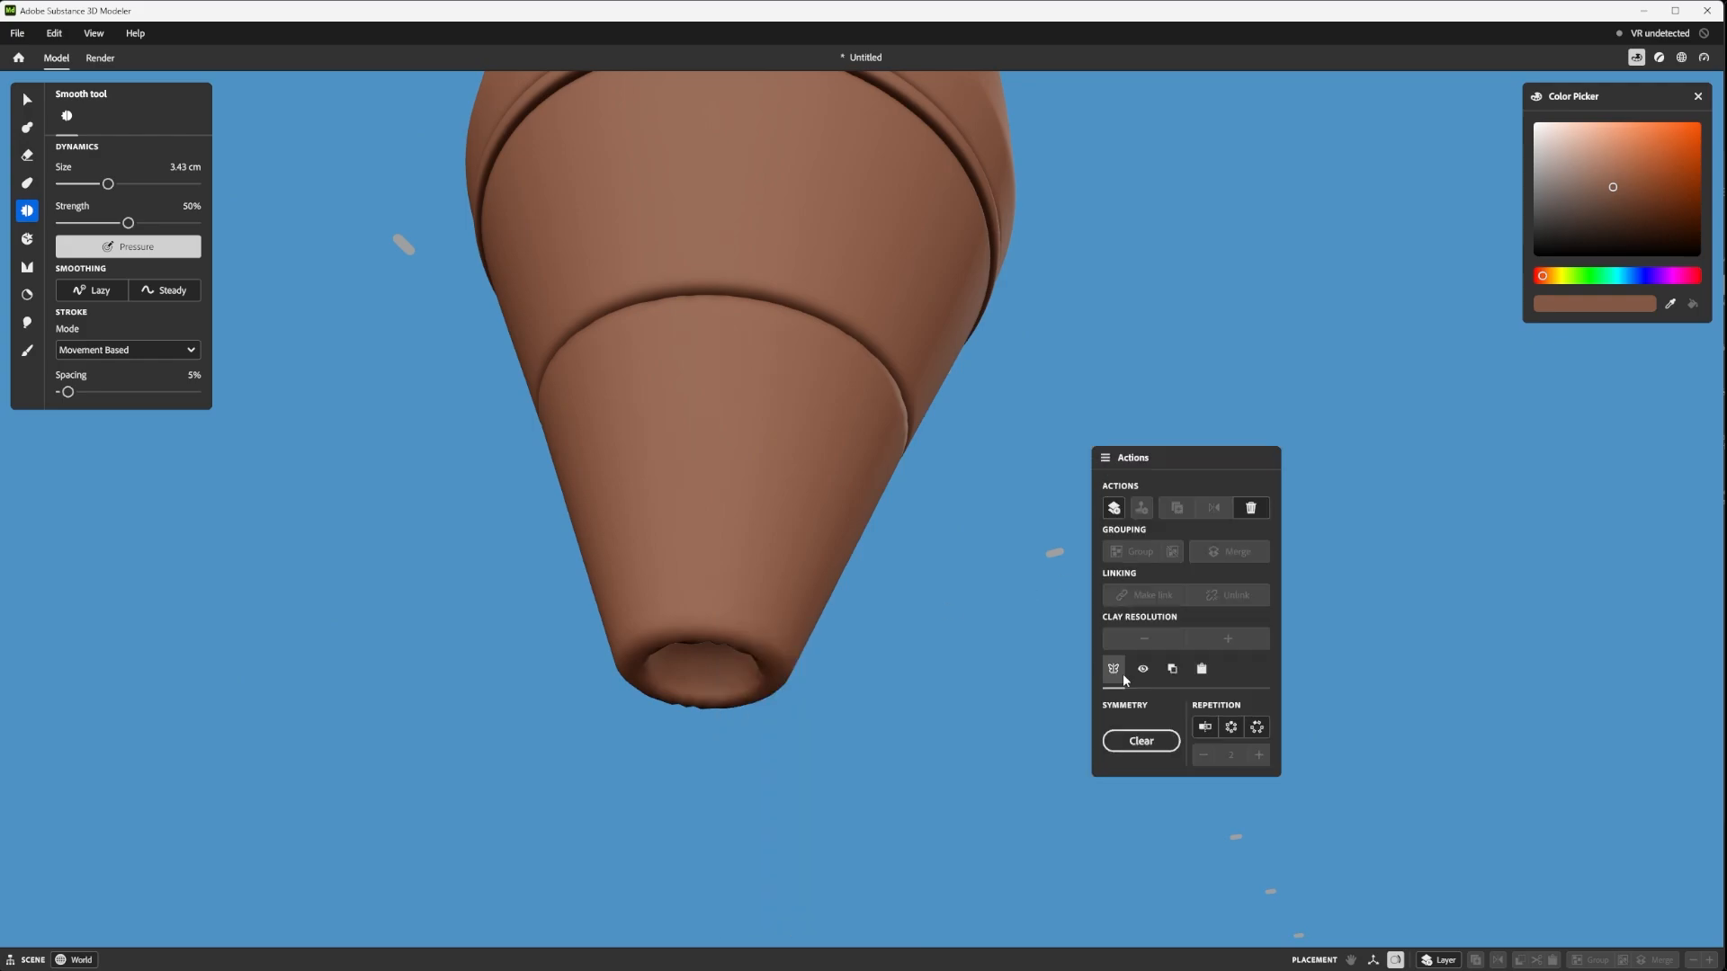
pyautogui.click(1143, 672)
pyautogui.click(1113, 669)
pyautogui.click(1208, 726)
pyautogui.click(1208, 727)
pyautogui.click(1140, 742)
pyautogui.rightClick(715, 606)
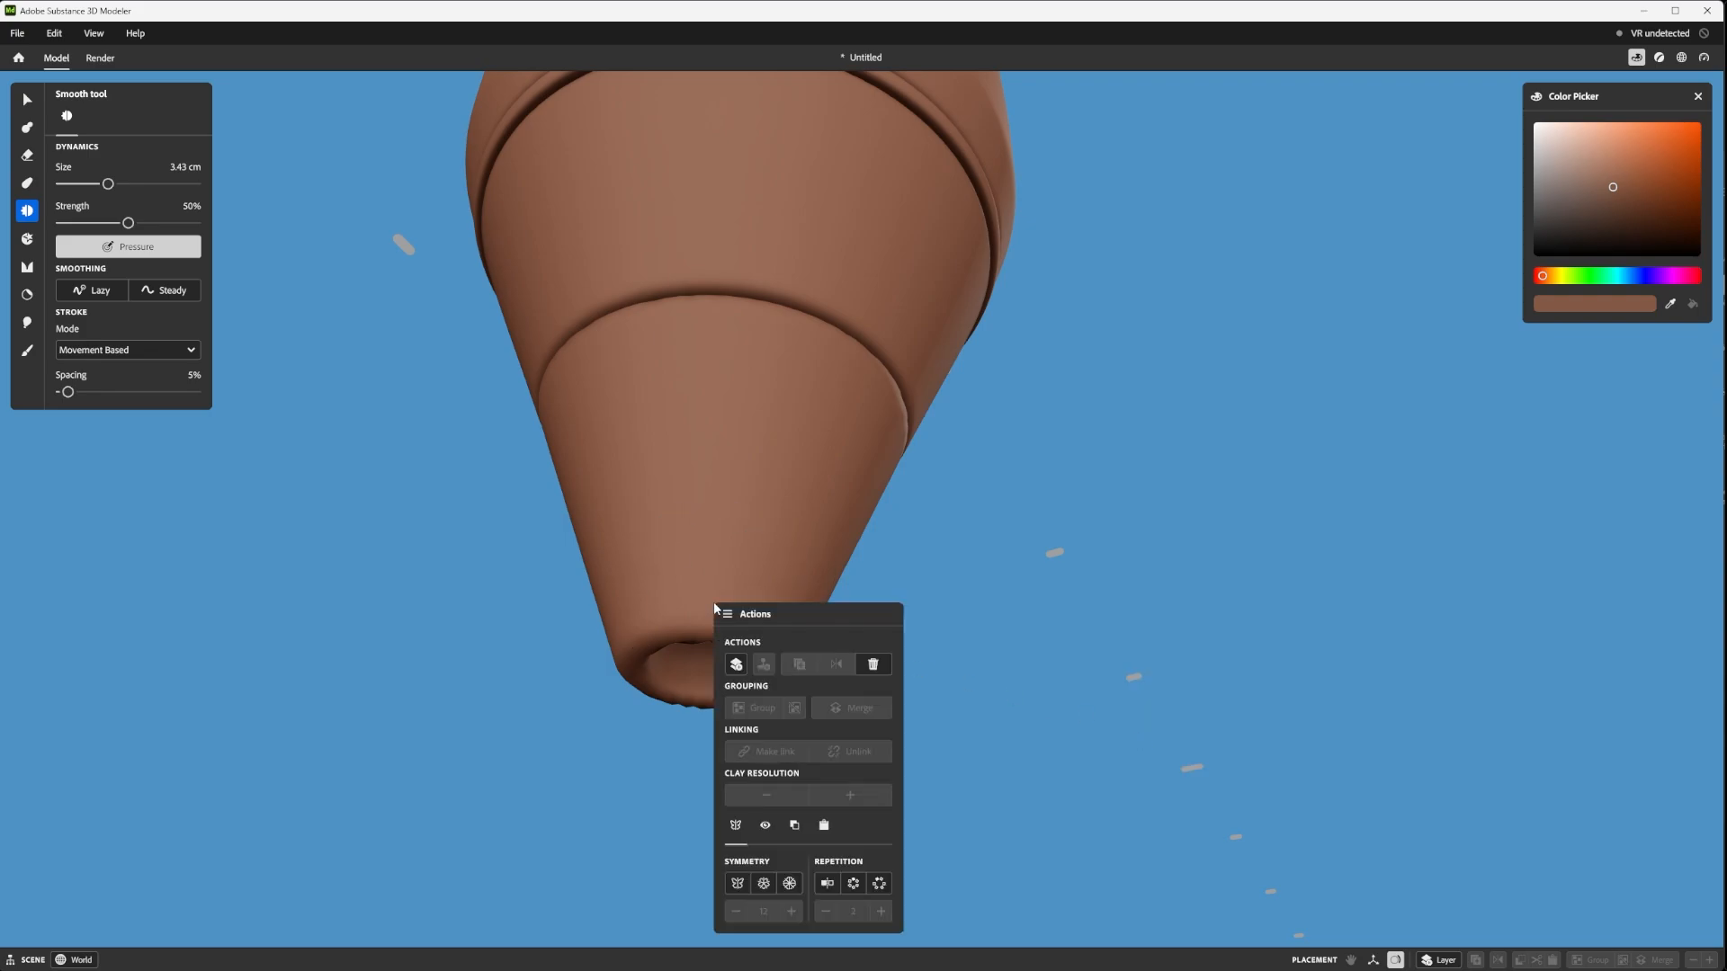
pyautogui.click(763, 883)
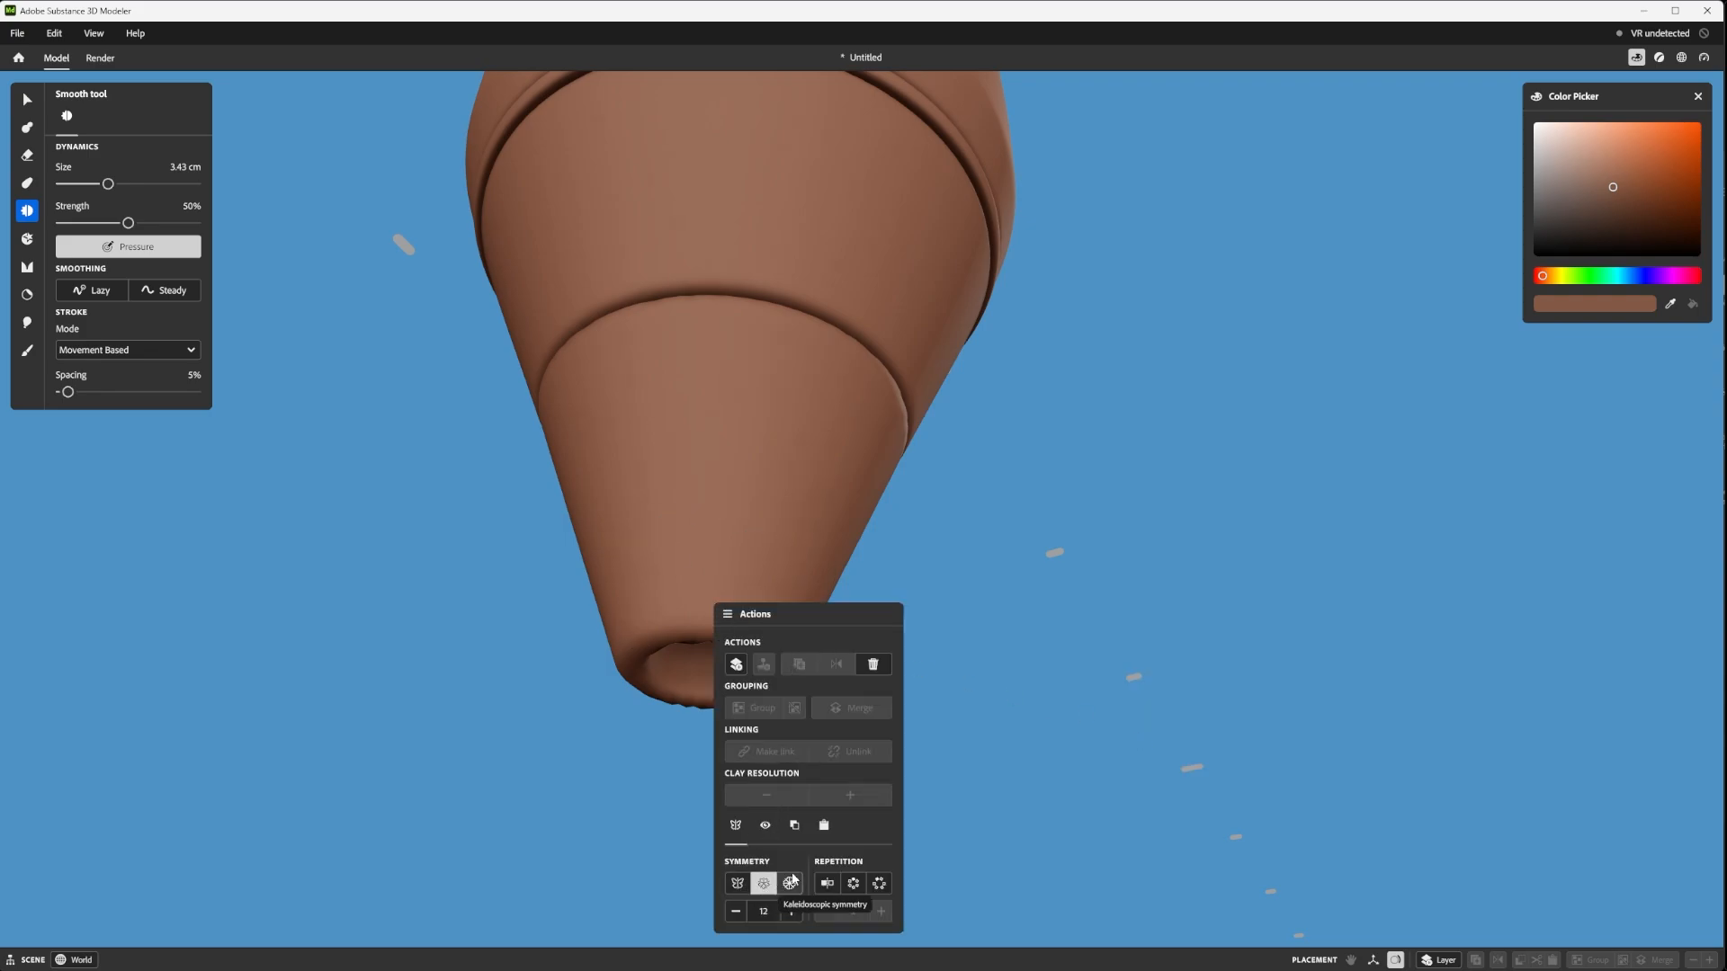
pyautogui.click(976, 504)
pyautogui.moveTo(710, 631)
pyautogui.mouseDown(button='middle')
pyautogui.moveTo(852, 709)
pyautogui.moveTo(727, 651)
pyautogui.mouseUp(button='middle')
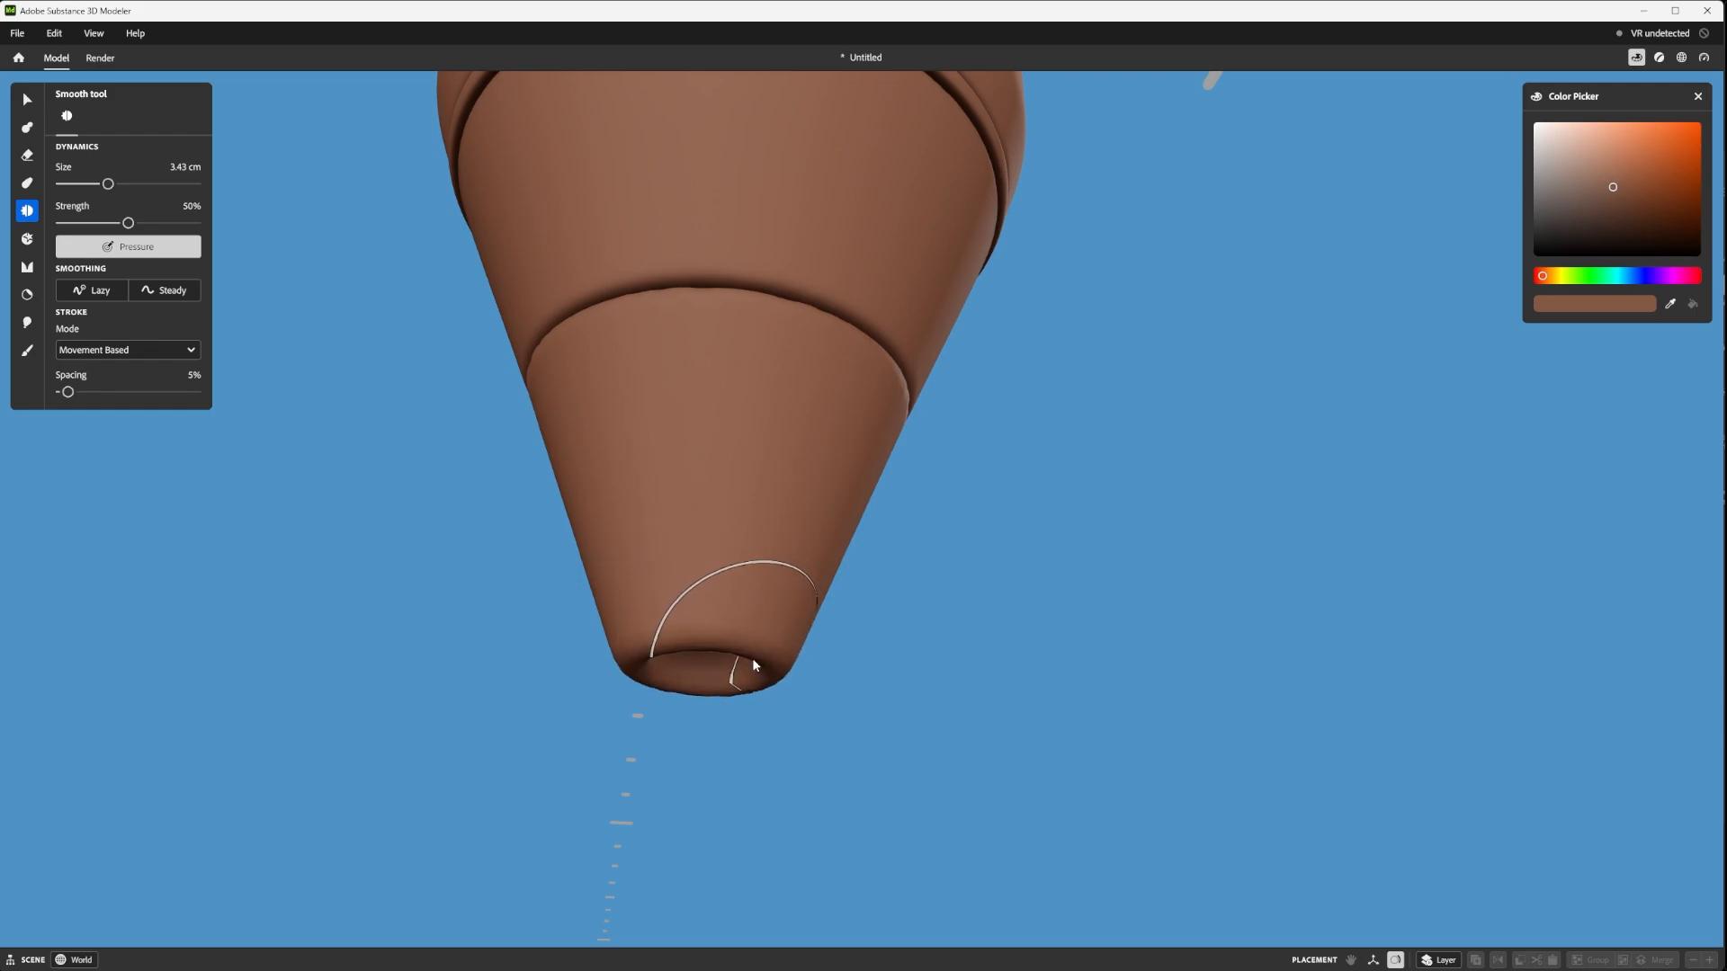
pyautogui.moveTo(753, 659)
pyautogui.mouseDown(button='middle')
pyautogui.moveTo(758, 690)
pyautogui.moveTo(664, 645)
pyautogui.moveTo(813, 767)
pyautogui.mouseUp(button='middle')
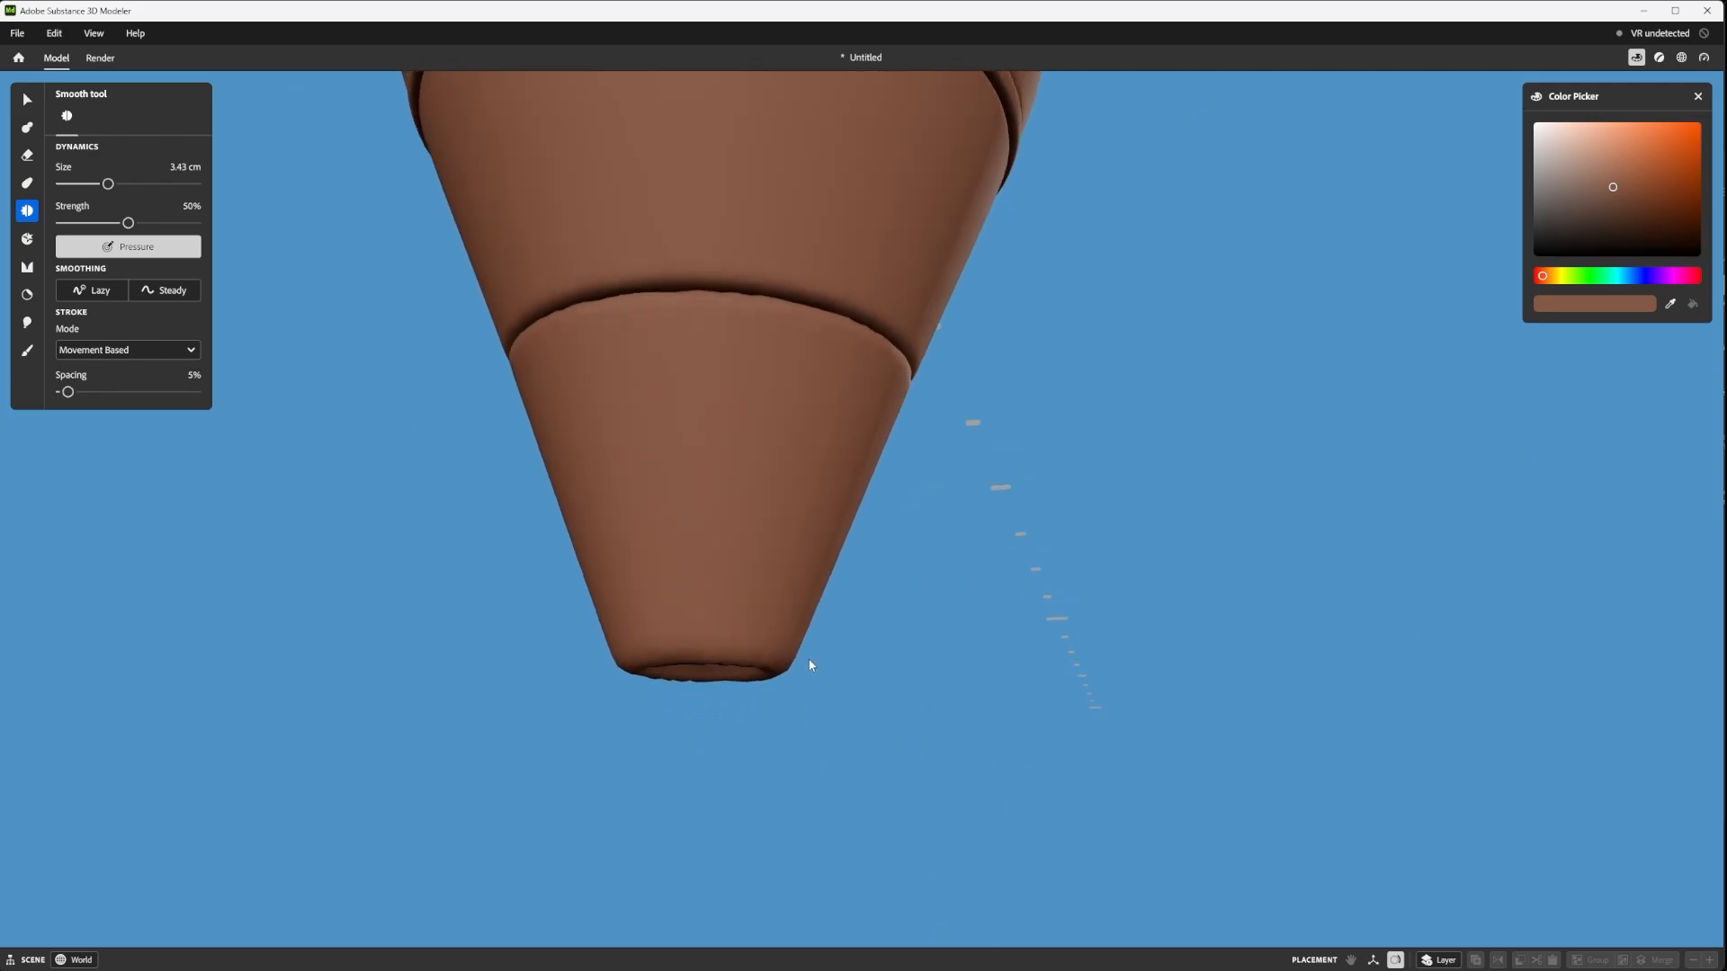
# - Increase the clay resolution of the pen's lowest tapered tip section by one level
pyautogui.rightClick(737, 490)
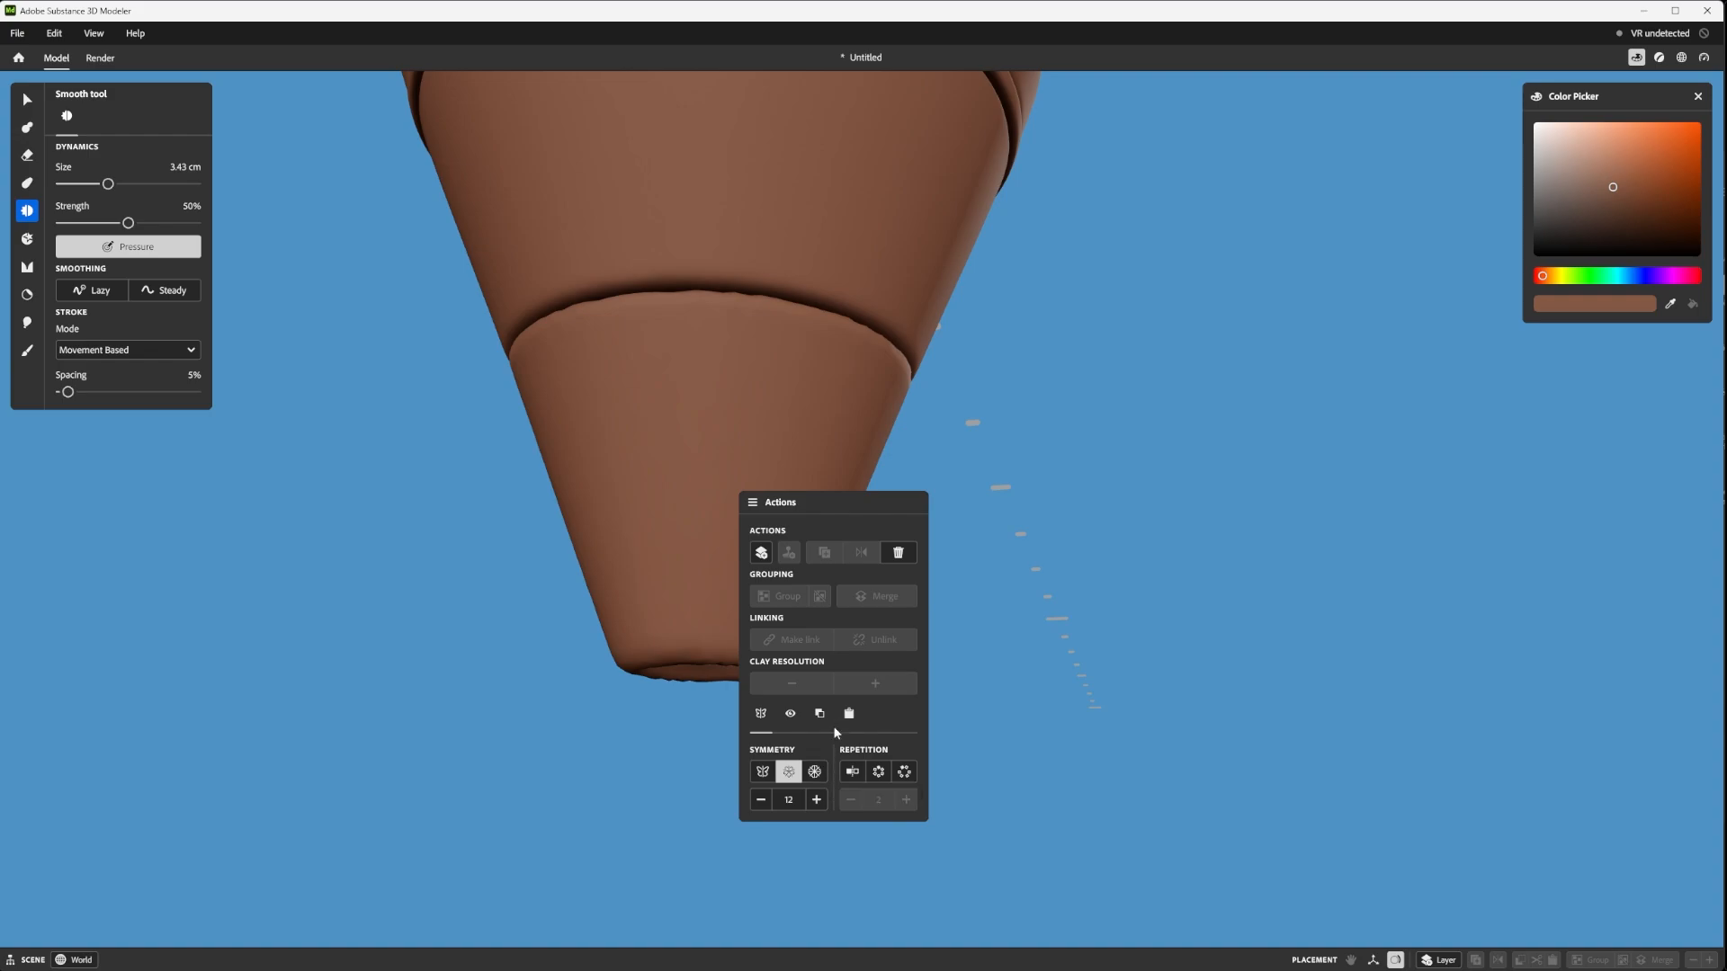
pyautogui.click(27, 100)
pyautogui.click(629, 501)
pyautogui.rightClick(387, 368)
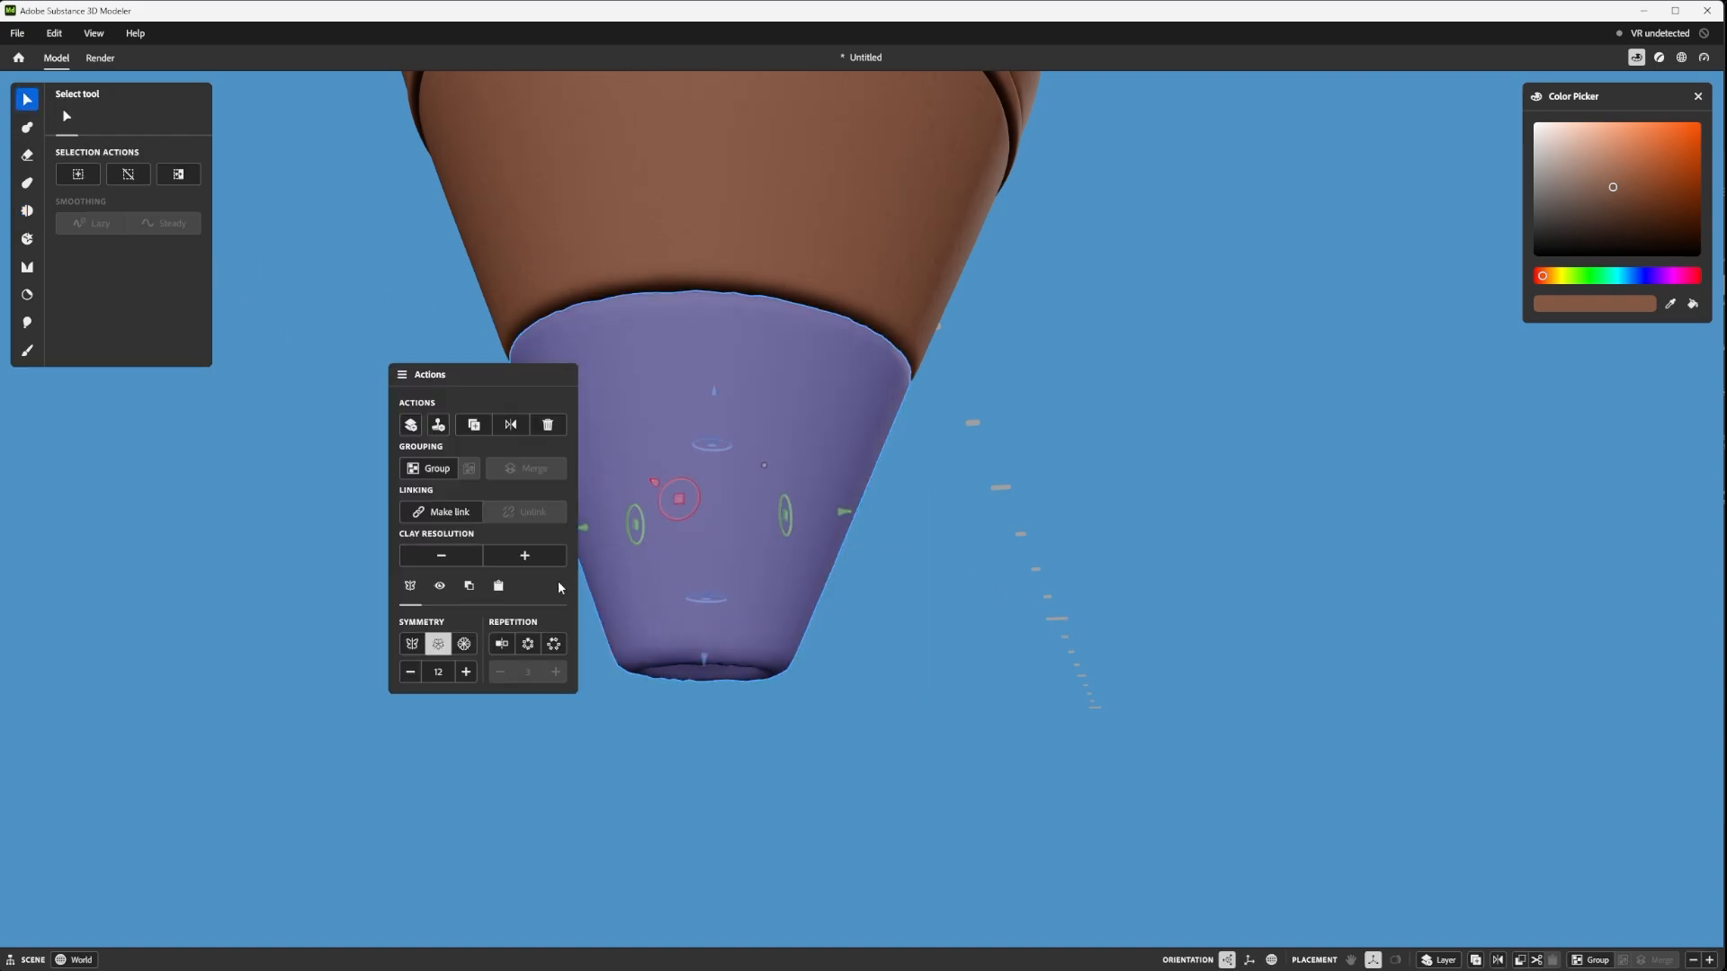
pyautogui.click(531, 556)
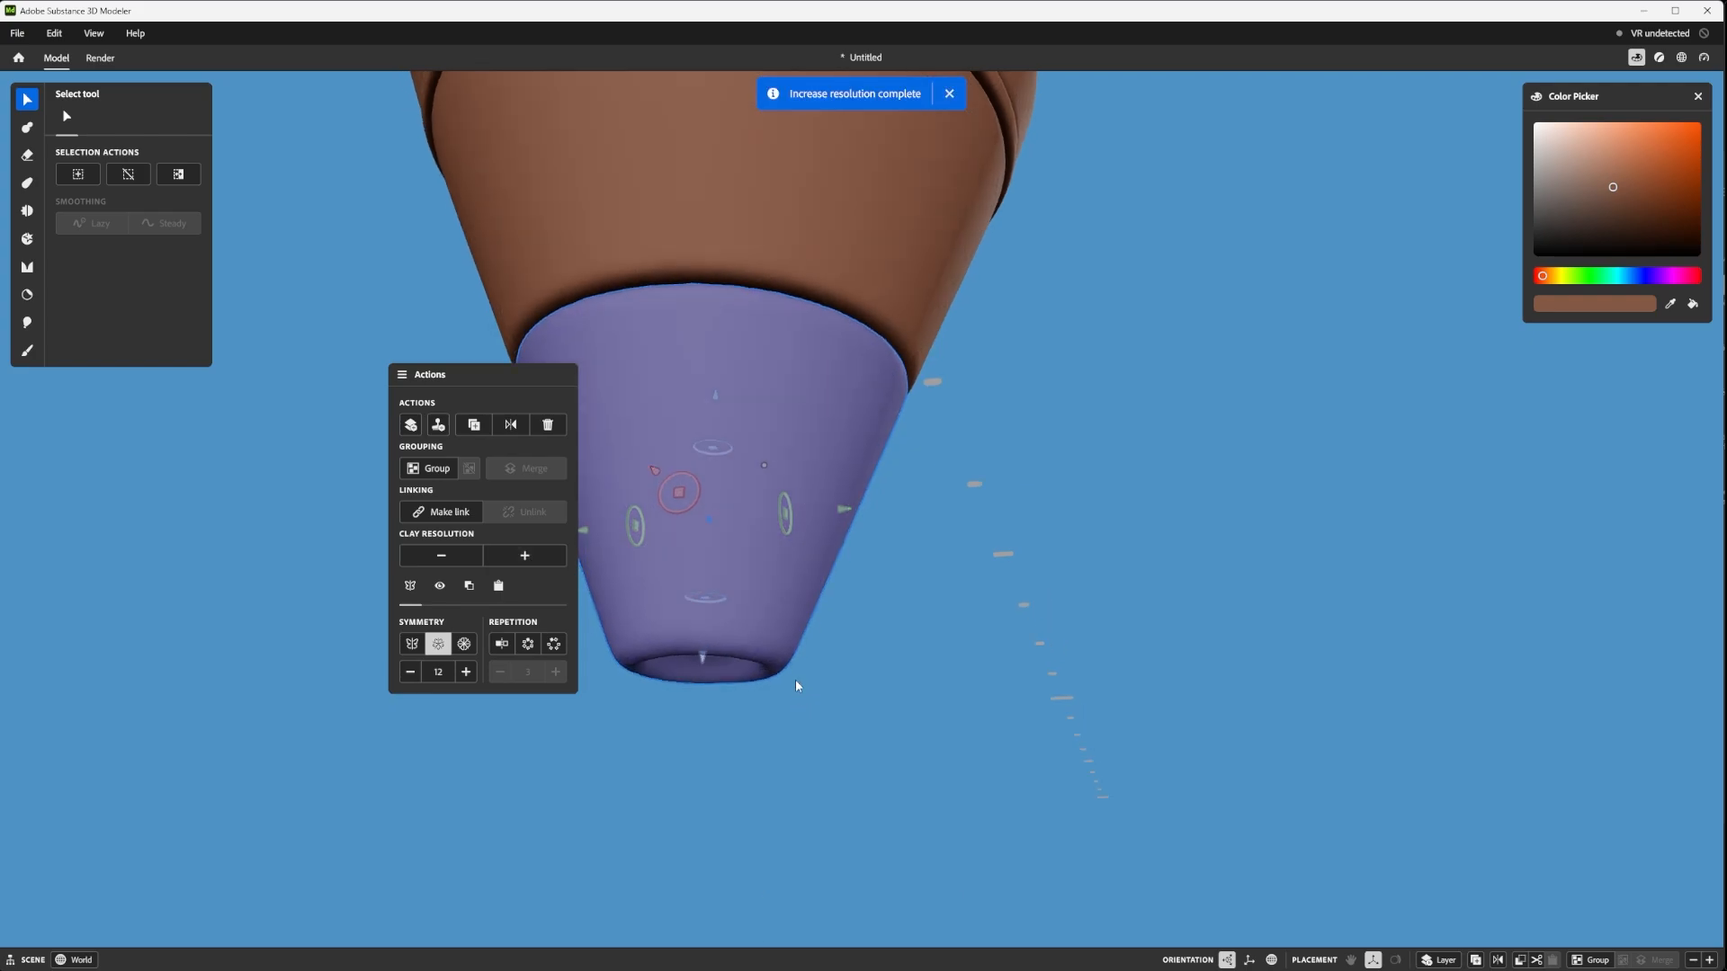
pyautogui.keyDown('alt'); pyautogui.moveTo(796, 687); pyautogui.dragTo(617, 602); pyautogui.keyUp('alt')
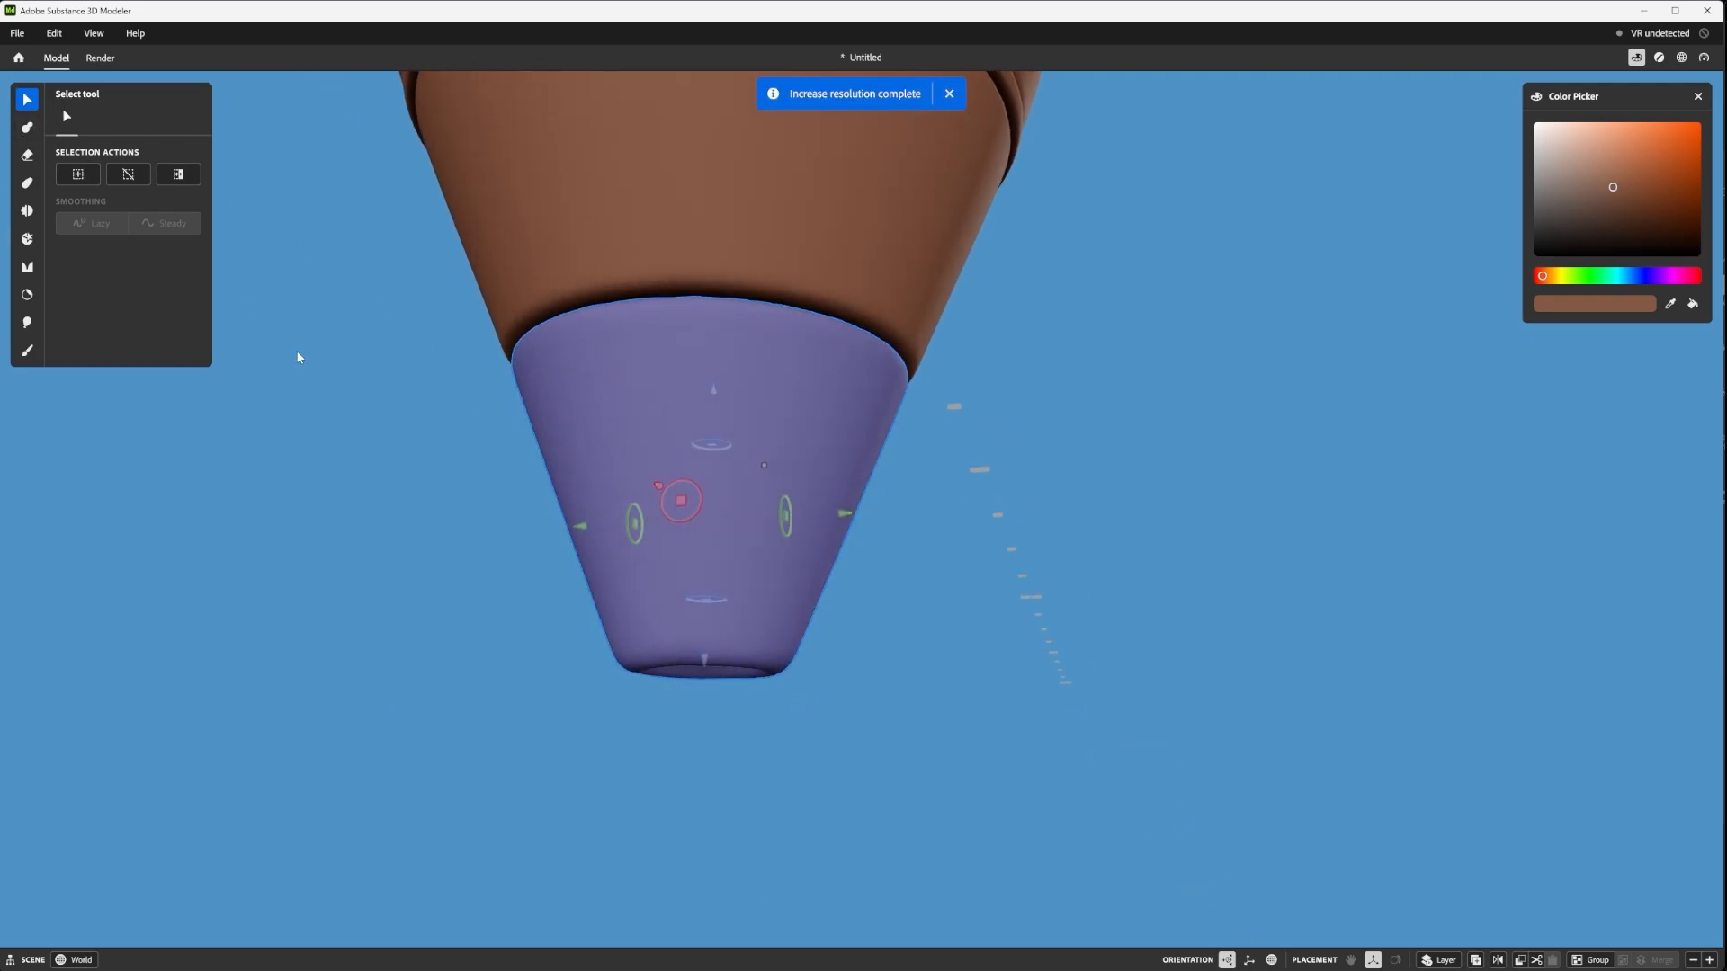
pyautogui.click(277, 318)
# - Set up a 3.68 cm Capsule with the Clay tool and move it down into the tip so its rounded end protrudes
pyautogui.click(27, 129)
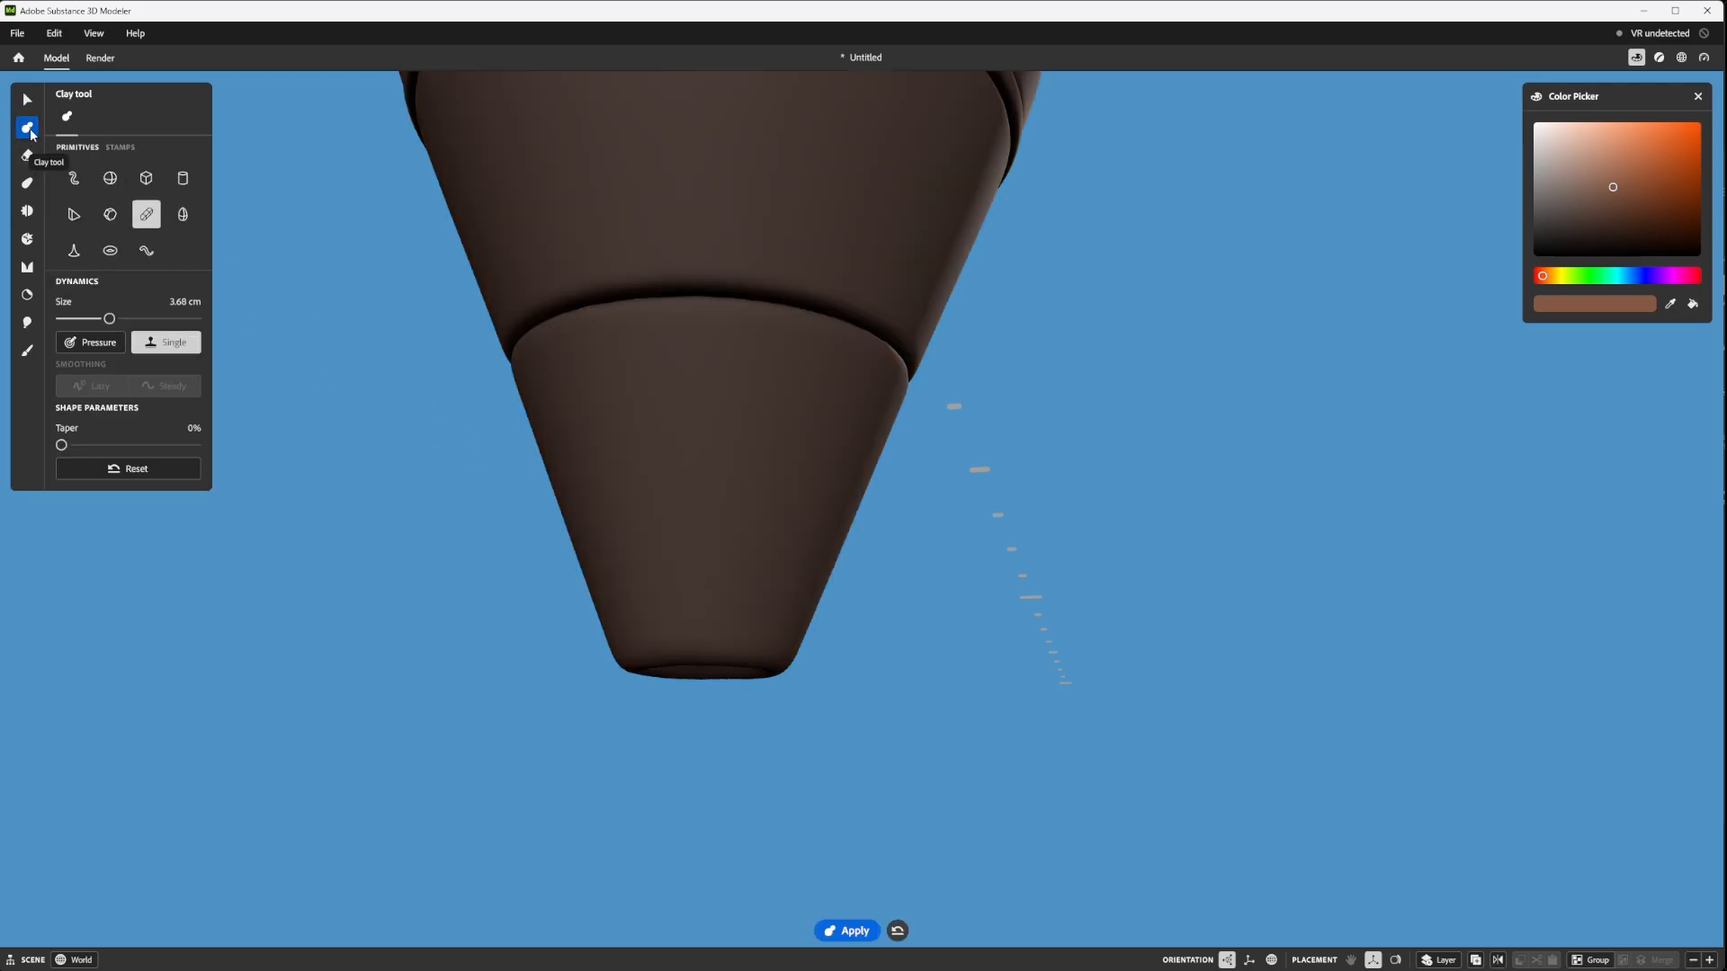
pyautogui.press('Escape')
pyautogui.click(28, 128)
pyautogui.scroll(-5, 518, 423)
pyautogui.scroll(4, 558, 388)
pyautogui.scroll(-3, 815, 315)
pyautogui.moveTo(816, 321); pyautogui.dragTo(918, 636, button='middle')
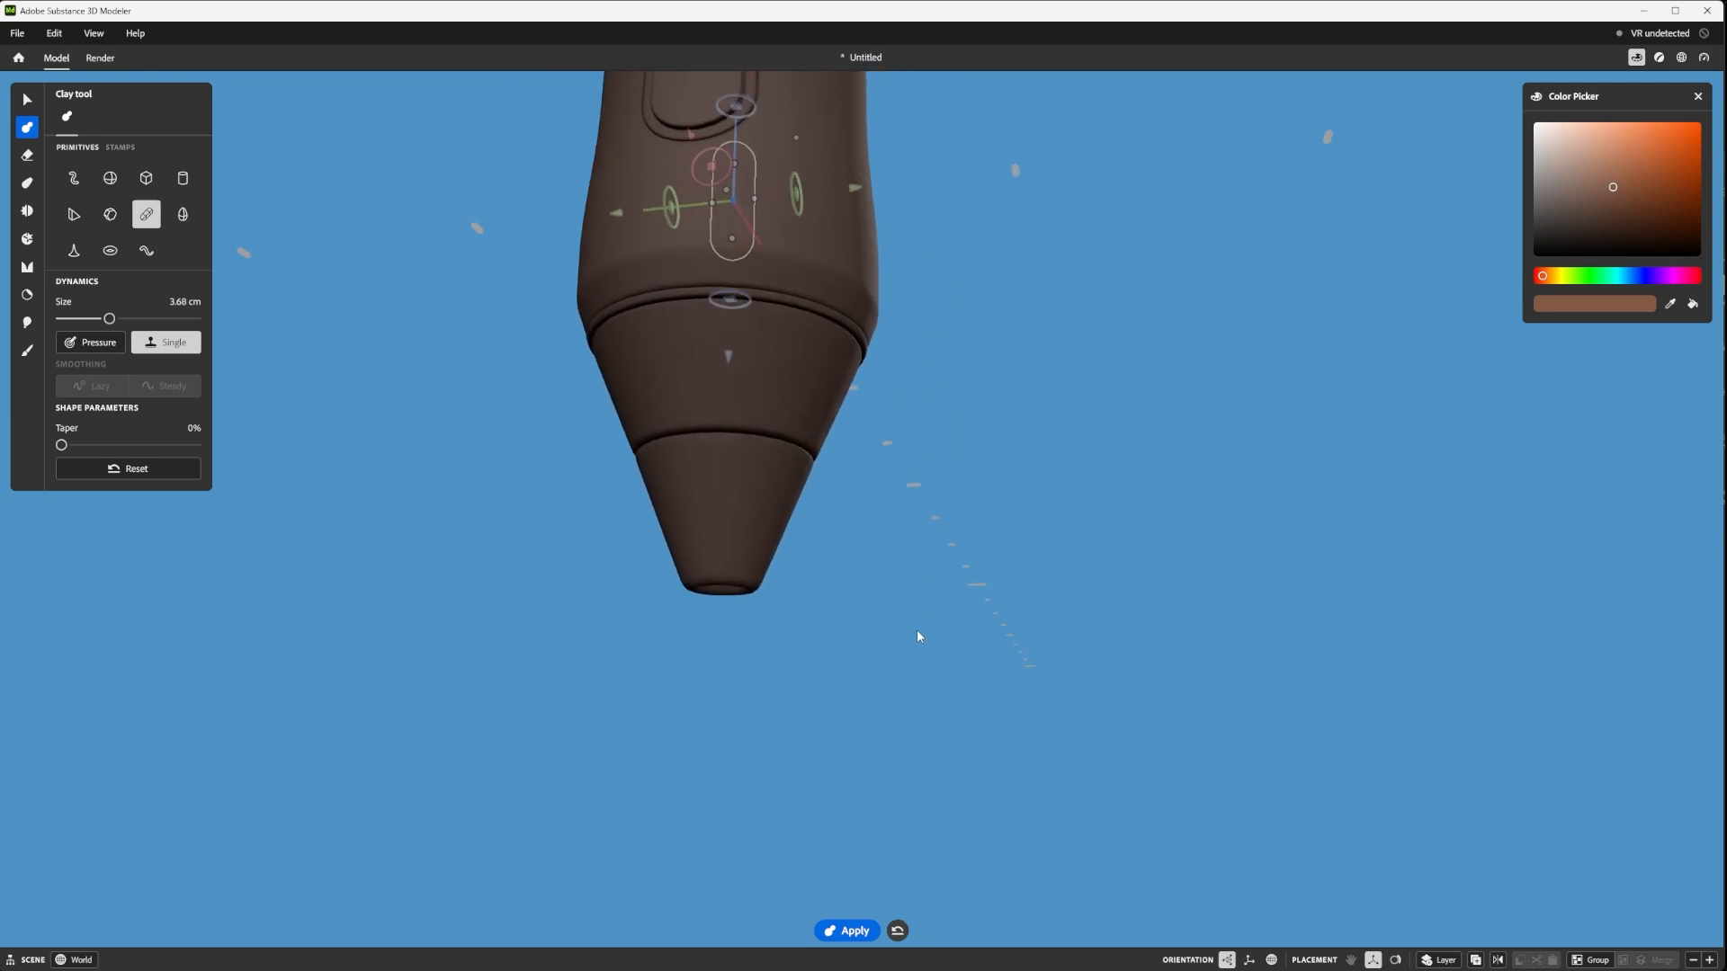
pyautogui.moveTo(727, 100); pyautogui.dragTo(722, 464)
pyautogui.scroll(4, 737, 574)
pyautogui.moveTo(817, 630); pyautogui.dragTo(595, 594, button='right')
pyautogui.scroll(-6, 739, 640)
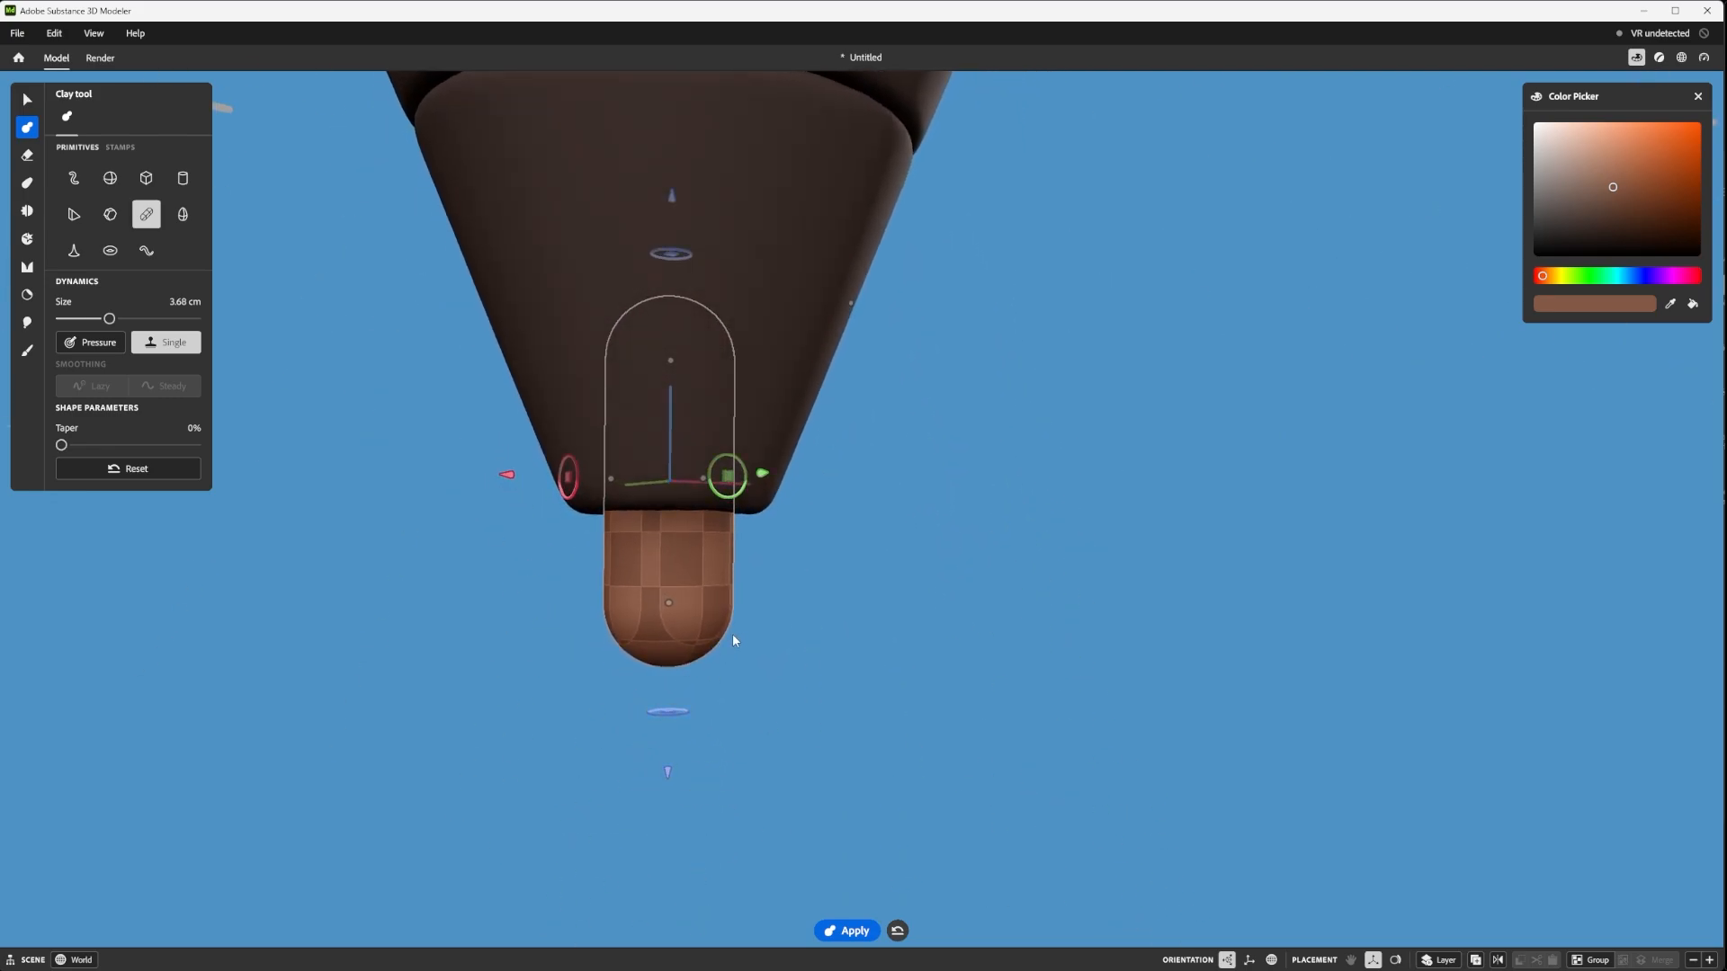
# - Check the capsule's proportions against the whole pen tip and add it as the nib
pyautogui.moveTo(761, 630); pyautogui.dragTo(678, 403, button='right')
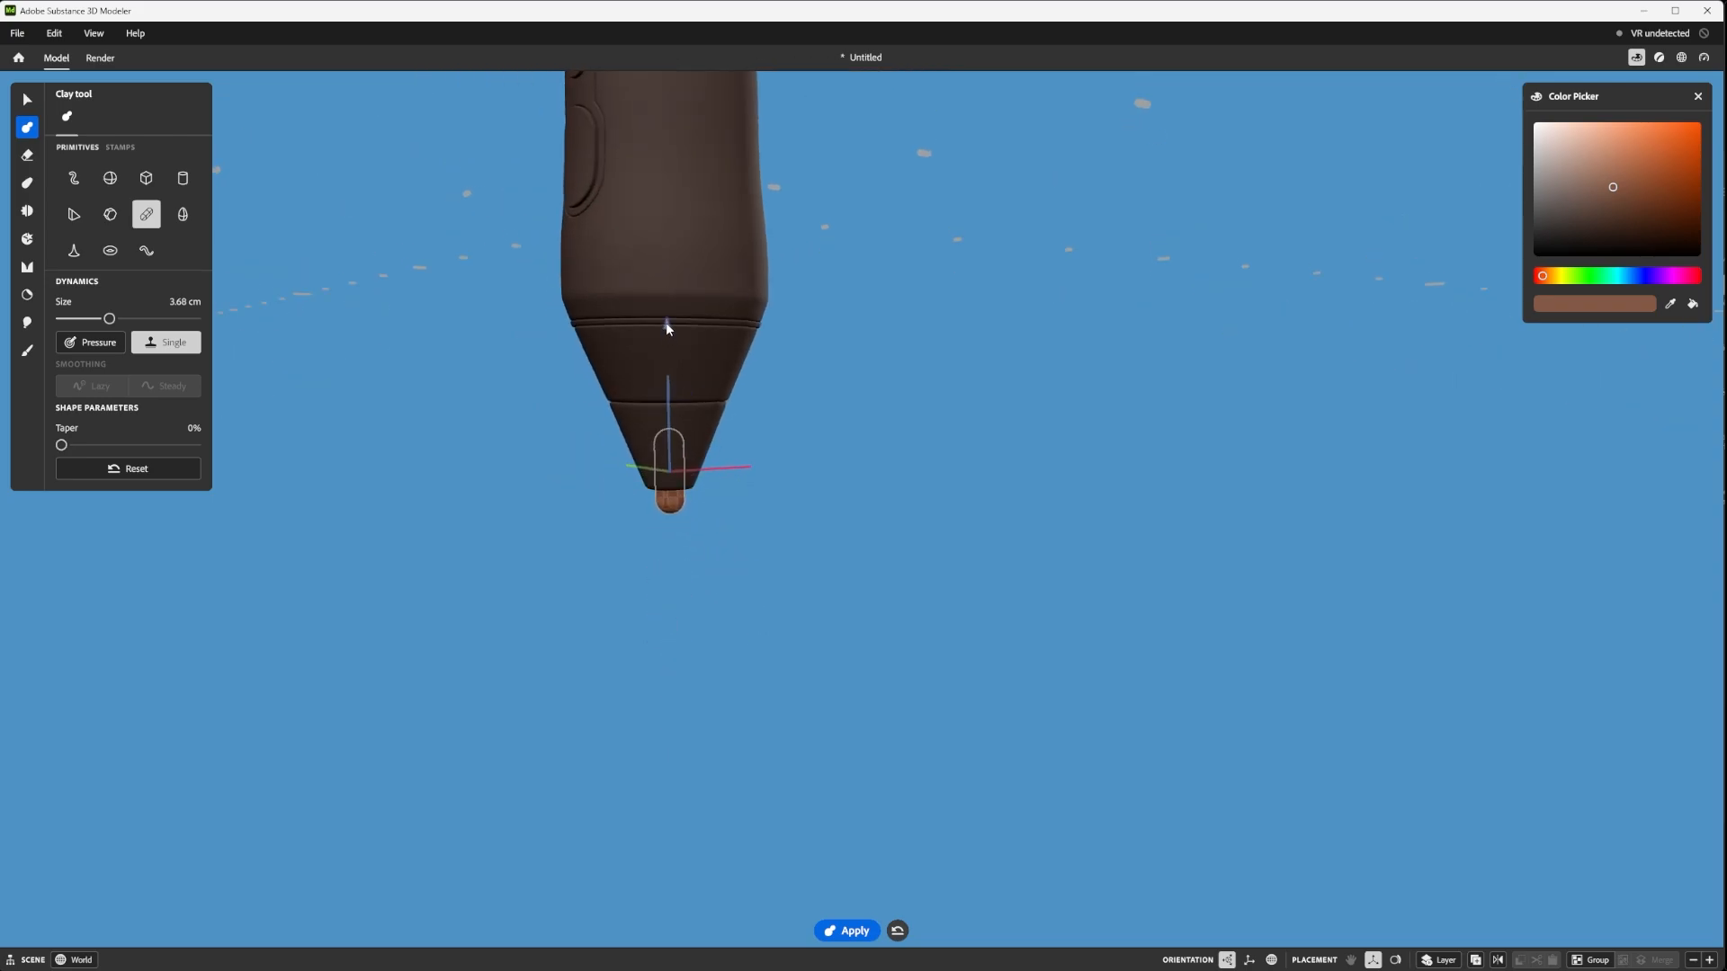
pyautogui.moveTo(758, 484); pyautogui.dragTo(671, 331, button='right')
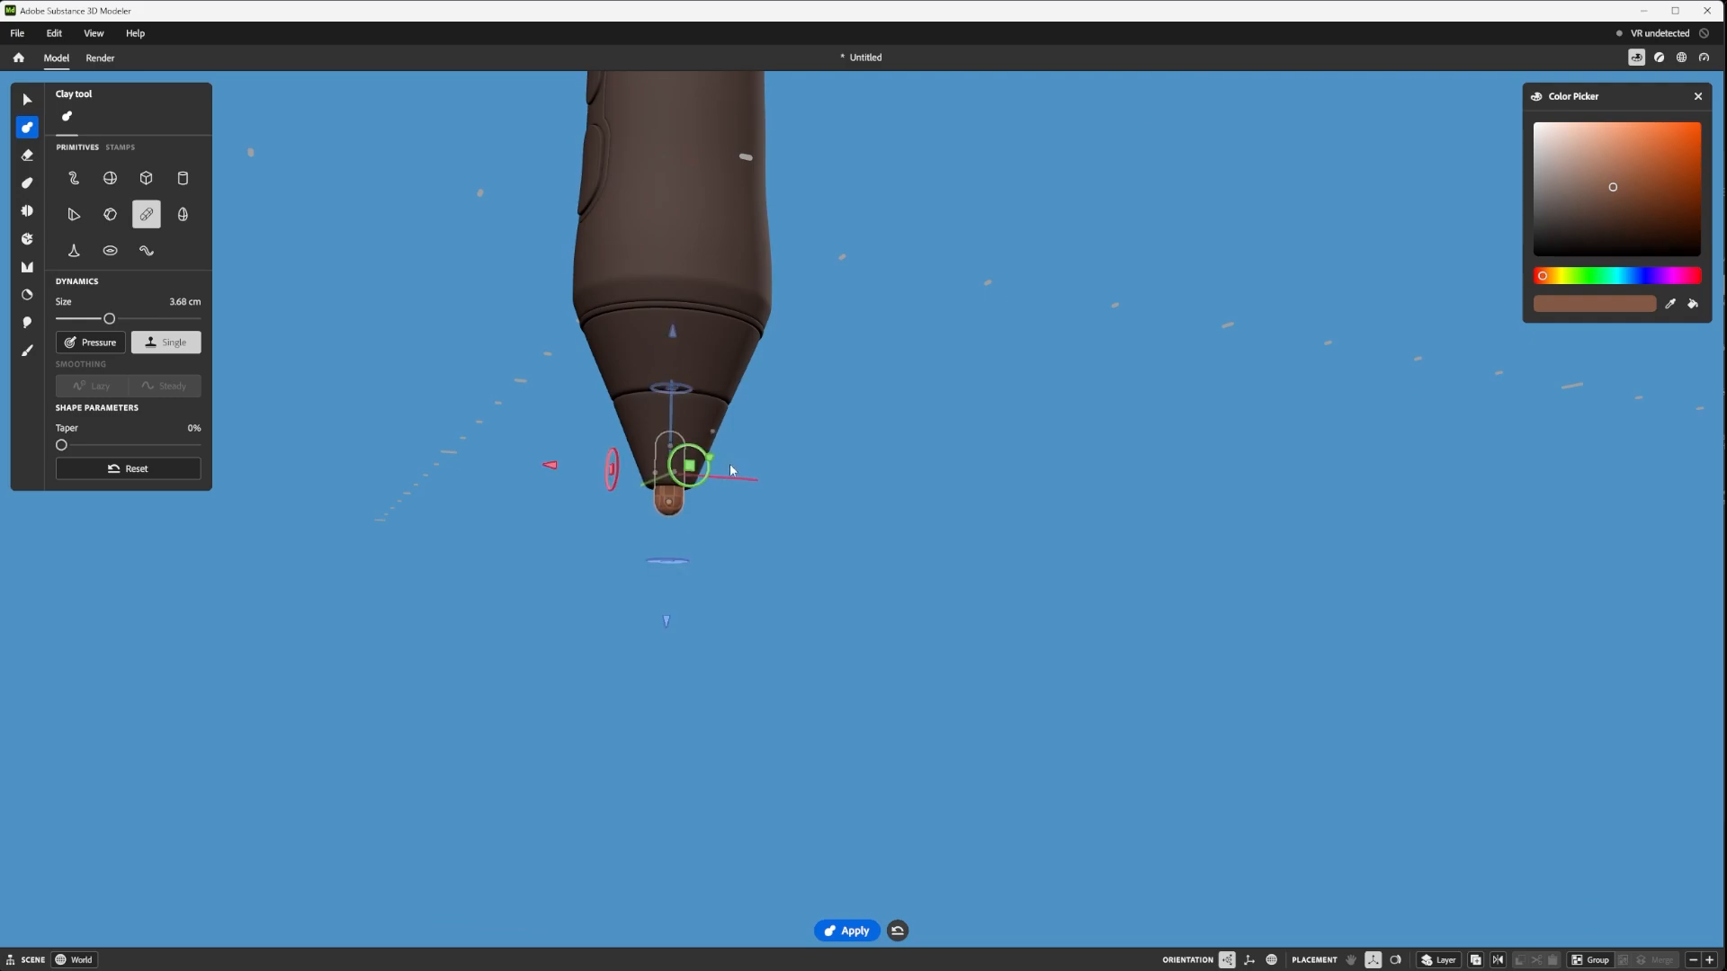
pyautogui.scroll(3, 849, 494)
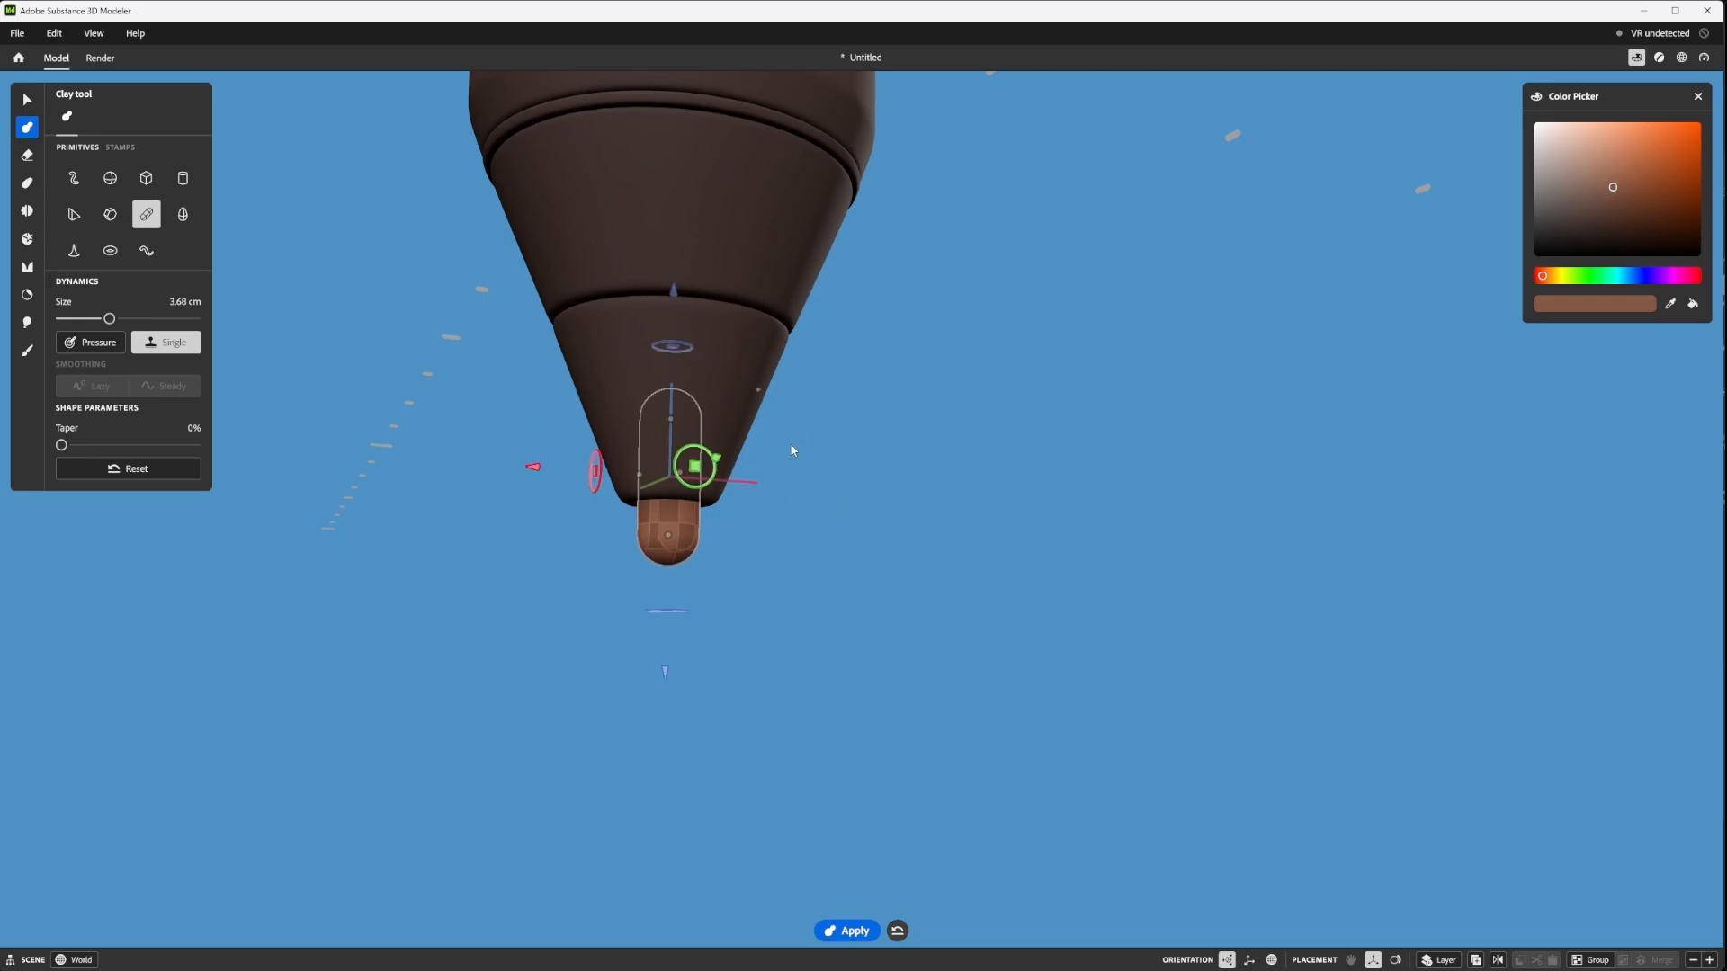
pyautogui.keyDown('alt'); pyautogui.moveTo(791, 444); pyautogui.dragTo(809, 554); pyautogui.keyUp('alt')
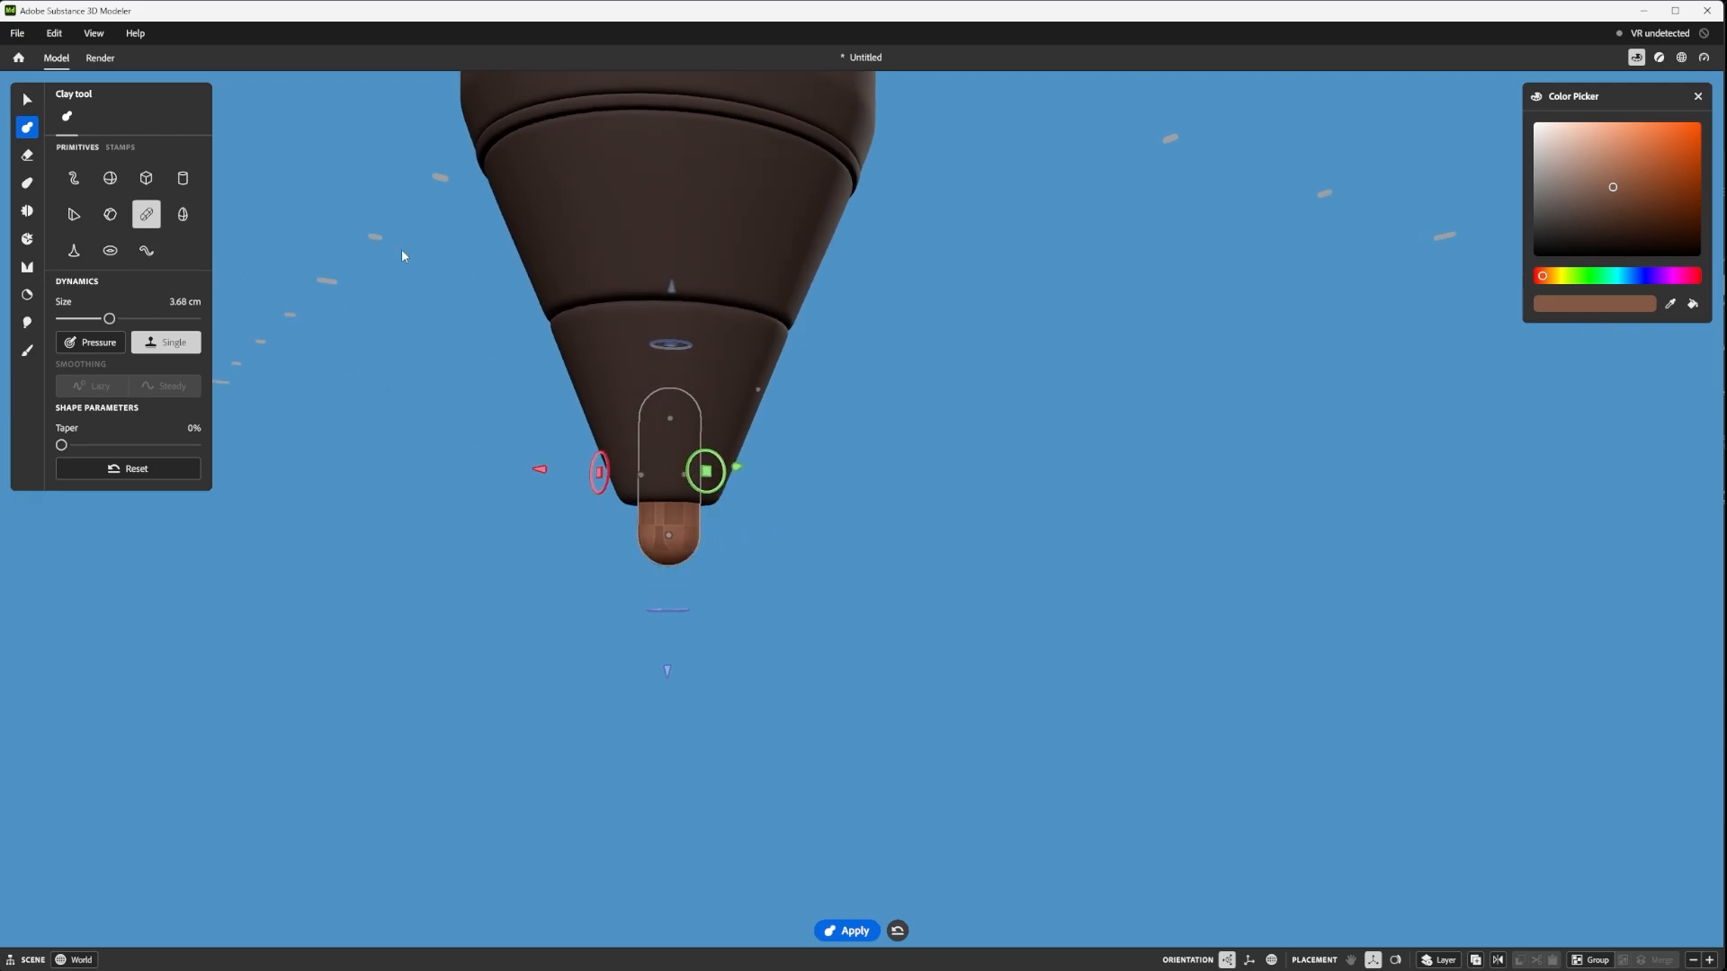
# - Set up a 3.68 cm Cube with the Erase tool, move it below the nib and tilt it diagonally
pyautogui.click(146, 179)
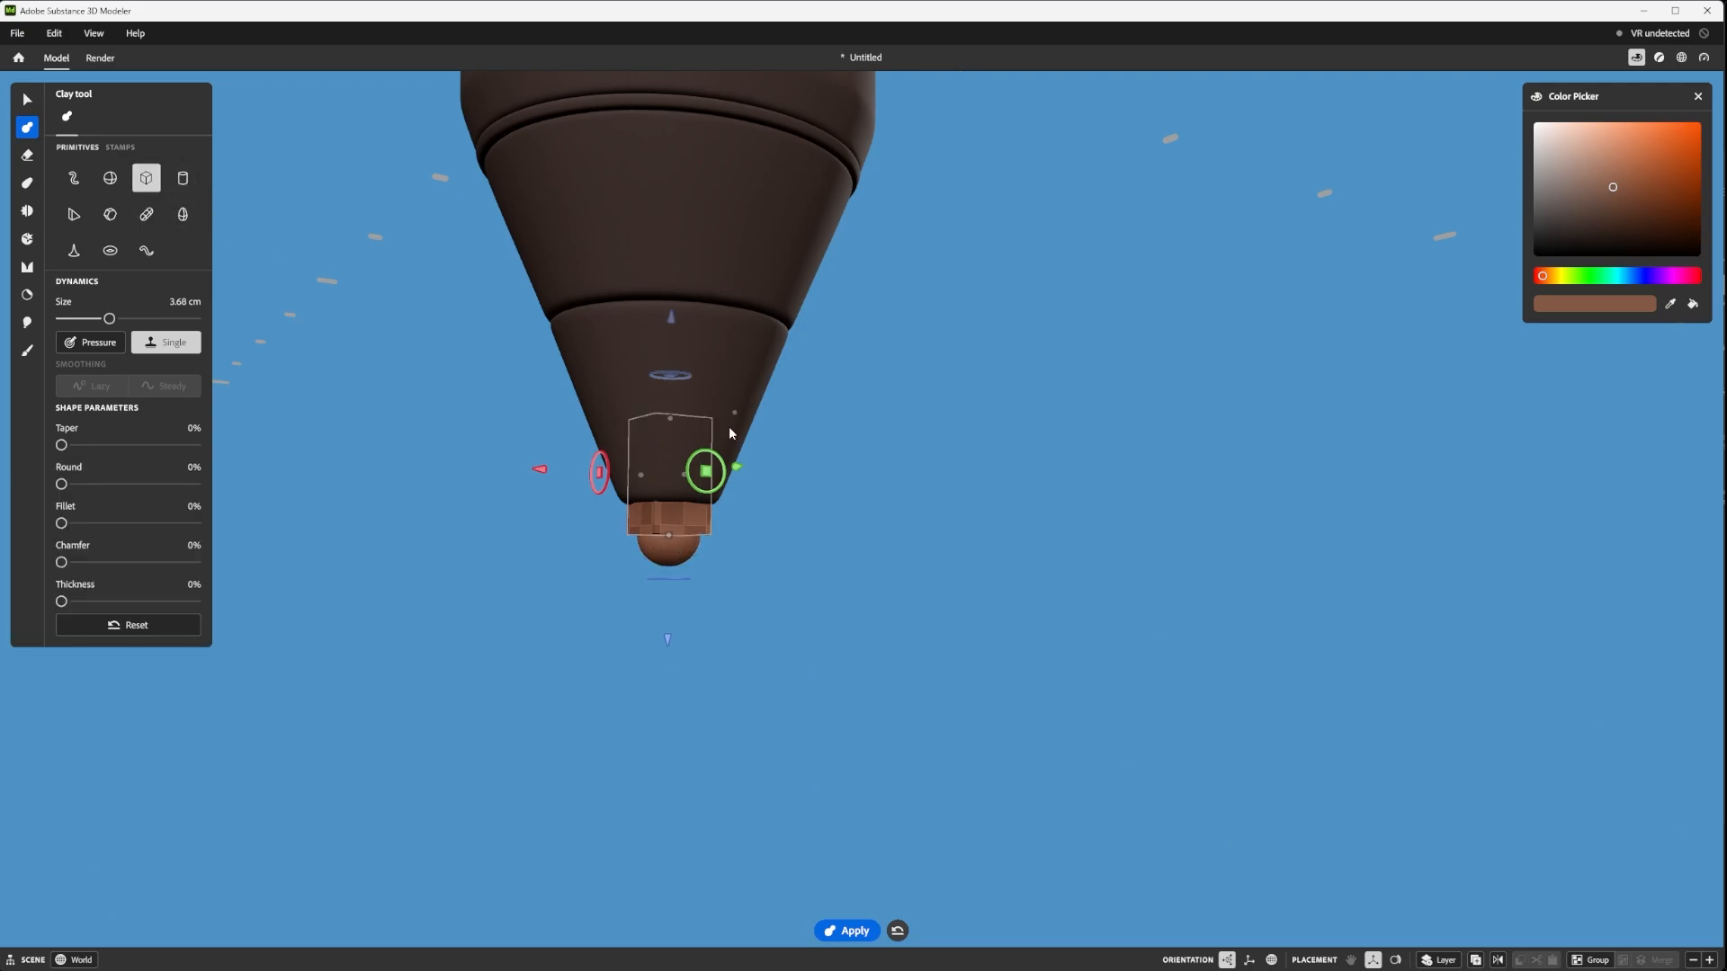
pyautogui.click(27, 155)
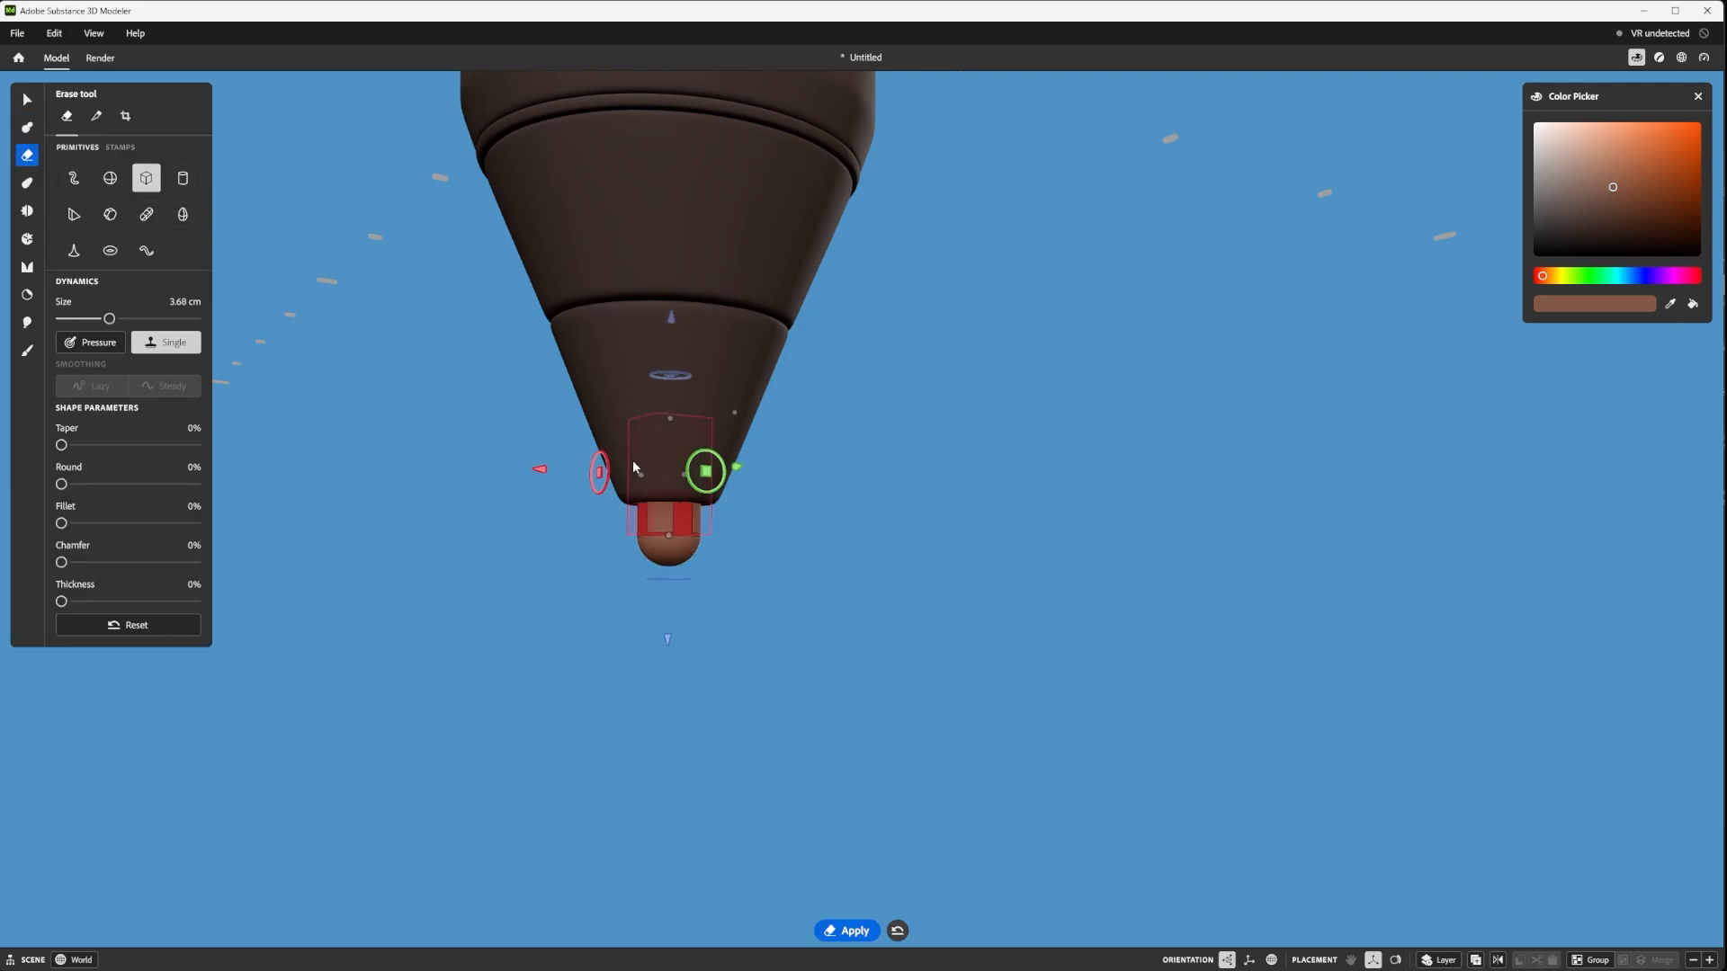
pyautogui.moveTo(673, 321); pyautogui.dragTo(668, 425)
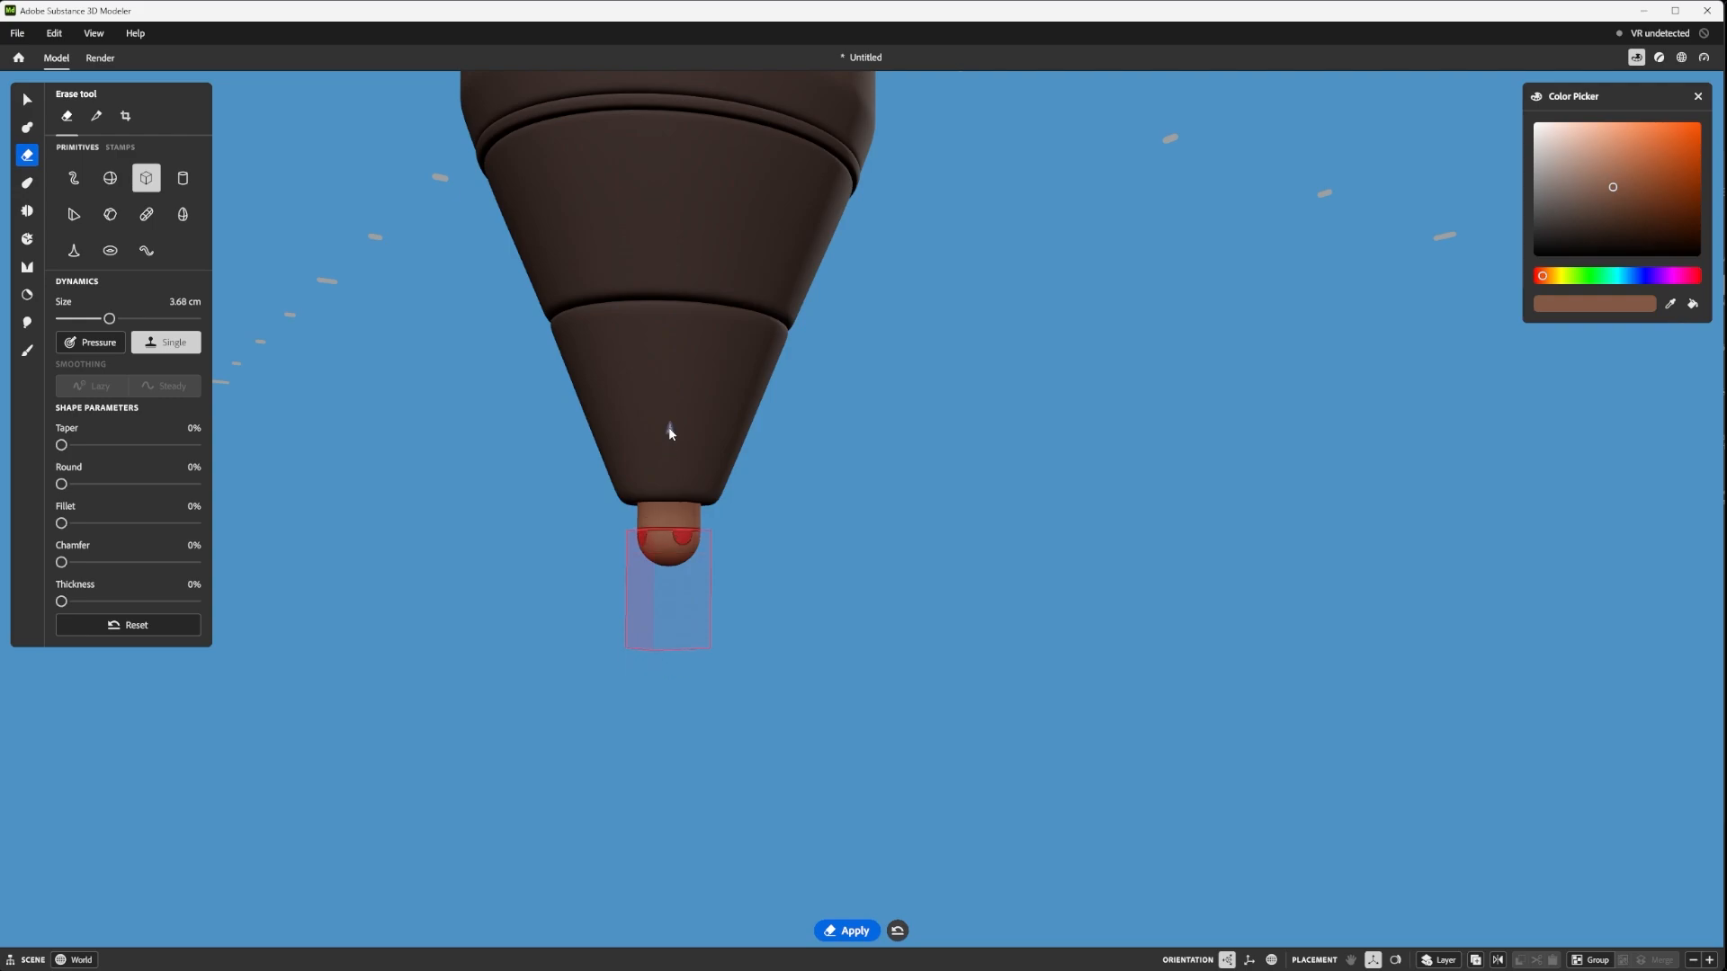
pyautogui.moveTo(808, 529)
pyautogui.keyDown('alt'); pyautogui.keyDown('shift'); pyautogui.mouseDown()
pyautogui.moveTo(698, 570)
pyautogui.moveTo(764, 622)
pyautogui.moveTo(723, 603)
pyautogui.mouseUp(); pyautogui.keyUp('shift'); pyautogui.keyUp('alt')
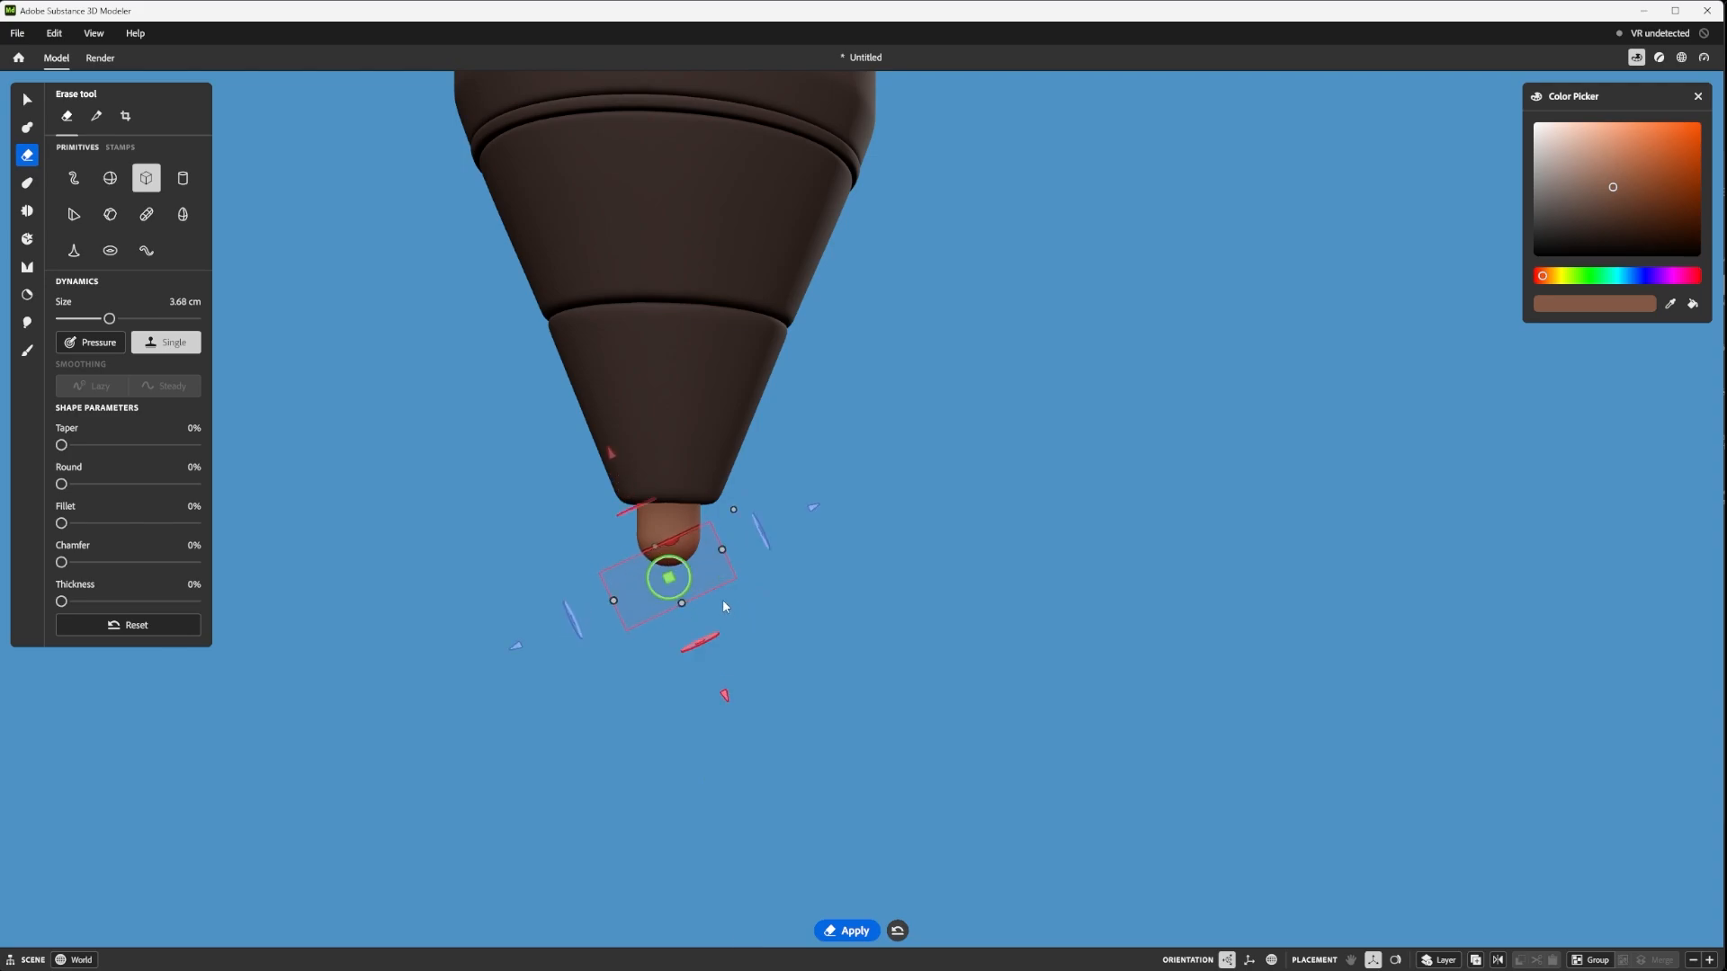
# - Enlarge the tilted erasing cube to about 3.94 cm and shift it across the nib to cut a slanted end
pyautogui.moveTo(455, 509)
pyautogui.keyDown('alt'); pyautogui.mouseDown()
pyautogui.moveTo(766, 569)
pyautogui.moveTo(732, 574)
pyautogui.mouseUp(); pyautogui.keyUp('alt')
pyautogui.keyDown('alt'); pyautogui.moveTo(899, 572); pyautogui.dragTo(536, 527); pyautogui.keyUp('alt')
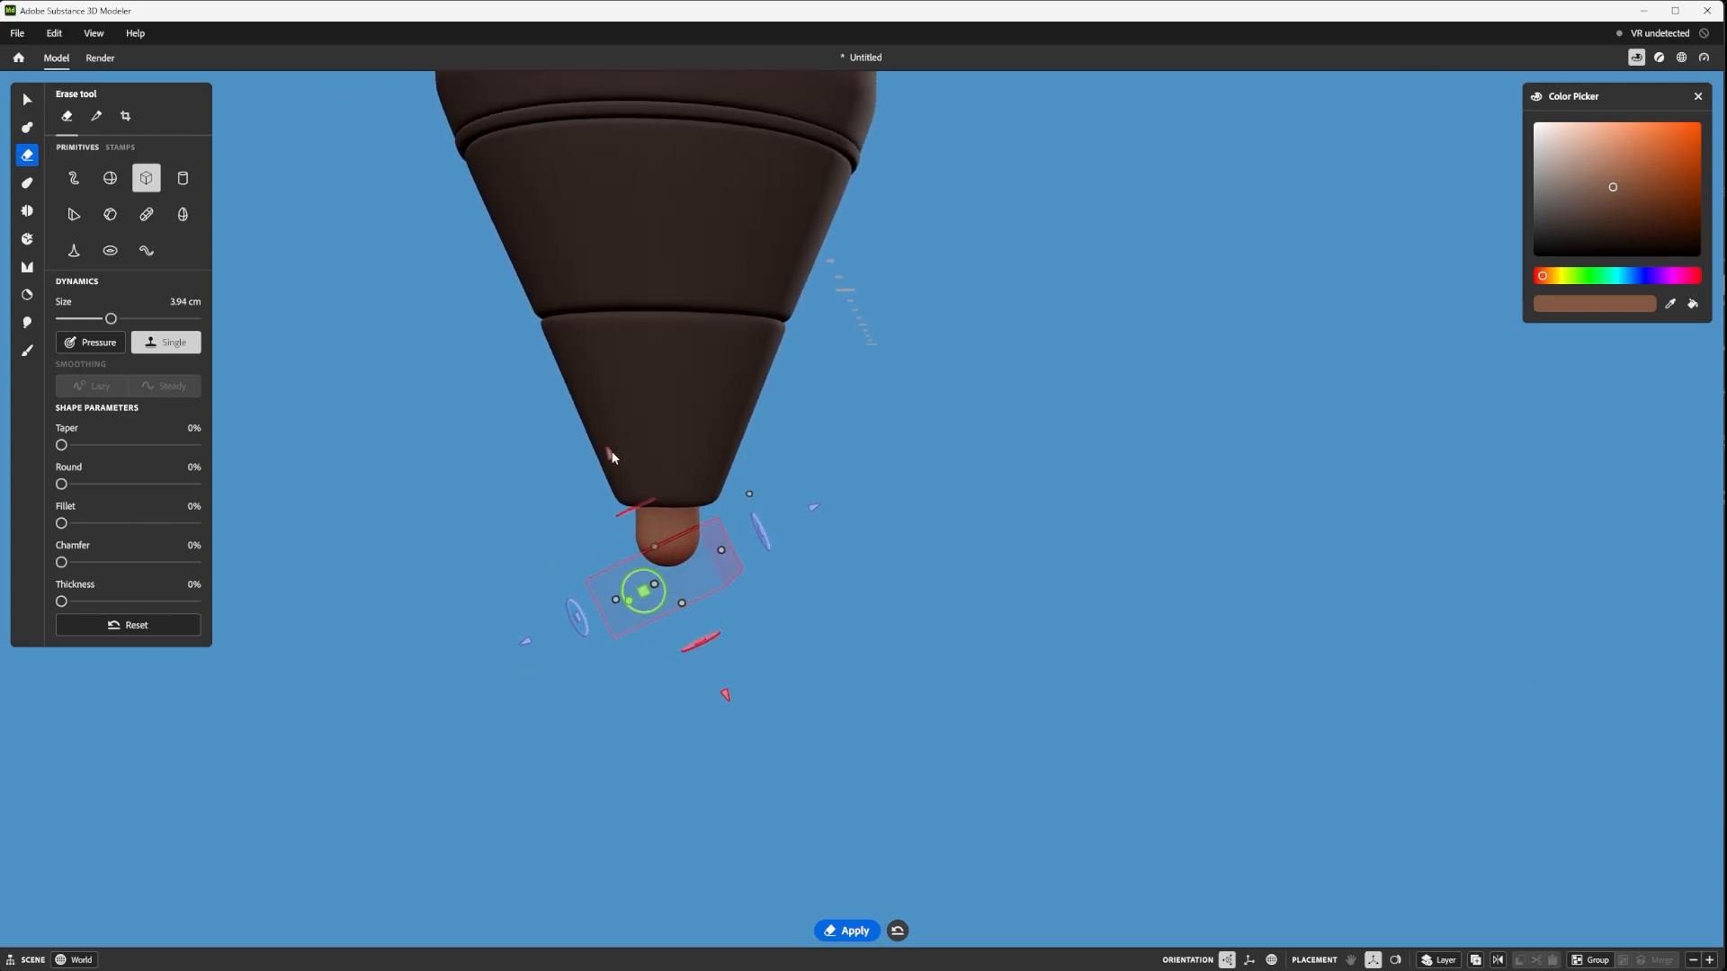
pyautogui.moveTo(612, 452); pyautogui.dragTo(618, 457)
pyautogui.moveTo(878, 582)
pyautogui.keyDown('alt'); pyautogui.mouseDown()
pyautogui.moveTo(581, 535)
pyautogui.moveTo(959, 576)
pyautogui.mouseUp(); pyautogui.keyUp('alt')
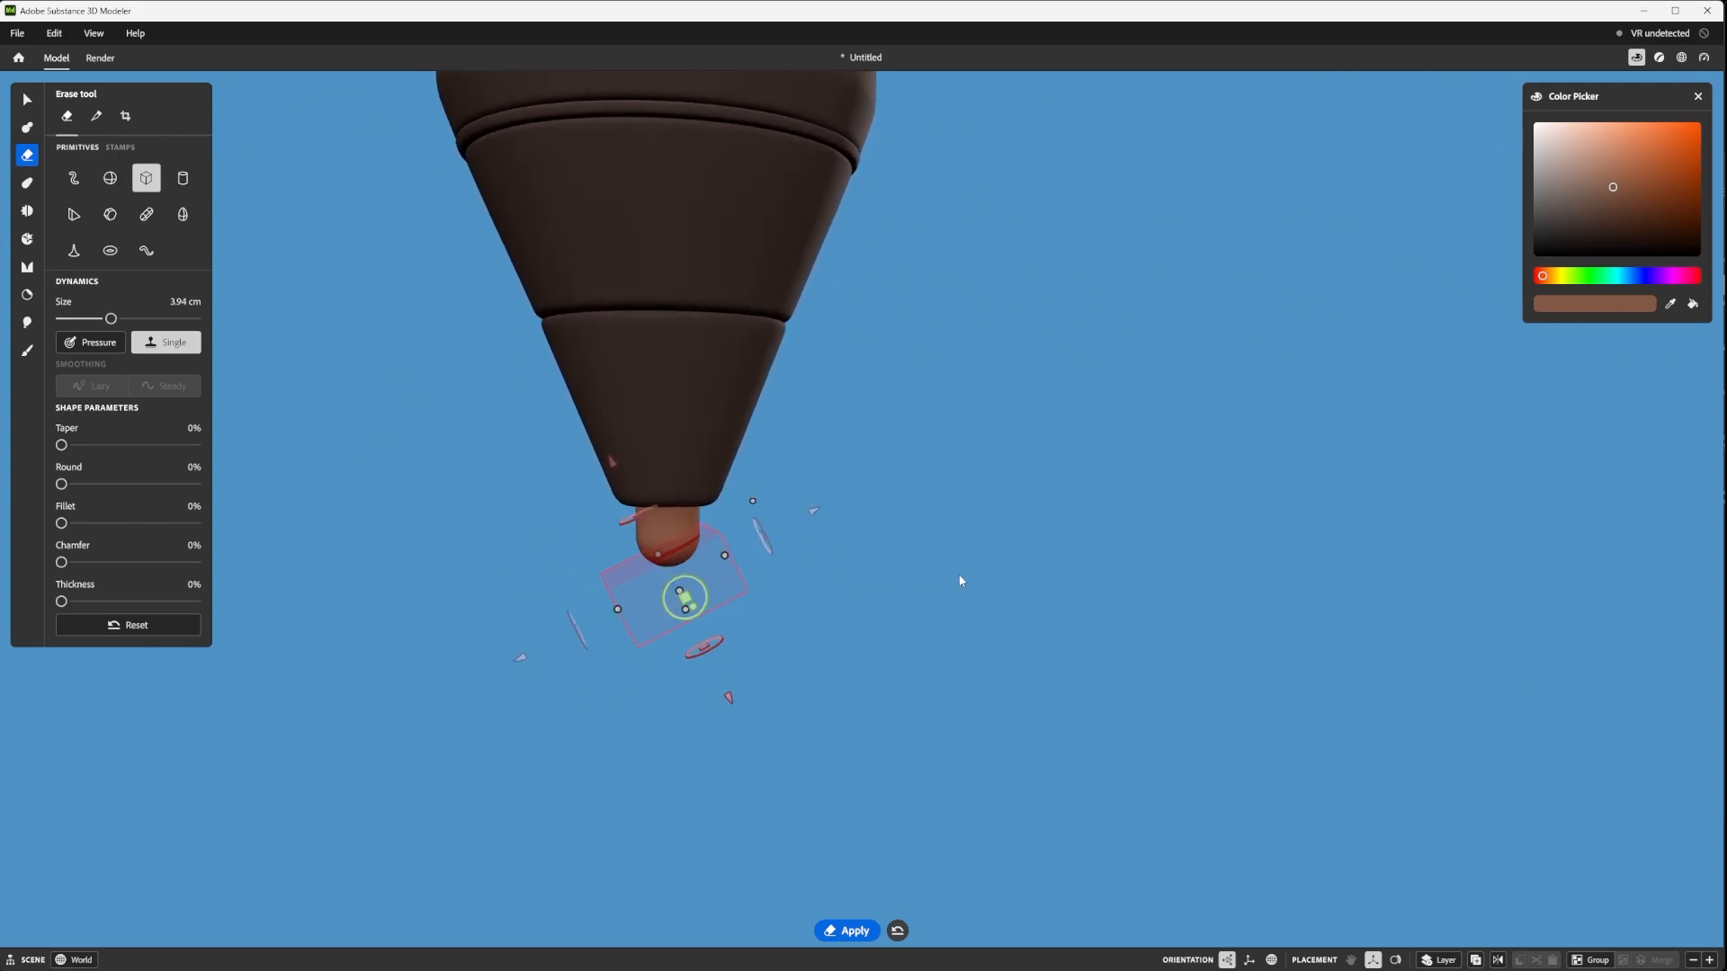
pyautogui.moveTo(690, 569); pyautogui.dragTo(719, 571)
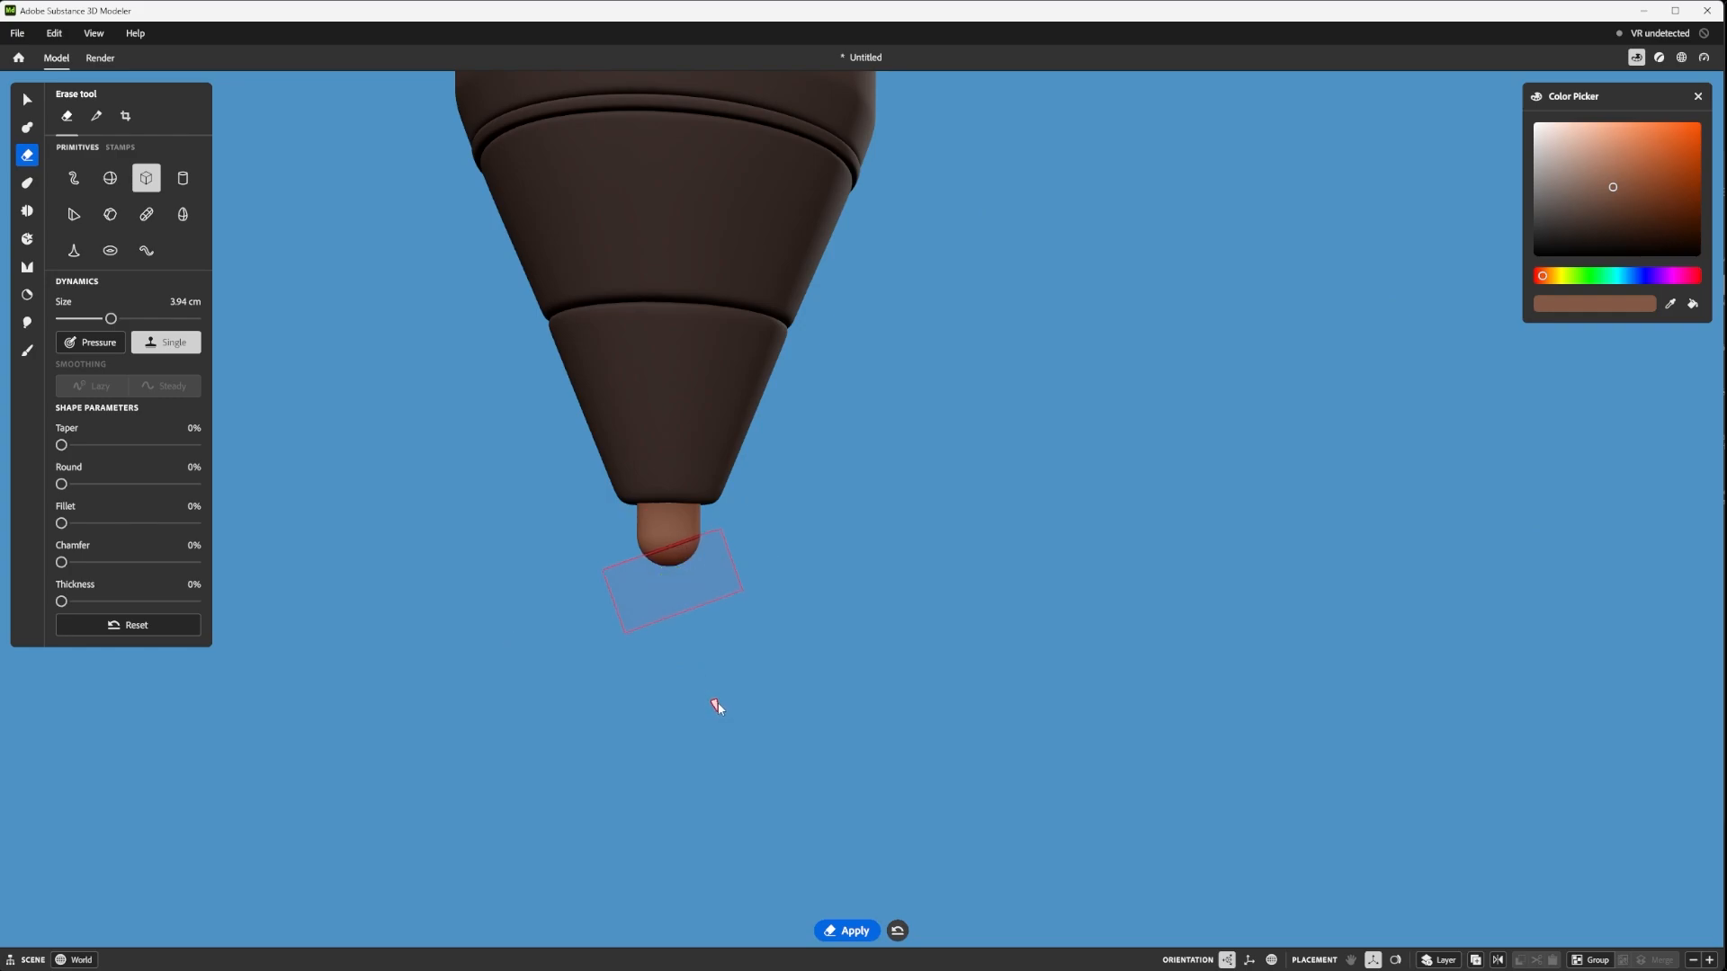
pyautogui.moveTo(873, 627)
pyautogui.keyDown('alt'); pyautogui.mouseDown()
pyautogui.moveTo(744, 536)
pyautogui.moveTo(645, 572)
pyautogui.mouseUp(); pyautogui.keyUp('alt')
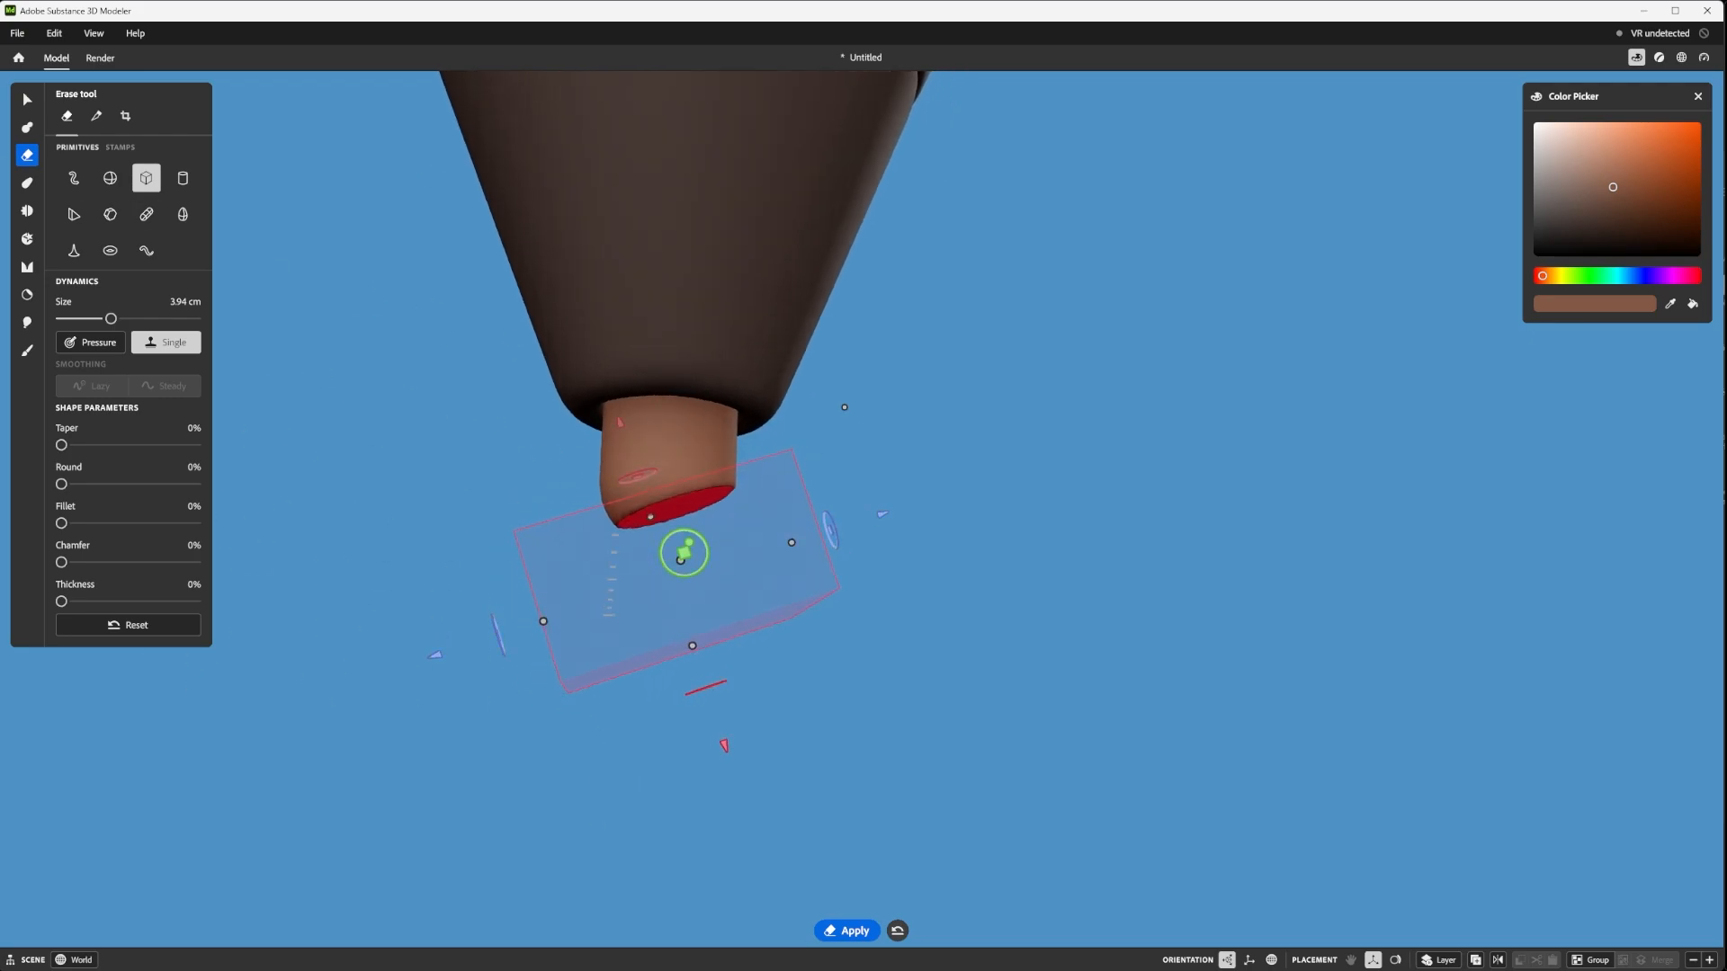
# - Set up the Warp tool with a size of about 1.65 cm and a strength of 100% facing the nib's slanted end
pyautogui.click(27, 183)
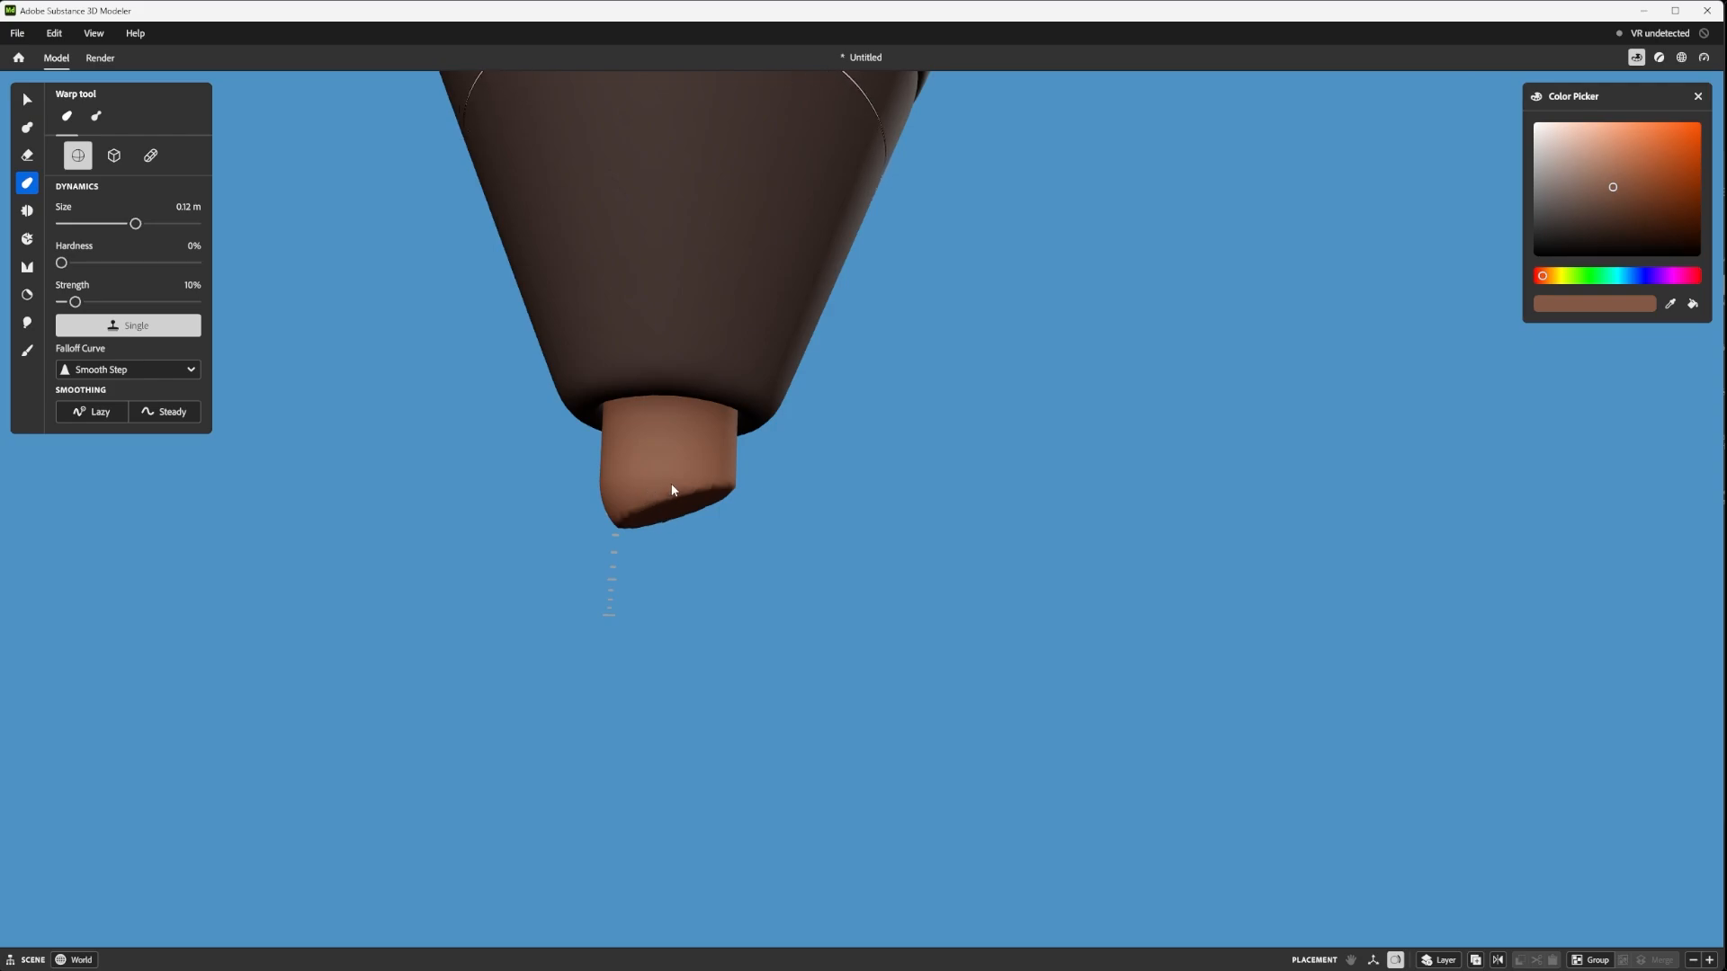
pyautogui.moveTo(686, 458)
pyautogui.keyDown('ctrl'); pyautogui.mouseDown(button='right')
pyautogui.moveTo(599, 517)
pyautogui.moveTo(628, 500)
pyautogui.moveTo(620, 526)
pyautogui.mouseUp(button='right'); pyautogui.keyUp('ctrl')
pyautogui.click(91, 302)
pyautogui.moveTo(690, 486); pyautogui.dragTo(624, 423, button='middle')
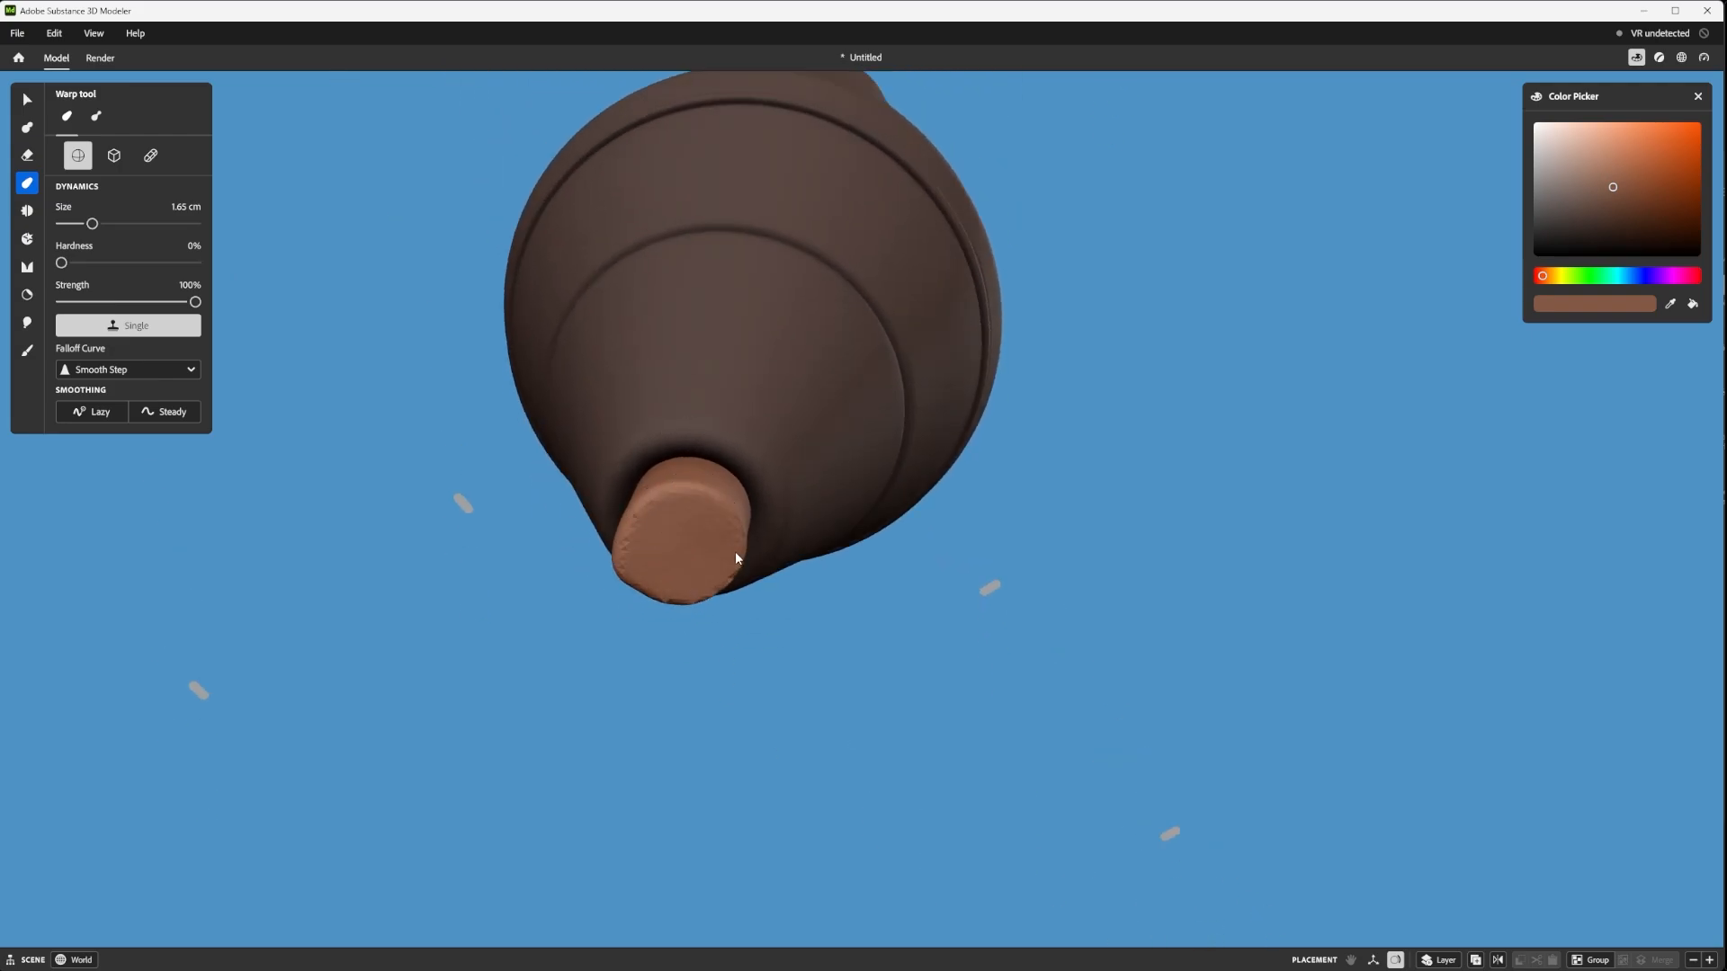
# - Warp the edges of the nib's slanted end outward, undoing an unwanted pull along the way
pyautogui.moveTo(735, 557); pyautogui.dragTo(709, 594)
pyautogui.keyDown('alt'); pyautogui.moveTo(635, 516); pyautogui.dragTo(716, 573); pyautogui.keyUp('alt')
pyautogui.hotkey('ctrl', 'z')
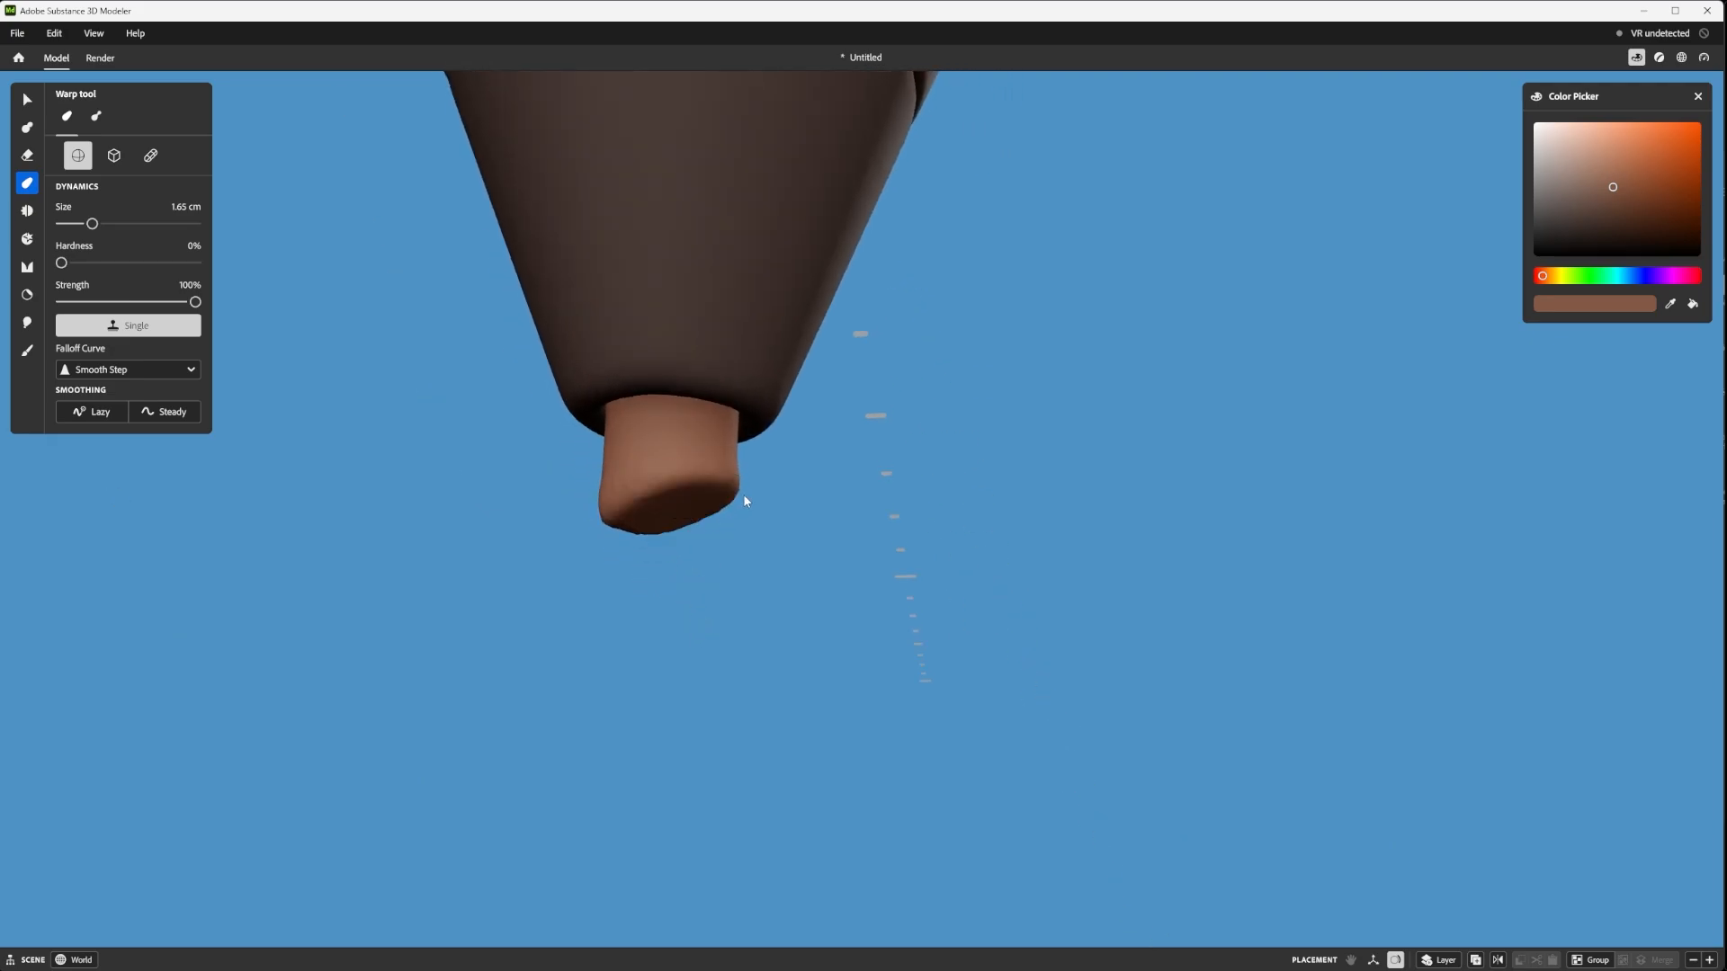
pyautogui.moveTo(743, 494)
pyautogui.keyDown('alt'); pyautogui.mouseDown()
pyautogui.moveTo(847, 509)
pyautogui.moveTo(763, 507)
pyautogui.mouseUp(); pyautogui.keyUp('alt')
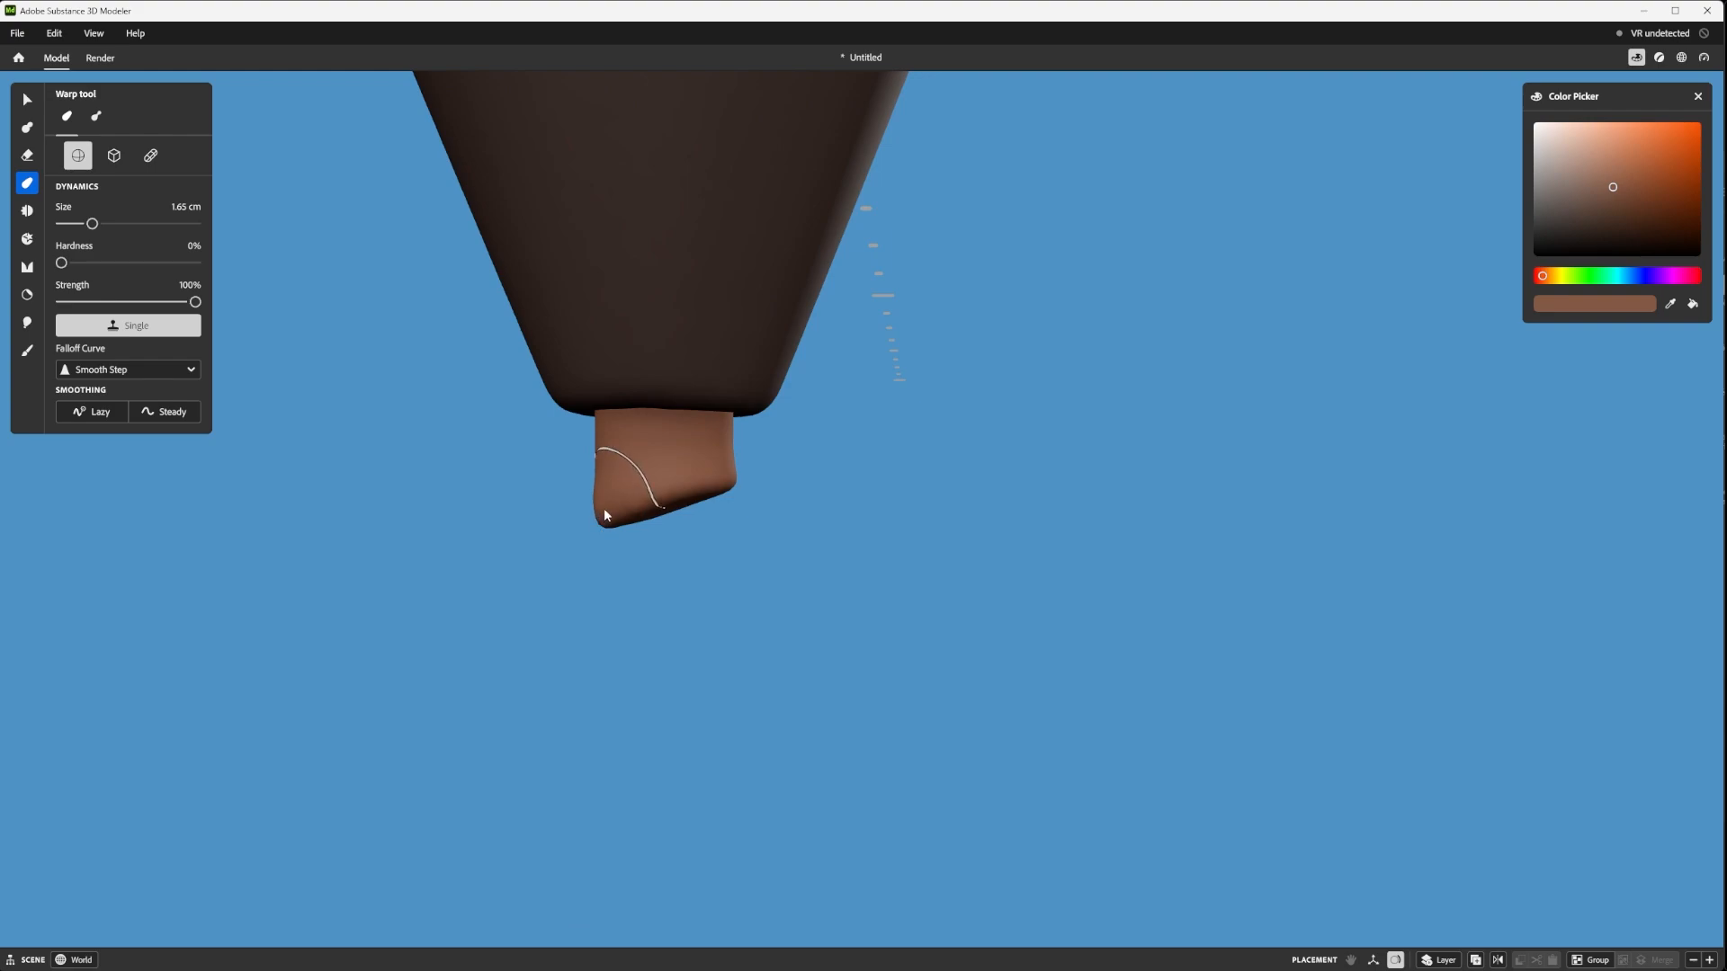
pyautogui.moveTo(606, 516)
pyautogui.keyDown('alt'); pyautogui.mouseDown()
pyautogui.moveTo(656, 529)
pyautogui.moveTo(511, 472)
pyautogui.moveTo(706, 413)
pyautogui.moveTo(698, 355)
pyautogui.moveTo(686, 528)
pyautogui.mouseUp(); pyautogui.keyUp('alt')
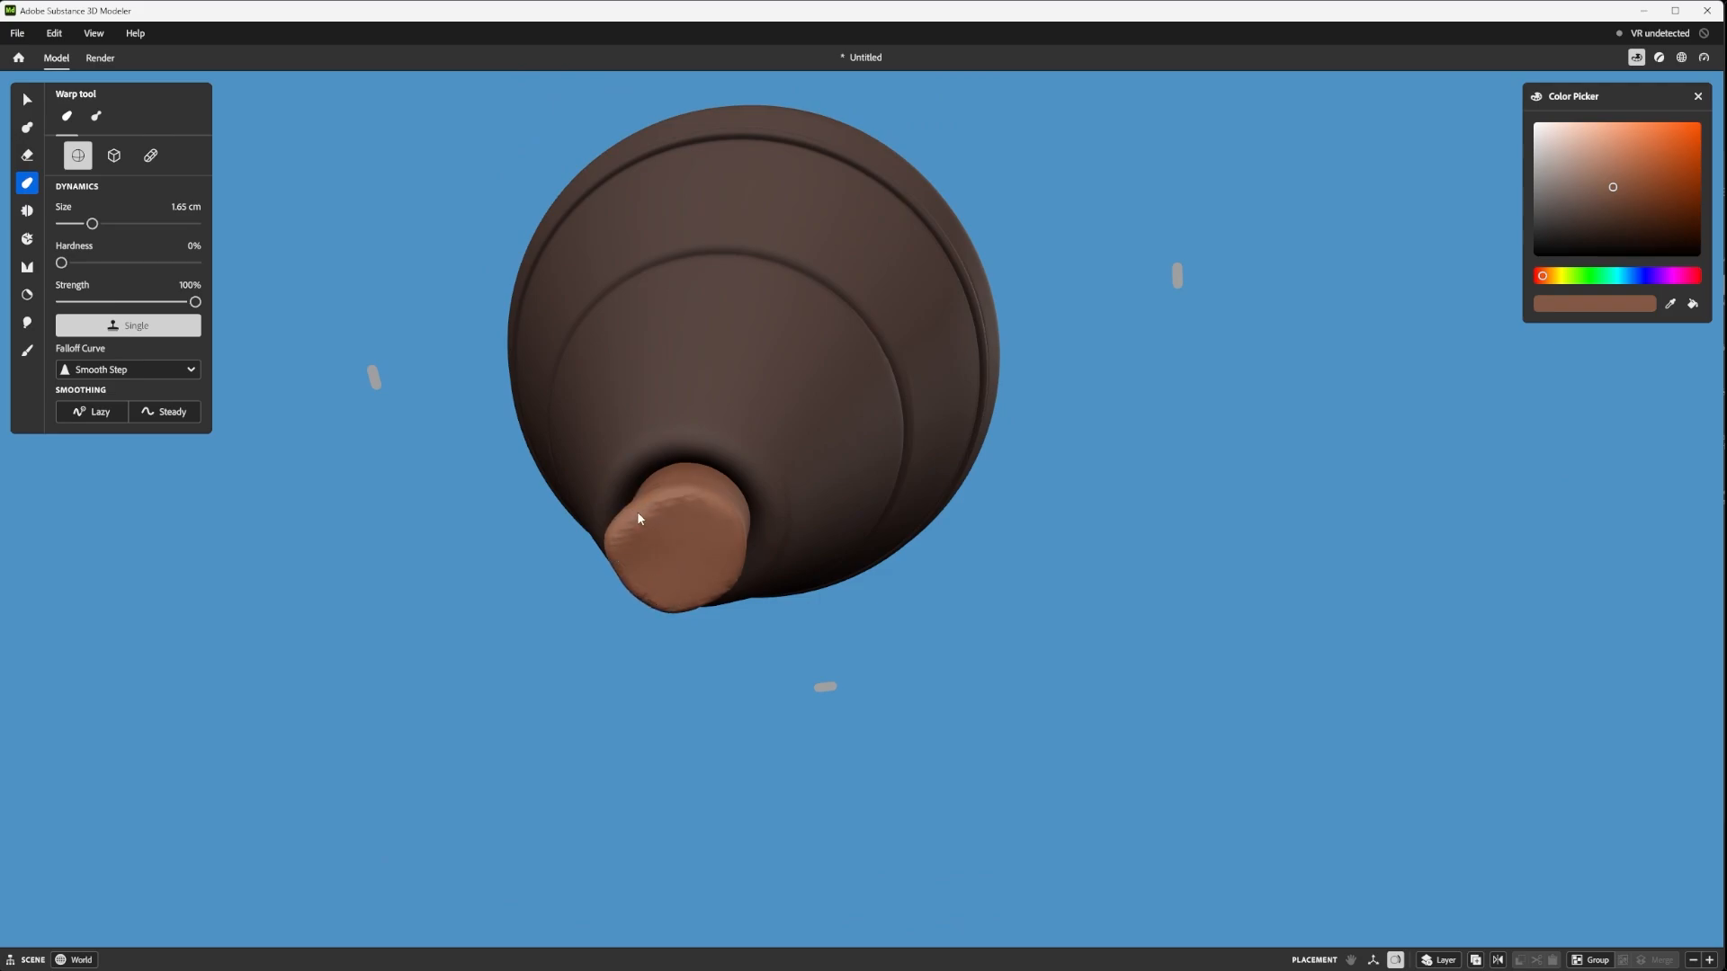
pyautogui.keyDown('alt'); pyautogui.moveTo(764, 417); pyautogui.dragTo(718, 527); pyautogui.keyUp('alt')
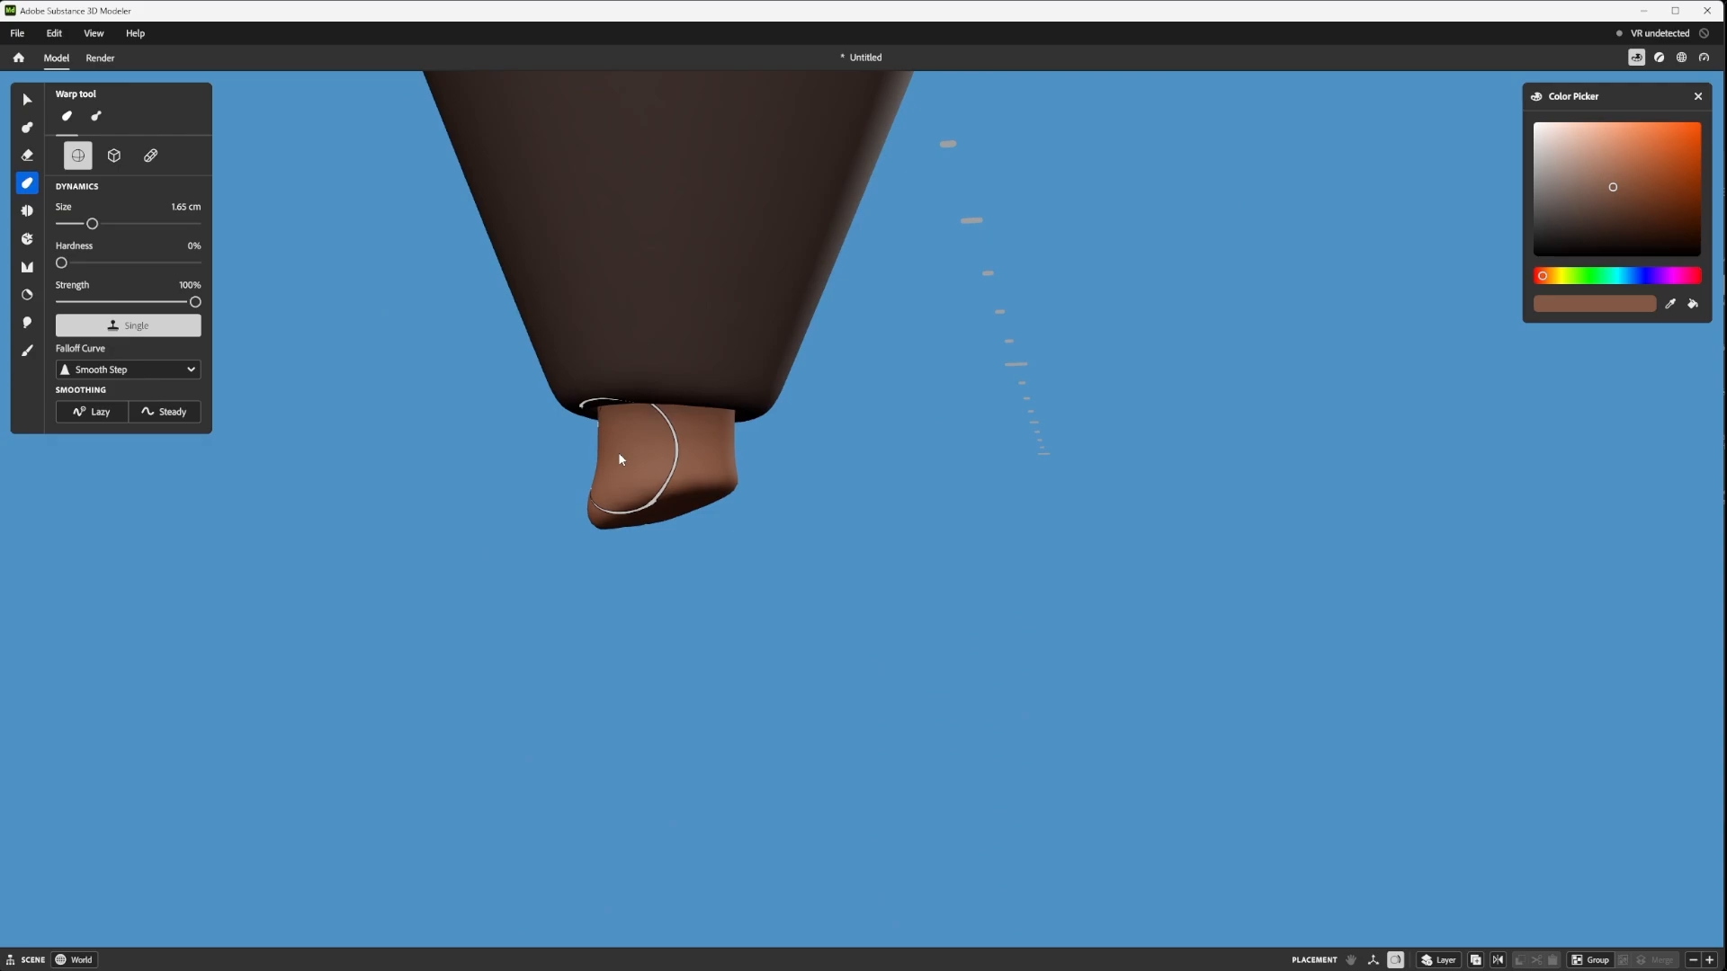
# - Increase the clay resolution of the nib and inspect the pen's tapered tip
pyautogui.rightClick(1124, 575)
pyautogui.click(1261, 764)
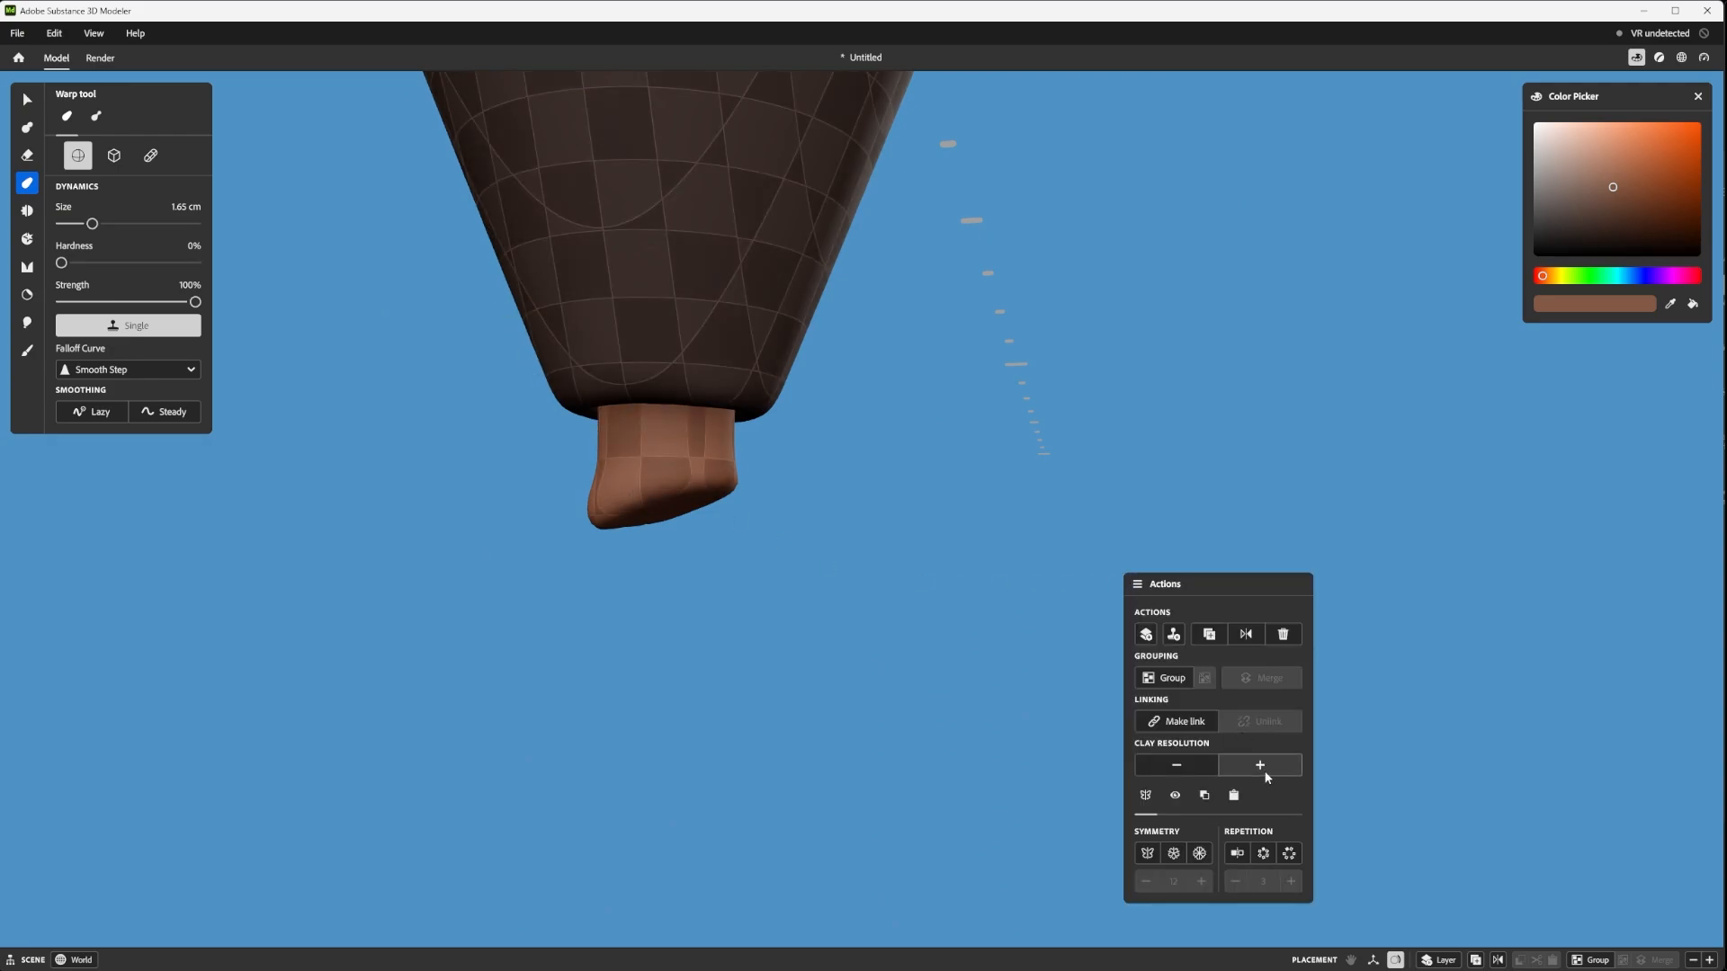
pyautogui.scroll(-3, 747, 551)
pyautogui.scroll(-2, 743, 500)
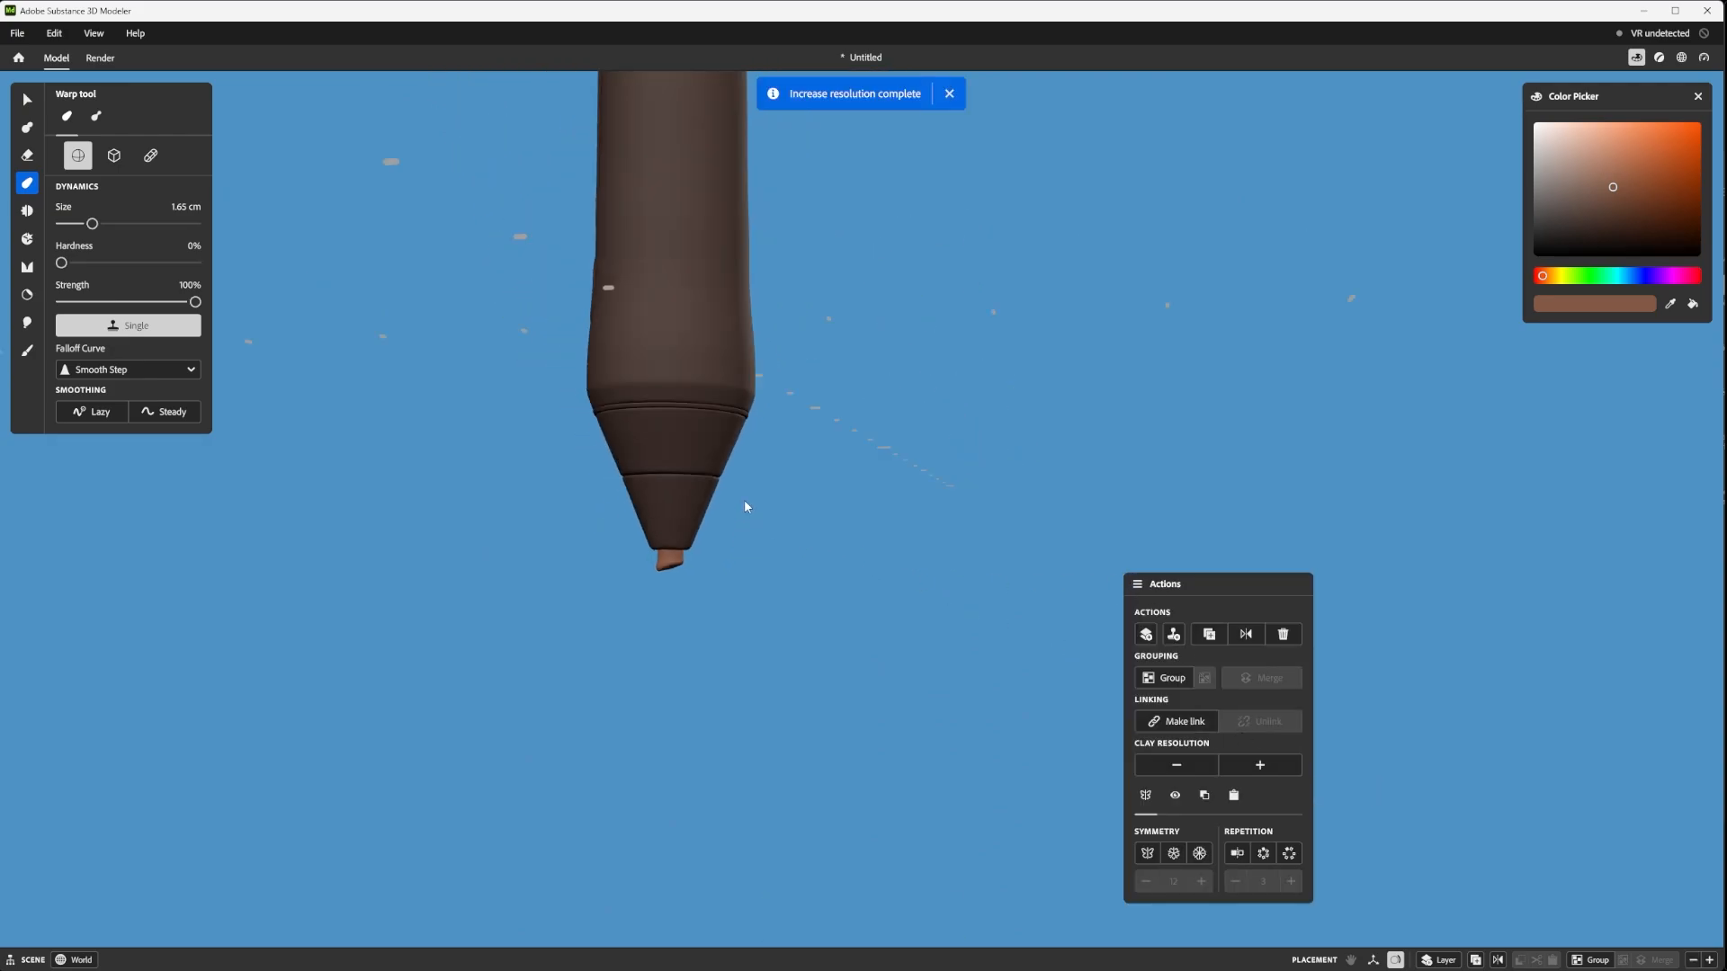
pyautogui.scroll(3, 754, 386)
pyautogui.scroll(3, 840, 273)
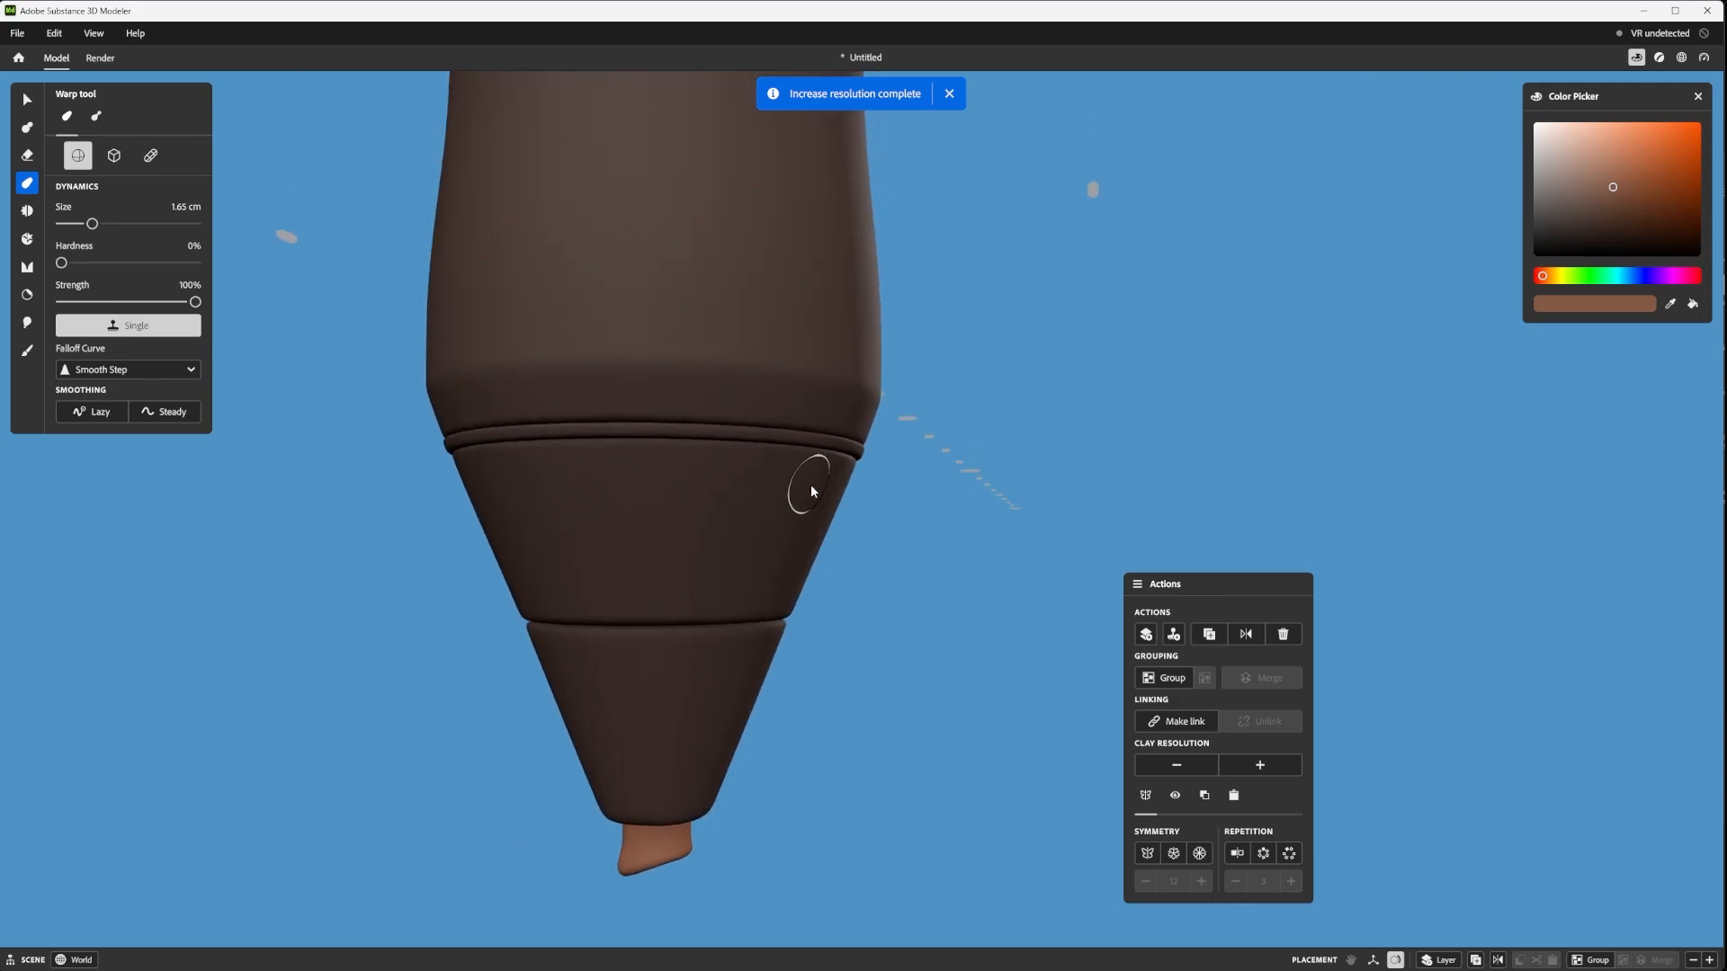
# - Select the pen's upper barrel section above the body joint and increase its clay resolution
pyautogui.scroll(-3, 856, 341)
pyautogui.moveTo(861, 304); pyautogui.dragTo(696, 699, button='middle')
pyautogui.keyDown('alt'); pyautogui.moveTo(696, 699); pyautogui.dragTo(1160, 468); pyautogui.keyUp('alt')
pyautogui.scroll(3, 698, 281)
pyautogui.scroll(-2, 696, 277)
pyautogui.moveTo(724, 465); pyautogui.dragTo(709, 725, button='middle')
pyautogui.scroll(-2, 704, 408)
pyautogui.moveTo(701, 221); pyautogui.dragTo(732, 744, button='middle')
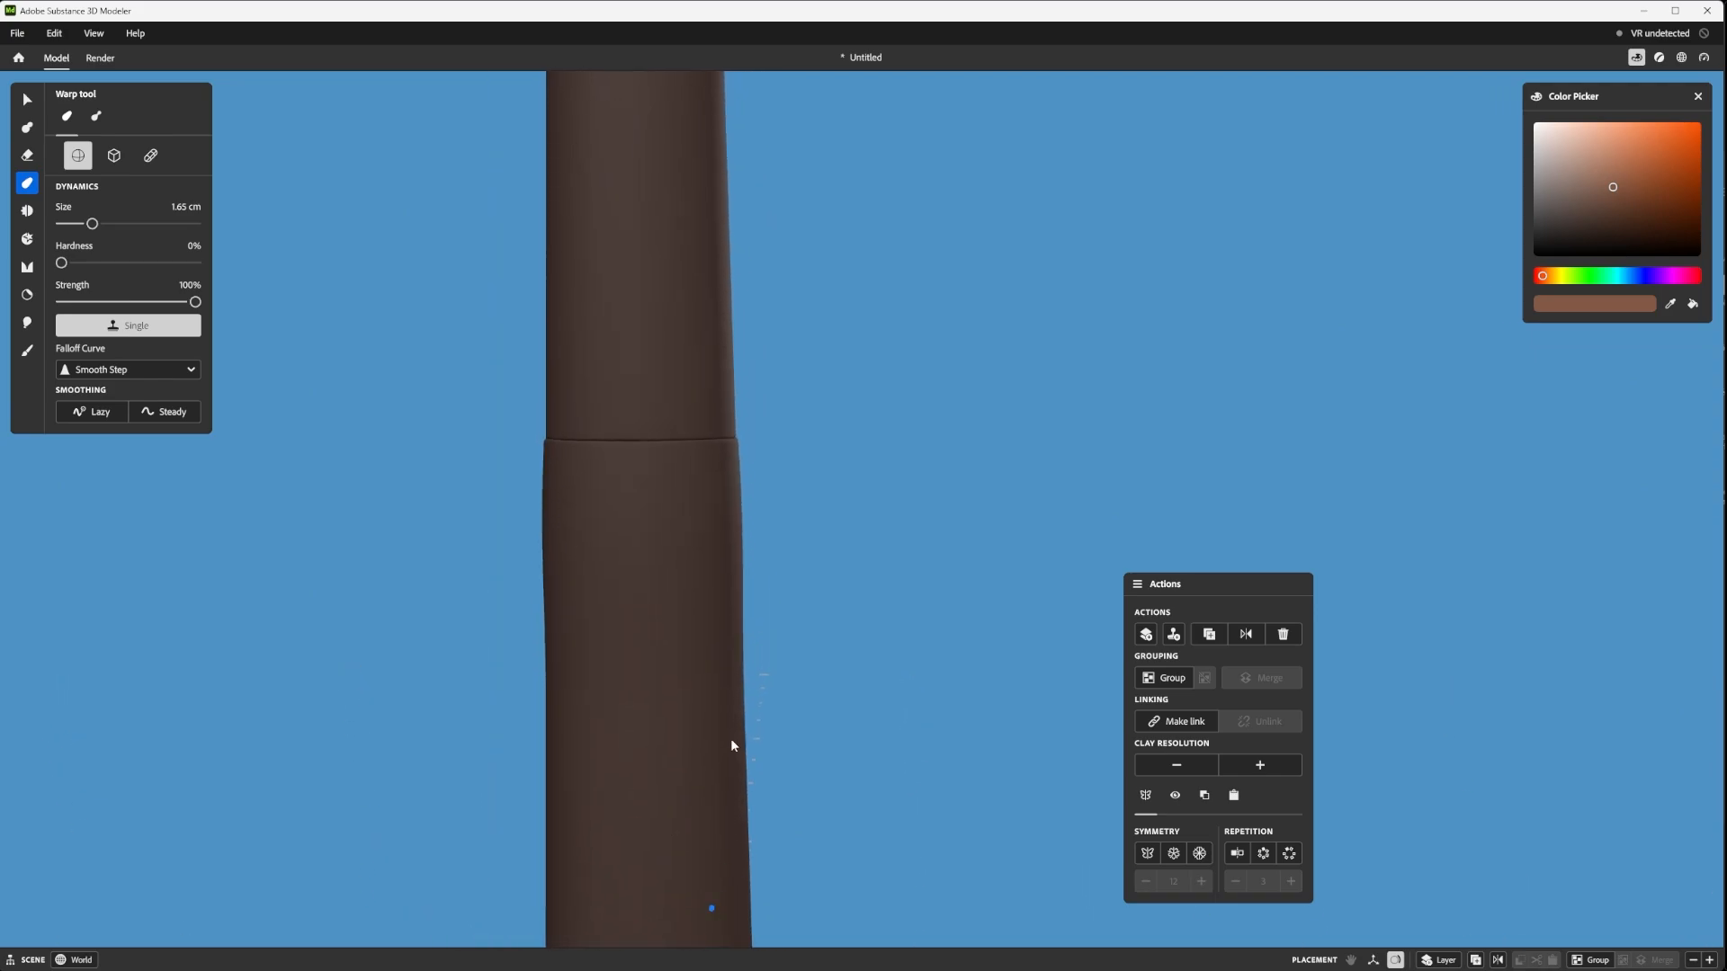
pyautogui.scroll(3, 693, 389)
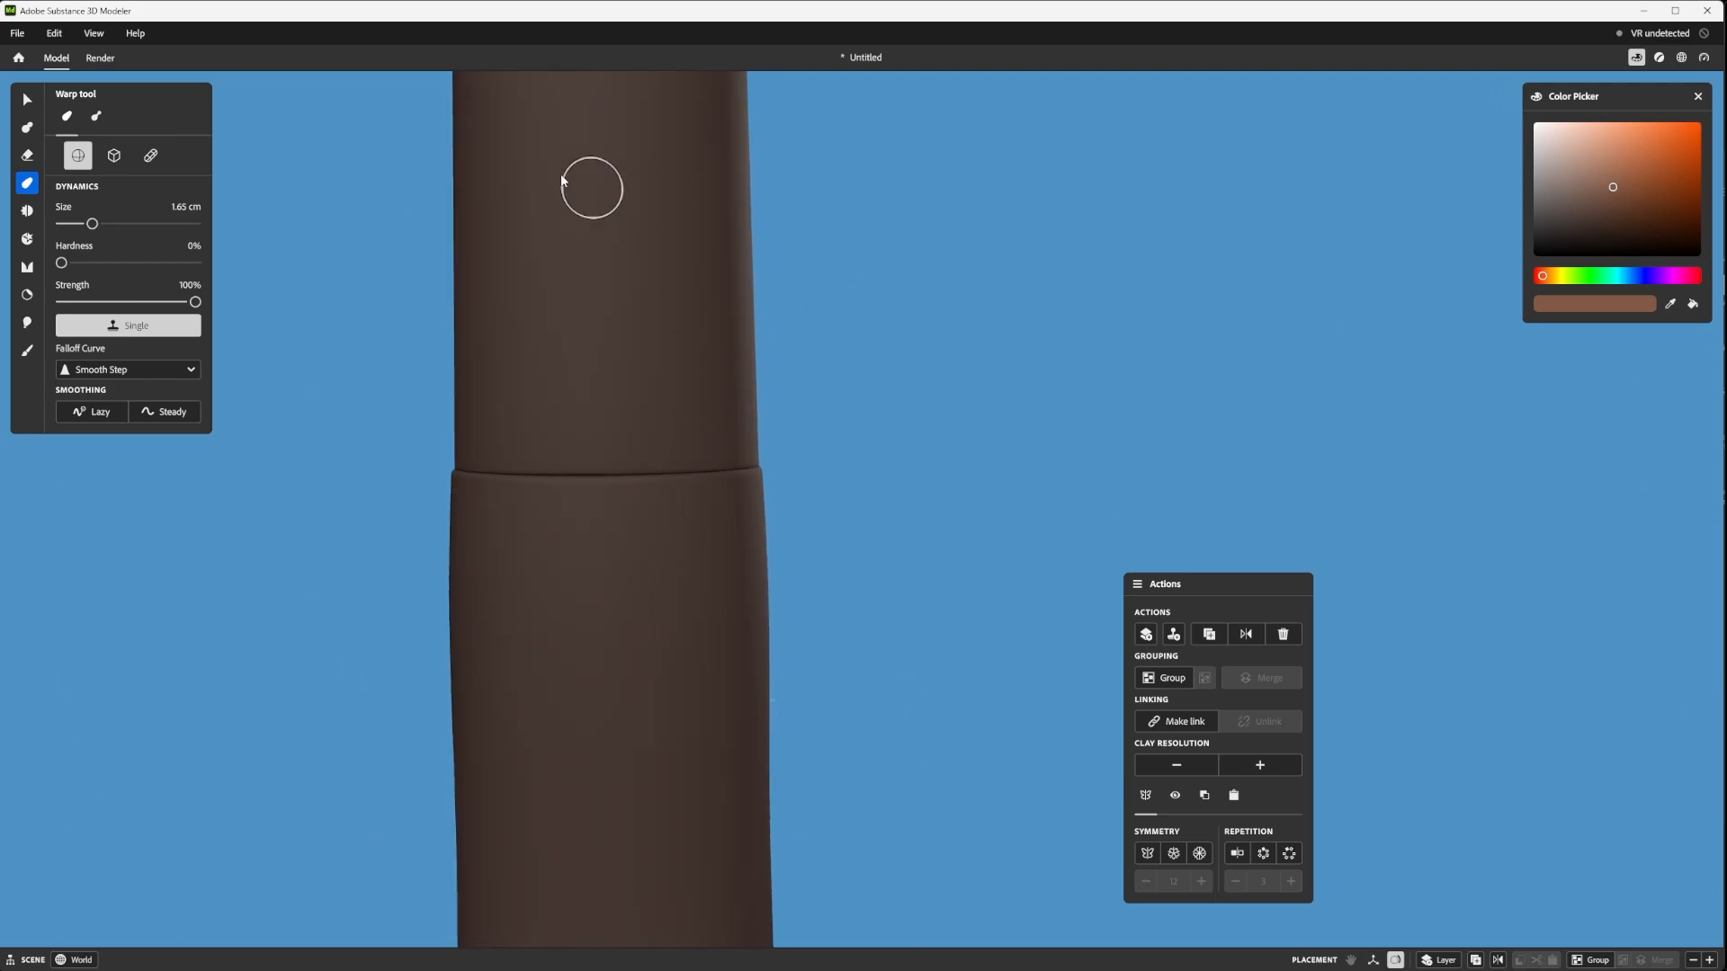
pyautogui.press('s')
pyautogui.click(630, 285)
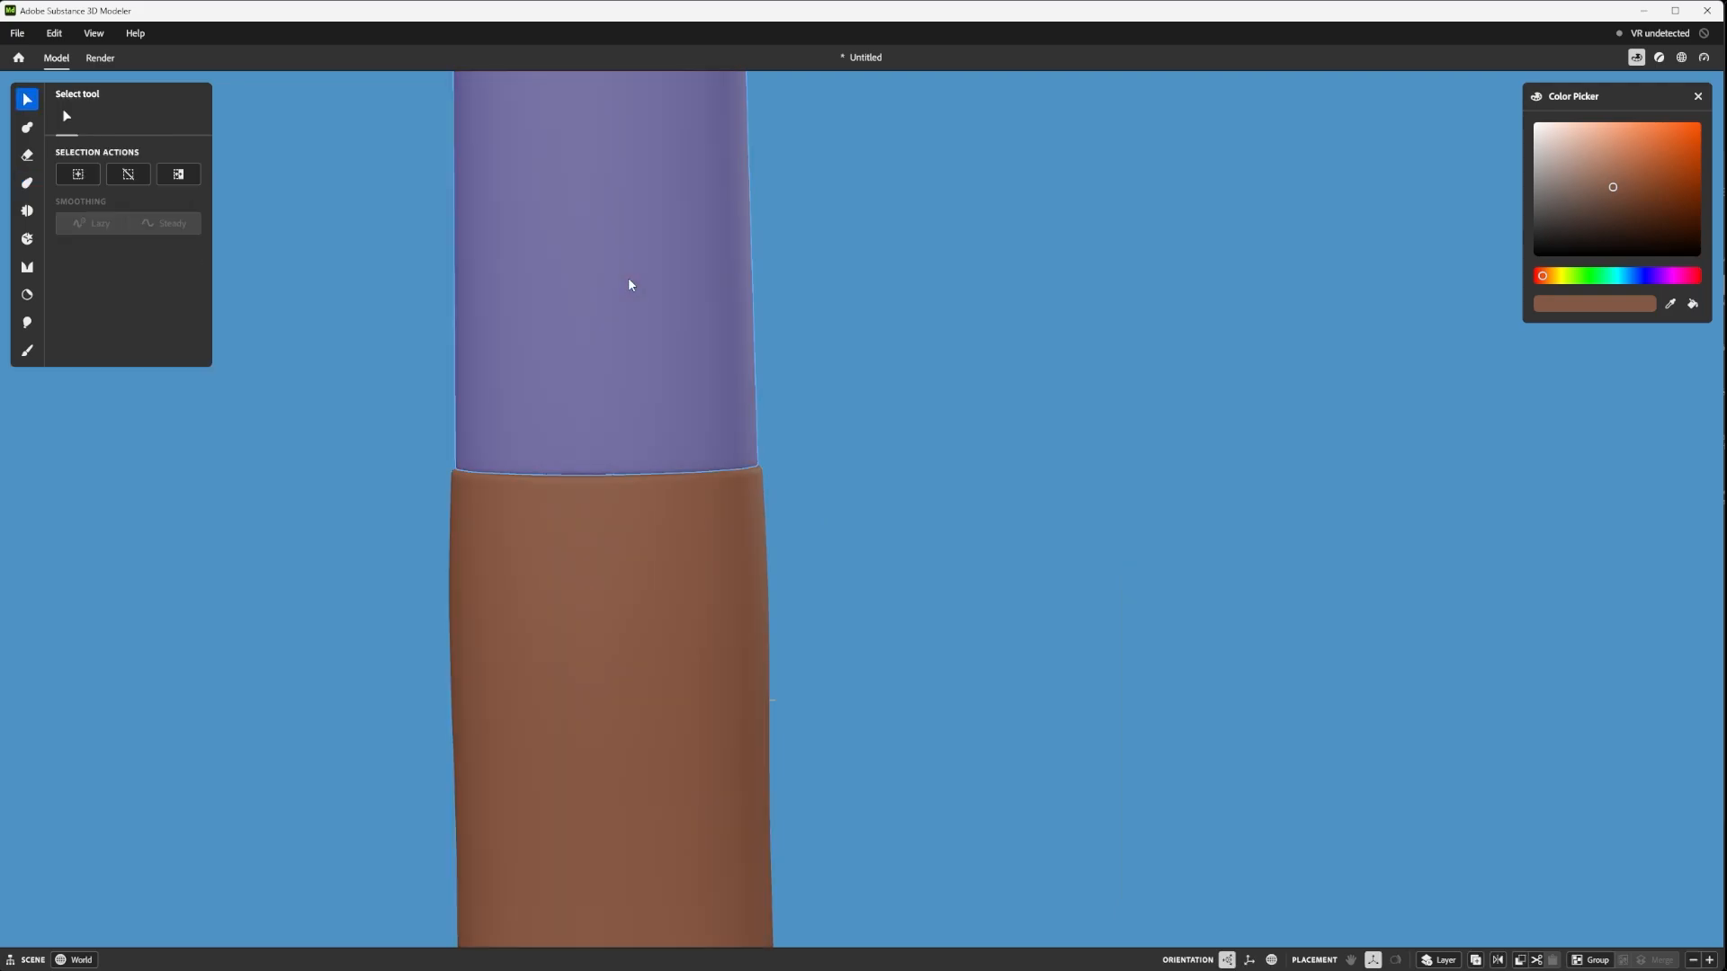
pyautogui.rightClick(929, 354)
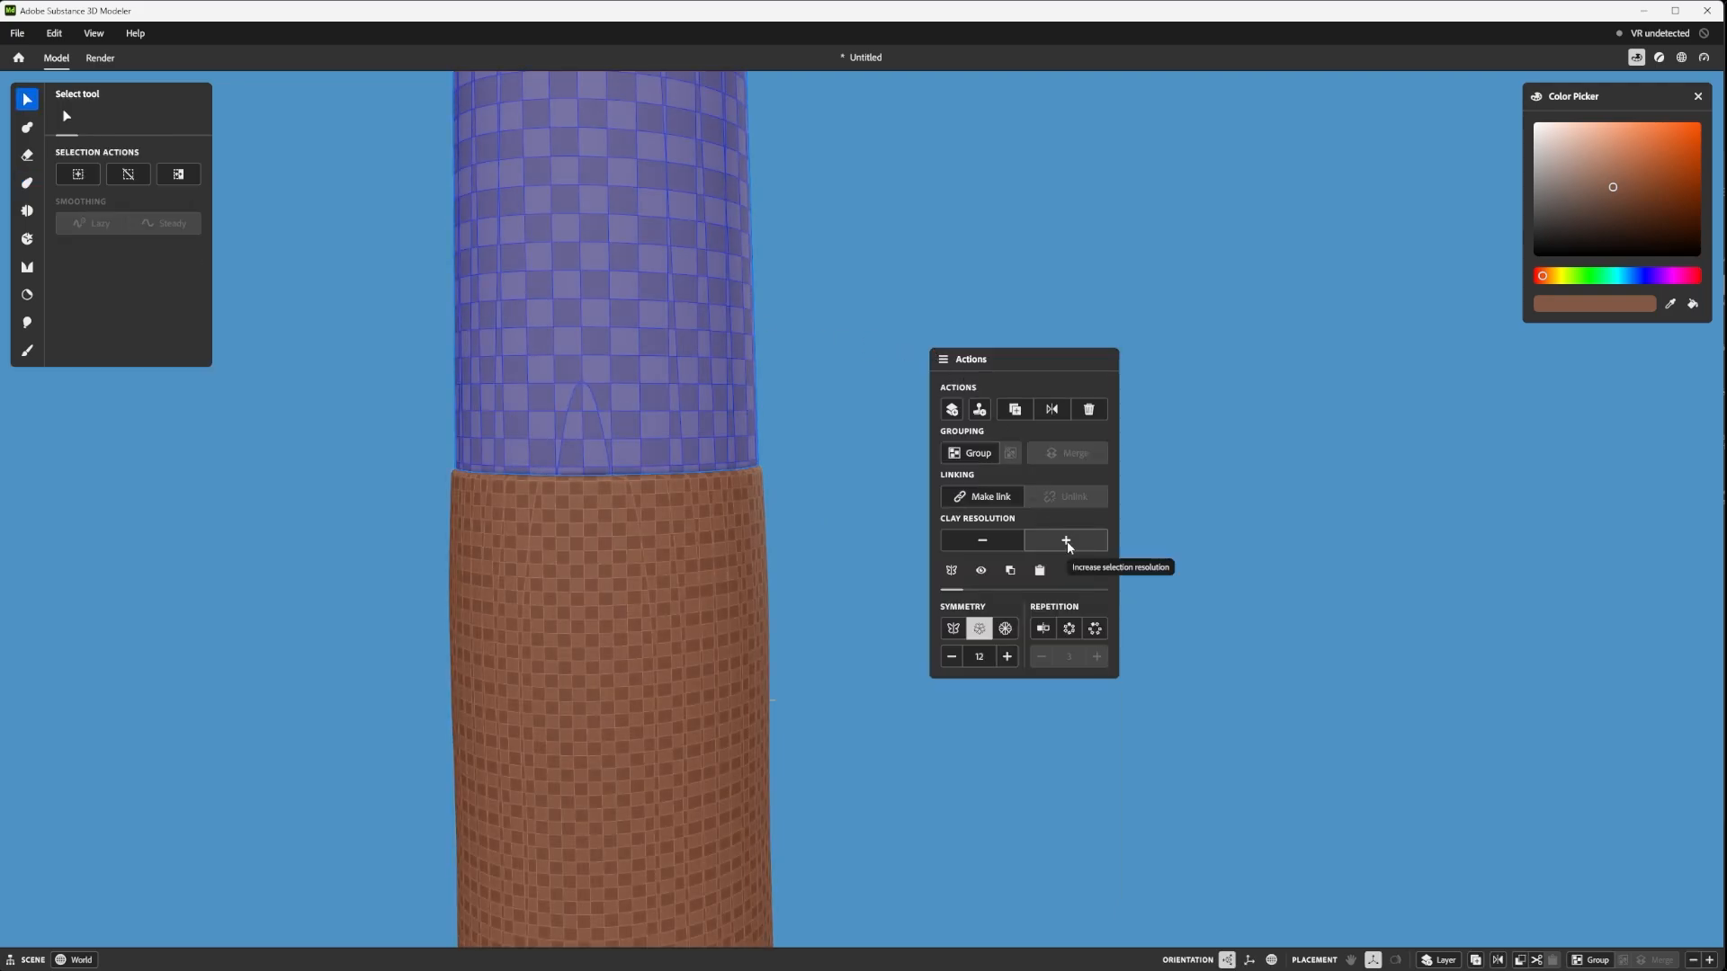
pyautogui.click(1068, 543)
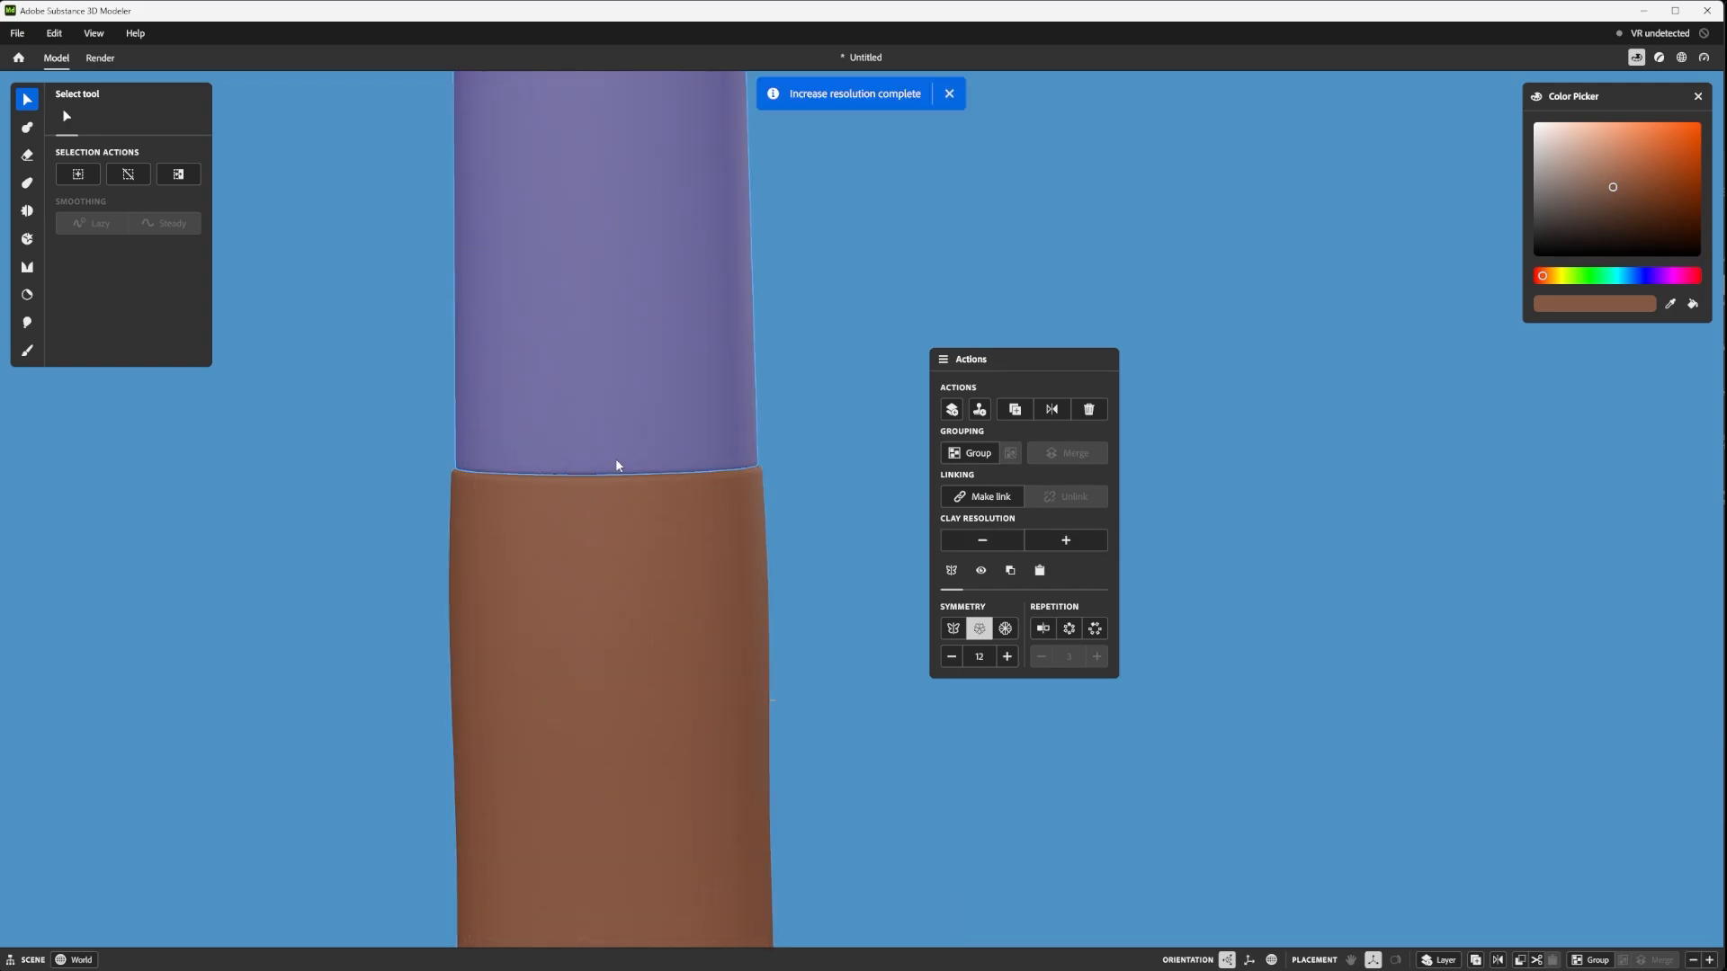
# - Clear the selection, bring the whole pen into view and show the scene materials
pyautogui.scroll(-5, 801, 502)
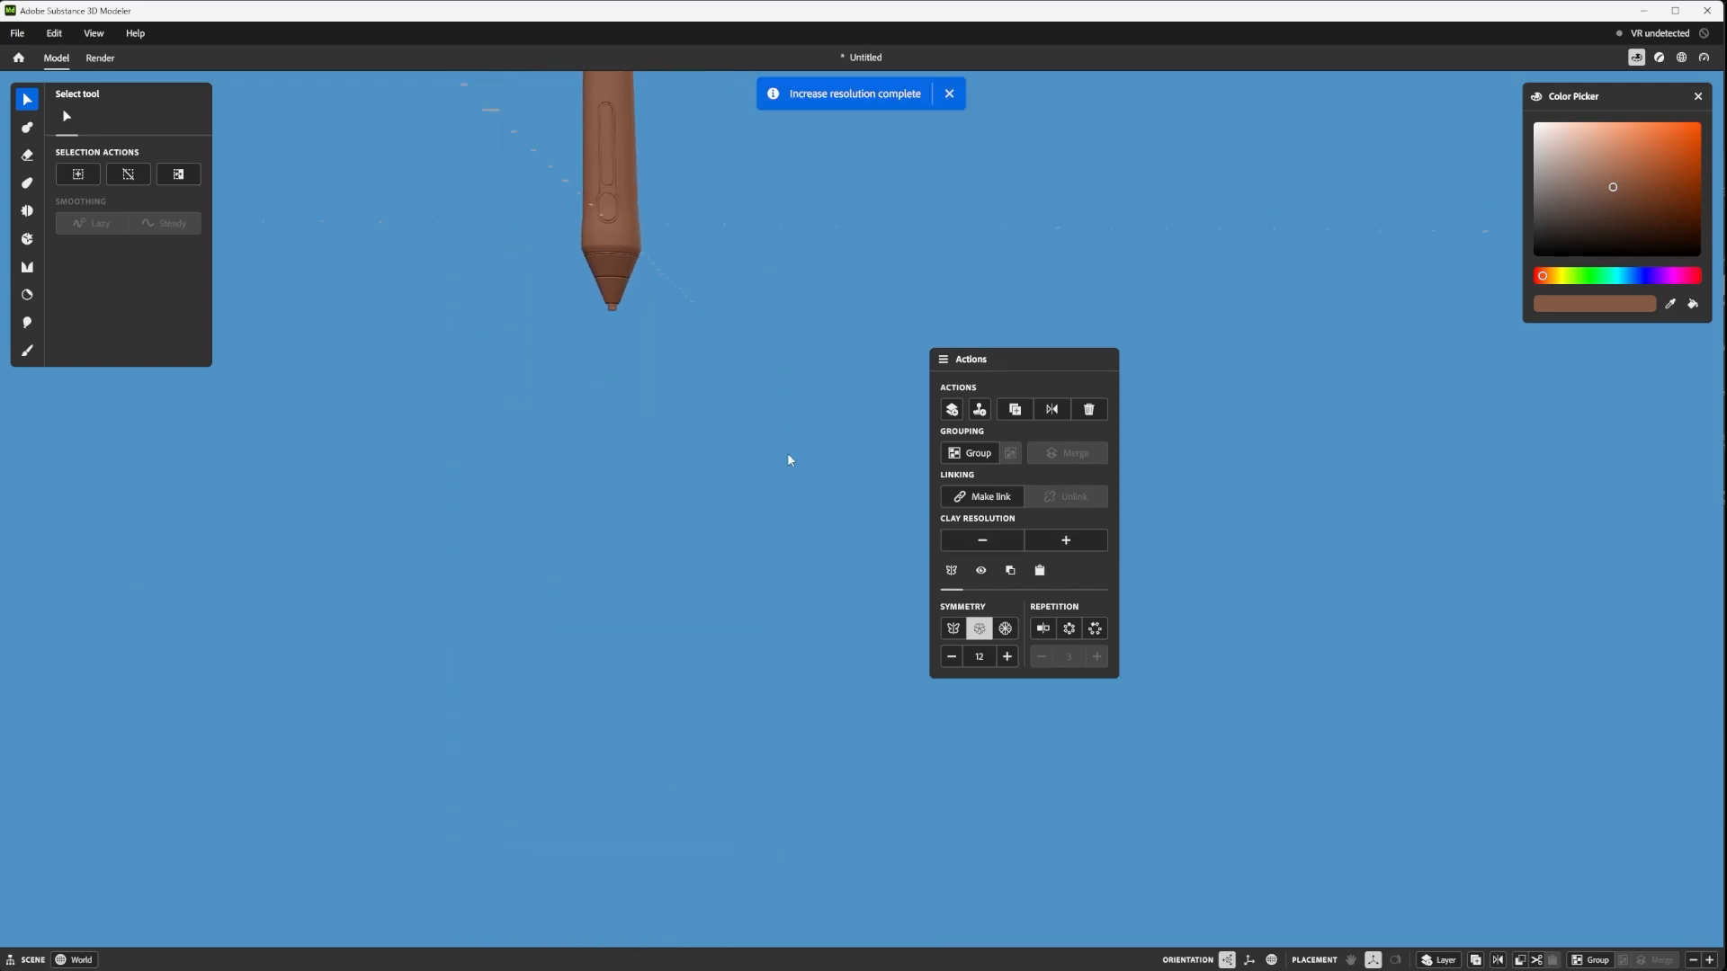
pyautogui.moveTo(779, 615); pyautogui.dragTo(1318, 370, button='middle')
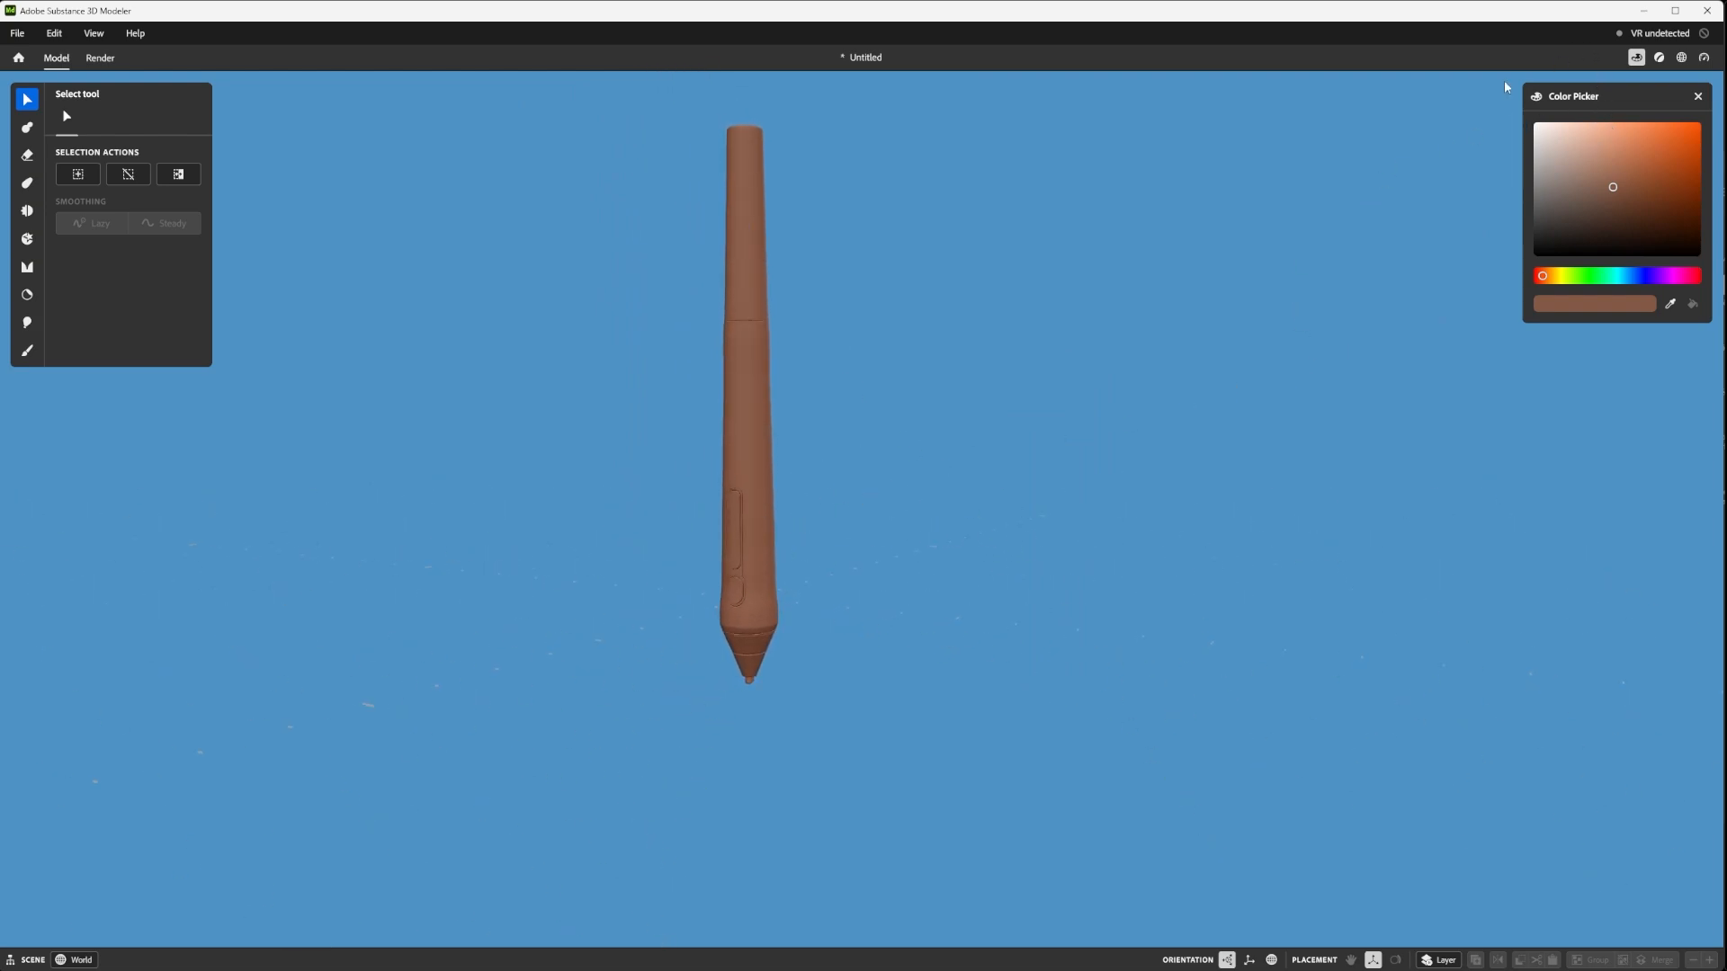
pyautogui.scroll(5, 825, 351)
pyautogui.scroll(-5, 833, 348)
pyautogui.scroll(2, 833, 343)
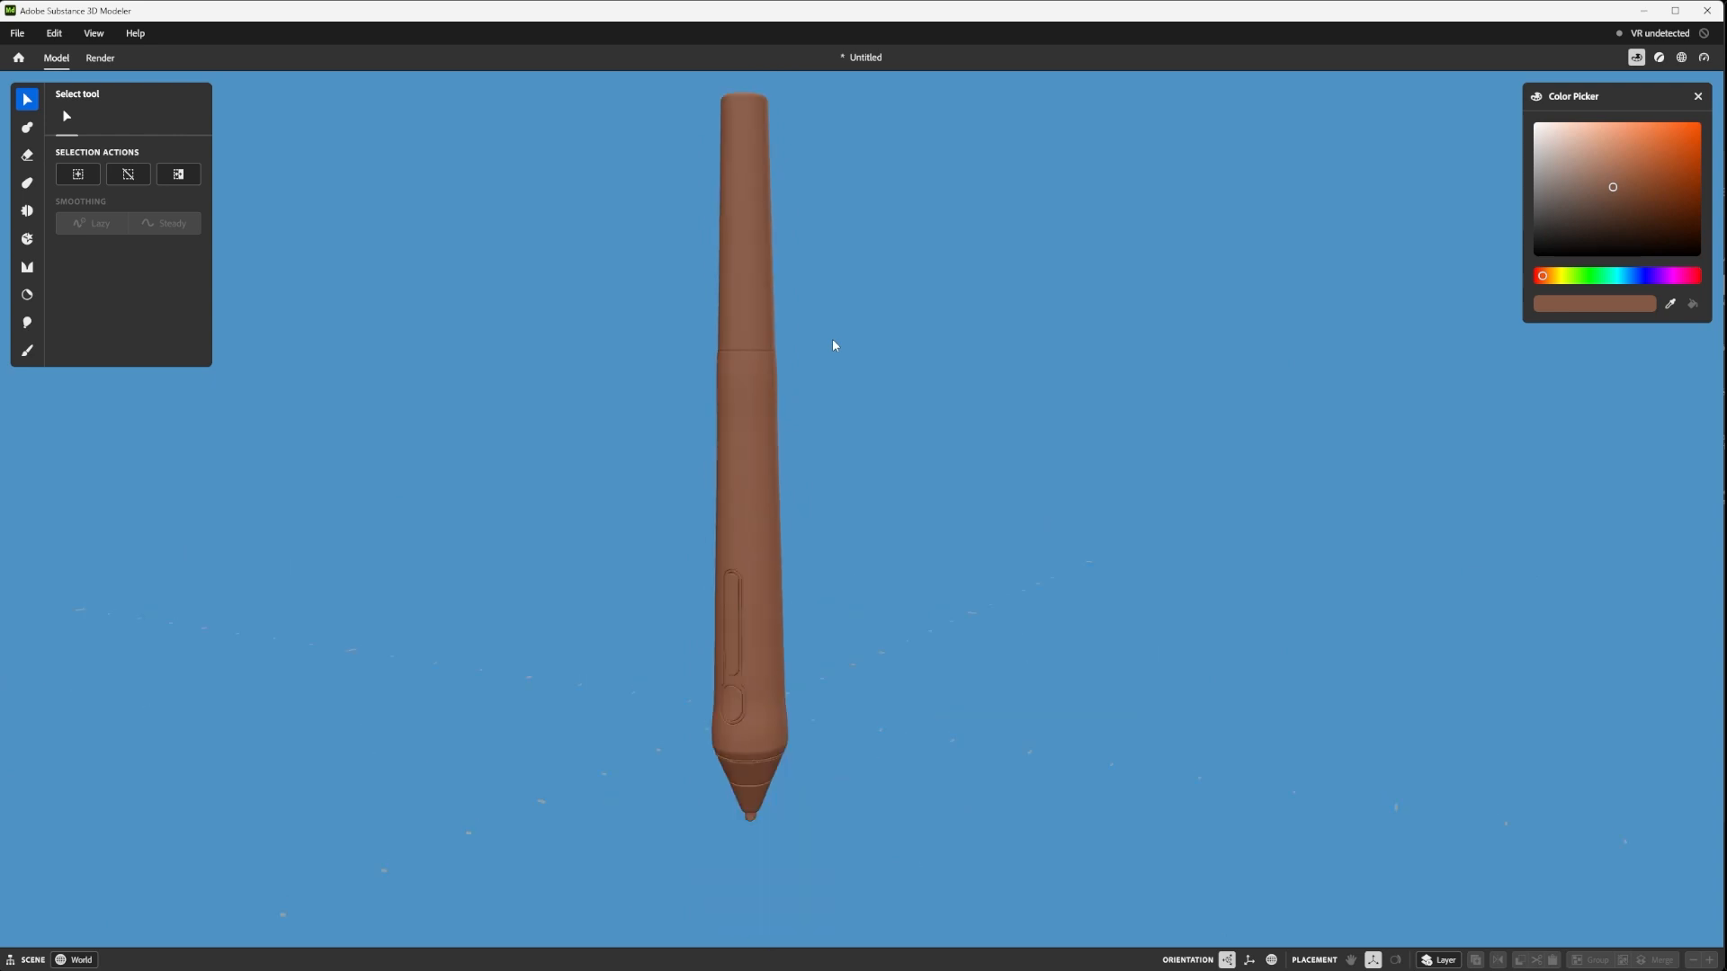
pyautogui.moveTo(833, 346); pyautogui.dragTo(989, 319, button='middle')
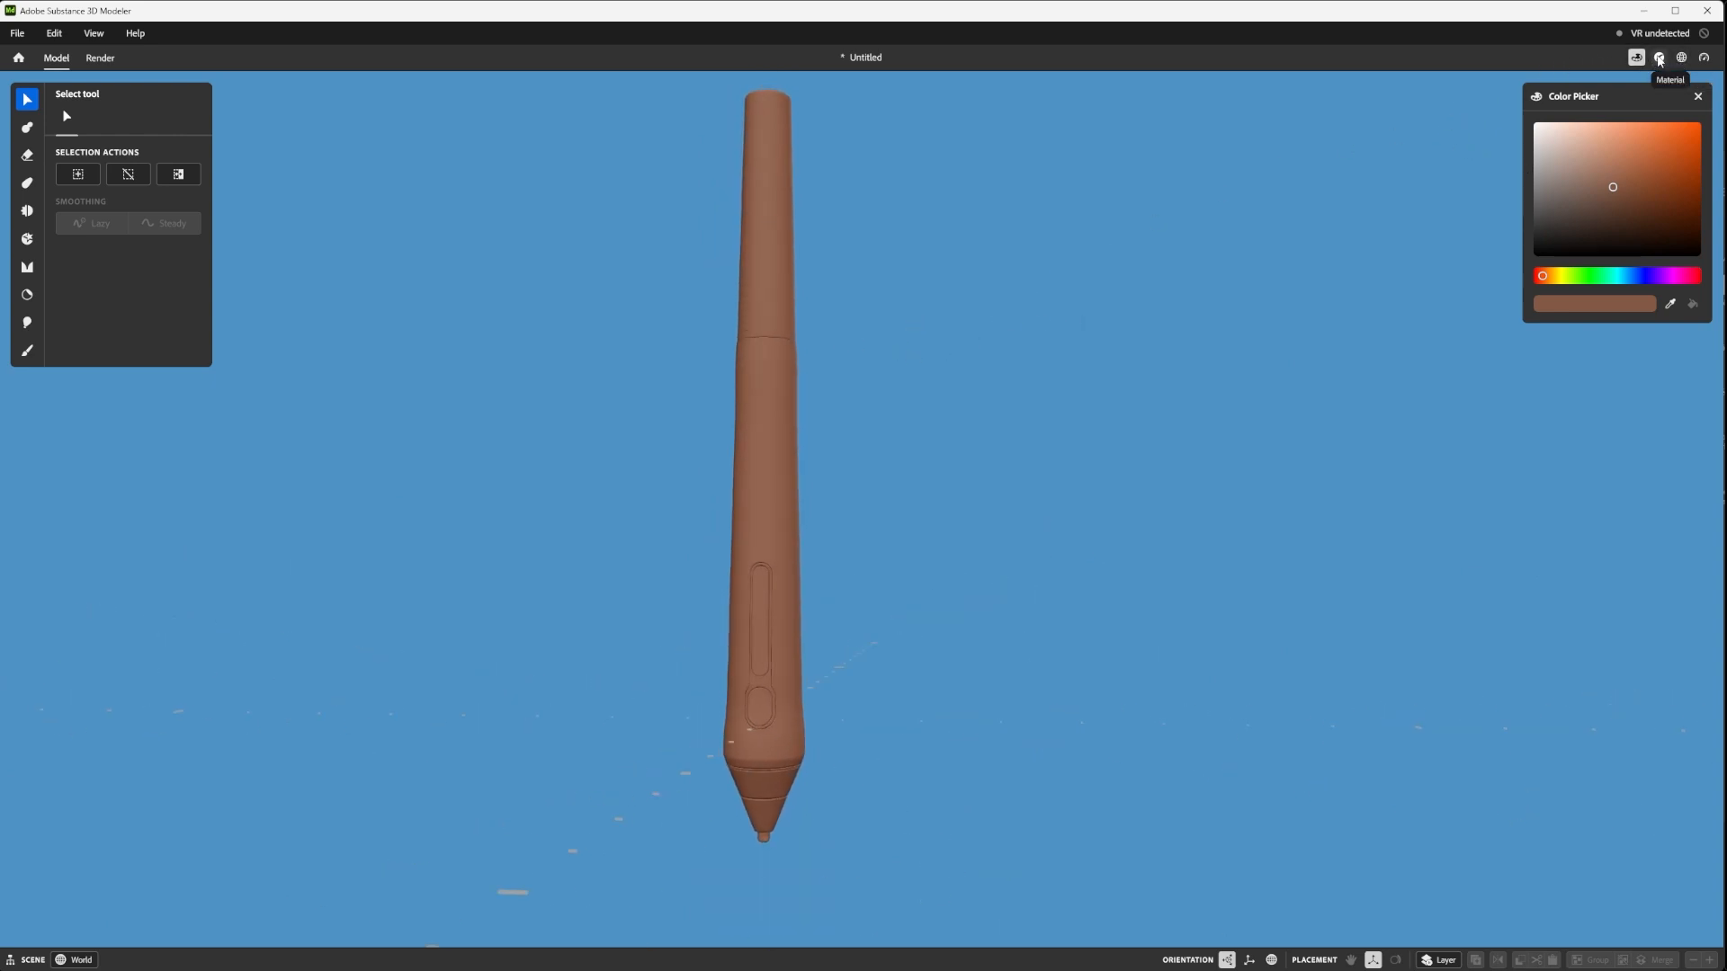
pyautogui.click(1659, 57)
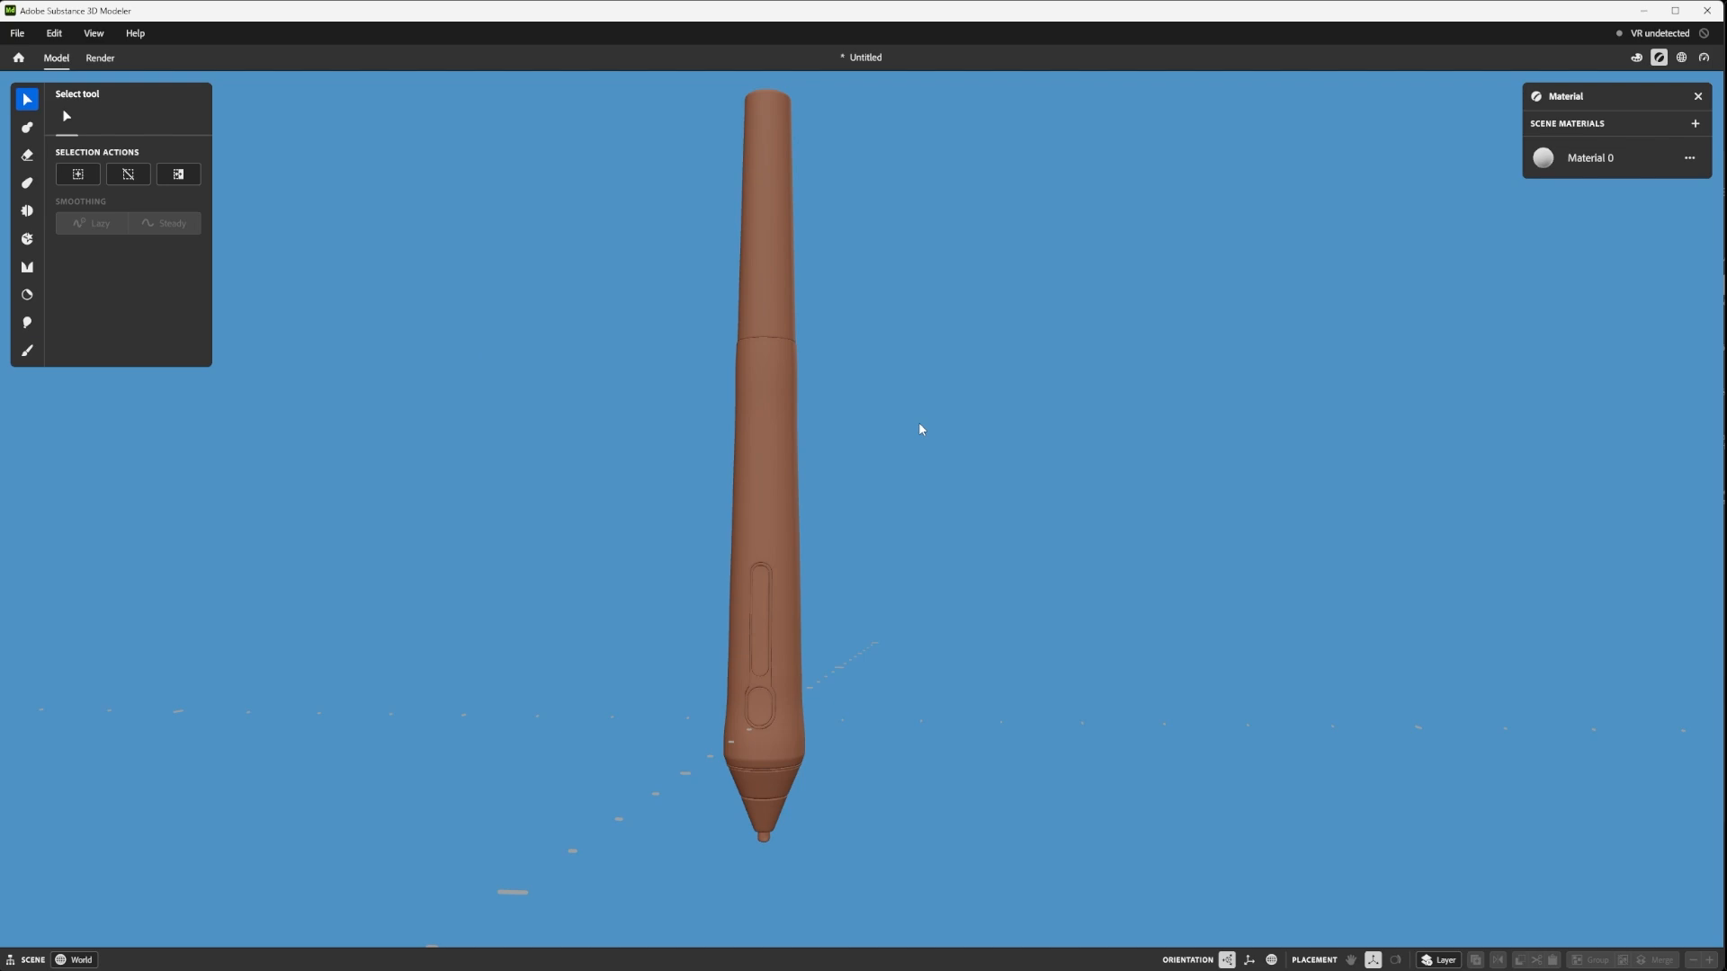
# - Examine the whole pen's silhouette, side buttons and barrel joint from several angles
pyautogui.keyDown('alt'); pyautogui.moveTo(919, 423); pyautogui.dragTo(972, 513); pyautogui.keyUp('alt')
pyautogui.scroll(-3, 948, 497)
pyautogui.keyDown('alt'); pyautogui.moveTo(923, 406); pyautogui.dragTo(917, 489); pyautogui.keyUp('alt')
pyautogui.scroll(4, 913, 397)
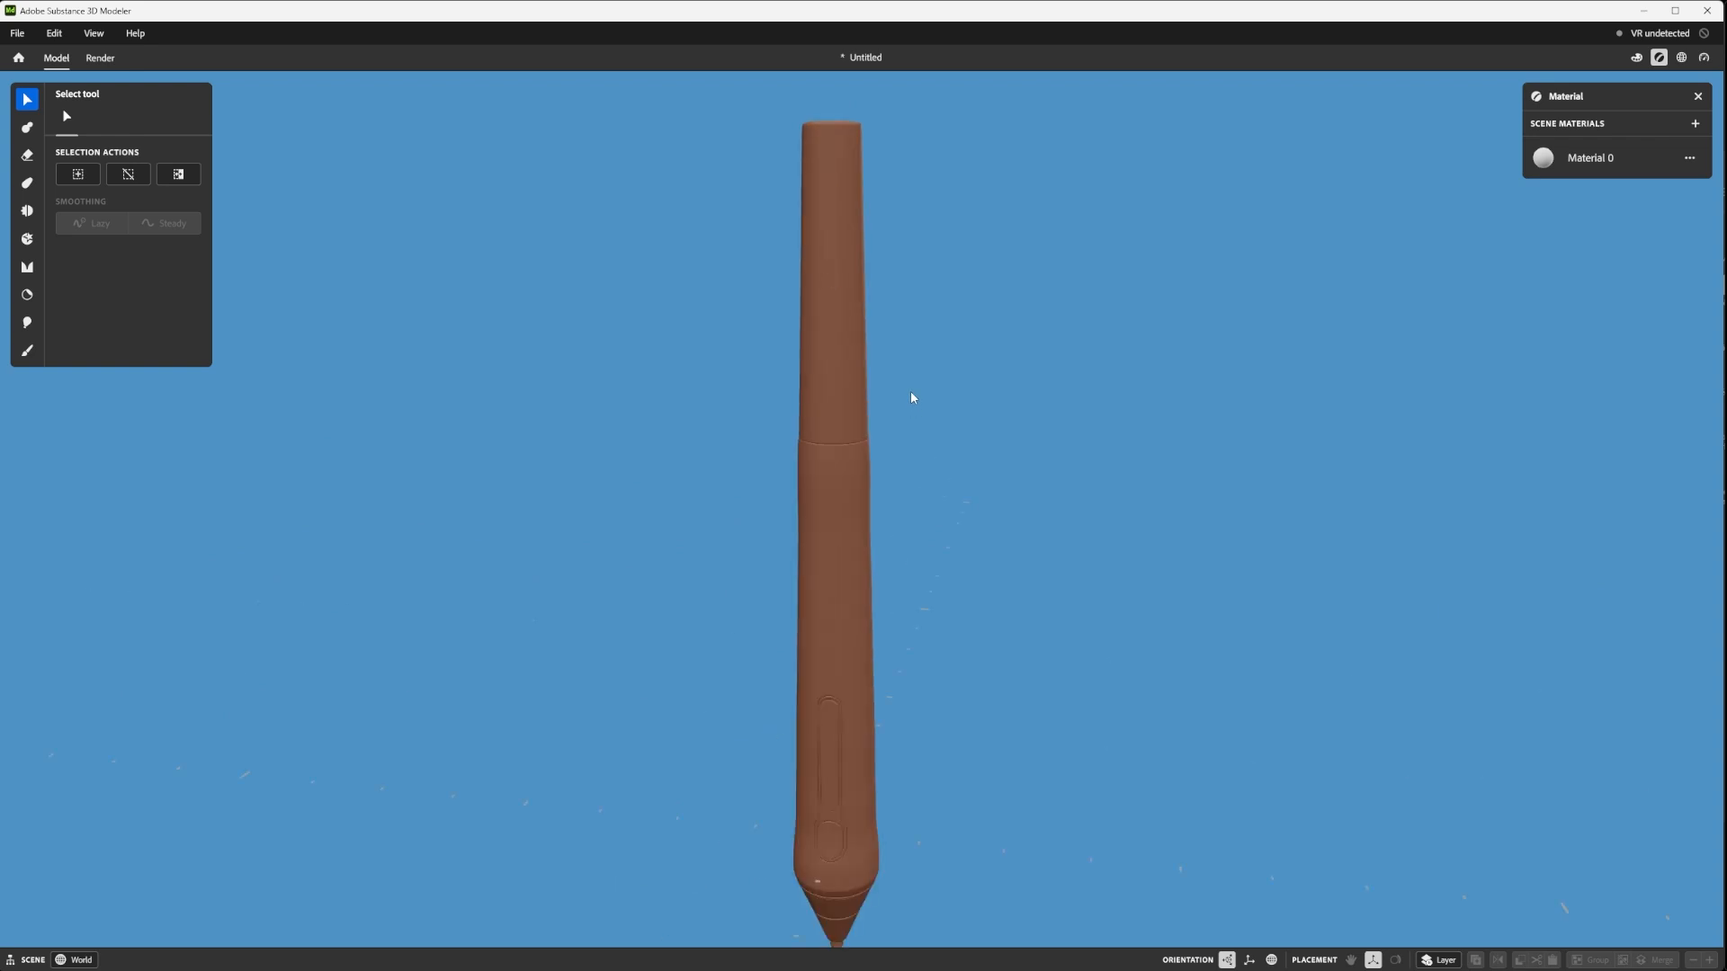
pyautogui.scroll(-3, 913, 394)
pyautogui.scroll(2, 930, 370)
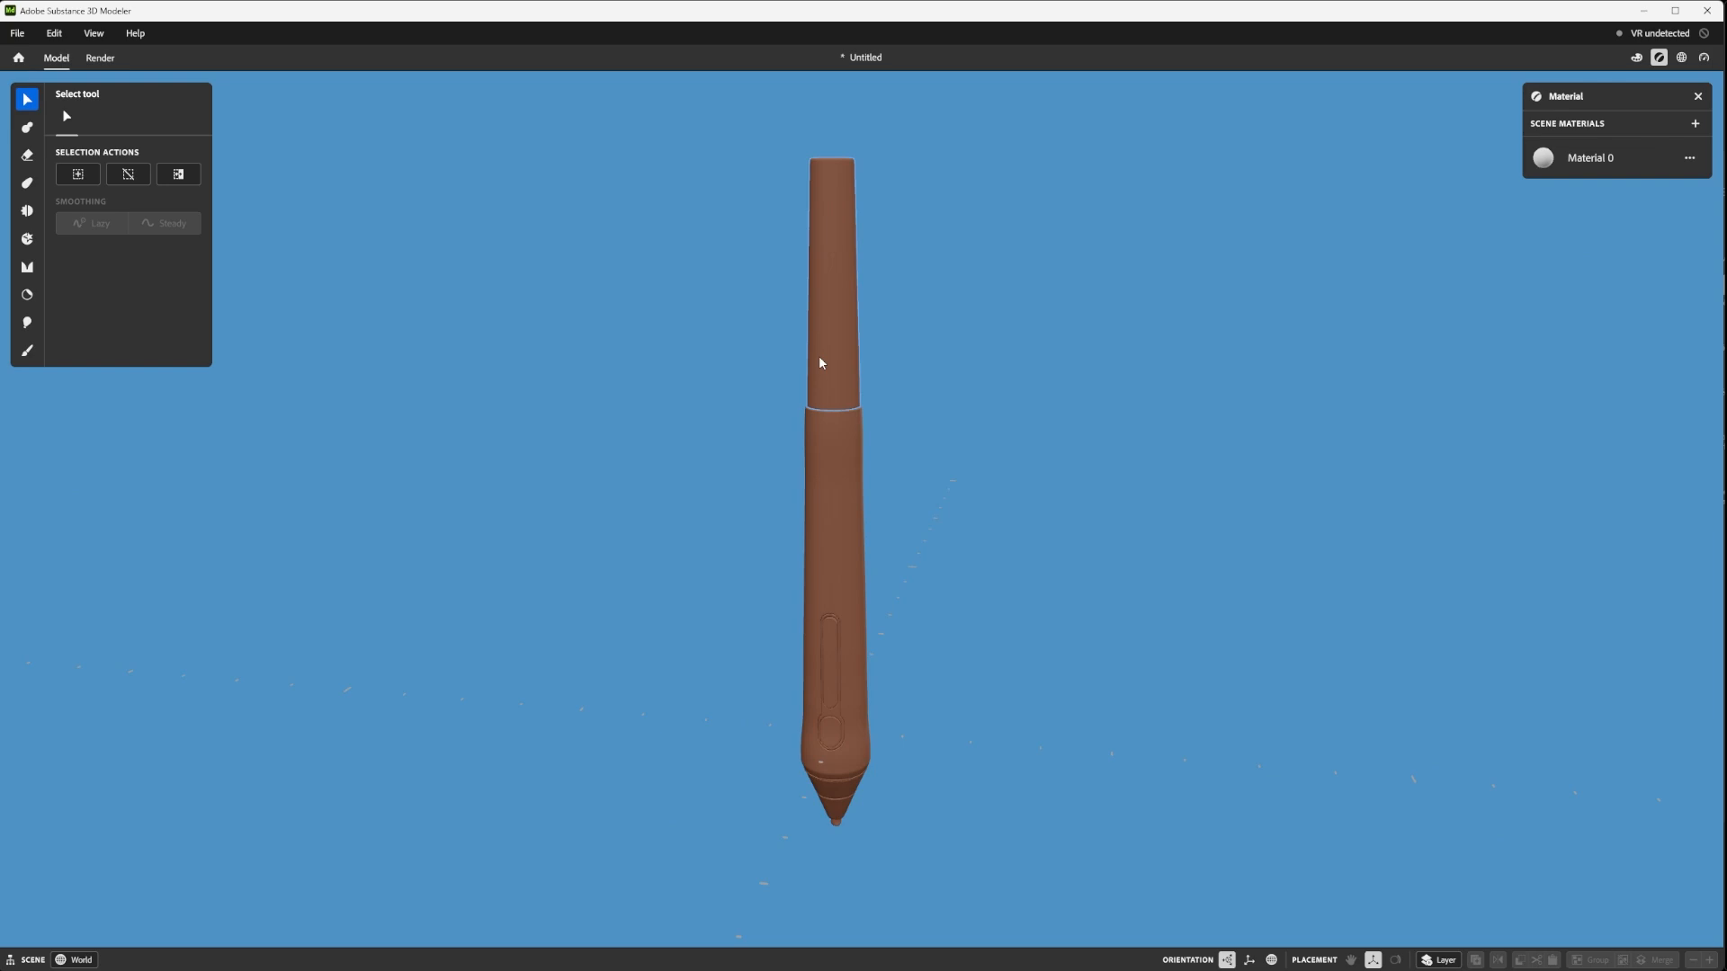
pyautogui.keyDown('alt'); pyautogui.moveTo(952, 485); pyautogui.dragTo(976, 456, button='middle'); pyautogui.keyUp('alt')
pyautogui.keyDown('alt'); pyautogui.moveTo(1044, 463); pyautogui.dragTo(956, 467); pyautogui.keyUp('alt')
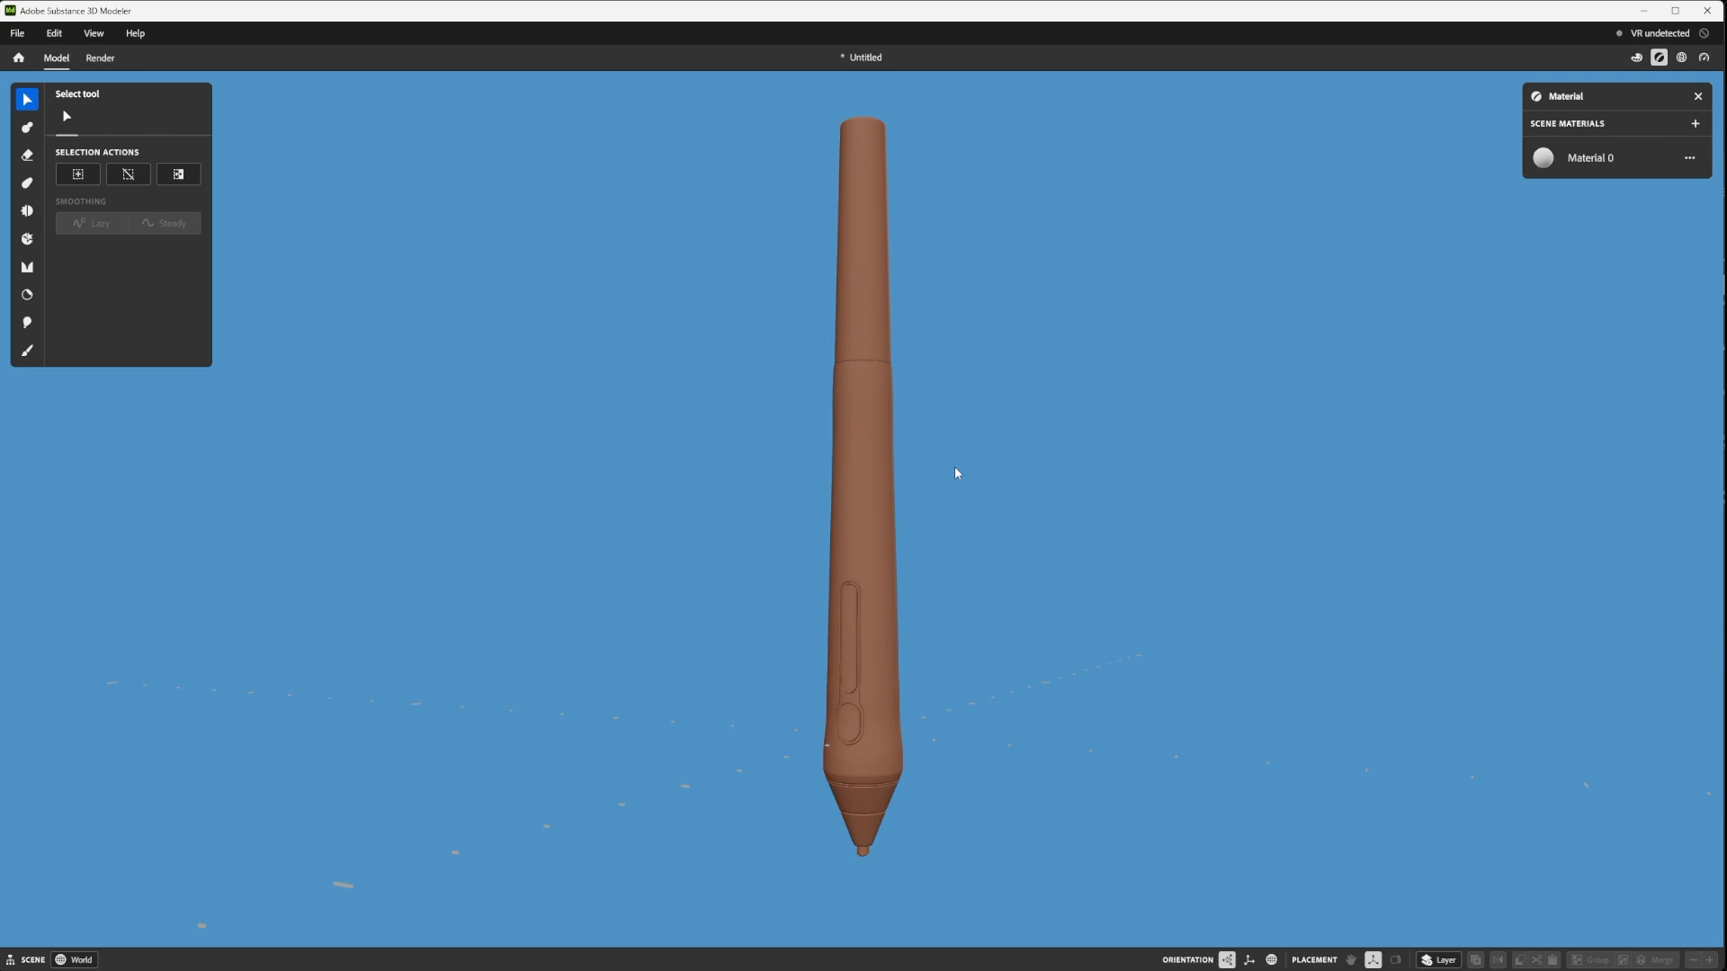
pyautogui.moveTo(952, 497); pyautogui.dragTo(910, 636, button='middle')
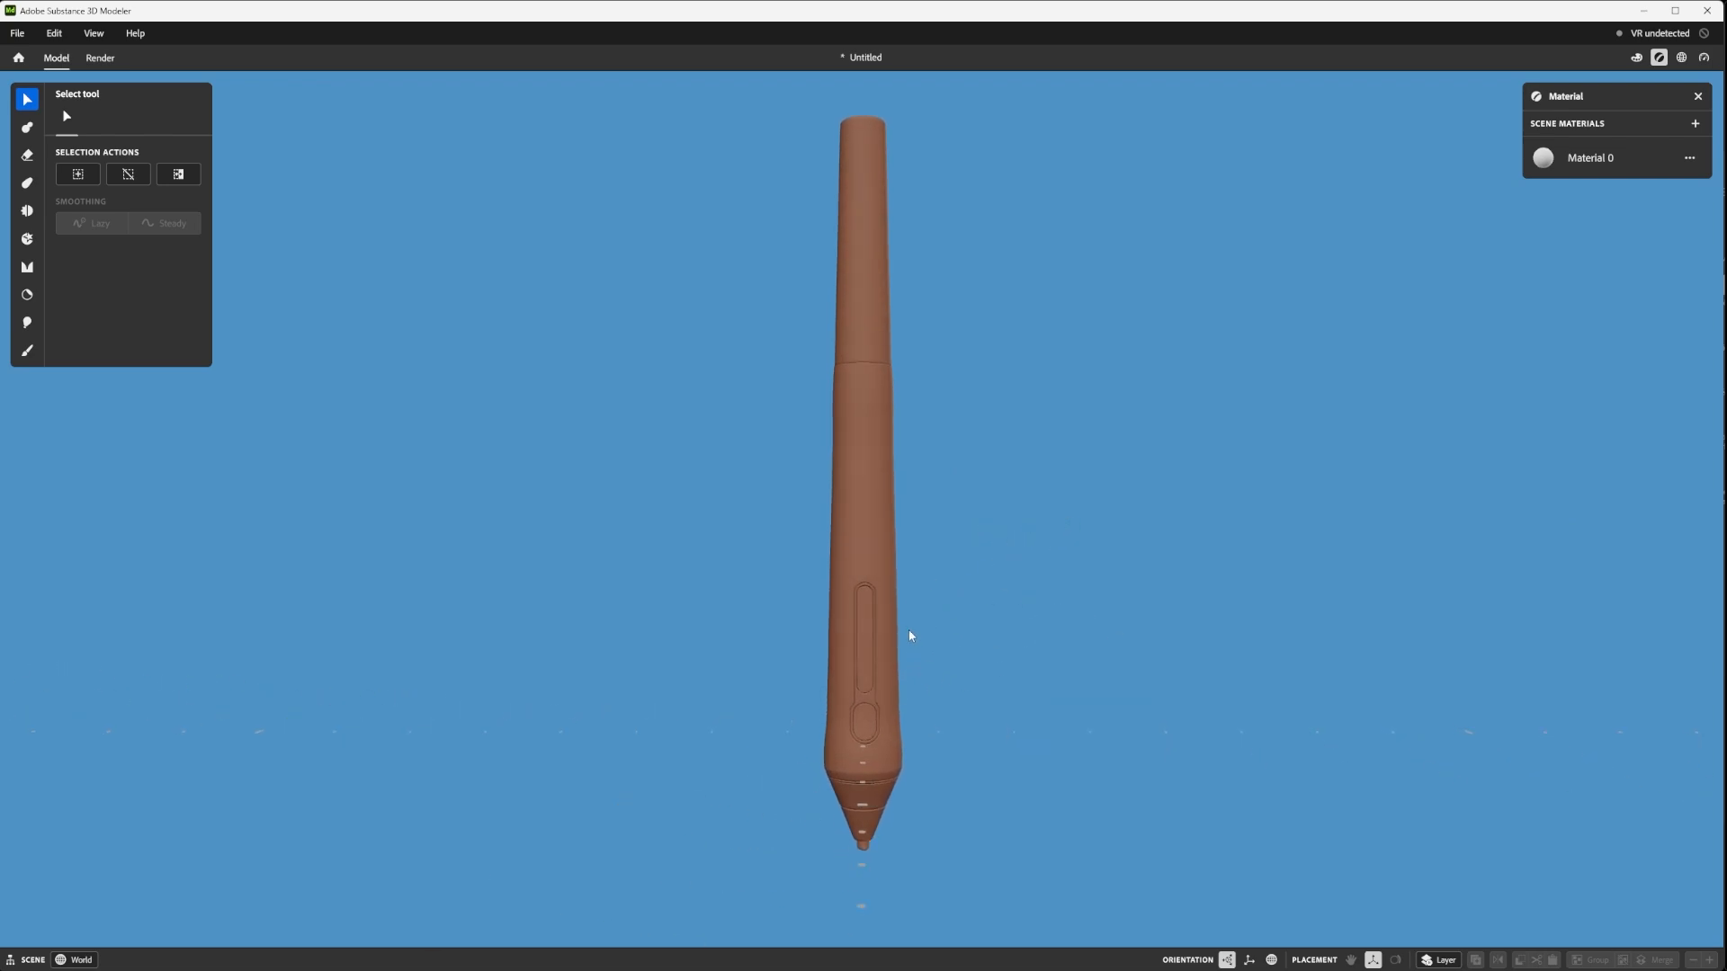
pyautogui.scroll(2, 910, 636)
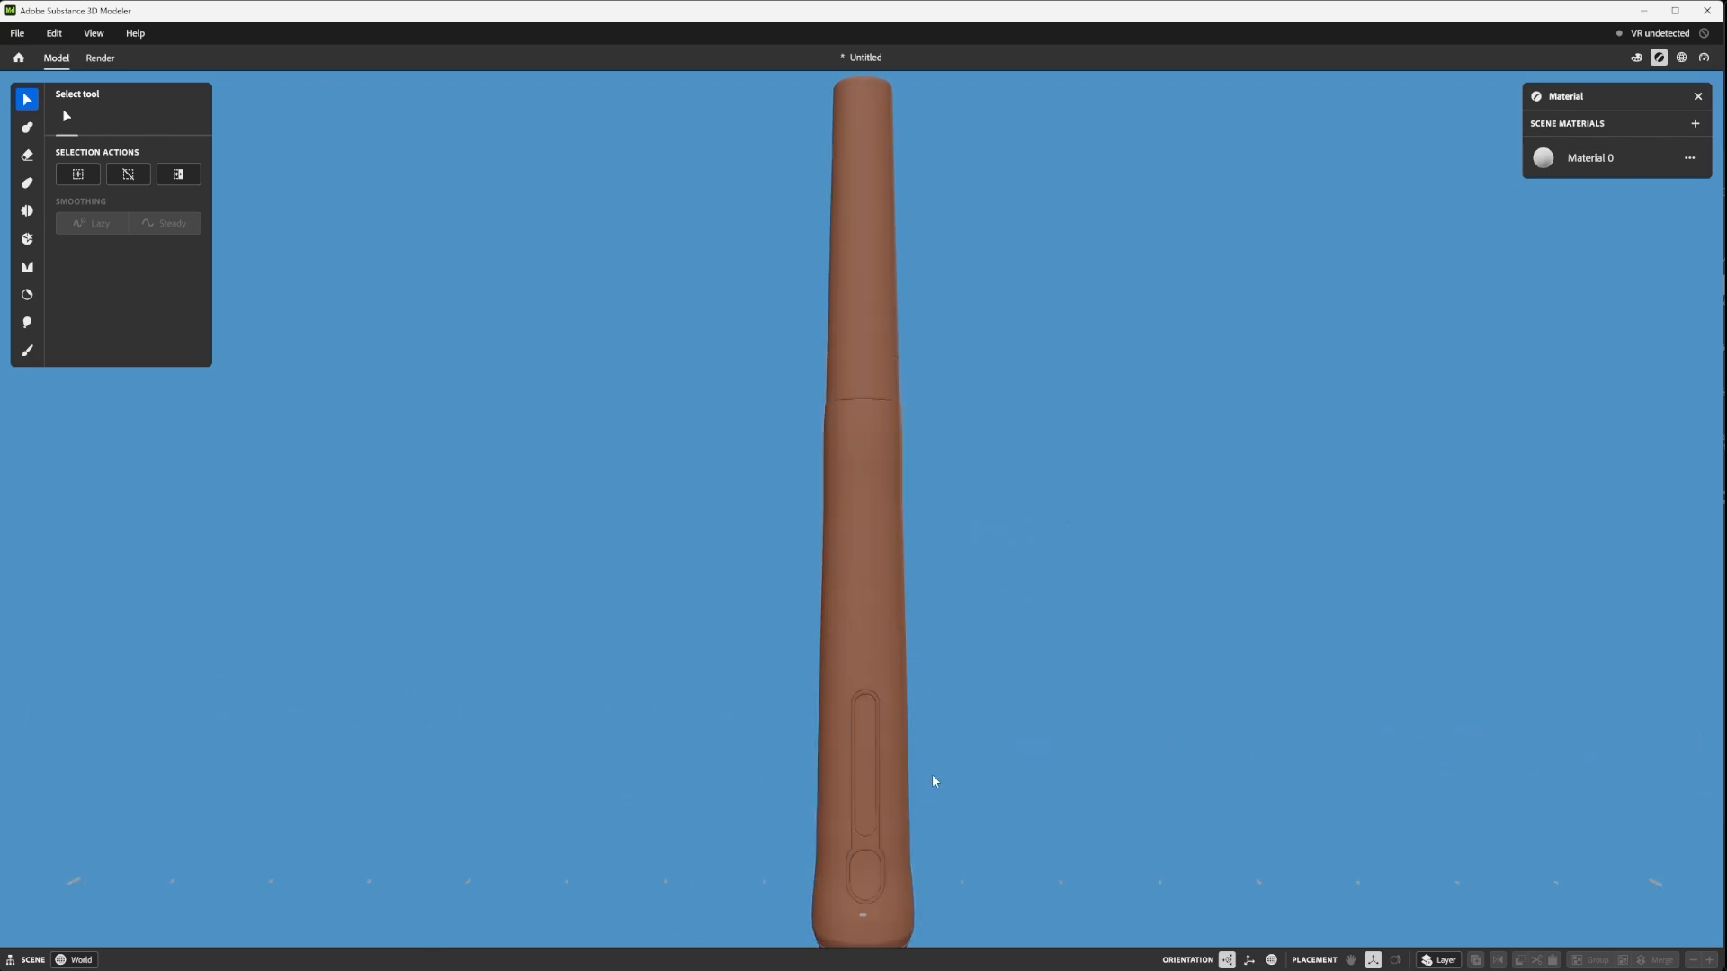
pyautogui.scroll(-3, 963, 718)
pyautogui.scroll(2, 966, 709)
pyautogui.scroll(-2, 966, 710)
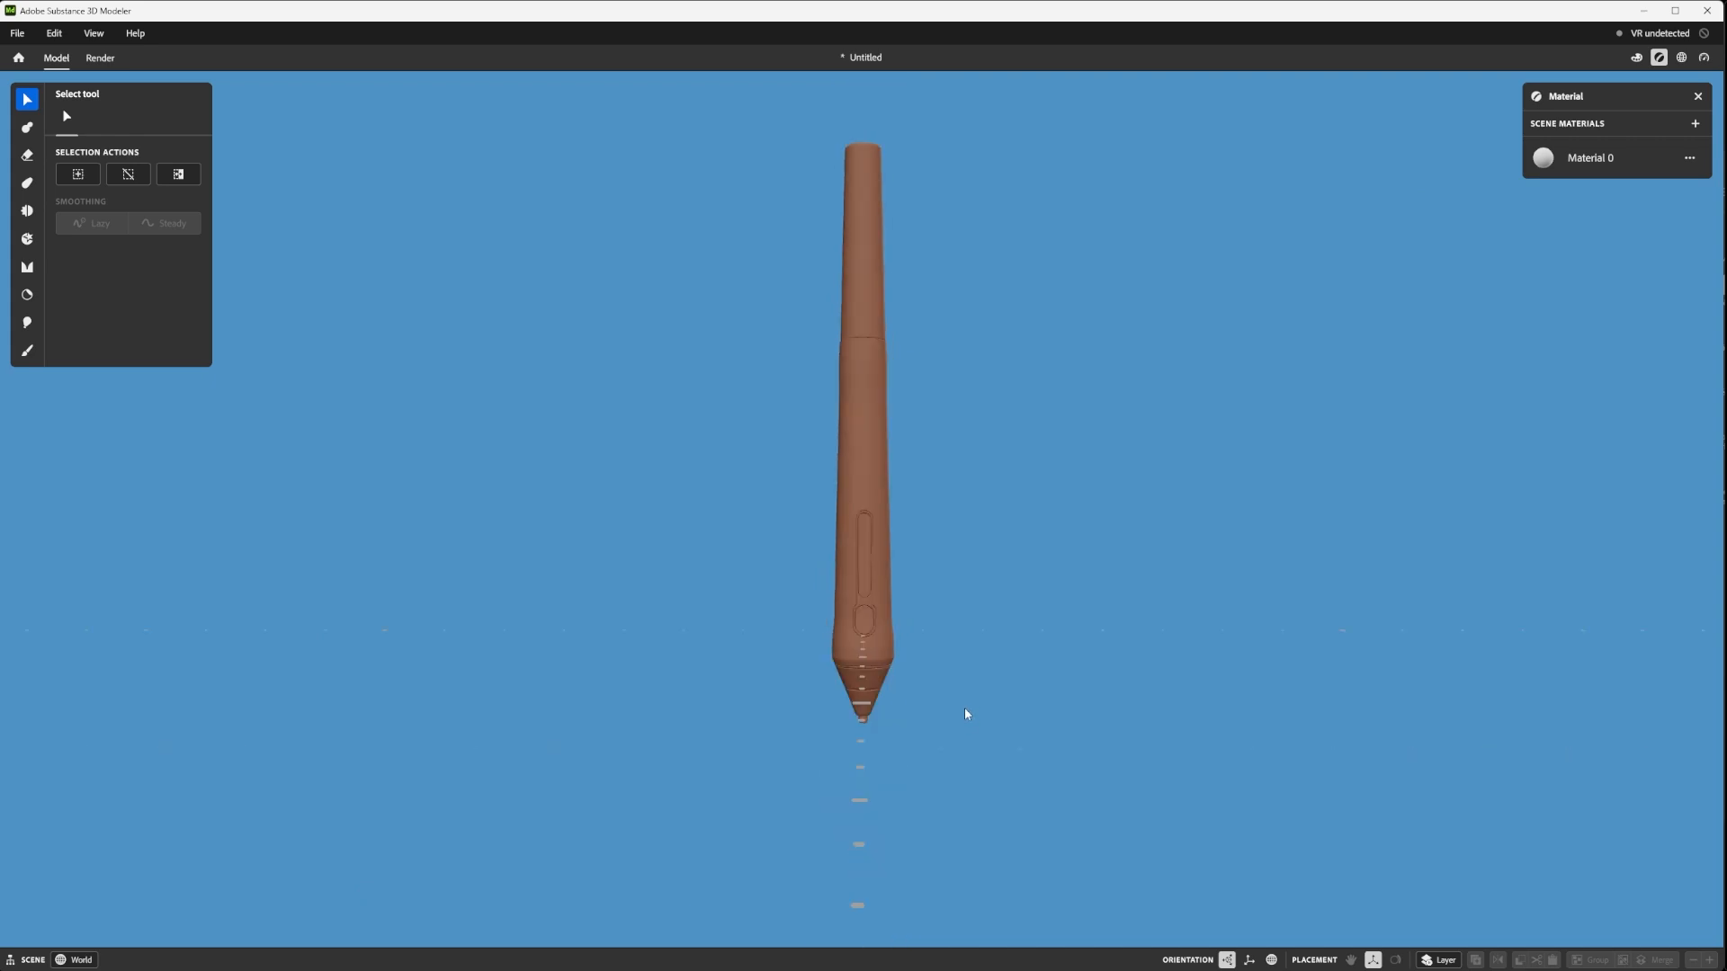
pyautogui.moveTo(971, 640); pyautogui.dragTo(916, 645, button='middle')
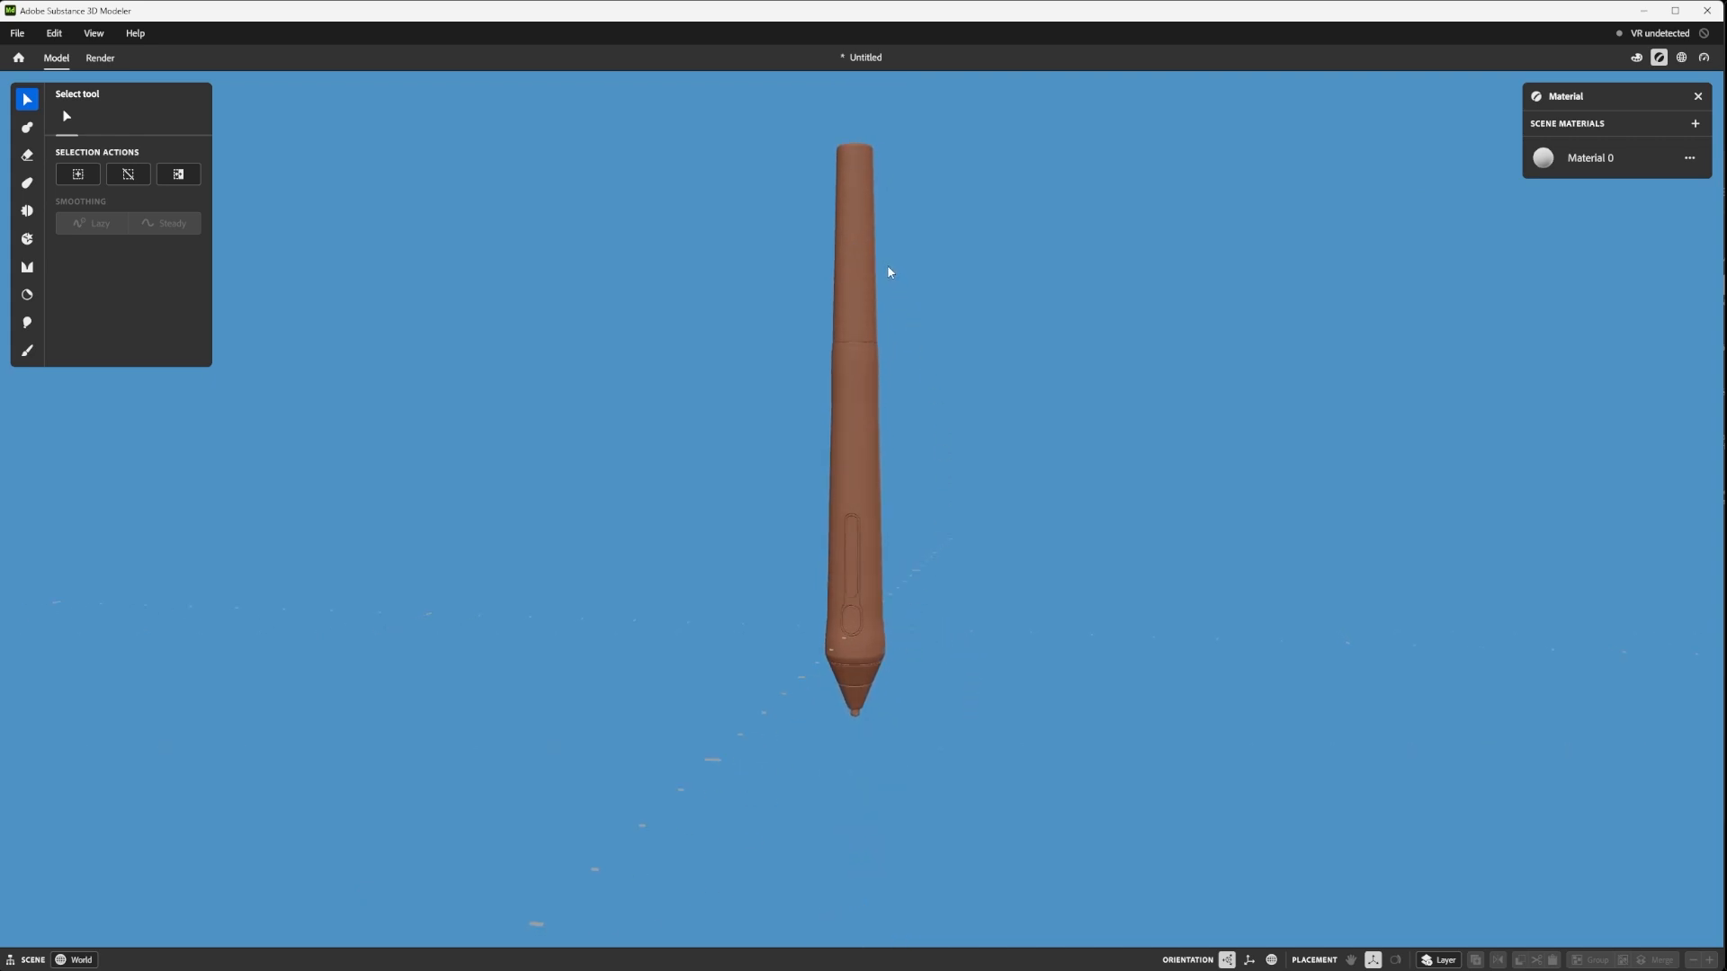
pyautogui.scroll(3, 888, 362)
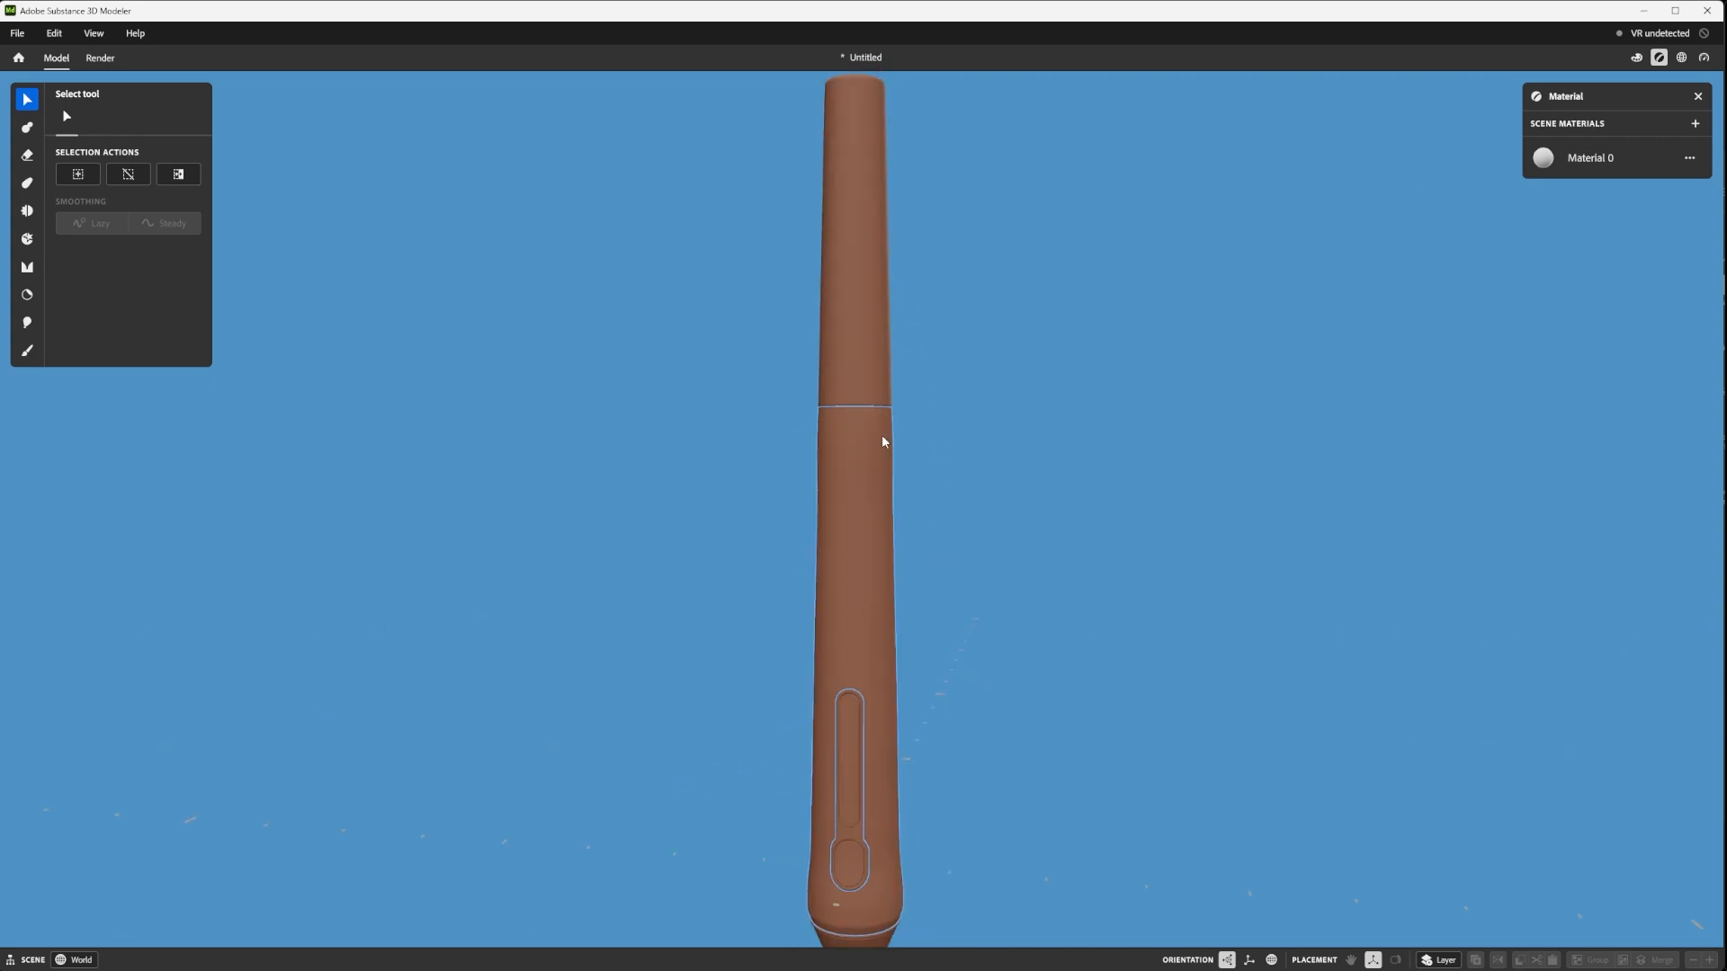
# - Set up the Warp tool for the pen's main body with a size of 0.11 m and a strength of 10%
pyautogui.press('w')
pyautogui.keyDown('ctrl'); pyautogui.moveTo(882, 459); pyautogui.dragTo(1030, 484, button='right'); pyautogui.keyUp('ctrl')
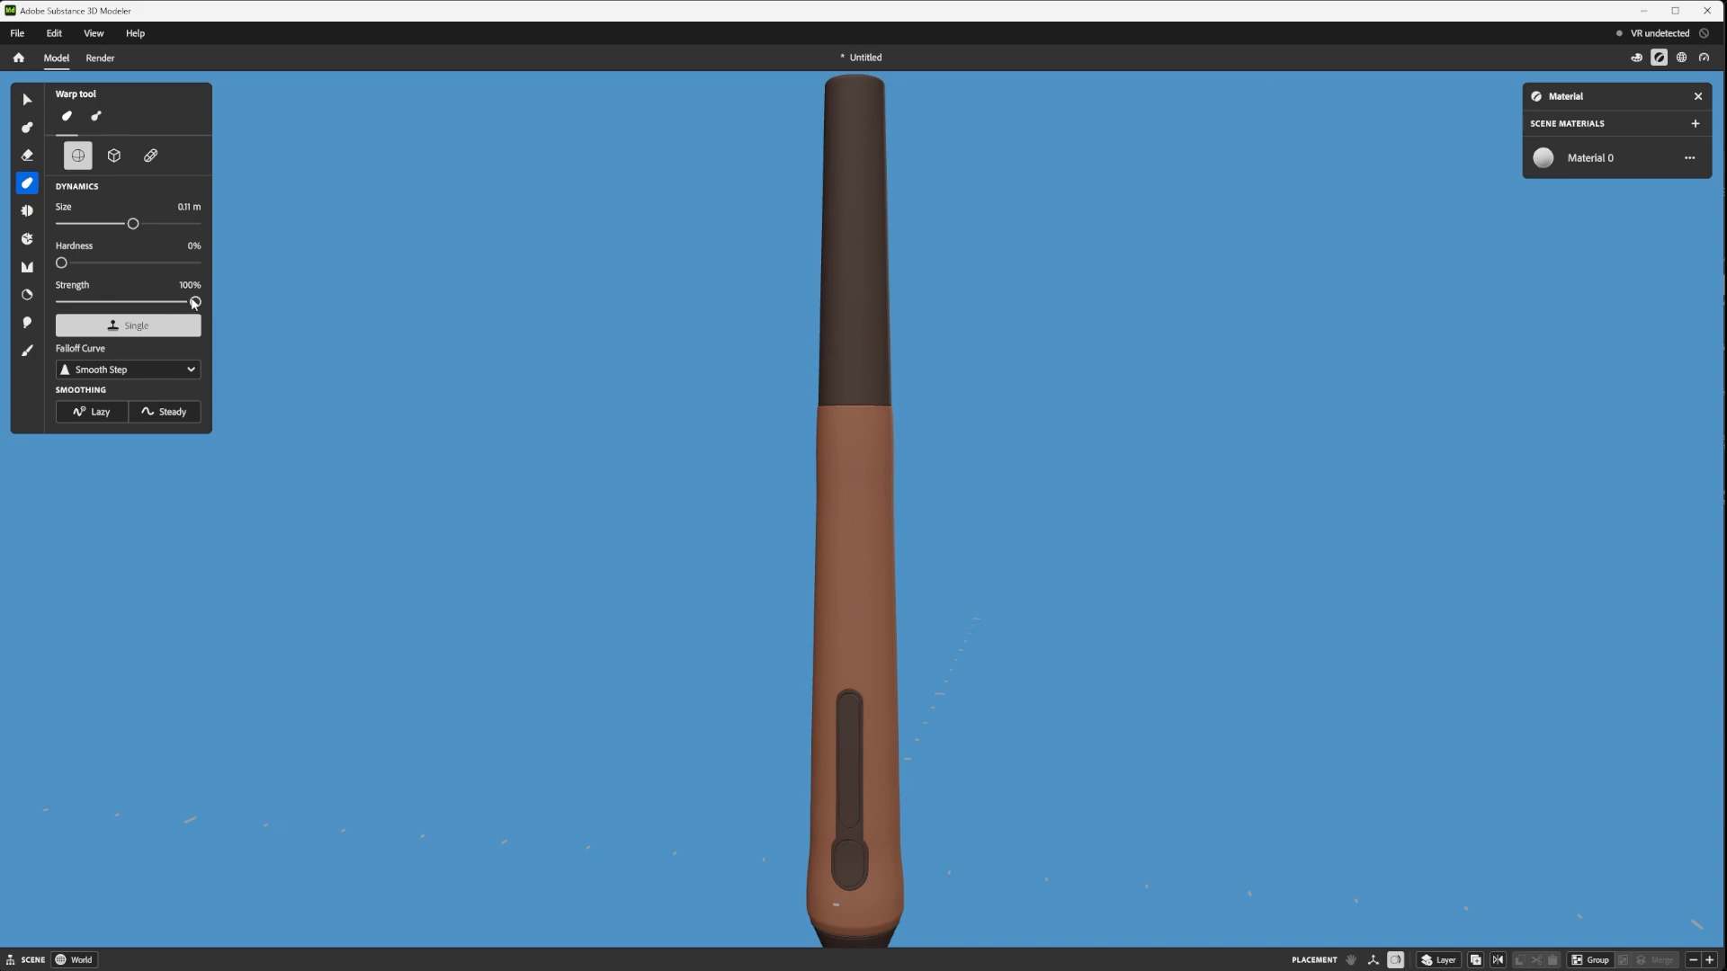
pyautogui.moveTo(195, 303); pyautogui.dragTo(77, 303)
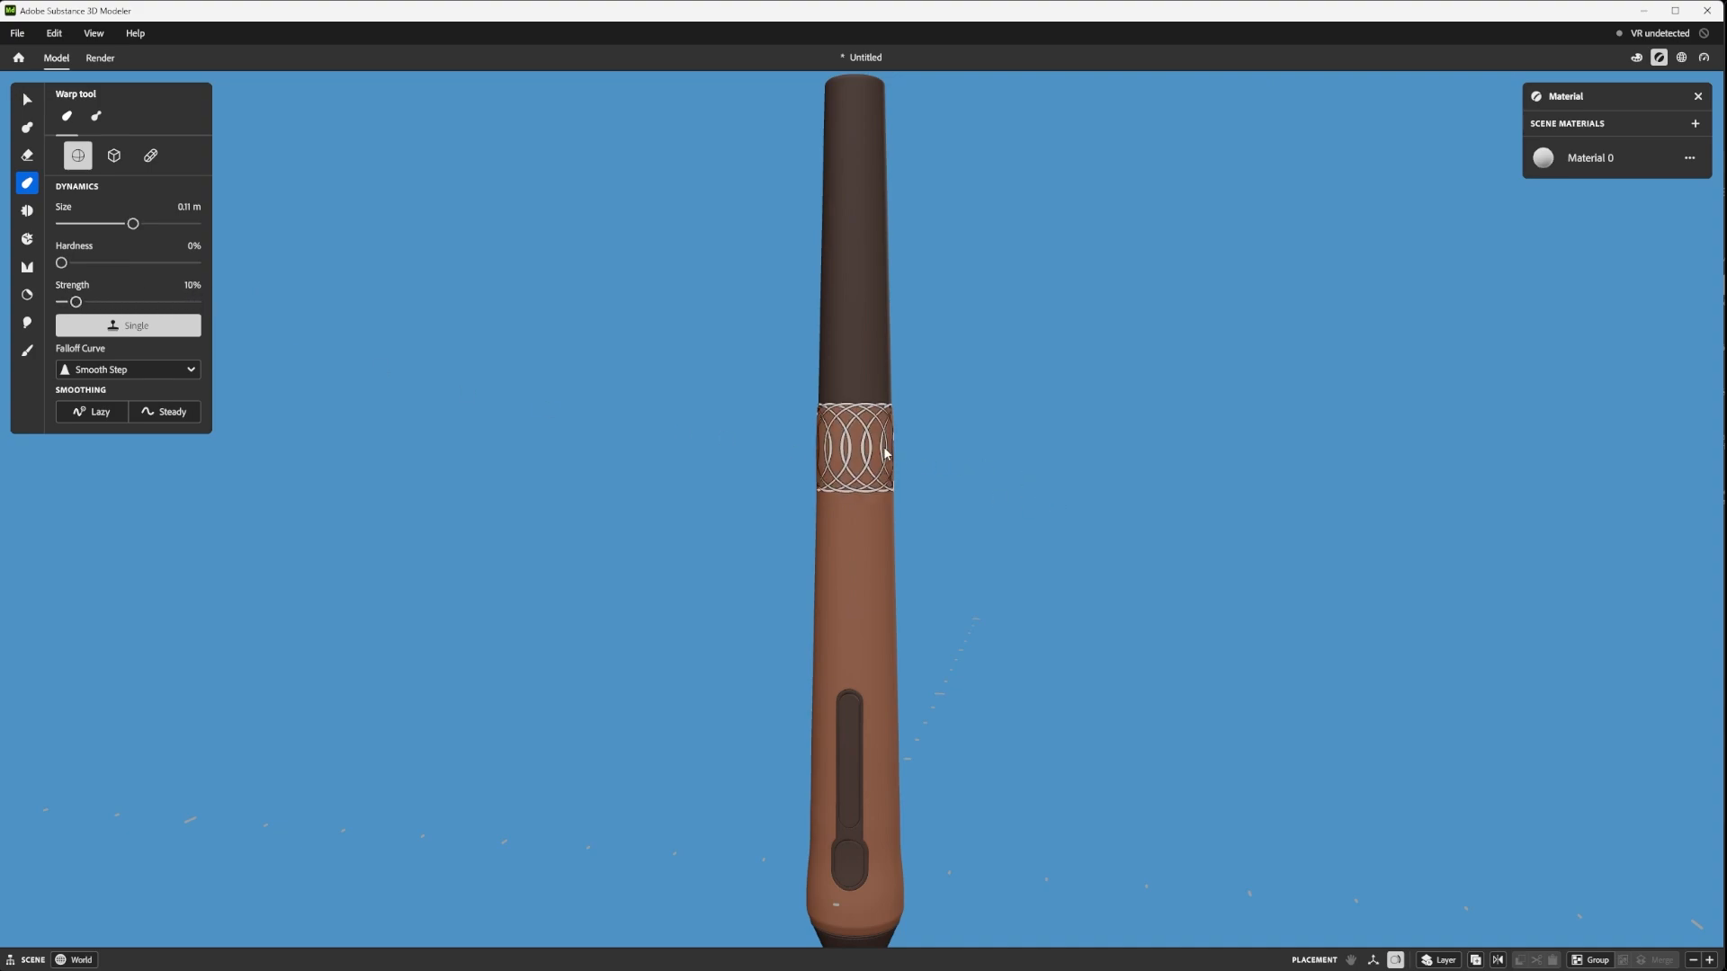
# - Examine the main body's proportions against the upper barrel, side buttons and tapered tip
pyautogui.scroll(-5, 881, 444)
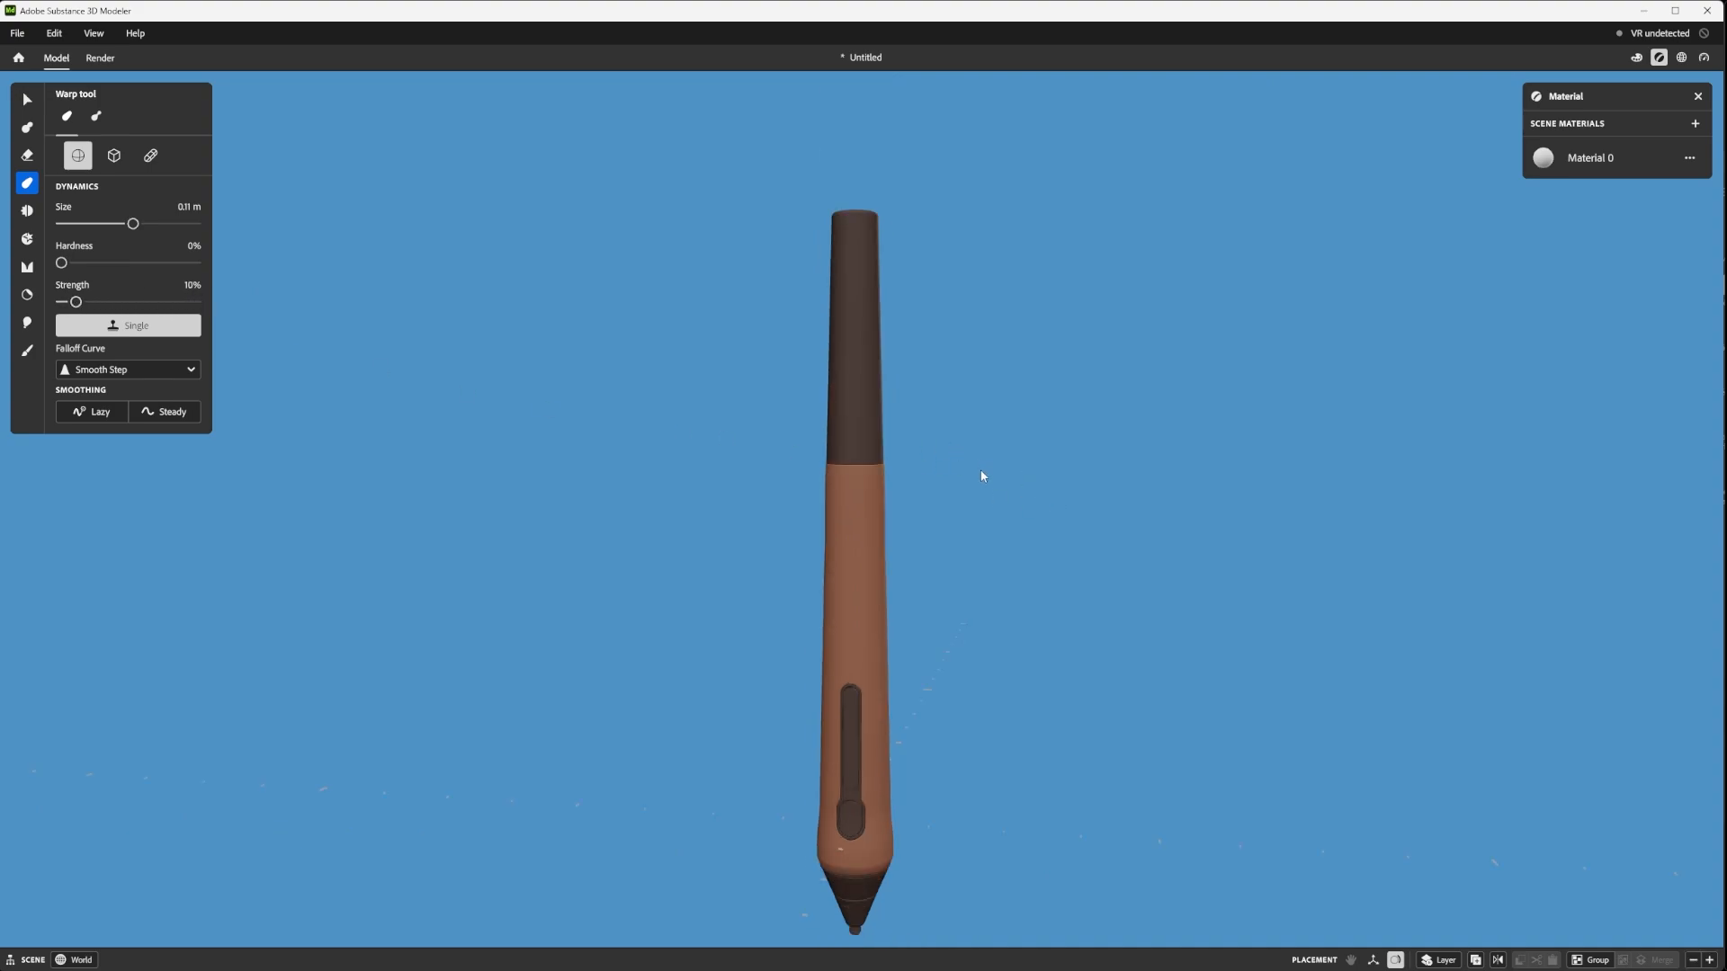
pyautogui.scroll(5, 963, 617)
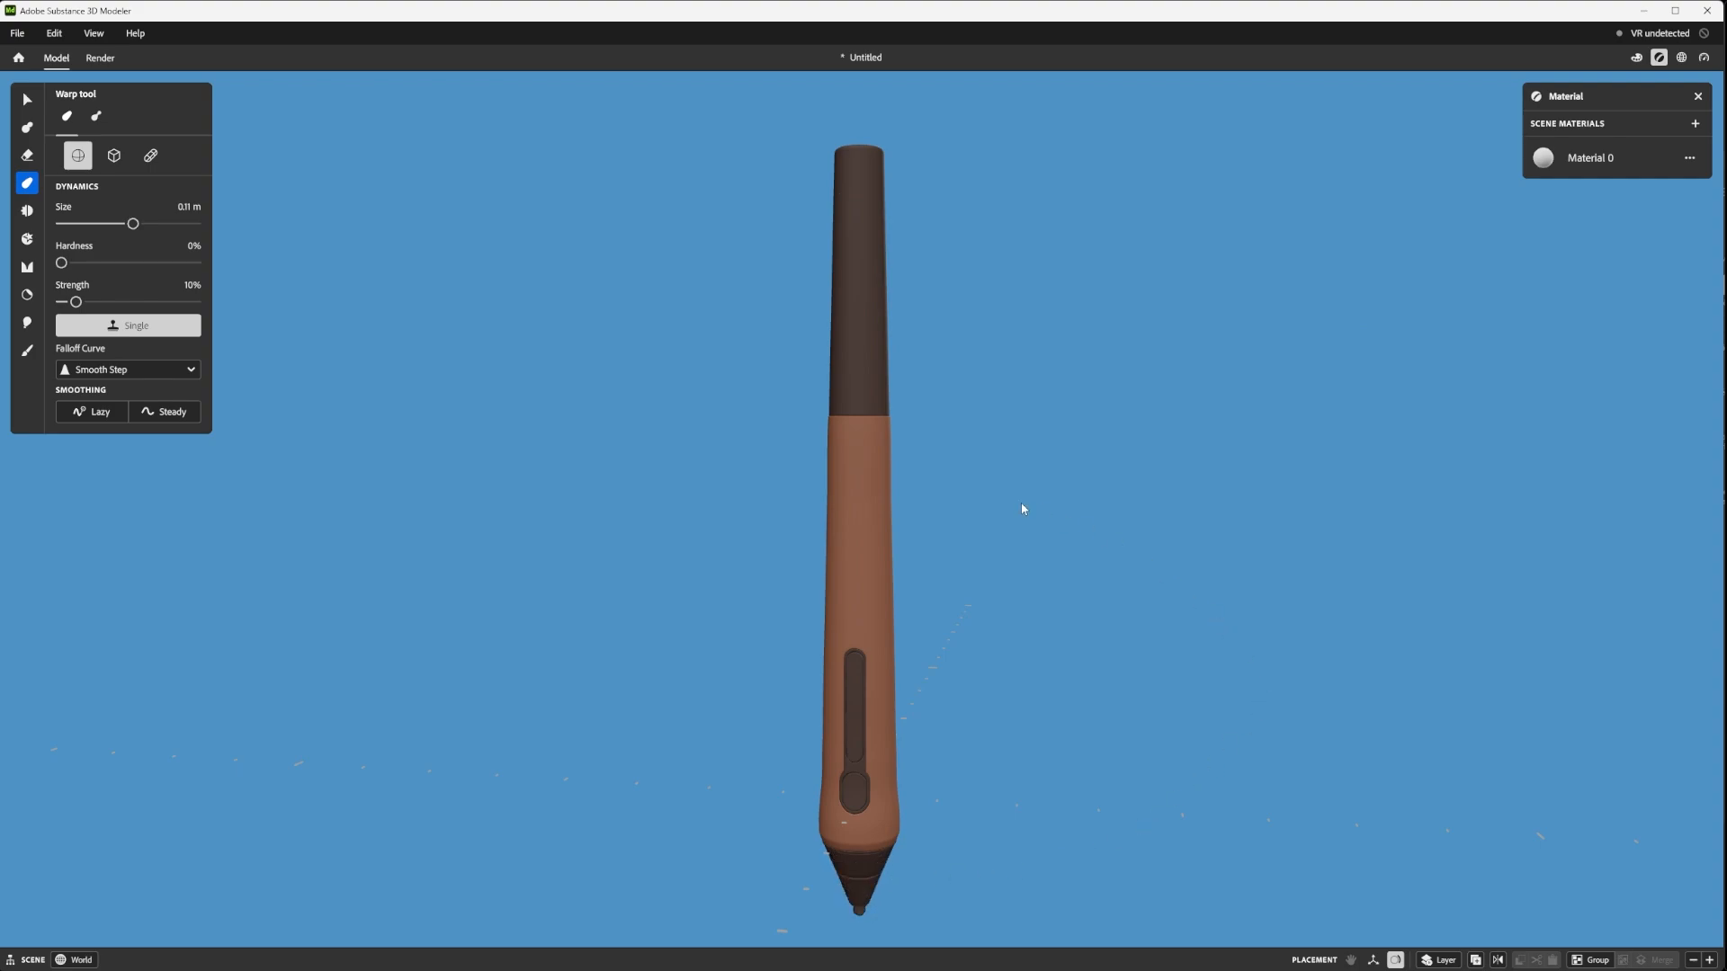
pyautogui.scroll(2, 928, 640)
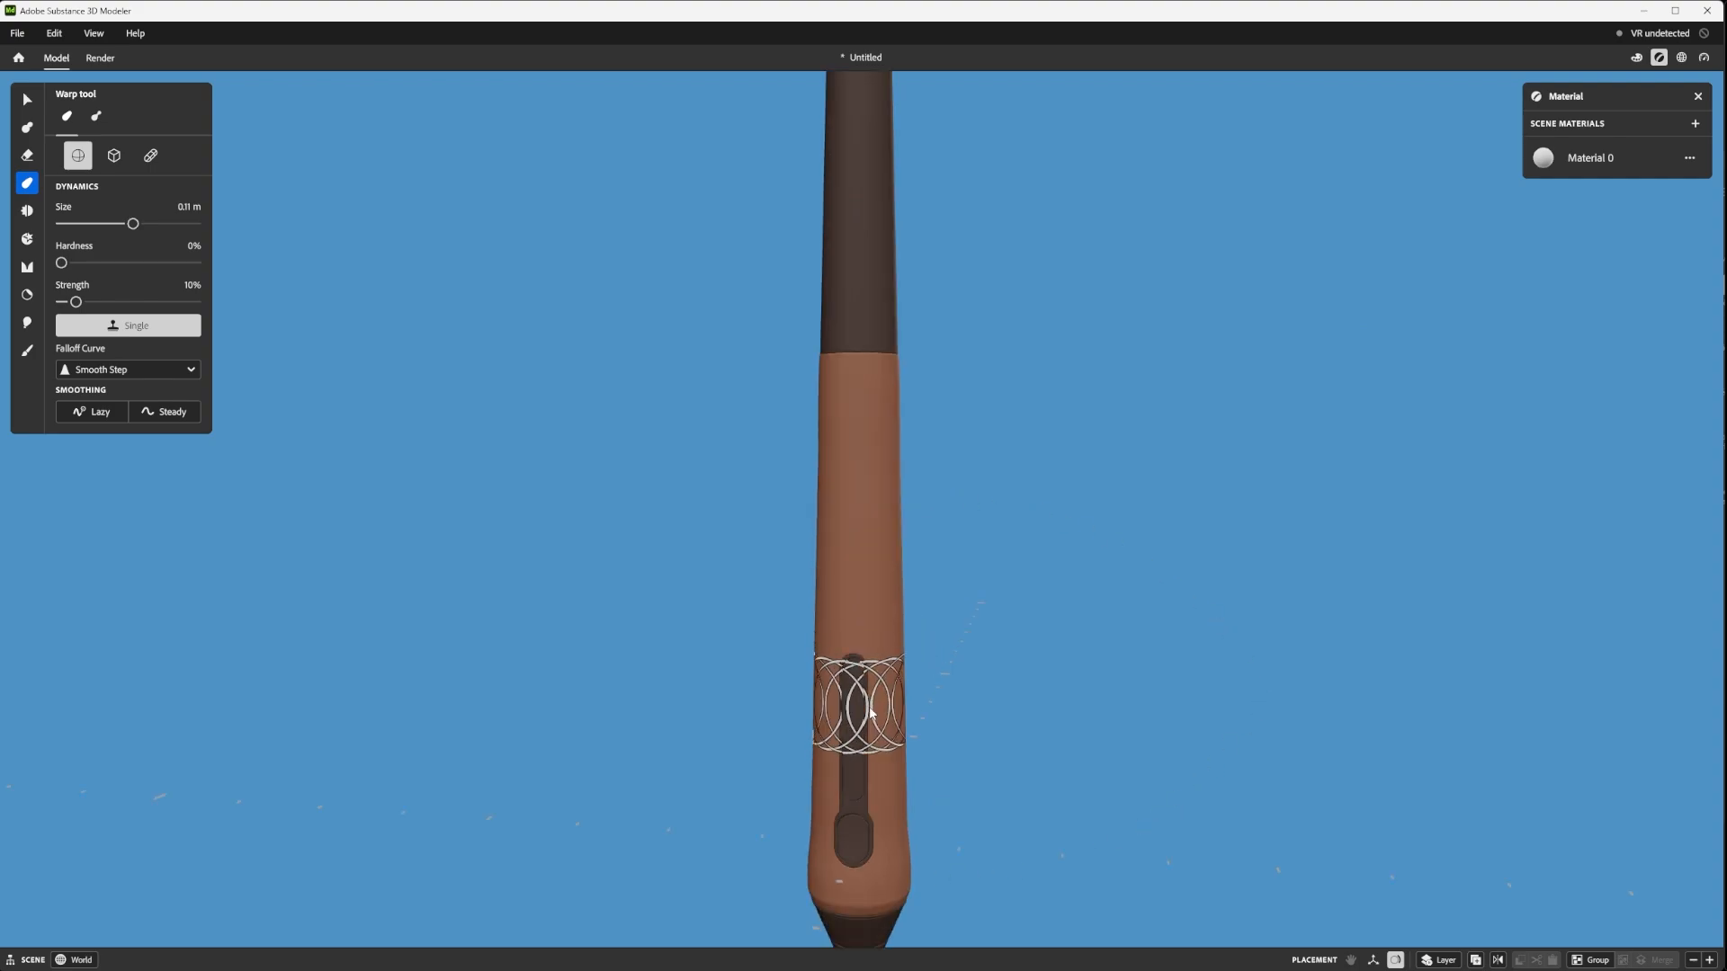
pyautogui.scroll(-1, 859, 773)
pyautogui.scroll(-2, 900, 755)
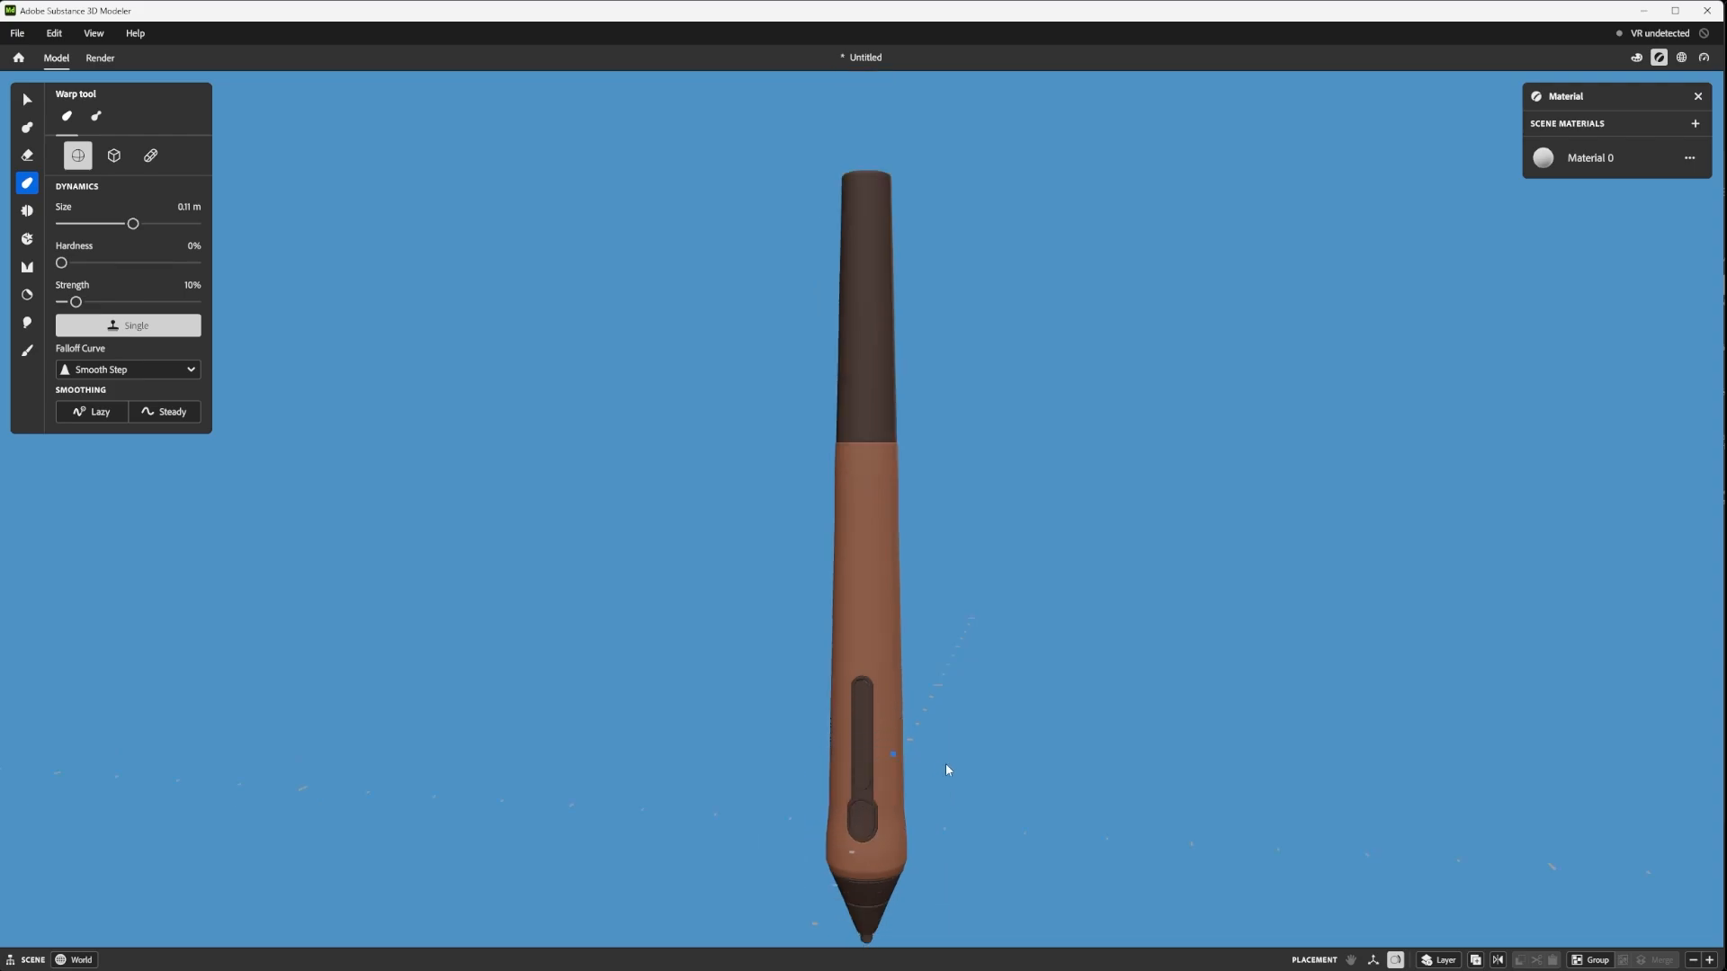
pyautogui.moveTo(946, 770); pyautogui.dragTo(955, 216, button='right')
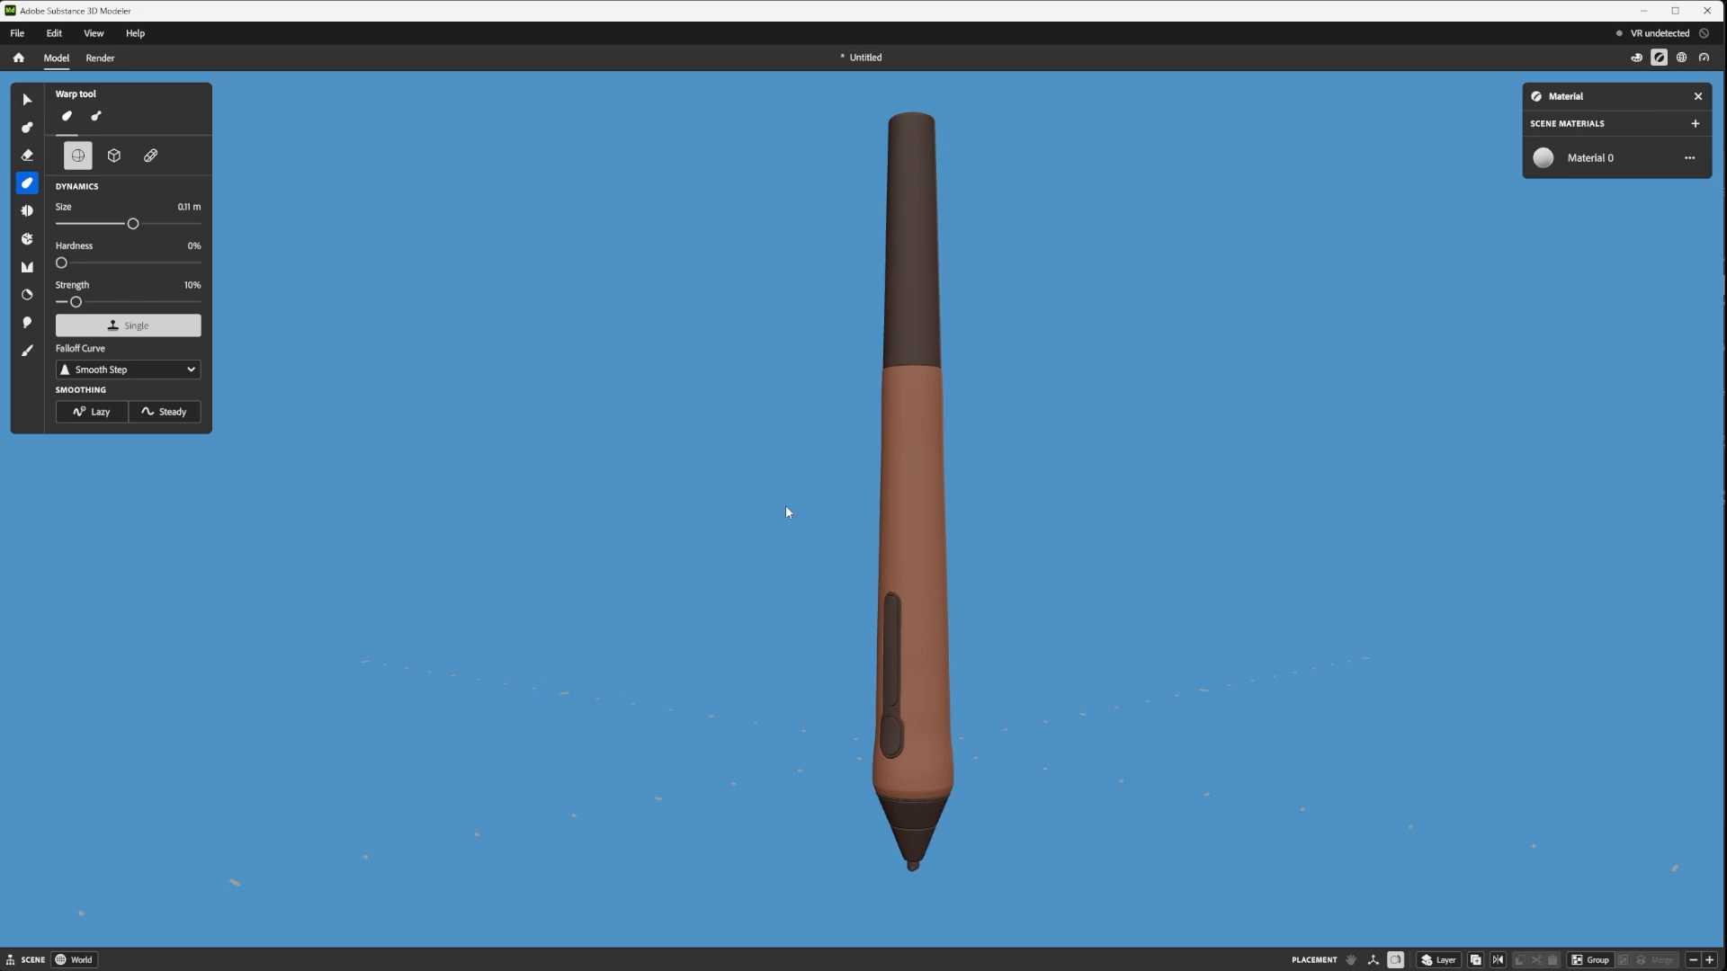
pyautogui.scroll(-3, 813, 567)
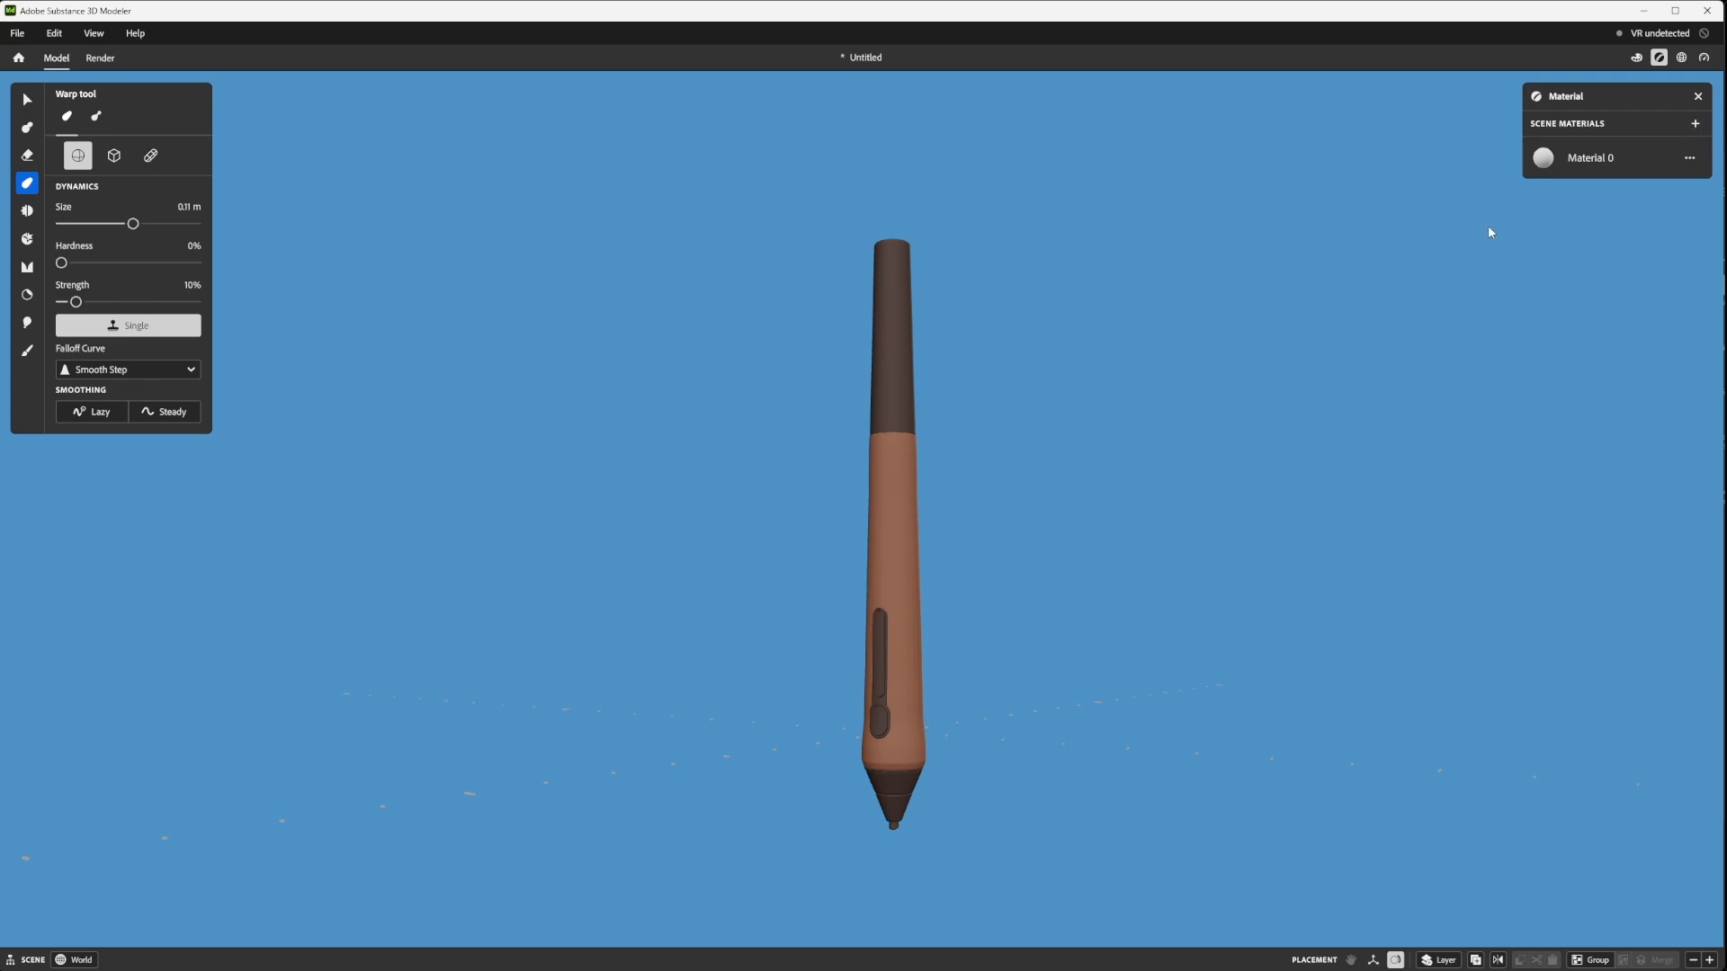
# - Clear the main body's selection and select only the upper barrel section with the Select tool
pyautogui.click(27, 99)
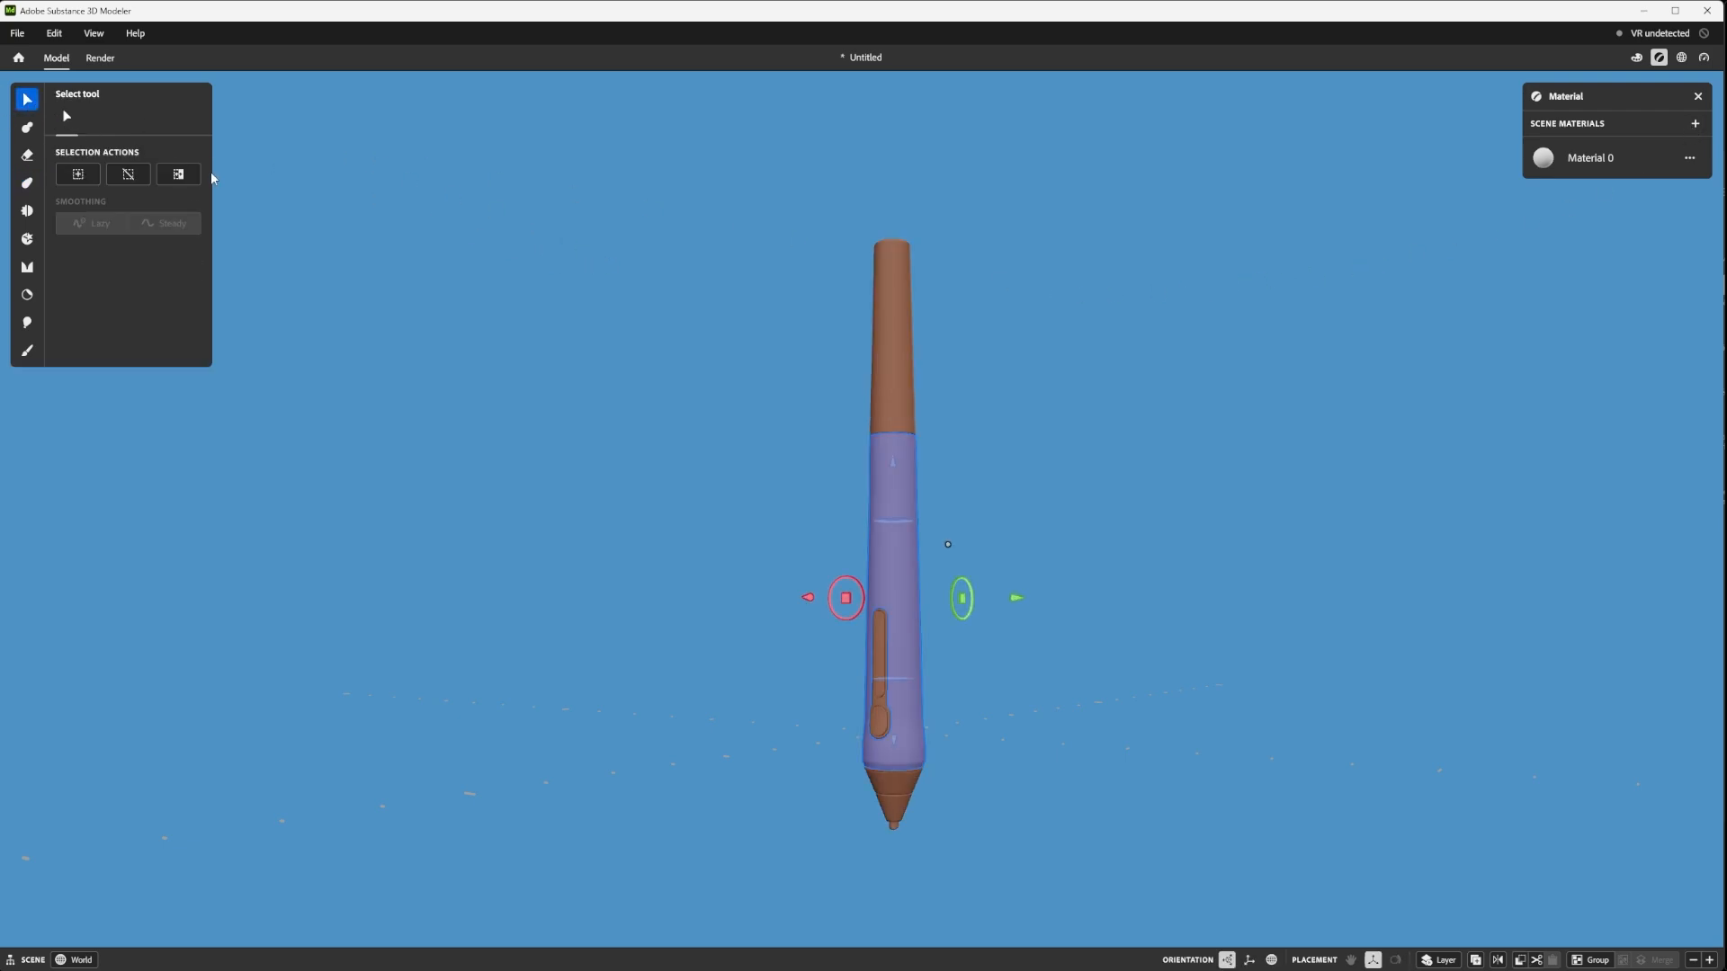
pyautogui.click(1184, 424)
pyautogui.moveTo(1036, 414)
pyautogui.keyDown('alt'); pyautogui.mouseDown()
pyautogui.moveTo(1140, 525)
pyautogui.moveTo(1035, 436)
pyautogui.mouseUp(); pyautogui.keyUp('alt')
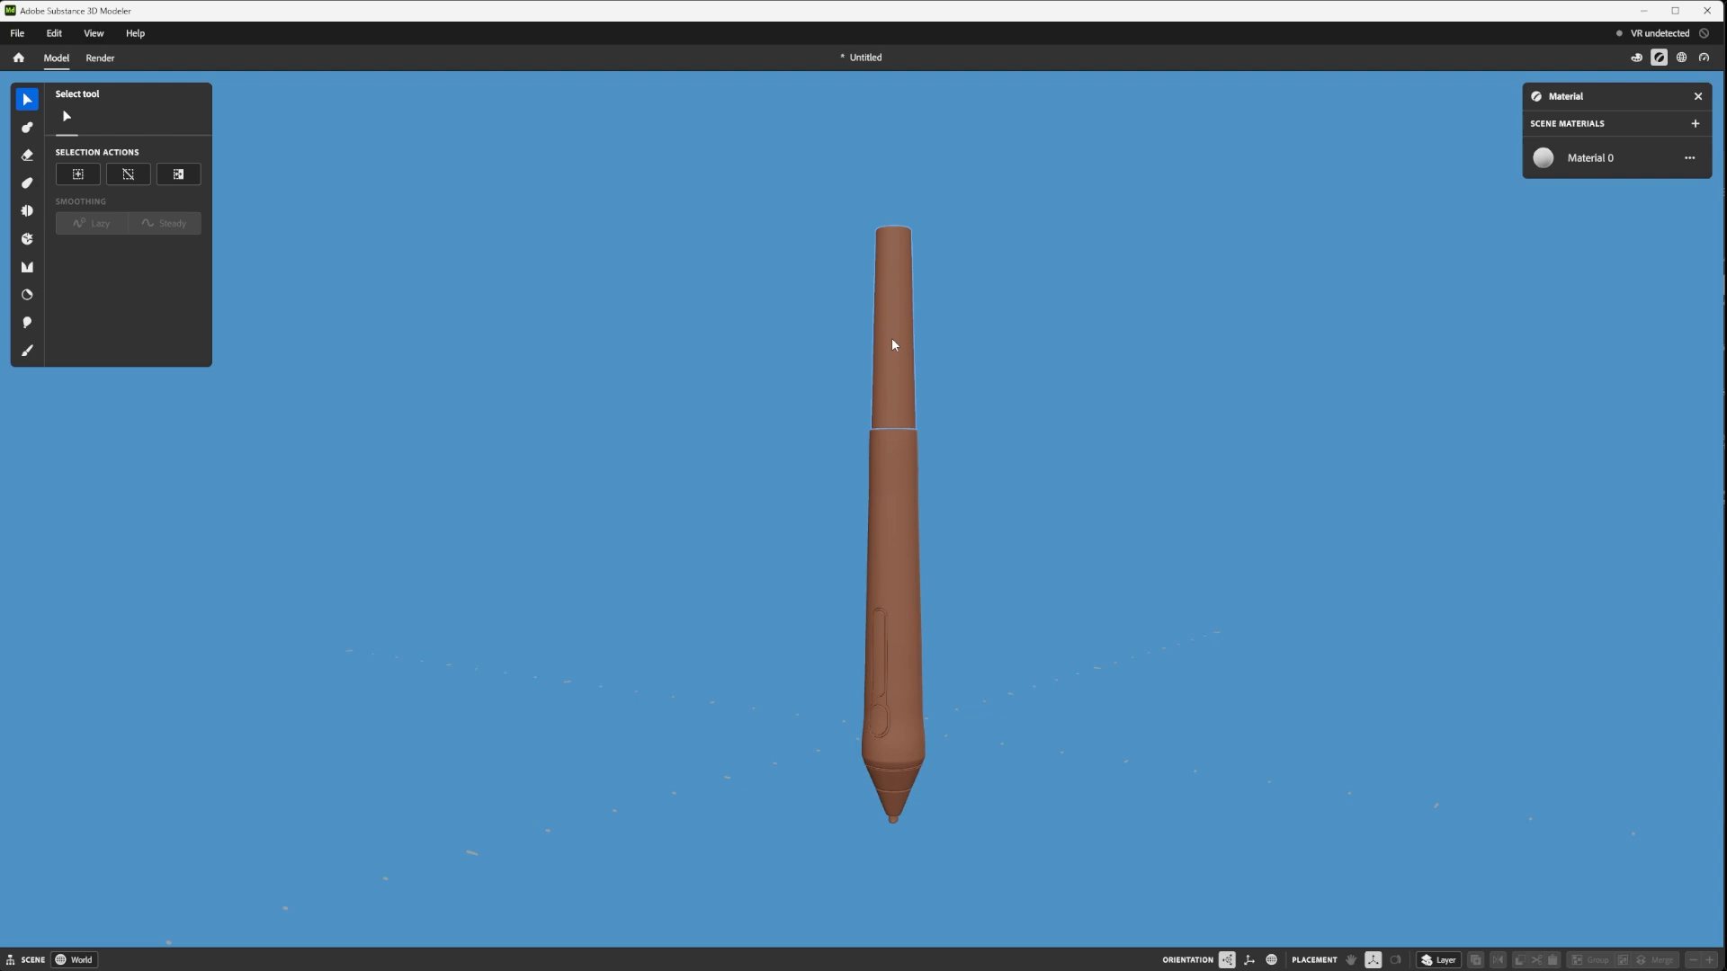
pyautogui.click(893, 344)
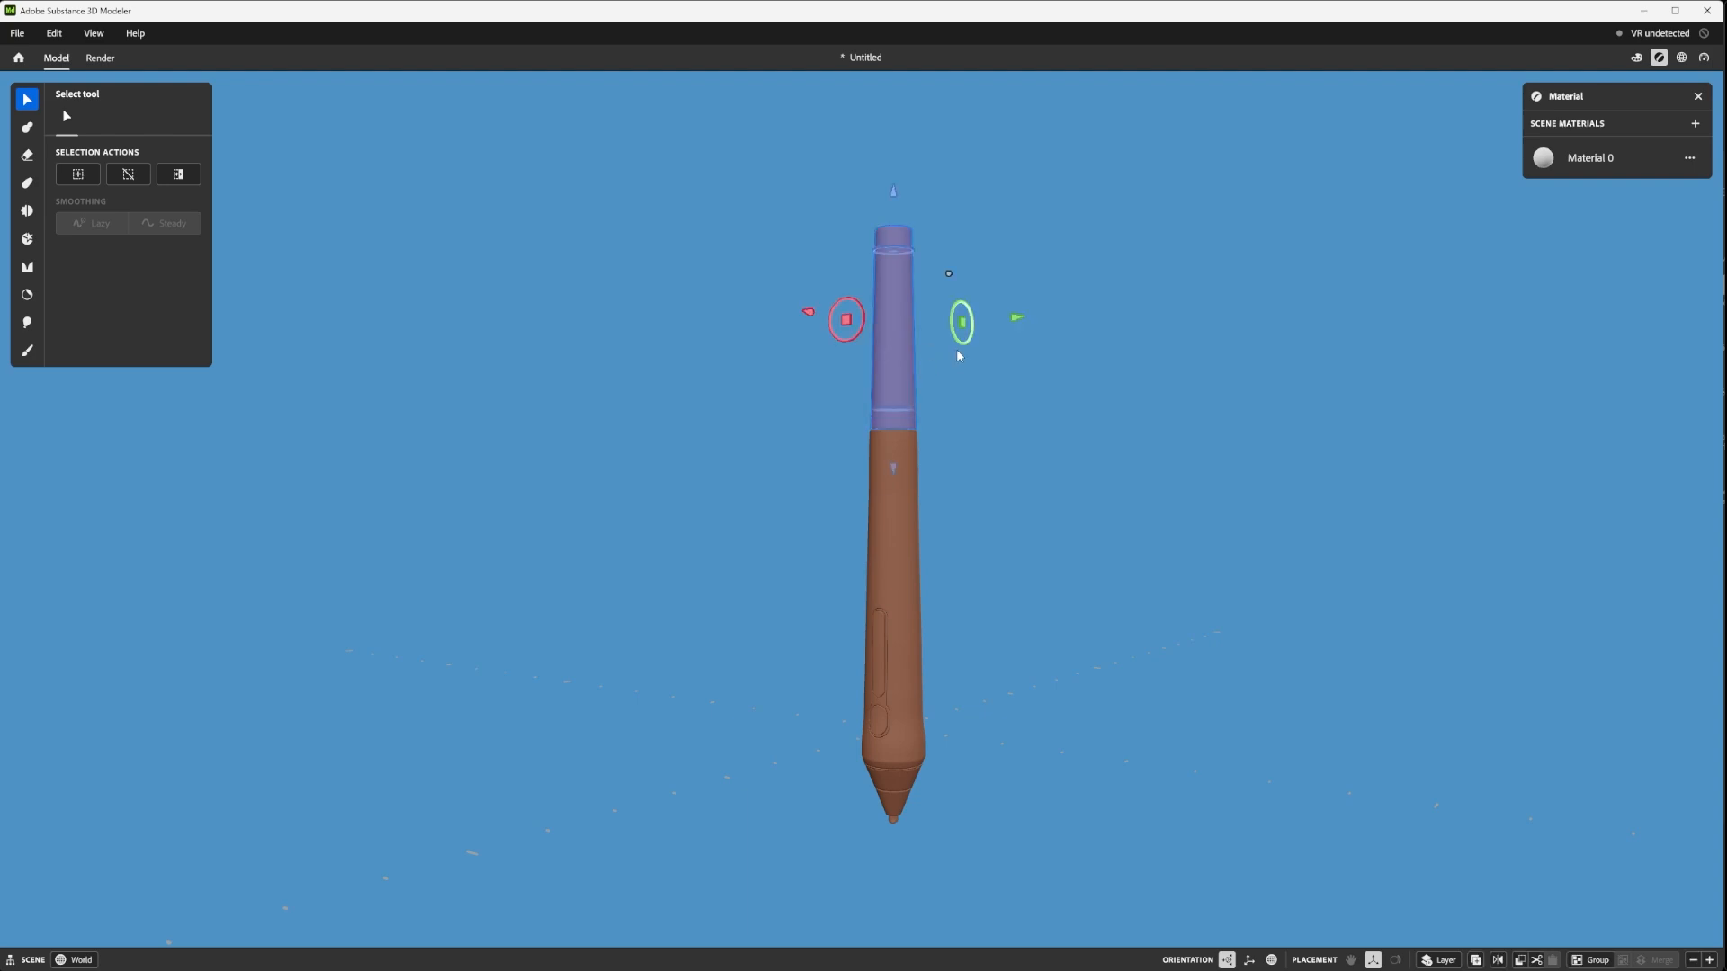
pyautogui.keyDown('alt'); pyautogui.moveTo(893, 345); pyautogui.dragTo(995, 405); pyautogui.keyUp('alt')
pyautogui.scroll(2, 1007, 452)
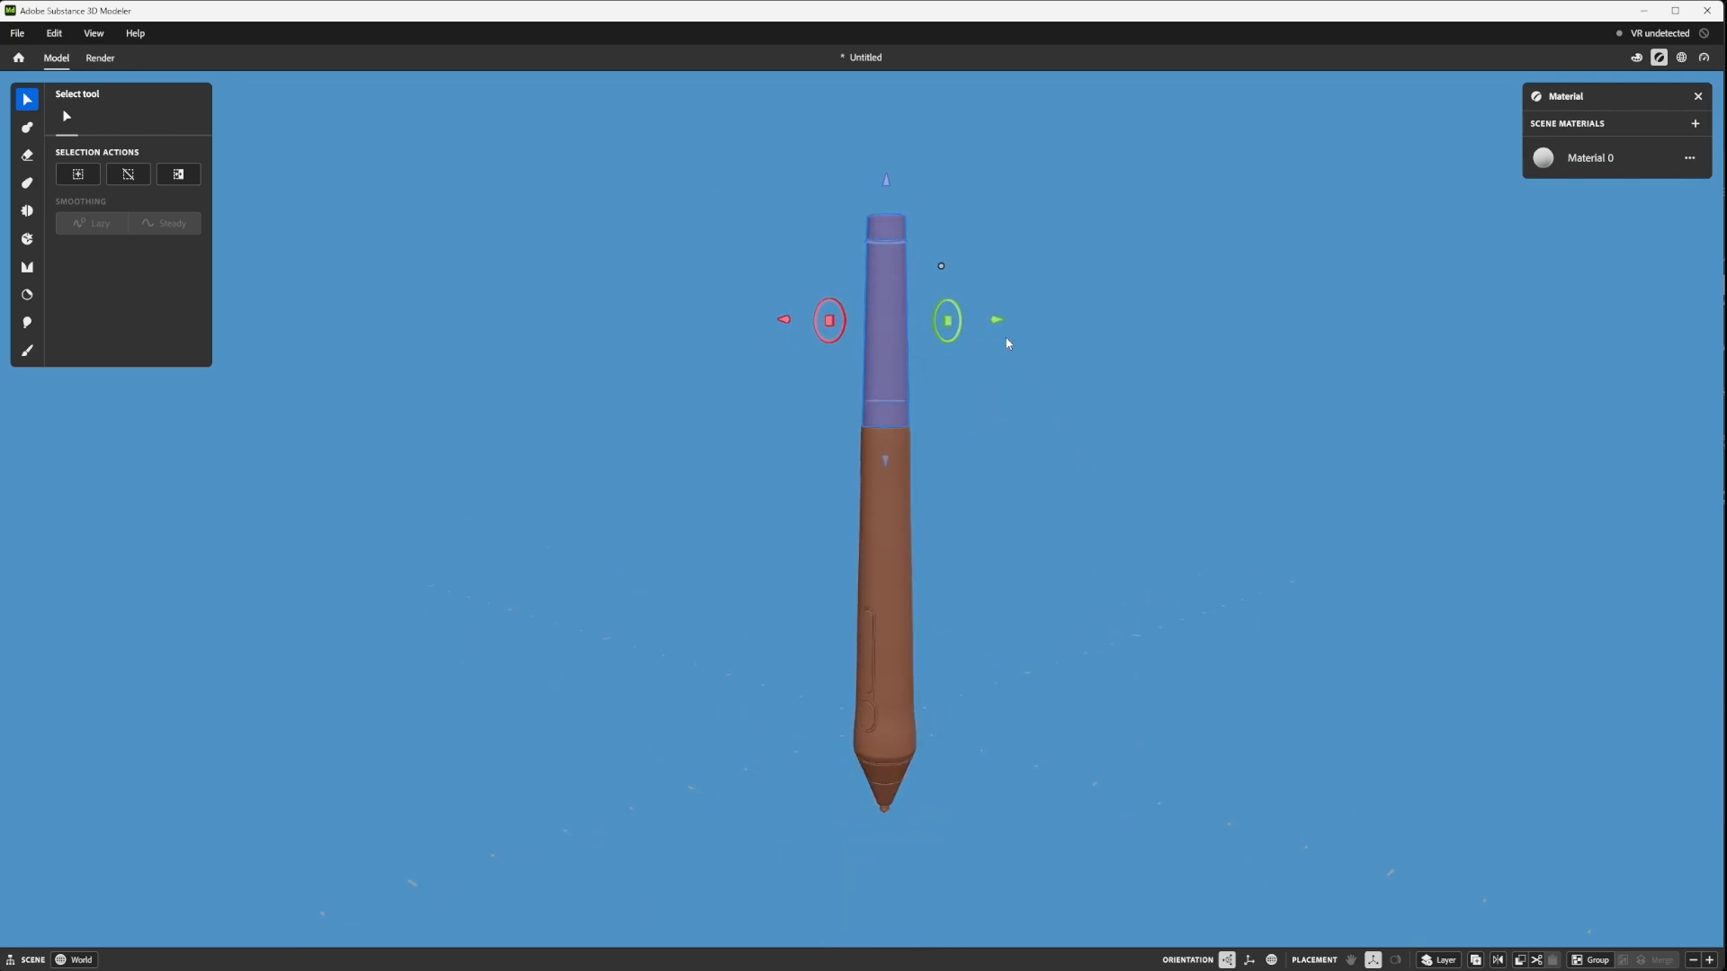
pyautogui.keyDown('alt'); pyautogui.moveTo(979, 470); pyautogui.dragTo(980, 475, button='middle'); pyautogui.keyUp('alt')
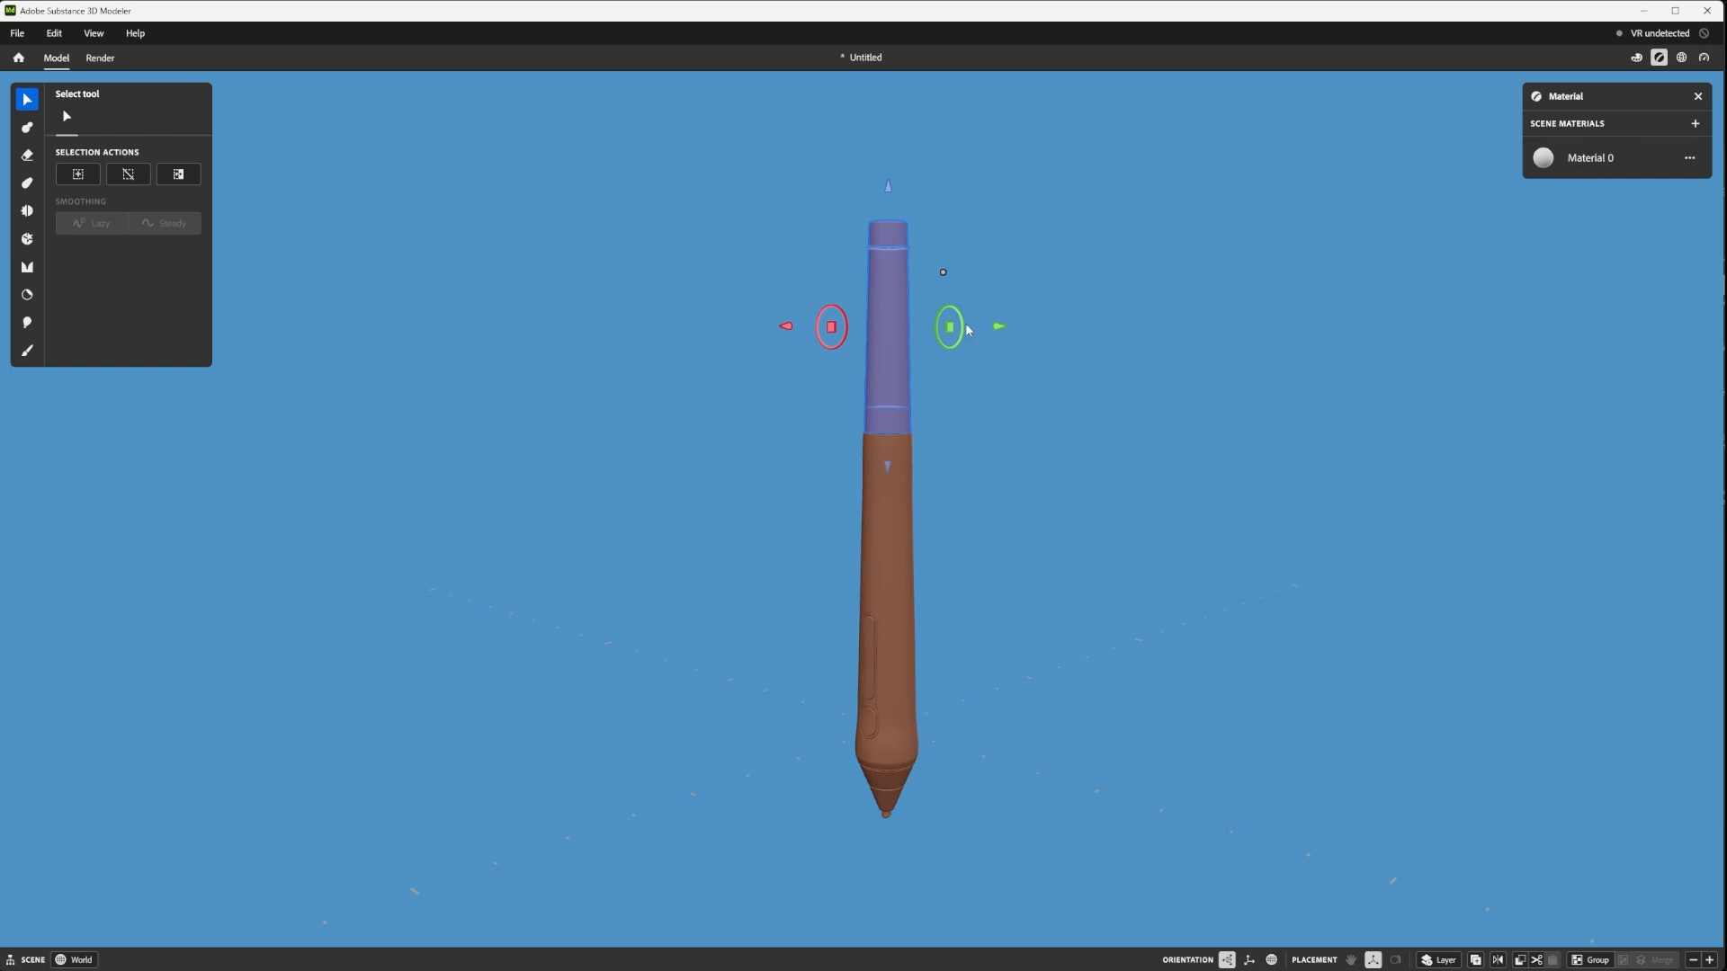
pyautogui.scroll(2, 944, 359)
pyautogui.scroll(-3, 935, 407)
pyautogui.scroll(1, 997, 443)
pyautogui.keyDown('alt'); pyautogui.moveTo(975, 415); pyautogui.dragTo(972, 381, button='middle'); pyautogui.keyUp('alt')
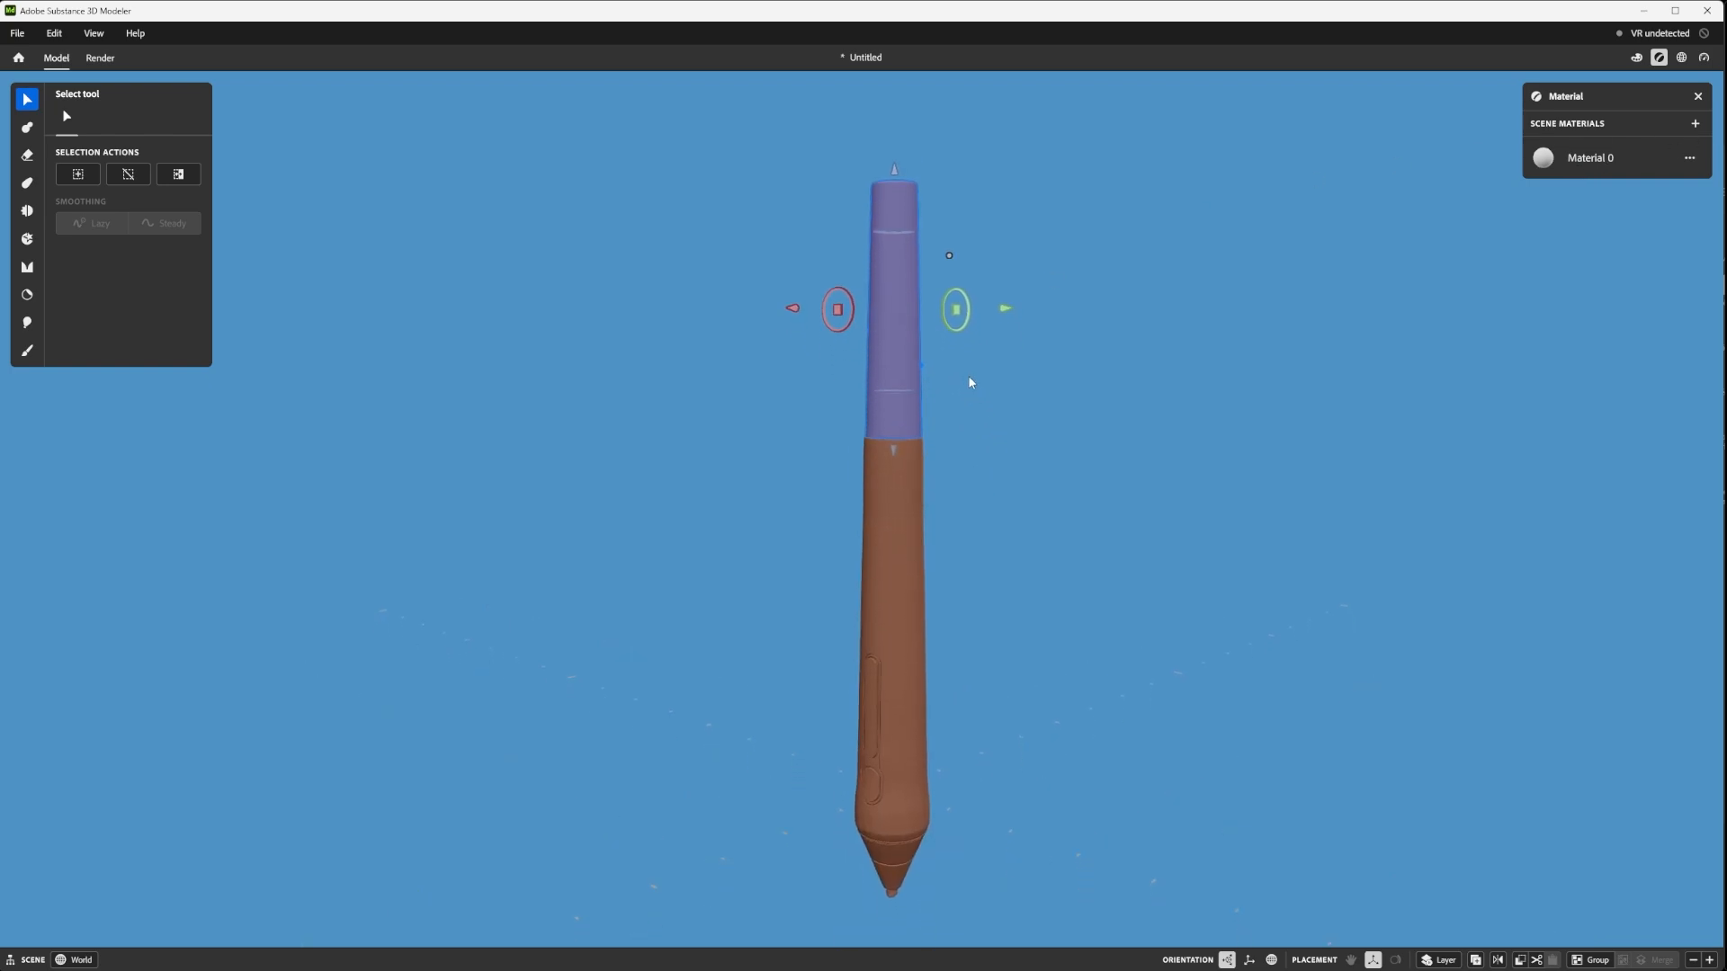
# - Add a new scene material, apply it to the selected upper barrel, and clear the selection
pyautogui.keyDown('alt'); pyautogui.moveTo(971, 382); pyautogui.dragTo(1041, 494); pyautogui.keyUp('alt')
pyautogui.keyDown('alt'); pyautogui.moveTo(1020, 445); pyautogui.dragTo(1012, 422, button='middle'); pyautogui.keyUp('alt')
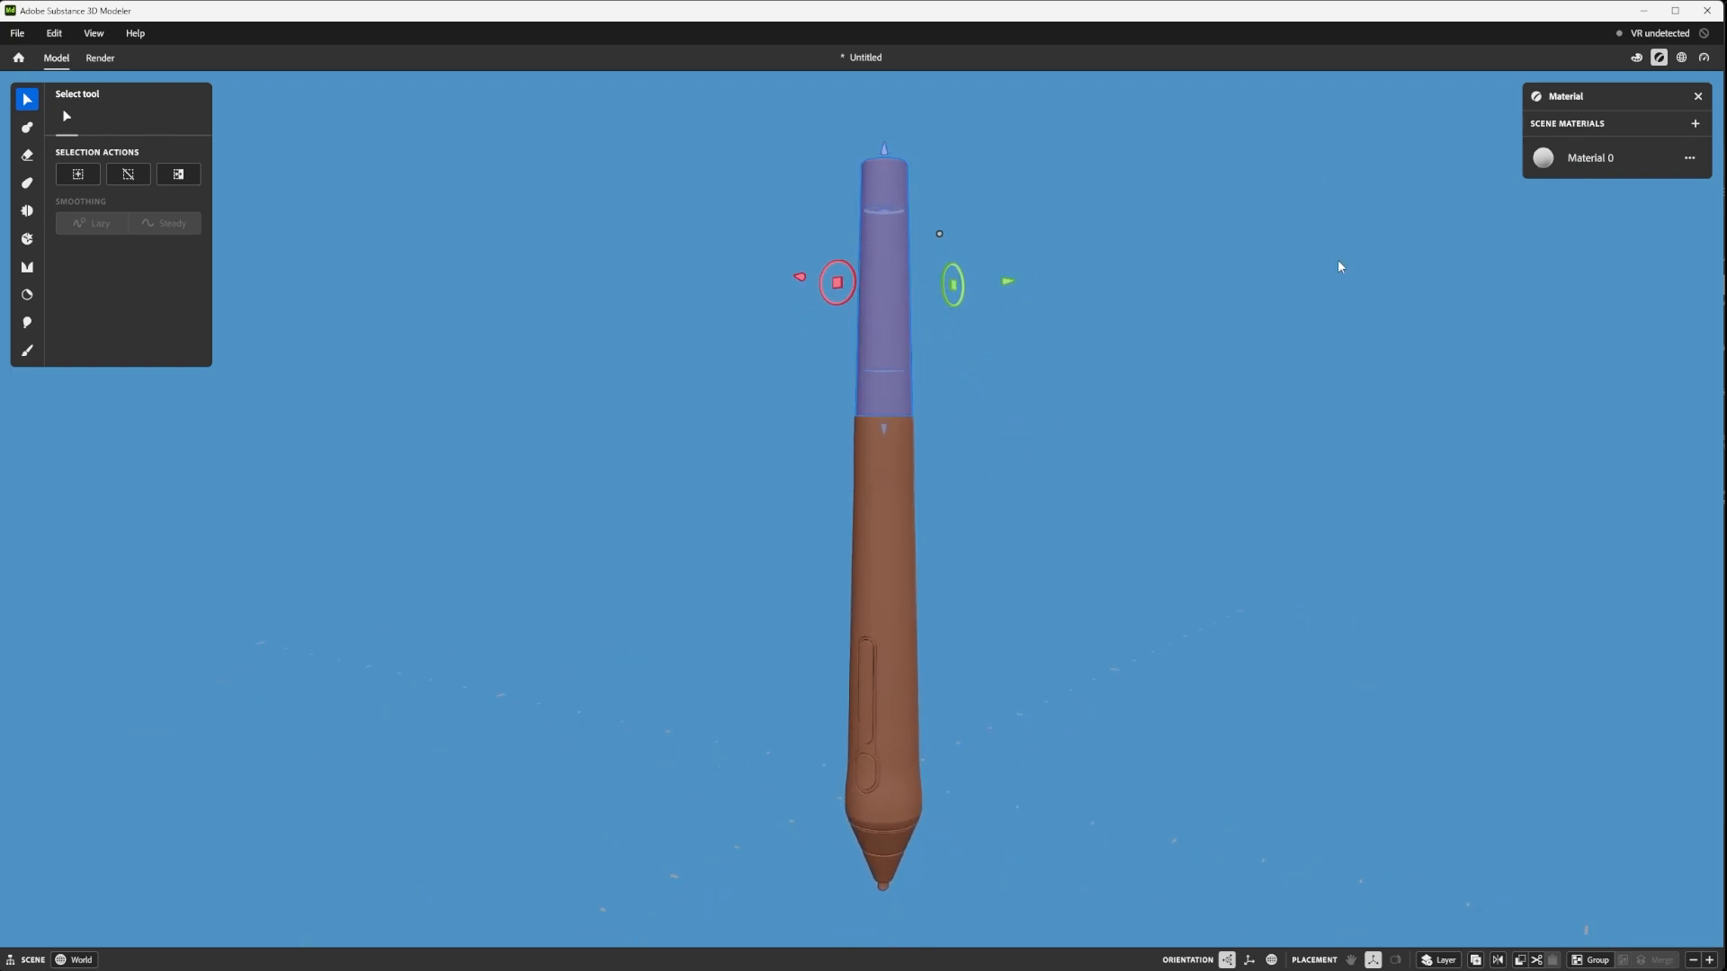
pyautogui.click(1696, 123)
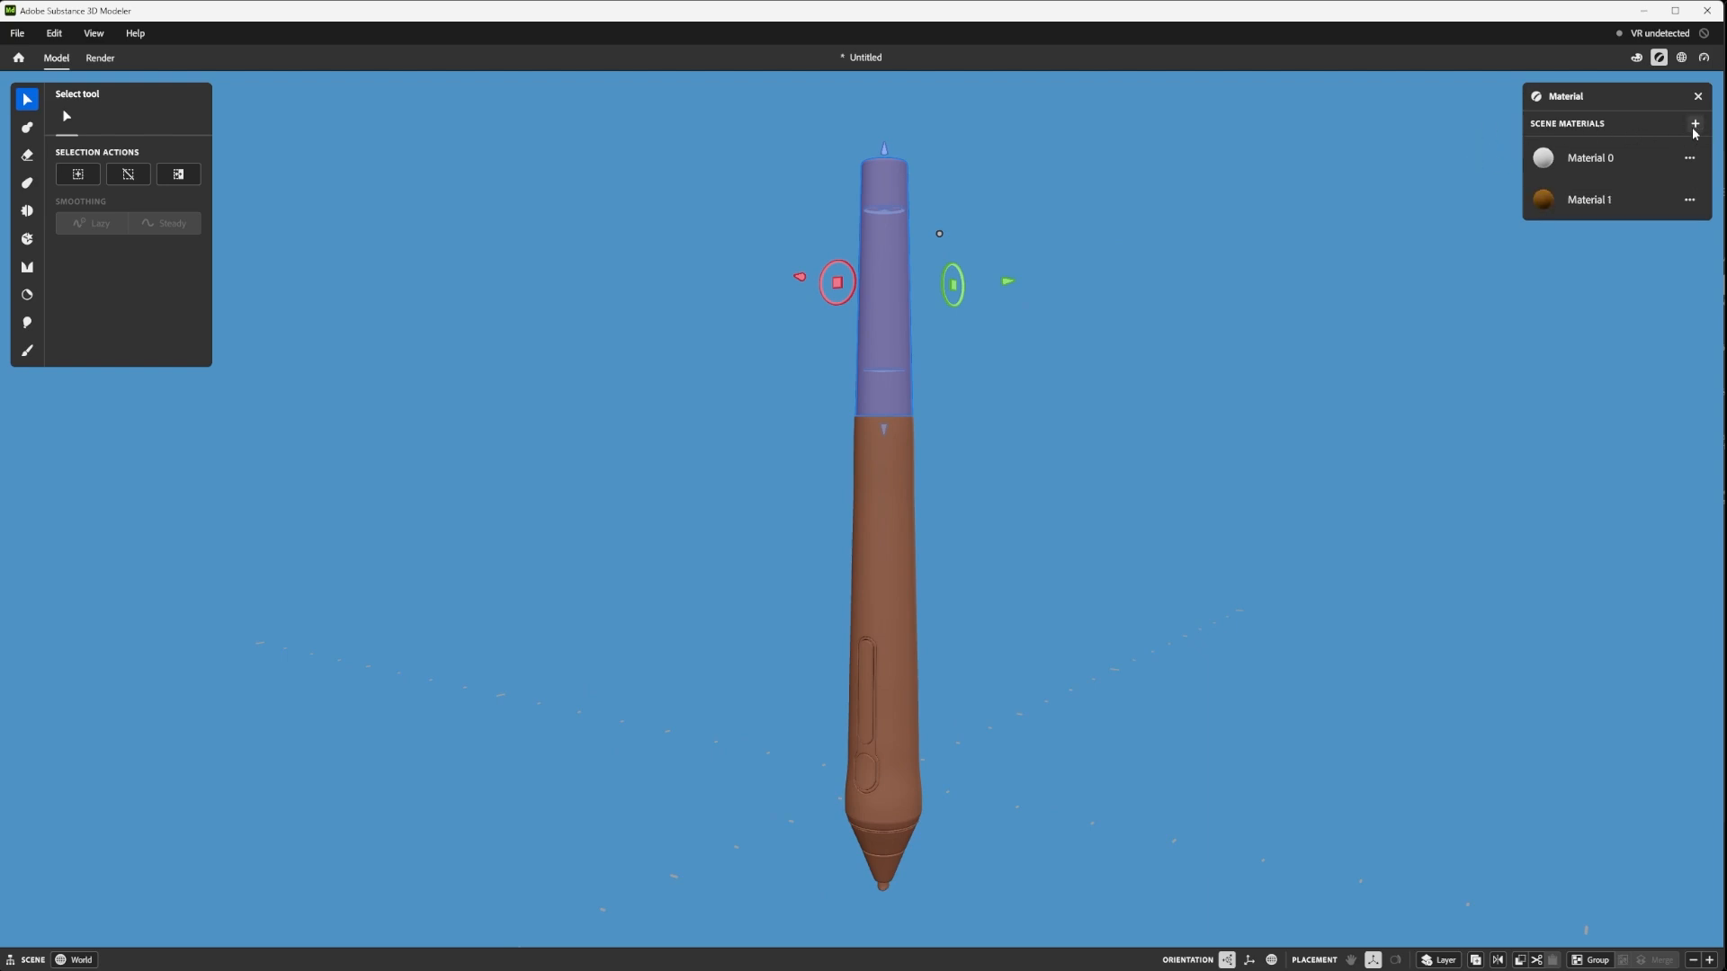
pyautogui.click(1691, 201)
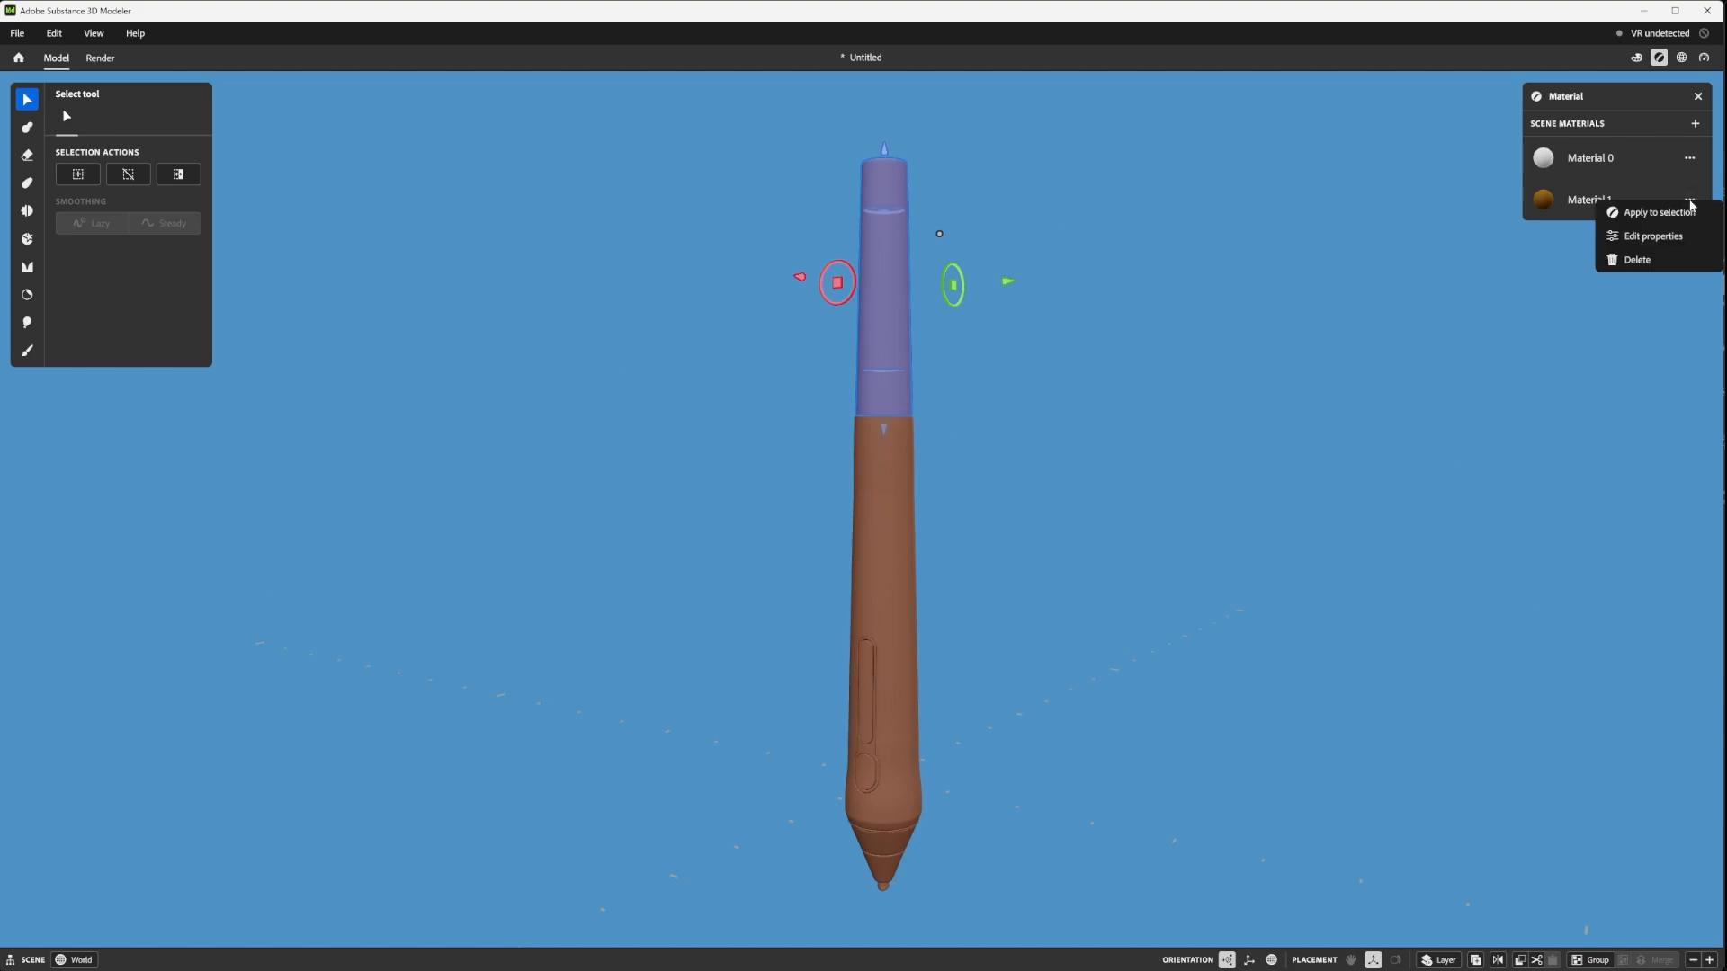
pyautogui.click(1681, 214)
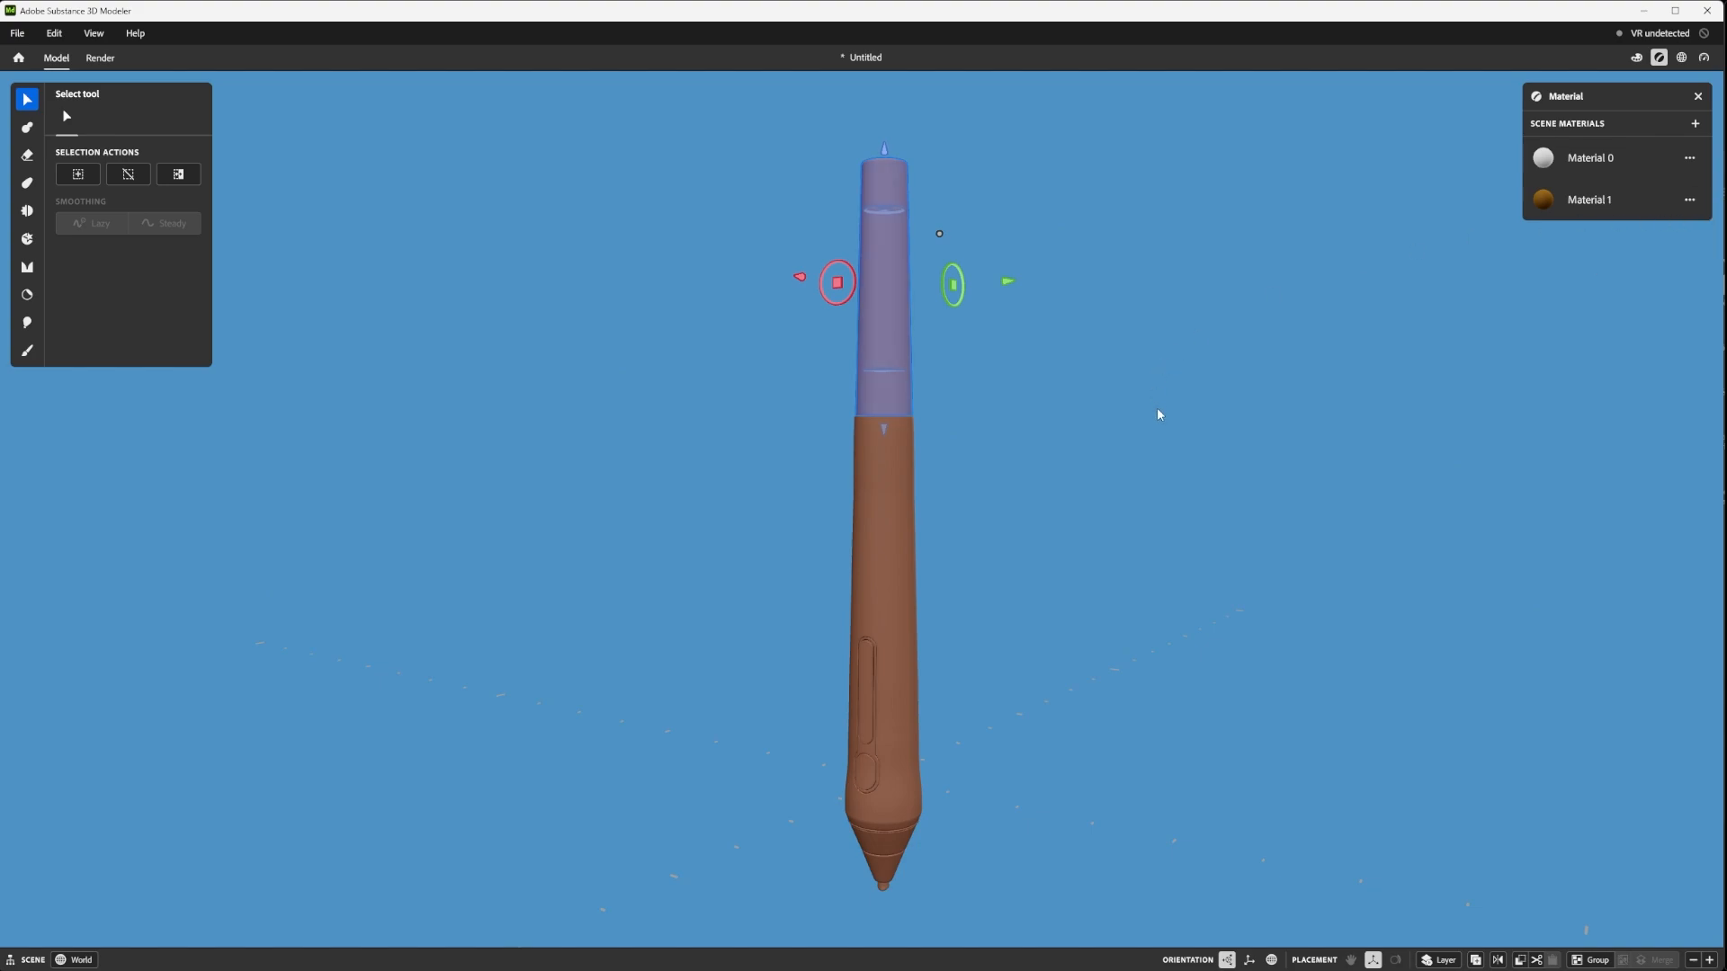
pyautogui.click(1157, 415)
# - Change the upper barrel material's diffuse color to an unsaturated near-black
pyautogui.click(1690, 199)
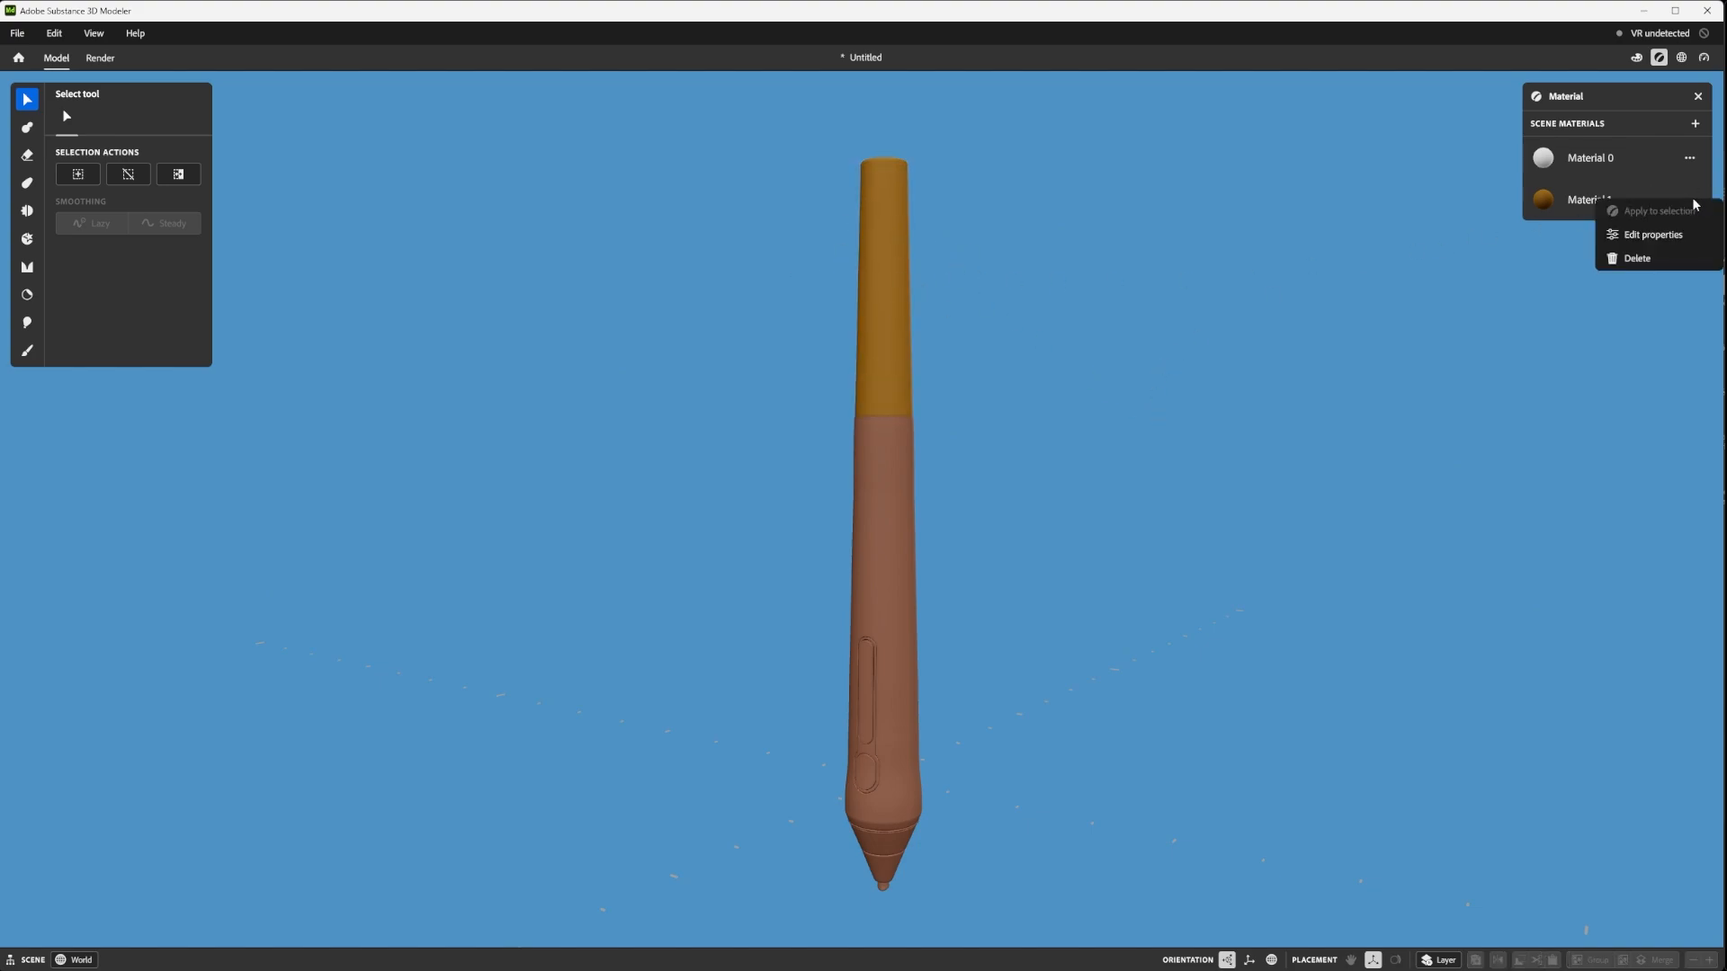
pyautogui.click(1662, 234)
pyautogui.click(1695, 244)
pyautogui.moveTo(1632, 369); pyautogui.dragTo(1630, 335)
pyautogui.moveTo(1621, 468)
pyautogui.mouseDown()
pyautogui.moveTo(1679, 466)
pyautogui.moveTo(1643, 467)
pyautogui.mouseUp()
pyautogui.moveTo(1616, 338); pyautogui.dragTo(1566, 426)
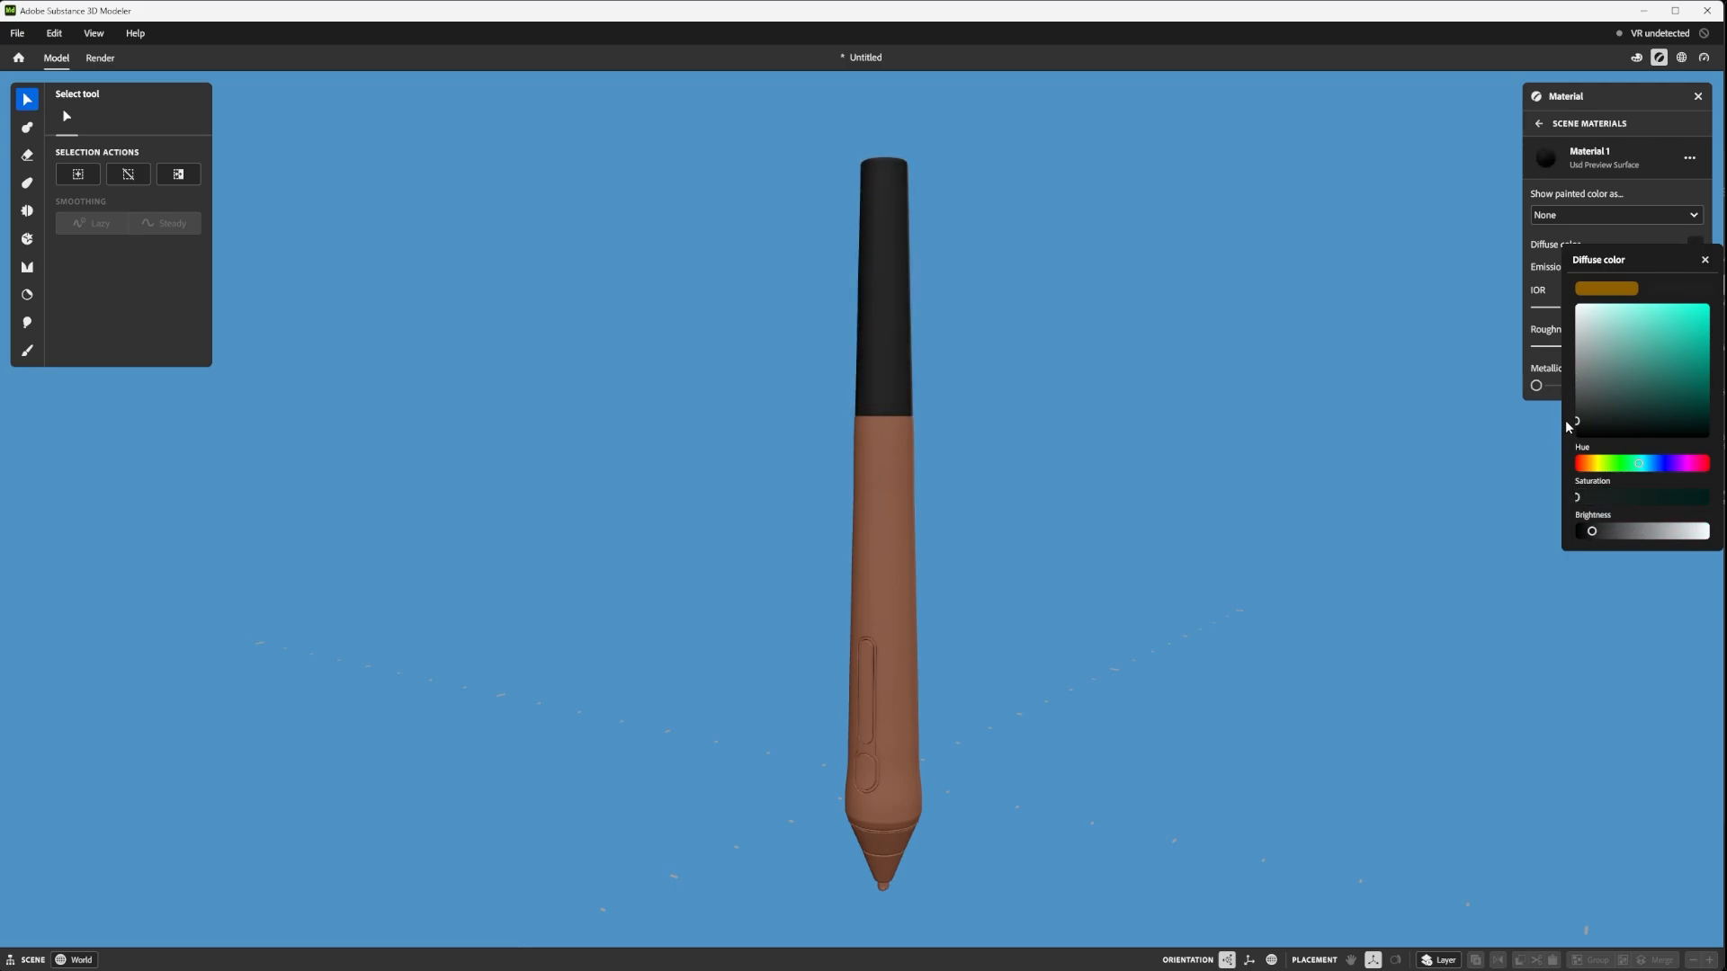
pyautogui.click(1420, 338)
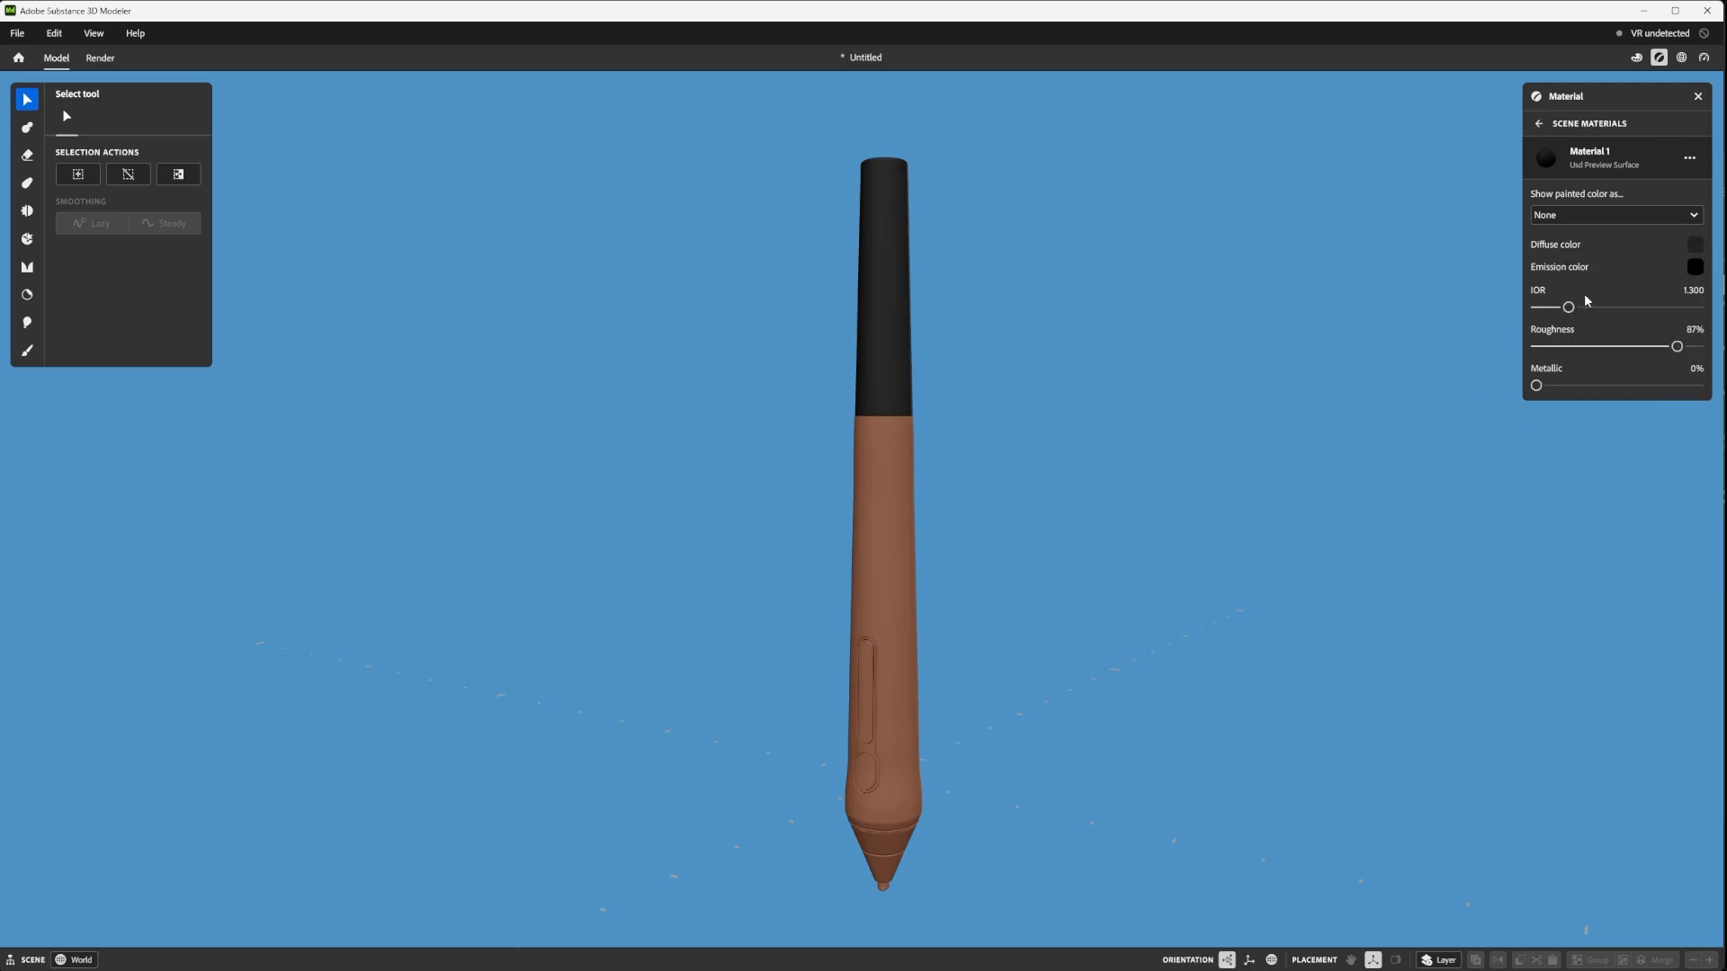
# - Raise the upper barrel material's IOR to 1.500, checking its sheen from different angles
pyautogui.moveTo(1570, 308)
pyautogui.mouseDown()
pyautogui.moveTo(1603, 308)
pyautogui.moveTo(1589, 307)
pyautogui.mouseUp()
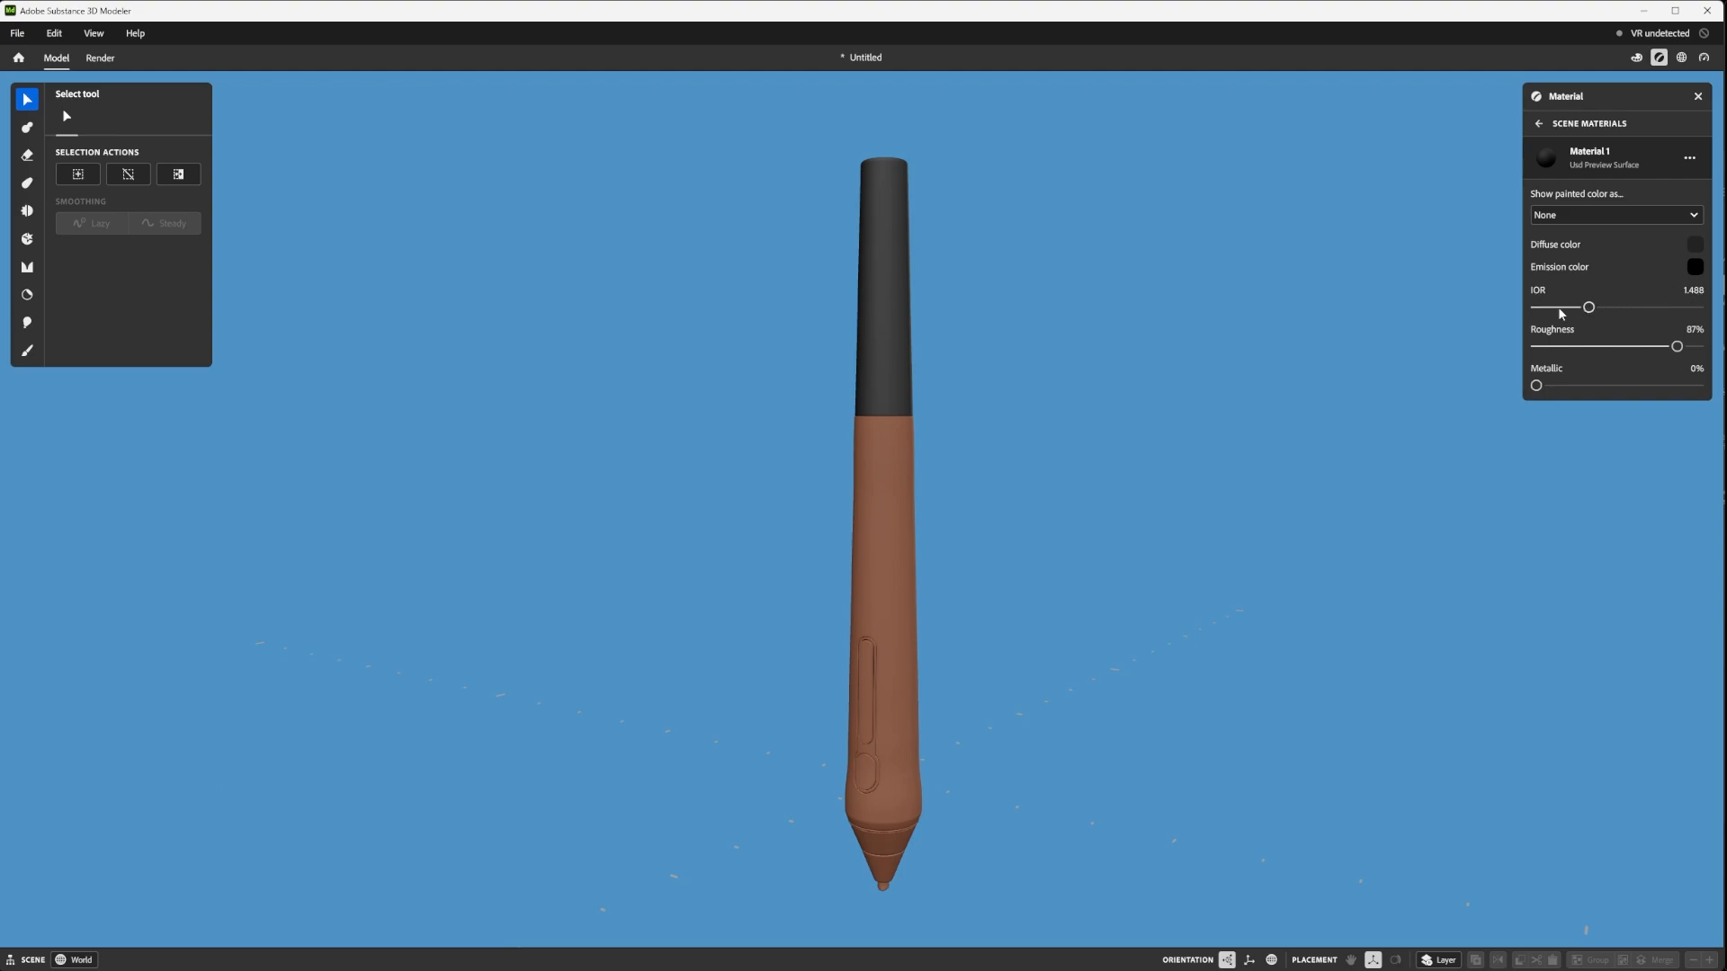
pyautogui.keyDown('alt'); pyautogui.moveTo(975, 284); pyautogui.dragTo(1046, 290); pyautogui.keyUp('alt')
pyautogui.scroll(3, 1046, 289)
pyautogui.scroll(-3, 1046, 289)
pyautogui.moveTo(1589, 308); pyautogui.dragTo(1589, 307)
pyautogui.scroll(-2, 1131, 338)
pyautogui.moveTo(948, 309)
pyautogui.keyDown('alt'); pyautogui.mouseDown()
pyautogui.moveTo(1044, 348)
pyautogui.moveTo(990, 336)
pyautogui.moveTo(952, 301)
pyautogui.mouseUp(); pyautogui.keyUp('alt')
pyautogui.scroll(3, 953, 298)
pyautogui.scroll(-2, 952, 298)
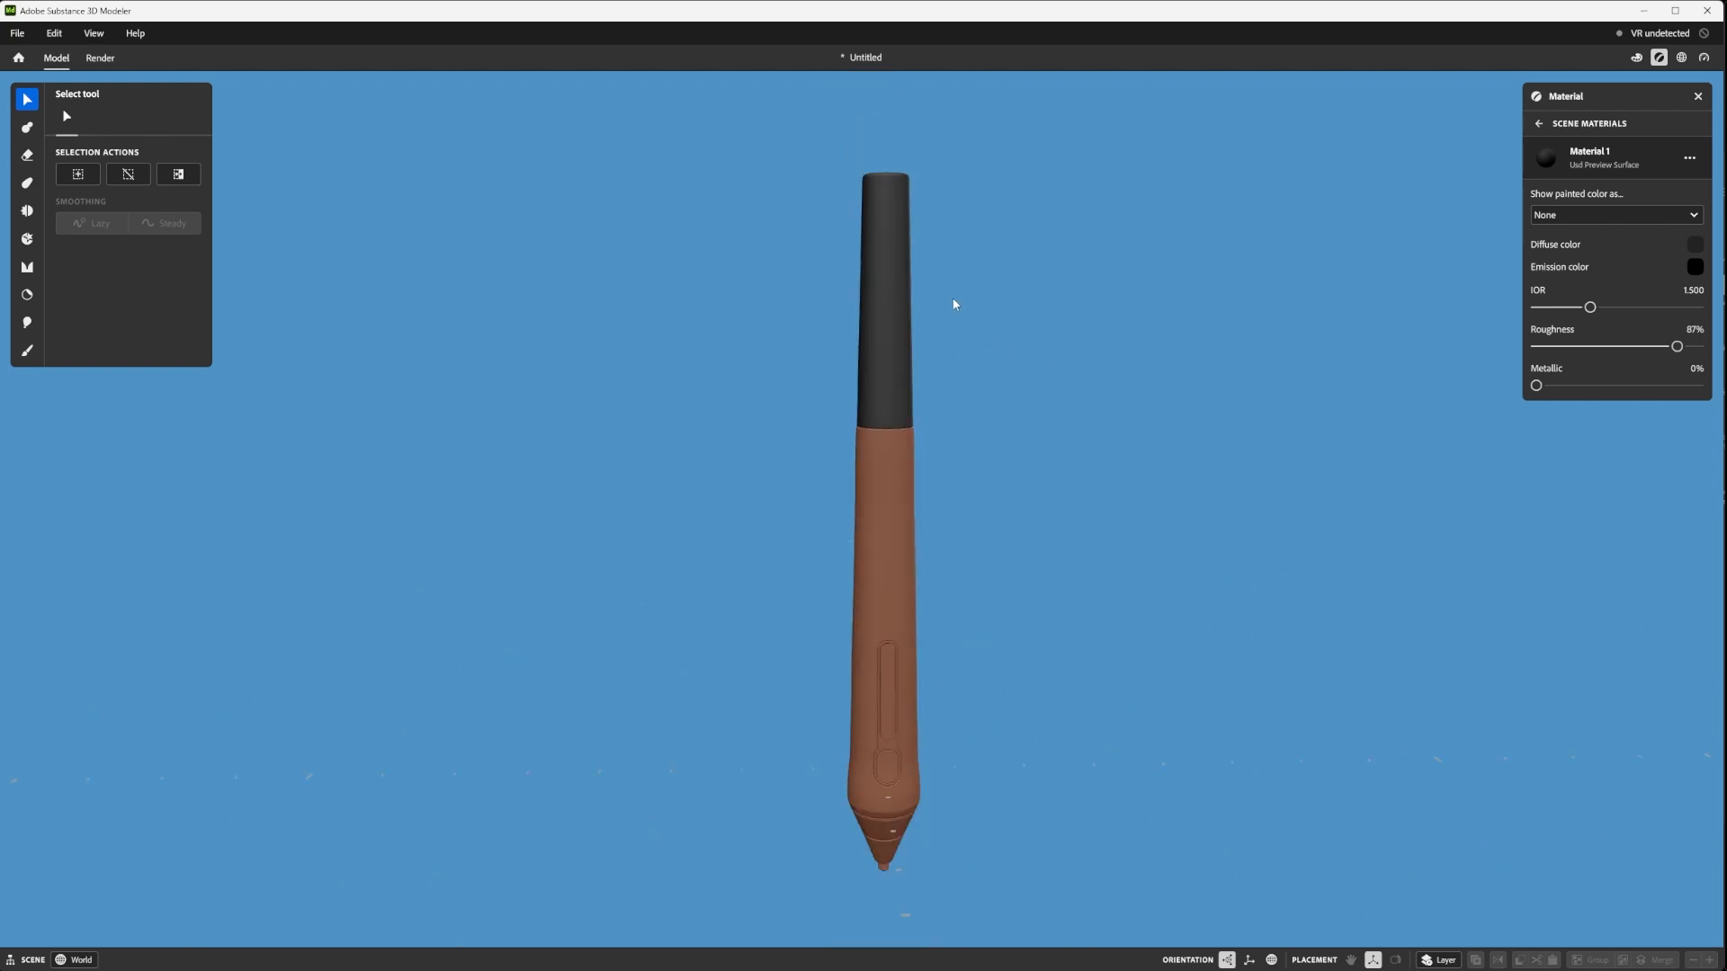
# - Lower the upper barrel material's roughness to 66% and return to the scene materials list
pyautogui.keyDown('alt'); pyautogui.moveTo(953, 299); pyautogui.dragTo(965, 327, button='middle'); pyautogui.keyUp('alt')
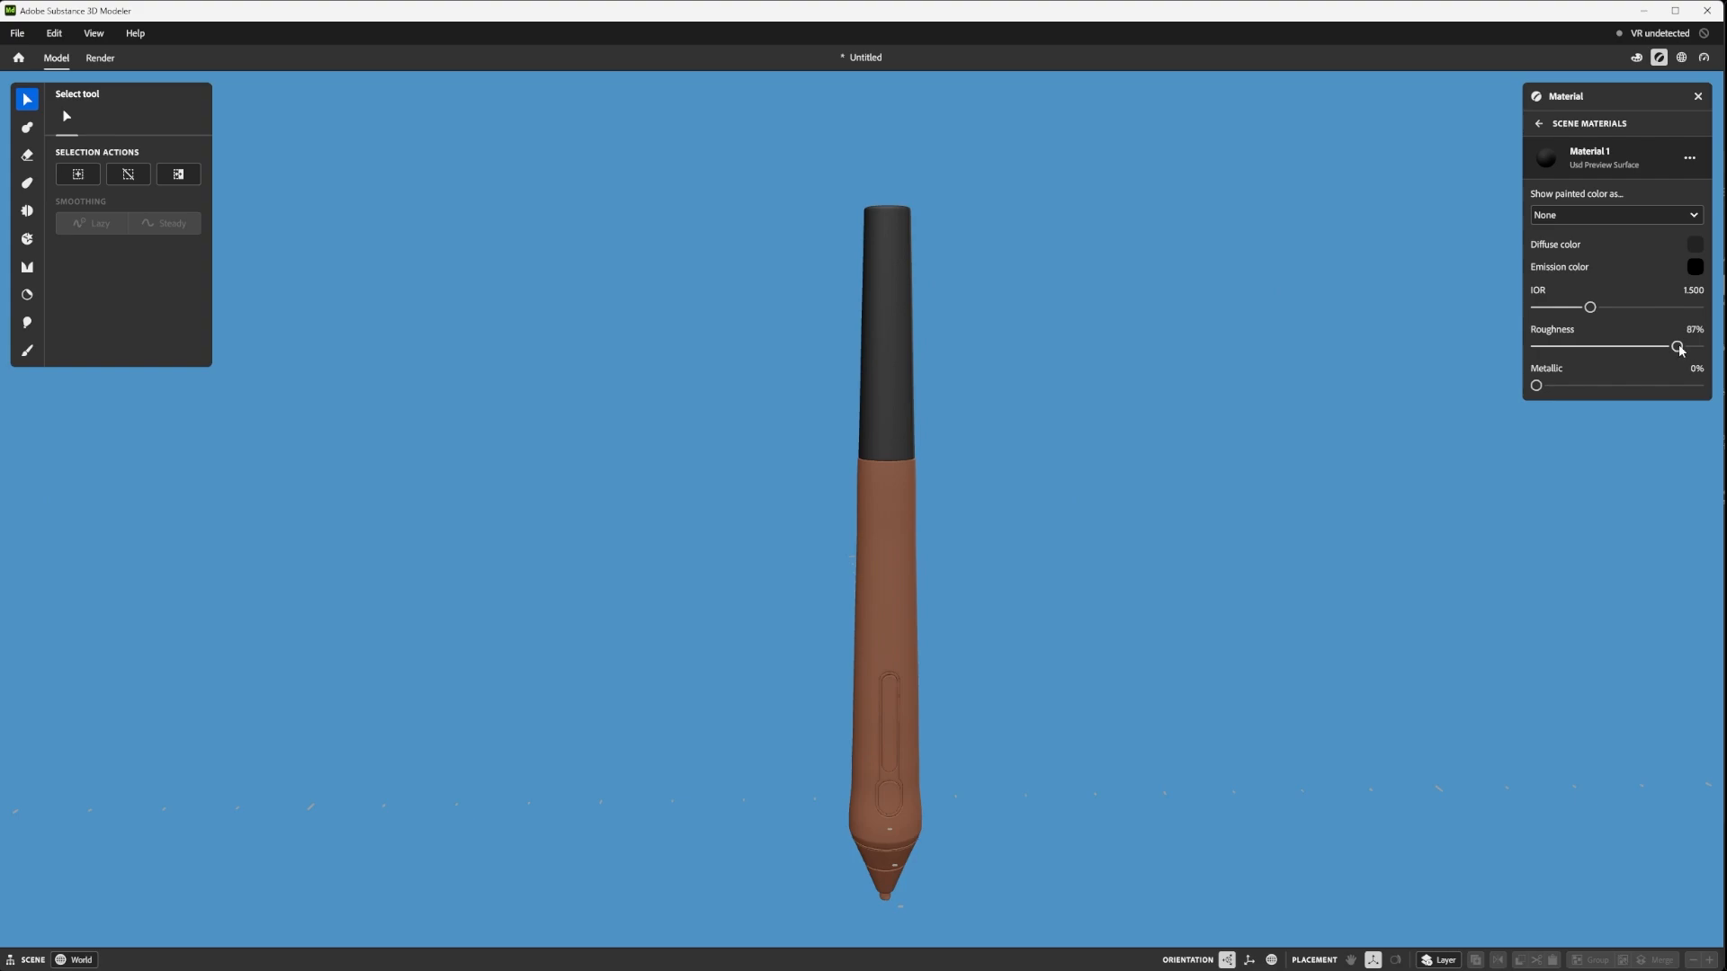
pyautogui.moveTo(1680, 349); pyautogui.dragTo(1646, 344)
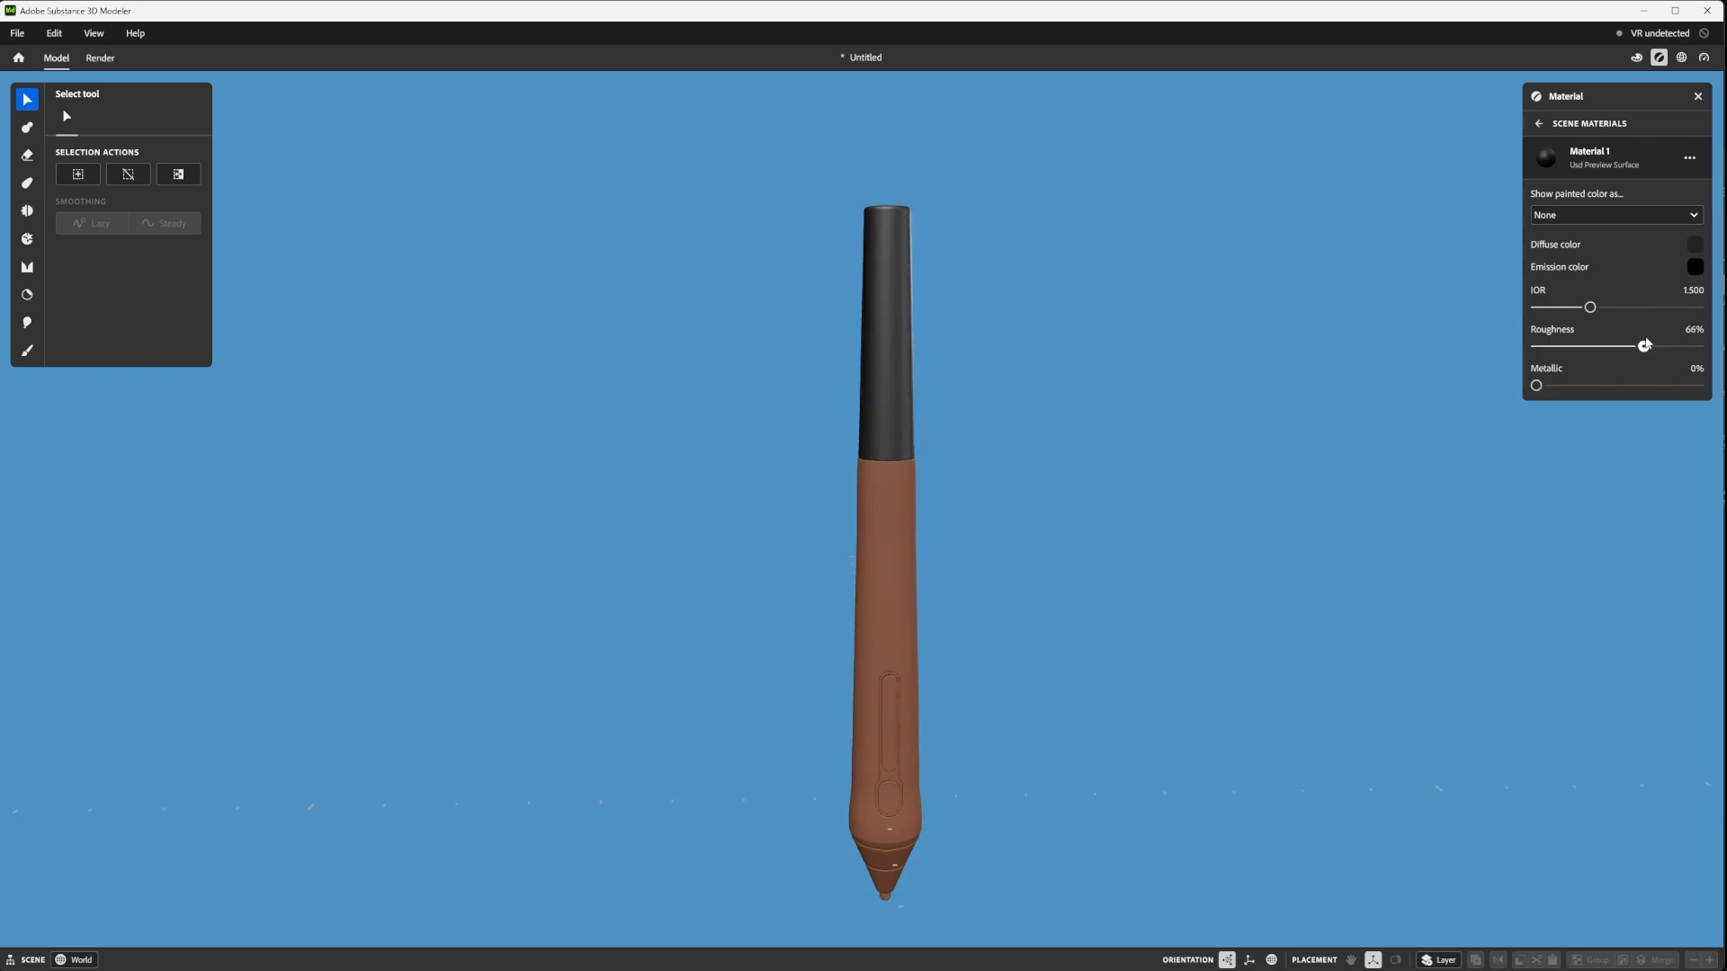
pyautogui.keyDown('alt'); pyautogui.moveTo(1135, 269); pyautogui.dragTo(1032, 338); pyautogui.keyUp('alt')
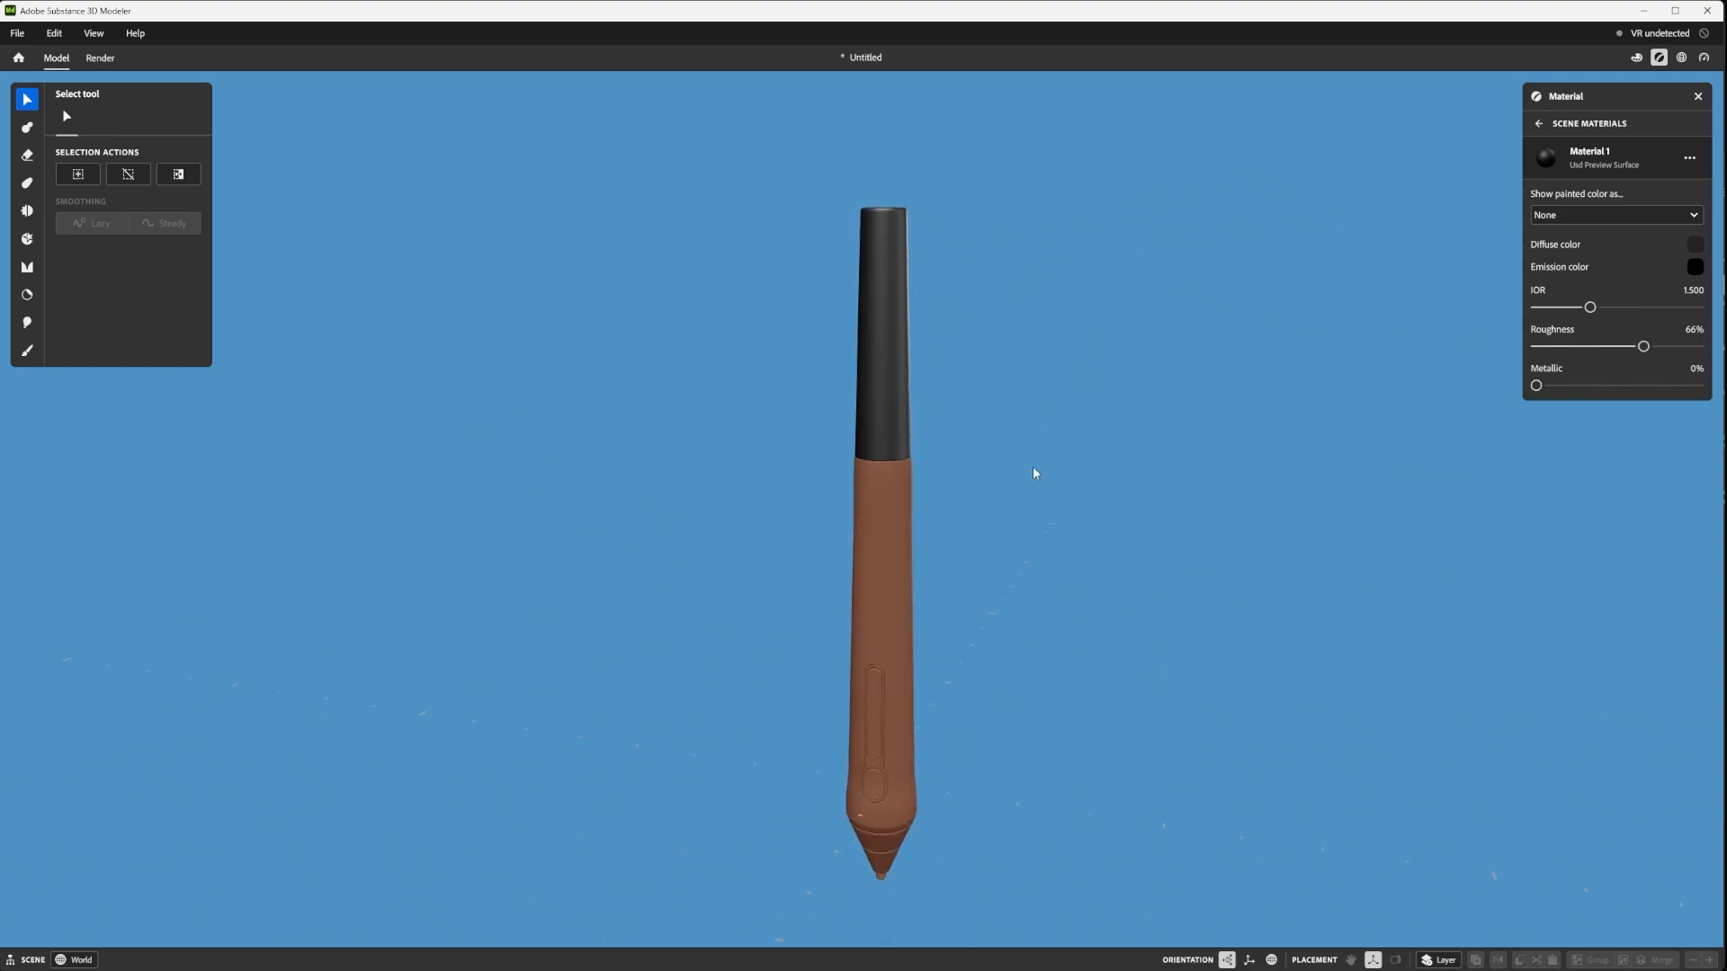
pyautogui.click(1541, 127)
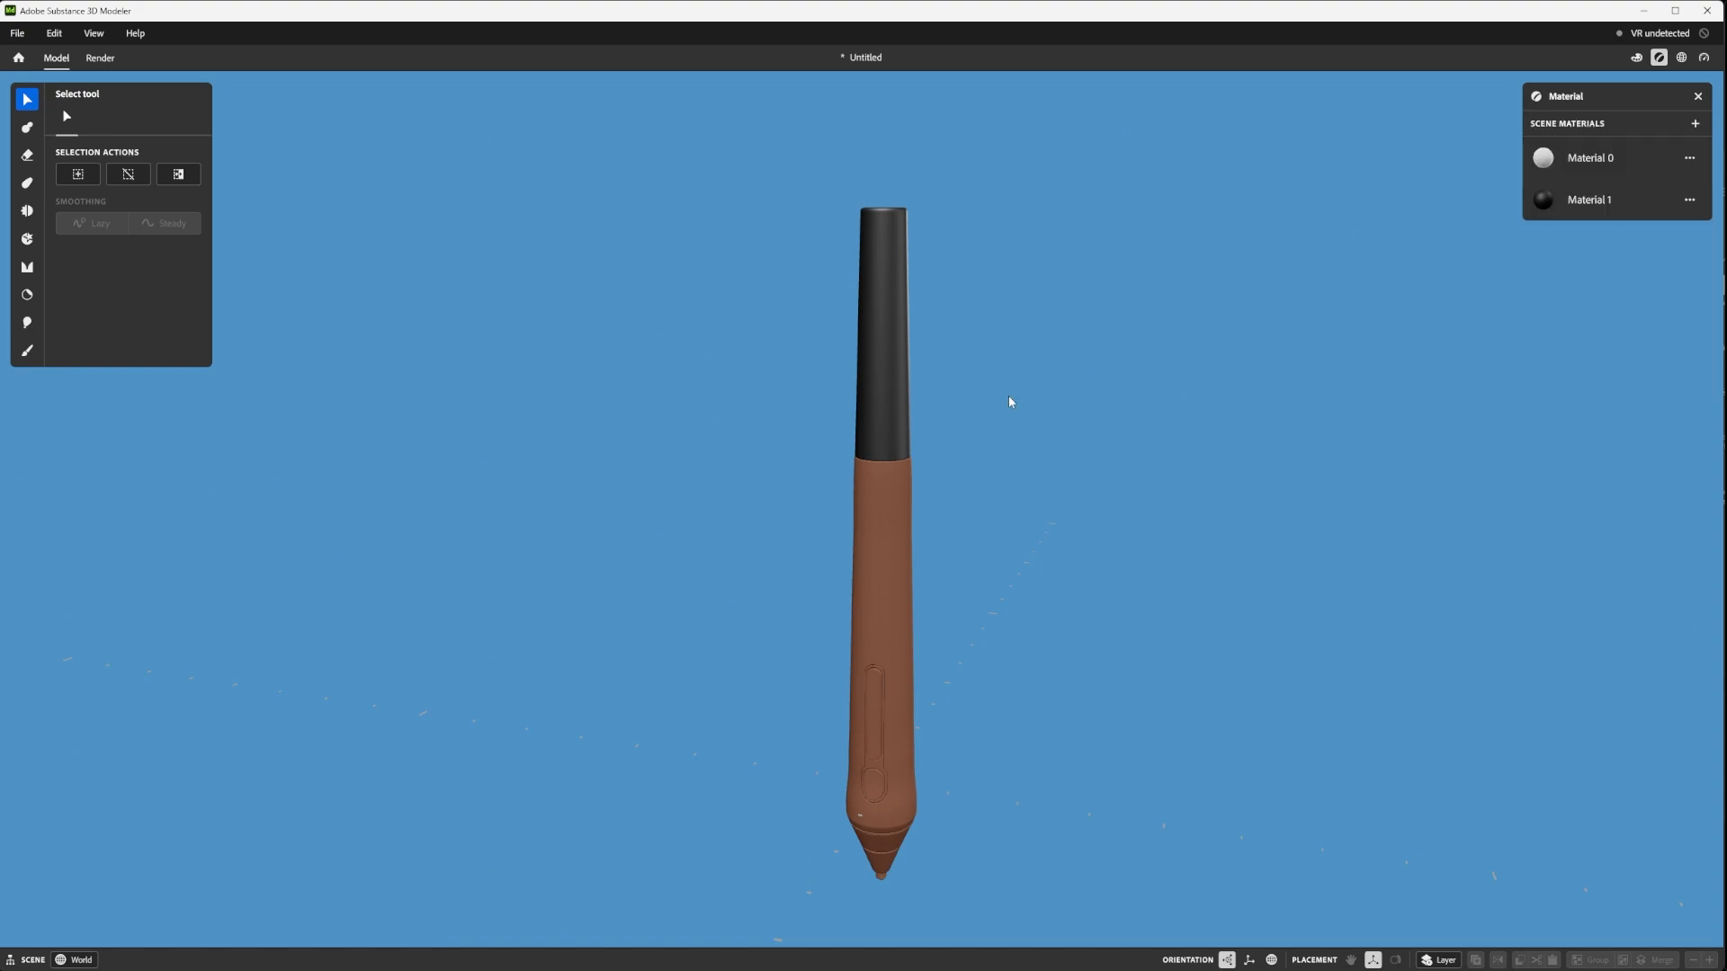
# - Add another scene material, apply it to the pen's main body, and clear the selection
pyautogui.click(888, 502)
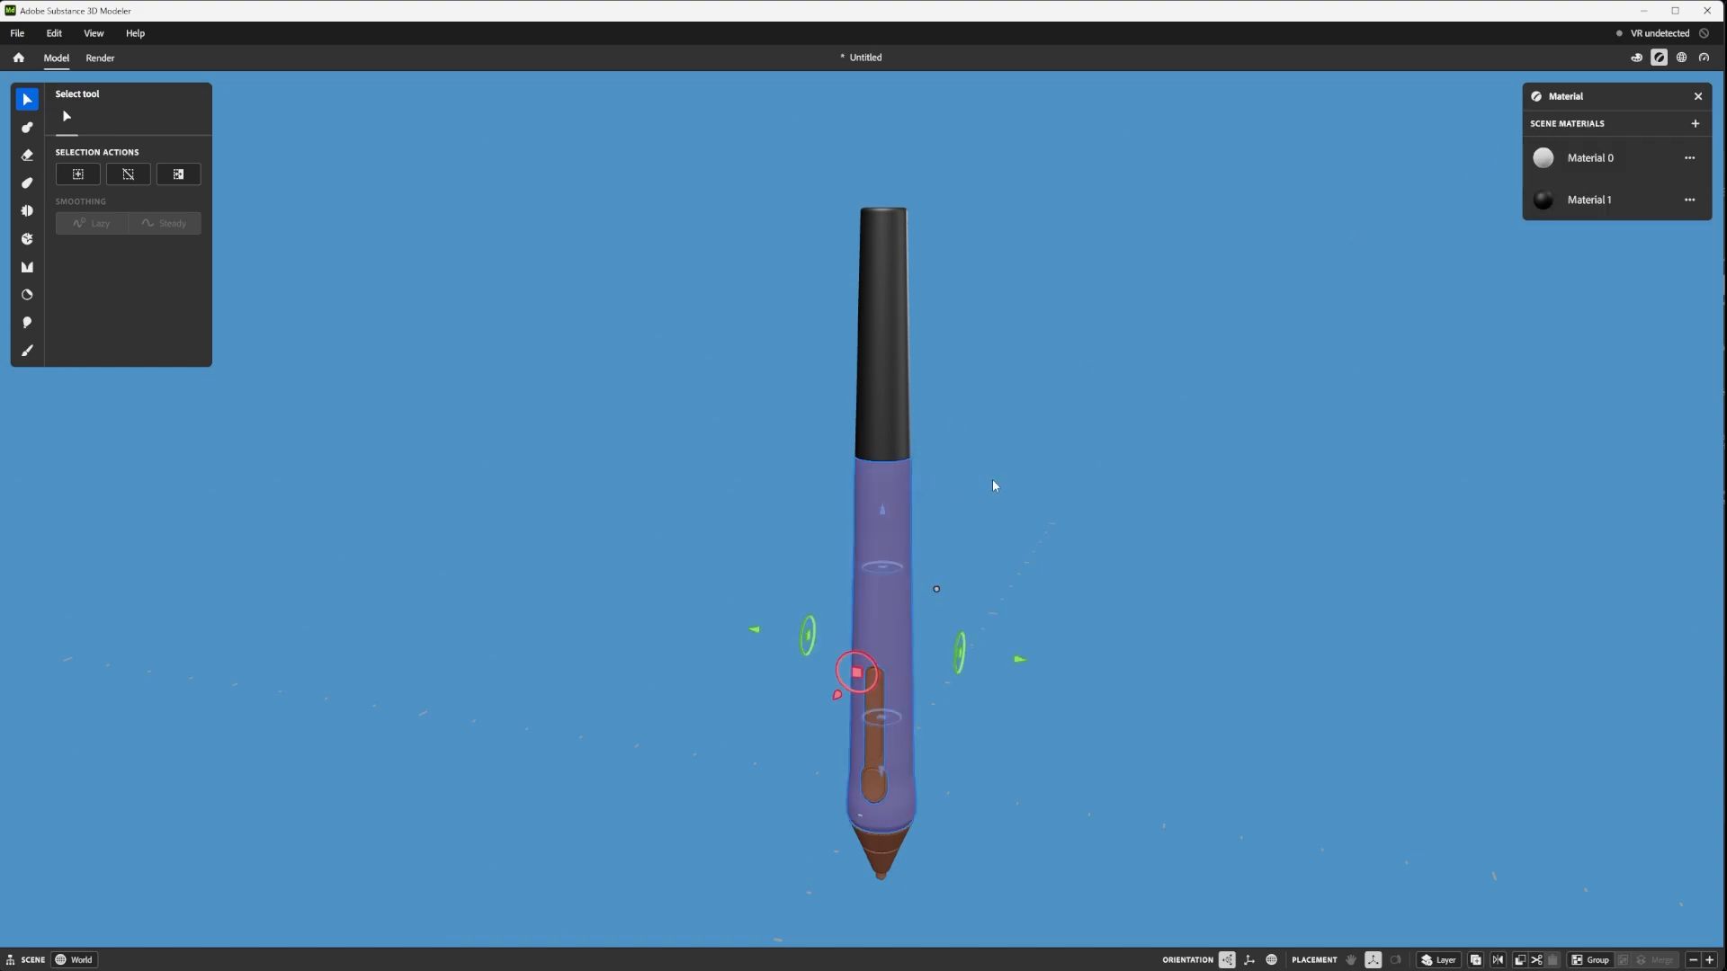
pyautogui.click(1695, 124)
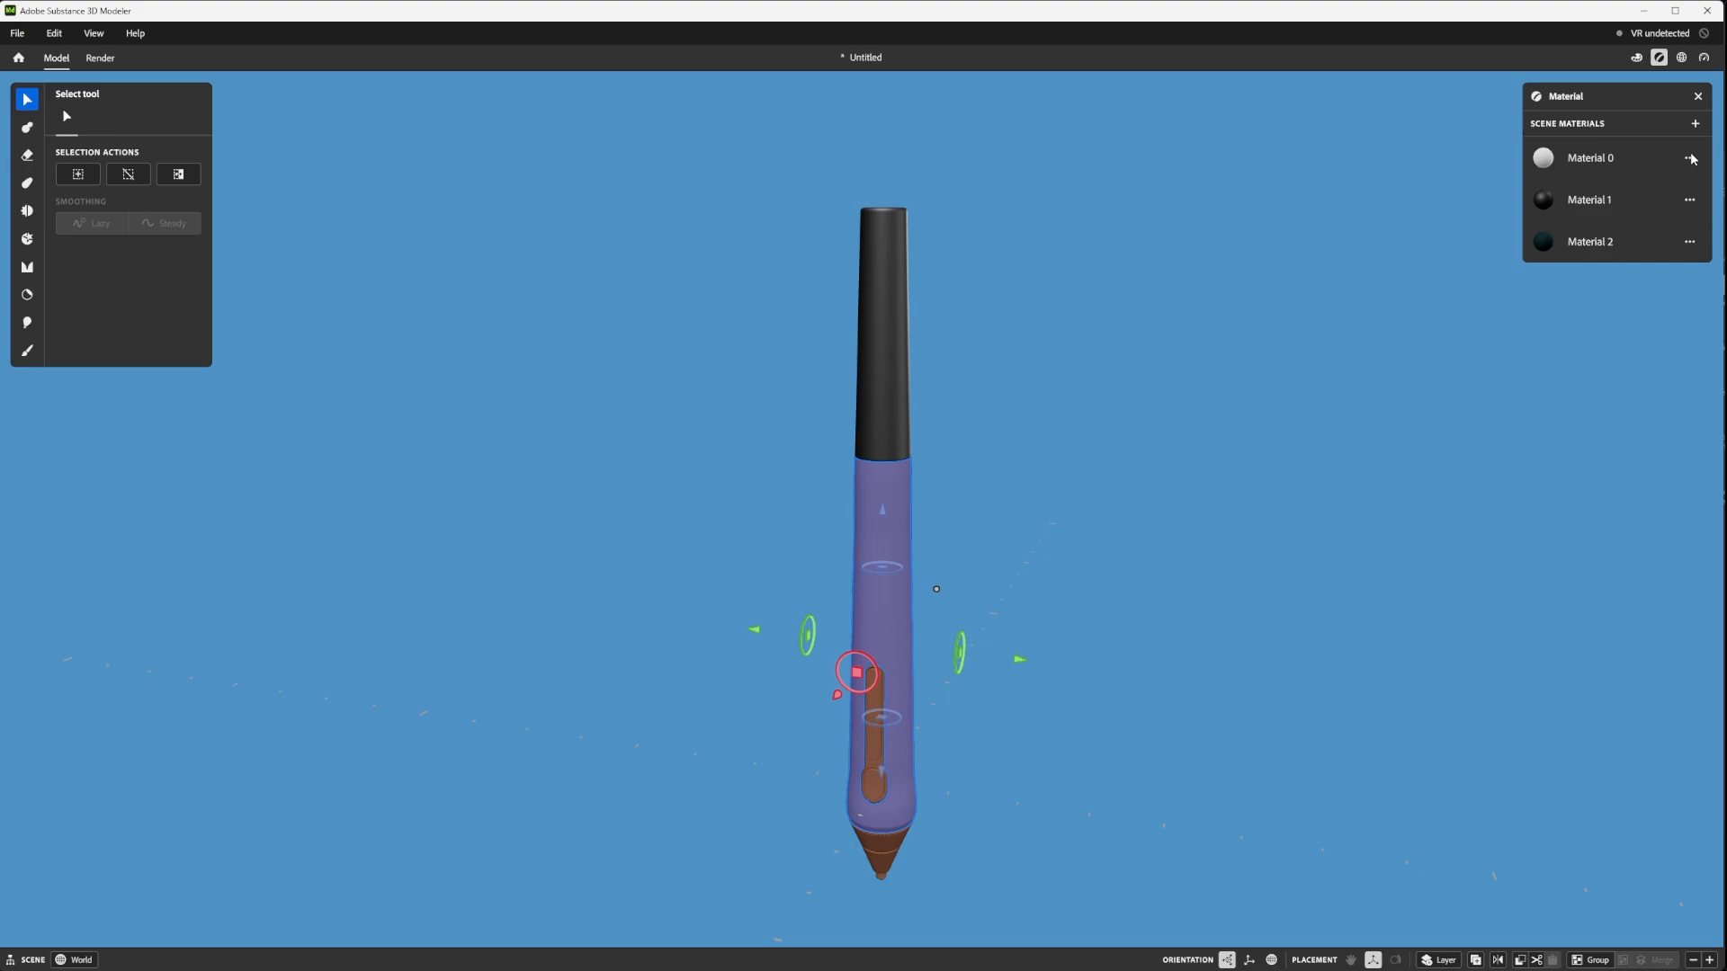
pyautogui.click(1688, 242)
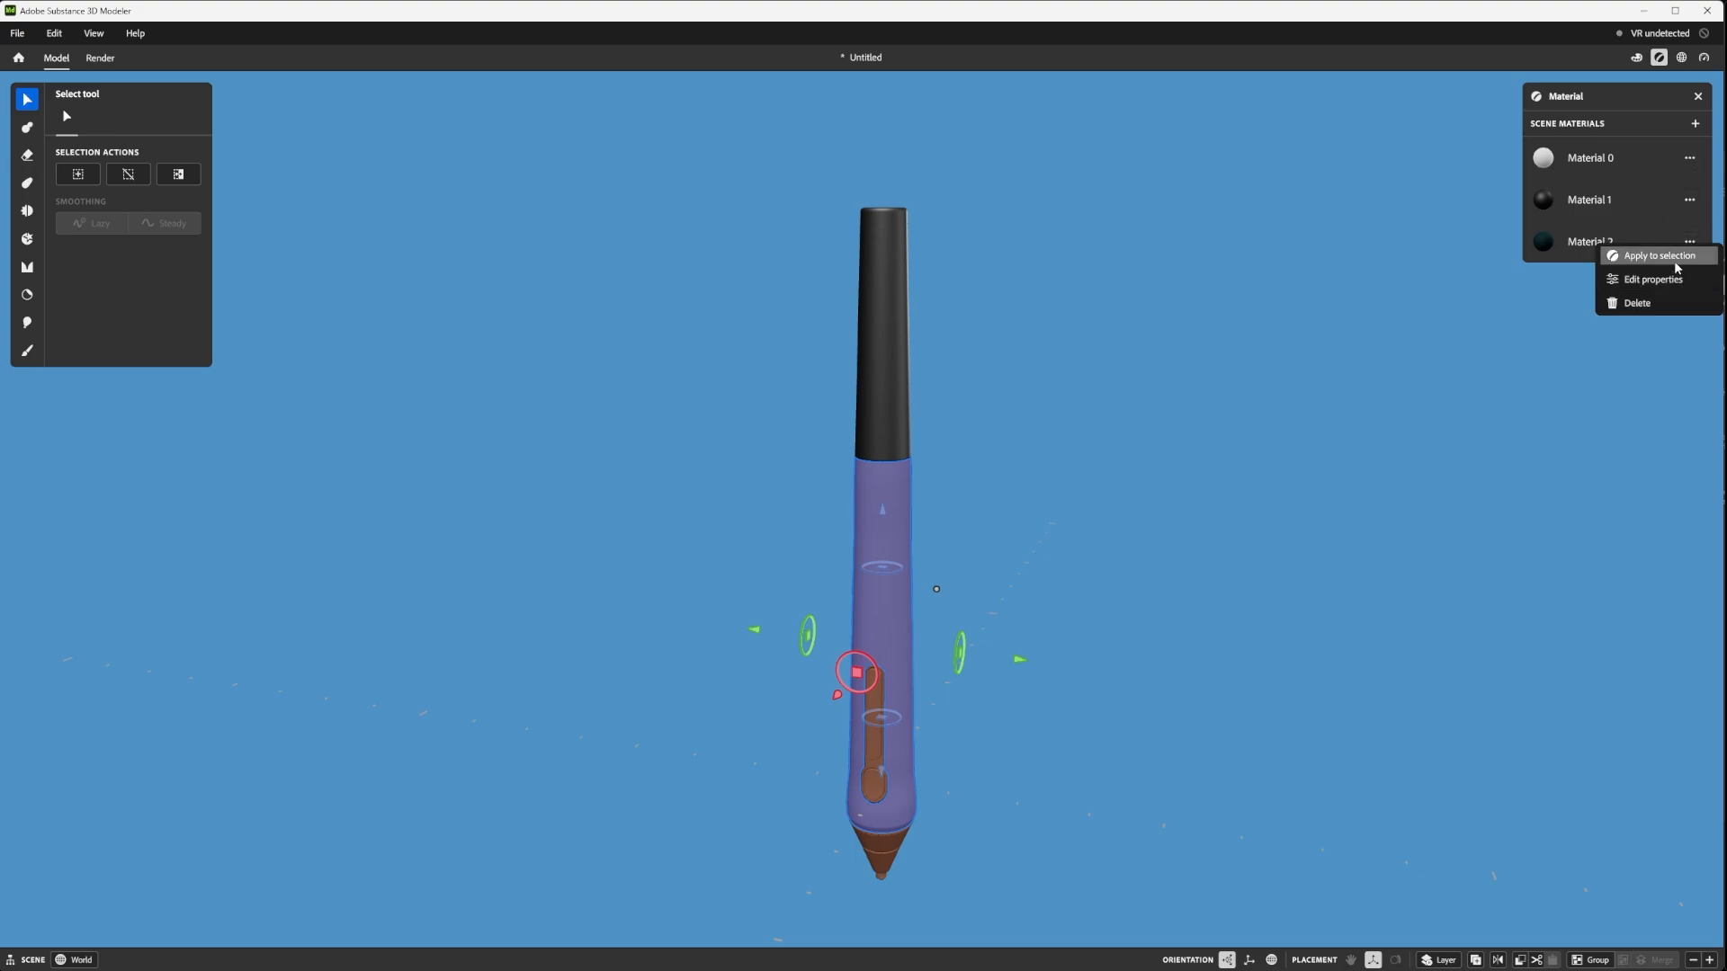
pyautogui.click(1678, 260)
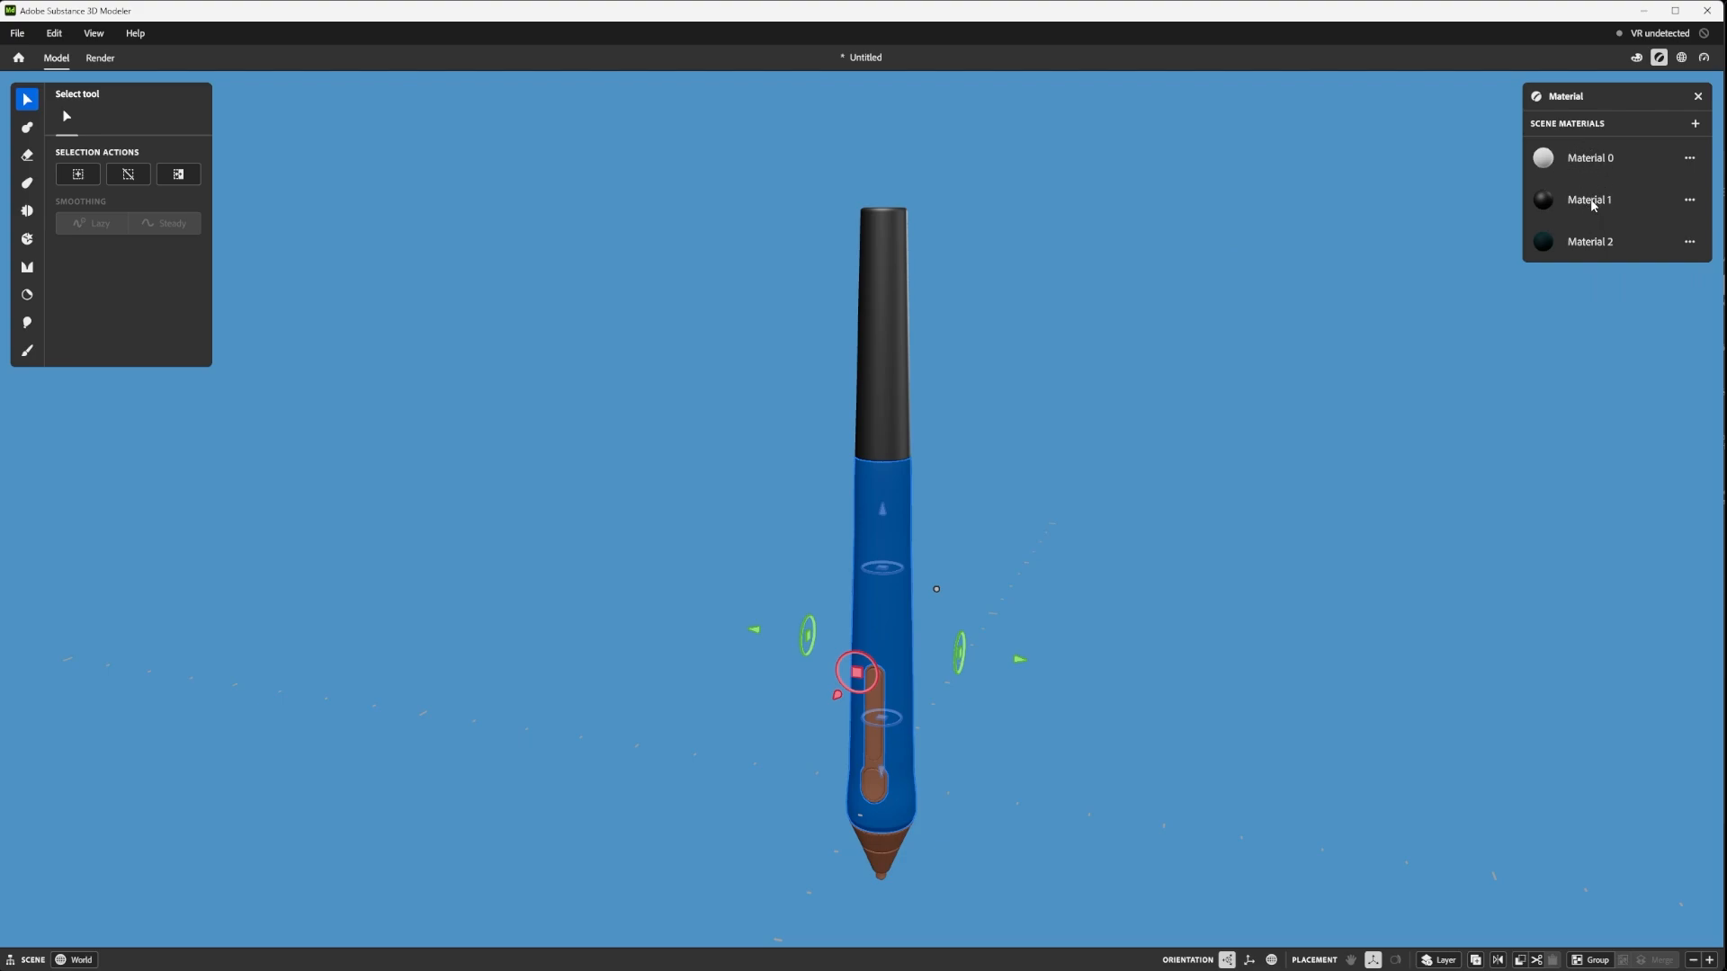
pyautogui.scroll(3, 1025, 459)
pyautogui.scroll(-3, 1013, 466)
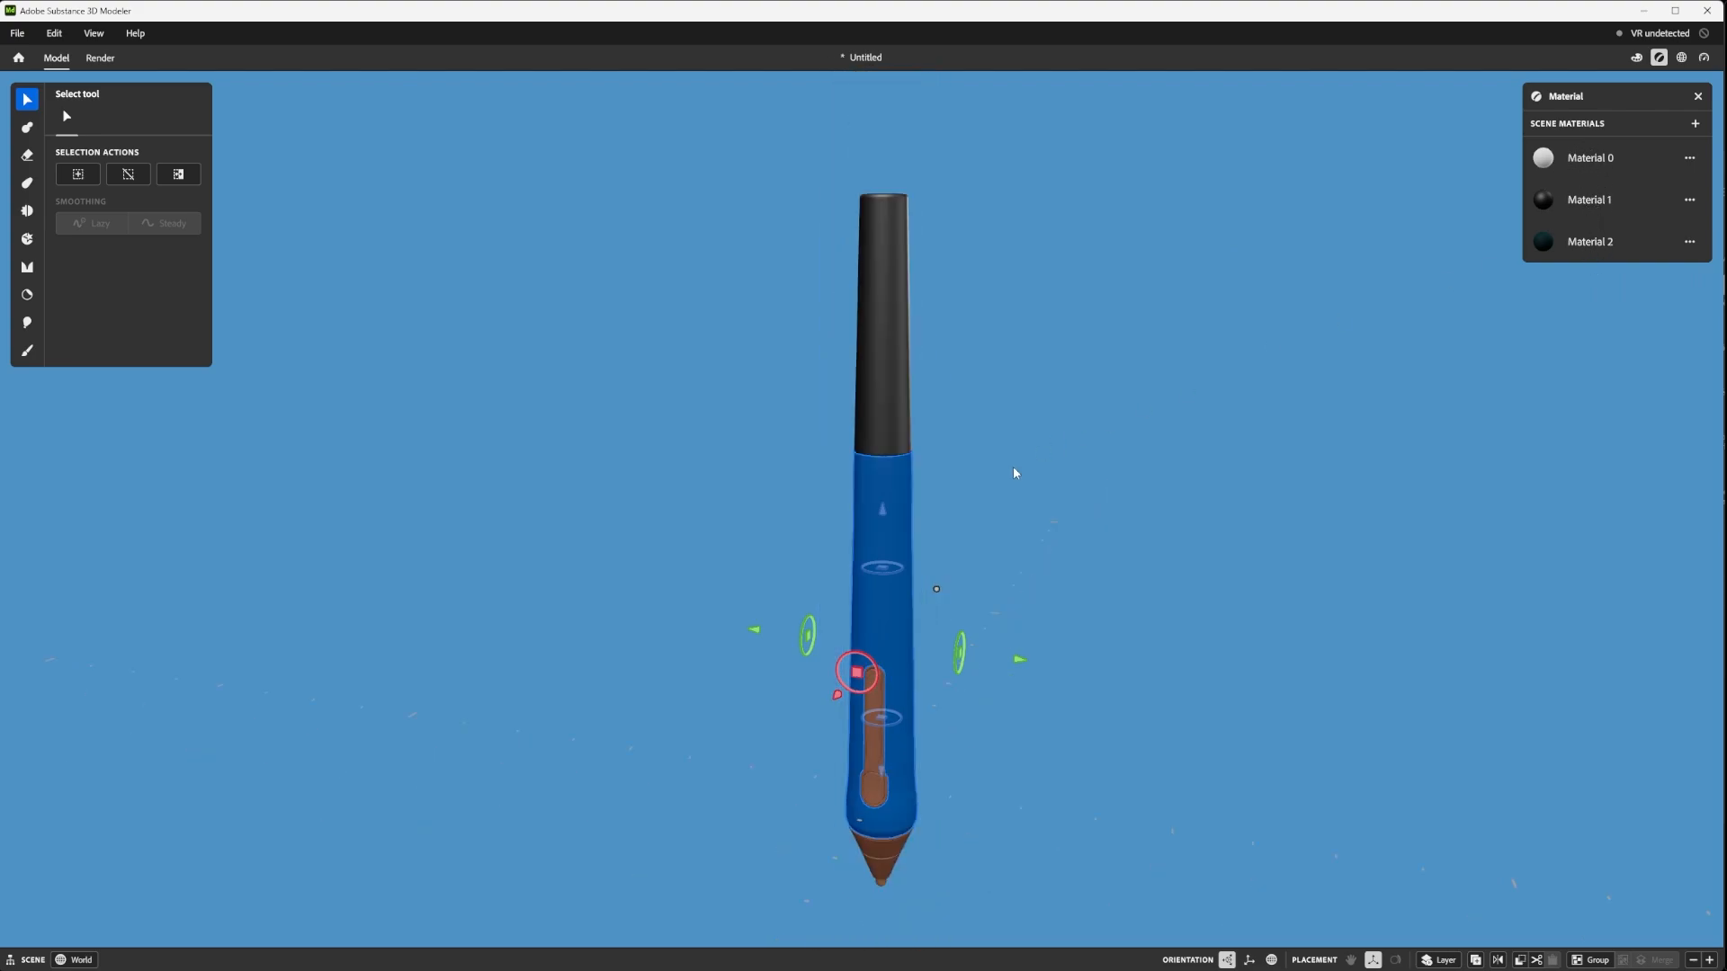
pyautogui.scroll(2, 1000, 457)
pyautogui.keyDown('alt'); pyautogui.moveTo(997, 421); pyautogui.dragTo(1035, 397); pyautogui.keyUp('alt')
pyautogui.click(1372, 391)
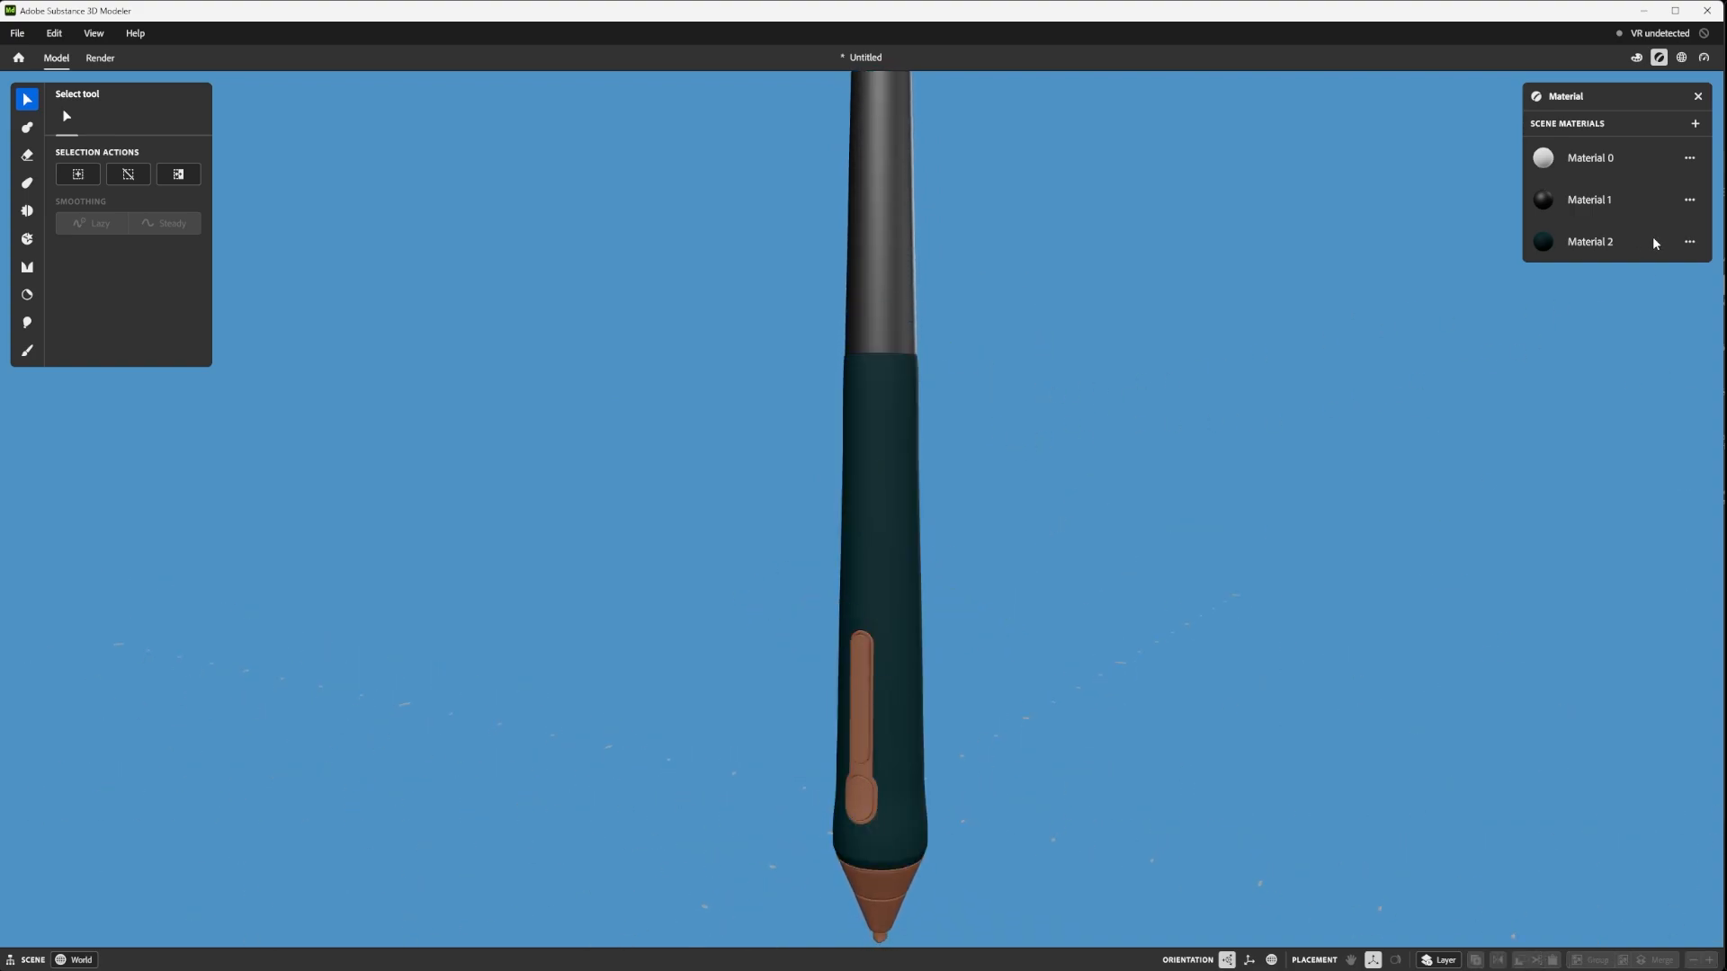
# - Raise the IOR of the main body's material to 1.423
pyautogui.click(1689, 241)
pyautogui.click(1651, 278)
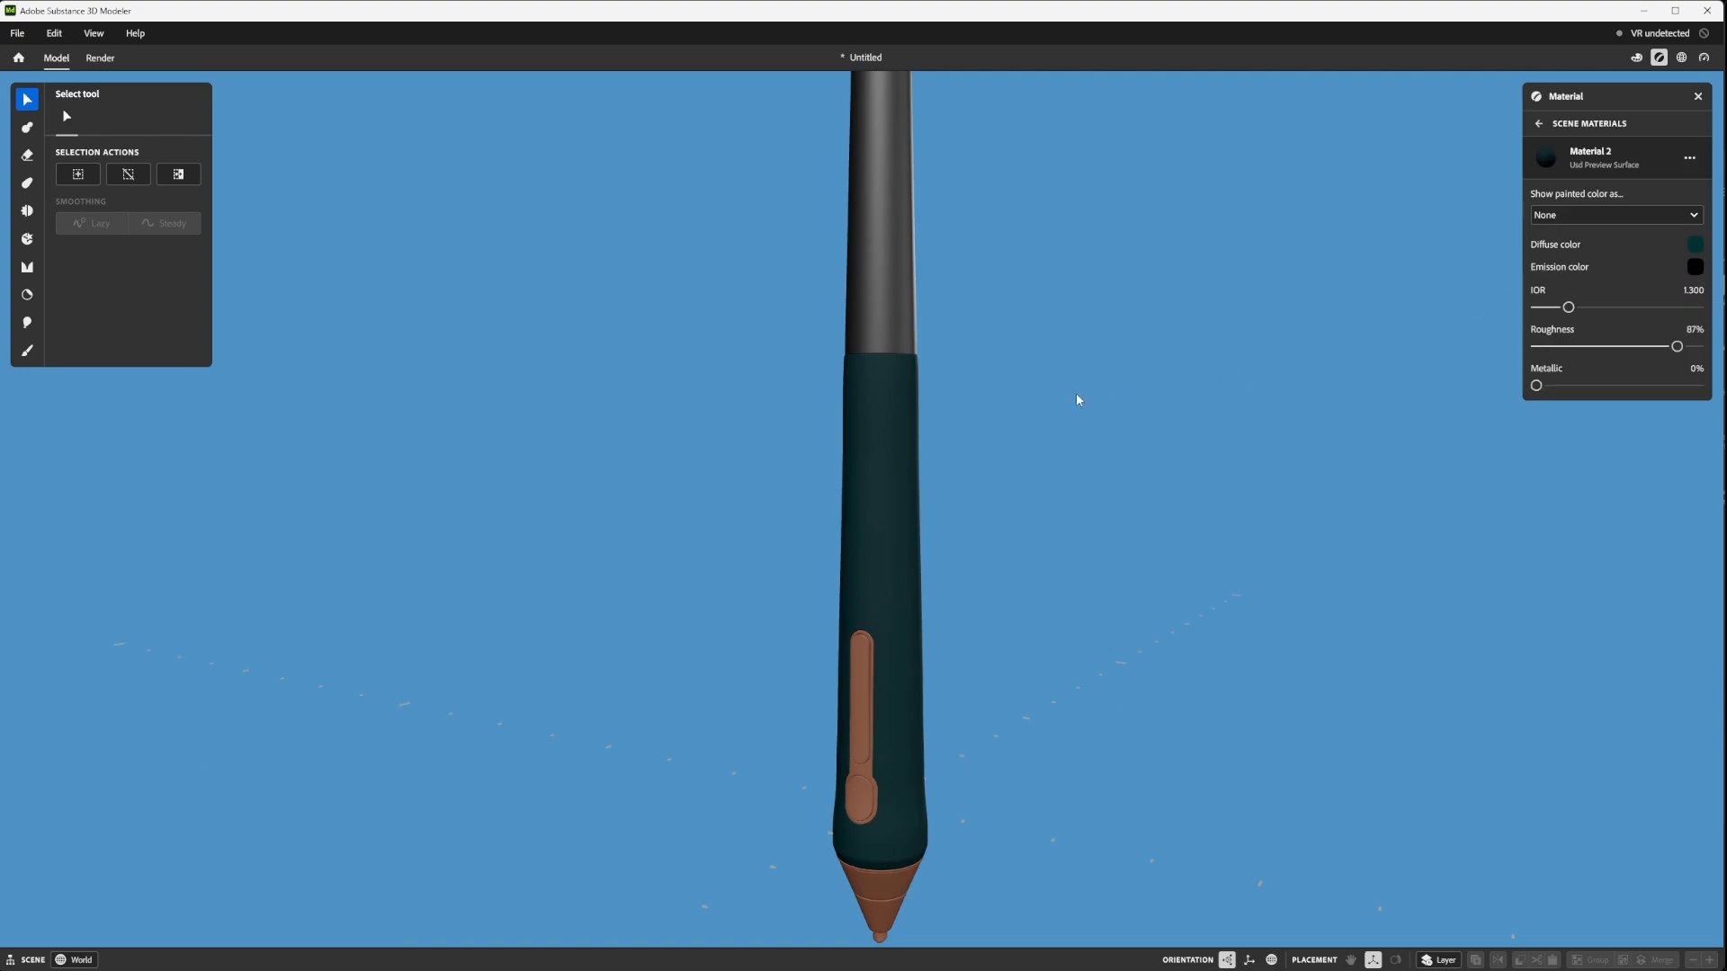
pyautogui.keyDown('alt'); pyautogui.moveTo(1076, 398); pyautogui.dragTo(1063, 398); pyautogui.keyUp('alt')
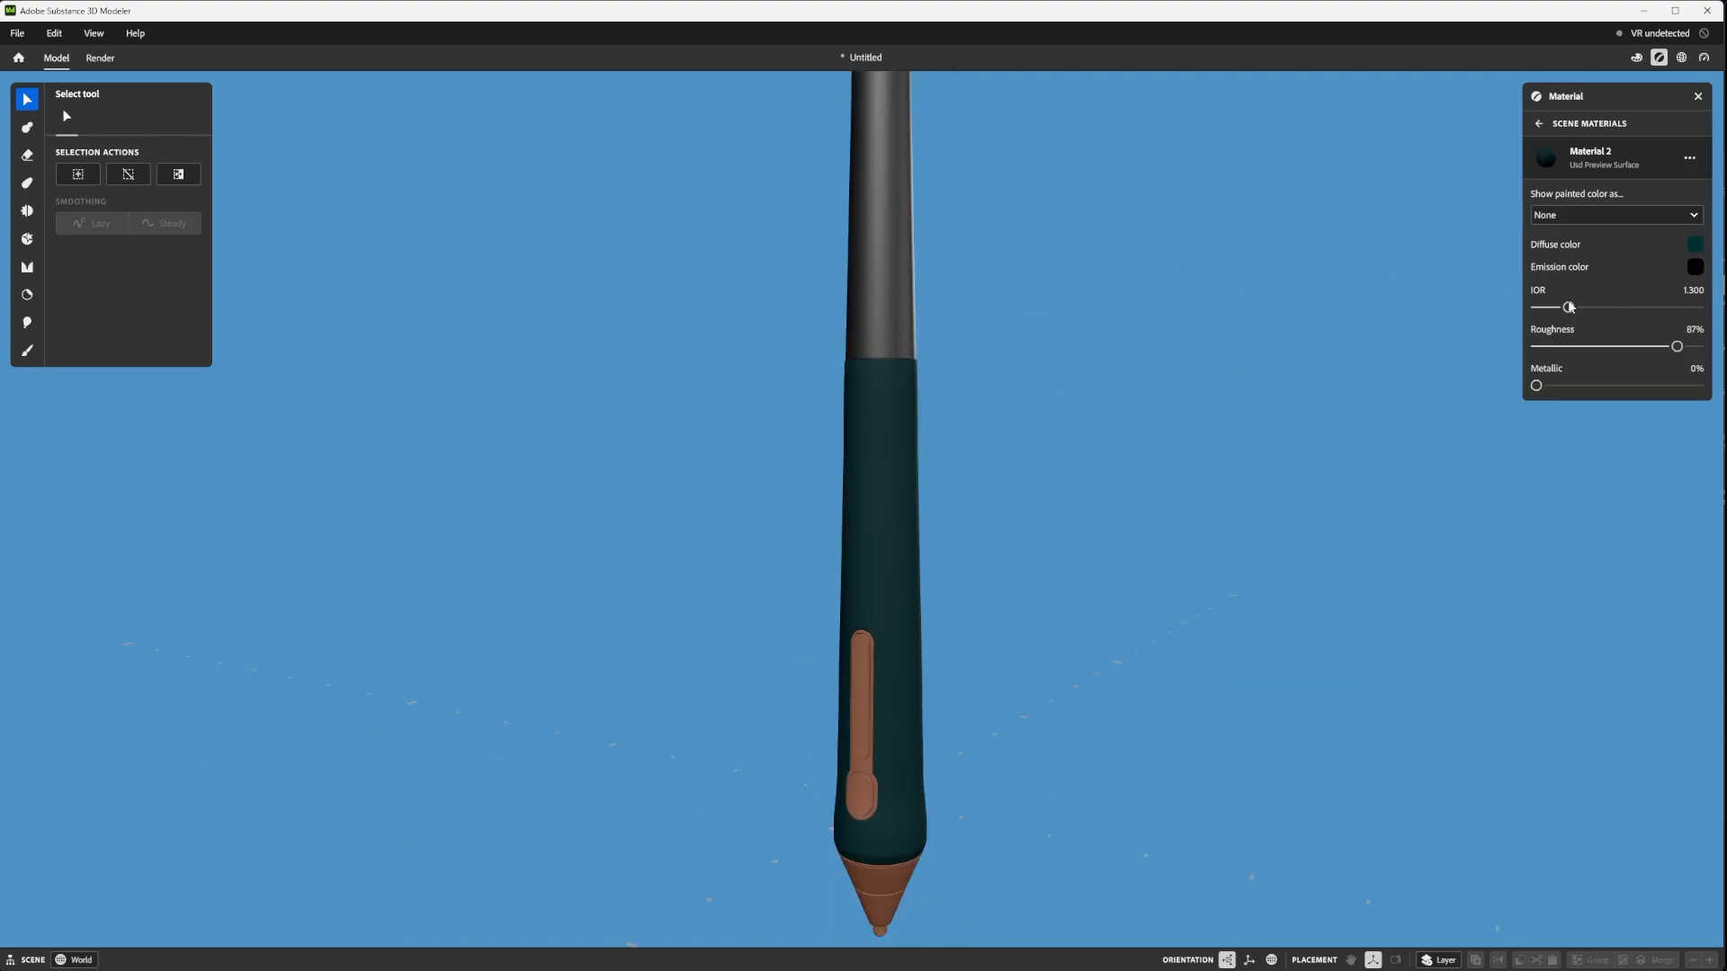
pyautogui.moveTo(1569, 307); pyautogui.dragTo(1581, 310)
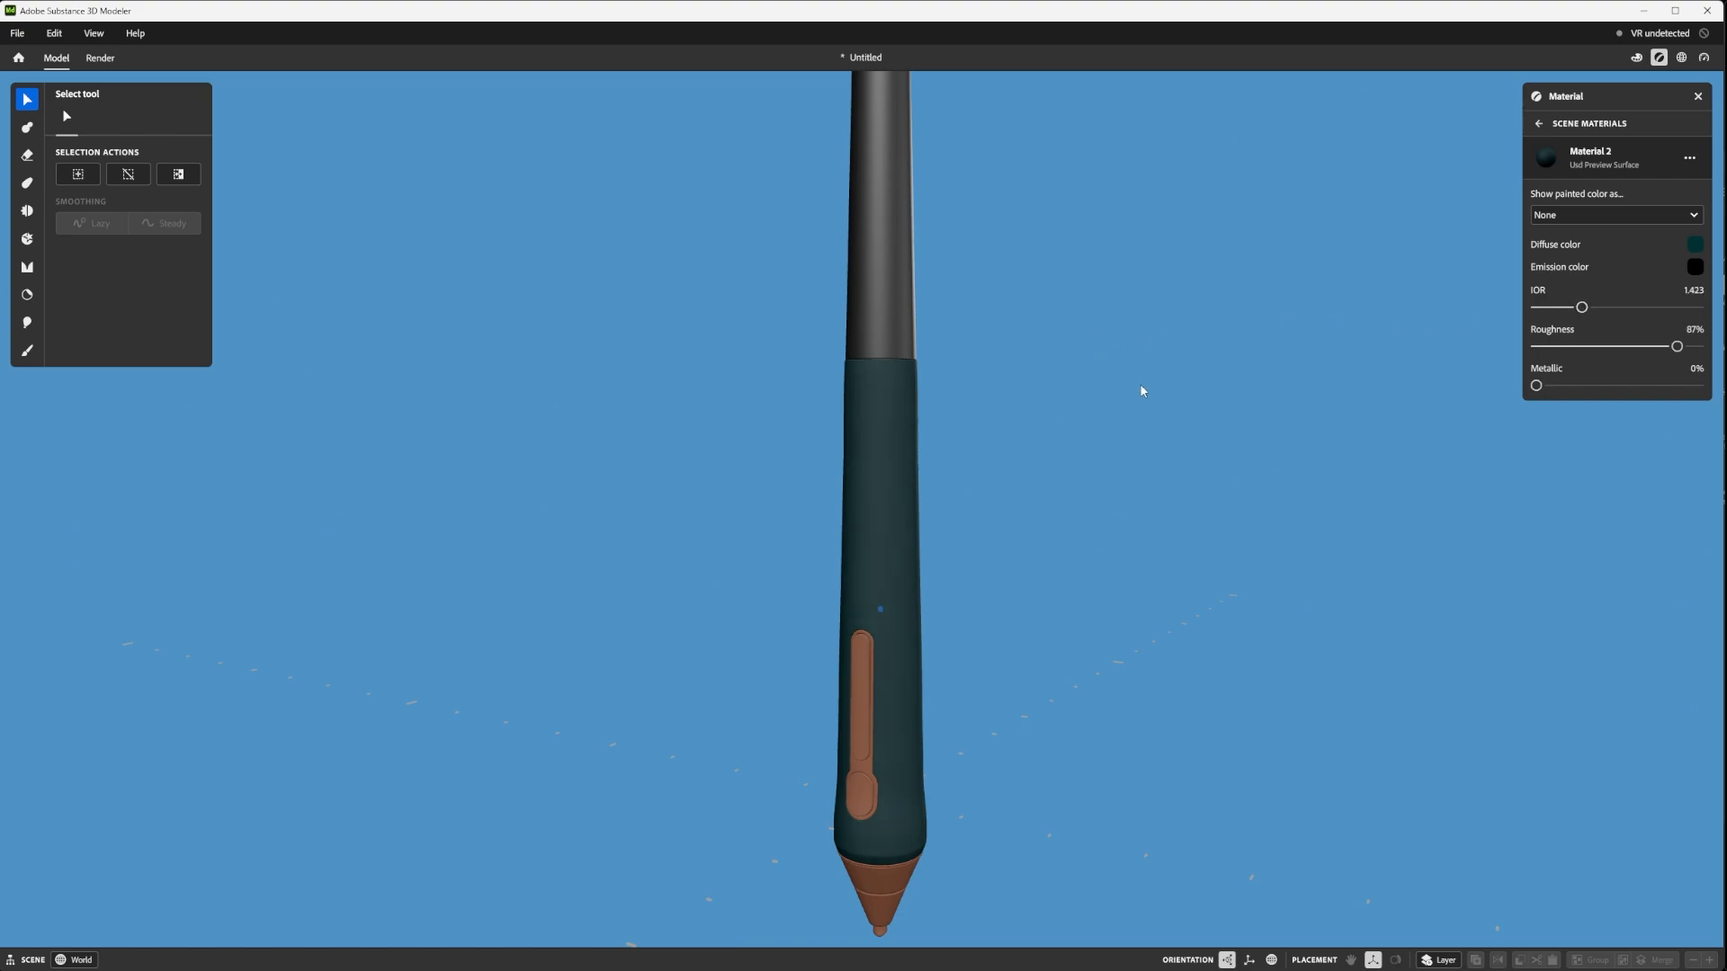
pyautogui.scroll(-5, 1053, 405)
pyautogui.moveTo(1053, 405)
pyautogui.keyDown('alt'); pyautogui.mouseDown()
pyautogui.moveTo(947, 324)
pyautogui.moveTo(1118, 396)
pyautogui.moveTo(1038, 411)
pyautogui.mouseUp(); pyautogui.keyUp('alt')
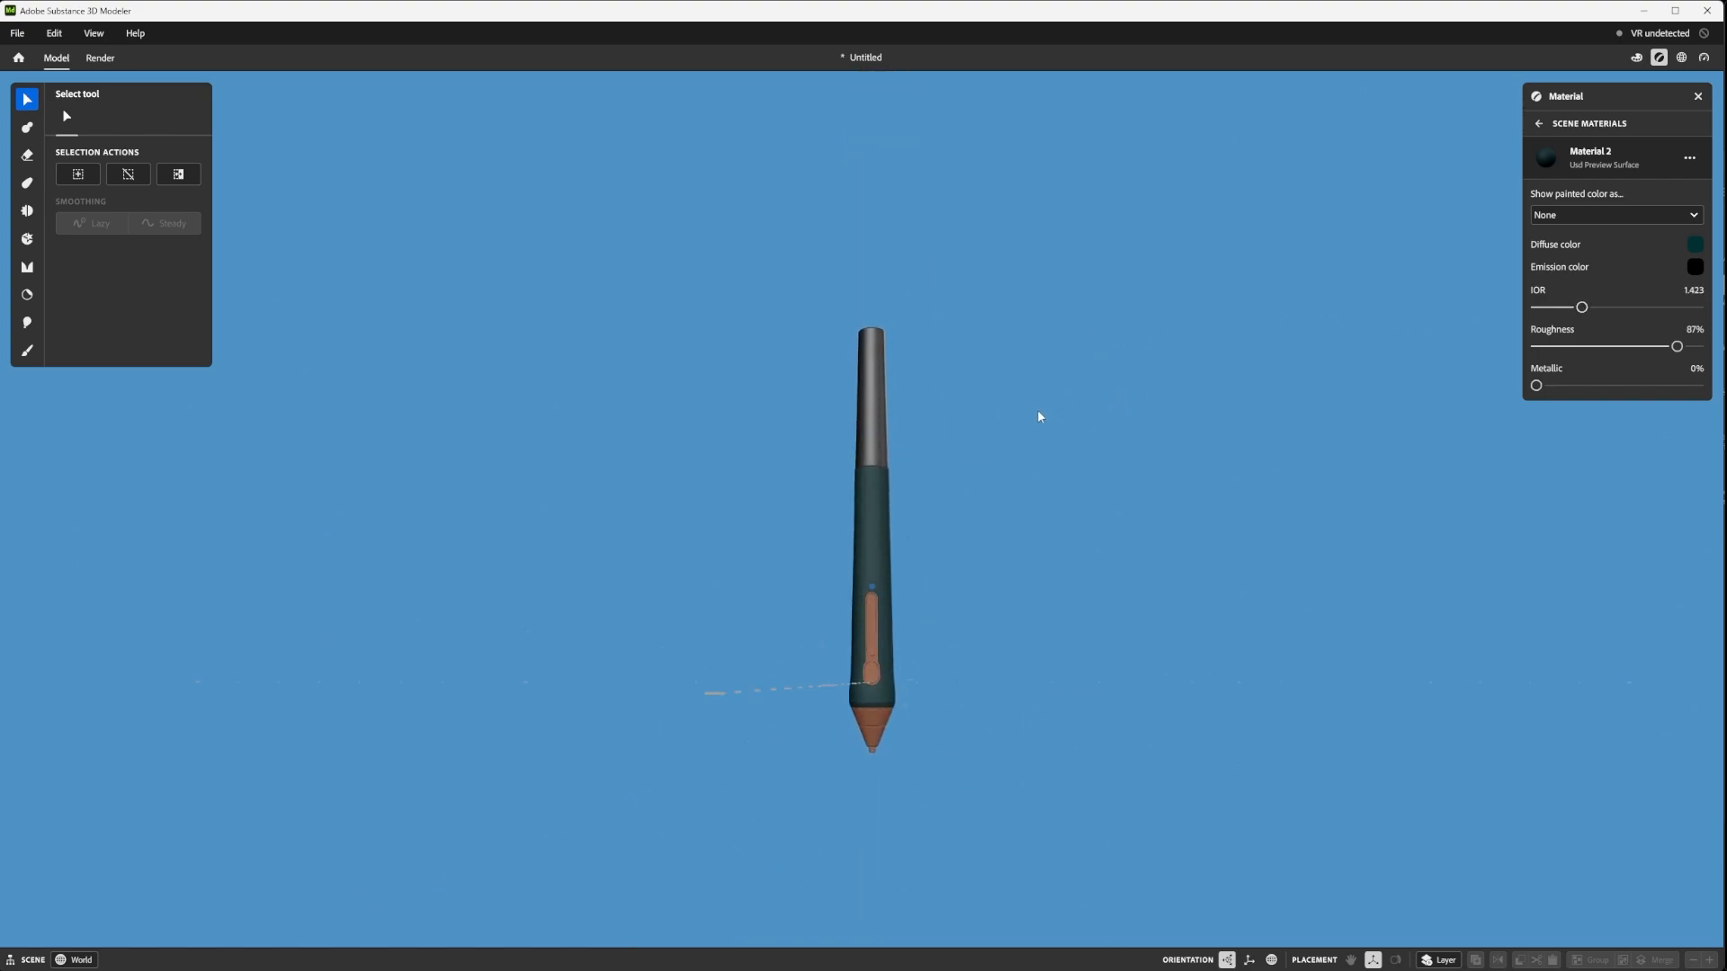
pyautogui.scroll(3, 1034, 414)
pyautogui.scroll(-2, 1035, 403)
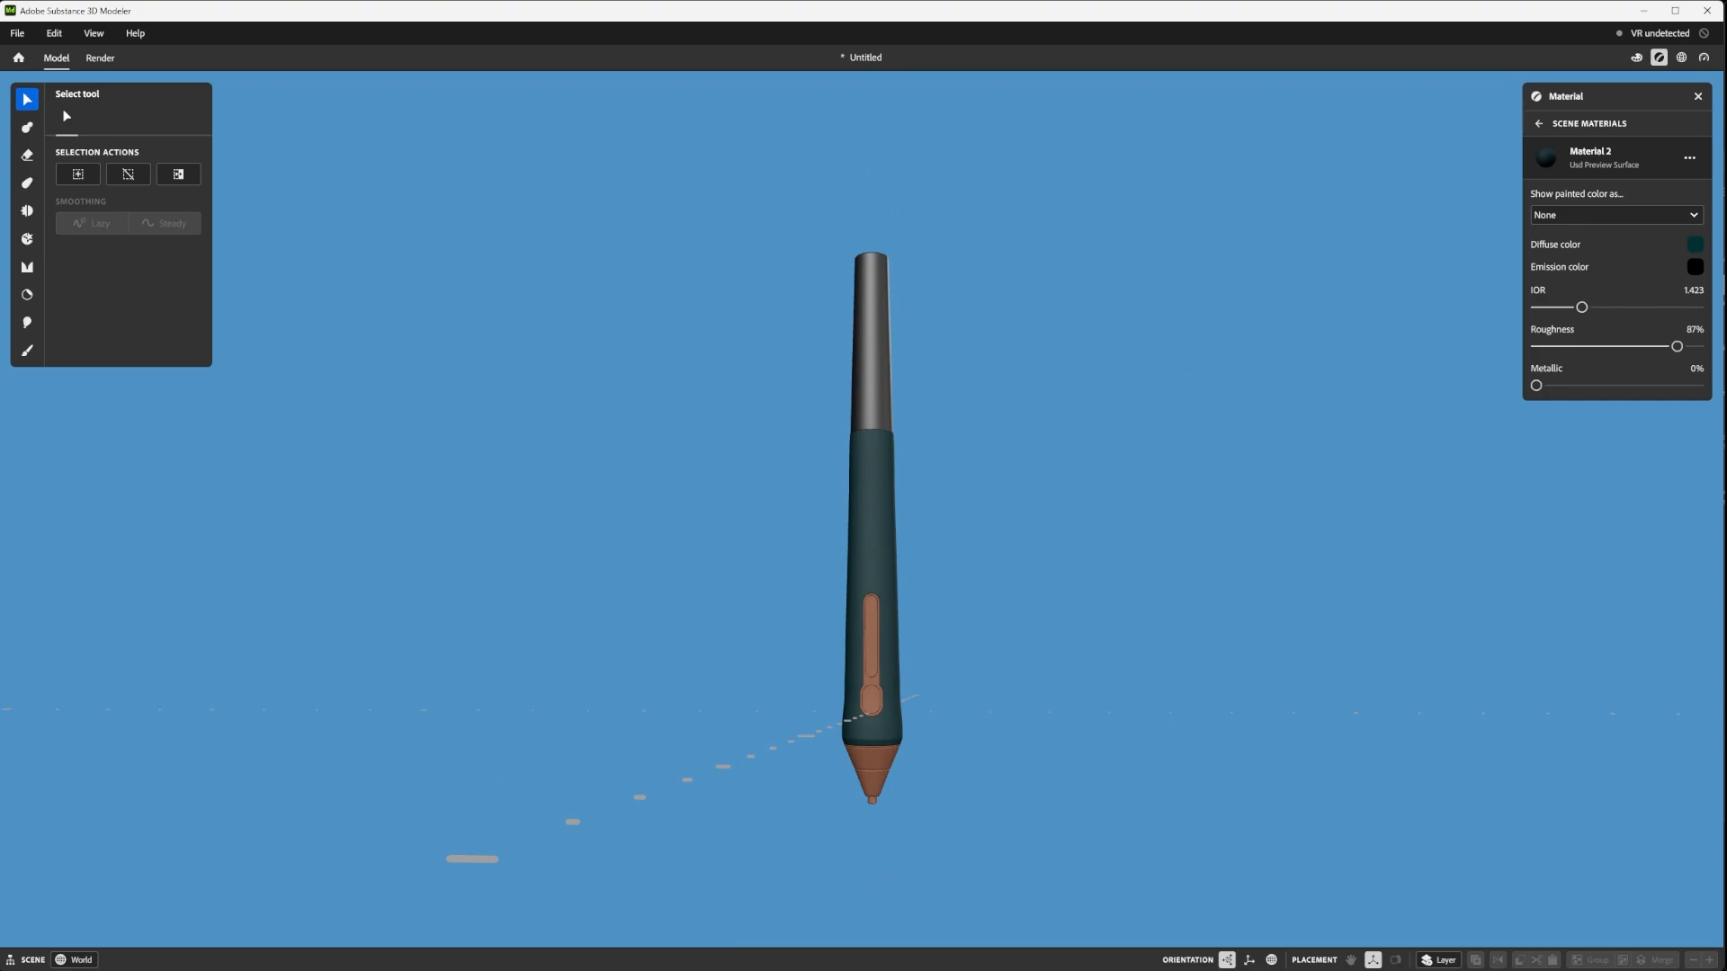
# - Change the main body material's diffuse color to an unsaturated dark grey
pyautogui.click(1695, 245)
pyautogui.moveTo(1592, 360); pyautogui.dragTo(1546, 410)
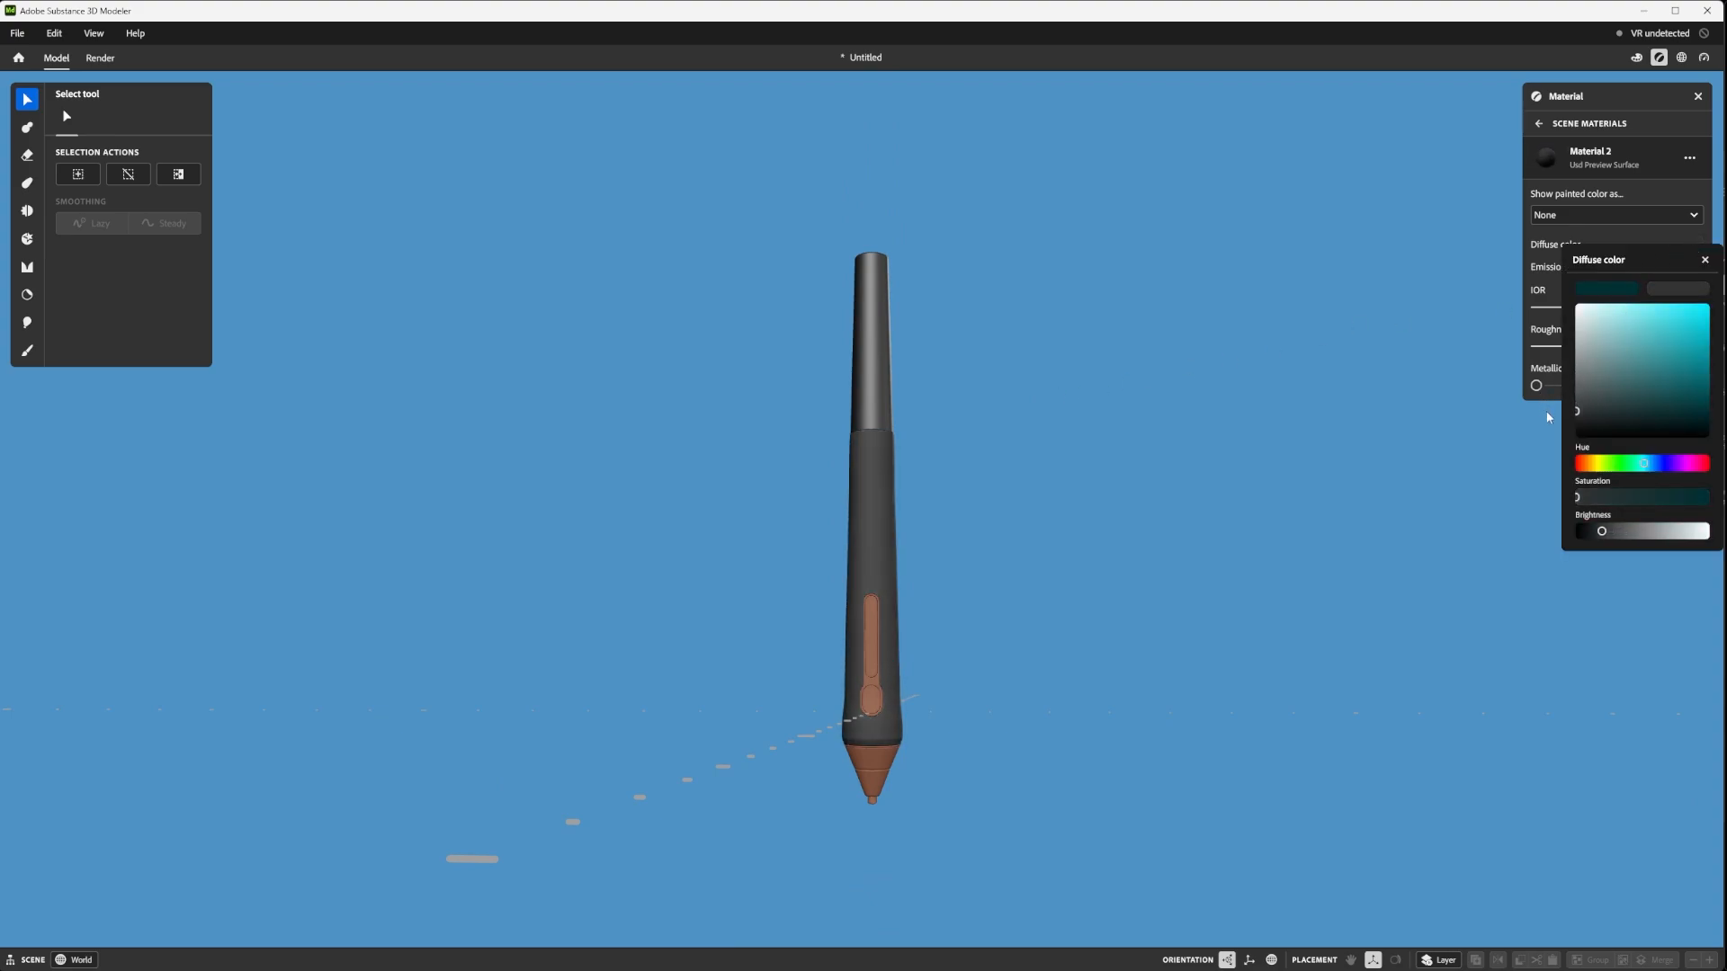
pyautogui.moveTo(1547, 412); pyautogui.dragTo(1548, 415)
# - Compare the main body's dark grey with the upper barrel from several angles and close the color picker
pyautogui.moveTo(887, 366); pyautogui.dragTo(914, 408, button='middle')
pyautogui.scroll(3, 927, 371)
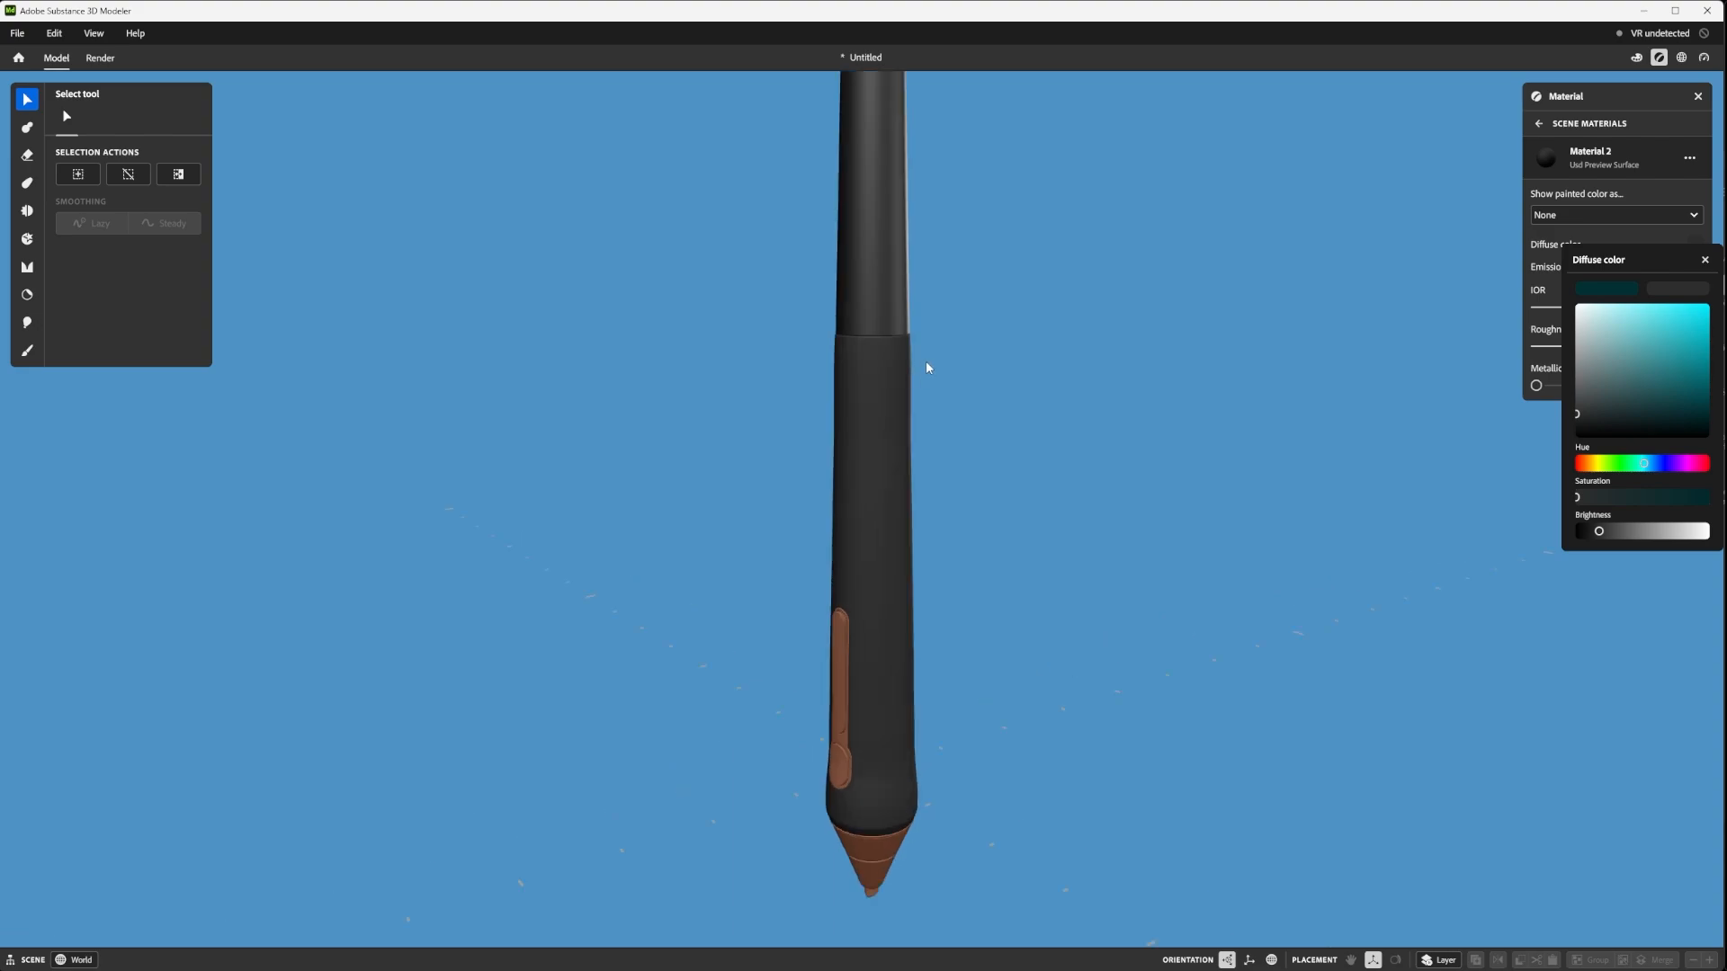
pyautogui.scroll(-3, 871, 238)
pyautogui.moveTo(869, 253); pyautogui.dragTo(980, 363, button='middle')
pyautogui.scroll(3, 910, 316)
pyautogui.scroll(-3, 911, 317)
pyautogui.scroll(3, 929, 360)
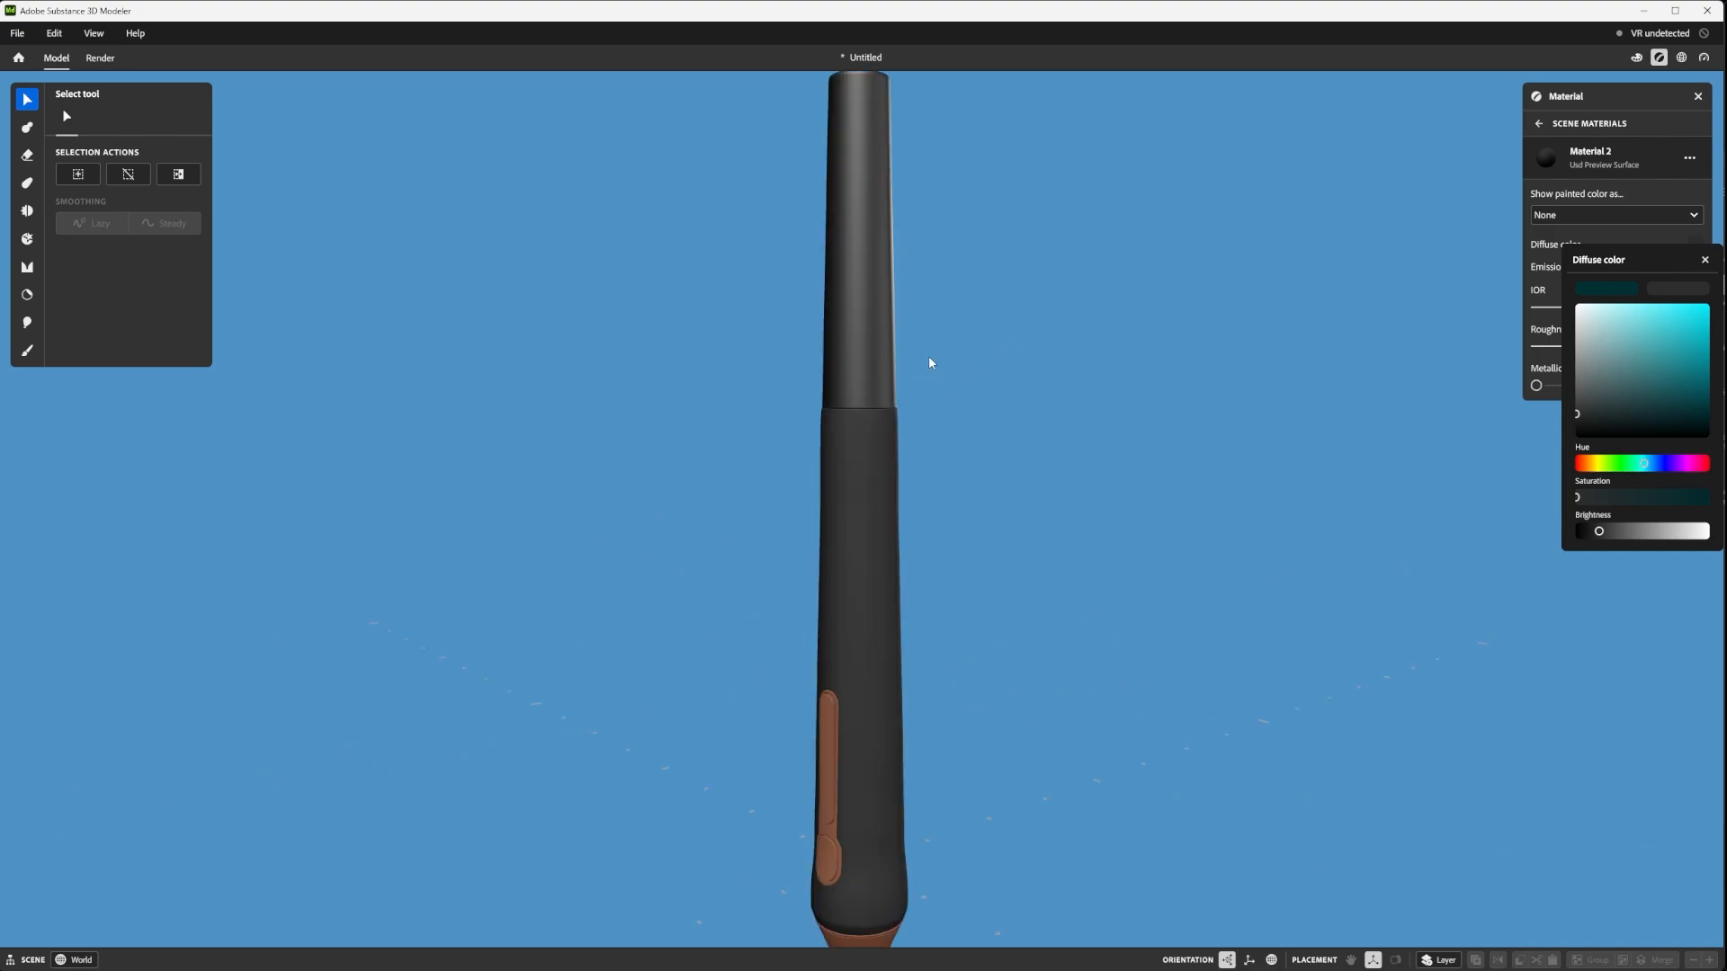
pyautogui.scroll(-3, 940, 342)
pyautogui.moveTo(921, 435); pyautogui.dragTo(1232, 337, button='middle')
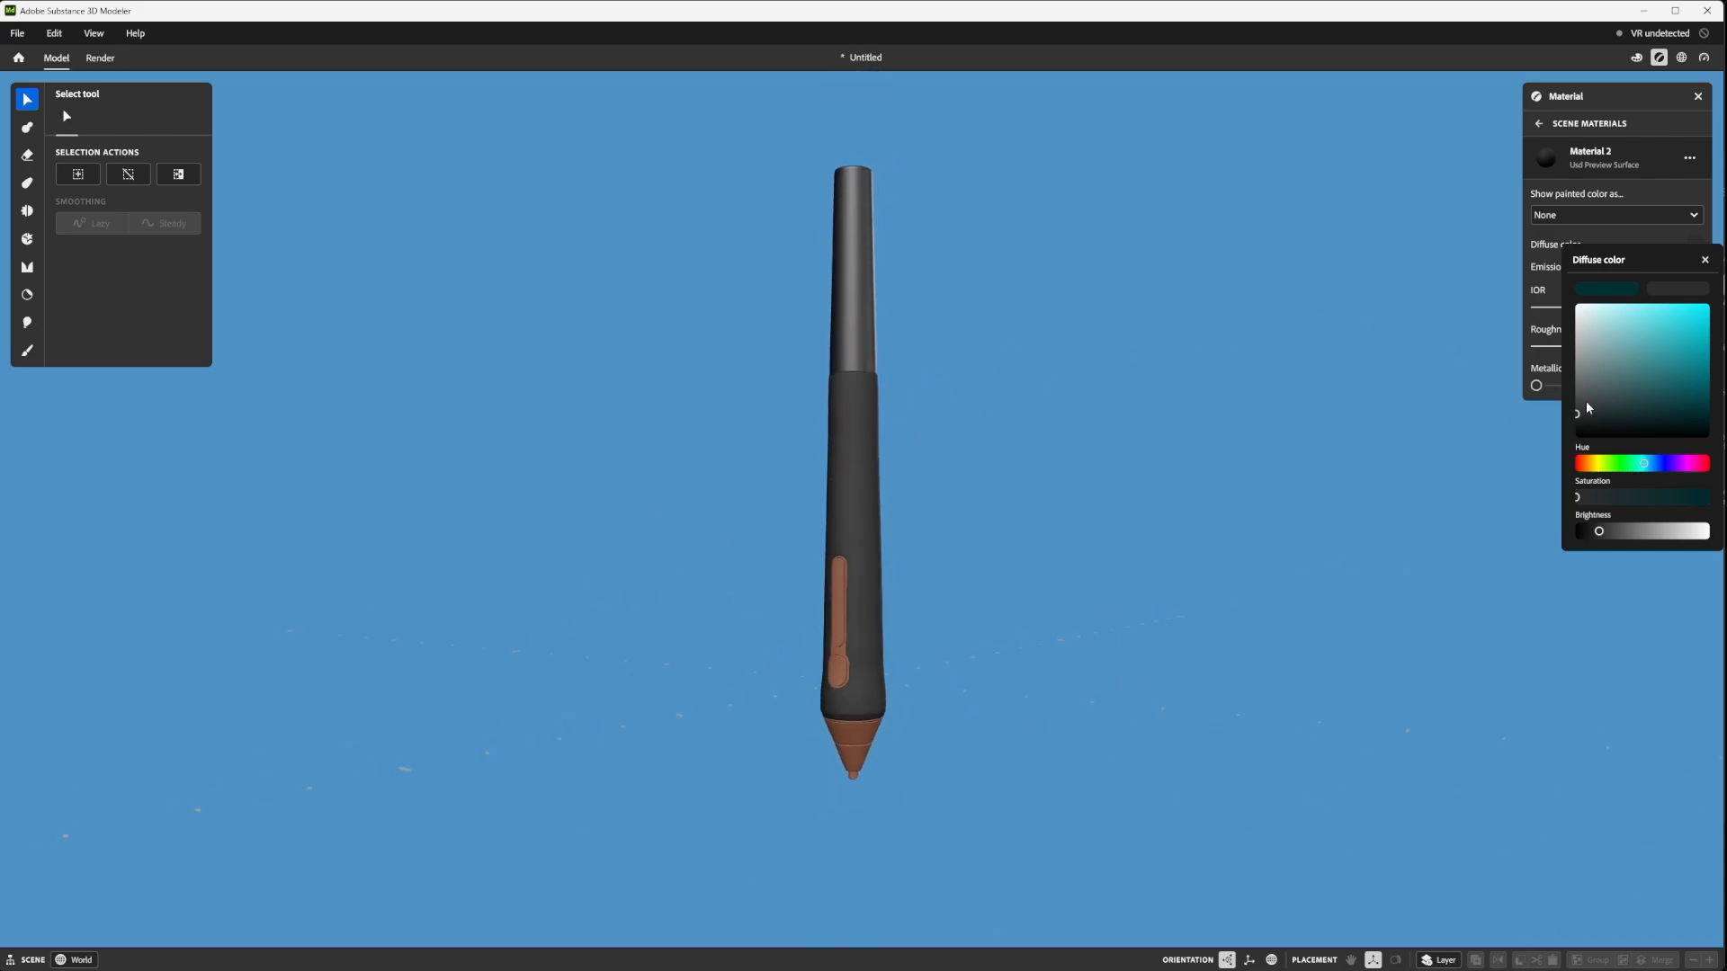
pyautogui.click(1420, 456)
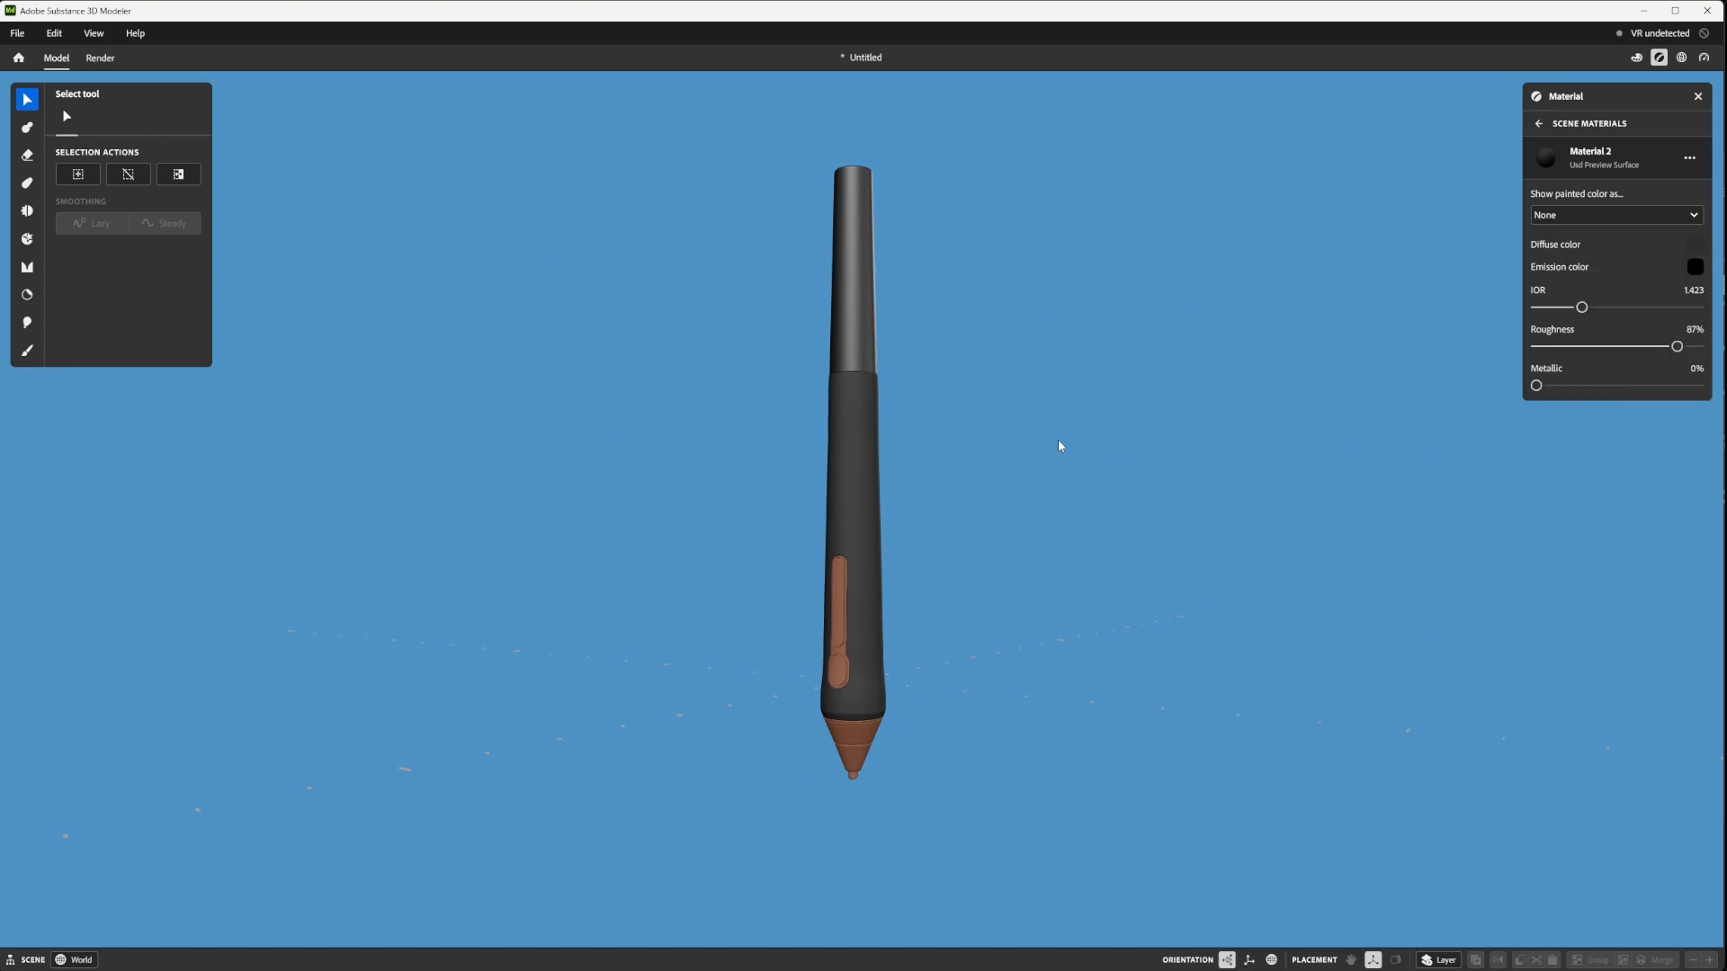
# - Lower the main body material's roughness to 79% and check its finish against the upper barrel
pyautogui.moveTo(1060, 447); pyautogui.dragTo(904, 434, button='middle')
pyautogui.moveTo(1671, 349); pyautogui.dragTo(1664, 351)
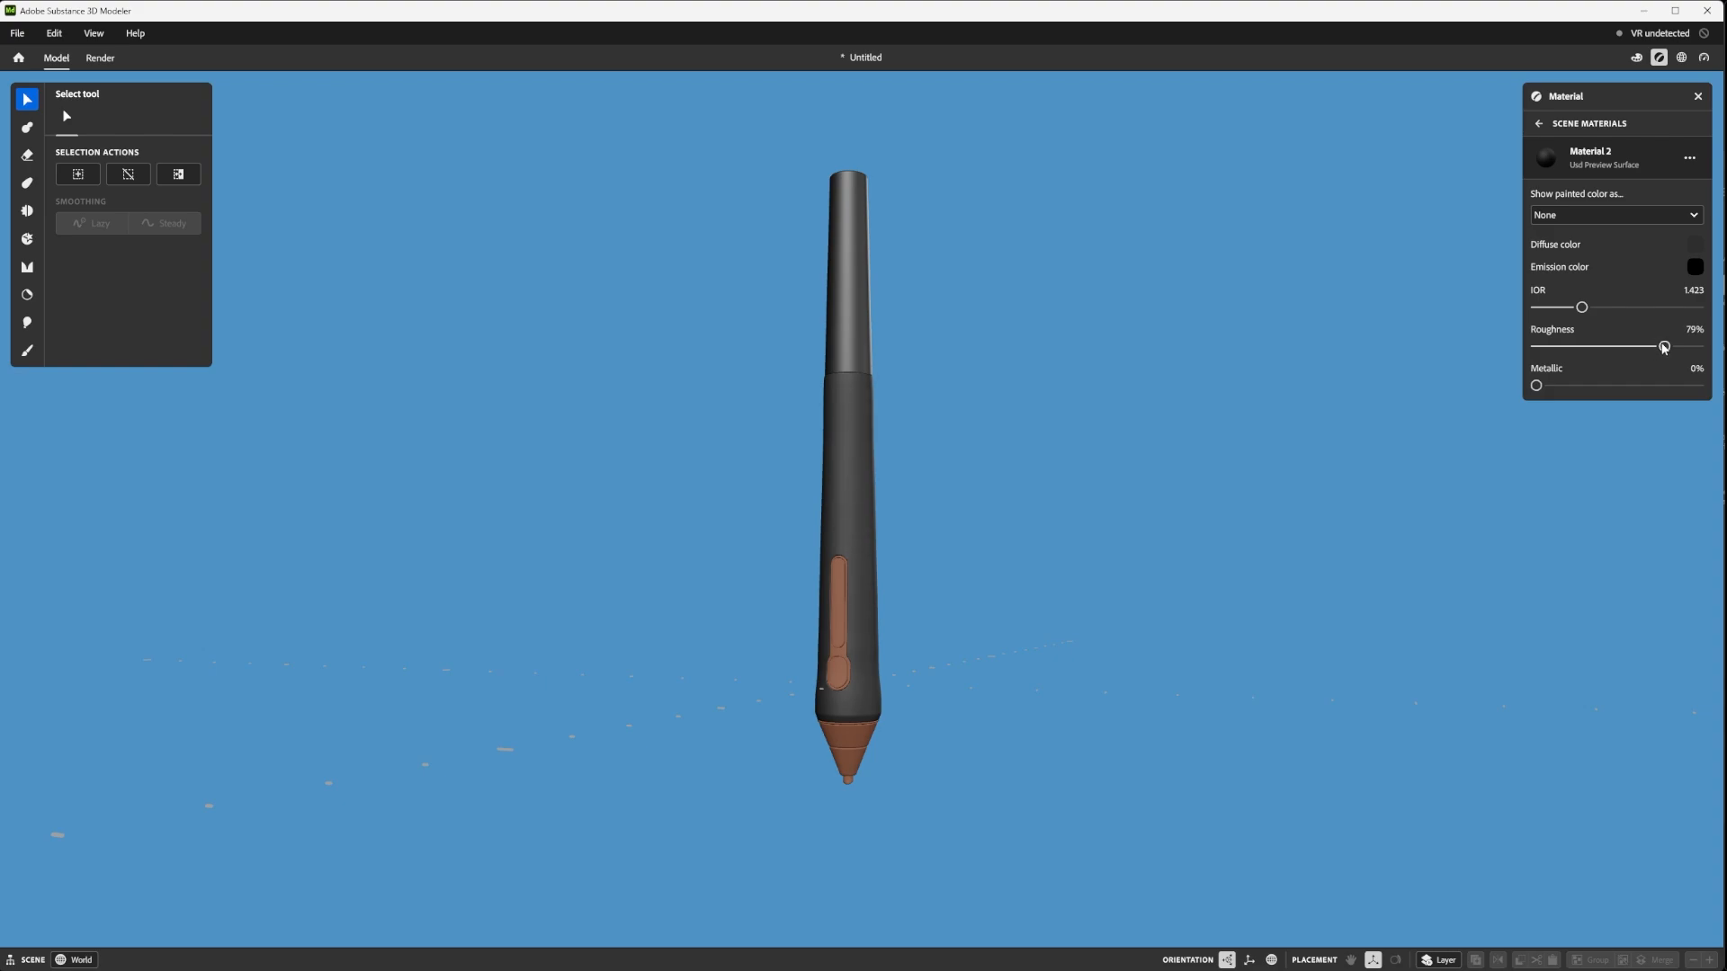
pyautogui.moveTo(1079, 486); pyautogui.dragTo(913, 487, button='middle')
pyautogui.scroll(3, 913, 487)
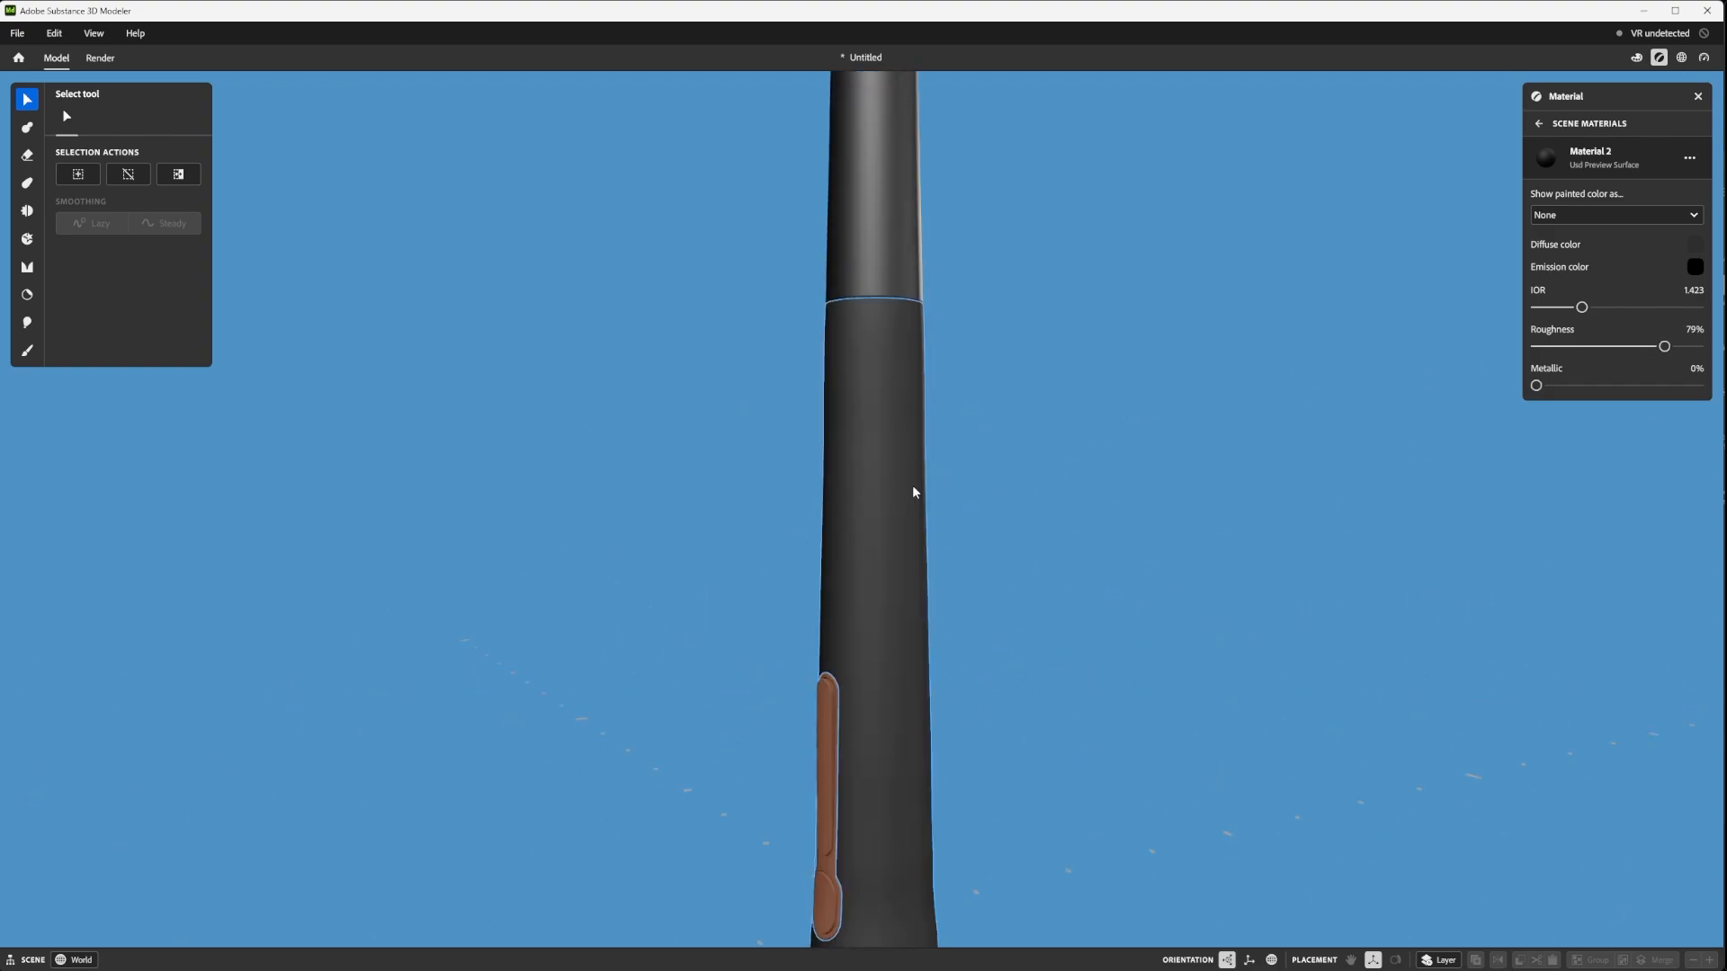
pyautogui.scroll(-5, 913, 489)
pyautogui.scroll(2, 936, 540)
pyautogui.scroll(5, 943, 697)
pyautogui.scroll(-3, 948, 694)
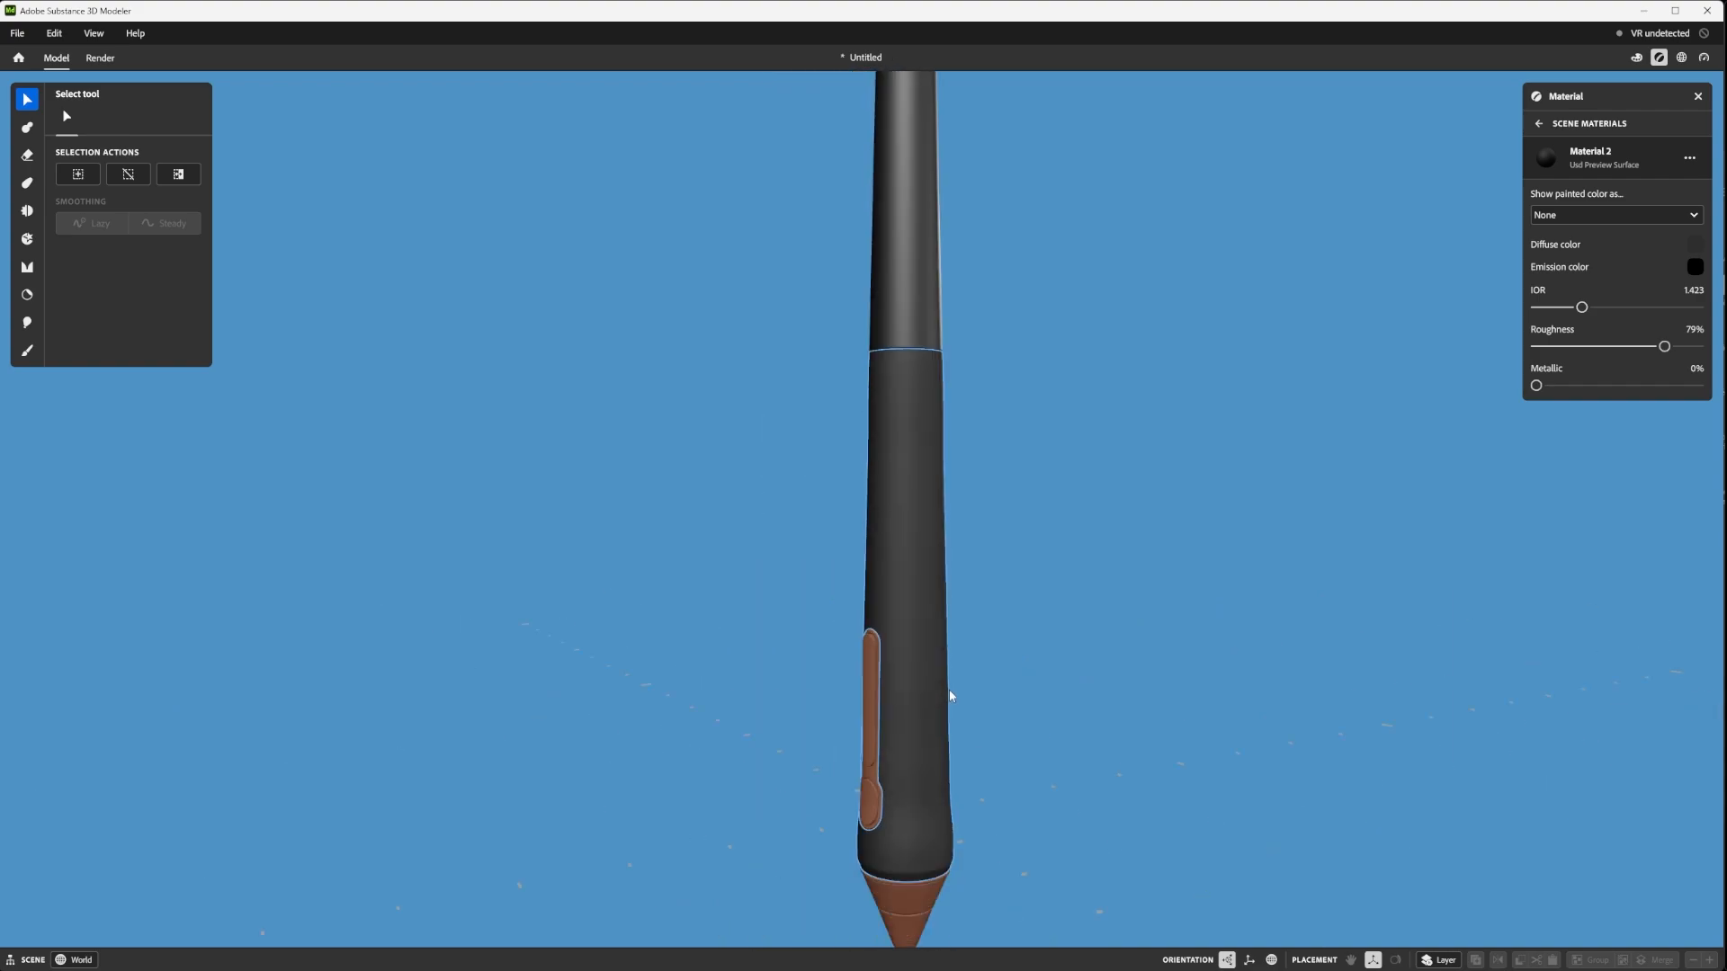
# - Create a new scene material and apply it to the whole nib cone below the main body
pyautogui.keyDown('alt'); pyautogui.moveTo(1029, 525); pyautogui.dragTo(1079, 333, button='middle'); pyautogui.keyUp('alt')
pyautogui.keyDown('alt'); pyautogui.moveTo(1017, 536); pyautogui.dragTo(1095, 439); pyautogui.keyUp('alt')
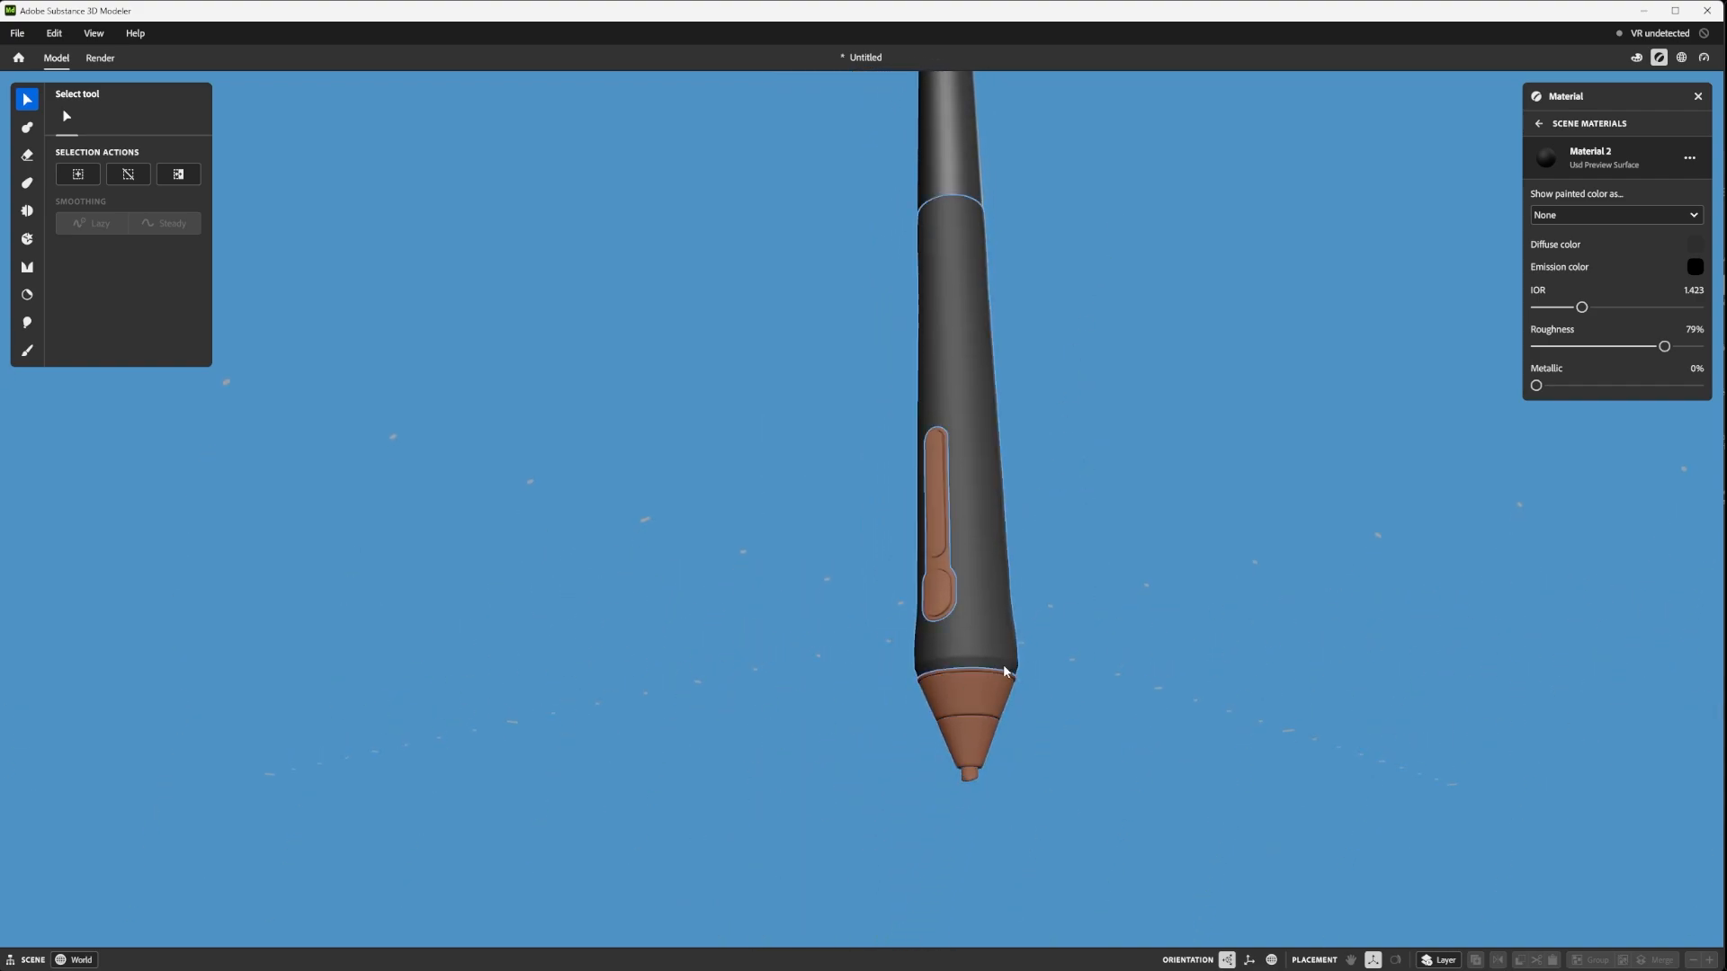
pyautogui.click(968, 693)
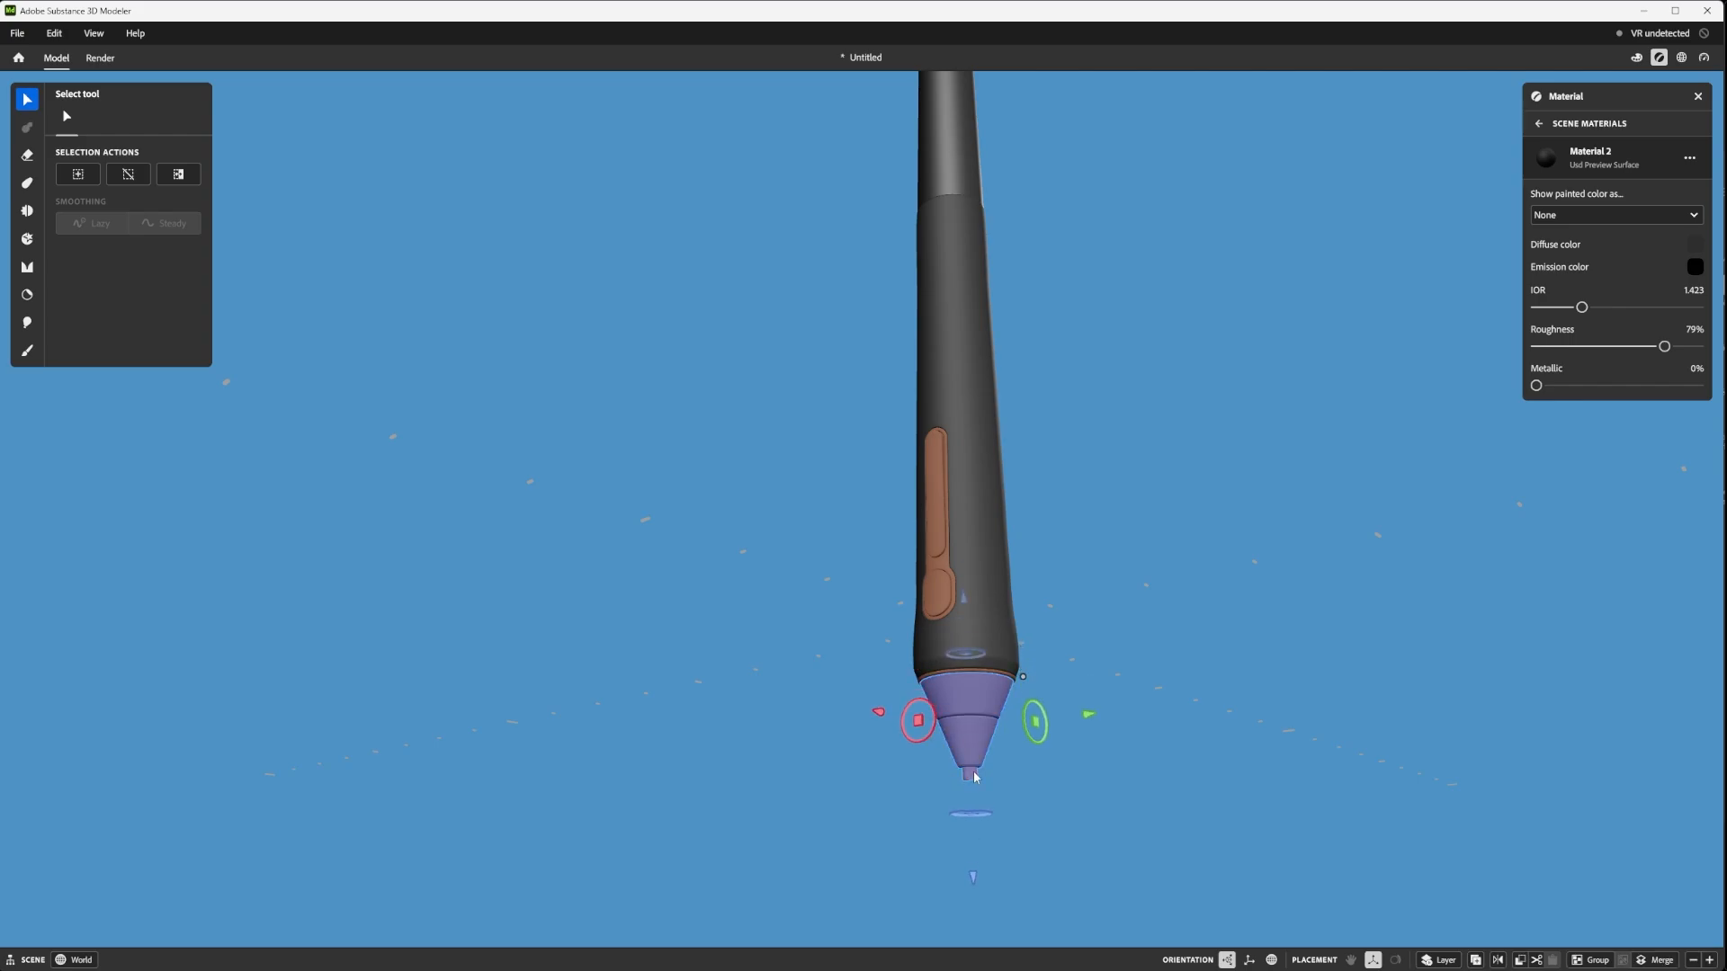
pyautogui.click(1540, 123)
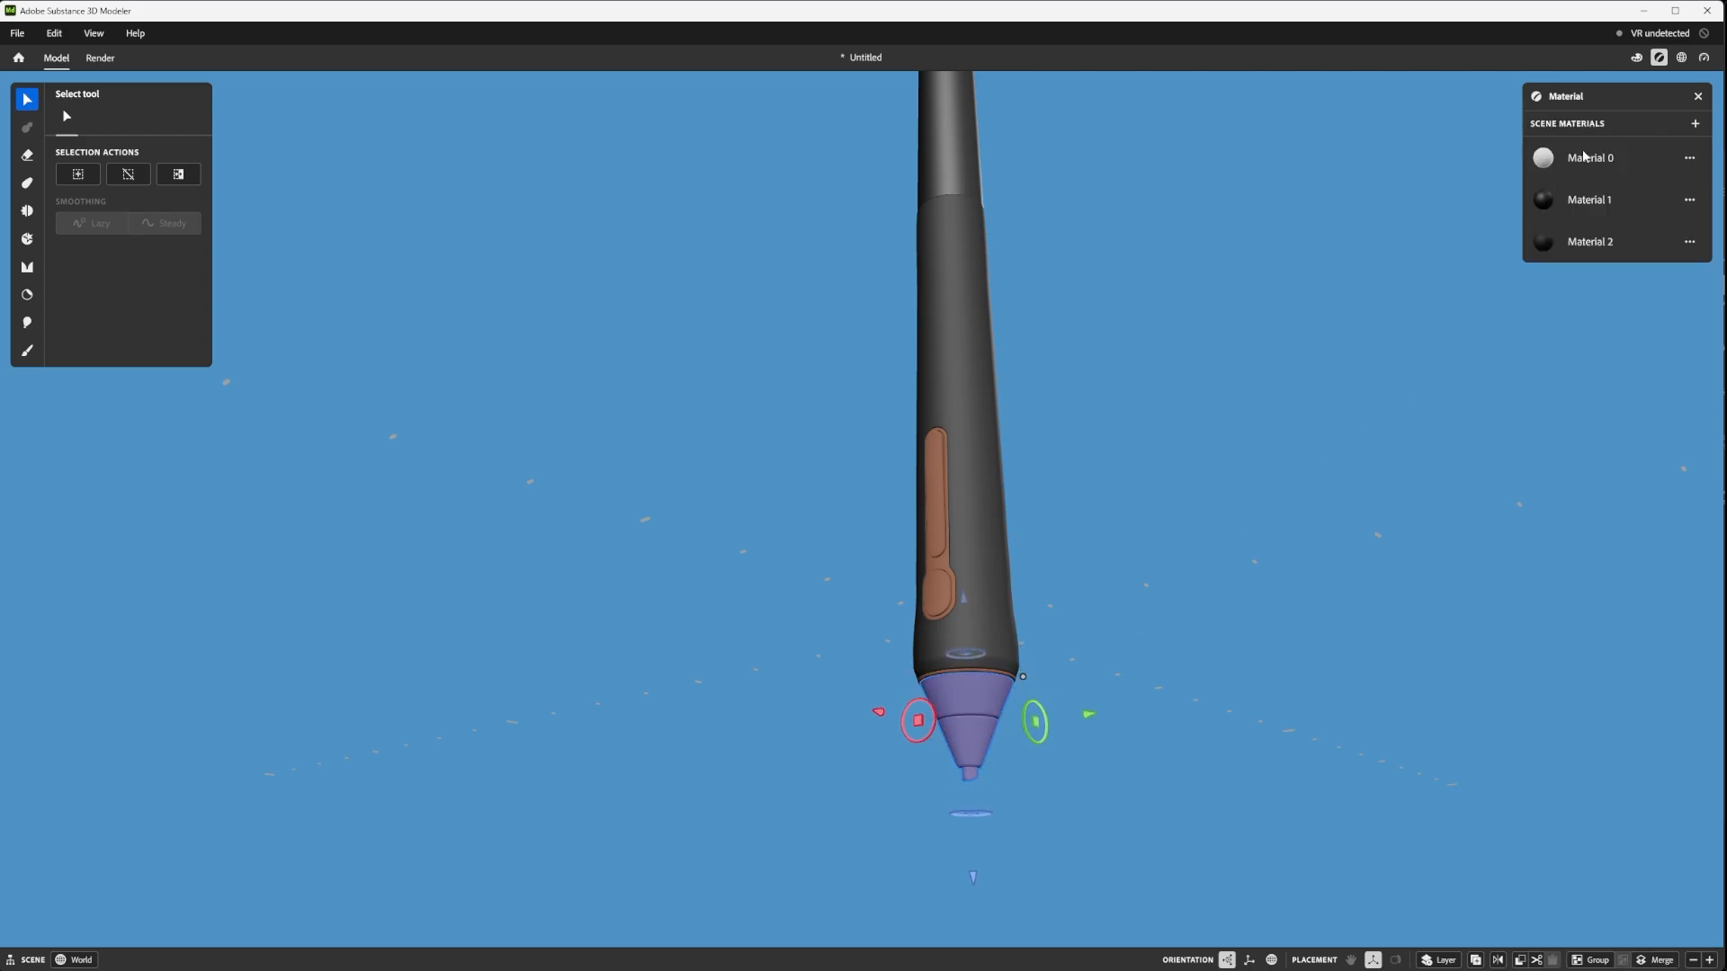
pyautogui.click(1695, 124)
pyautogui.click(1690, 283)
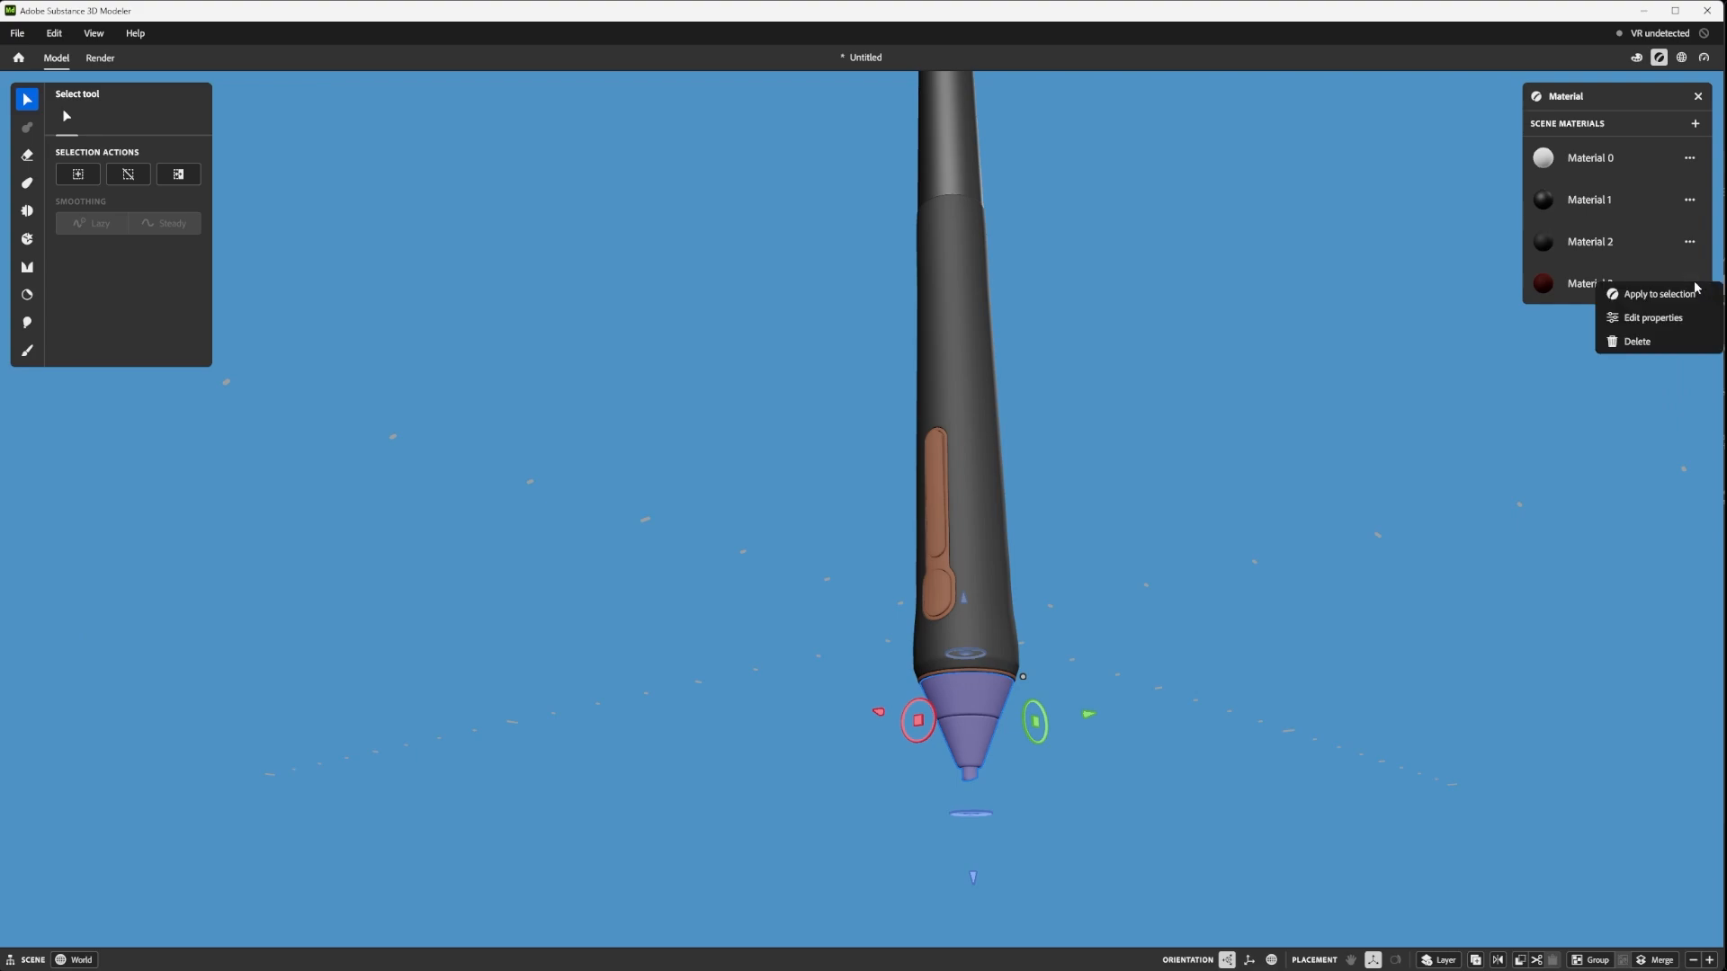
pyautogui.click(1660, 295)
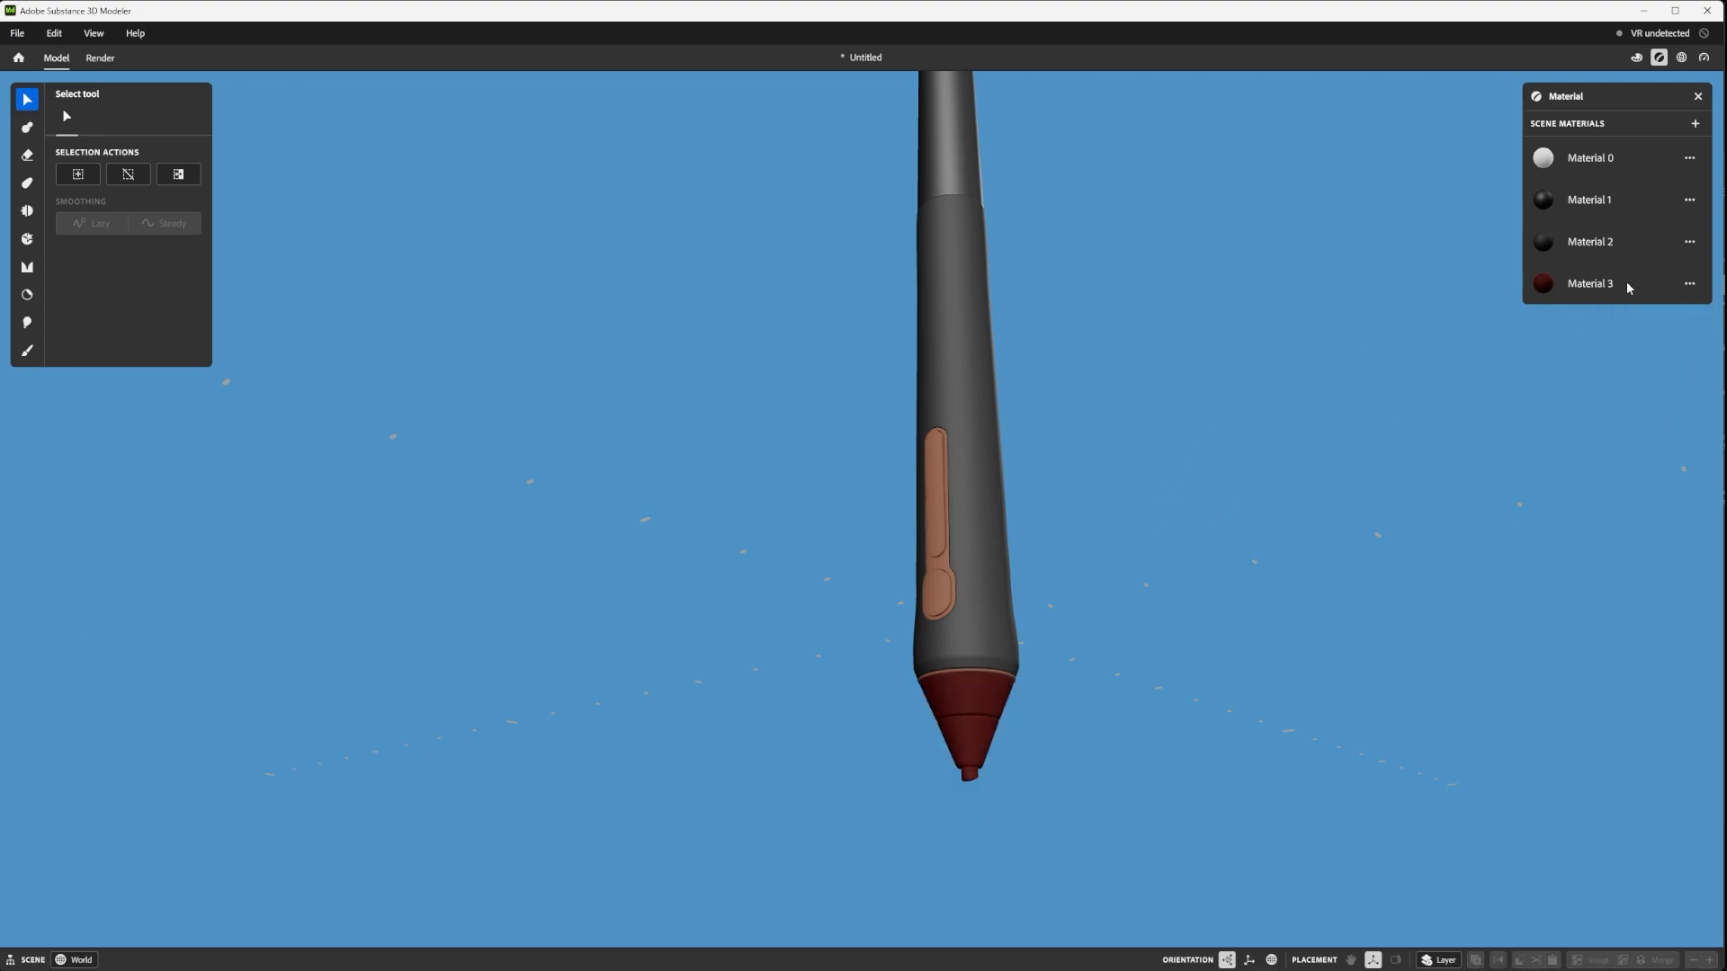
# - Change the nib cone material's diffuse color to an unsaturated near-black
pyautogui.click(1689, 284)
pyautogui.click(1655, 316)
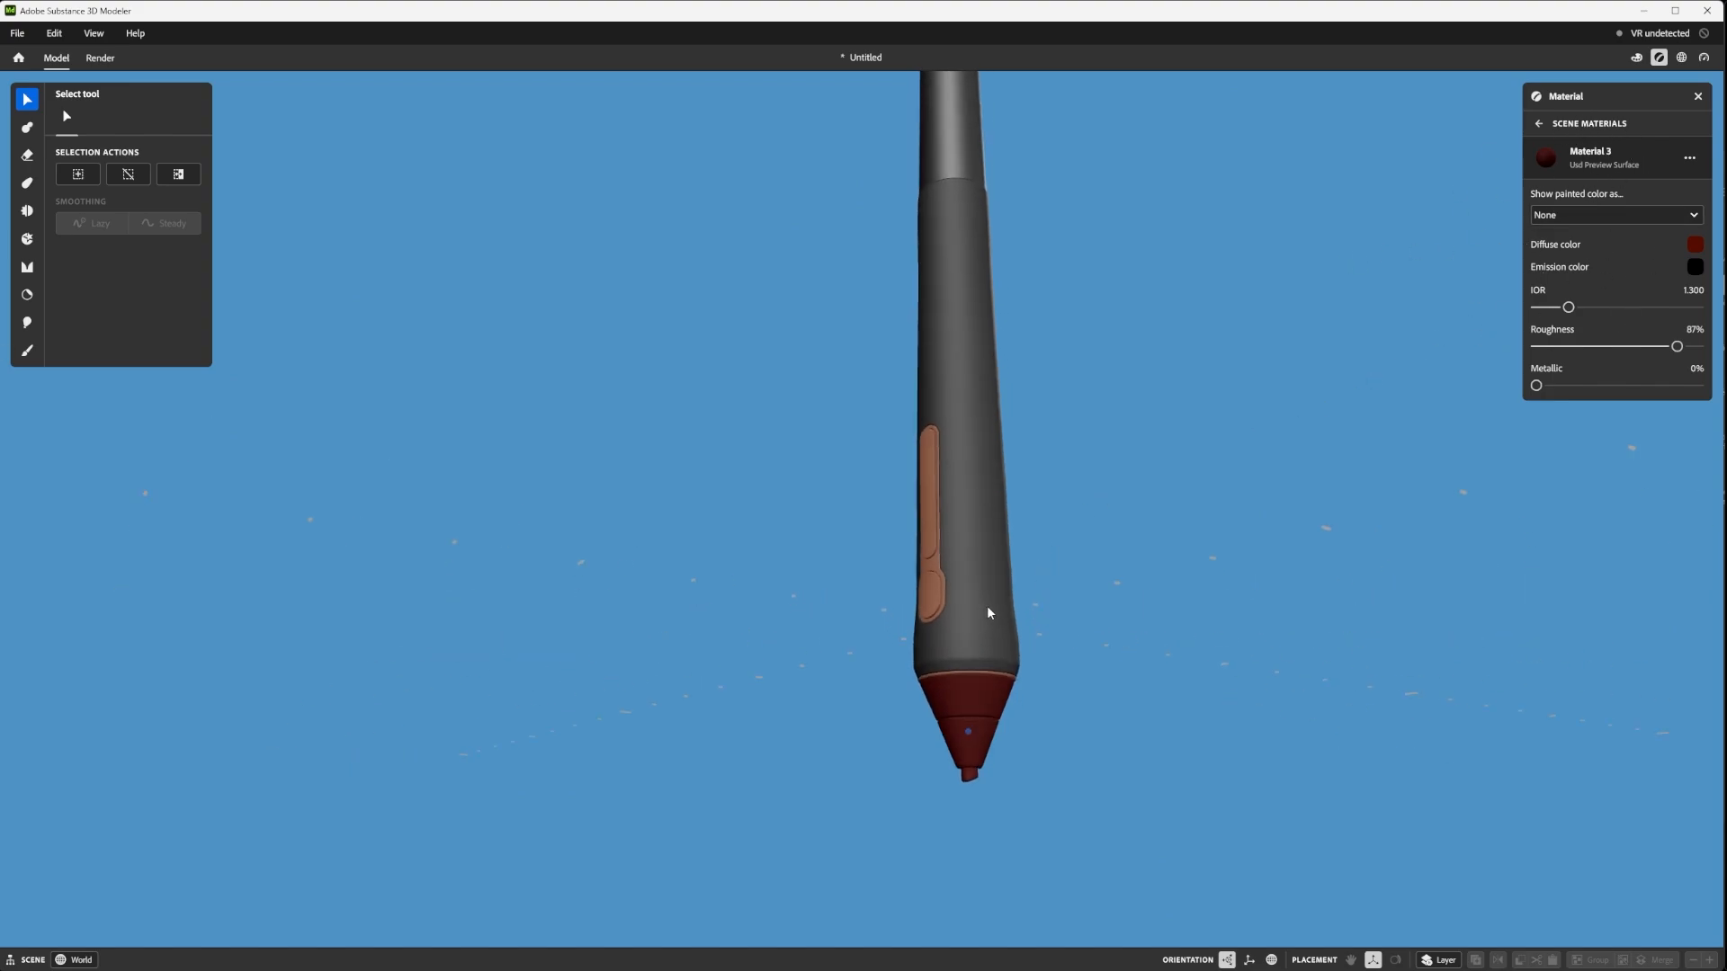
pyautogui.scroll(3, 986, 609)
pyautogui.scroll(-2, 1038, 635)
pyautogui.keyDown('alt'); pyautogui.moveTo(1047, 618); pyautogui.dragTo(1058, 548, button='middle'); pyautogui.keyUp('alt')
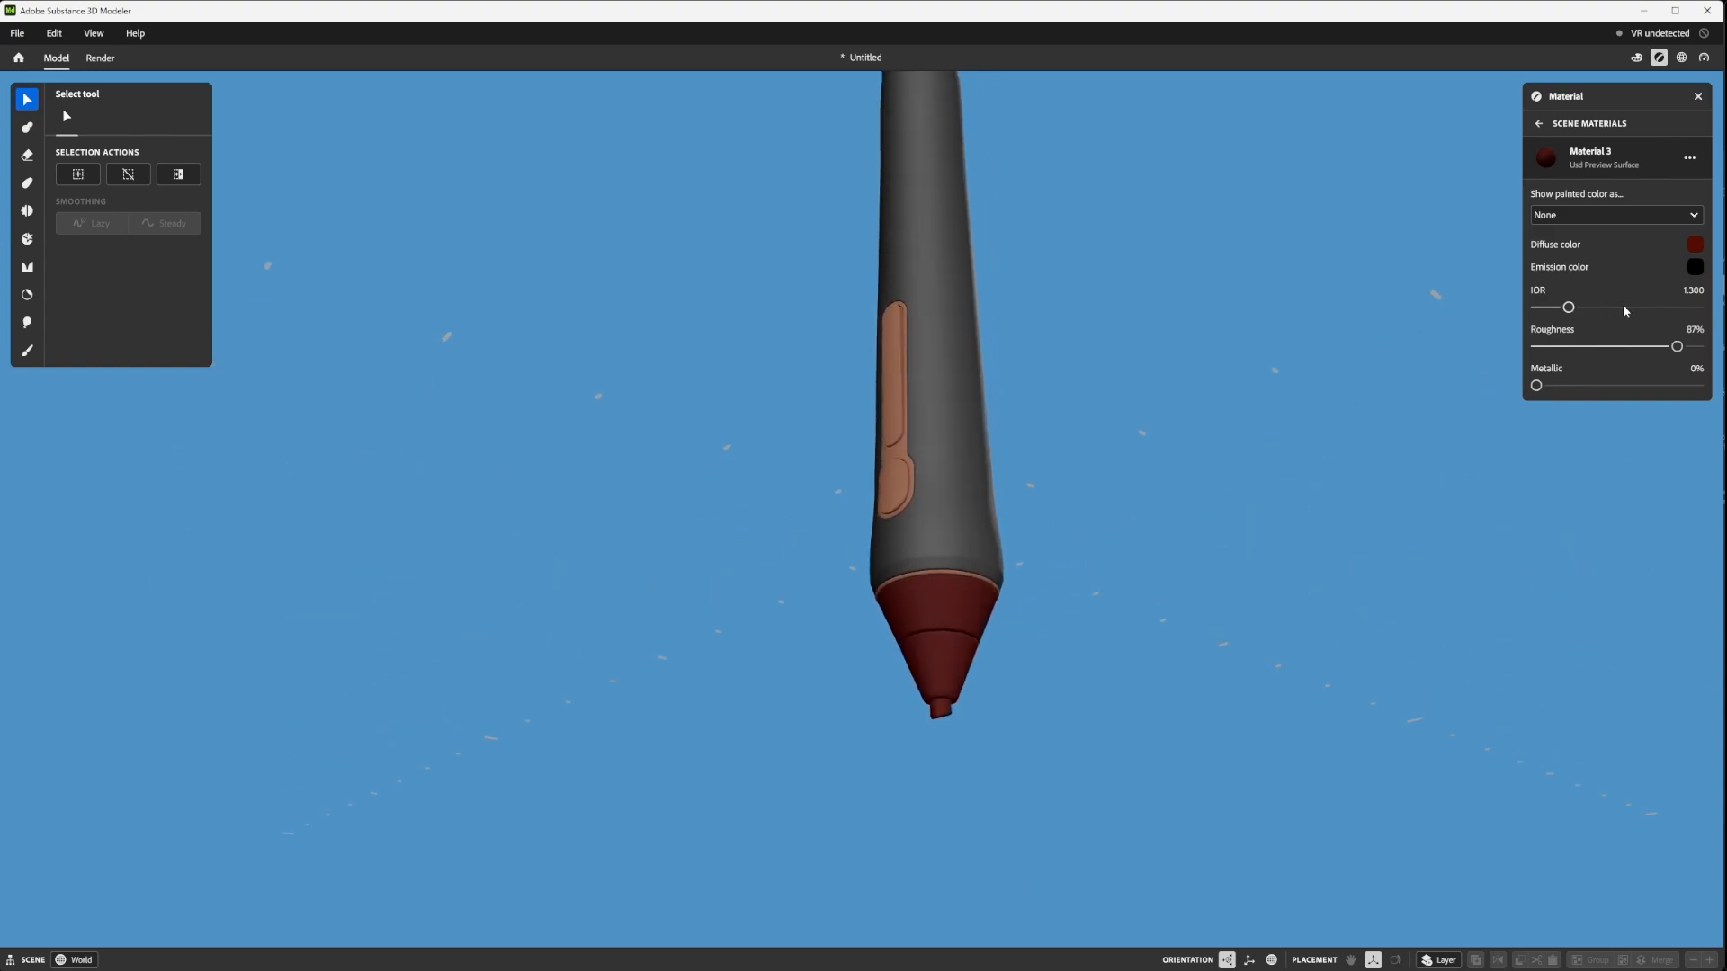
pyautogui.click(1695, 268)
pyautogui.click(1452, 296)
pyautogui.click(1693, 246)
pyautogui.moveTo(1593, 394); pyautogui.dragTo(1566, 425)
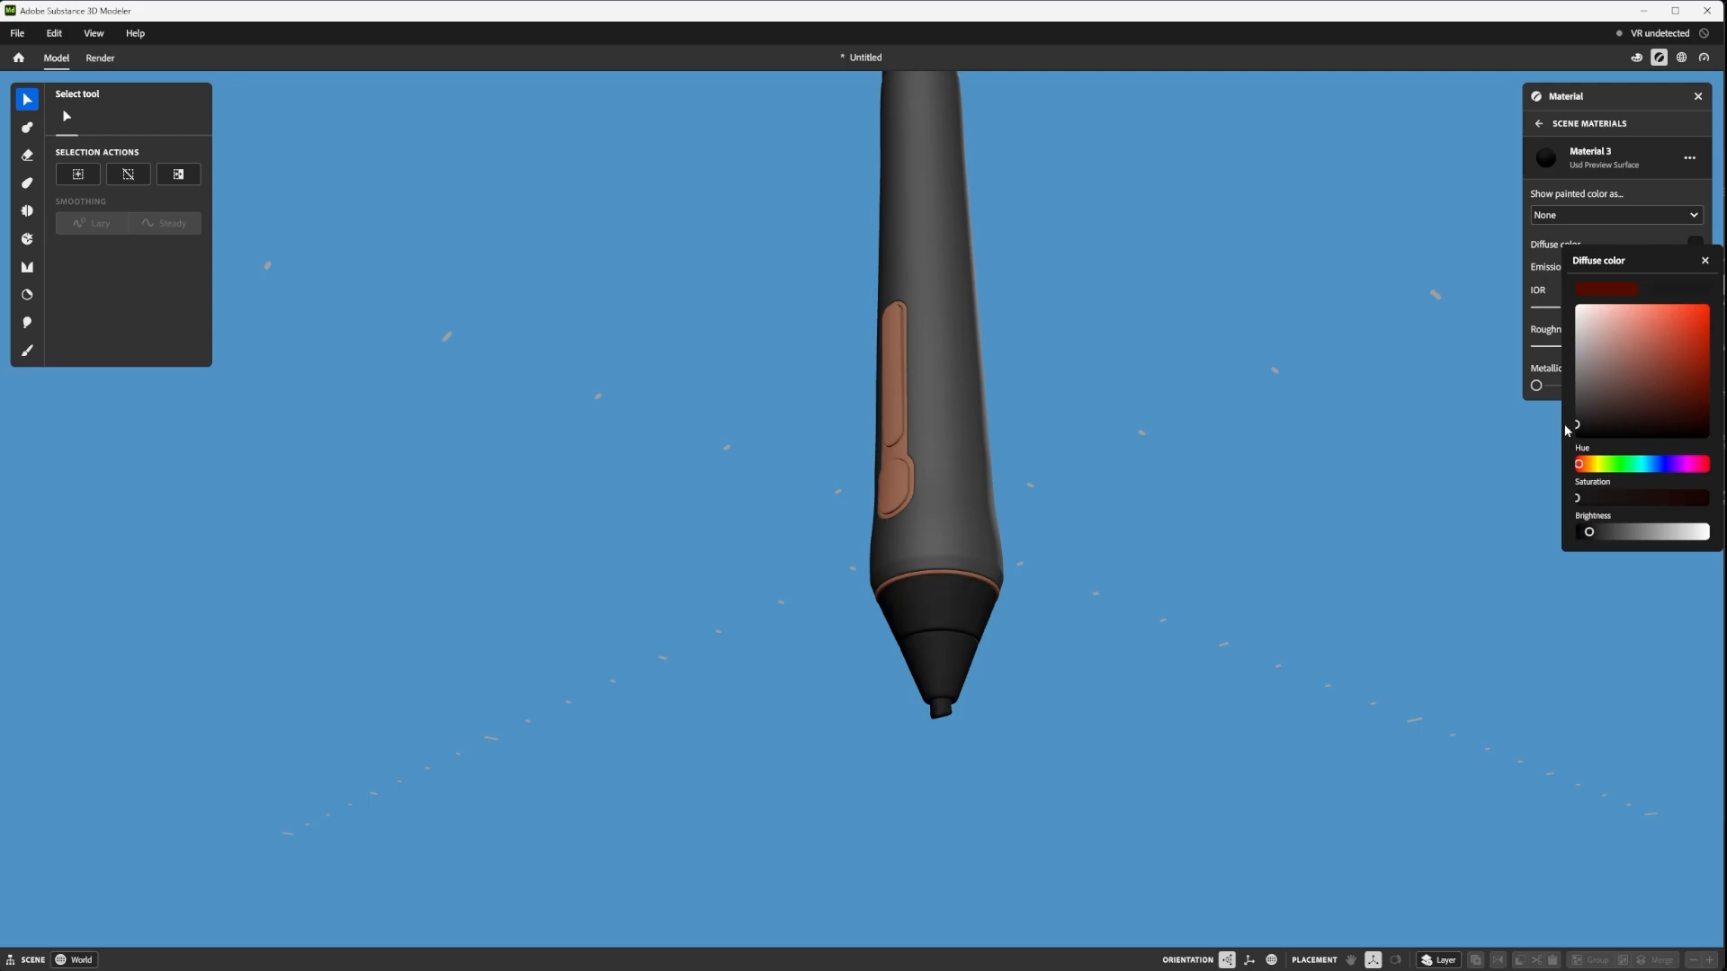
pyautogui.click(1524, 400)
# - Lower the nib cone material's roughness to 37% and check its gloss against the rest of the pen
pyautogui.moveTo(1679, 349); pyautogui.dragTo(1599, 349)
pyautogui.keyDown('alt'); pyautogui.moveTo(1201, 490); pyautogui.dragTo(1116, 484); pyautogui.keyUp('alt')
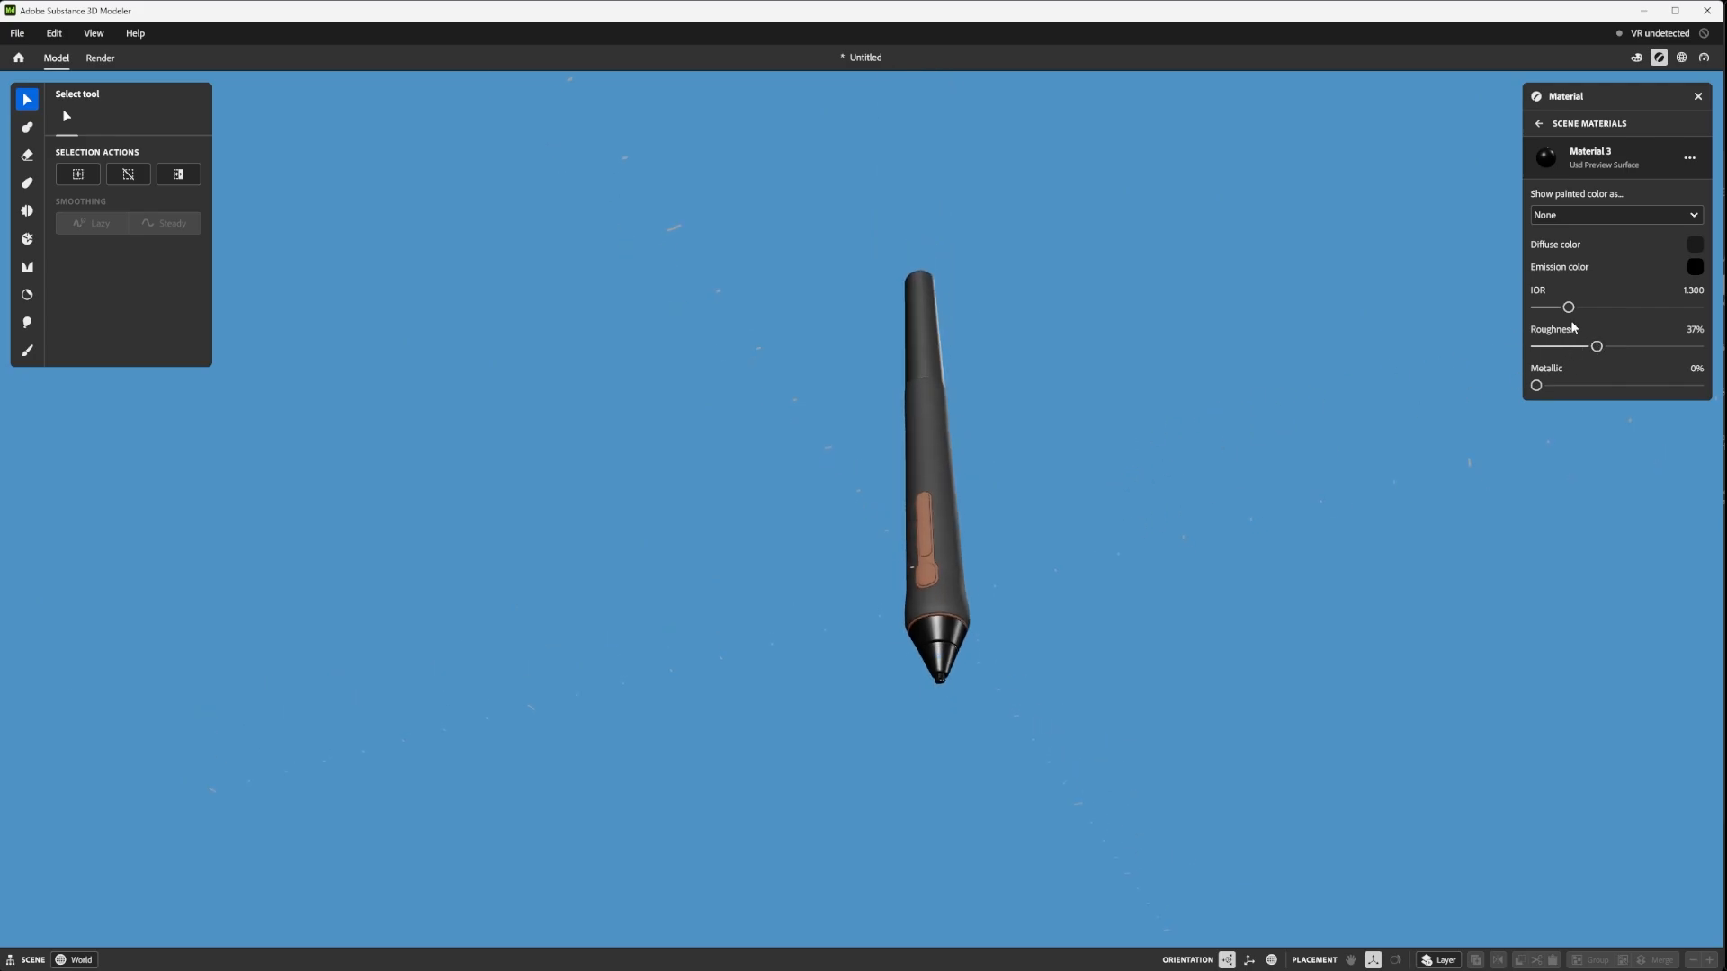
pyautogui.moveTo(1599, 349); pyautogui.dragTo(1604, 348)
pyautogui.keyDown('alt'); pyautogui.moveTo(1169, 486); pyautogui.dragTo(1432, 370); pyautogui.keyUp('alt')
pyautogui.moveTo(1605, 348); pyautogui.dragTo(1597, 347)
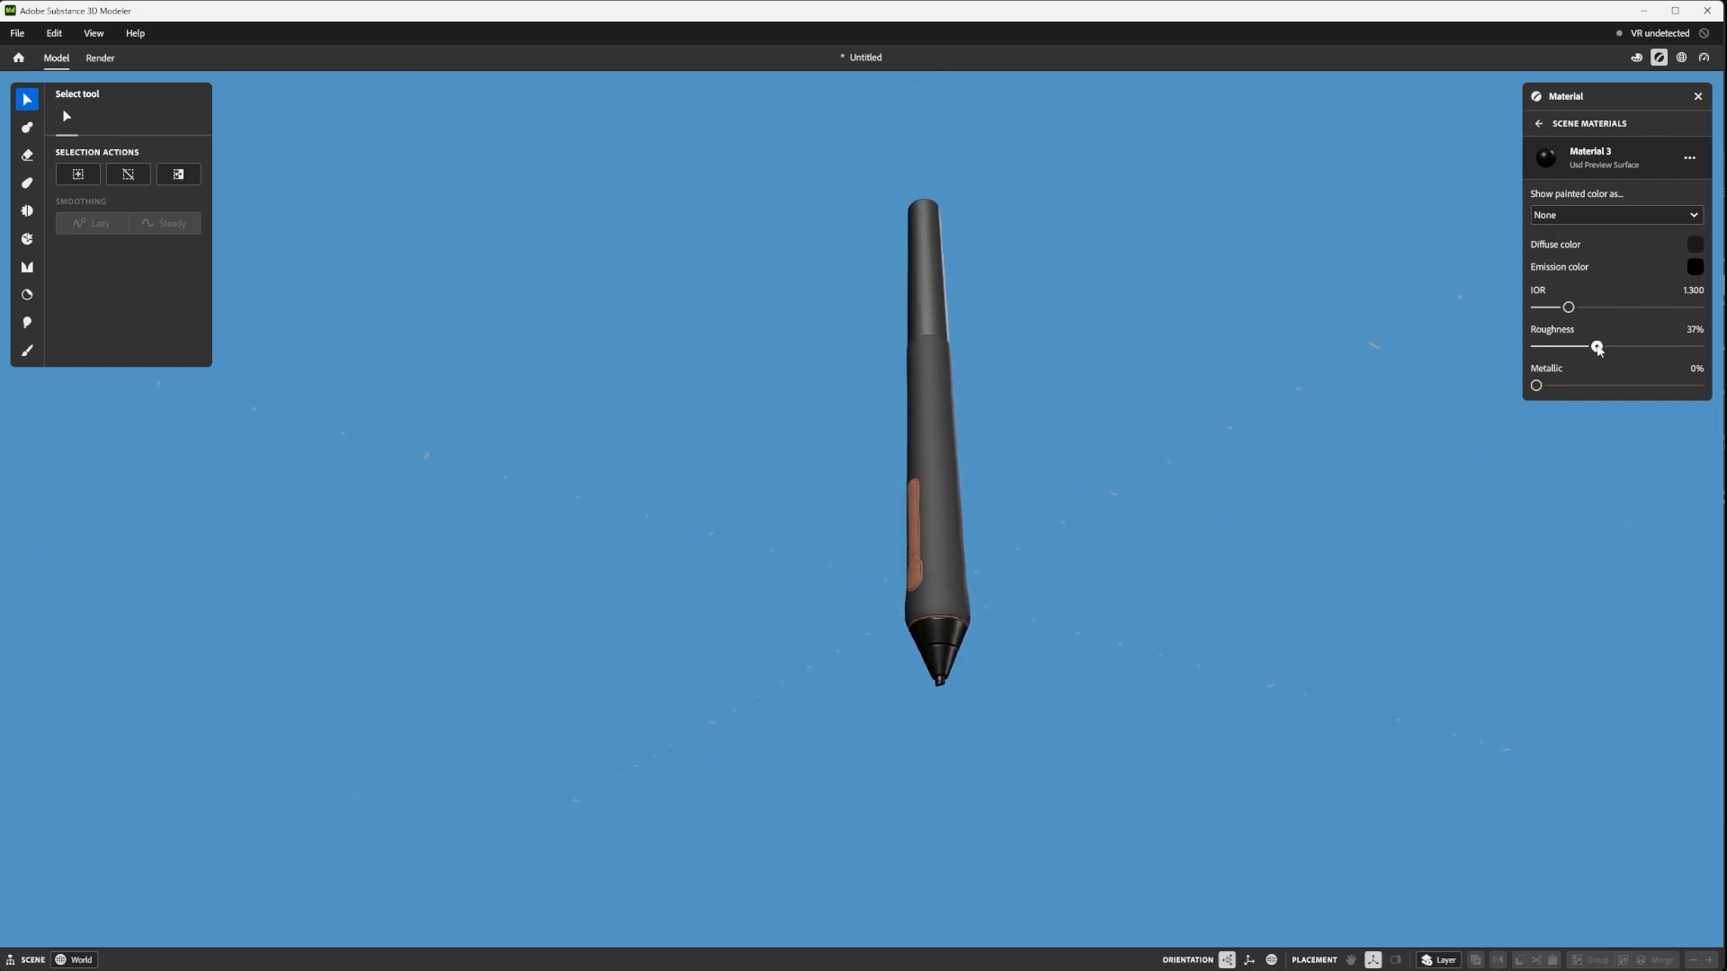
pyautogui.scroll(5, 1090, 521)
pyautogui.scroll(-5, 1086, 527)
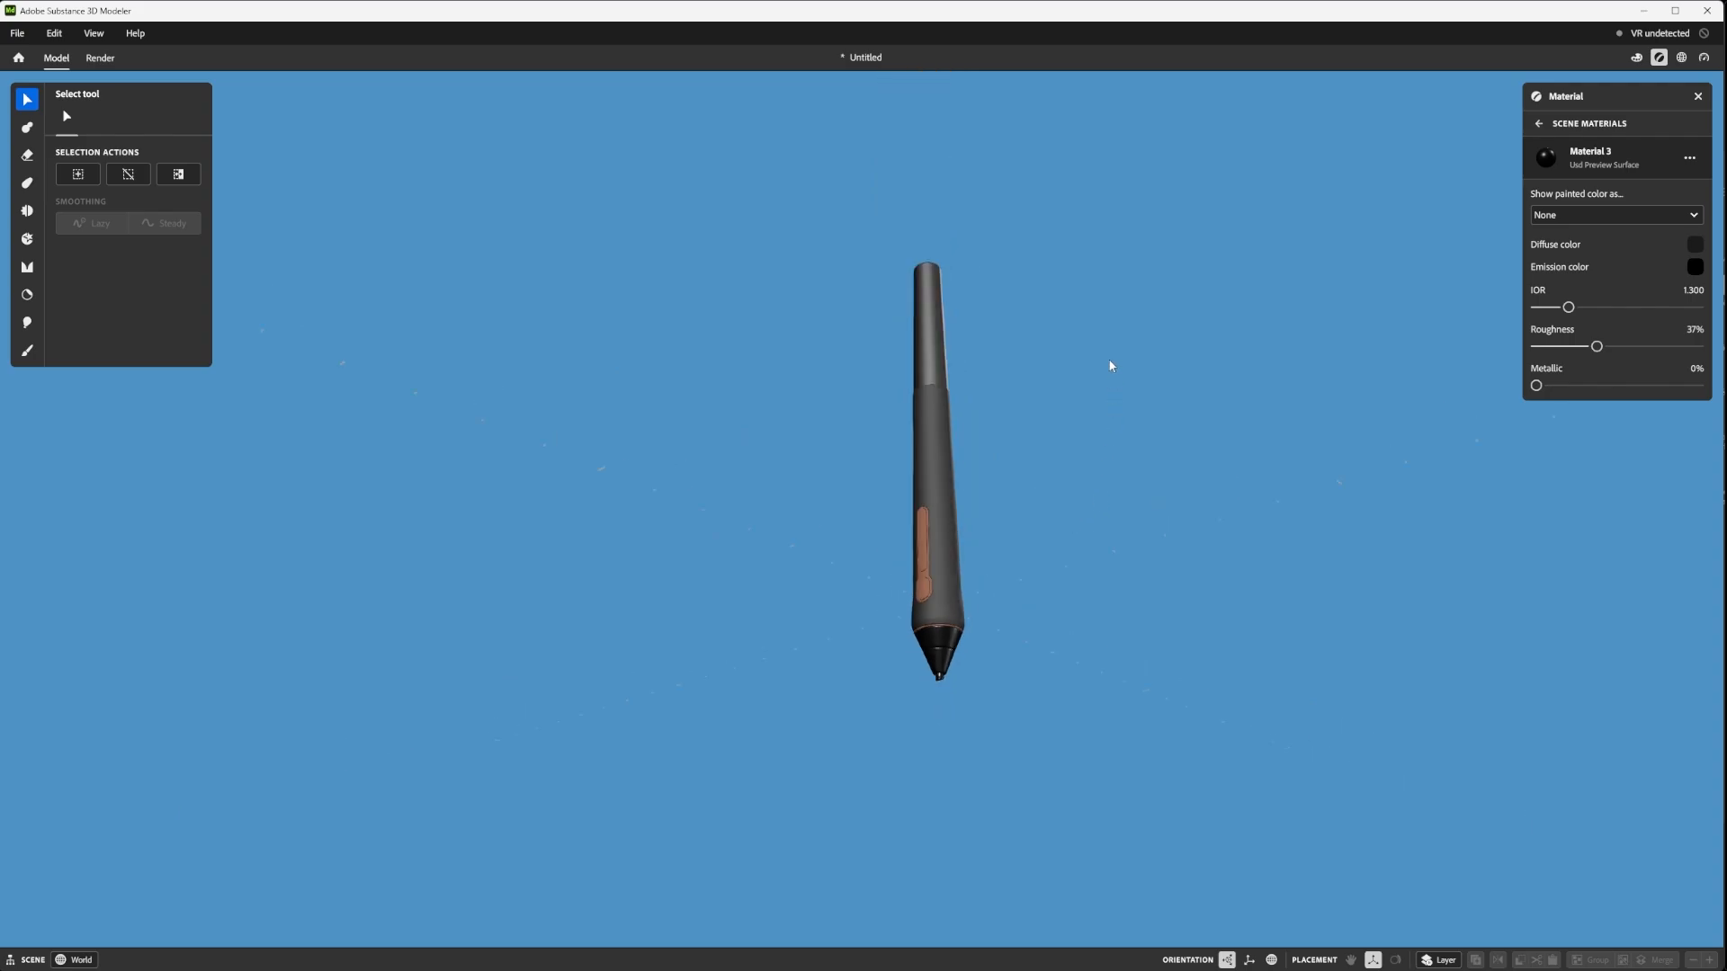
# - Create a new scene material and apply it to the thin ring between the main body and the nib cone
pyautogui.keyDown('alt'); pyautogui.moveTo(1110, 366); pyautogui.dragTo(1061, 457); pyautogui.keyUp('alt')
pyautogui.scroll(4, 1029, 546)
pyautogui.scroll(4, 1061, 457)
pyautogui.keyDown('alt'); pyautogui.moveTo(1038, 387); pyautogui.dragTo(1054, 435); pyautogui.keyUp('alt')
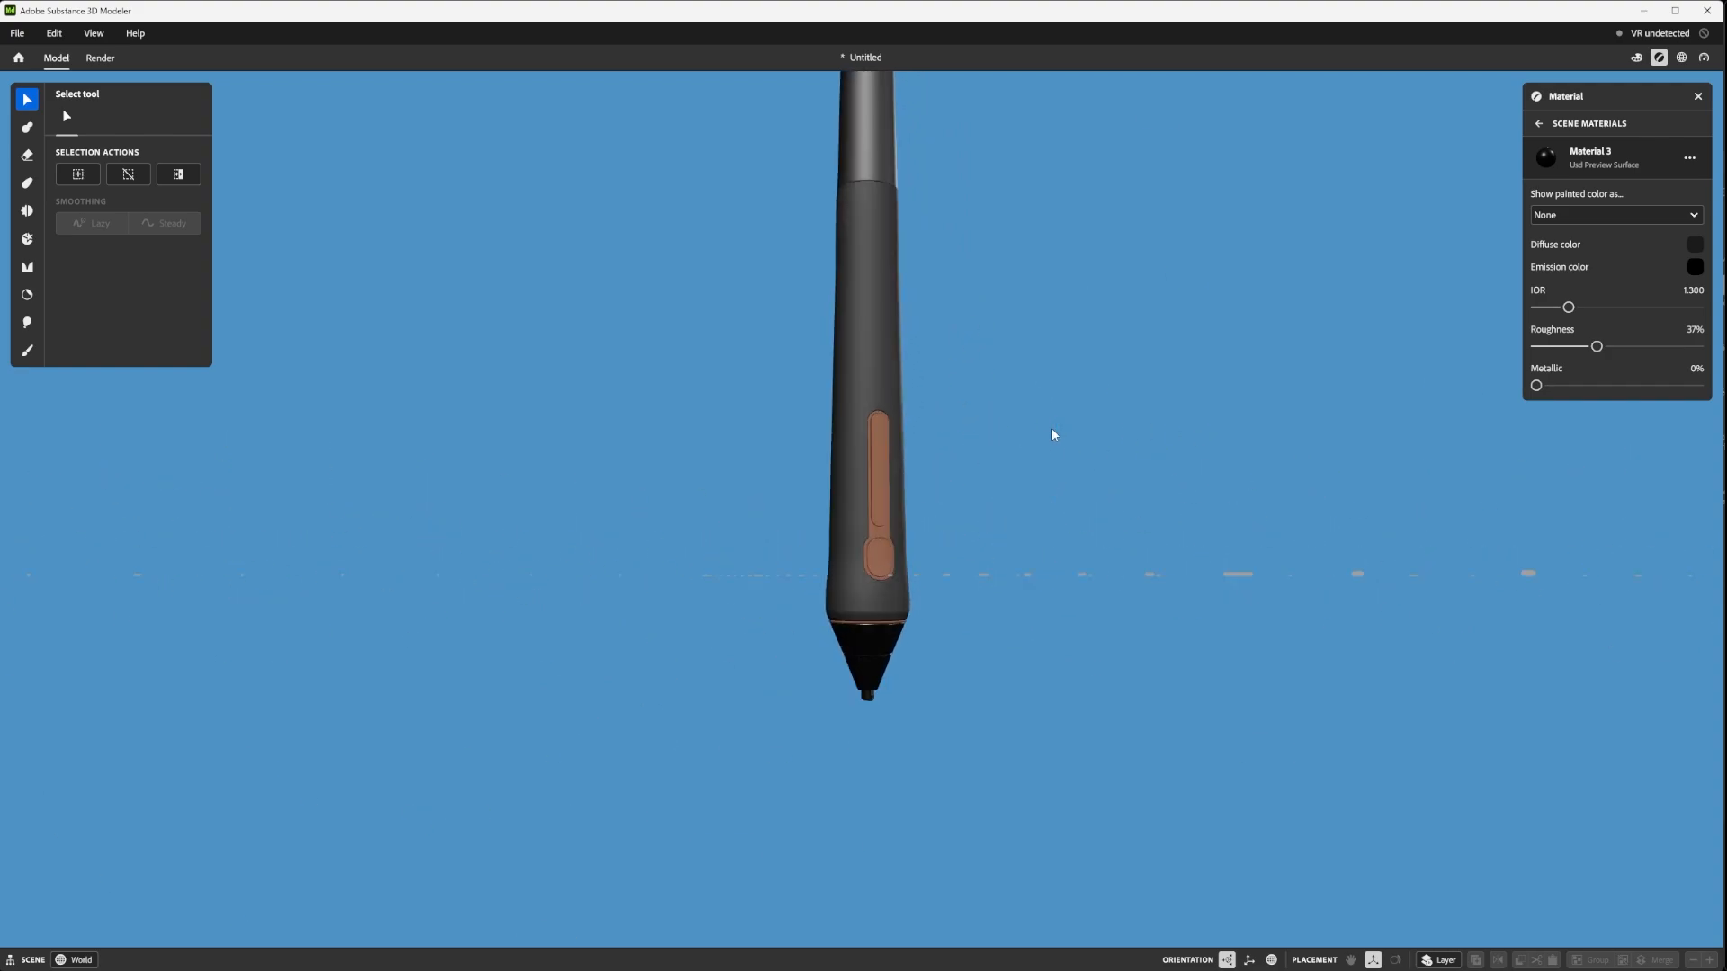
pyautogui.scroll(3, 944, 603)
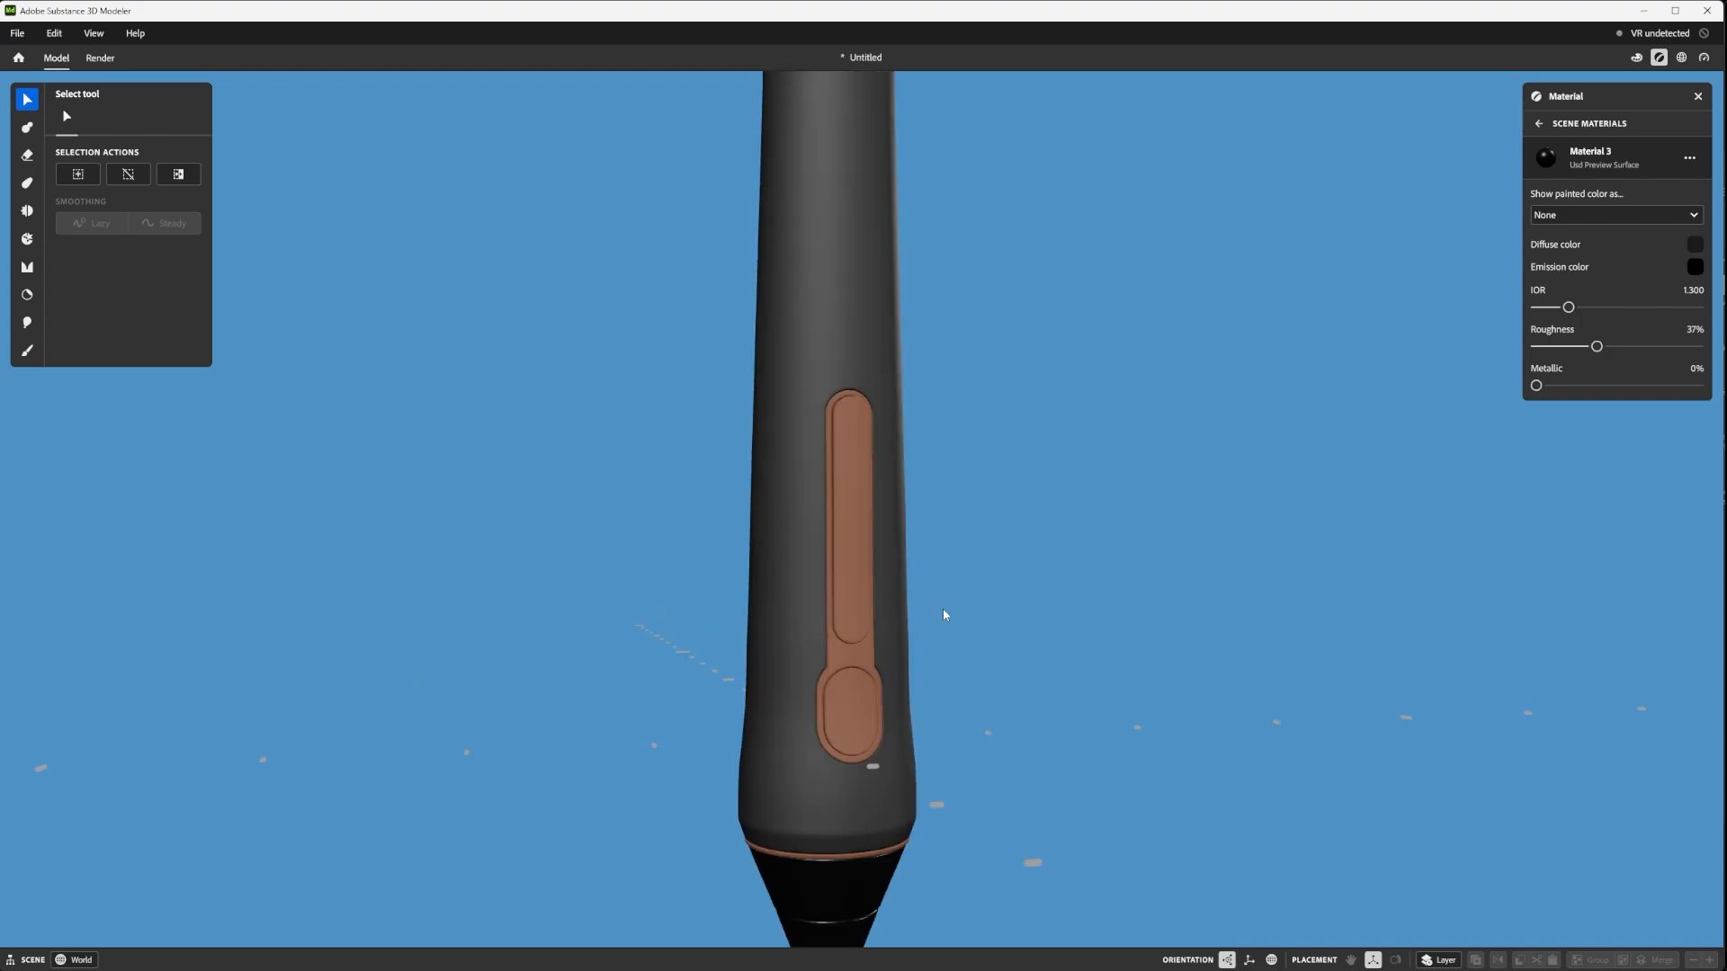
pyautogui.keyDown('alt'); pyautogui.moveTo(940, 609); pyautogui.dragTo(849, 591); pyautogui.keyUp('alt')
pyautogui.click(850, 591)
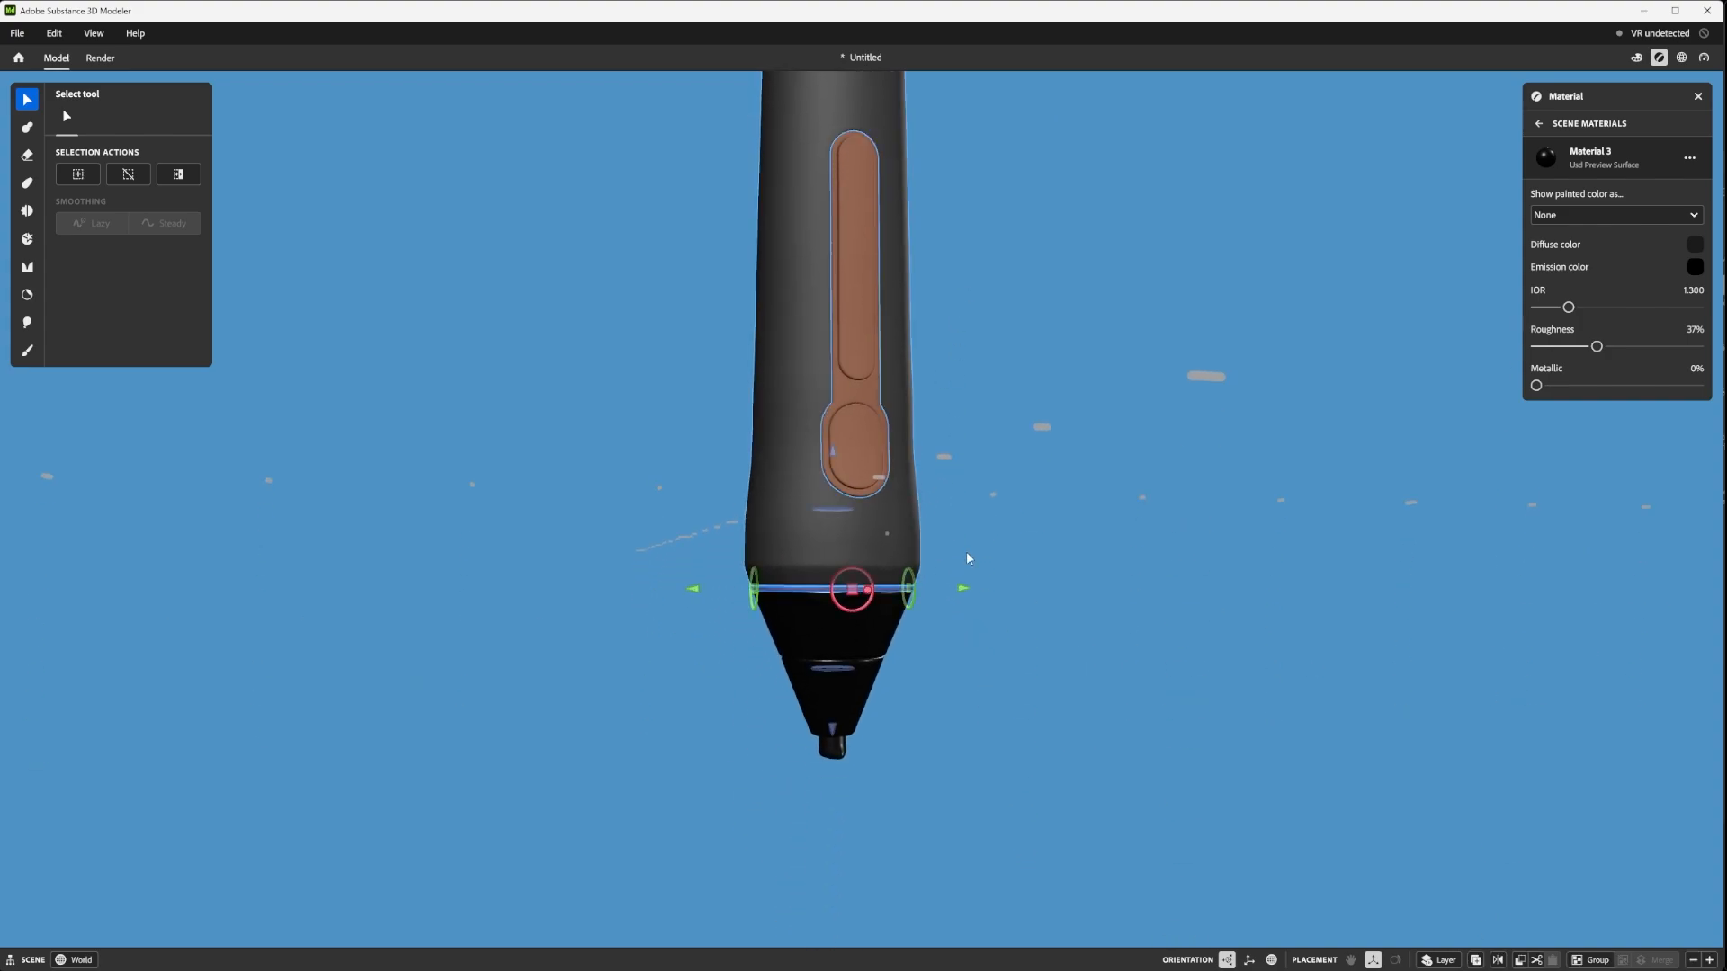
pyautogui.keyDown('alt'); pyautogui.moveTo(966, 553); pyautogui.dragTo(806, 491); pyautogui.keyUp('alt')
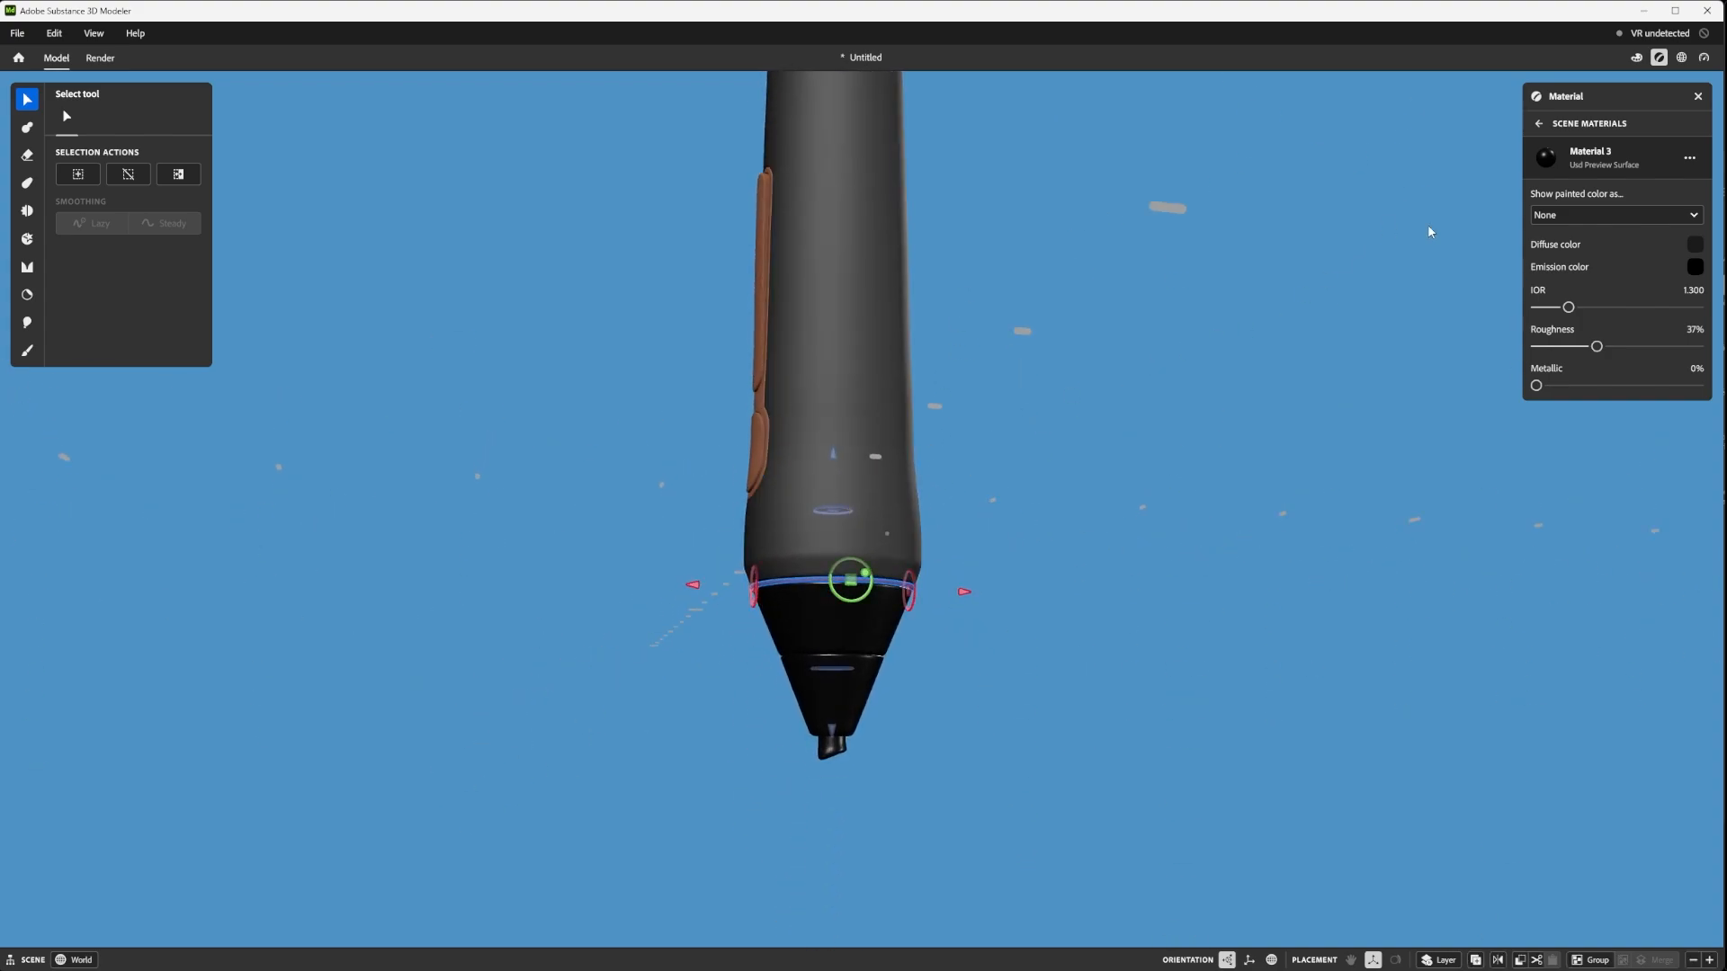
pyautogui.click(1539, 123)
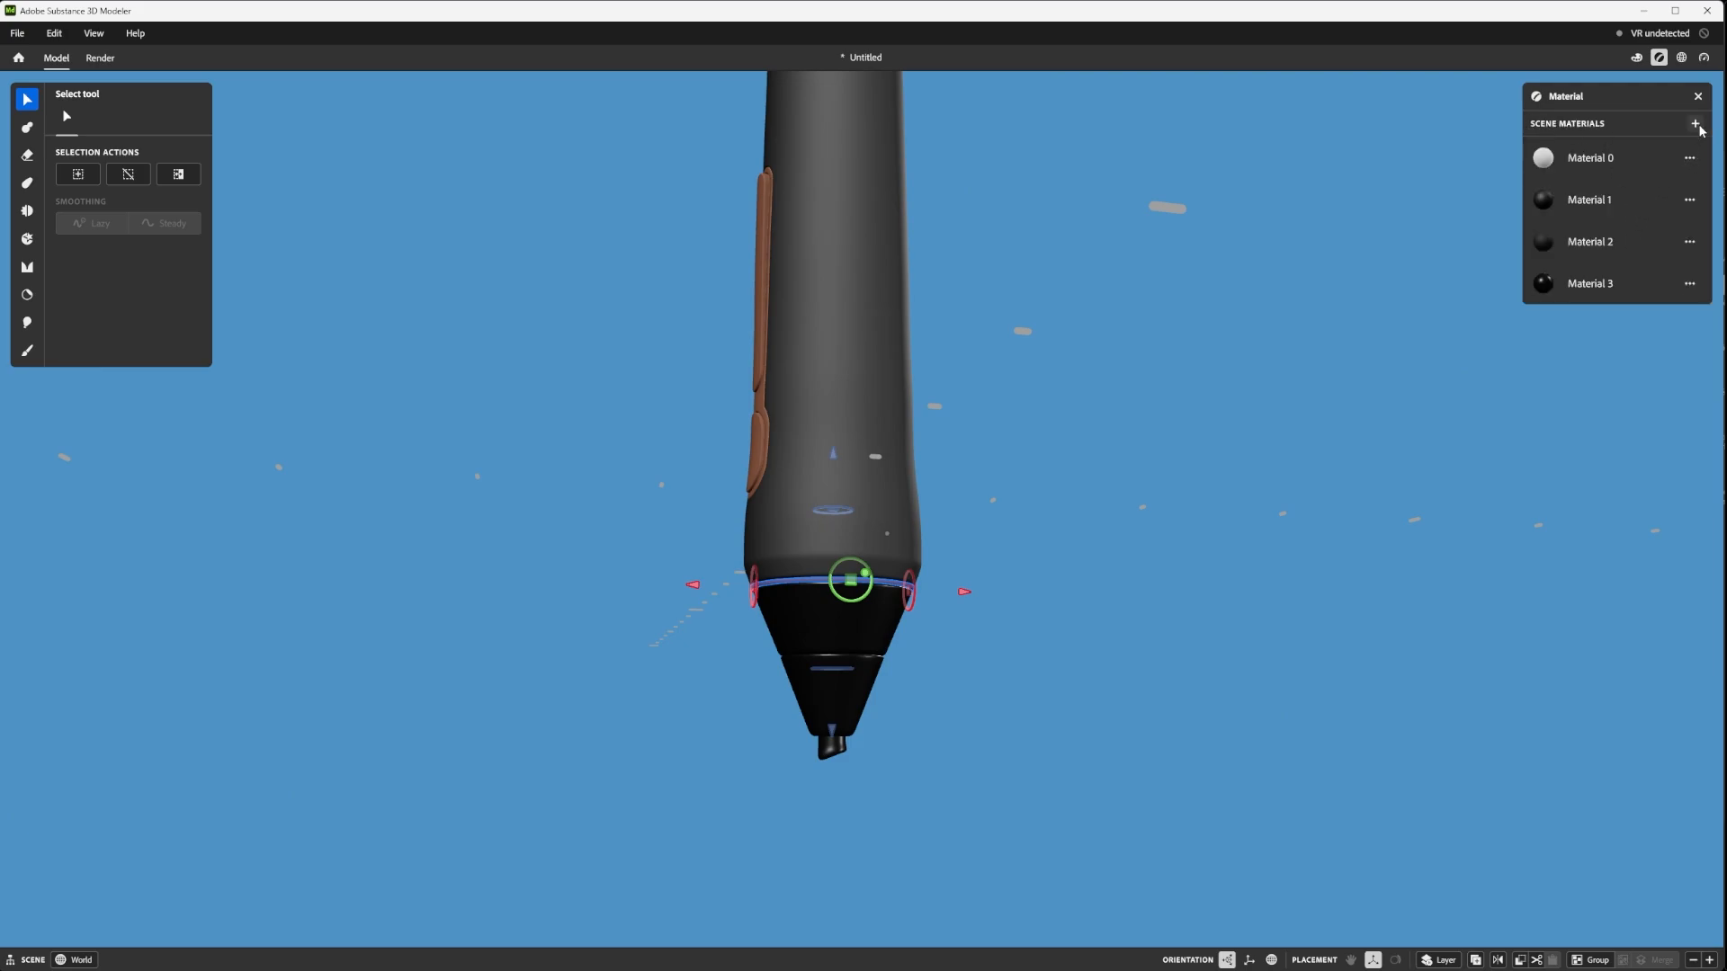
pyautogui.click(1689, 325)
pyautogui.click(1624, 340)
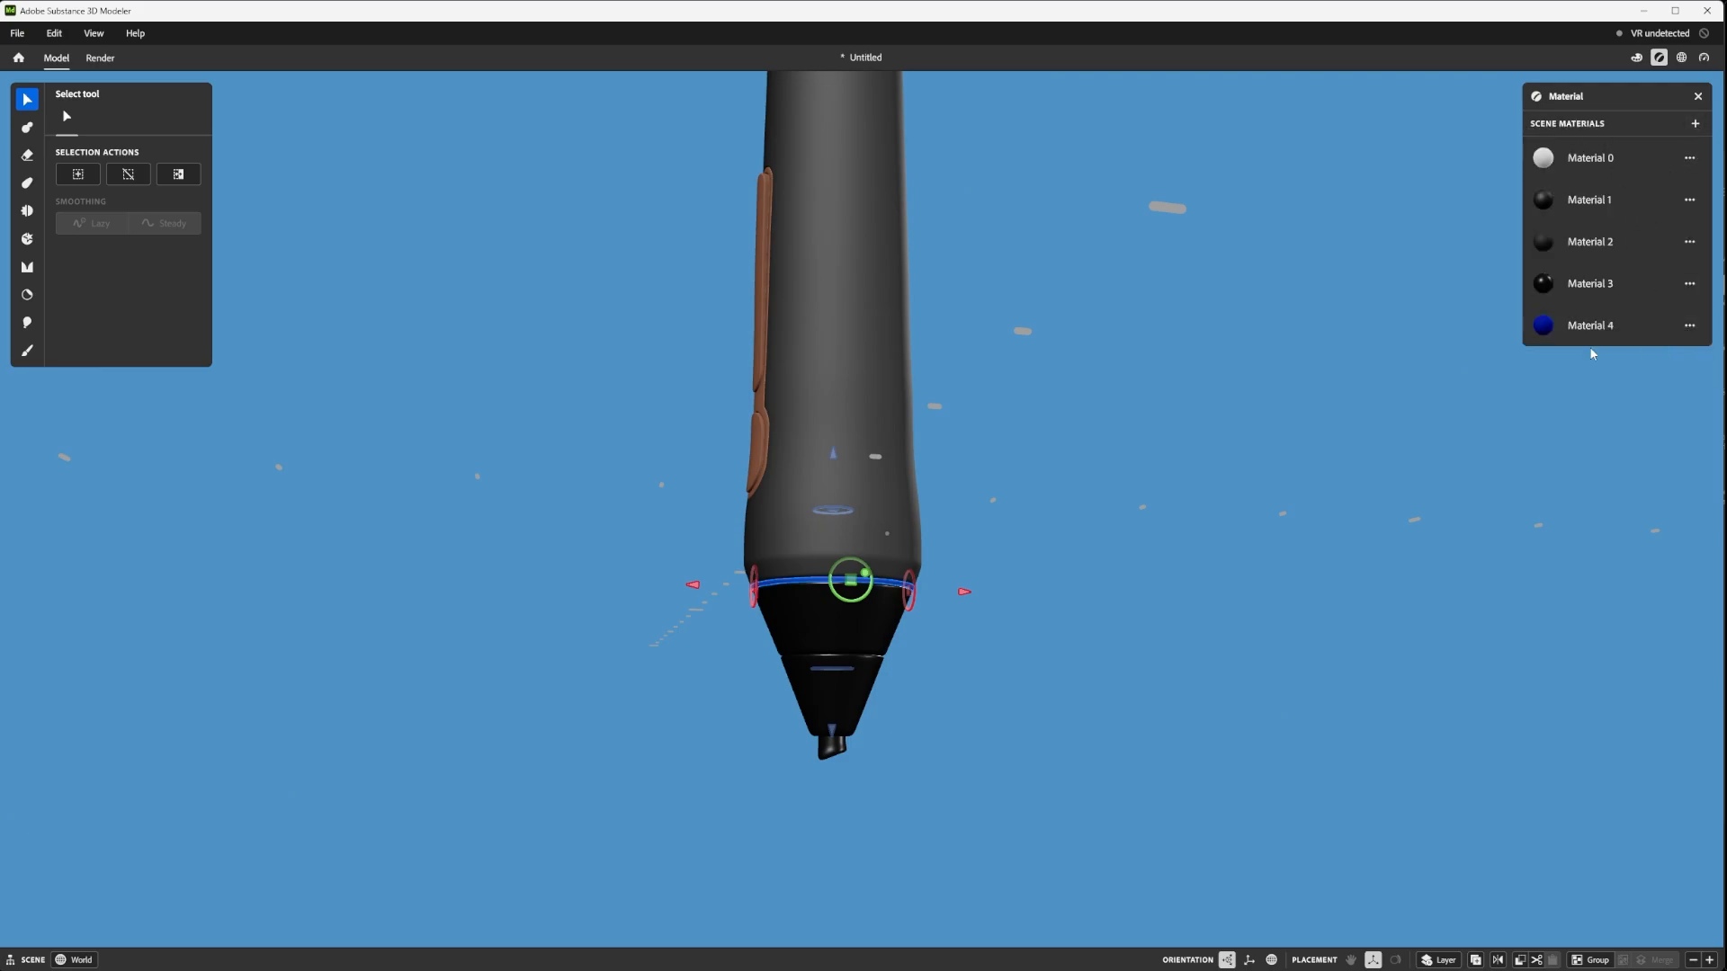
pyautogui.click(1108, 407)
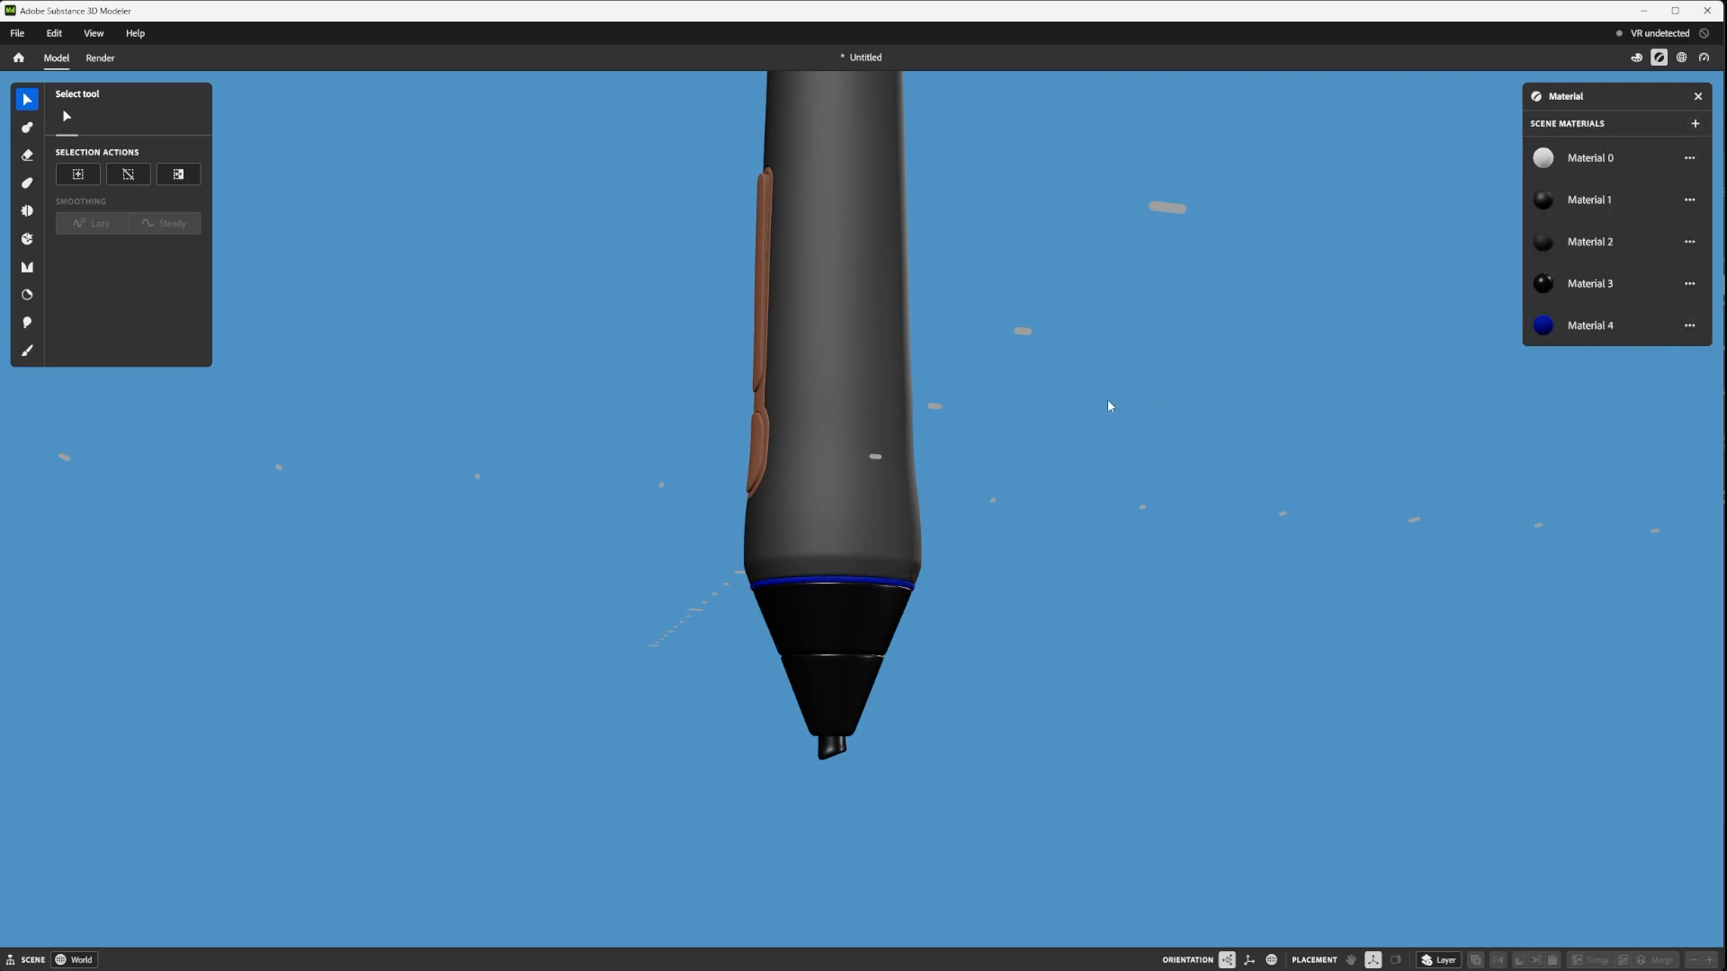
# - Change the thin ring material's diffuse color to a fully saturated deep red
pyautogui.click(1690, 325)
pyautogui.click(1619, 363)
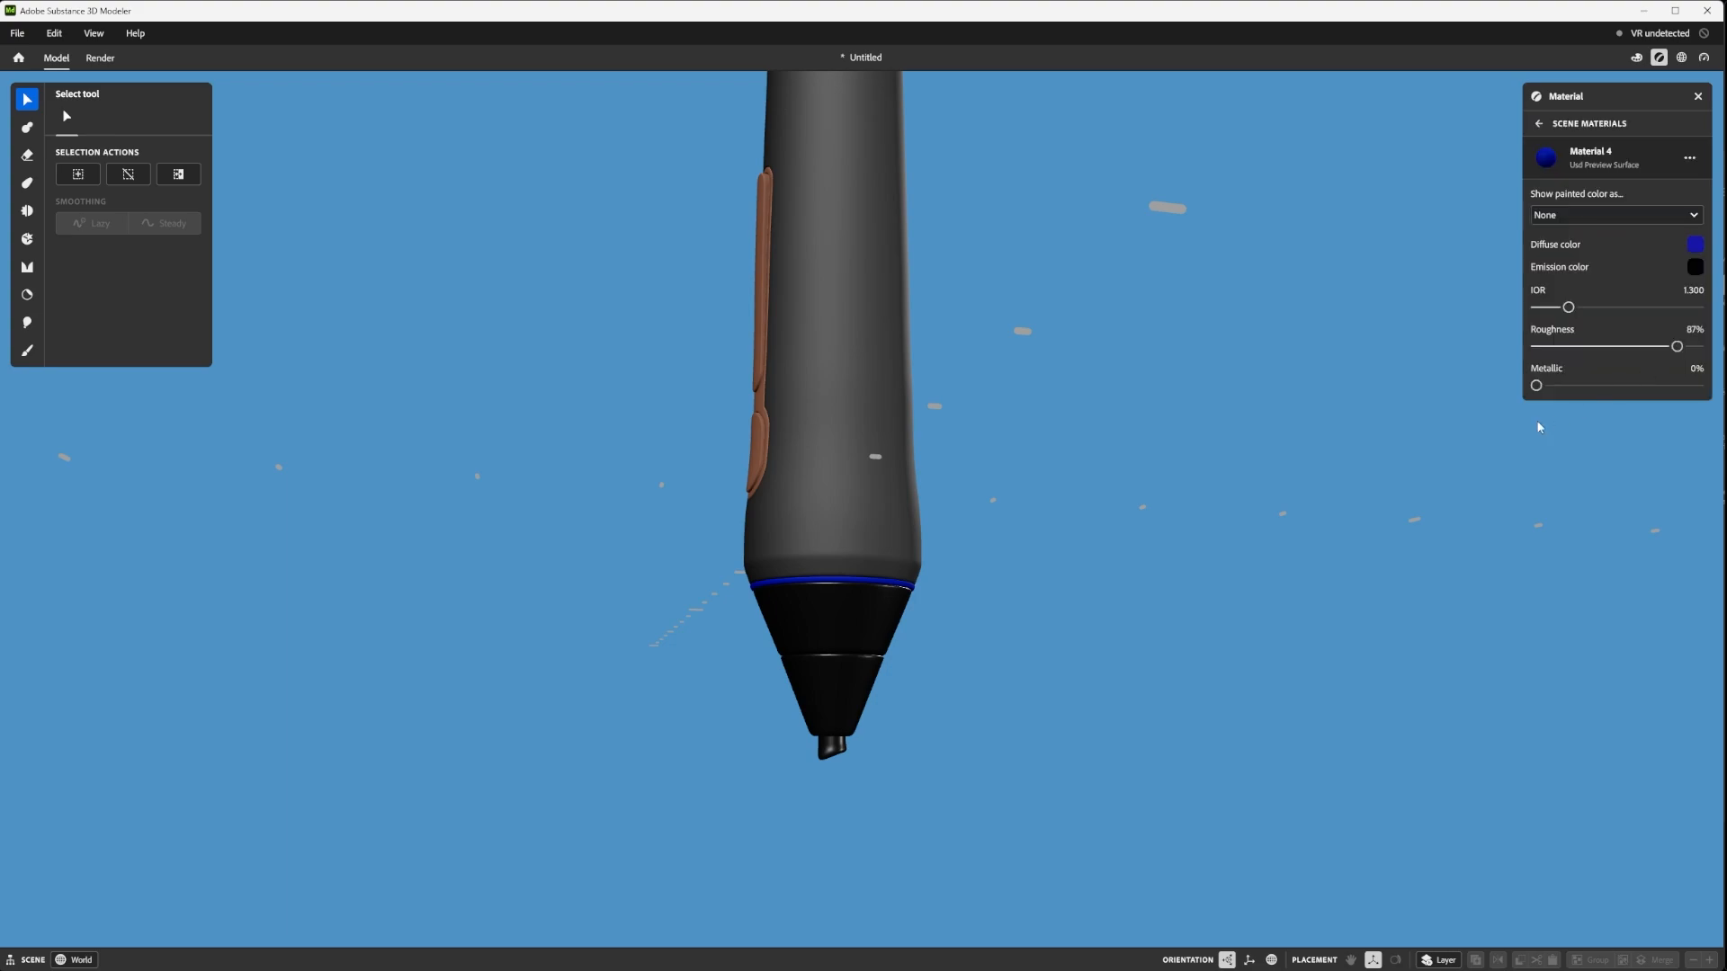
pyautogui.click(1696, 246)
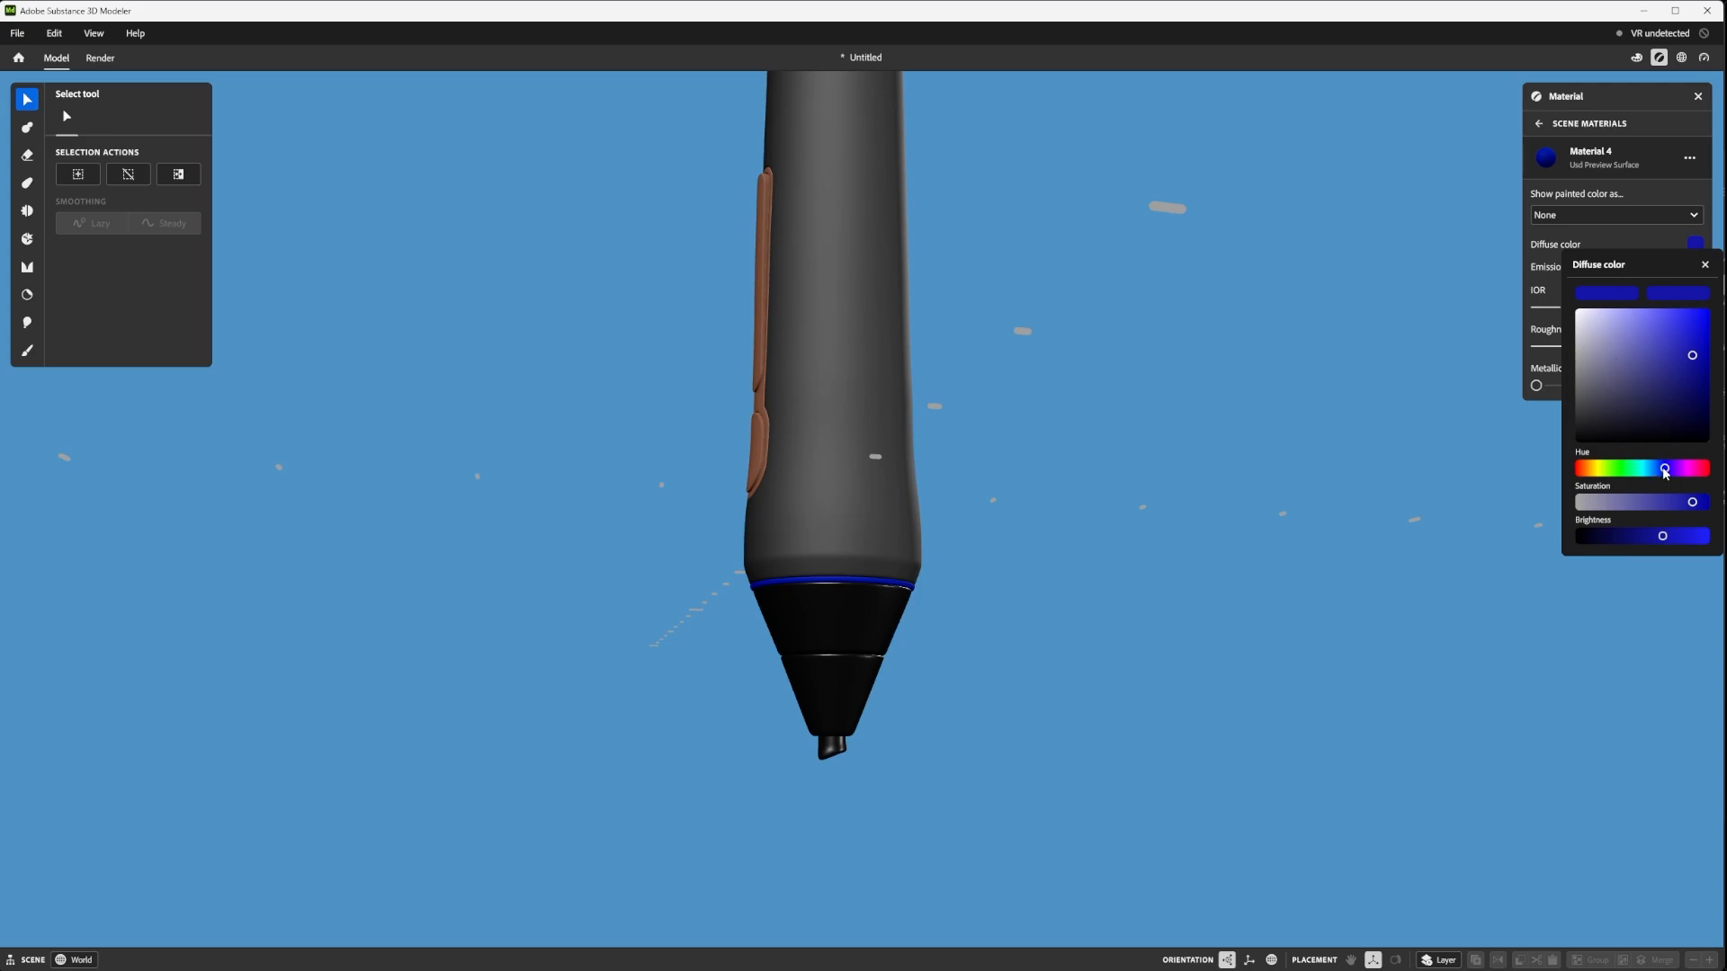
pyautogui.moveTo(1664, 469); pyautogui.dragTo(1578, 470)
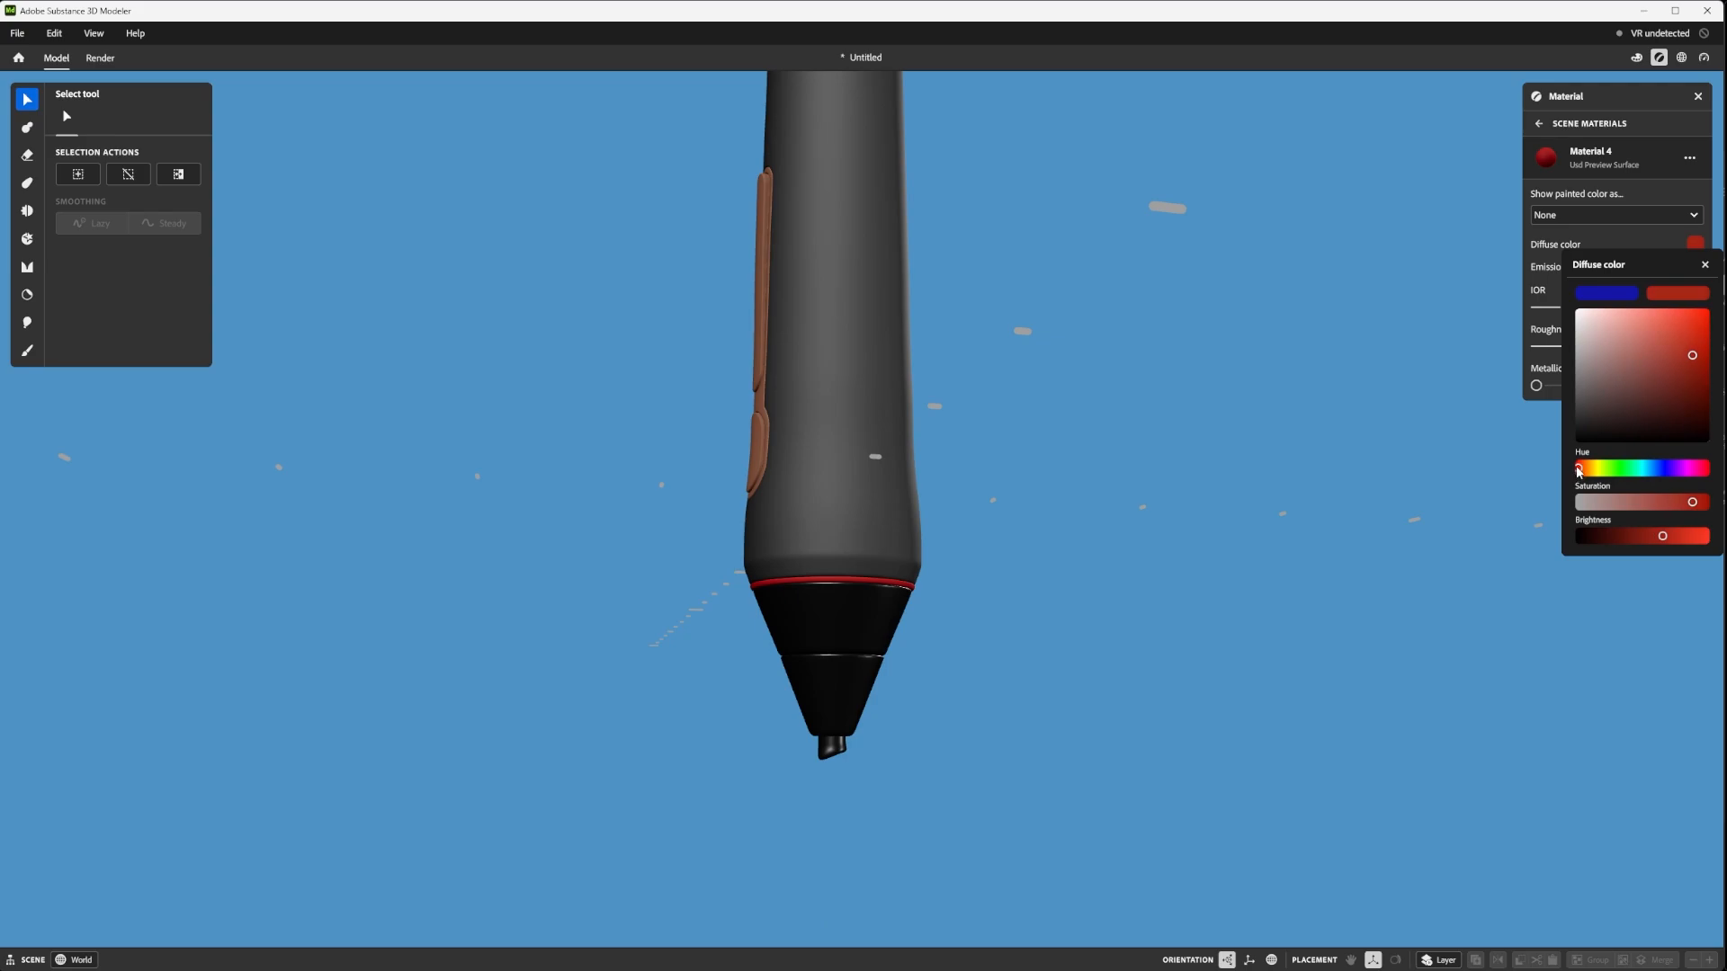
pyautogui.moveTo(1692, 351)
pyautogui.mouseDown()
pyautogui.moveTo(1725, 388)
pyautogui.moveTo(1717, 360)
pyautogui.mouseUp()
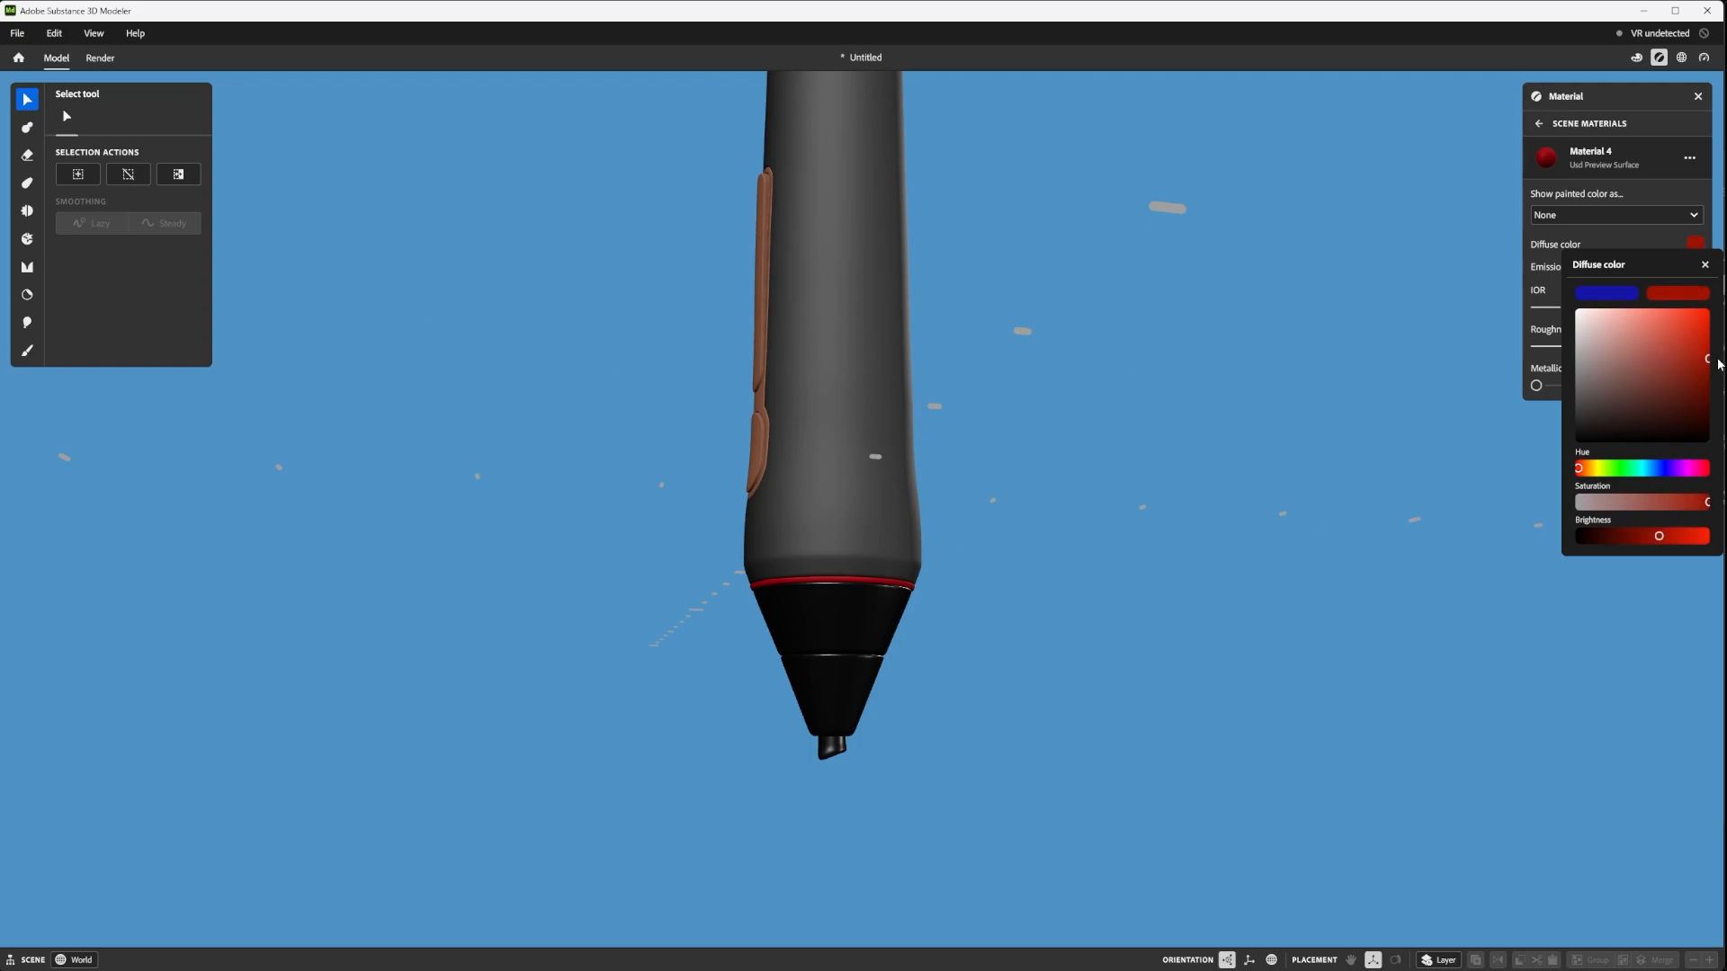
pyautogui.click(1520, 393)
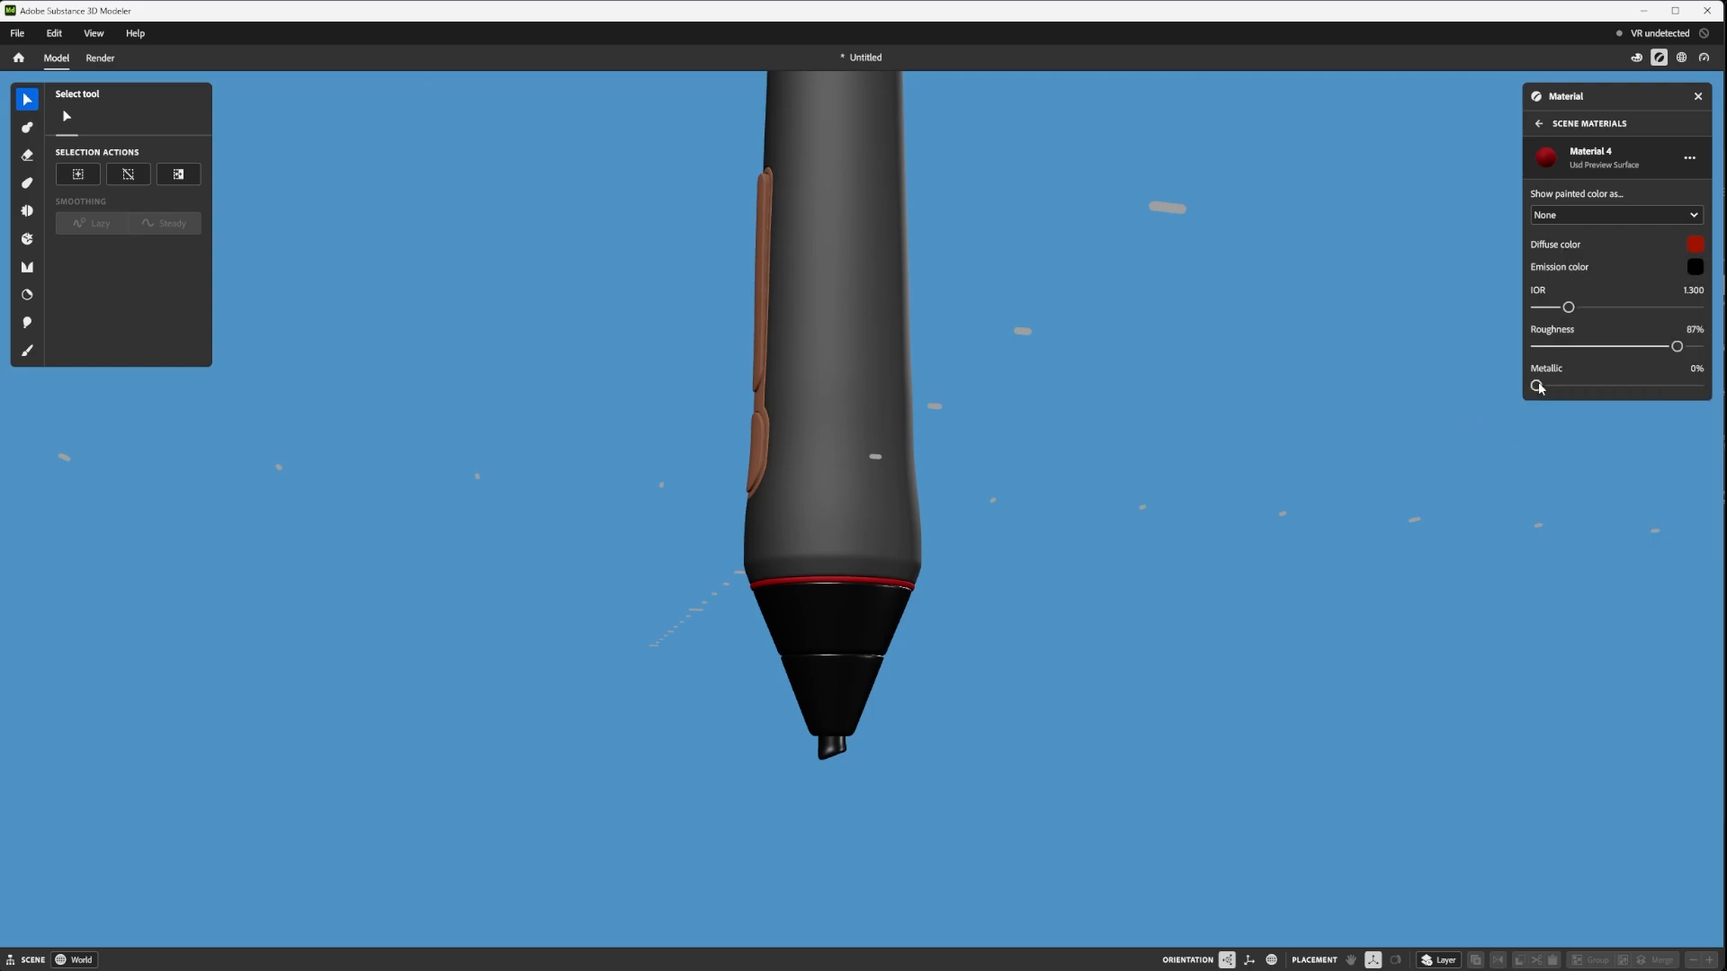
# - Set the red ring material to 100% metallic with 68% roughness
pyautogui.moveTo(1538, 387); pyautogui.dragTo(1698, 386)
pyautogui.moveTo(1678, 349)
pyautogui.mouseDown()
pyautogui.moveTo(1556, 347)
pyautogui.moveTo(1694, 351)
pyautogui.moveTo(1647, 346)
pyautogui.mouseUp()
pyautogui.moveTo(1165, 457)
pyautogui.keyDown('alt'); pyautogui.mouseDown()
pyautogui.moveTo(1102, 497)
pyautogui.moveTo(1128, 390)
pyautogui.moveTo(1183, 428)
pyautogui.mouseUp(); pyautogui.keyUp('alt')
pyautogui.keyDown('alt'); pyautogui.moveTo(1035, 446); pyautogui.dragTo(1066, 398, button='right'); pyautogui.keyUp('alt')
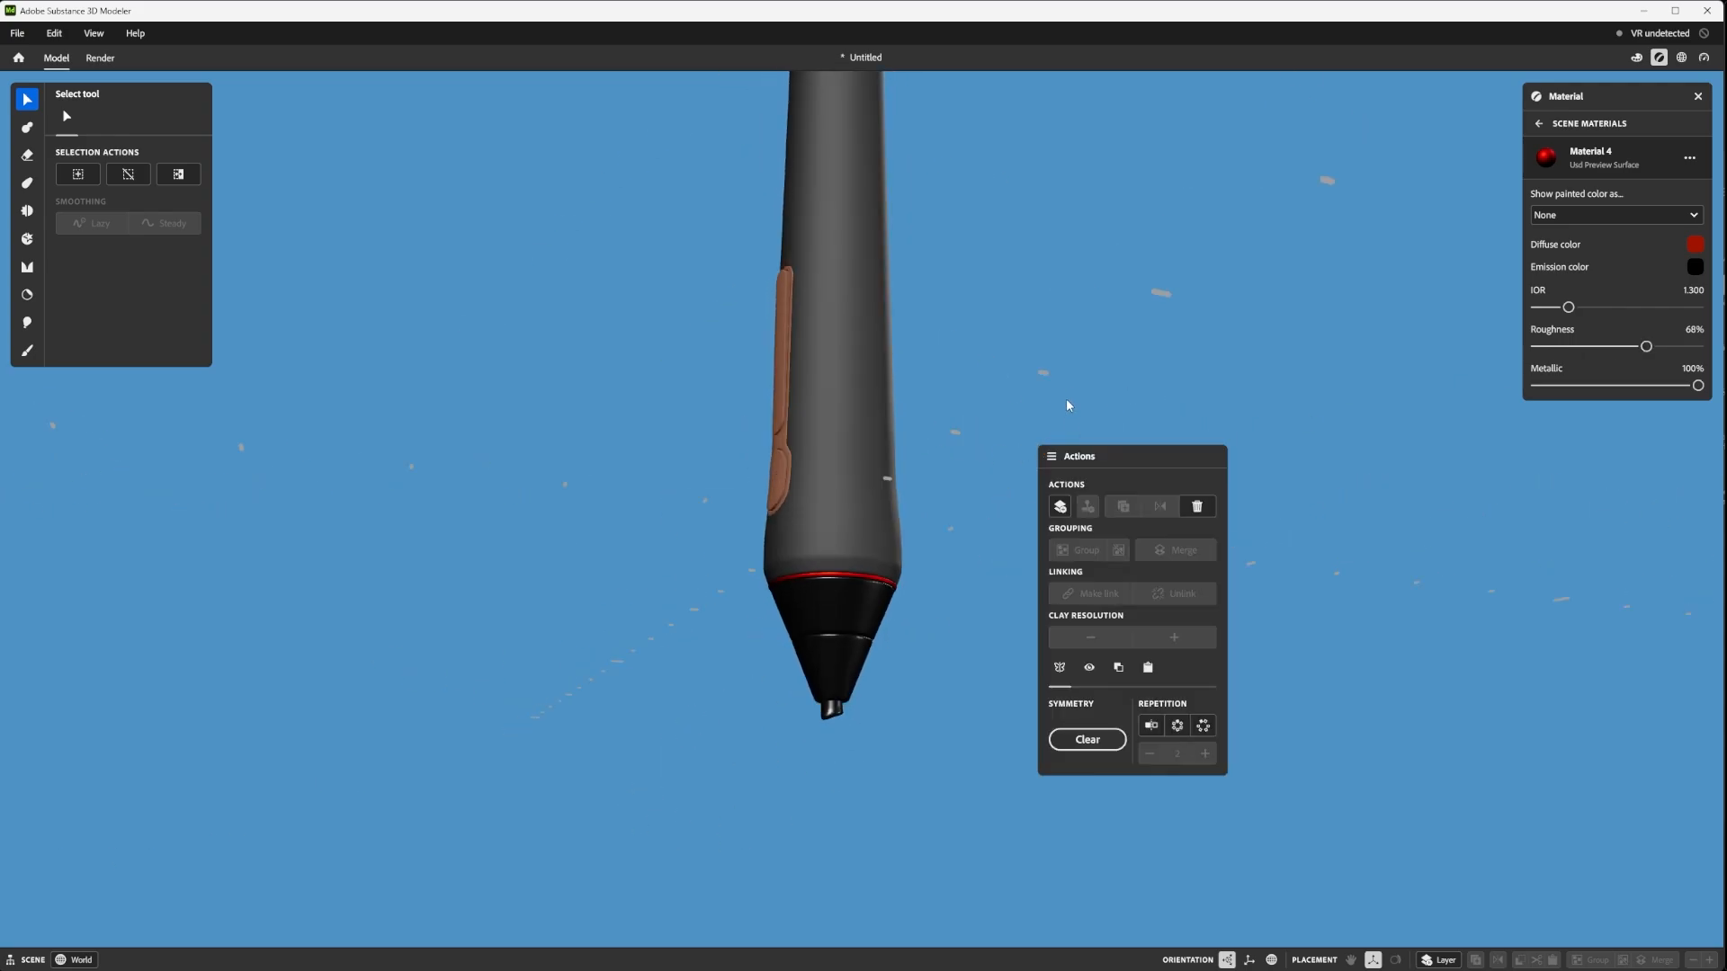
# - Rotate the Autumn Forest environment lighting to 32.6° and check the materials under it
pyautogui.click(1682, 58)
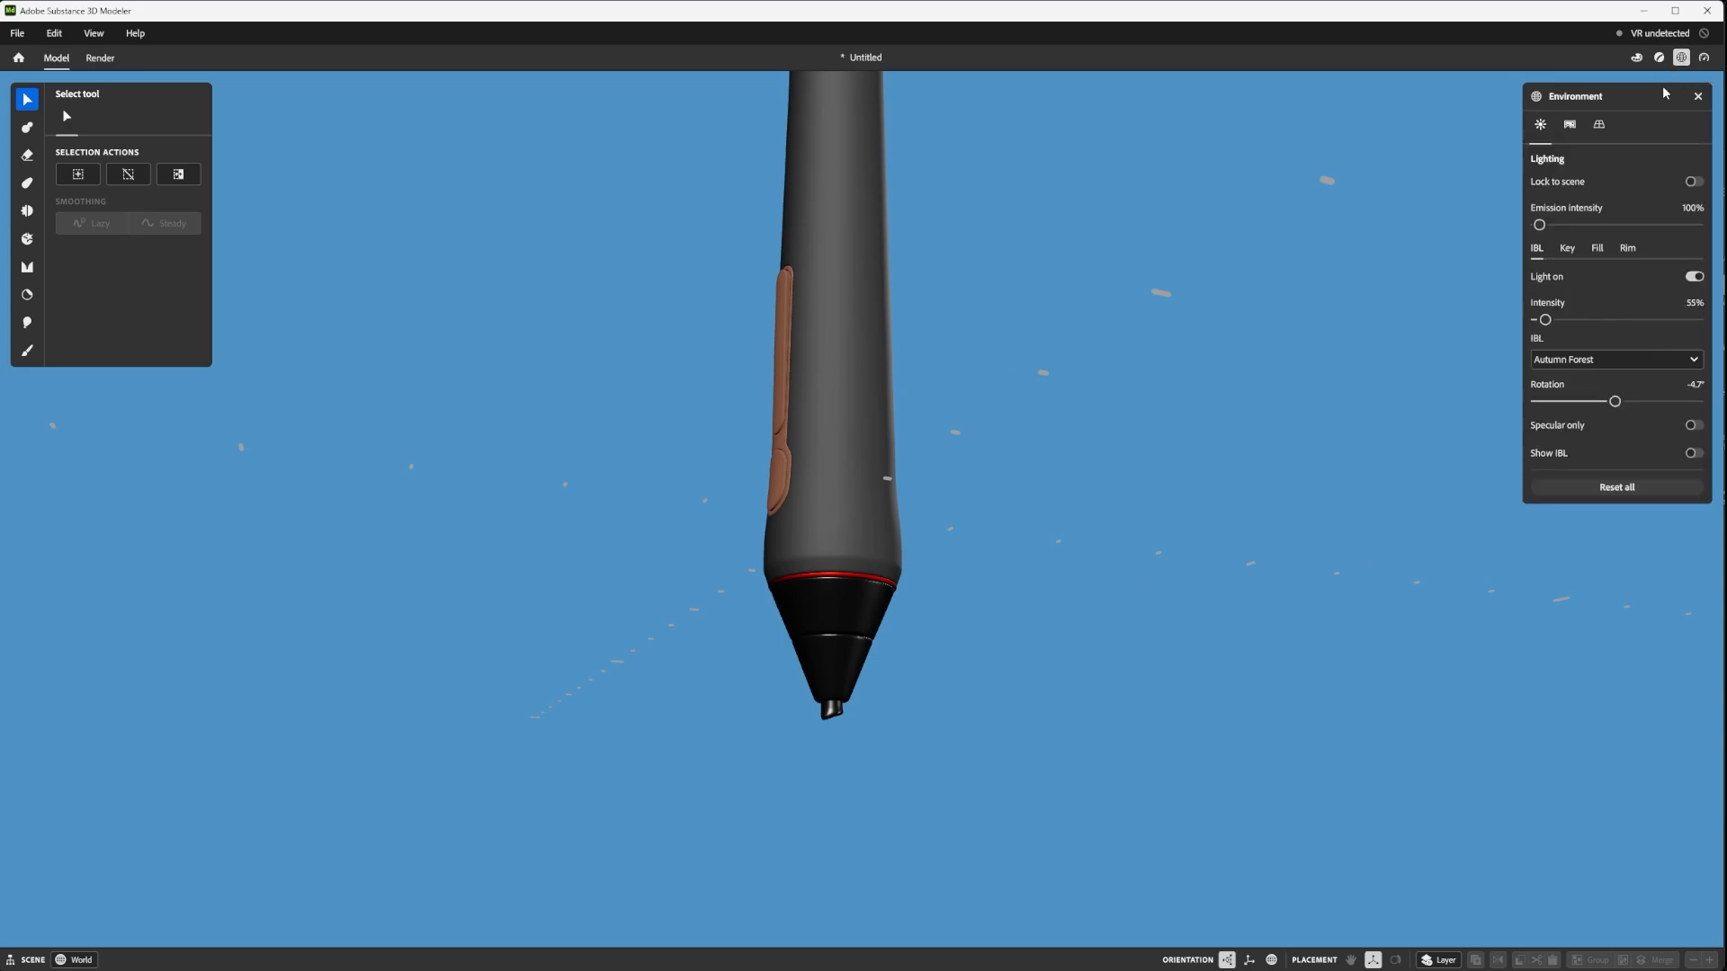
pyautogui.moveTo(1616, 402)
pyautogui.mouseDown()
pyautogui.moveTo(1661, 404)
pyautogui.moveTo(1632, 402)
pyautogui.mouseUp()
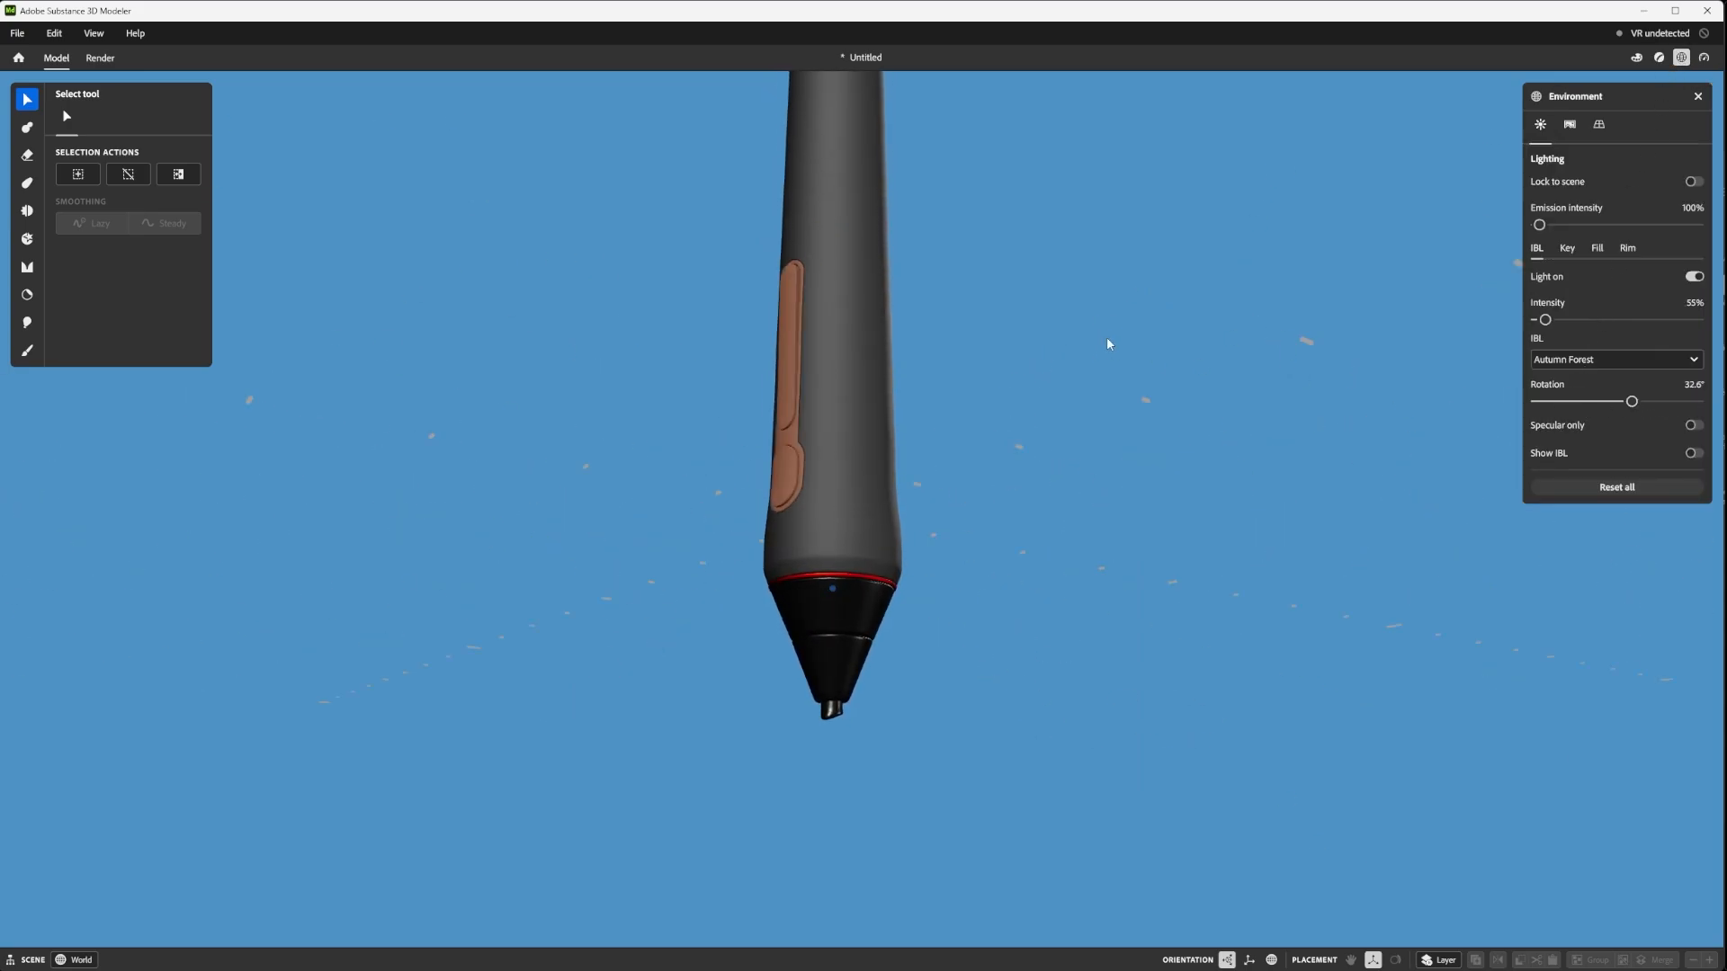
pyautogui.click(1659, 57)
pyautogui.scroll(4, 1063, 317)
pyautogui.scroll(-4, 1063, 317)
pyautogui.keyDown('alt'); pyautogui.moveTo(995, 274); pyautogui.dragTo(1146, 290); pyautogui.keyUp('alt')
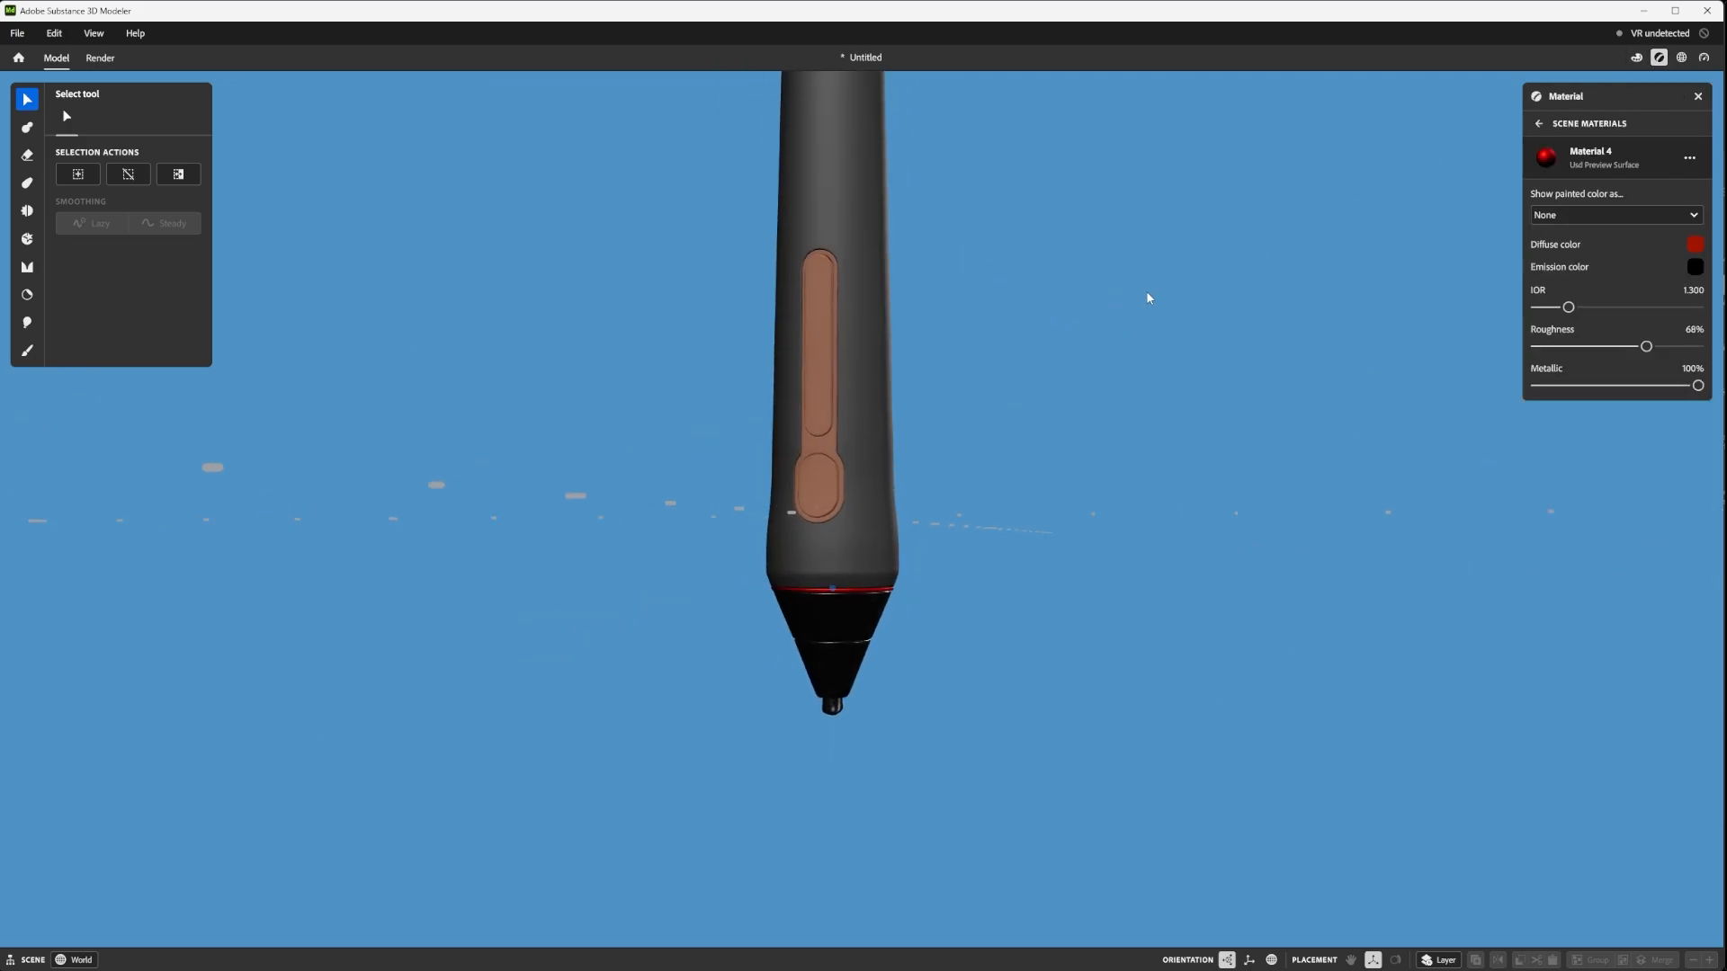
# - Create a new scene material and apply it to both raised side buttons on the pen body
pyautogui.scroll(4, 960, 301)
pyautogui.keyDown('alt'); pyautogui.moveTo(1028, 280); pyautogui.dragTo(1071, 437, button='middle'); pyautogui.keyUp('alt')
pyautogui.click(853, 414)
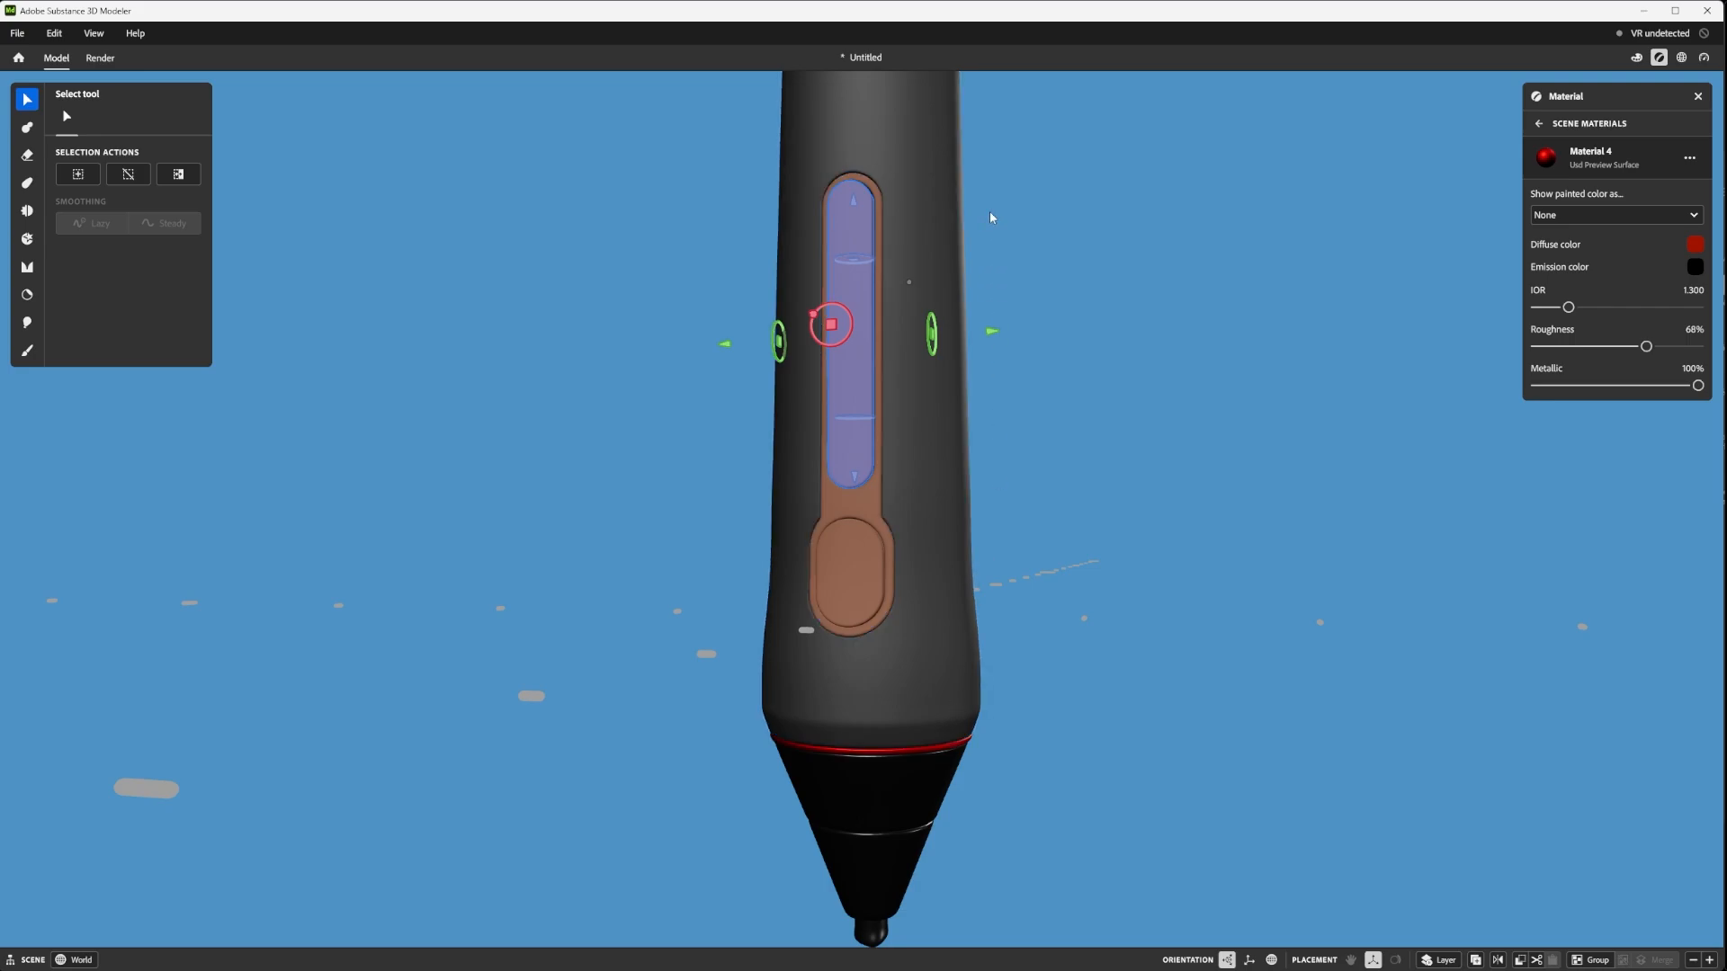
pyautogui.scroll(-2, 936, 383)
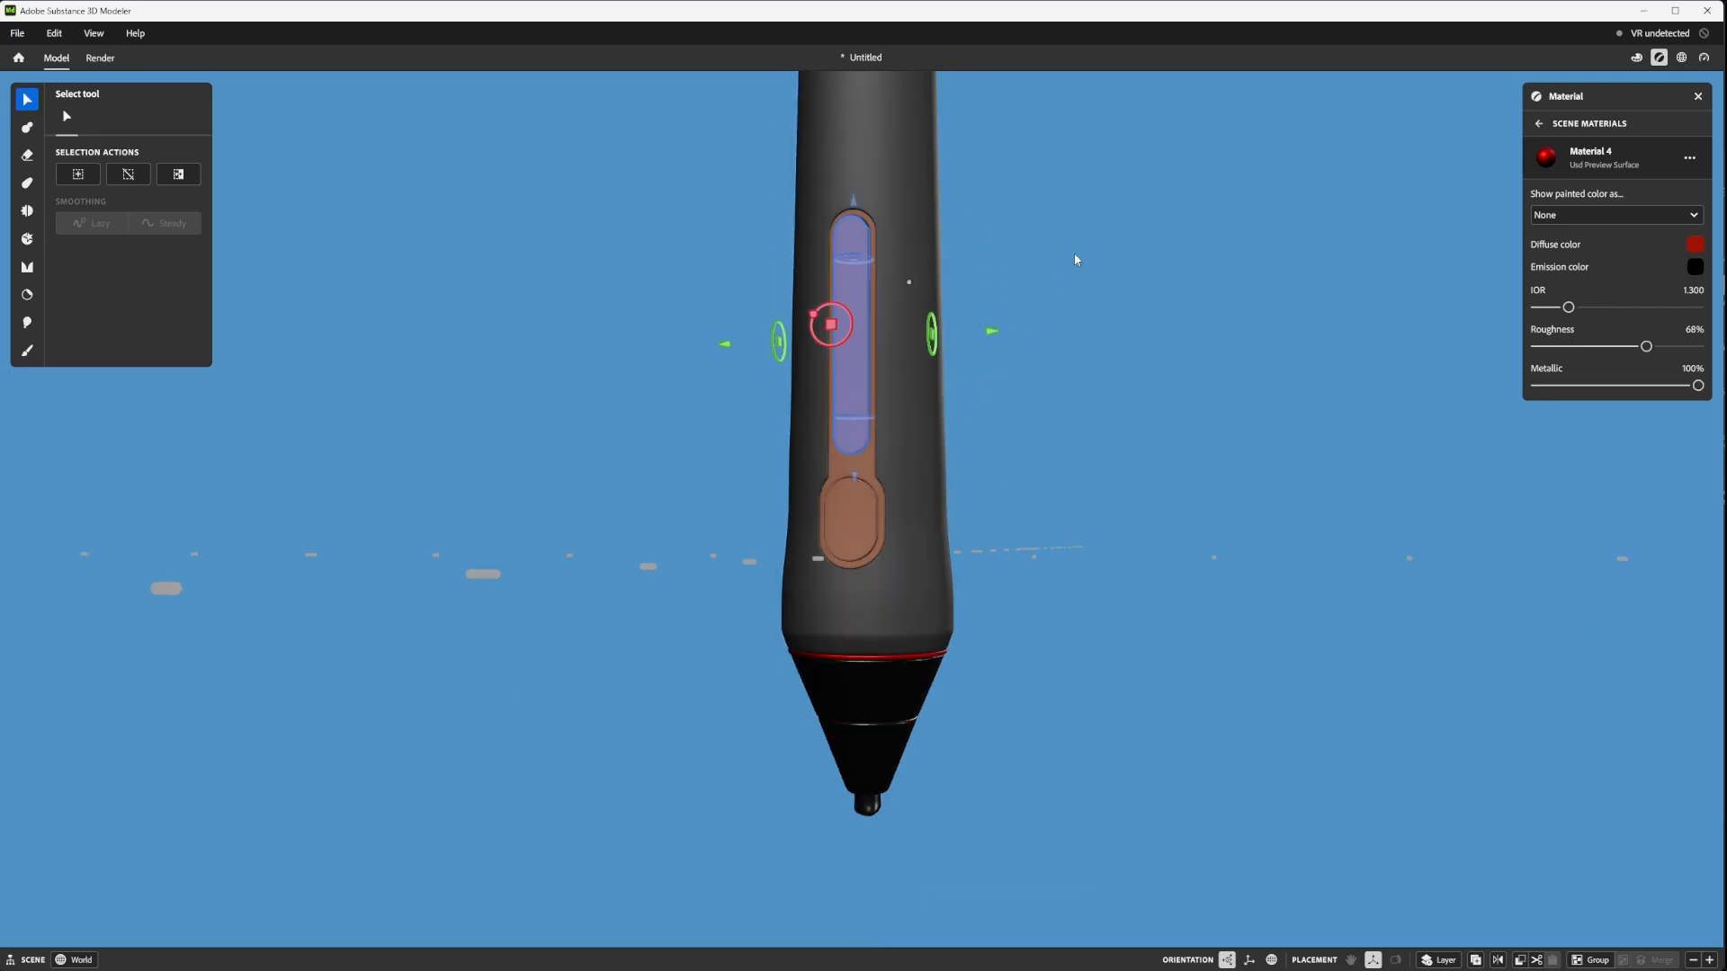
pyautogui.scroll(-5, 1074, 270)
pyautogui.keyDown('alt'); pyautogui.moveTo(1071, 310); pyautogui.dragTo(1066, 338, button='middle'); pyautogui.keyUp('alt')
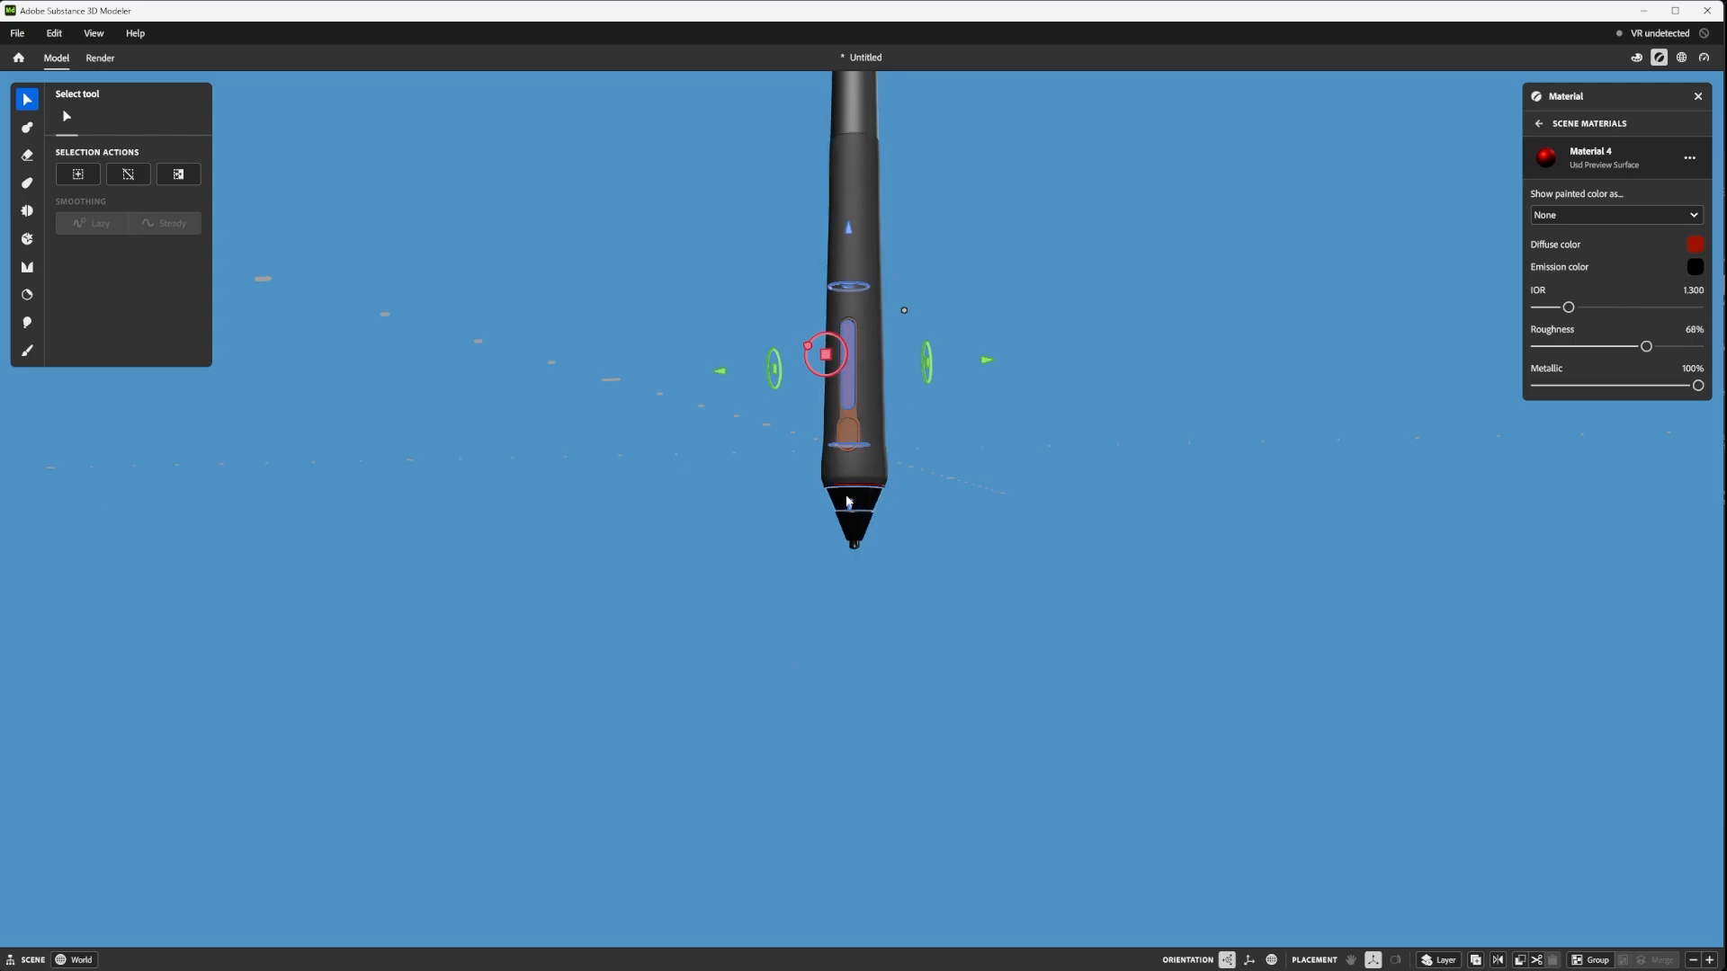
pyautogui.scroll(5, 847, 501)
pyautogui.scroll(-3, 867, 488)
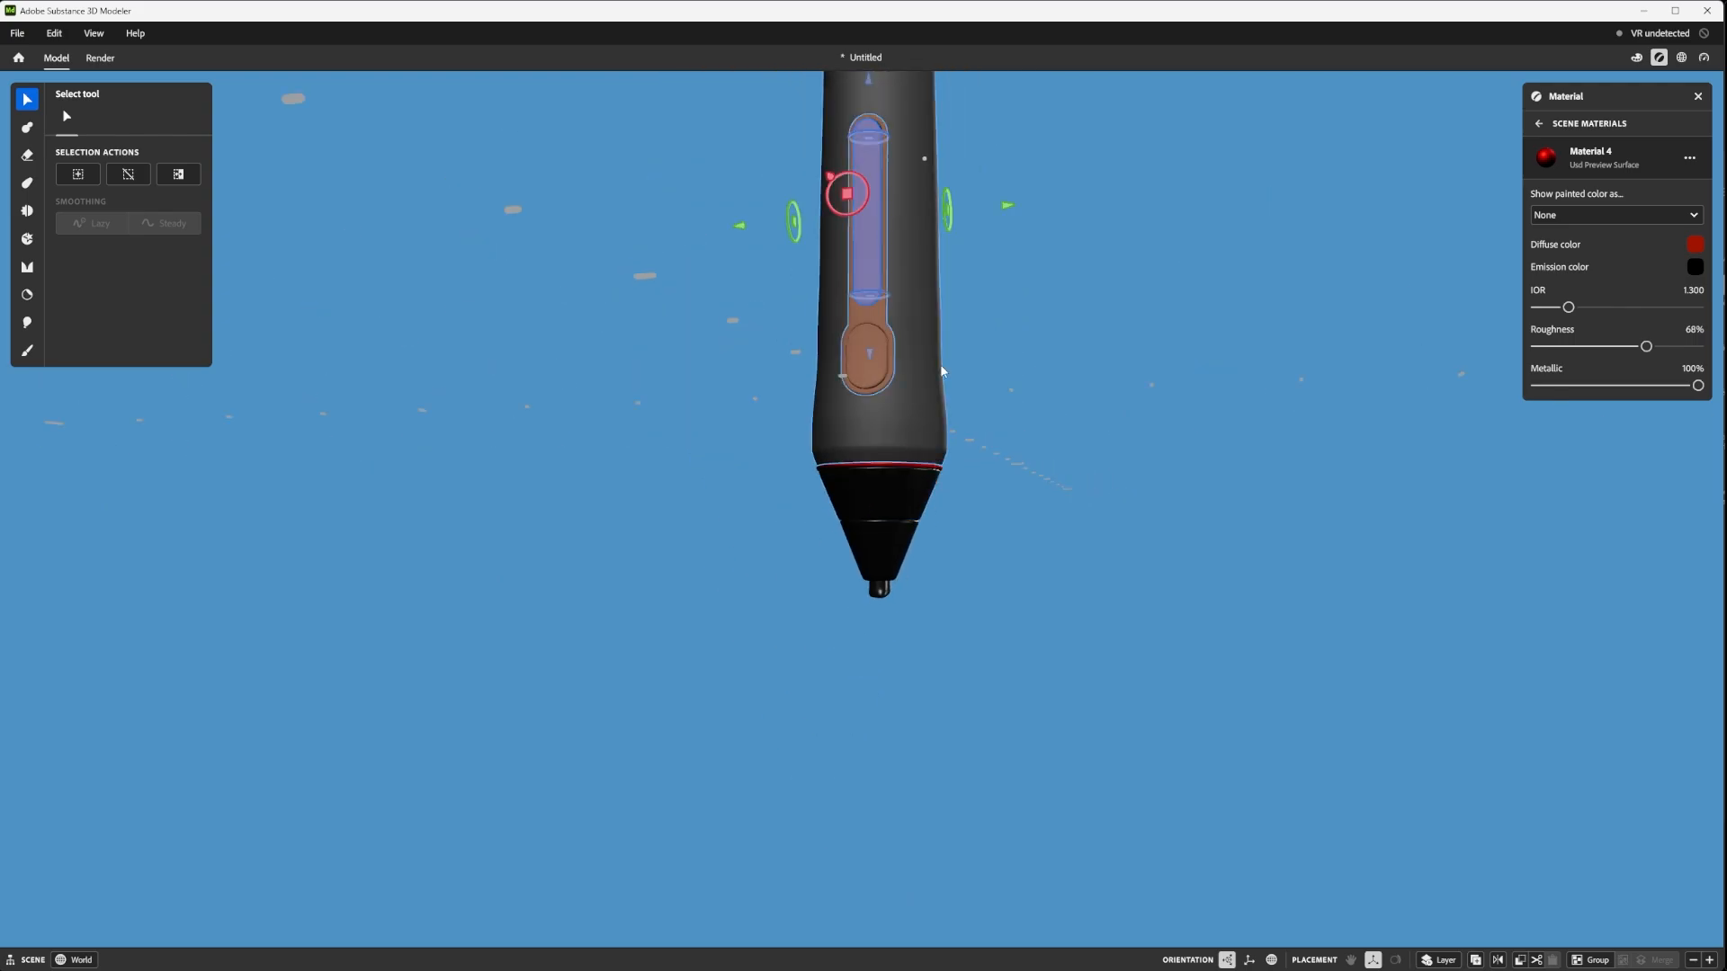
pyautogui.keyDown('shift'); pyautogui.click(869, 349); pyautogui.keyUp('shift')
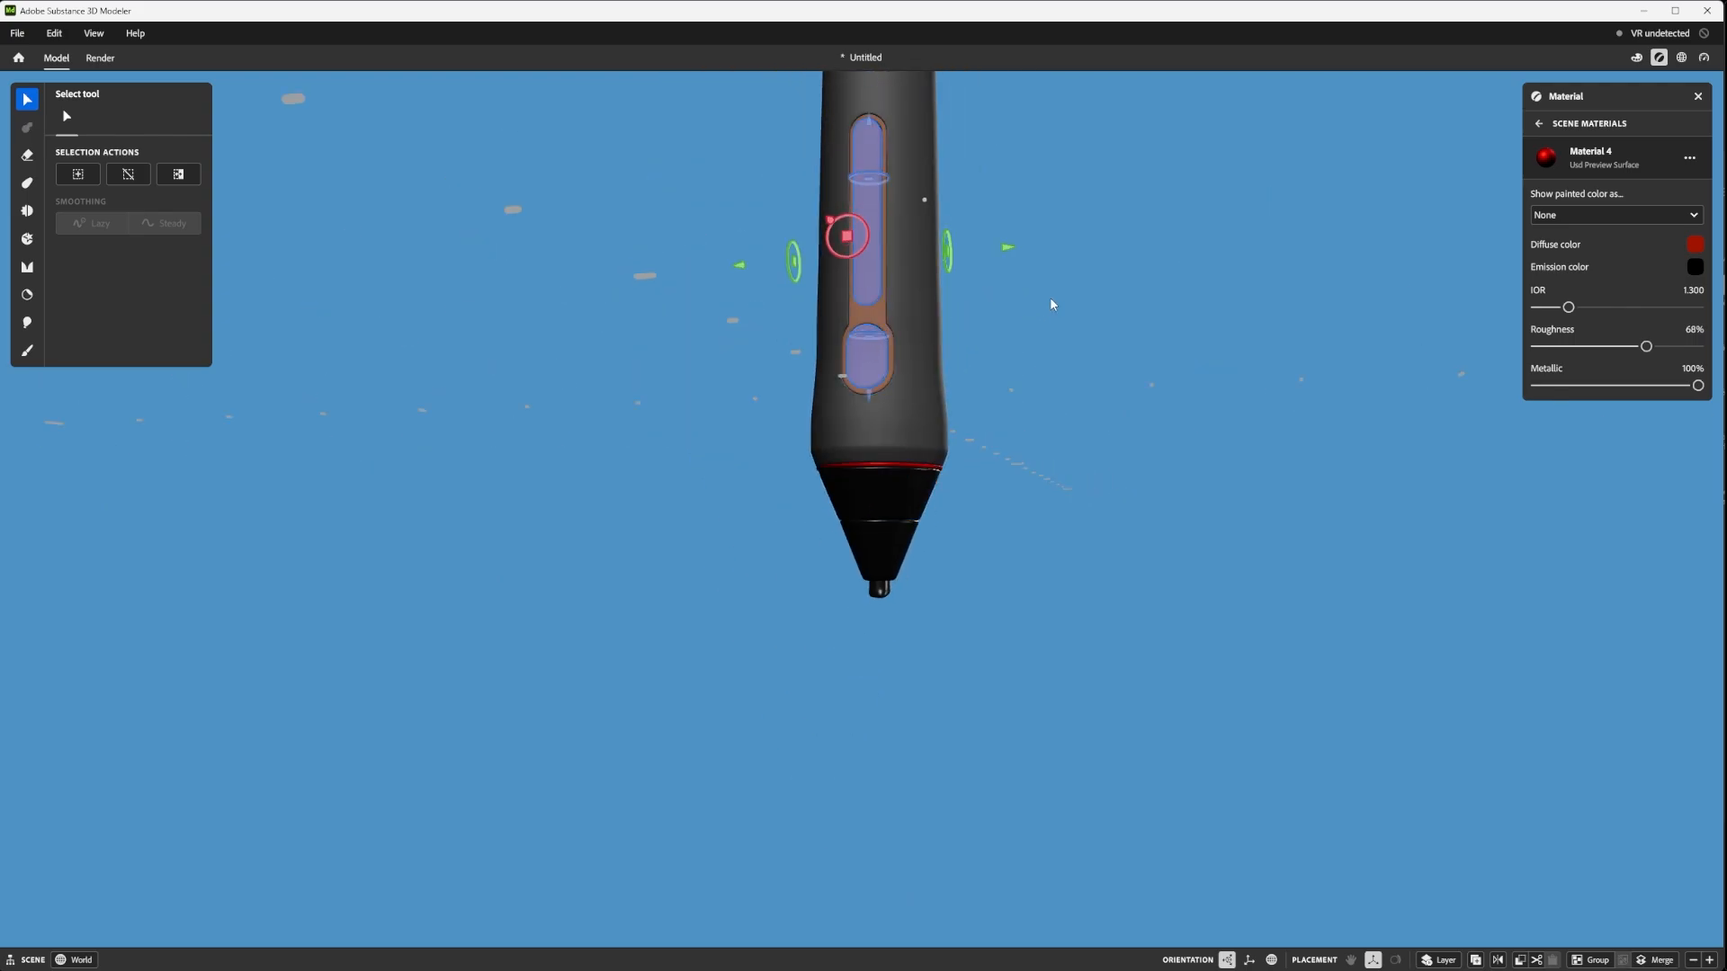
pyautogui.keyDown('alt'); pyautogui.moveTo(1050, 304); pyautogui.dragTo(1282, 267, button='middle'); pyautogui.keyUp('alt')
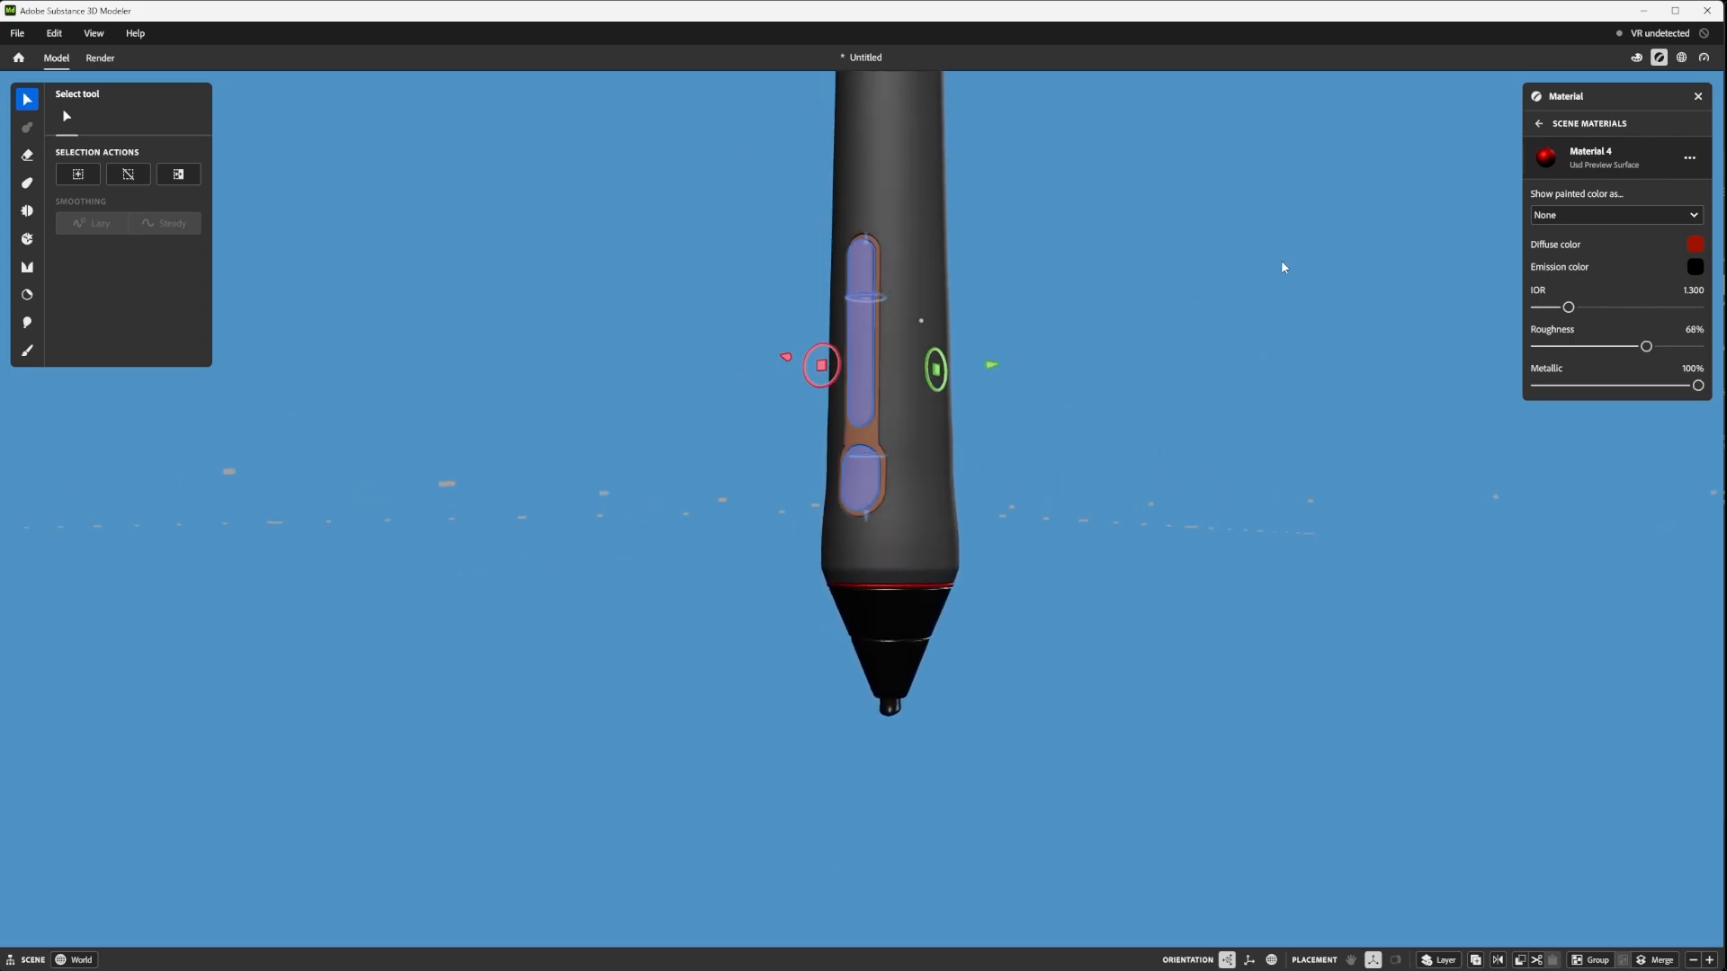
pyautogui.click(1539, 123)
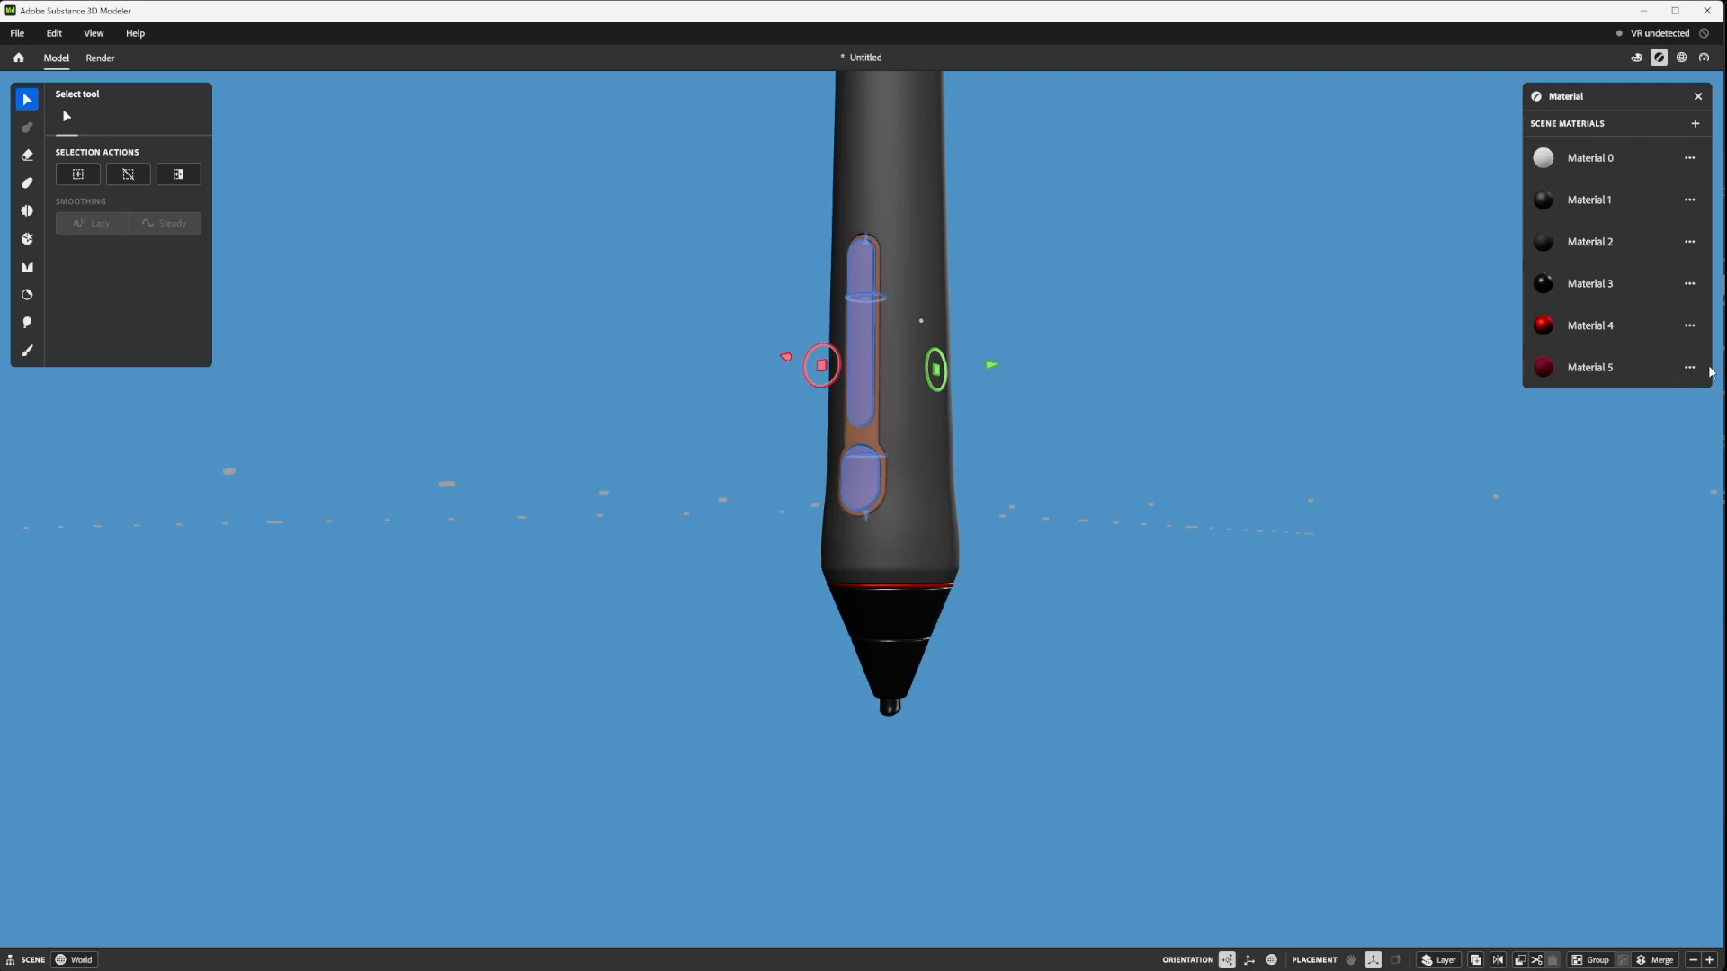
pyautogui.click(1690, 367)
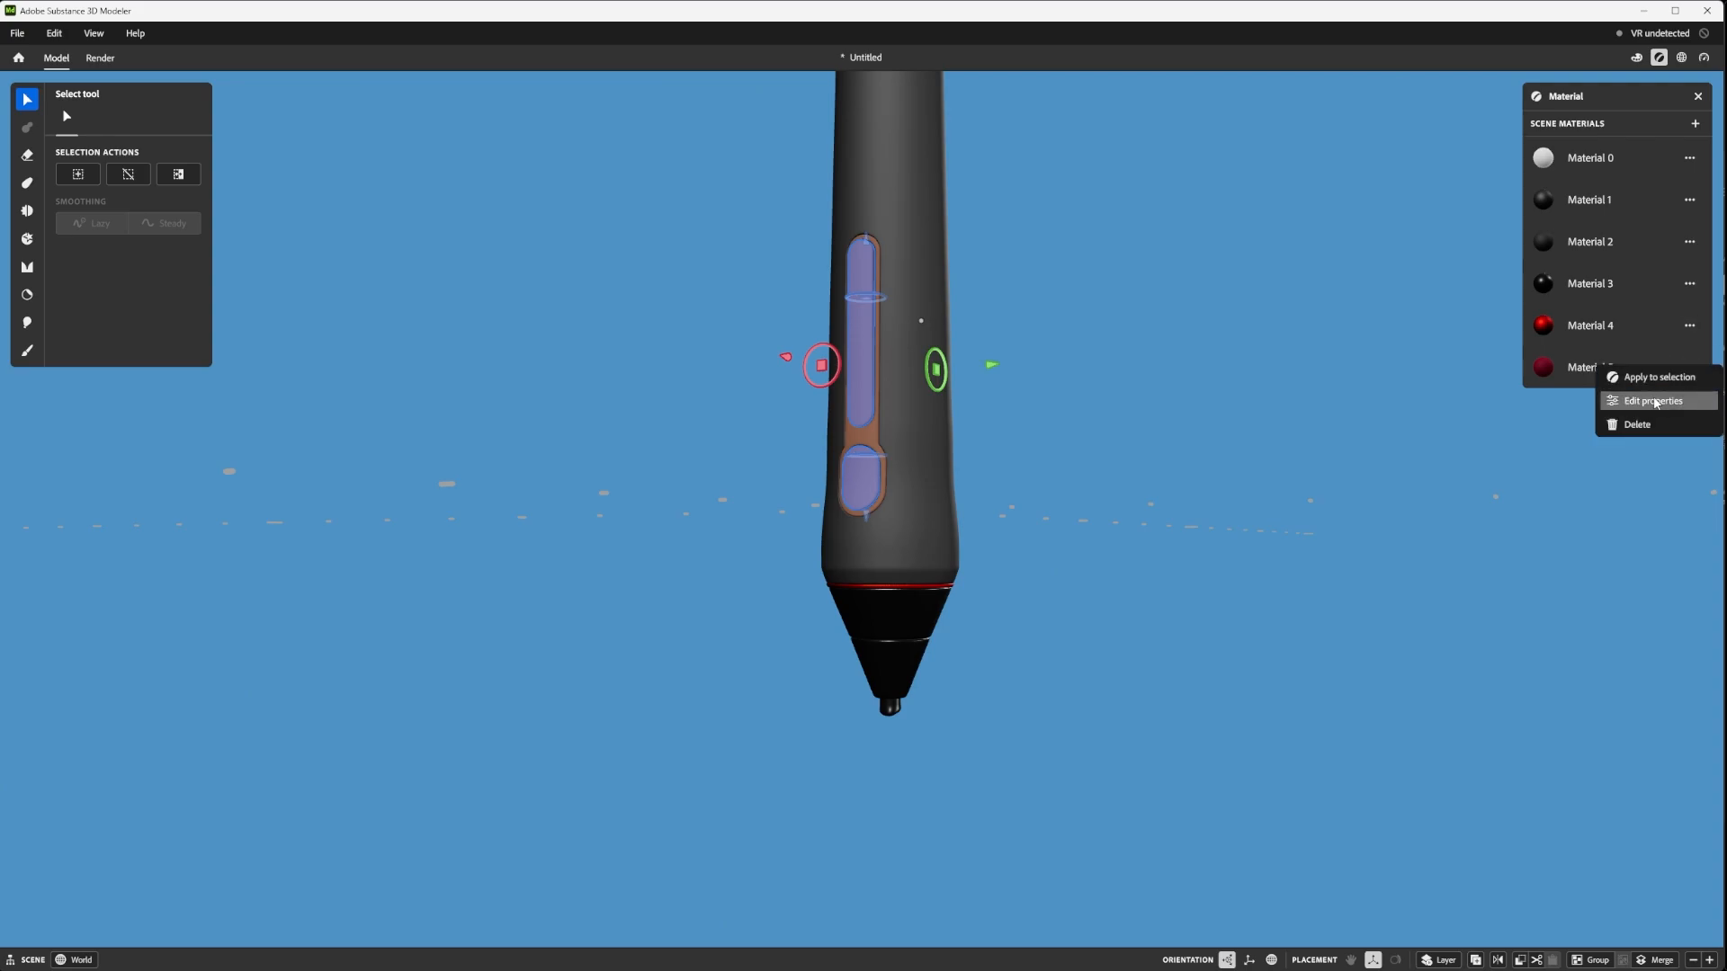
pyautogui.click(1660, 377)
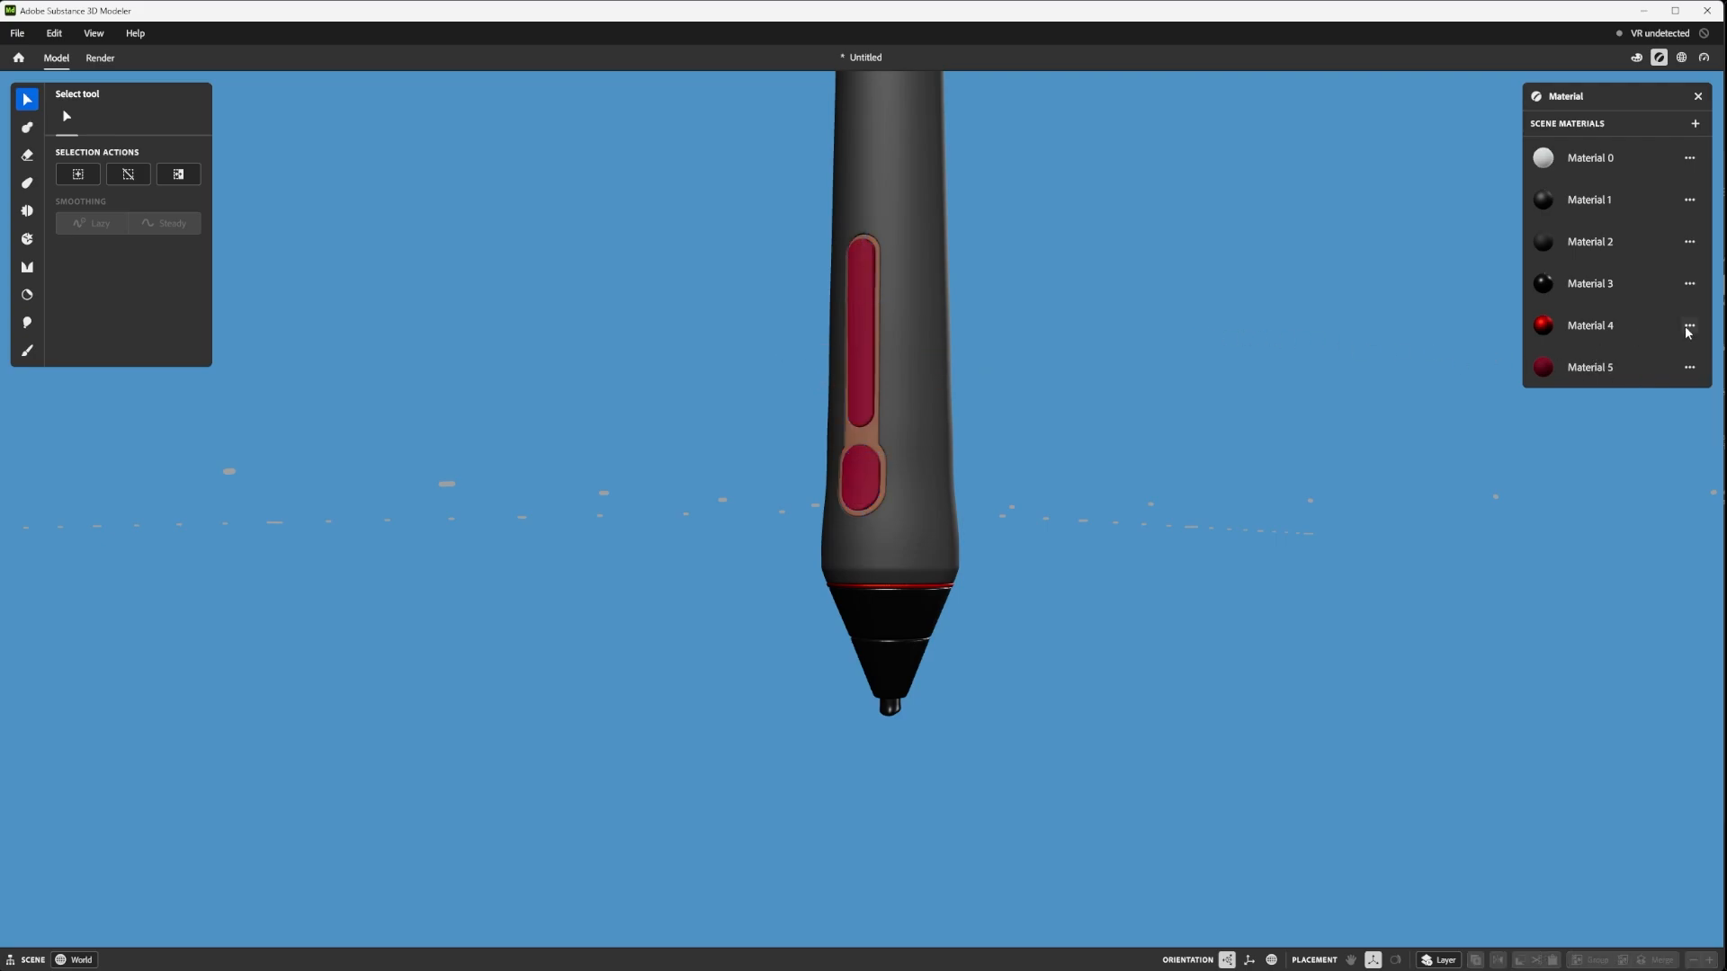
# - Change the side buttons' material diffuse color to an unsaturated near-black
pyautogui.click(1688, 368)
pyautogui.click(1650, 403)
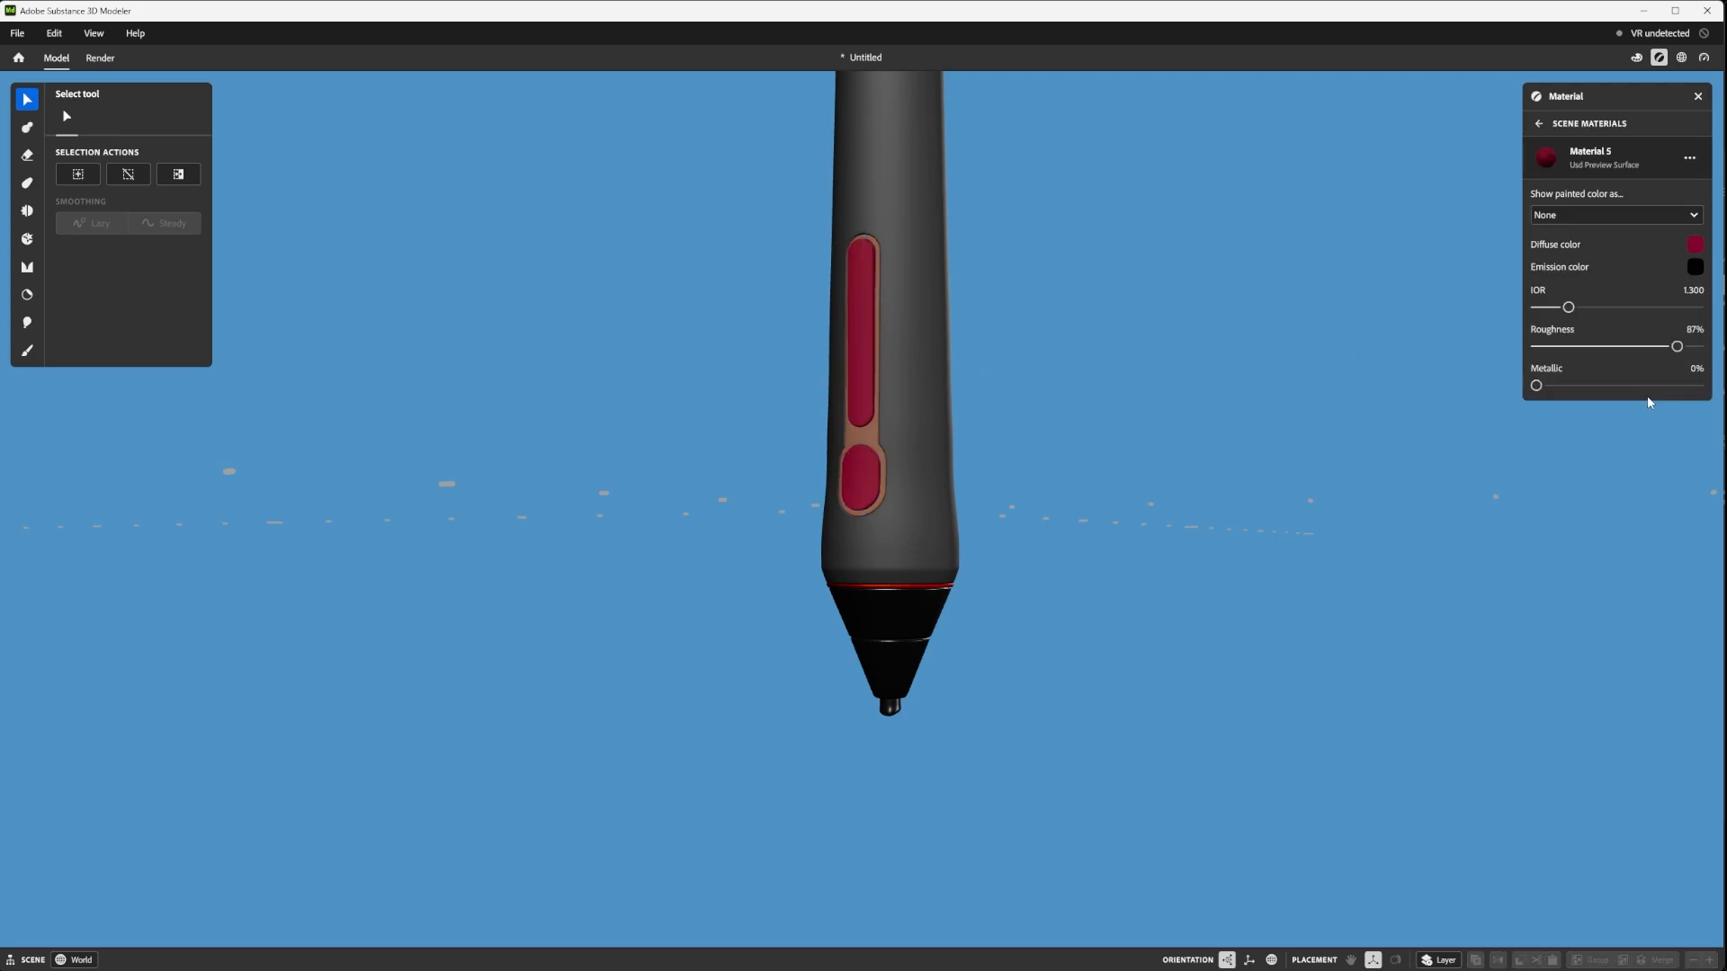
pyautogui.click(1695, 243)
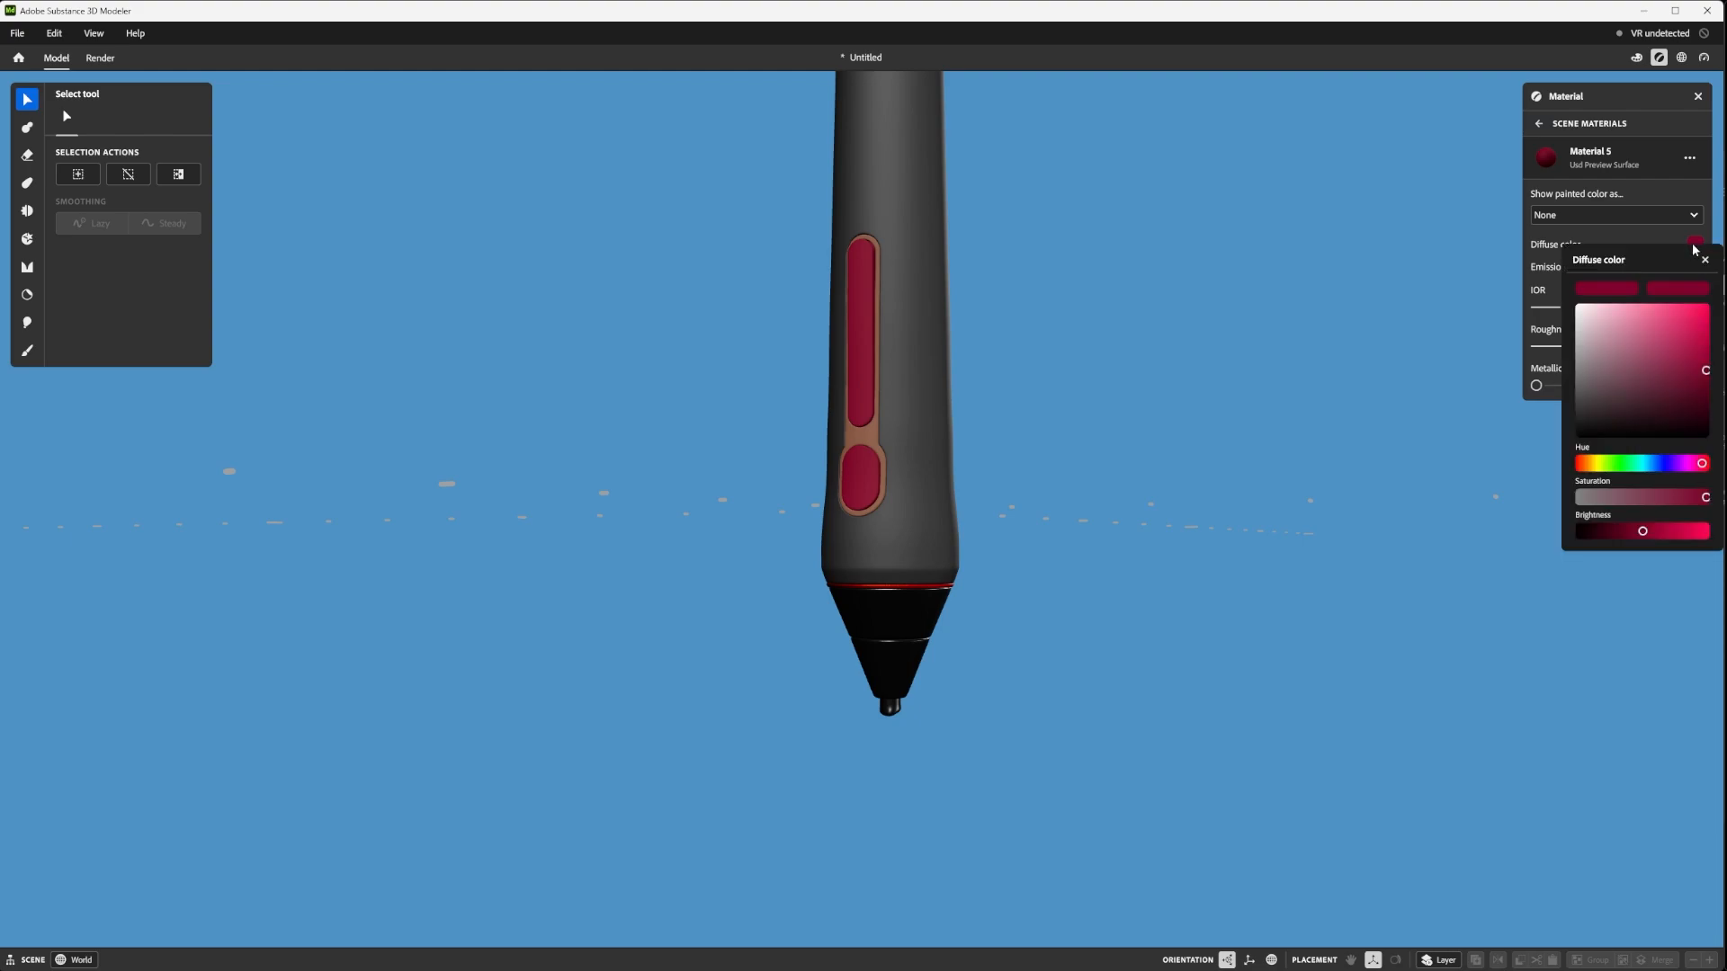
pyautogui.moveTo(1583, 315); pyautogui.dragTo(1556, 426)
pyautogui.moveTo(1098, 296)
pyautogui.keyDown('alt'); pyautogui.mouseDown()
pyautogui.moveTo(1182, 238)
pyautogui.moveTo(1113, 293)
pyautogui.mouseUp(); pyautogui.keyUp('alt')
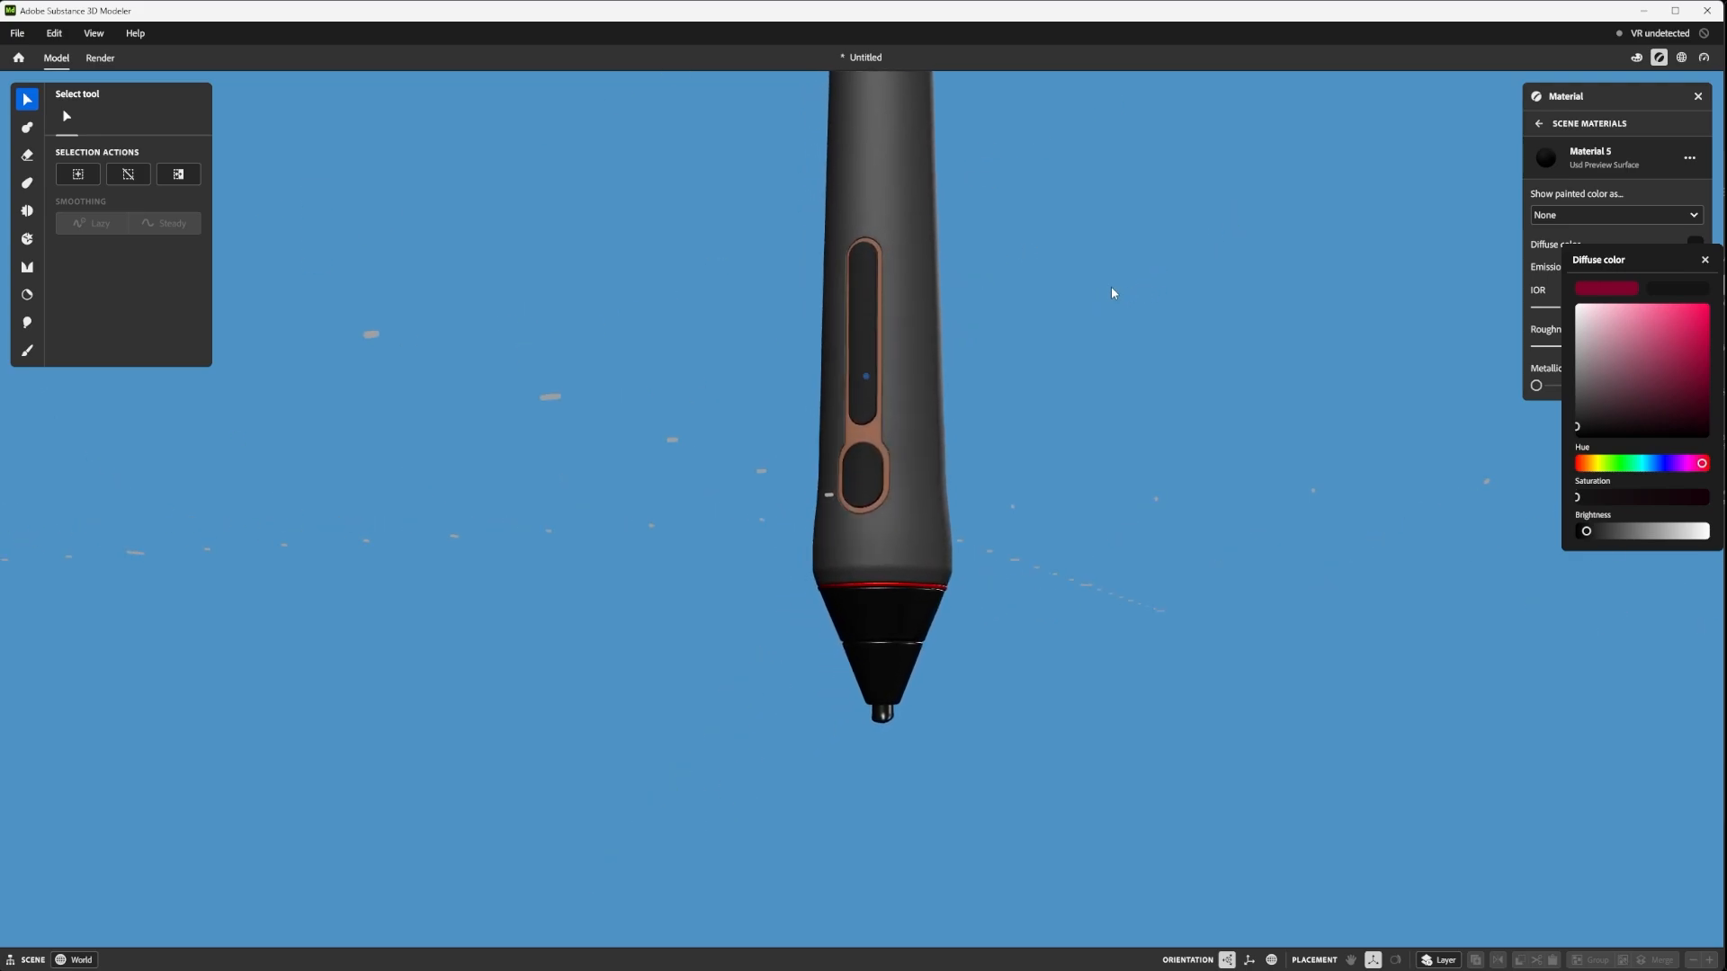
pyautogui.click(1490, 440)
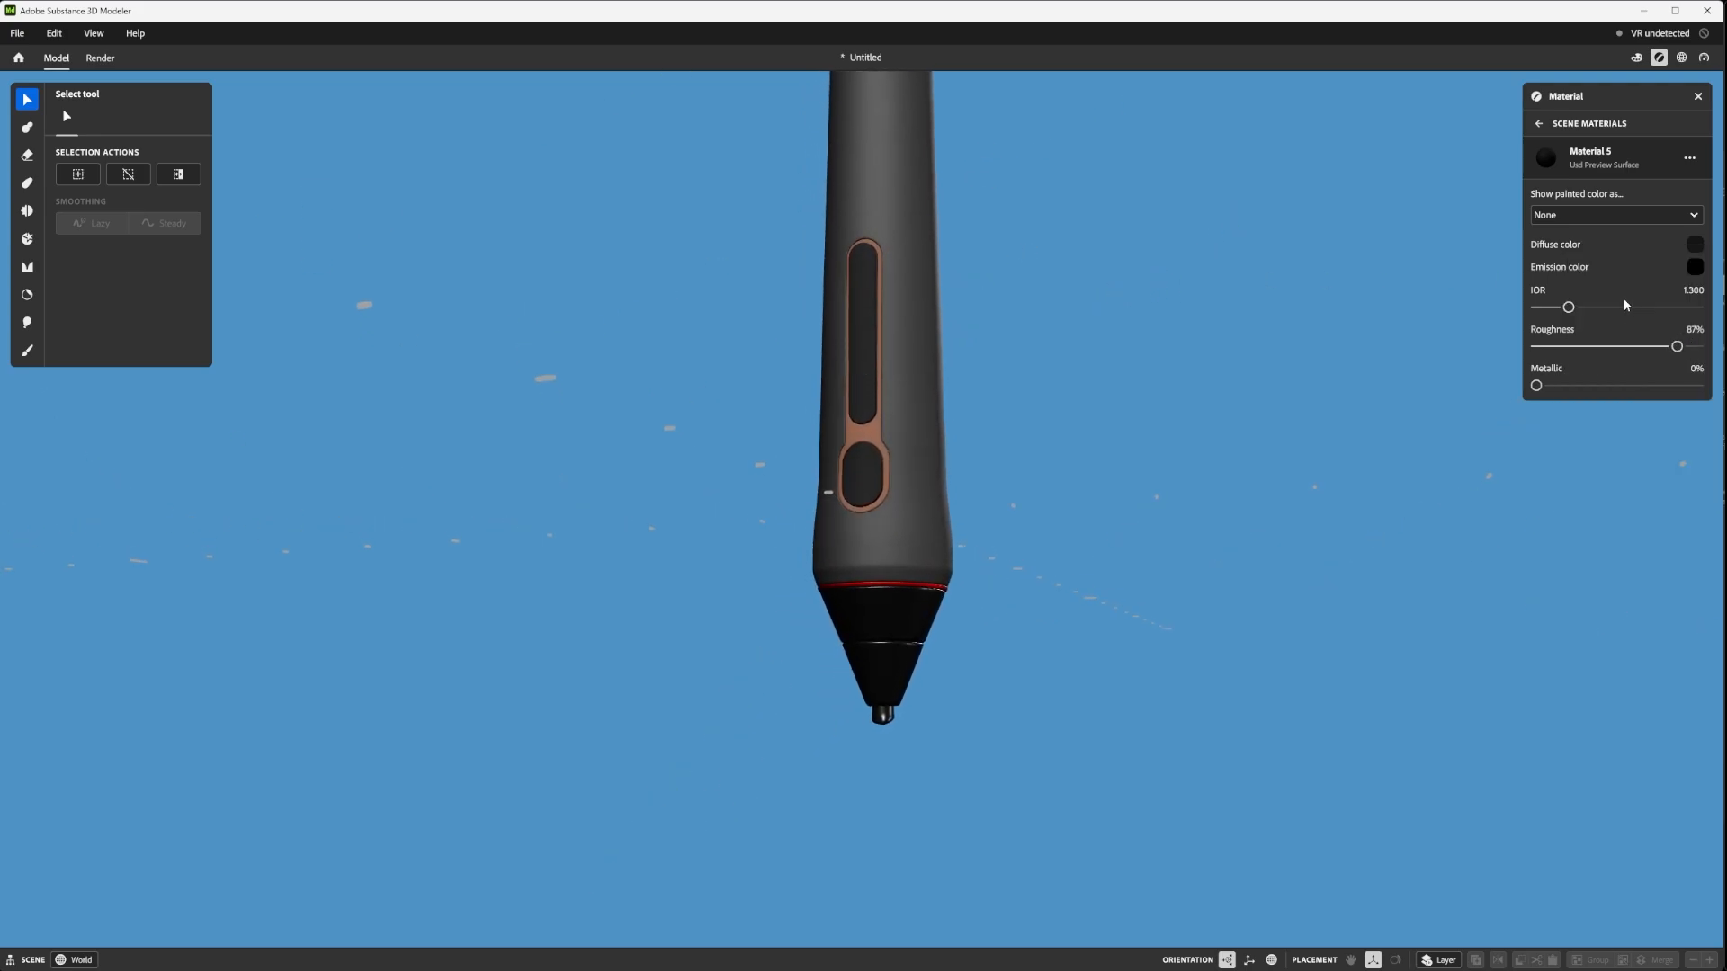
# - Set the side button material to an IOR of 1.507 and 52% roughness, and check its reflections up close
pyautogui.moveTo(1572, 309); pyautogui.dragTo(1592, 316)
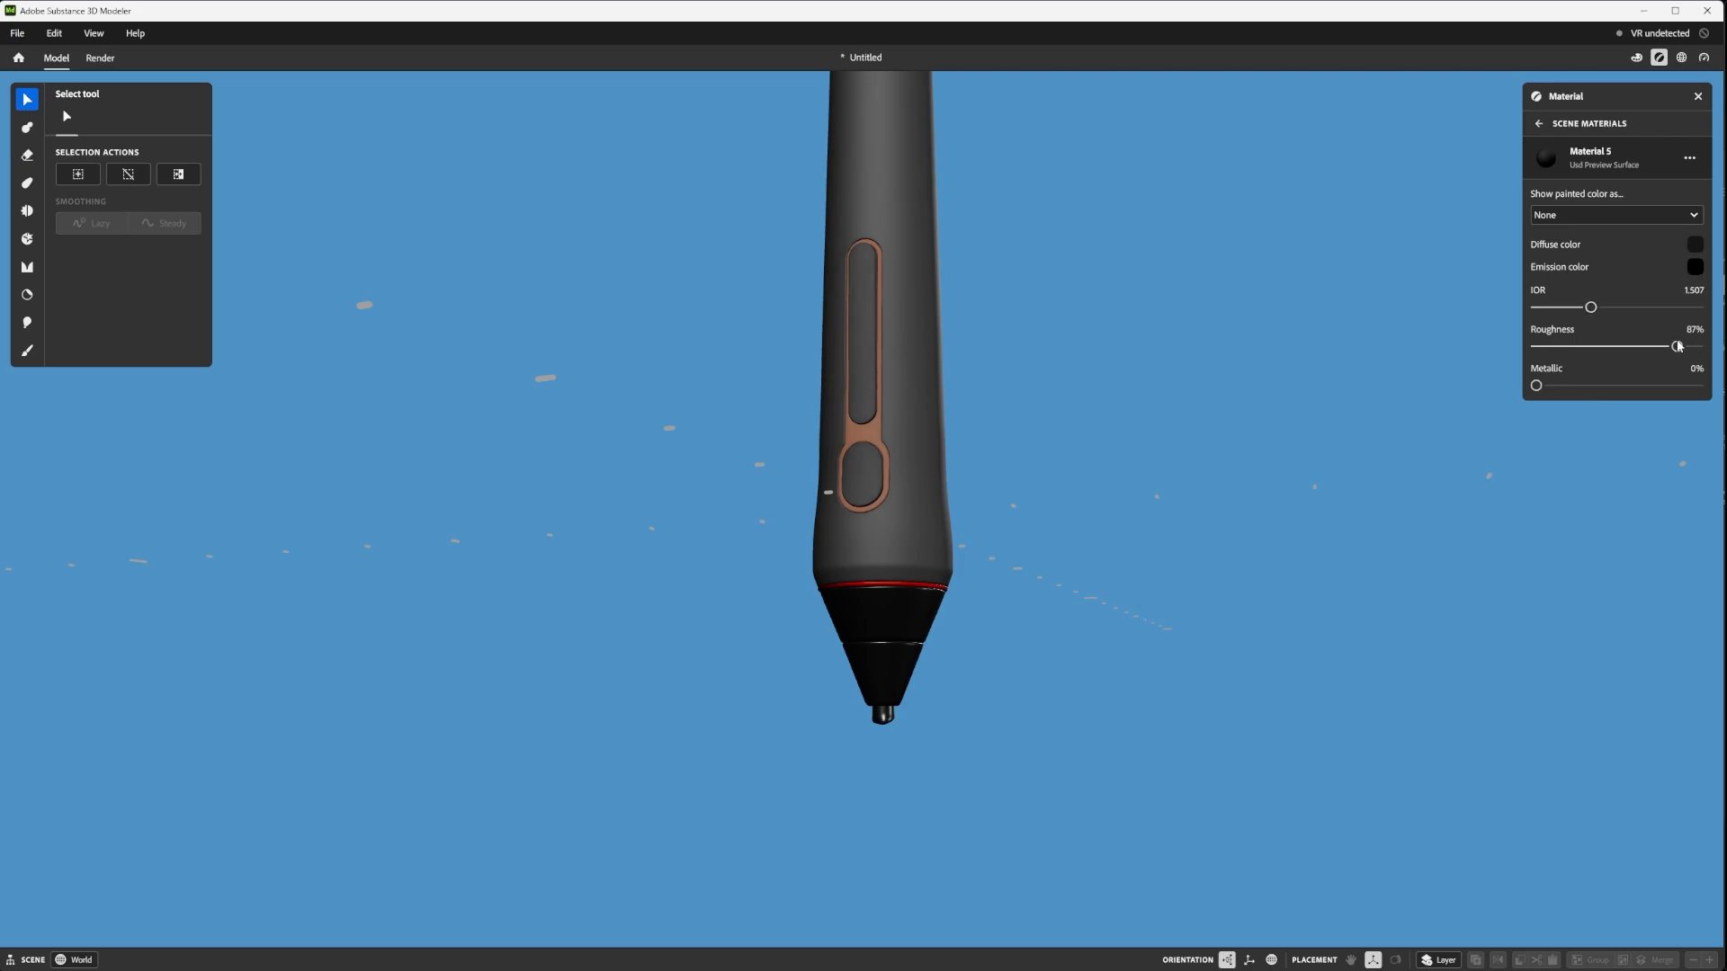
pyautogui.moveTo(1678, 349)
pyautogui.mouseDown()
pyautogui.moveTo(1599, 322)
pyautogui.moveTo(1623, 331)
pyautogui.mouseUp()
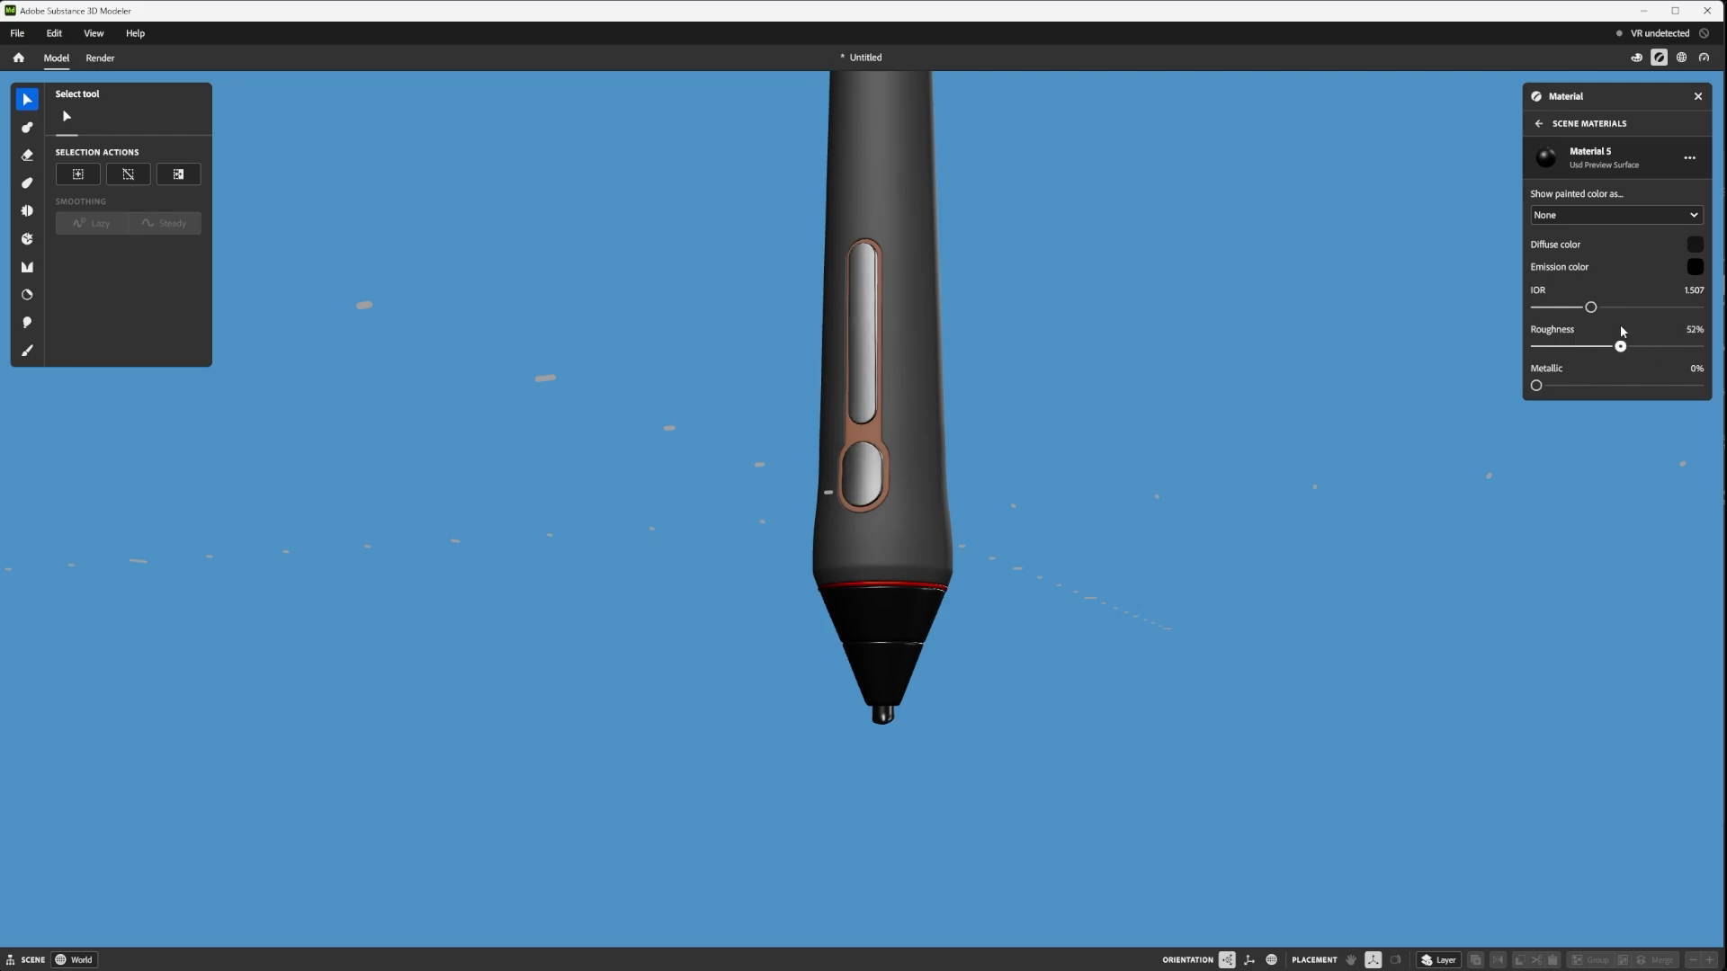
pyautogui.keyDown('alt'); pyautogui.moveTo(1128, 352); pyautogui.dragTo(1126, 313); pyautogui.keyUp('alt')
pyautogui.scroll(4, 891, 294)
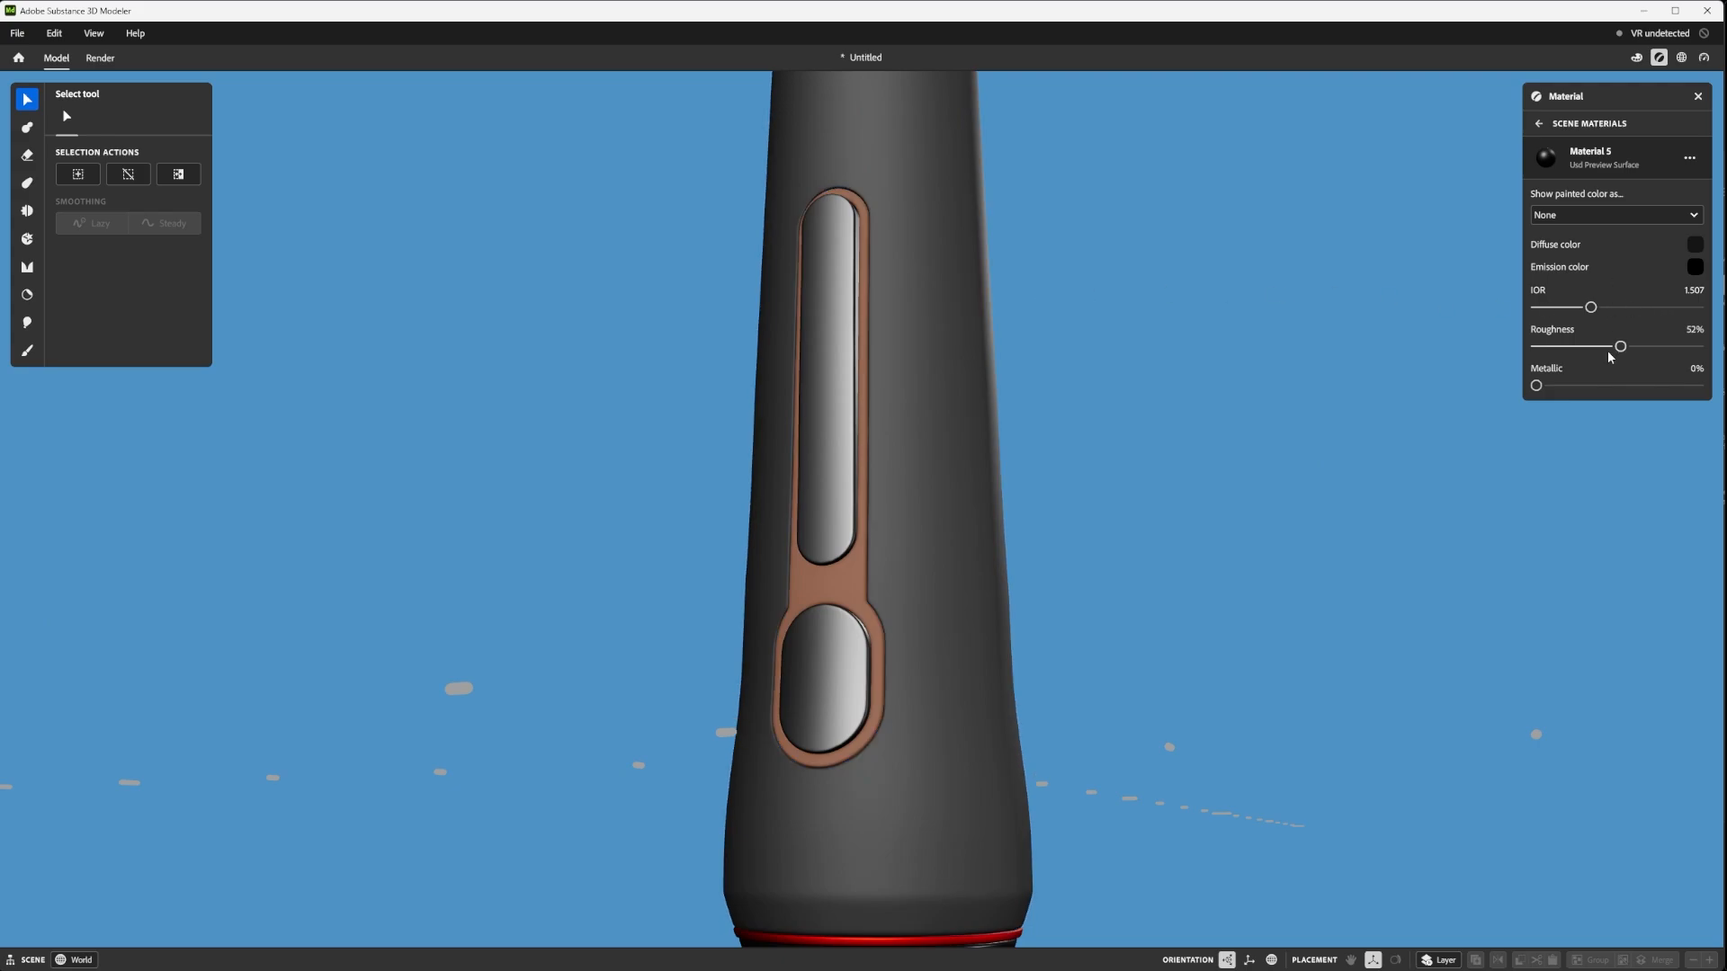
pyautogui.scroll(-4, 1059, 268)
pyautogui.keyDown('alt'); pyautogui.moveTo(1037, 270); pyautogui.dragTo(1123, 335); pyautogui.keyUp('alt')
pyautogui.scroll(3, 986, 355)
pyautogui.scroll(-4, 986, 354)
# - Create a new scene material and apply it to the frame surrounding the two side buttons
pyautogui.click(955, 485)
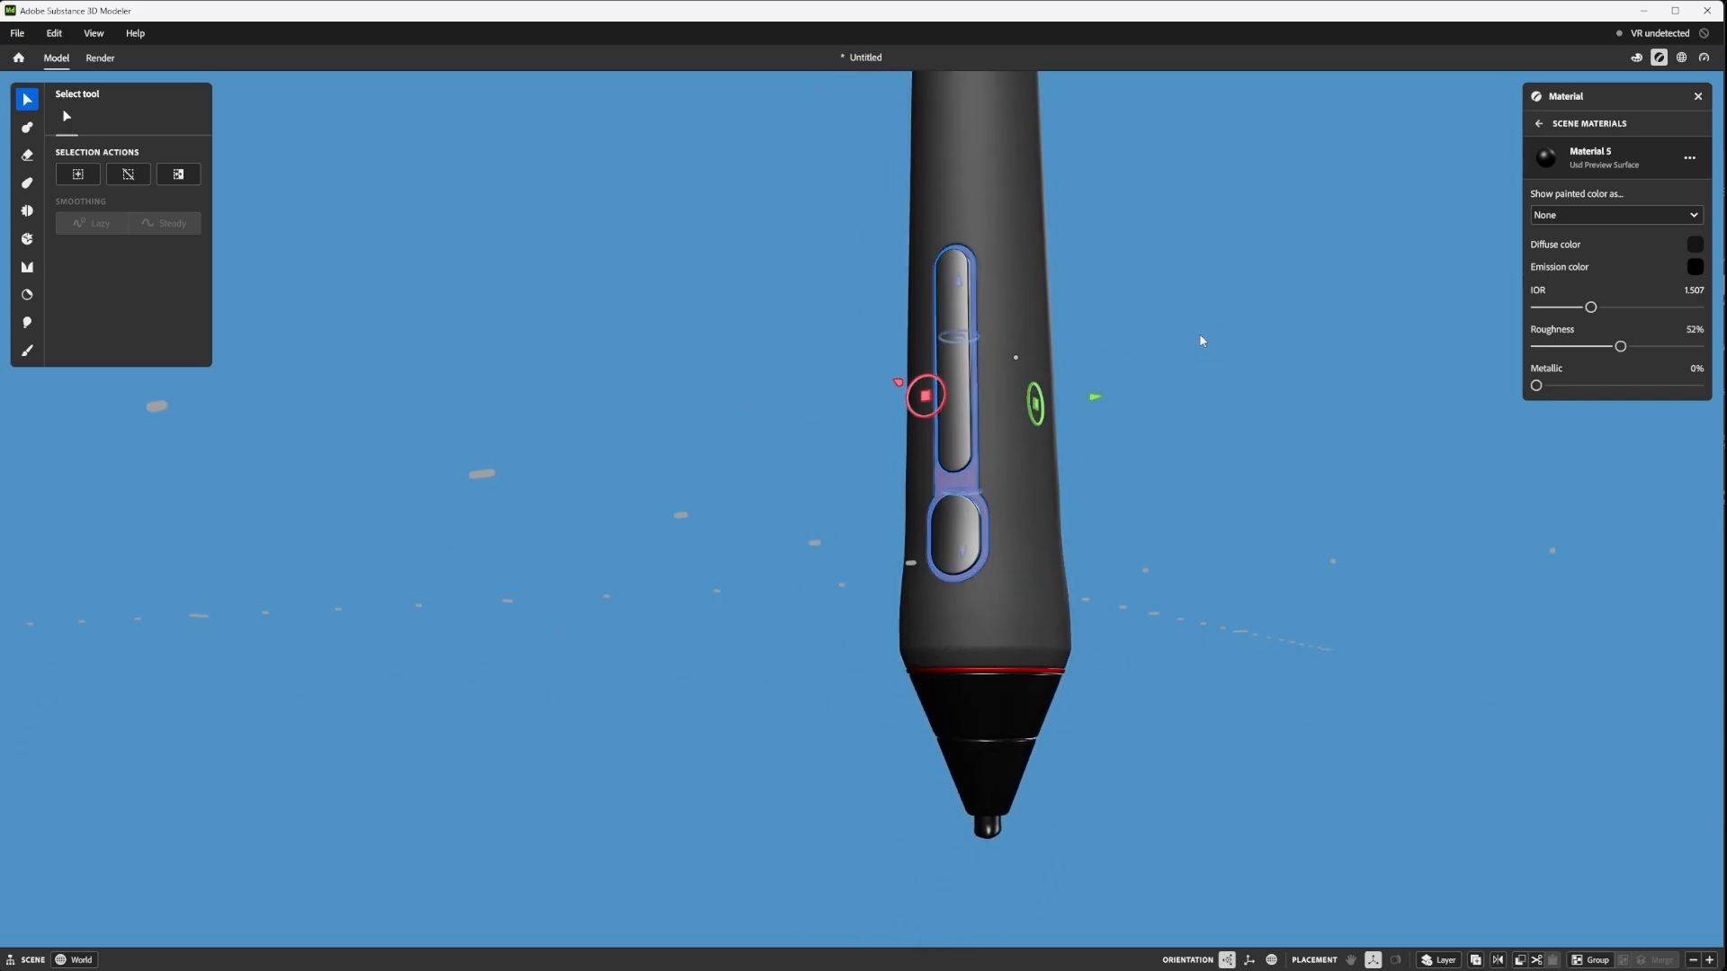
pyautogui.scroll(3, 1099, 471)
pyautogui.scroll(-3, 1161, 445)
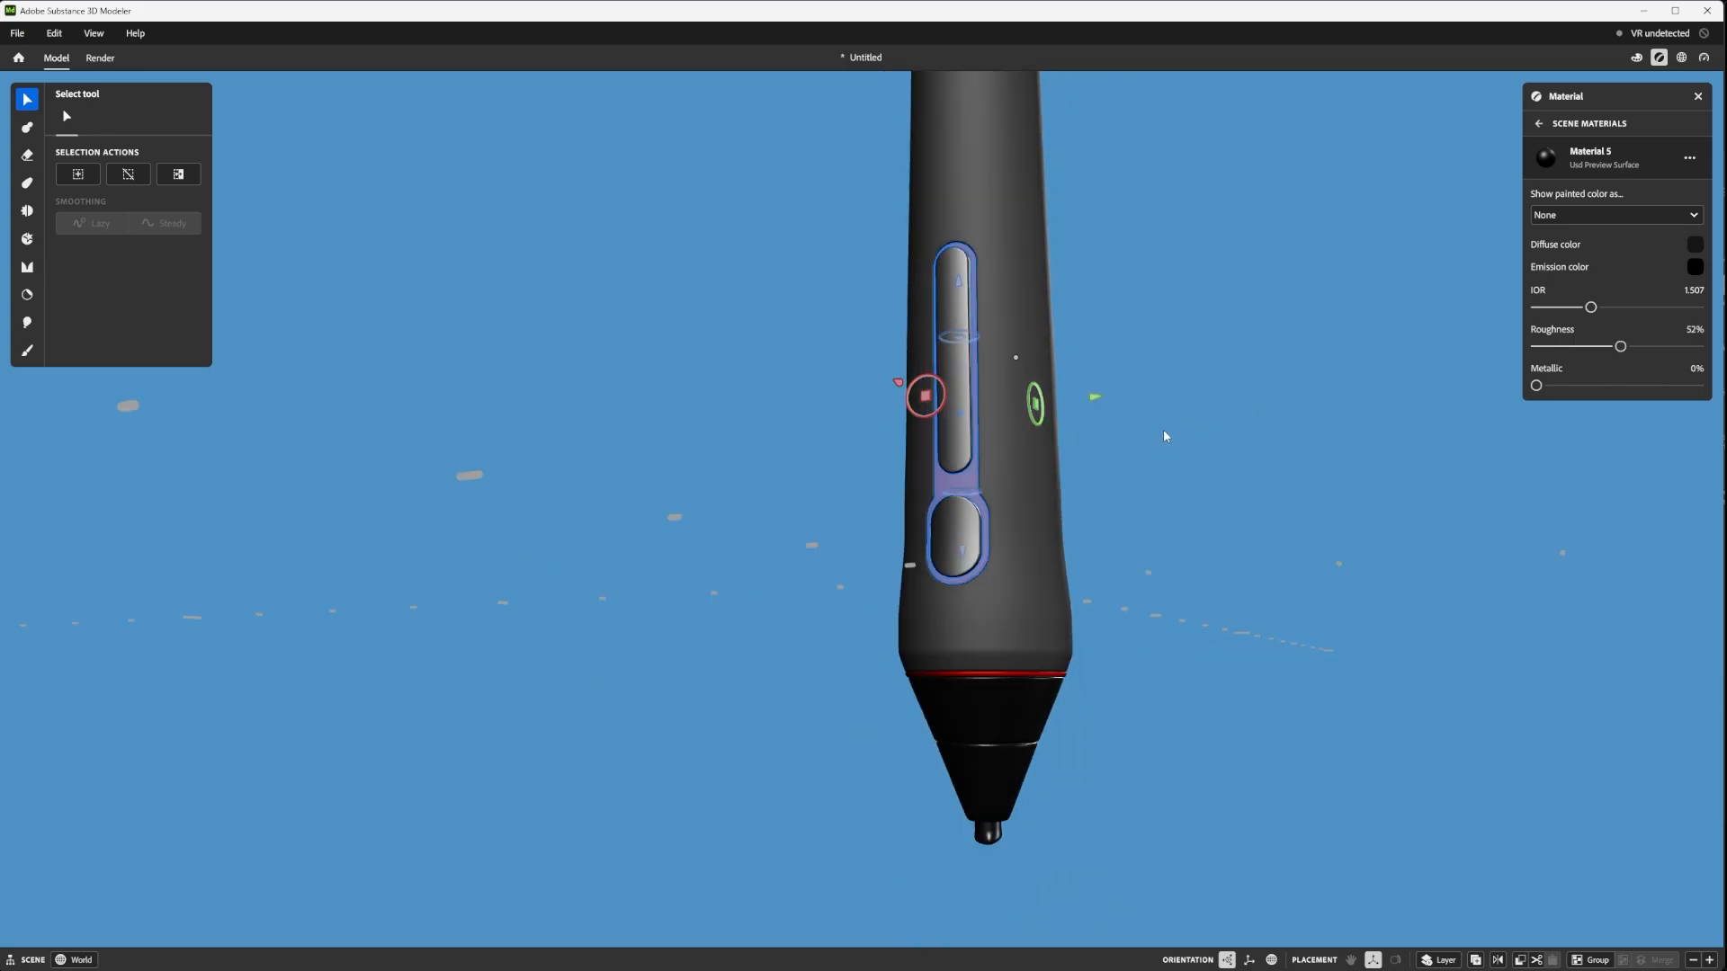
pyautogui.keyDown('alt'); pyautogui.moveTo(1164, 436); pyautogui.dragTo(1262, 400); pyautogui.keyUp('alt')
pyautogui.click(1539, 127)
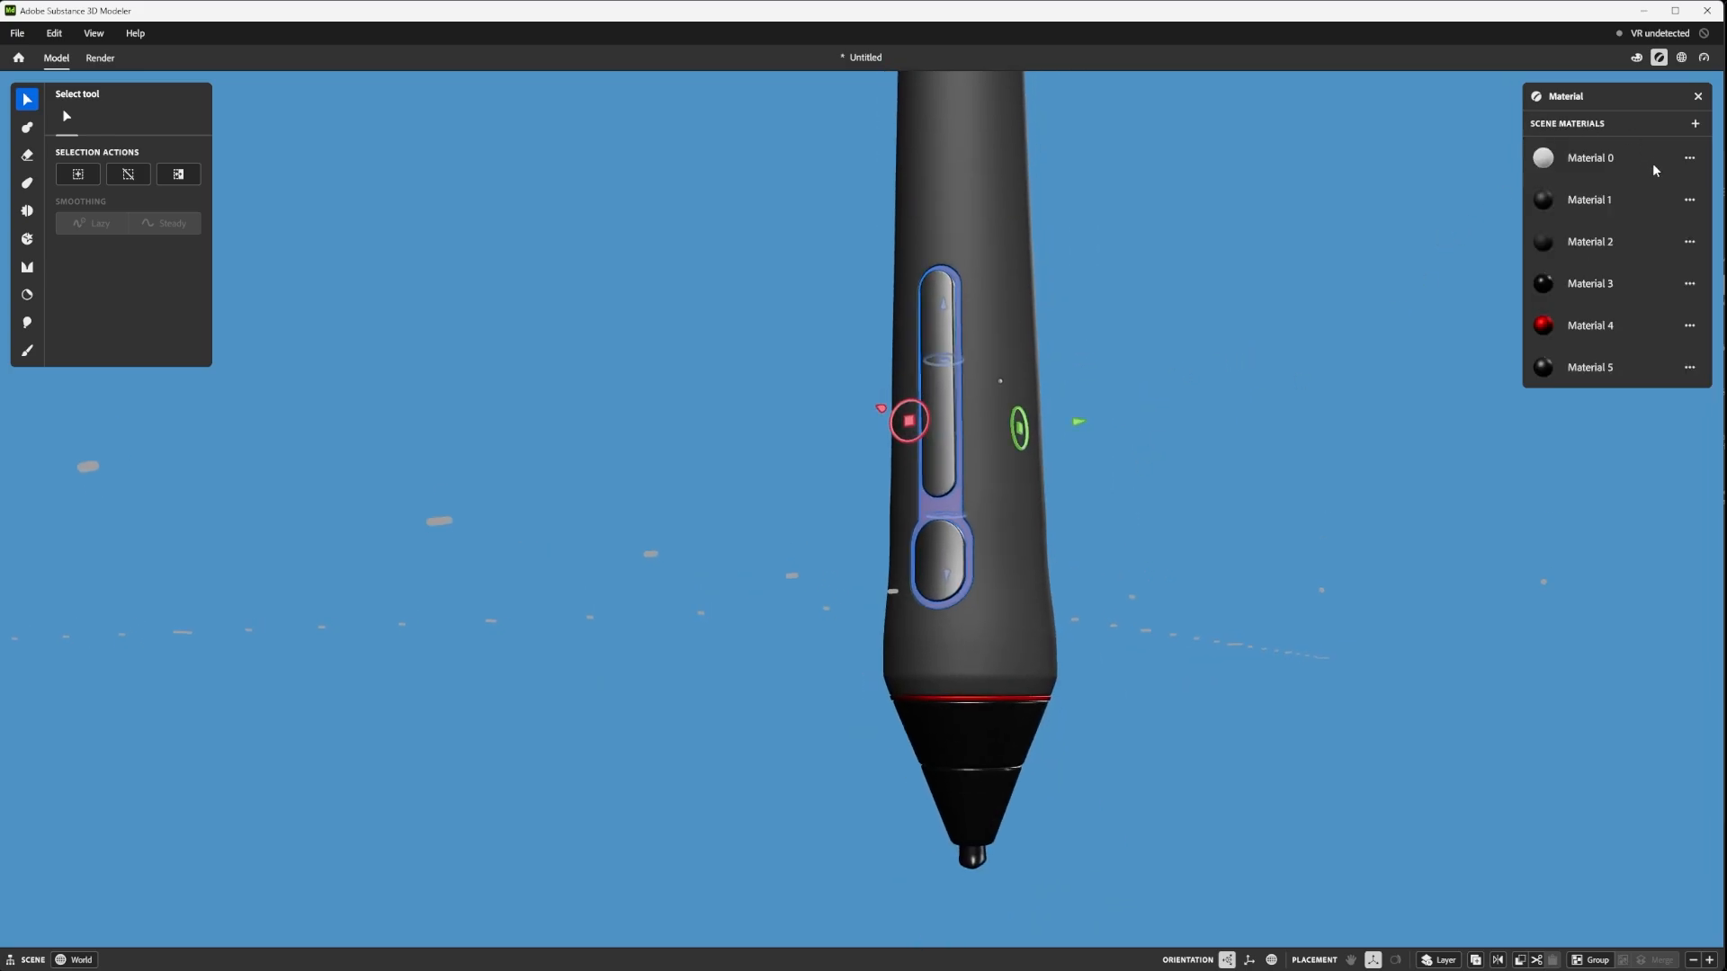
pyautogui.click(1690, 409)
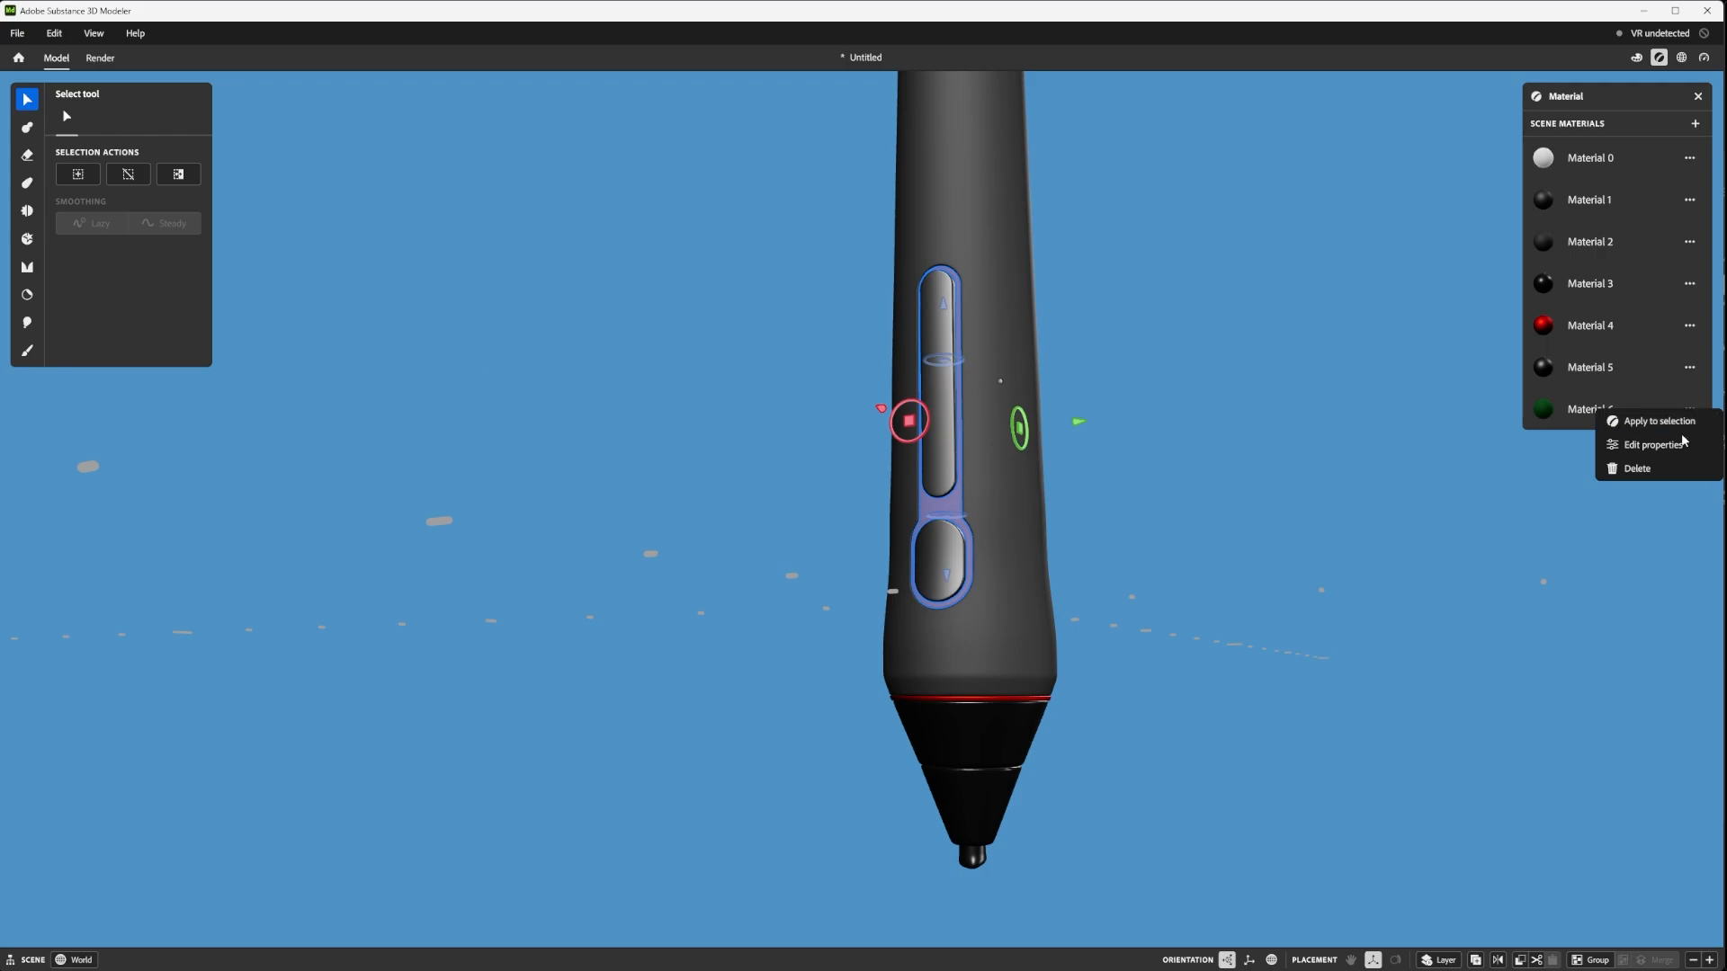
pyautogui.click(1690, 423)
pyautogui.scroll(3, 1202, 435)
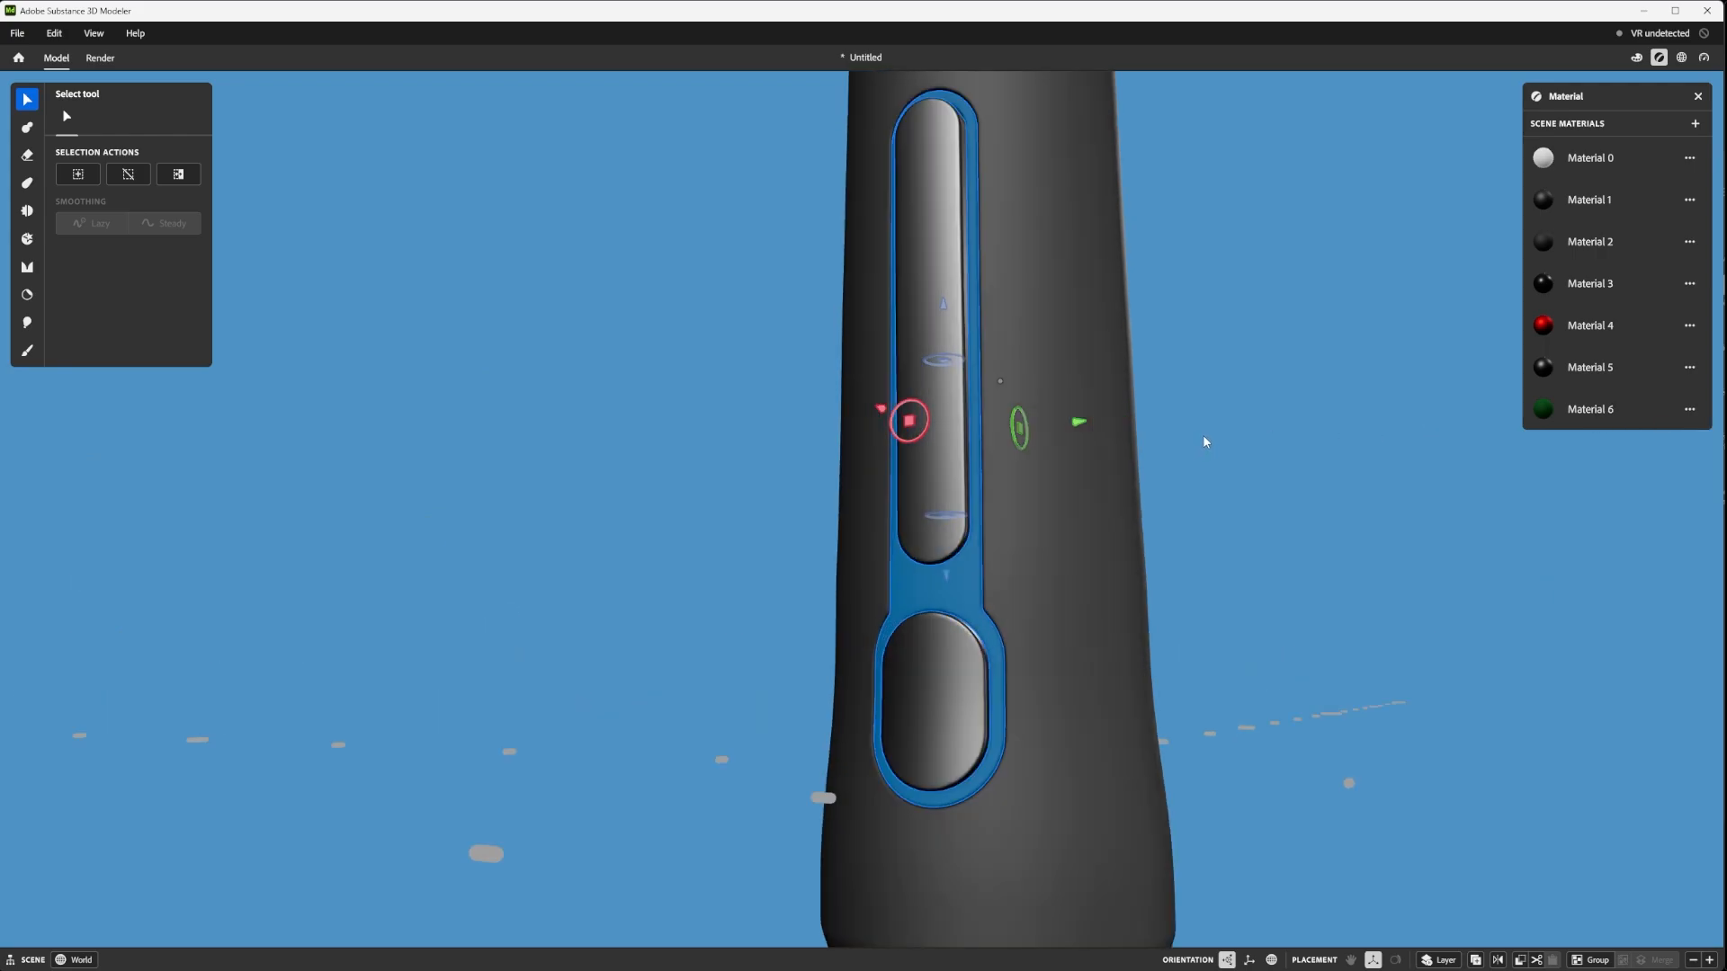
pyautogui.click(1690, 410)
pyautogui.click(1693, 420)
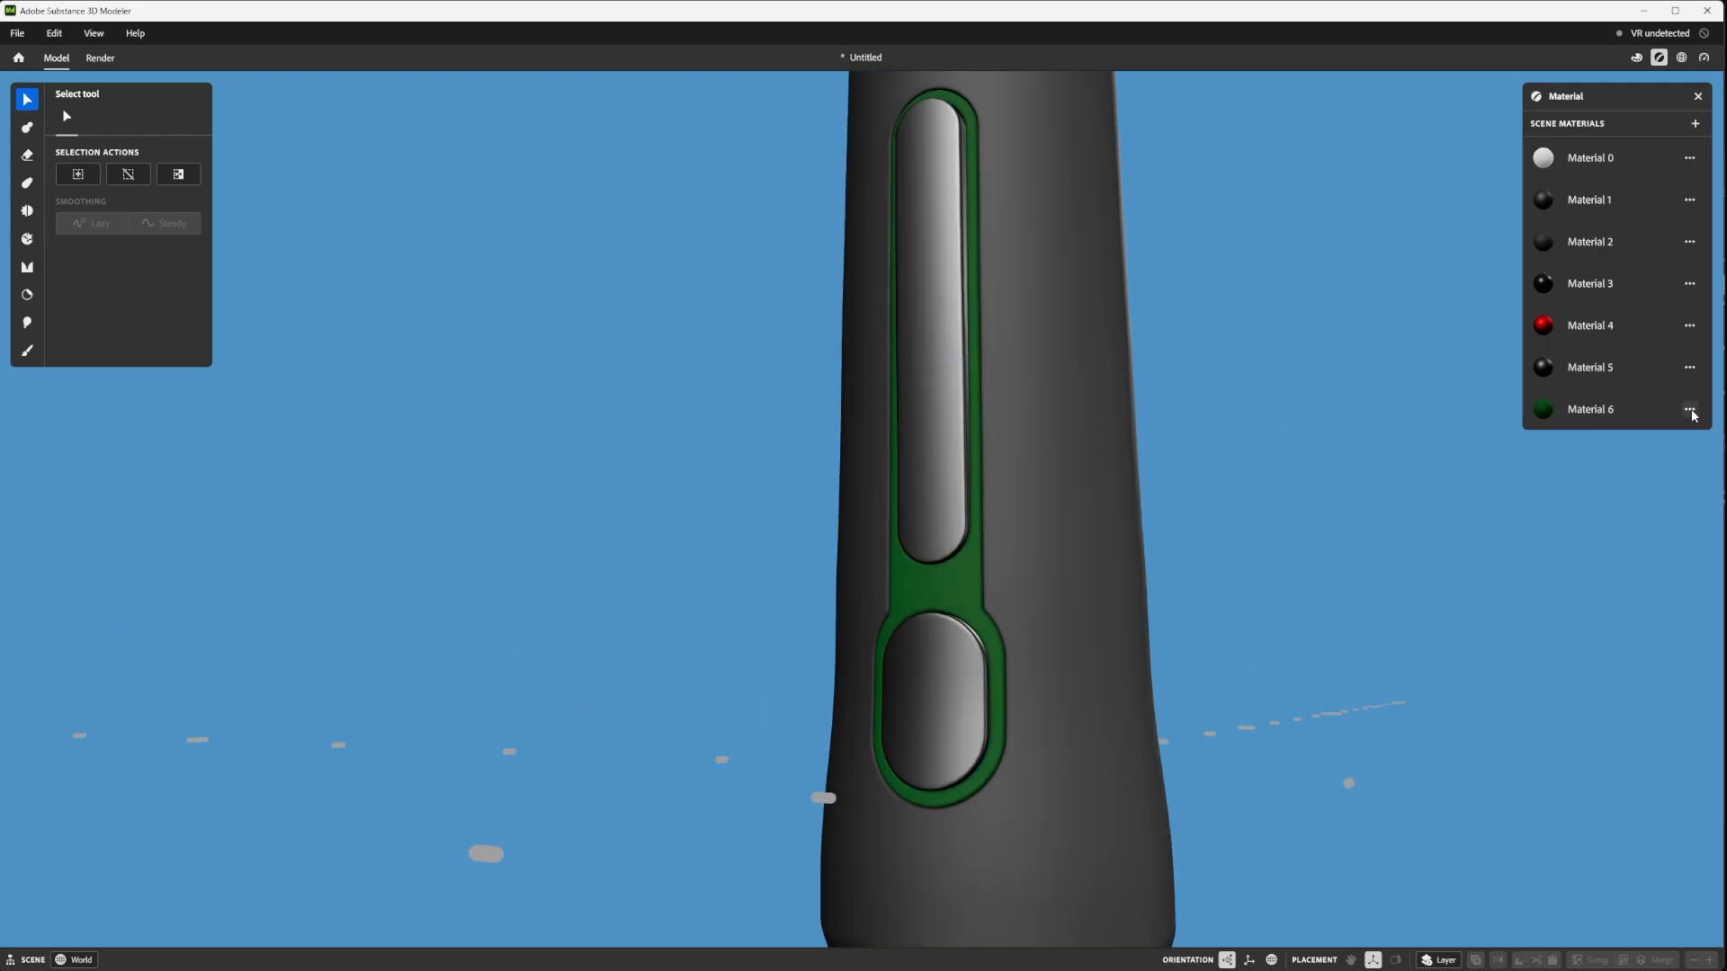
# - Change the button frame material's diffuse color to a neutral light gray
pyautogui.click(1690, 411)
pyautogui.click(1615, 447)
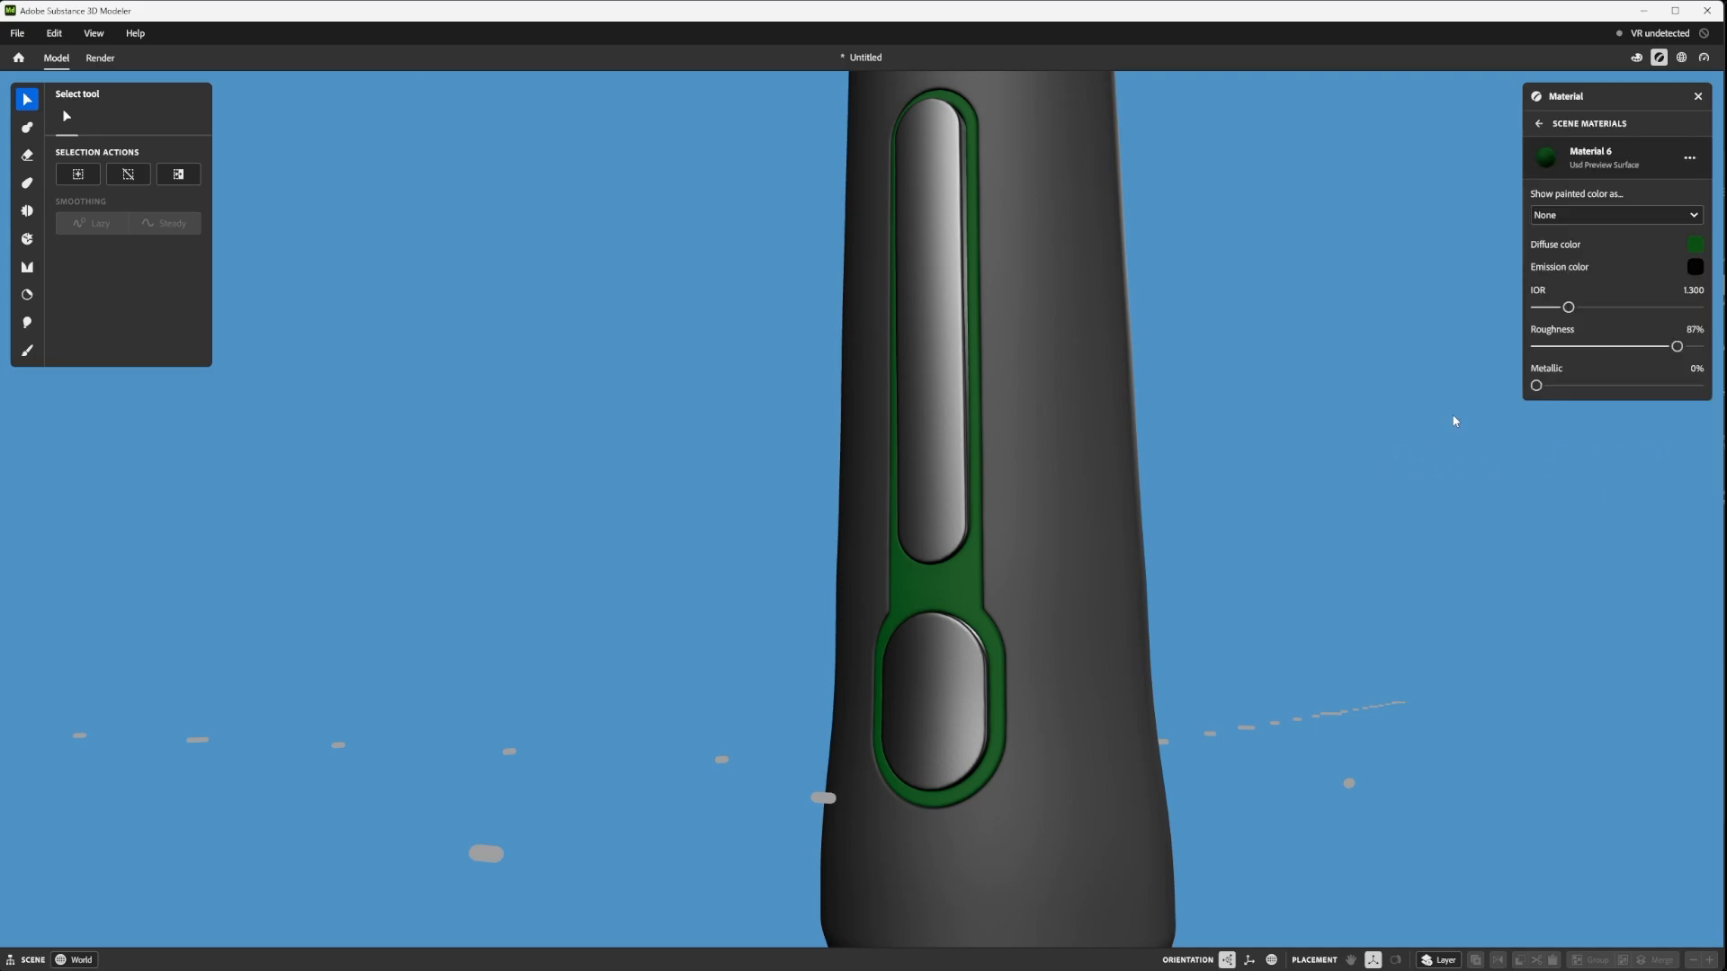
pyautogui.click(1695, 245)
pyautogui.moveTo(1617, 349); pyautogui.dragTo(1550, 362)
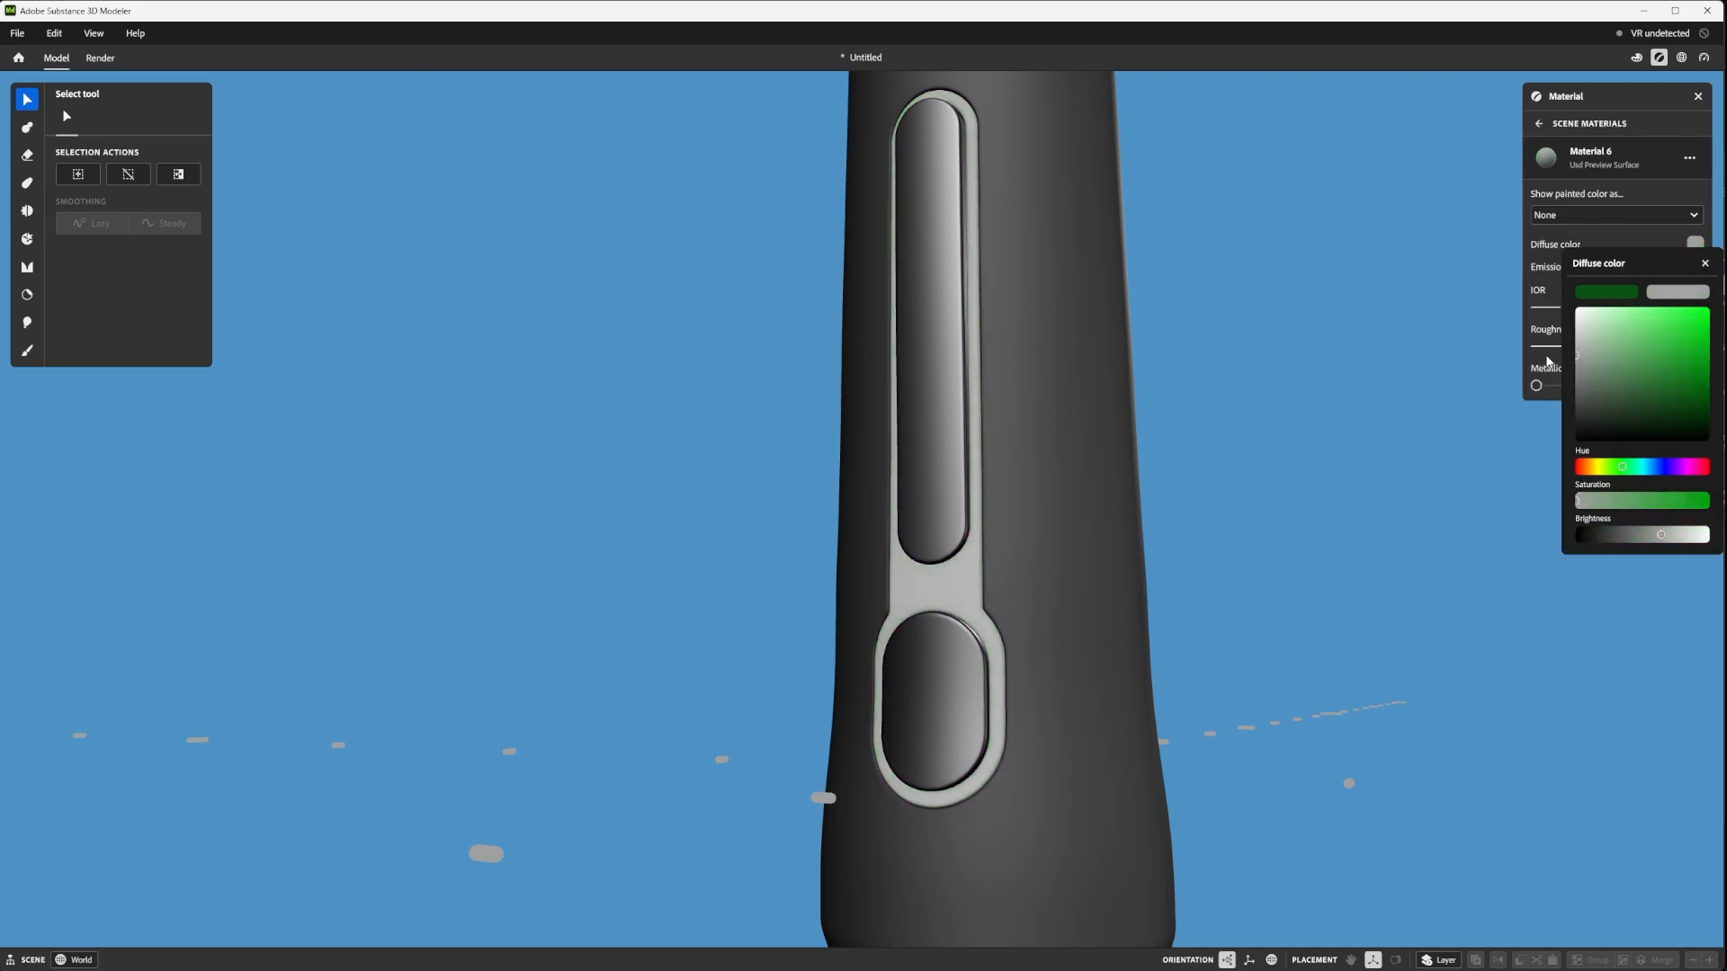
pyautogui.click(1430, 410)
# - Set the button frame material to 100% metallic, an IOR of 1.552 and 45% roughness
pyautogui.moveTo(1537, 385); pyautogui.dragTo(1698, 385)
pyautogui.keyDown('alt'); pyautogui.moveTo(1296, 503); pyautogui.dragTo(1290, 426); pyautogui.keyUp('alt')
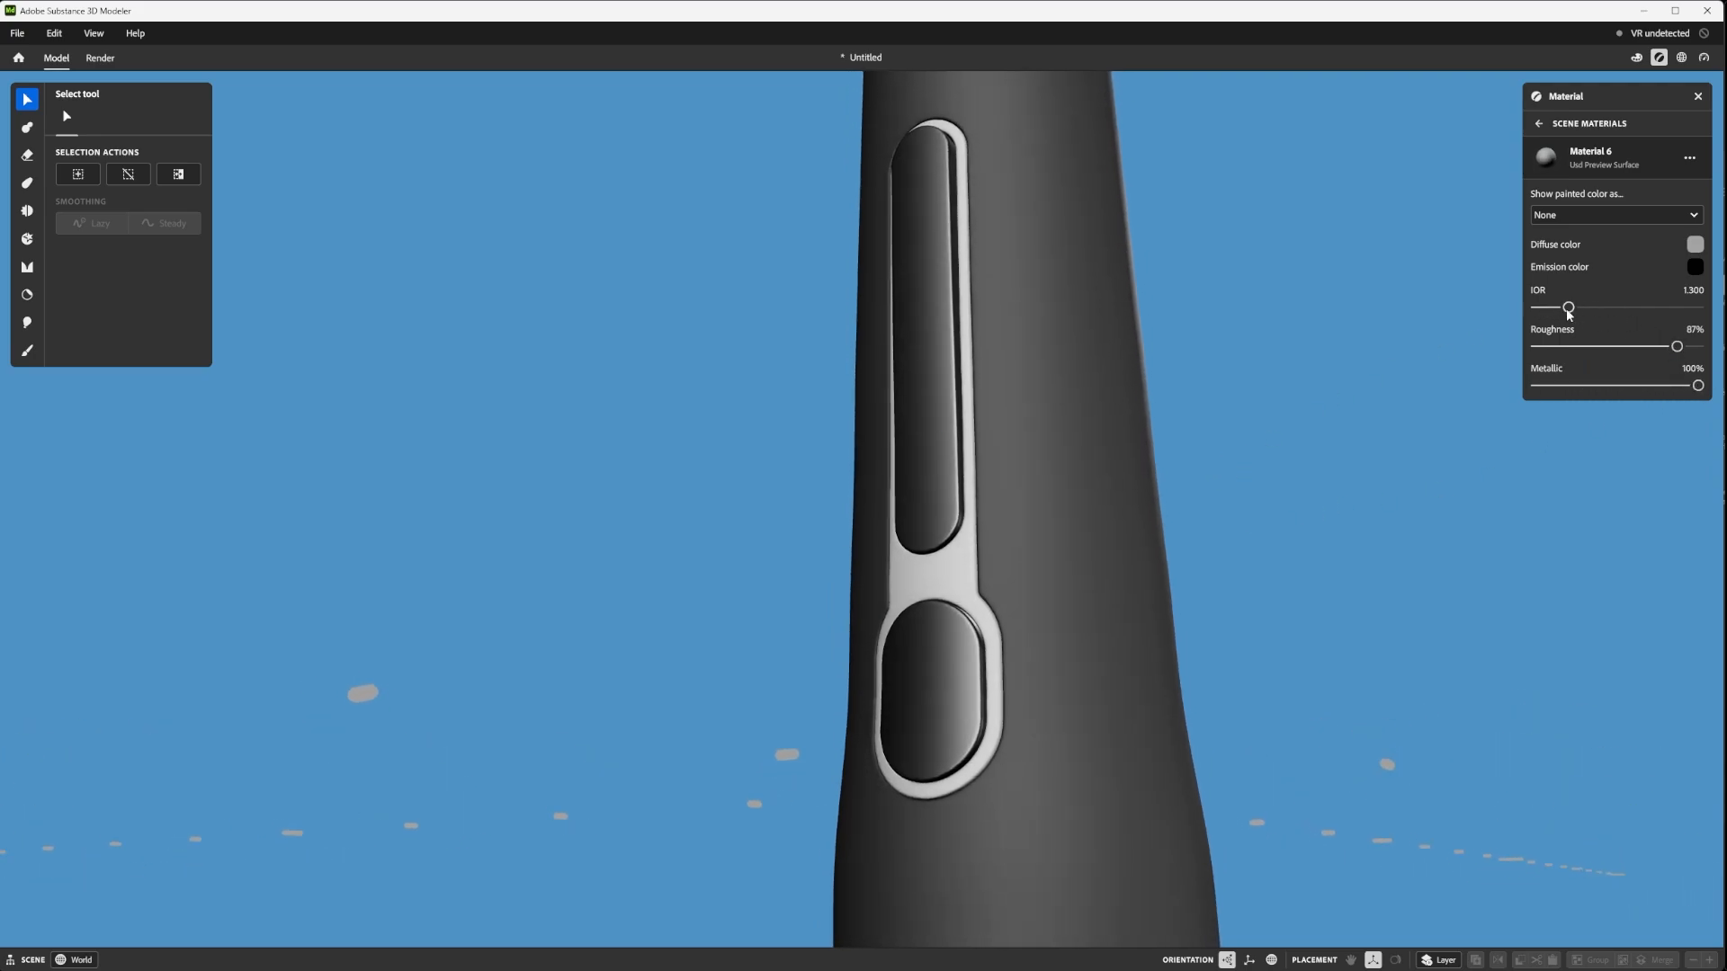
pyautogui.moveTo(1569, 313); pyautogui.dragTo(1596, 309)
pyautogui.moveTo(1678, 347); pyautogui.dragTo(1610, 347)
pyautogui.keyDown('alt'); pyautogui.moveTo(1278, 405); pyautogui.dragTo(1220, 377); pyautogui.keyUp('alt')
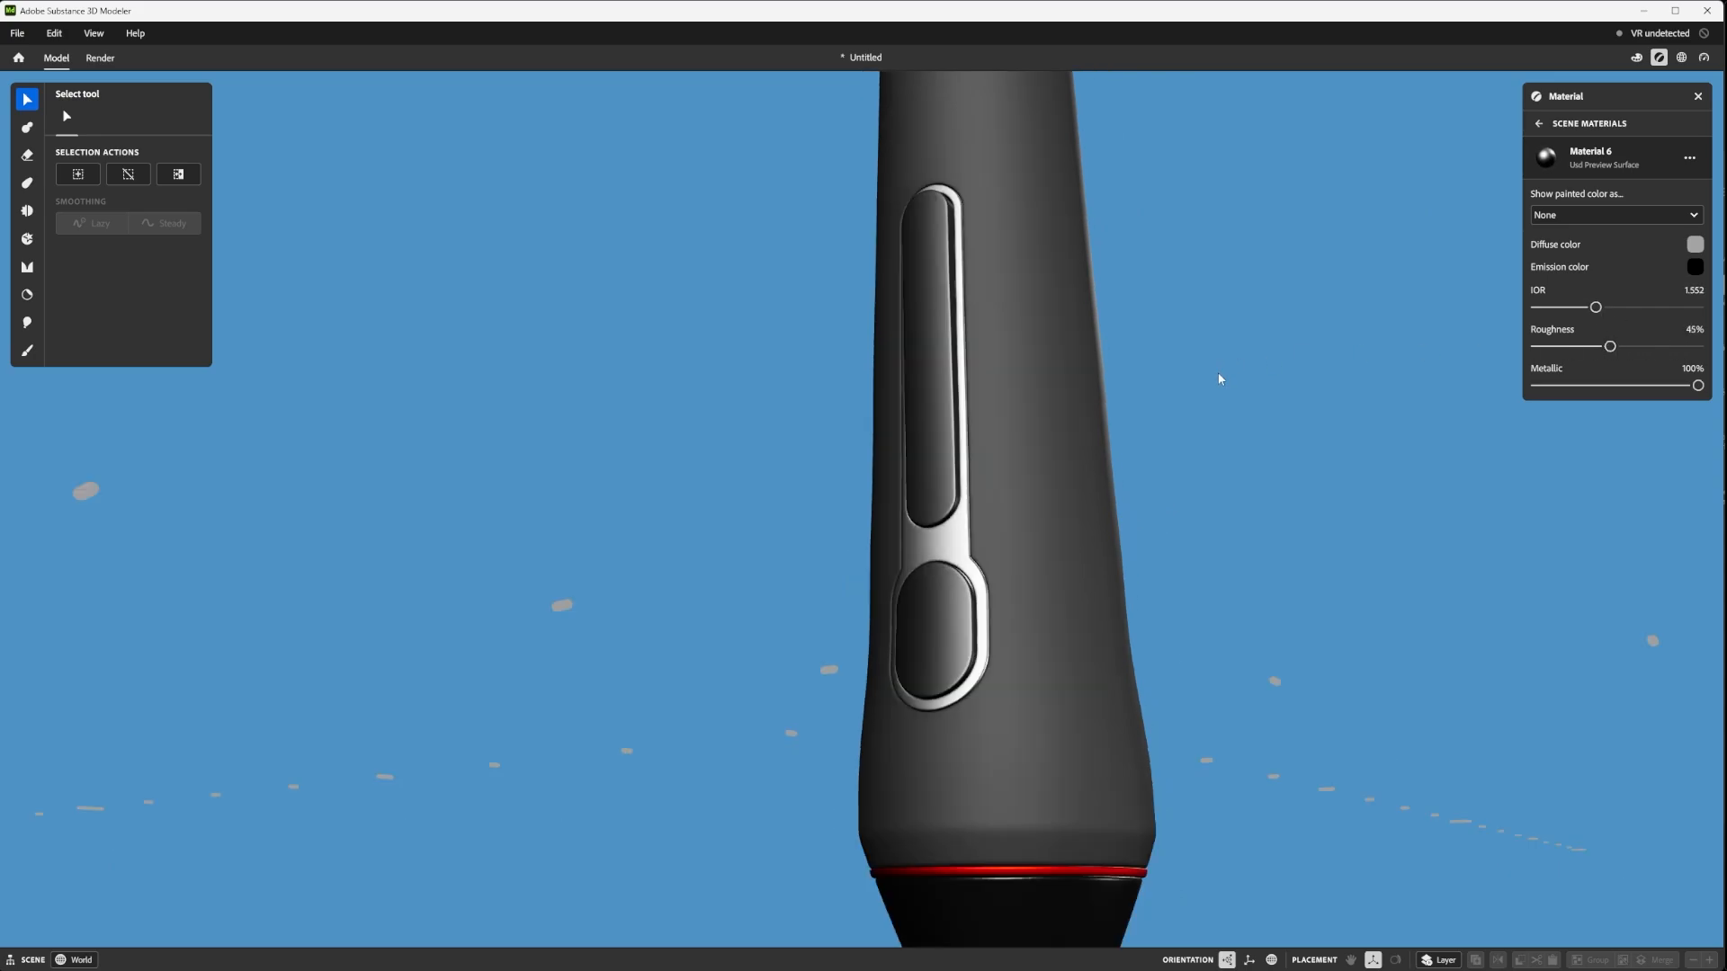
# - Examine the whole pen's materials from several angles and distances, including the button frame and red ring
pyautogui.scroll(-10, 1218, 372)
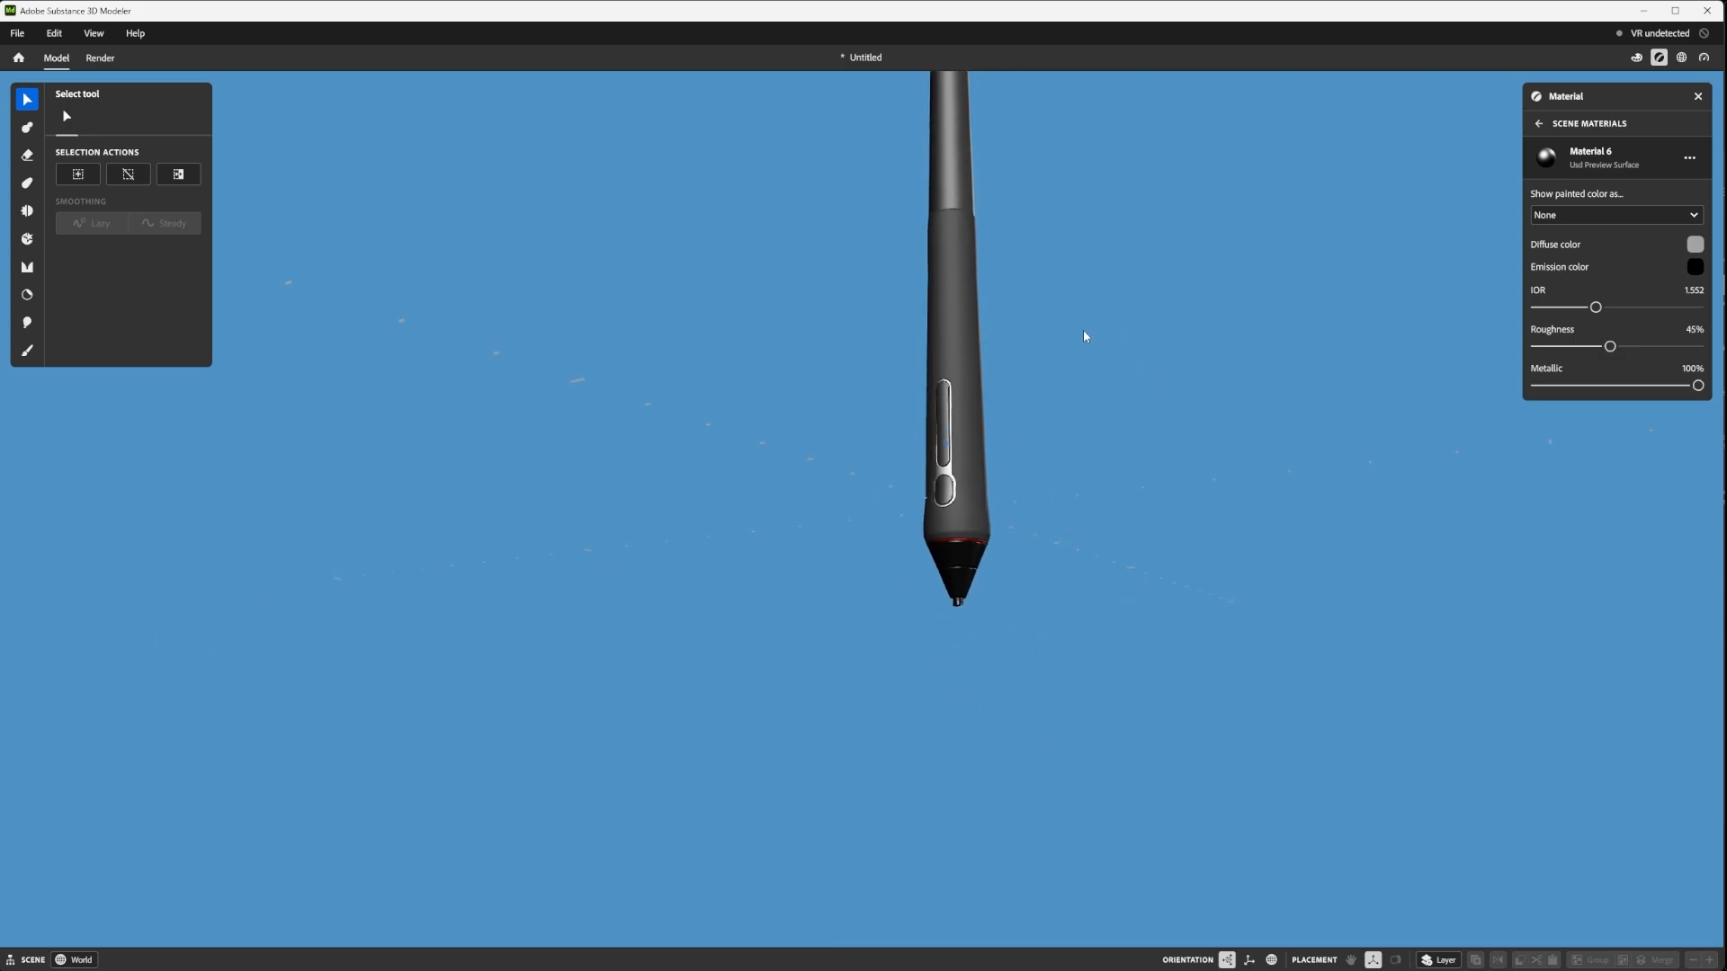
pyautogui.keyDown('alt'); pyautogui.moveTo(1084, 335); pyautogui.dragTo(1043, 427); pyautogui.keyUp('alt')
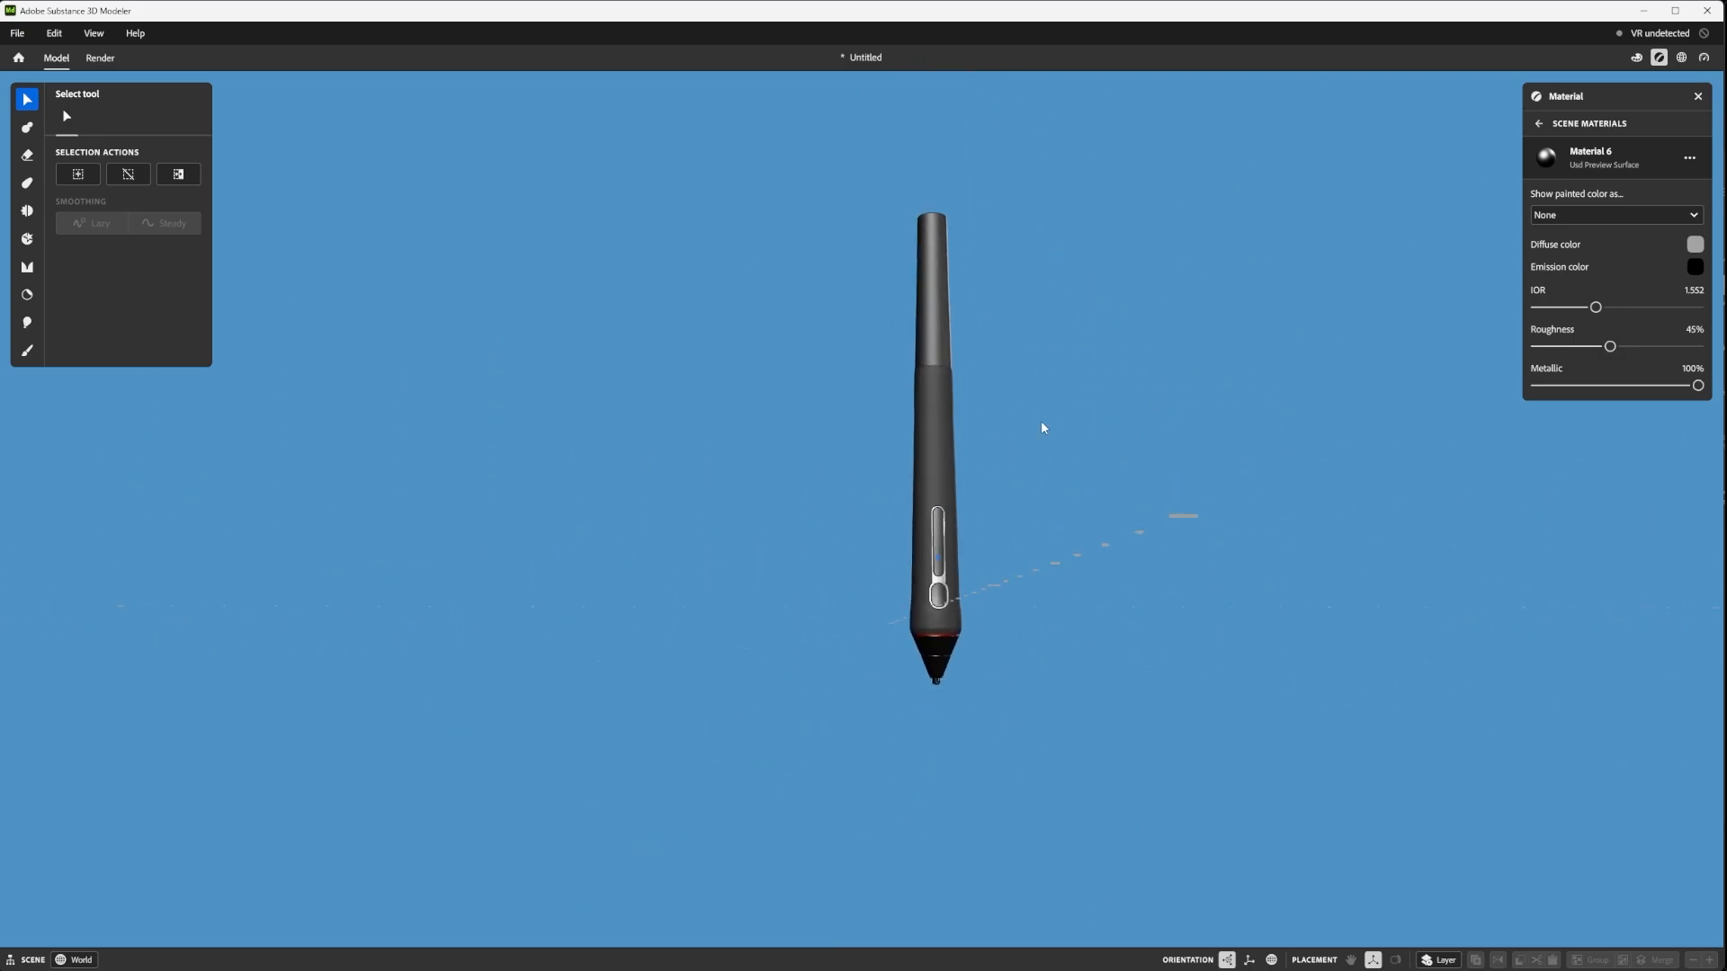
pyautogui.scroll(5, 1054, 437)
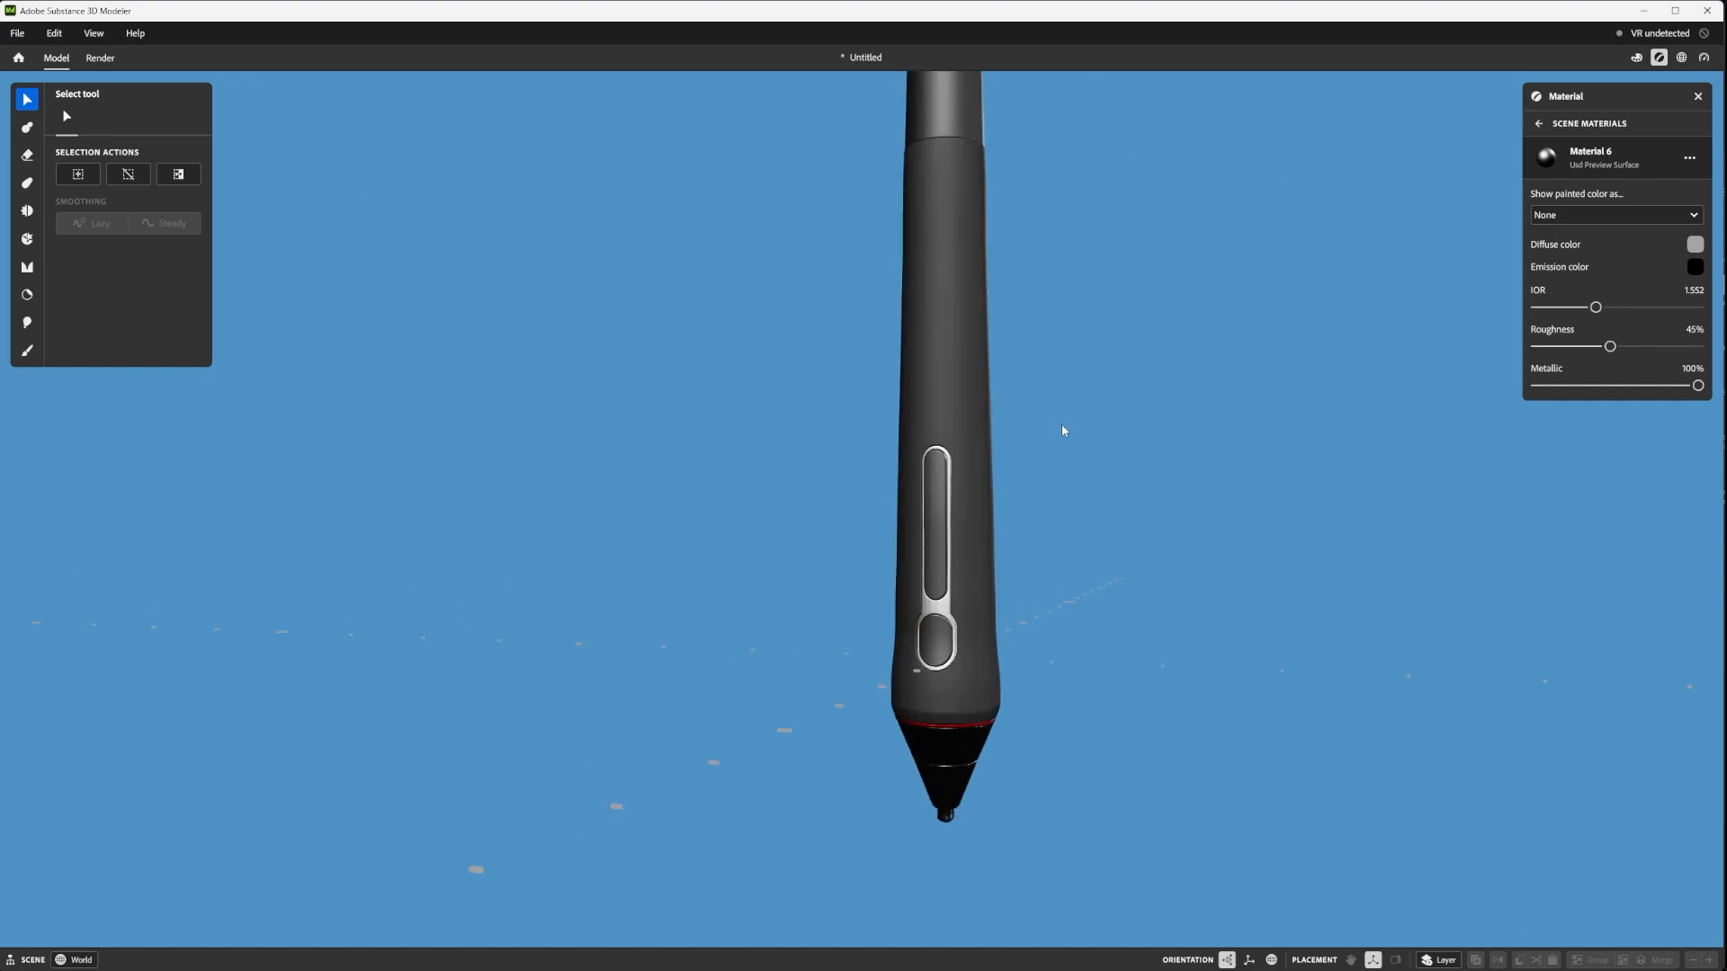
pyautogui.scroll(-5, 1065, 427)
pyautogui.scroll(2, 1065, 426)
pyautogui.scroll(-2, 1065, 427)
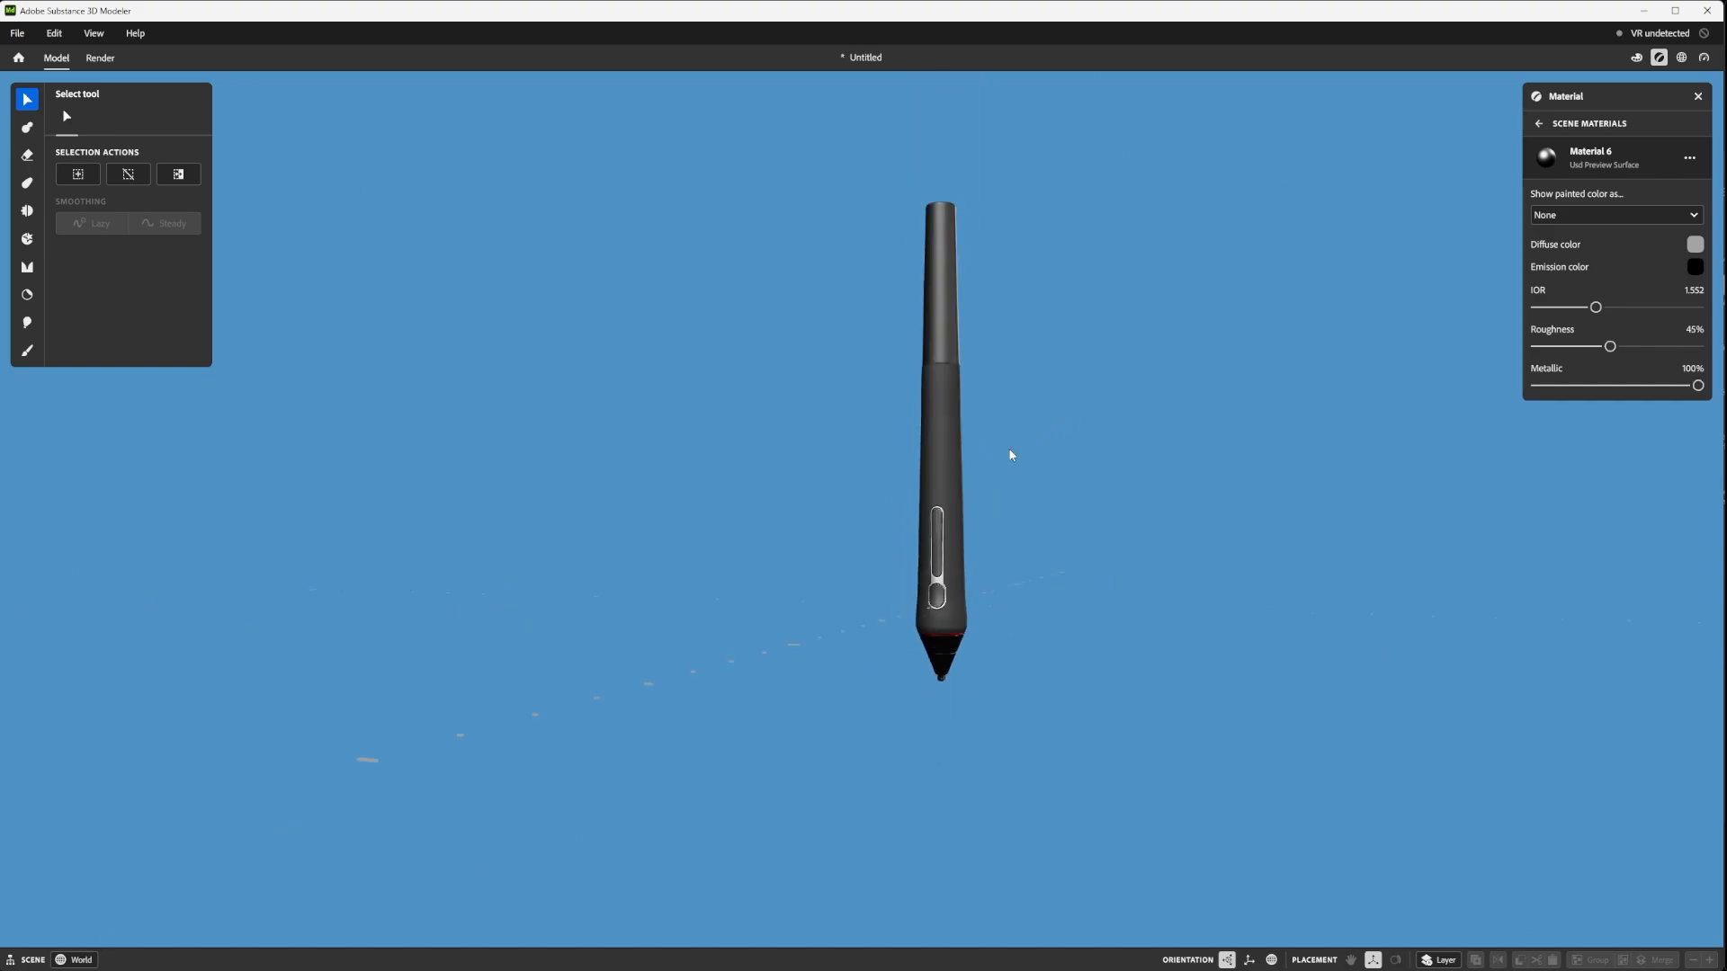
pyautogui.scroll(4, 963, 617)
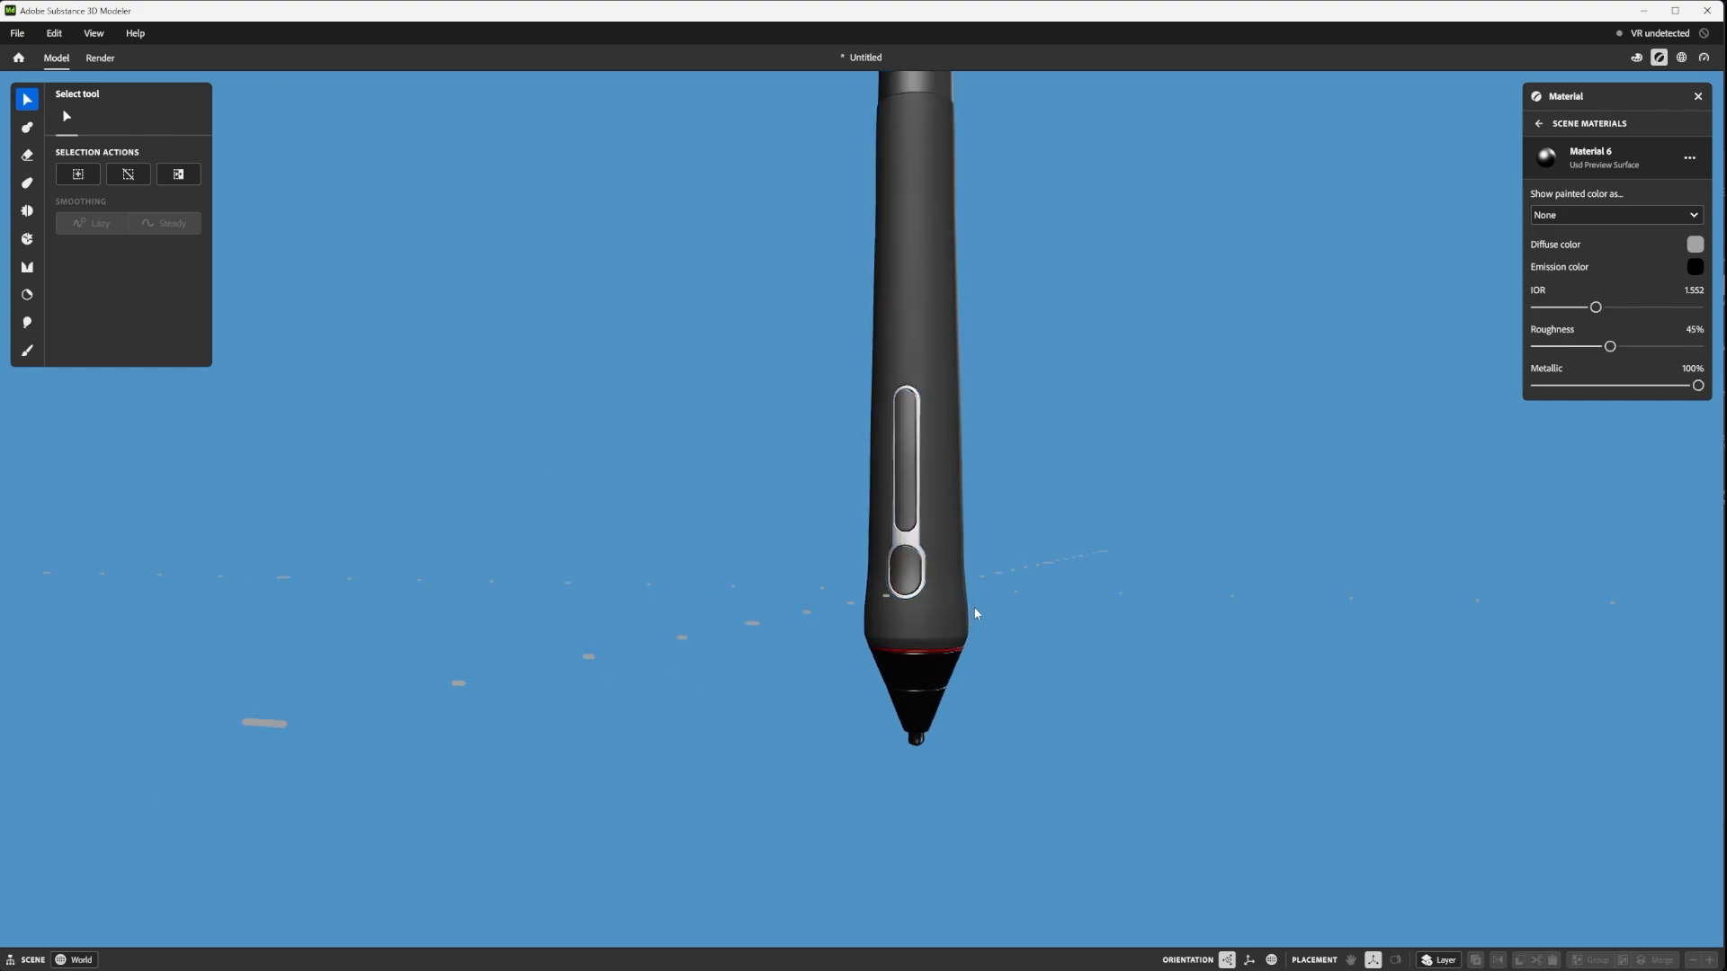
pyautogui.scroll(-3, 965, 617)
pyautogui.keyDown('alt'); pyautogui.moveTo(909, 604); pyautogui.dragTo(851, 619); pyautogui.keyUp('alt')
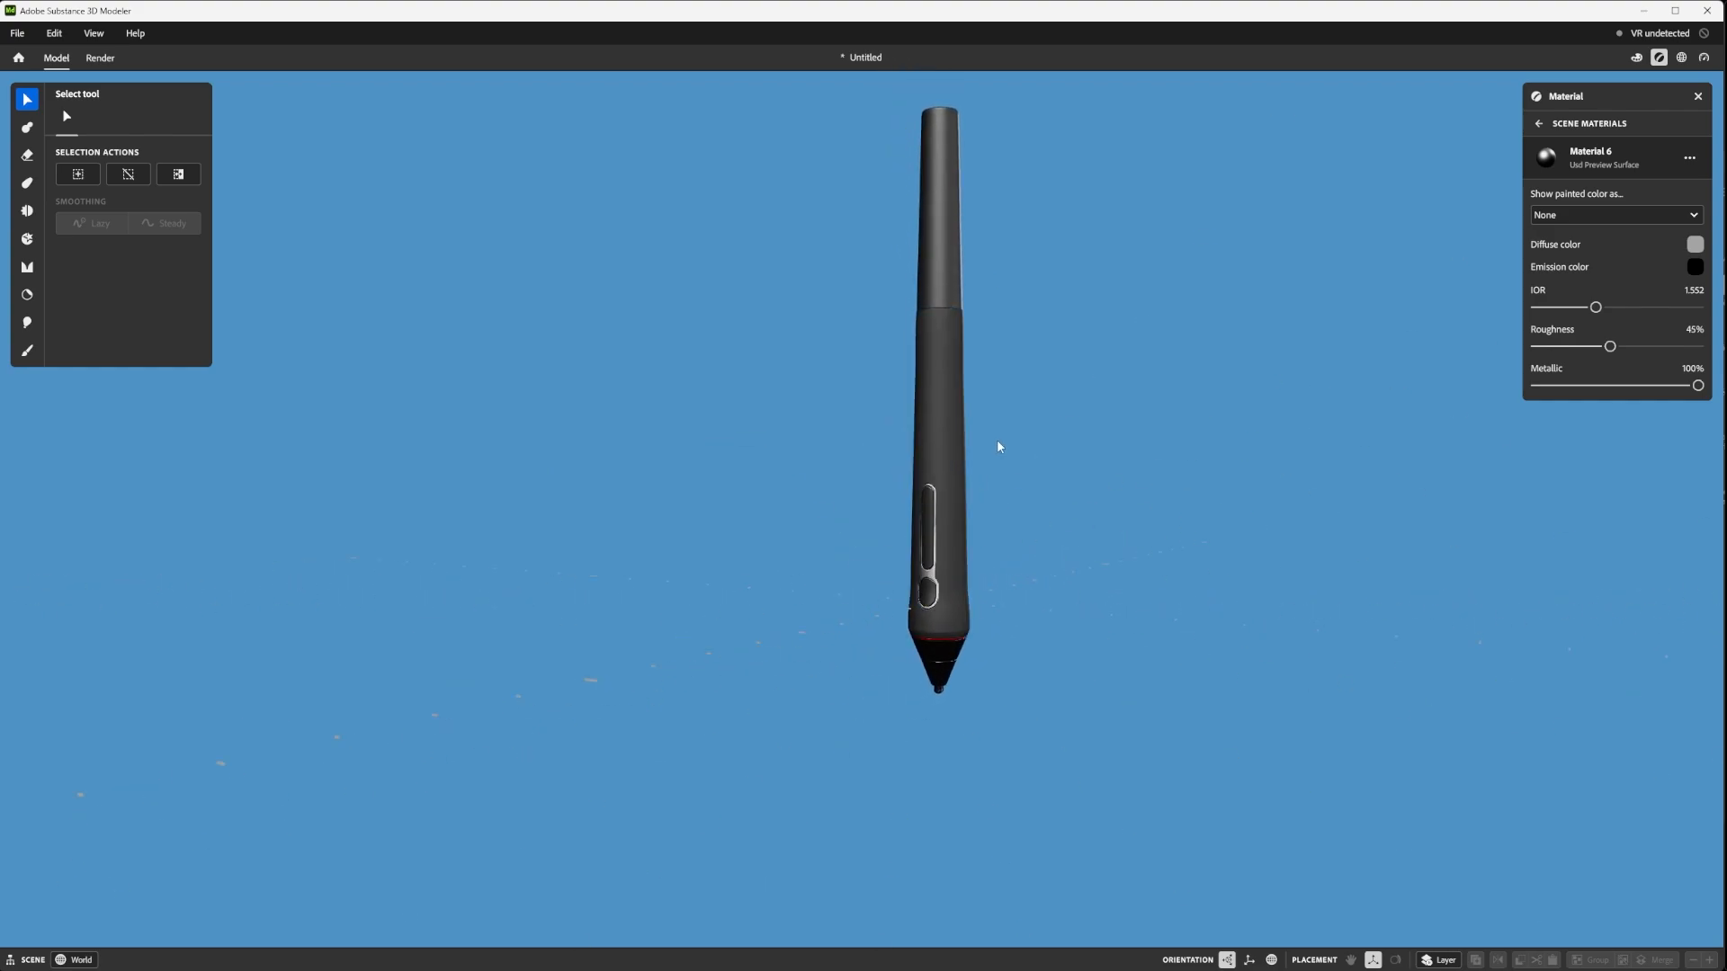
pyautogui.moveTo(999, 447)
pyautogui.keyDown('alt'); pyautogui.mouseDown()
pyautogui.moveTo(1029, 606)
pyautogui.moveTo(1079, 423)
pyautogui.moveTo(1041, 386)
pyautogui.moveTo(959, 468)
pyautogui.moveTo(1002, 437)
pyautogui.mouseUp(); pyautogui.keyUp('alt')
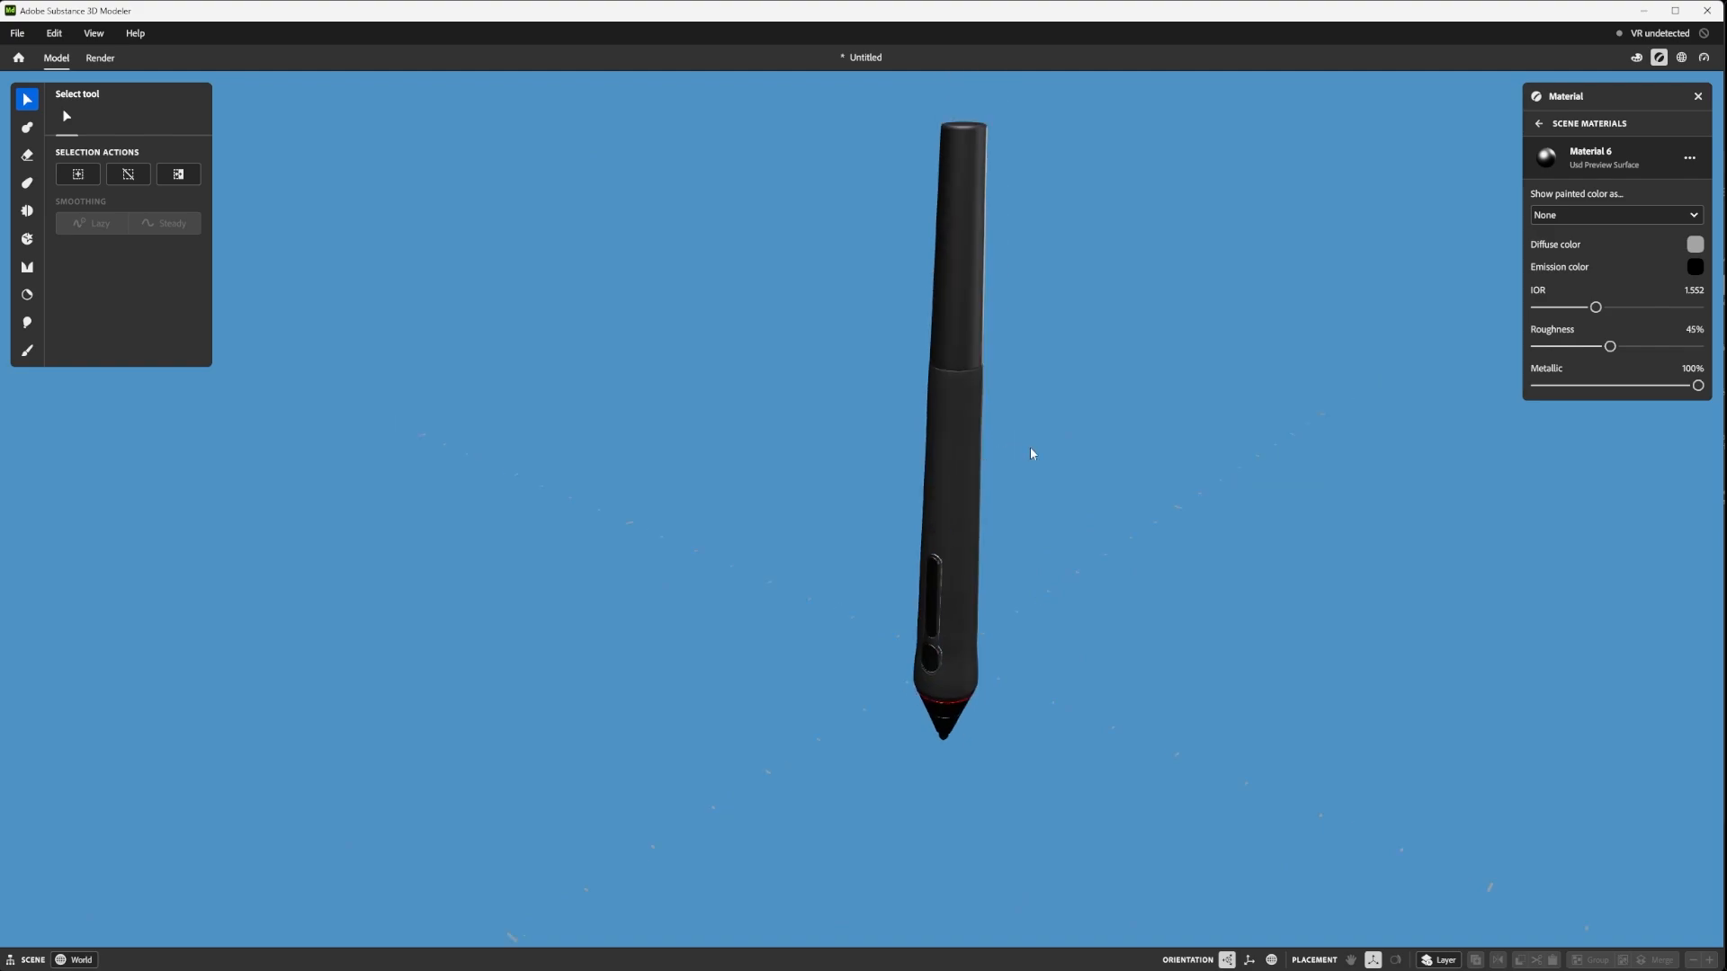
pyautogui.keyDown('alt'); pyautogui.moveTo(1185, 565); pyautogui.dragTo(1038, 437); pyautogui.keyUp('alt')
pyautogui.scroll(3, 1051, 505)
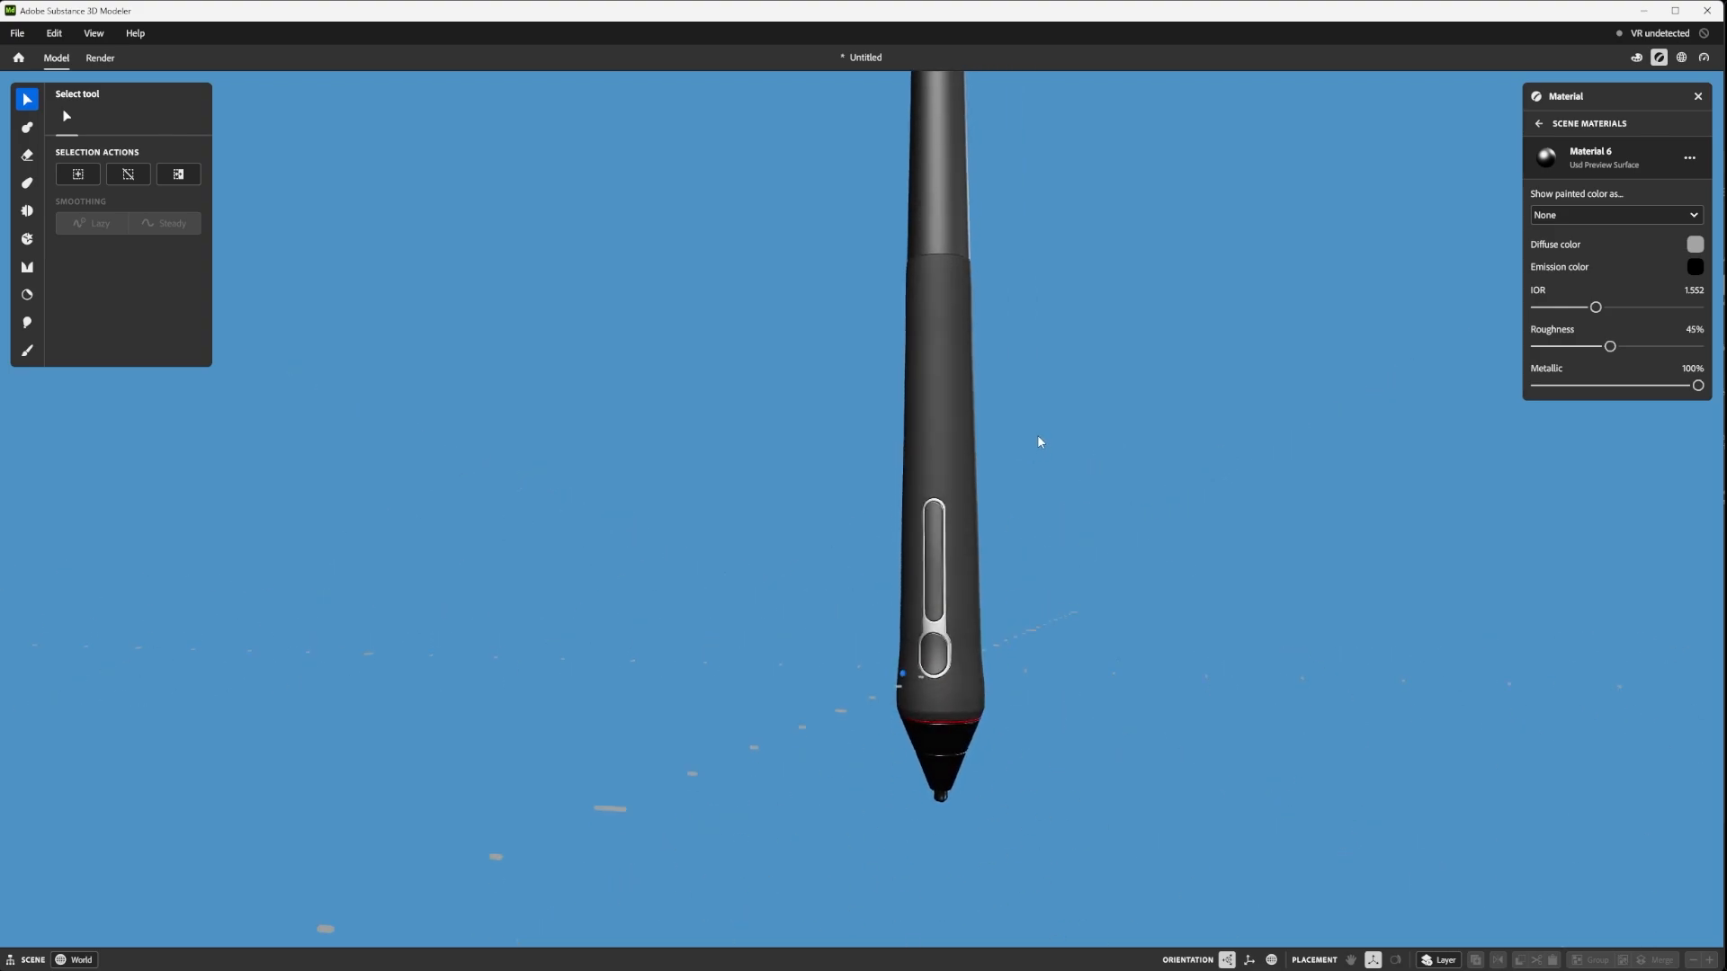
pyautogui.click(940, 505)
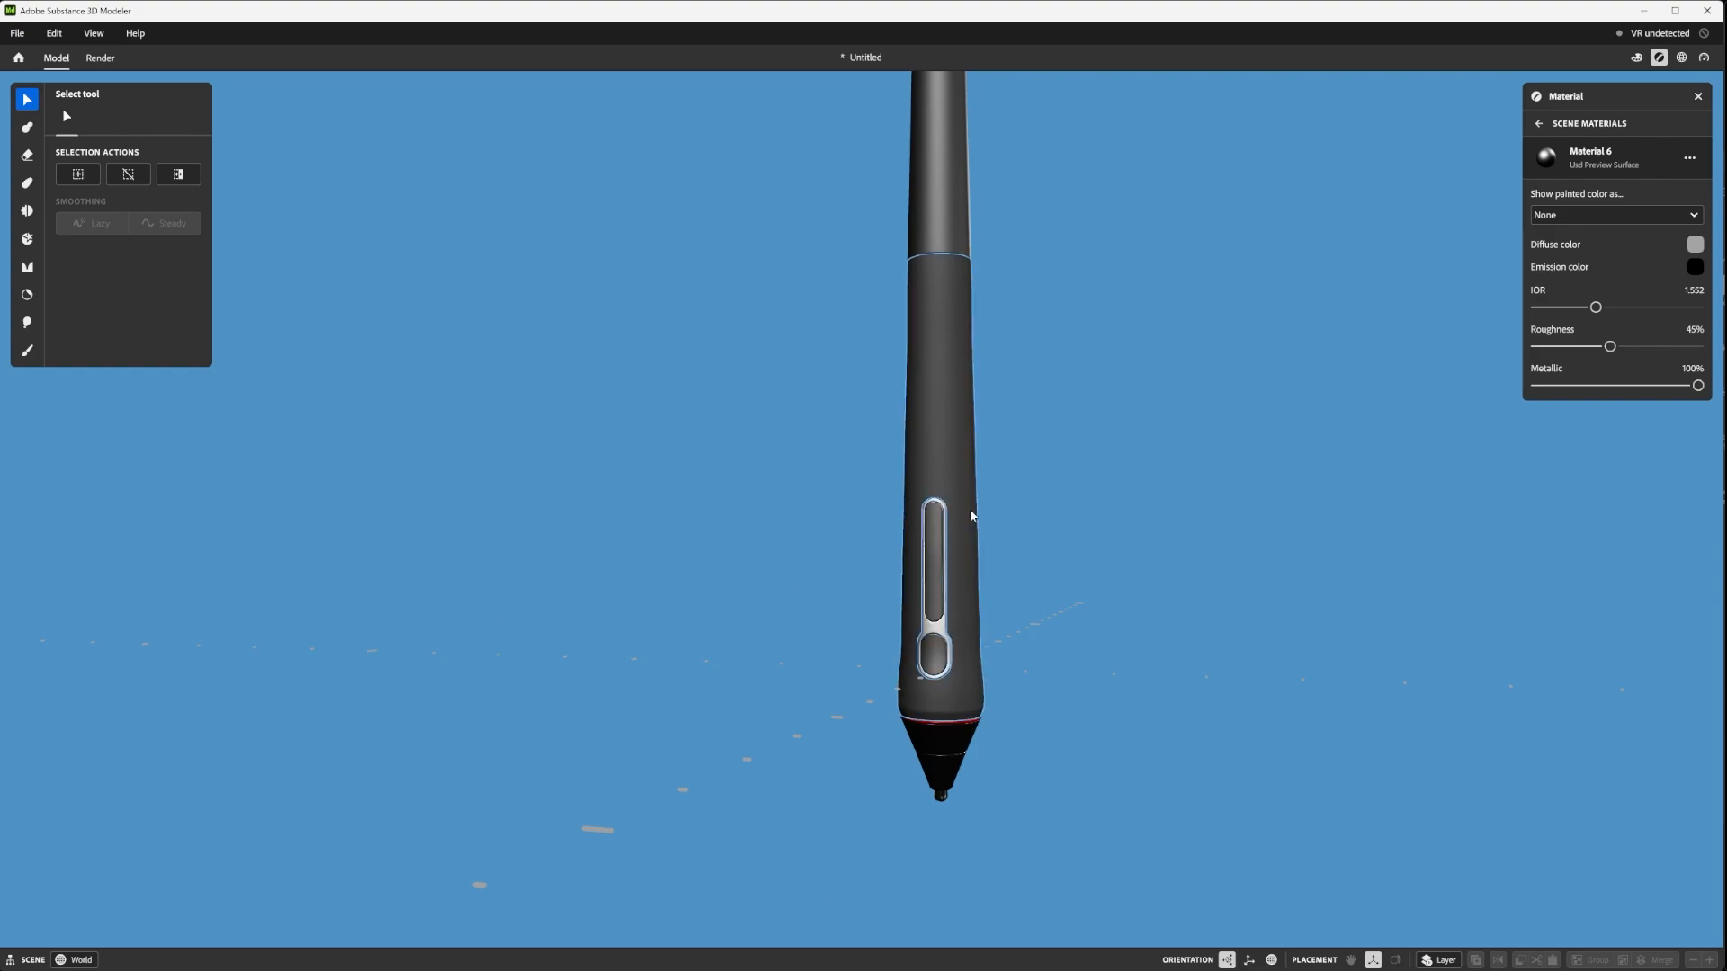
# - Inspect the finished pen from top to nib, checking the barrel joint, side buttons and tip up close and in full view
pyautogui.scroll(-2, 955, 457)
pyautogui.keyDown('alt'); pyautogui.moveTo(1007, 375); pyautogui.dragTo(980, 486, button='middle'); pyautogui.keyUp('alt')
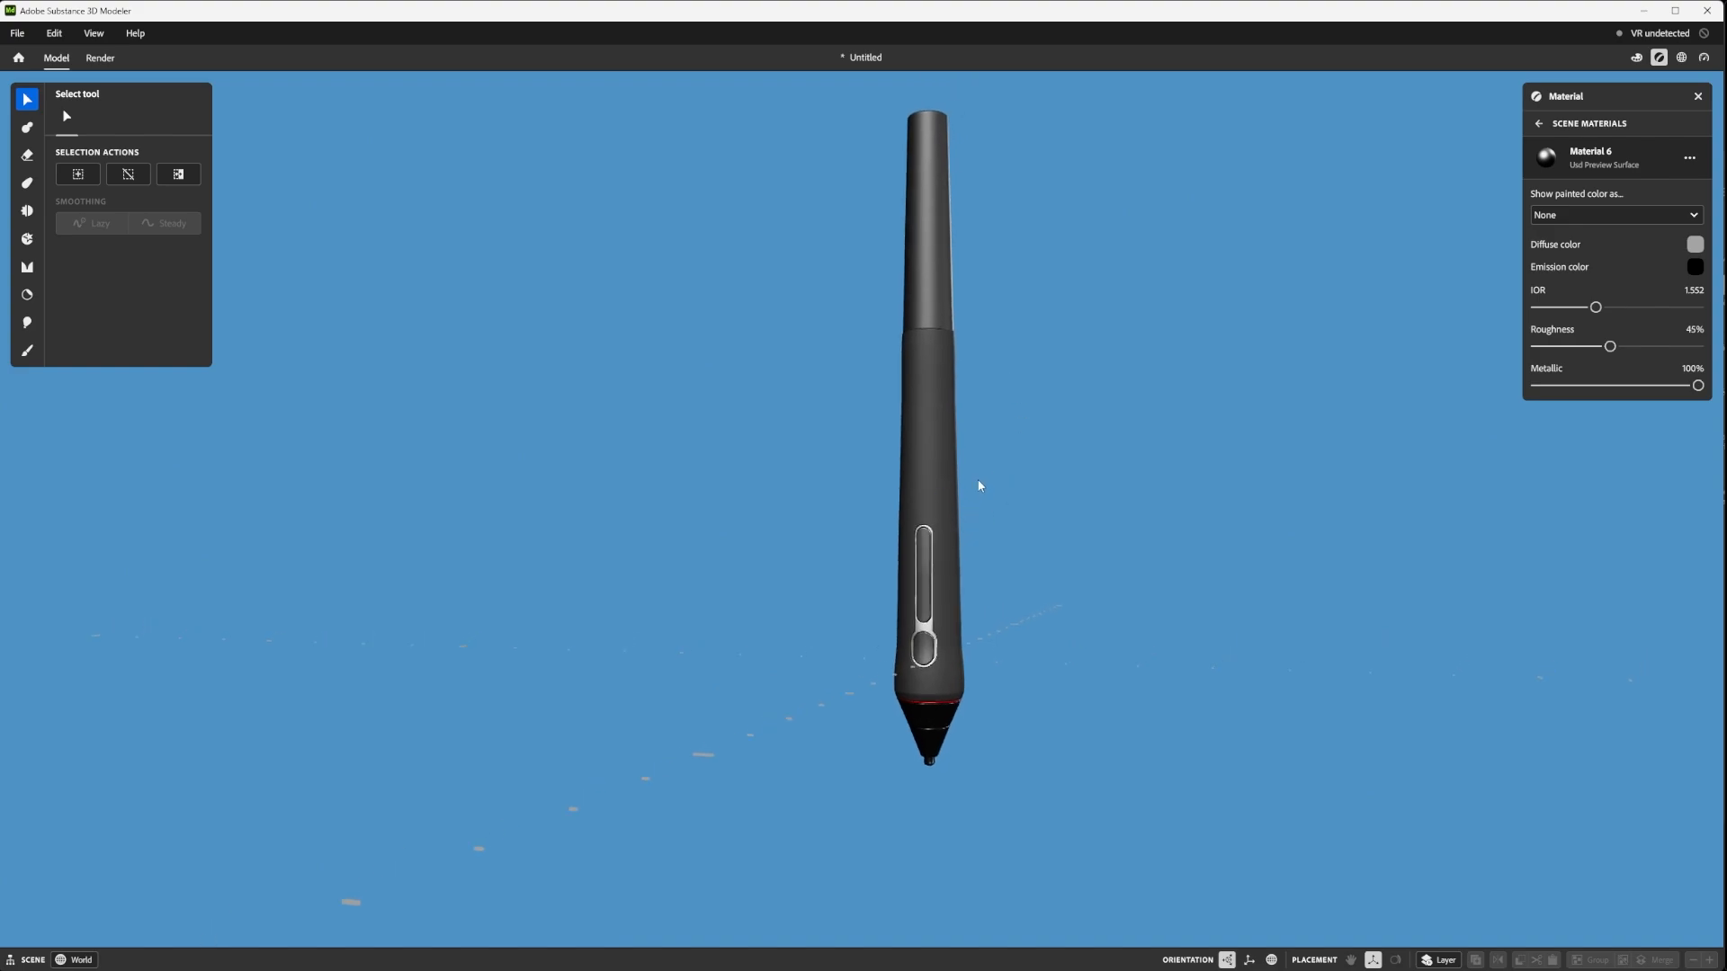
pyautogui.scroll(3, 990, 466)
pyautogui.scroll(-3, 1062, 525)
pyautogui.moveTo(1063, 527)
pyautogui.keyDown('alt'); pyautogui.mouseDown()
pyautogui.moveTo(906, 490)
pyautogui.moveTo(1057, 508)
pyautogui.mouseUp(); pyautogui.keyUp('alt')
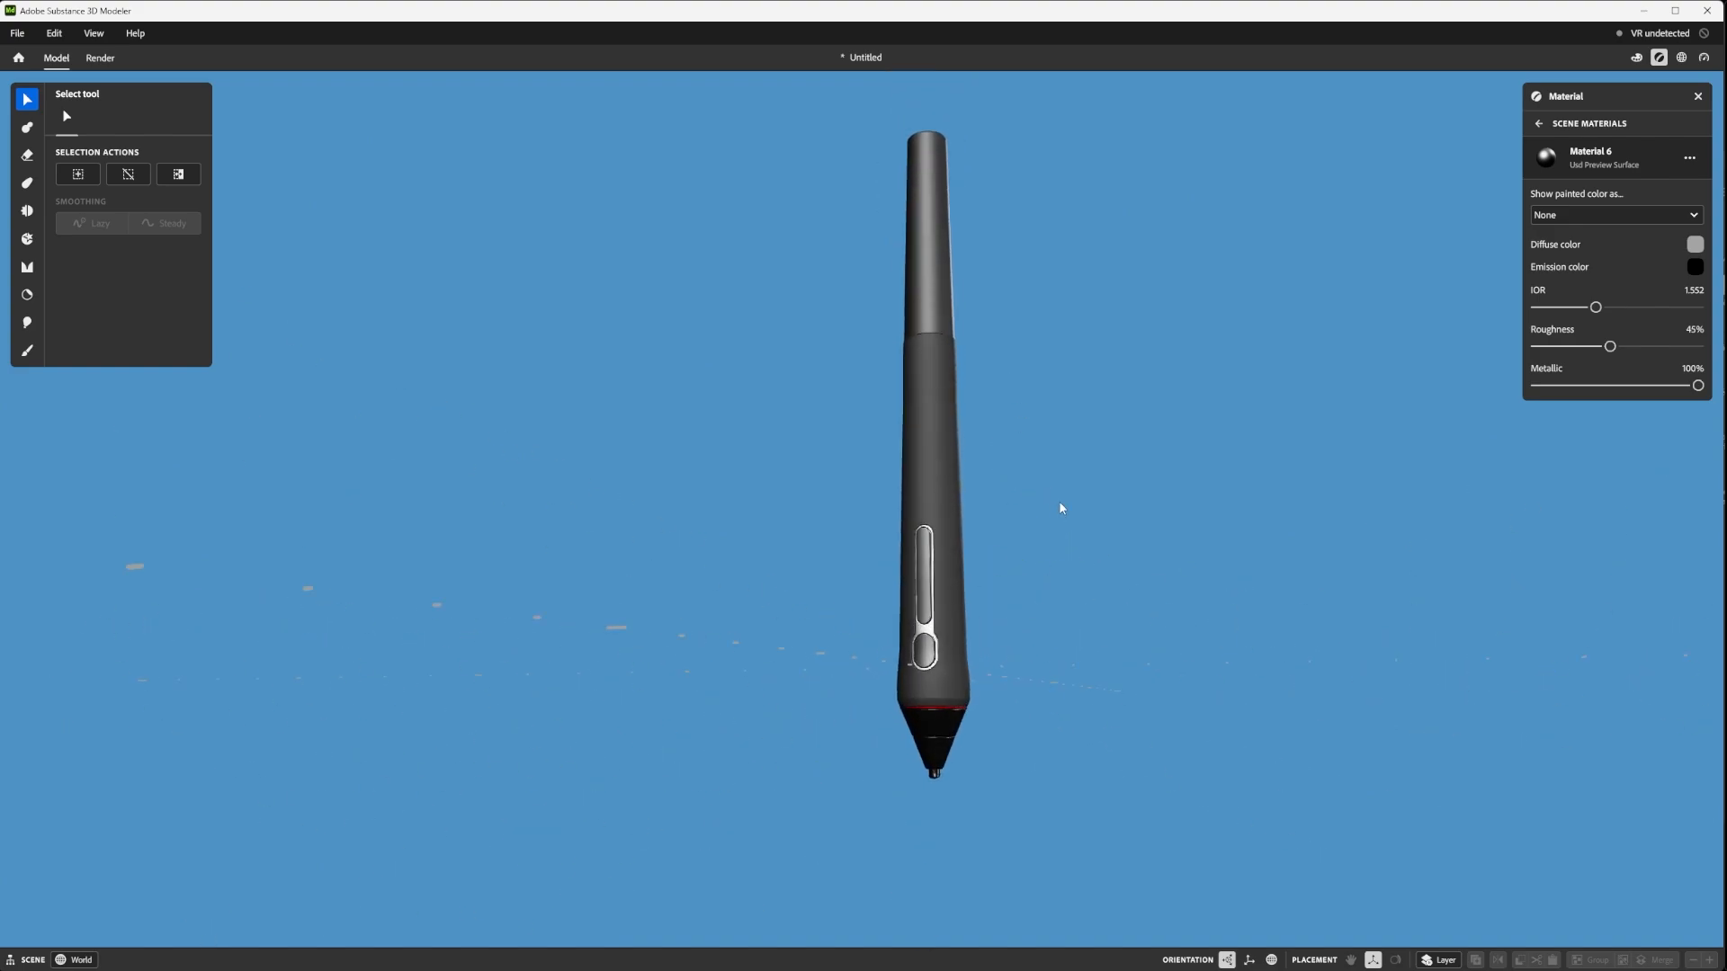
pyautogui.moveTo(1061, 508)
pyautogui.keyDown('alt'); pyautogui.mouseDown()
pyautogui.moveTo(1029, 470)
pyautogui.moveTo(1014, 489)
pyautogui.moveTo(1044, 618)
pyautogui.moveTo(1049, 567)
pyautogui.moveTo(995, 463)
pyautogui.moveTo(1145, 473)
pyautogui.moveTo(1017, 382)
pyautogui.moveTo(971, 381)
pyautogui.moveTo(944, 359)
pyautogui.moveTo(970, 331)
pyautogui.moveTo(972, 563)
pyautogui.moveTo(1037, 486)
pyautogui.mouseUp(); pyautogui.keyUp('alt')
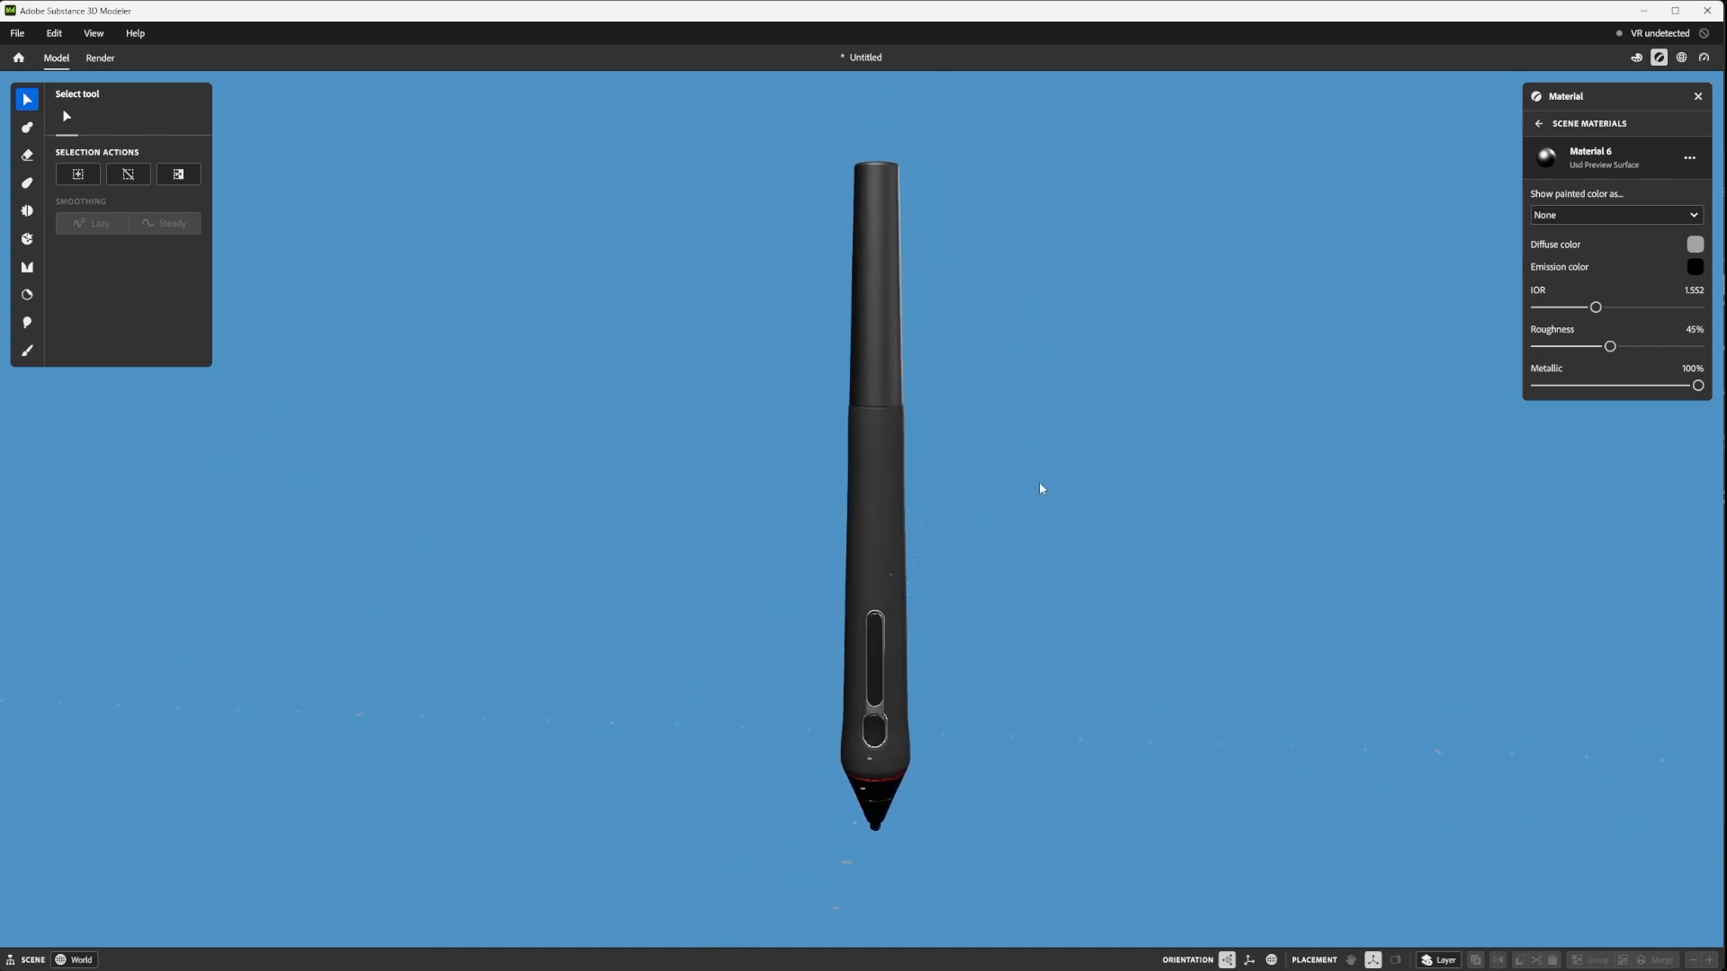
pyautogui.keyDown('alt'); pyautogui.moveTo(1008, 600); pyautogui.dragTo(1007, 504); pyautogui.keyUp('alt')
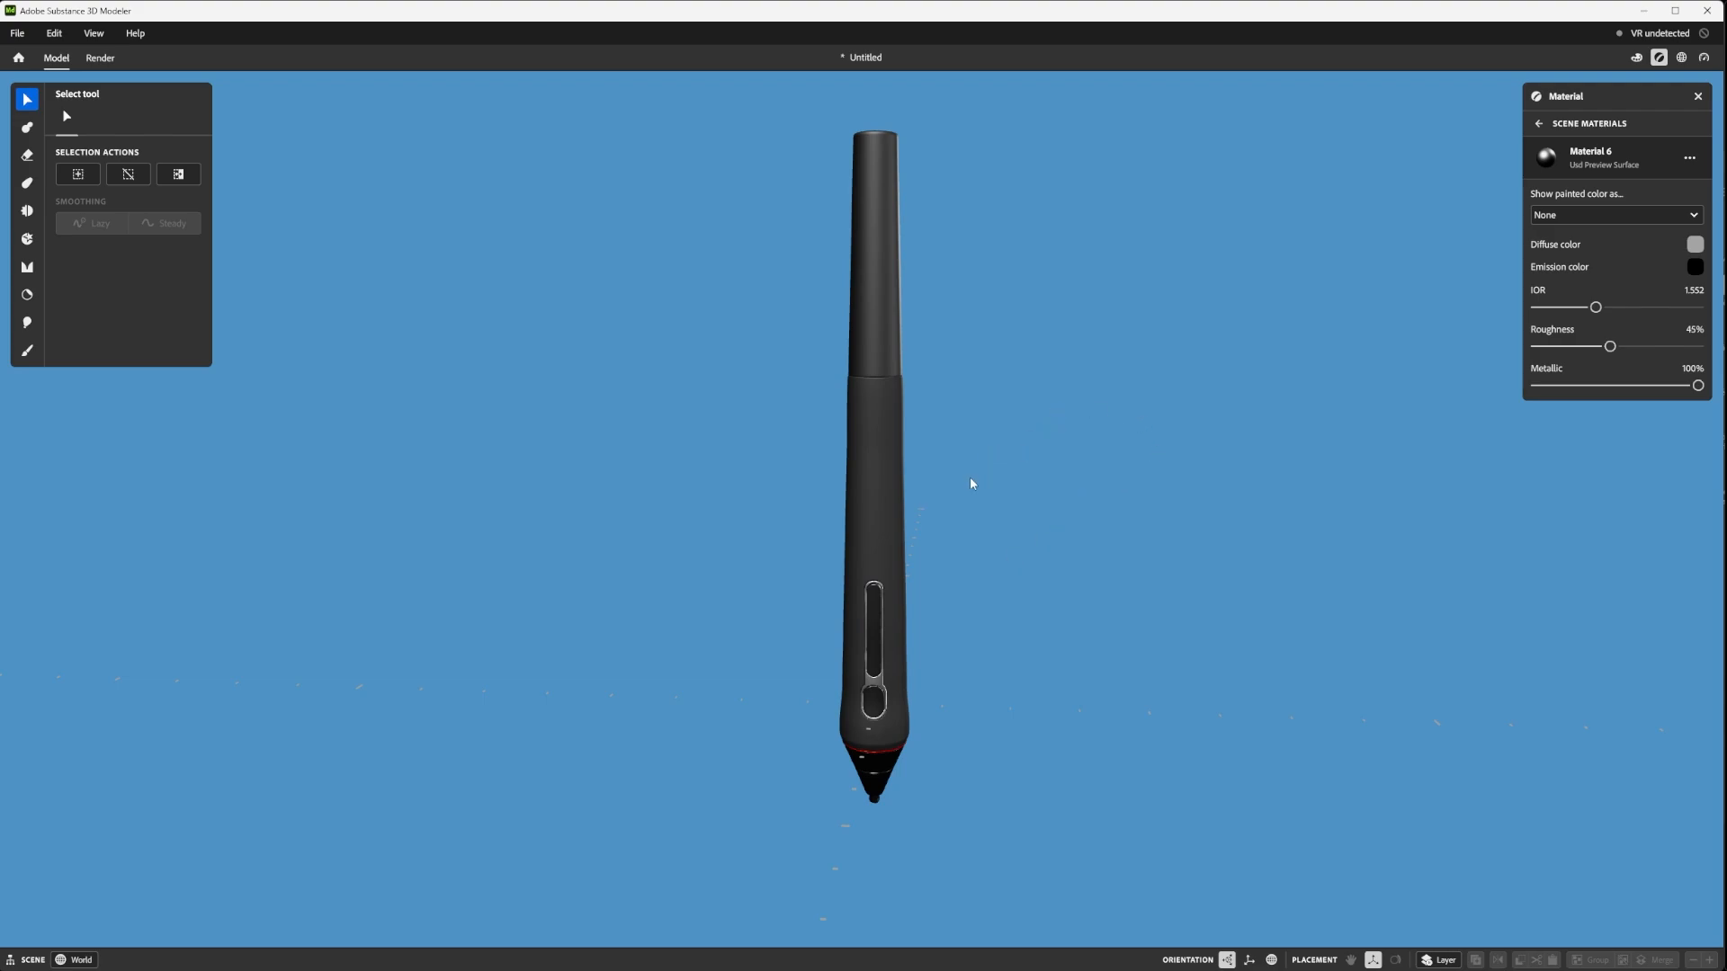
pyautogui.scroll(3, 876, 299)
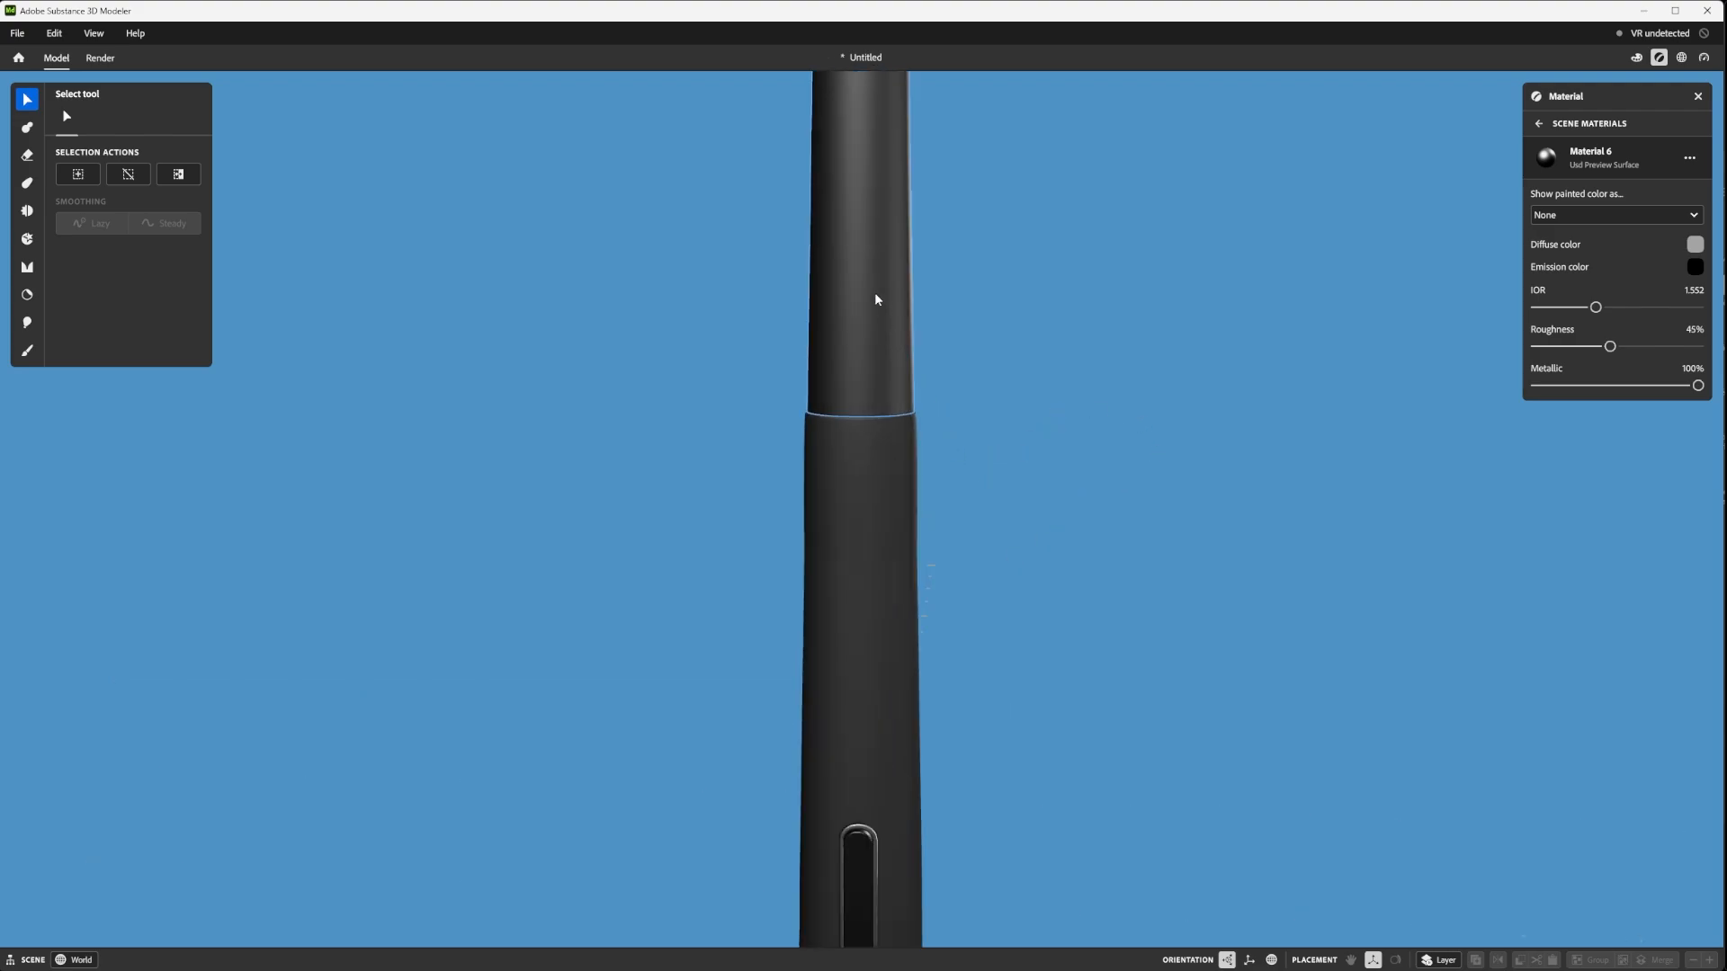
pyautogui.scroll(-4, 918, 485)
pyautogui.scroll(6, 860, 586)
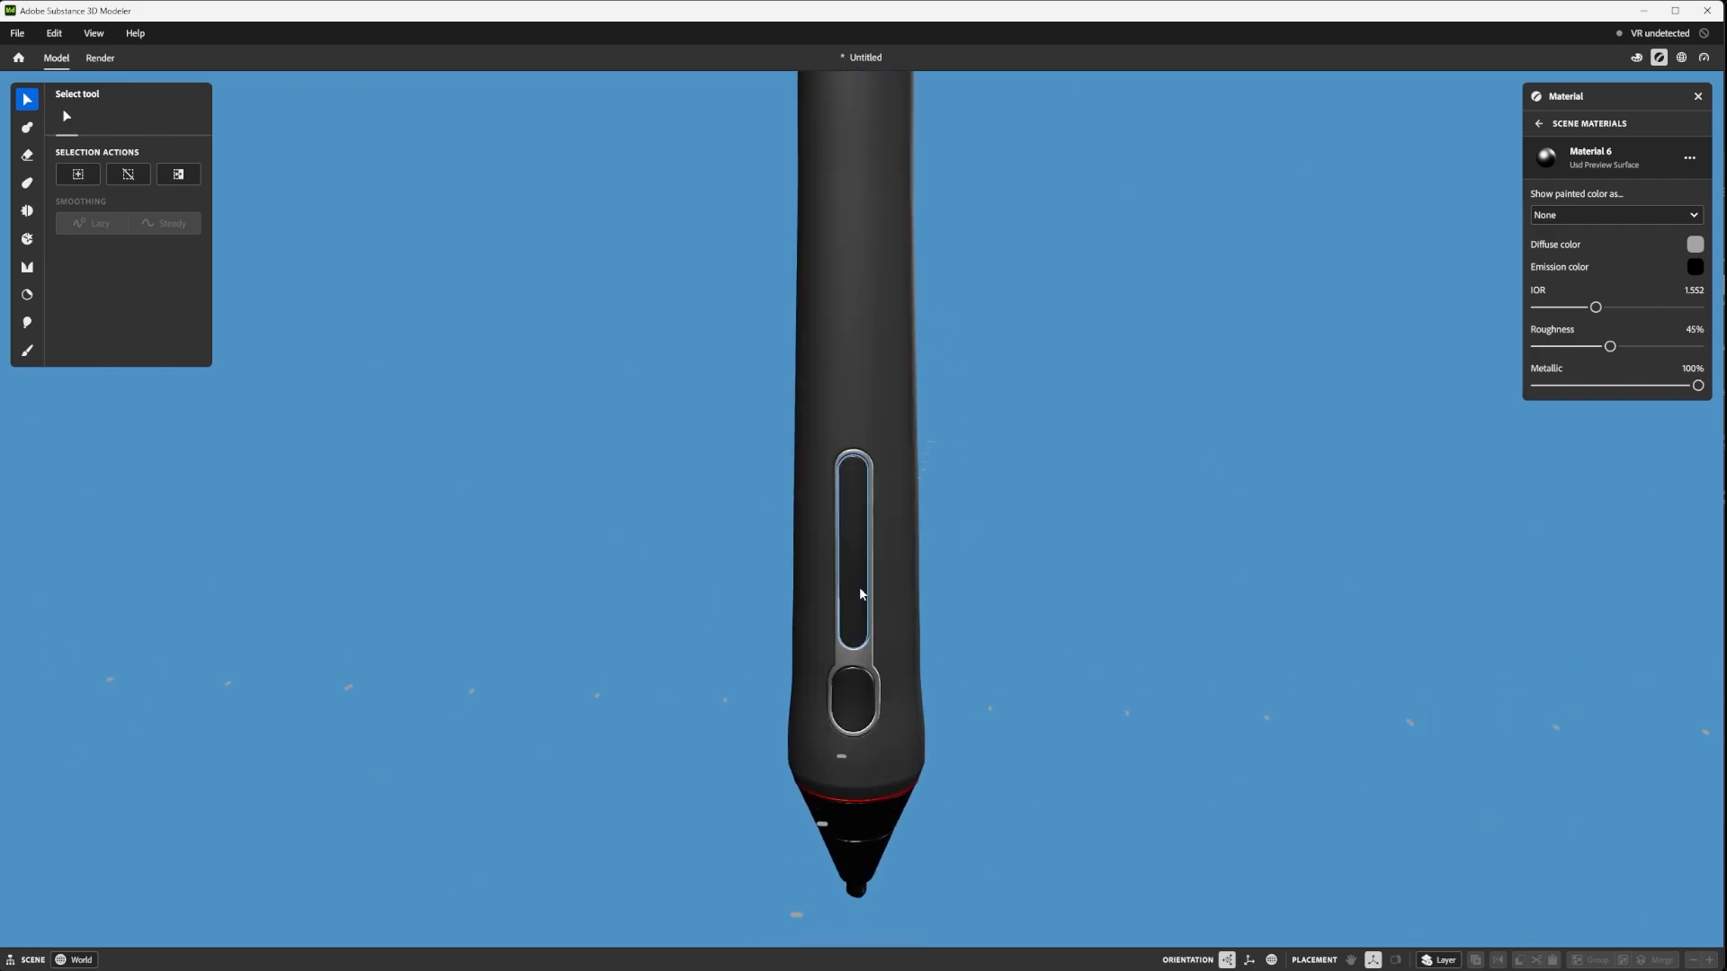
pyautogui.scroll(-3, 872, 584)
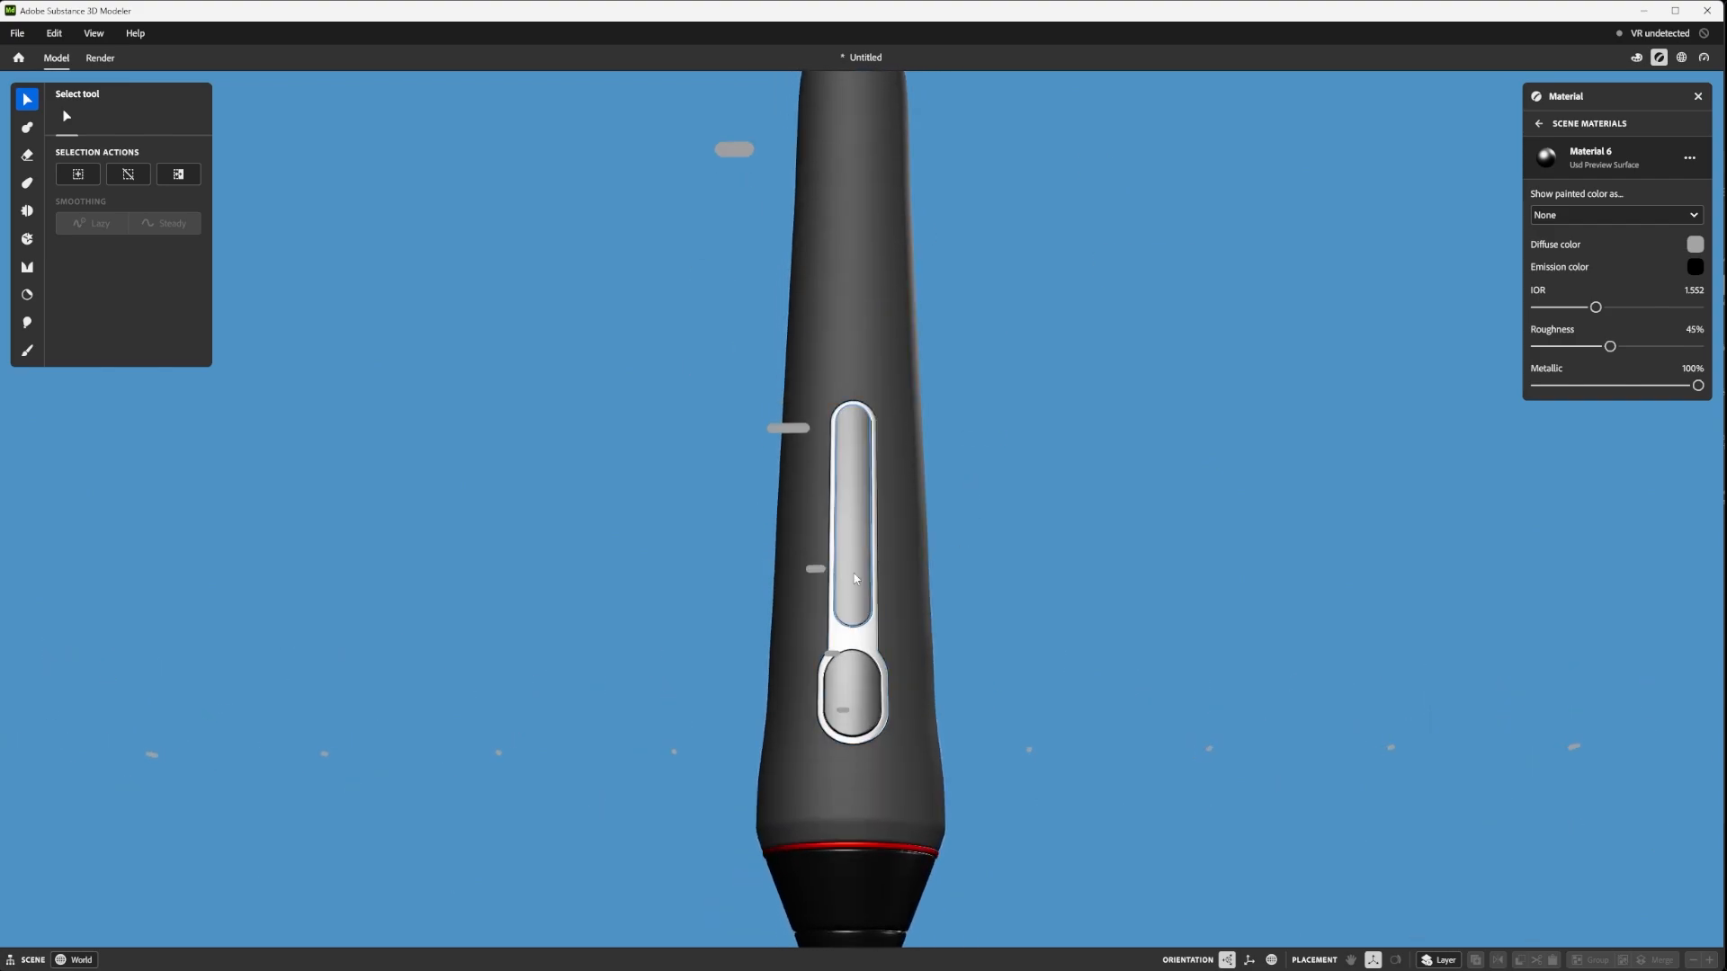
pyautogui.moveTo(844, 601); pyautogui.dragTo(893, 510, button='middle')
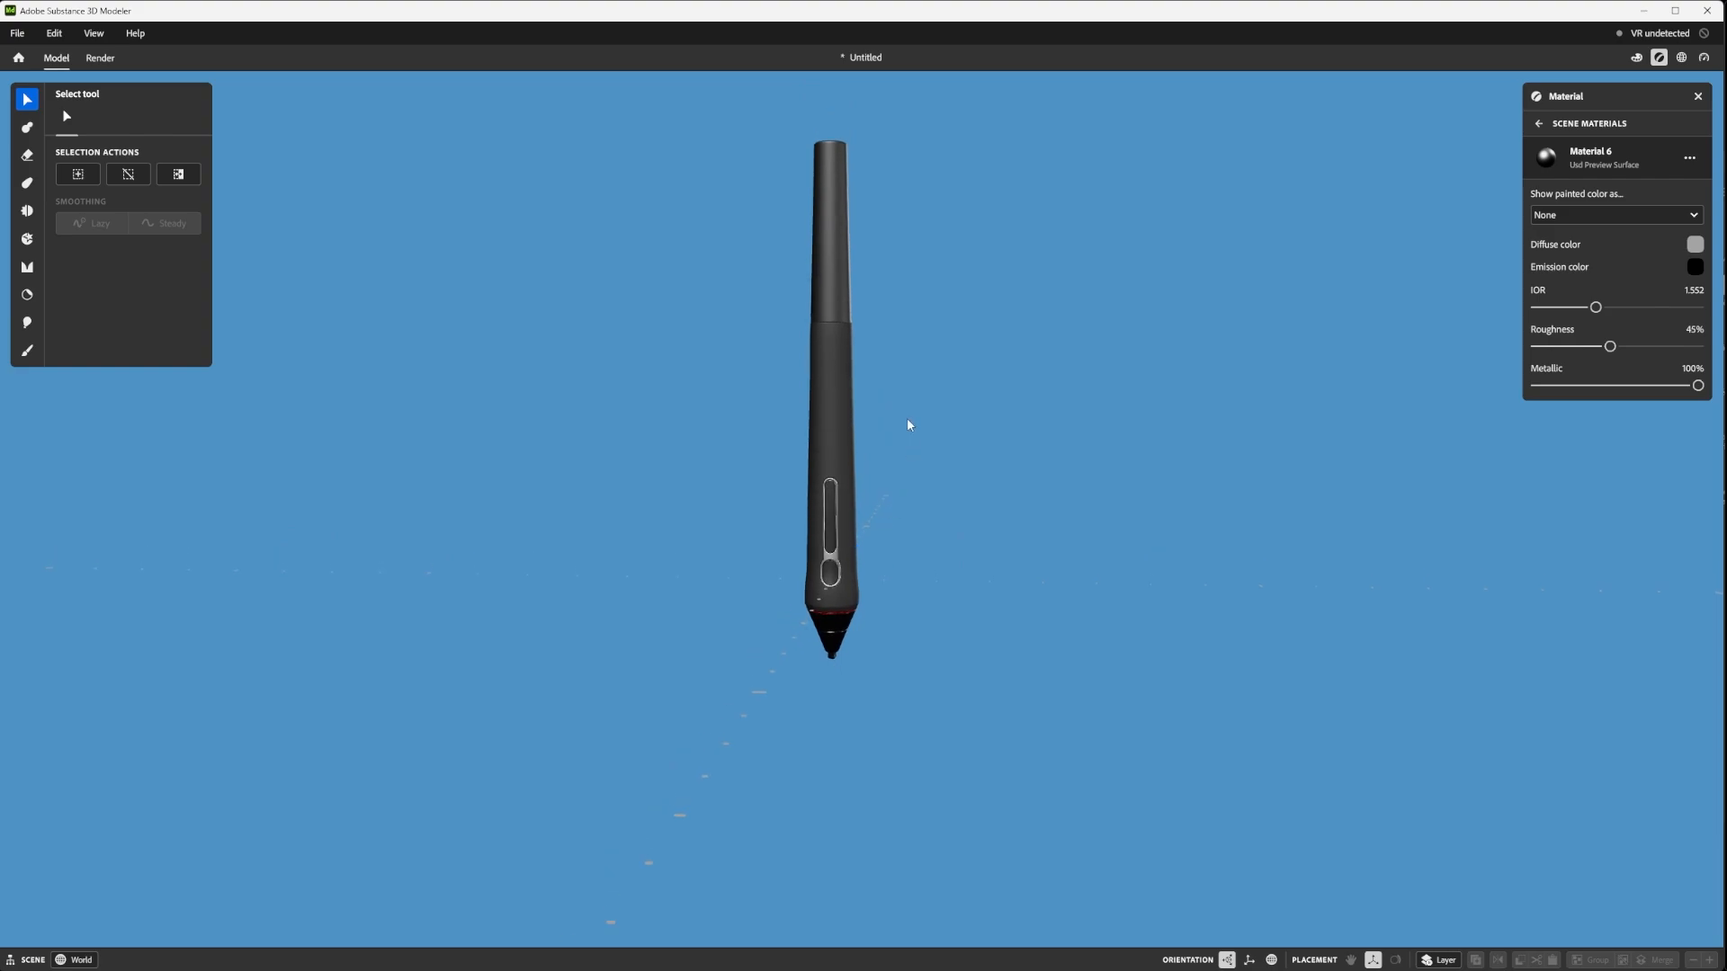
pyautogui.moveTo(909, 424)
pyautogui.mouseDown(button='middle')
pyautogui.moveTo(890, 455)
pyautogui.moveTo(882, 401)
pyautogui.moveTo(890, 504)
pyautogui.moveTo(932, 486)
pyautogui.moveTo(917, 433)
pyautogui.mouseUp(button='middle')
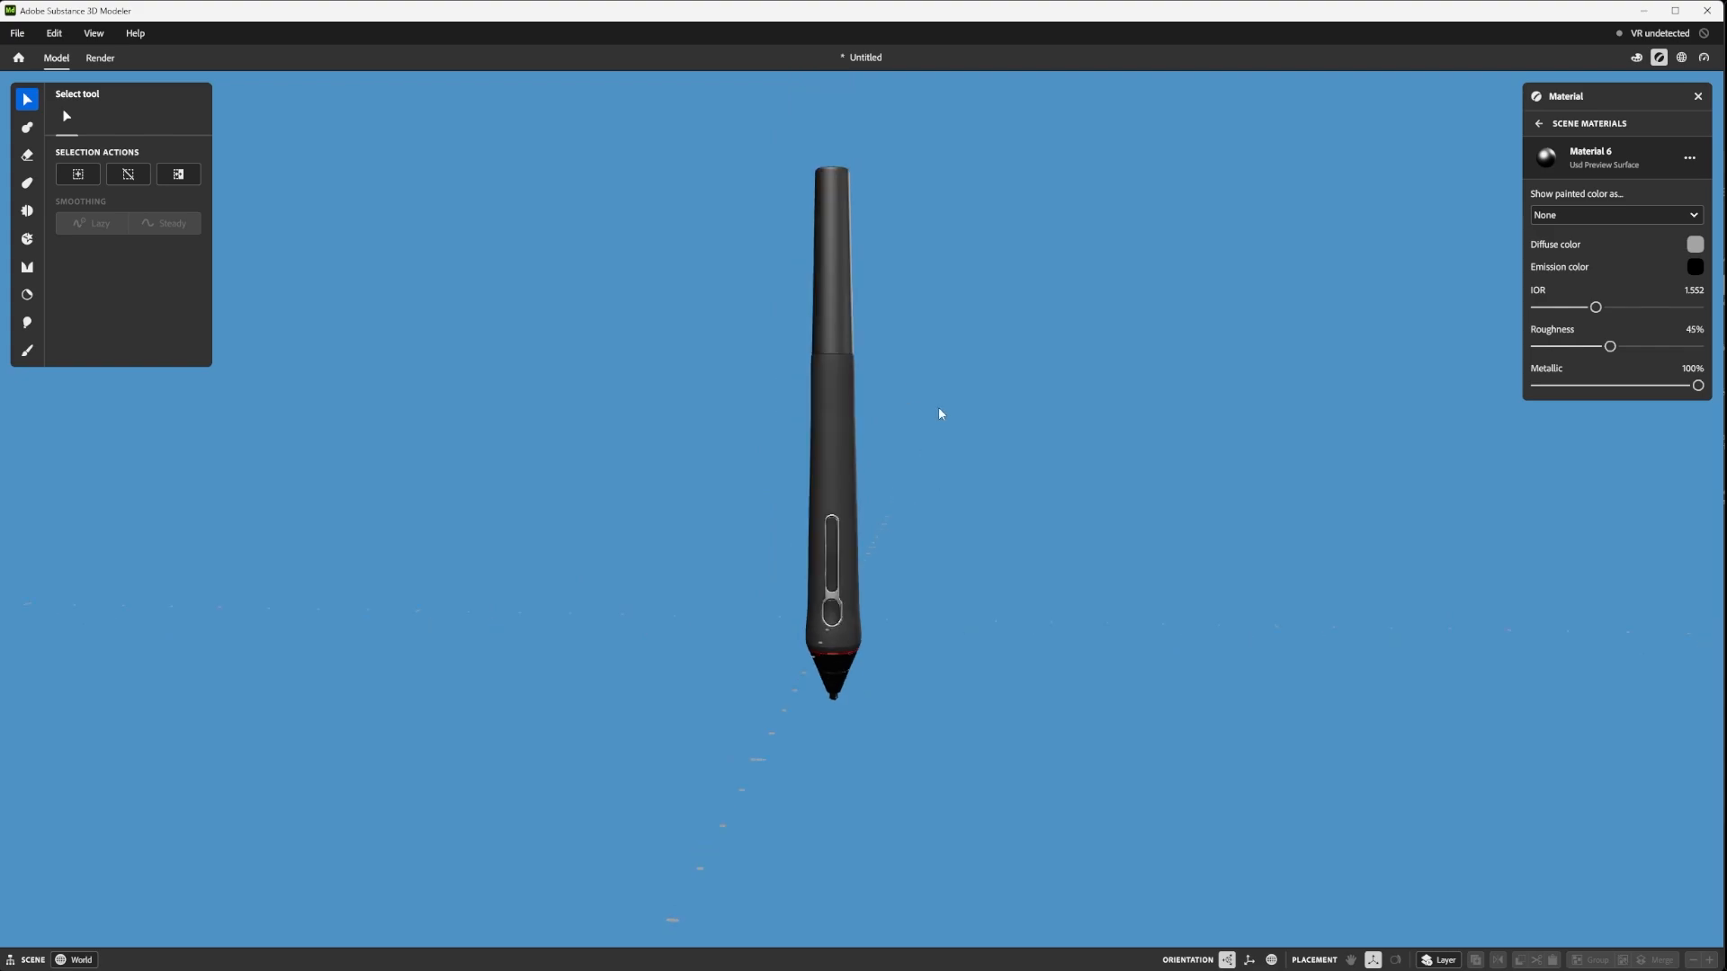